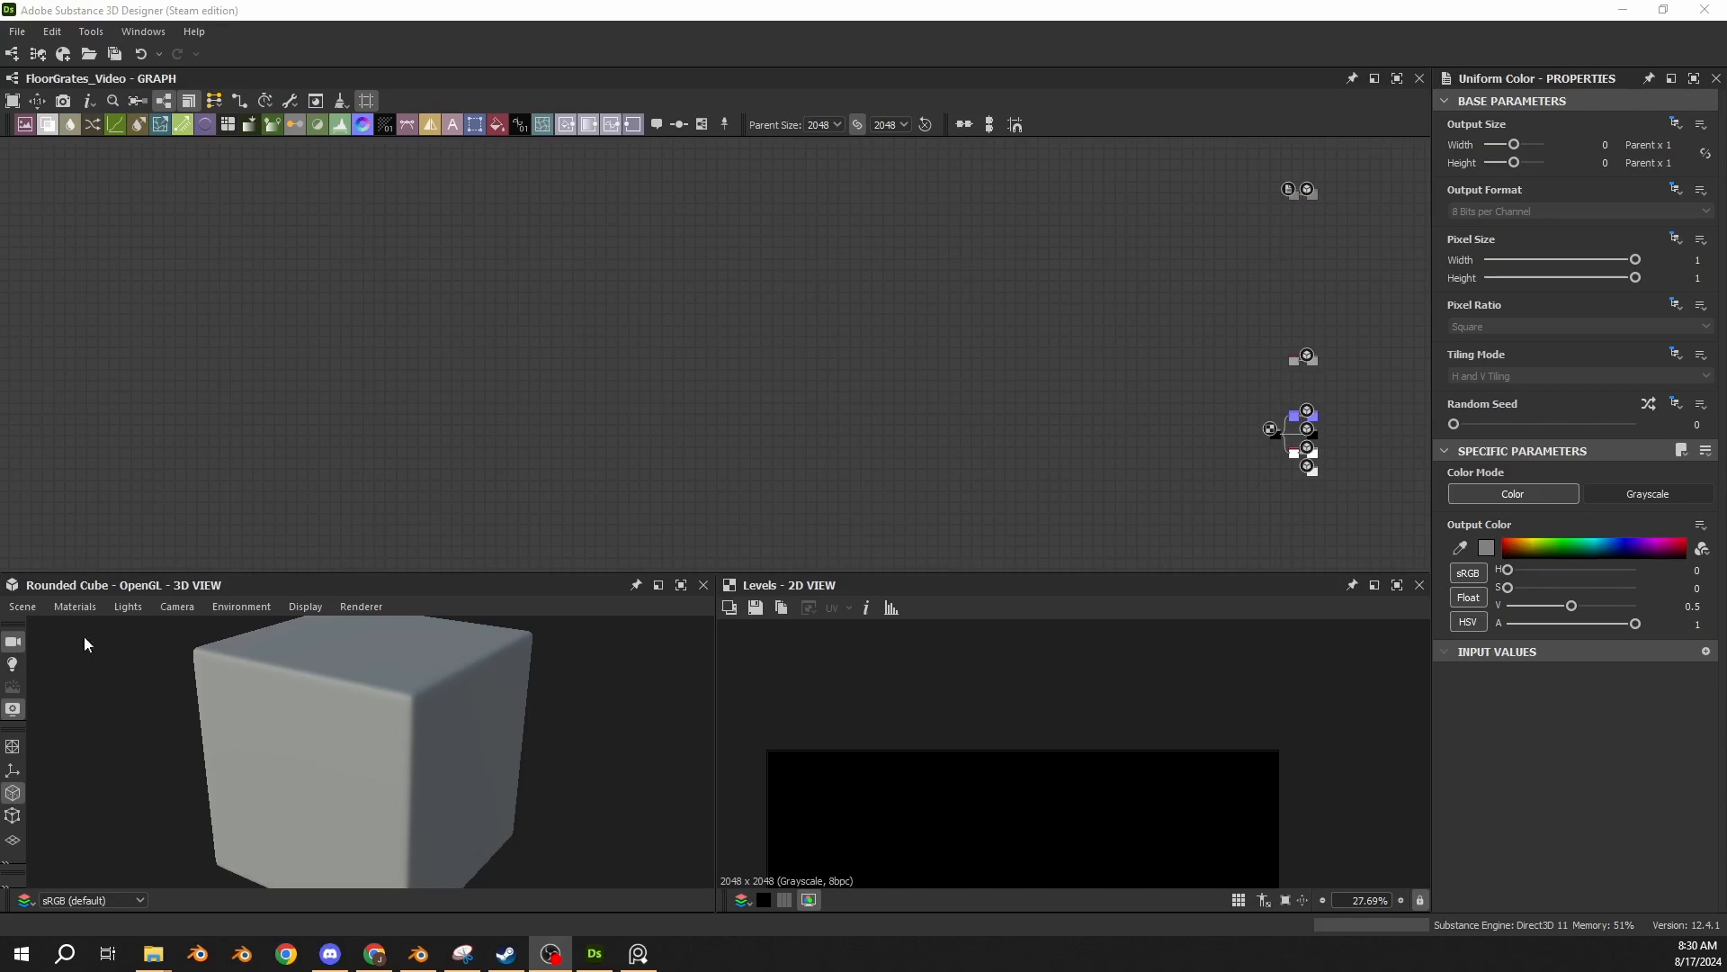
Enlarge the 3D and 2D views and turn the rounded cube so that one face points straight at the camera.
{"action": "left_click_drag", "start_coordinate": [1034, 570], "coordinate": [1034, 517]}
{"action": "left_click_drag", "start_coordinate": [368, 747], "coordinate": [431, 700]}
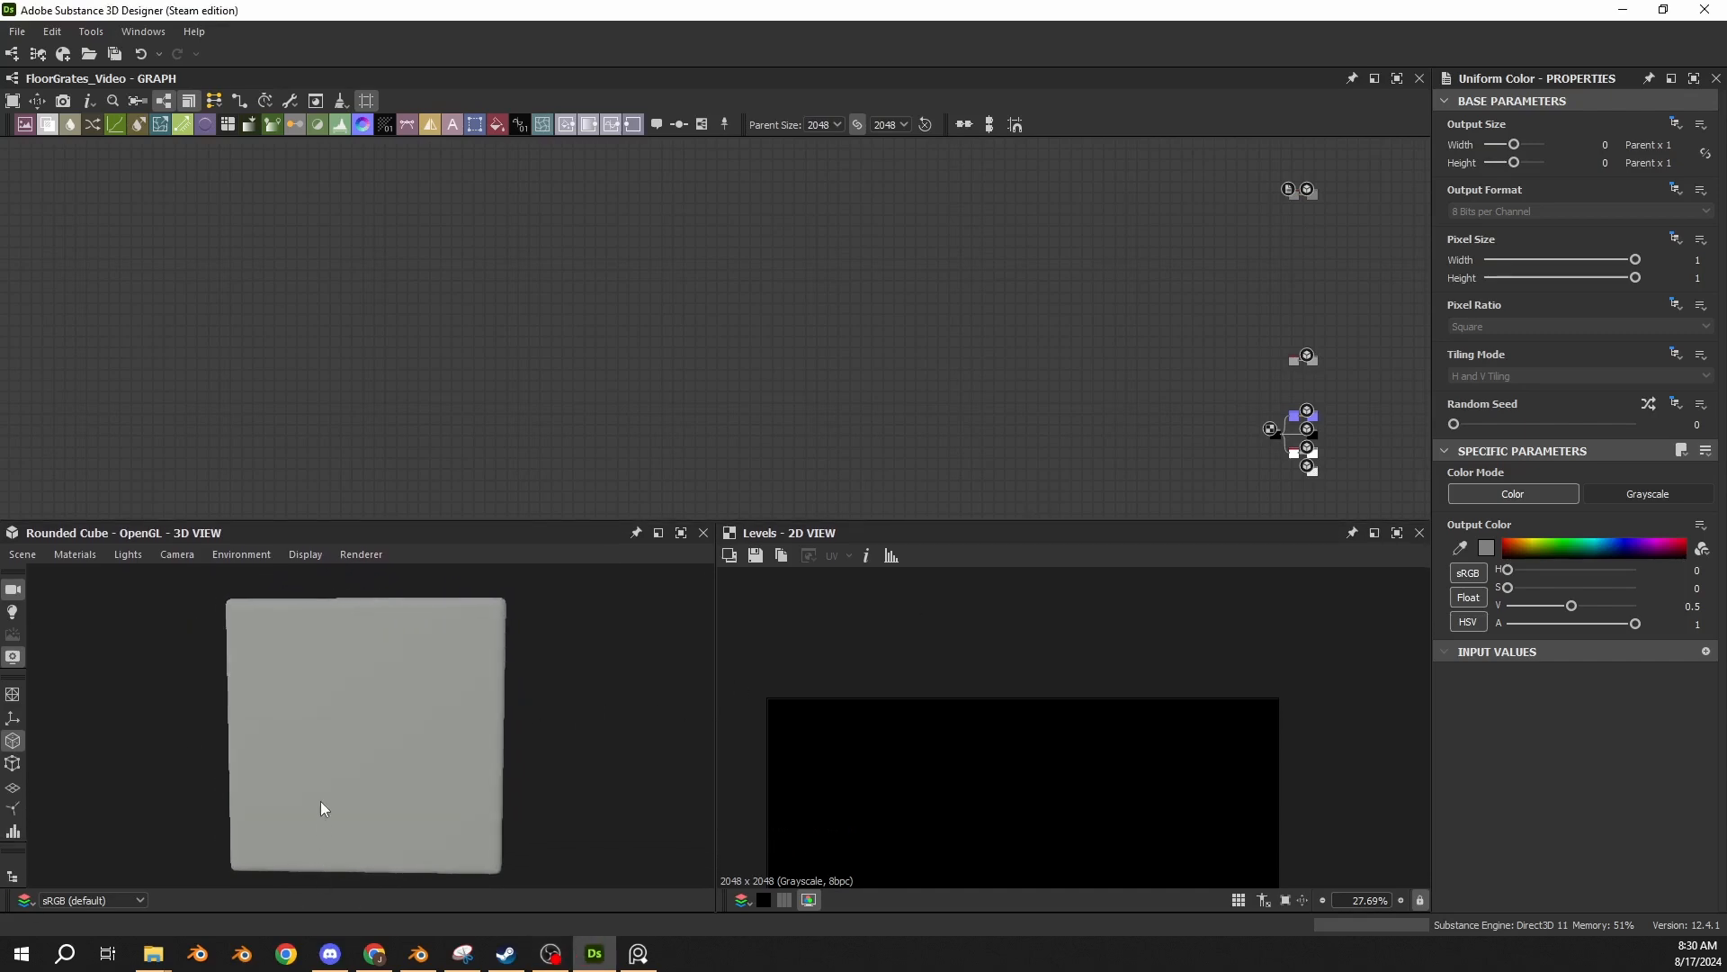
{"action": "middle_click_drag", "start_coordinate": [320, 801], "coordinate": [319, 795]}
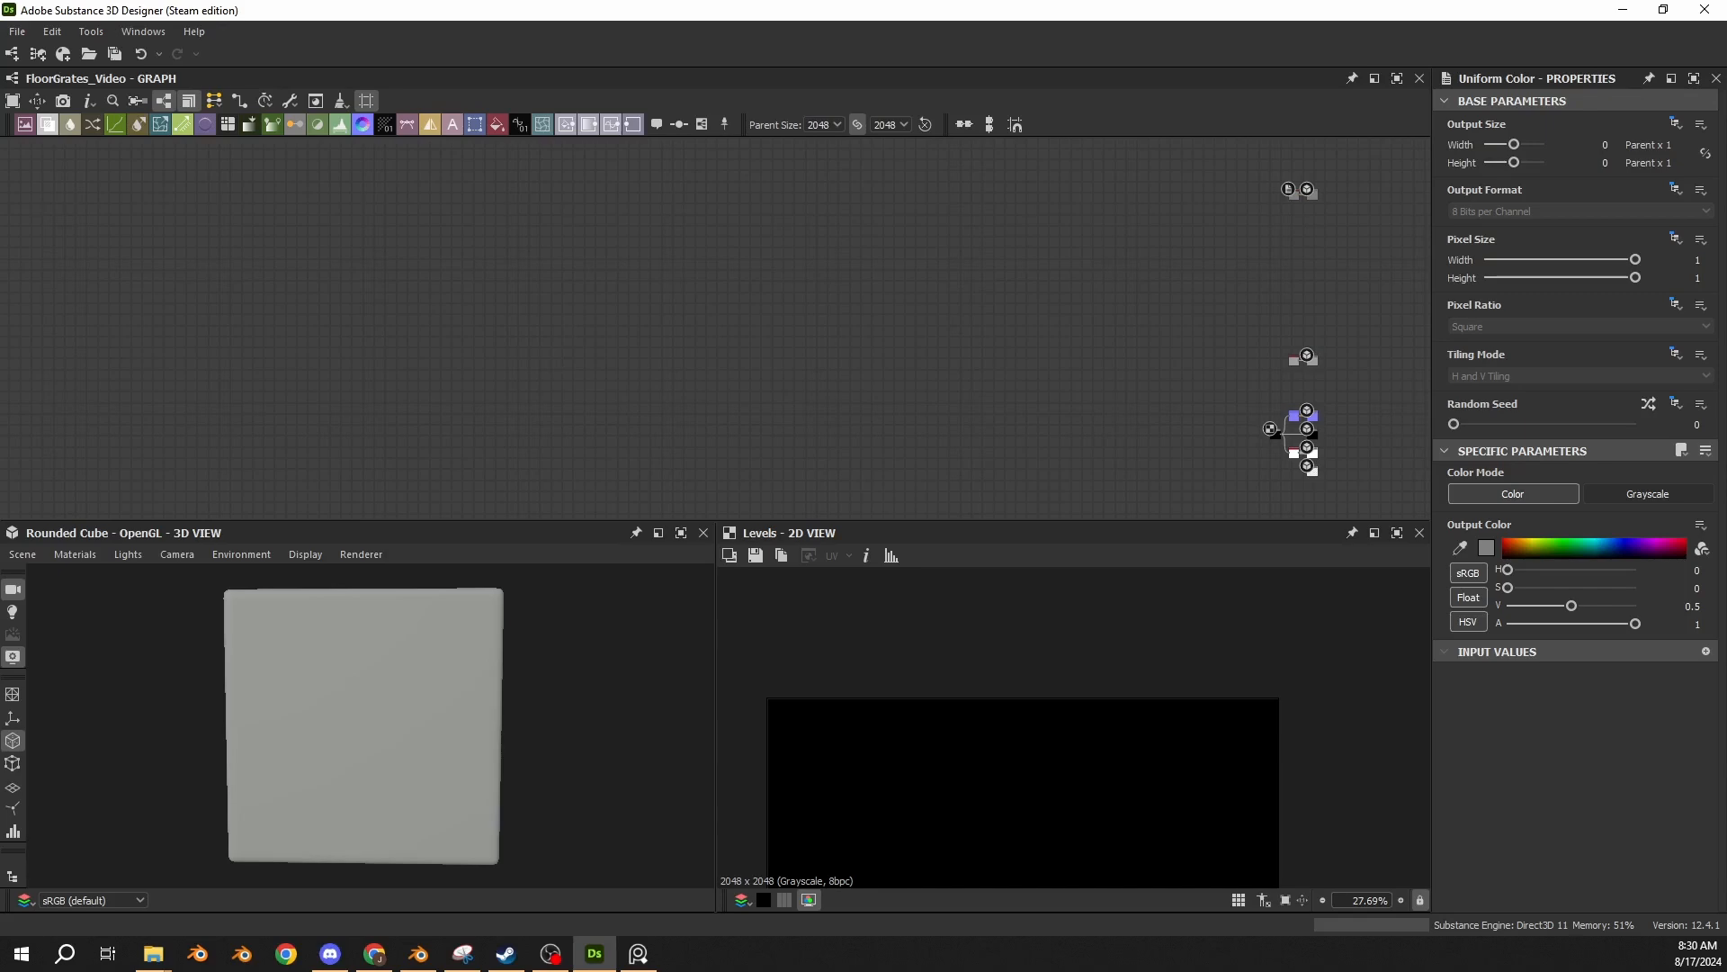
Bring up the sci-fi corridor reference image and examine the perforated floor grates up close.
{"action": "right_click_drag", "start_coordinate": [0, 621], "coordinate": [795, 527]}
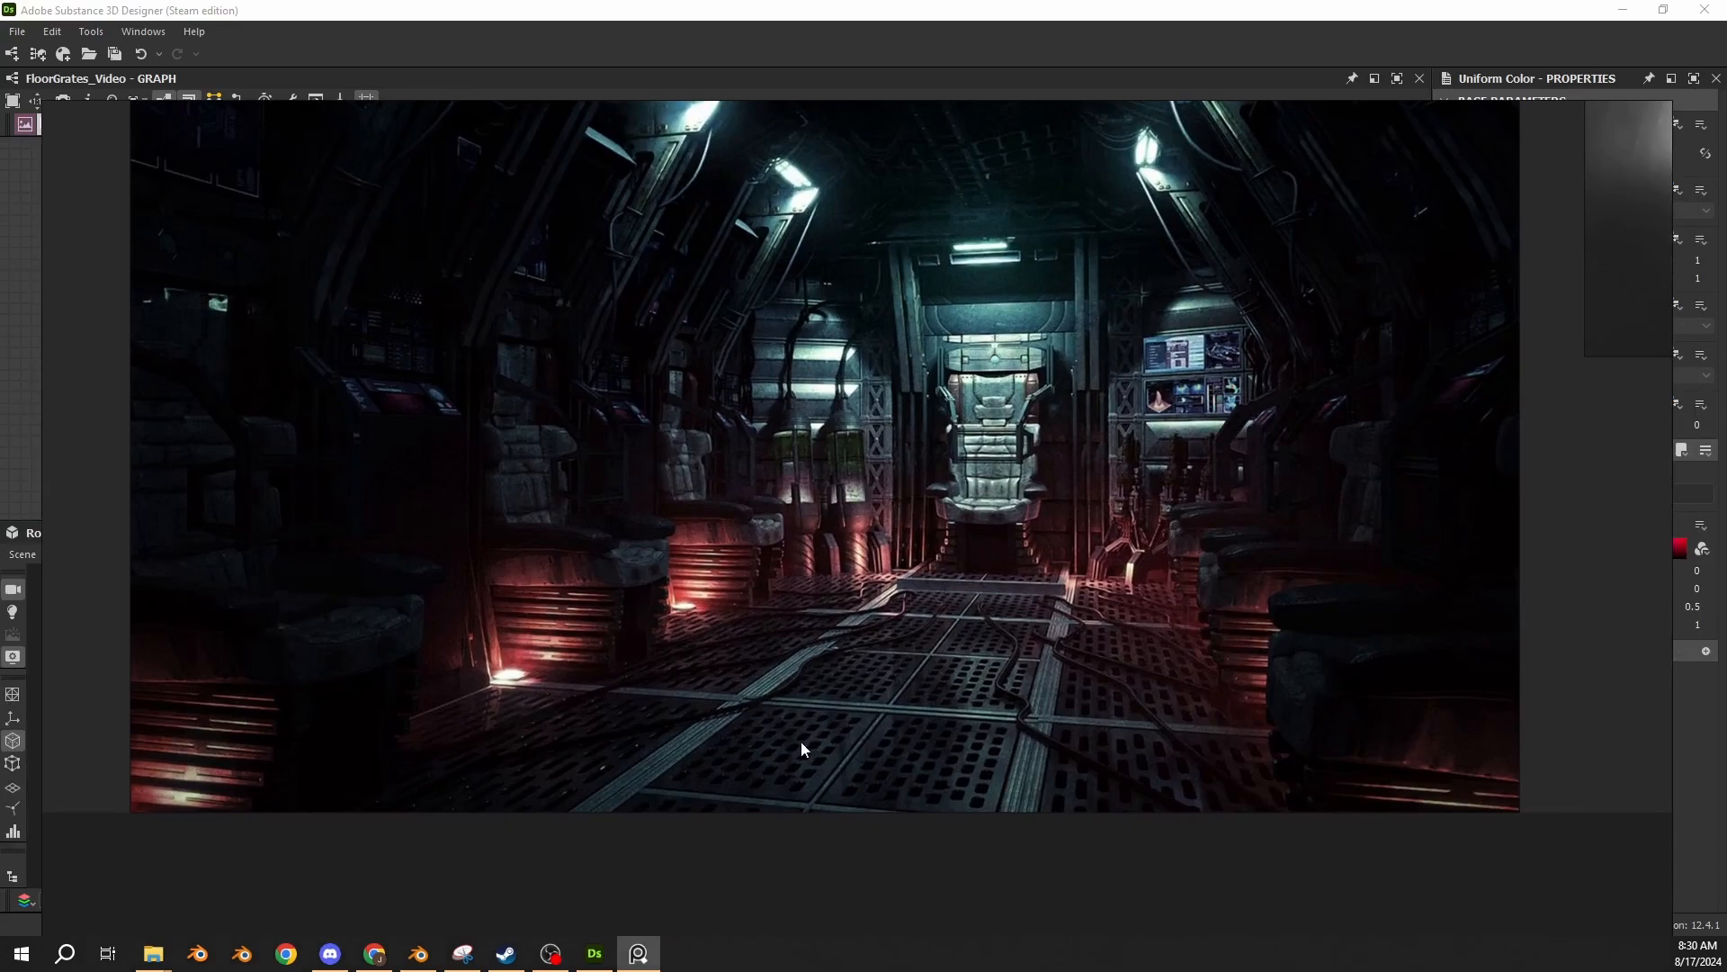
{"action": "scroll", "coordinate": [810, 742], "scroll_direction": "up", "scroll_amount": 2}
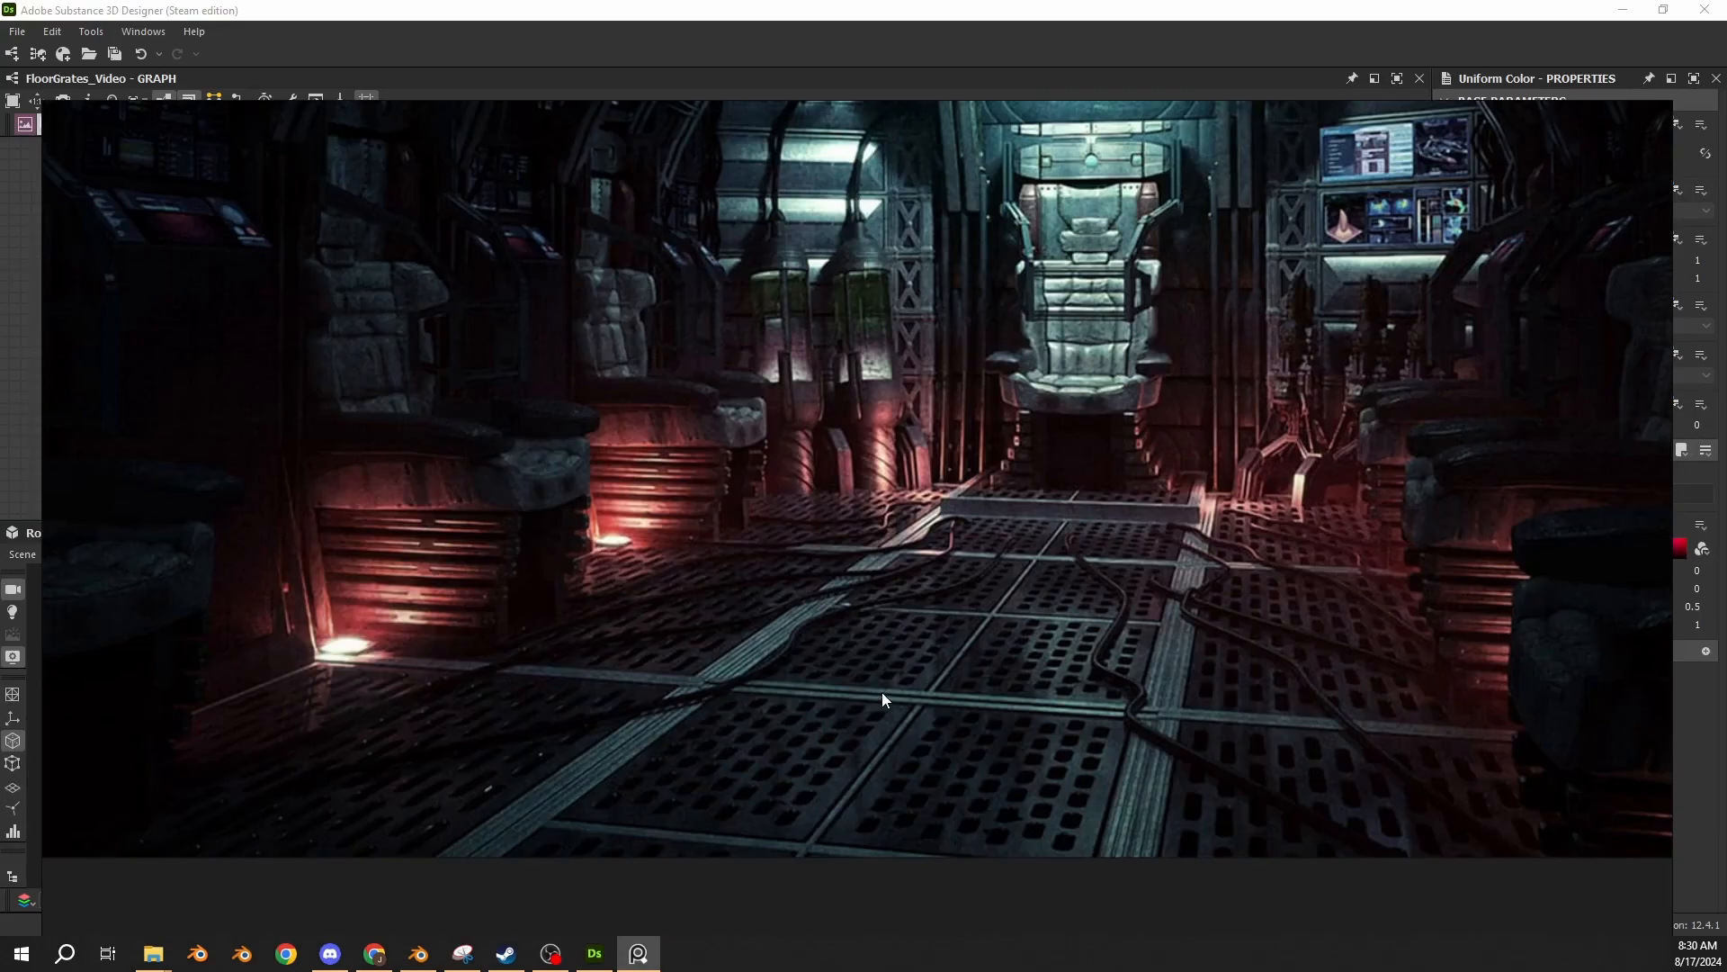
{"action": "scroll", "coordinate": [882, 699], "scroll_direction": "up", "scroll_amount": 3}
{"action": "middle_click_drag", "start_coordinate": [942, 772], "coordinate": [1033, 600]}
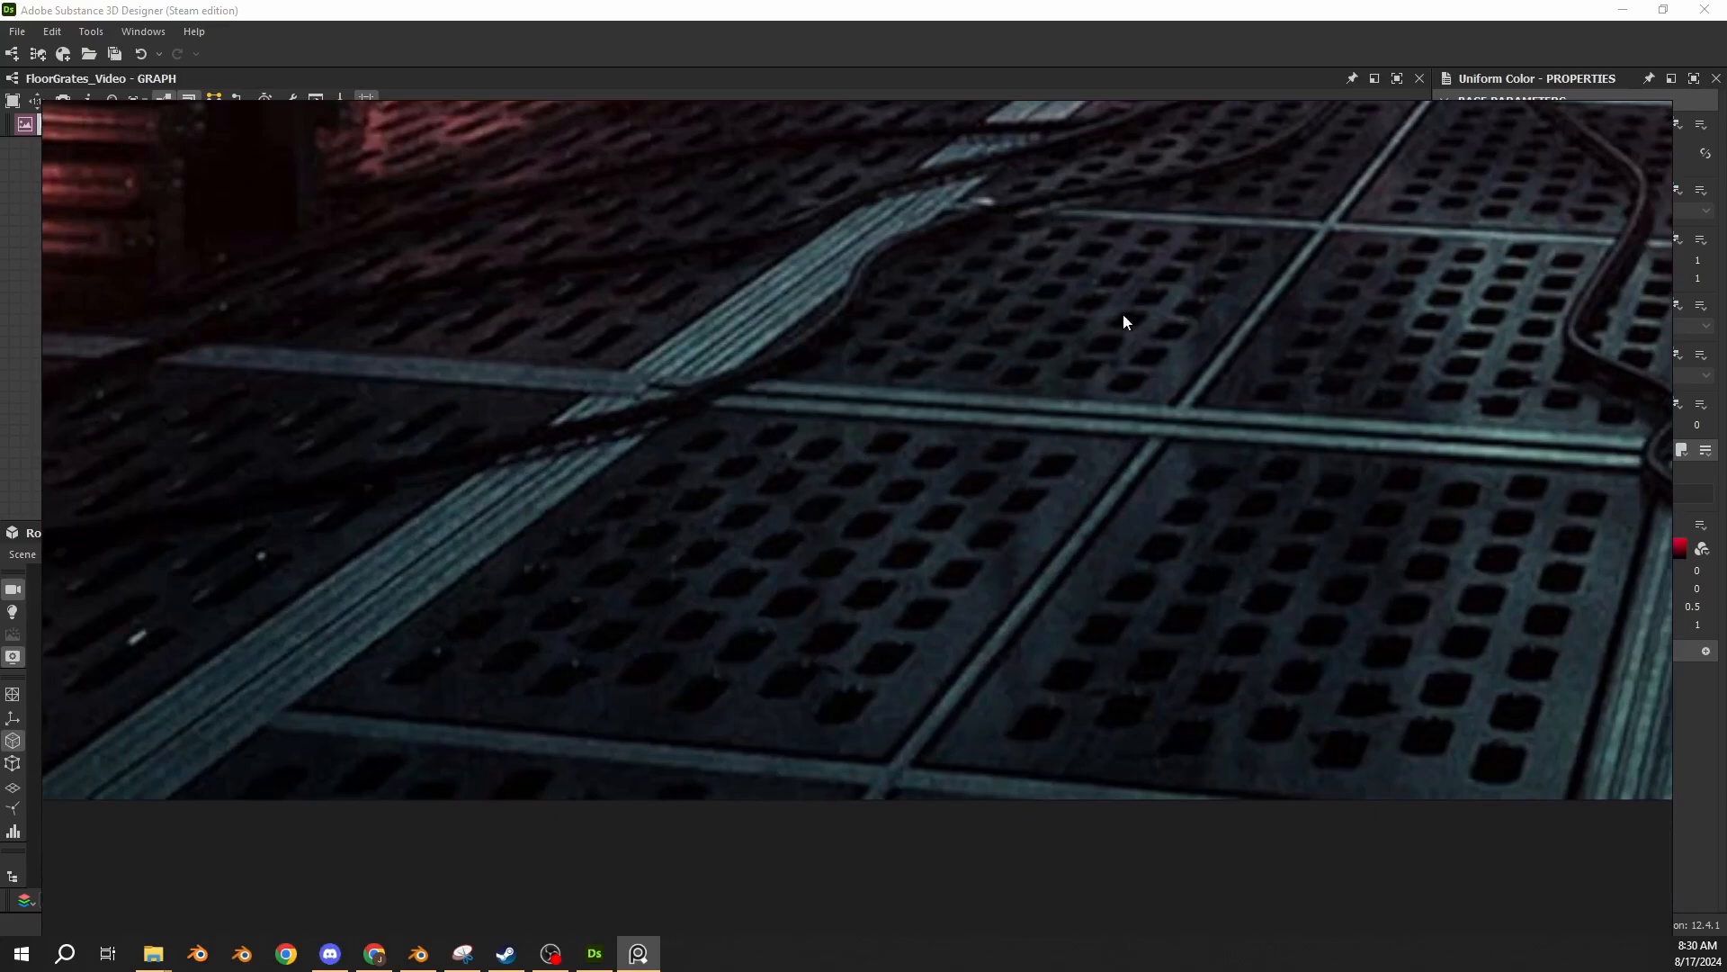
{"action": "scroll", "coordinate": [689, 495], "scroll_direction": "down", "scroll_amount": 2}
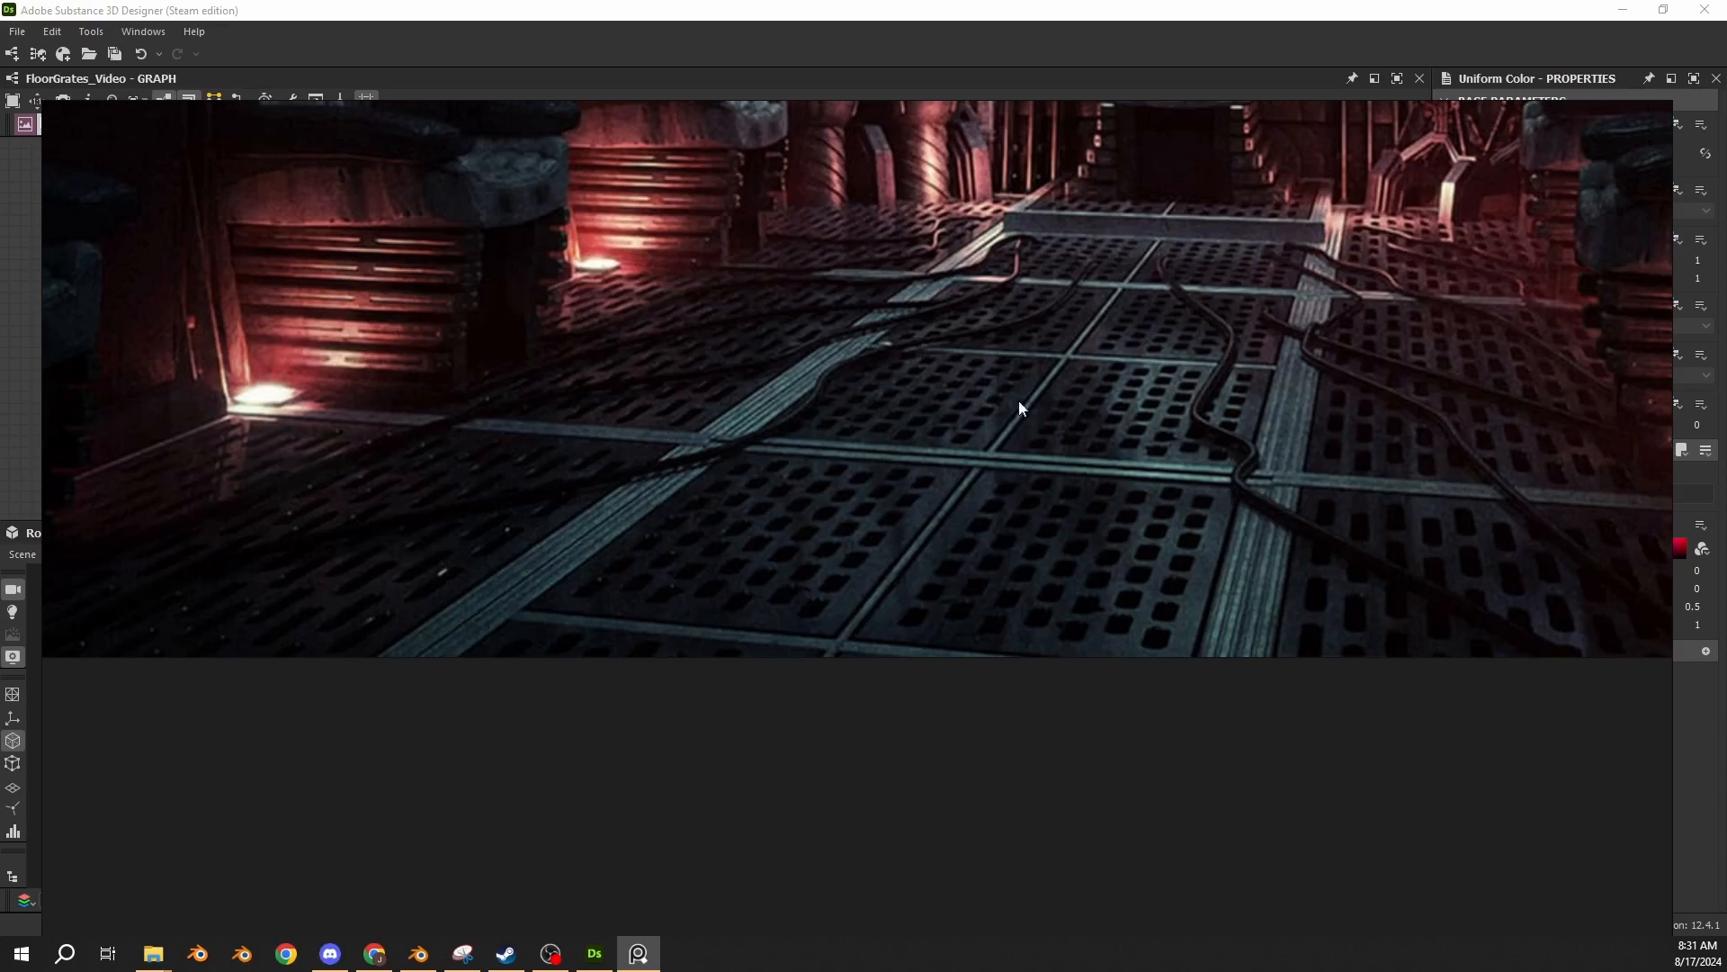
{"action": "middle_click_drag", "start_coordinate": [1071, 368], "coordinate": [1007, 438]}
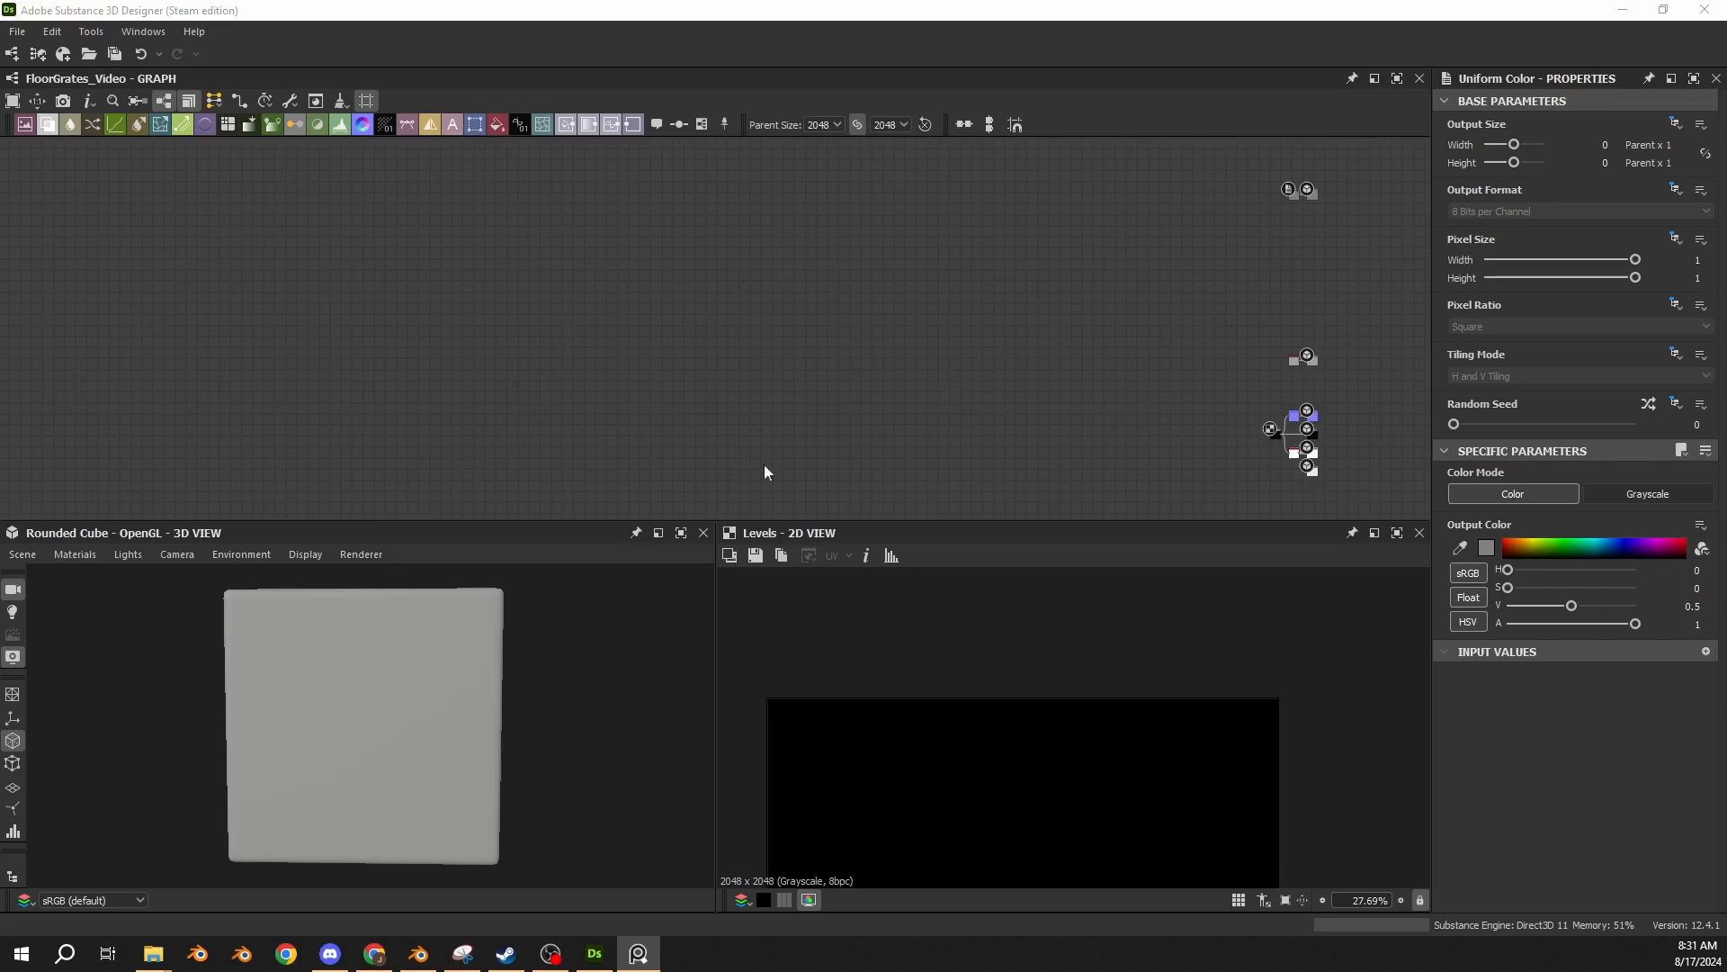
Paste a square Shape node with an X size of 0.04 into the empty area of the graph.
{"action": "middle_click_drag", "start_coordinate": [815, 464], "coordinate": [502, 392]}
{"action": "scroll", "coordinate": [779, 372], "scroll_direction": "up", "scroll_amount": 2}
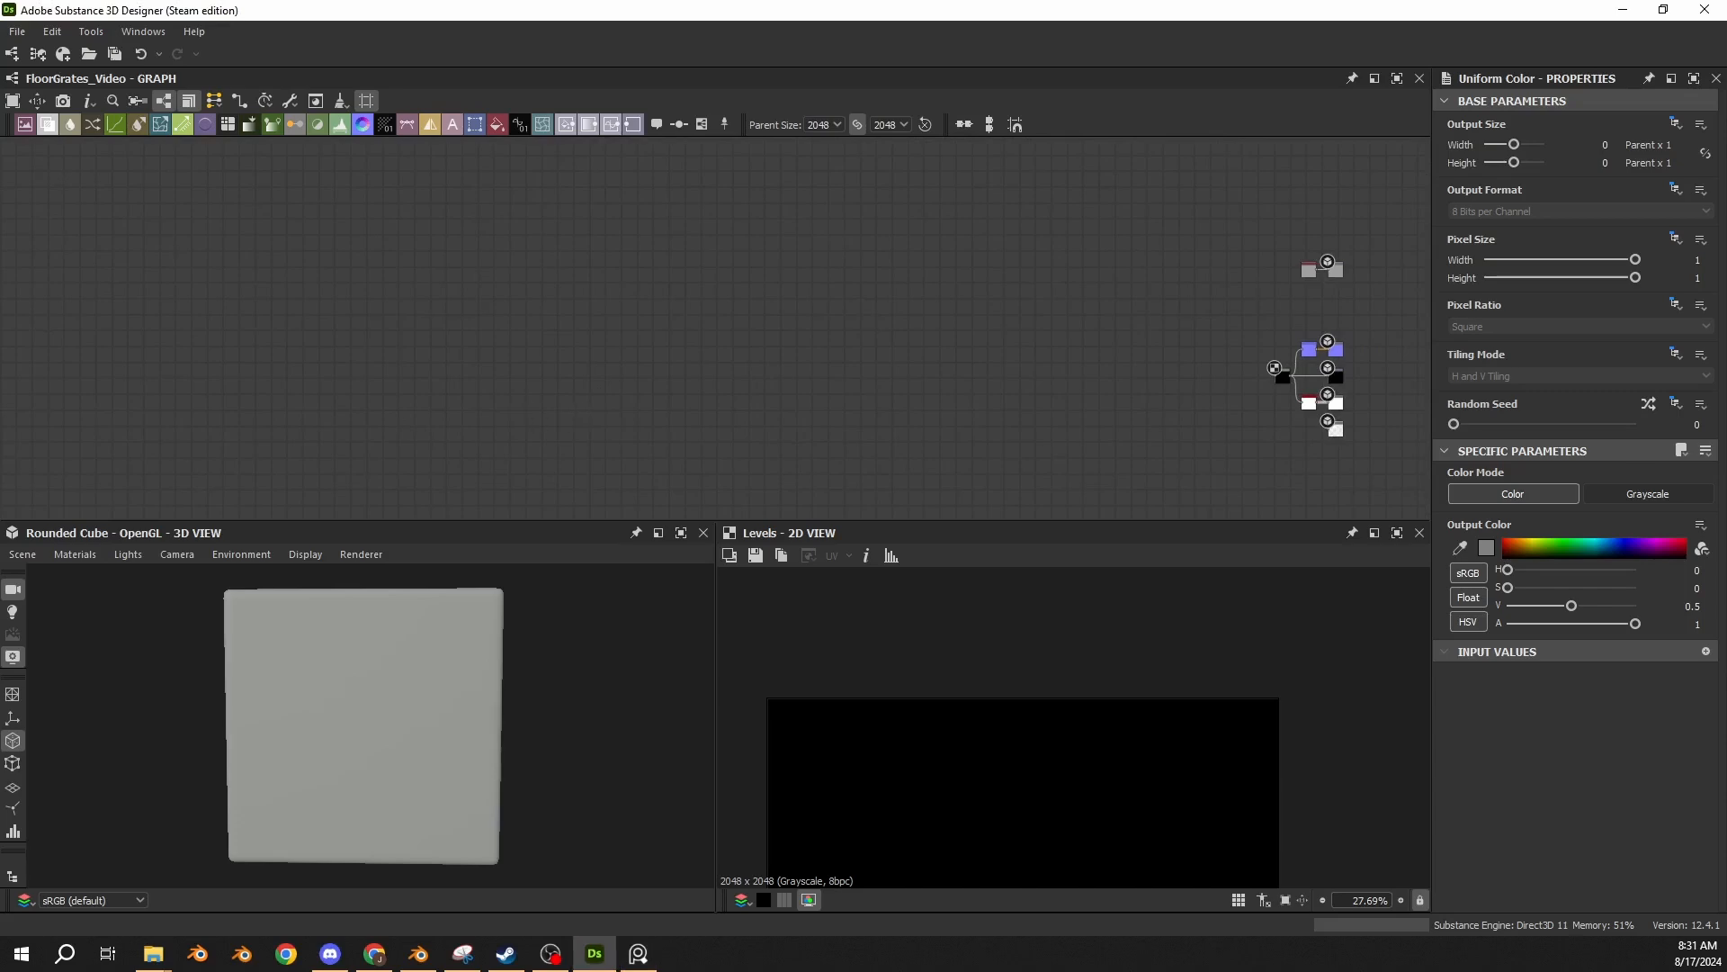
{"action": "left_click", "coordinate": [443, 367]}
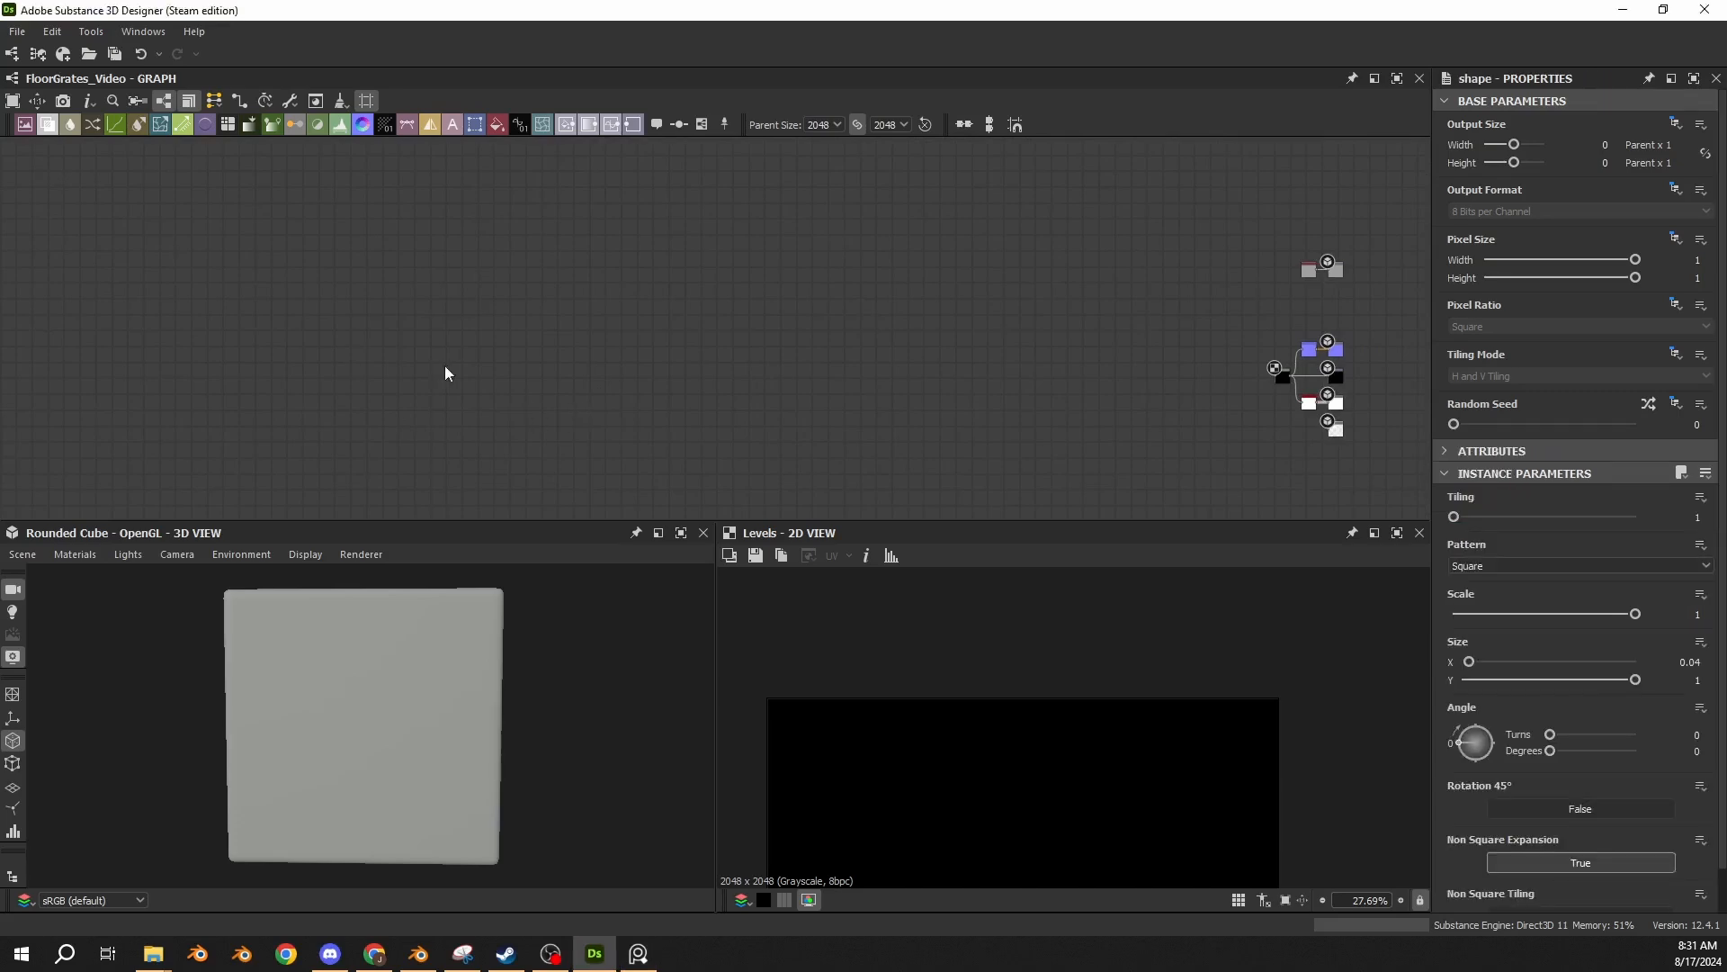
{"action": "key", "text": "ctrl+v"}
{"action": "left_click_drag", "start_coordinate": [714, 332], "coordinate": [479, 396]}
{"action": "scroll", "coordinate": [483, 387], "scroll_direction": "up", "scroll_amount": 3}
{"action": "scroll", "coordinate": [479, 380], "scroll_direction": "up", "scroll_amount": 3}
{"action": "scroll", "coordinate": [644, 383], "scroll_direction": "down", "scroll_amount": 5}
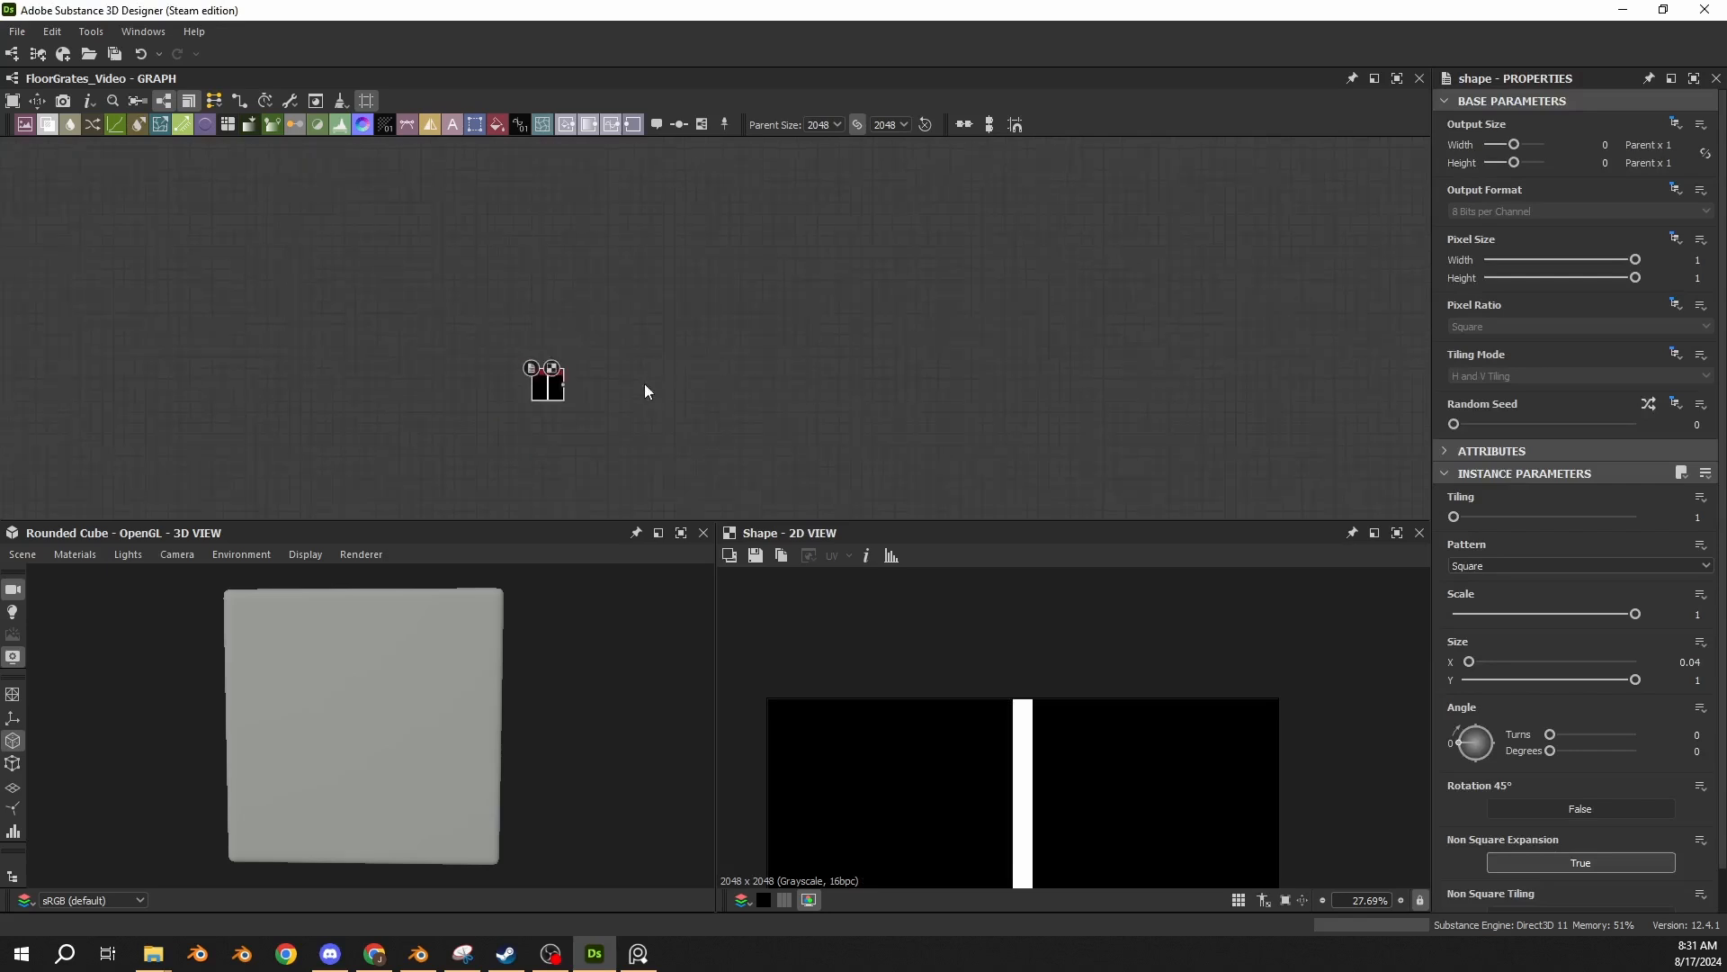
Review the parameters of the Normal and Ambient Occlusion (HBAO) nodes in the output section, including the occlusion's Height Depth.
{"action": "middle_click_drag", "start_coordinate": [1070, 377], "coordinate": [470, 319]}
{"action": "scroll", "coordinate": [781, 352], "scroll_direction": "up", "scroll_amount": 4}
{"action": "left_click", "coordinate": [961, 351]}
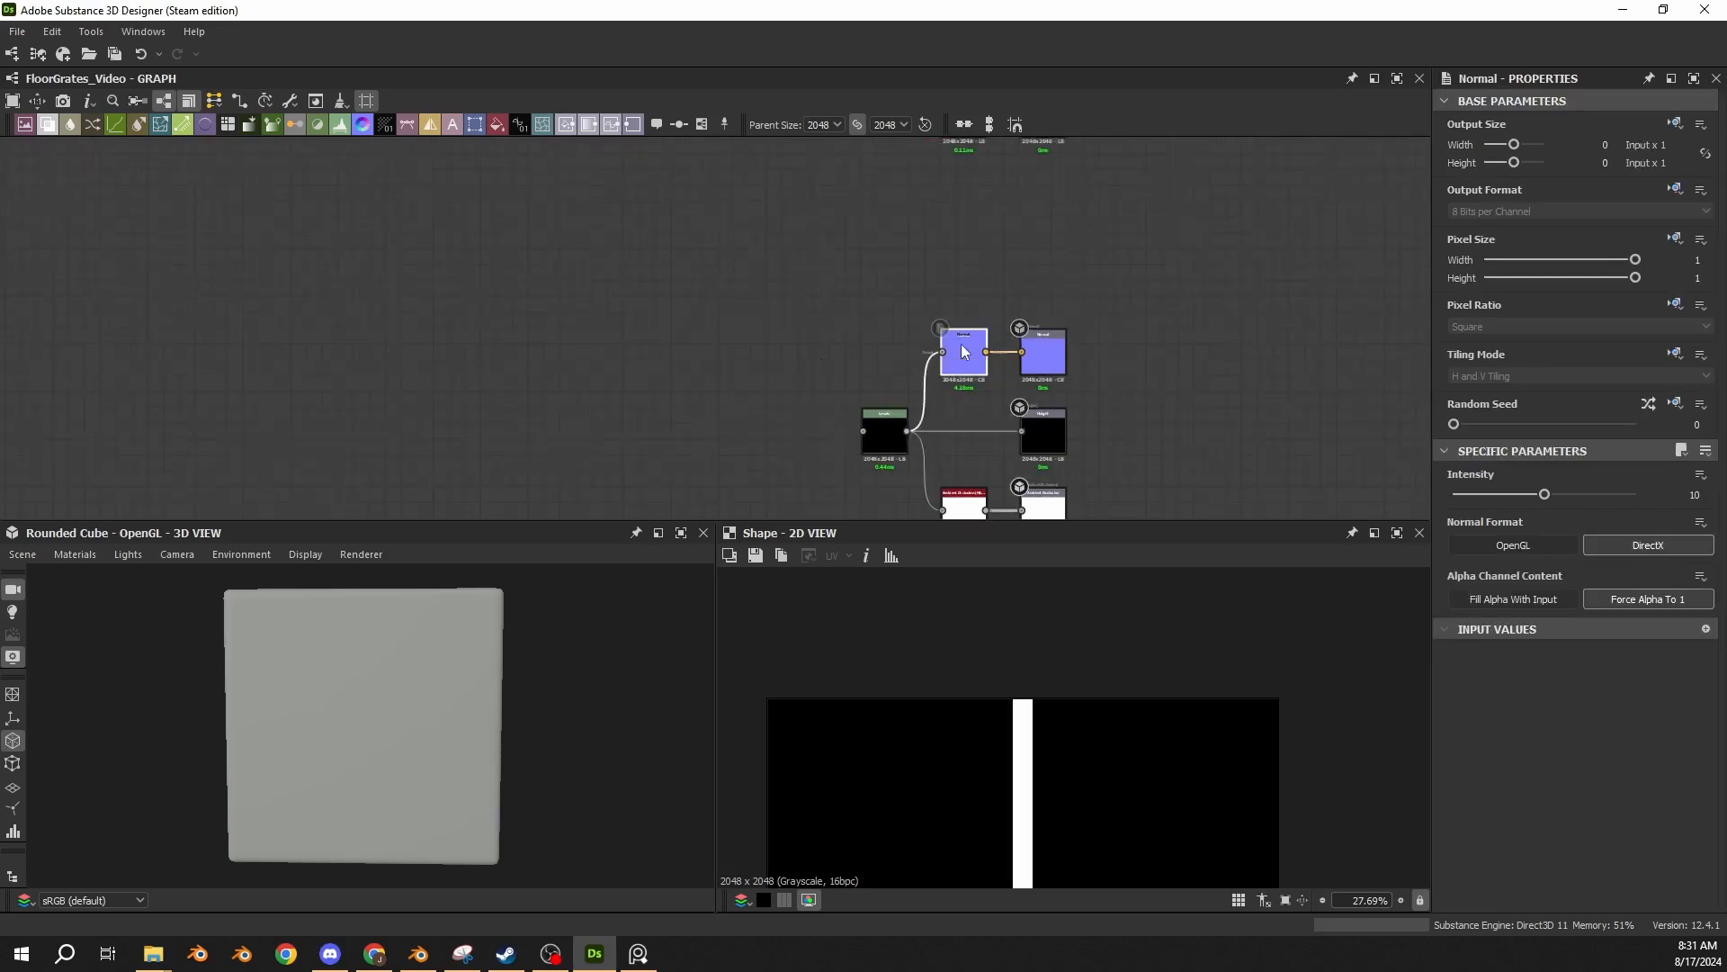
{"action": "middle_click_drag", "start_coordinate": [850, 334], "coordinate": [742, 272]}
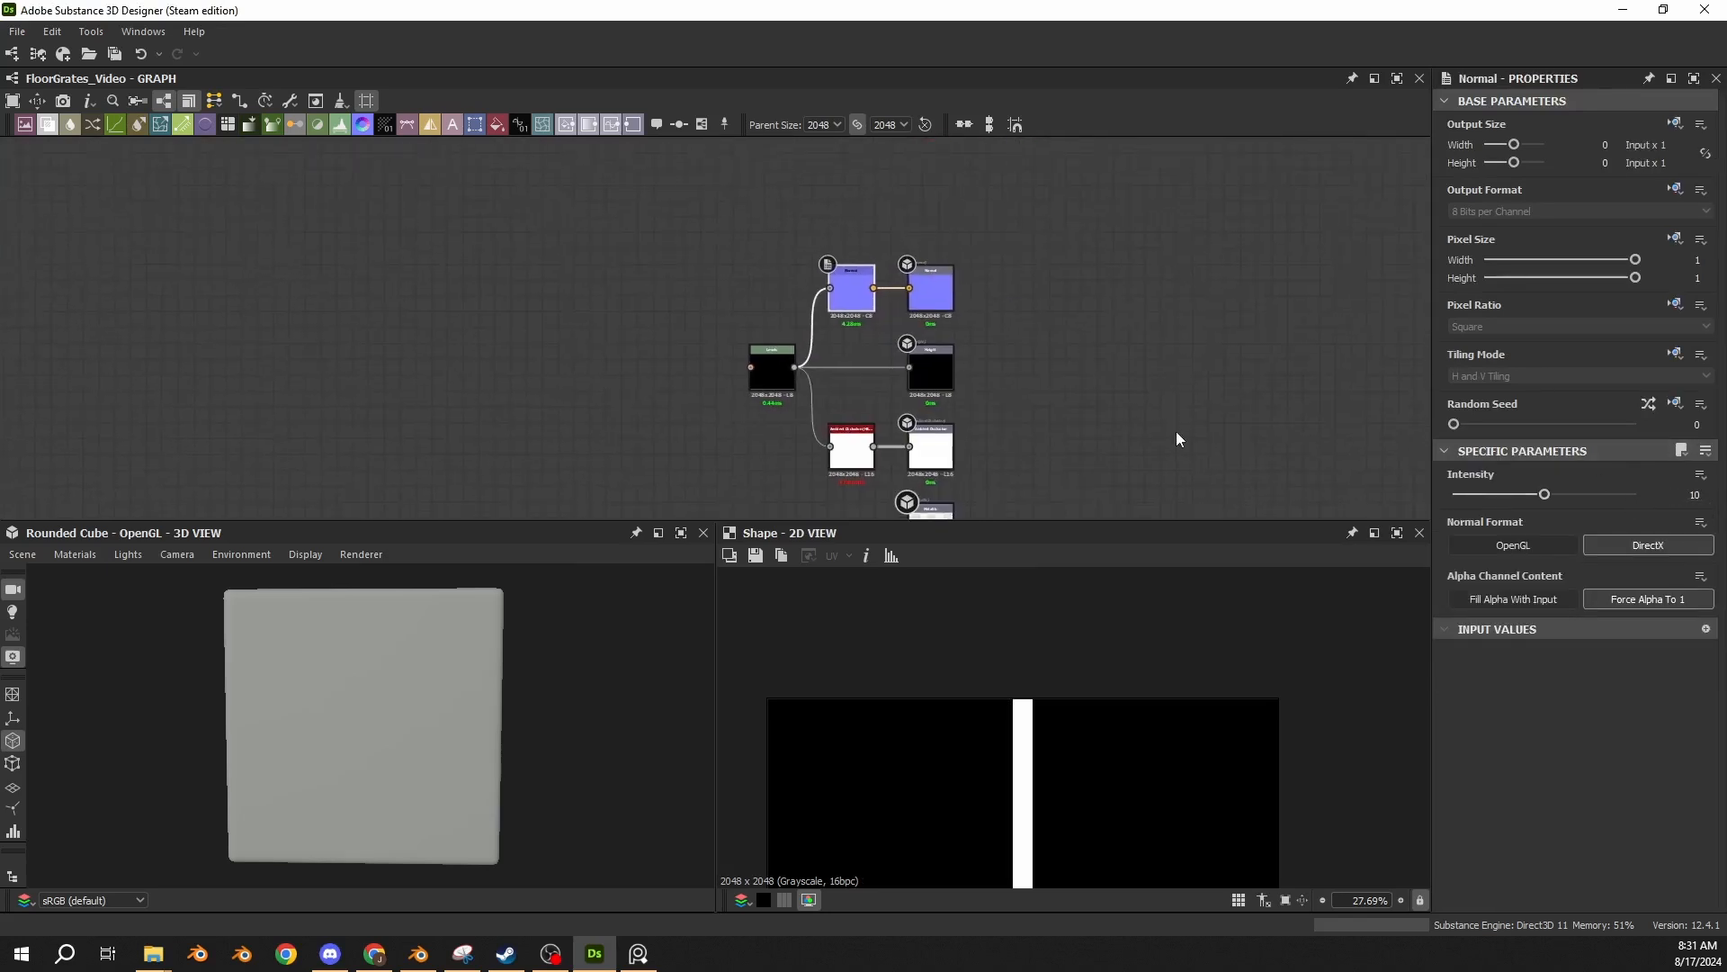
{"action": "middle_click_drag", "start_coordinate": [1144, 438], "coordinate": [1105, 321]}
{"action": "left_click", "coordinate": [812, 334]}
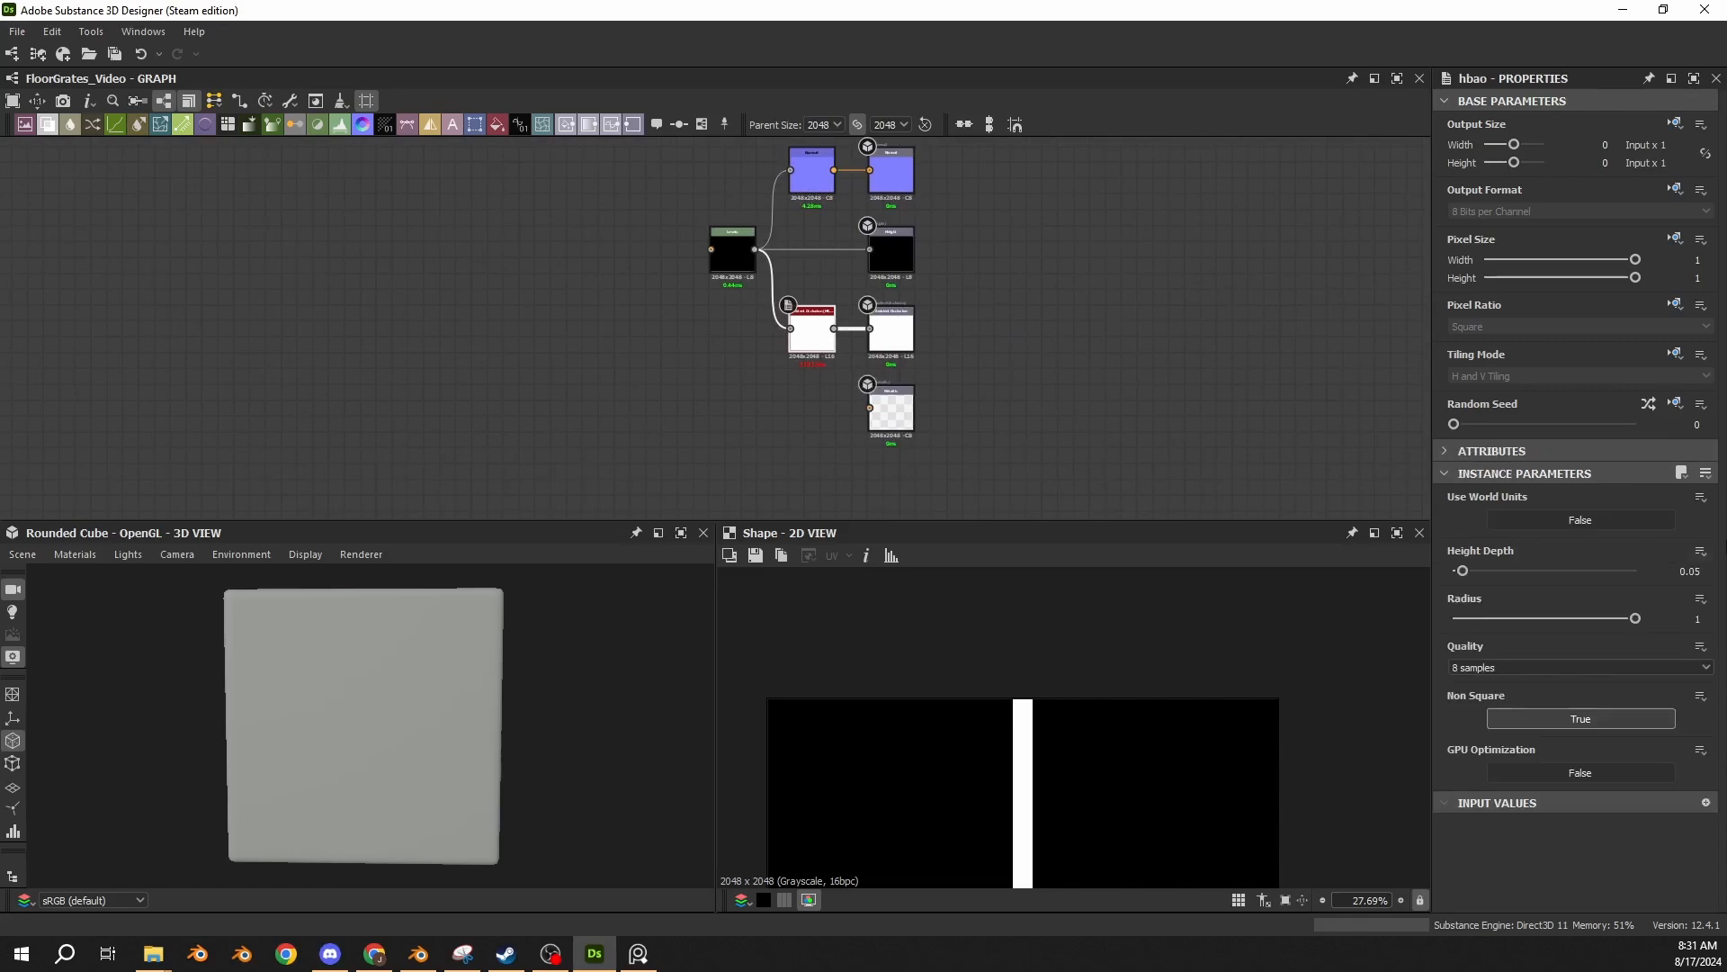
{"action": "scroll", "coordinate": [837, 315], "scroll_direction": "up", "scroll_amount": 5}
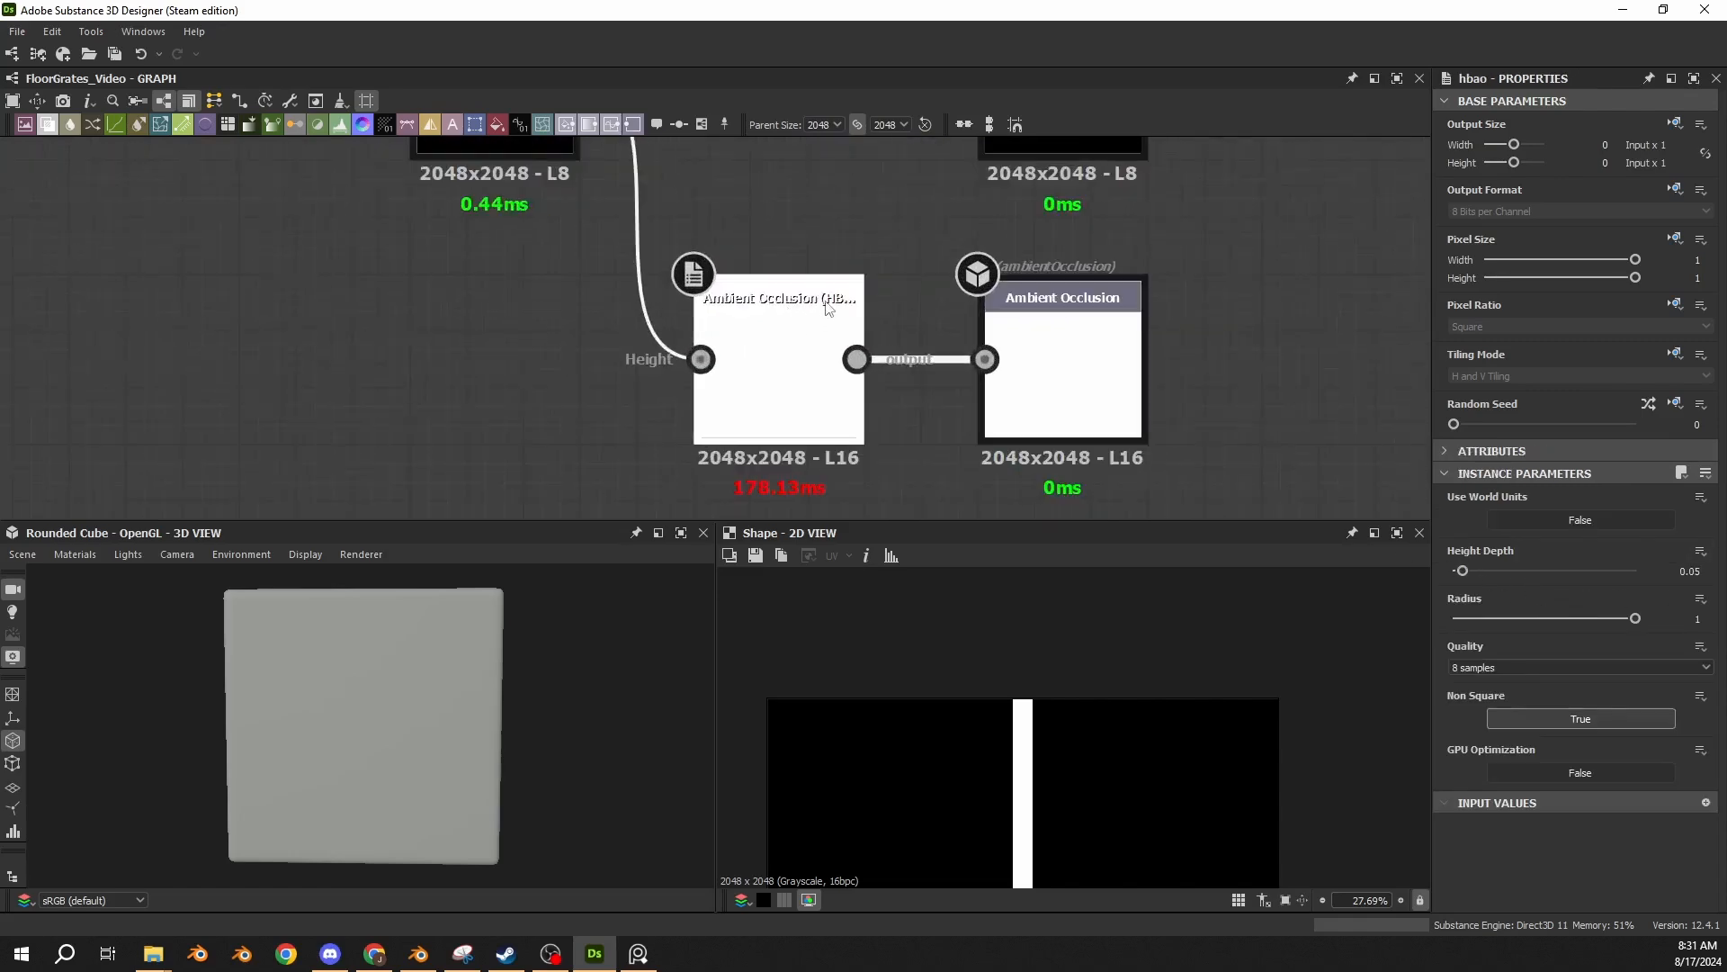
{"action": "left_click", "coordinate": [1690, 570]}
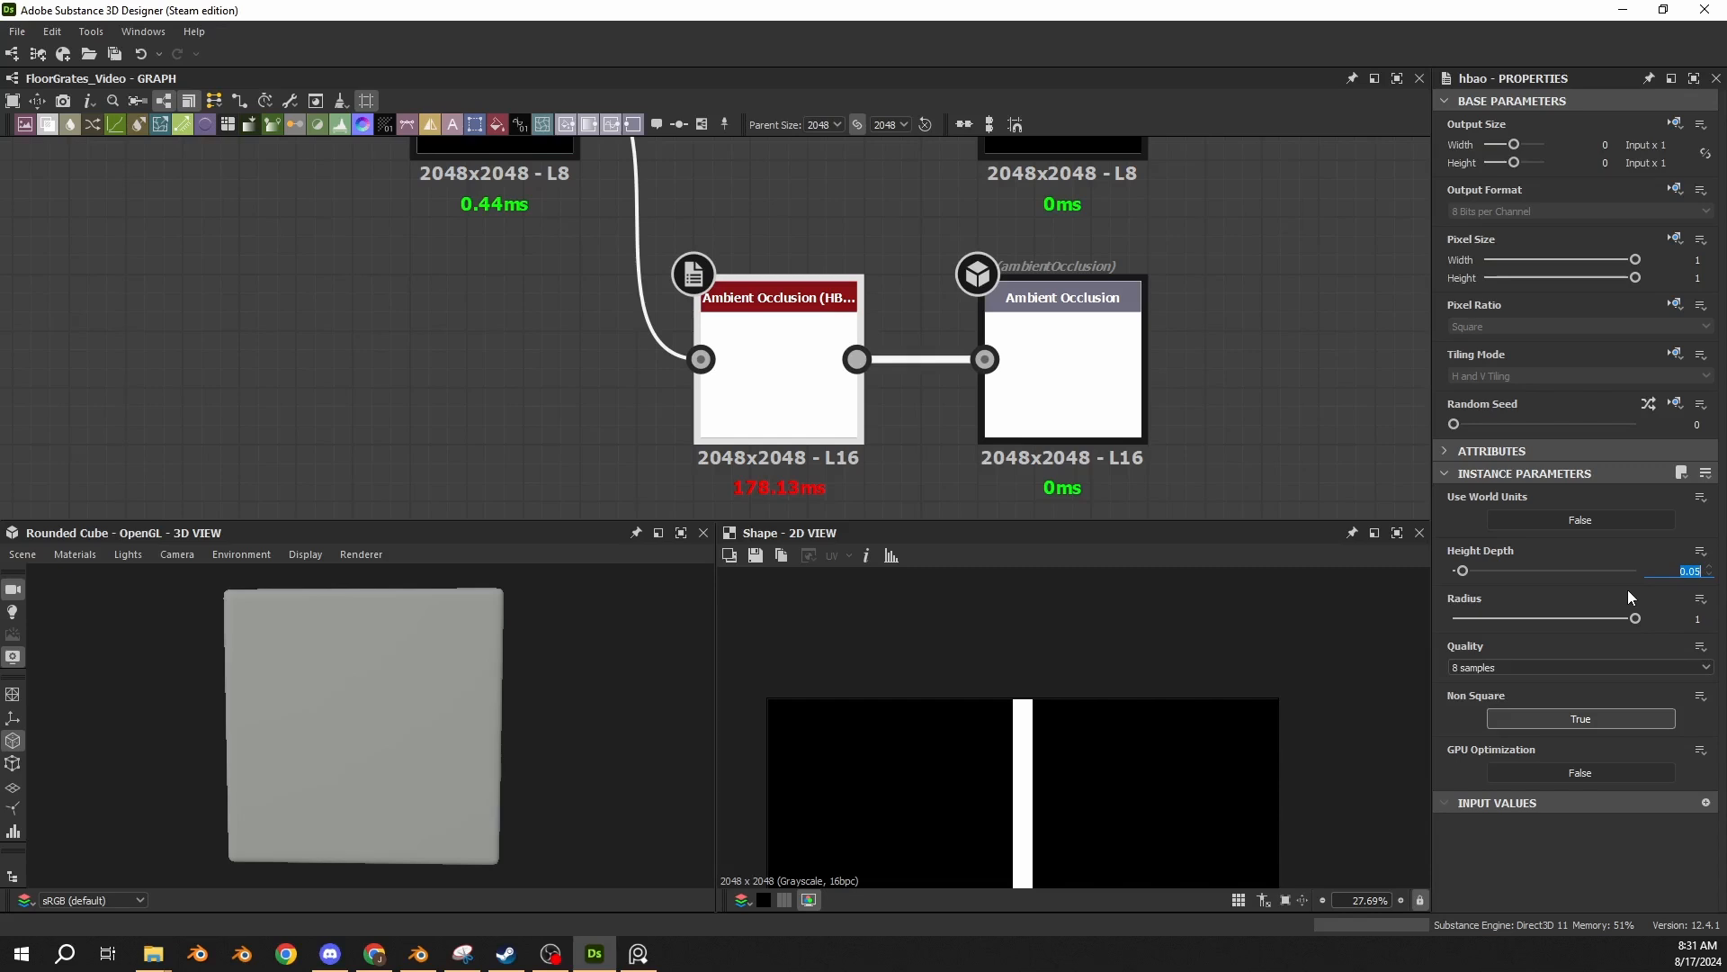
{"action": "scroll", "coordinate": [680, 381], "scroll_direction": "down", "scroll_amount": 3}
{"action": "middle_click_drag", "start_coordinate": [770, 266], "coordinate": [765, 429]}
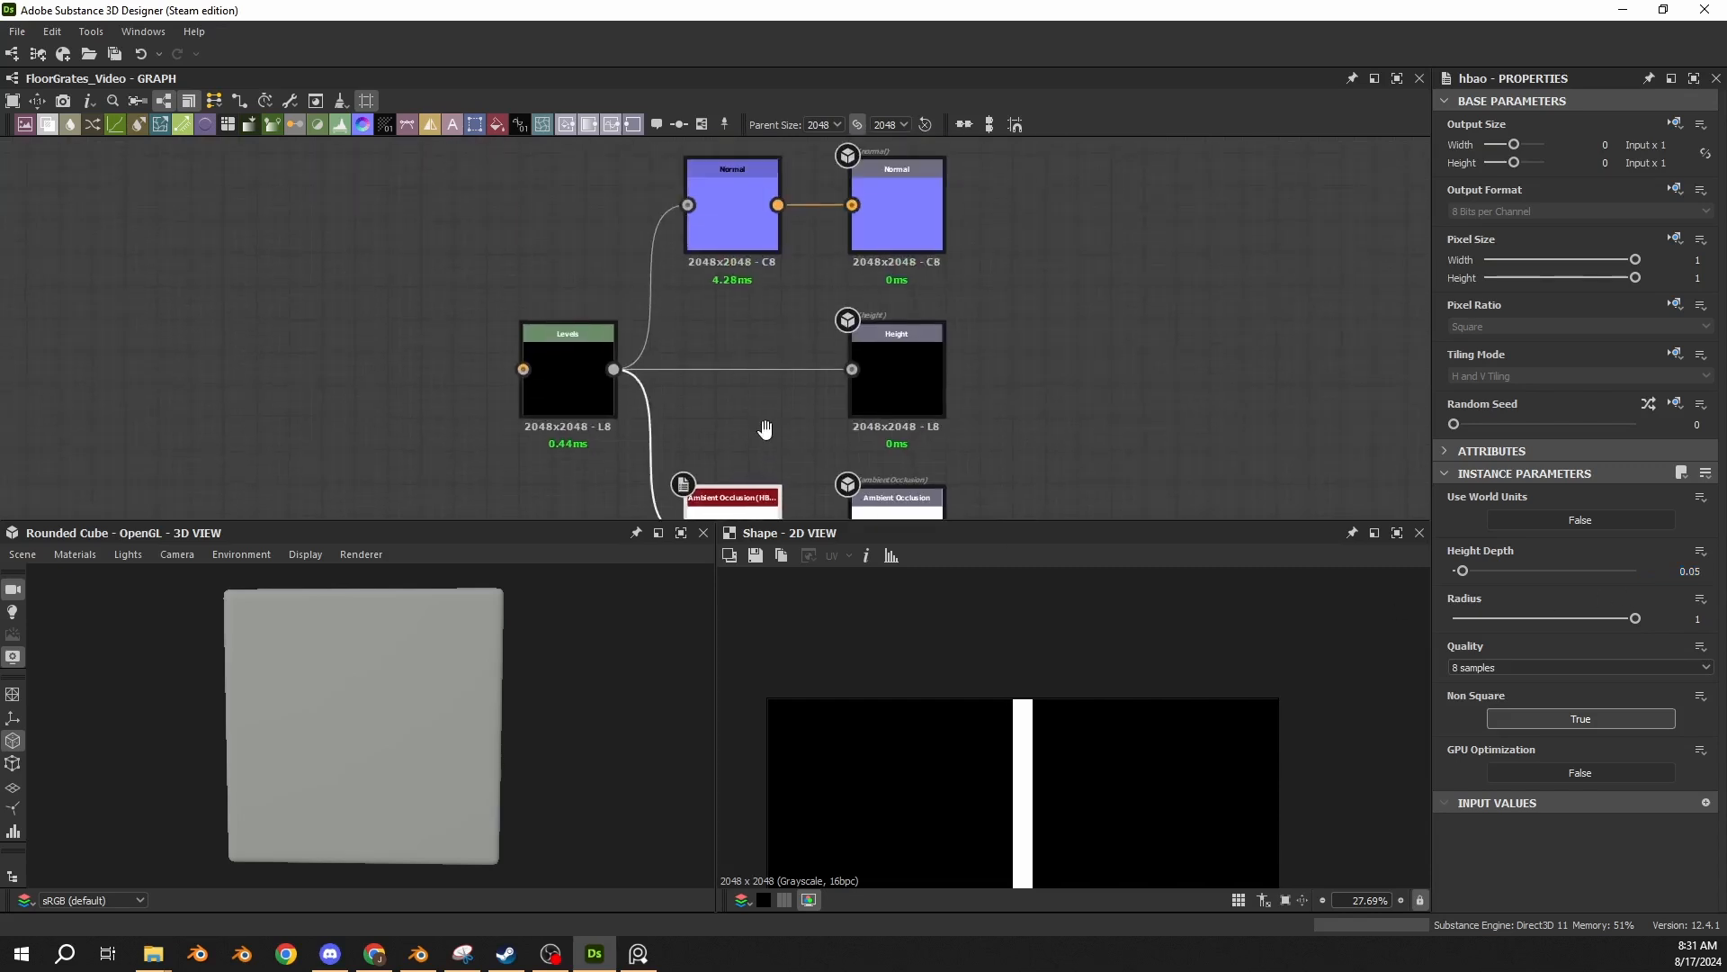
Edit the default preview material, setting Height Scale to 1.5 and Tessellation Factor to 6.
{"action": "left_click", "coordinate": [75, 554]}
{"action": "mouse_move", "coordinate": [99, 576]}
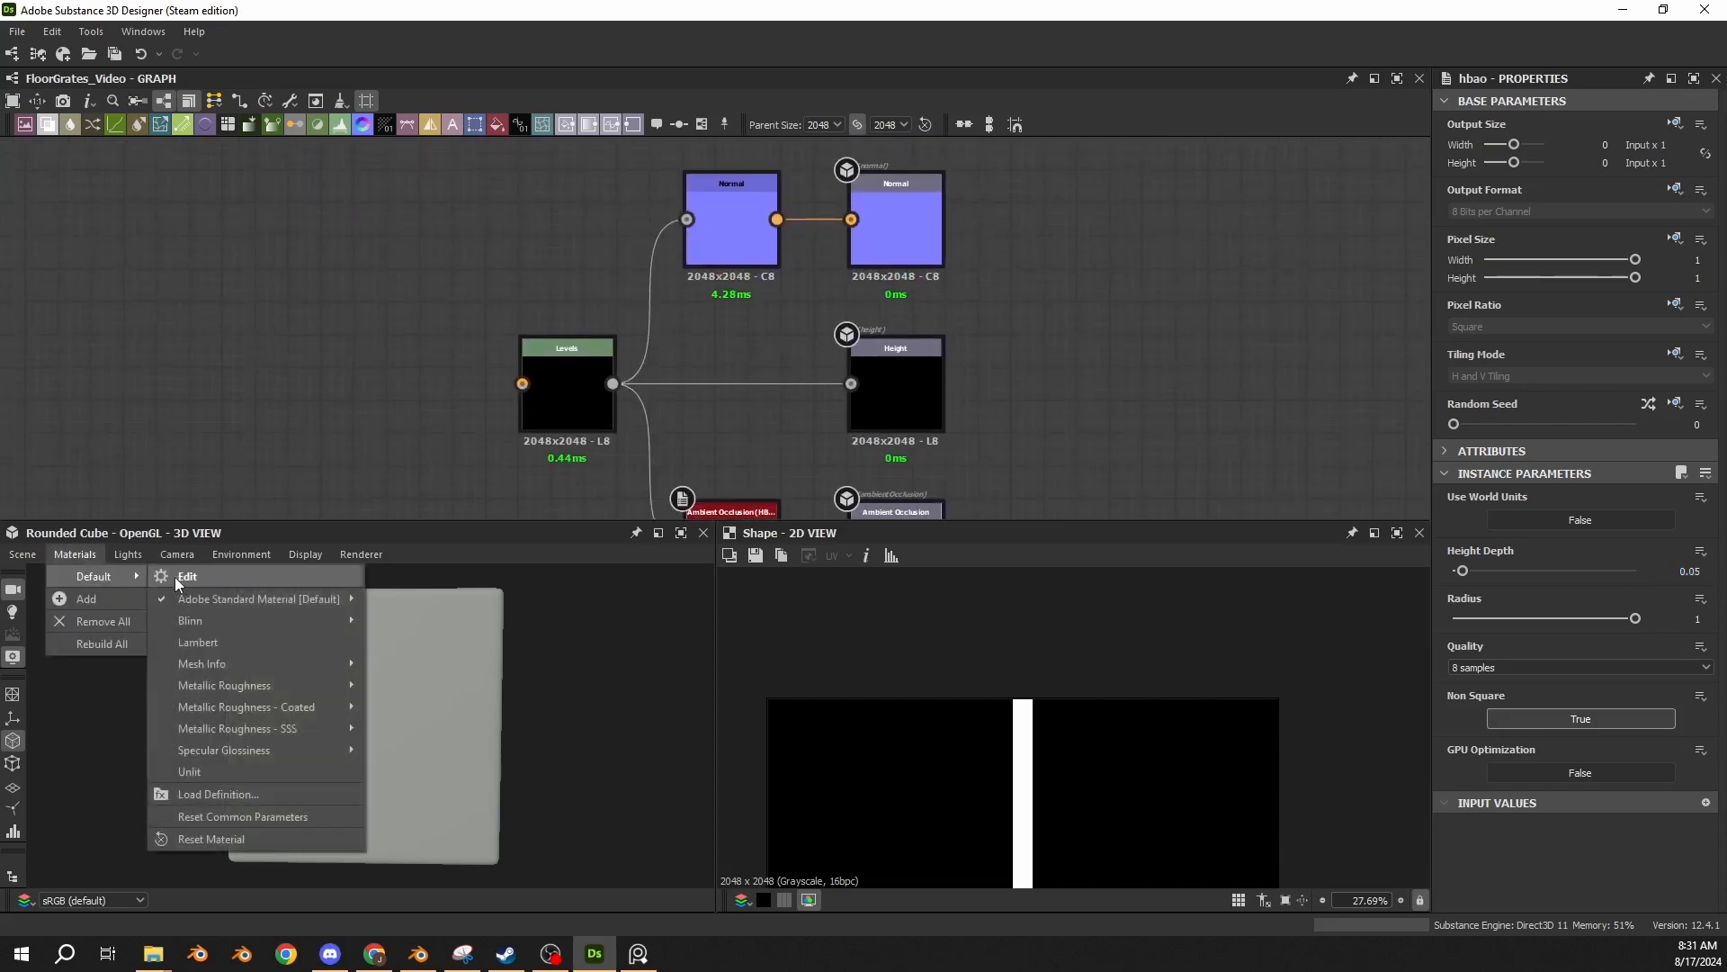
{"action": "left_click", "coordinate": [180, 576]}
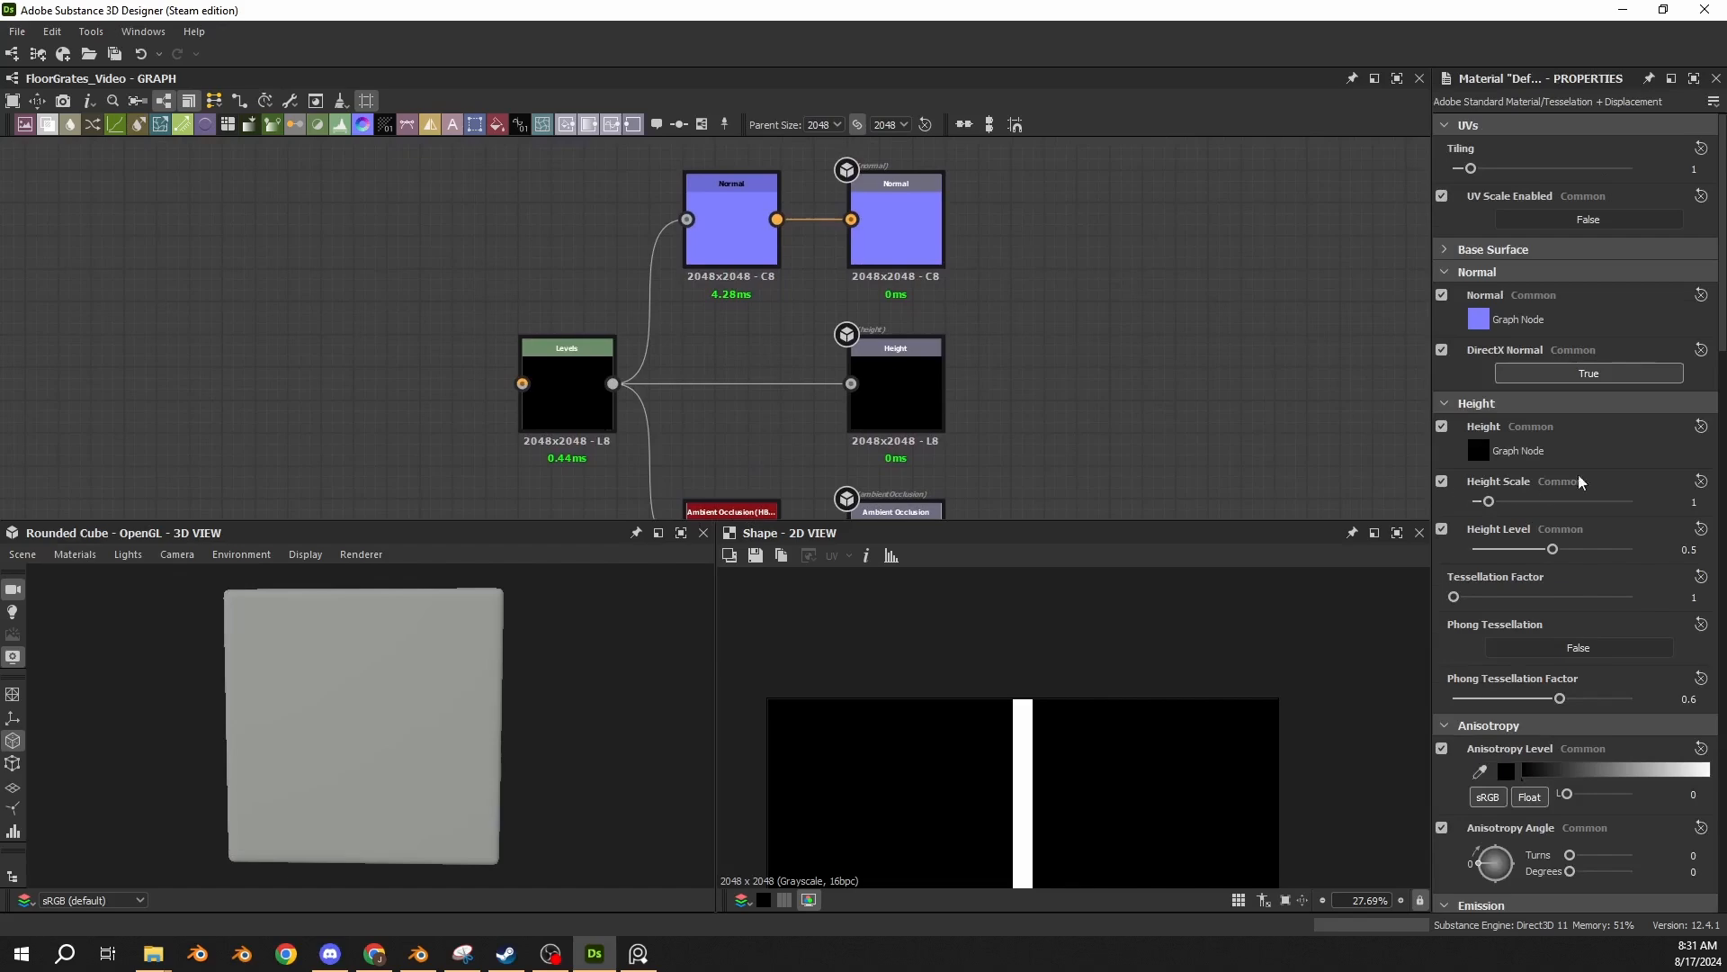
{"action": "left_click", "coordinate": [1689, 501]}
{"action": "key", "text": "Return"}
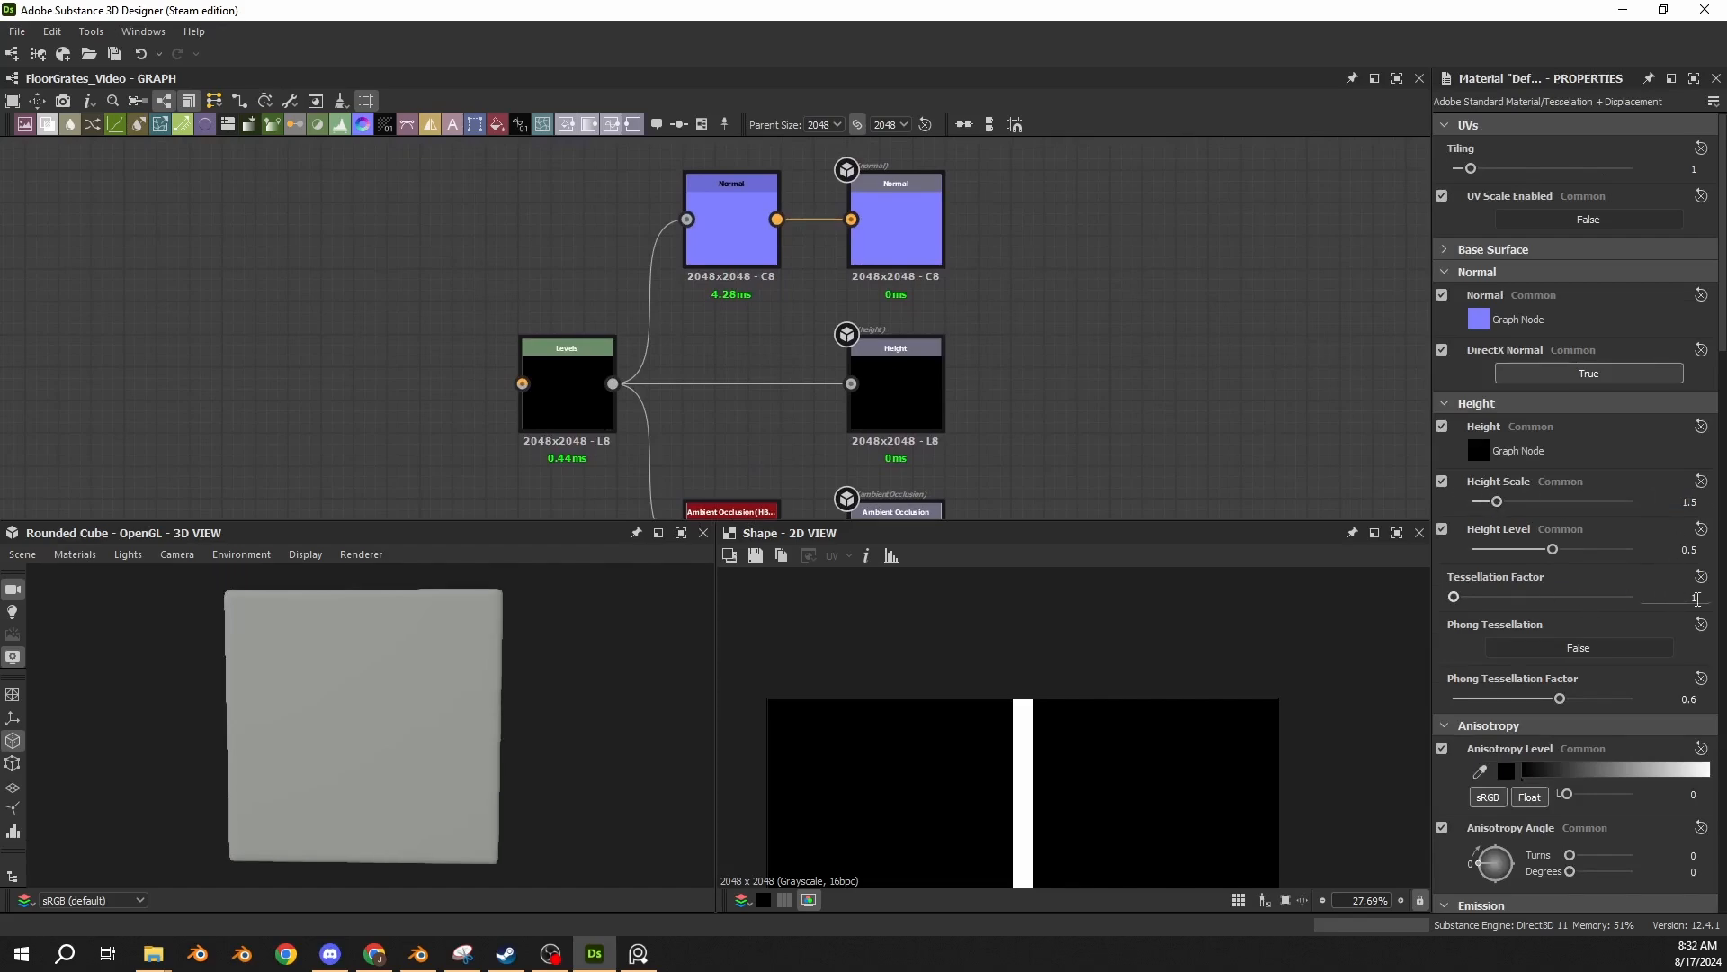
{"action": "left_click_drag", "start_coordinate": [1689, 598], "coordinate": [1725, 596]}
{"action": "type", "text": "6"}
{"action": "key", "text": "Return"}
Return to the Shape node and review its parameters, including the X size.
{"action": "middle_click_drag", "start_coordinate": [368, 317], "coordinate": [817, 305]}
{"action": "scroll", "coordinate": [868, 304], "scroll_direction": "down", "scroll_amount": 5}
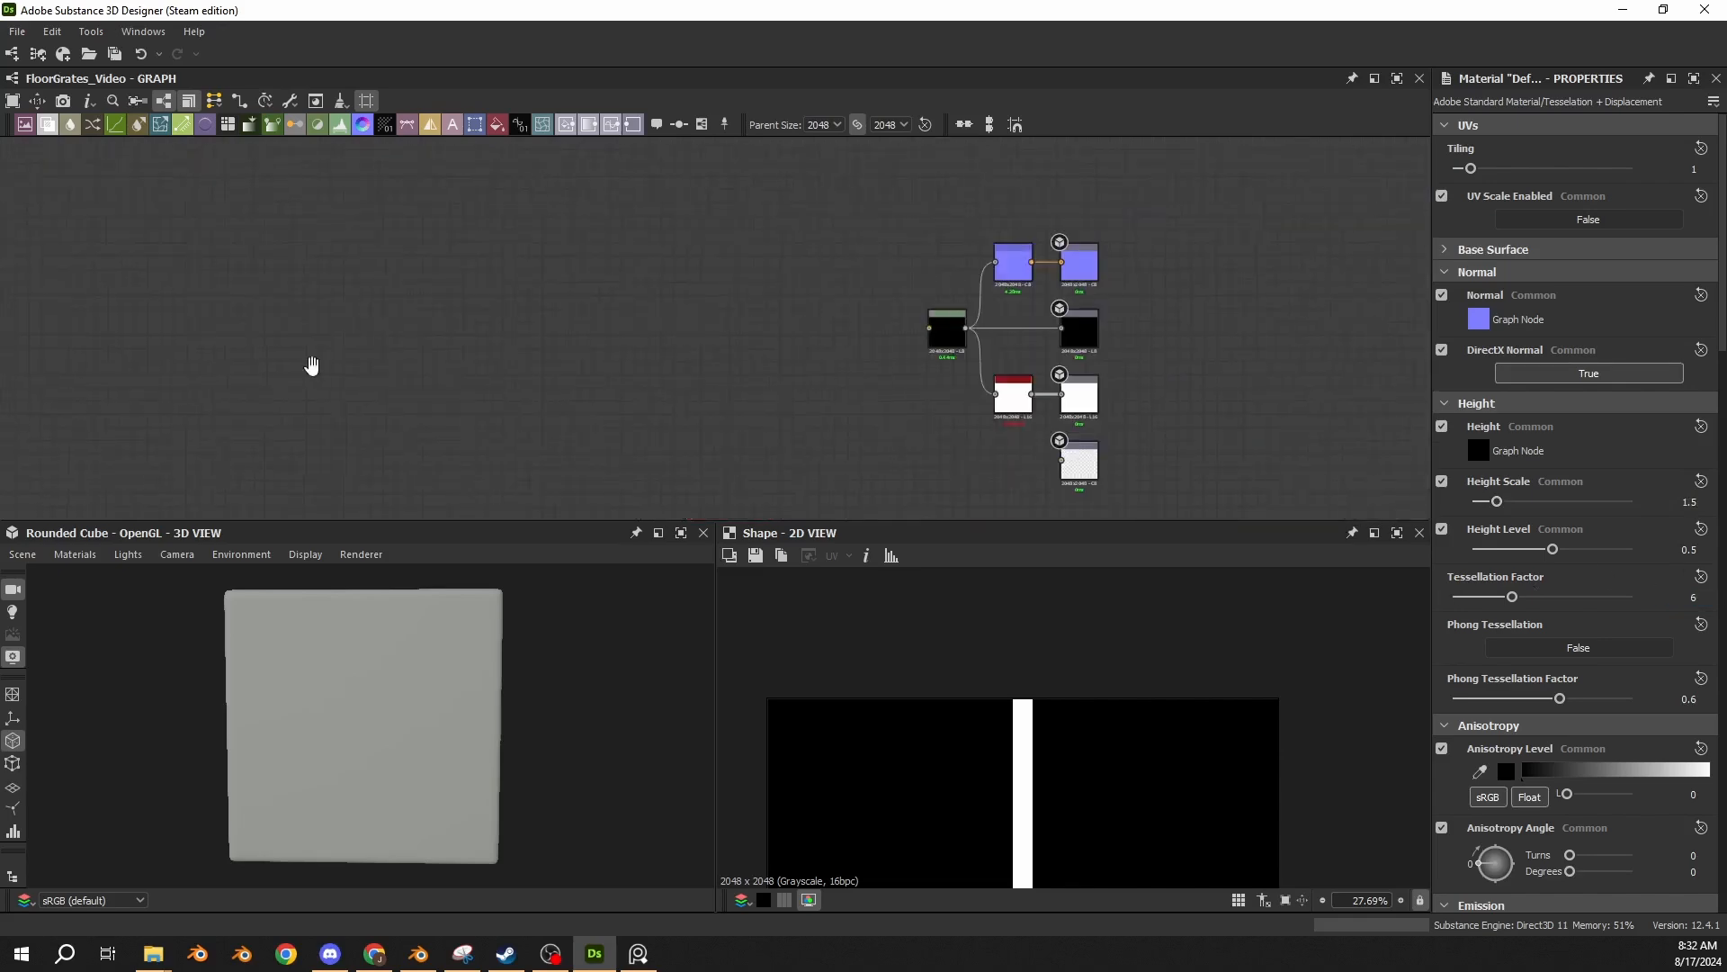
{"action": "middle_click_drag", "start_coordinate": [312, 367], "coordinate": [840, 373]}
{"action": "scroll", "coordinate": [566, 333], "scroll_direction": "down", "scroll_amount": 3}
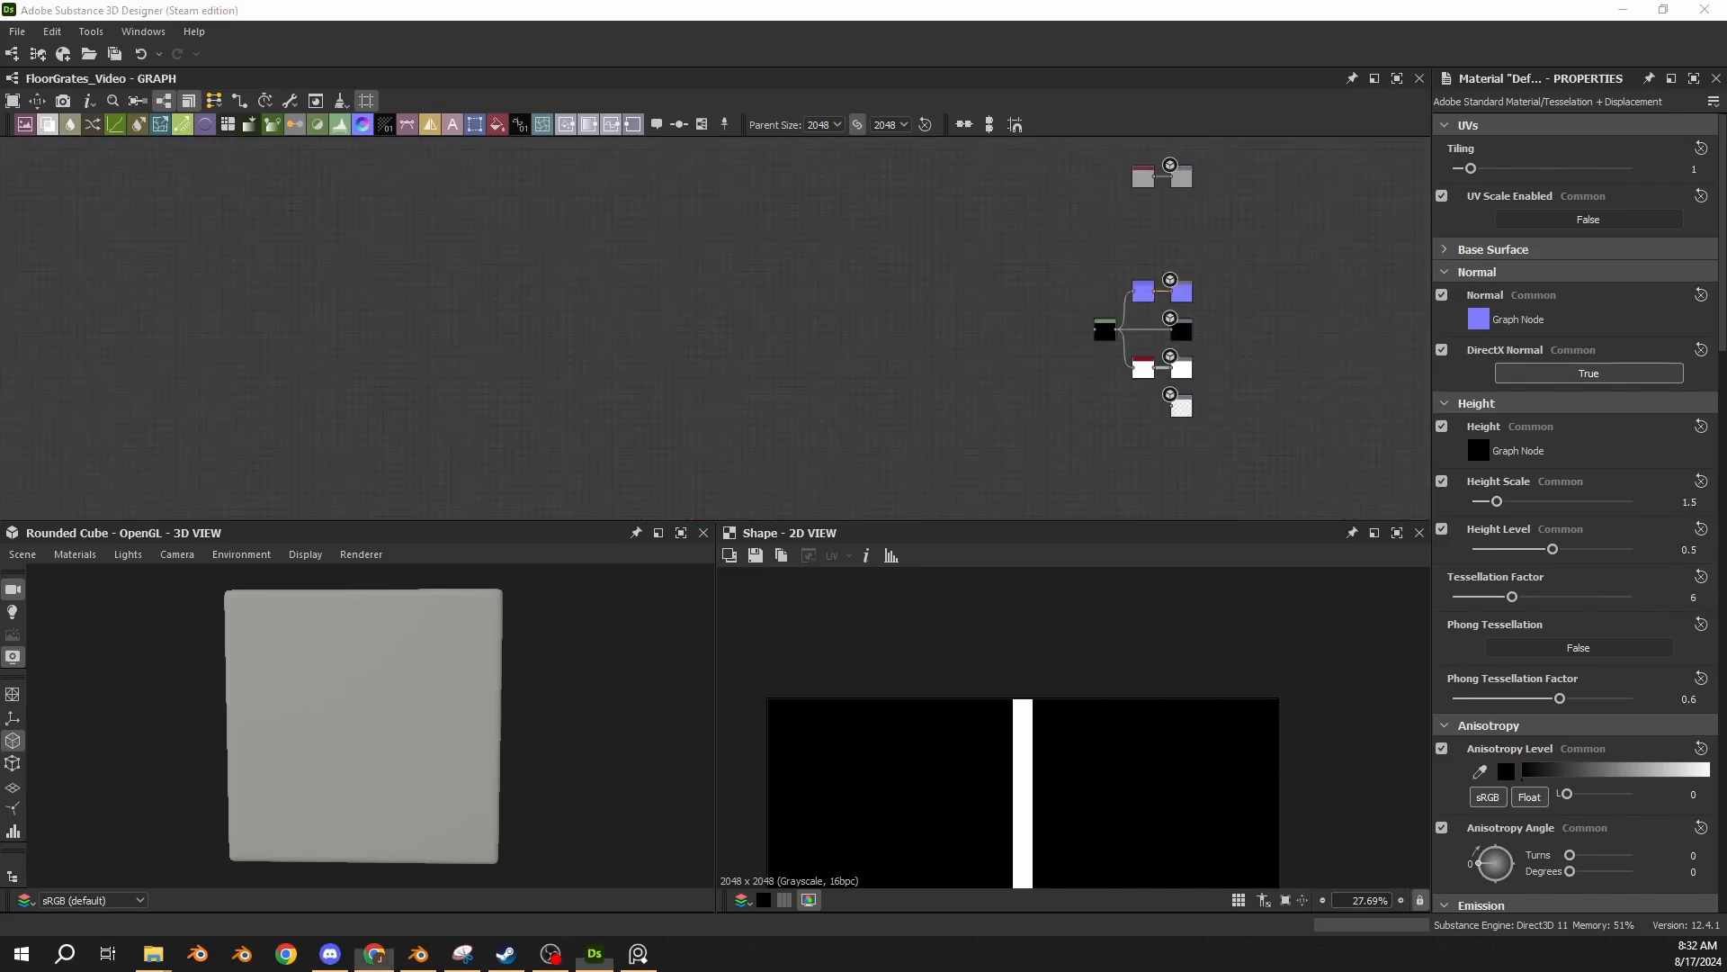
{"action": "middle_click_drag", "start_coordinate": [775, 358], "coordinate": [1097, 343]}
{"action": "scroll", "coordinate": [286, 346], "scroll_direction": "up", "scroll_amount": 5}
{"action": "middle_click_drag", "start_coordinate": [241, 348], "coordinate": [511, 348]}
{"action": "scroll", "coordinate": [511, 348], "scroll_direction": "up", "scroll_amount": 3}
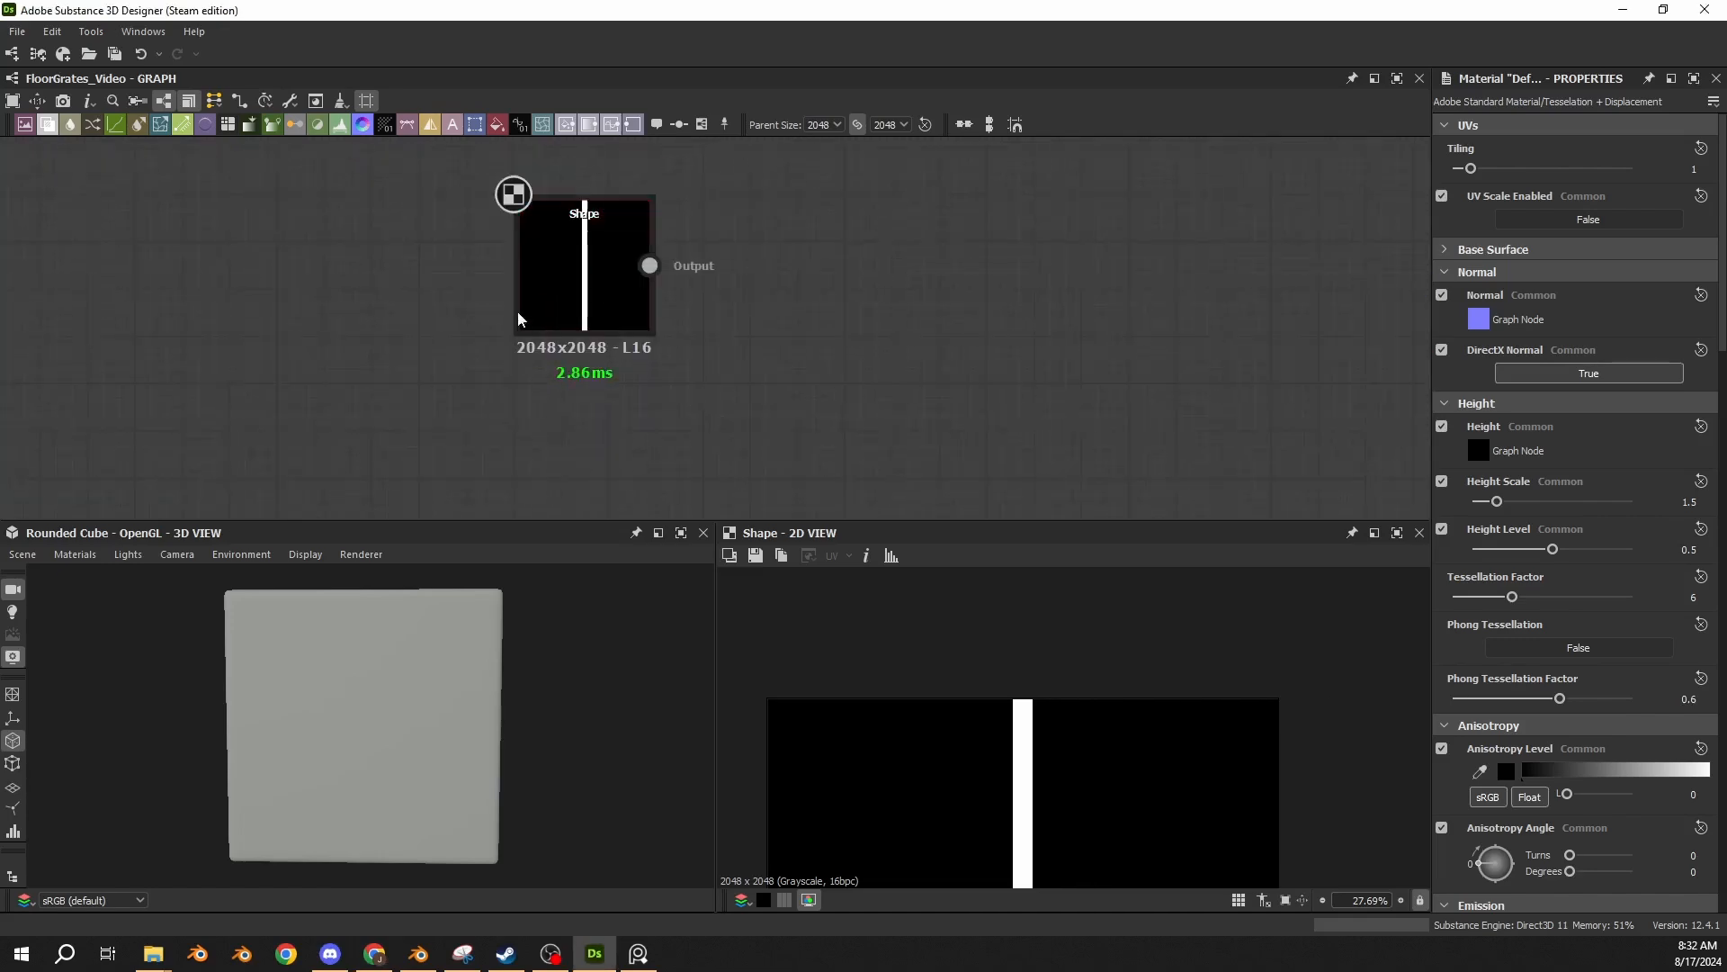
{"action": "left_click", "coordinate": [615, 311]}
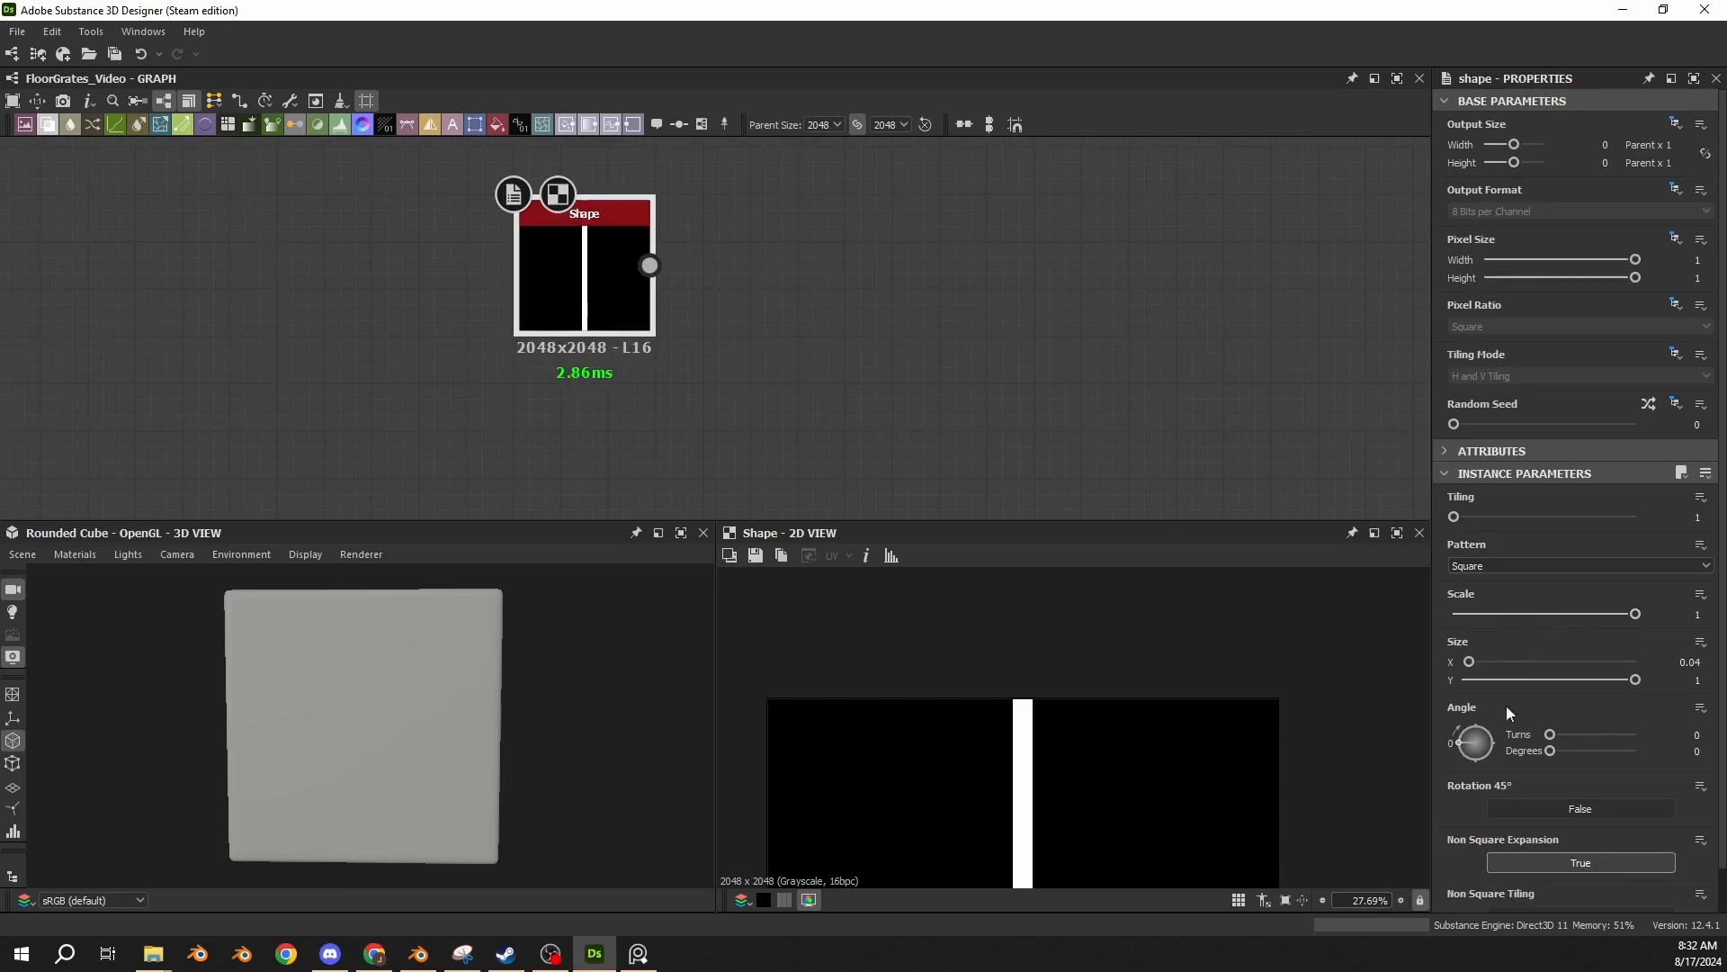
{"action": "left_click", "coordinate": [1692, 661]}
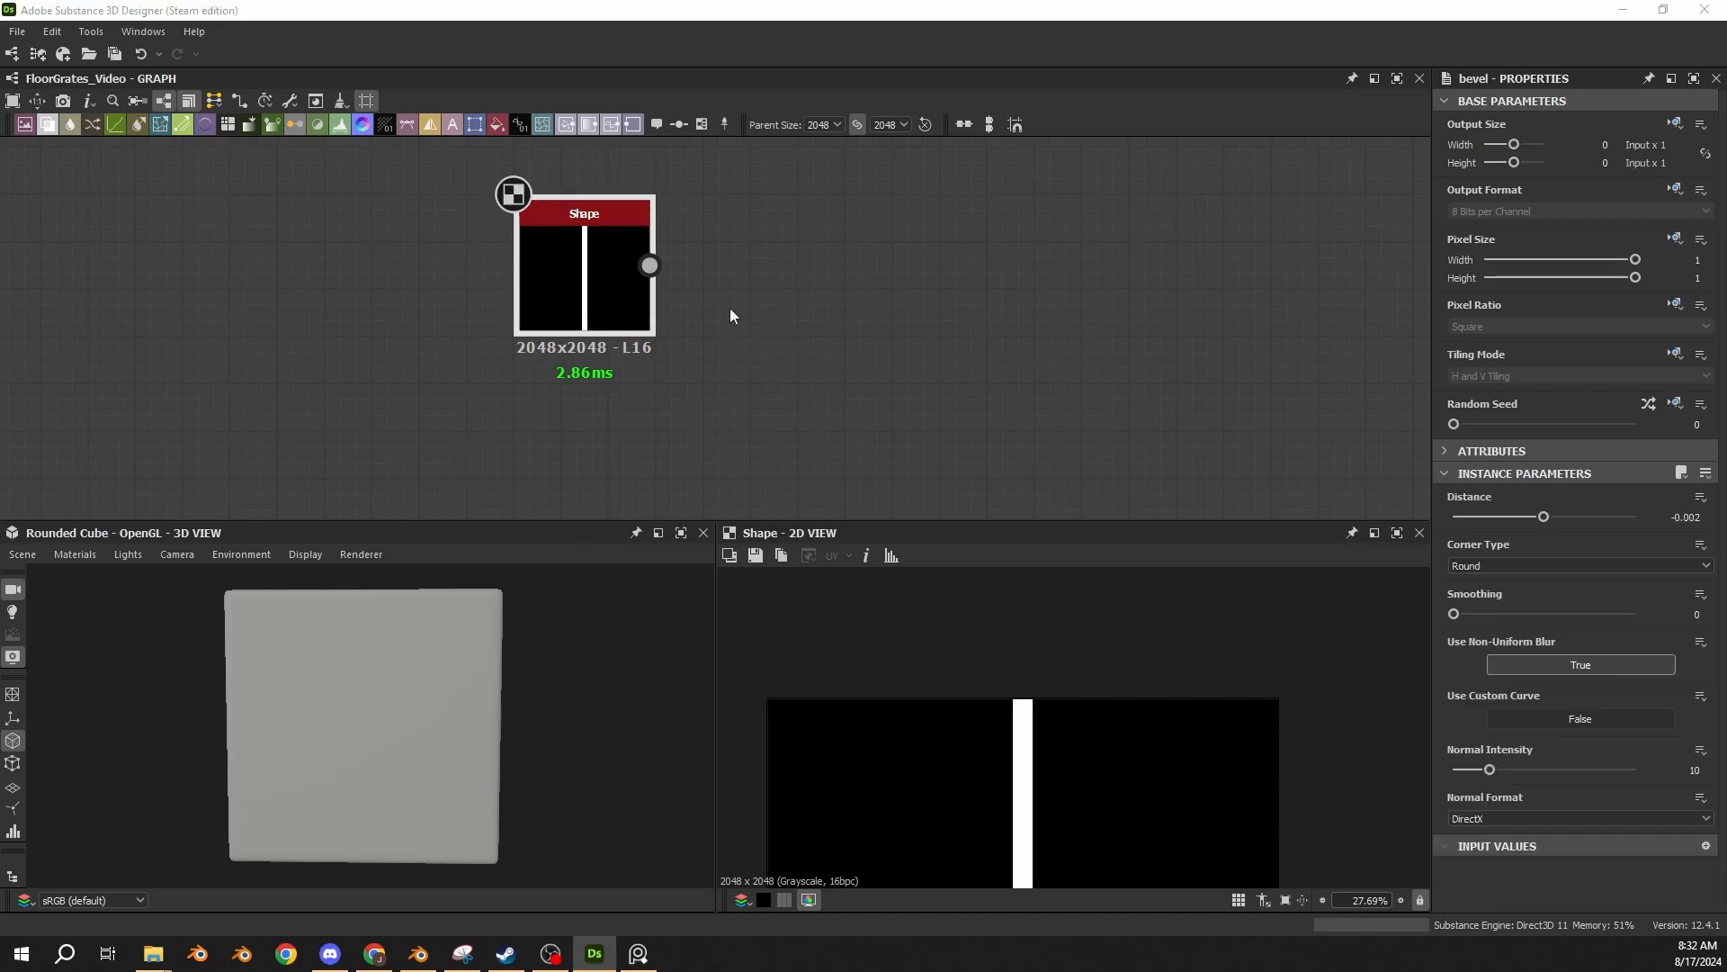
Add a Bevel node with distance -0.002 and round corners beside the Shape node, and feed the Shape output into it.
{"action": "left_click_drag", "start_coordinate": [718, 348], "coordinate": [834, 283]}
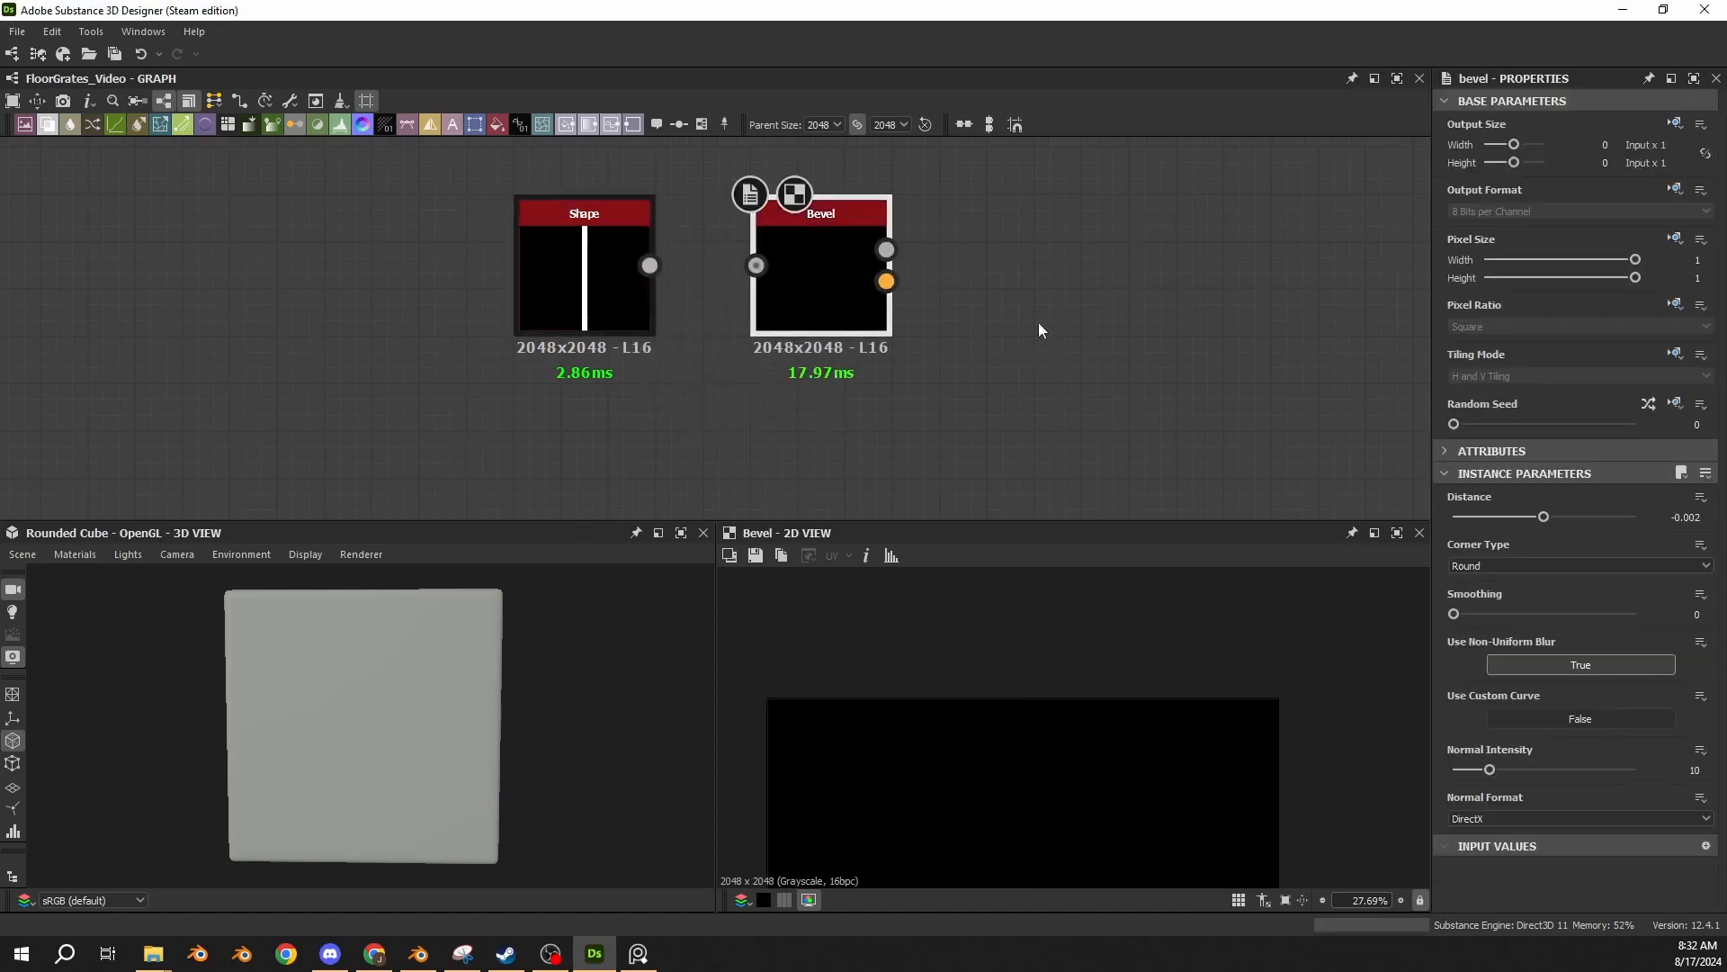
{"action": "middle_click_drag", "start_coordinate": [1038, 326], "coordinate": [740, 349]}
{"action": "left_click_drag", "start_coordinate": [357, 289], "coordinate": [475, 291]}
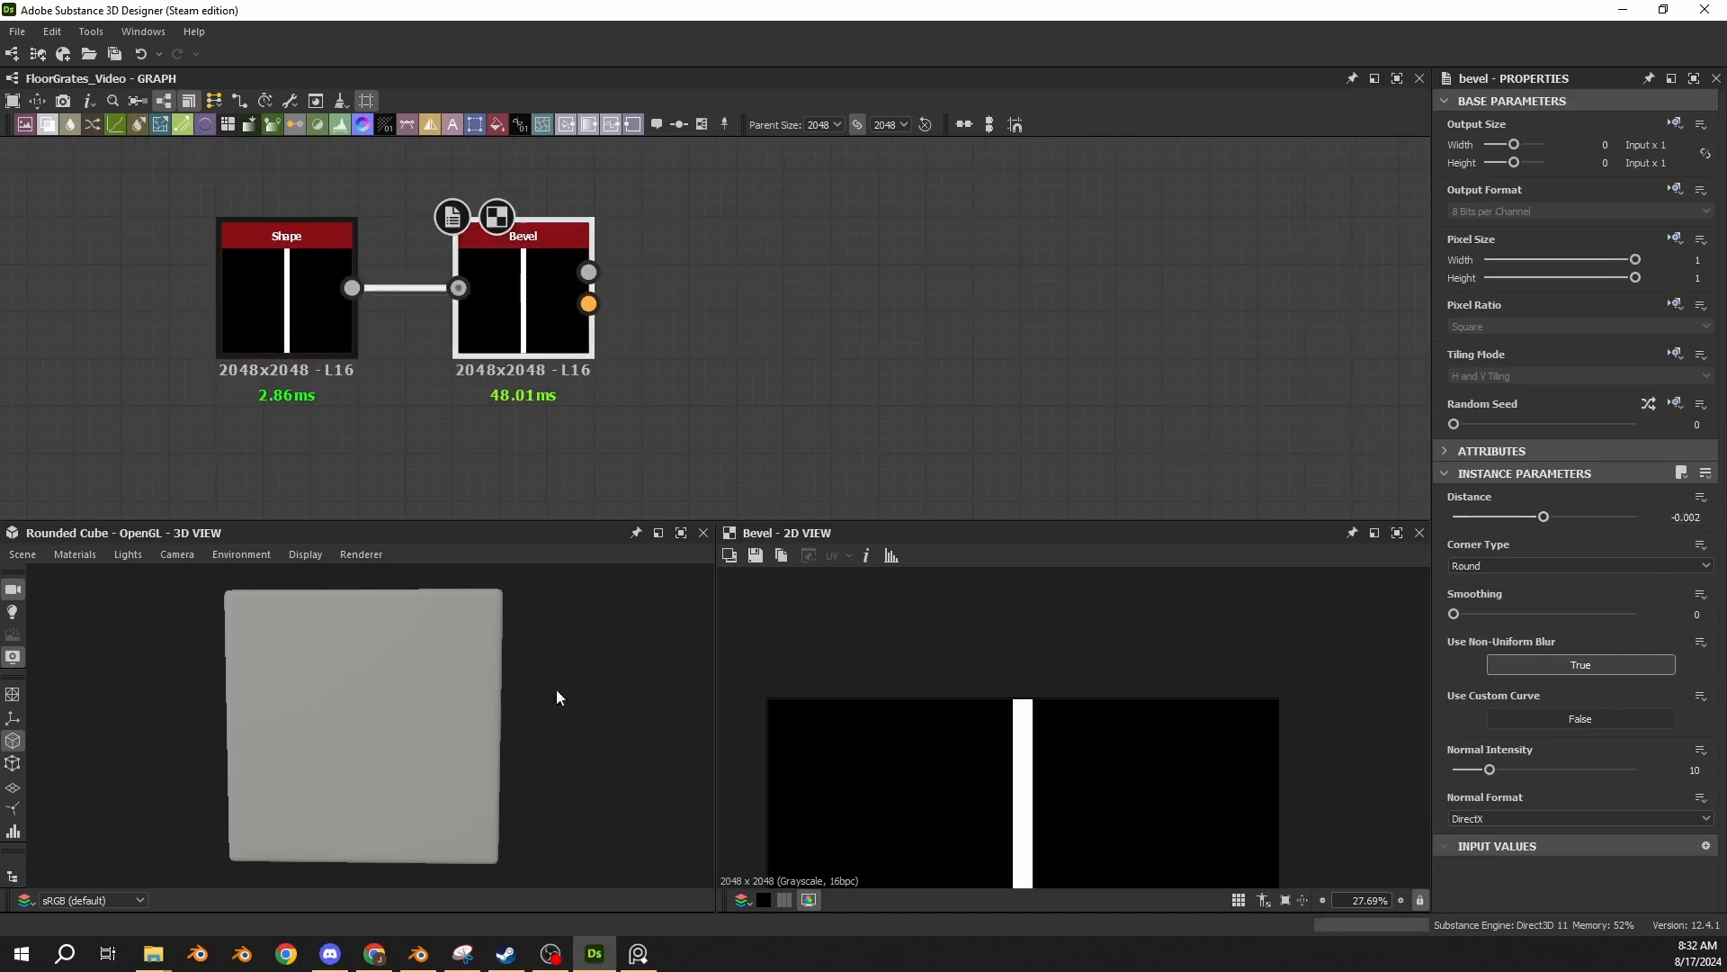
Connect the Bevel's height output to the Levels node that feeds the material outputs, and inspect the cube preview.
{"action": "middle_click_drag", "start_coordinate": [751, 347], "coordinate": [172, 391]}
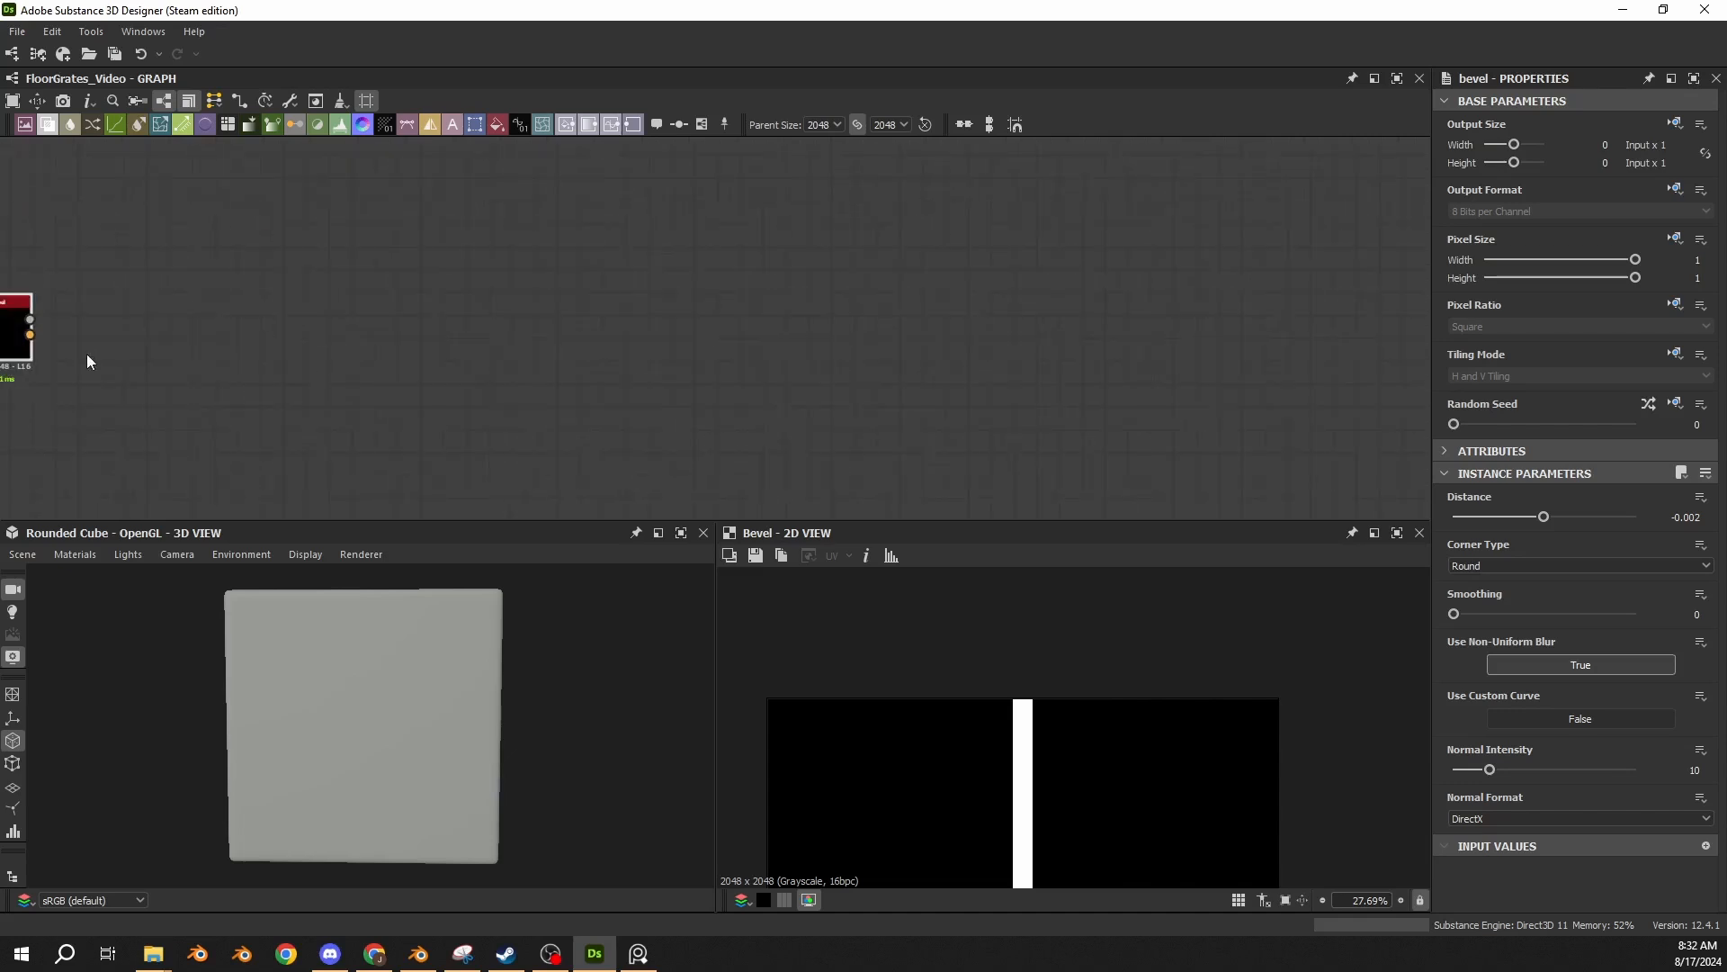
{"action": "left_click_drag", "start_coordinate": [11, 317], "coordinate": [886, 274]}
{"action": "left_click_drag", "start_coordinate": [358, 673], "coordinate": [394, 692]}
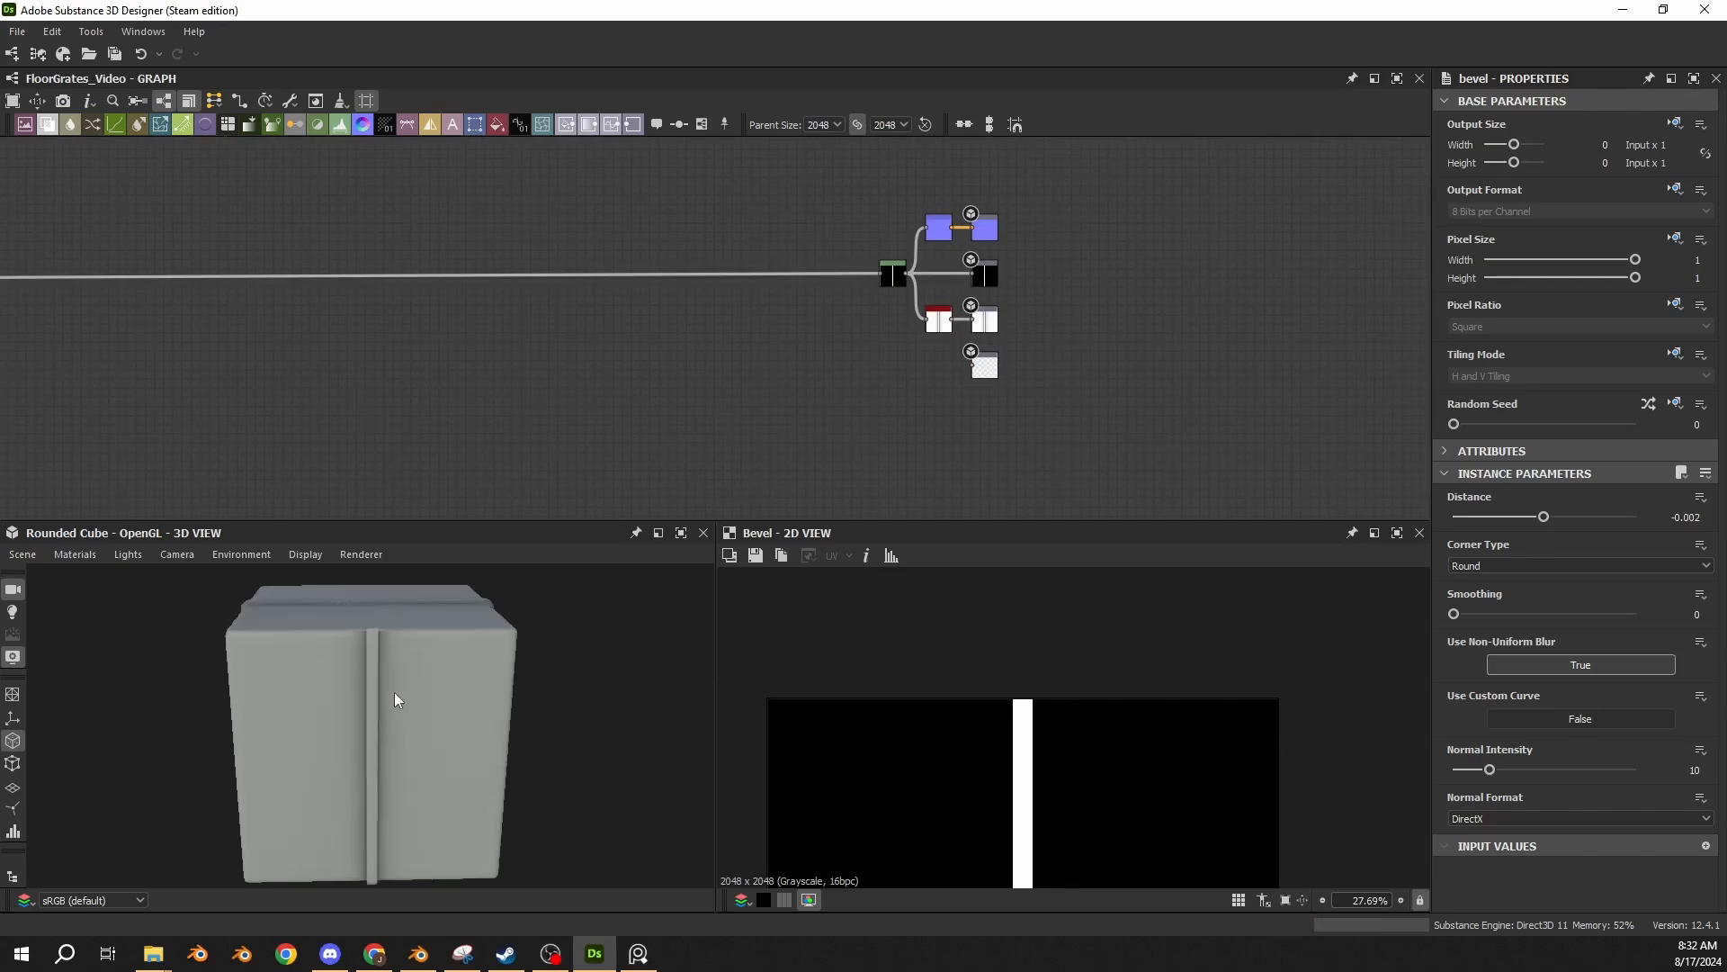
Change the preview mesh to Plane (hi-res) and set the camera to look straight down on it.
{"action": "left_click", "coordinate": [36, 553]}
{"action": "left_click", "coordinate": [63, 630]}
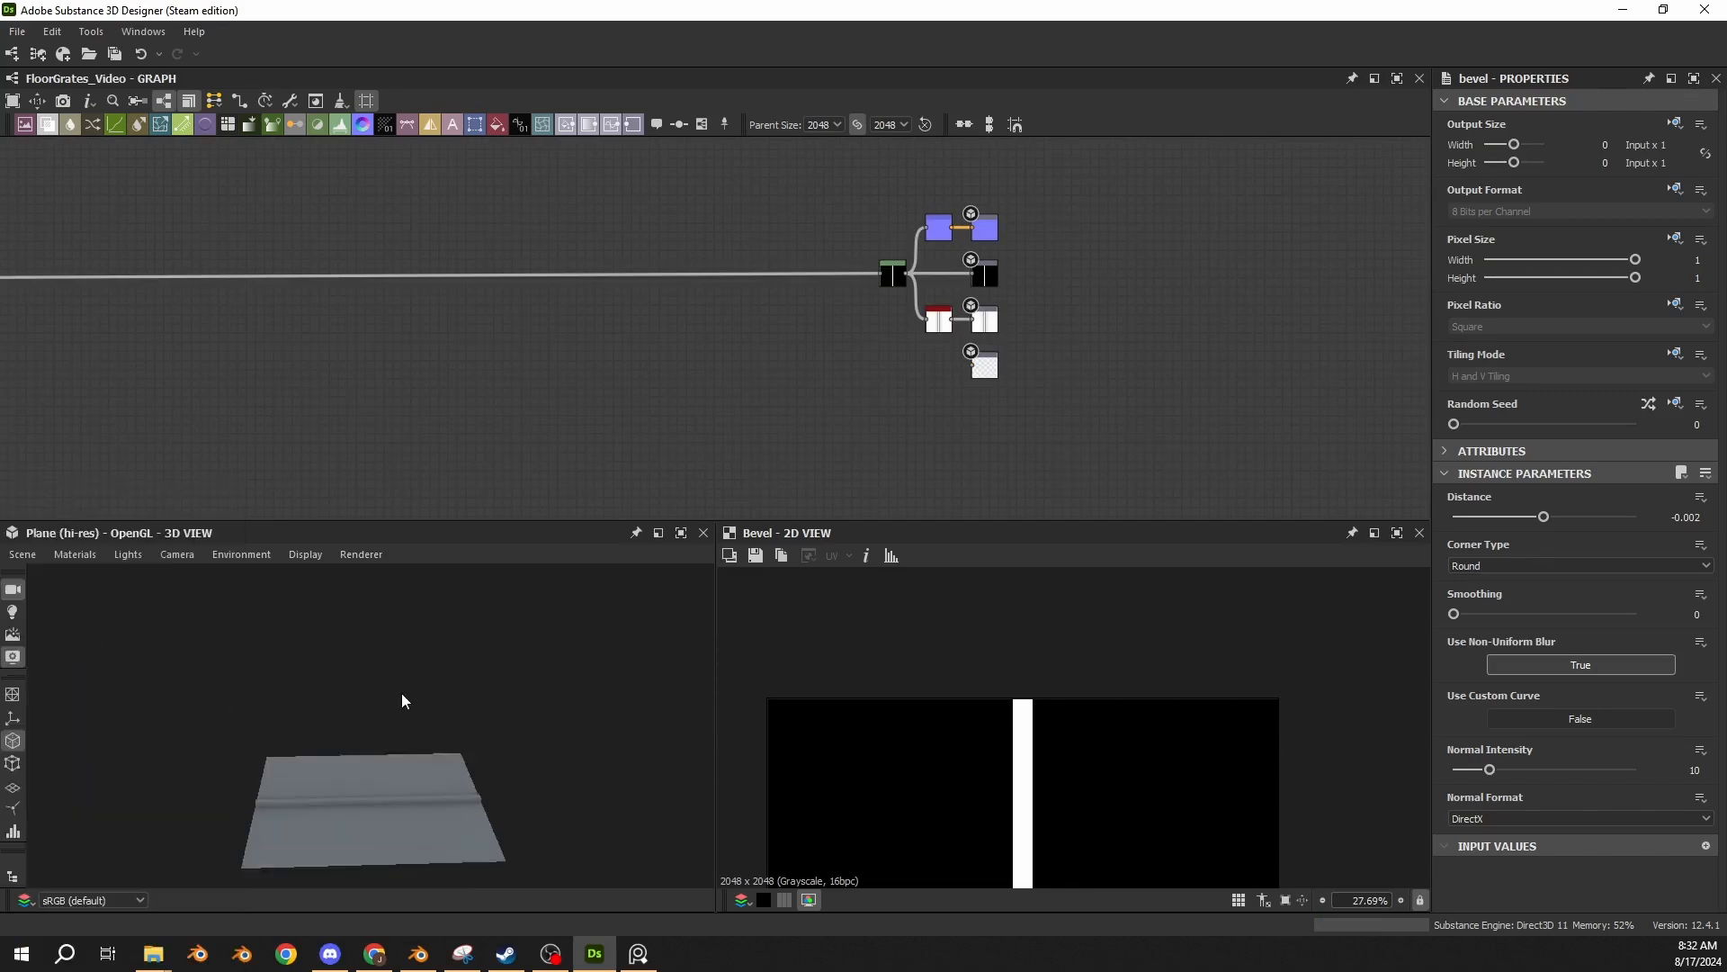
{"action": "left_click_drag", "start_coordinate": [402, 693], "coordinate": [414, 797]}
{"action": "left_click", "coordinate": [180, 555]}
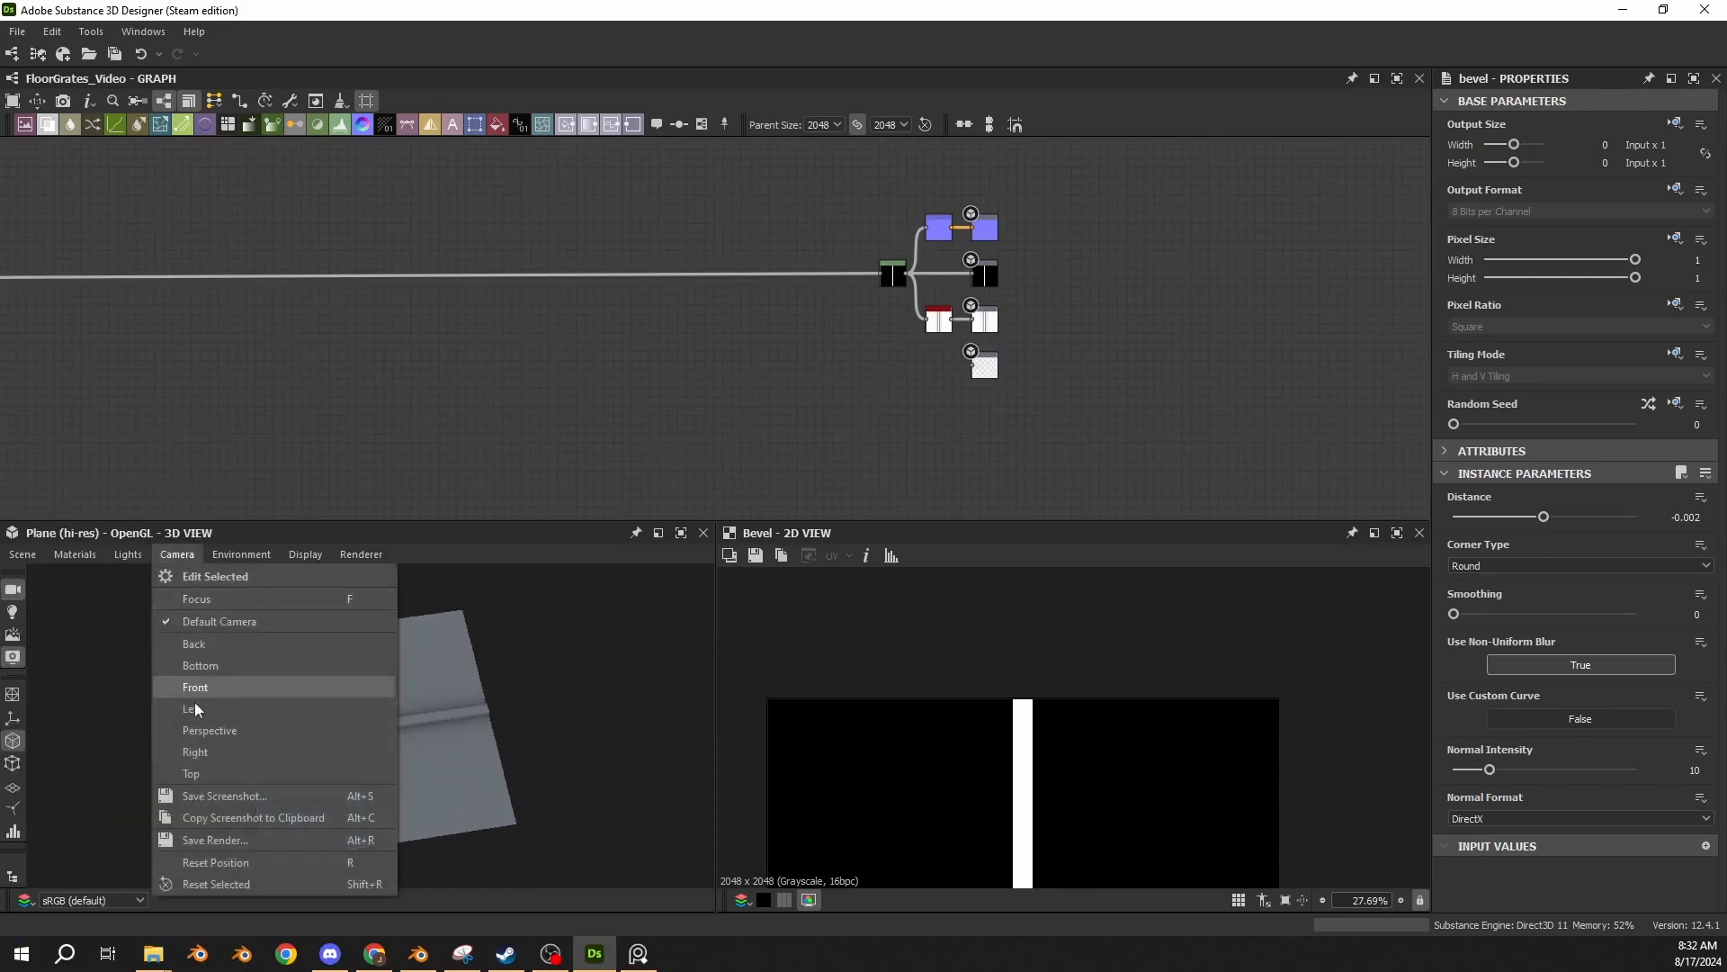
{"action": "left_click", "coordinate": [194, 697]}
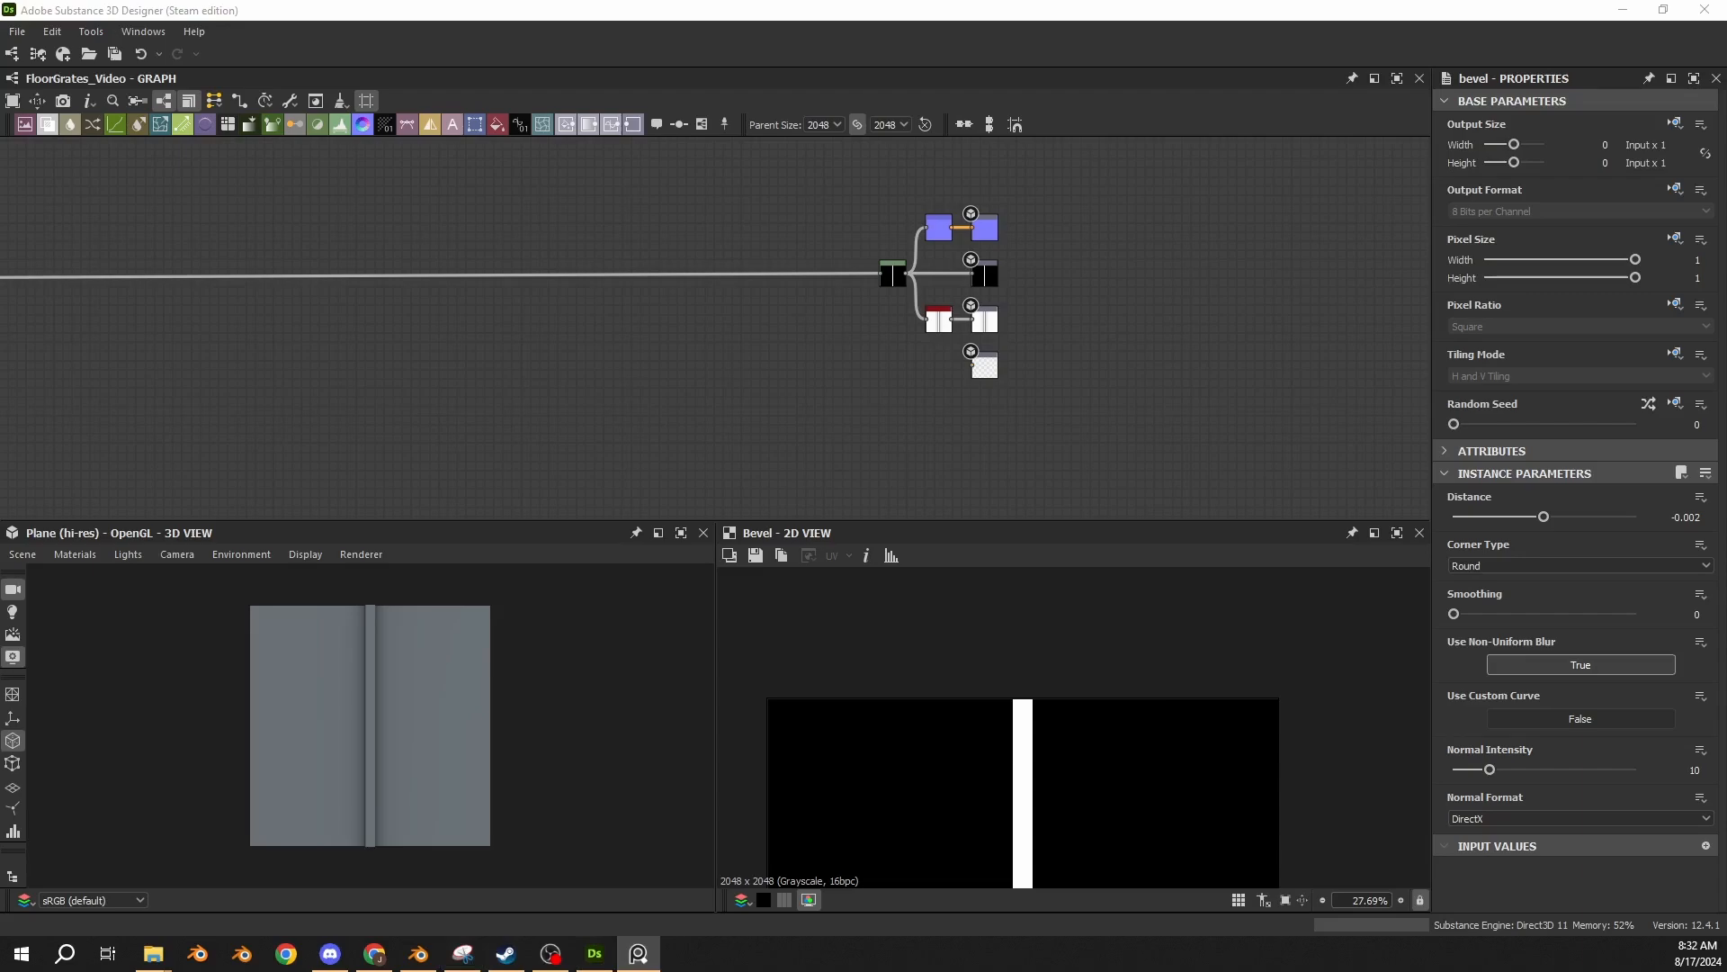
Examine the metal strips and seams between the floor panels in the reference image, and dismiss the image.
{"action": "left_click", "coordinate": [638, 953]}
{"action": "scroll", "coordinate": [673, 660], "scroll_direction": "up", "scroll_amount": 4}
{"action": "middle_click_drag", "start_coordinate": [673, 661], "coordinate": [569, 531]}
{"action": "scroll", "coordinate": [676, 467], "scroll_direction": "down", "scroll_amount": 4}
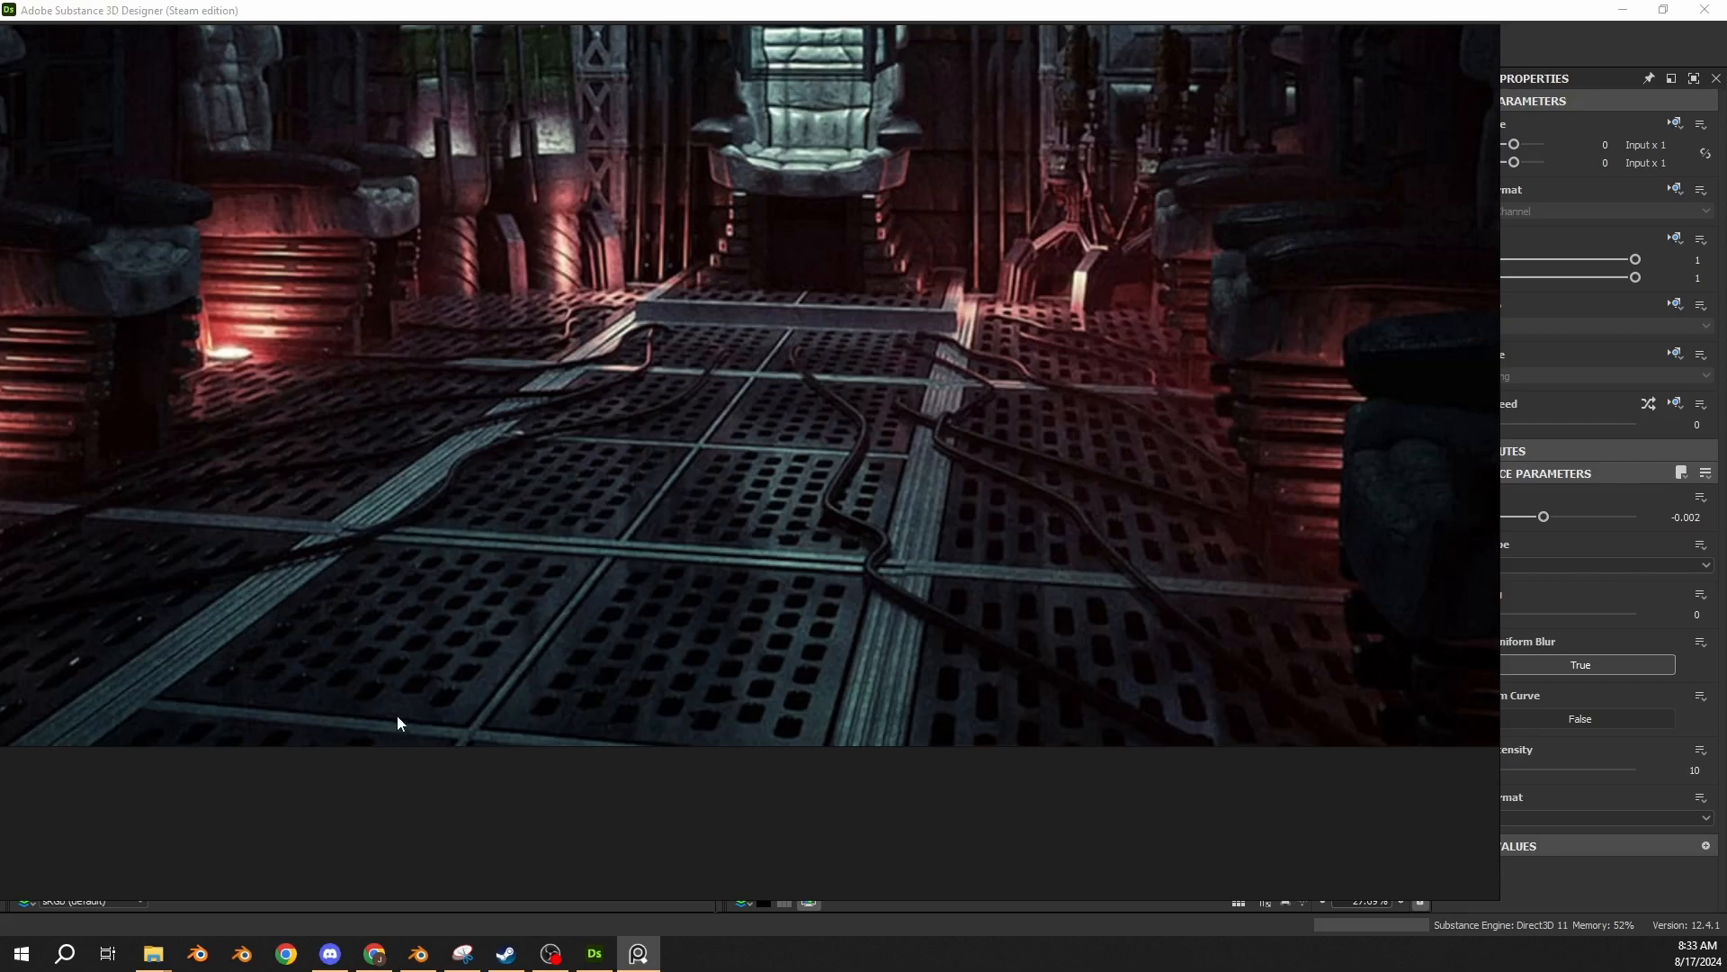
{"action": "right_click_drag", "start_coordinate": [790, 434], "coordinate": [920, 443]}
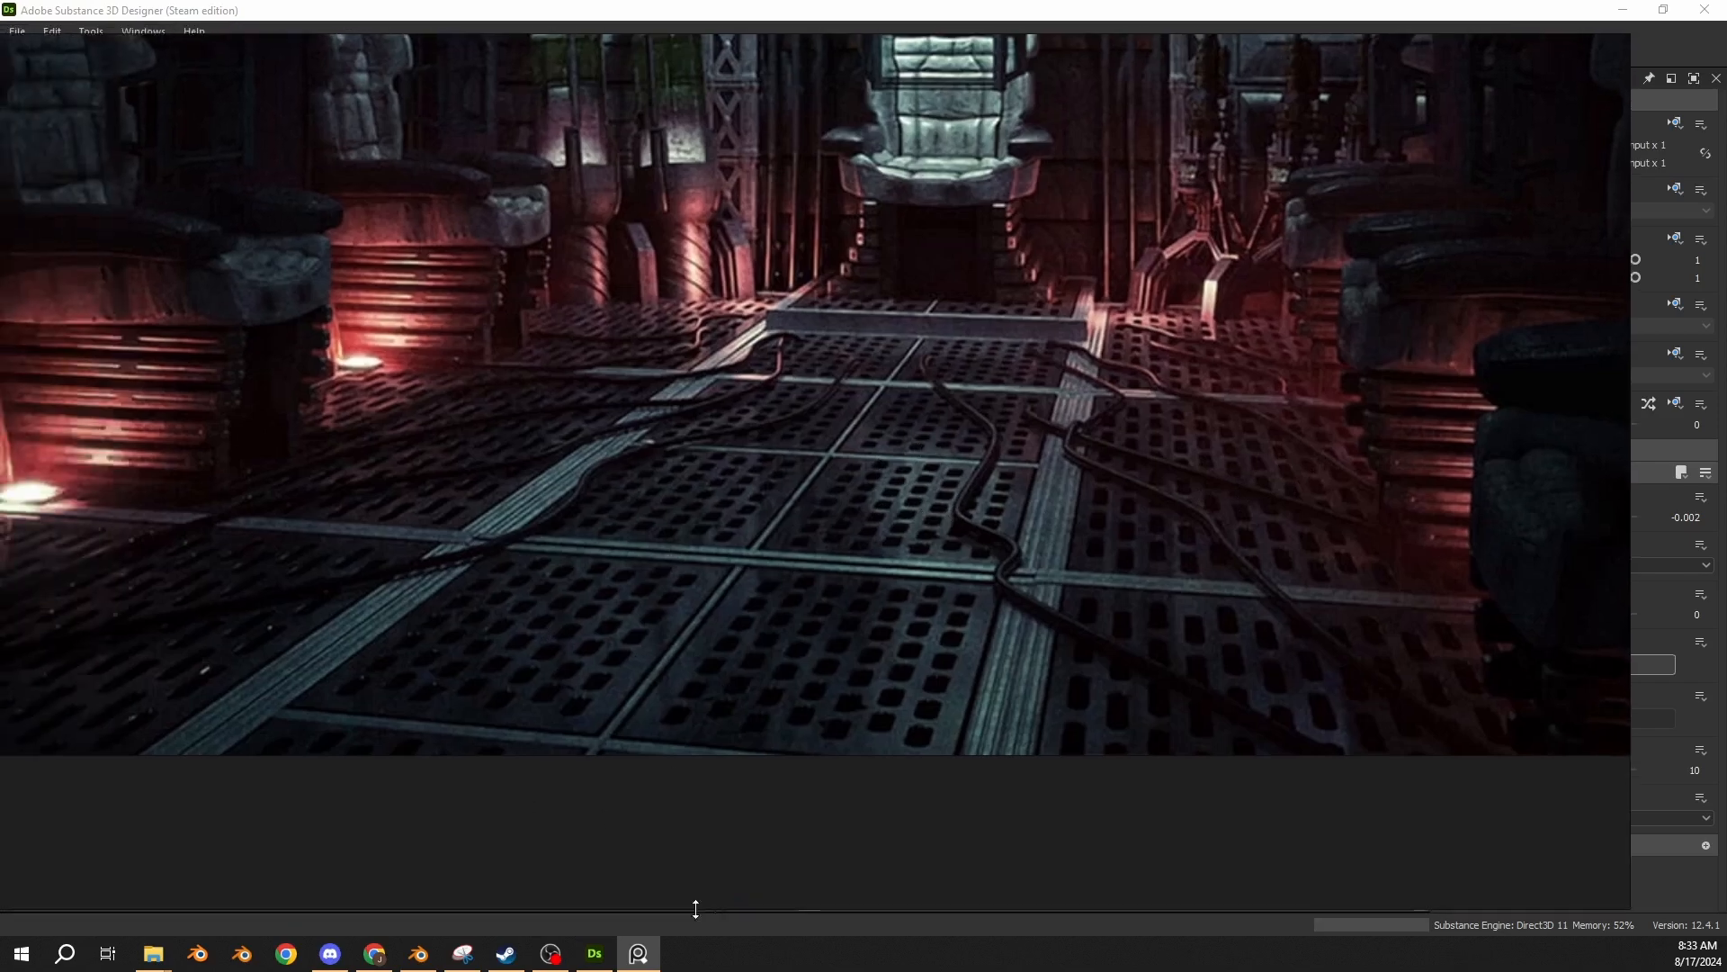
{"action": "left_click", "coordinate": [637, 954]}
{"action": "middle_click_drag", "start_coordinate": [474, 397], "coordinate": [856, 369]}
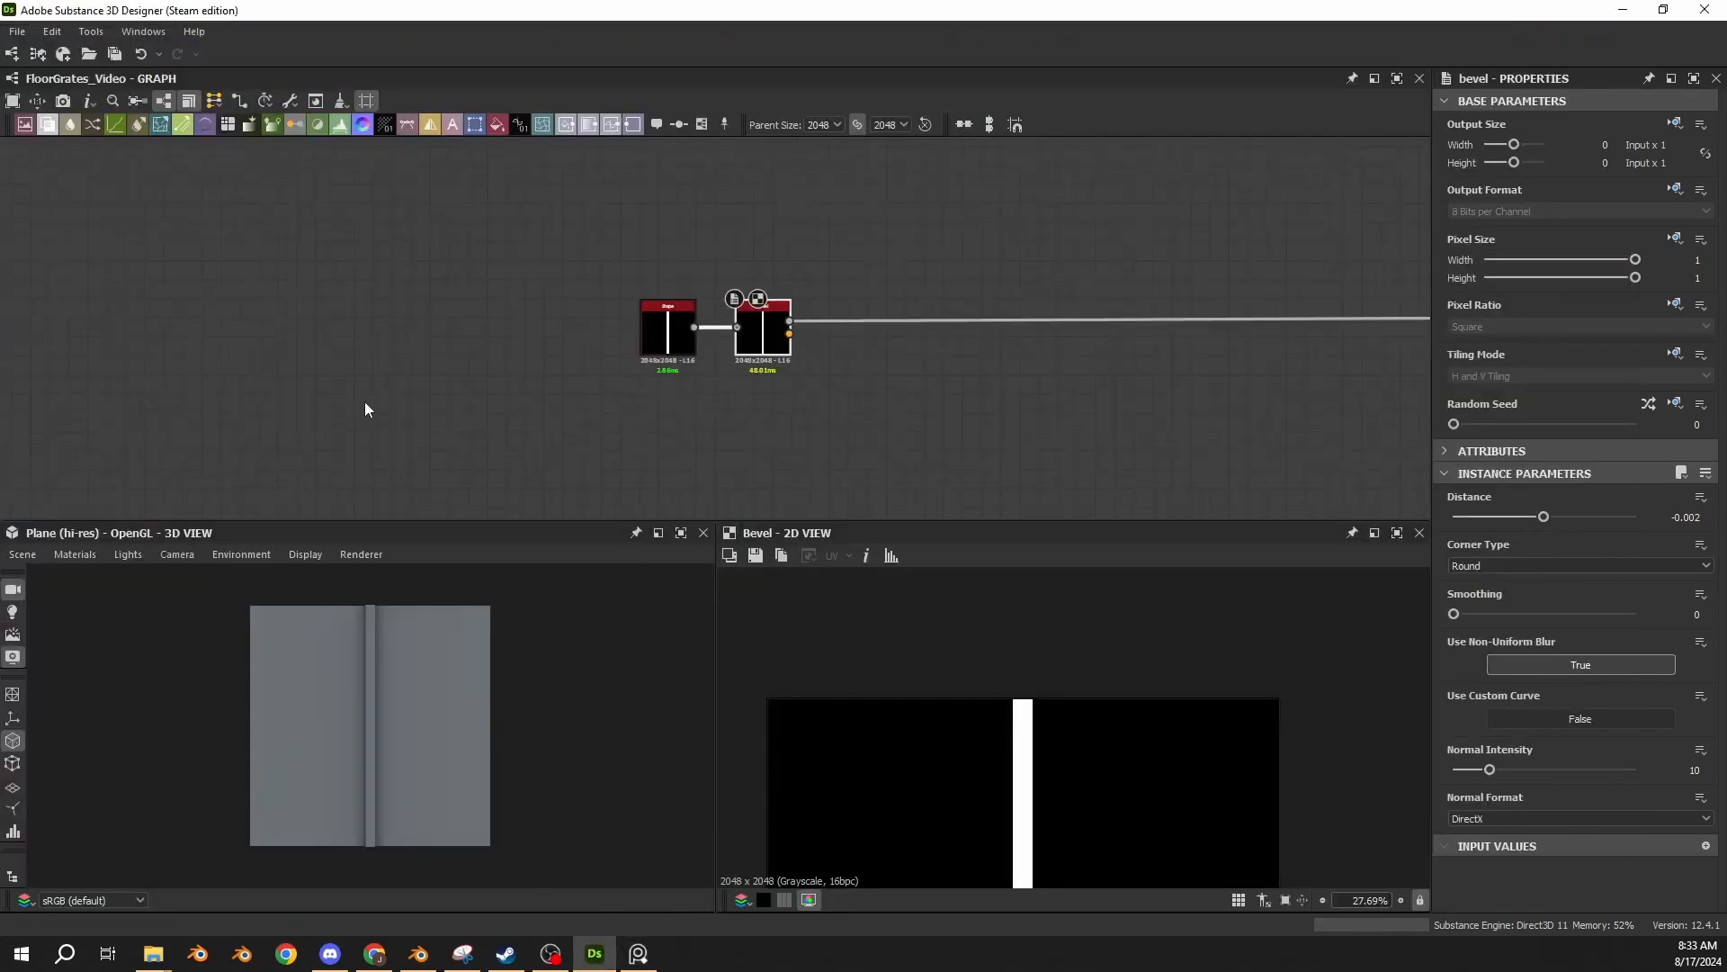
{"action": "scroll", "coordinate": [932, 337], "scroll_direction": "up", "scroll_amount": 3}
{"action": "middle_click_drag", "start_coordinate": [728, 395], "coordinate": [772, 281]}
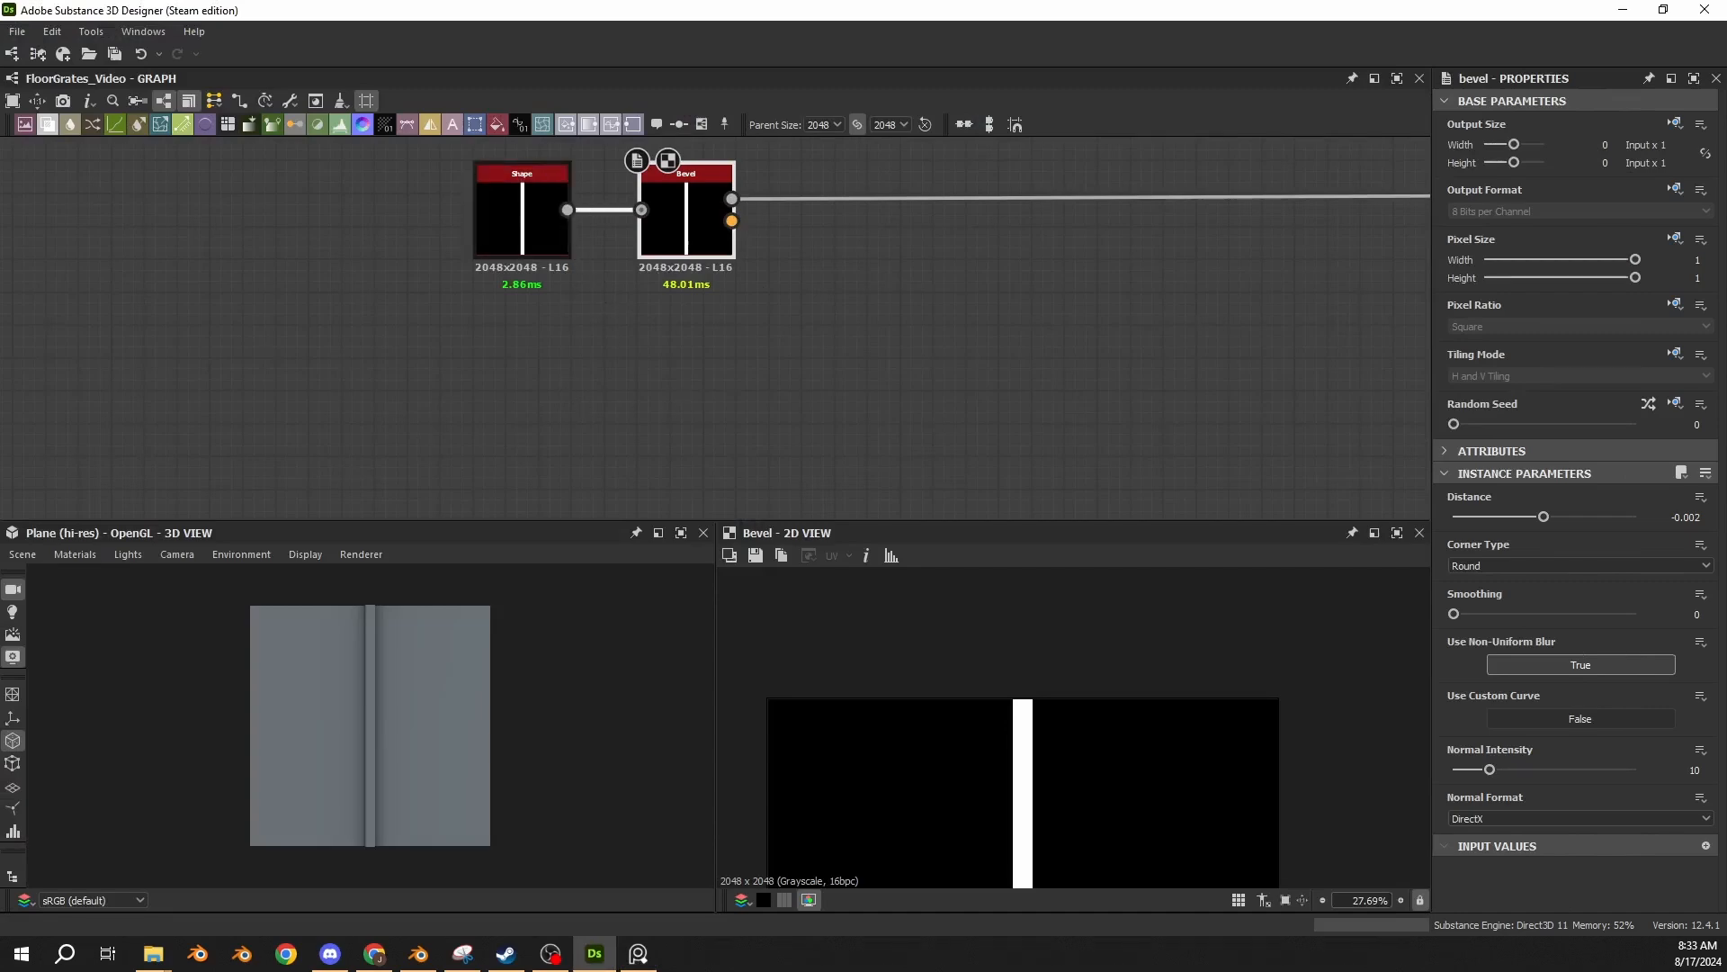
Paste a Levels node with level out high 0.95 below the Bevel node and feed the Shape output into it.
{"action": "left_click", "coordinate": [775, 368]}
{"action": "key", "text": "ctrl+v"}
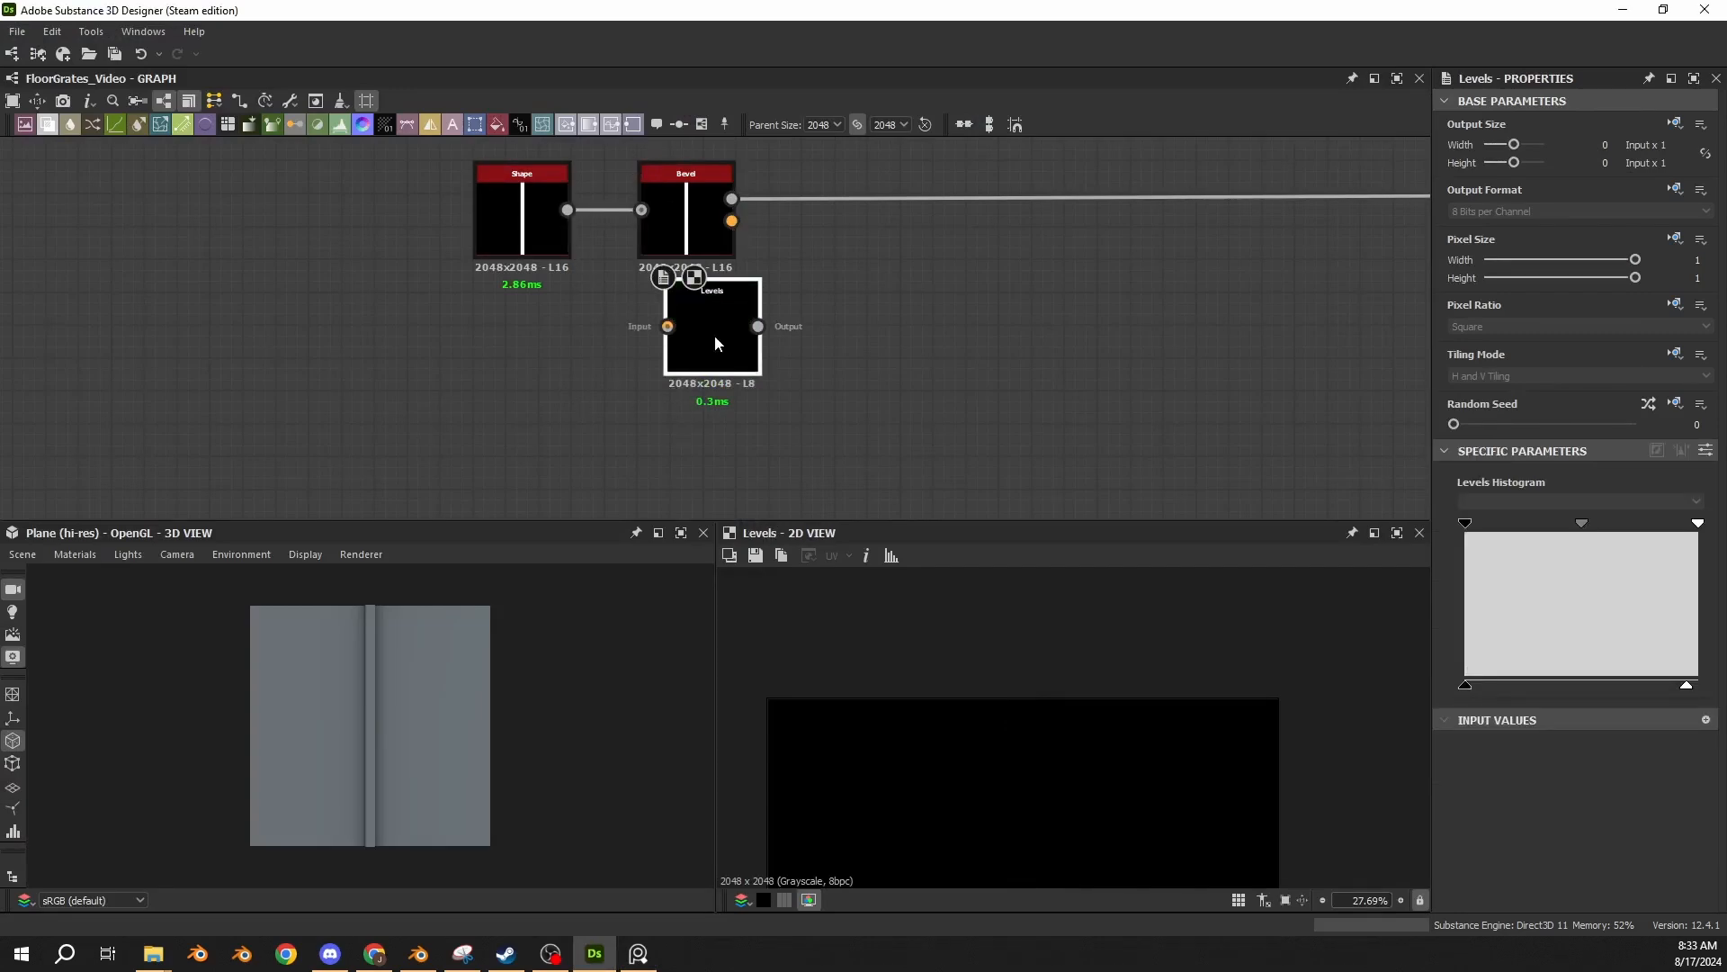
{"action": "left_click_drag", "start_coordinate": [715, 334], "coordinate": [682, 387]}
{"action": "left_click", "coordinate": [1706, 451]}
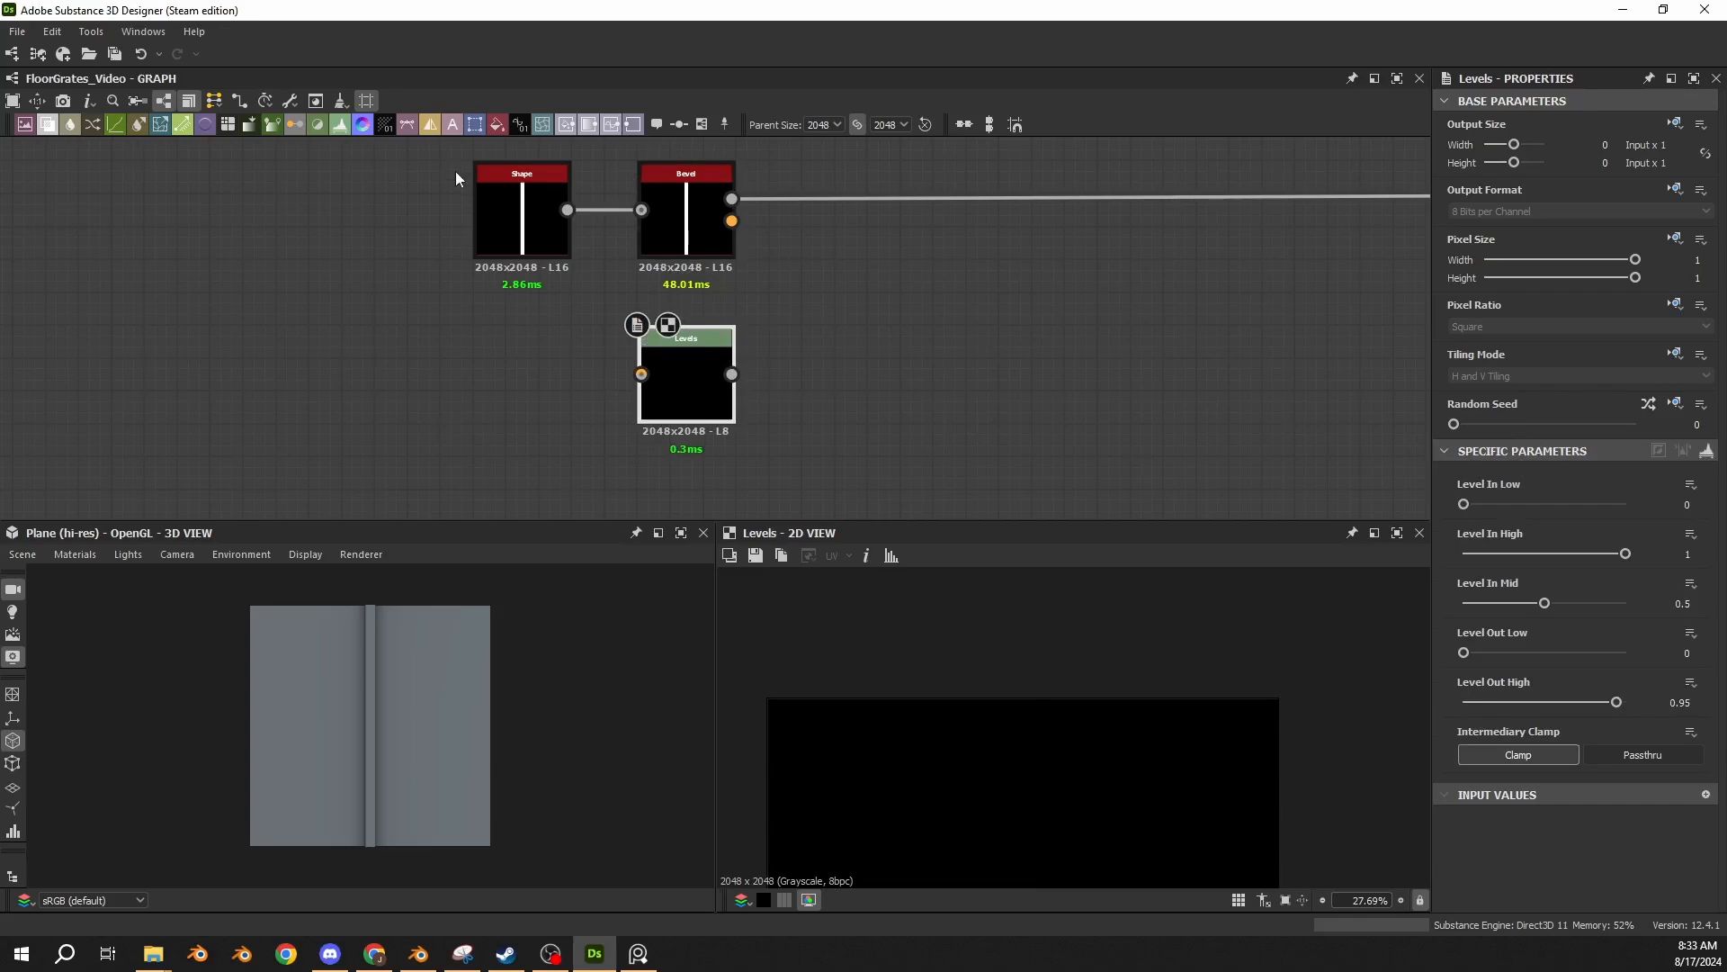
{"action": "left_click_drag", "start_coordinate": [633, 364], "coordinate": [639, 372]}
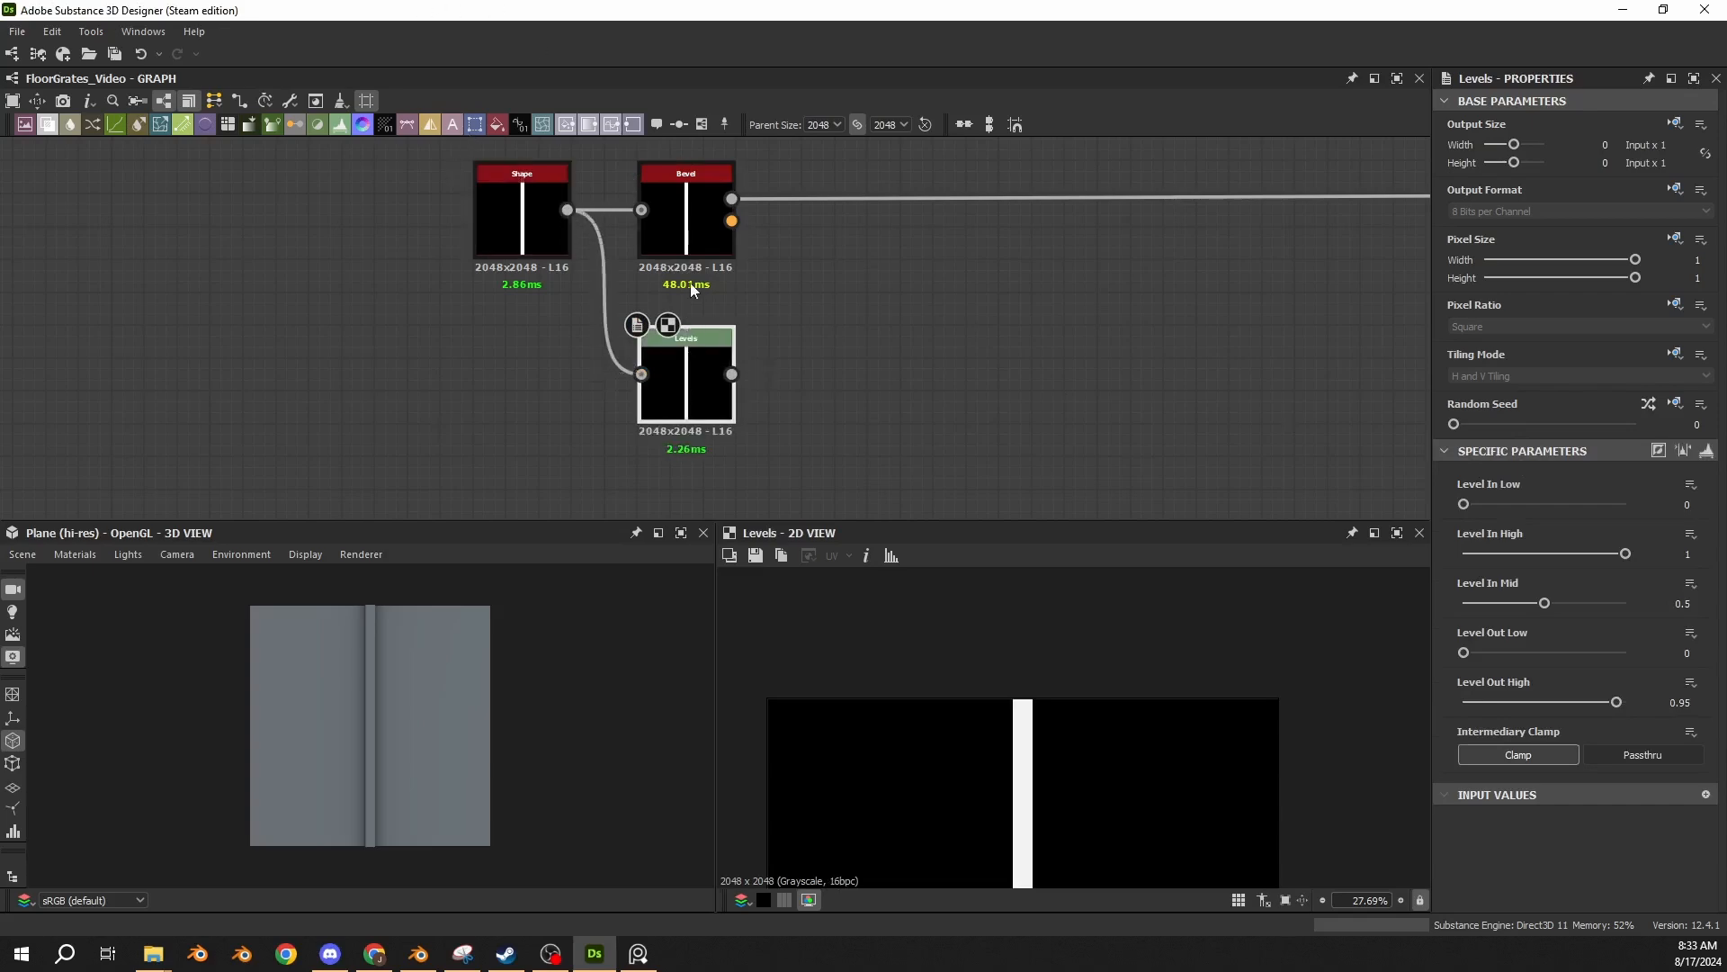
Add a Blend node with the Bevel's height output as background and the Levels output as foreground.
{"action": "middle_click_drag", "start_coordinate": [665, 286], "coordinate": [569, 308]}
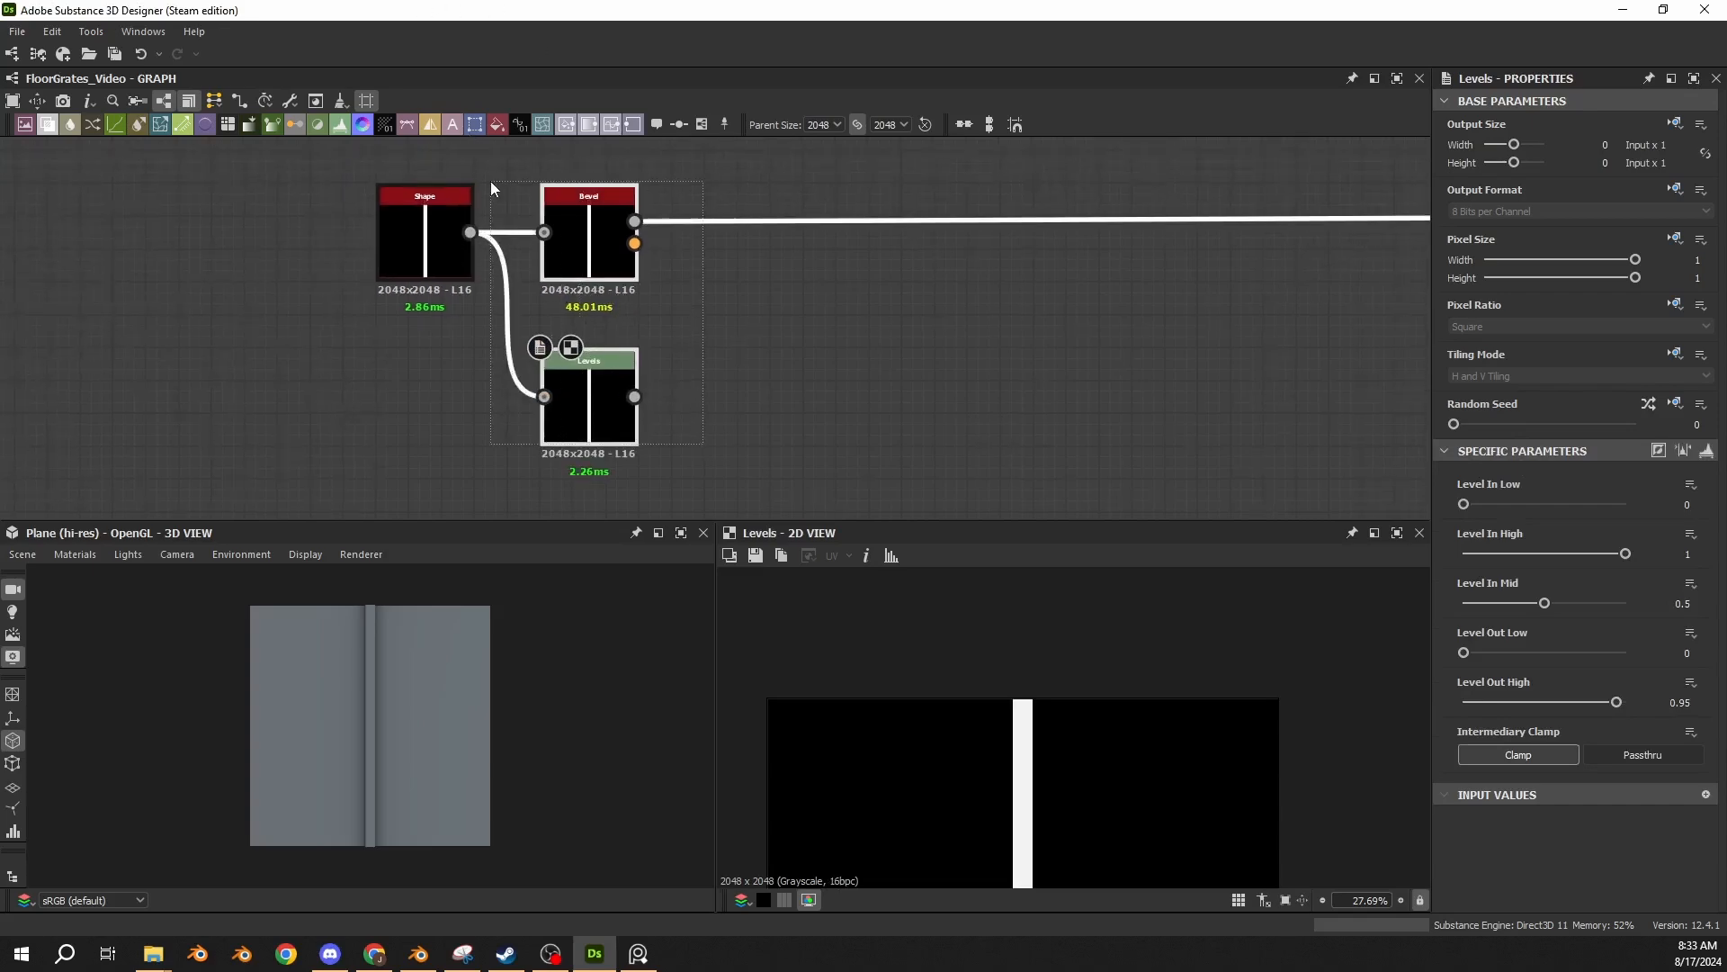
{"action": "left_click", "coordinate": [592, 241]}
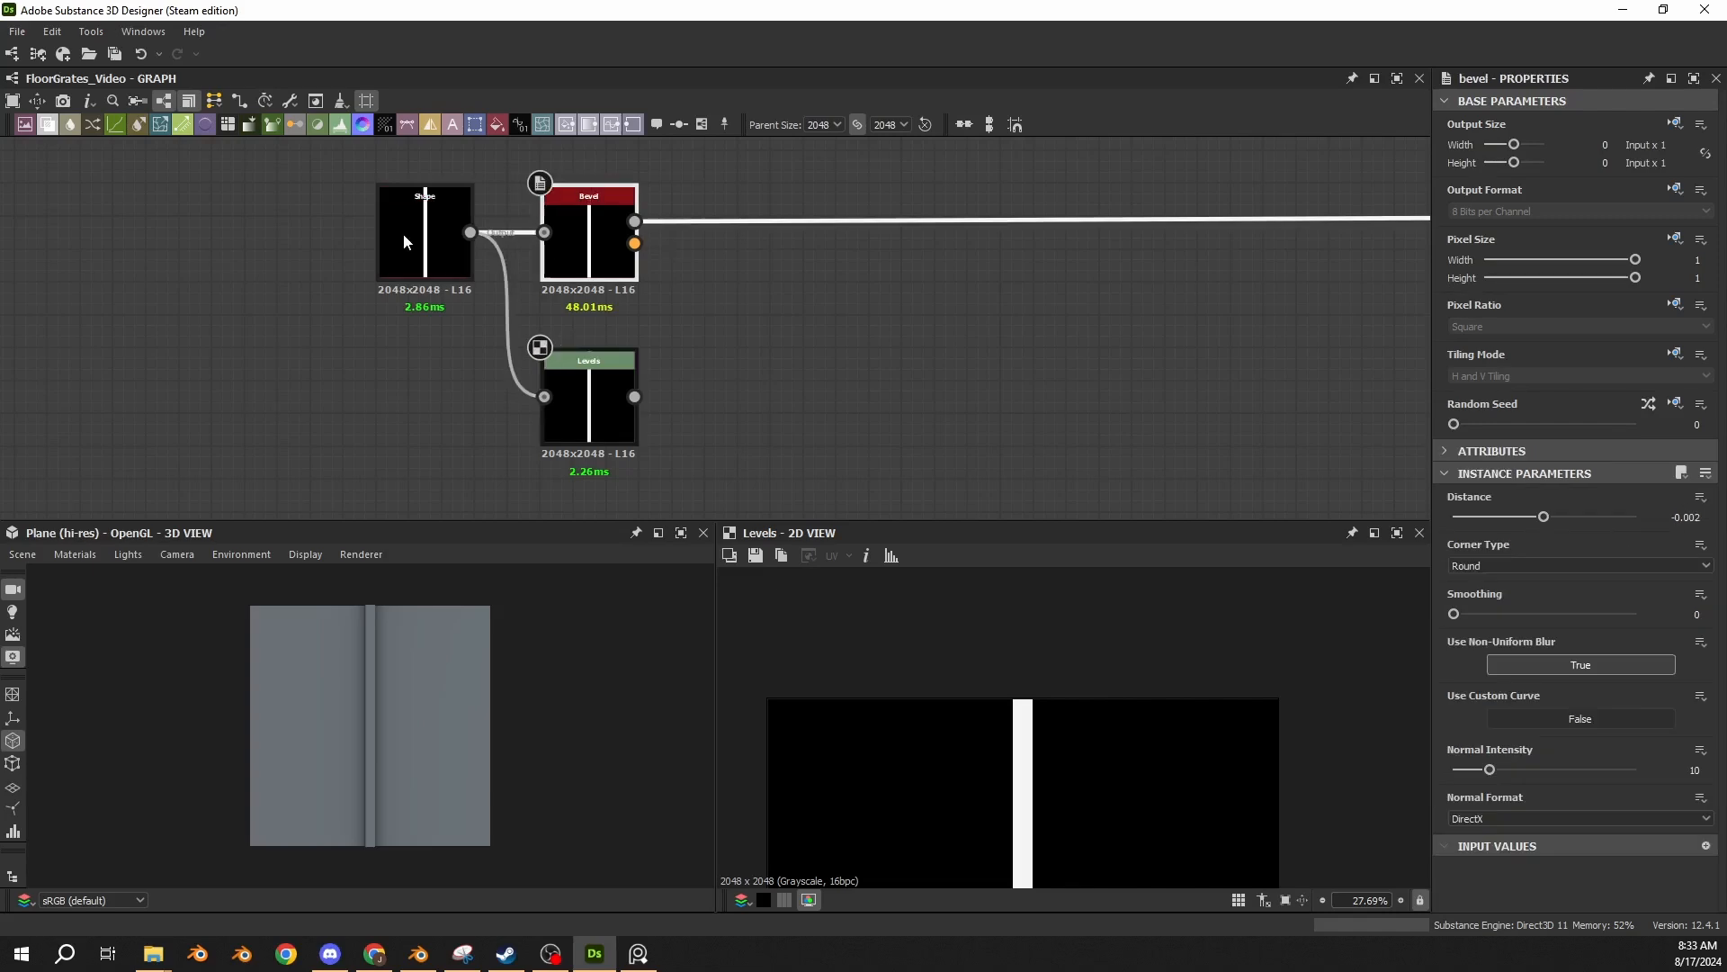
{"action": "left_click", "coordinate": [574, 400]}
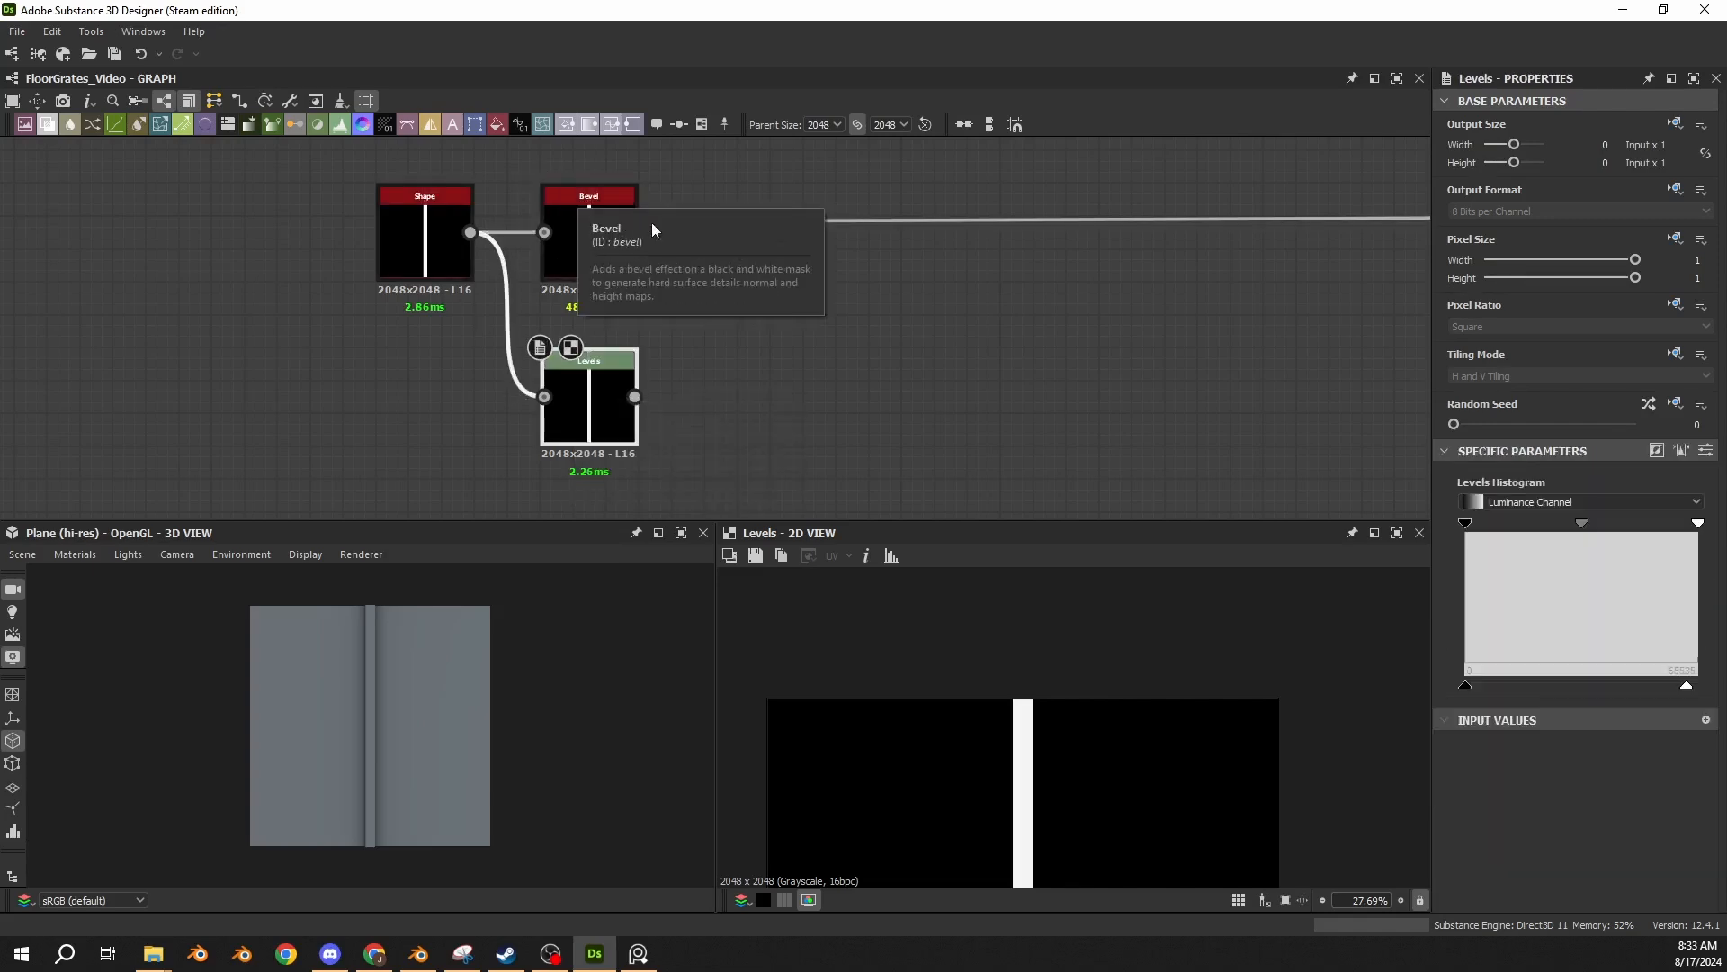
{"action": "left_click_drag", "start_coordinate": [634, 222], "coordinate": [735, 290]}
{"action": "type", "text": "blend"}
{"action": "key", "text": "Return"}
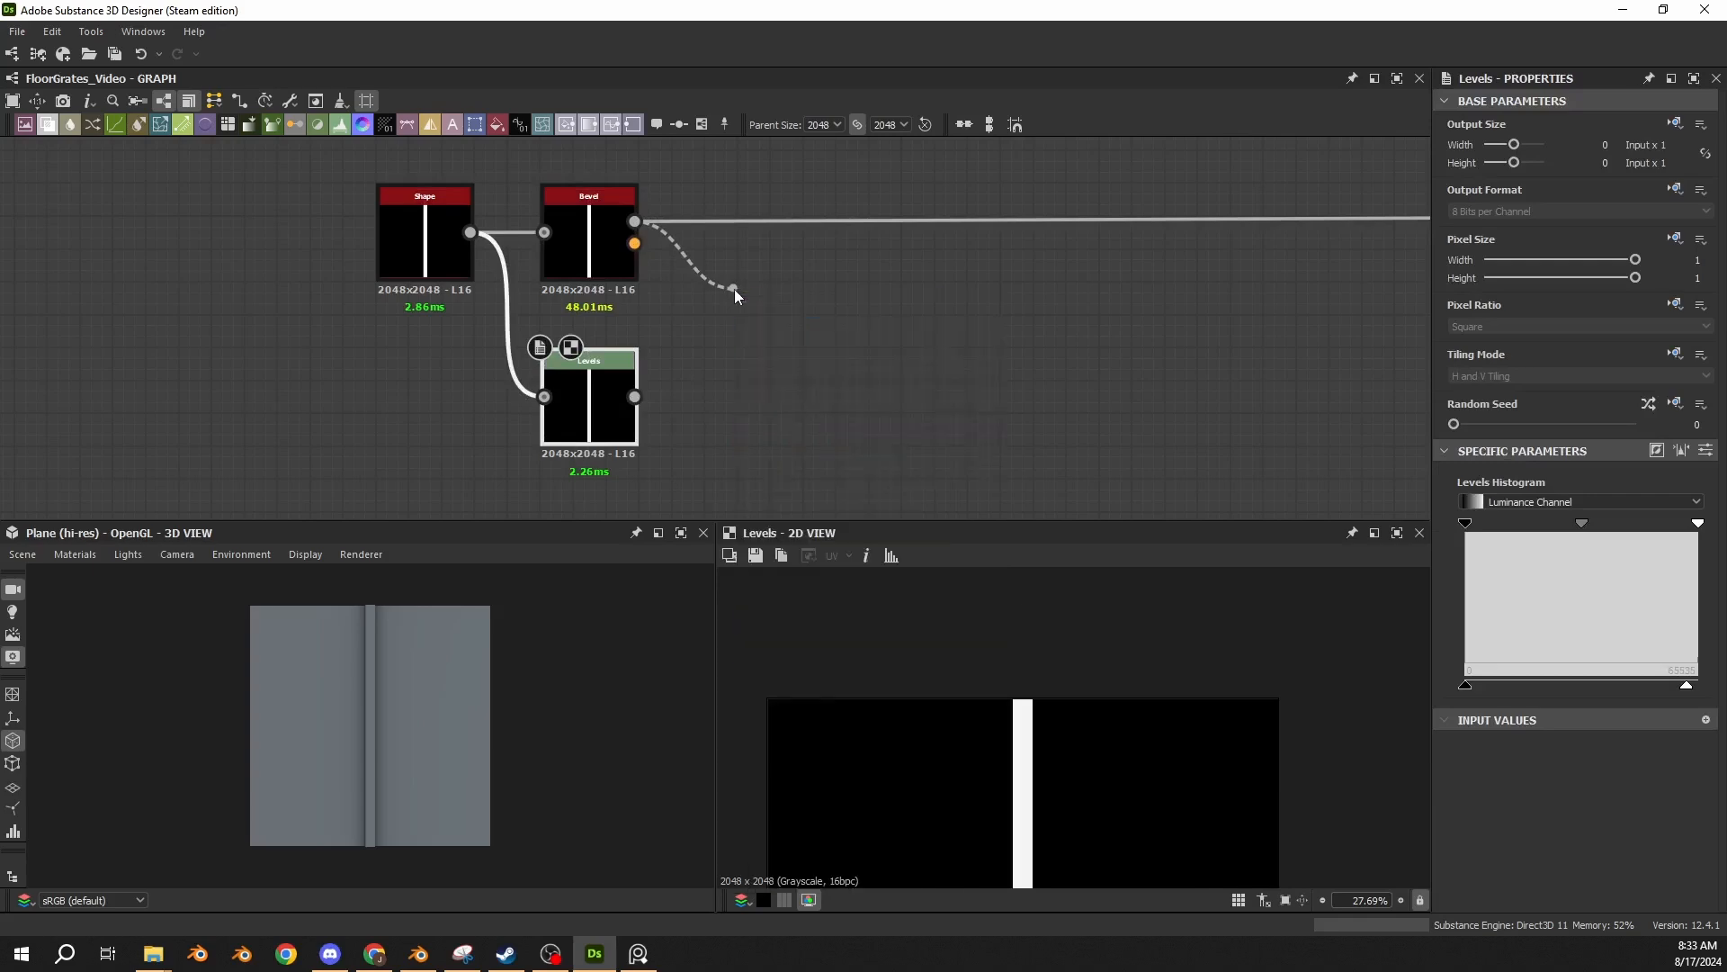
{"action": "left_click_drag", "start_coordinate": [634, 396], "coordinate": [741, 276]}
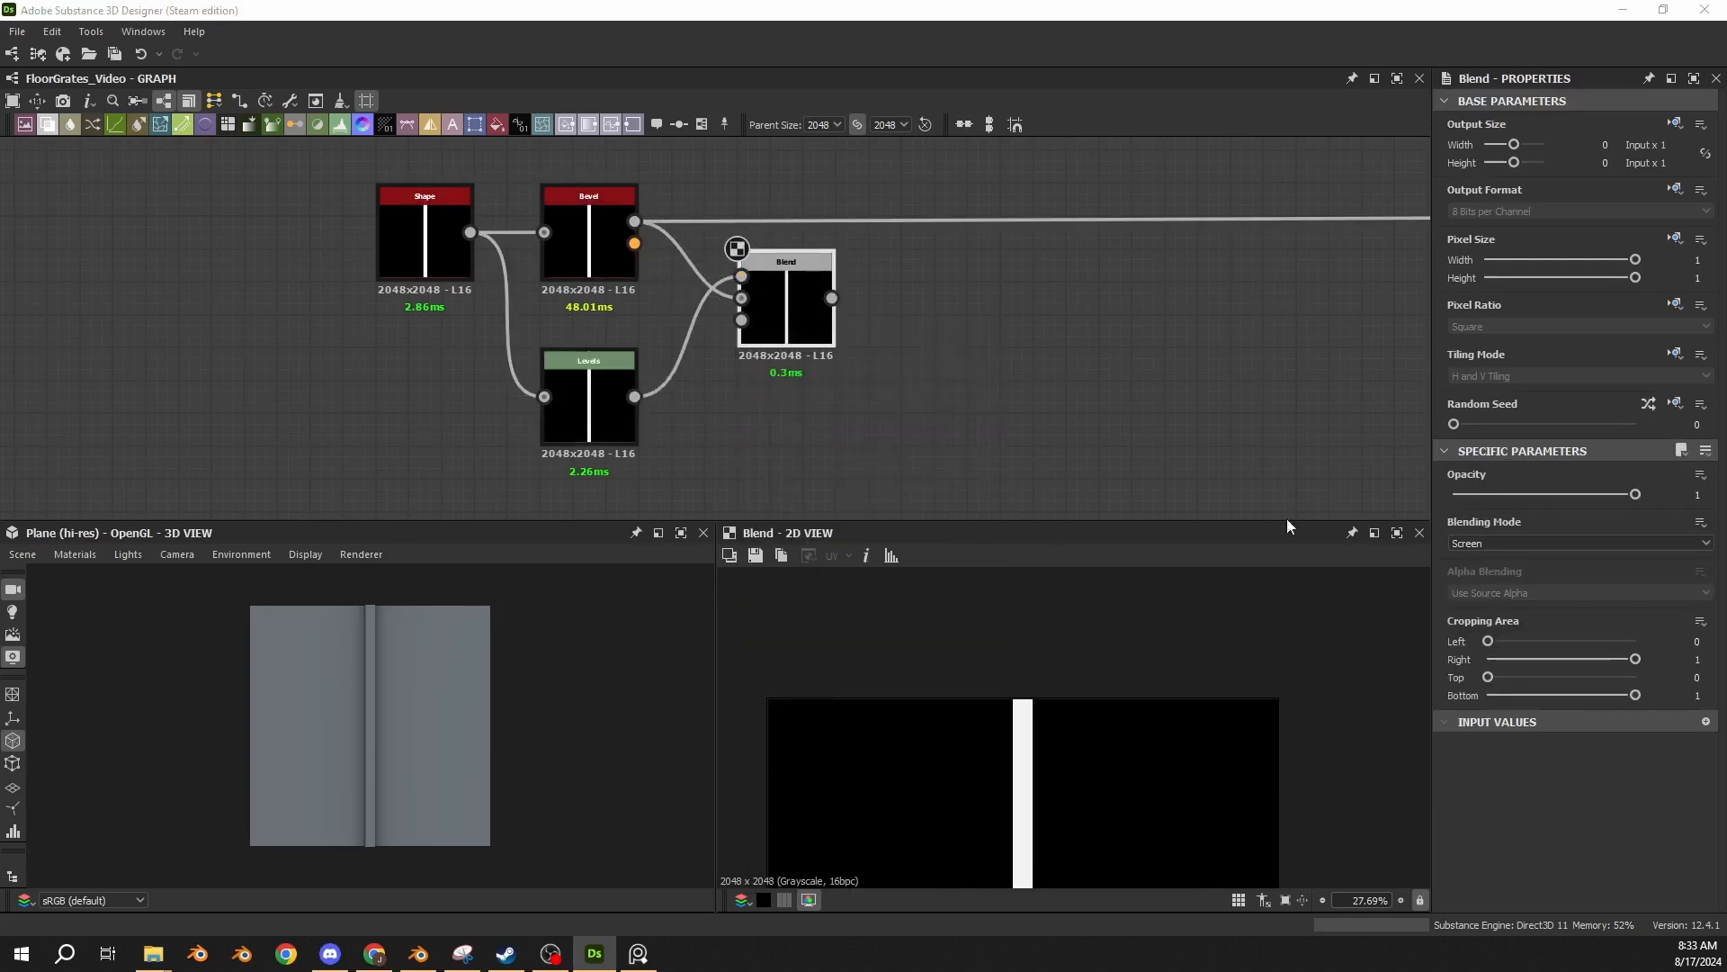
Set the Blend node's blending mode to Screen and insert it into the Bevel's outgoing height connection.
{"action": "left_click", "coordinate": [1610, 543]}
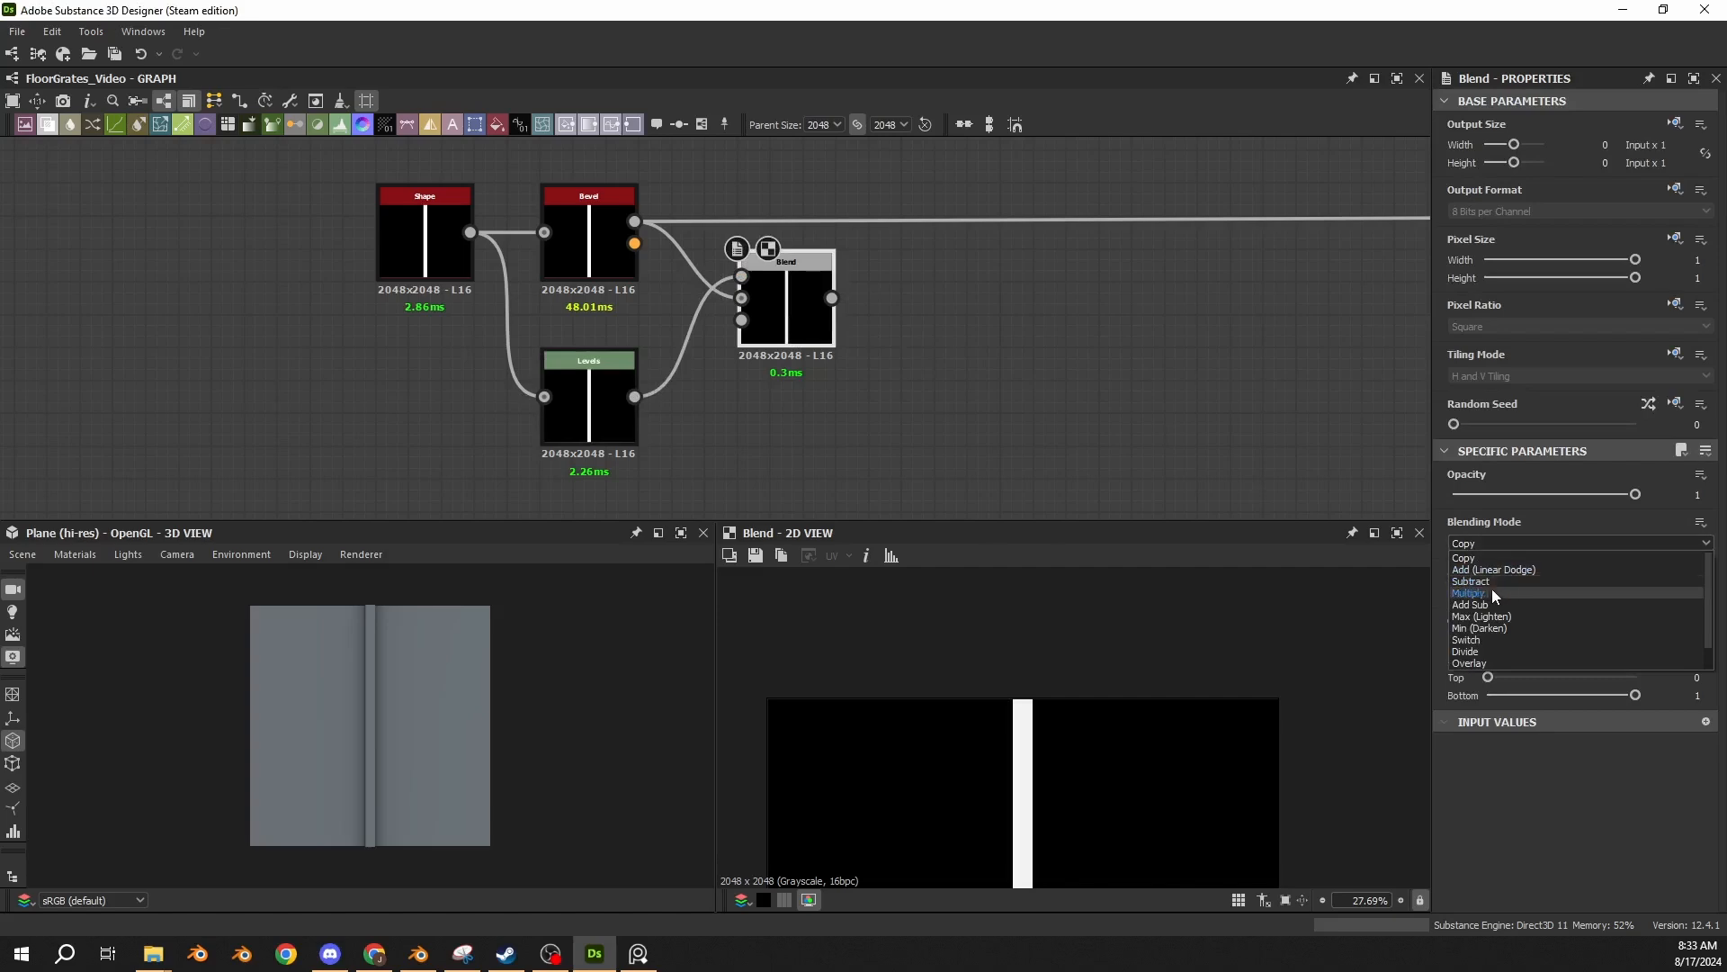
{"action": "scroll", "coordinate": [1482, 650], "scroll_direction": "down", "scroll_amount": 1}
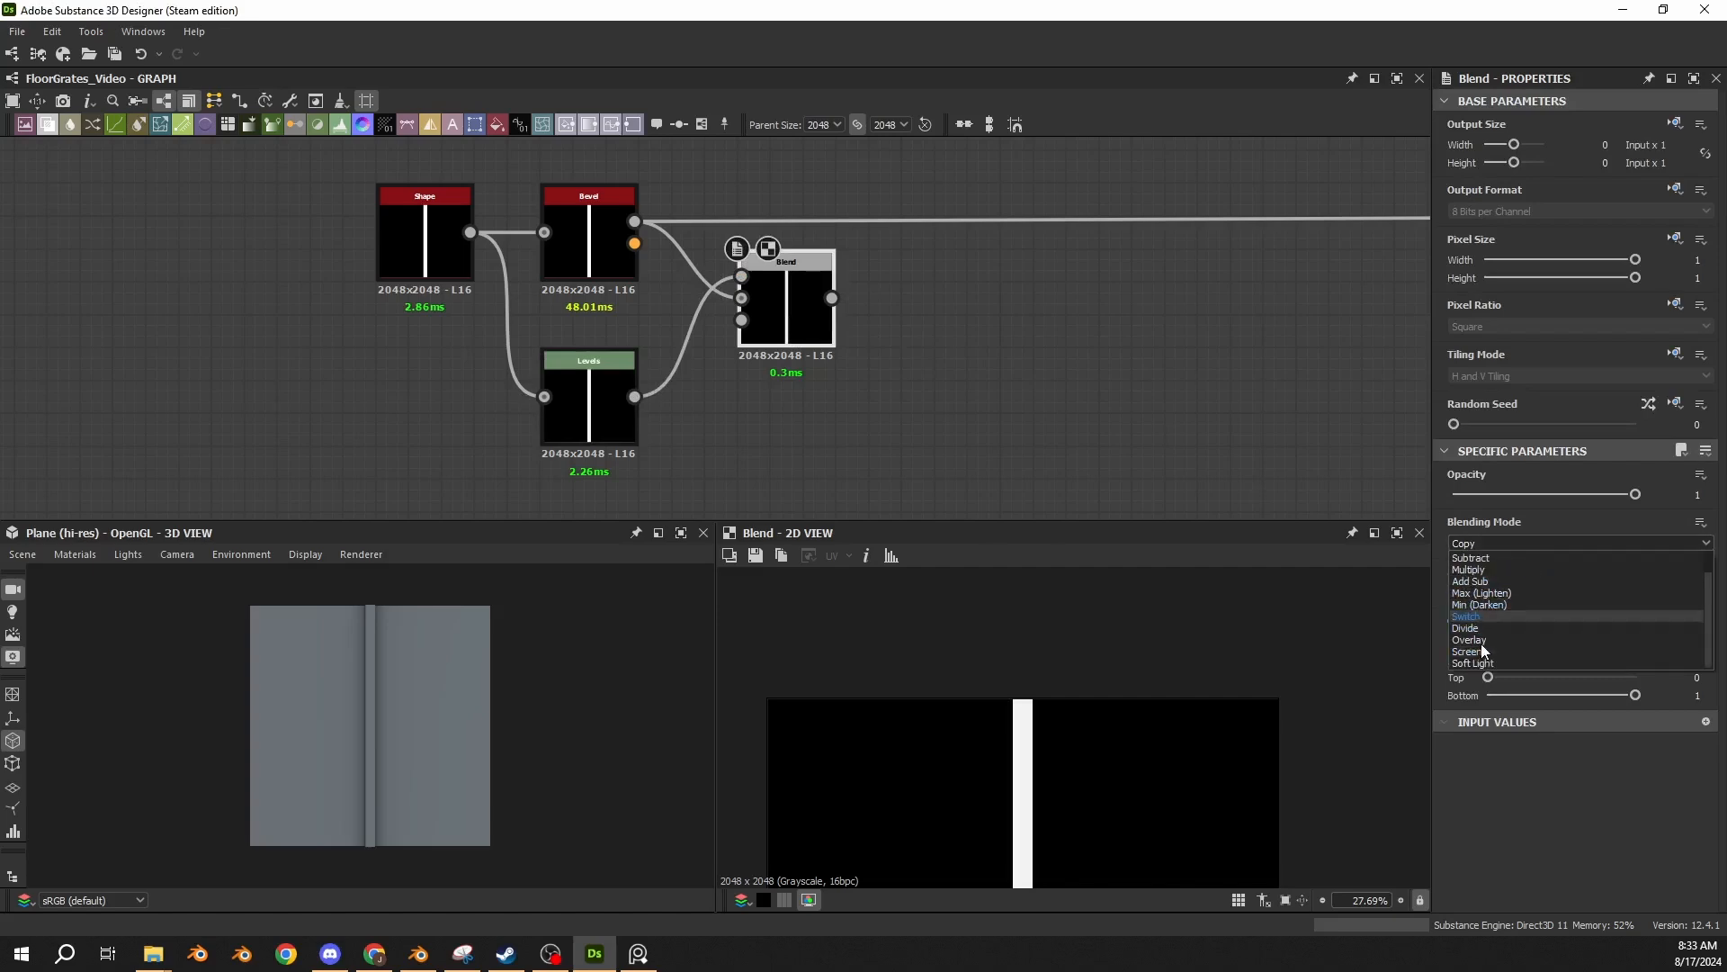
{"action": "left_click", "coordinate": [1482, 657]}
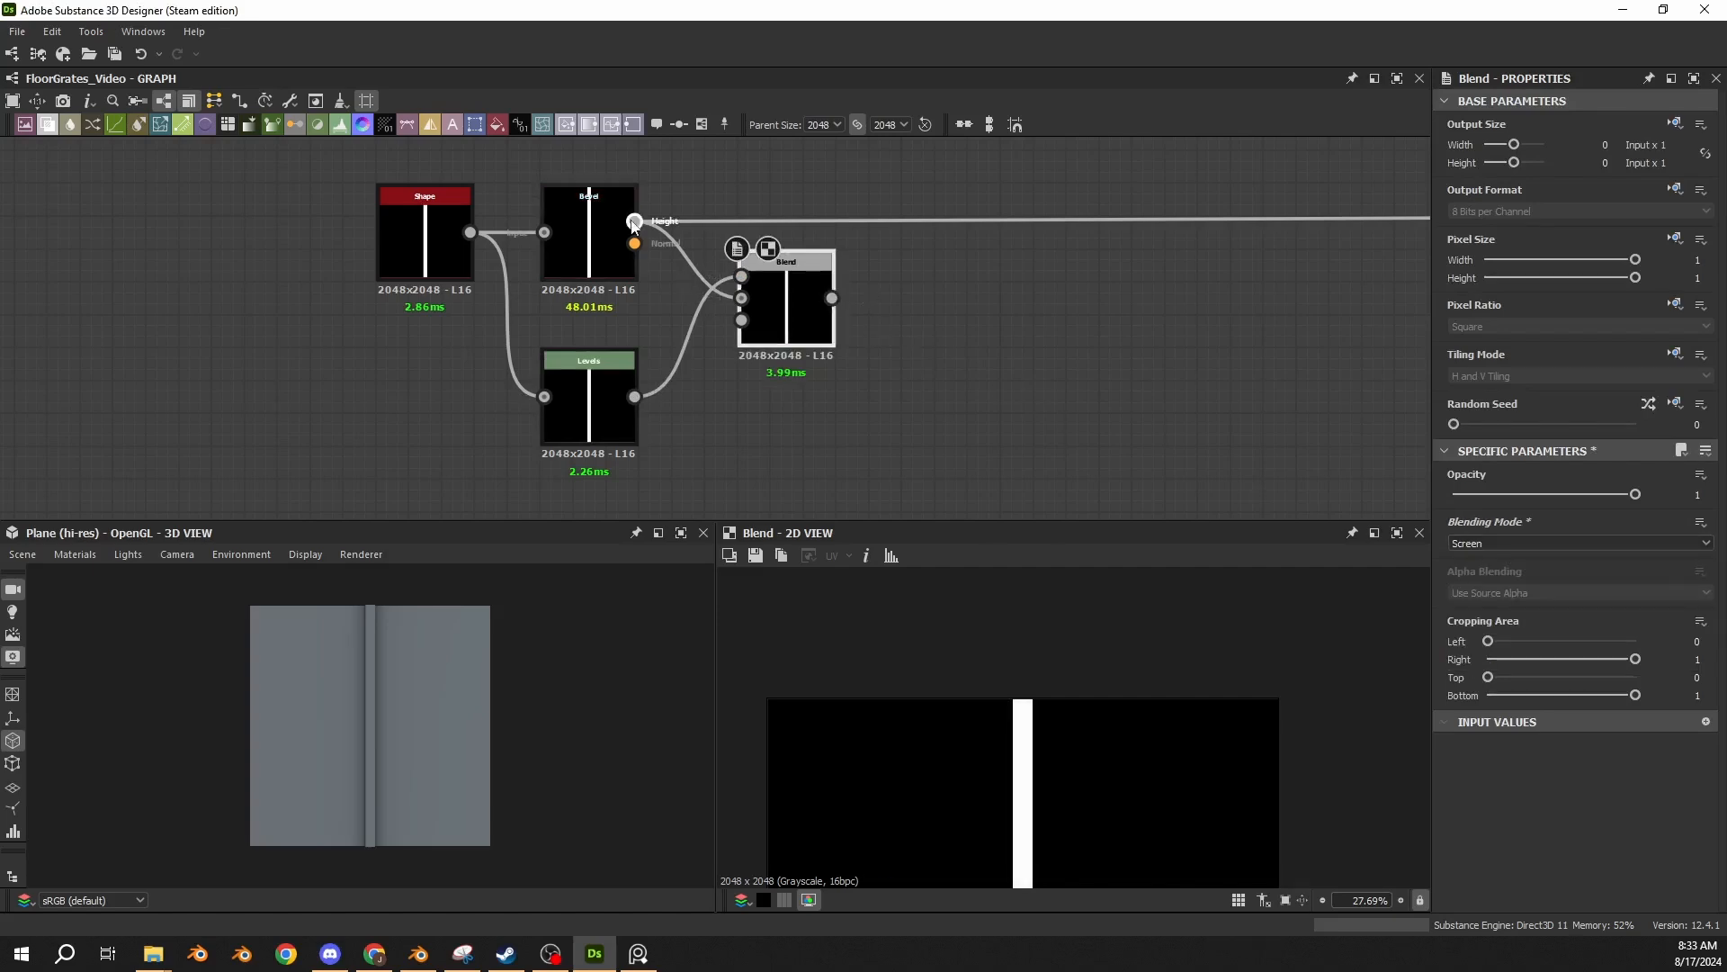
{"action": "left_click_drag", "start_coordinate": [635, 222], "coordinate": [767, 269], "text": "shift"}
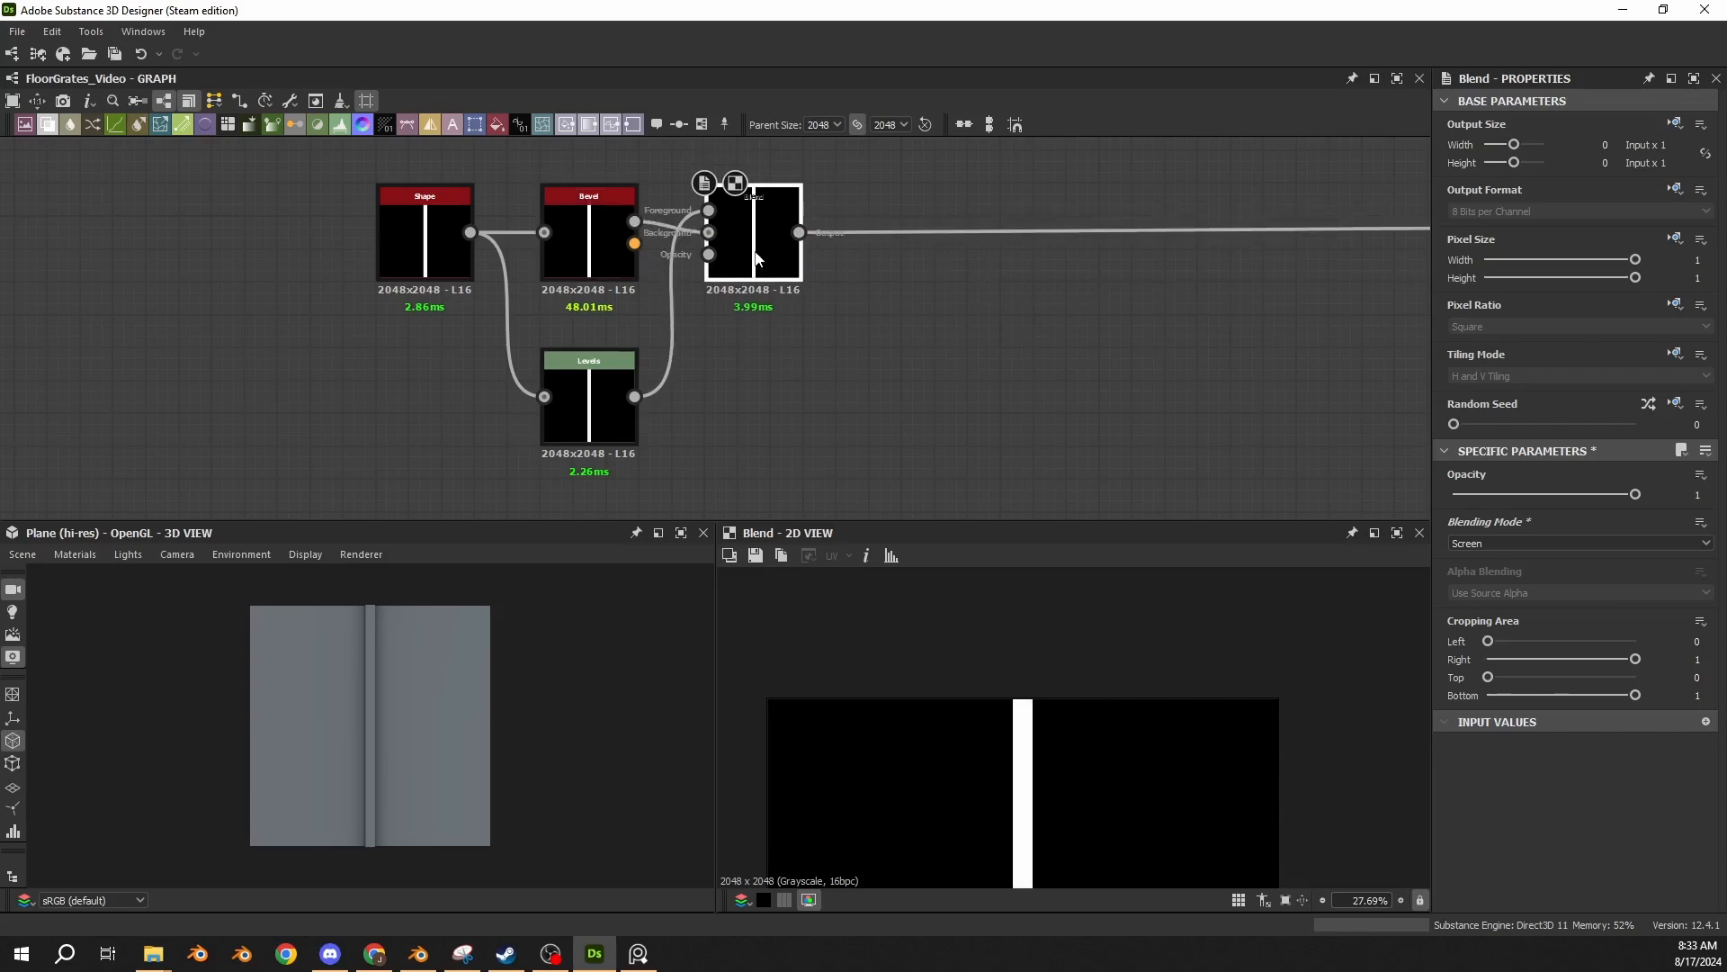
Compare the strip edges of the Bevel, Shape and Blend outputs in an enlarged 2D view.
{"action": "scroll", "coordinate": [767, 269], "scroll_direction": "up", "scroll_amount": 3}
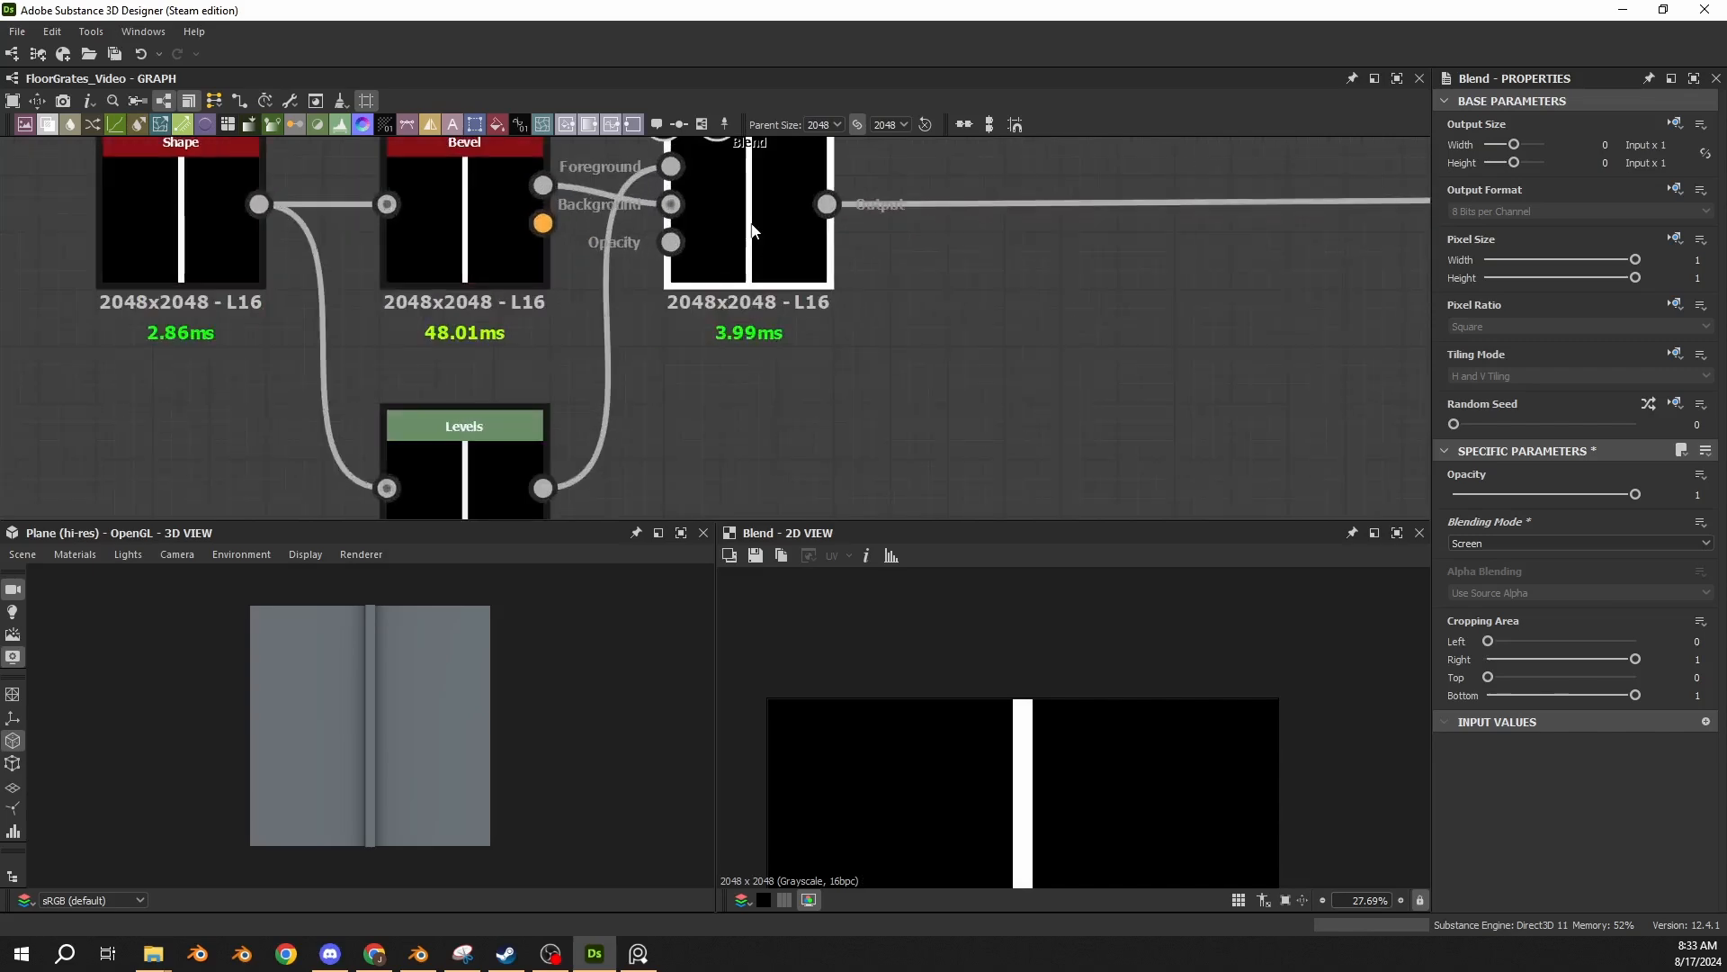
{"action": "double_click", "coordinate": [506, 265]}
{"action": "scroll", "coordinate": [1011, 715], "scroll_direction": "up", "scroll_amount": 10}
{"action": "scroll", "coordinate": [1008, 695], "scroll_direction": "down", "scroll_amount": 3}
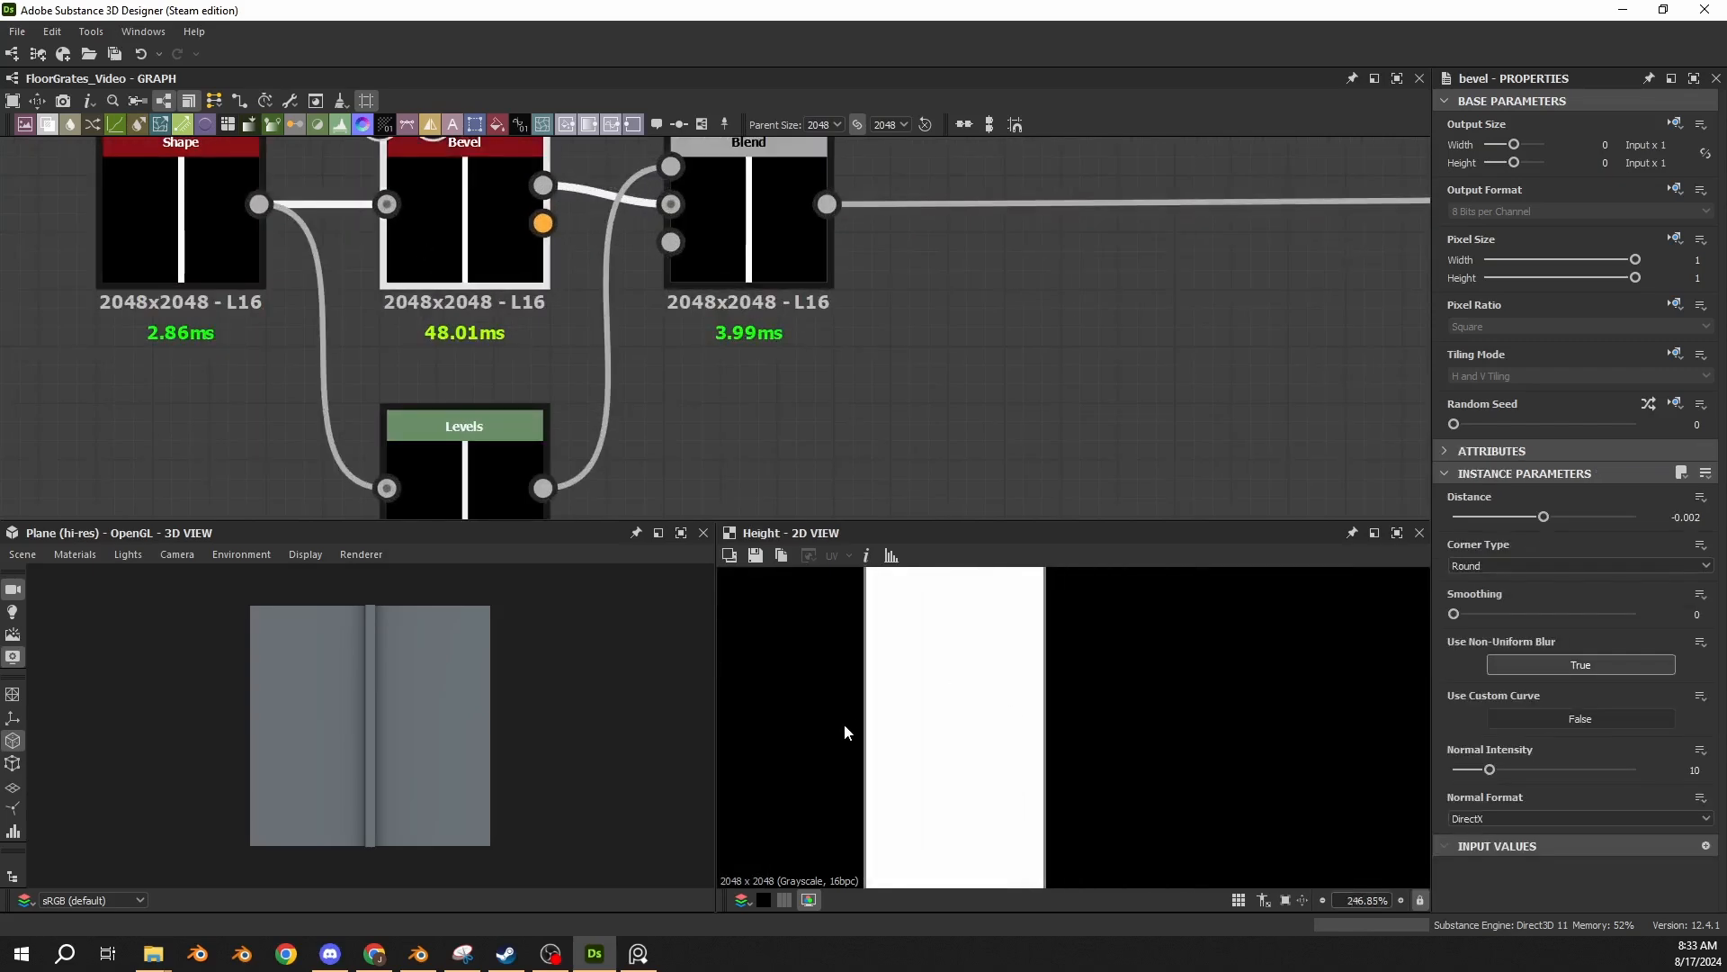
{"action": "double_click", "coordinate": [209, 223]}
{"action": "middle_click_drag", "start_coordinate": [538, 264], "coordinate": [715, 277]}
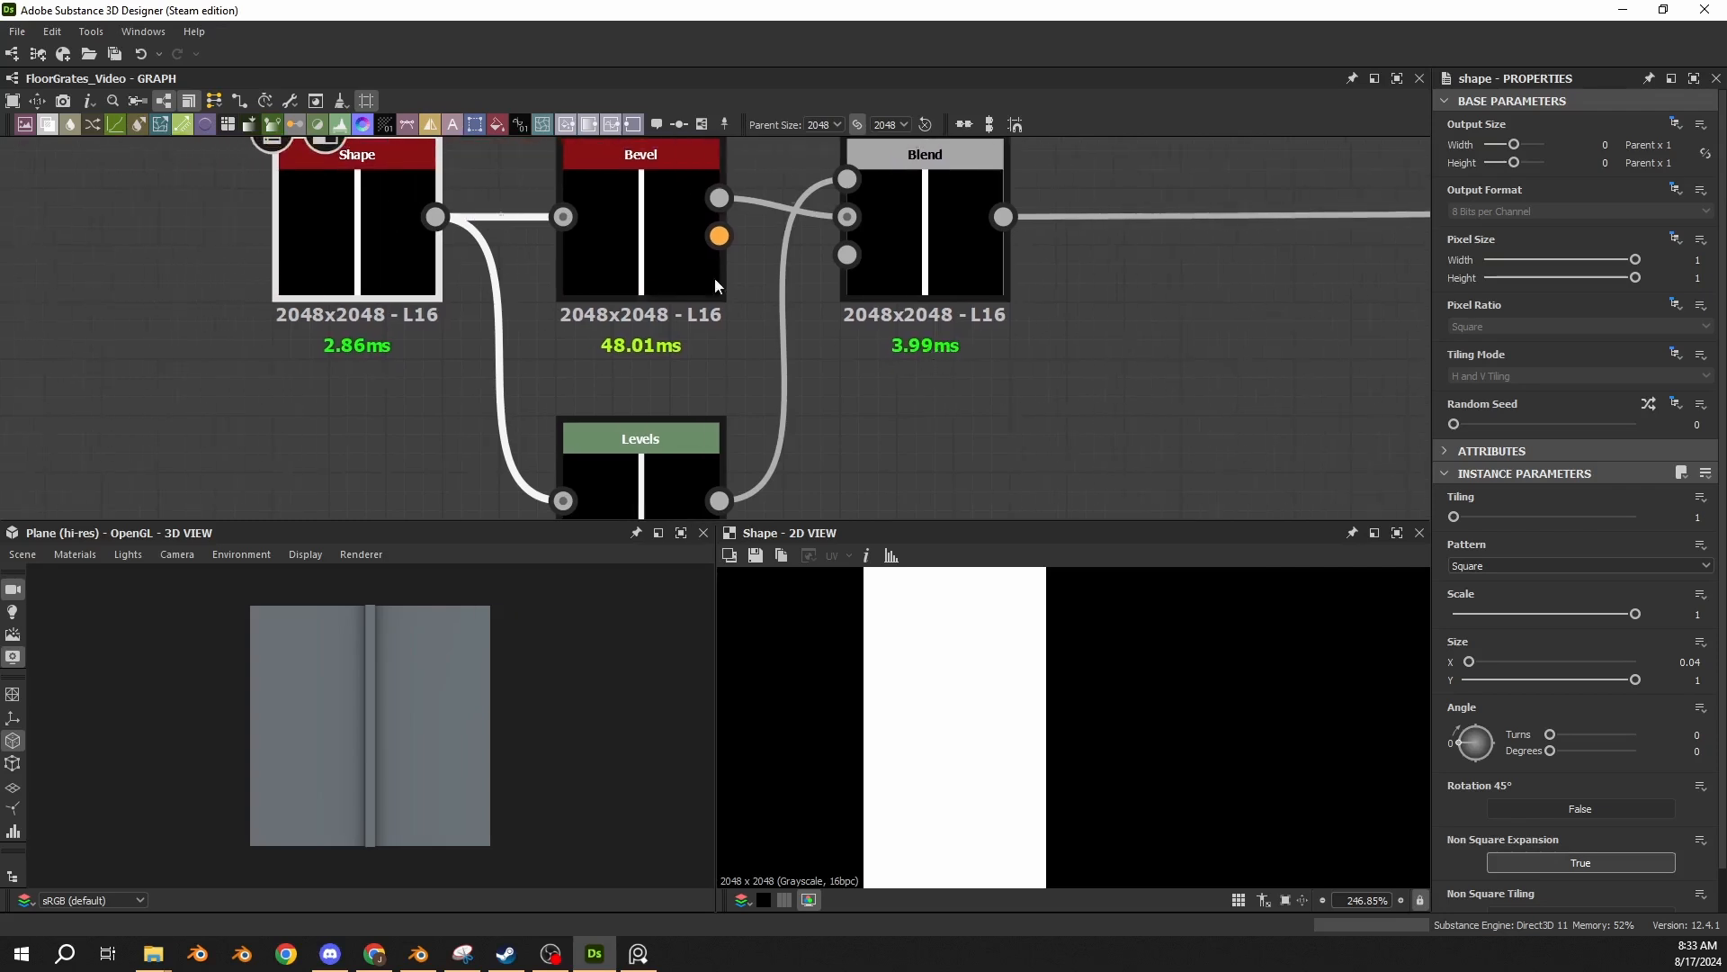
{"action": "double_click", "coordinate": [715, 277]}
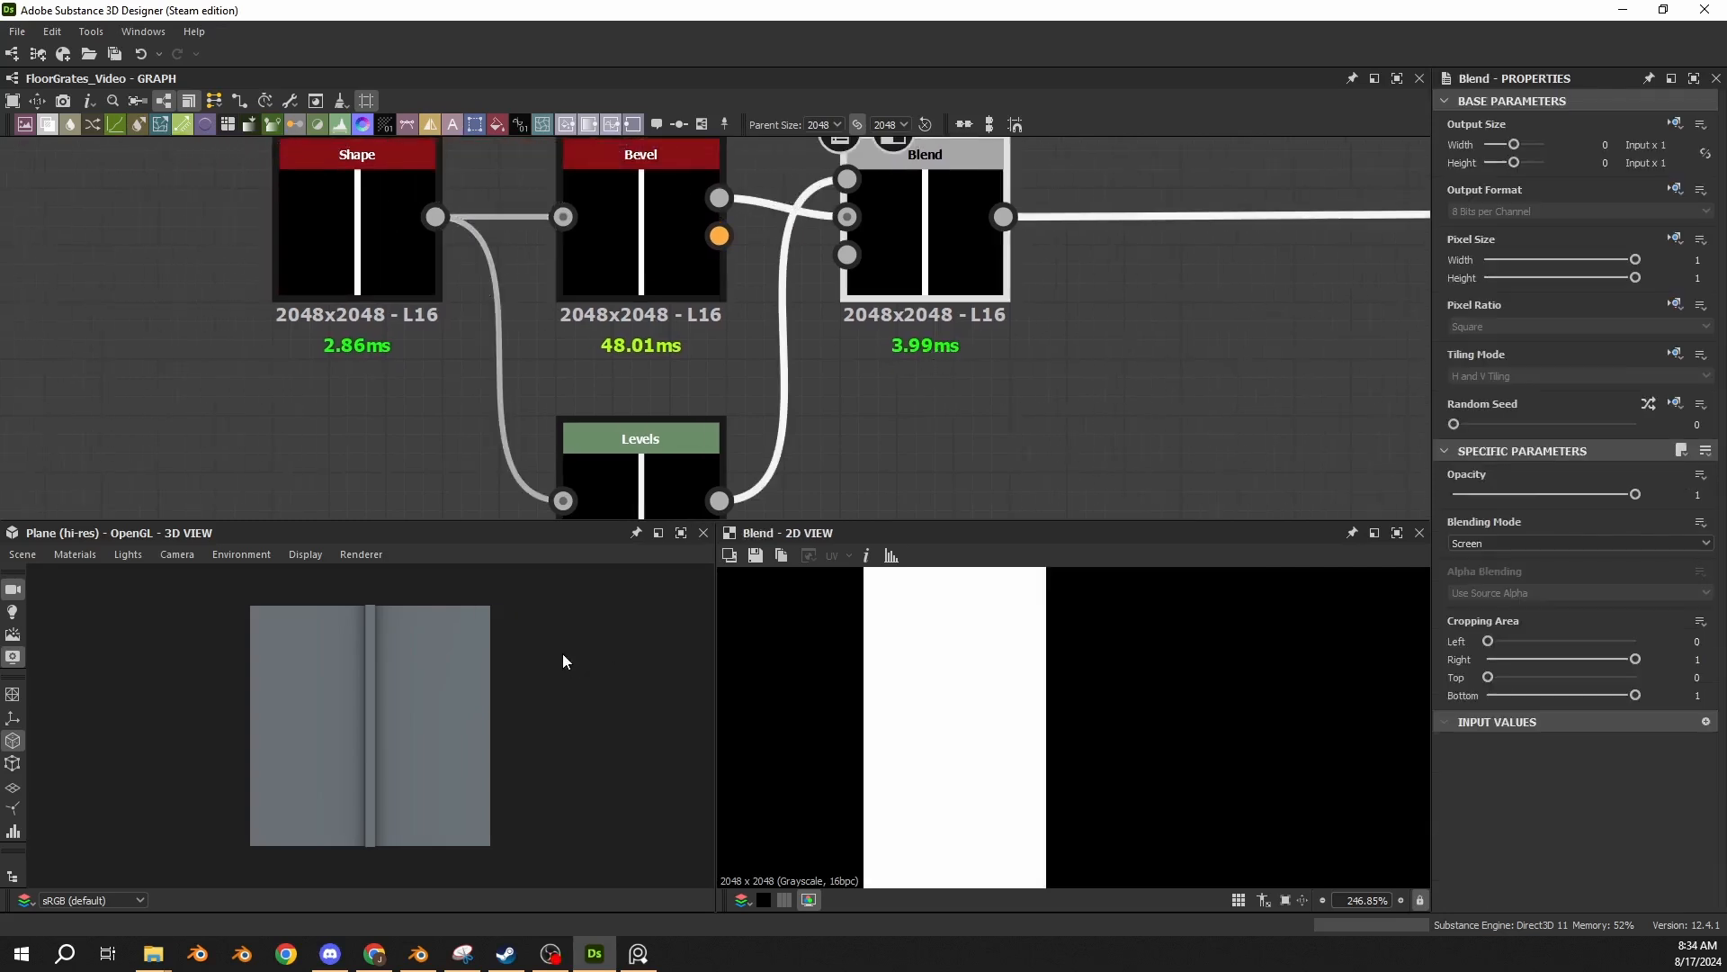
Inspect the strip's edge on the 3D plane with the Blend node disabled and with it enabled again.
{"action": "left_click_drag", "start_coordinate": [563, 653], "coordinate": [405, 694]}
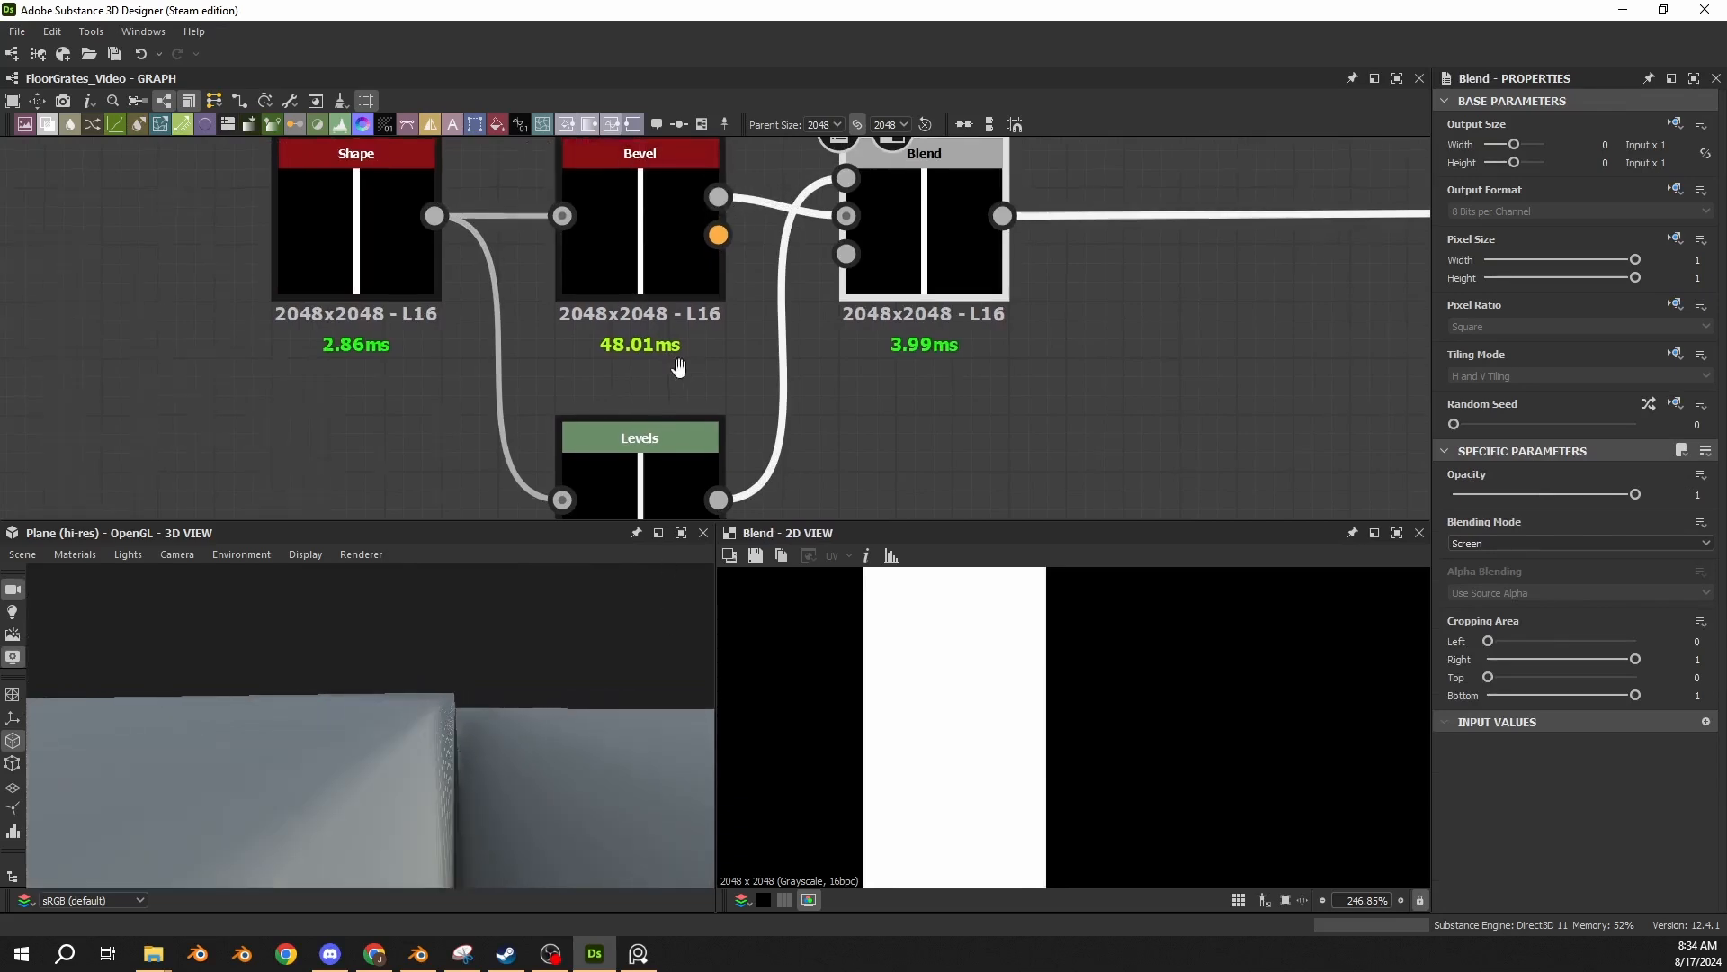
{"action": "middle_click_drag", "start_coordinate": [964, 238], "coordinate": [835, 229]}
{"action": "key", "text": "shift+d"}
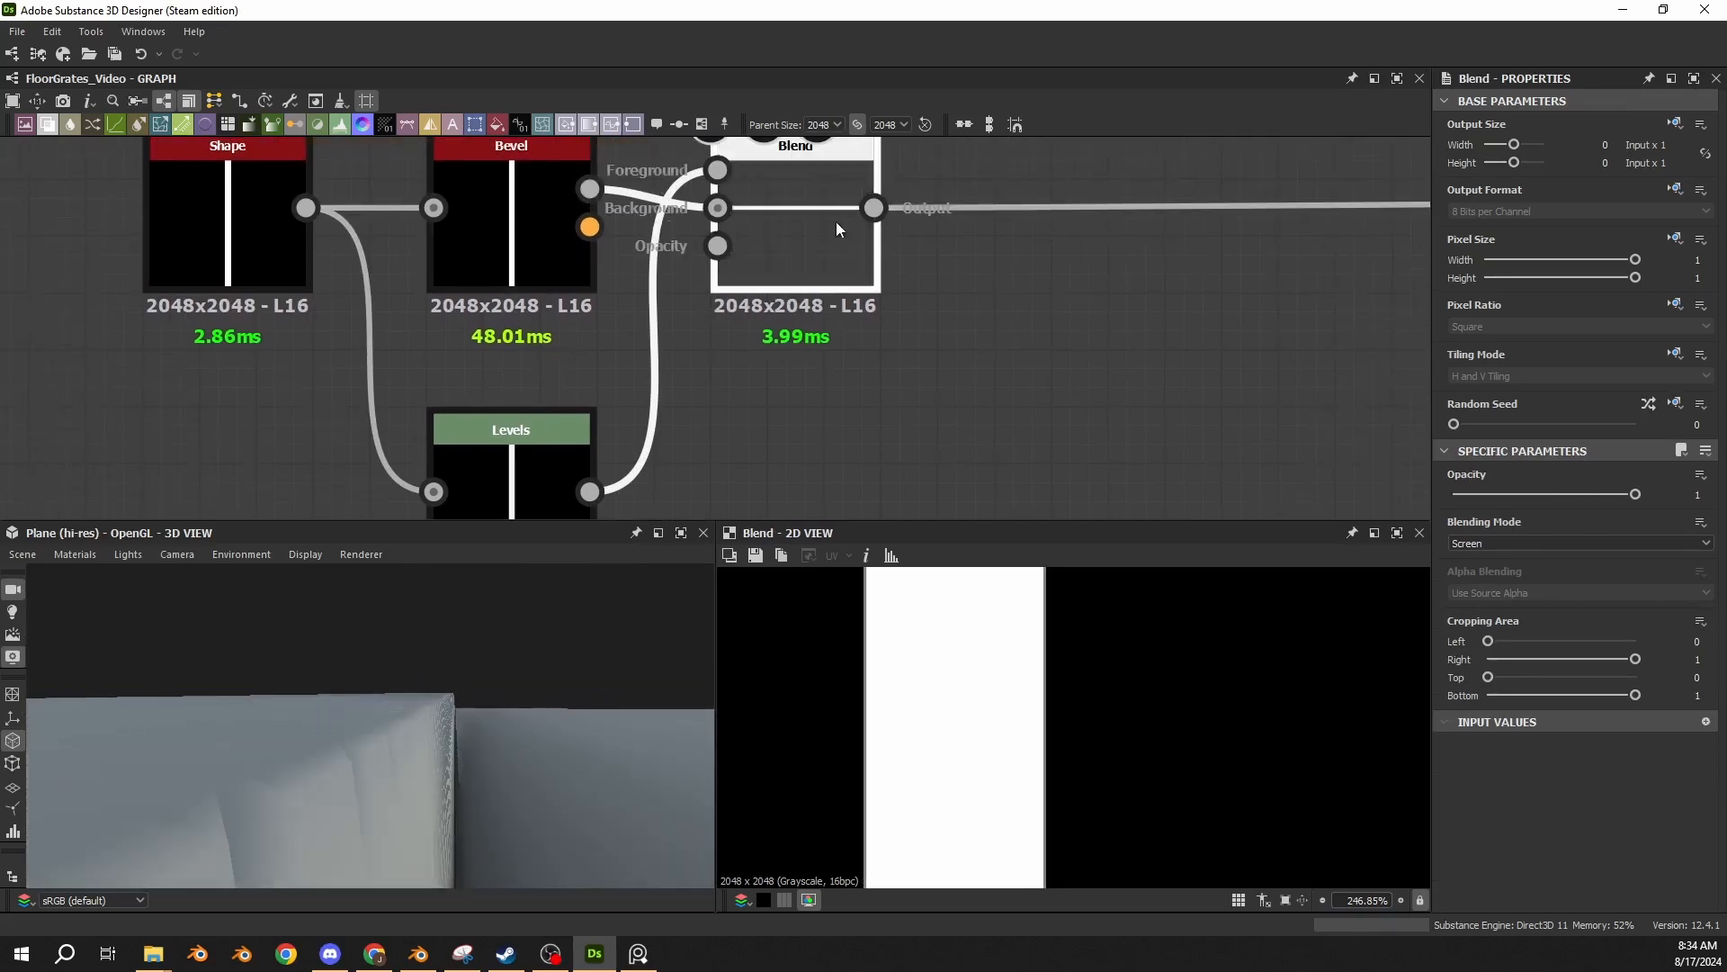
{"action": "left_click_drag", "start_coordinate": [469, 659], "coordinate": [414, 718]}
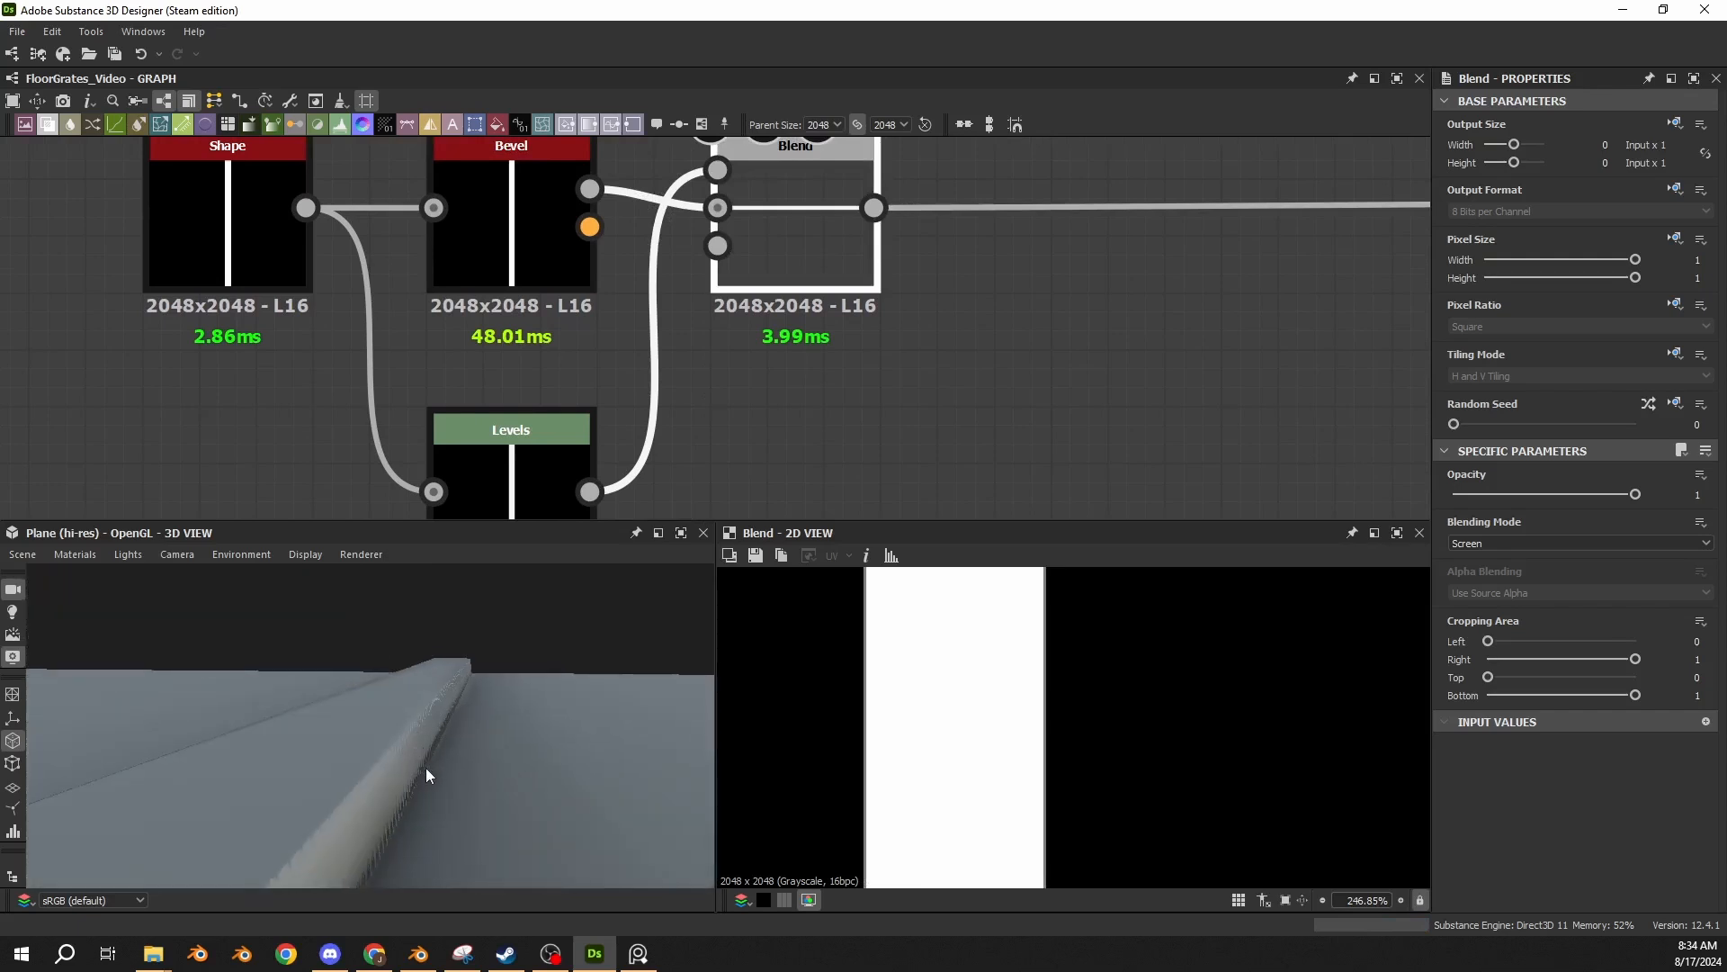
{"action": "key", "text": "shift+d"}
{"action": "middle_click_drag", "start_coordinate": [762, 421], "coordinate": [835, 282]}
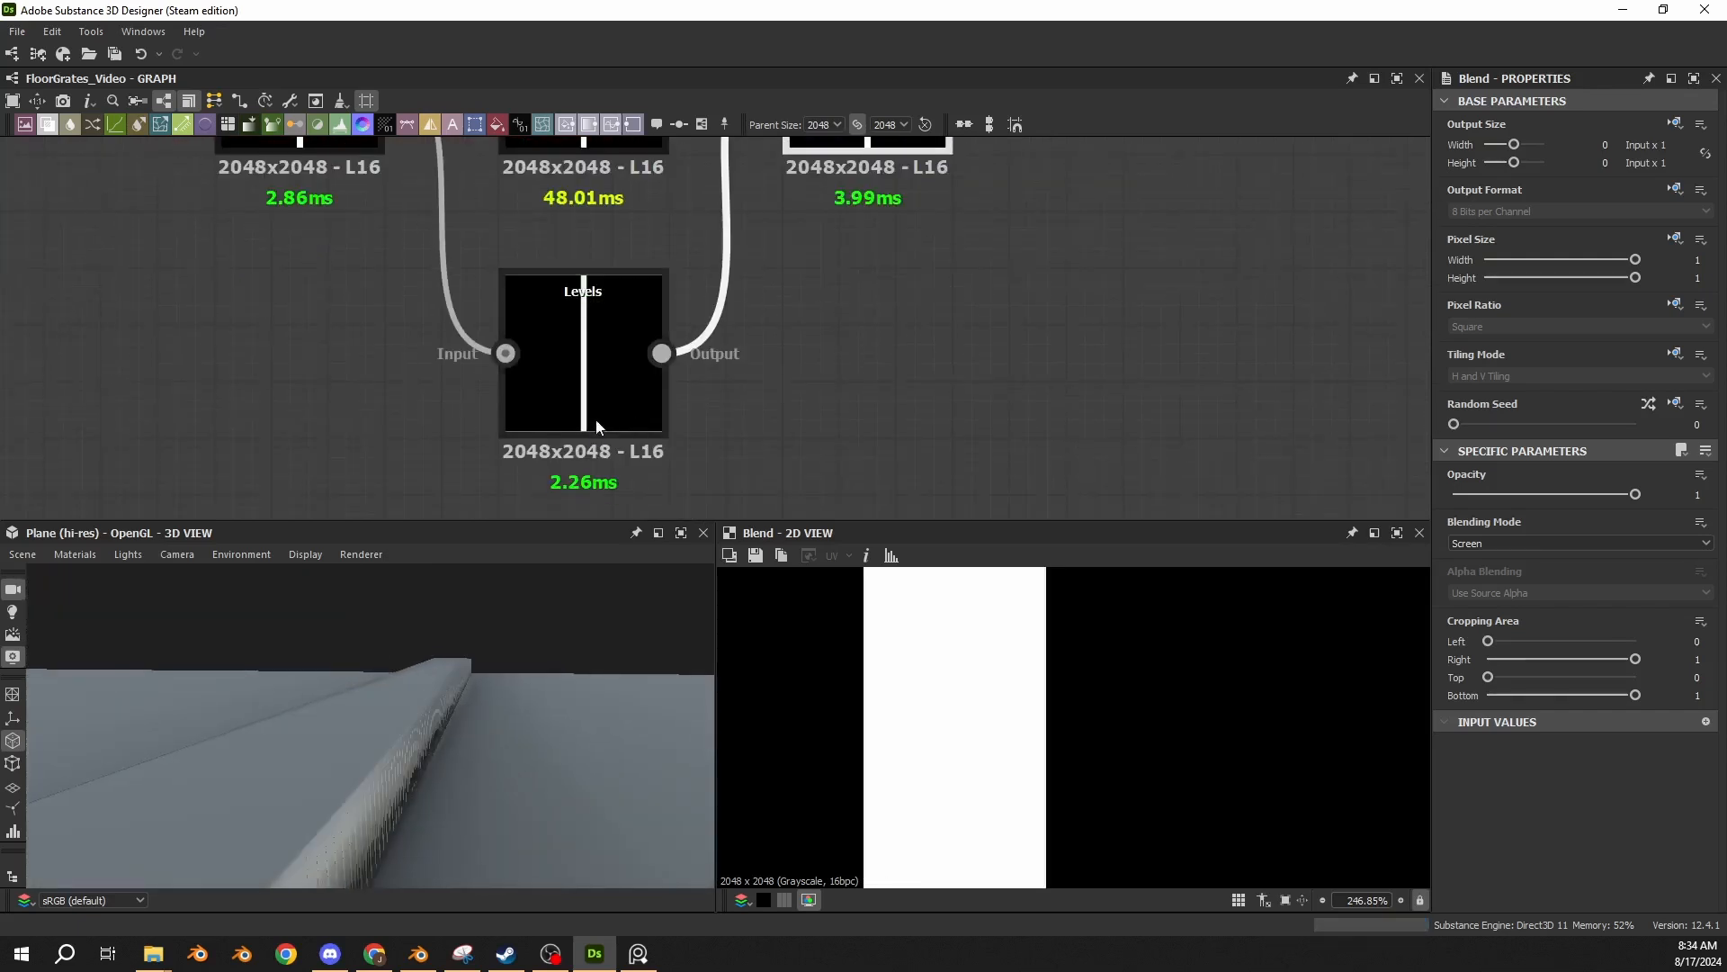
Compare the Bevel and Blend outputs at pixel level along the strip's edge, and examine that edge in the 3D preview.
{"action": "left_click", "coordinate": [664, 385]}
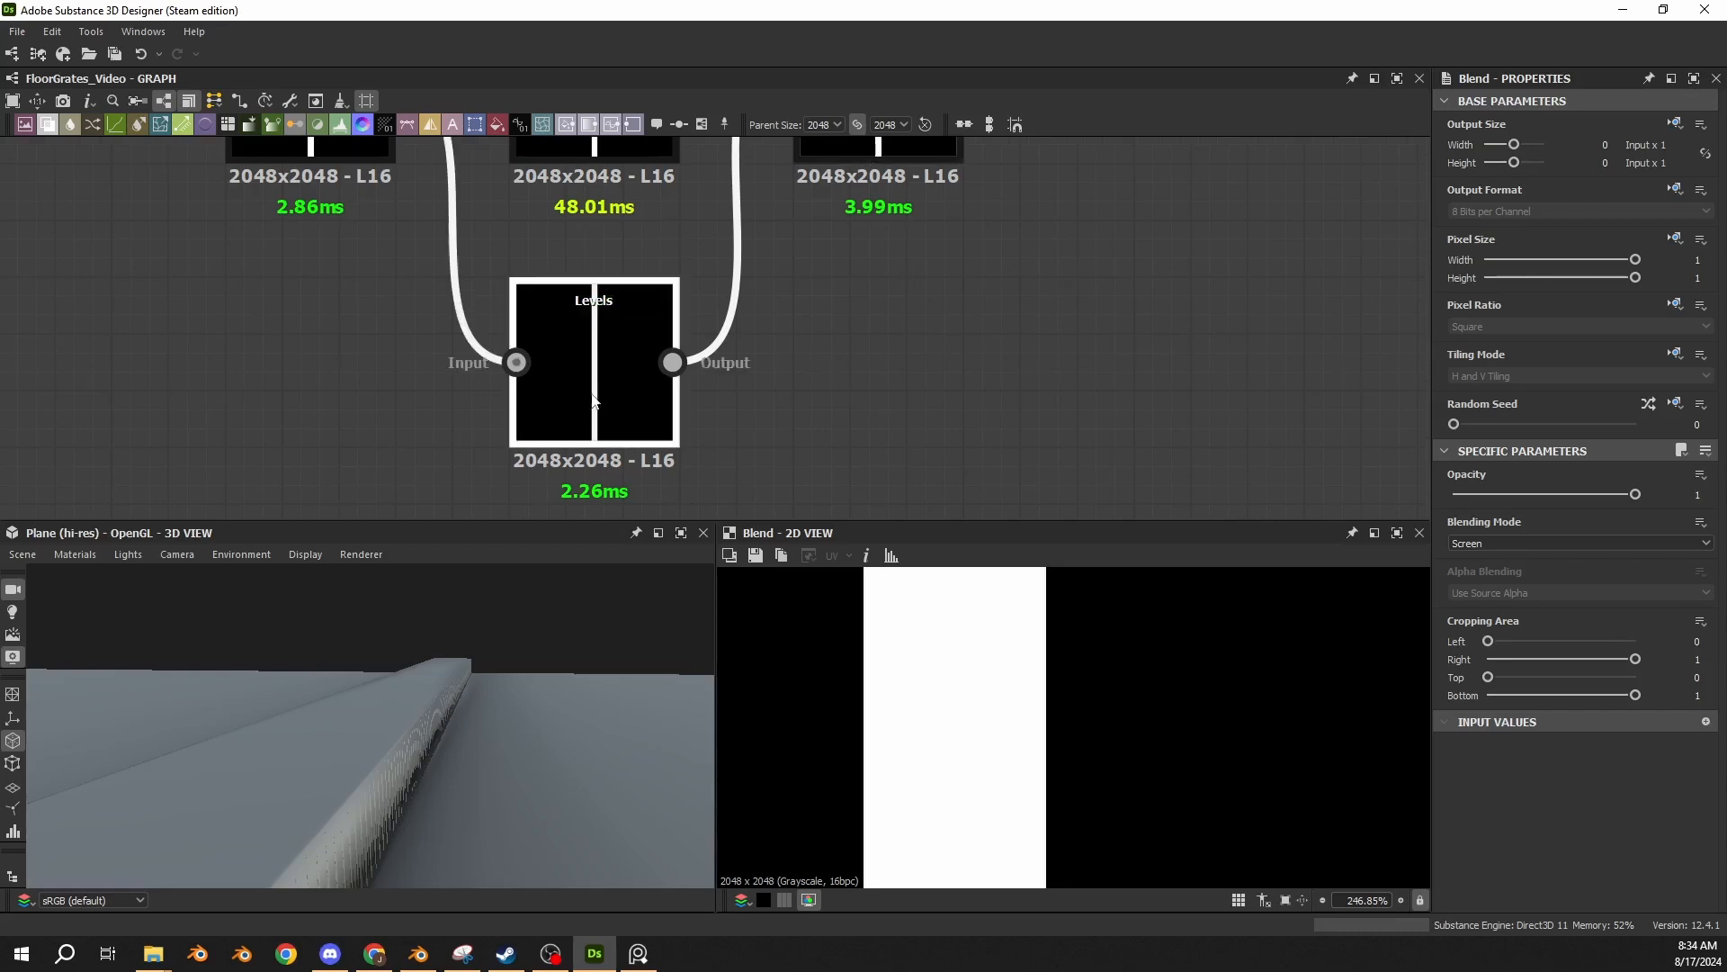
{"action": "middle_click_drag", "start_coordinate": [843, 285], "coordinate": [852, 391]}
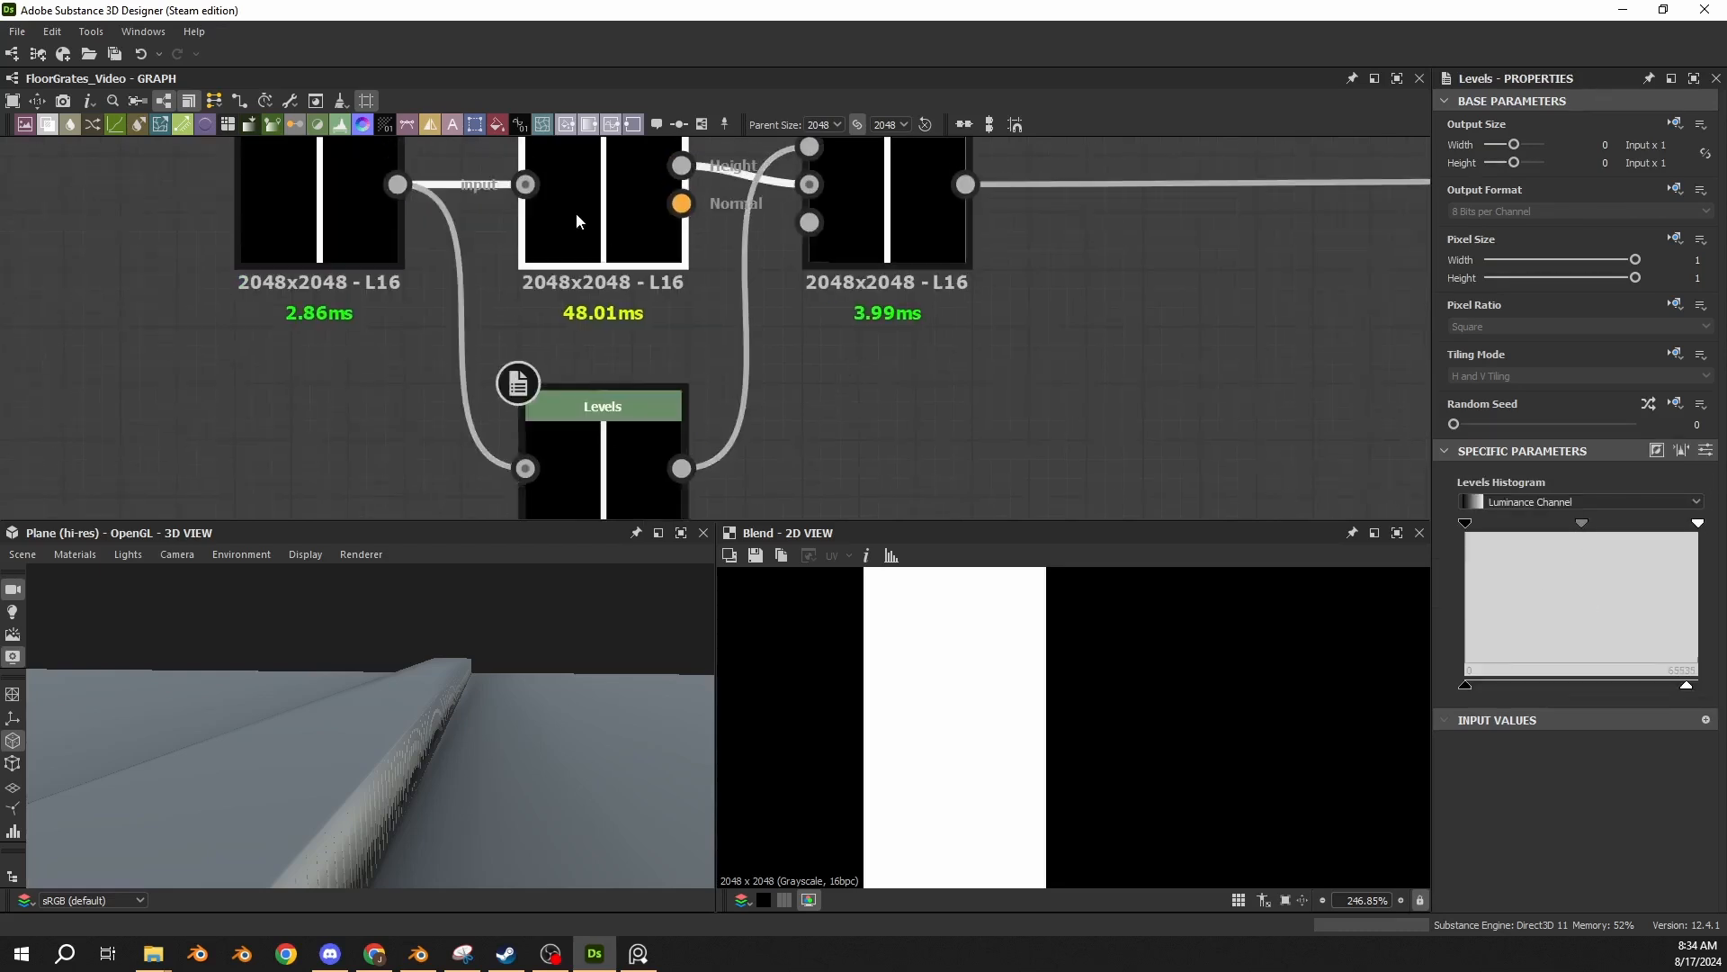
{"action": "double_click", "coordinate": [576, 212]}
{"action": "scroll", "coordinate": [916, 705], "scroll_direction": "up", "scroll_amount": 8}
{"action": "scroll", "coordinate": [940, 638], "scroll_direction": "up", "scroll_amount": 4}
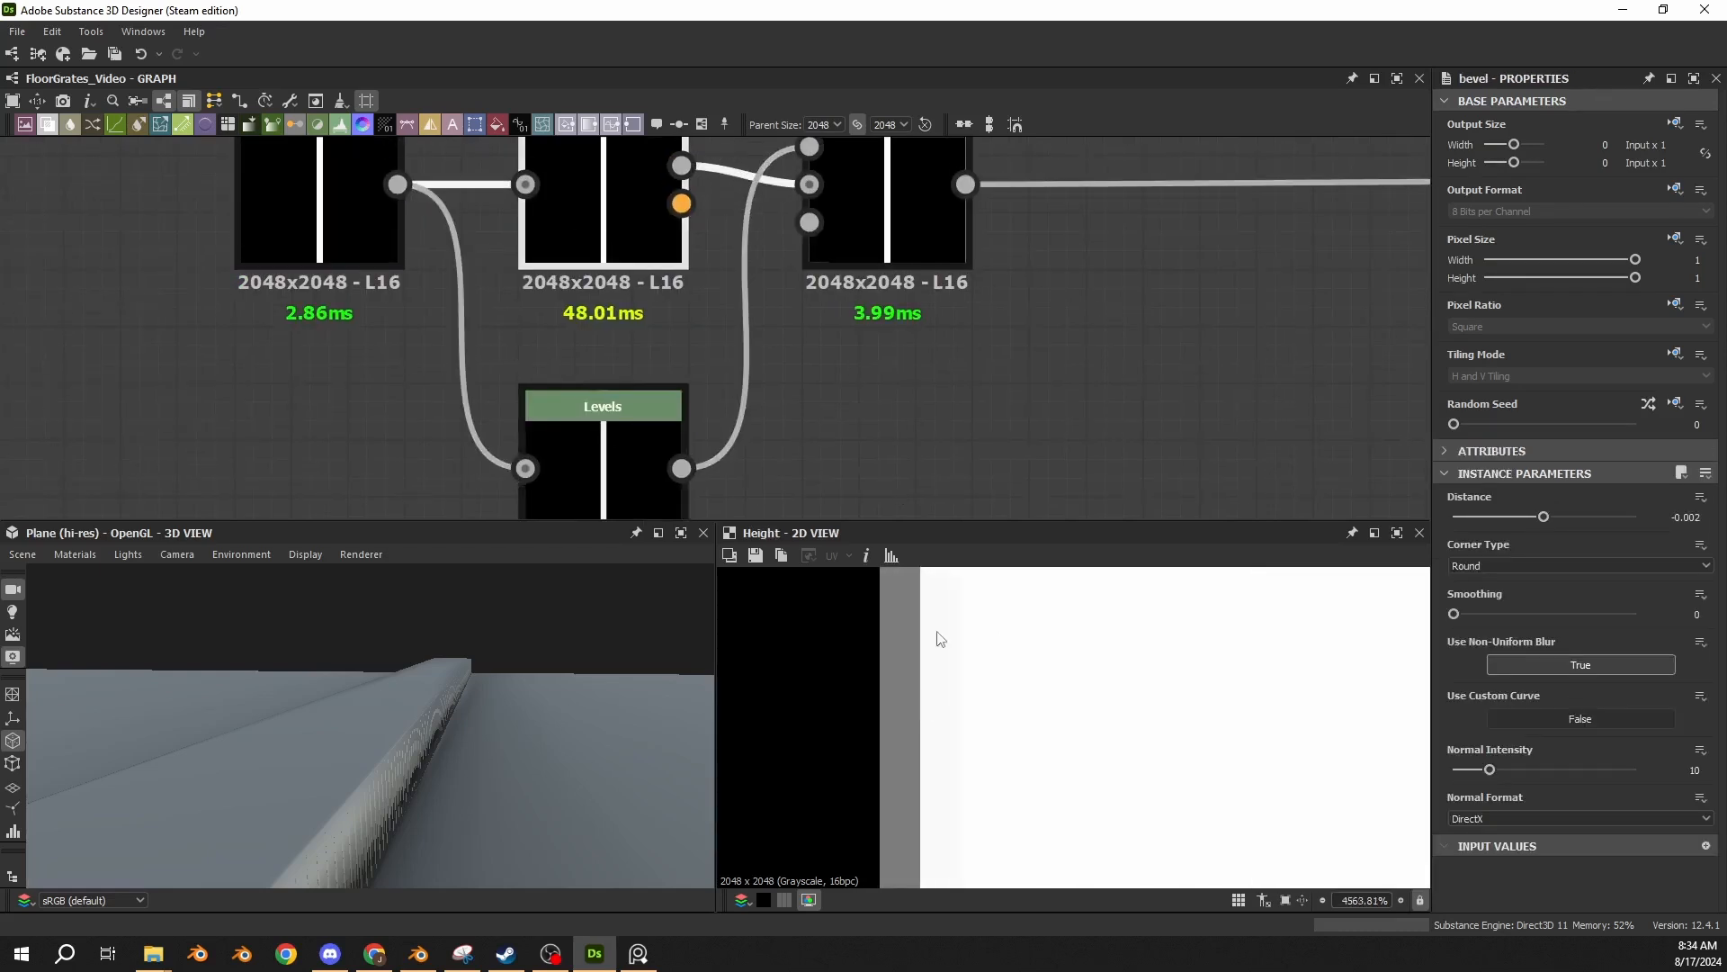
{"action": "double_click", "coordinate": [861, 232]}
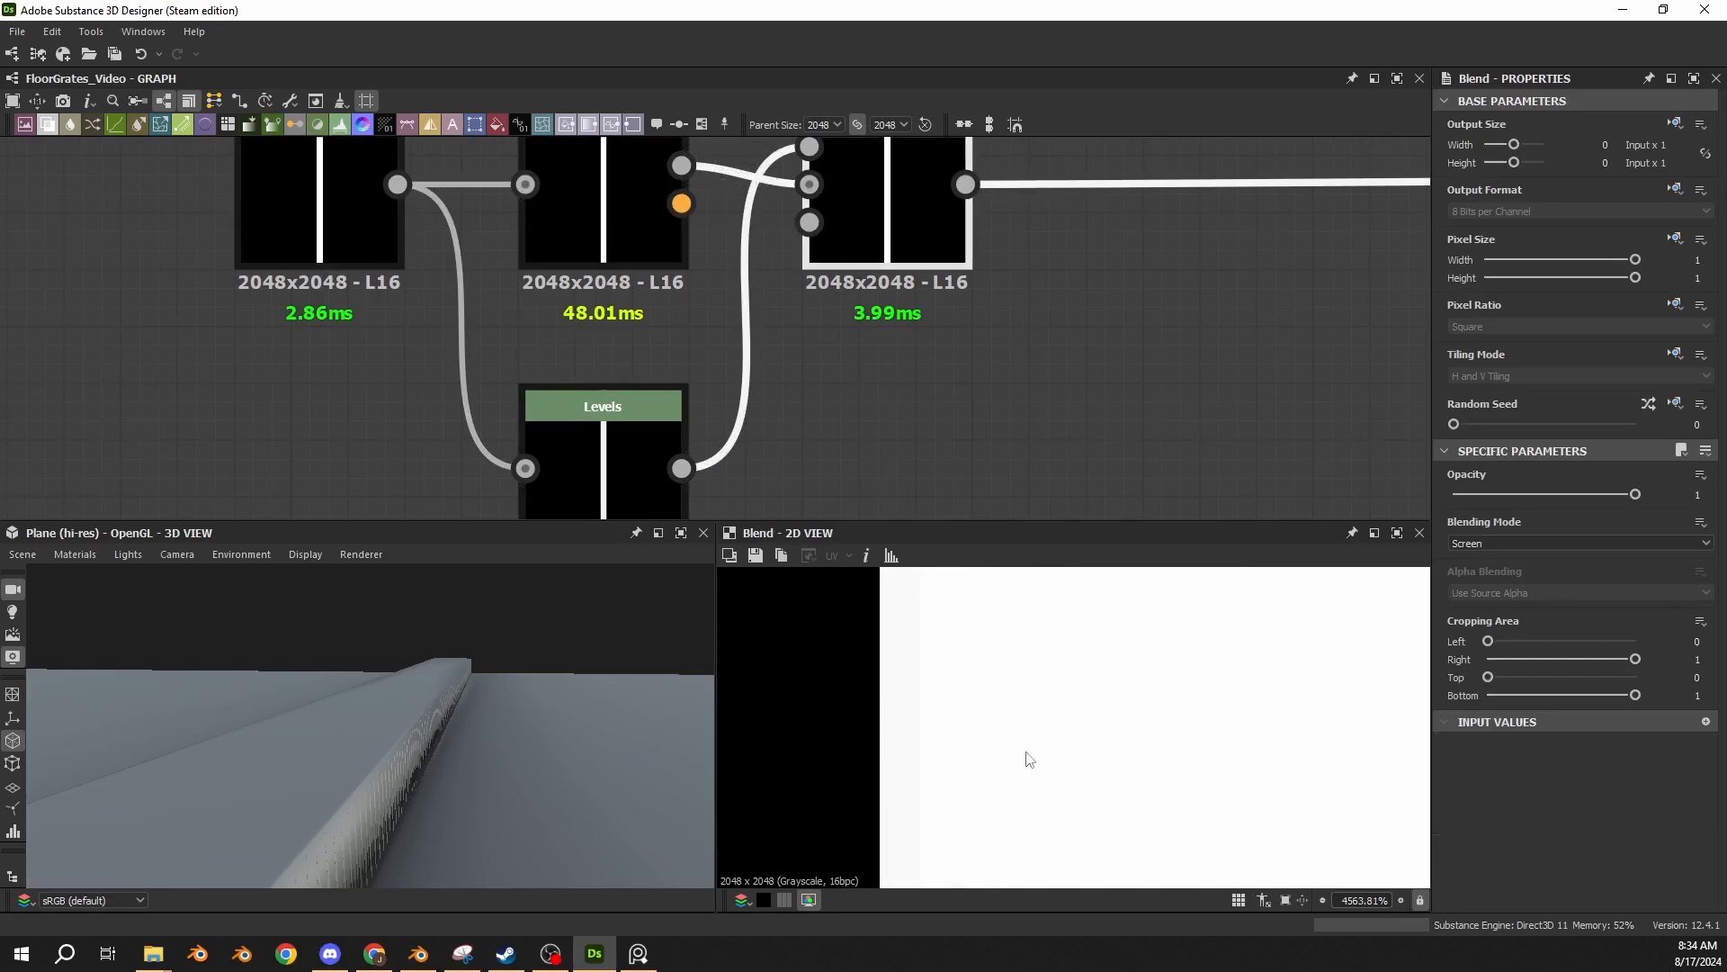
{"action": "double_click", "coordinate": [657, 225]}
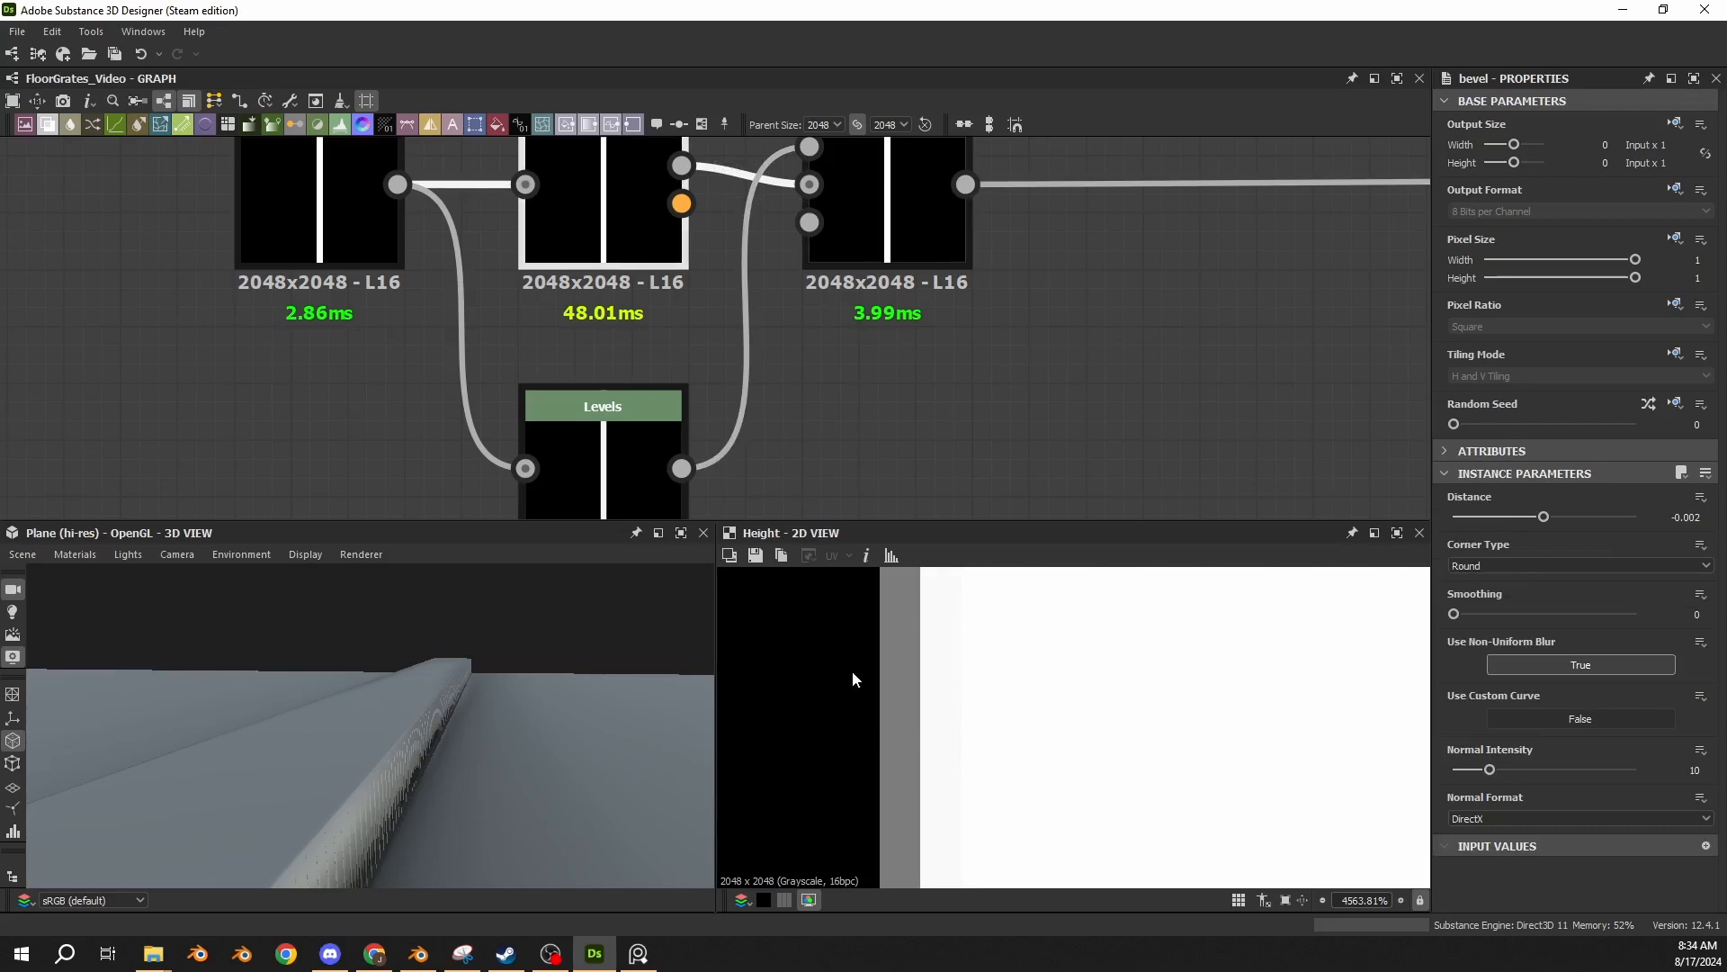
{"action": "double_click", "coordinate": [860, 198]}
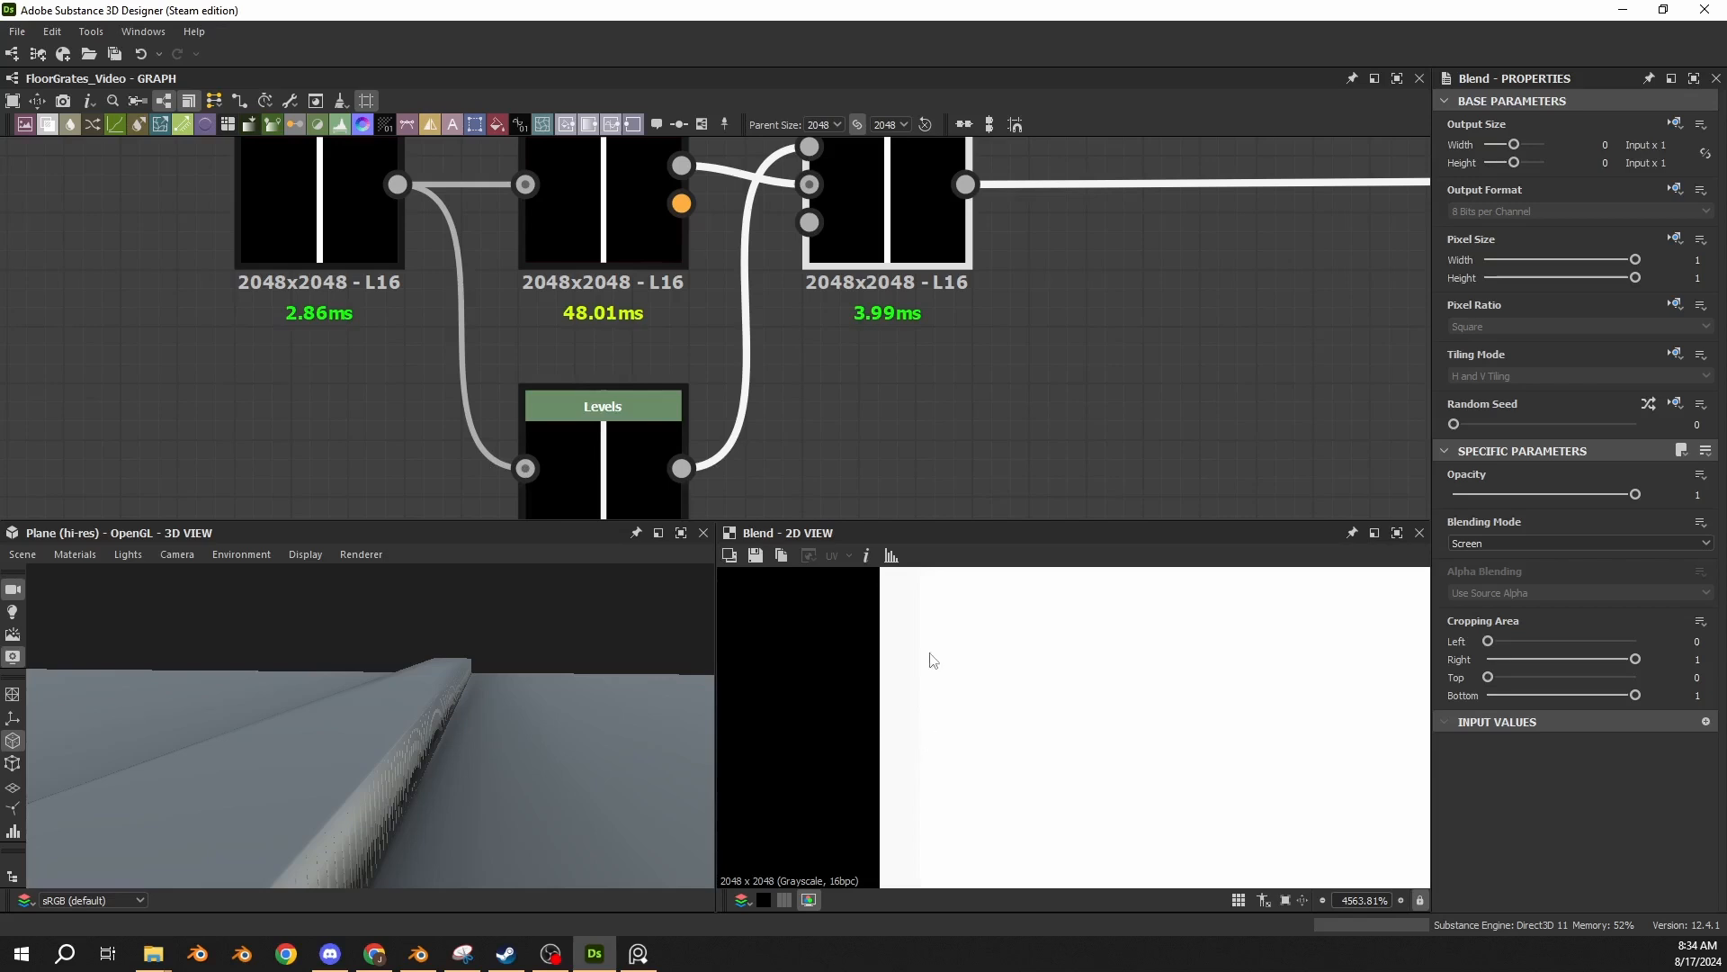
{"action": "left_click_drag", "start_coordinate": [445, 770], "coordinate": [409, 713]}
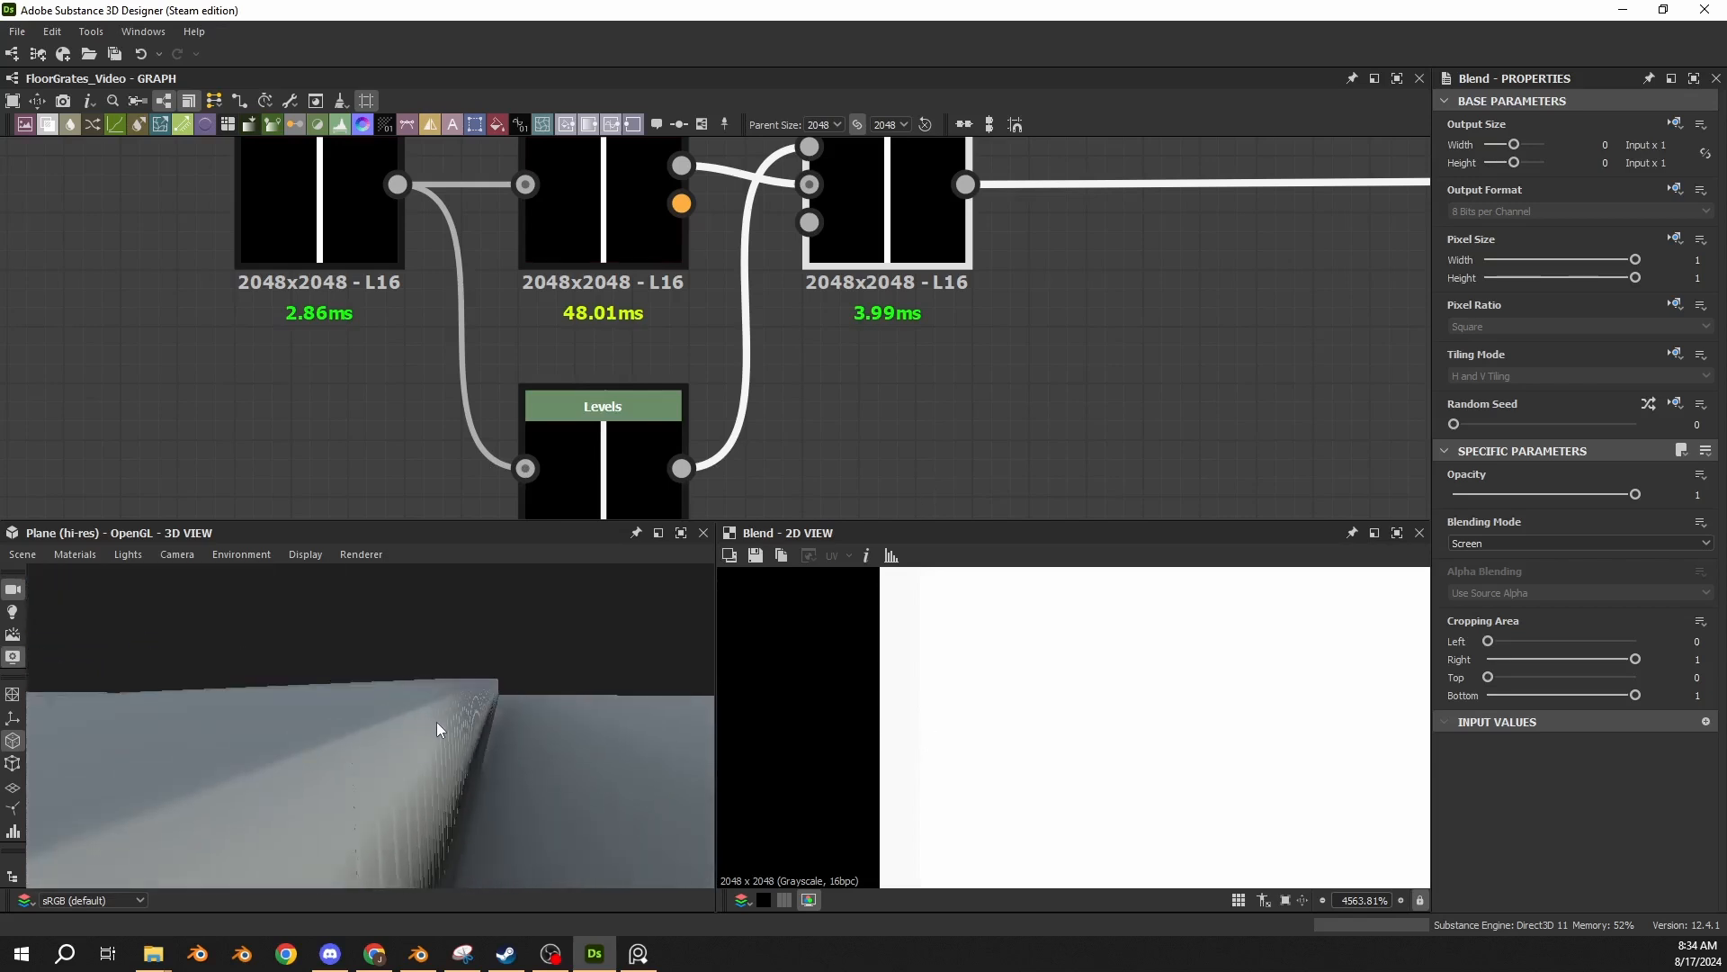
{"action": "left_click_drag", "start_coordinate": [435, 705], "coordinate": [434, 705]}
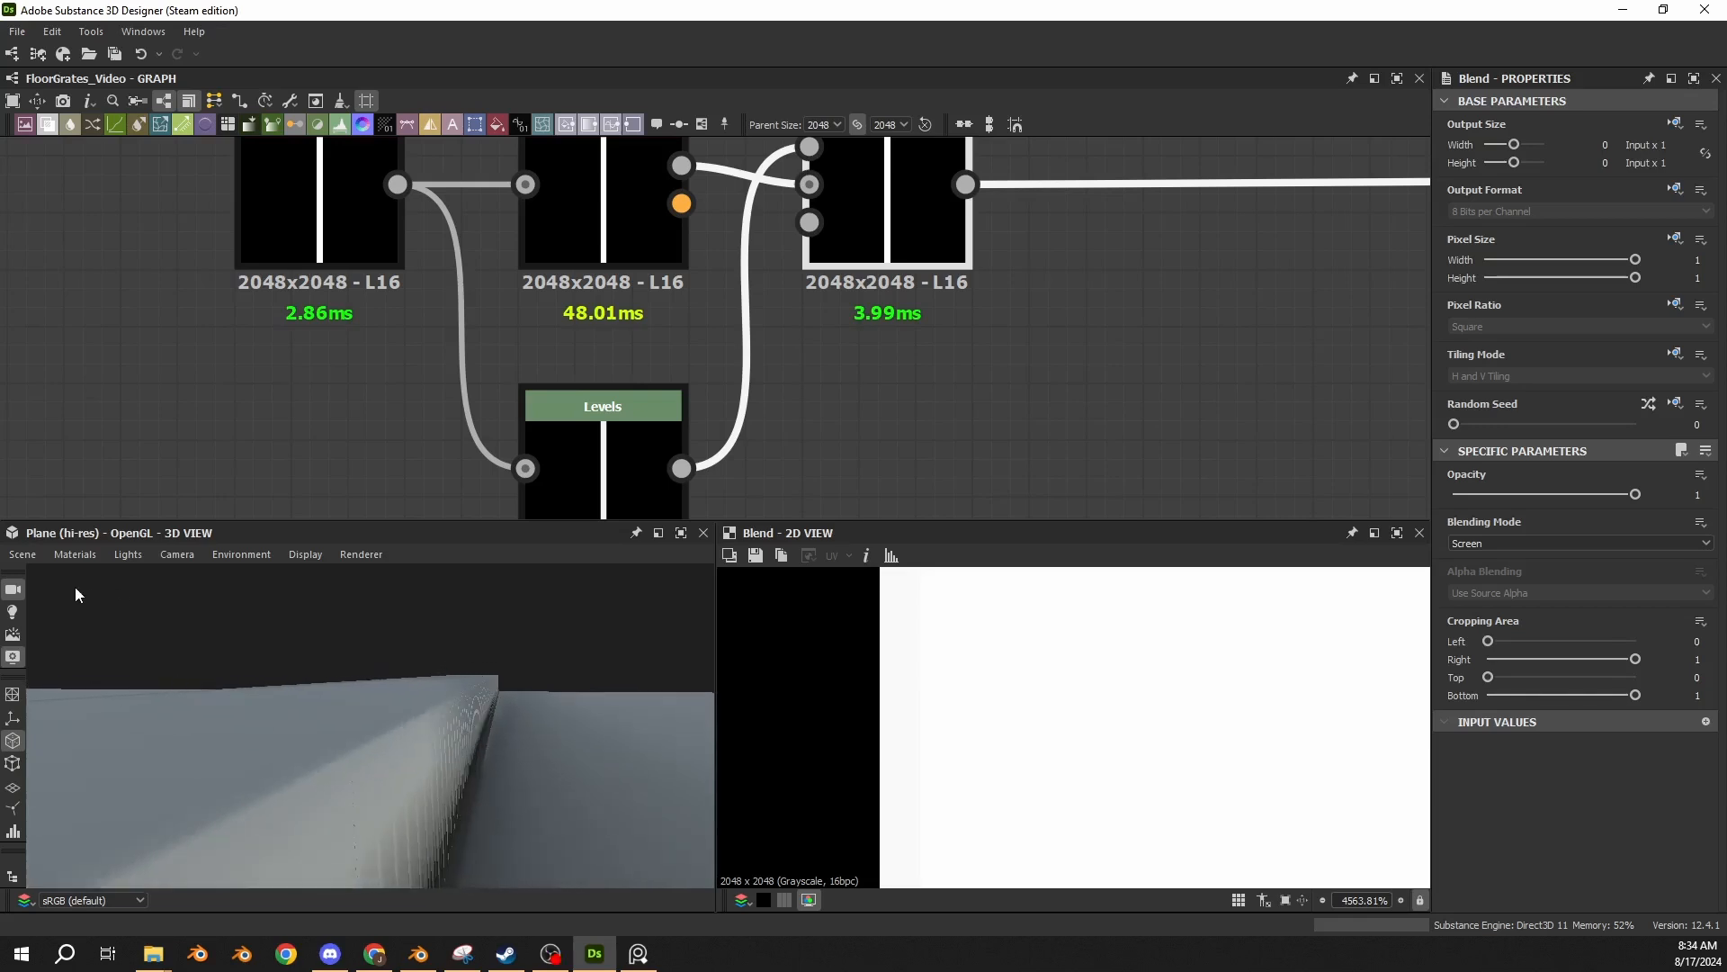
Paste a Transformation 2D node with no tiling and X offset 0.4799 after the Blend node, and feed the Blend output into it.
{"action": "middle_click_drag", "start_coordinate": [866, 419], "coordinate": [556, 432]}
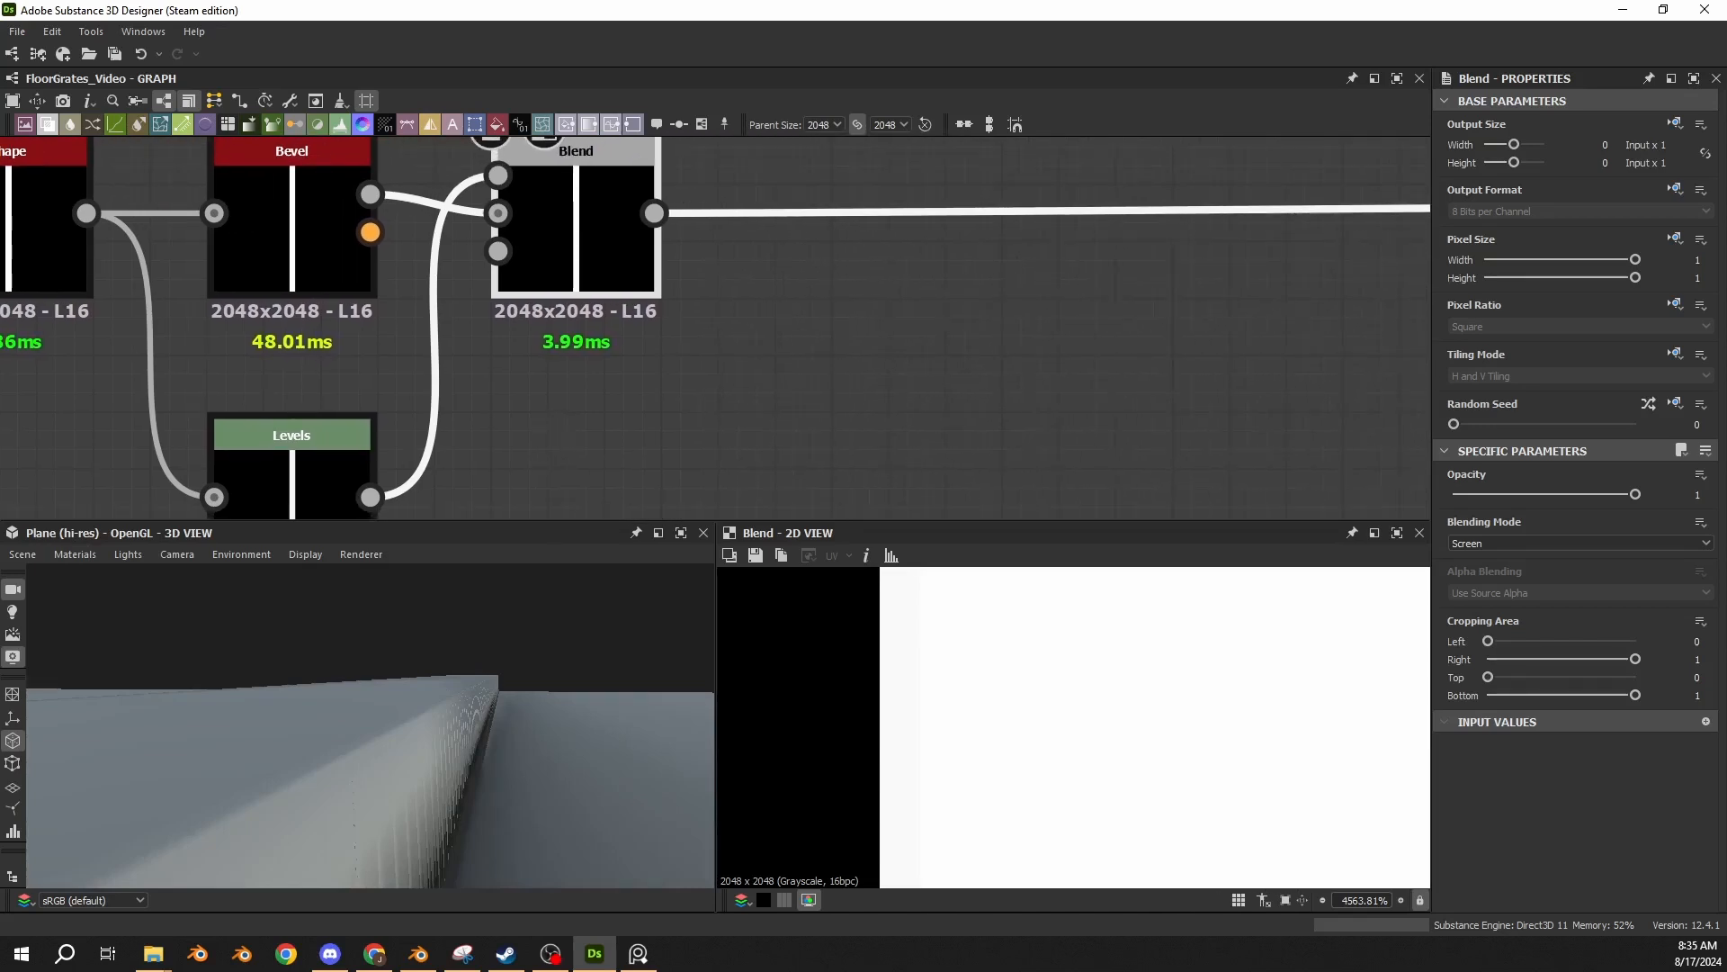
{"action": "scroll", "coordinate": [657, 412], "scroll_direction": "down", "scroll_amount": 1}
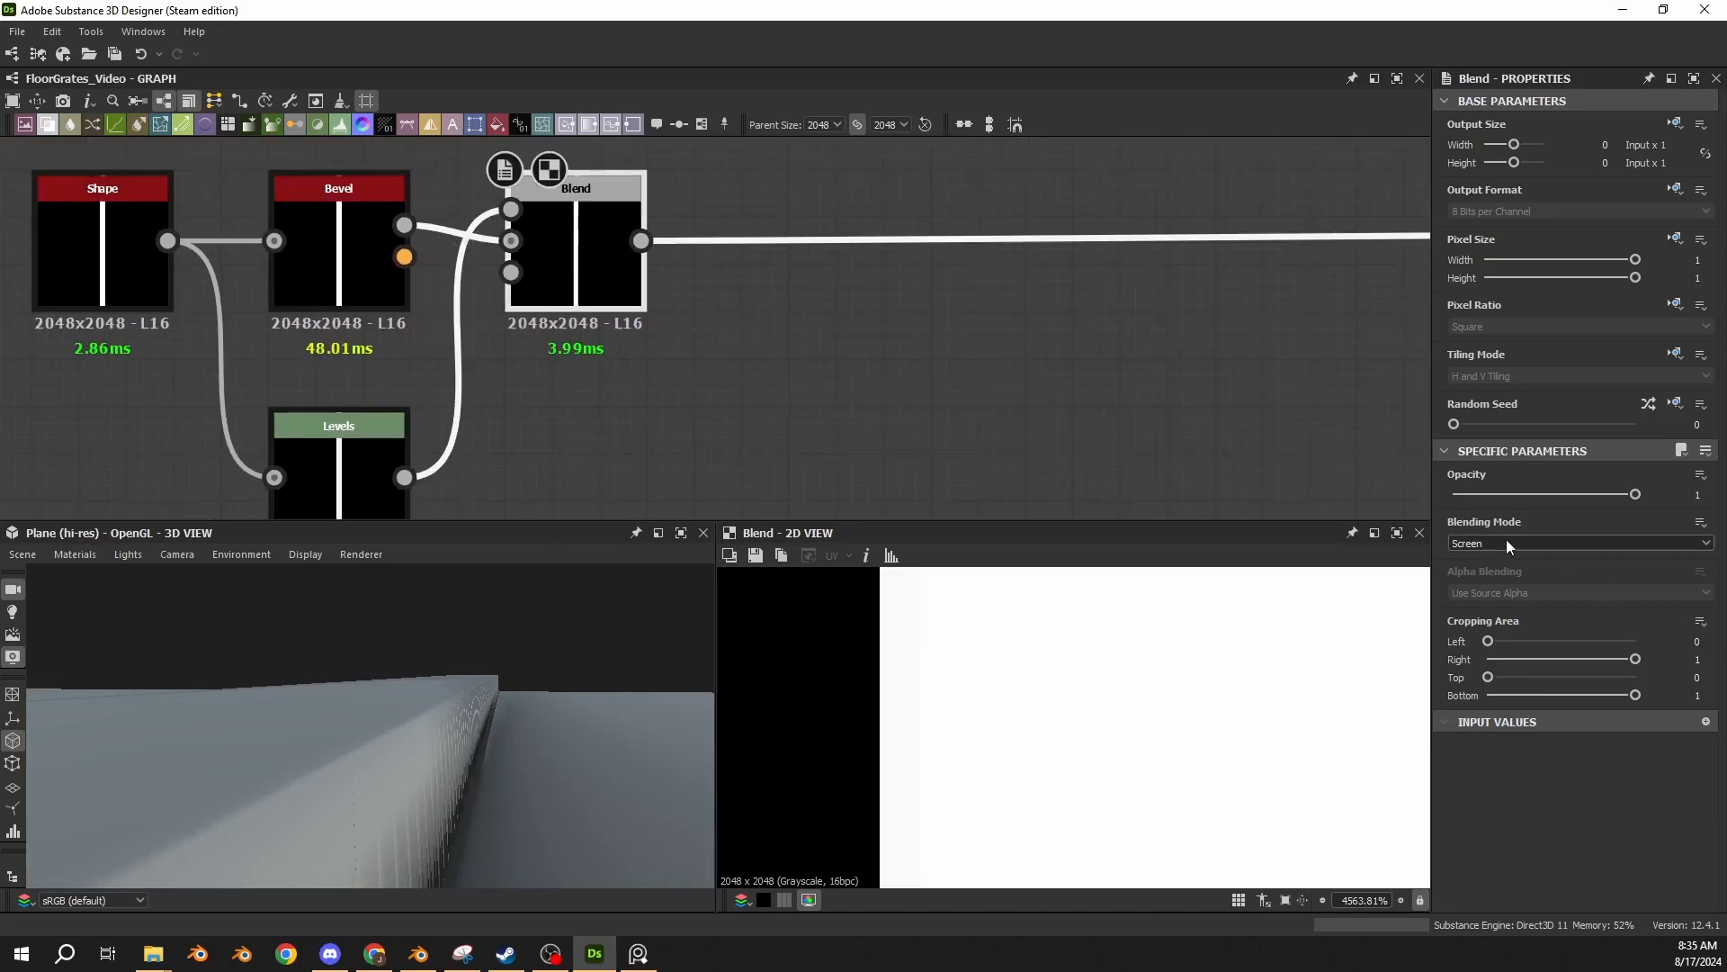
{"action": "middle_click_drag", "start_coordinate": [624, 341], "coordinate": [206, 322]}
{"action": "key", "text": "ctrl+v"}
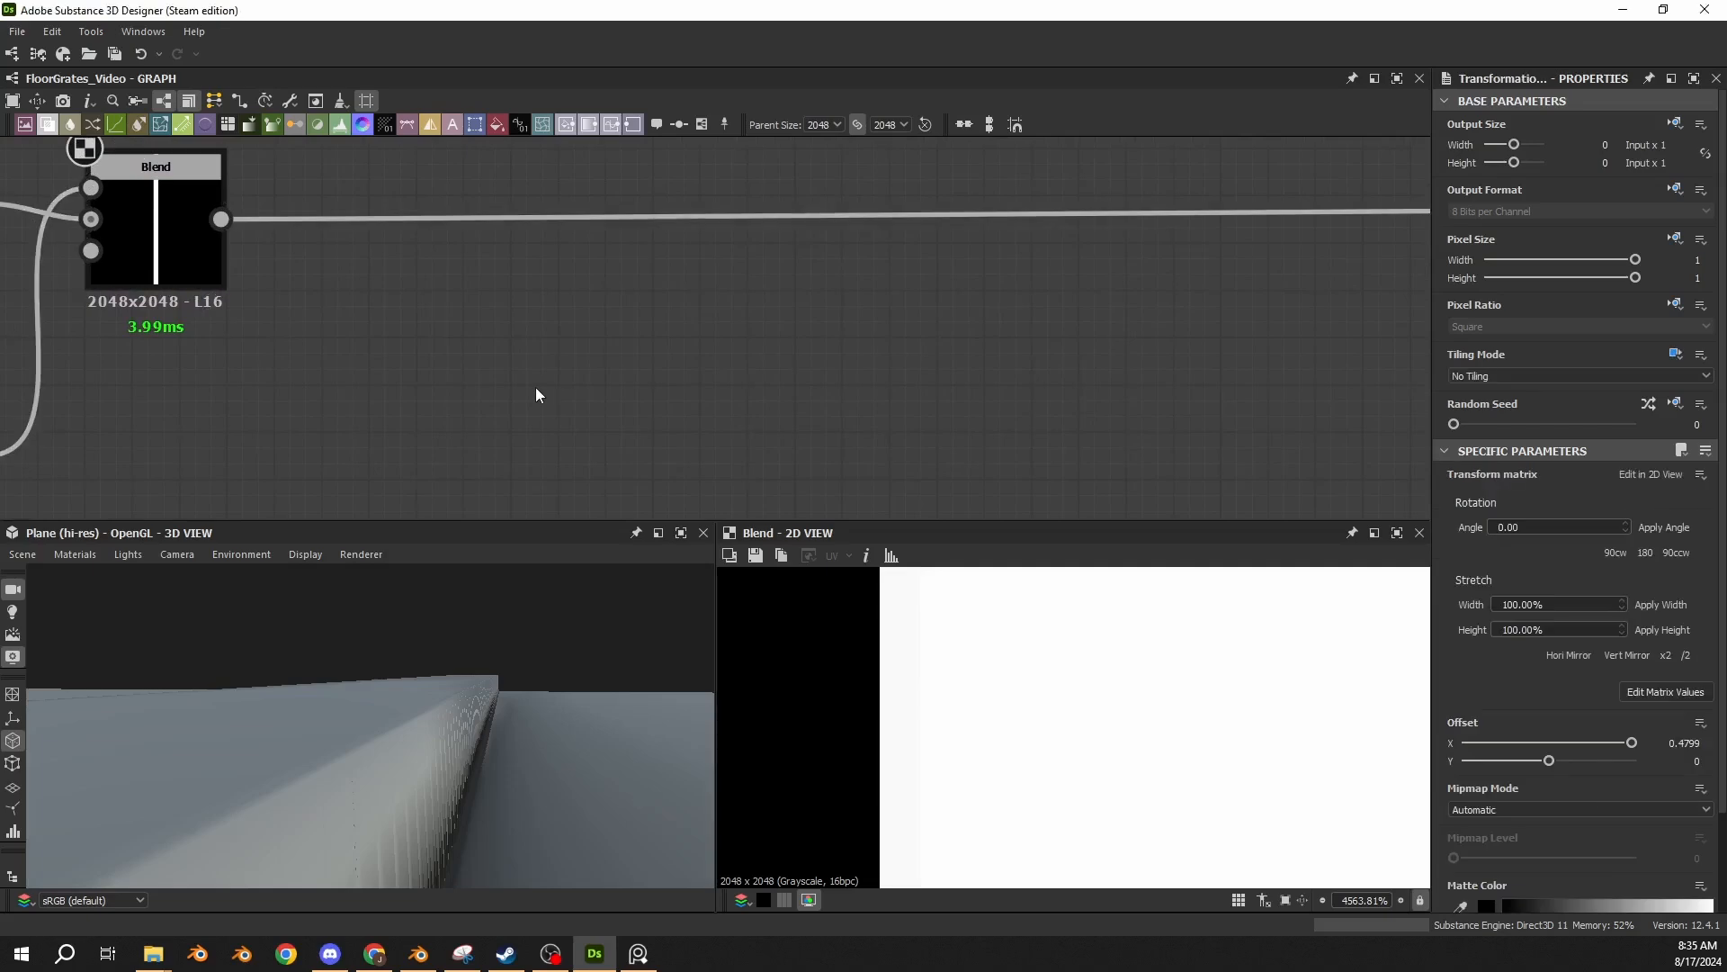
{"action": "left_click_drag", "start_coordinate": [727, 344], "coordinate": [455, 377]}
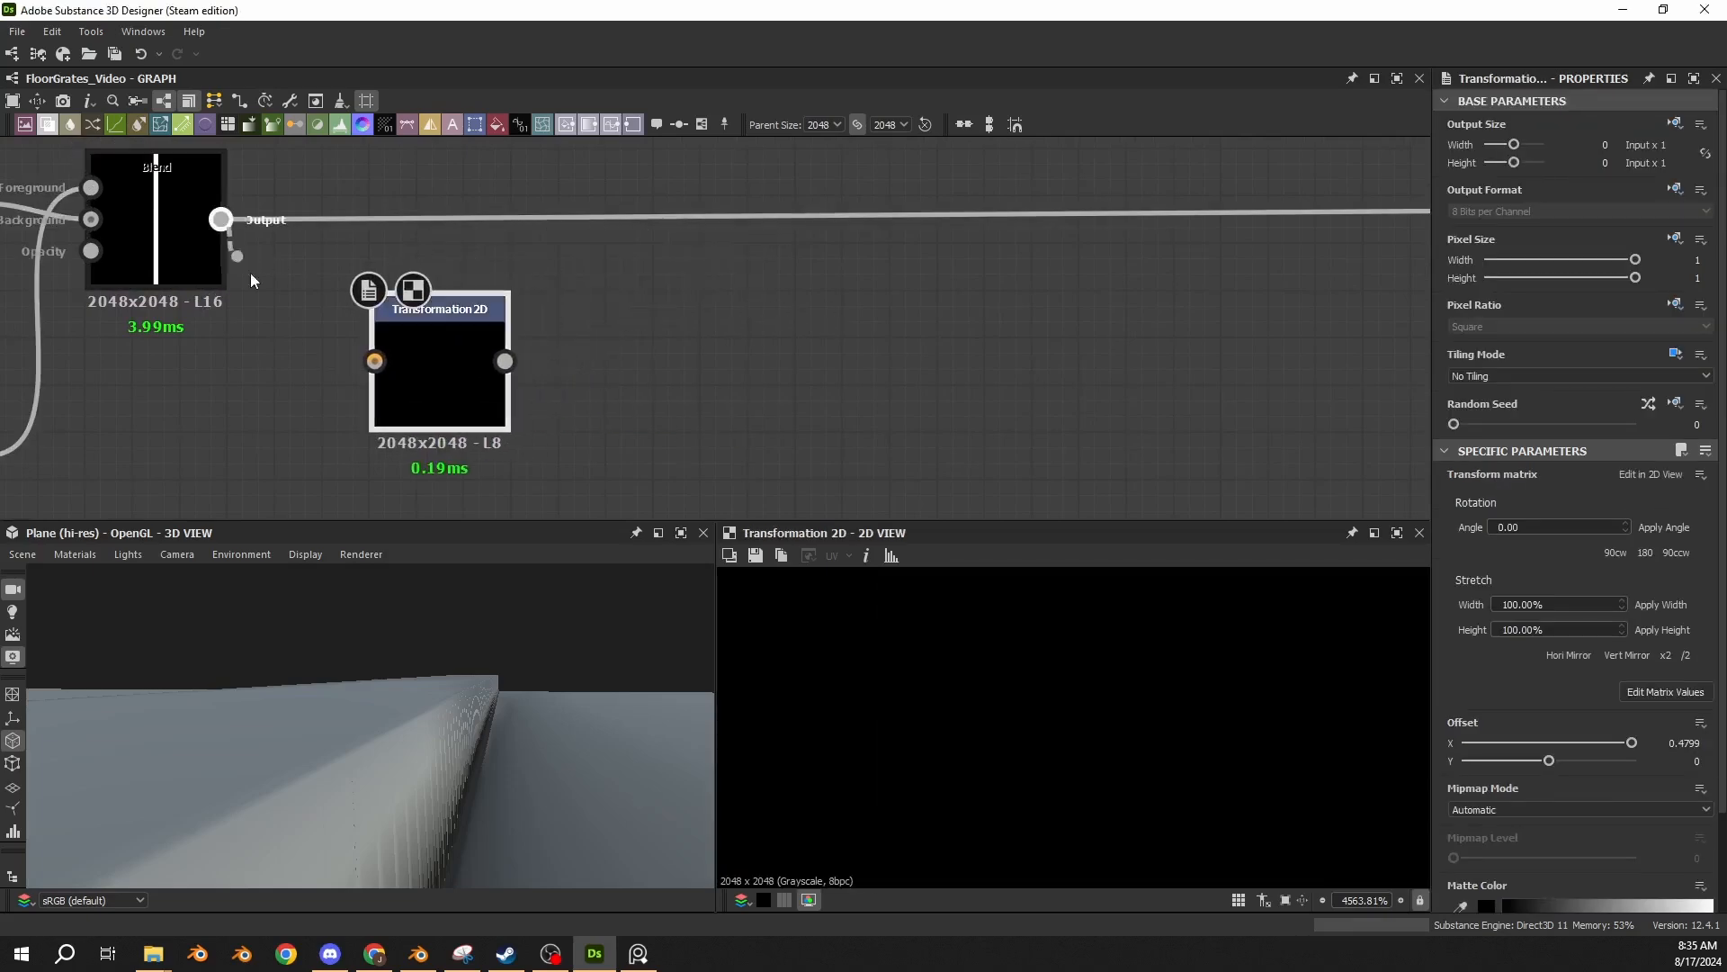
{"action": "left_click_drag", "start_coordinate": [221, 218], "coordinate": [374, 361]}
Examine the offset strip in the Transformation 2D output, down to the pixels at its upper corner, along with its matrix and X offset values.
{"action": "scroll", "coordinate": [949, 758], "scroll_direction": "down", "scroll_amount": 15}
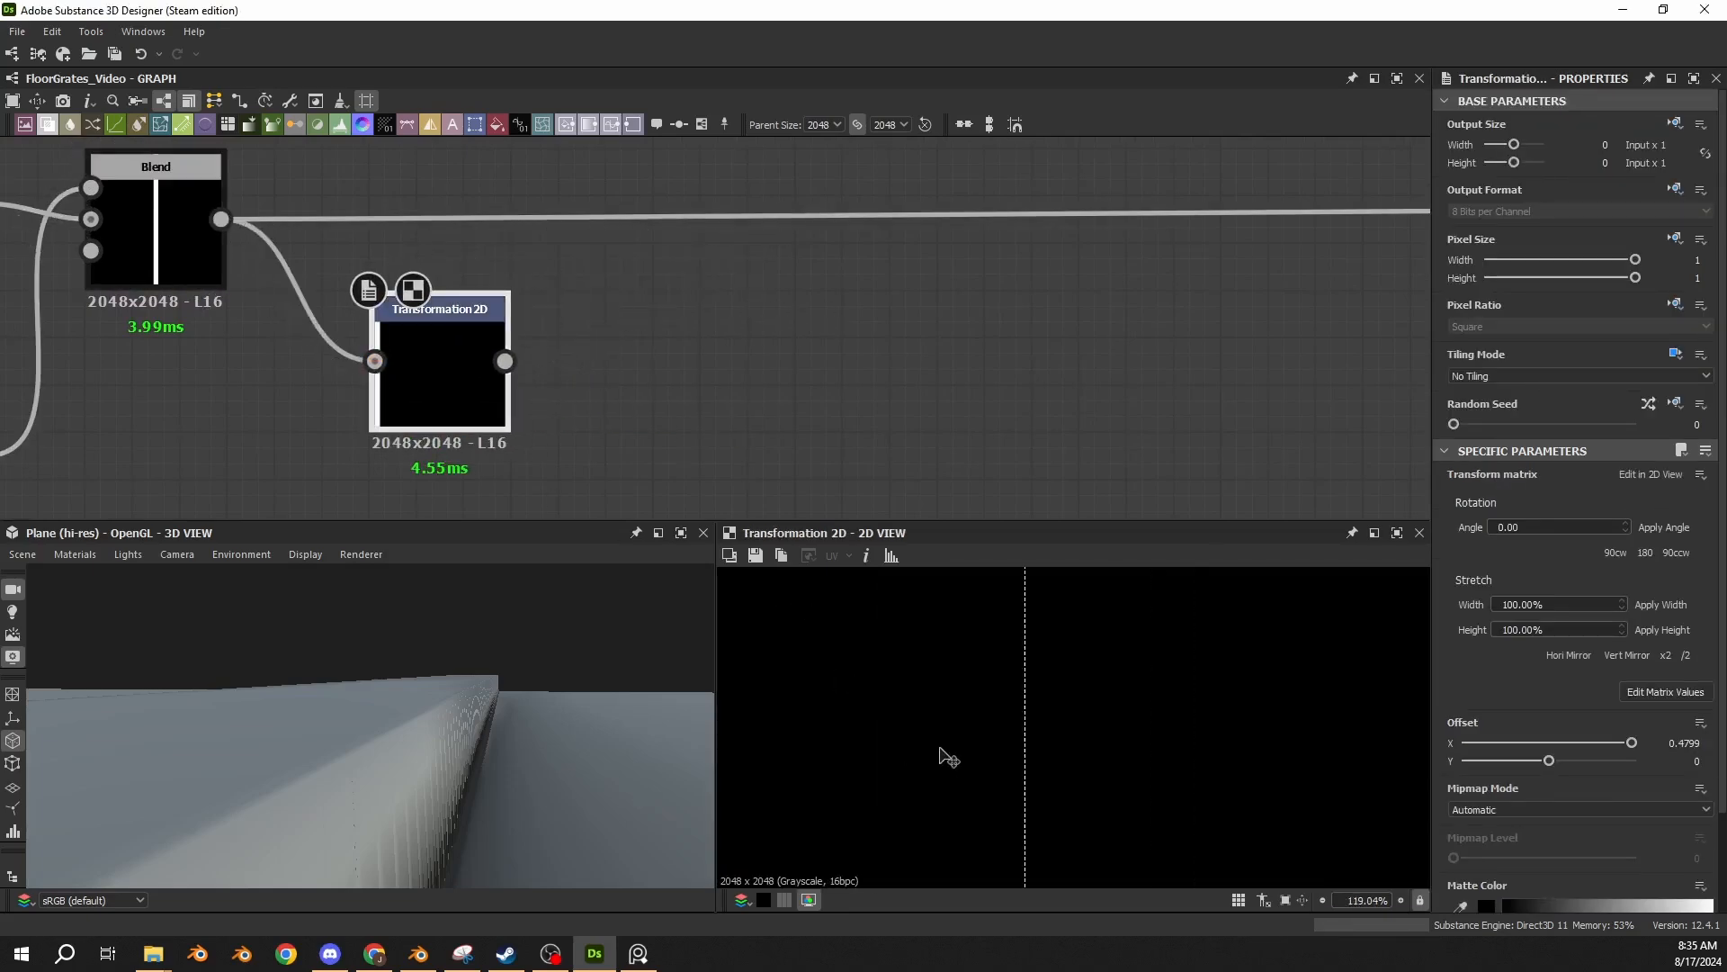
{"action": "scroll", "coordinate": [1017, 774], "scroll_direction": "down", "scroll_amount": 6}
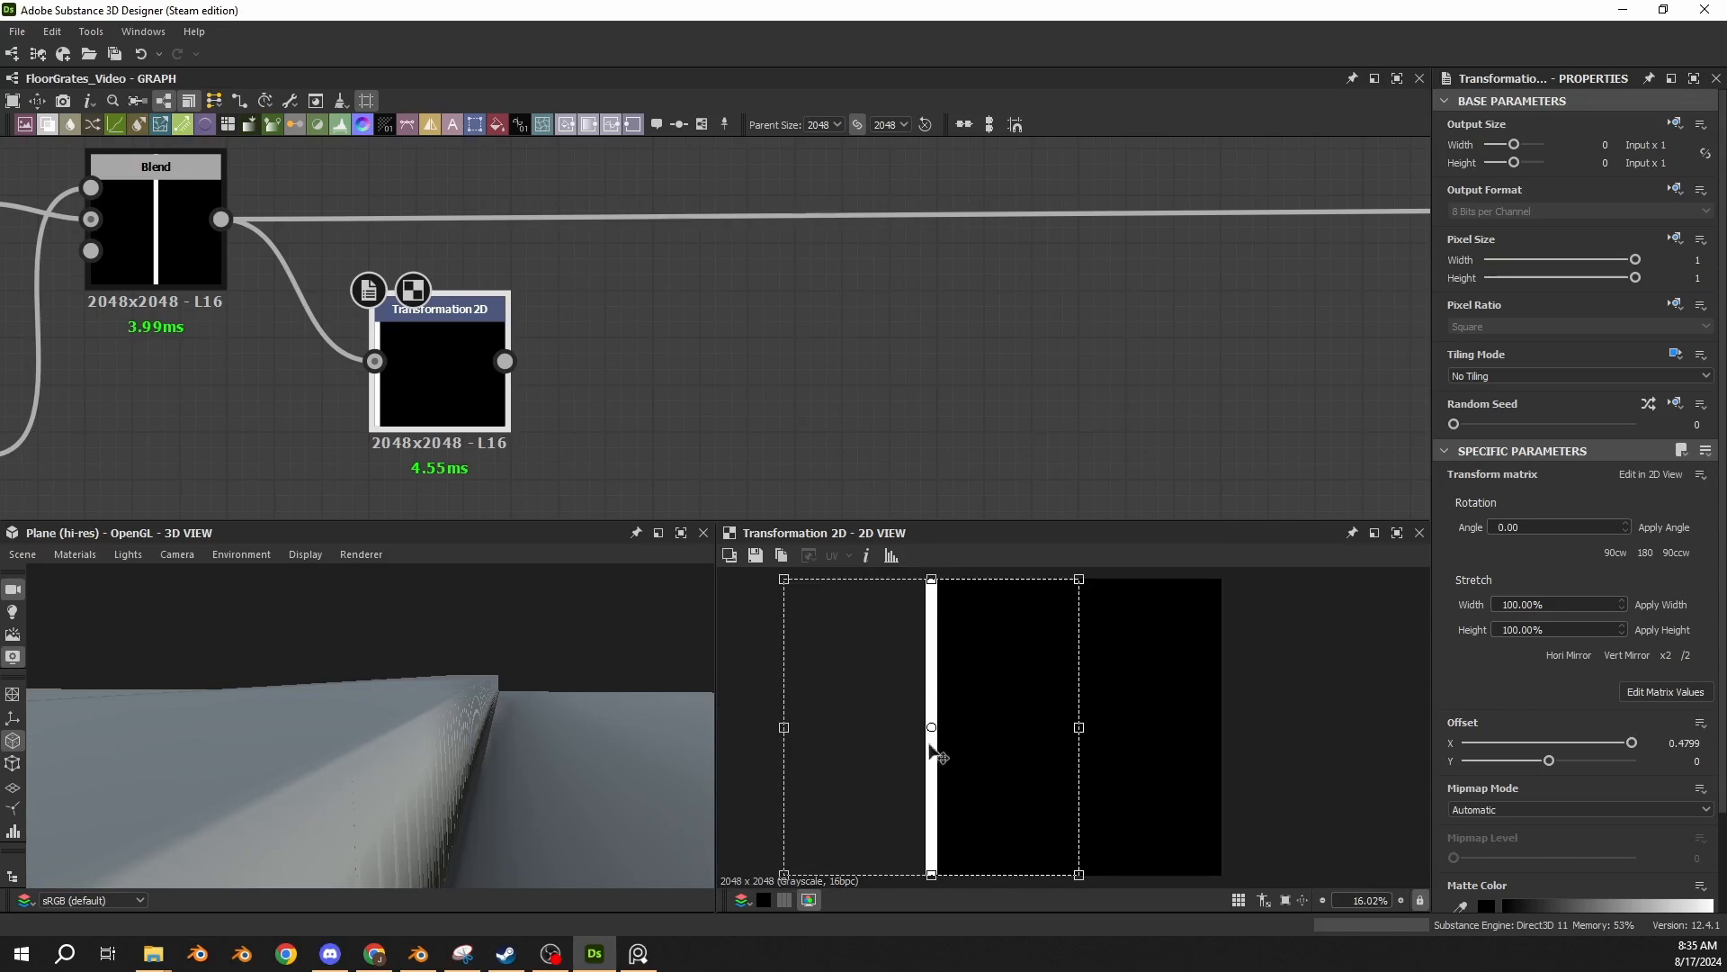
{"action": "left_click", "coordinate": [1643, 693]}
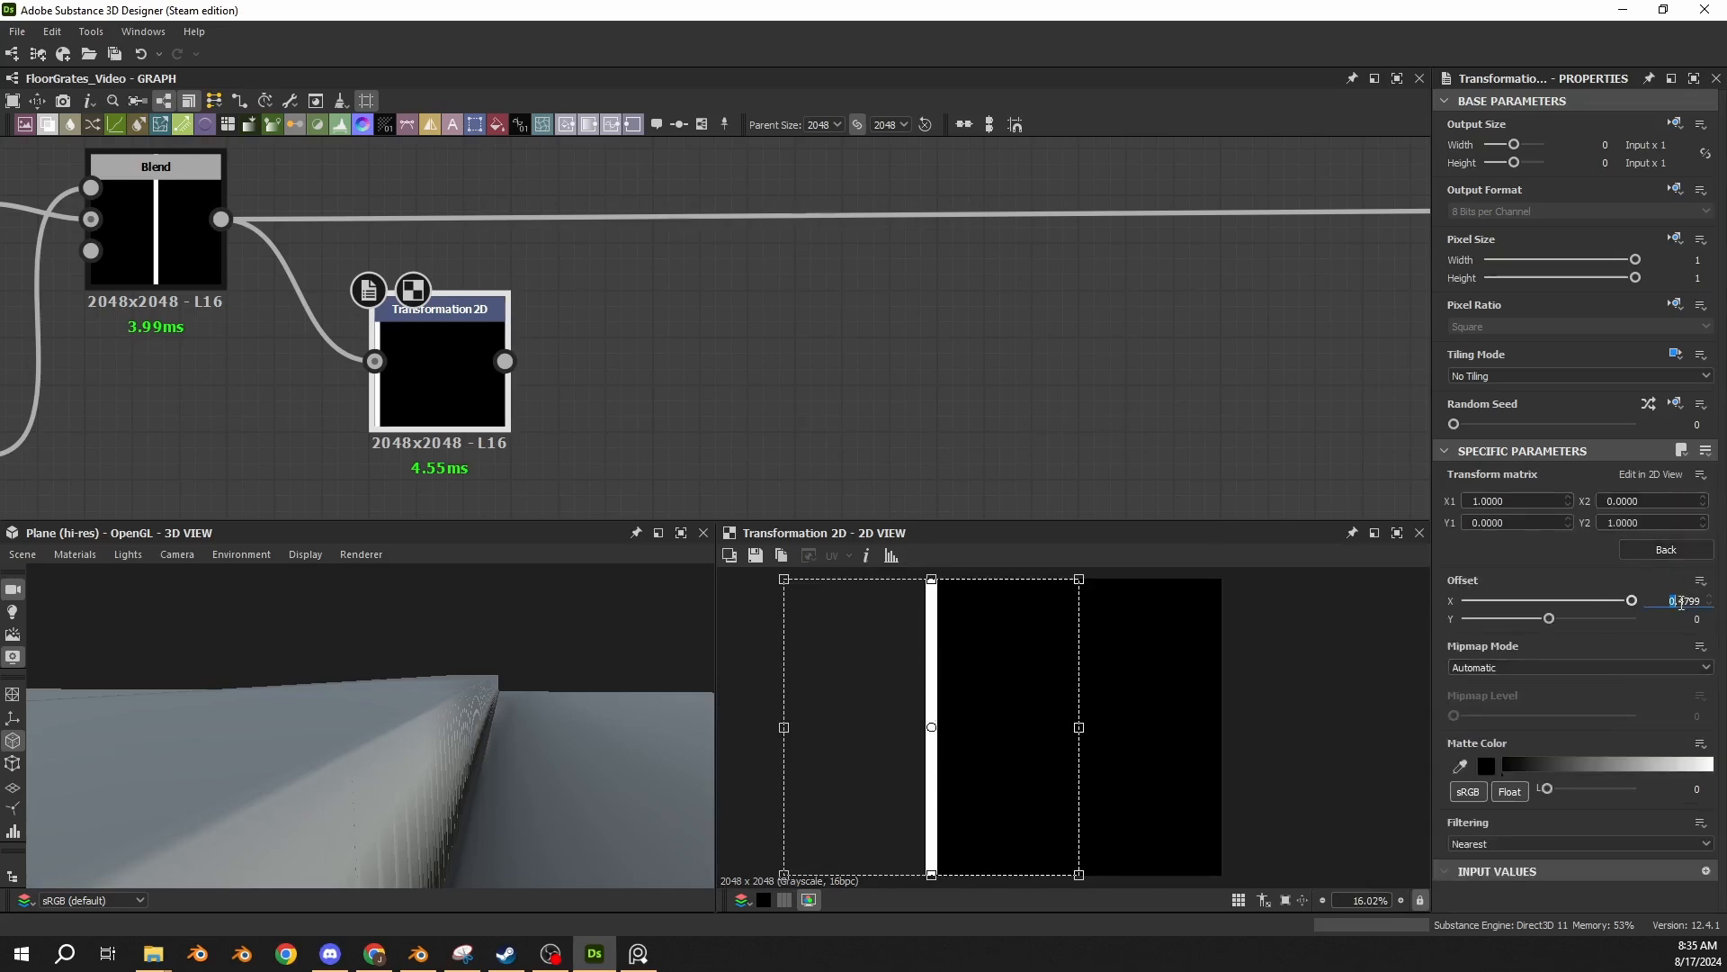
{"action": "left_click", "coordinate": [1684, 601]}
{"action": "scroll", "coordinate": [917, 621], "scroll_direction": "up", "scroll_amount": 6}
{"action": "scroll", "coordinate": [924, 607], "scroll_direction": "up", "scroll_amount": 14}
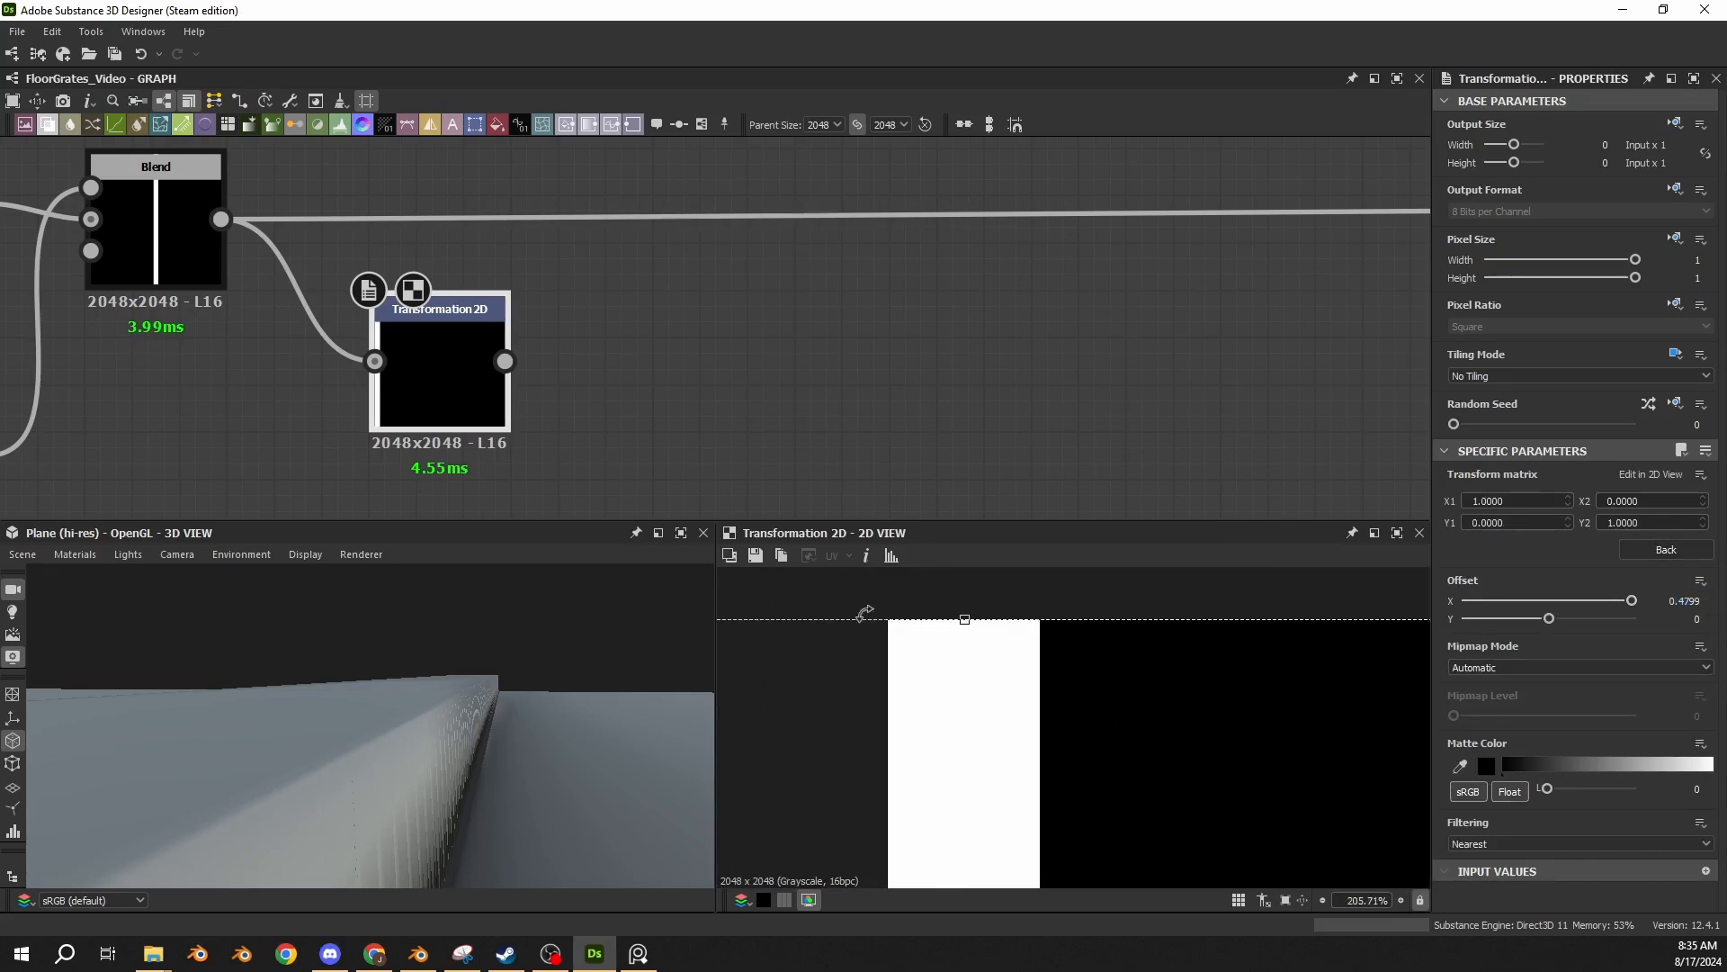
{"action": "scroll", "coordinate": [954, 634], "scroll_direction": "up", "scroll_amount": 4}
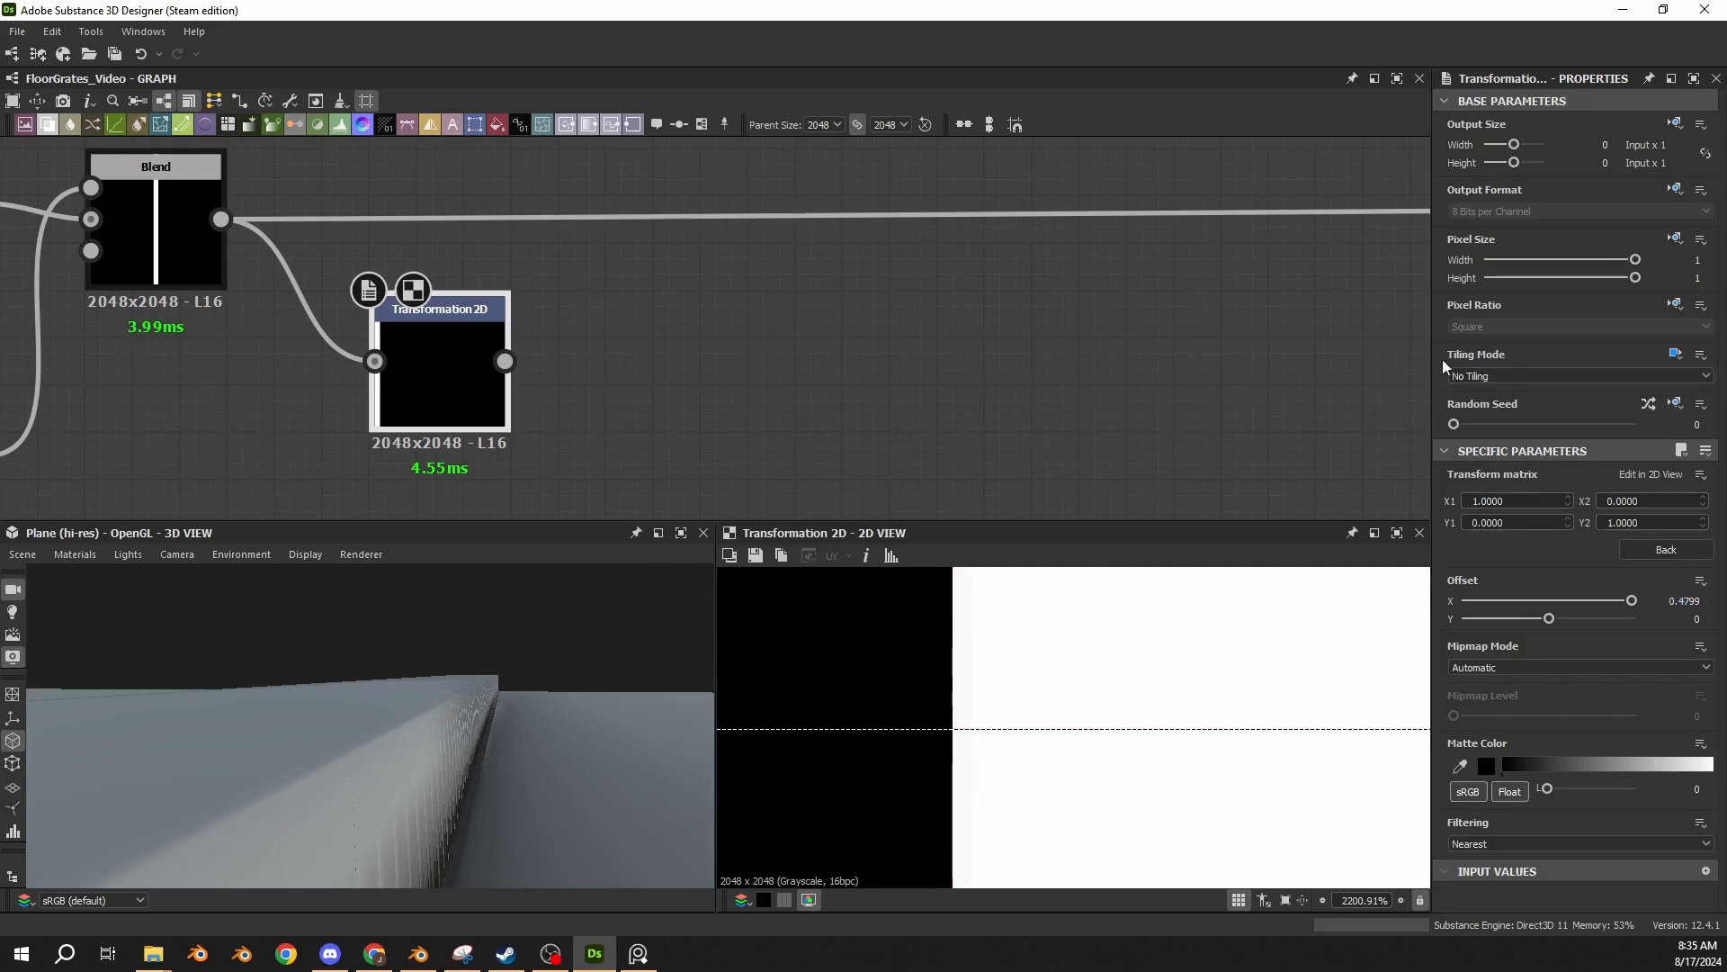
{"action": "scroll", "coordinate": [952, 734], "scroll_direction": "up", "scroll_amount": 5}
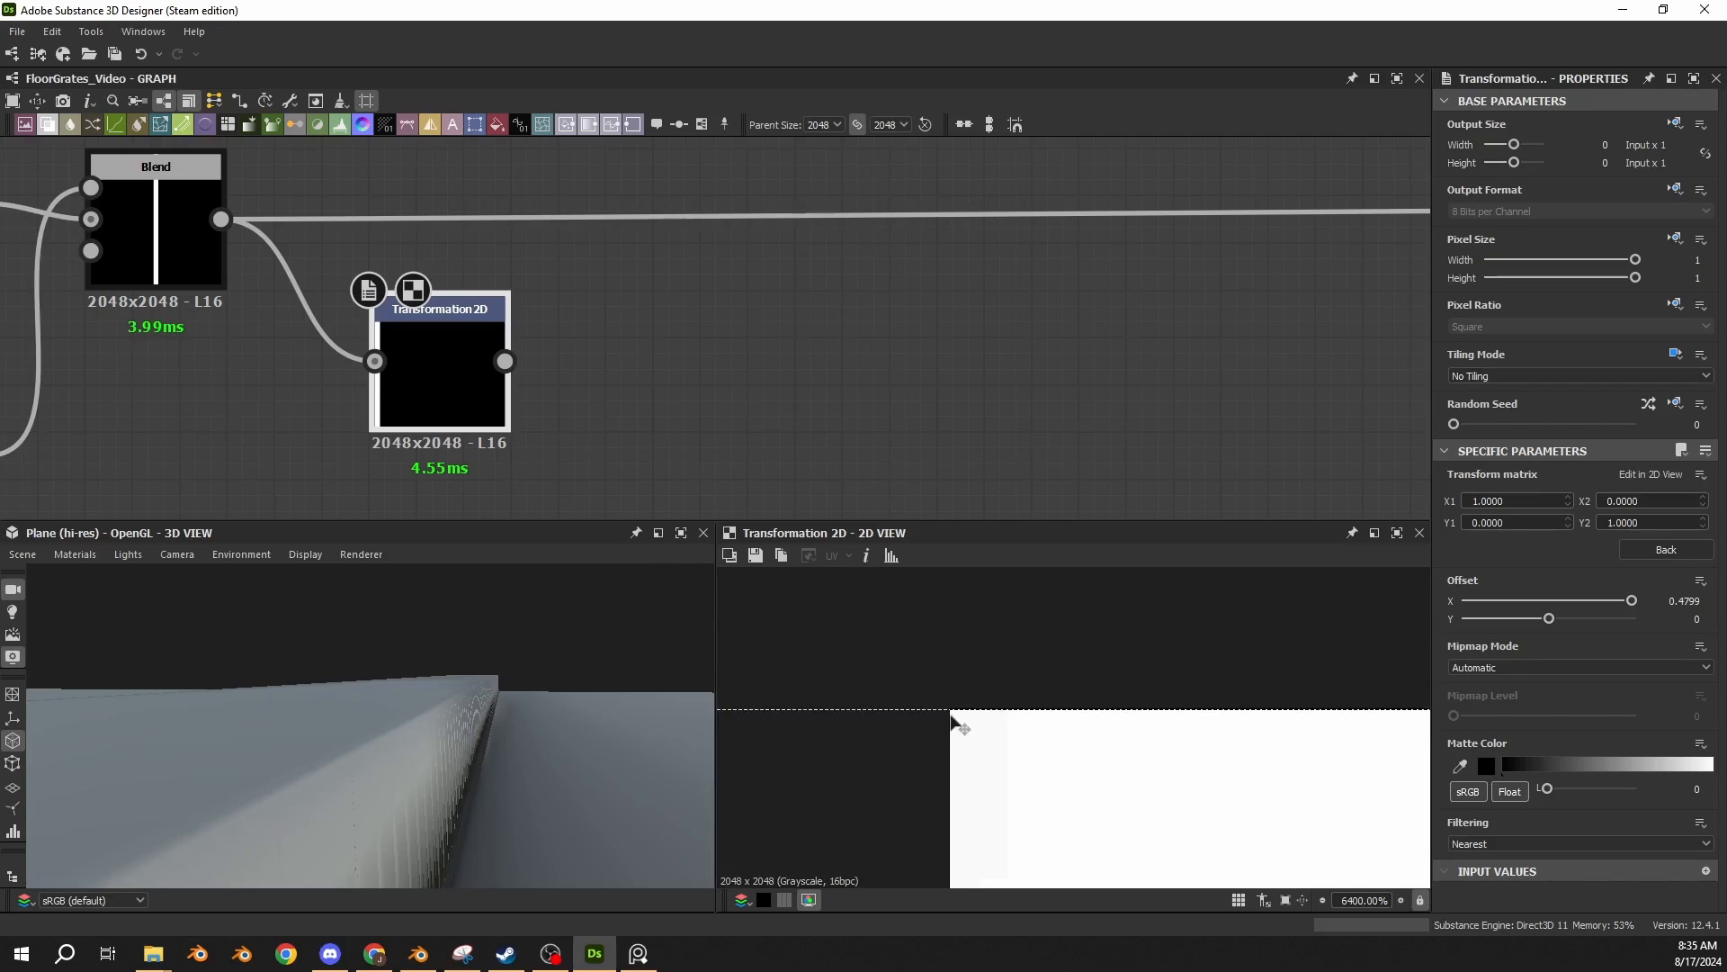
{"action": "key", "text": "space"}
{"action": "key", "text": "space"}
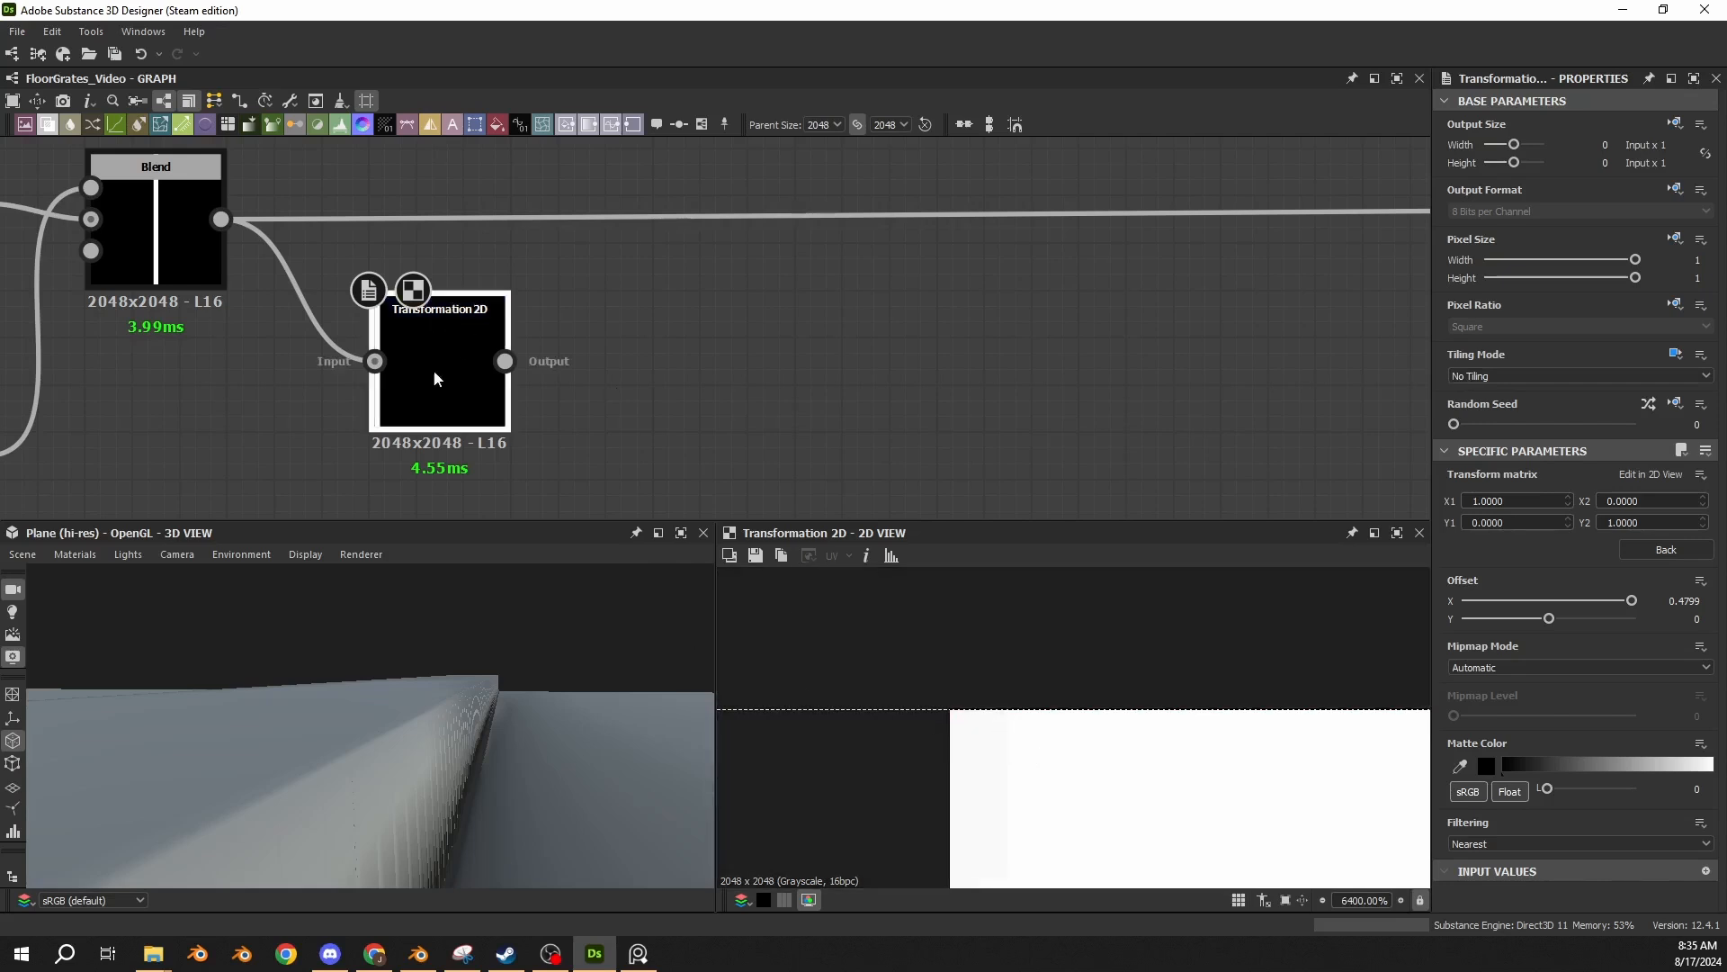
Insert the Transformation 2D node directly into the connection that leaves the Blend node.
{"action": "left_click_drag", "start_coordinate": [222, 220], "coordinate": [408, 237], "text": "shift"}
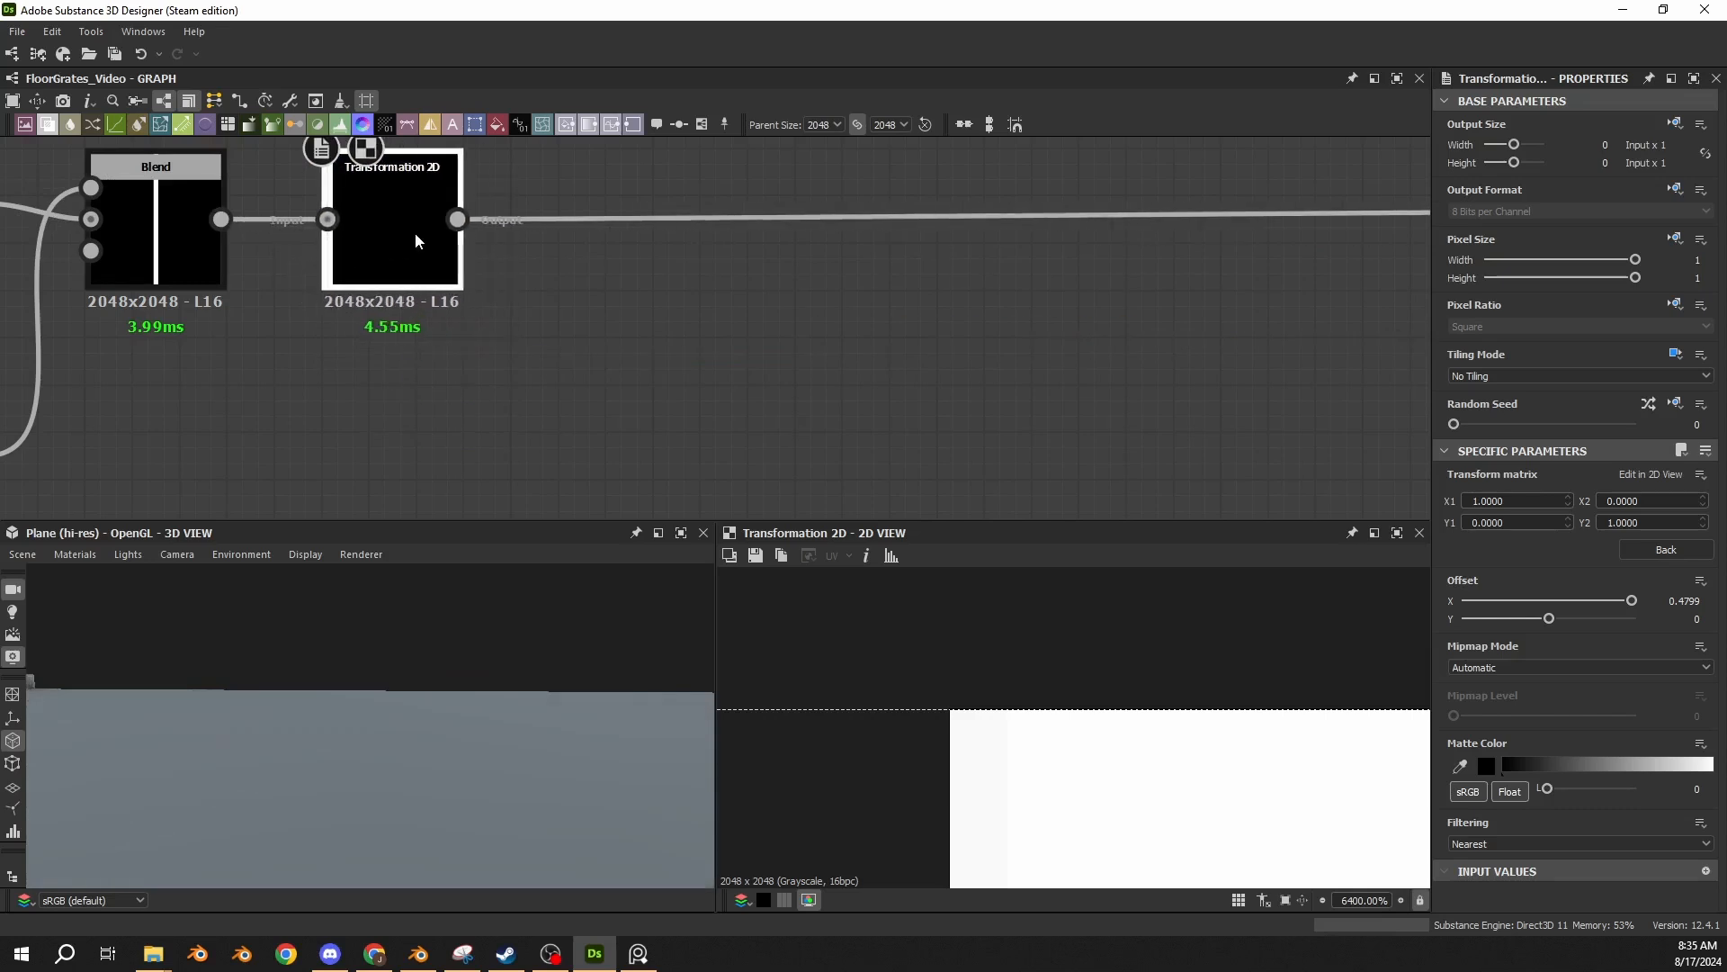
{"action": "left_click_drag", "start_coordinate": [223, 693], "coordinate": [386, 805]}
Set the Default material's Height Scale to 1 and view the strip's edge on the 3D plane.
{"action": "left_click", "coordinate": [79, 555]}
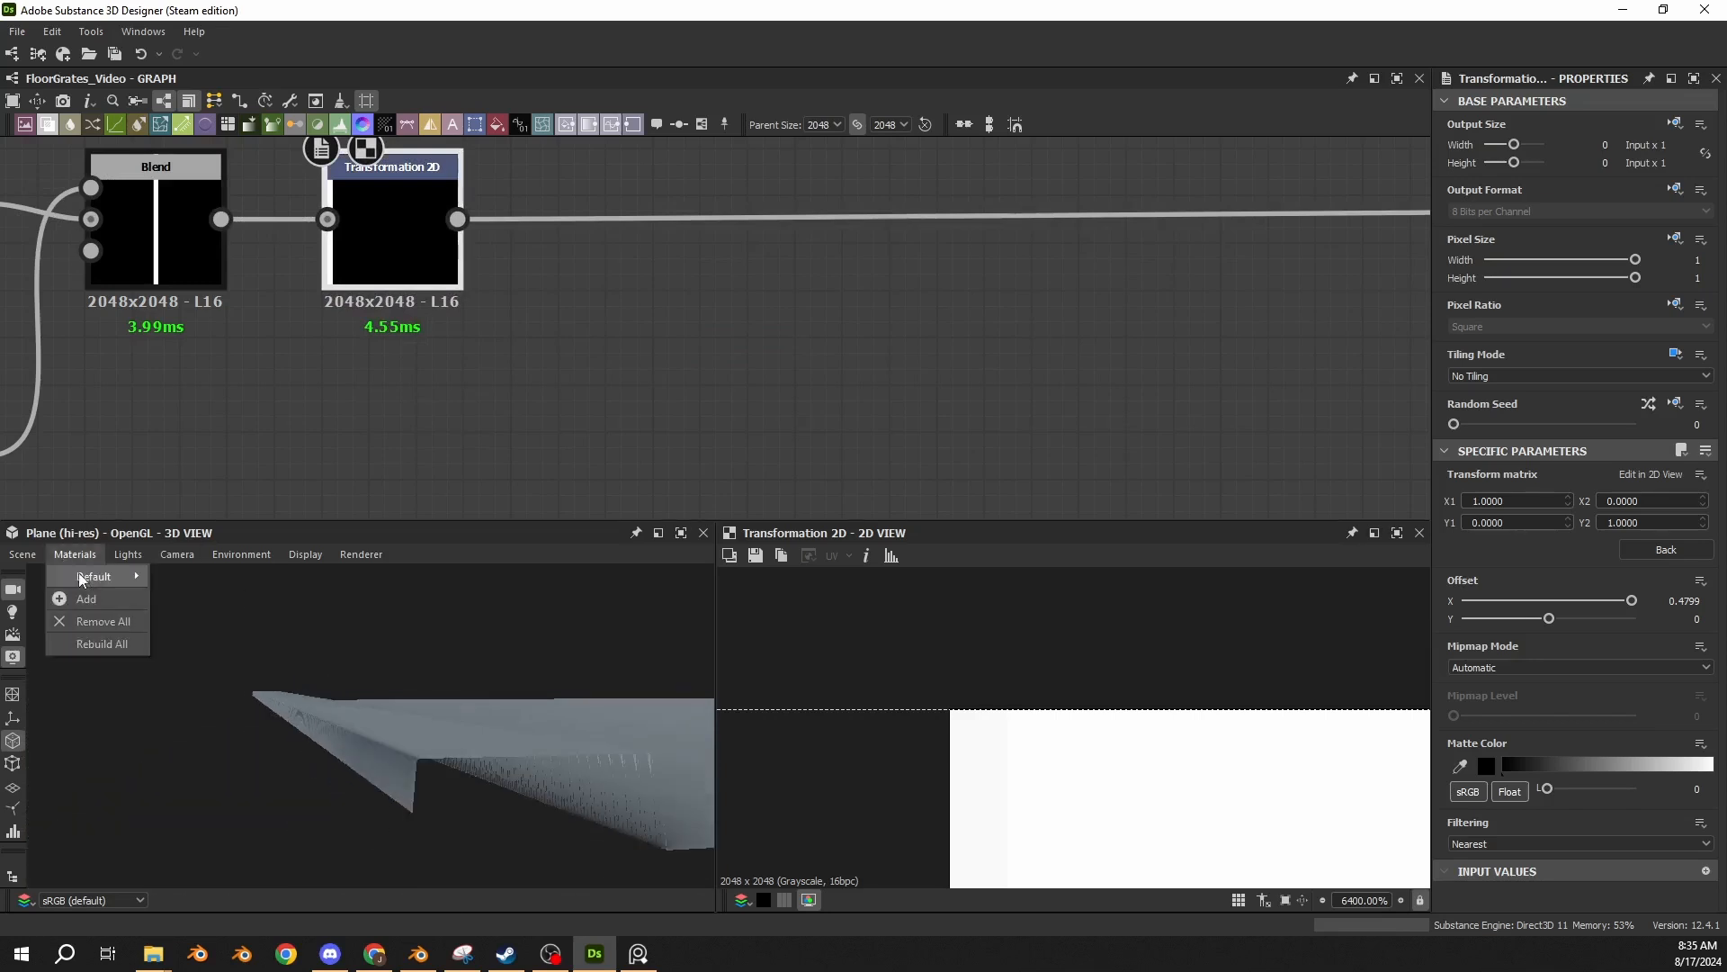
{"action": "mouse_move", "coordinate": [86, 582]}
{"action": "left_click", "coordinate": [201, 583]}
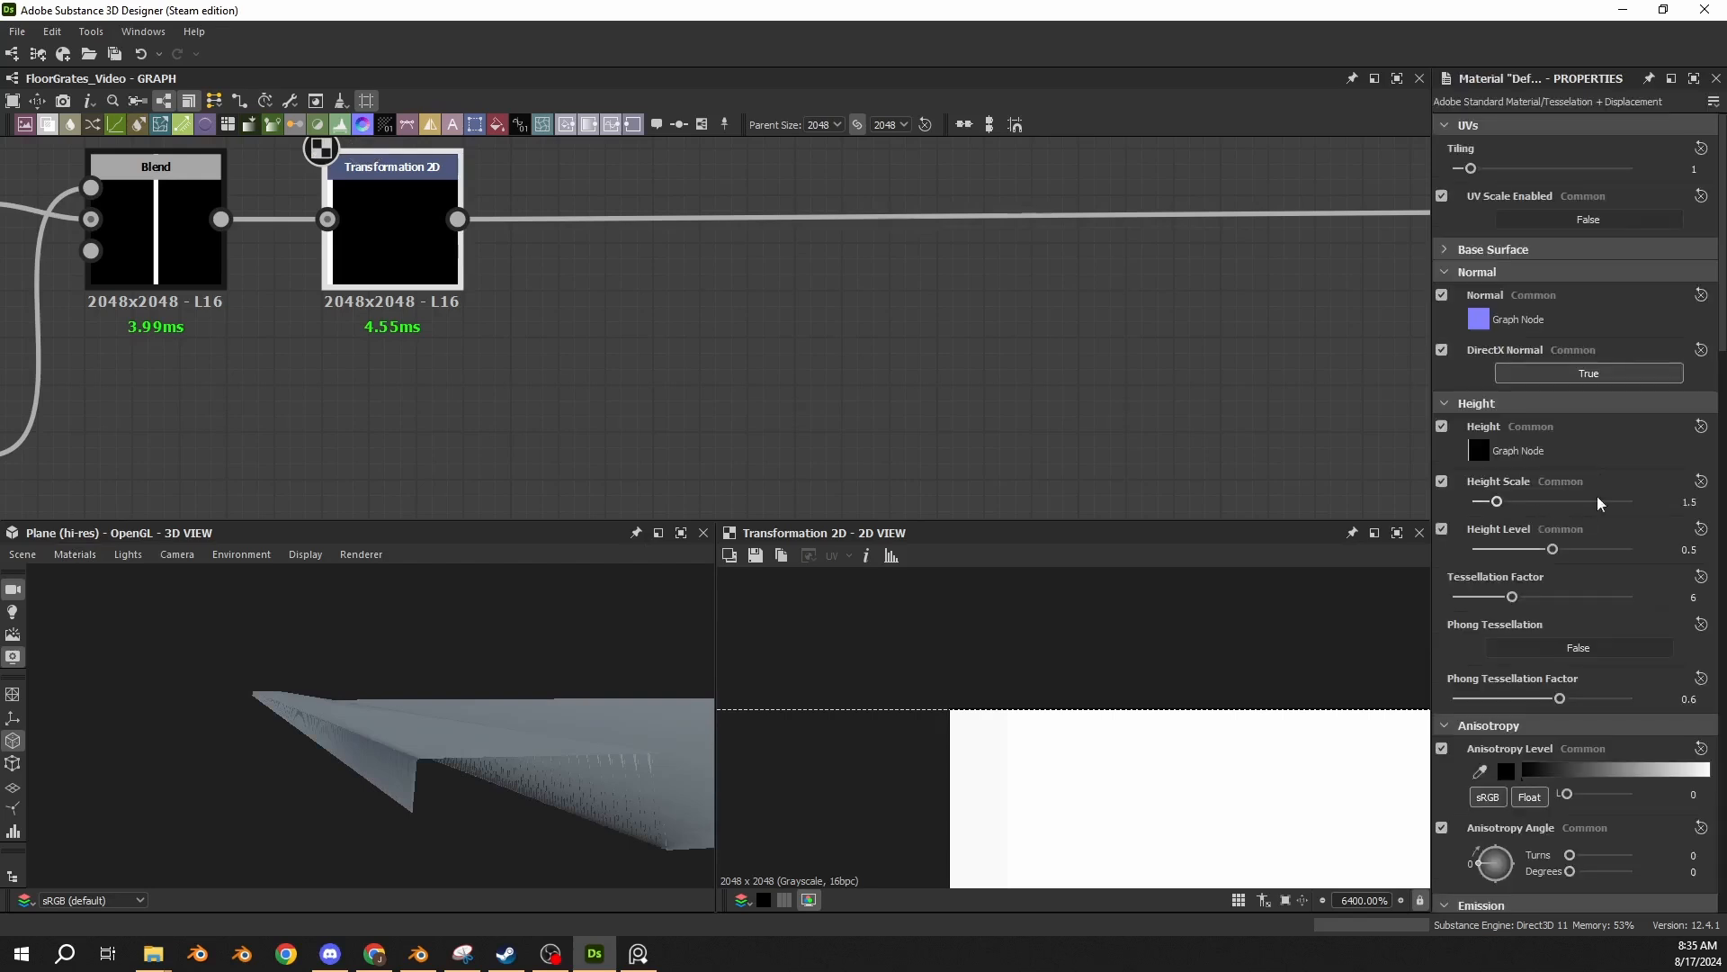
{"action": "type", "text": "1"}
{"action": "key", "text": "Return"}
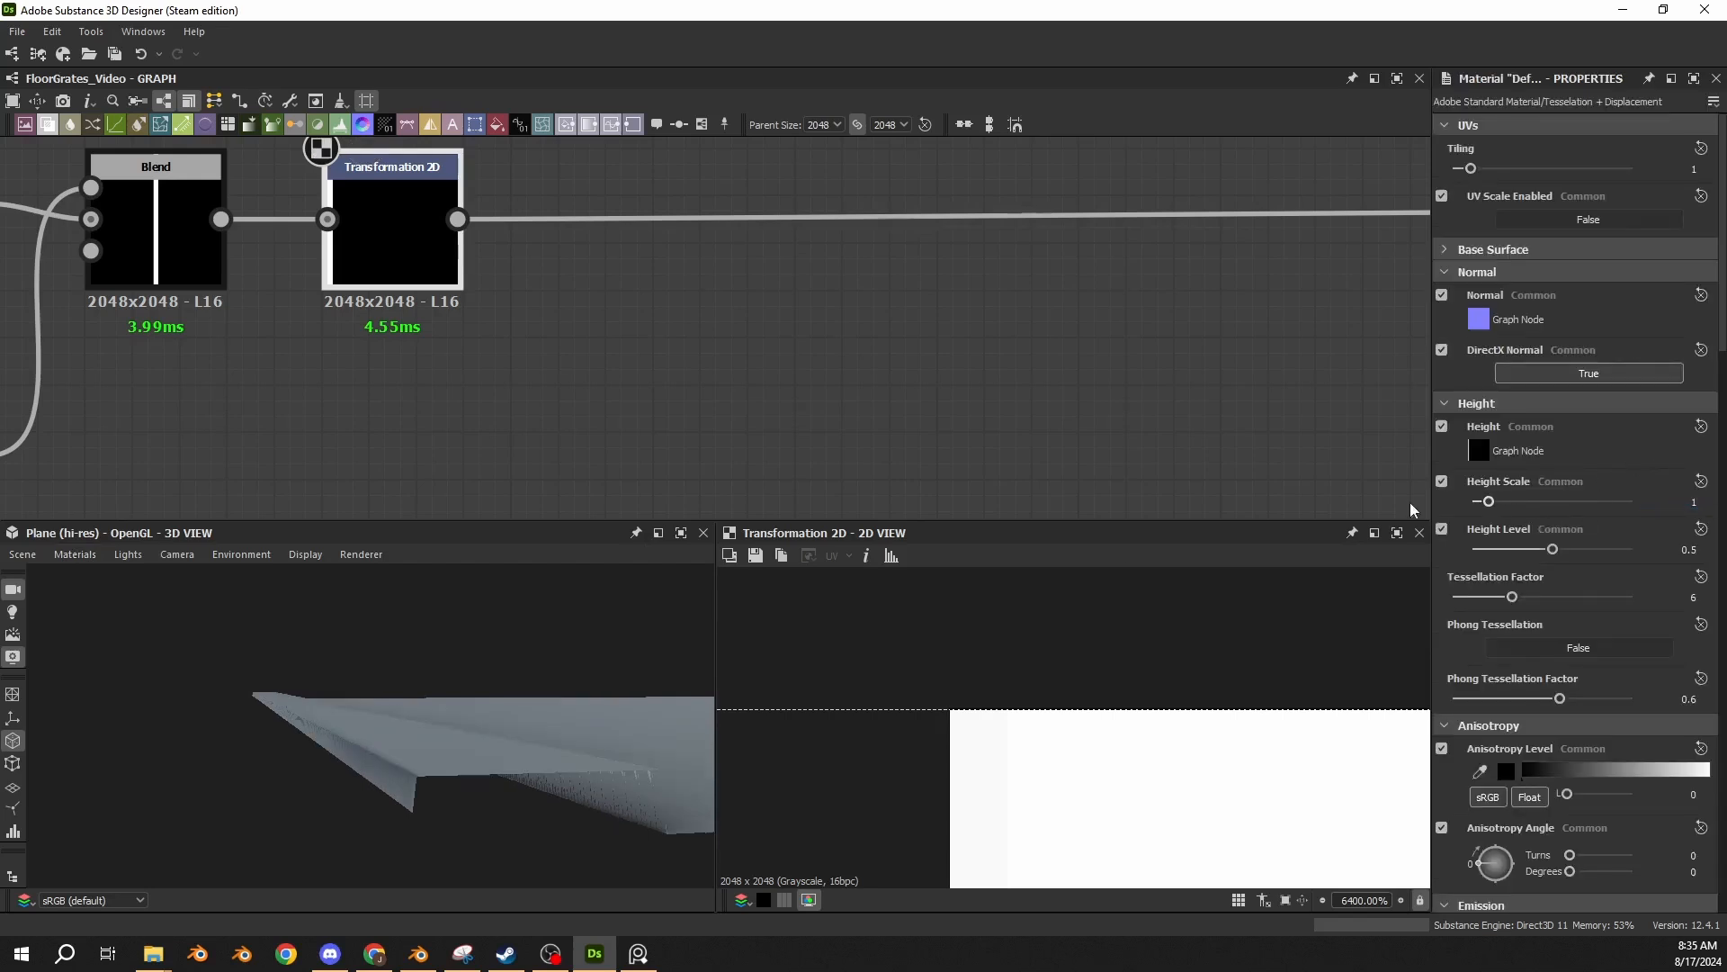
{"action": "left_click_drag", "start_coordinate": [428, 684], "coordinate": [380, 678]}
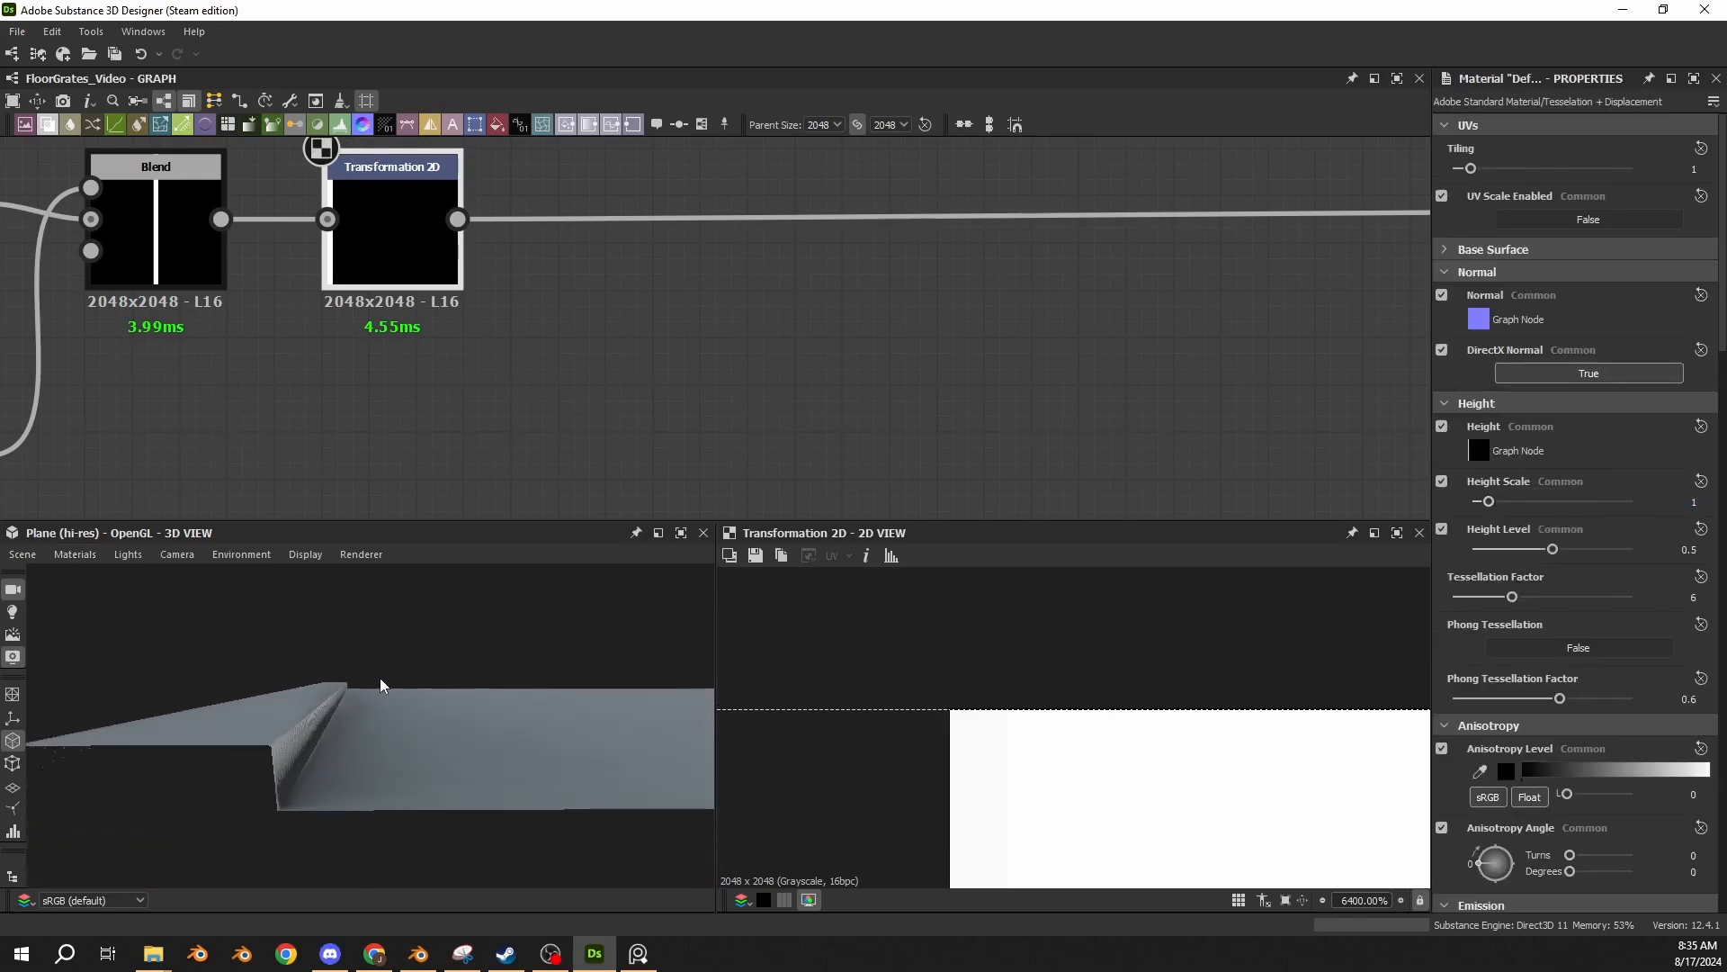
Add a Mirror Grayscale node in line after the Transformation 2D node, mirroring the strip on axis X, and view the whole plane.
{"action": "scroll", "coordinate": [488, 358], "scroll_direction": "down", "scroll_amount": 3}
{"action": "middle_click_drag", "start_coordinate": [489, 358], "coordinate": [501, 366]}
{"action": "left_click_drag", "start_coordinate": [476, 723], "coordinate": [543, 716]}
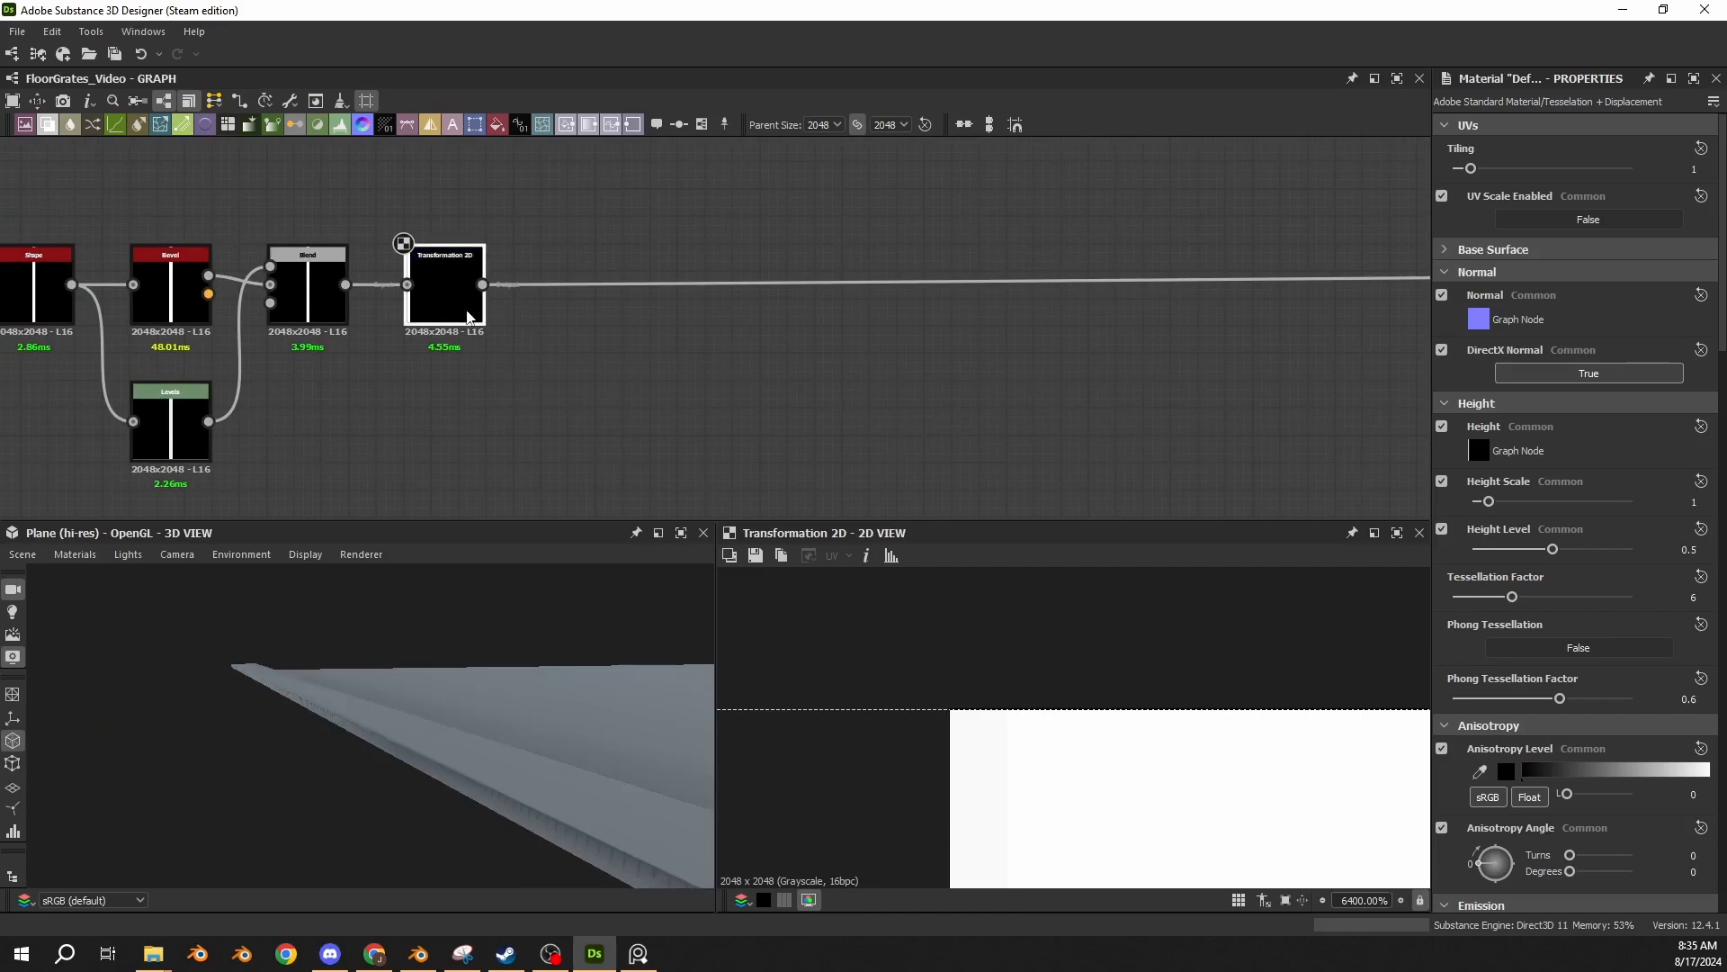
{"action": "key", "text": "Return"}
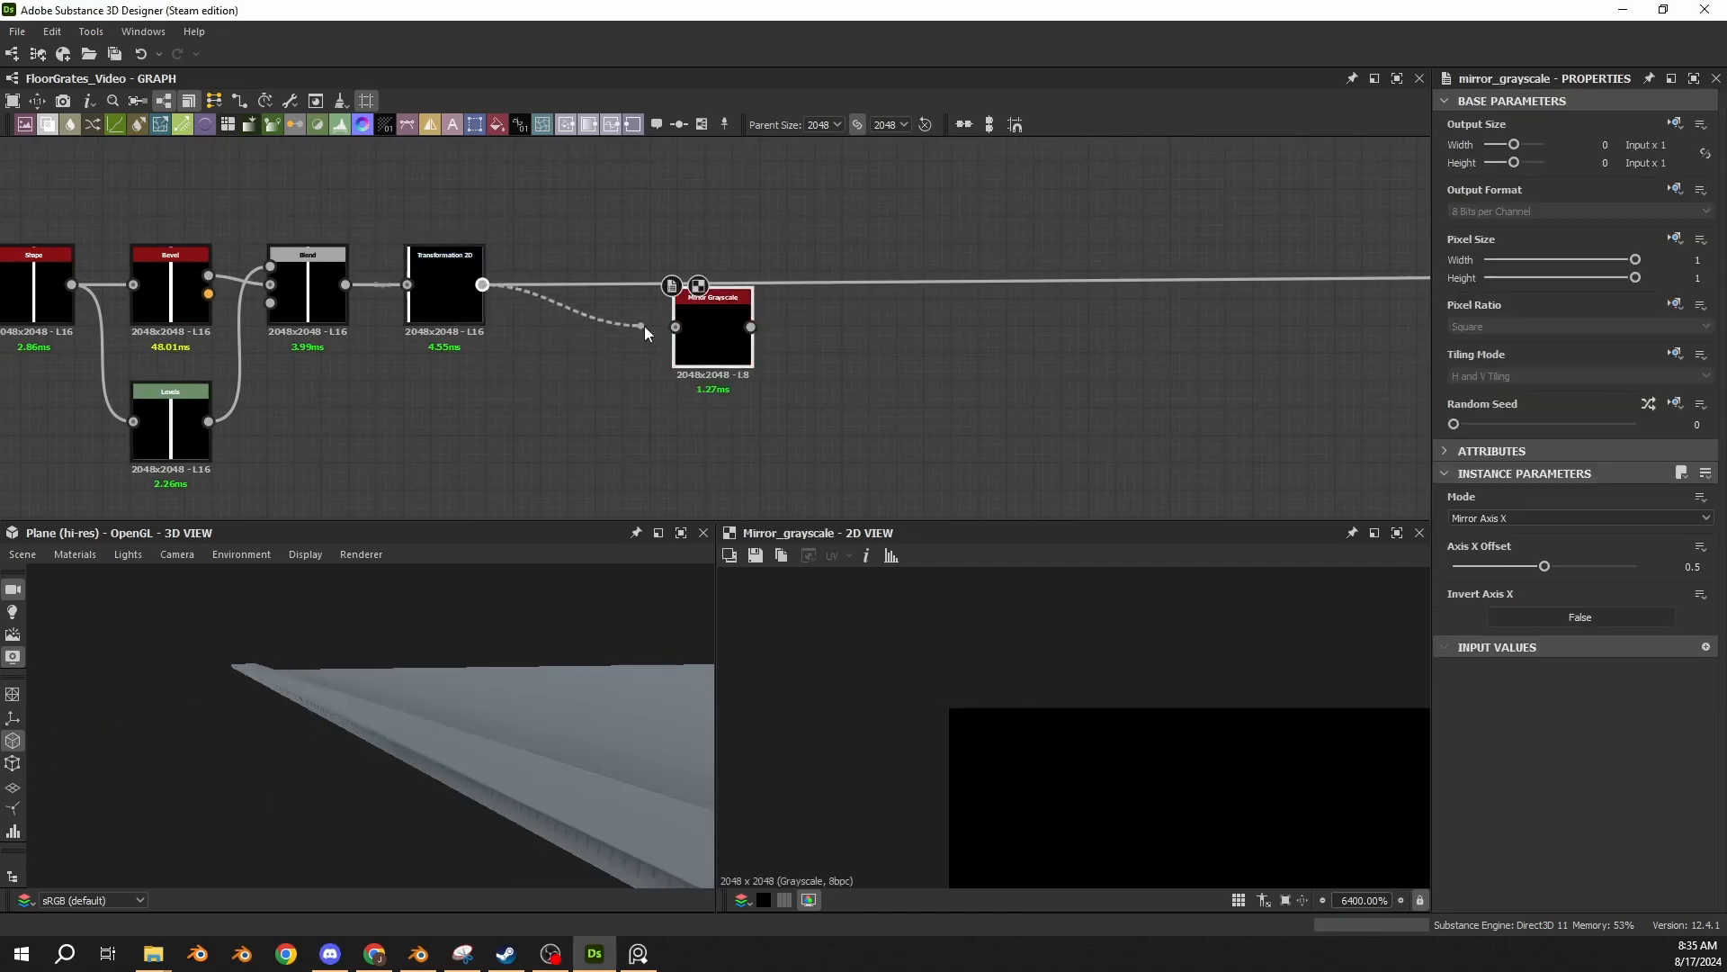
{"action": "mouse_move", "coordinate": [644, 326]}
{"action": "left_mouse_down"}
{"action": "mouse_move", "coordinate": [676, 327]}
{"action": "mouse_move", "coordinate": [655, 353]}
{"action": "left_mouse_up"}
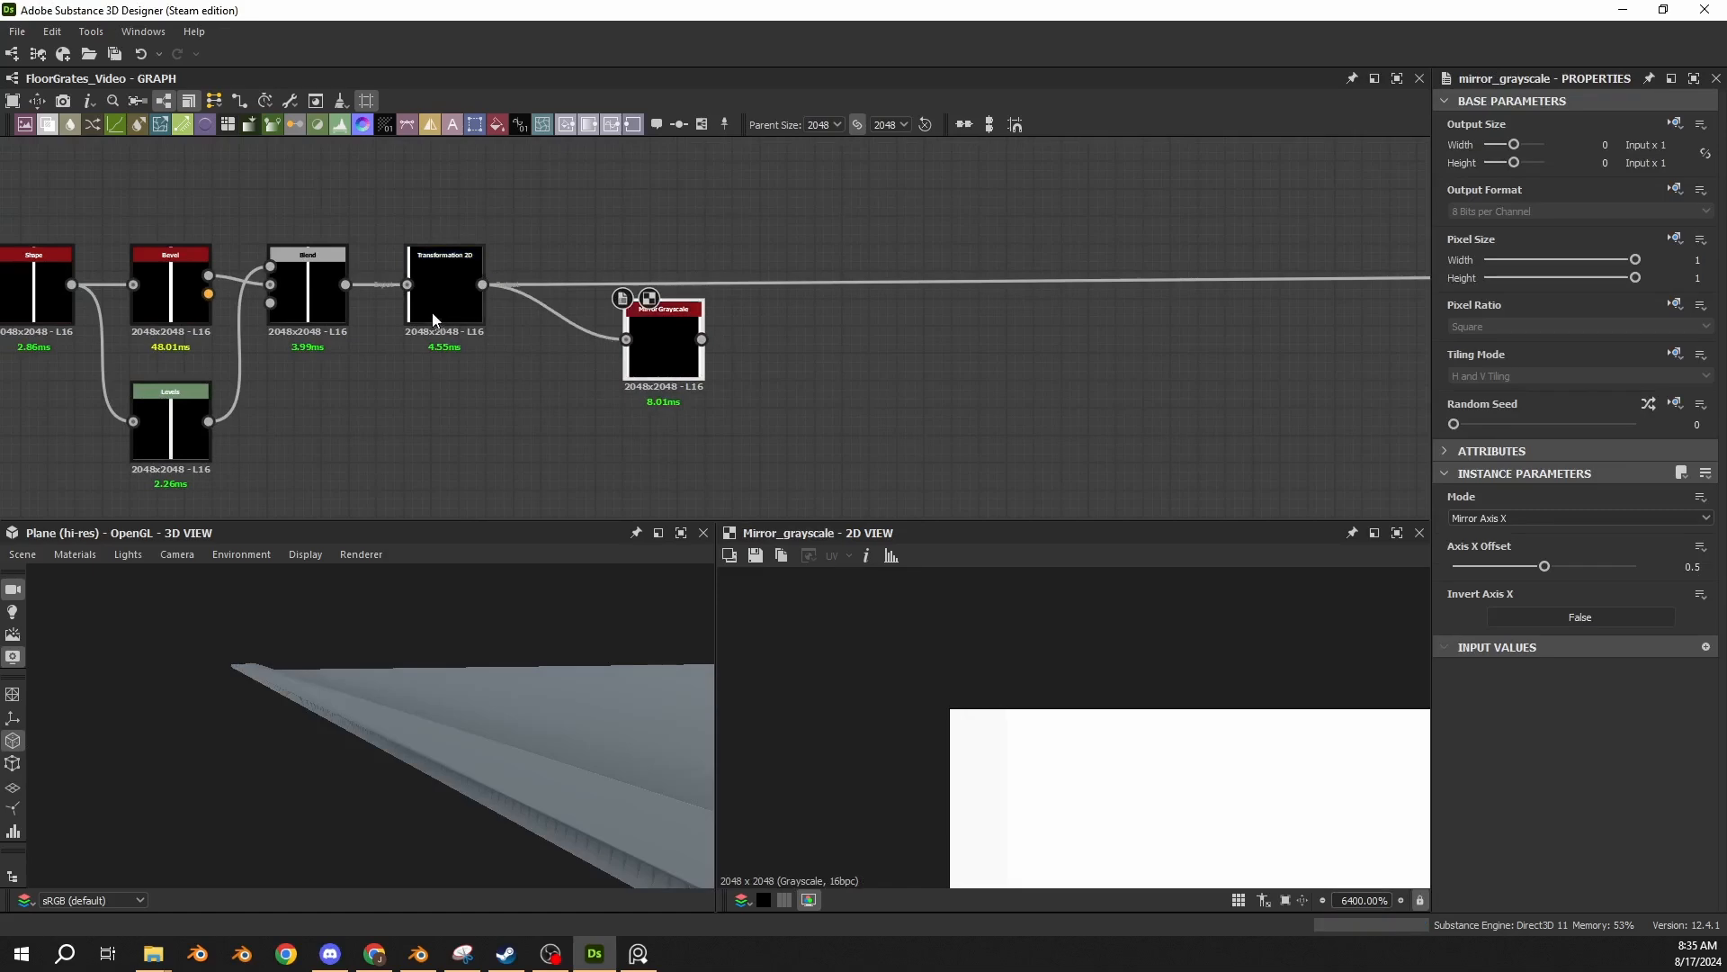
{"action": "left_click_drag", "start_coordinate": [483, 284], "coordinate": [579, 290], "text": "shift"}
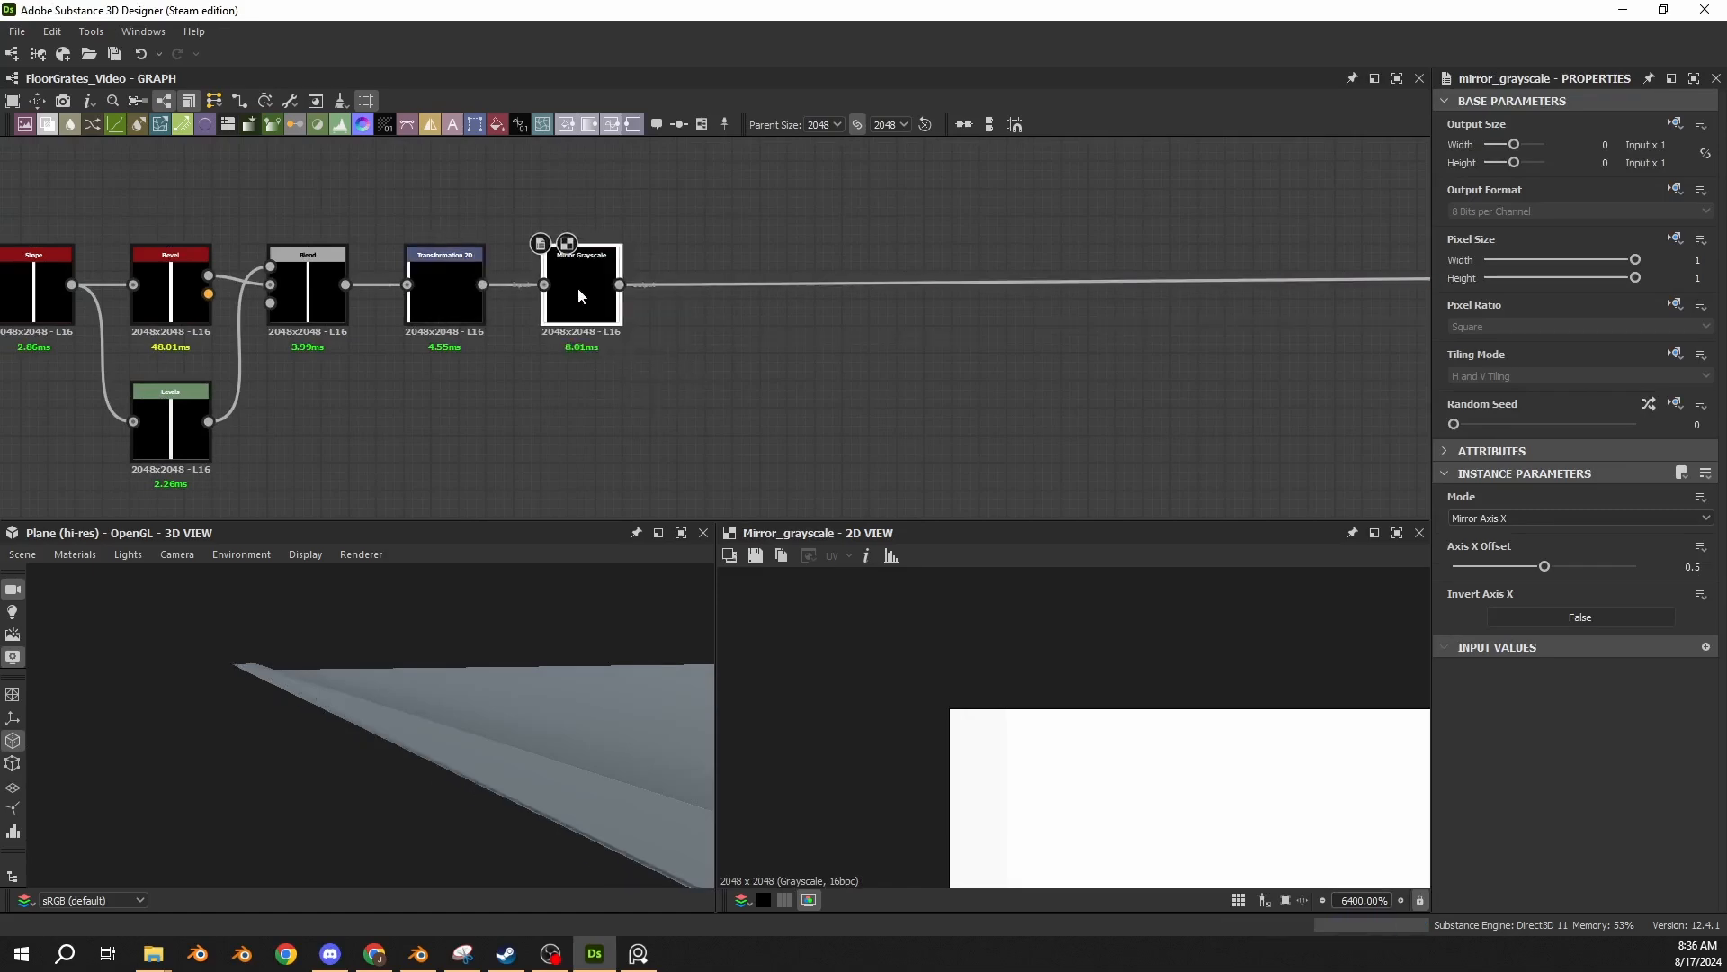
{"action": "scroll", "coordinate": [462, 723], "scroll_direction": "down", "scroll_amount": 2}
{"action": "left_click_drag", "start_coordinate": [463, 723], "coordinate": [429, 736]}
{"action": "scroll", "coordinate": [428, 736], "scroll_direction": "down", "scroll_amount": 3}
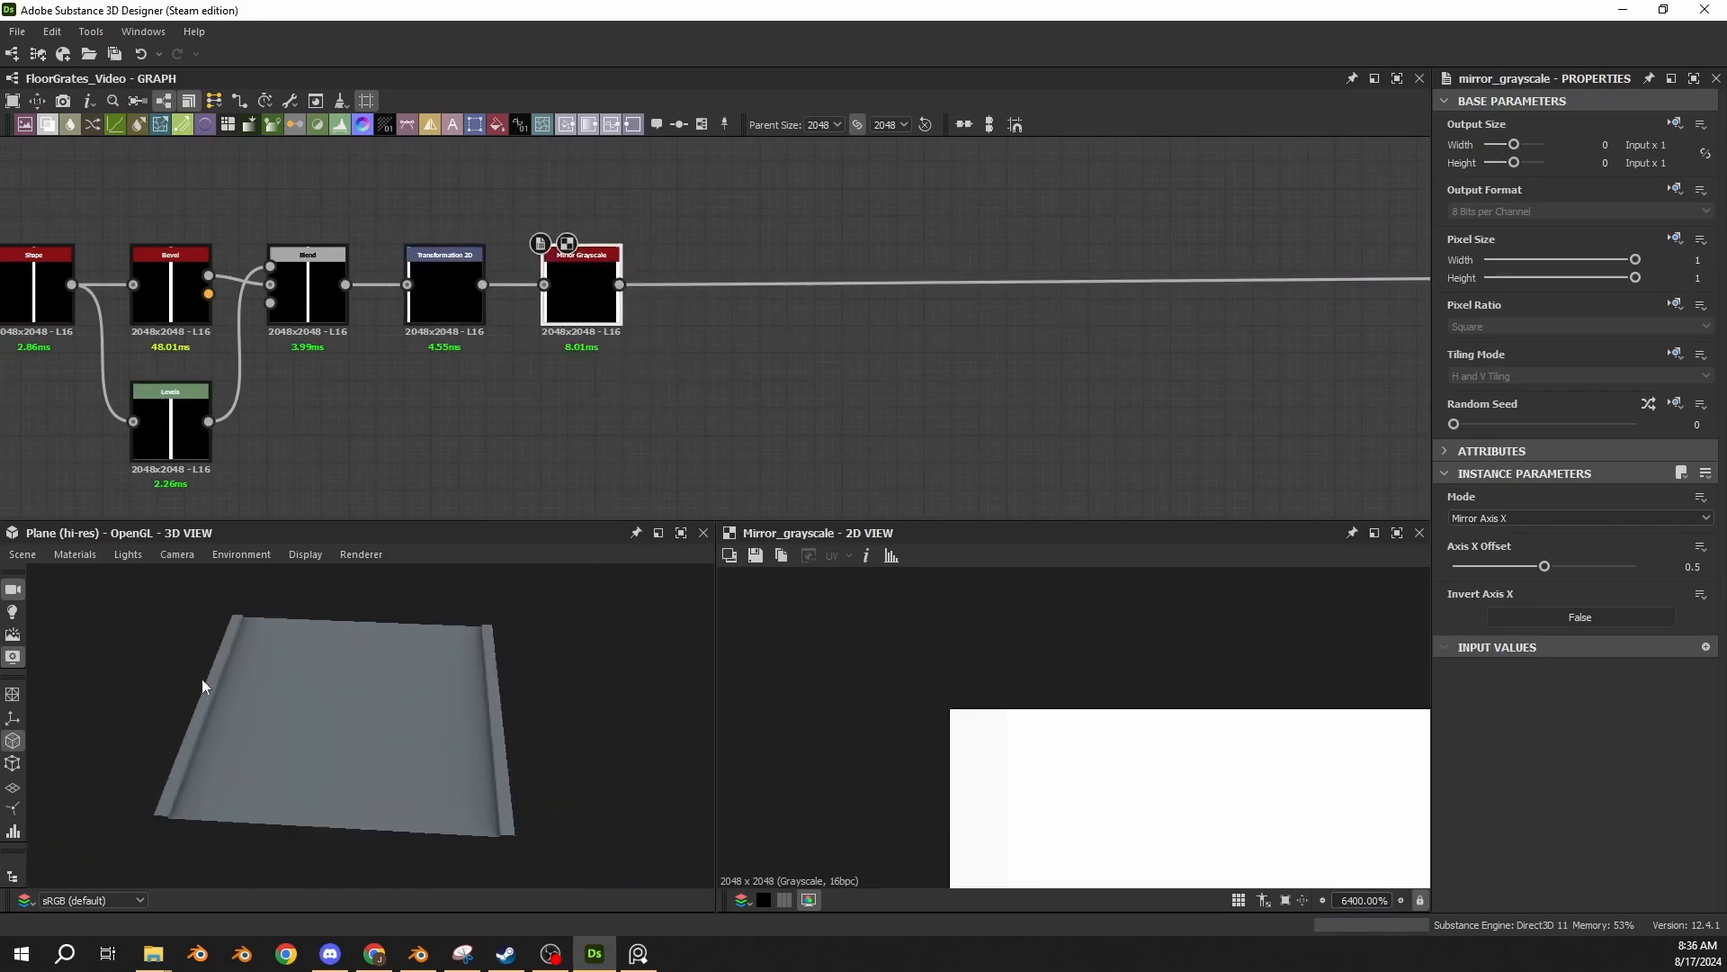
Add a Levels node with Level Out High 0.75 in line after the Mirror Grayscale node and view the lowered strips in 3D.
{"action": "key", "text": "Return"}
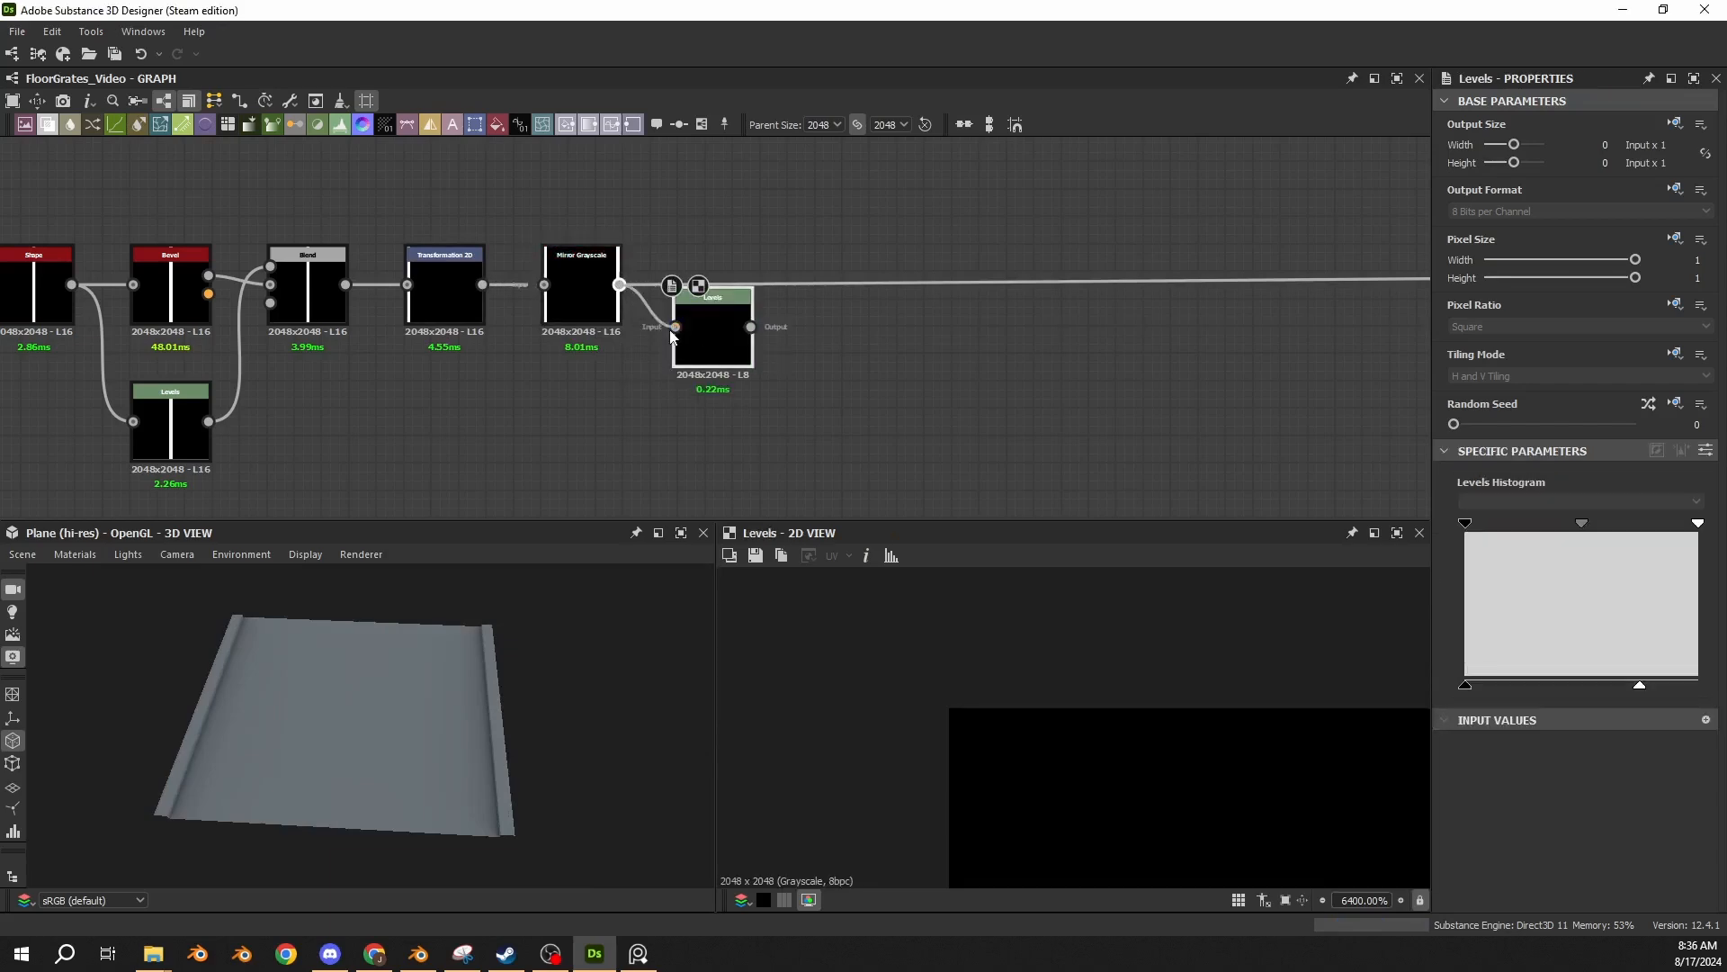
{"action": "left_click", "coordinate": [591, 301]}
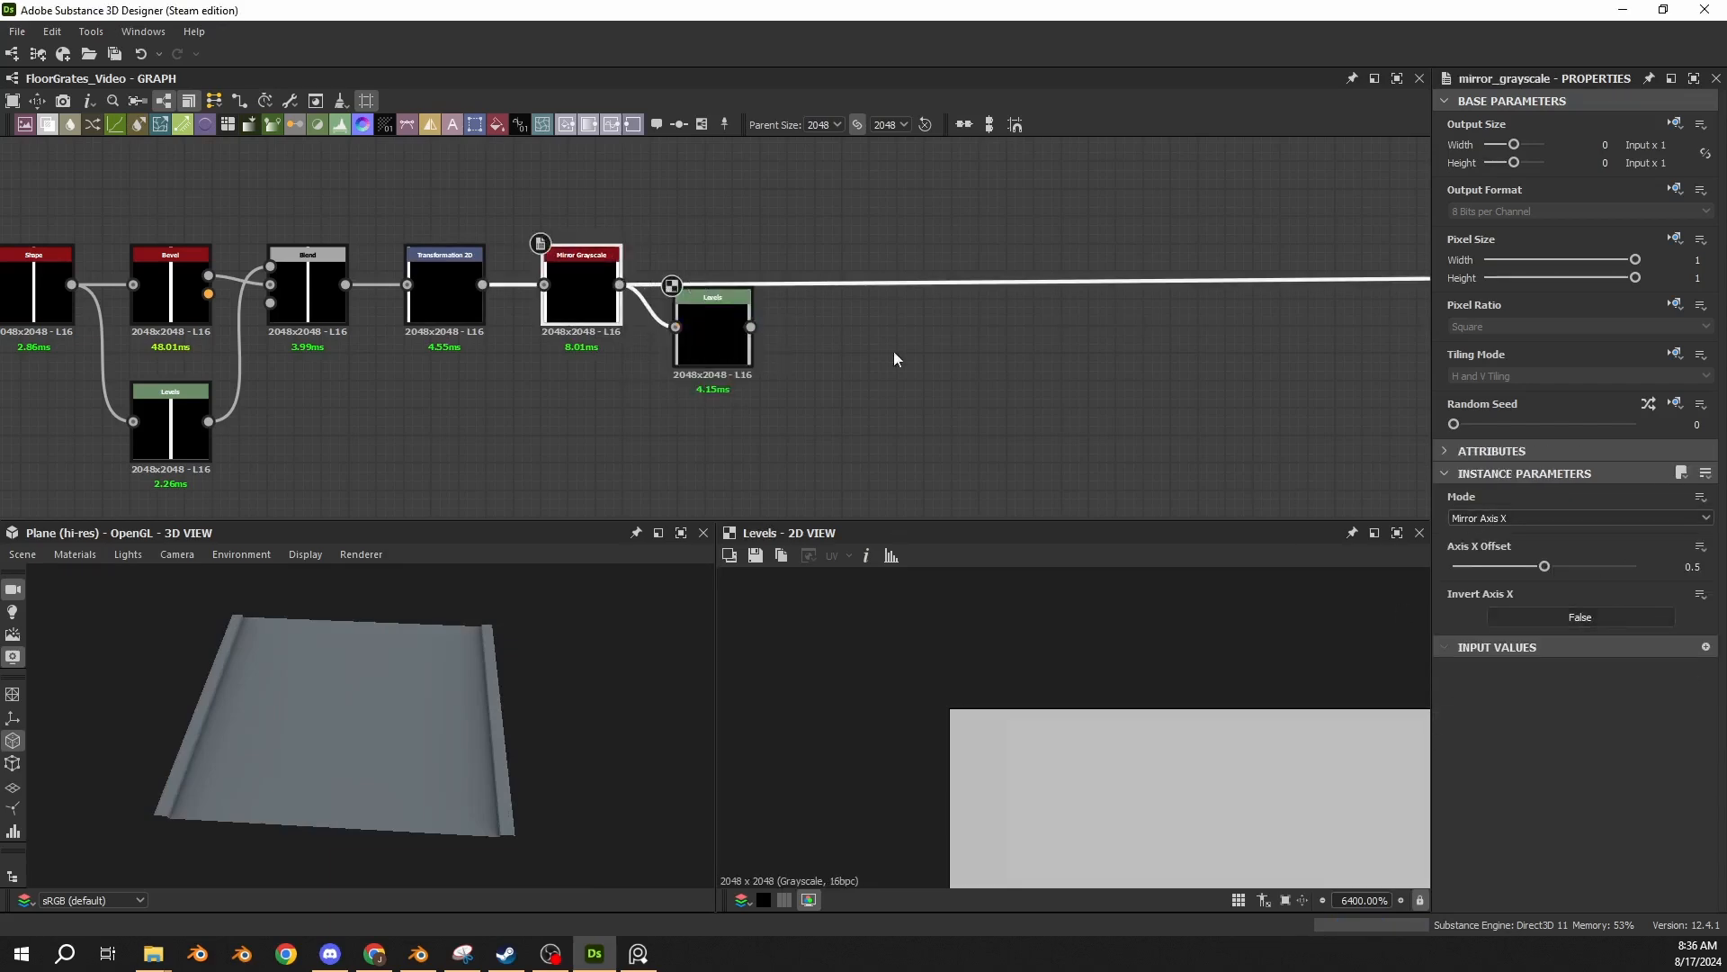
{"action": "left_click", "coordinate": [710, 358]}
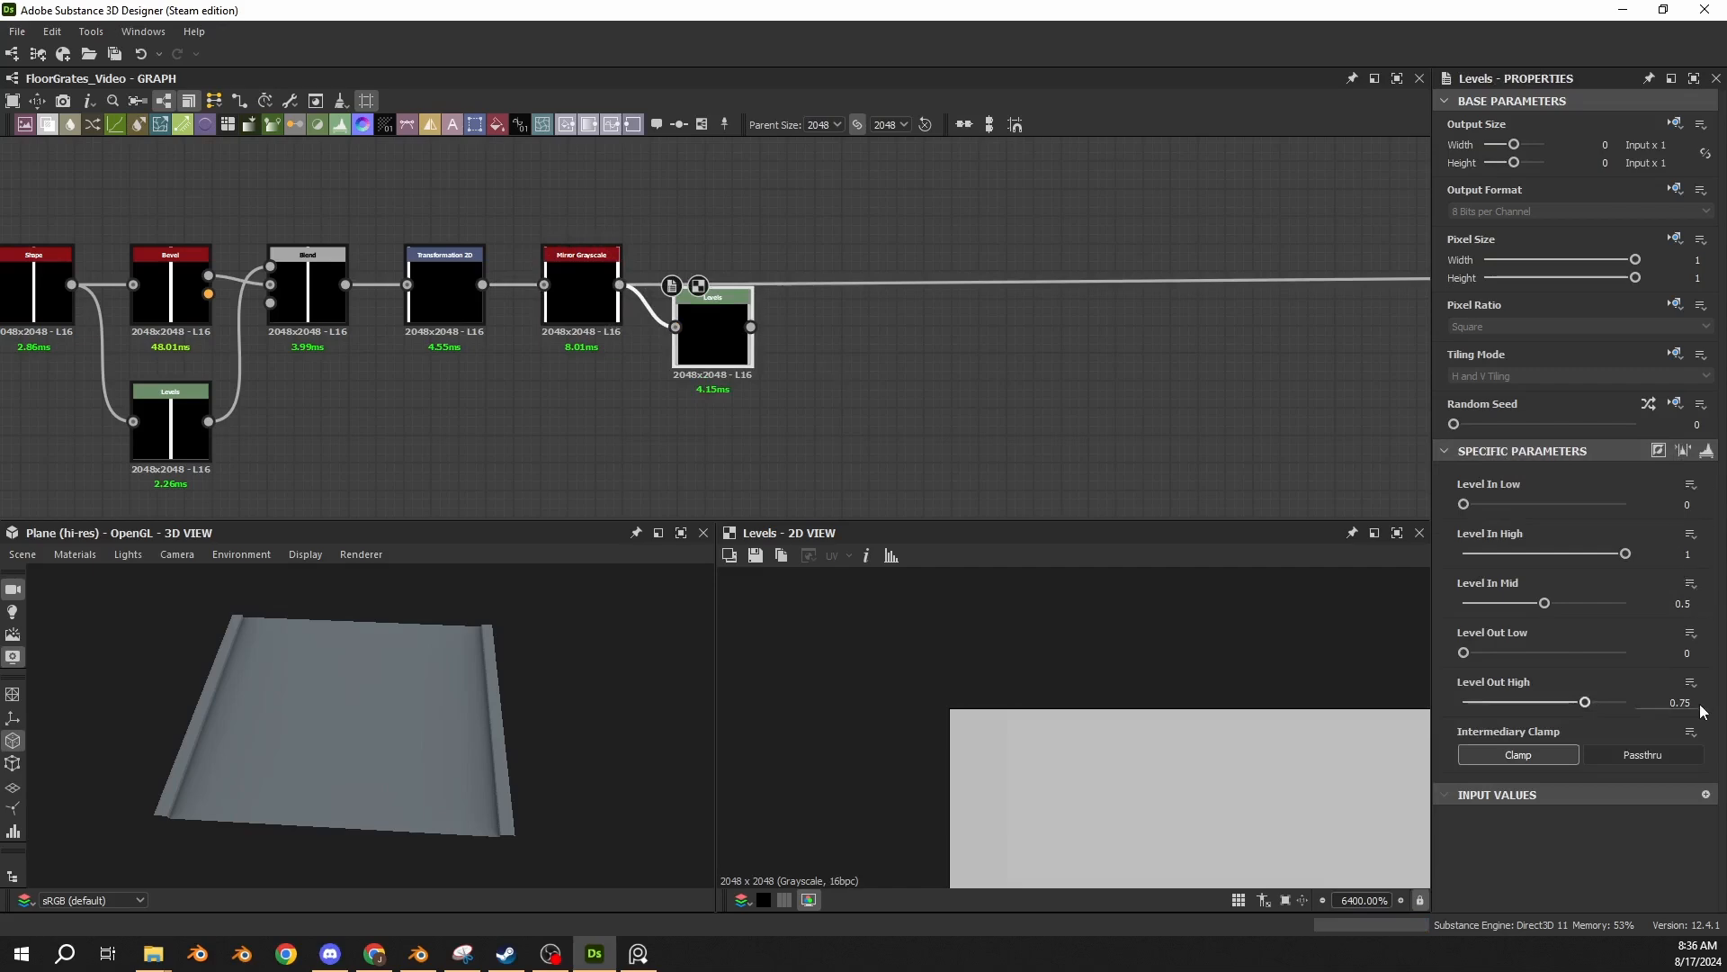
{"action": "left_click_drag", "start_coordinate": [715, 335], "coordinate": [720, 293]}
{"action": "left_click_drag", "start_coordinate": [187, 779], "coordinate": [203, 722]}
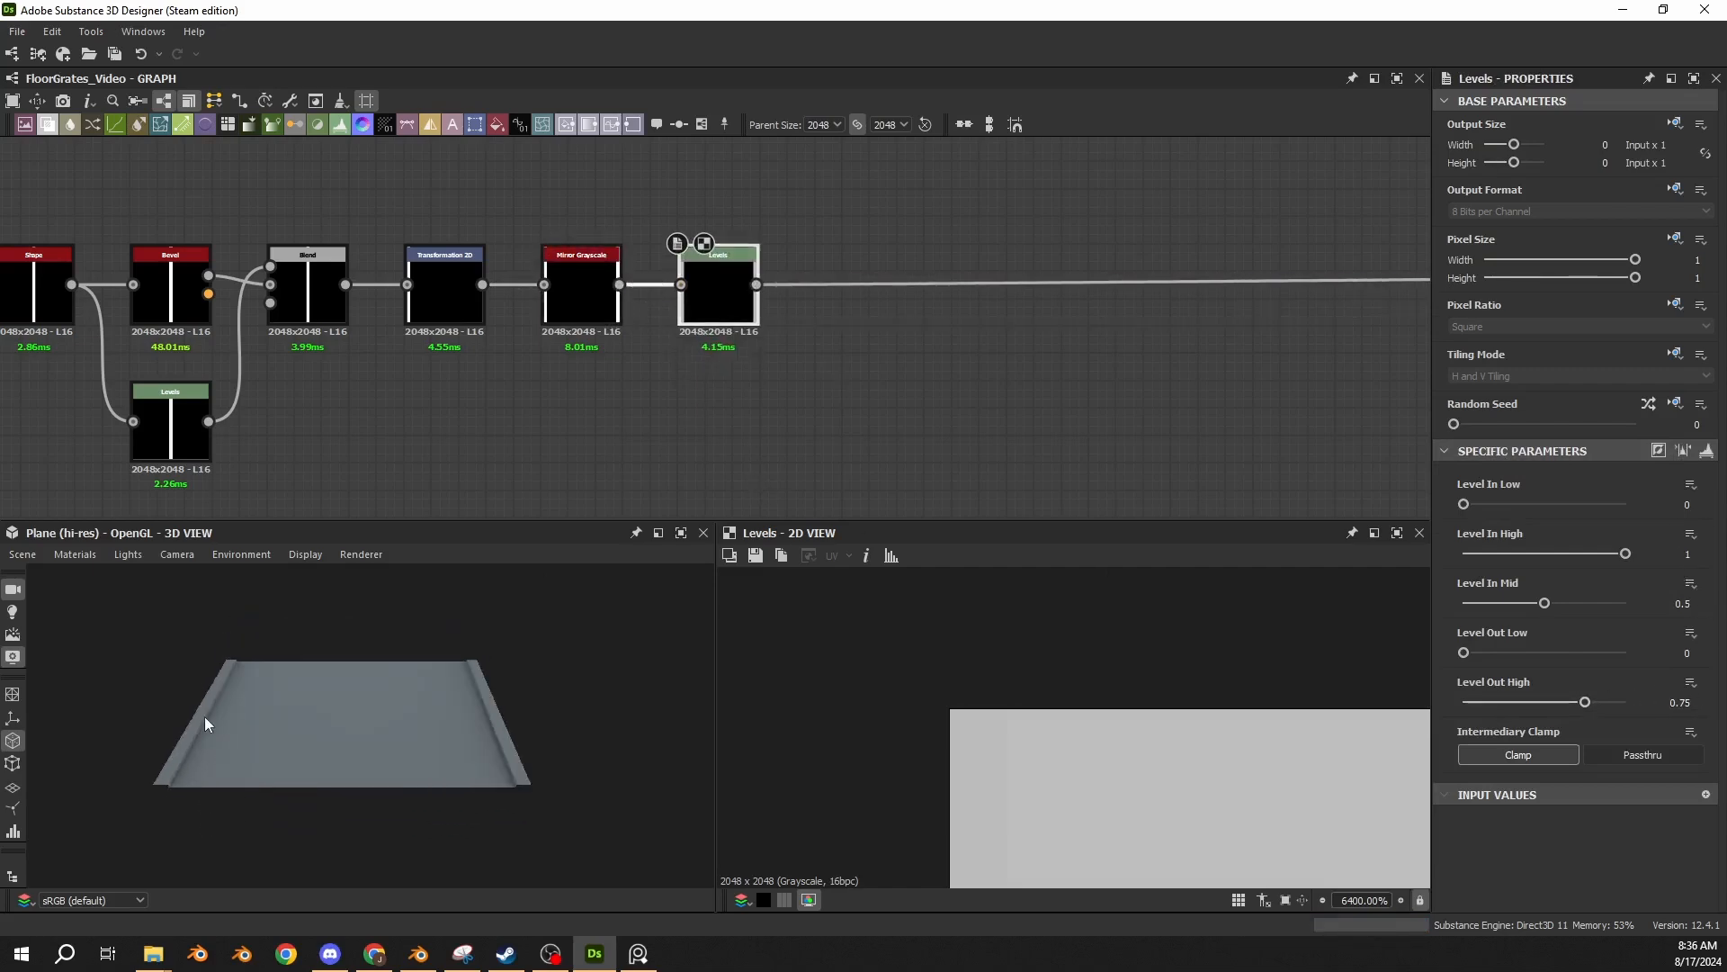
{"action": "scroll", "coordinate": [207, 726], "scroll_direction": "up", "scroll_amount": 5}
{"action": "middle_click_drag", "start_coordinate": [211, 731], "coordinate": [440, 719]}
{"action": "left_click_drag", "start_coordinate": [440, 719], "coordinate": [393, 701]}
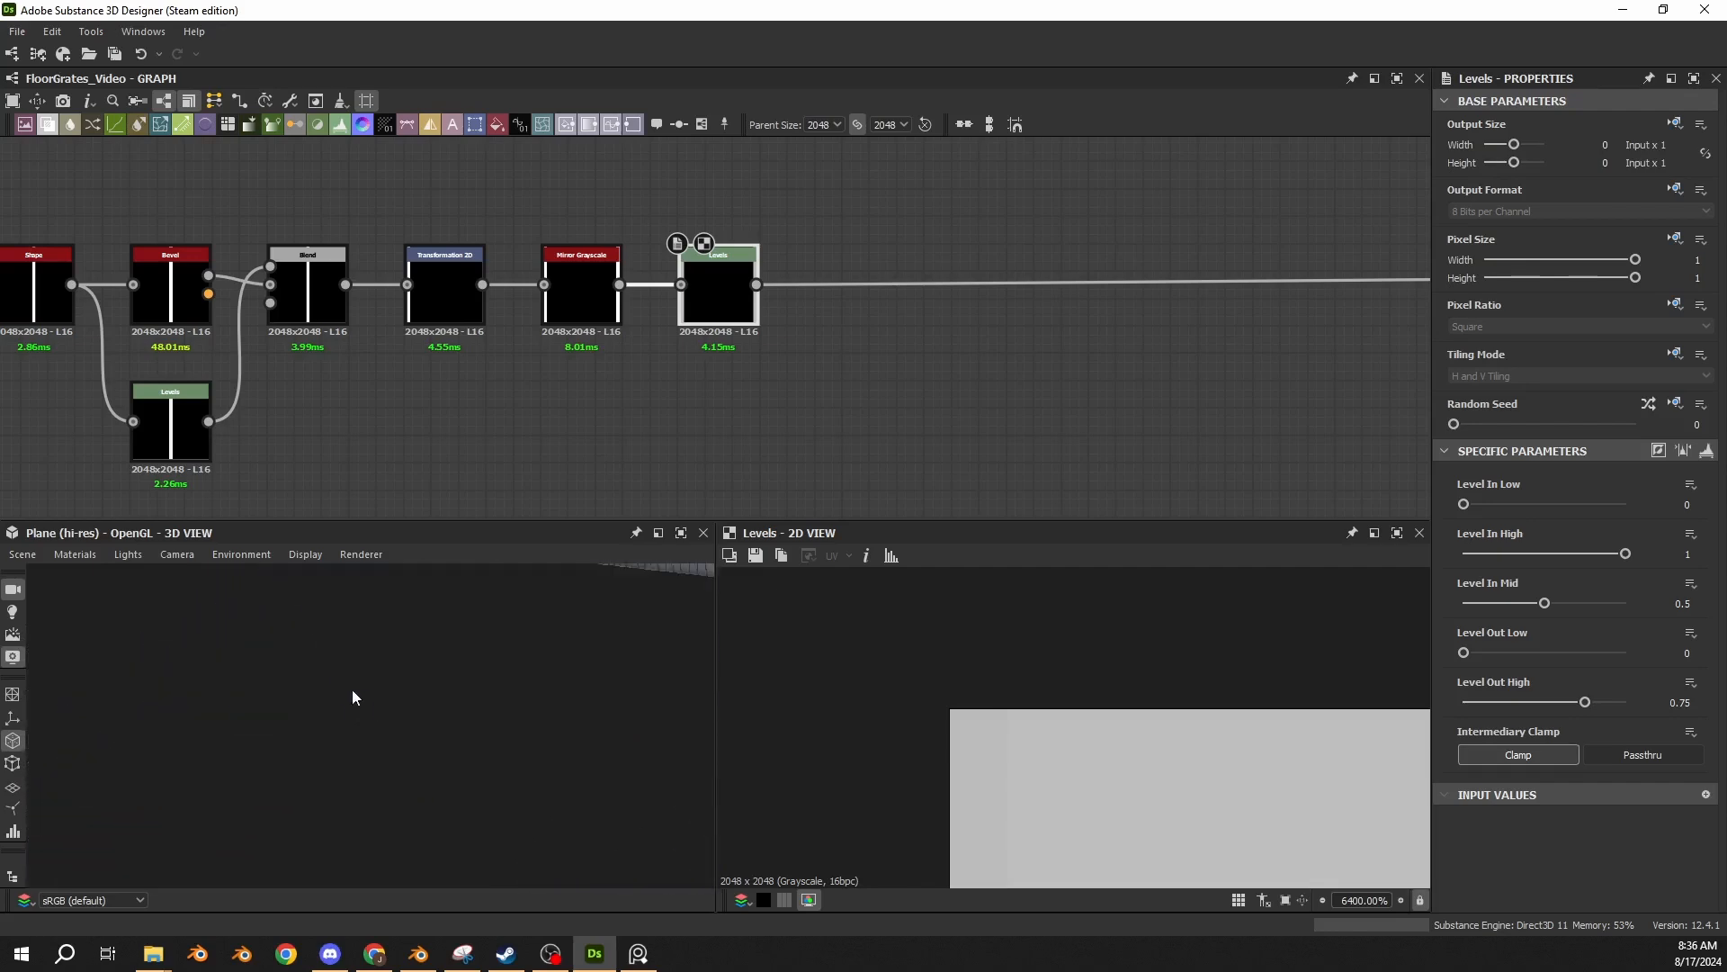
Set the Default material's Height Scale to 1.5 and inspect the side strip's bevel and corner on the 3D plane.
{"action": "left_click", "coordinate": [77, 555]}
{"action": "mouse_move", "coordinate": [86, 576]}
{"action": "left_click", "coordinate": [207, 591]}
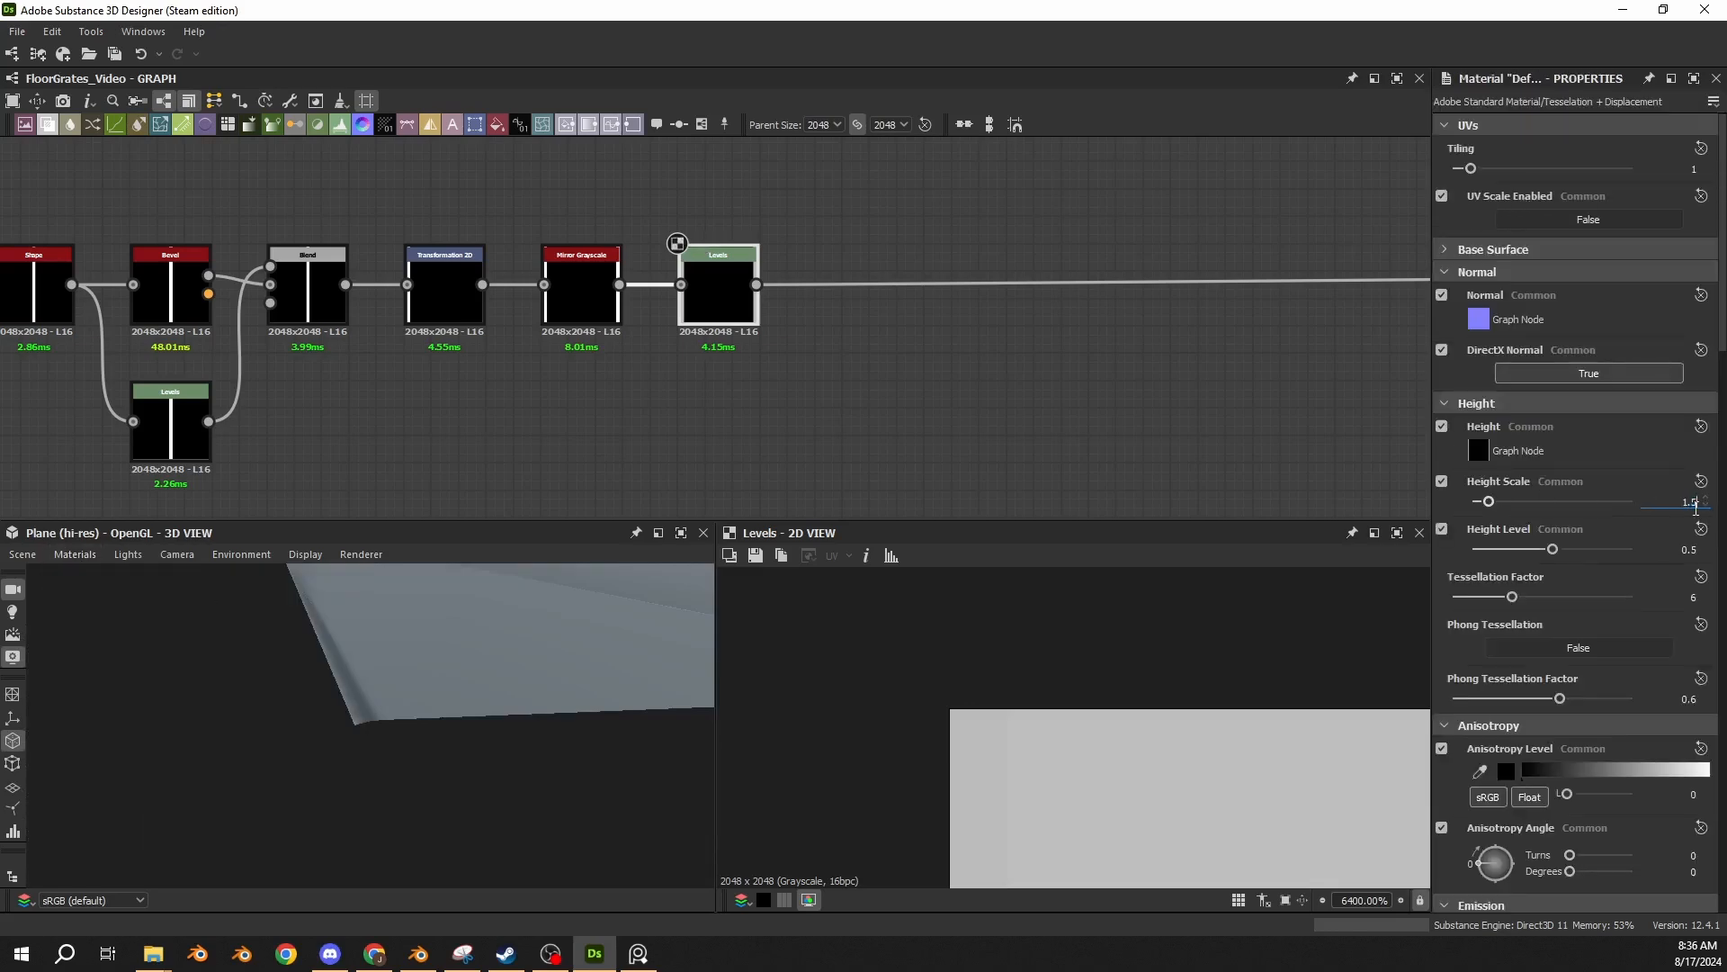
{"action": "key", "text": "Return"}
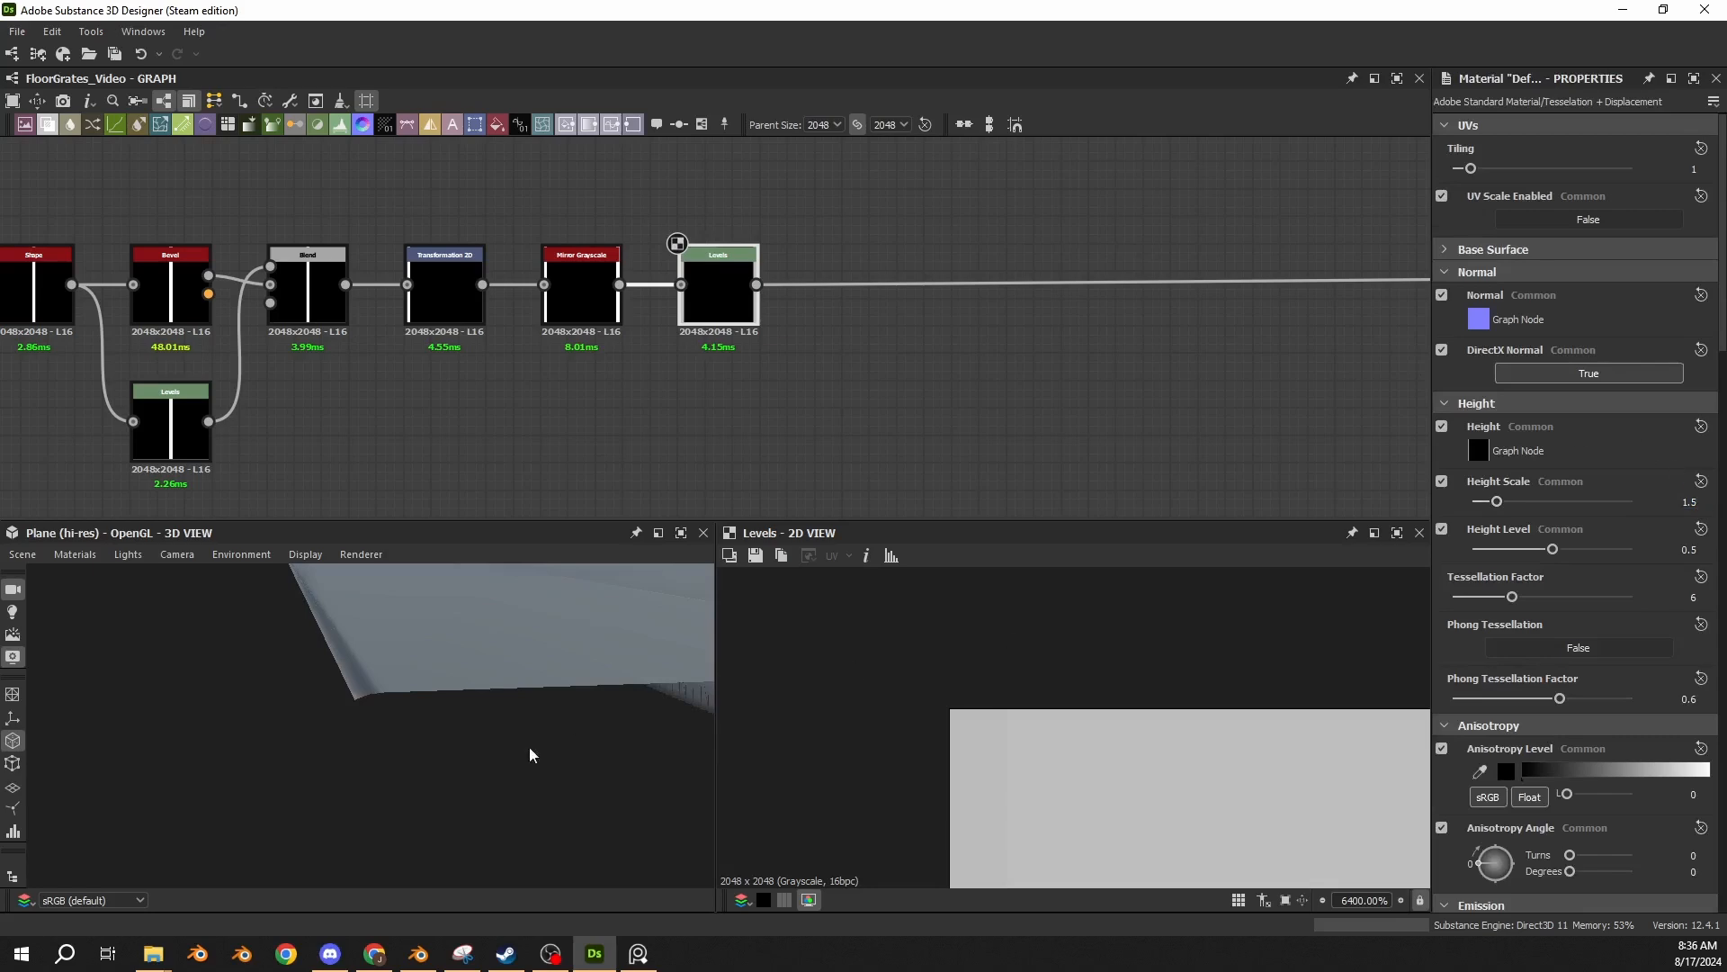
{"action": "scroll", "coordinate": [392, 701], "scroll_direction": "up", "scroll_amount": 2}
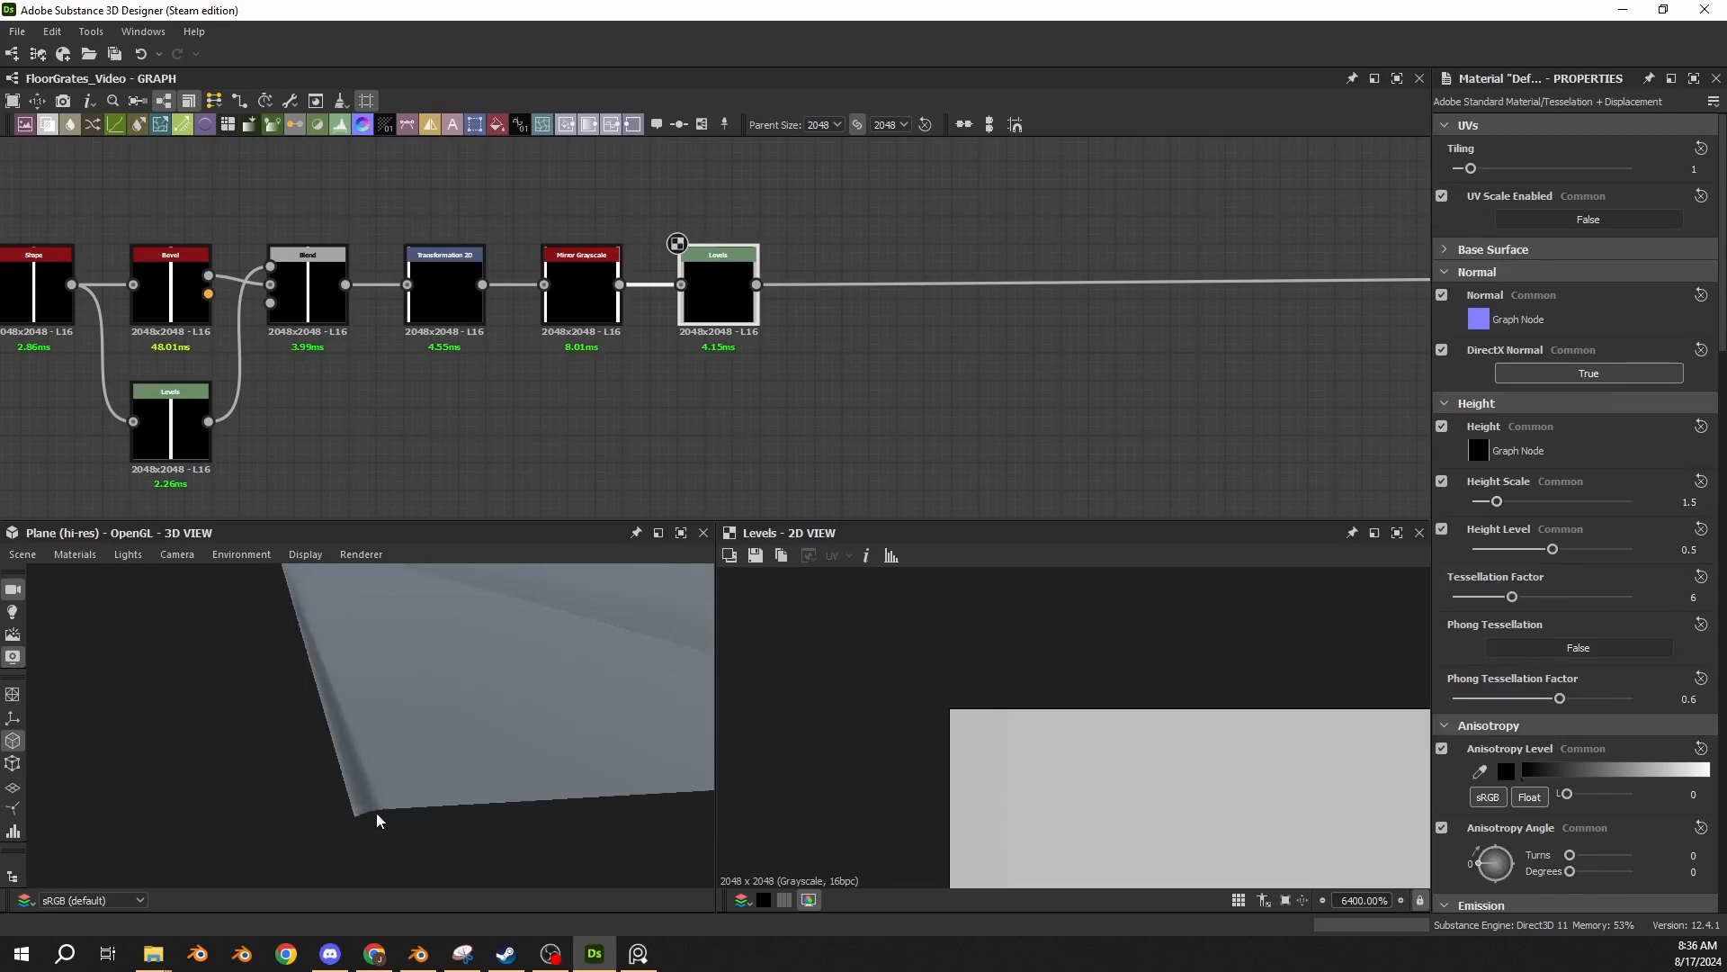
{"action": "left_click_drag", "start_coordinate": [373, 820], "coordinate": [368, 782]}
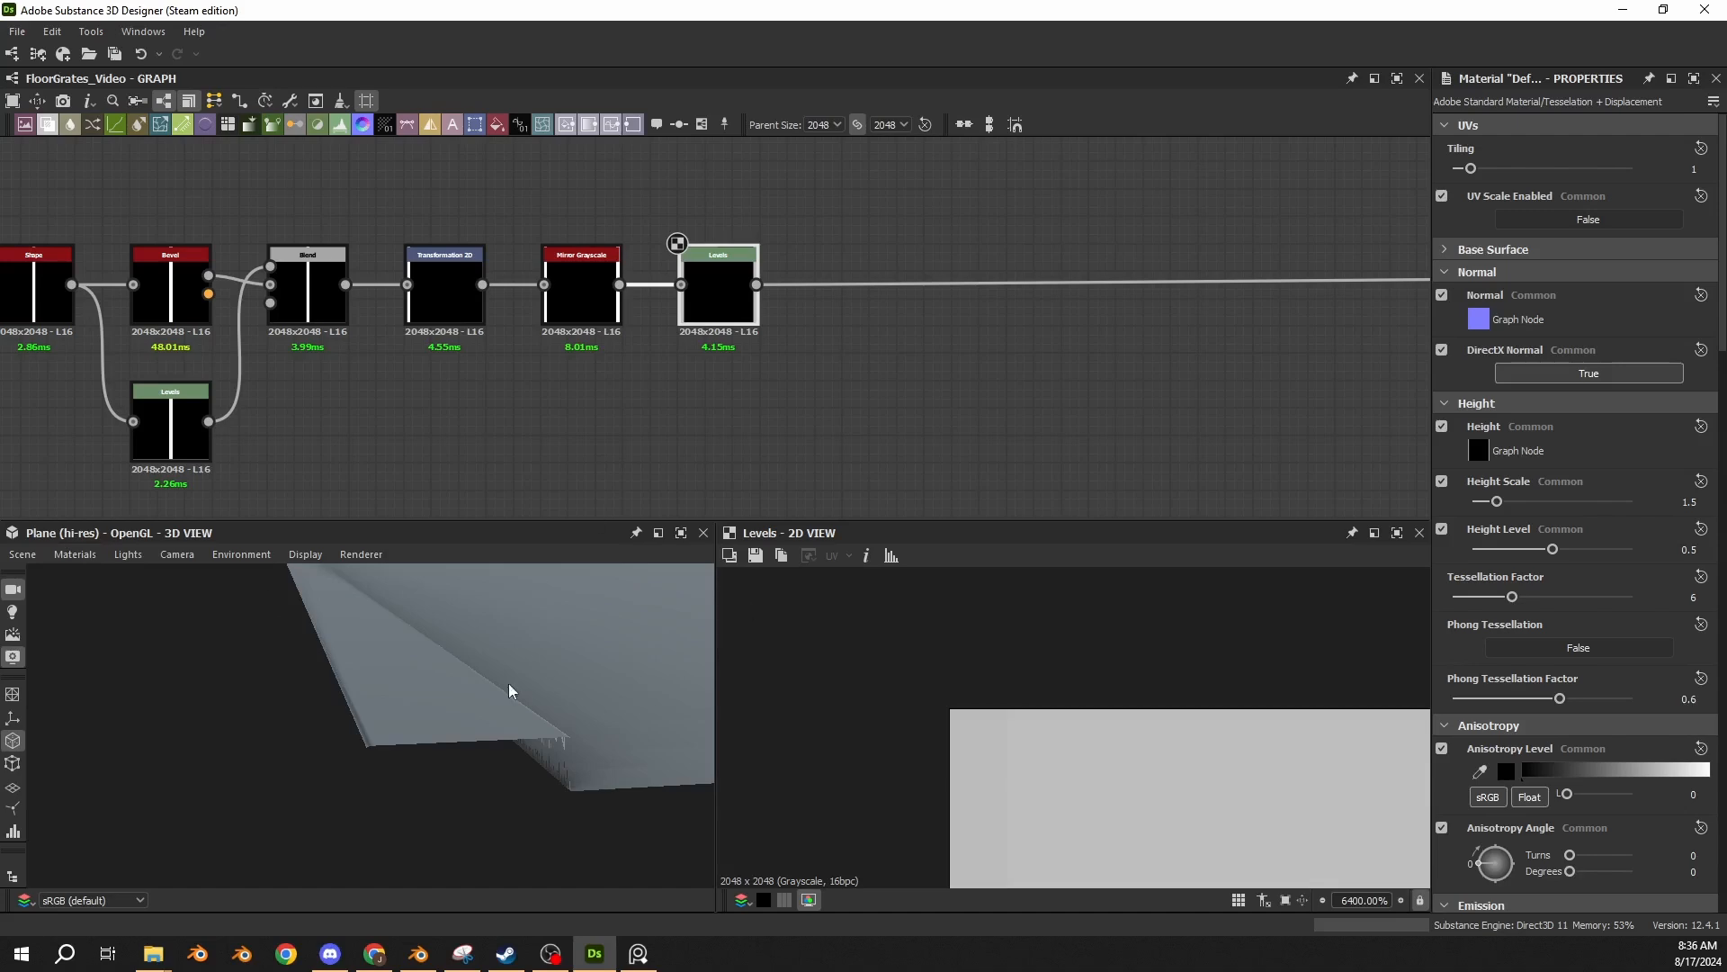
{"action": "left_click_drag", "start_coordinate": [510, 684], "coordinate": [391, 665]}
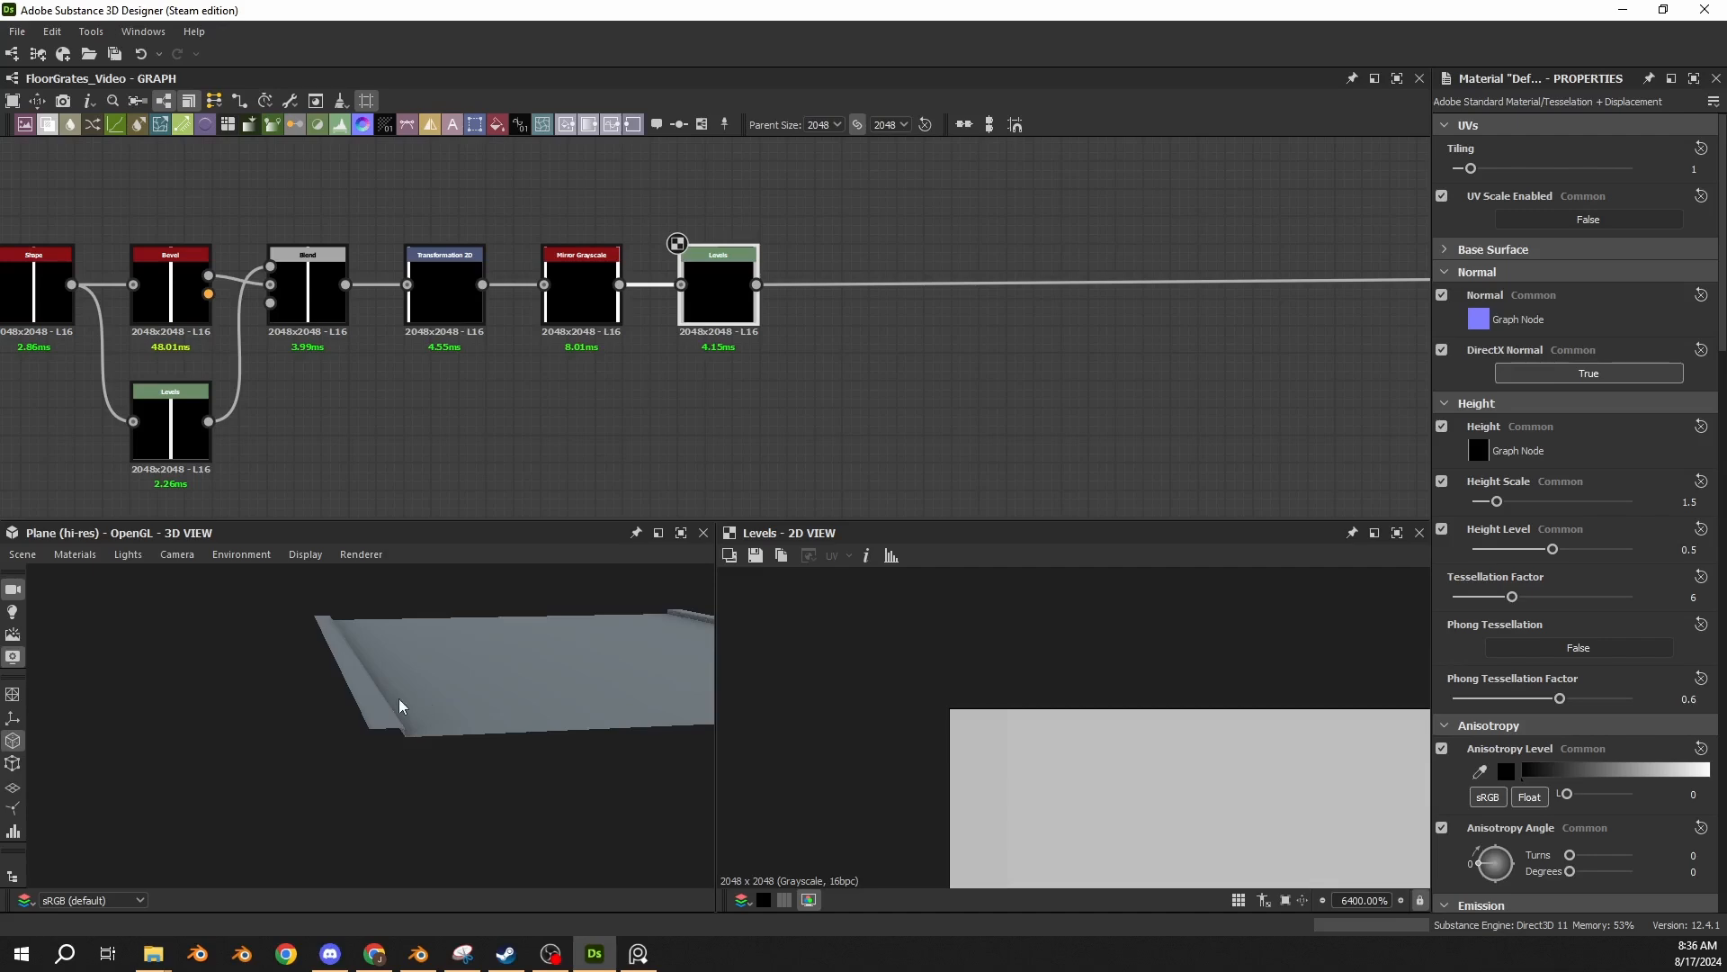
{"action": "left_click_drag", "start_coordinate": [397, 698], "coordinate": [365, 724]}
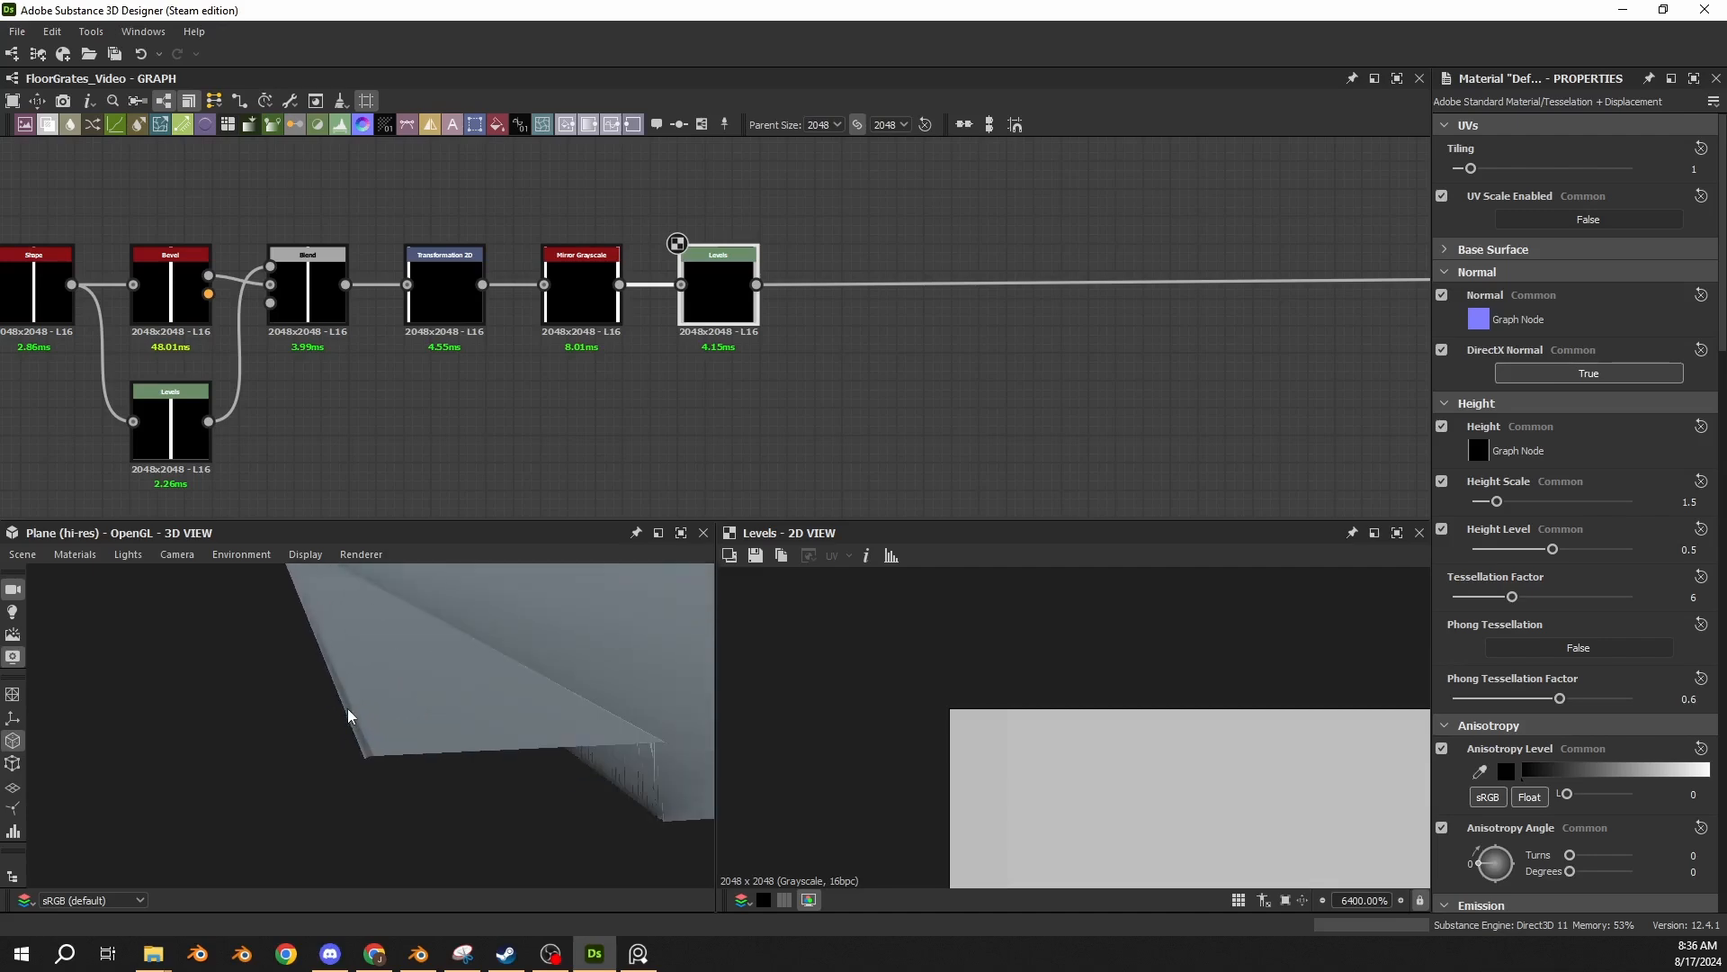
{"action": "left_click_drag", "start_coordinate": [358, 745], "coordinate": [381, 698]}
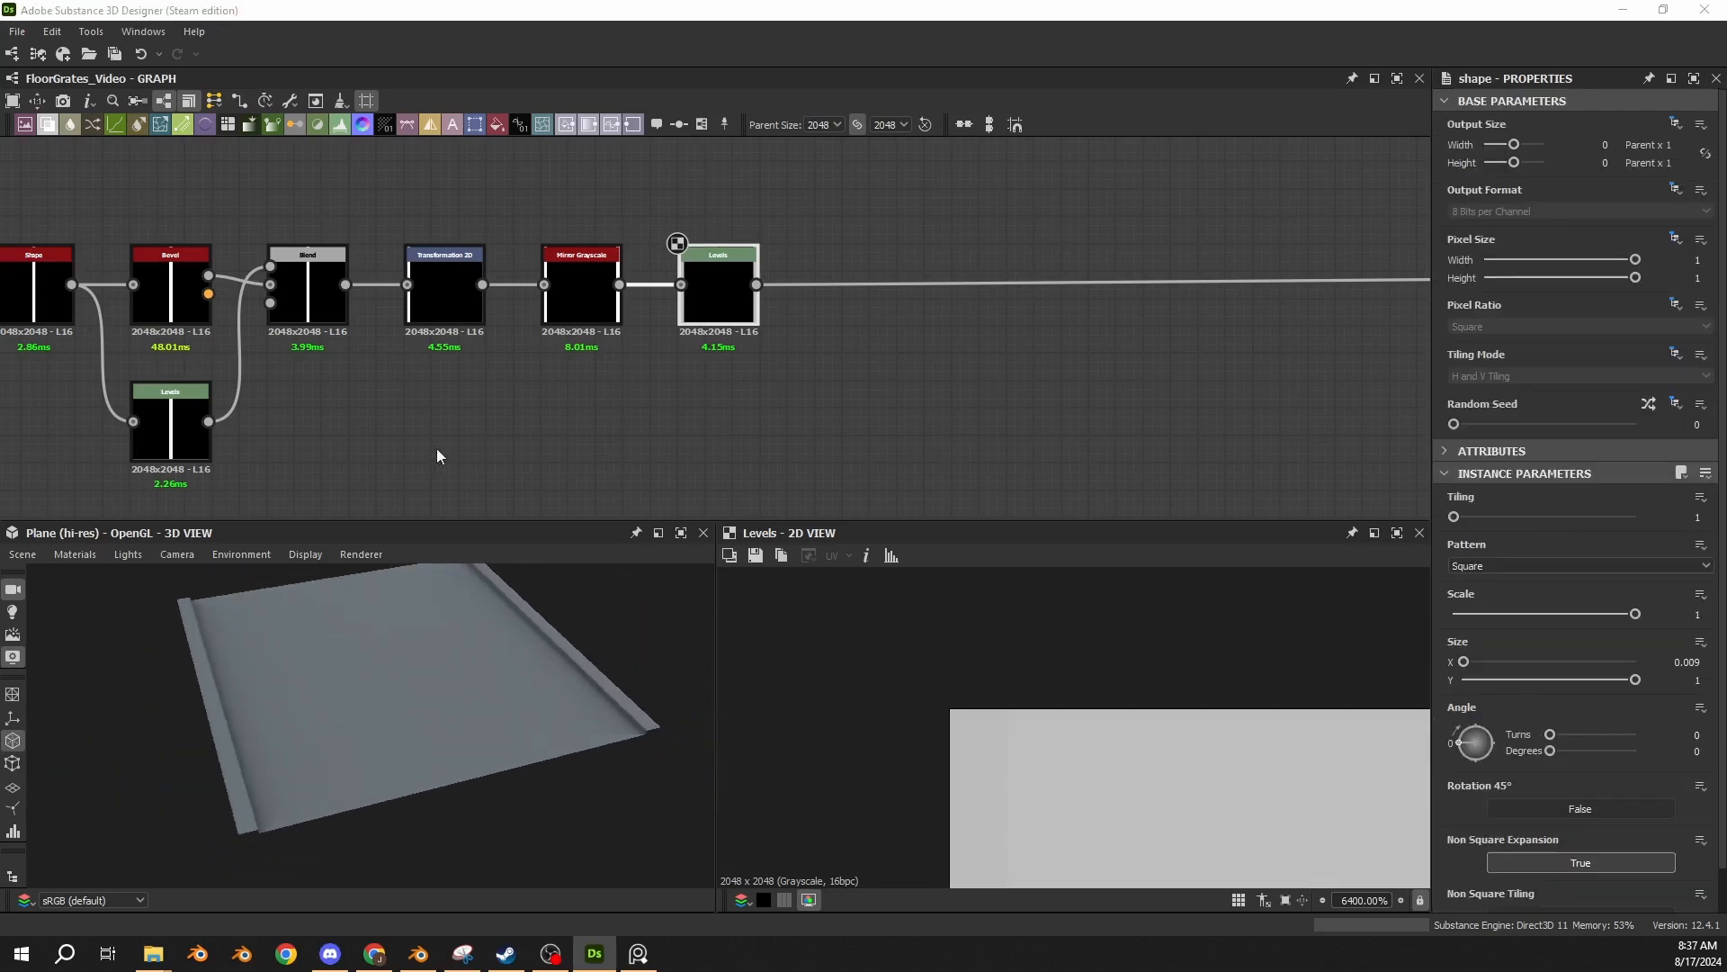
Paste a square Shape node with Size X 0.009 and Y 1 below and beyond the last Levels node.
{"action": "left_click", "coordinate": [435, 448]}
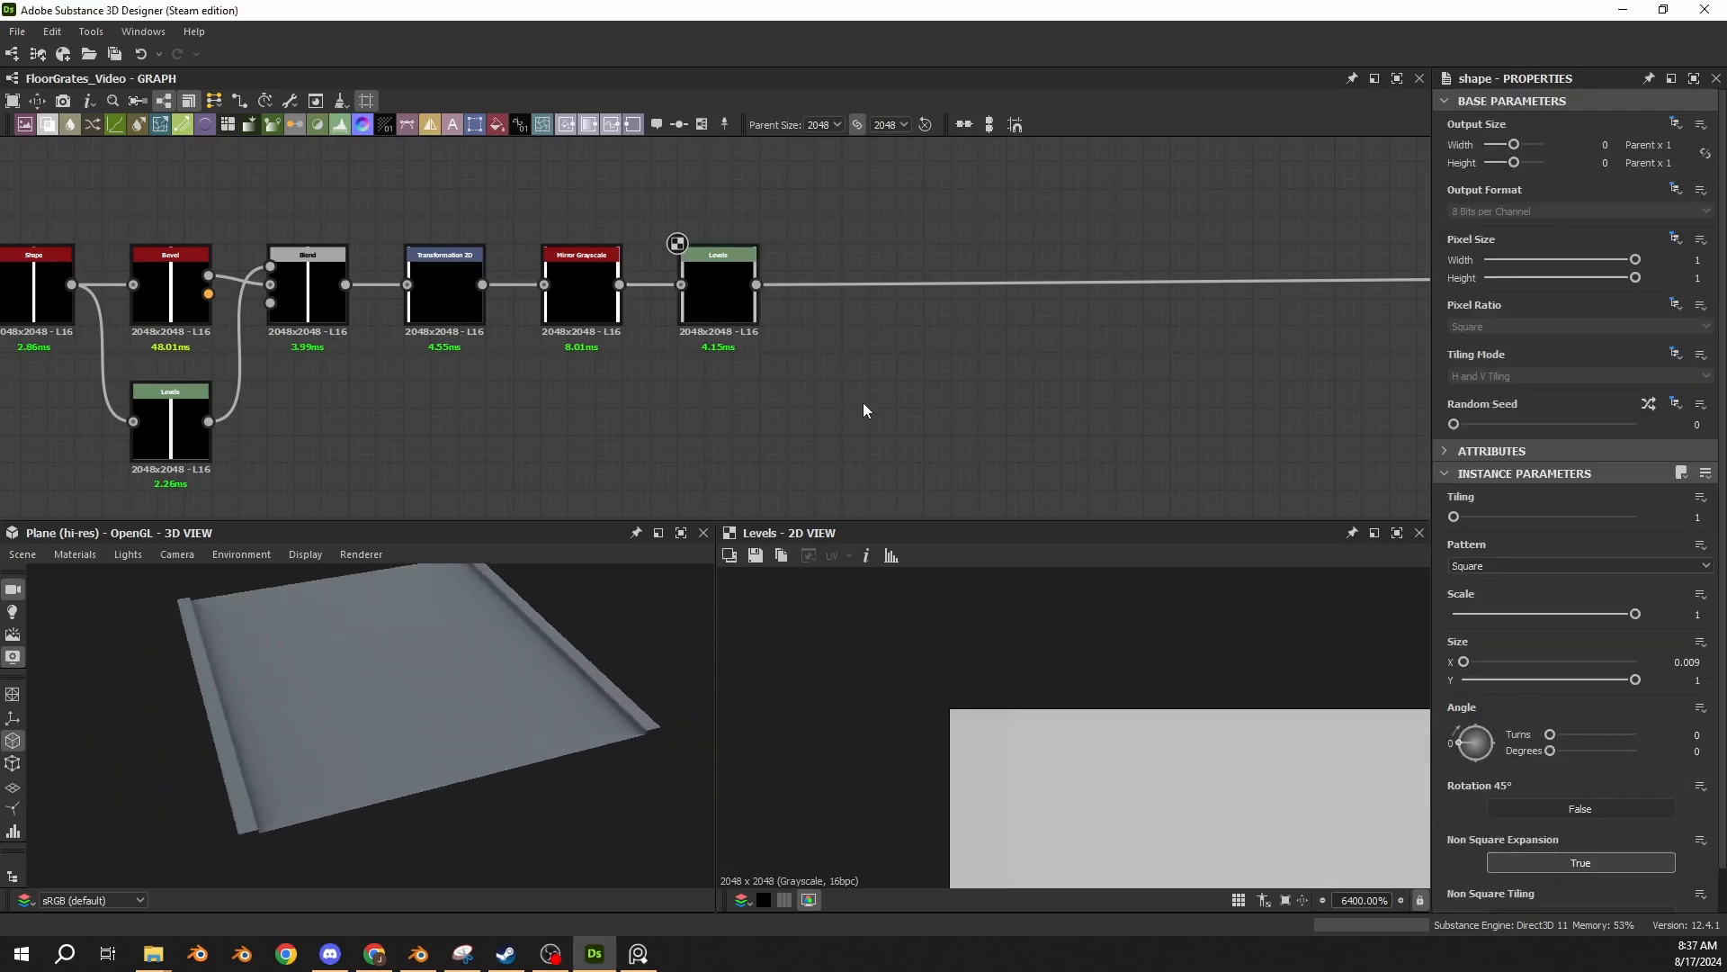
{"action": "key", "text": "ctrl+v"}
{"action": "left_click_drag", "start_coordinate": [737, 327], "coordinate": [877, 433]}
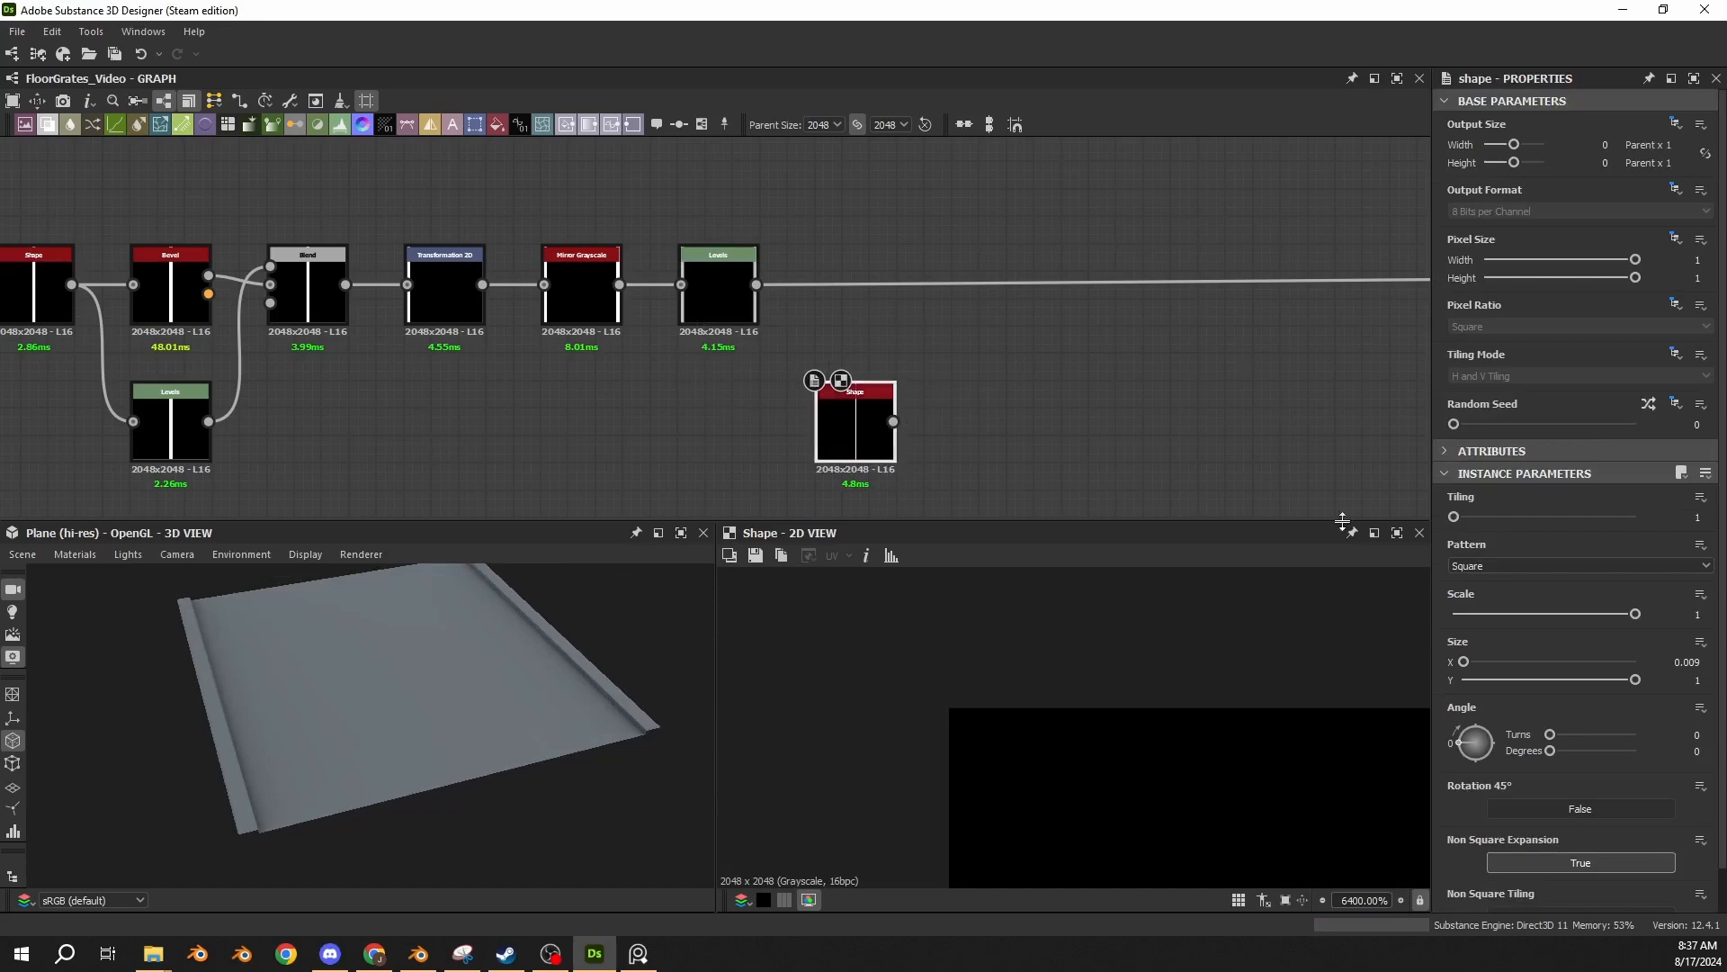
{"action": "middle_click_drag", "start_coordinate": [1239, 454], "coordinate": [1191, 413]}
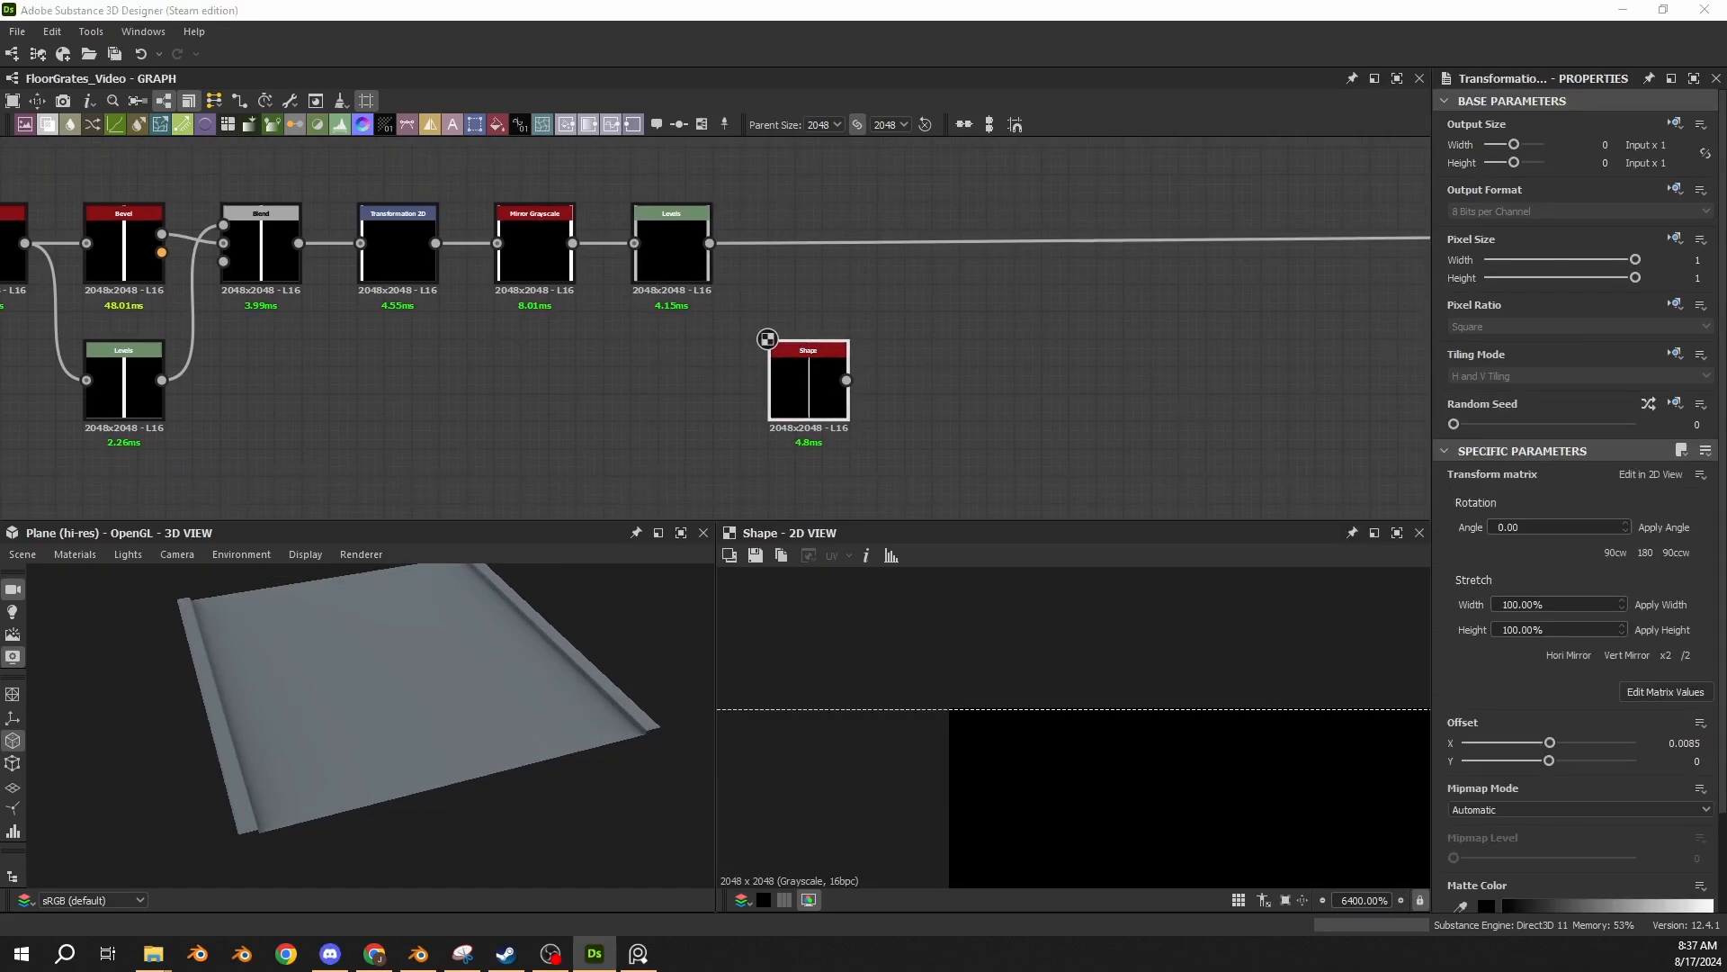
Paste a Transformation 2D node with X offset 0.0085 after the thin Shape node, feed the Shape output into it, and show its matrix values.
{"action": "left_click", "coordinate": [956, 359]}
{"action": "key", "text": "ctrl+v"}
{"action": "scroll", "coordinate": [957, 359], "scroll_direction": "up", "scroll_amount": 3}
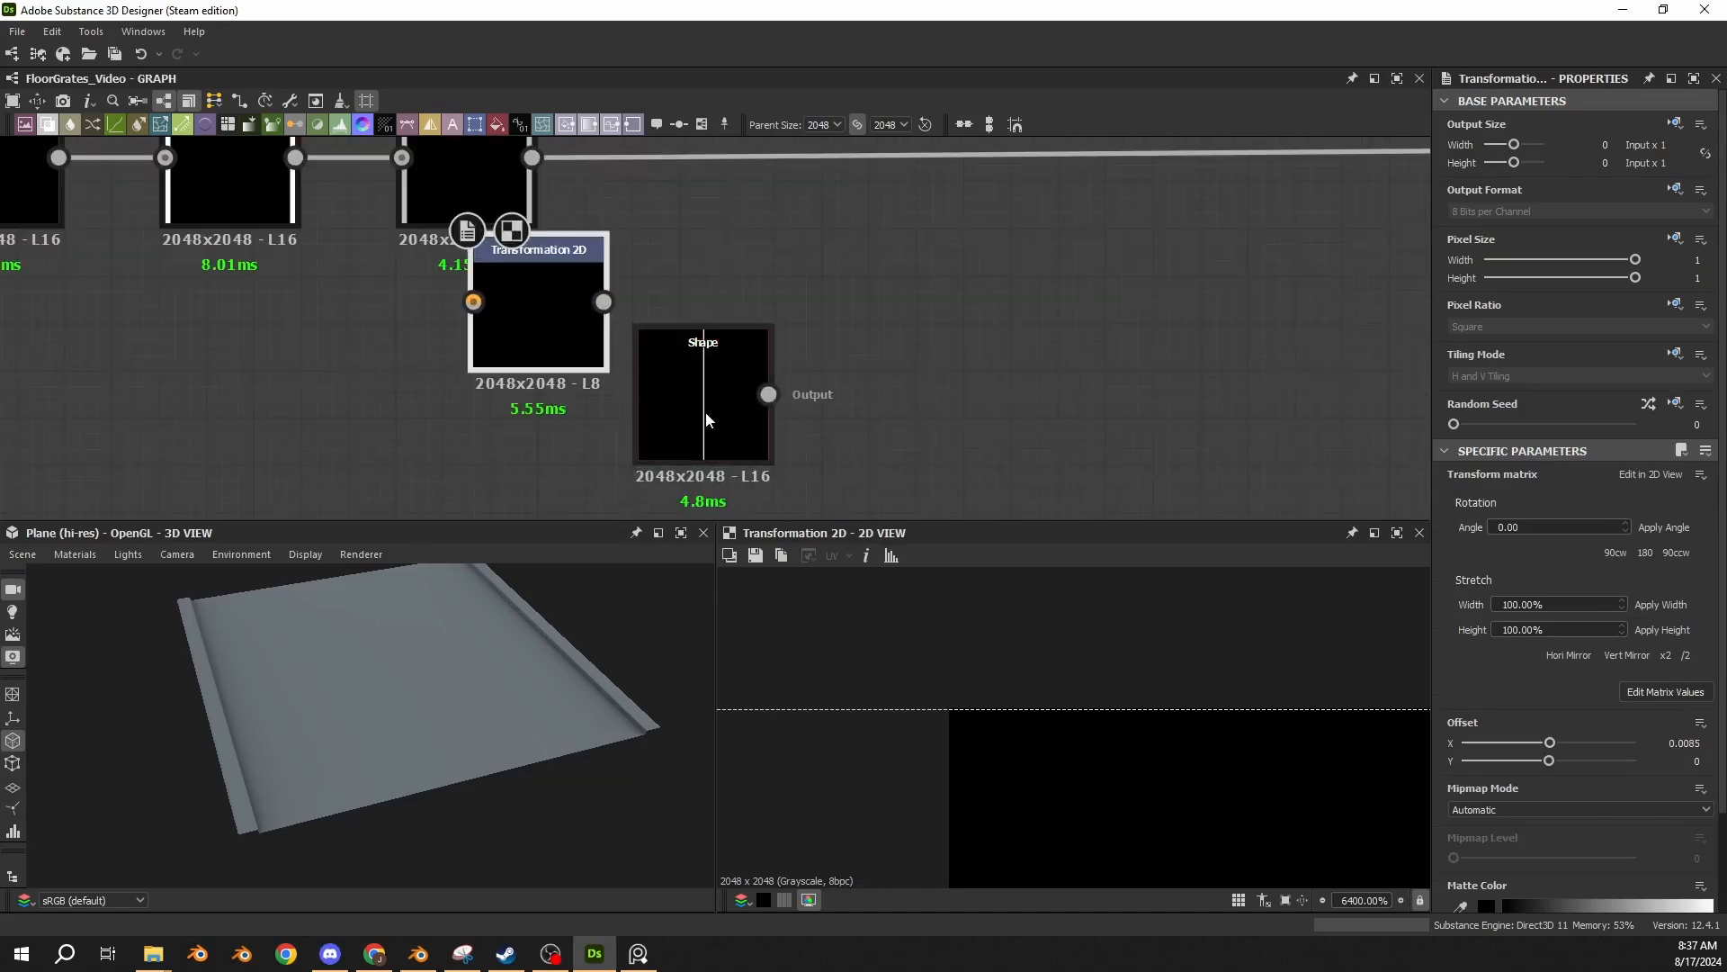
{"action": "mouse_move", "coordinate": [559, 338]}
{"action": "left_mouse_down"}
{"action": "mouse_move", "coordinate": [917, 297]}
{"action": "mouse_move", "coordinate": [980, 413]}
{"action": "mouse_move", "coordinate": [959, 414]}
{"action": "left_mouse_up"}
{"action": "left_click_drag", "start_coordinate": [770, 394], "coordinate": [873, 401]}
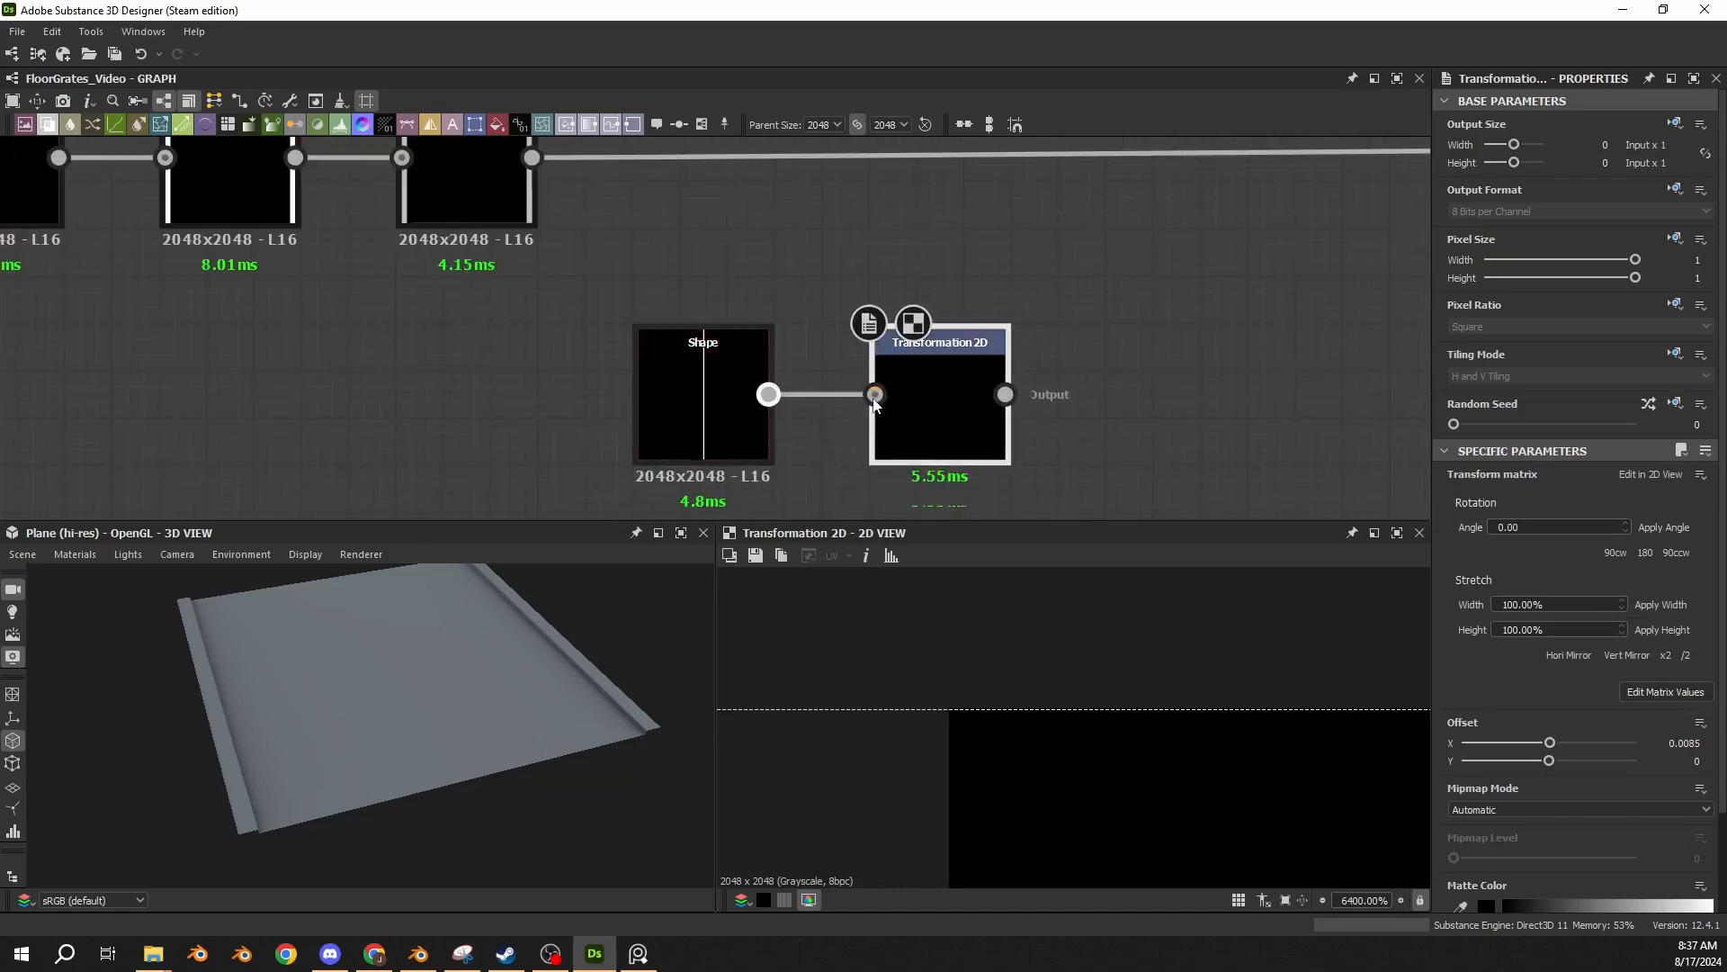
{"action": "left_click", "coordinate": [1662, 693]}
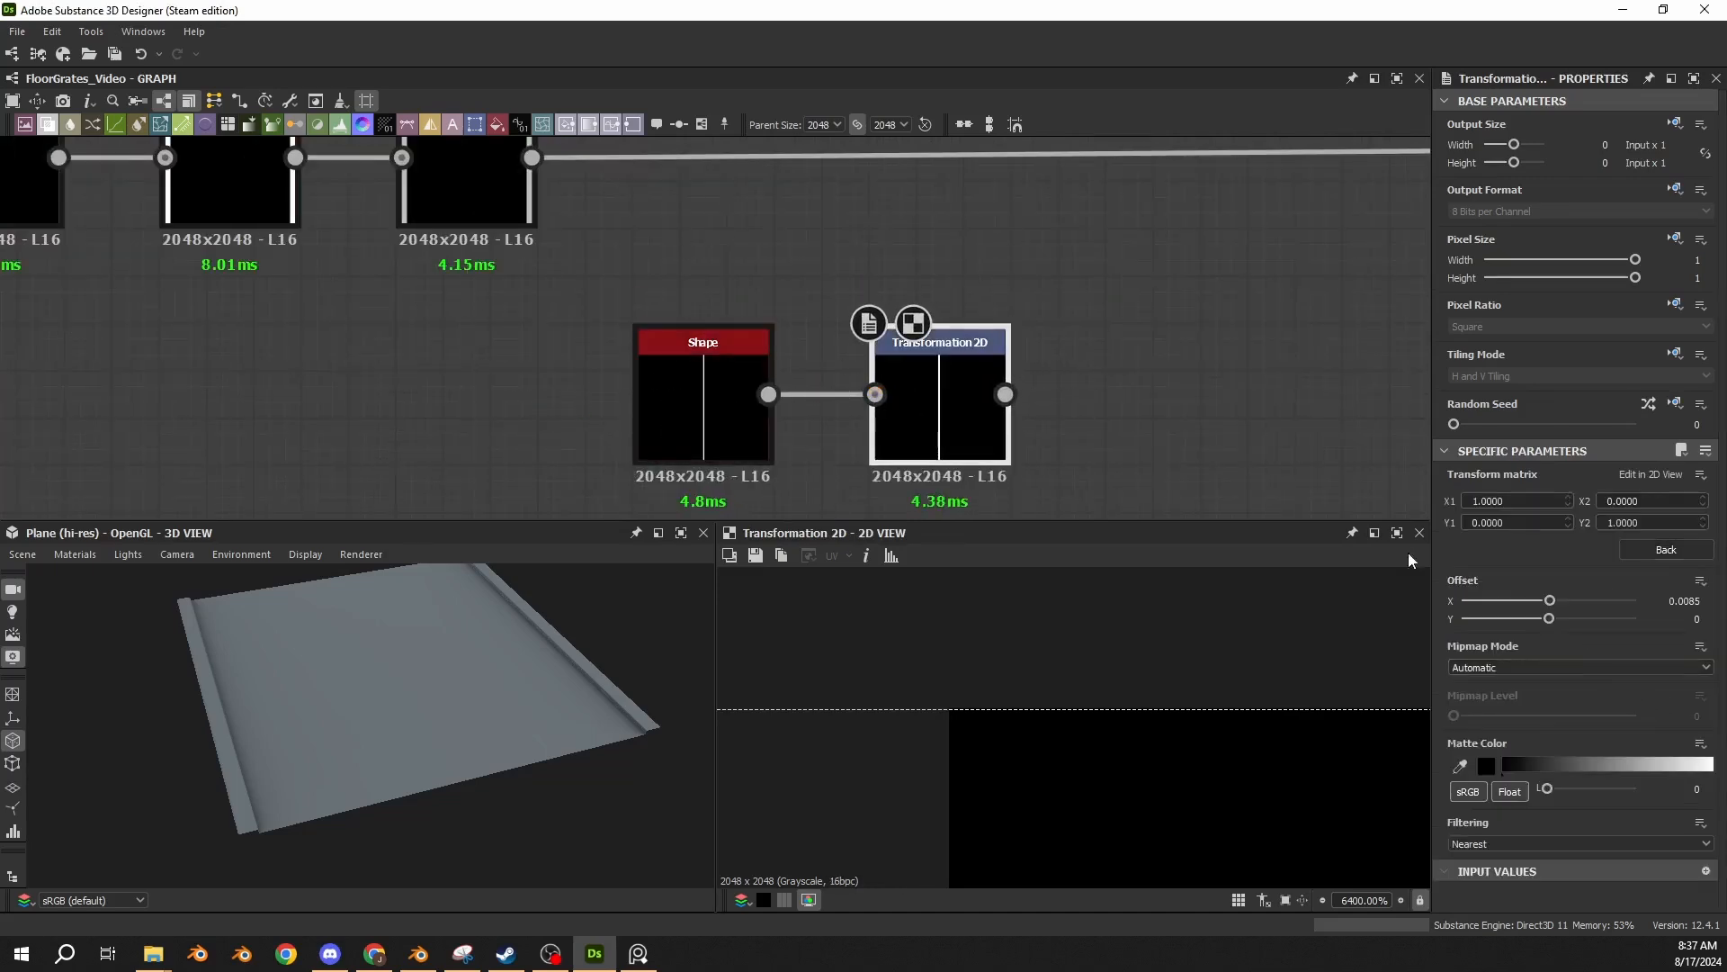
Paste a Mirror Grayscale node set to Mirror Axis X after the thin strip's Transformation 2D, connect it, and compare the chain's outputs.
{"action": "middle_click_drag", "start_coordinate": [1136, 403], "coordinate": [1030, 331]}
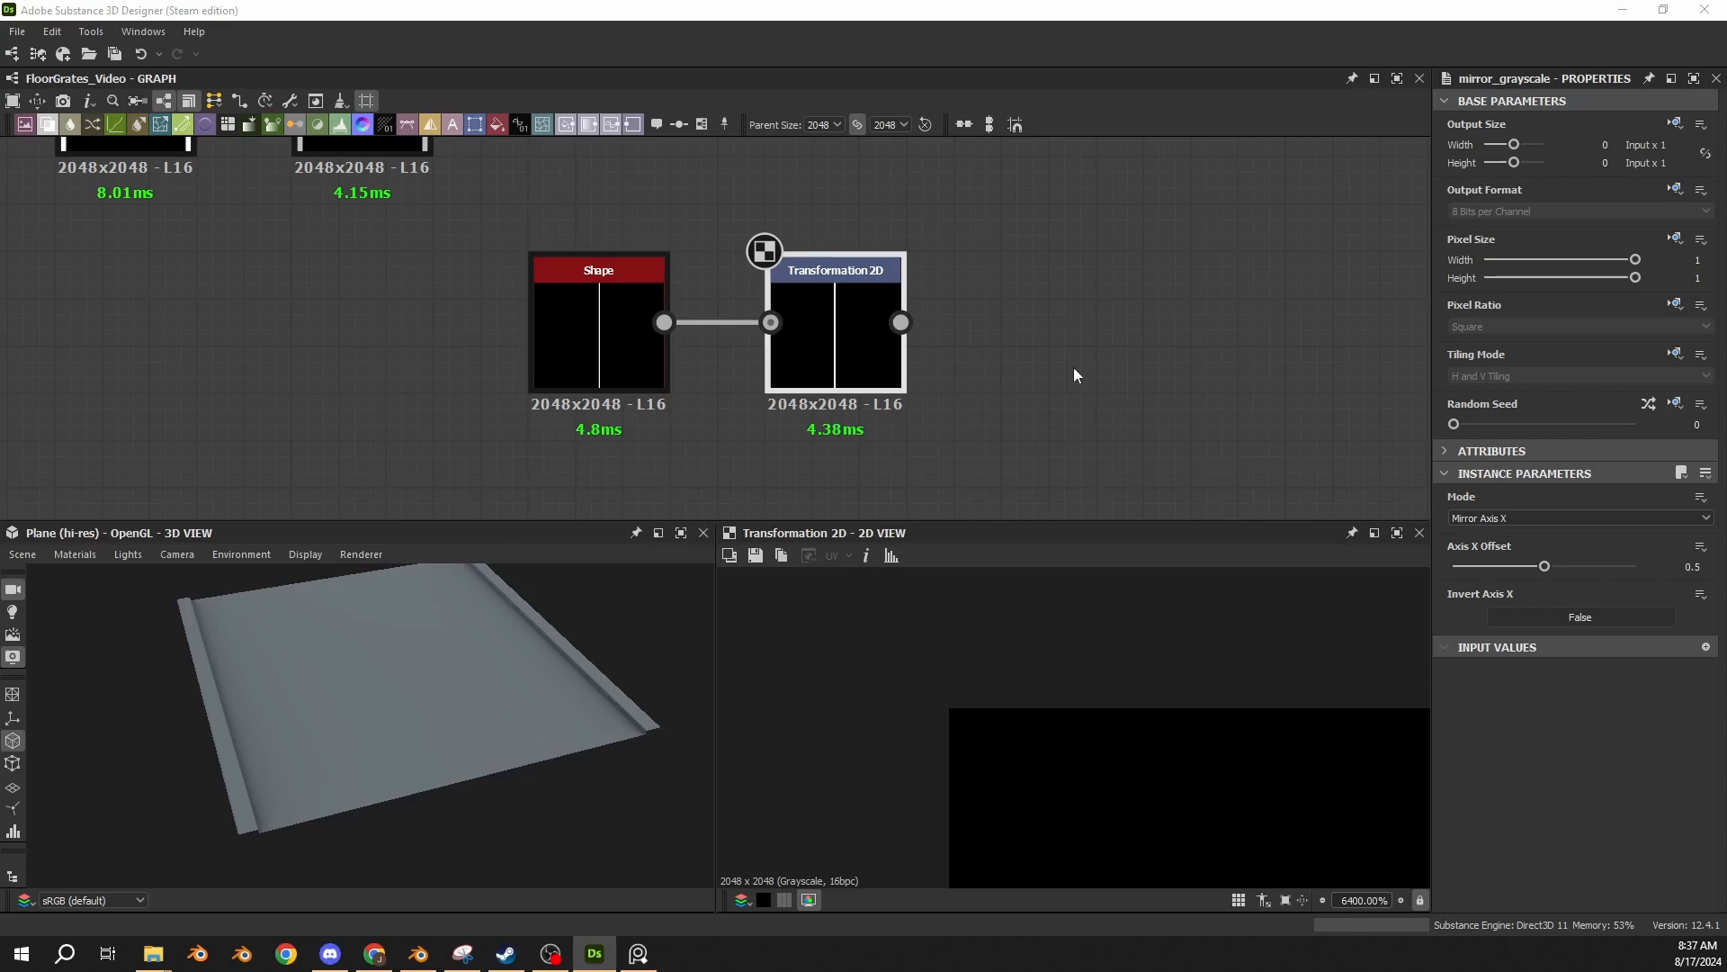
{"action": "left_click_drag", "start_coordinate": [712, 362], "coordinate": [1086, 344]}
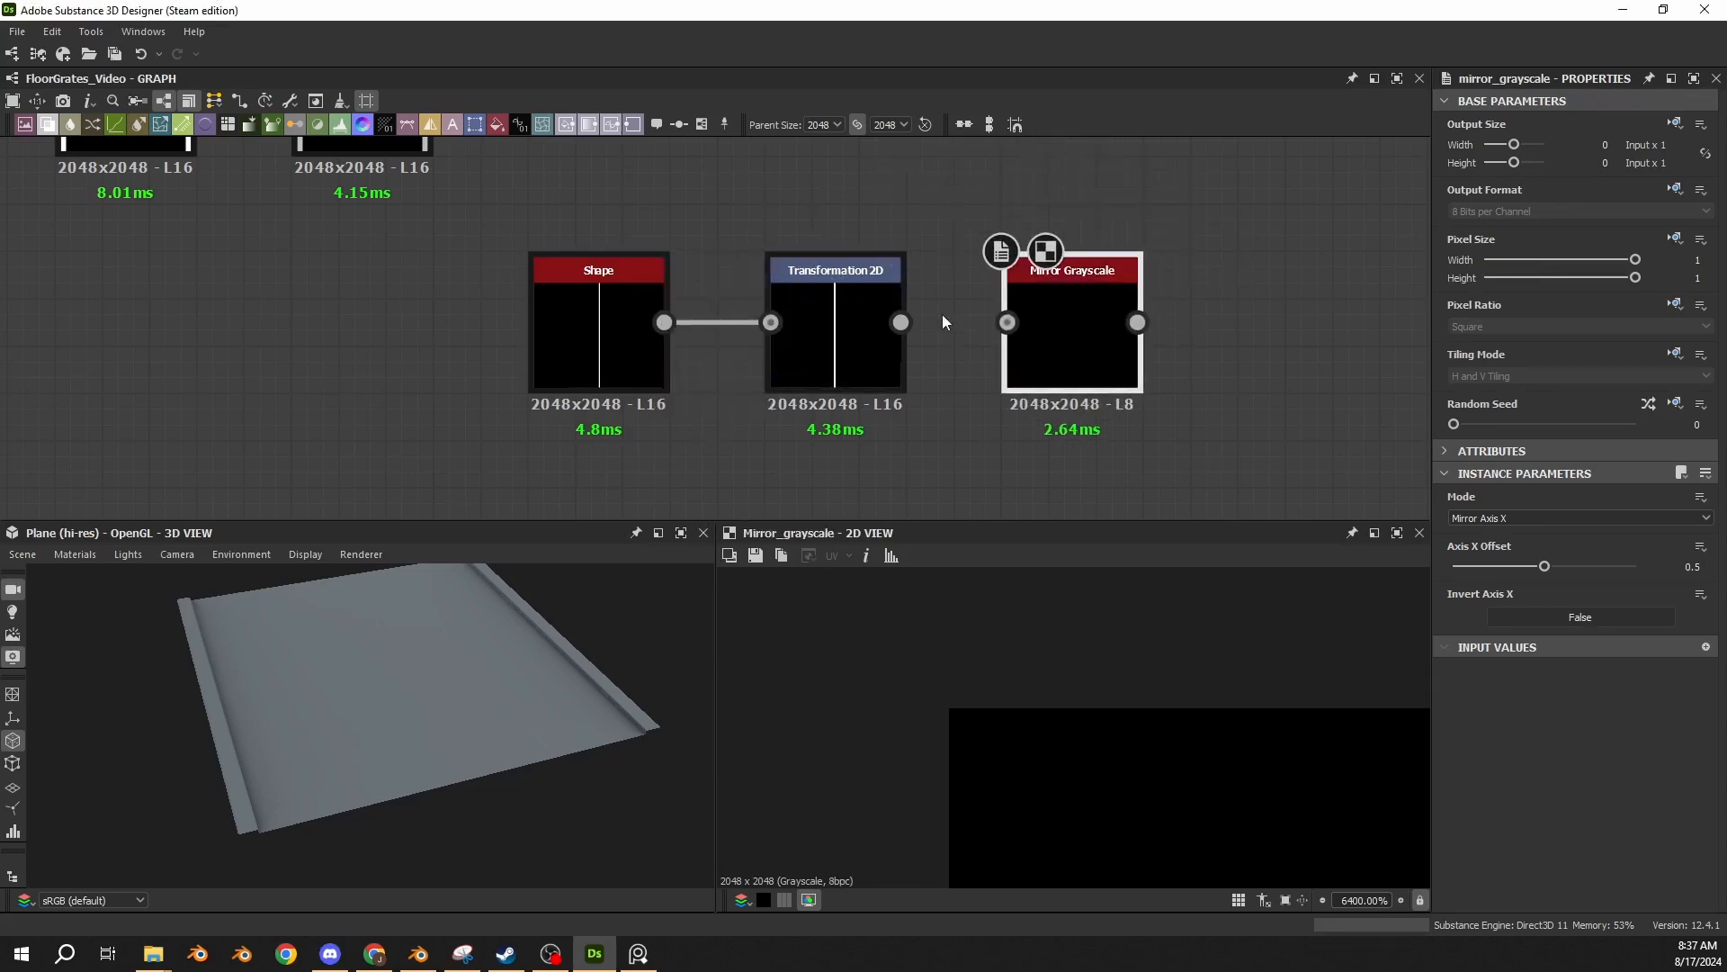
{"action": "left_click_drag", "start_coordinate": [901, 322], "coordinate": [1008, 322]}
{"action": "scroll", "coordinate": [1137, 719], "scroll_direction": "down", "scroll_amount": 5}
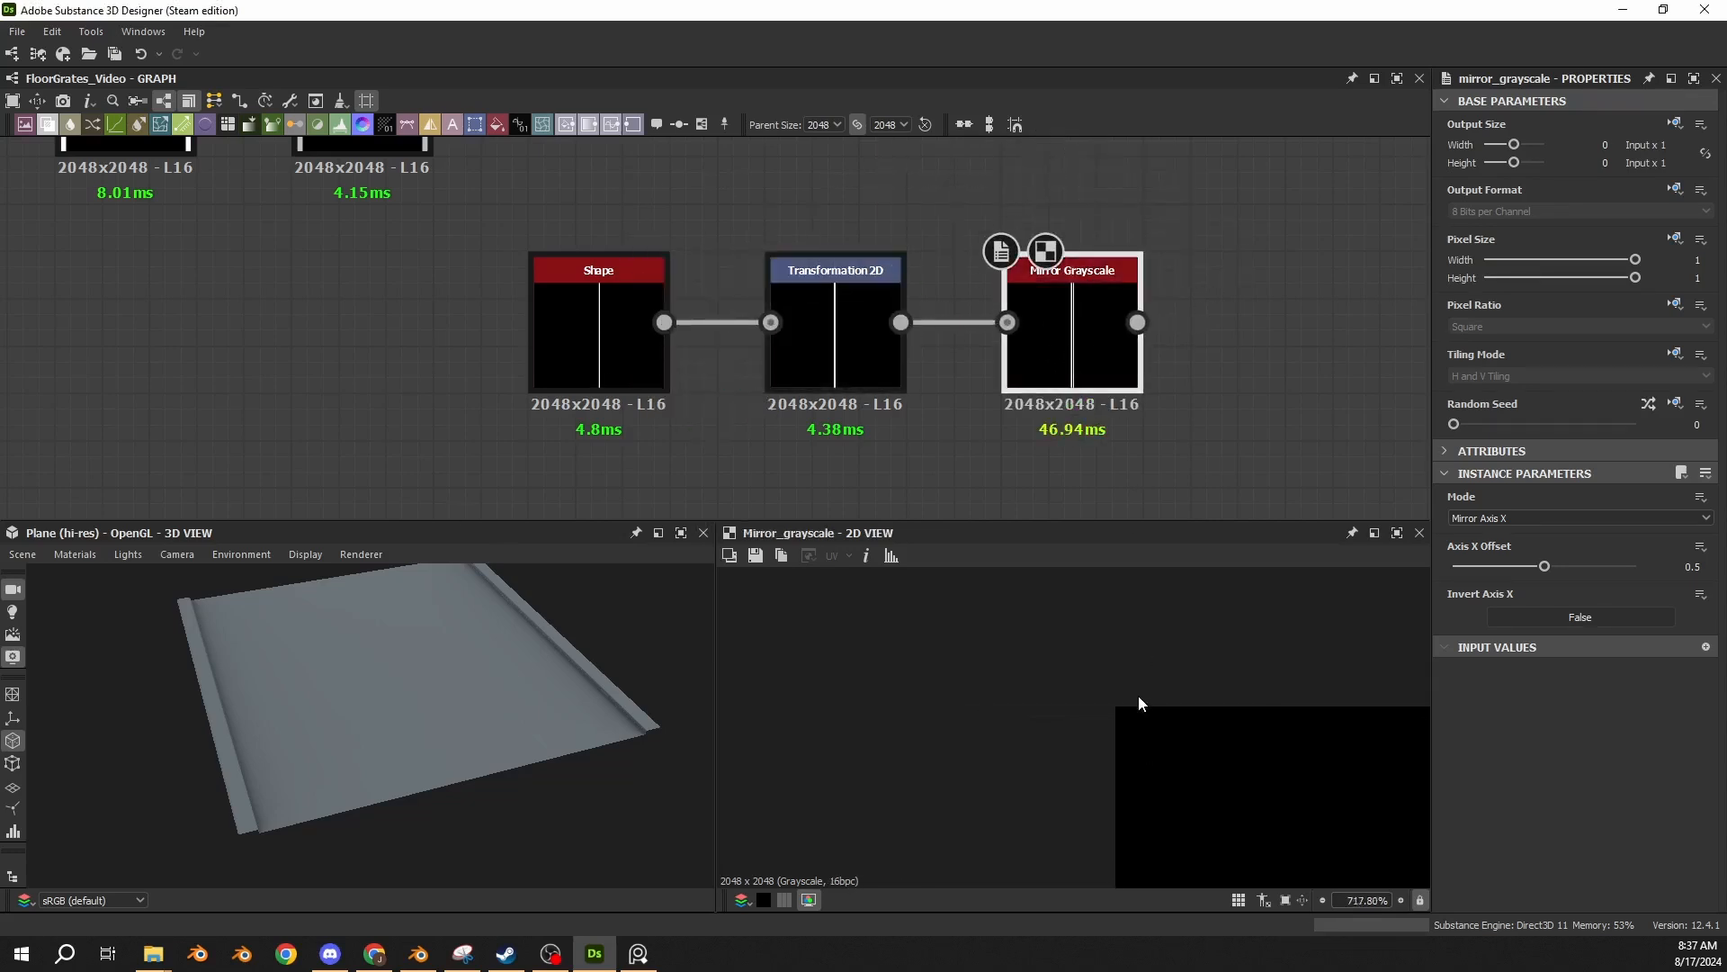
{"action": "scroll", "coordinate": [1139, 697], "scroll_direction": "down", "scroll_amount": 20}
{"action": "key", "text": "f"}
{"action": "scroll", "coordinate": [1063, 733], "scroll_direction": "up", "scroll_amount": 9}
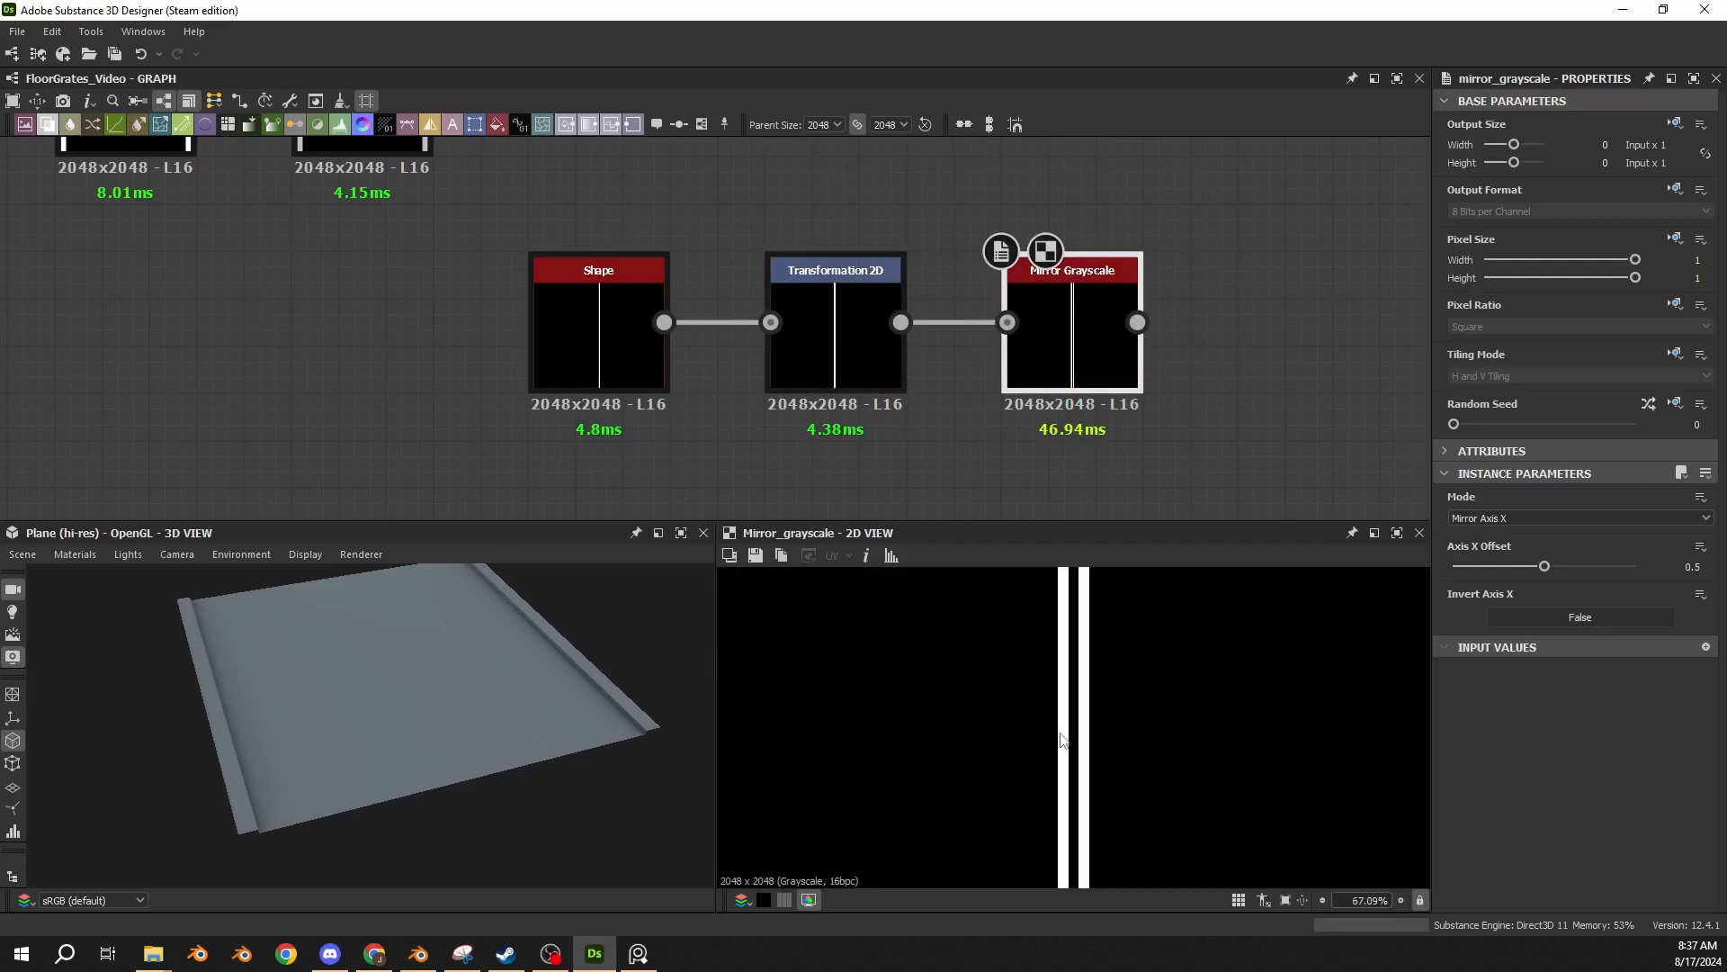
{"action": "double_click", "coordinate": [633, 348]}
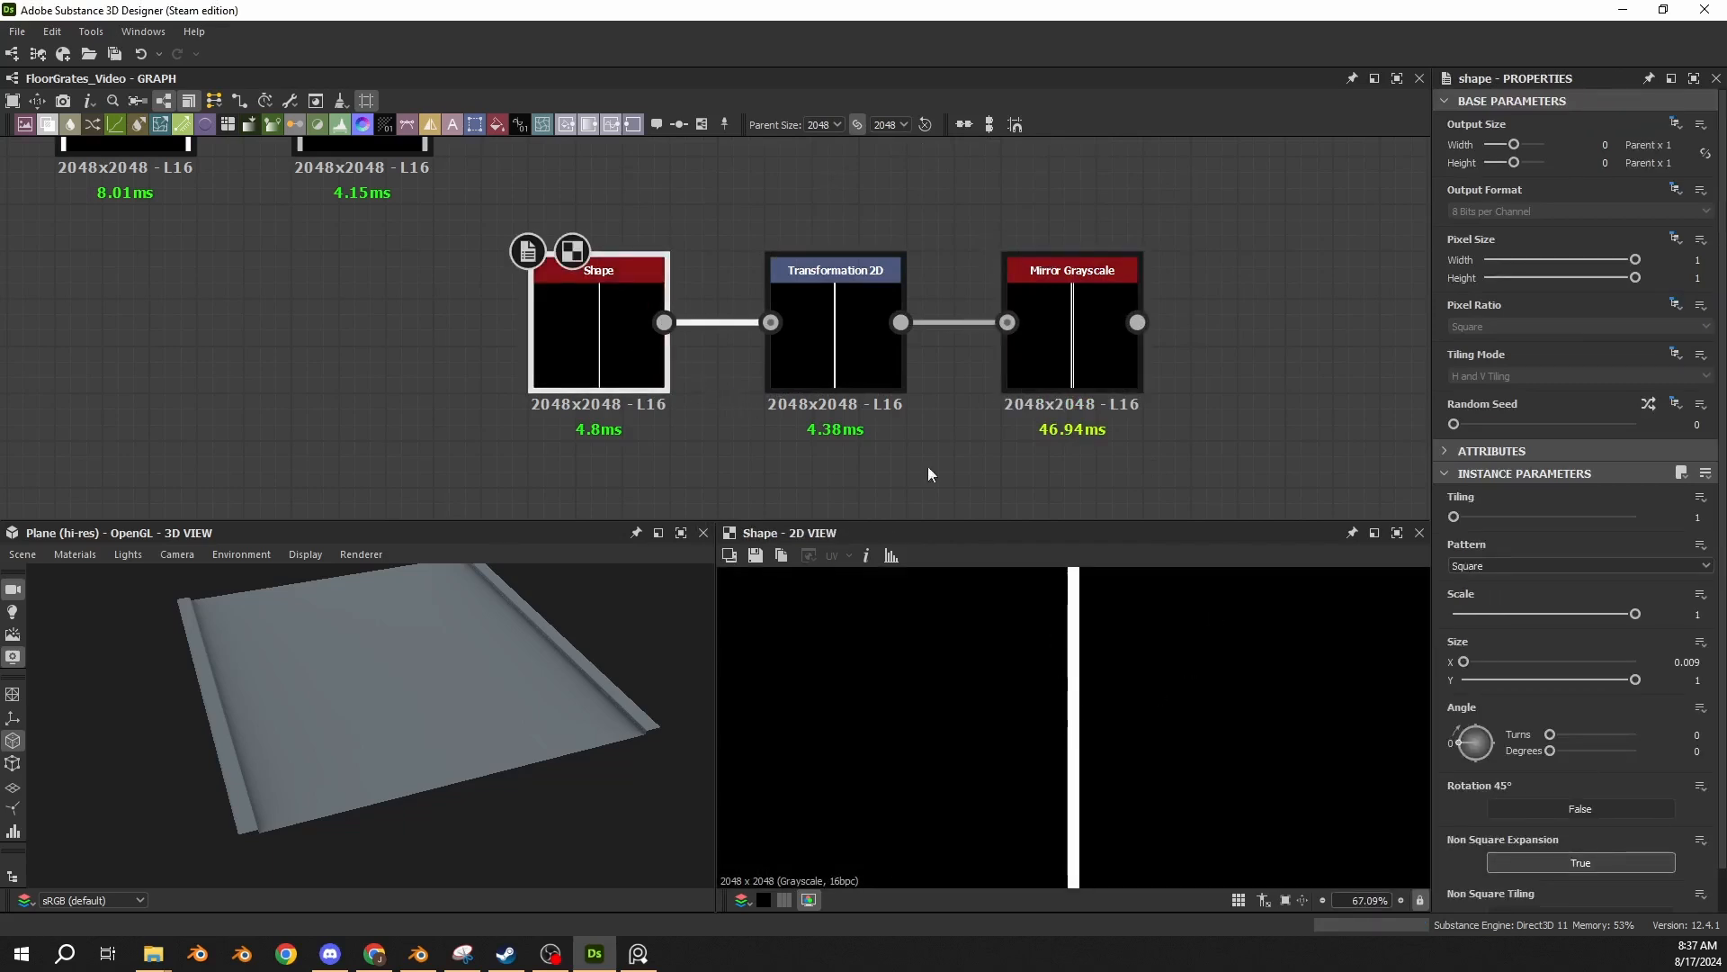
{"action": "double_click", "coordinate": [876, 354]}
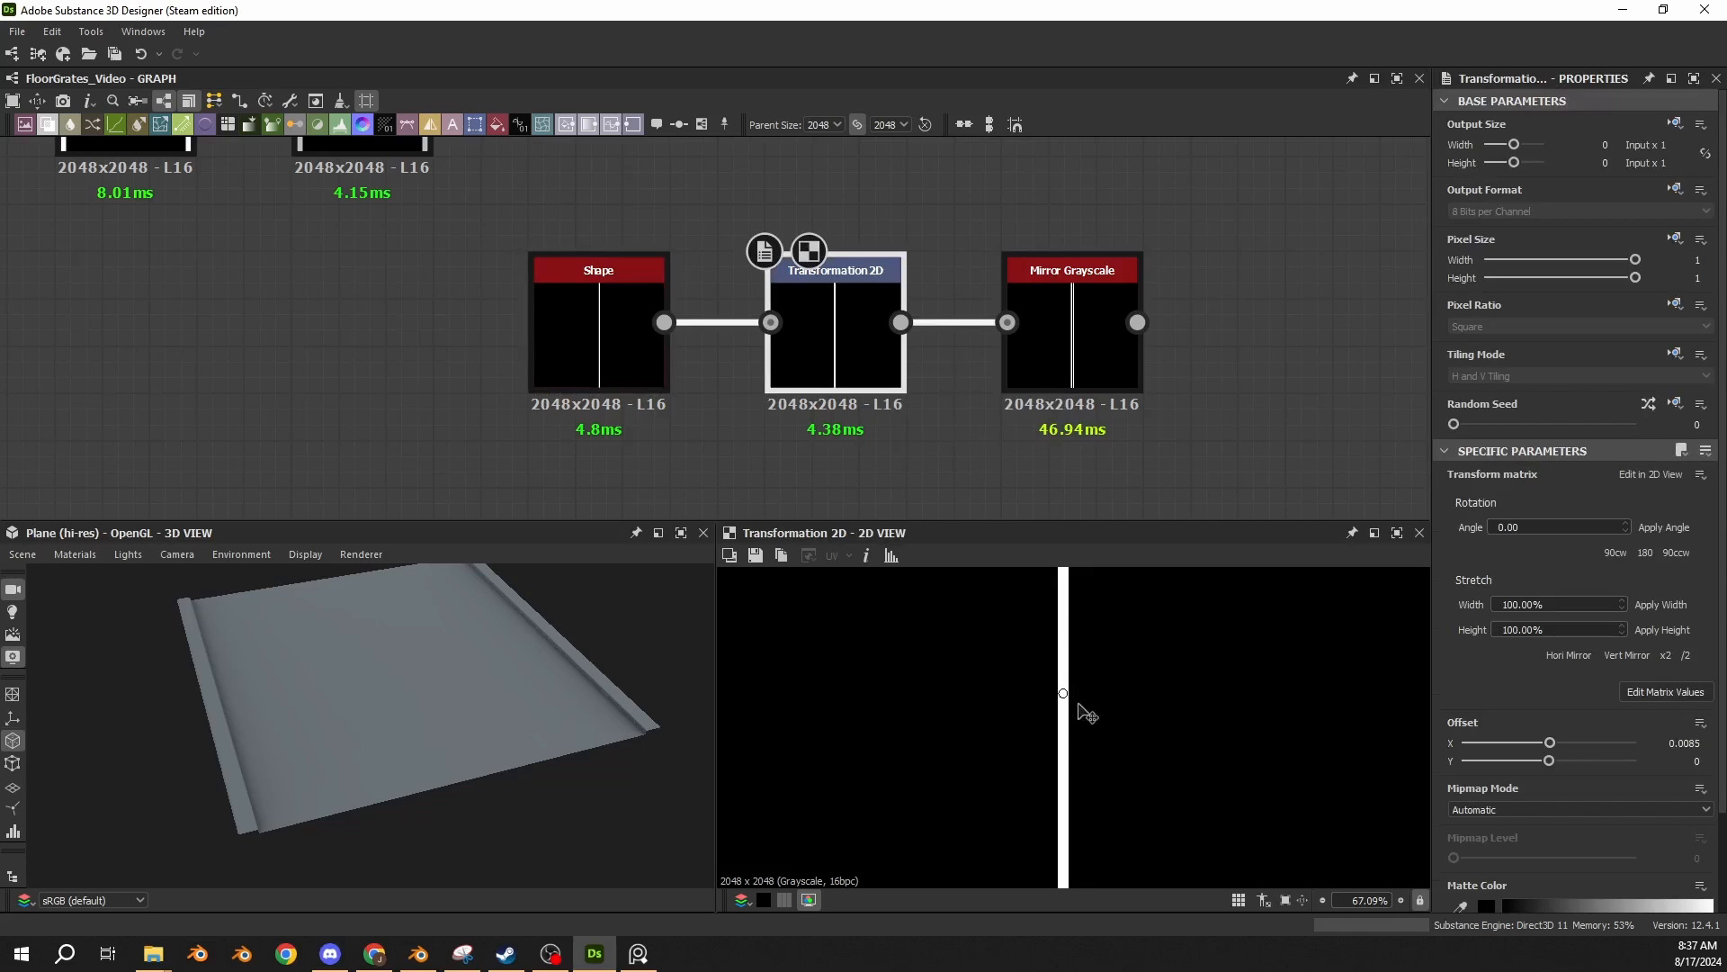
{"action": "double_click", "coordinate": [1023, 401]}
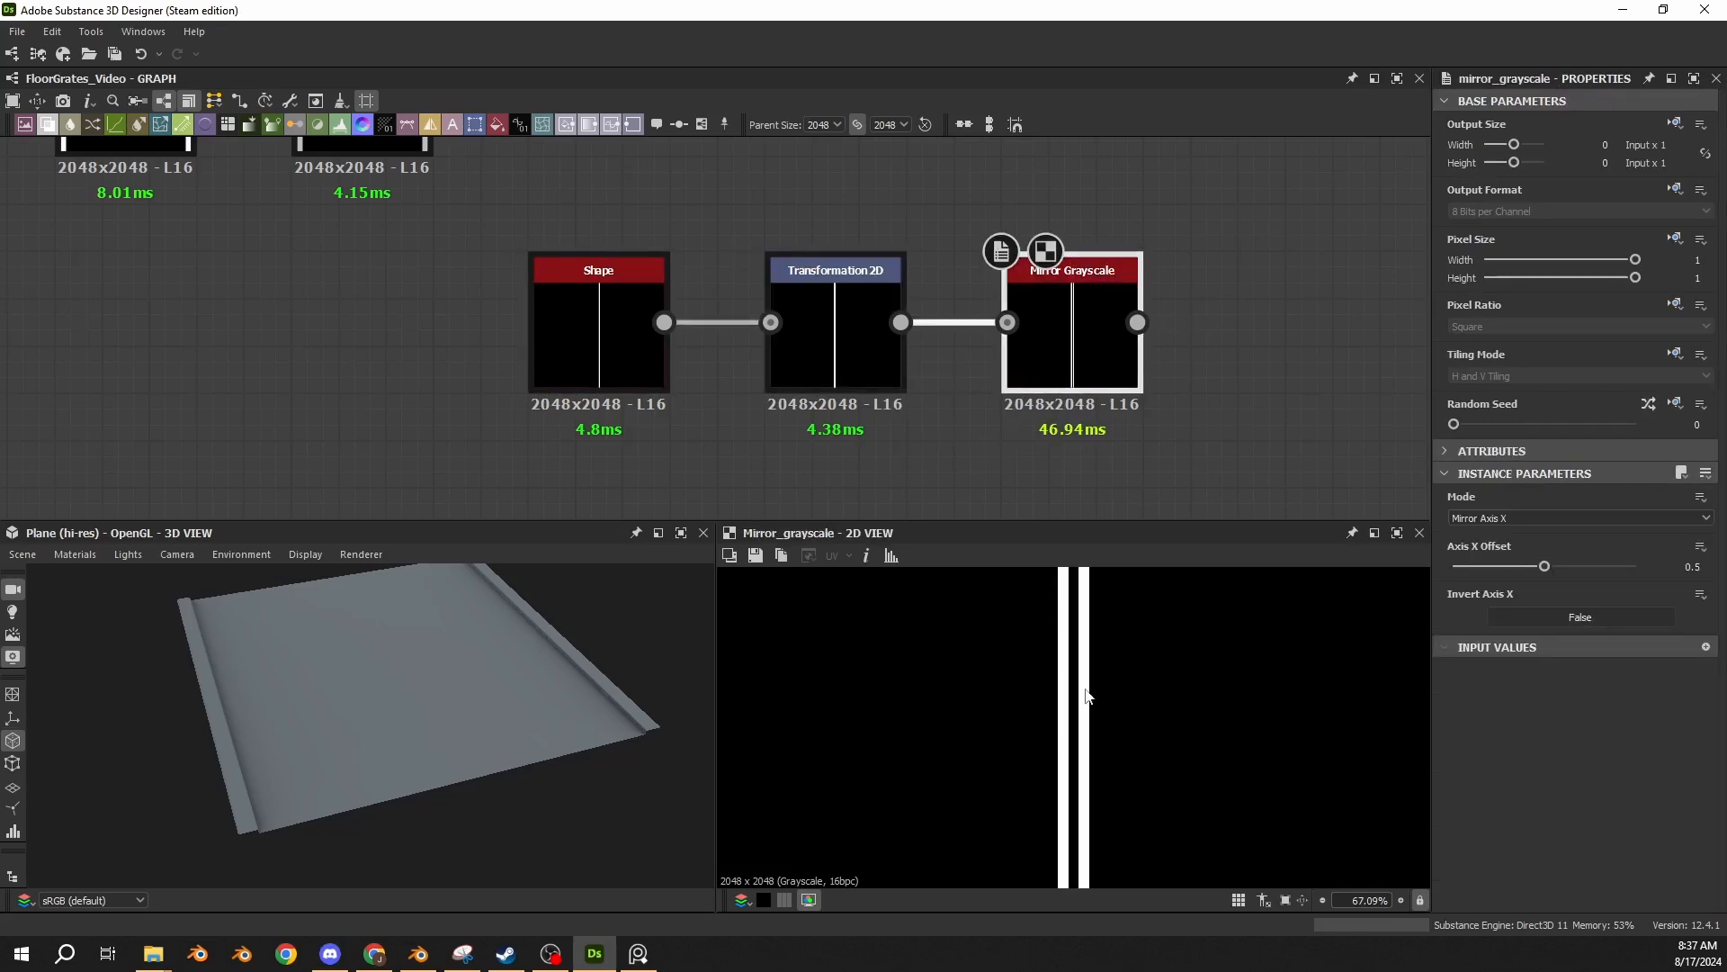
{"action": "scroll", "coordinate": [1059, 693], "scroll_direction": "down", "scroll_amount": 5}
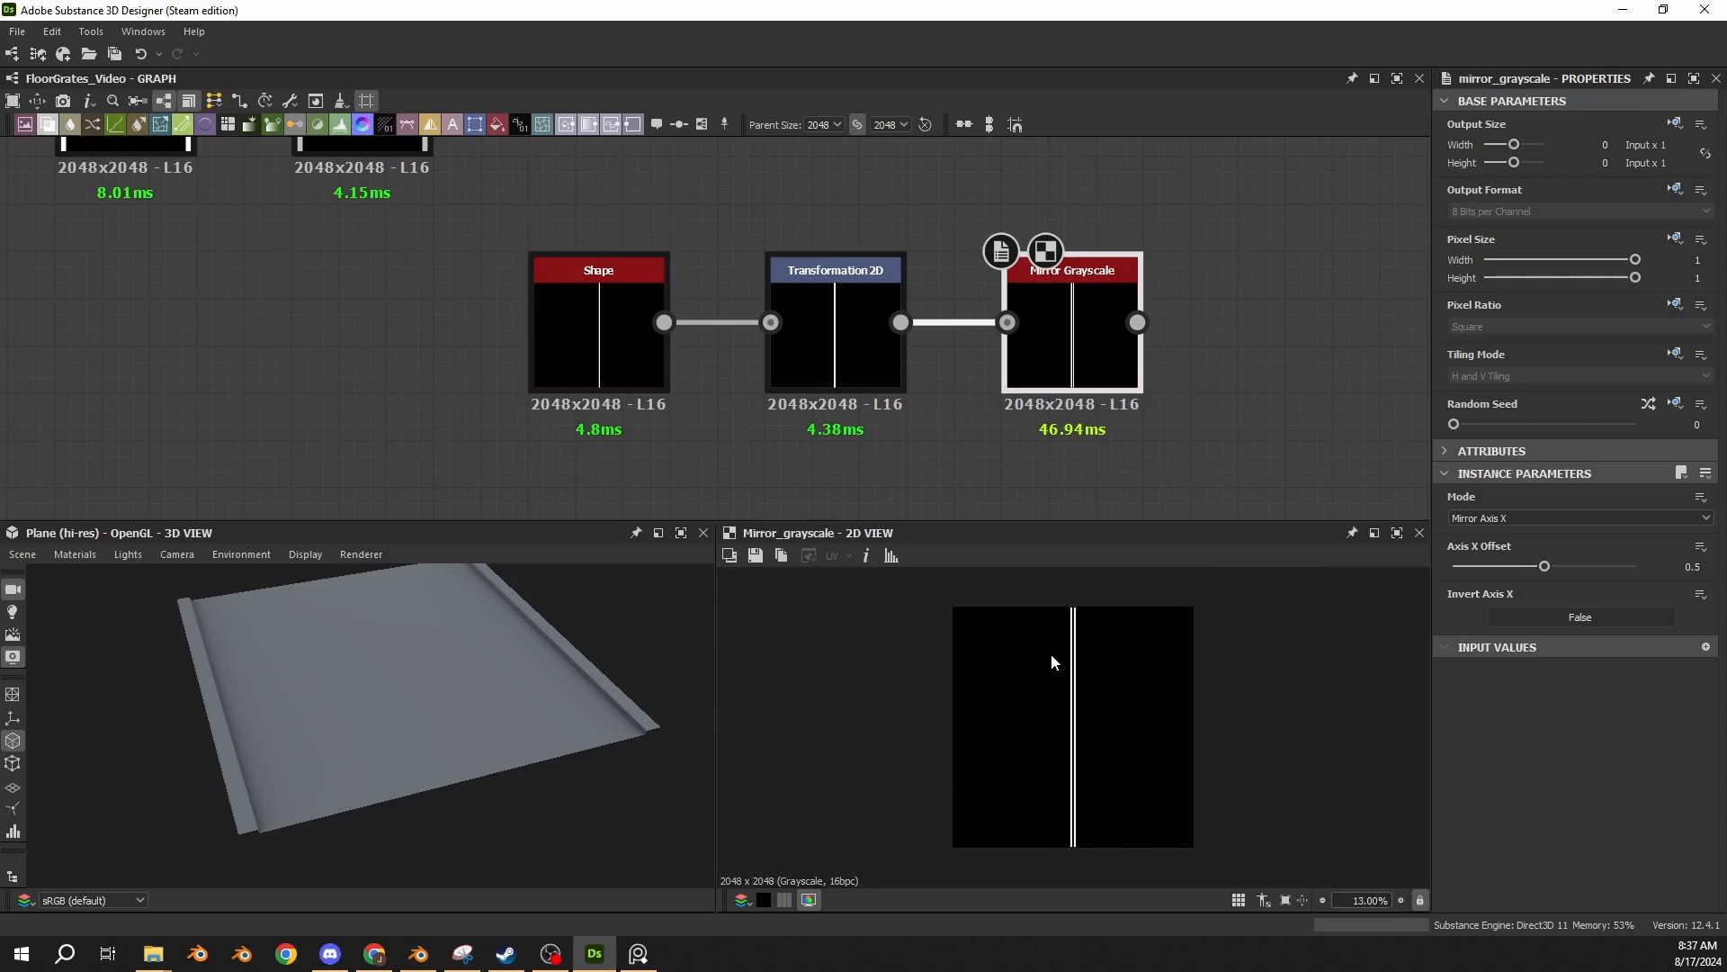
{"action": "scroll", "coordinate": [1075, 665], "scroll_direction": "up", "scroll_amount": 2}
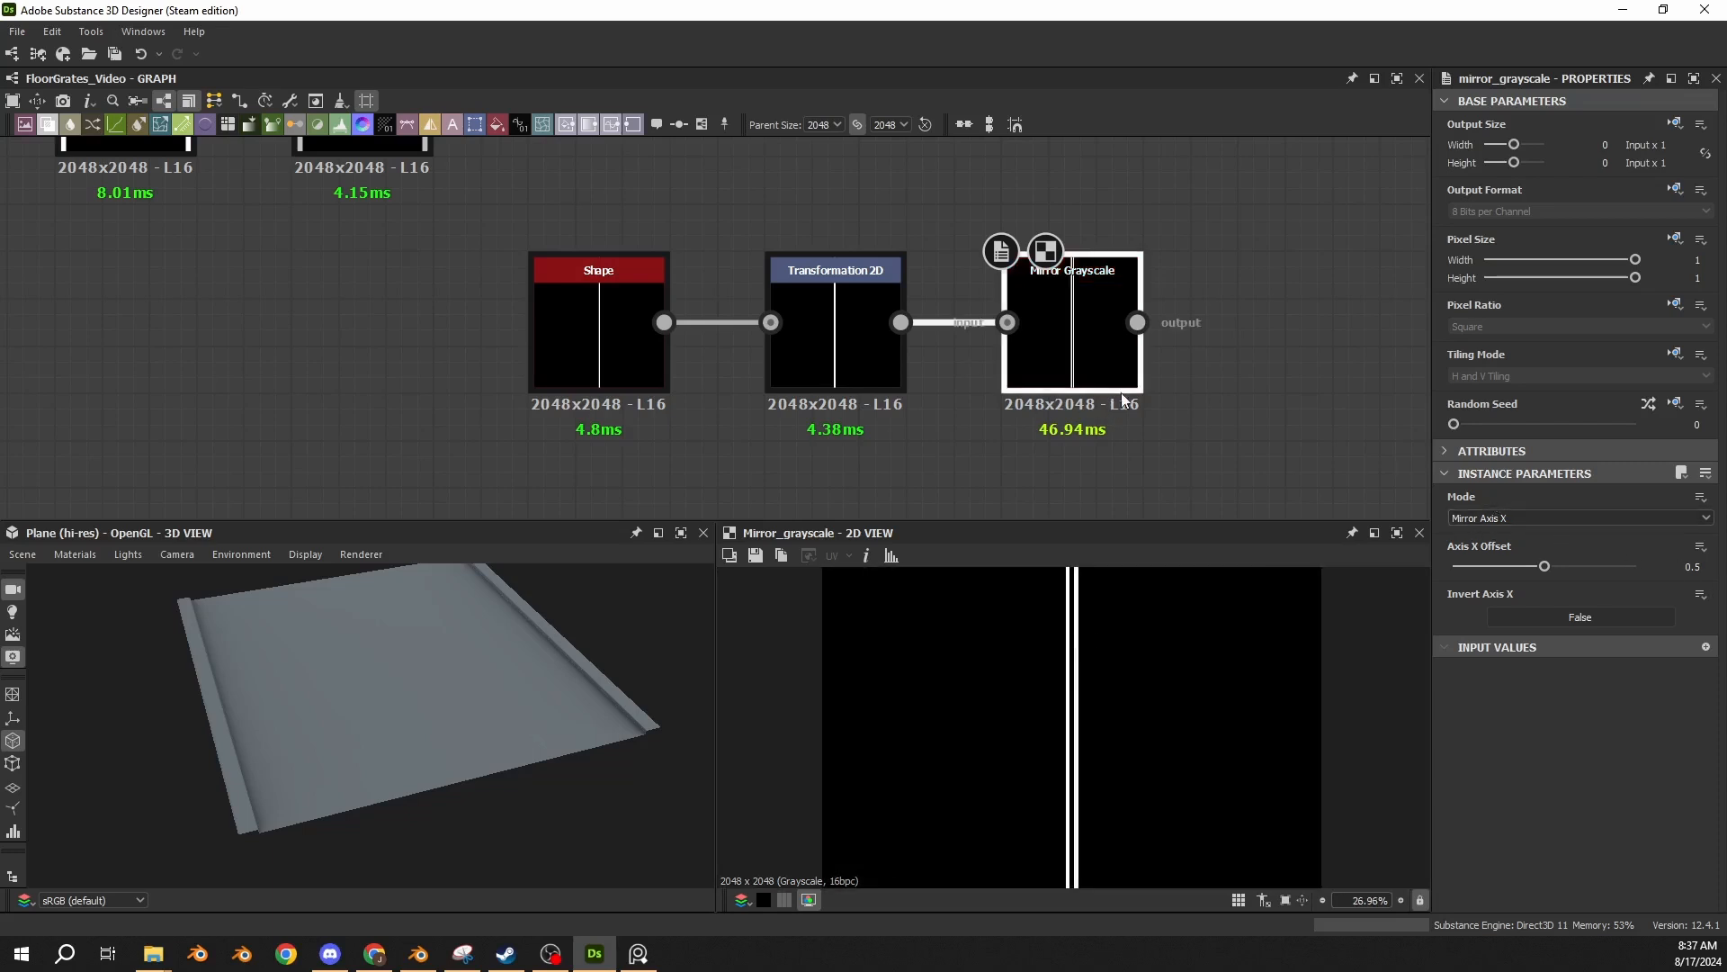
Switch to the corridor reference image and examine the ribbed strip between the perforated floor panels, then return to the graph.
{"action": "middle_click_drag", "start_coordinate": [1121, 398], "coordinate": [953, 396]}
{"action": "key", "text": "space"}
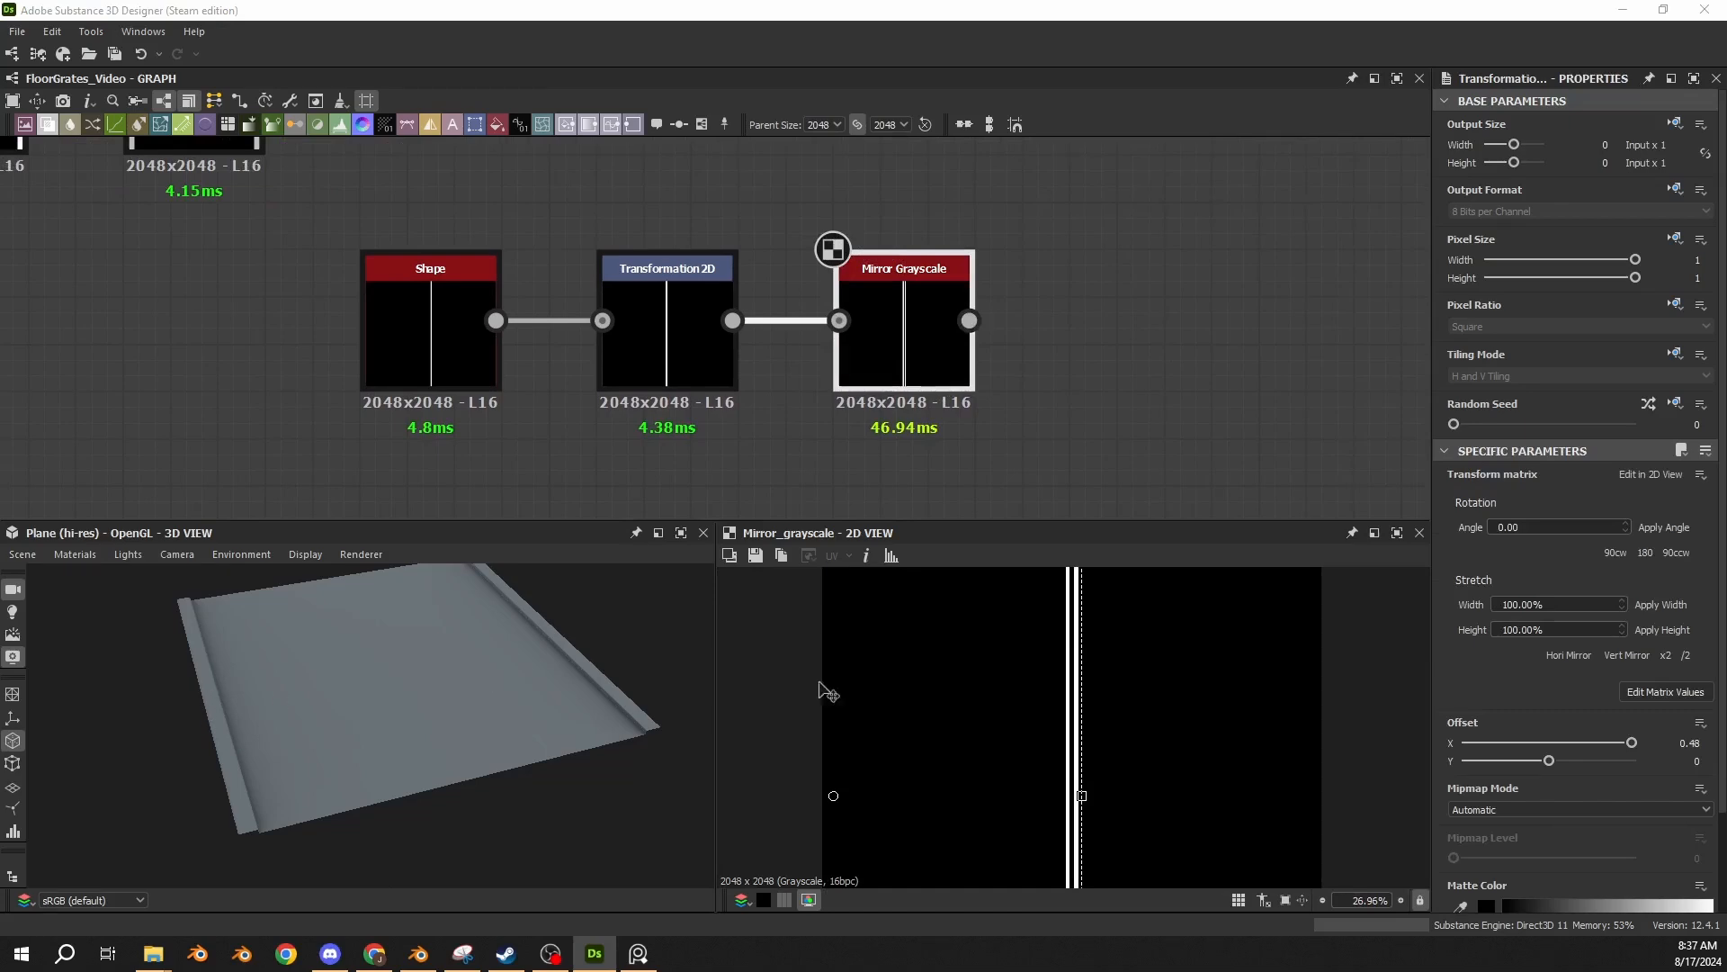
{"action": "left_click", "coordinate": [640, 952]}
{"action": "scroll", "coordinate": [1068, 688], "scroll_direction": "up", "scroll_amount": 10}
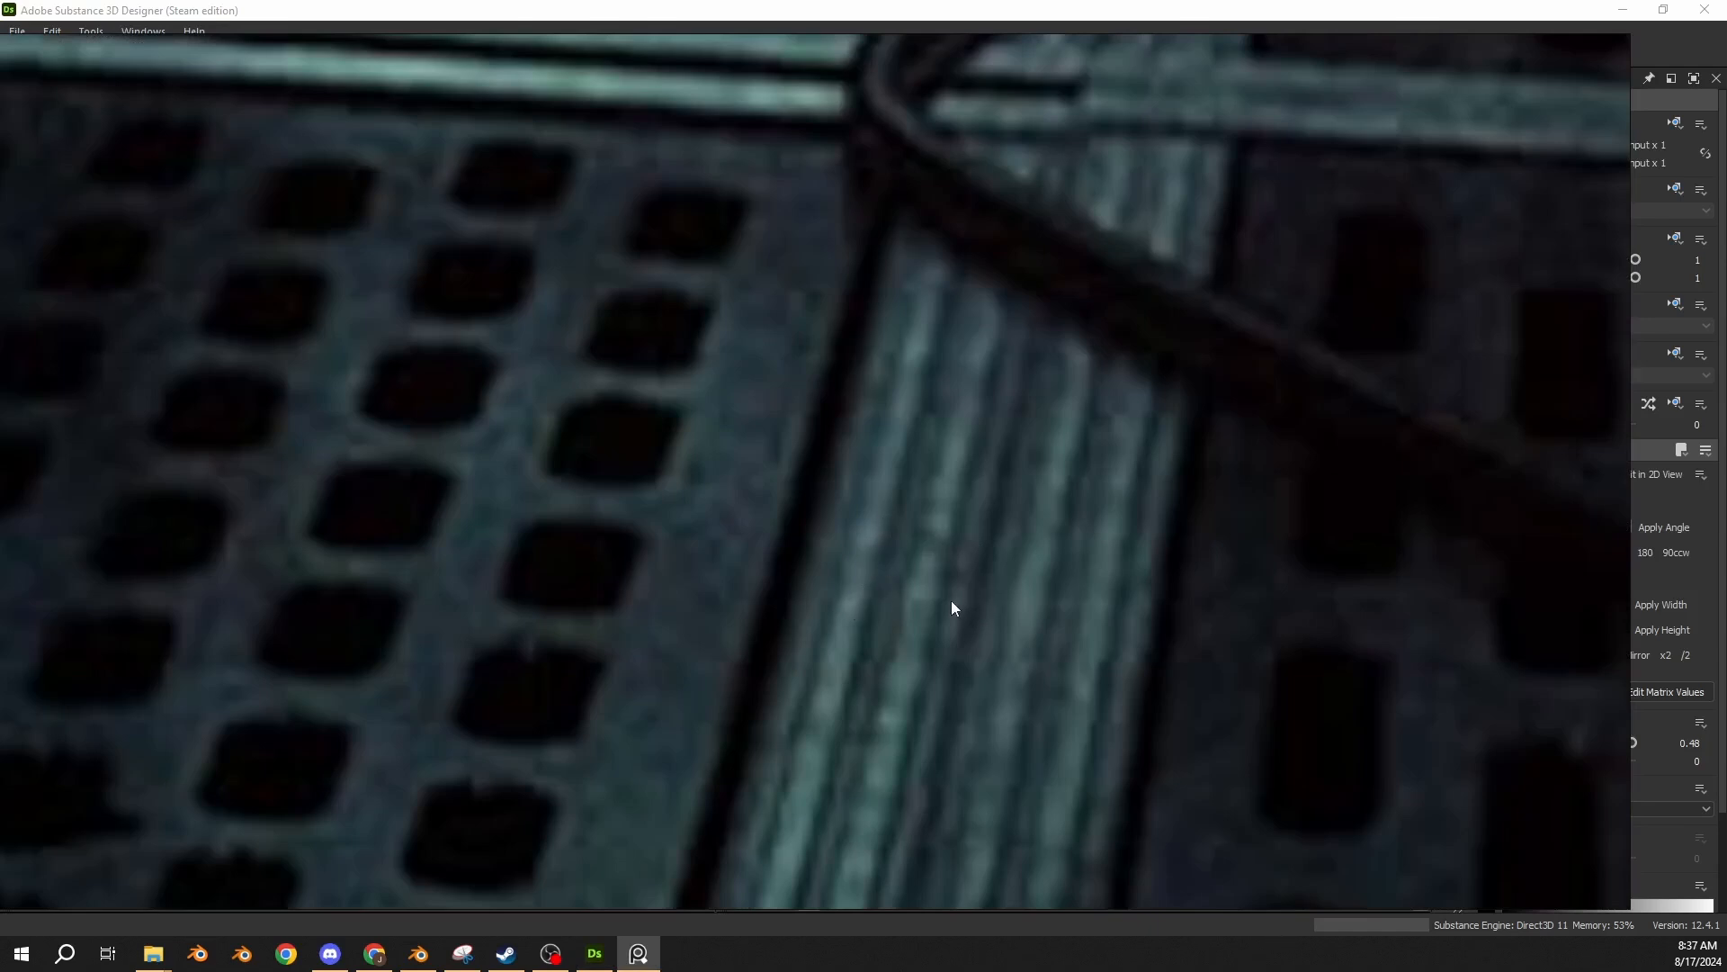
{"action": "key", "text": "alt+Tab"}
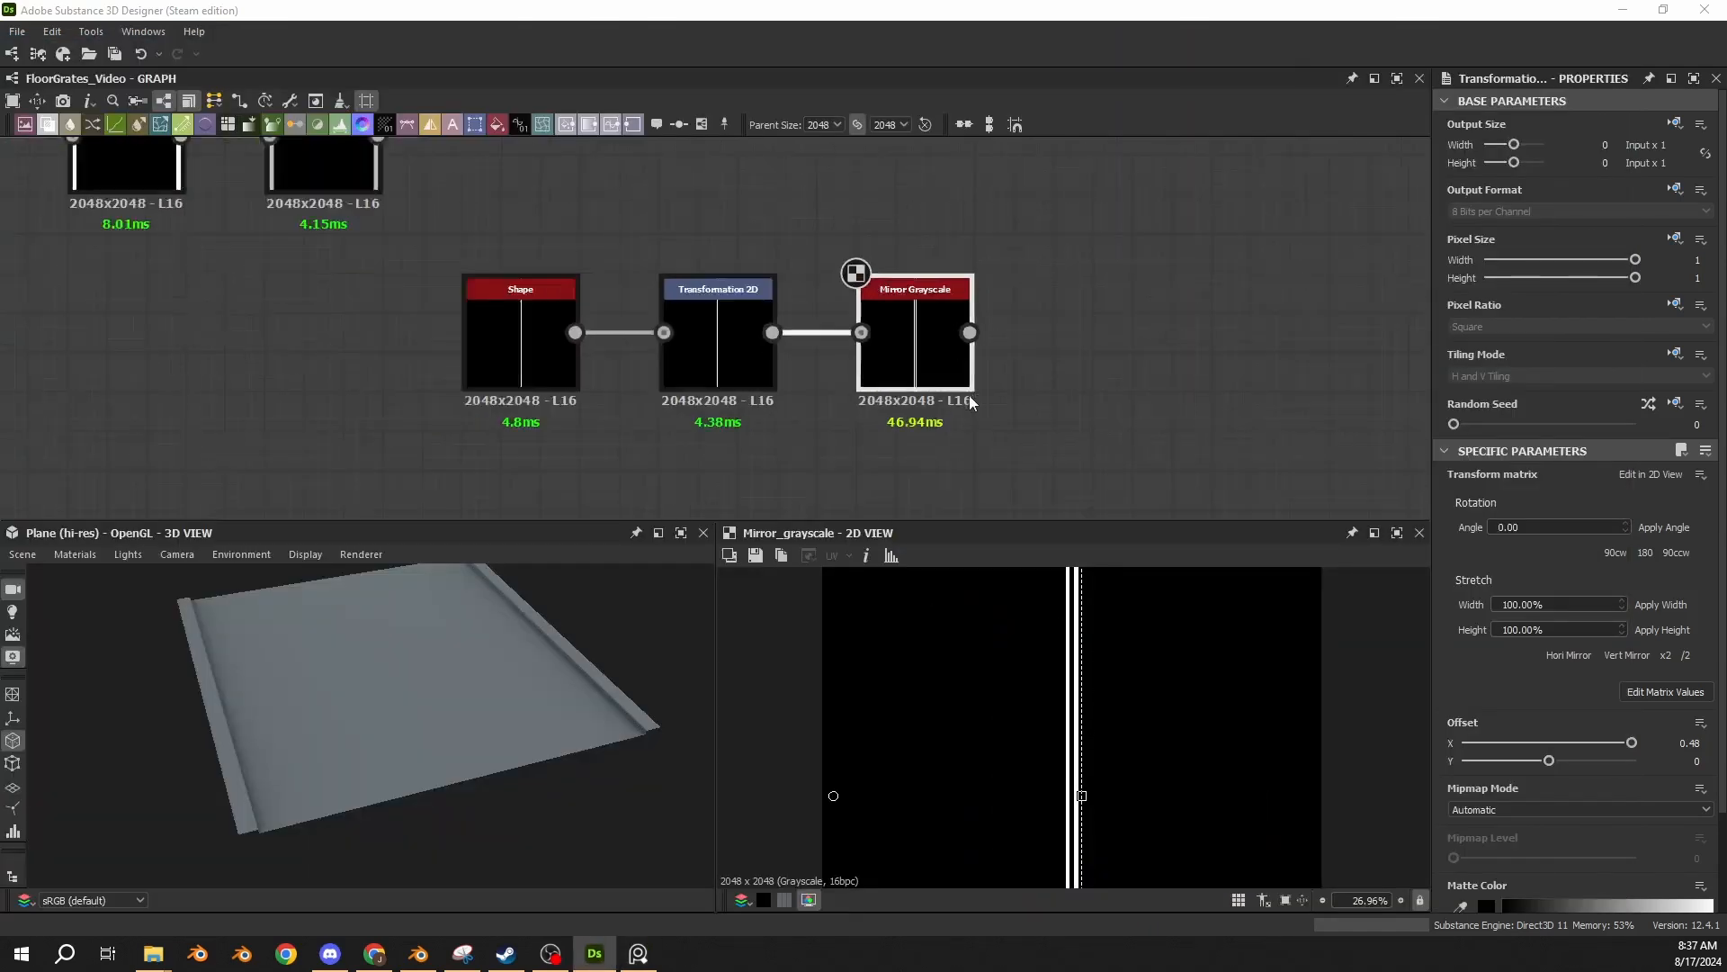
{"action": "scroll", "coordinate": [971, 402], "scroll_direction": "down", "scroll_amount": 3}
{"action": "key", "text": "alt+Tab"}
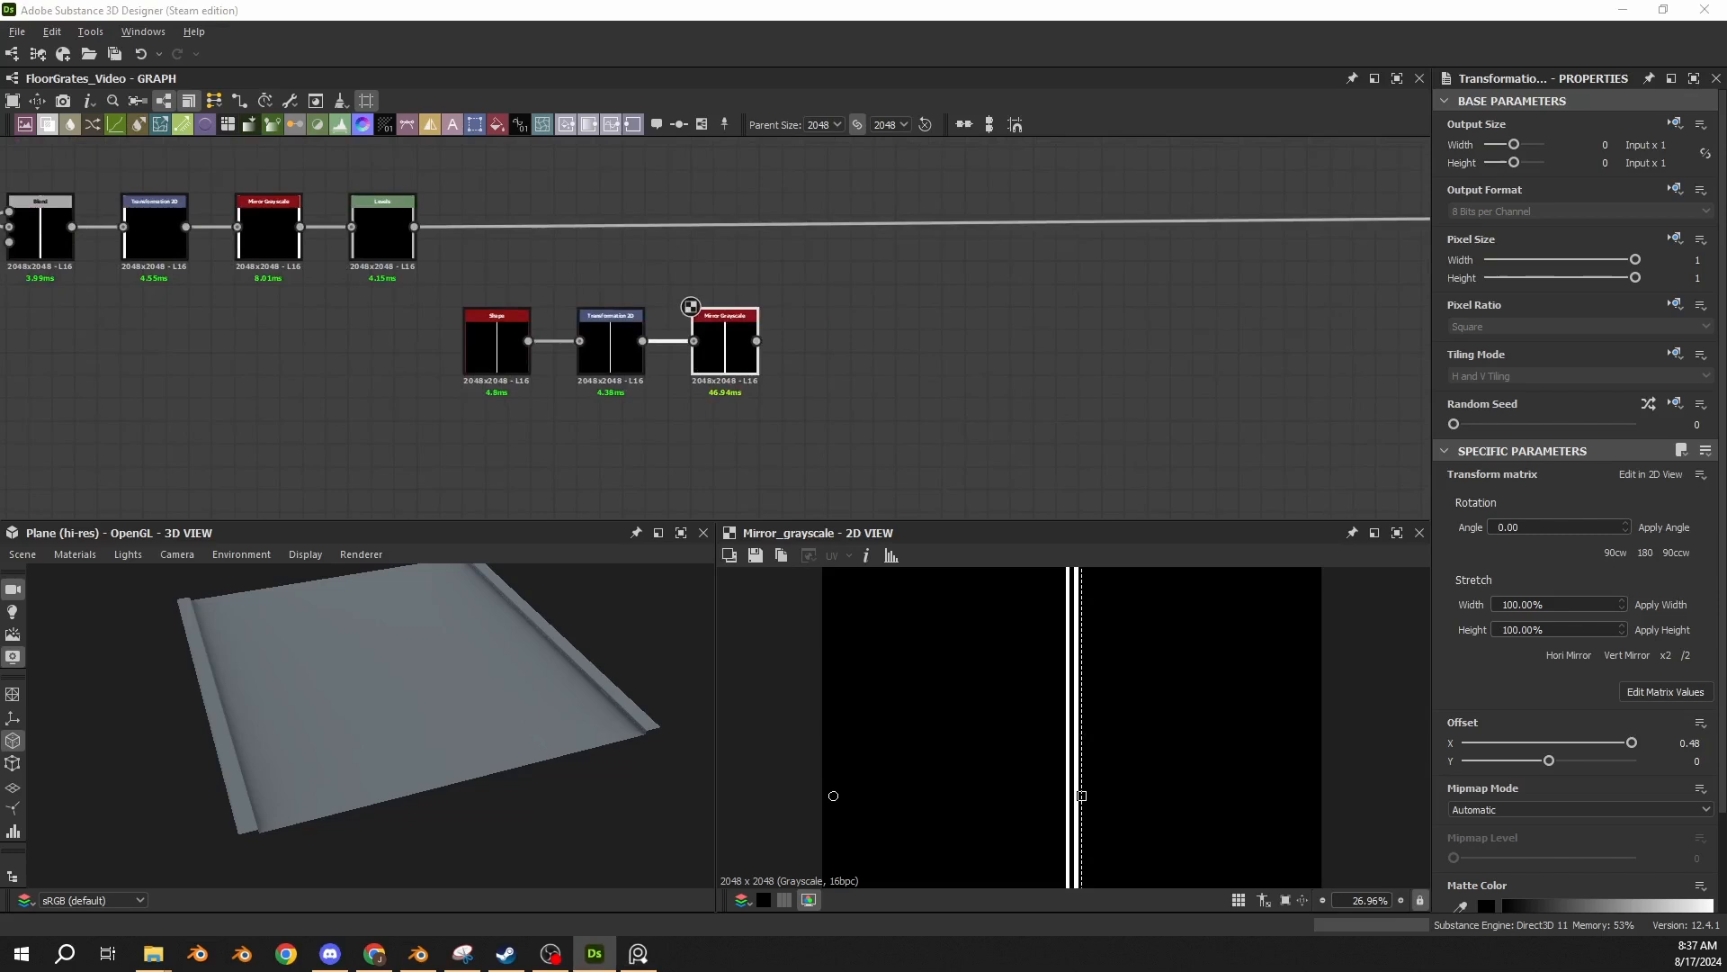
Paste a Transformation 2D node with X offset 0.48 after the new Mirror Grayscale, feed the mirrored strips into it, and show its matrix values.
{"action": "left_click", "coordinate": [887, 348]}
{"action": "scroll", "coordinate": [695, 330], "scroll_direction": "up", "scroll_amount": 4}
{"action": "key", "text": "ctrl+v"}
{"action": "left_click_drag", "start_coordinate": [738, 358], "coordinate": [1021, 373]}
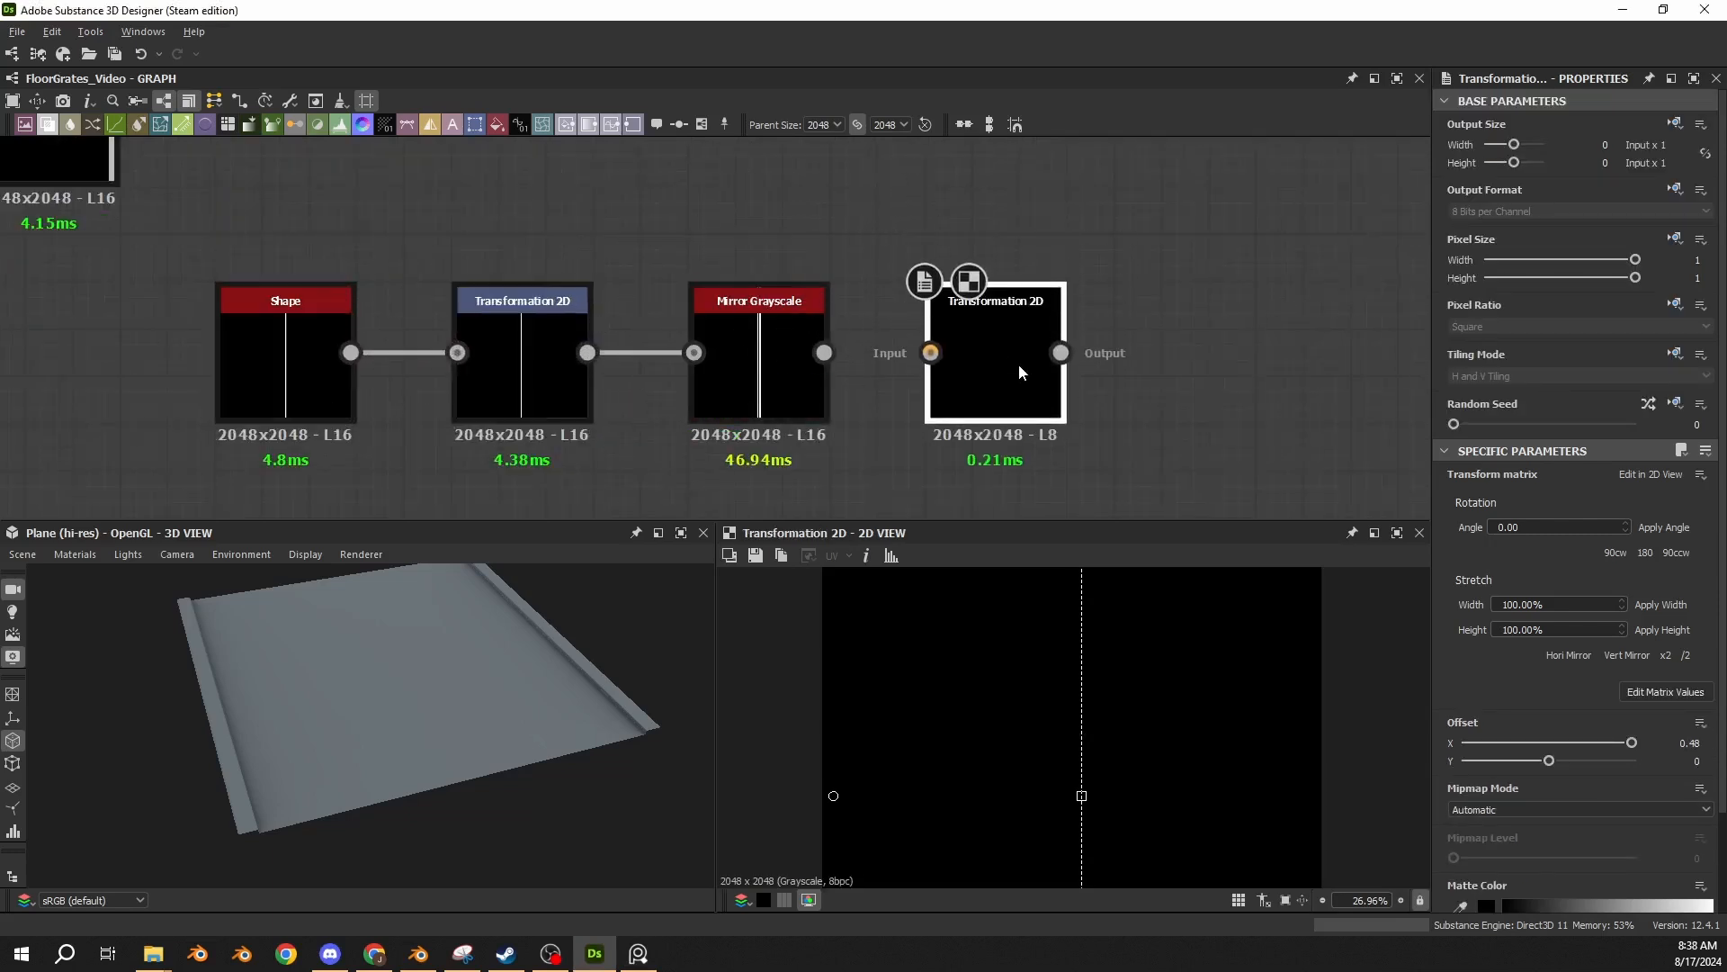
{"action": "left_click_drag", "start_coordinate": [824, 352], "coordinate": [931, 353]}
{"action": "scroll", "coordinate": [1015, 754], "scroll_direction": "down", "scroll_amount": 2}
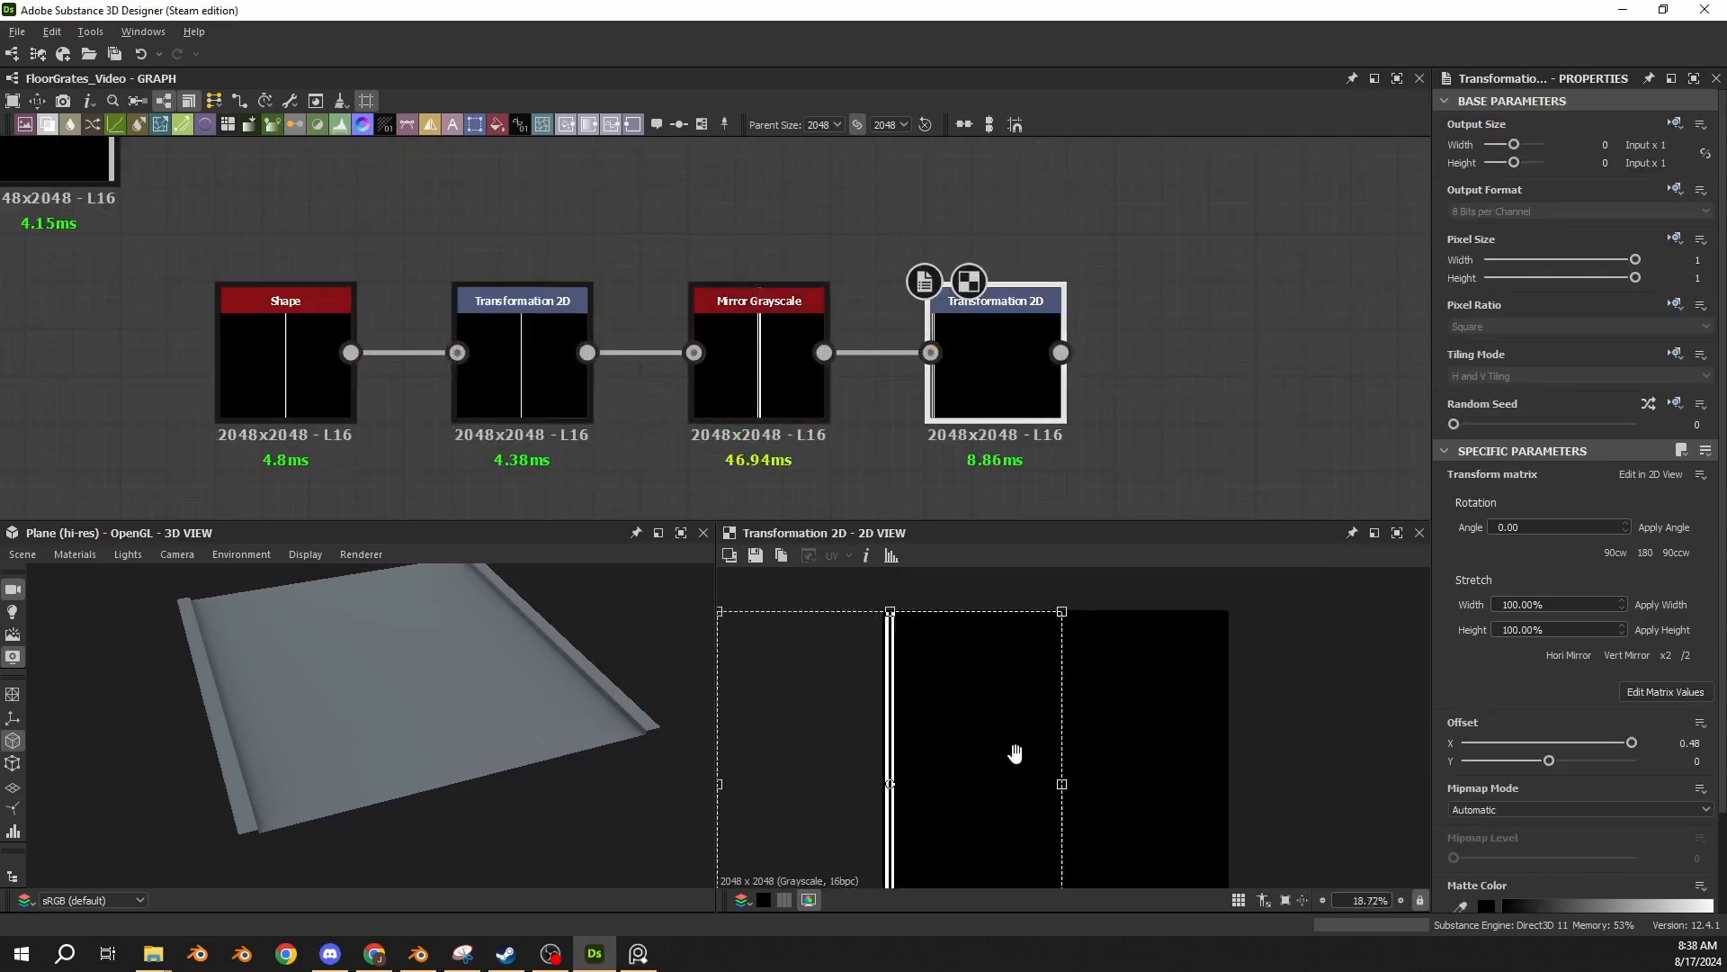
{"action": "scroll", "coordinate": [1015, 753], "scroll_direction": "down", "scroll_amount": 2}
{"action": "left_click", "coordinate": [1665, 691]}
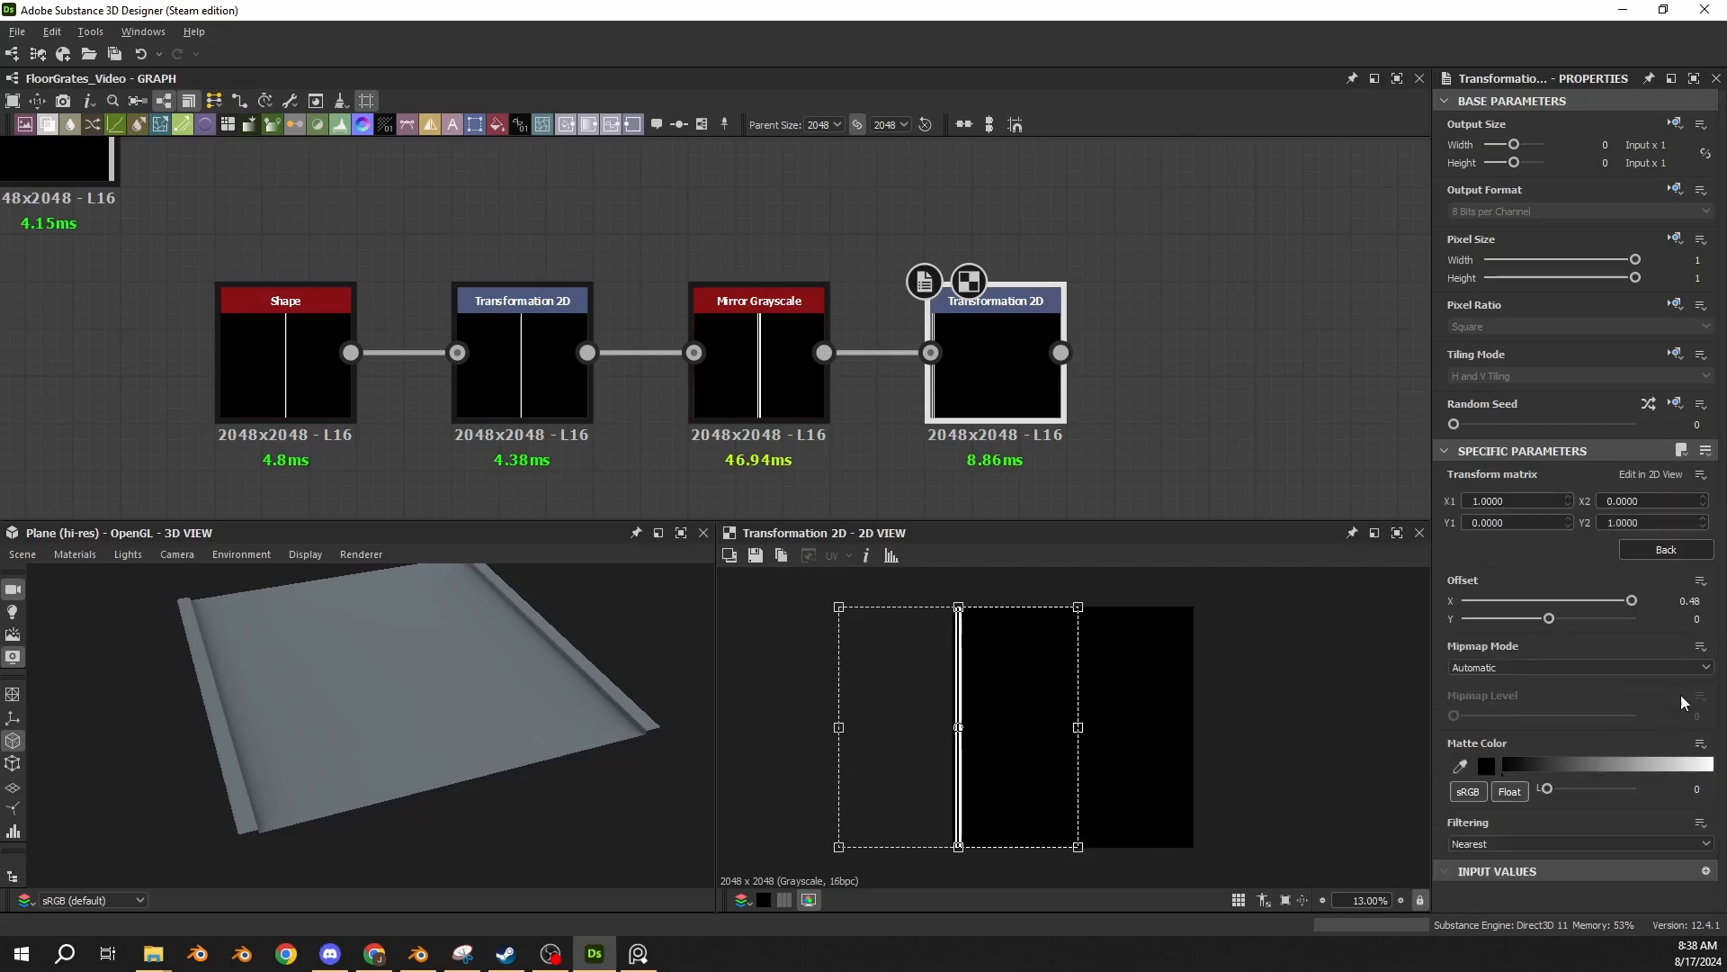
{"action": "double_click", "coordinate": [1701, 600]}
{"action": "left_click", "coordinate": [991, 397]}
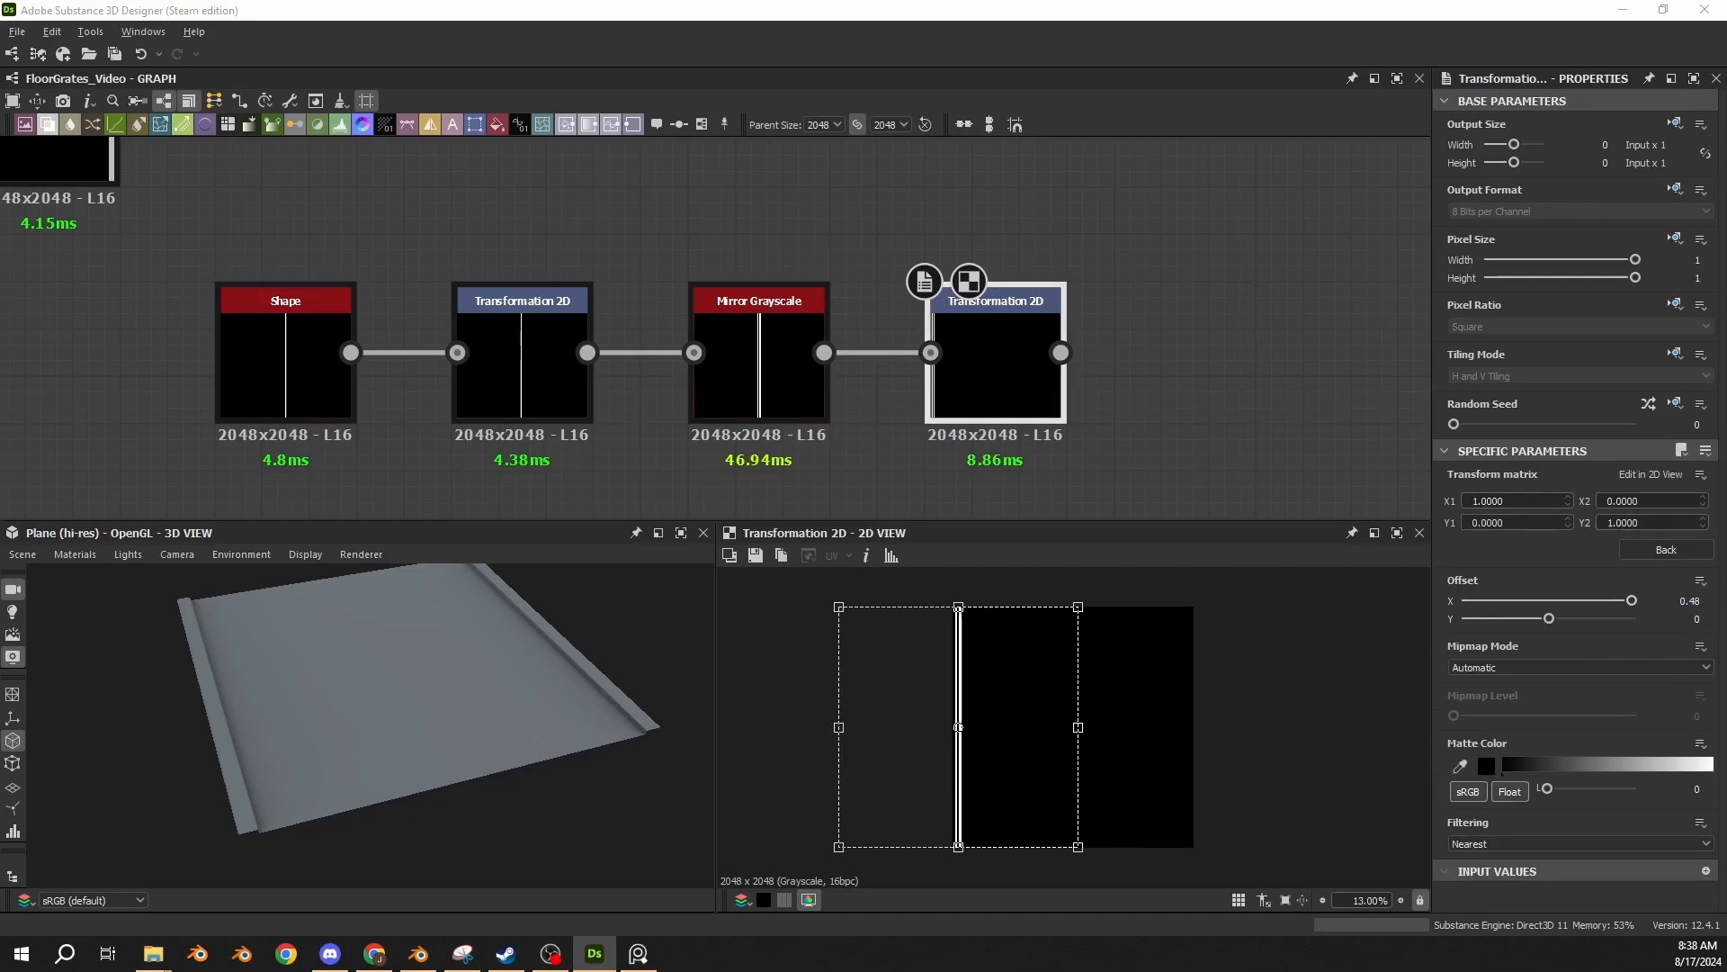
Paste the Bevel (Distance -0.002), Levels (Level Out High 0.95) and Screen Blend group, feeding the last Transformation 2D into Bevel and Levels.
{"action": "scroll", "coordinate": [655, 478], "scroll_direction": "down", "scroll_amount": 5}
{"action": "middle_click_drag", "start_coordinate": [119, 413], "coordinate": [135, 346]}
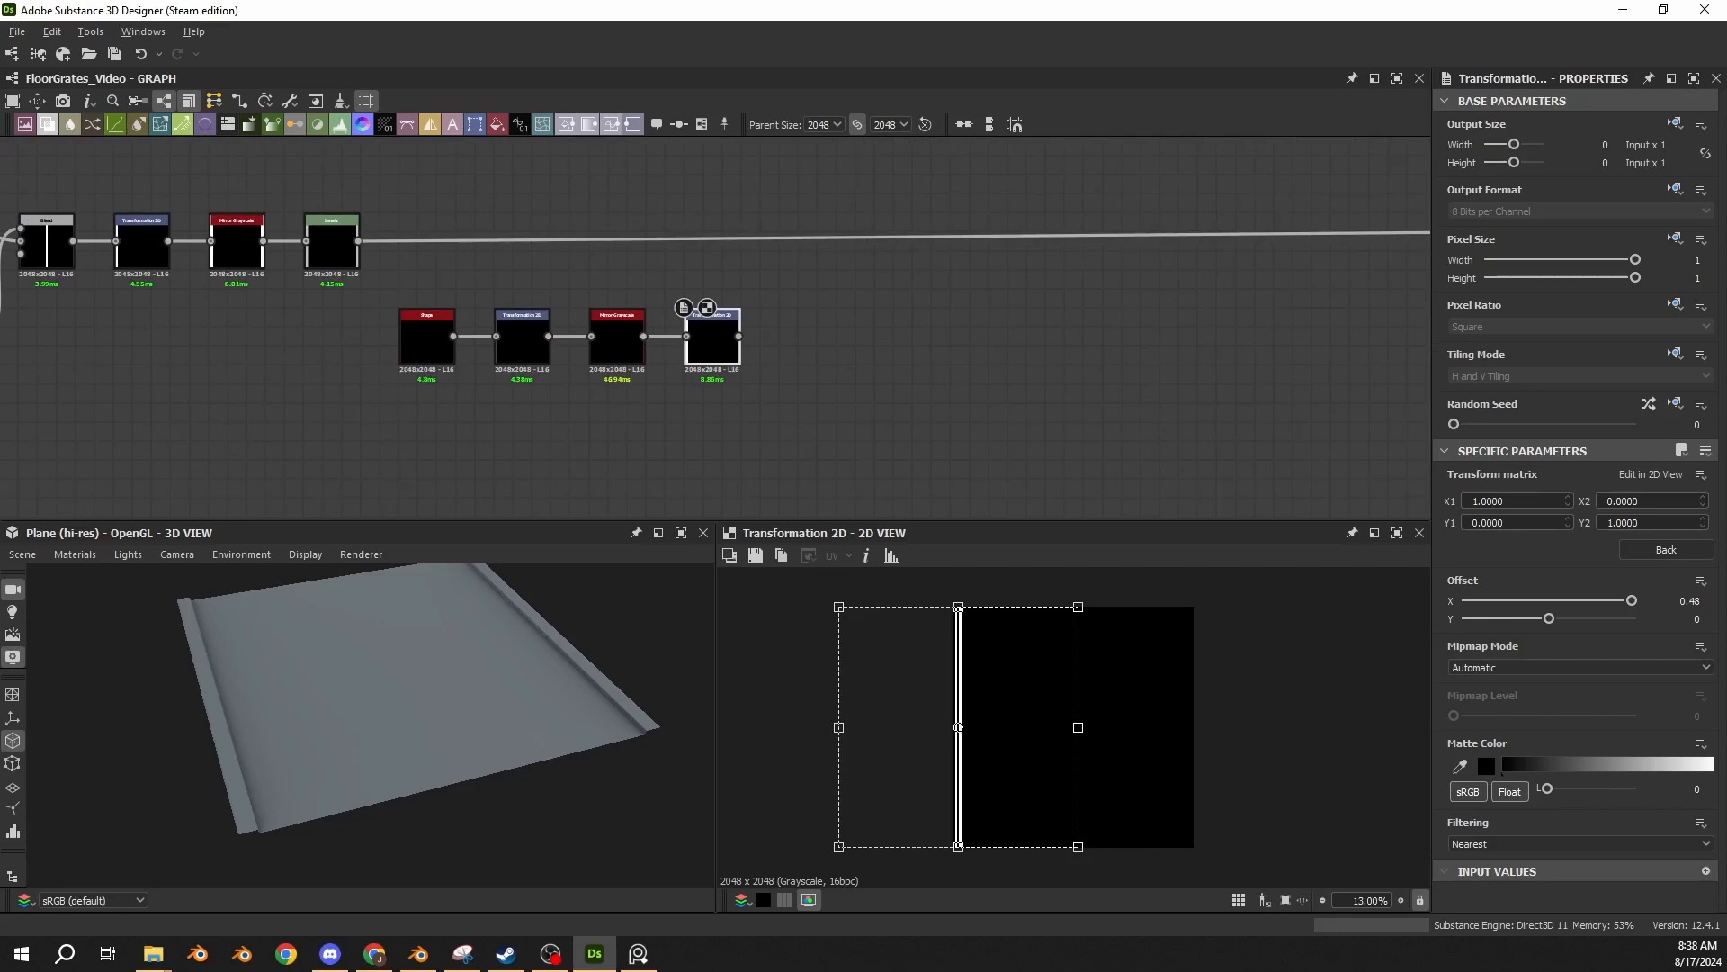
{"action": "left_click", "coordinate": [854, 417]}
{"action": "key", "text": "ctrl+v"}
{"action": "left_click_drag", "start_coordinate": [675, 300], "coordinate": [821, 360]}
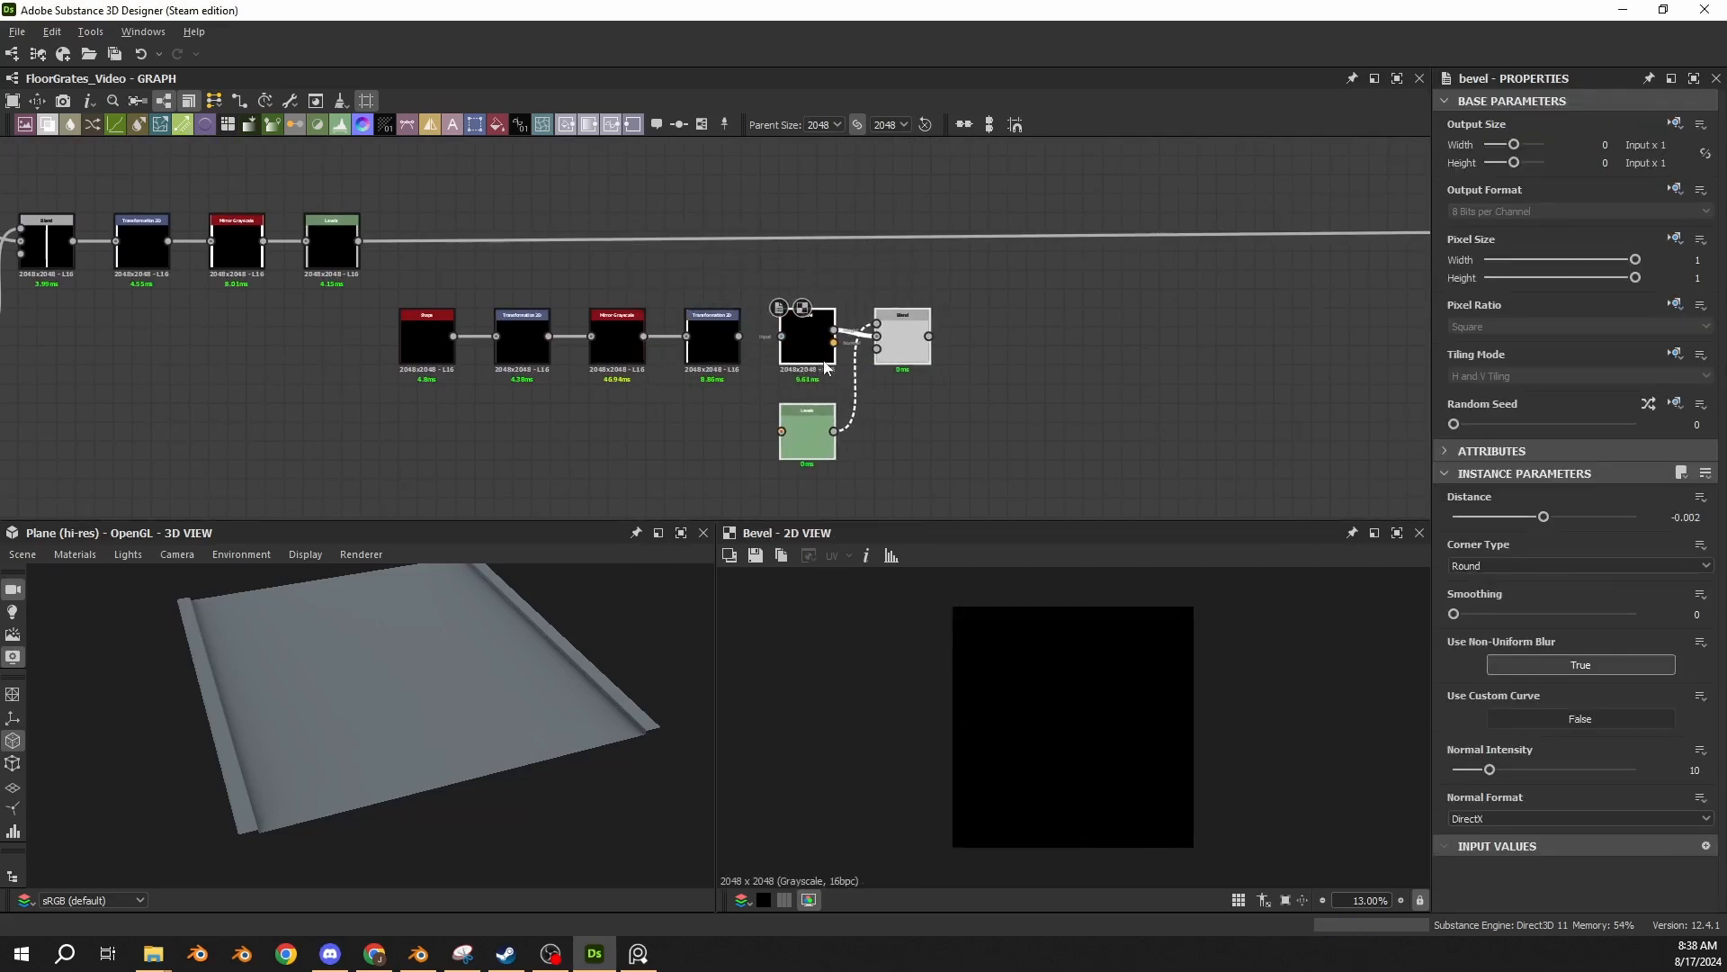
{"action": "left_click", "coordinate": [750, 378]}
{"action": "scroll", "coordinate": [744, 364], "scroll_direction": "up", "scroll_amount": 4}
{"action": "left_click_drag", "start_coordinate": [734, 309], "coordinate": [822, 307]}
{"action": "middle_click_drag", "start_coordinate": [803, 429], "coordinate": [733, 344]}
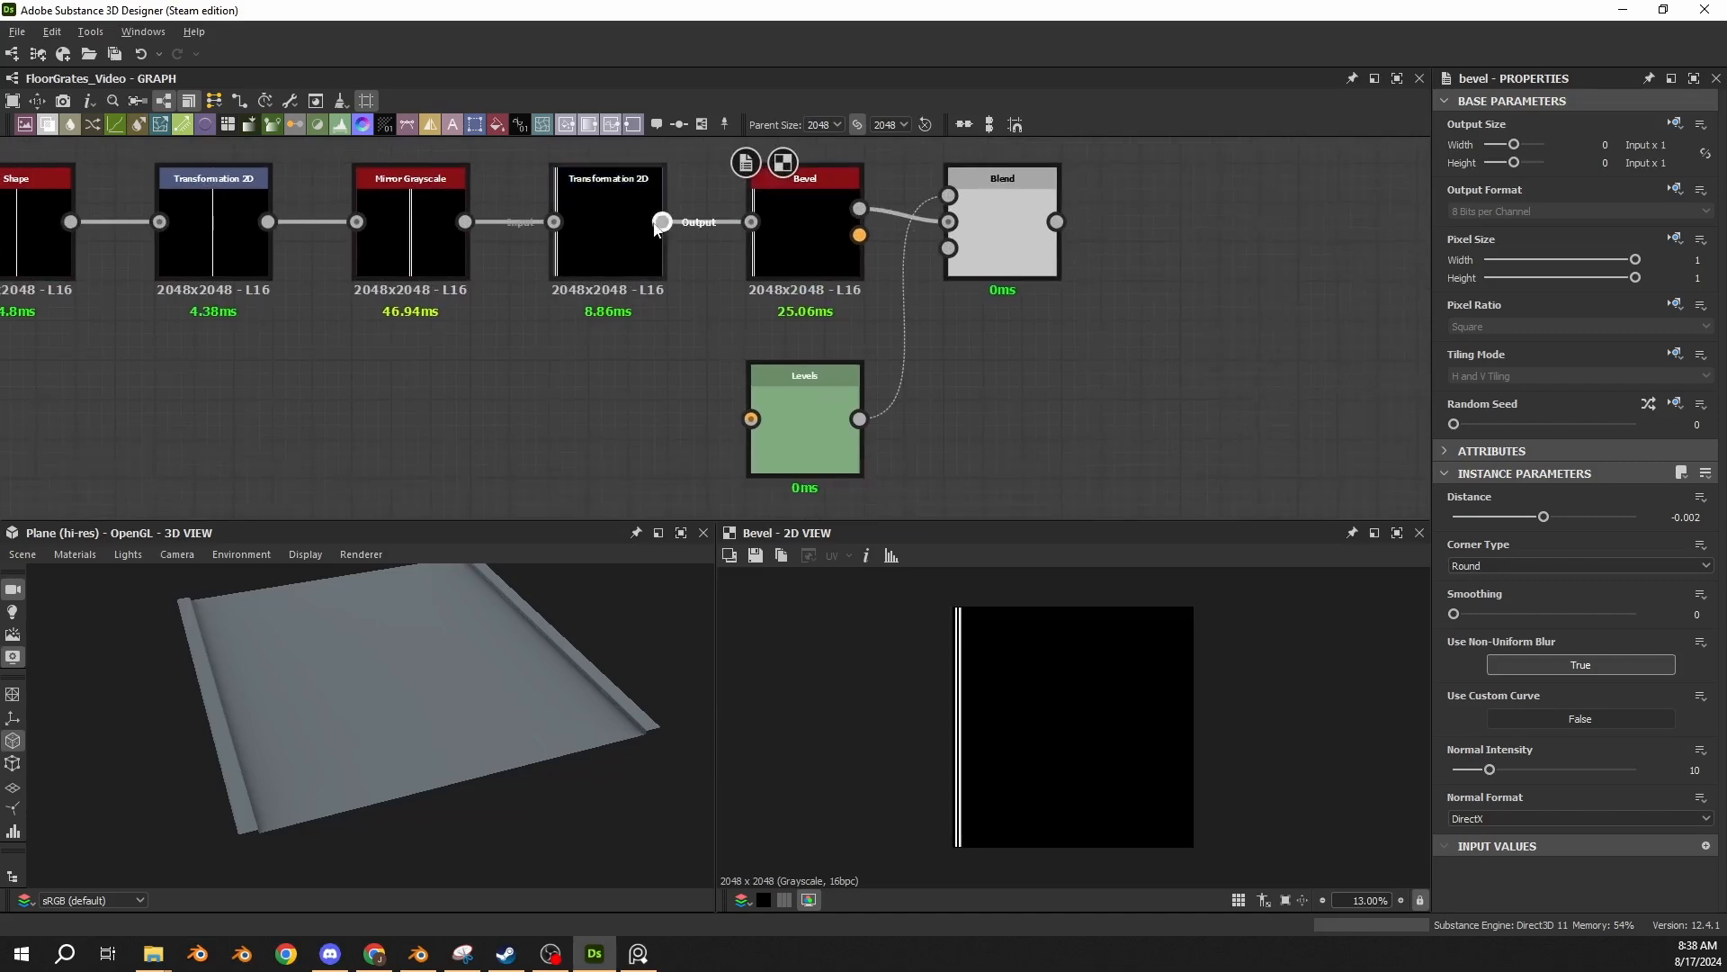
{"action": "left_click_drag", "start_coordinate": [662, 221], "coordinate": [751, 418]}
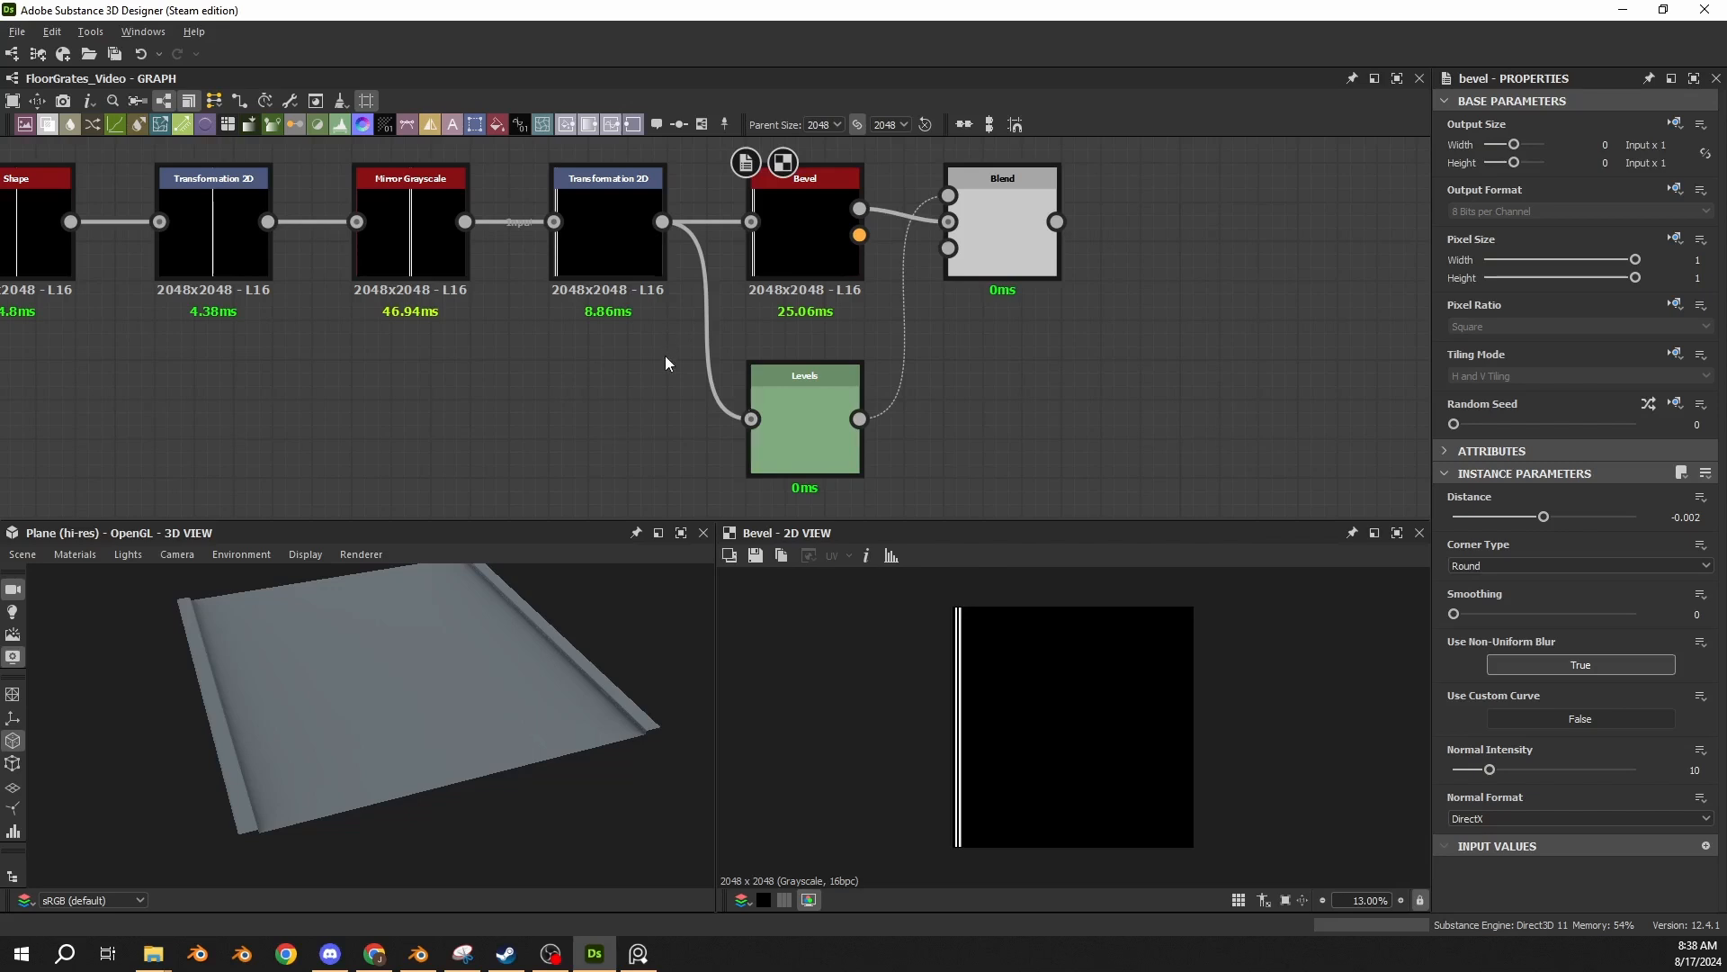
Review the parameters of the pasted Blend, Bevel and Levels nodes, showing the Levels values as sliders.
{"action": "left_click", "coordinate": [998, 237]}
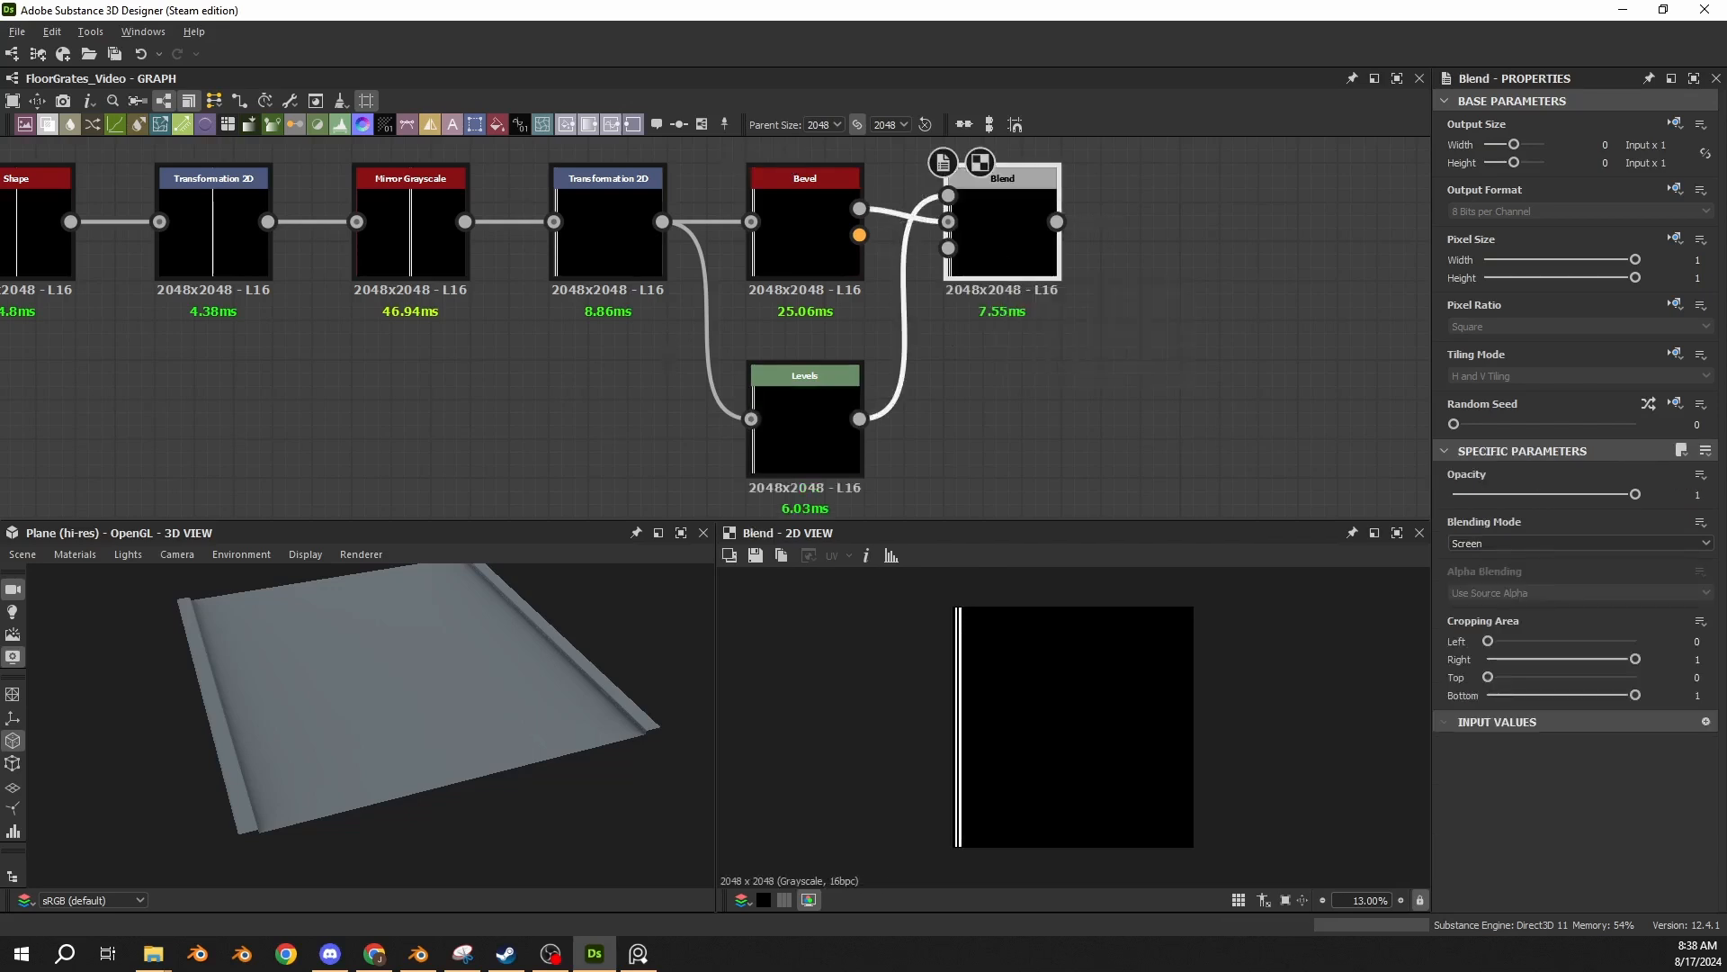
{"action": "double_click", "coordinate": [816, 274]}
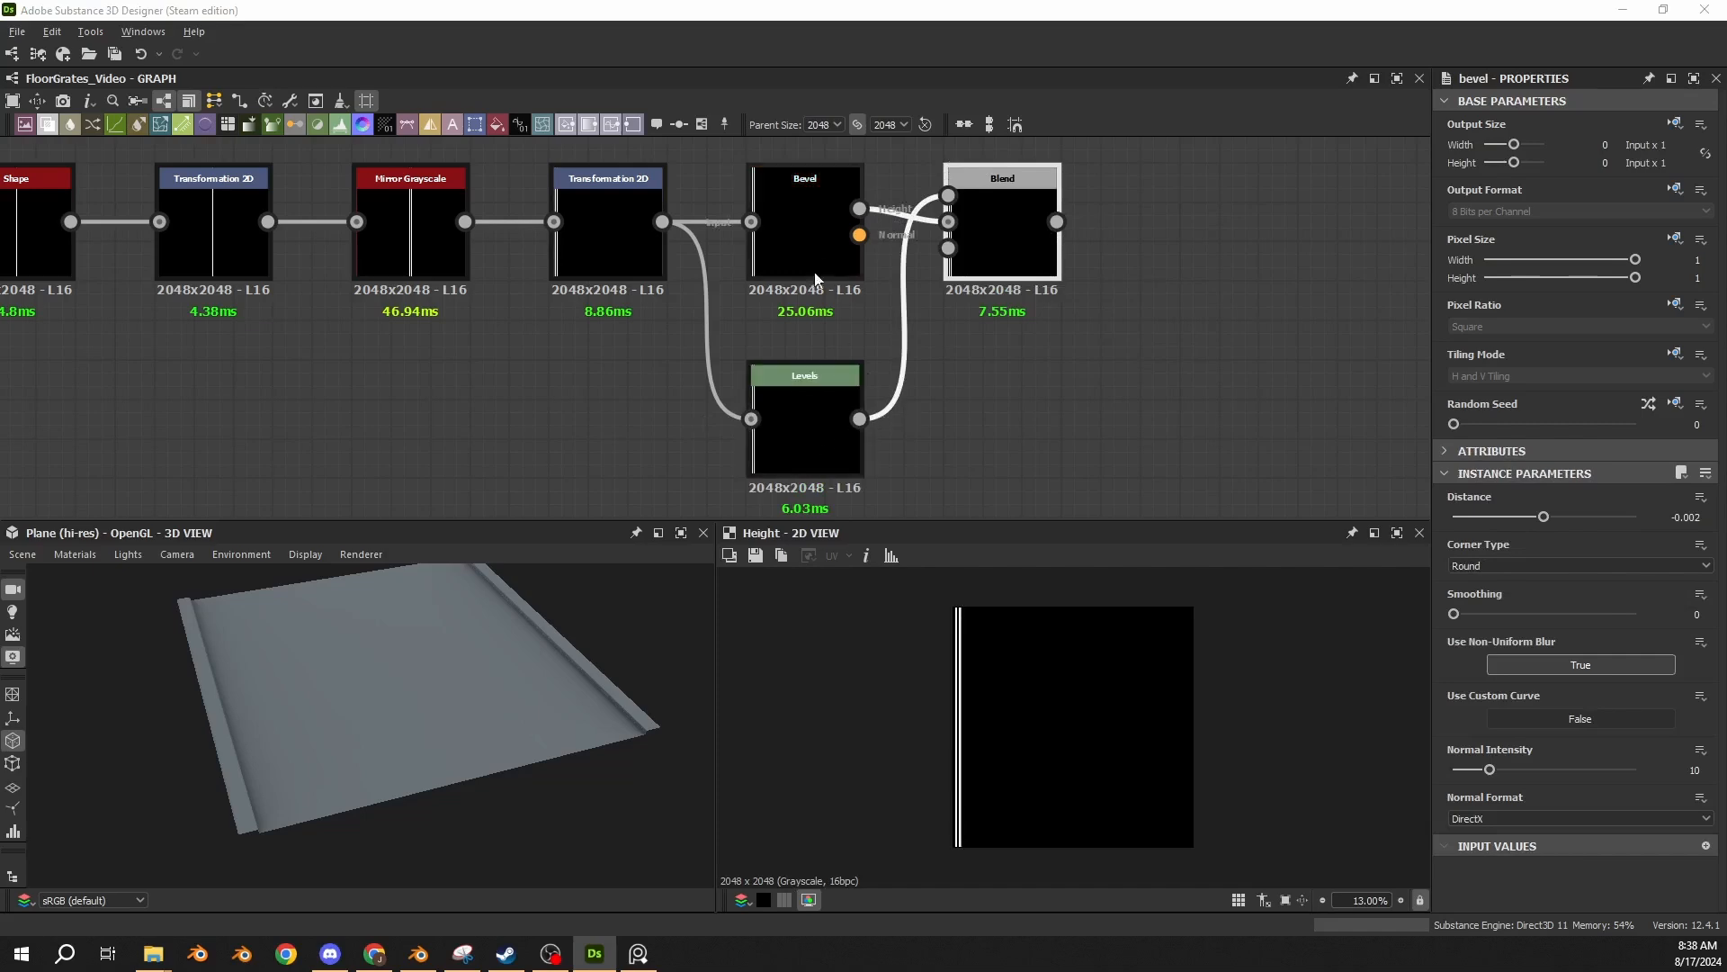
{"action": "left_click", "coordinate": [812, 245]}
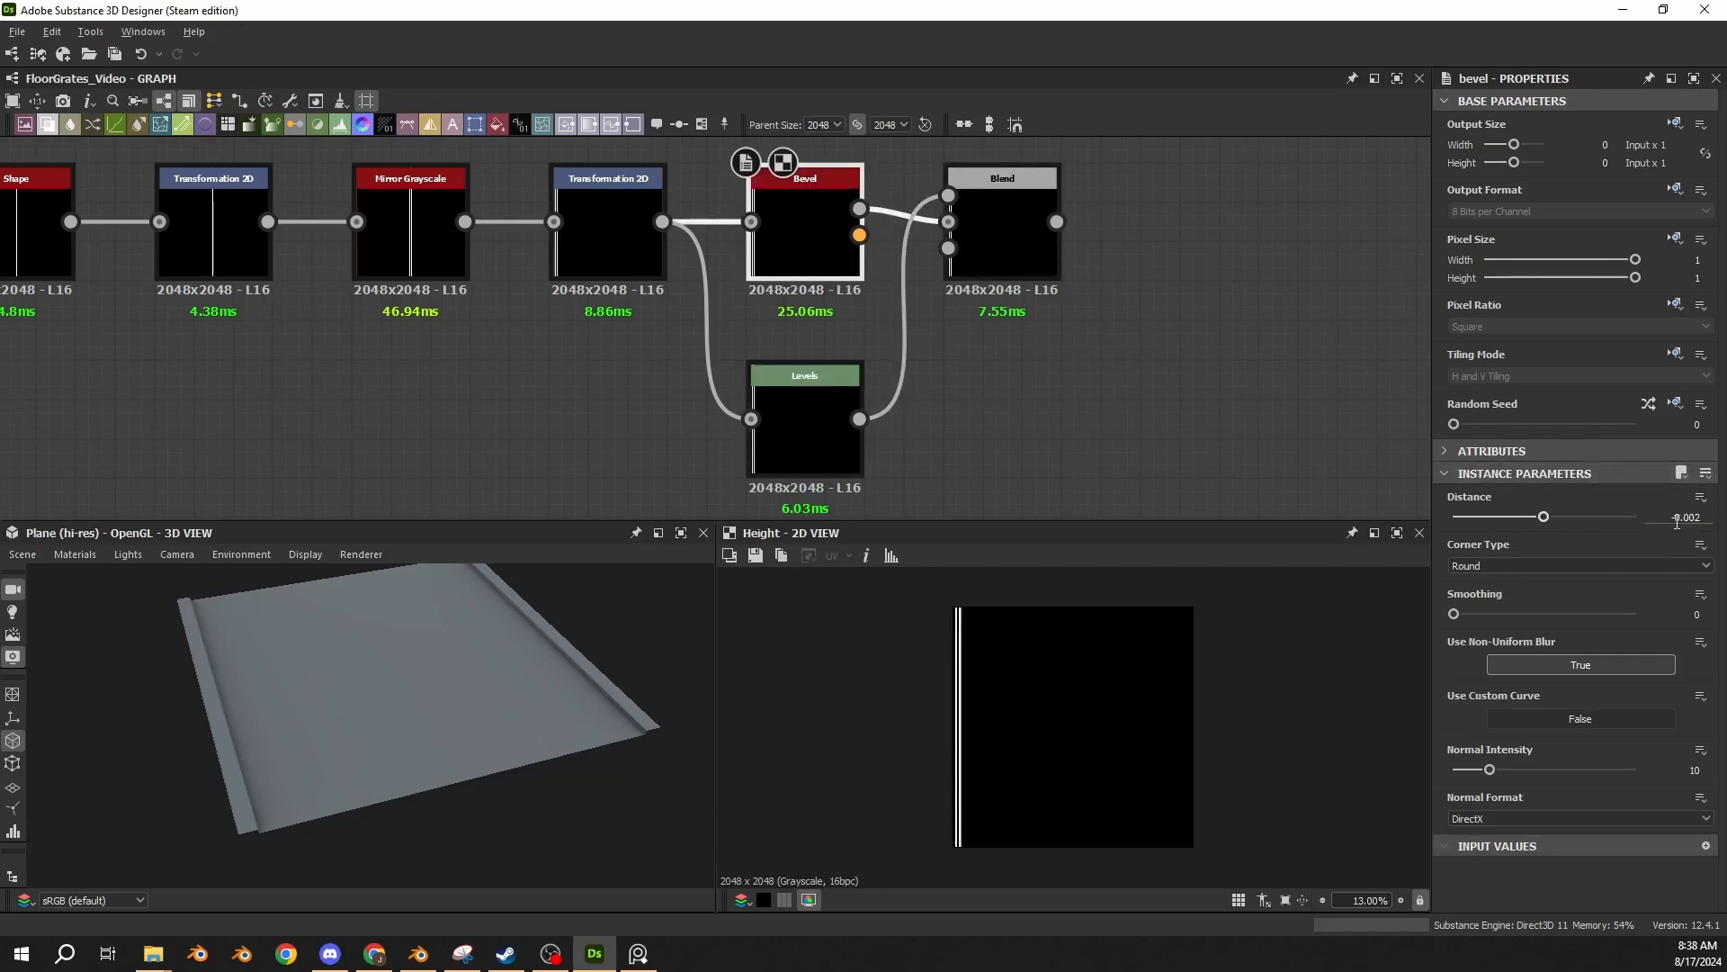
{"action": "left_click", "coordinate": [833, 423]}
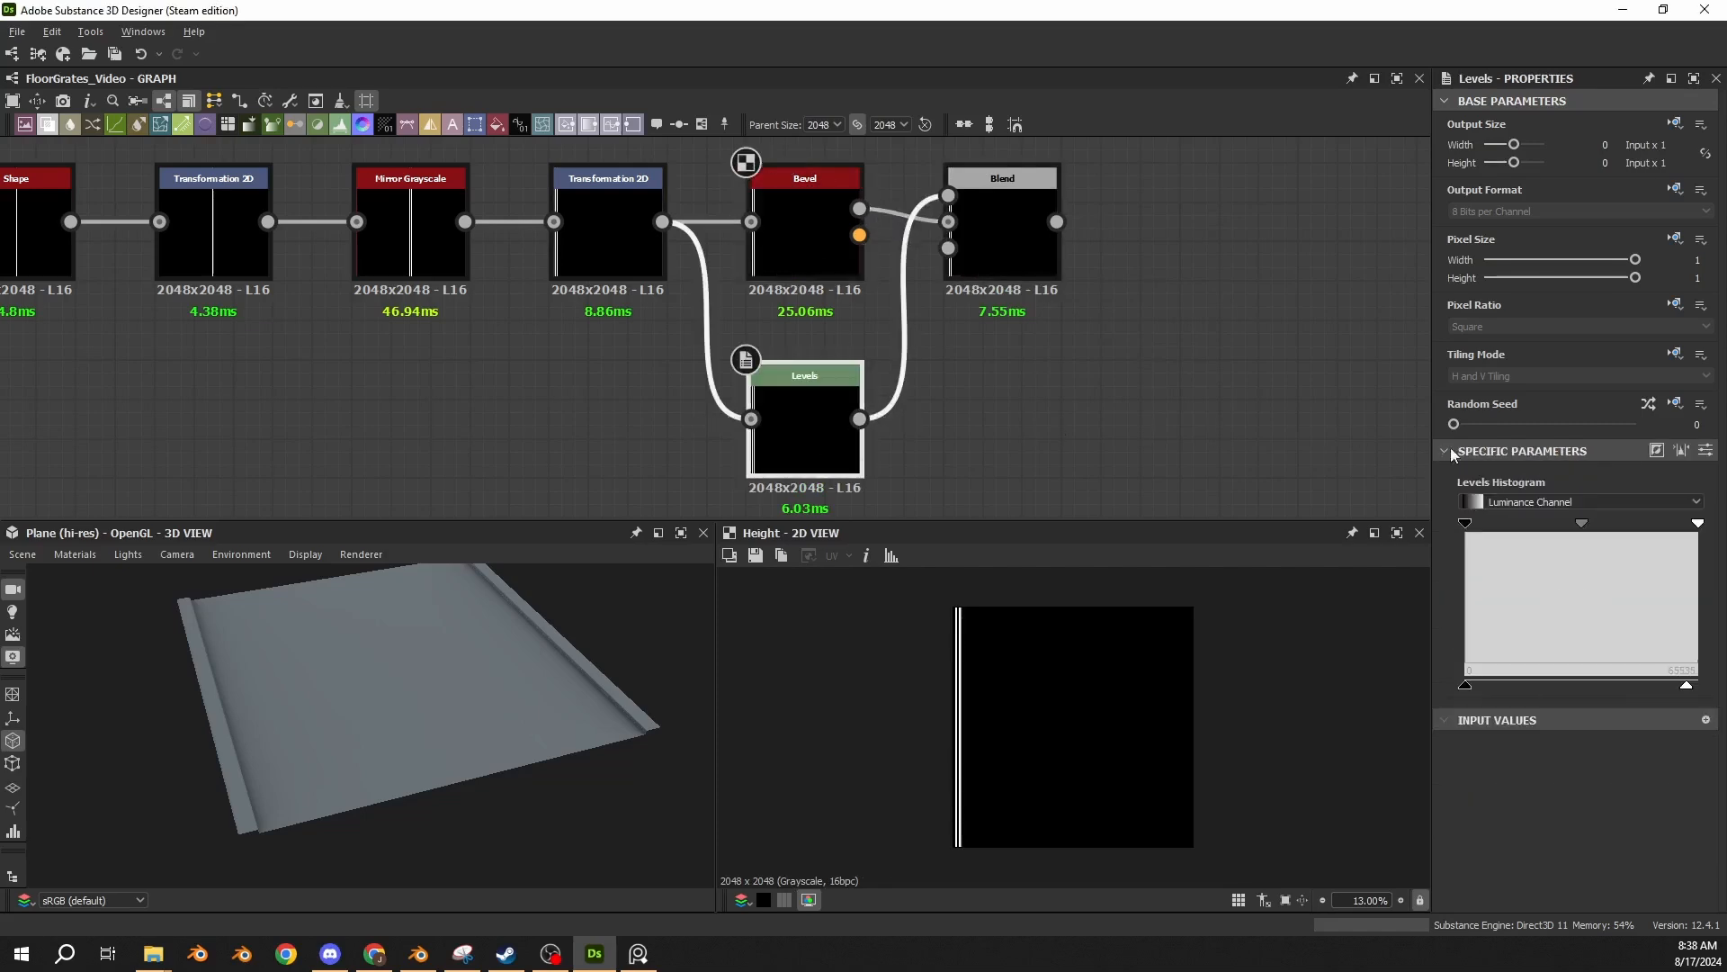
{"action": "left_click", "coordinate": [1706, 451]}
{"action": "left_click", "coordinate": [1001, 243]}
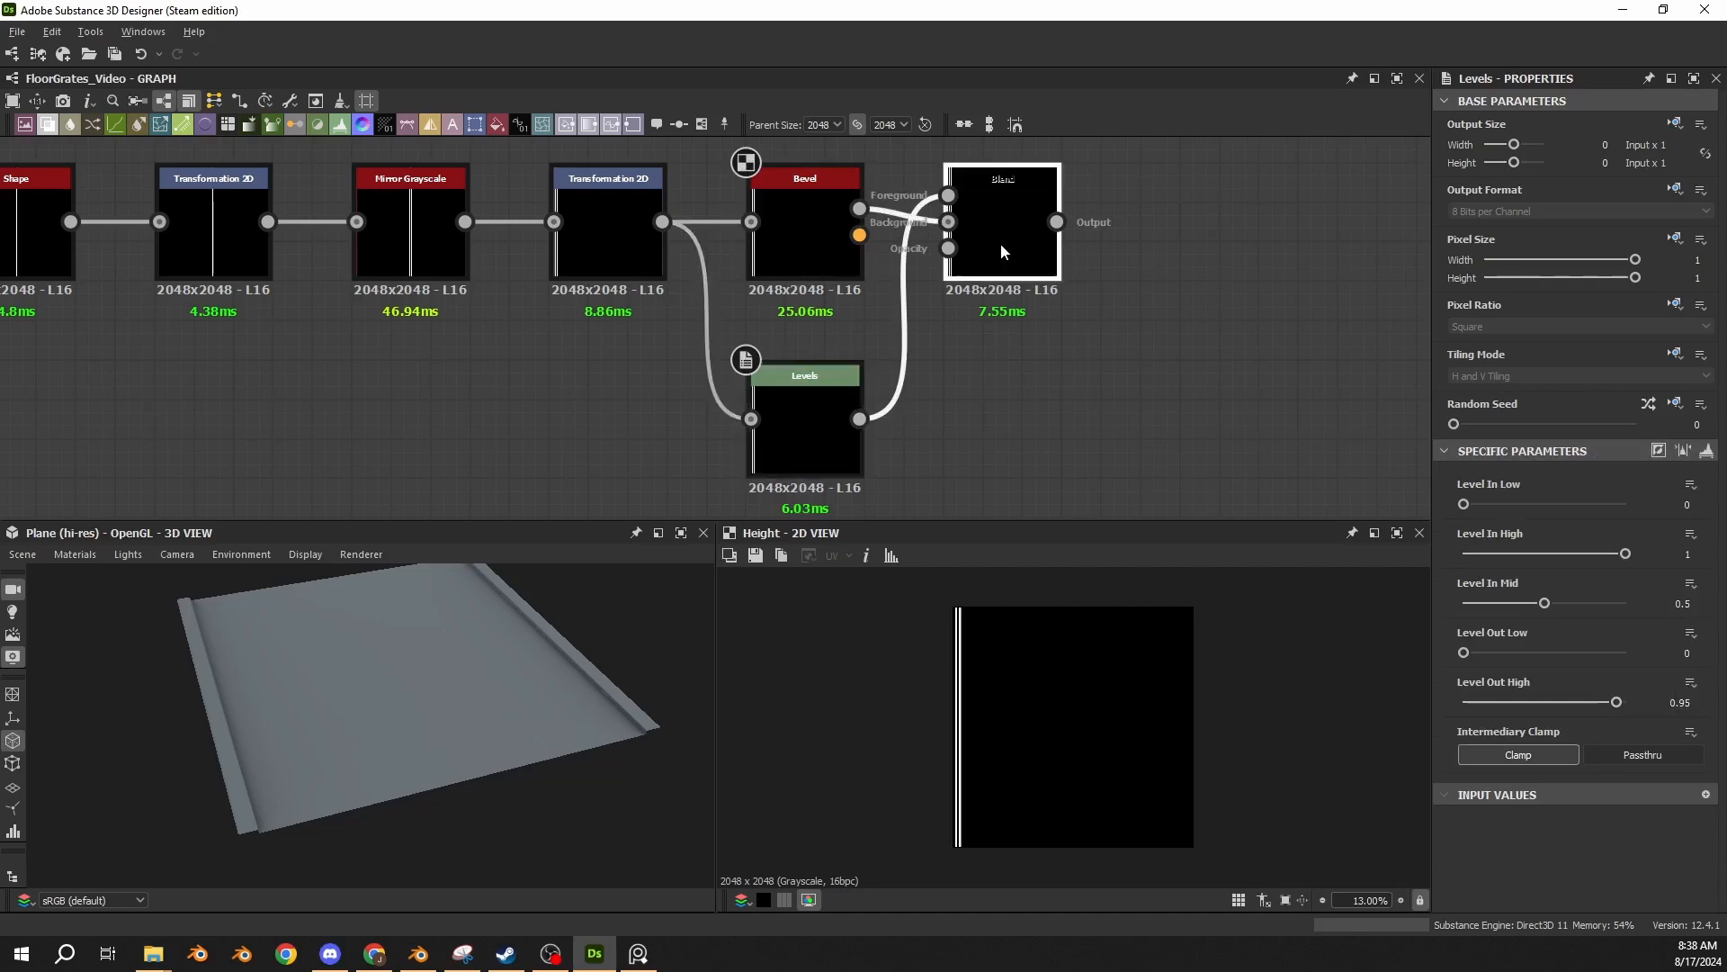
Paste a Mirror Grayscale node set to Mirror Axis X after the new Blend node and feed the Blend output into it.
{"action": "middle_click_drag", "start_coordinate": [1091, 281], "coordinate": [904, 323]}
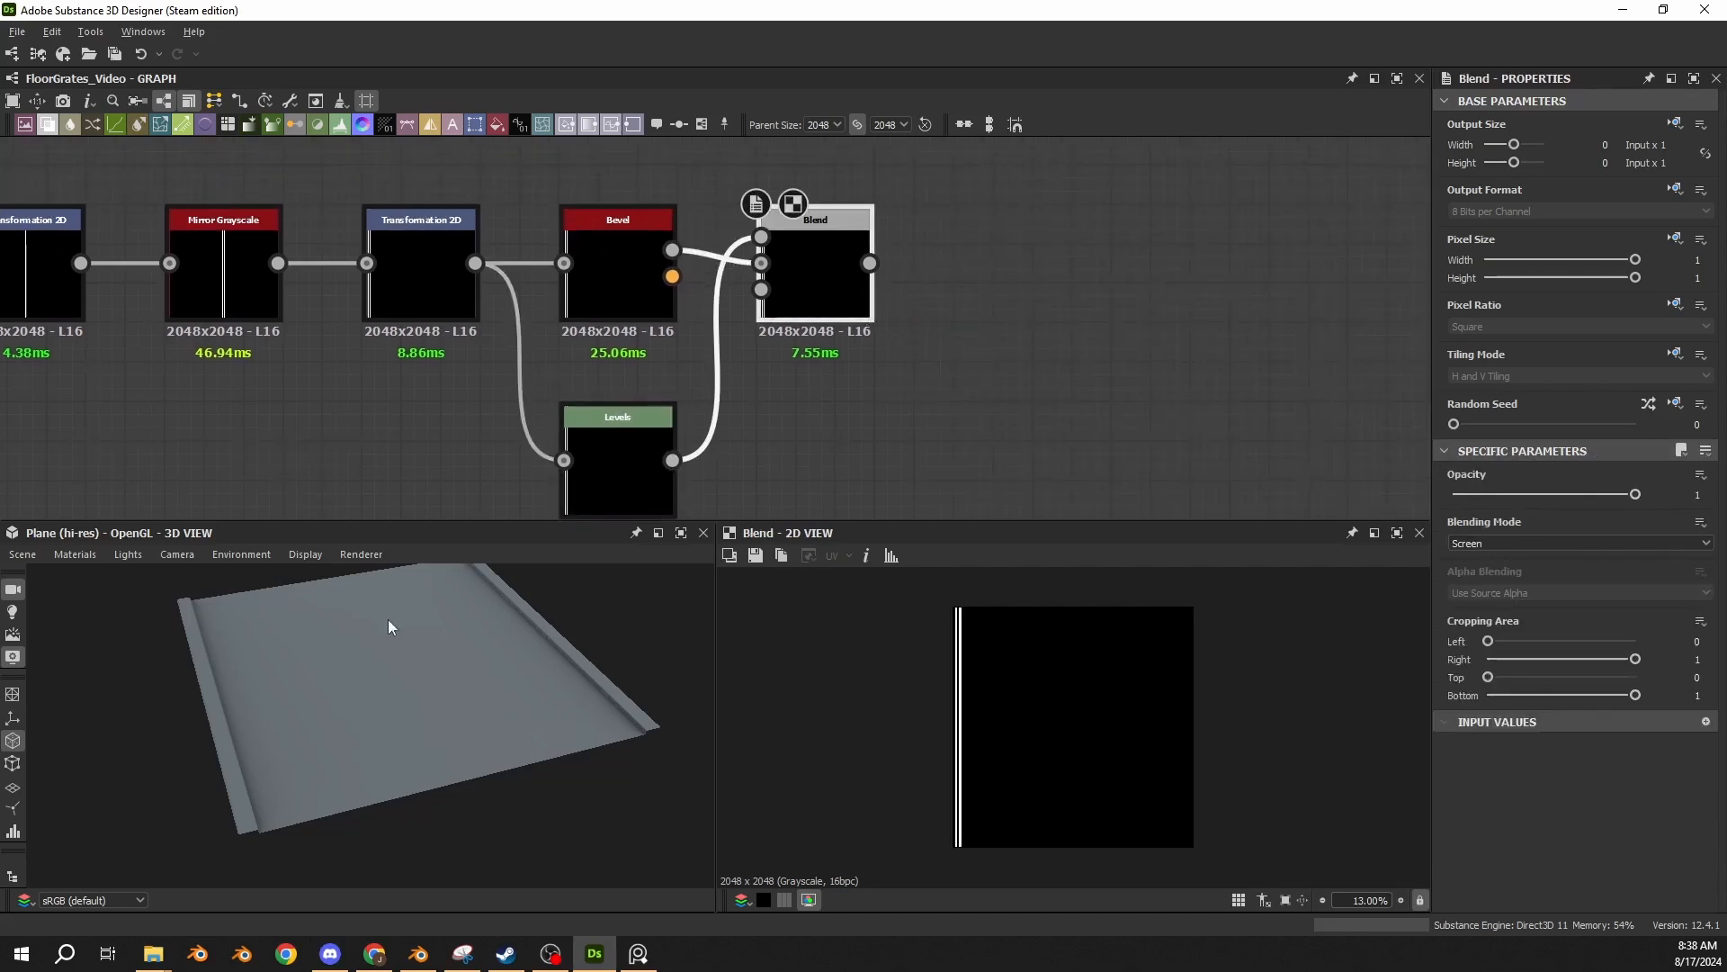
{"action": "scroll", "coordinate": [320, 679], "scroll_direction": "up", "scroll_amount": 5}
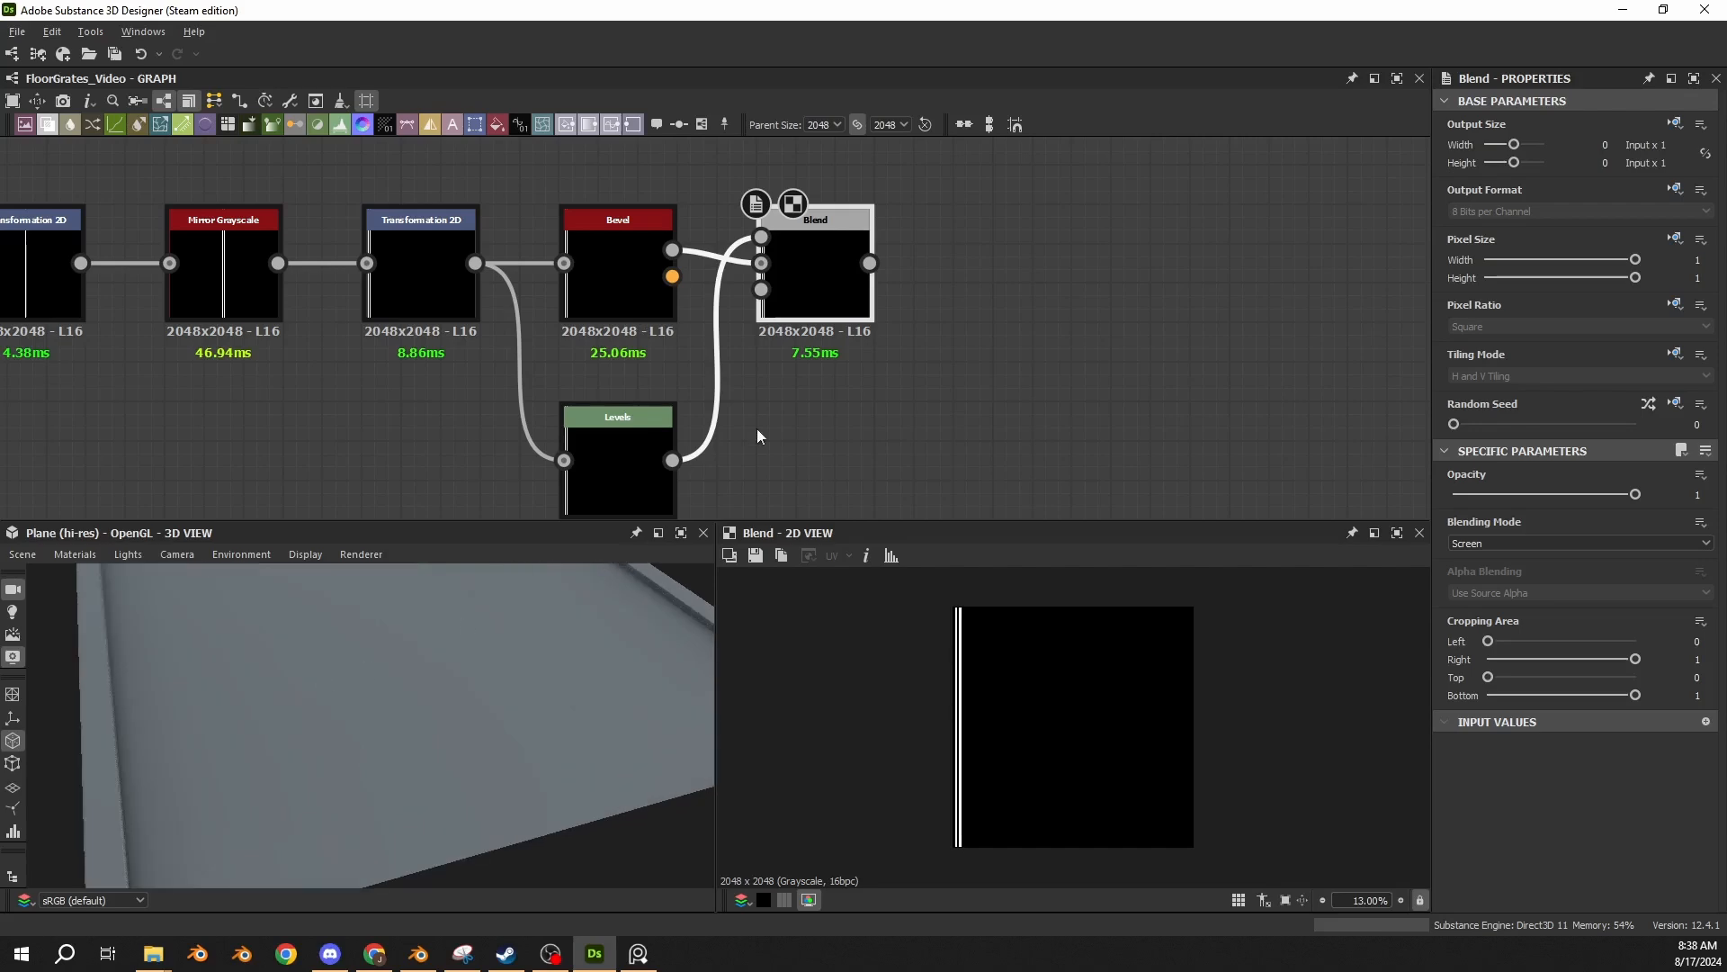
{"action": "scroll", "coordinate": [758, 437], "scroll_direction": "down", "scroll_amount": 2}
{"action": "scroll", "coordinate": [993, 750], "scroll_direction": "down", "scroll_amount": 3}
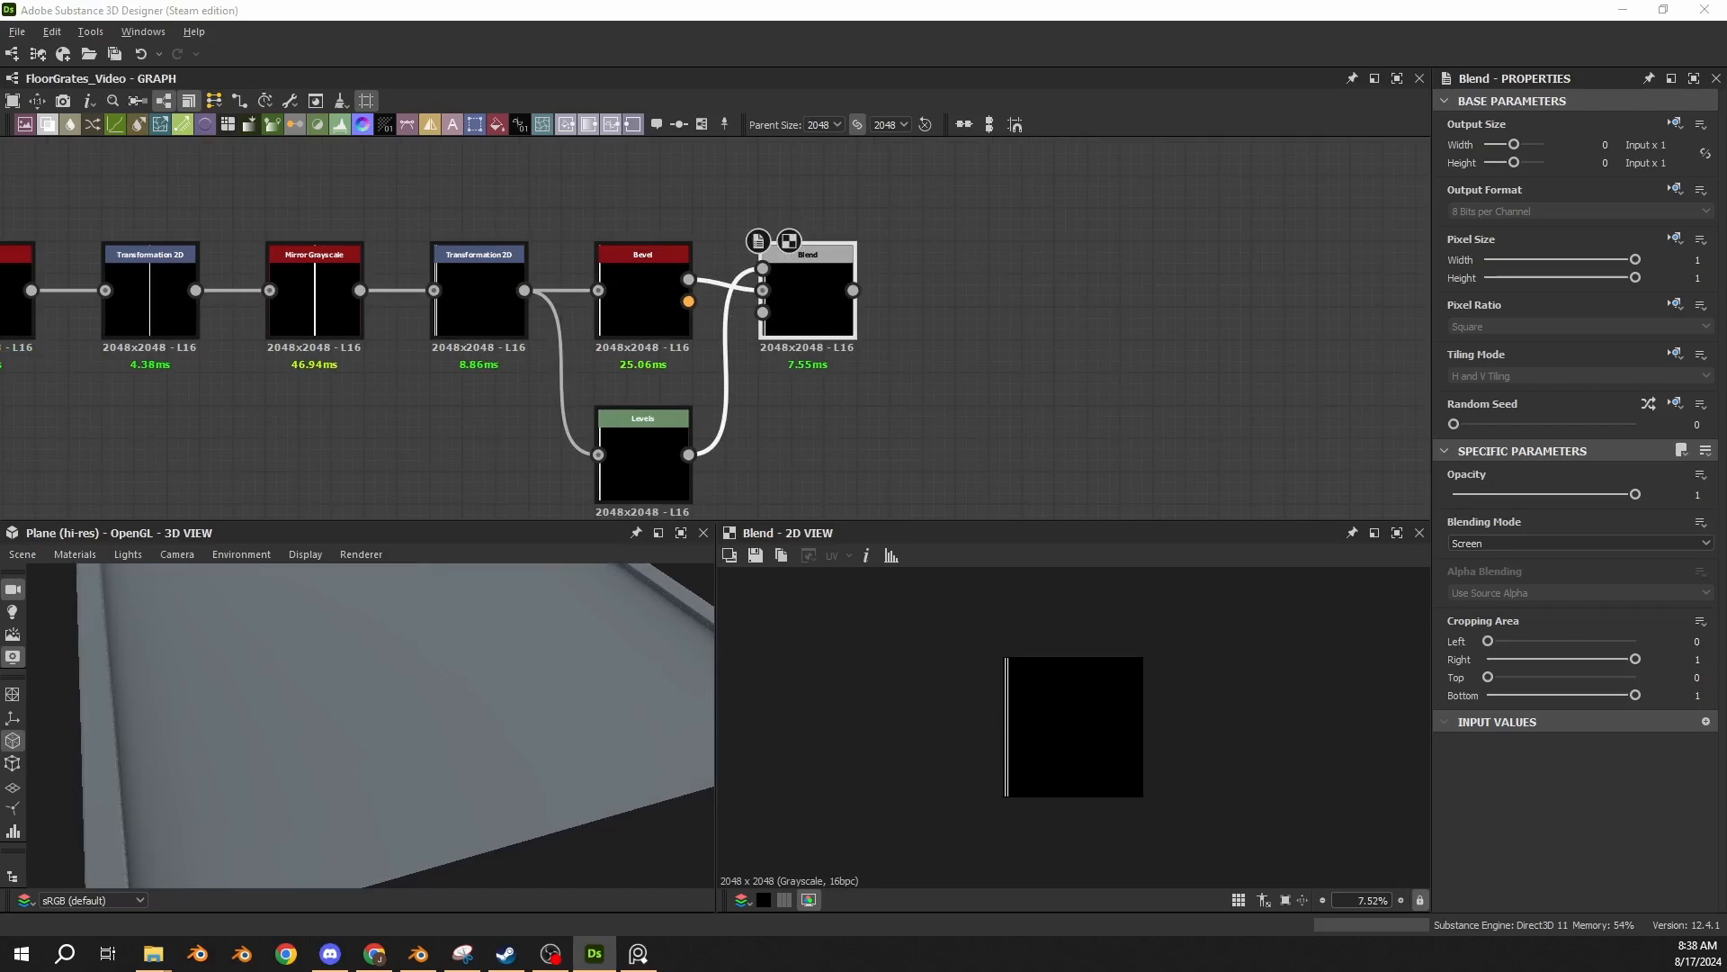
{"action": "left_click", "coordinate": [717, 399]}
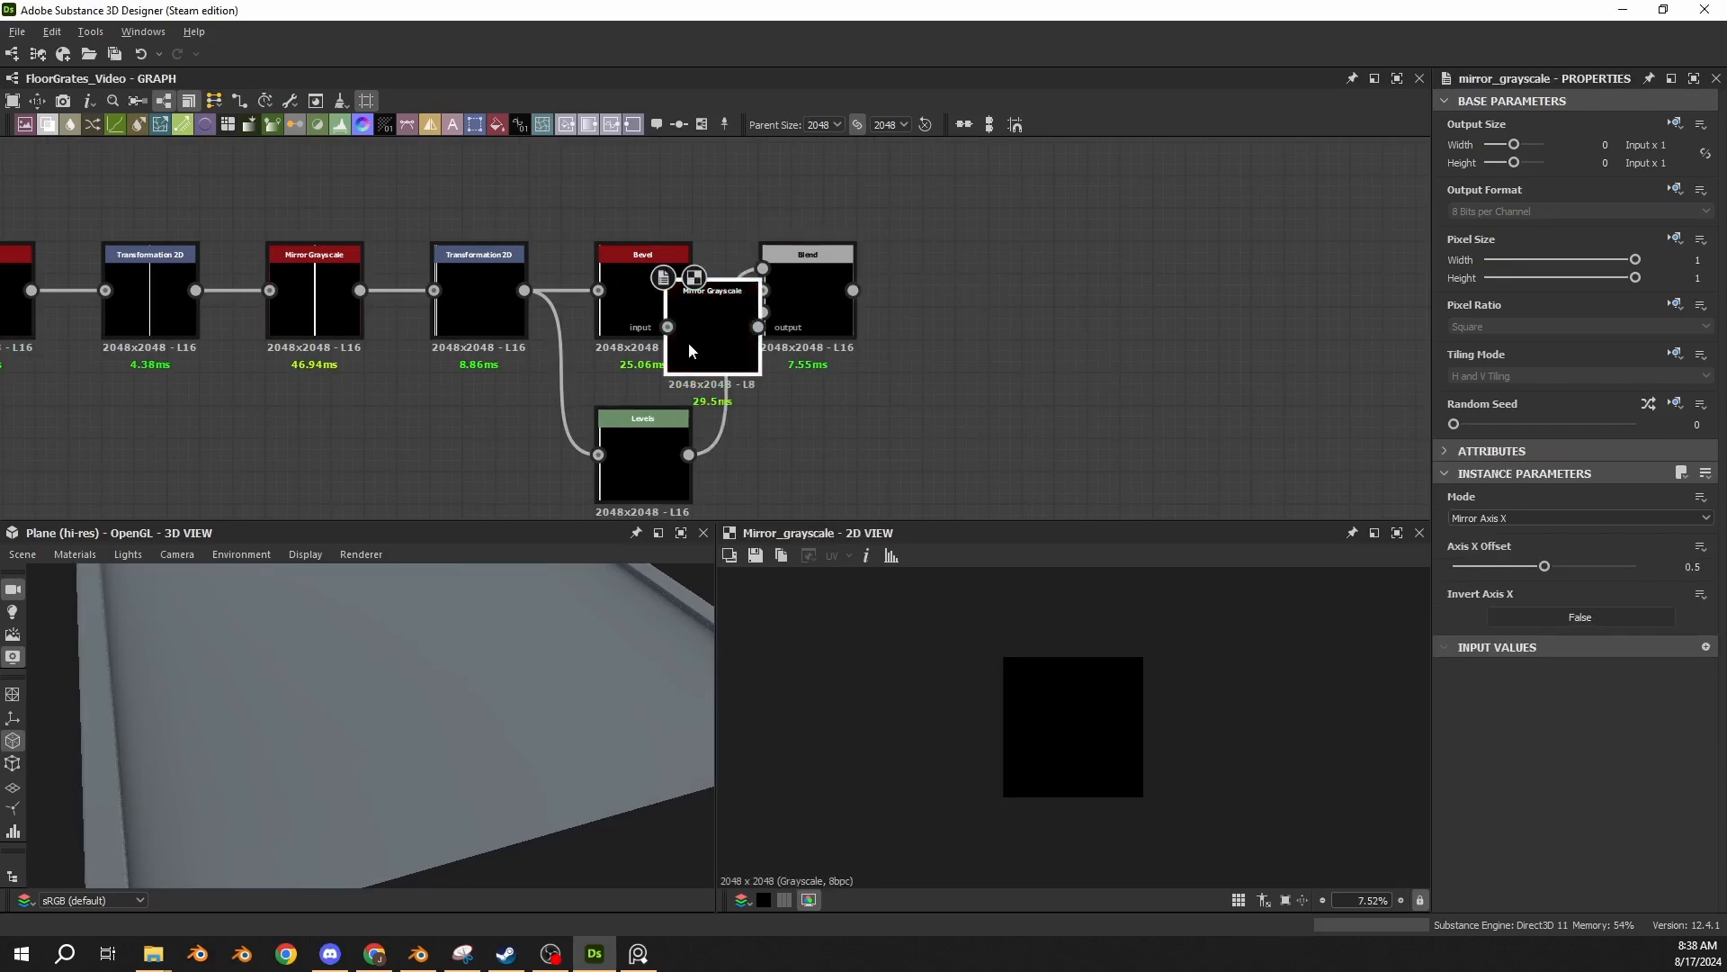
{"action": "left_click_drag", "start_coordinate": [689, 344], "coordinate": [935, 292]}
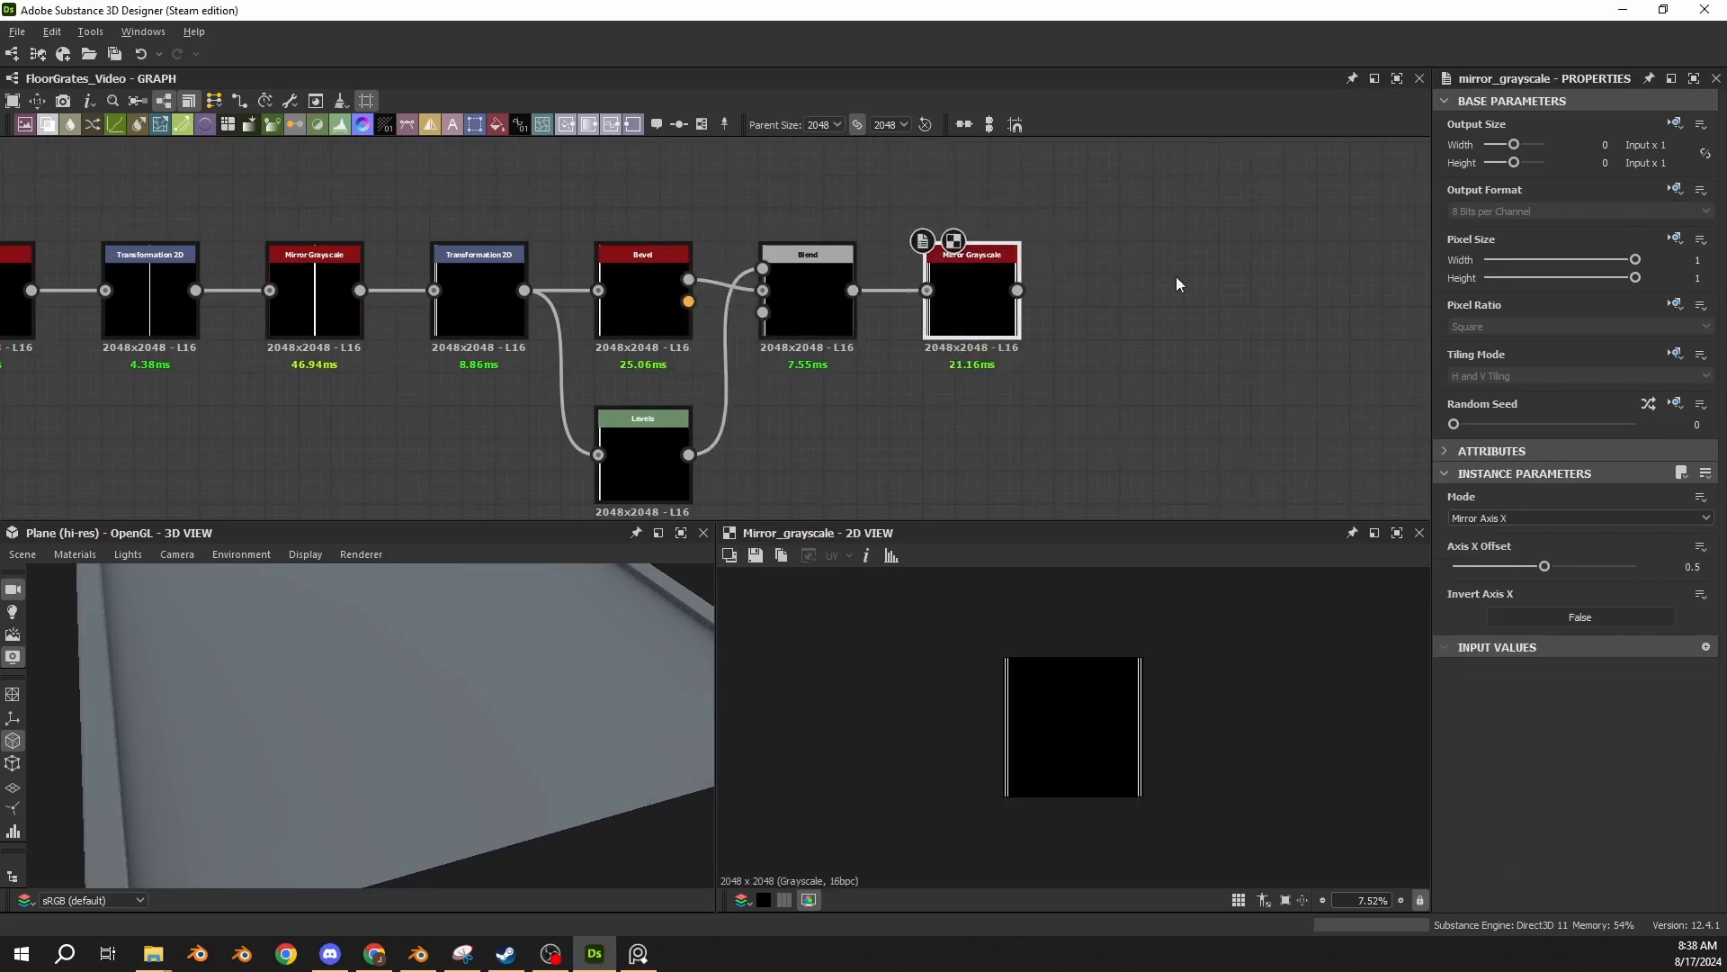
Paste a Levels node with Level Out High 0.85 after the last Mirror Grayscale, connect it, and show its values as sliders.
{"action": "middle_click_drag", "start_coordinate": [1175, 277], "coordinate": [882, 301]}
{"action": "key", "text": "space"}
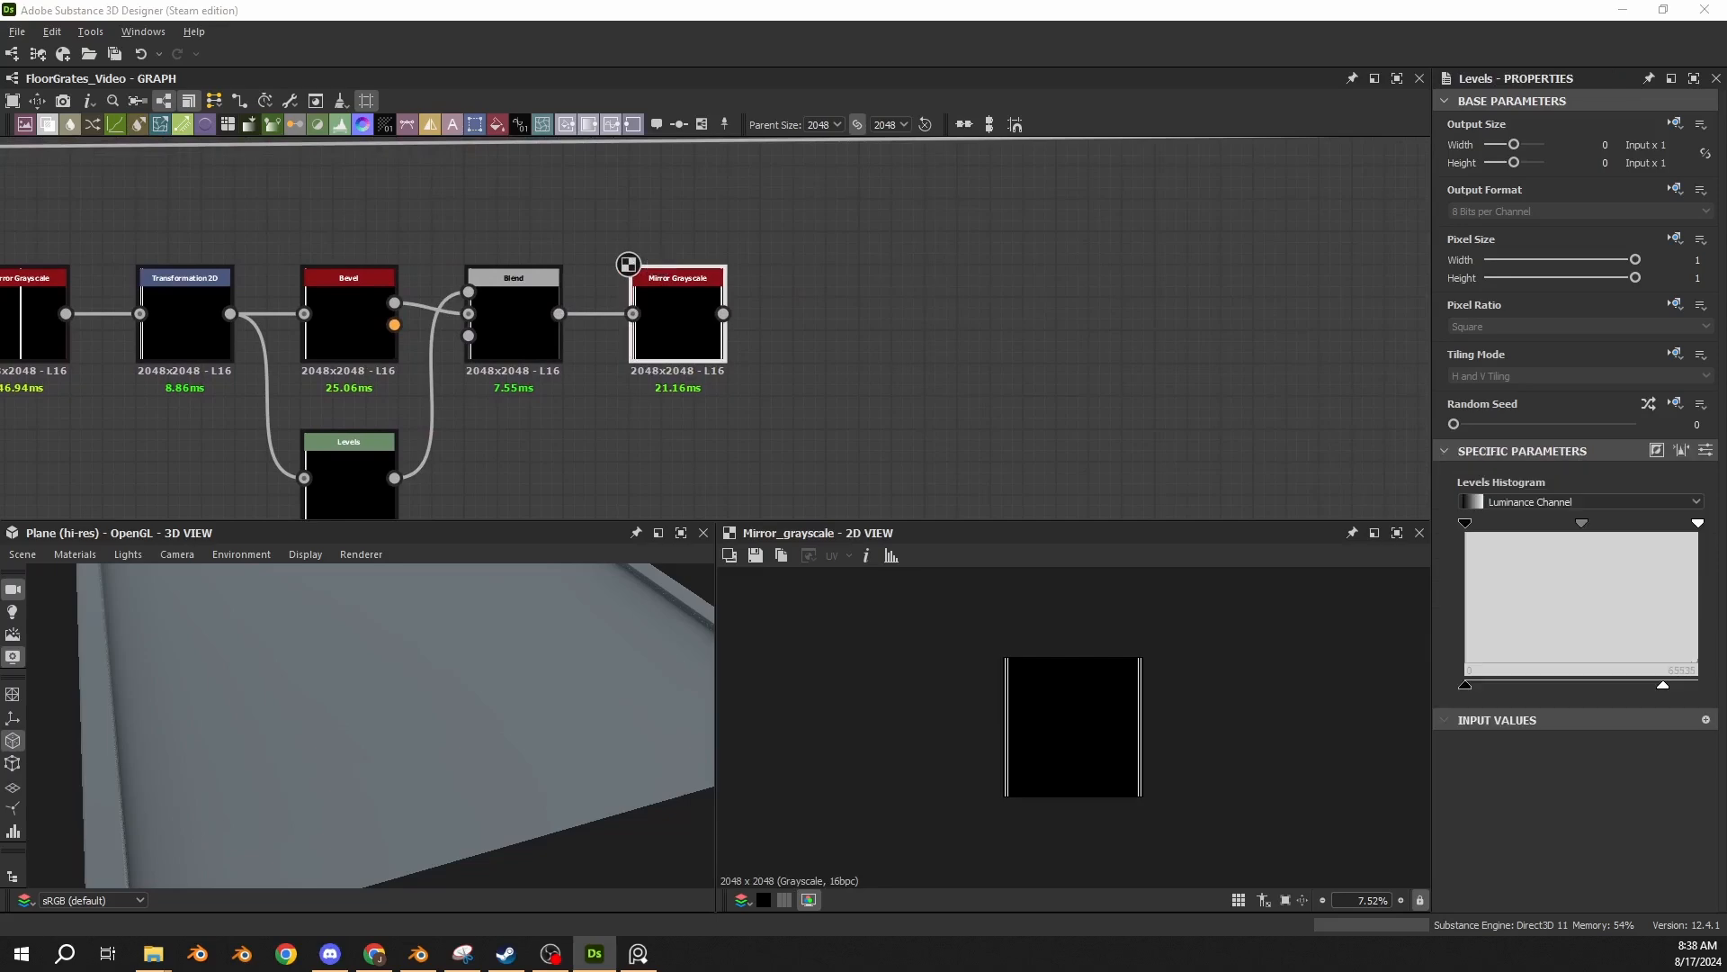
{"action": "left_click_drag", "start_coordinate": [744, 364], "coordinate": [879, 354]}
{"action": "left_click_drag", "start_coordinate": [723, 313], "coordinate": [811, 319]}
{"action": "scroll", "coordinate": [917, 304], "scroll_direction": "down", "scroll_amount": 3}
{"action": "middle_click_drag", "start_coordinate": [675, 268], "coordinate": [959, 264]}
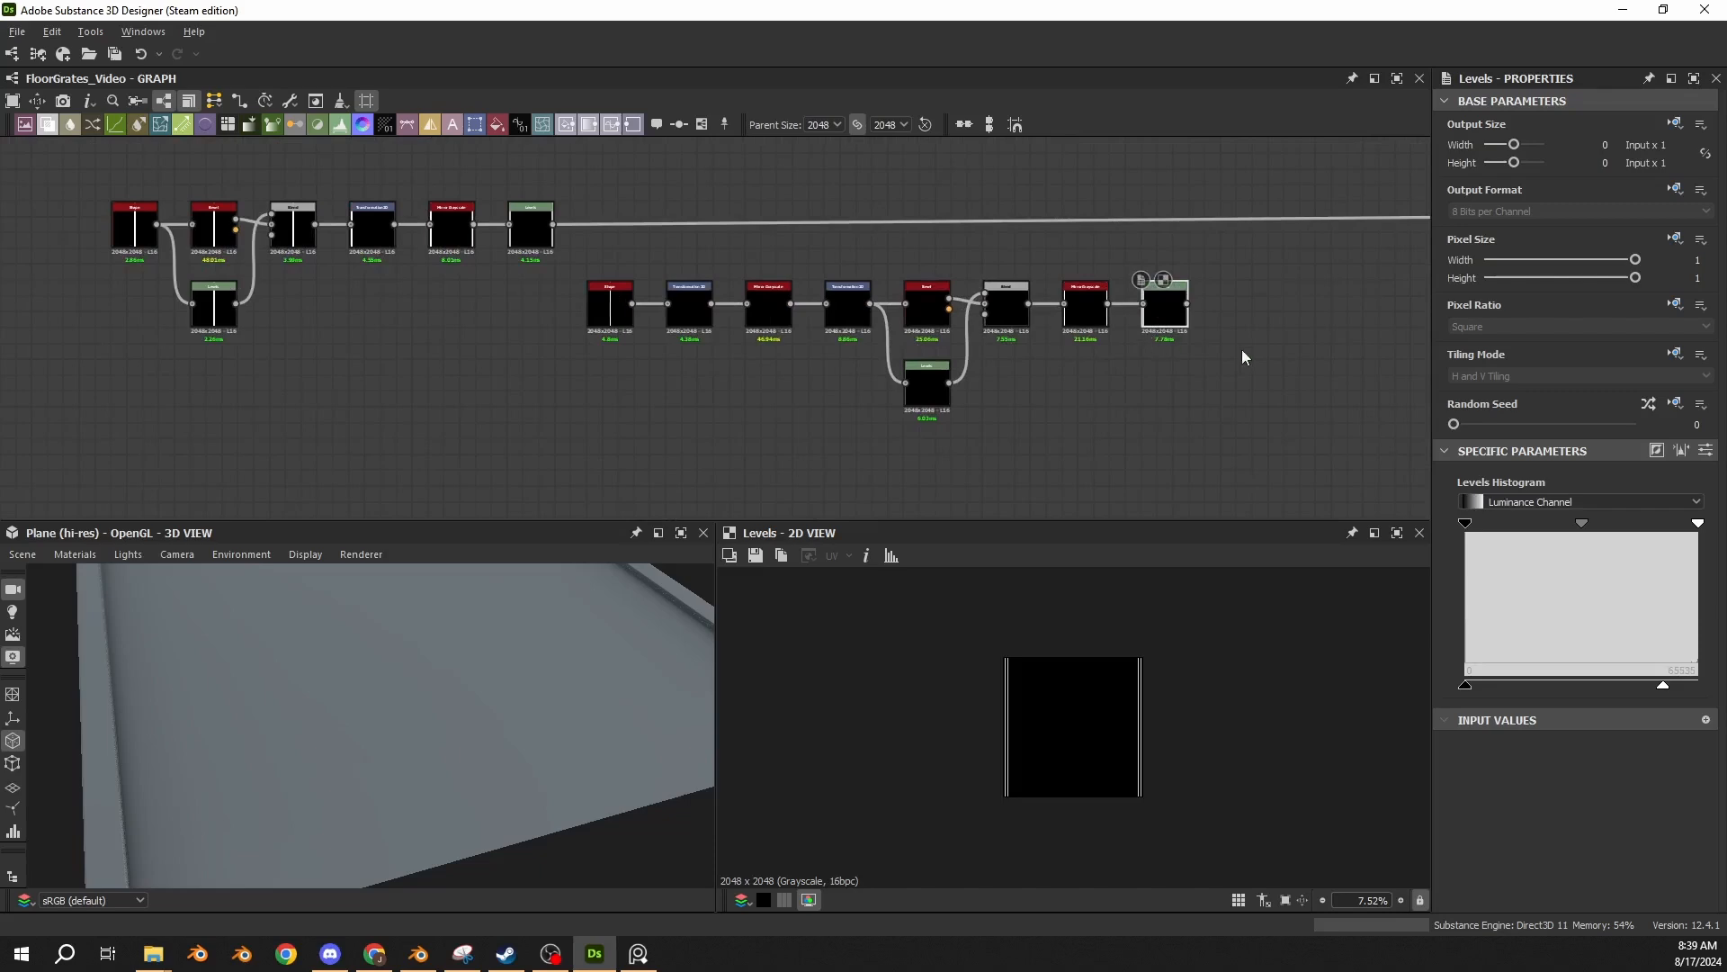
{"action": "middle_click_drag", "start_coordinate": [1243, 291], "coordinate": [937, 324]}
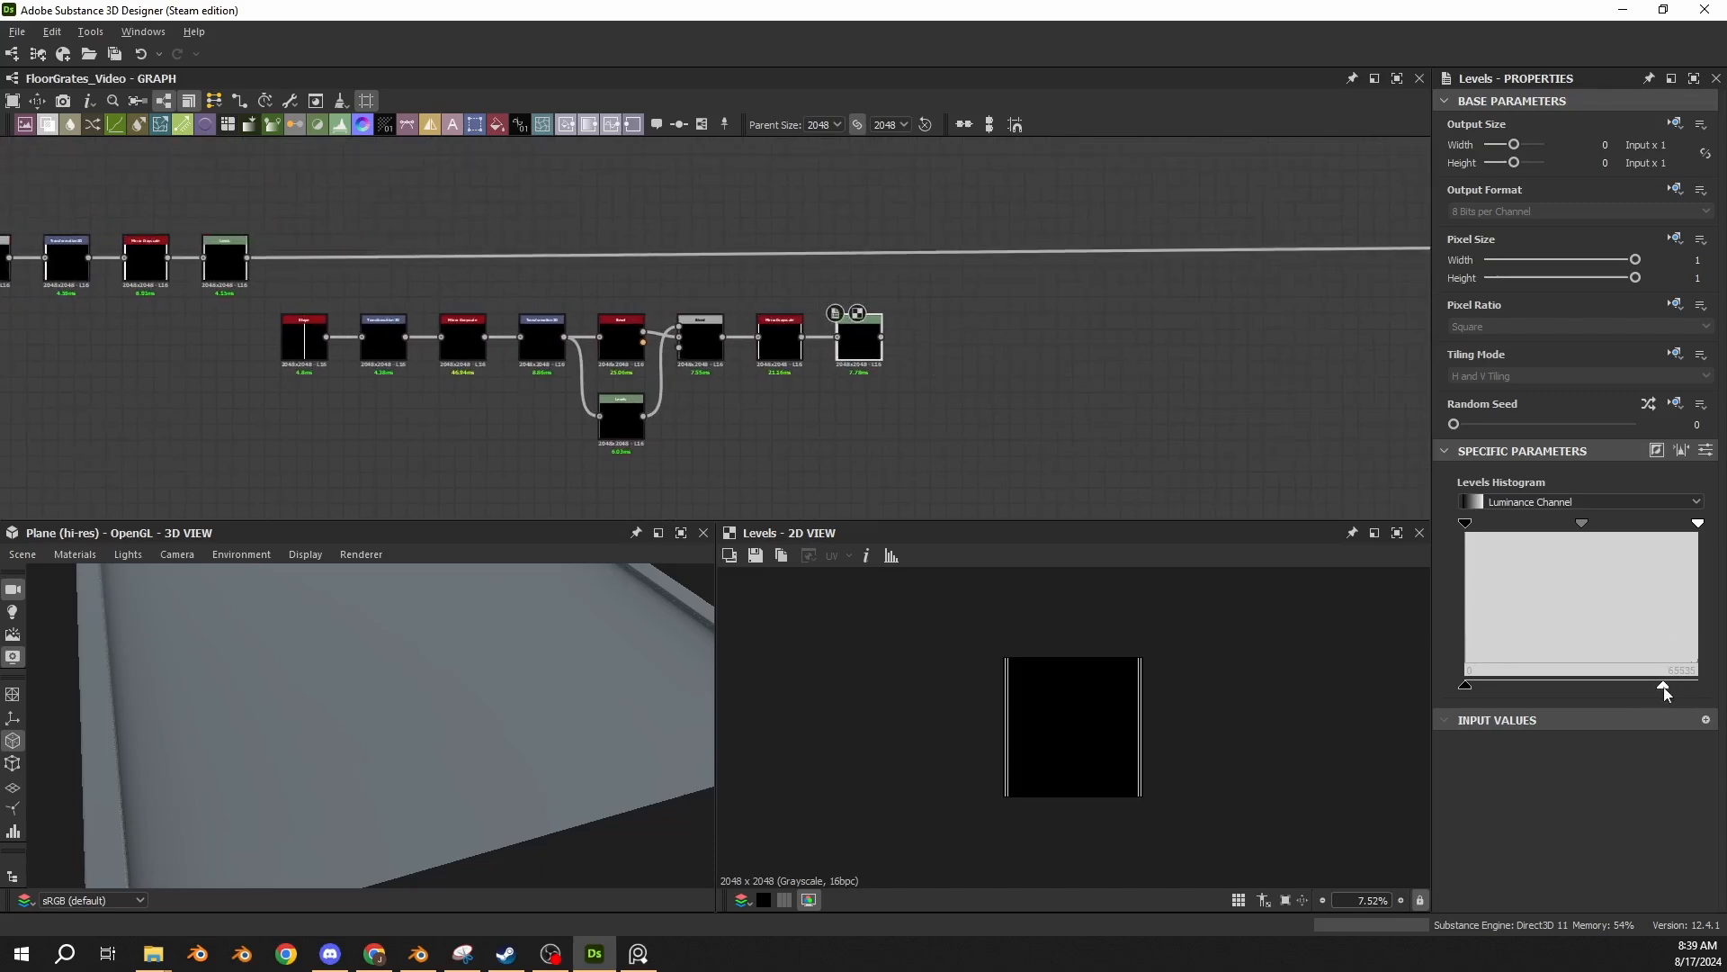
{"action": "left_click", "coordinate": [1706, 449]}
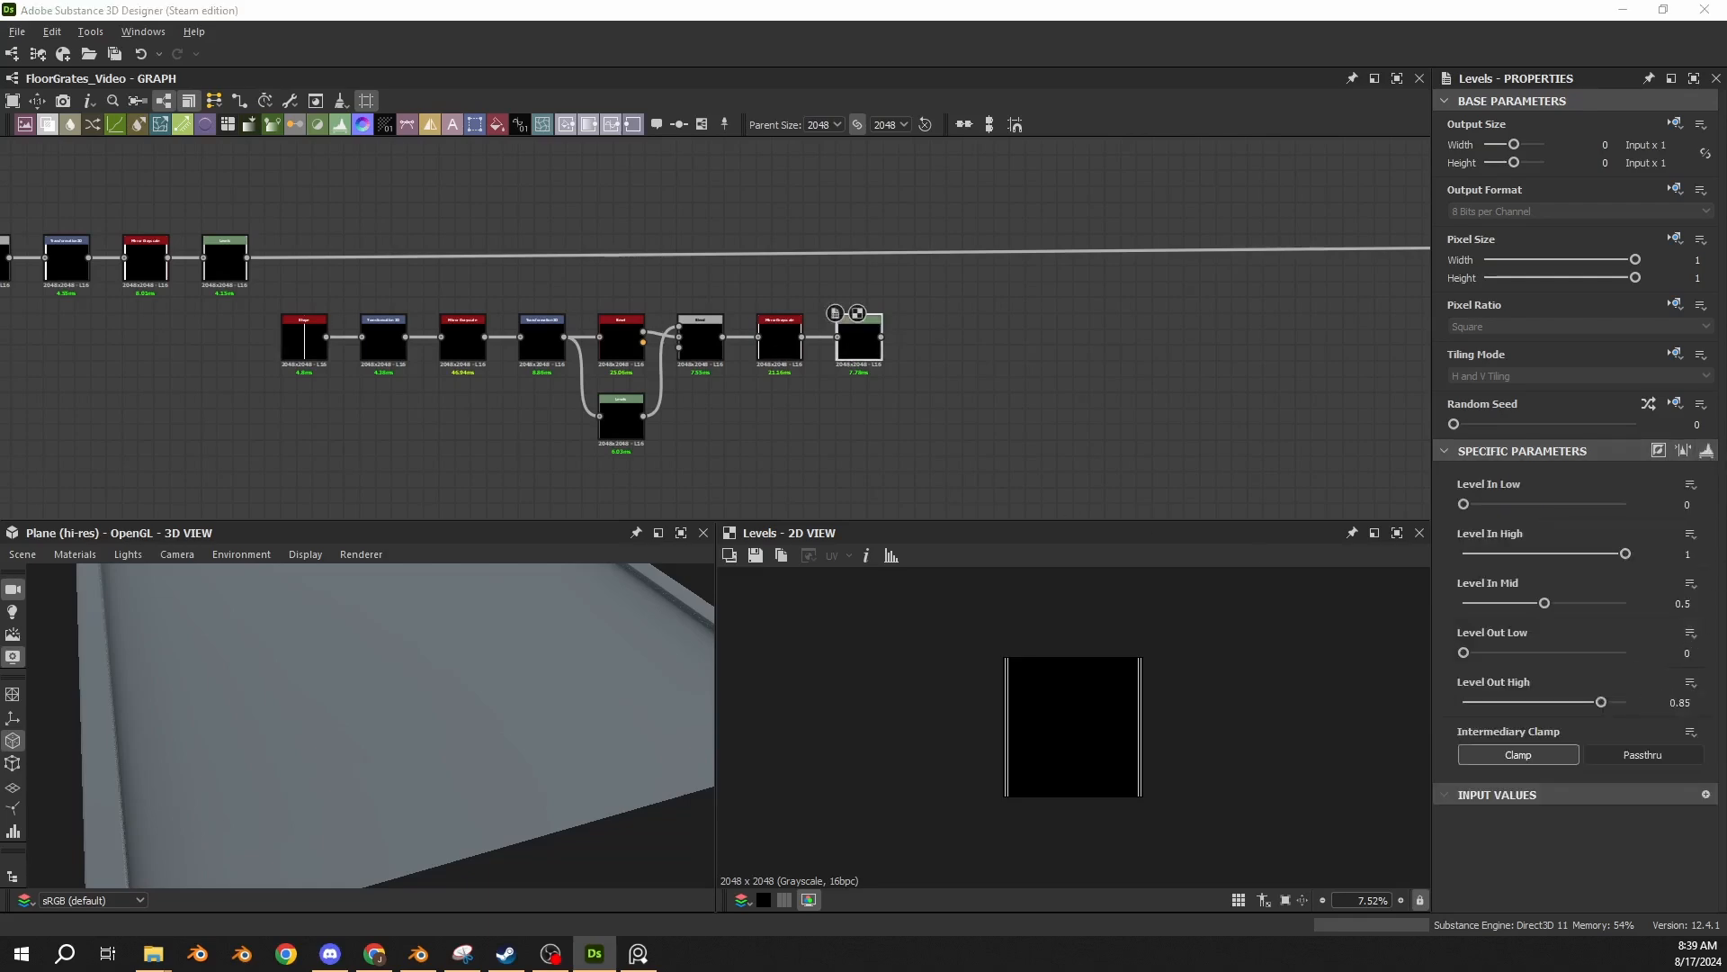
Paste a Max (Lighten) Blend into the main line, combining both branches' final Levels outputs, and compare the strips with the corridor reference.
{"action": "left_click", "coordinate": [1005, 296]}
{"action": "key", "text": "ctrl+v"}
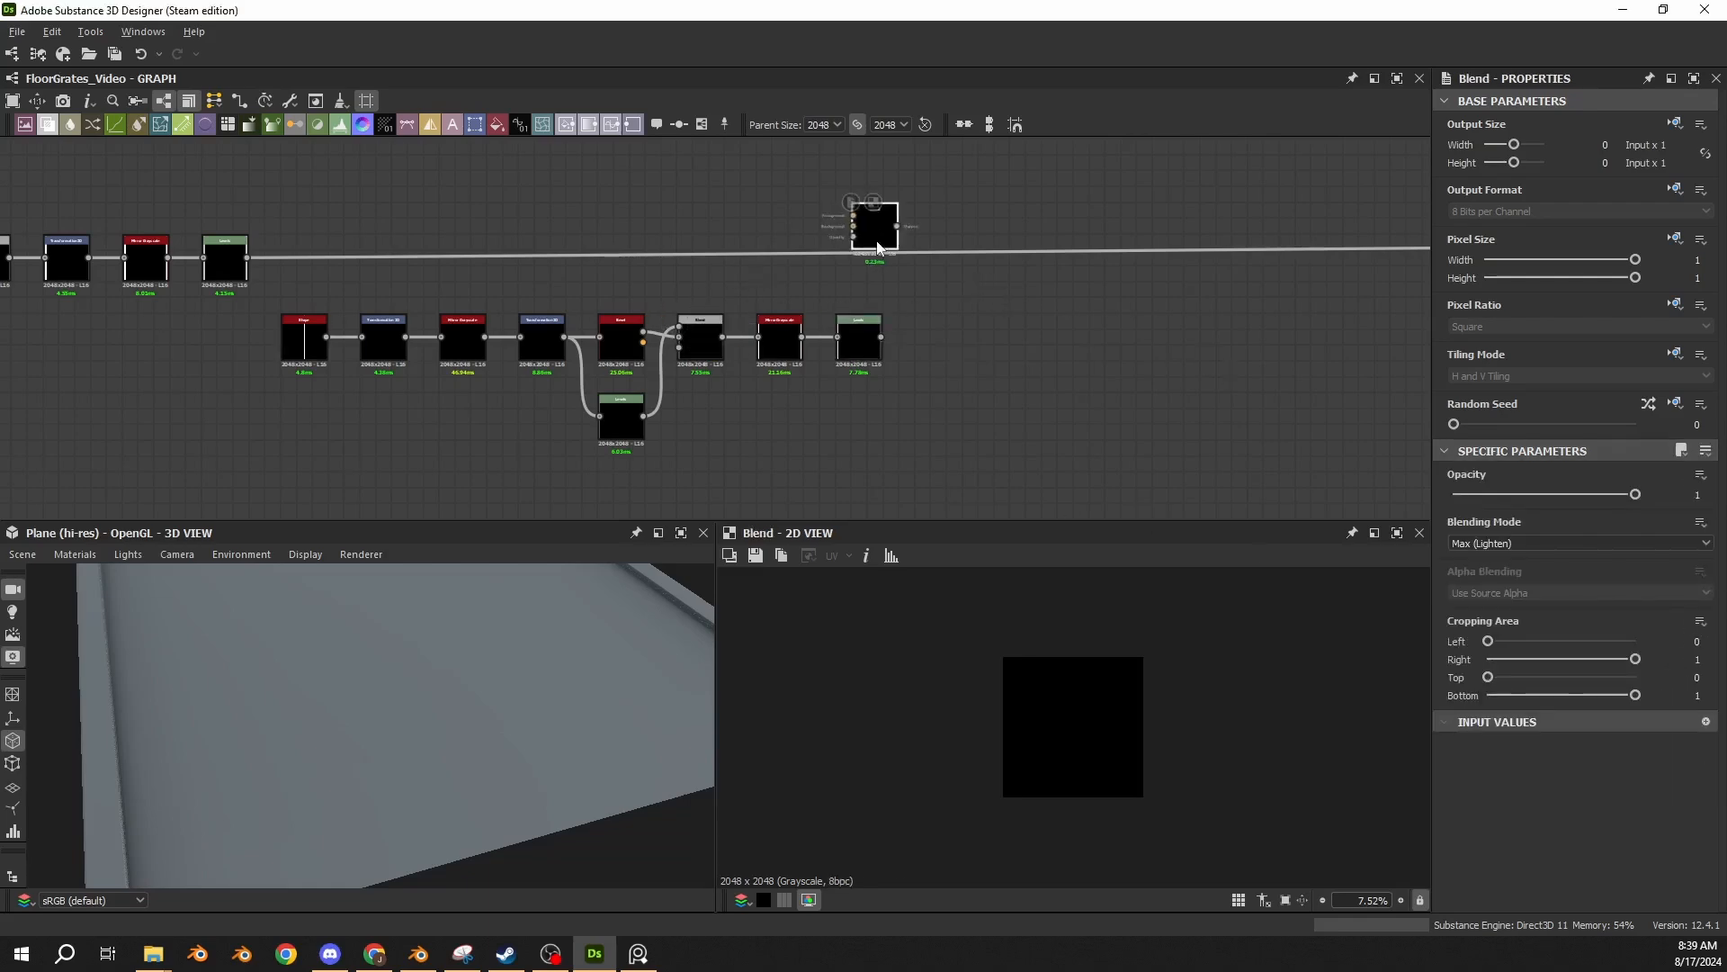
{"action": "left_click", "coordinate": [1001, 319]}
{"action": "left_click_drag", "start_coordinate": [247, 259], "coordinate": [987, 299]}
{"action": "left_click_drag", "start_coordinate": [882, 337], "coordinate": [967, 295]}
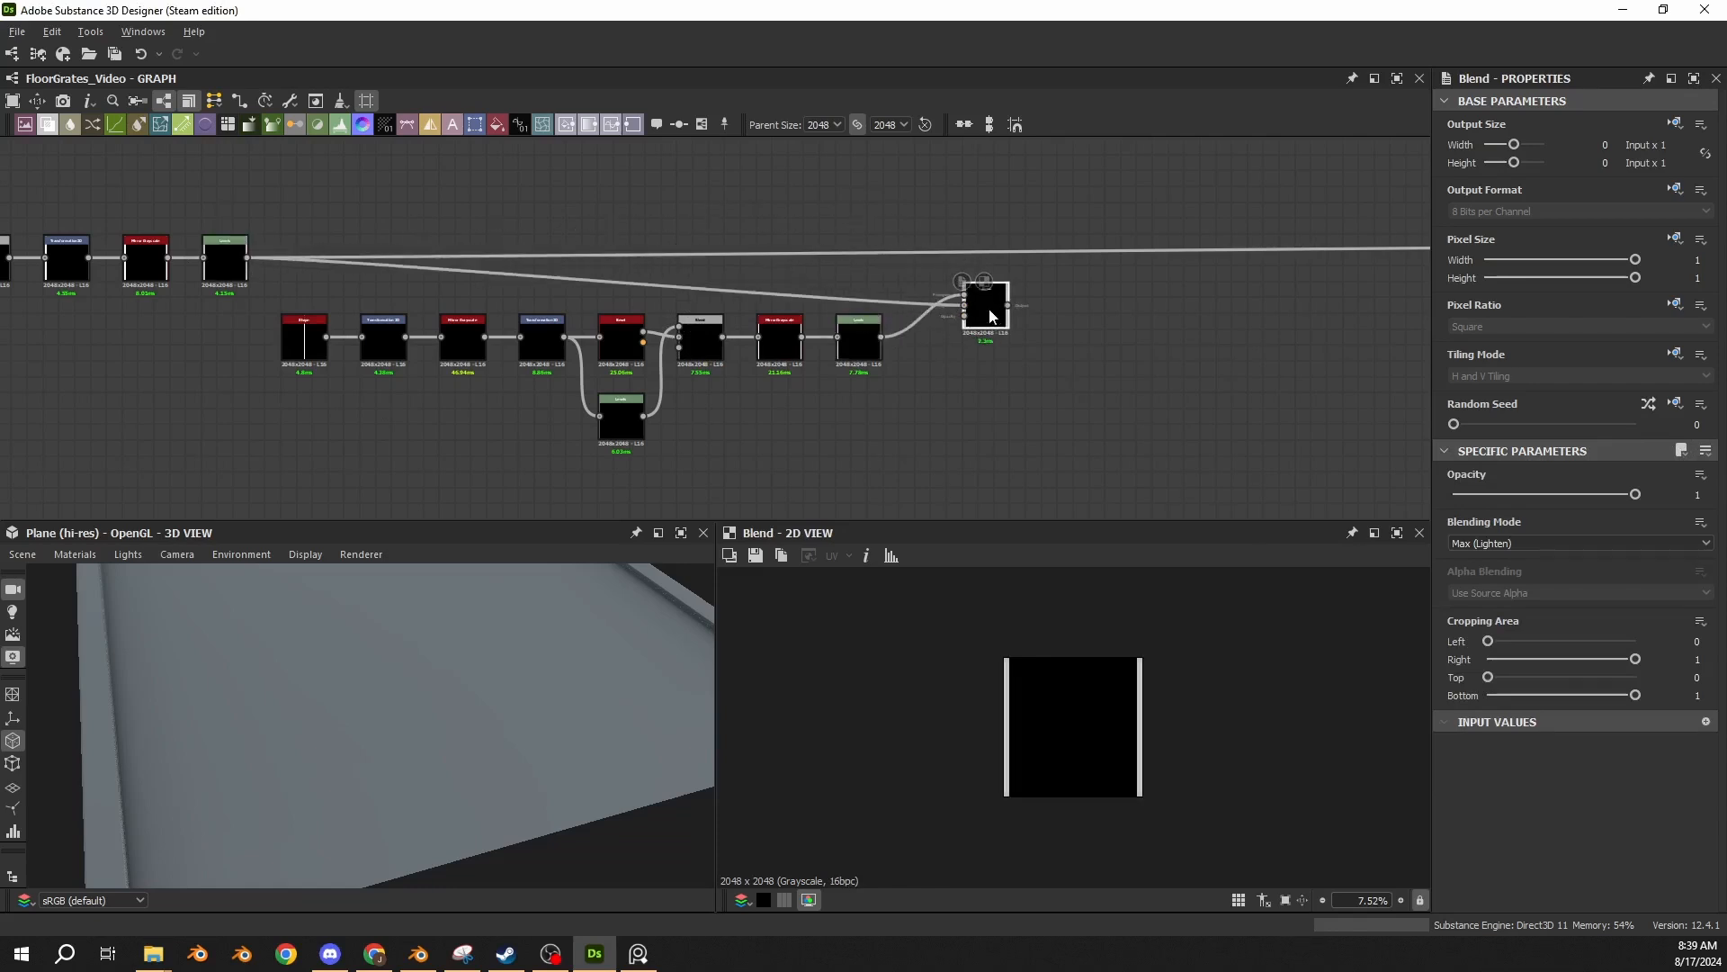
{"action": "left_click_drag", "start_coordinate": [247, 258], "coordinate": [937, 259], "text": "shift"}
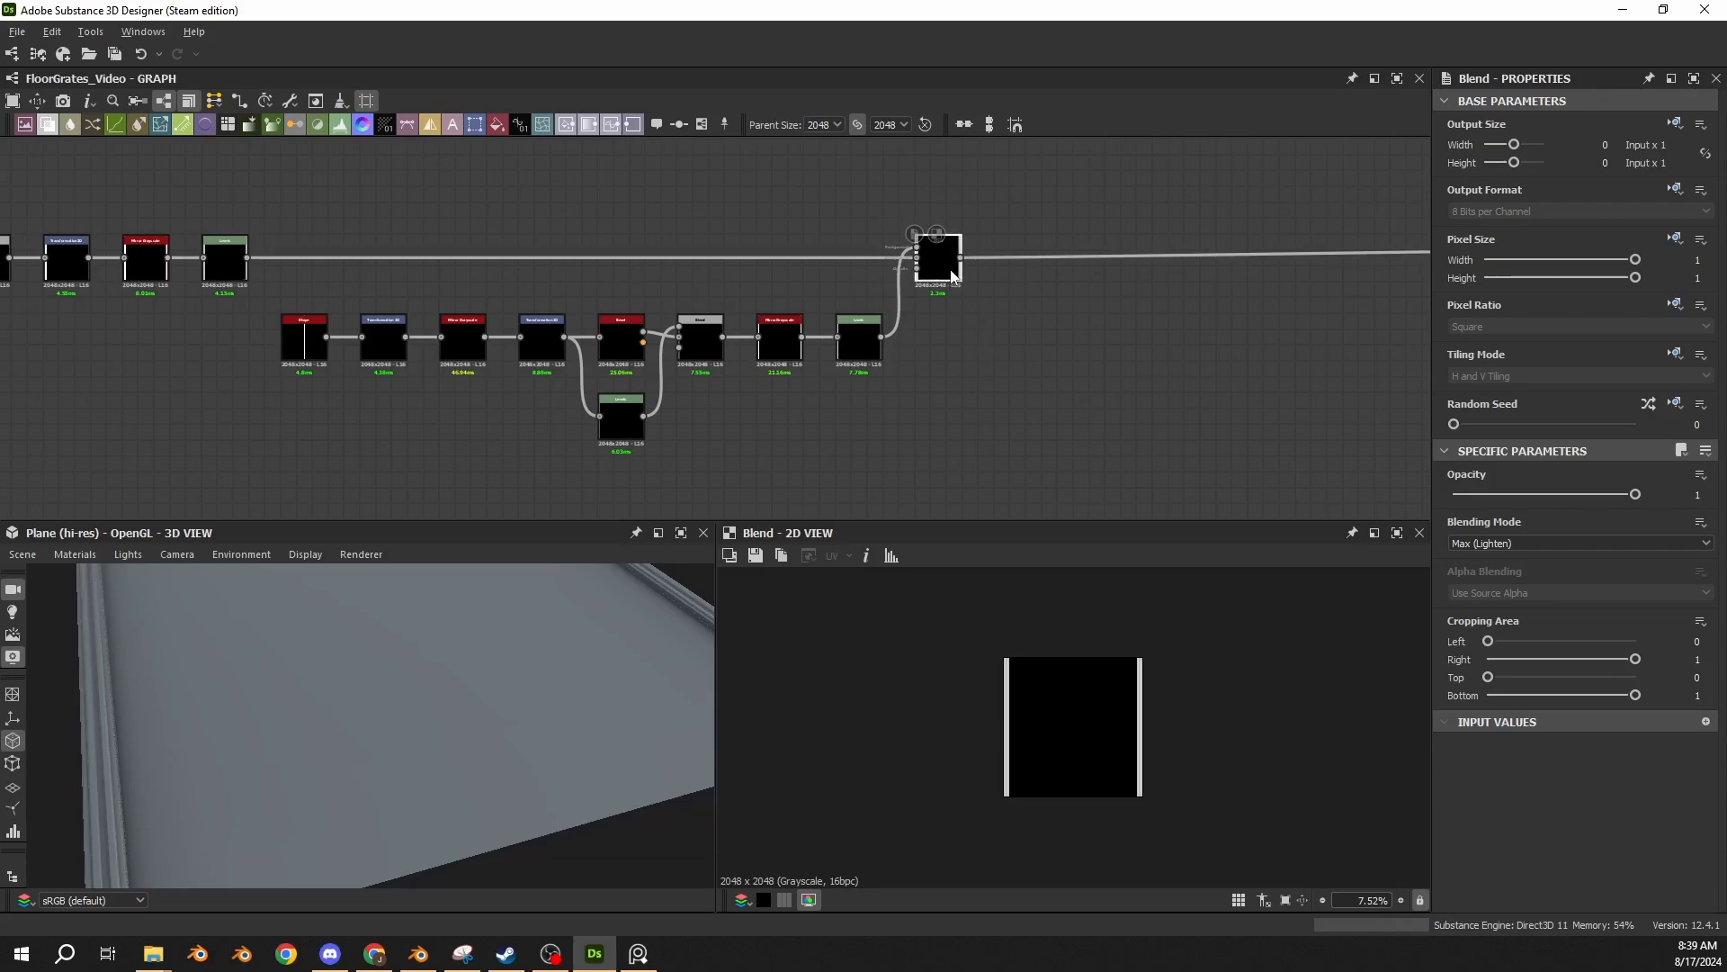
{"action": "left_click_drag", "start_coordinate": [283, 661], "coordinate": [376, 687]}
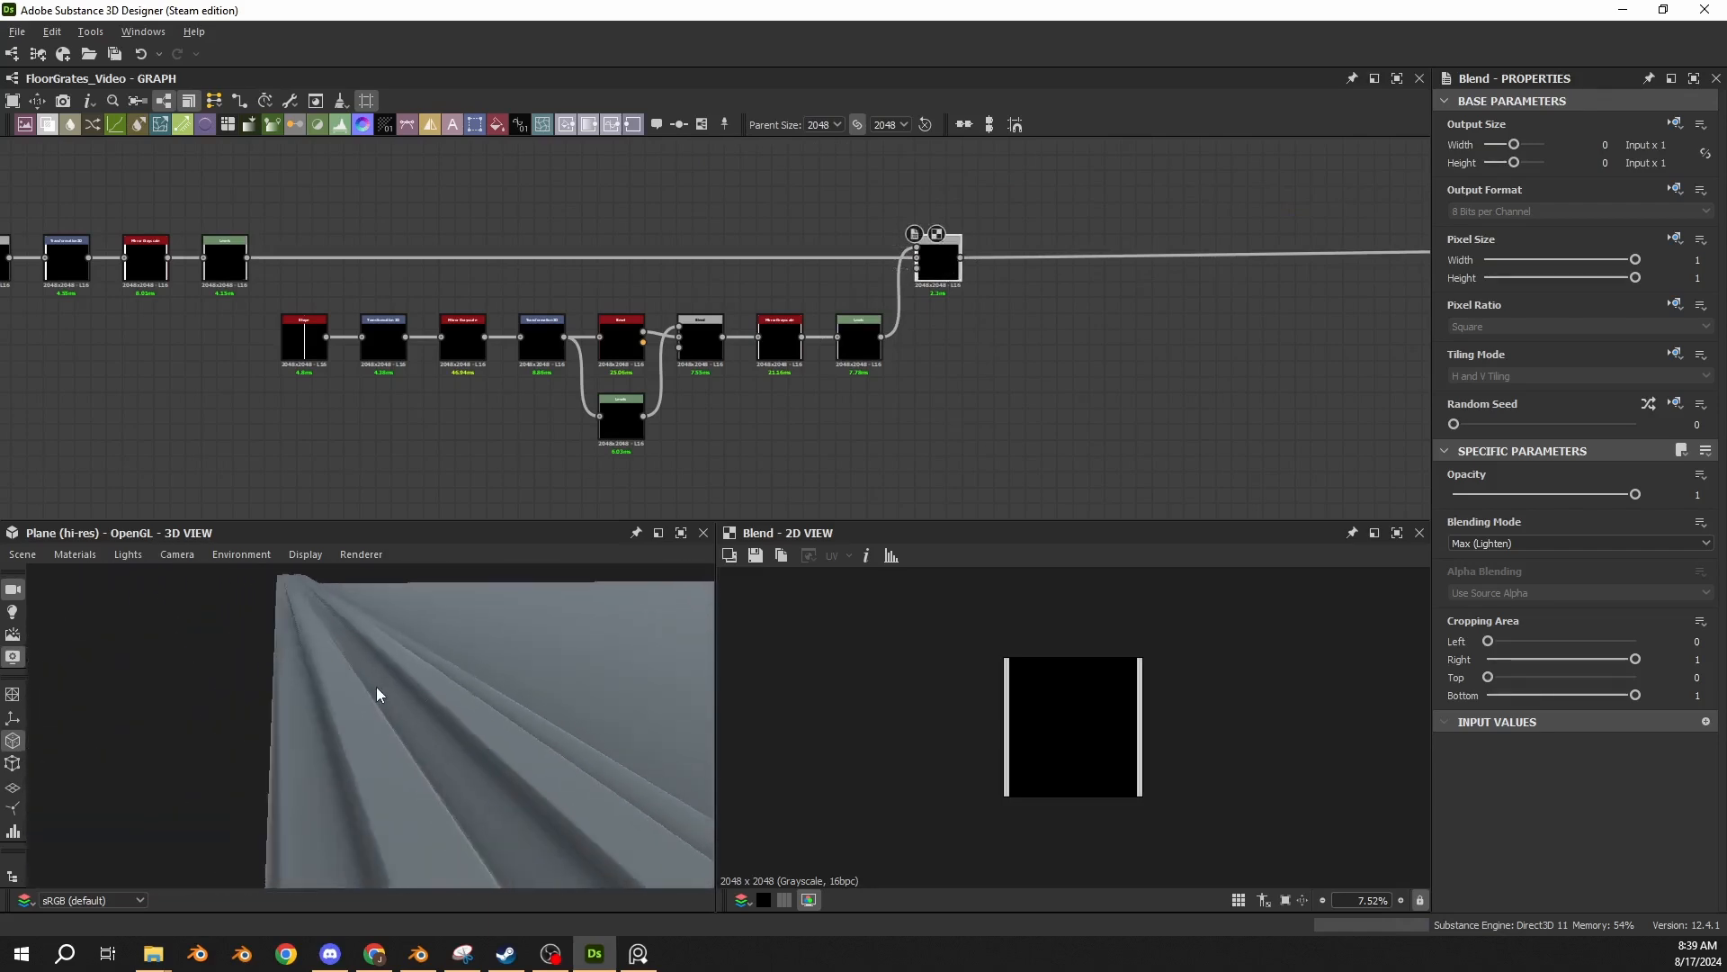
{"action": "key", "text": "alt+Tab"}
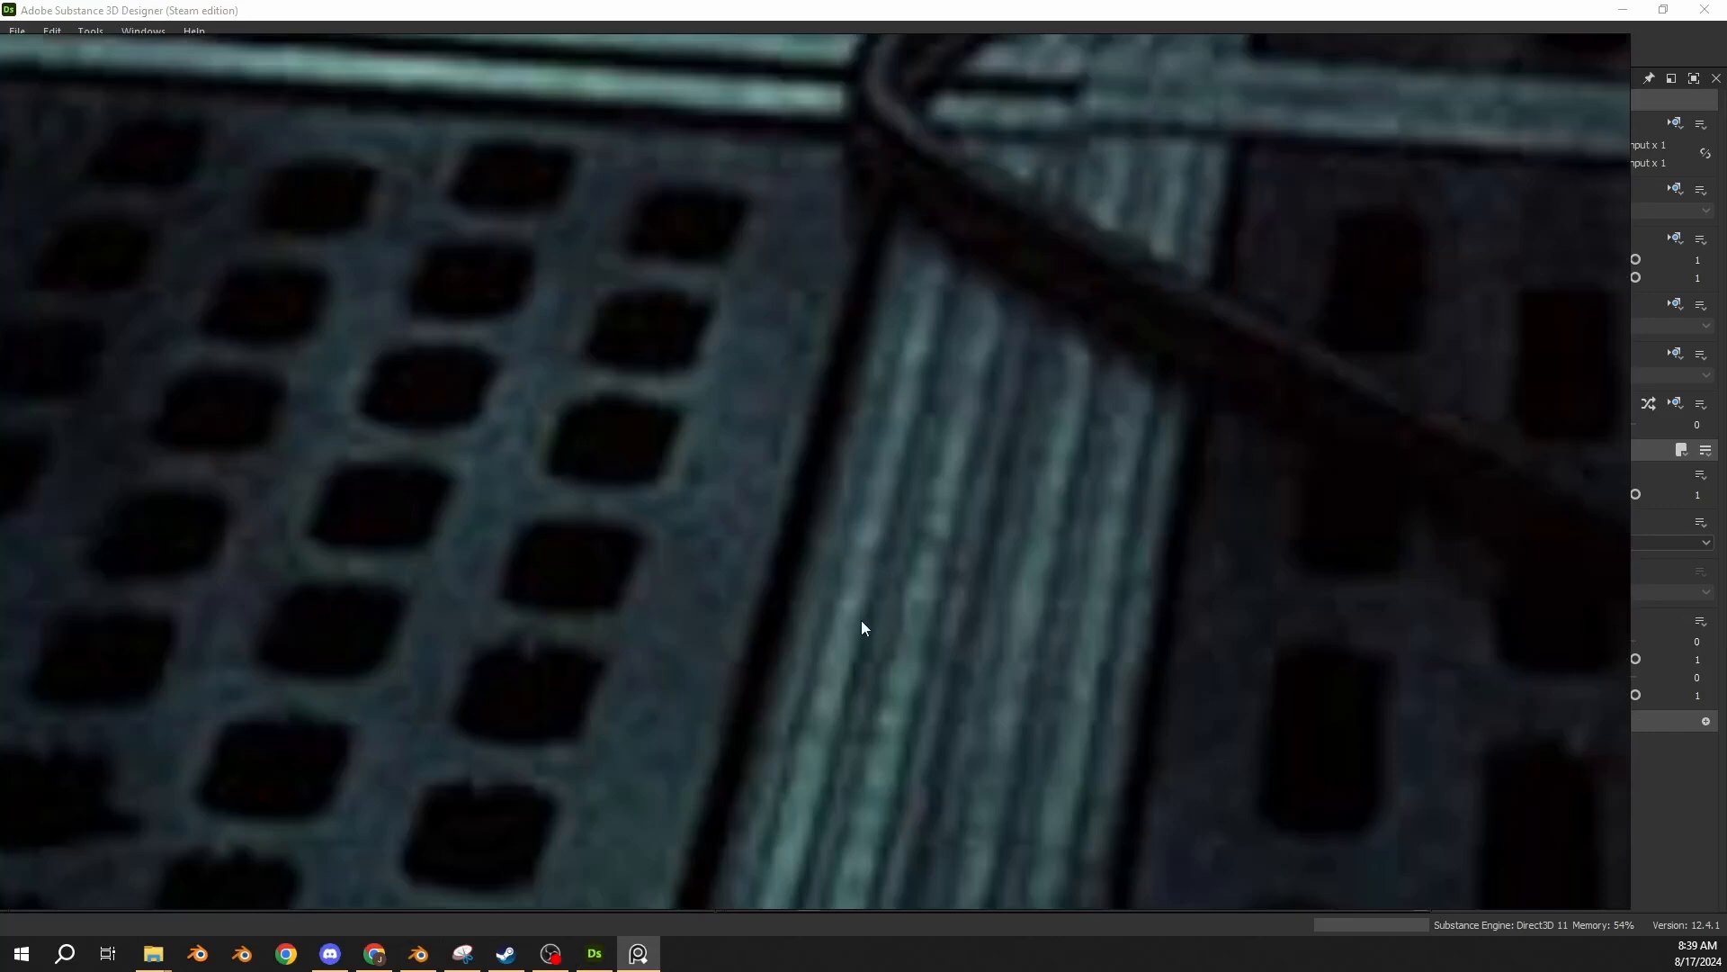
{"action": "key", "text": "alt+Tab"}
{"action": "mouse_move", "coordinate": [433, 665]}
{"action": "left_mouse_down"}
{"action": "mouse_move", "coordinate": [409, 656]}
{"action": "mouse_move", "coordinate": [438, 652]}
{"action": "left_mouse_up"}
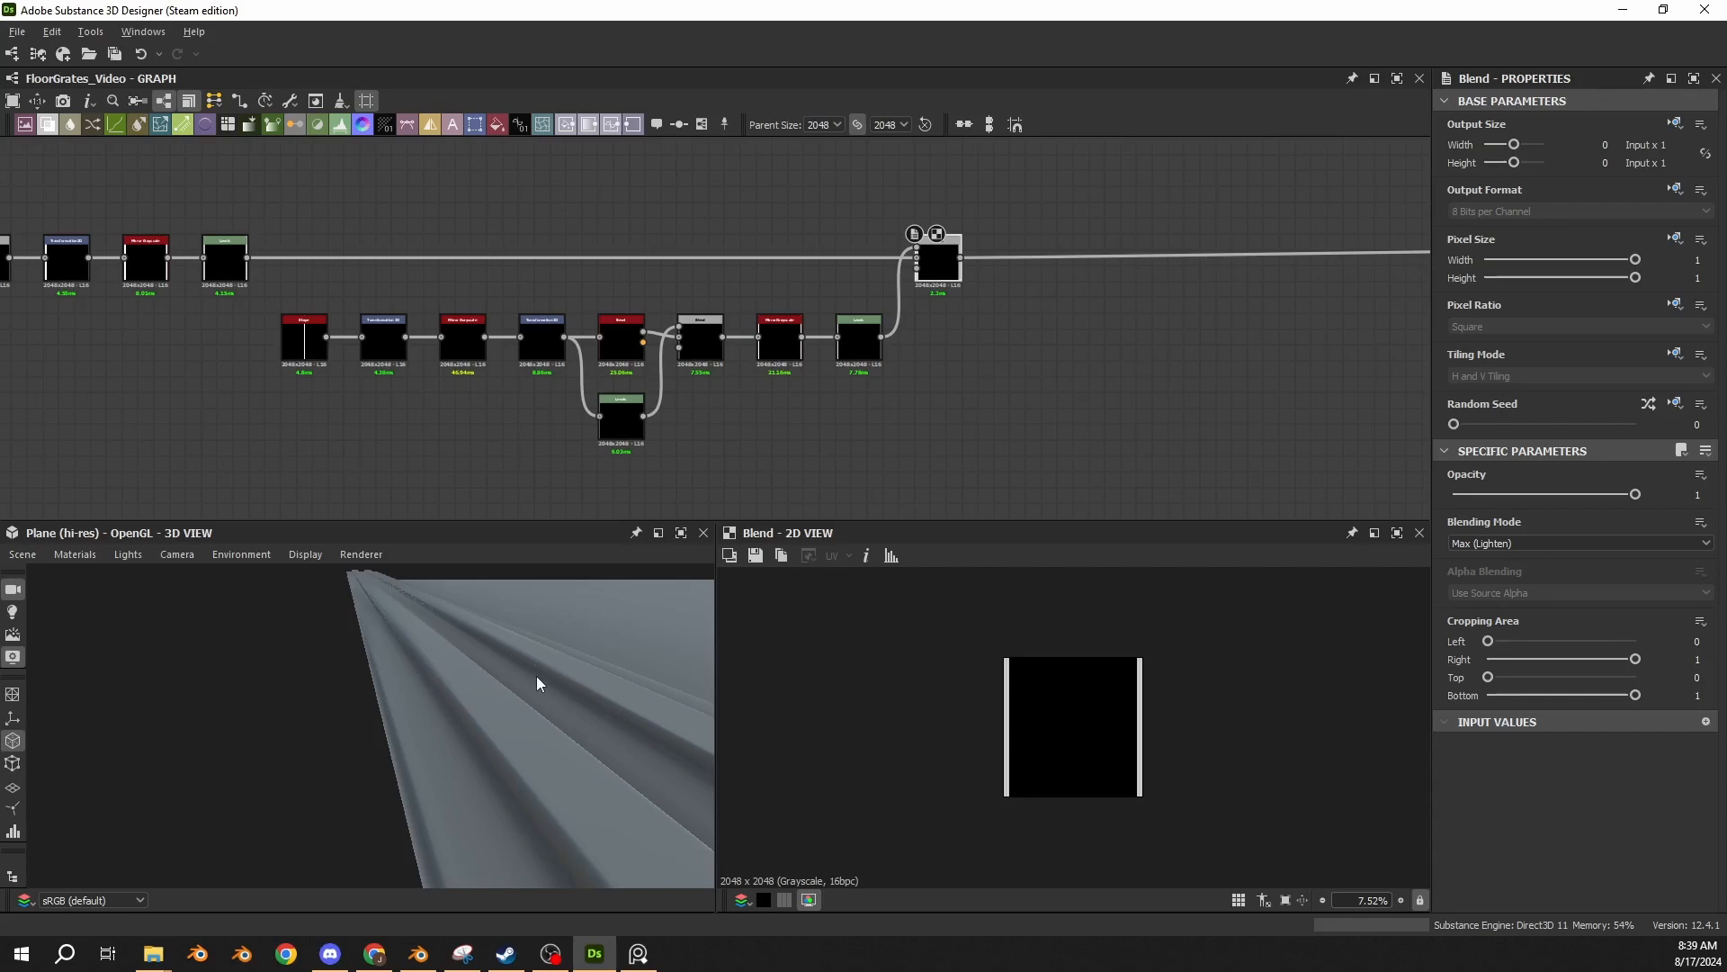
{"action": "left_click_drag", "start_coordinate": [536, 676], "coordinate": [449, 651]}
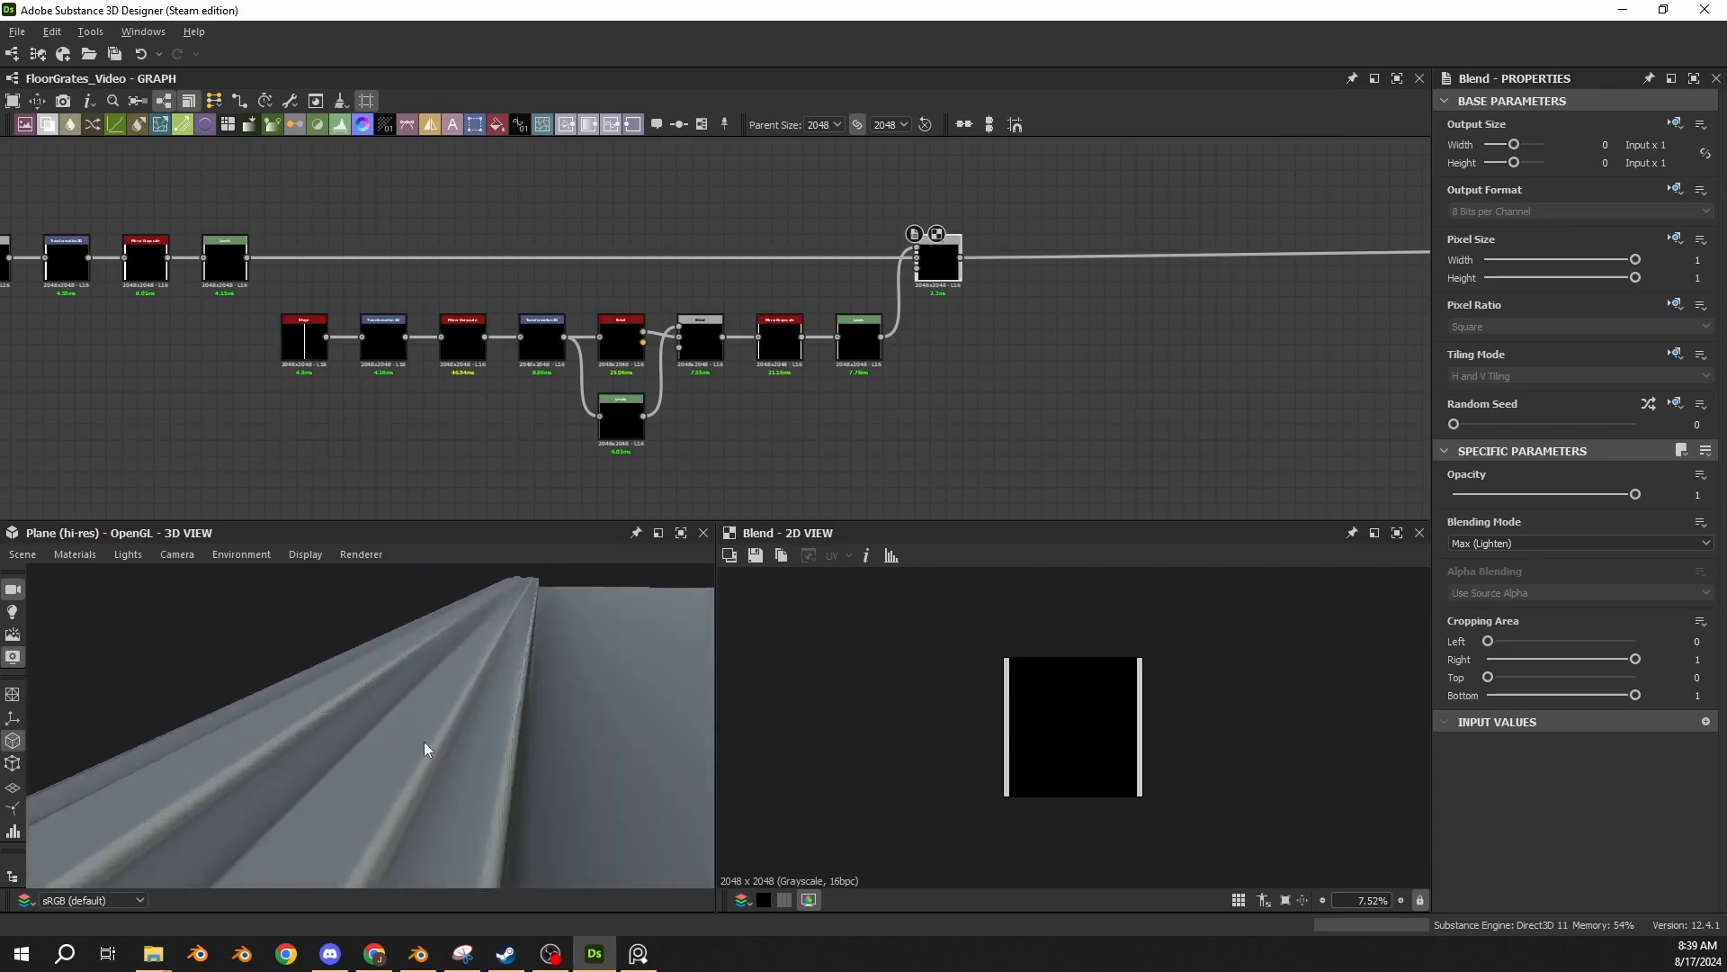
Add a Transformation 2D node with matrix Y2 set to 1.0275, fed by the new Blend, and compare its preview with the Blend's.
{"action": "middle_click_drag", "start_coordinate": [952, 339], "coordinate": [808, 368]}
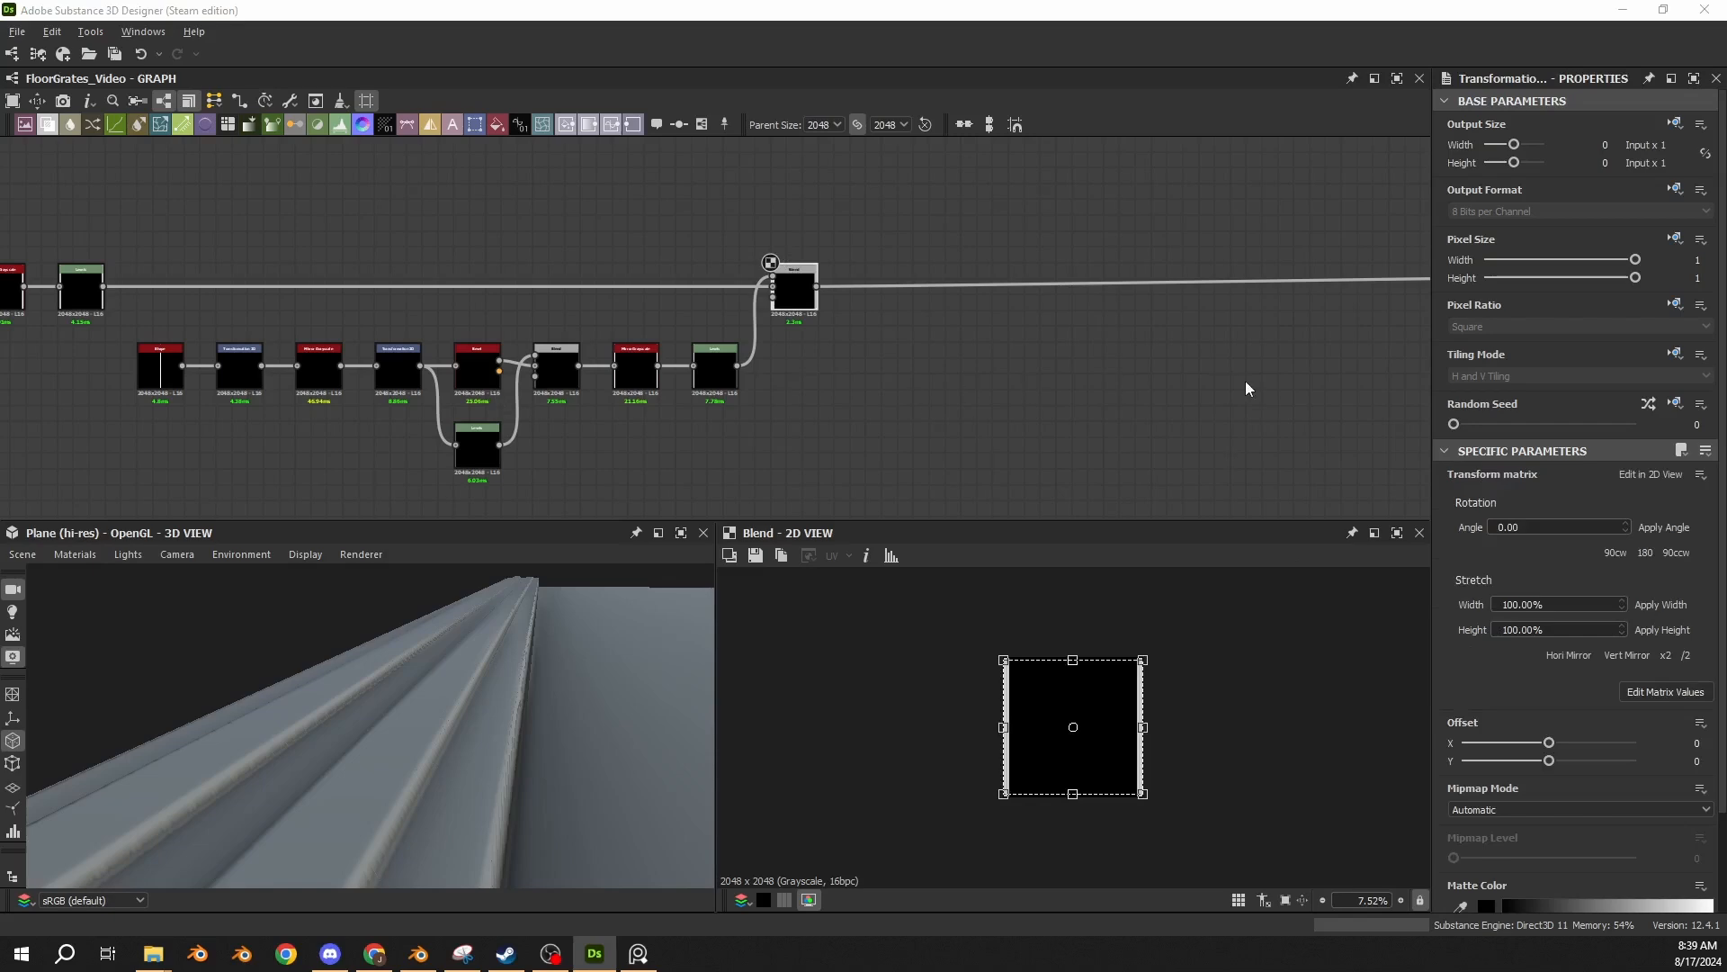
{"action": "left_click", "coordinate": [872, 314]}
{"action": "scroll", "coordinate": [871, 315], "scroll_direction": "up", "scroll_amount": 2}
{"action": "left_click_drag", "start_coordinate": [654, 339], "coordinate": [932, 372]}
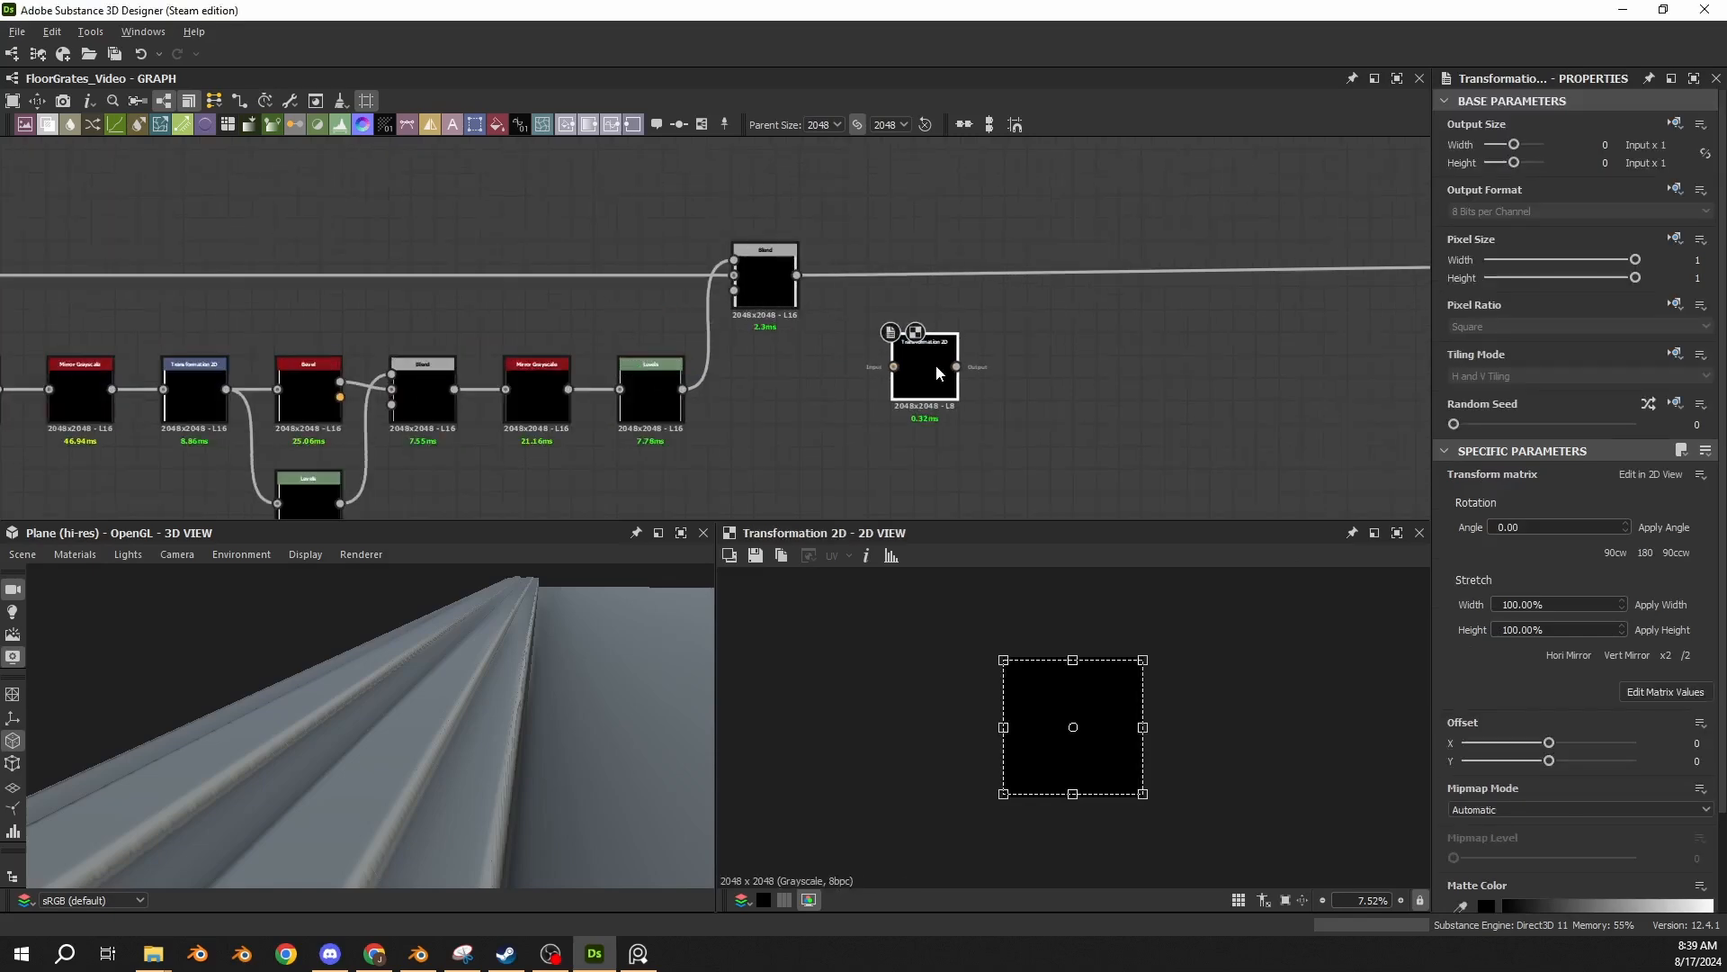
{"action": "scroll", "coordinate": [852, 322], "scroll_direction": "up", "scroll_amount": 2}
{"action": "left_click_drag", "start_coordinate": [756, 240], "coordinate": [921, 400]}
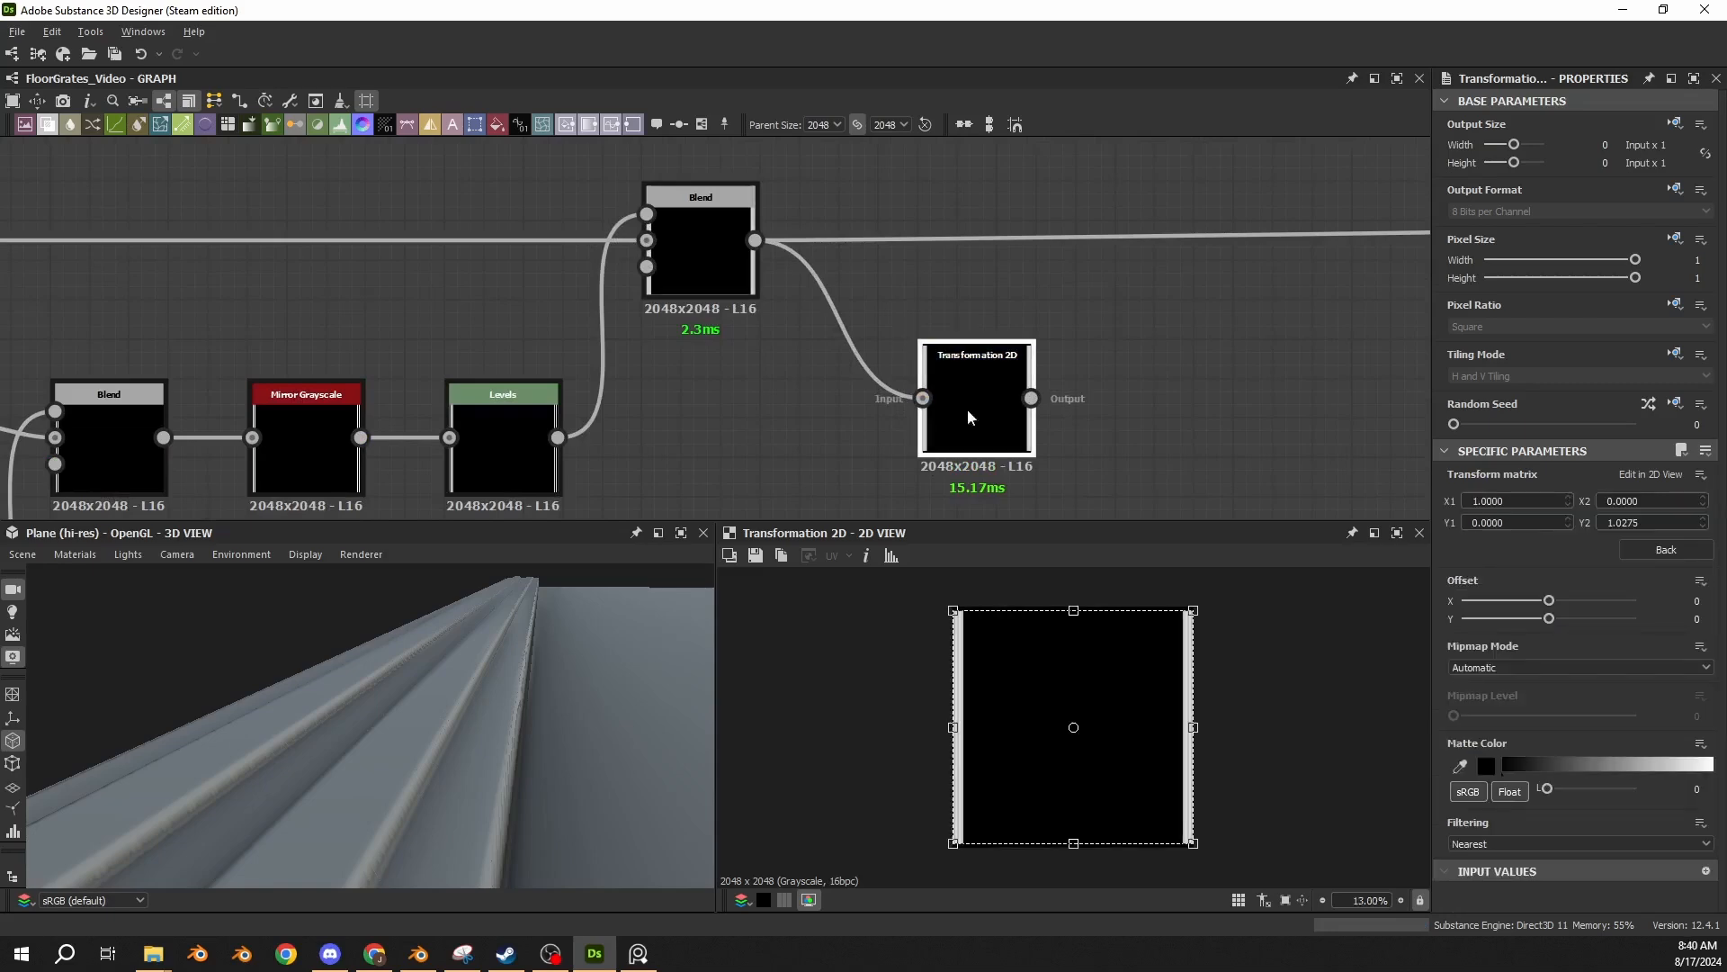
{"action": "scroll", "coordinate": [1058, 654], "scroll_direction": "up", "scroll_amount": 3}
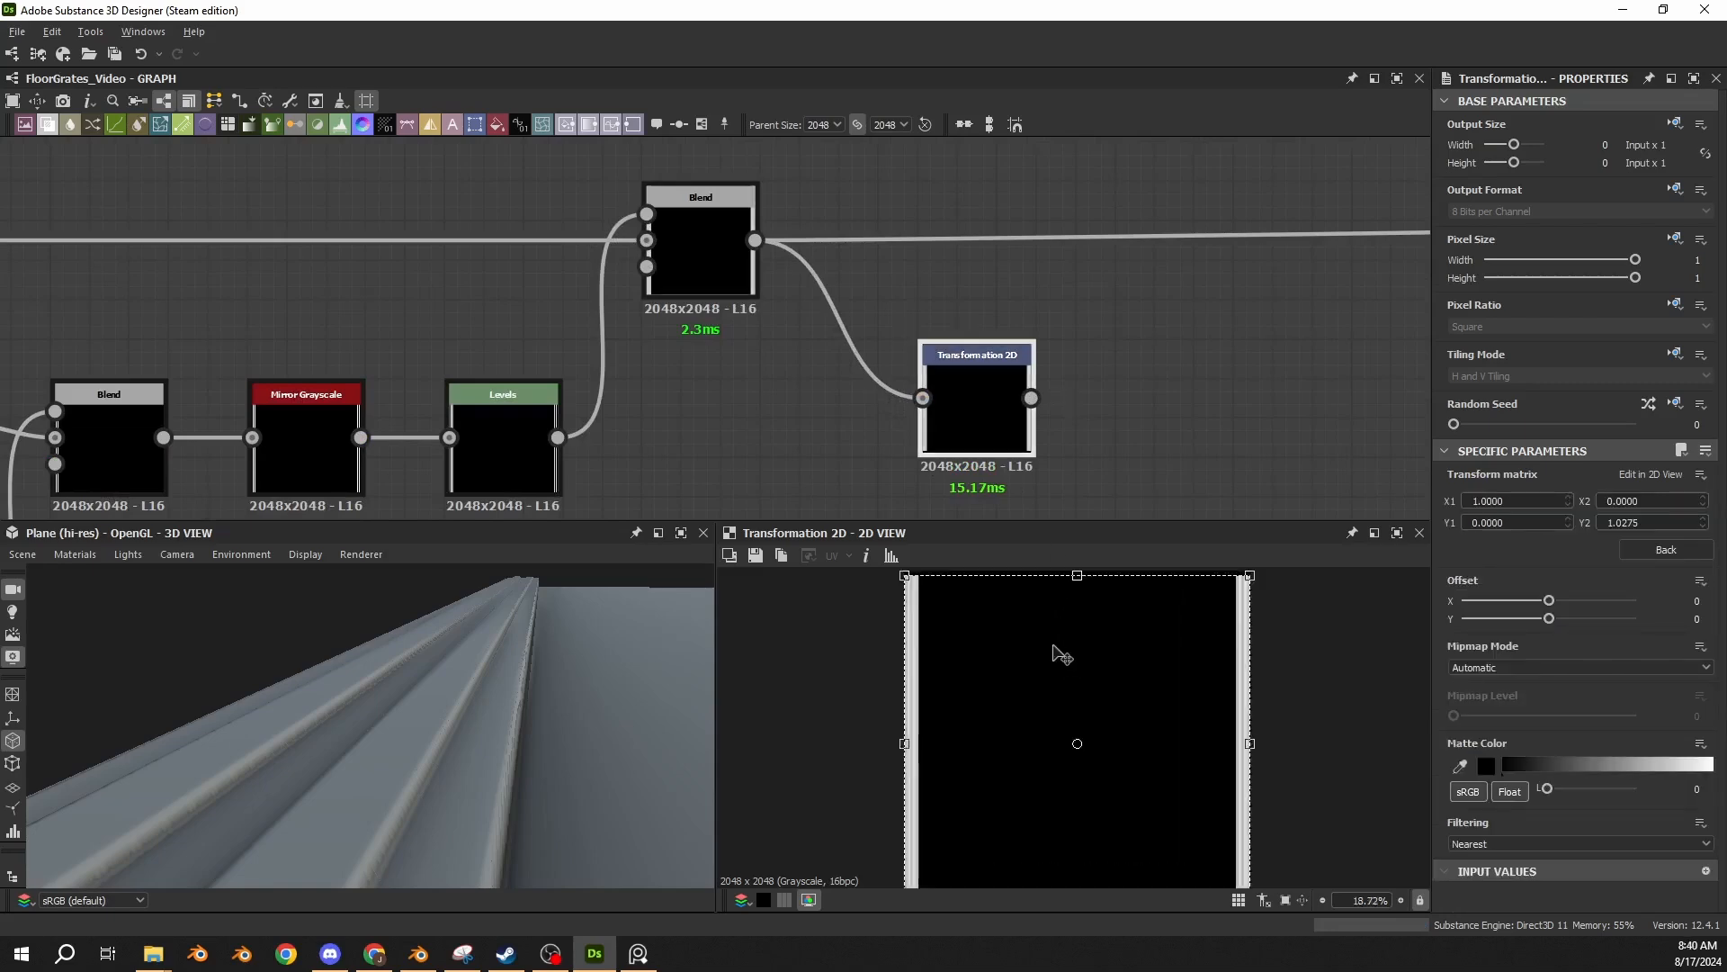
{"action": "middle_click_drag", "start_coordinate": [959, 621], "coordinate": [972, 725]}
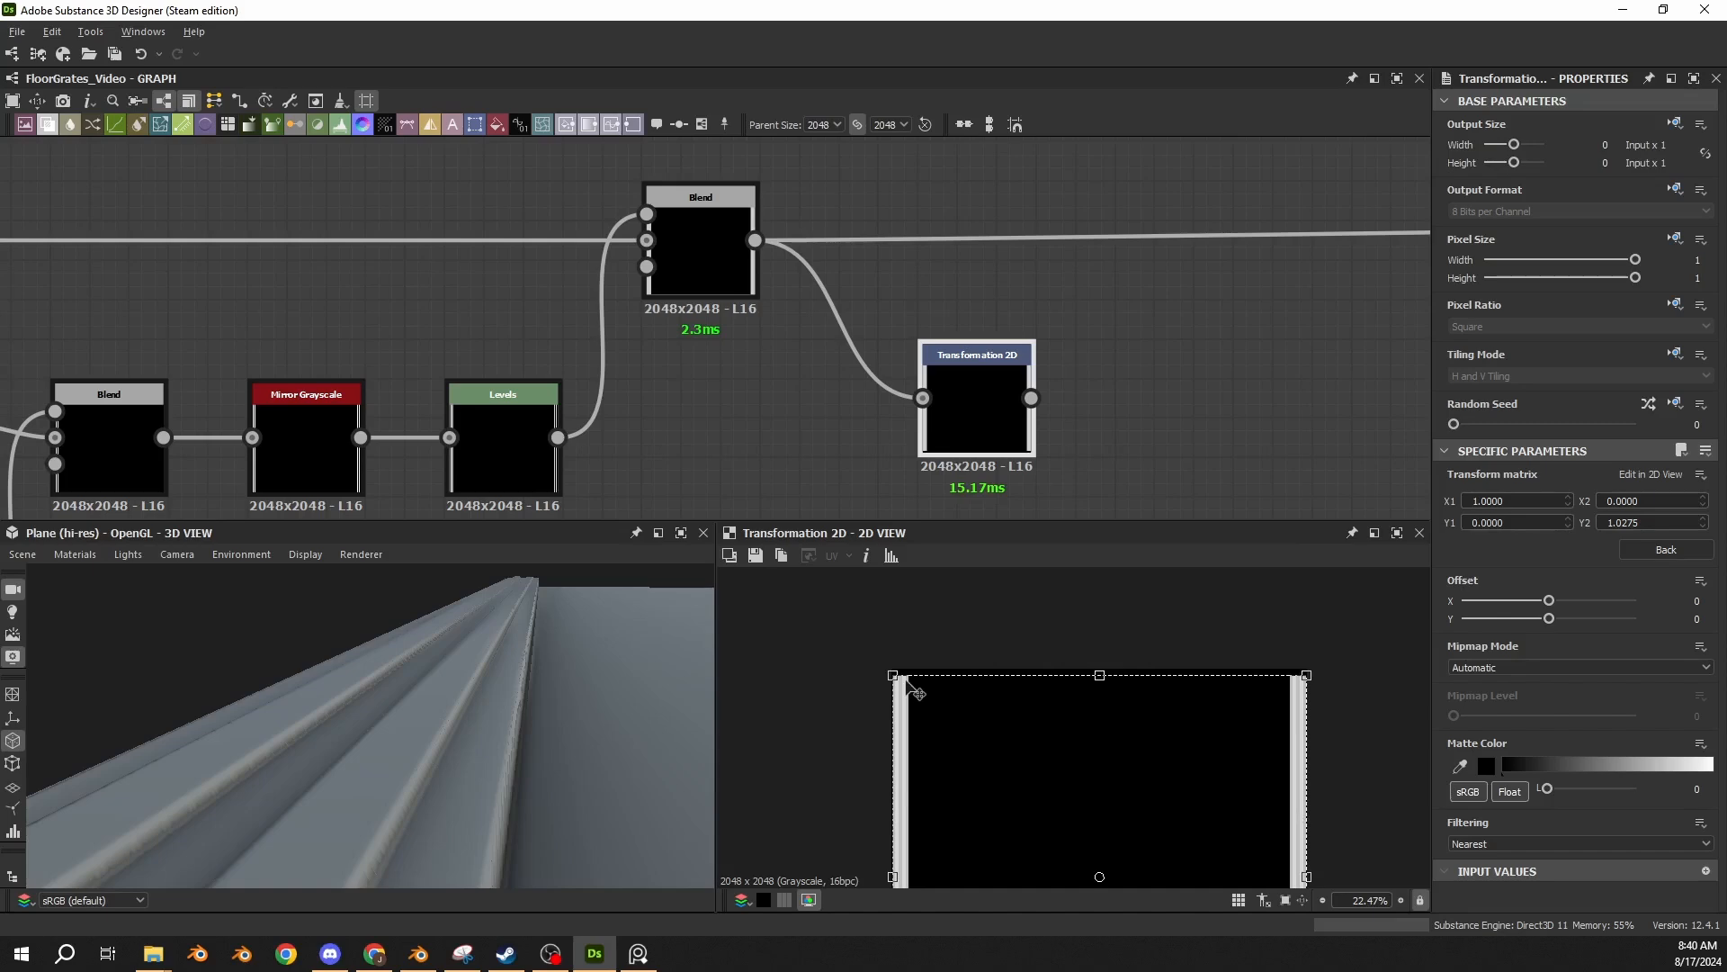
{"action": "scroll", "coordinate": [909, 684], "scroll_direction": "up", "scroll_amount": 5}
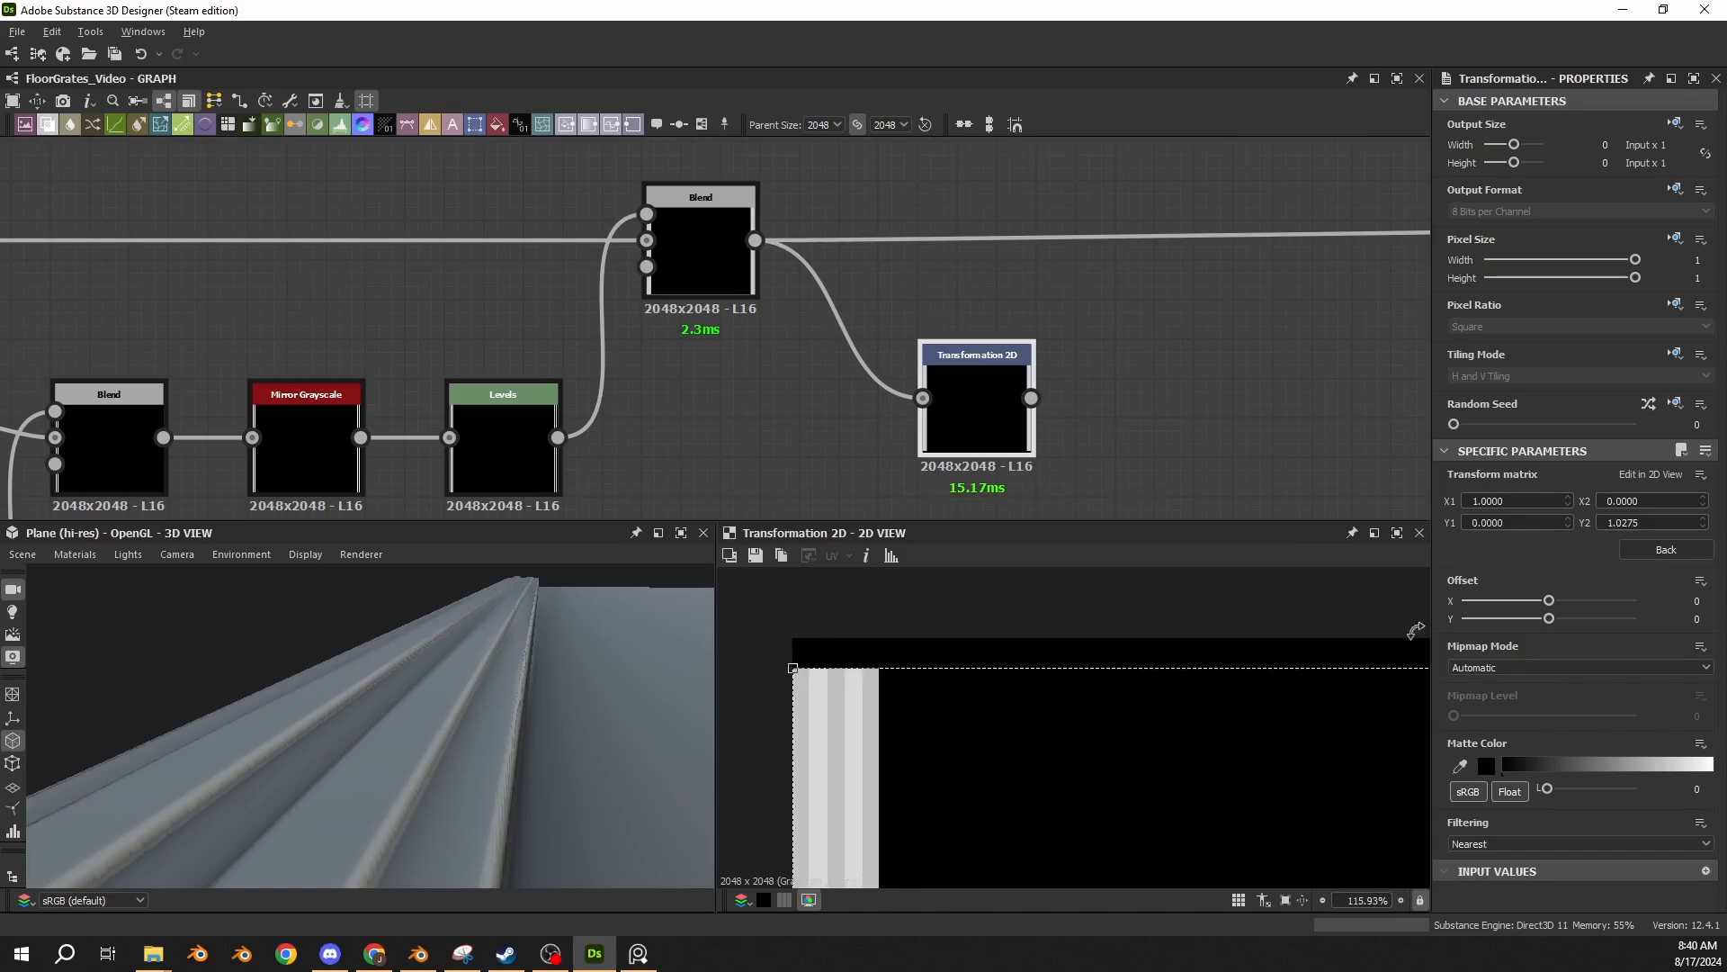
{"action": "left_click", "coordinate": [1615, 522]}
{"action": "left_click", "coordinate": [701, 256]}
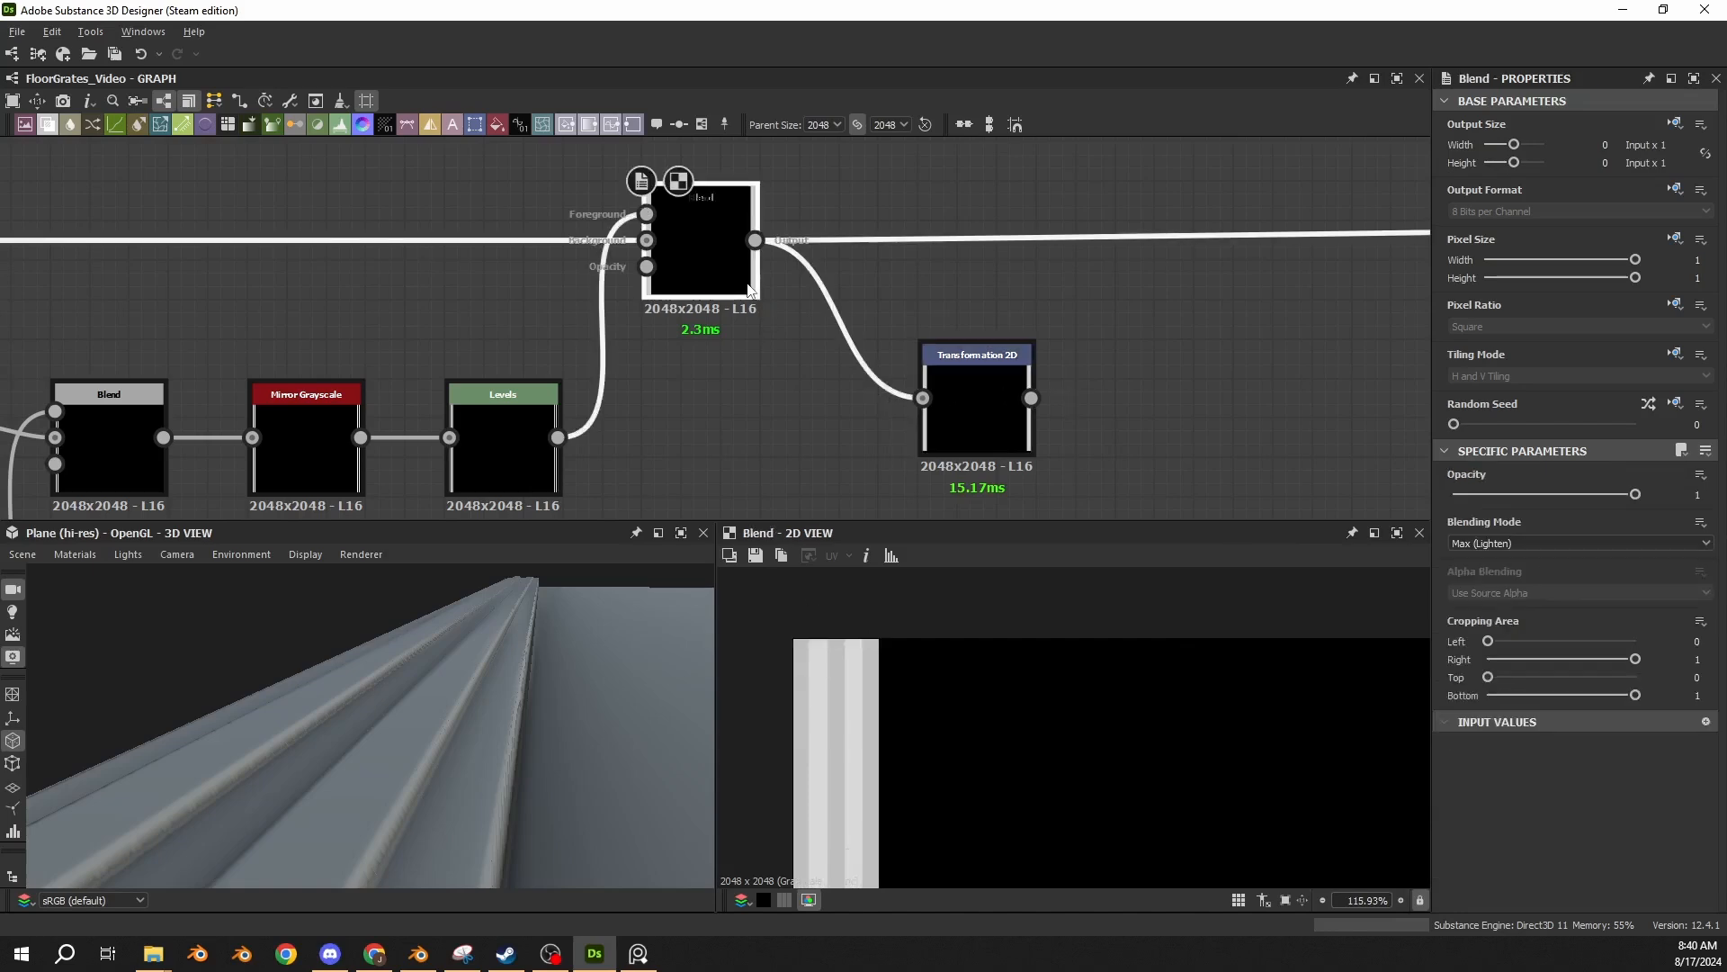
{"action": "left_click", "coordinate": [959, 436]}
Insert the Transformation 2D into the main line right after the Blend, routing its output downstream.
{"action": "scroll", "coordinate": [1081, 448], "scroll_direction": "down", "scroll_amount": 2}
{"action": "scroll", "coordinate": [1081, 448], "scroll_direction": "down", "scroll_amount": 2}
{"action": "middle_click_drag", "start_coordinate": [1081, 448], "coordinate": [599, 383]}
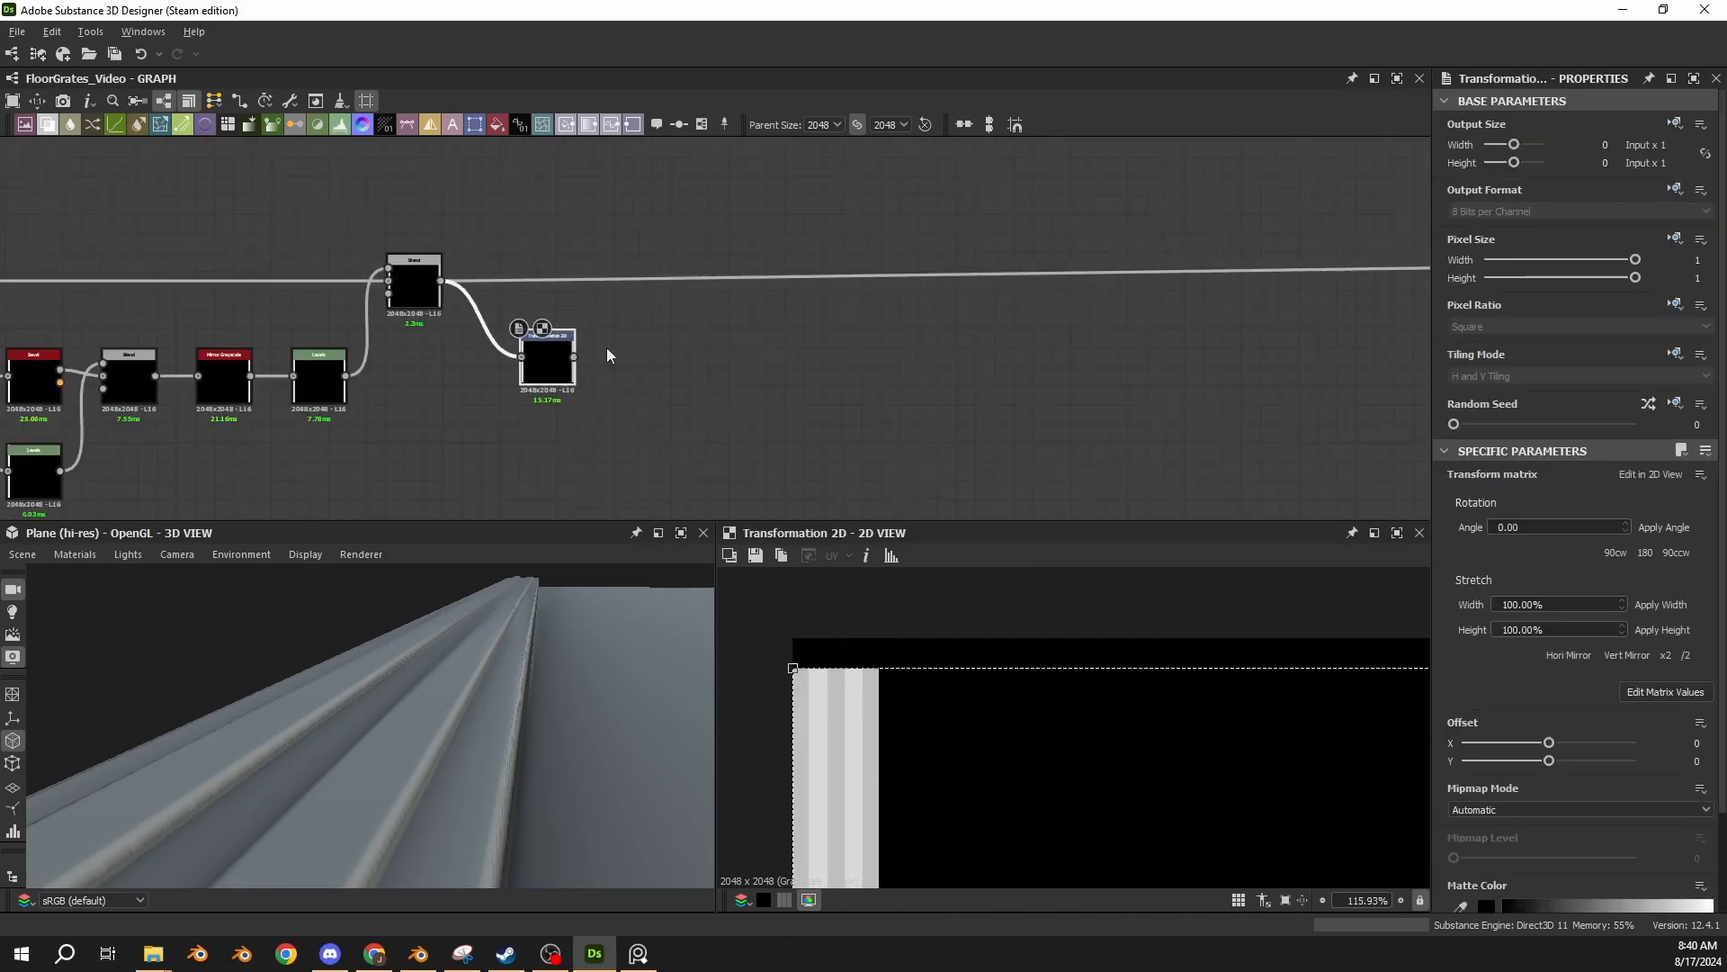
{"action": "left_click_drag", "start_coordinate": [442, 281], "coordinate": [583, 357], "text": "shift"}
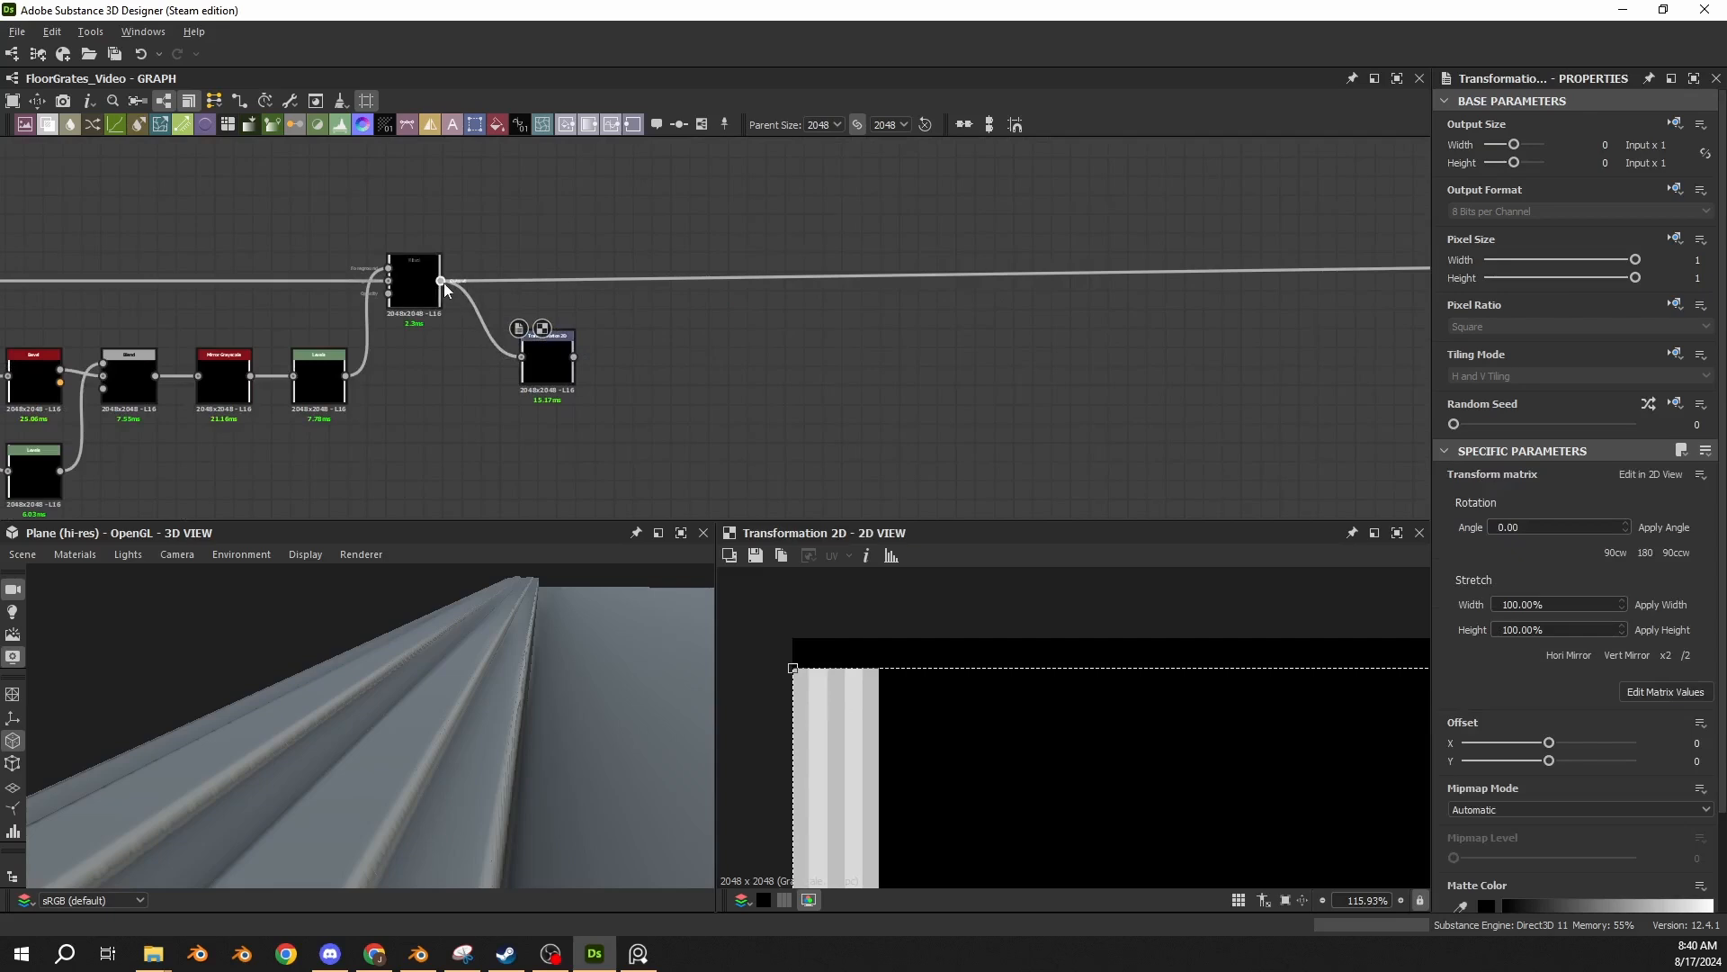
{"action": "left_click_drag", "start_coordinate": [442, 281], "coordinate": [574, 357], "text": "shift"}
{"action": "left_click_drag", "start_coordinate": [560, 367], "coordinate": [526, 293]}
{"action": "left_click", "coordinate": [608, 337]}
{"action": "scroll", "coordinate": [551, 383], "scroll_direction": "down", "scroll_amount": 1}
{"action": "middle_click_drag", "start_coordinate": [549, 382], "coordinate": [573, 379]}
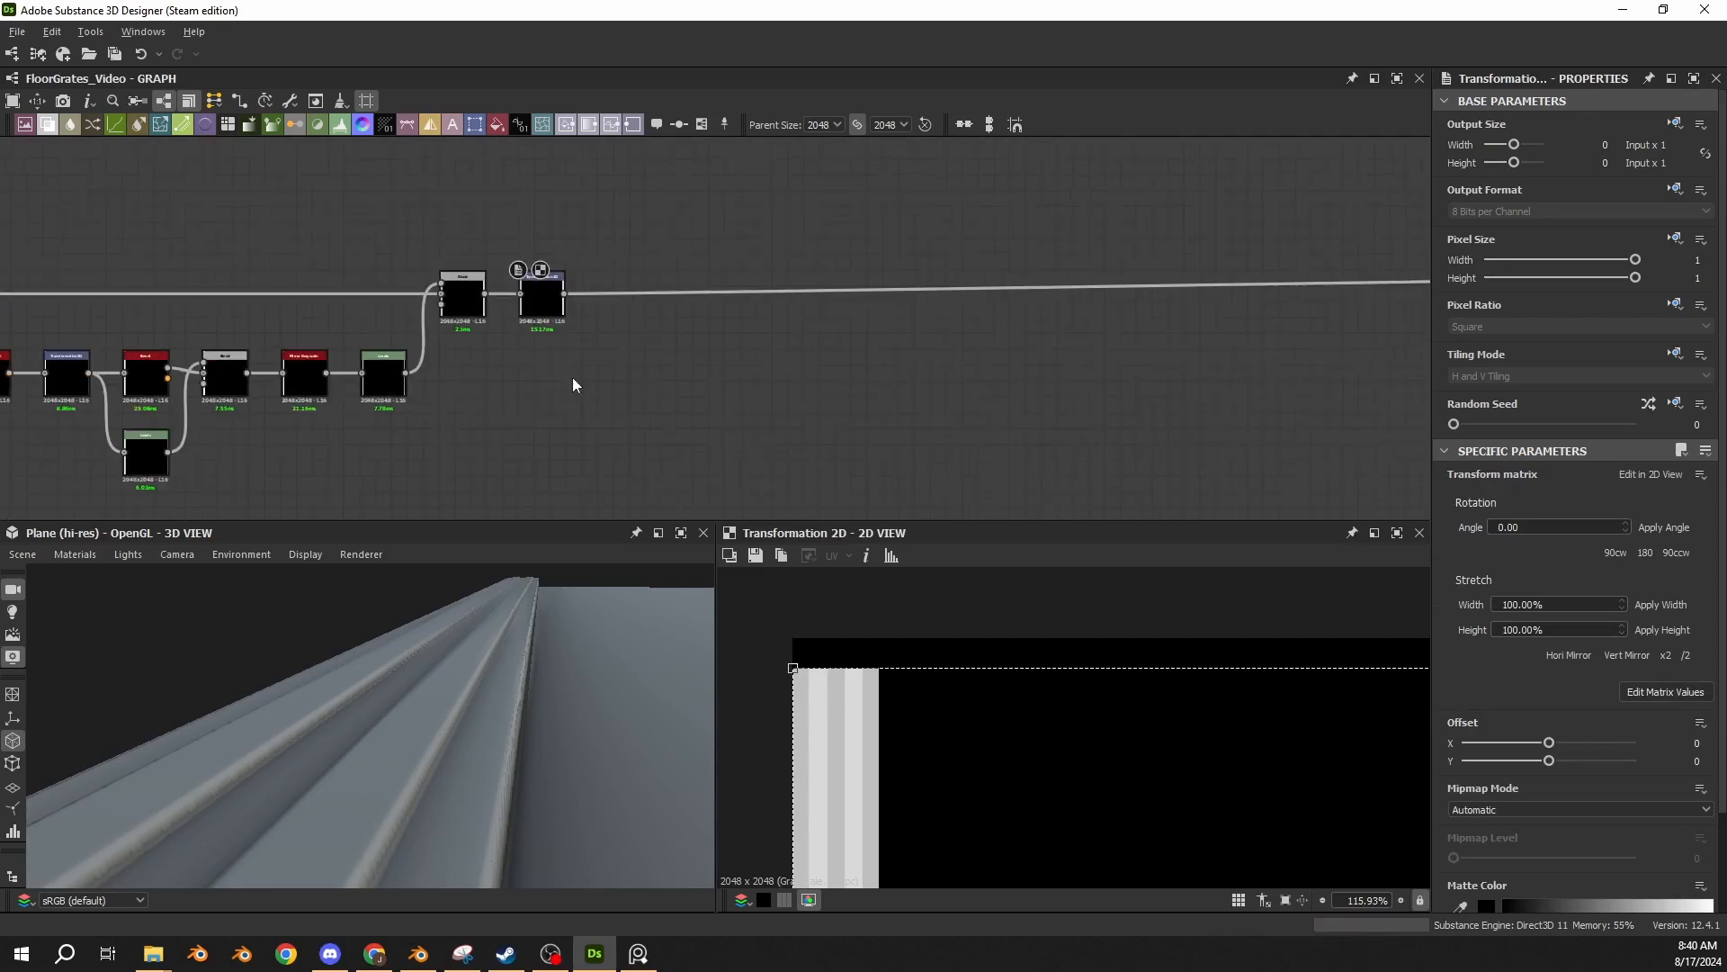
Paste a Shape (Size X 0.0125, Y 0.975), Bevel, Levels, Screen Blend and final Levels (Level Out High 0.75) group below the main line.
{"action": "key", "text": "space"}
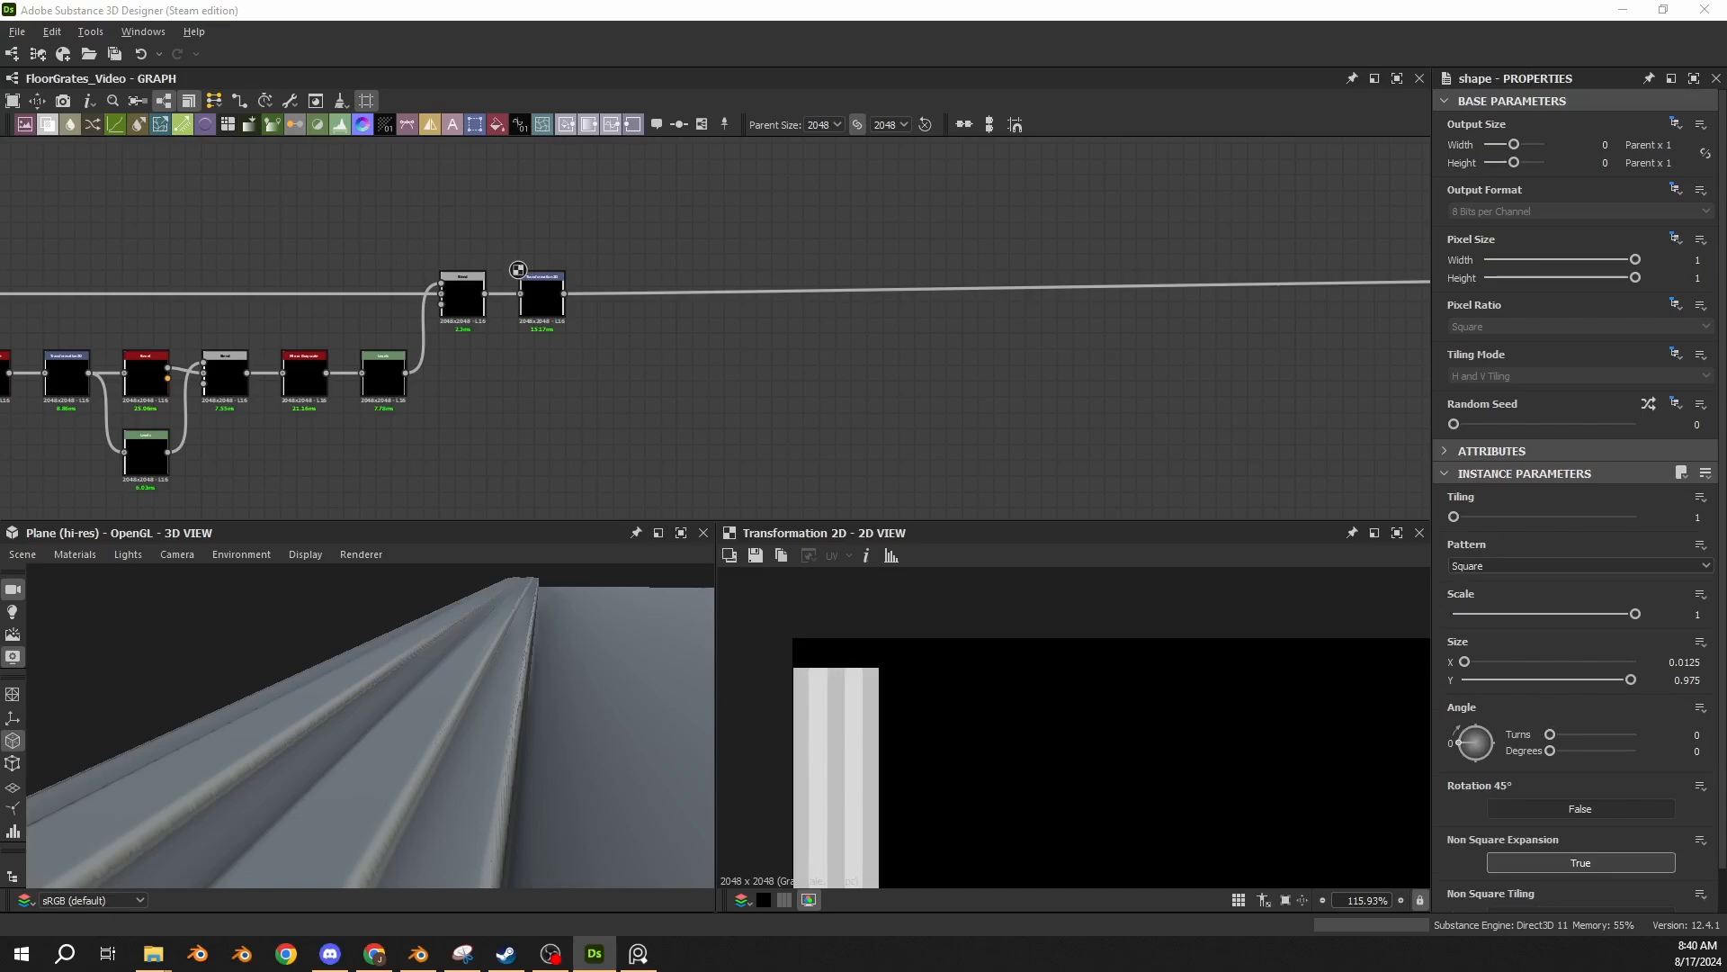
{"action": "left_click", "coordinate": [684, 408]}
{"action": "key", "text": "ctrl+v"}
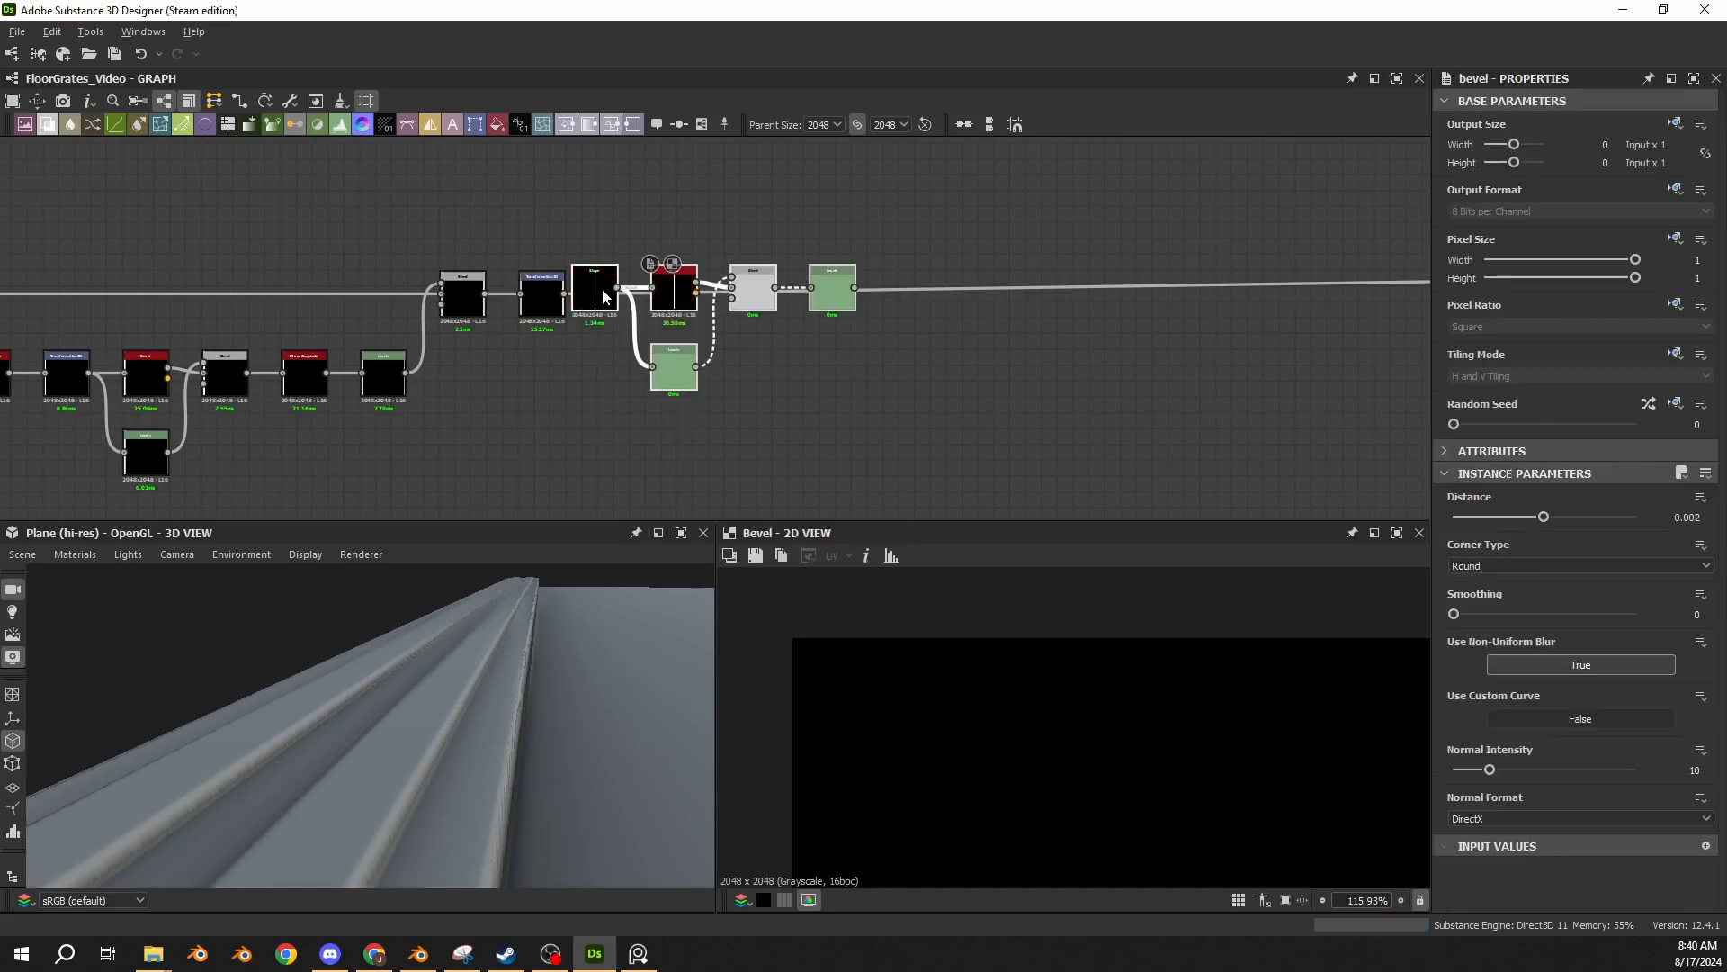
{"action": "left_click_drag", "start_coordinate": [602, 294], "coordinate": [624, 381]}
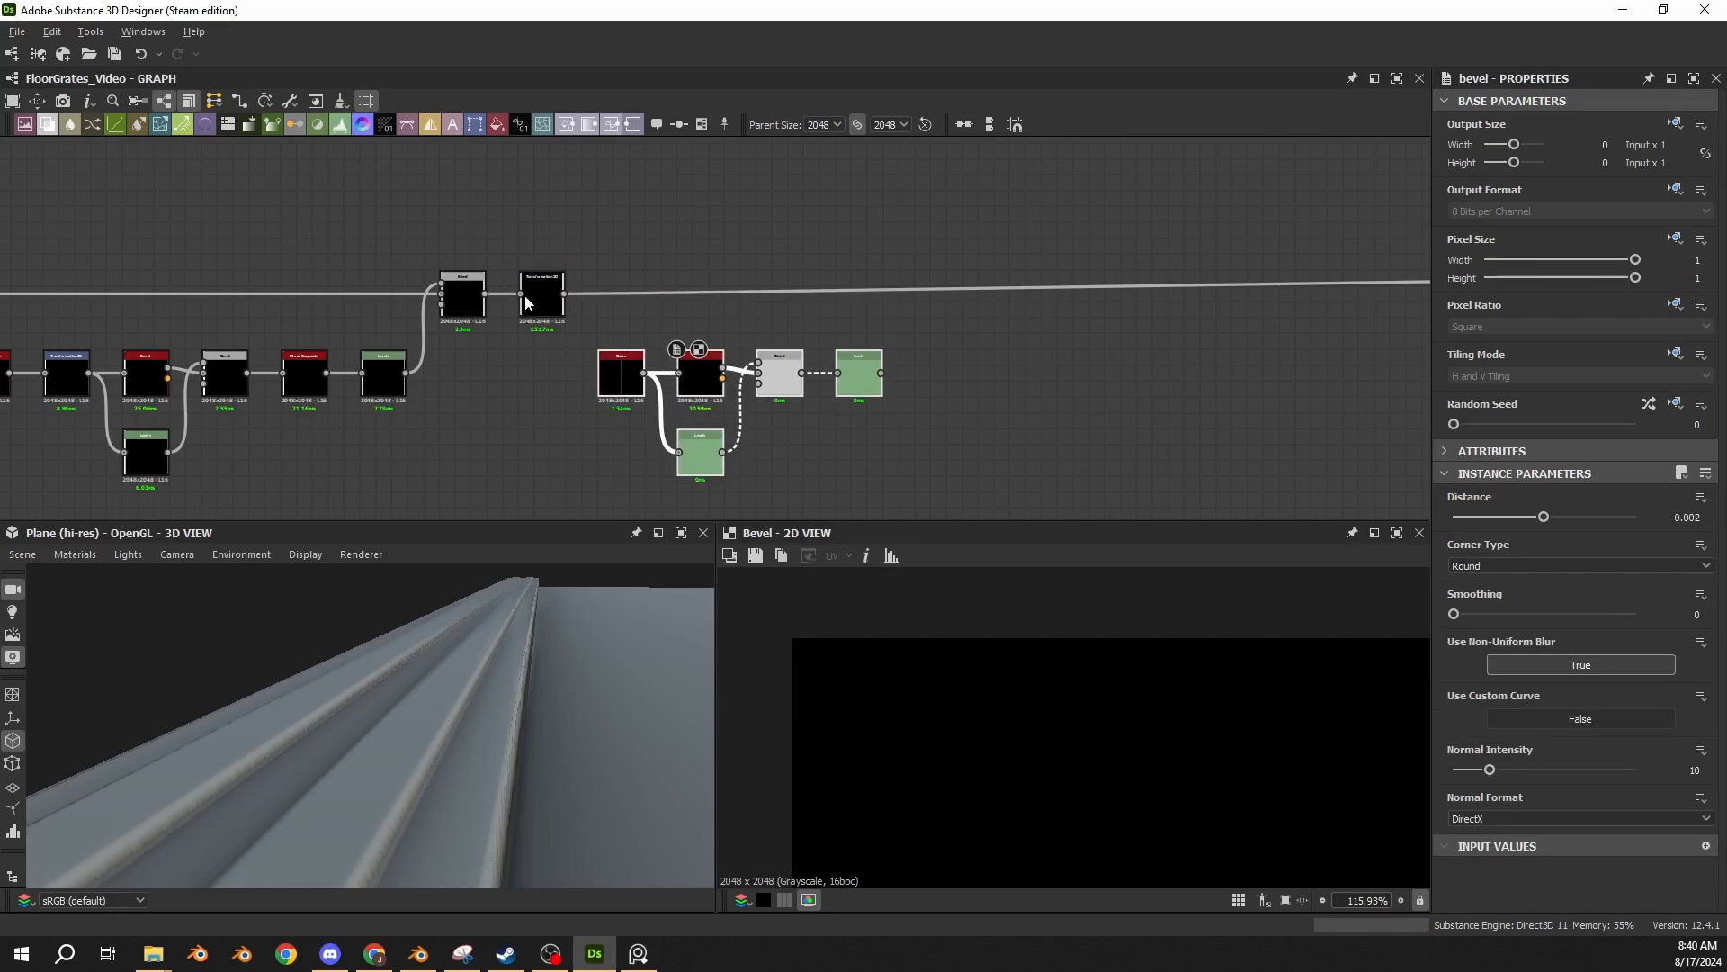
{"action": "scroll", "coordinate": [657, 346], "scroll_direction": "up", "scroll_amount": 1}
{"action": "scroll", "coordinate": [652, 344], "scroll_direction": "up", "scroll_amount": 3}
{"action": "middle_click_drag", "start_coordinate": [607, 330], "coordinate": [604, 284]}
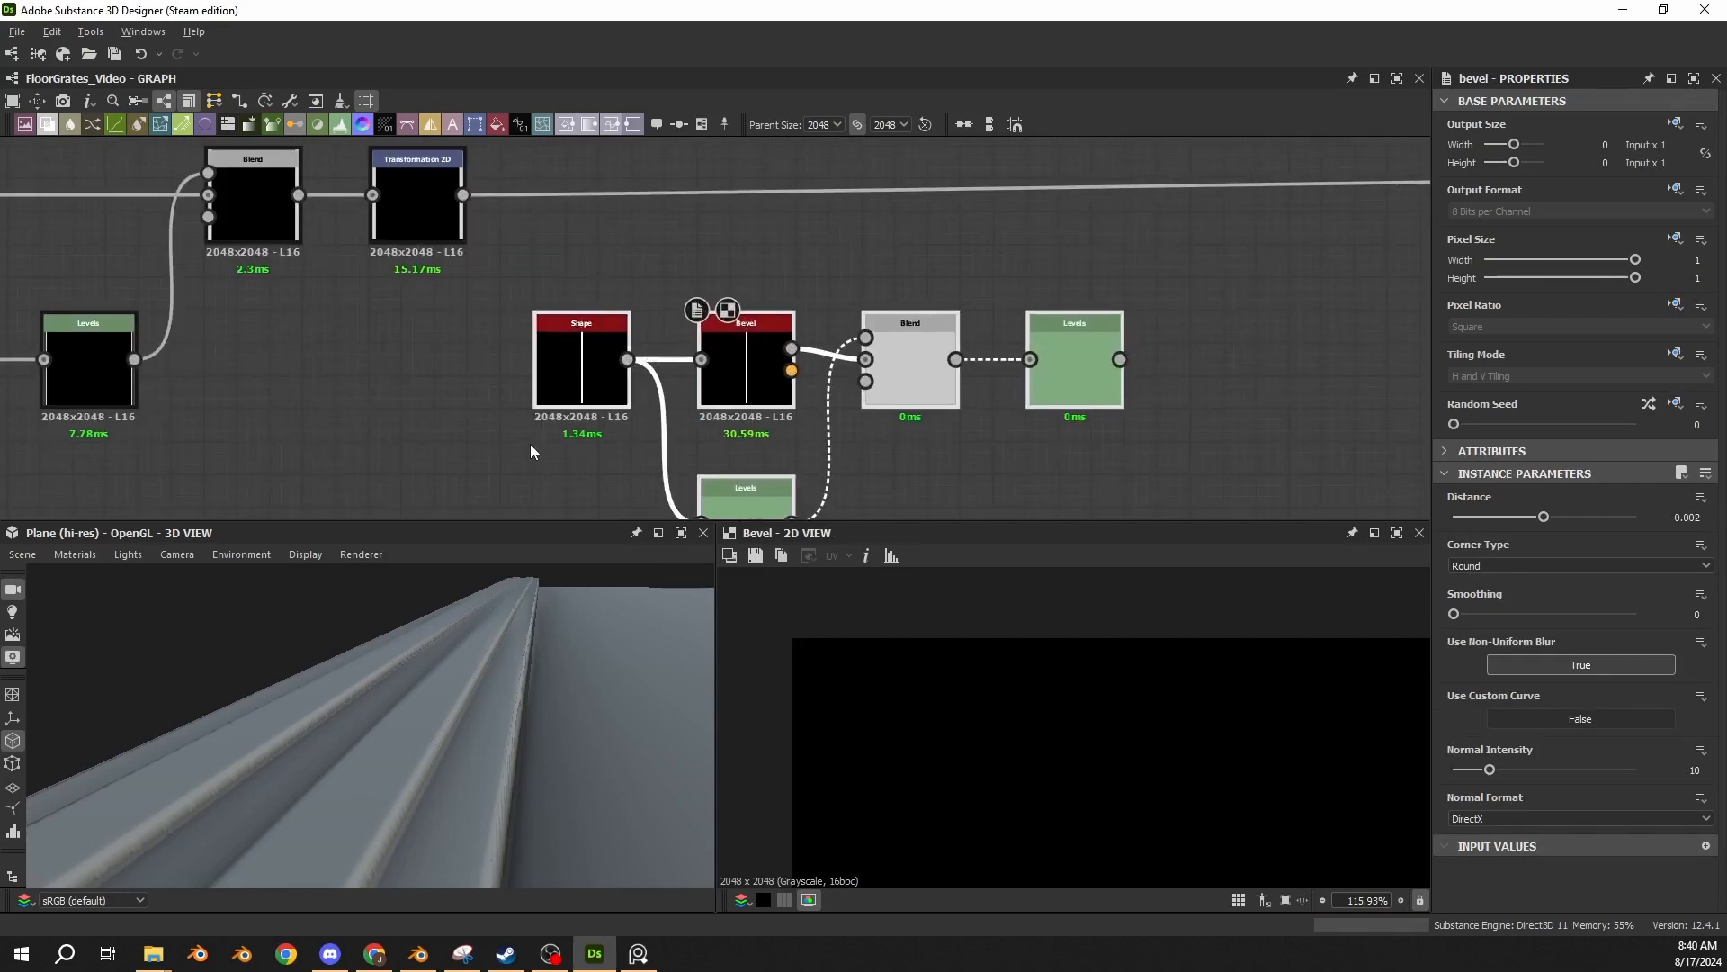
Review the pasted Shape, Bevel, Levels and Blend parameters against the corridor reference, showing the final Levels values as sliders.
{"action": "left_click", "coordinate": [599, 370]}
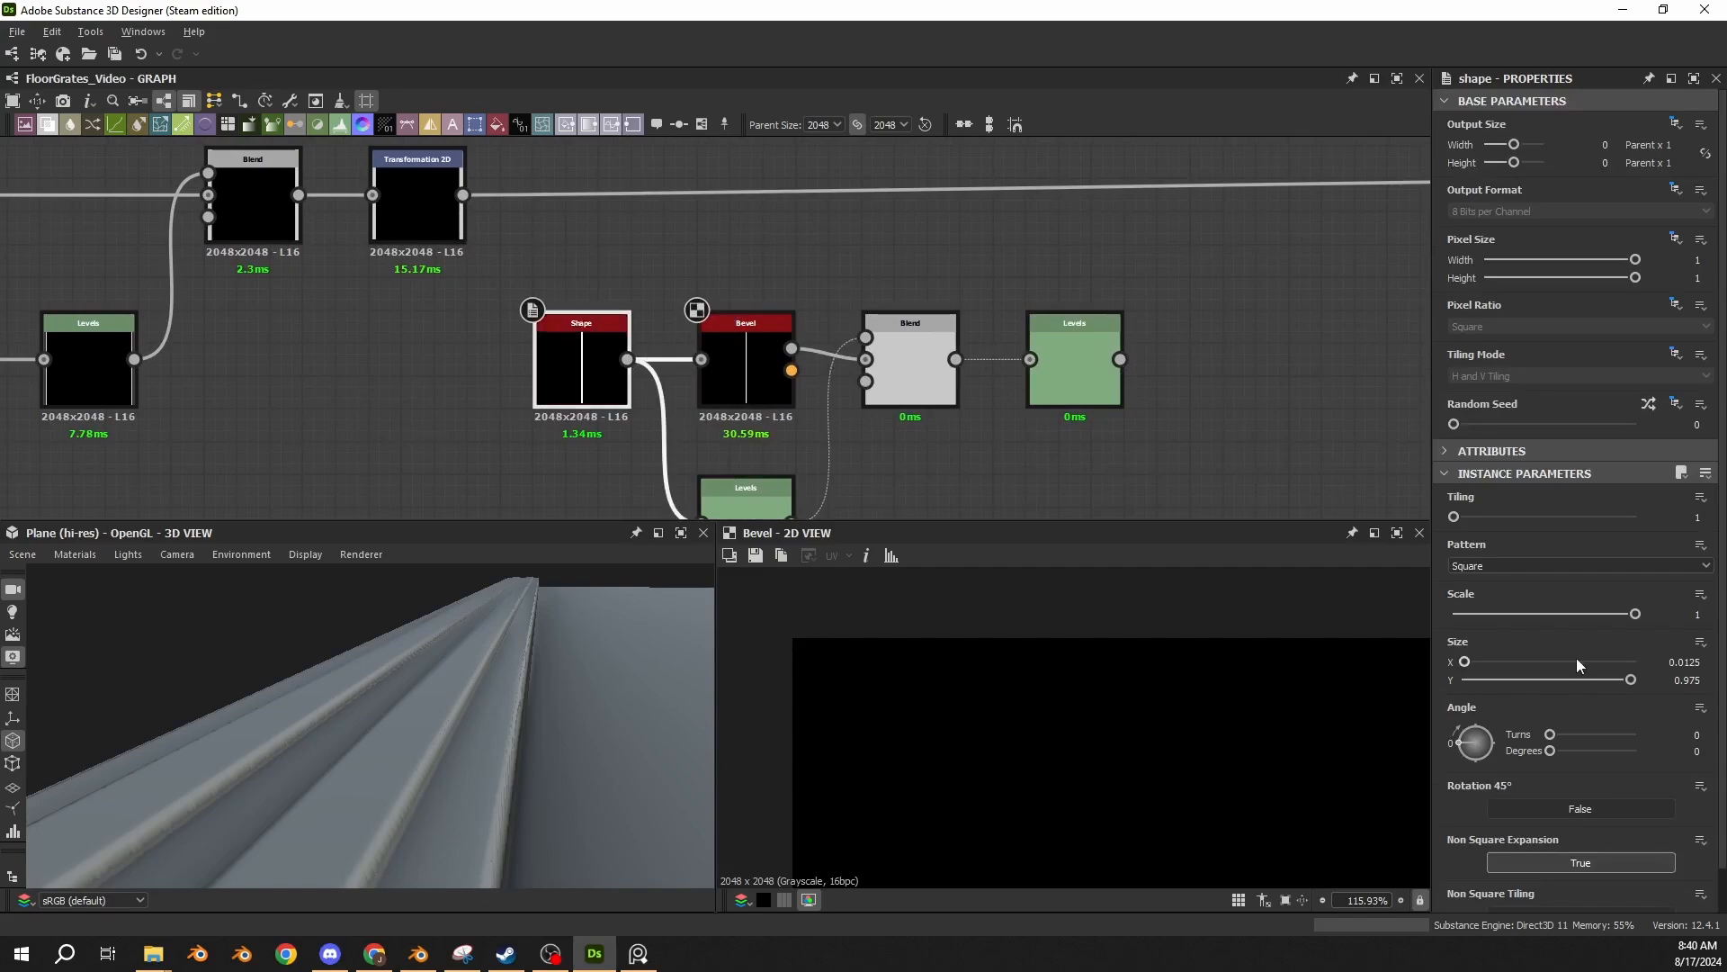
{"action": "middle_click_drag", "start_coordinate": [941, 401], "coordinate": [870, 357]}
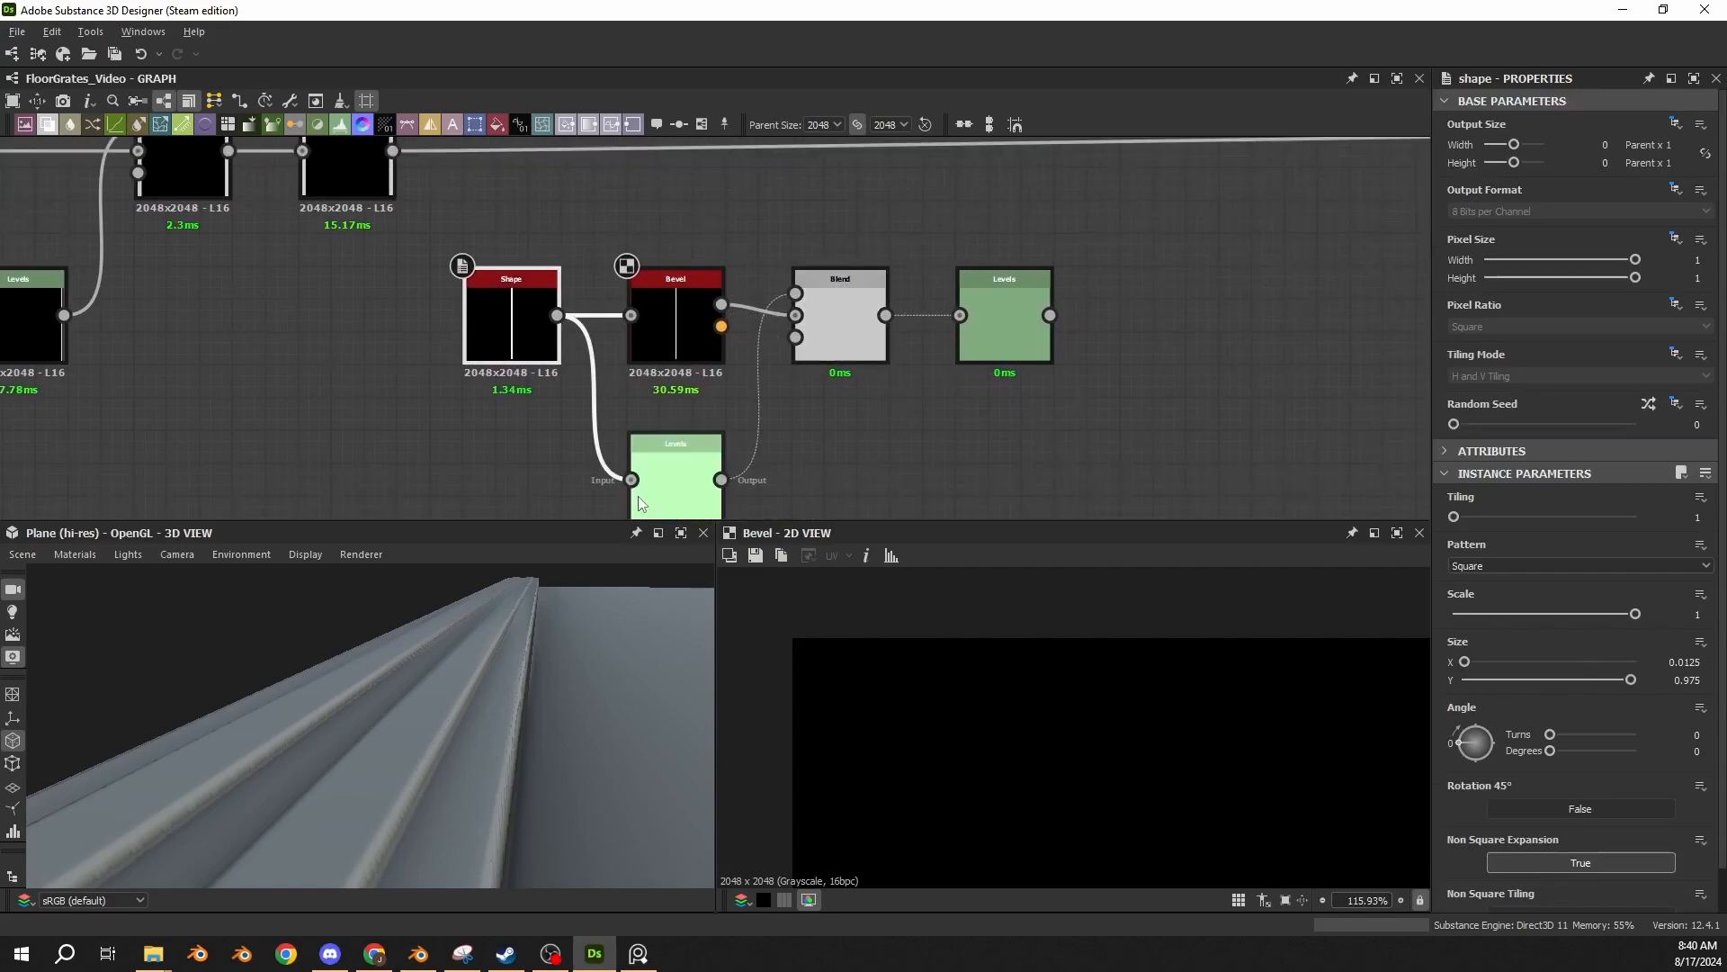
{"action": "key", "text": "alt+Tab"}
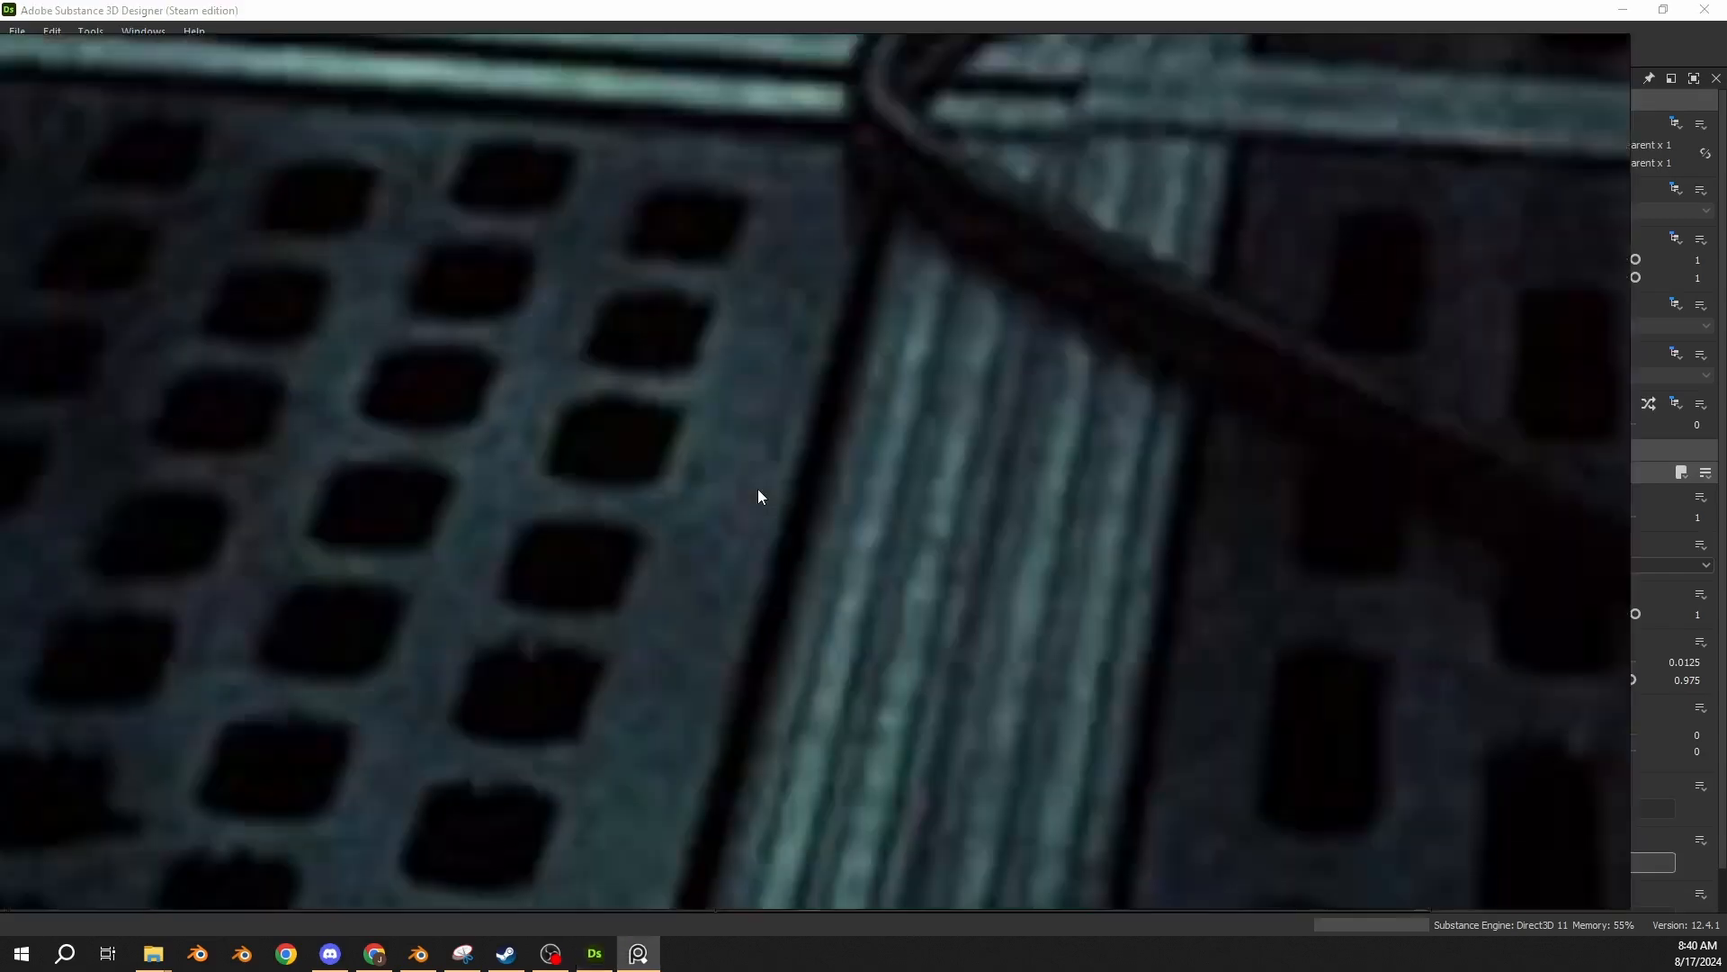
{"action": "scroll", "coordinate": [850, 411], "scroll_direction": "down", "scroll_amount": 9}
{"action": "scroll", "coordinate": [636, 435], "scroll_direction": "up", "scroll_amount": 4}
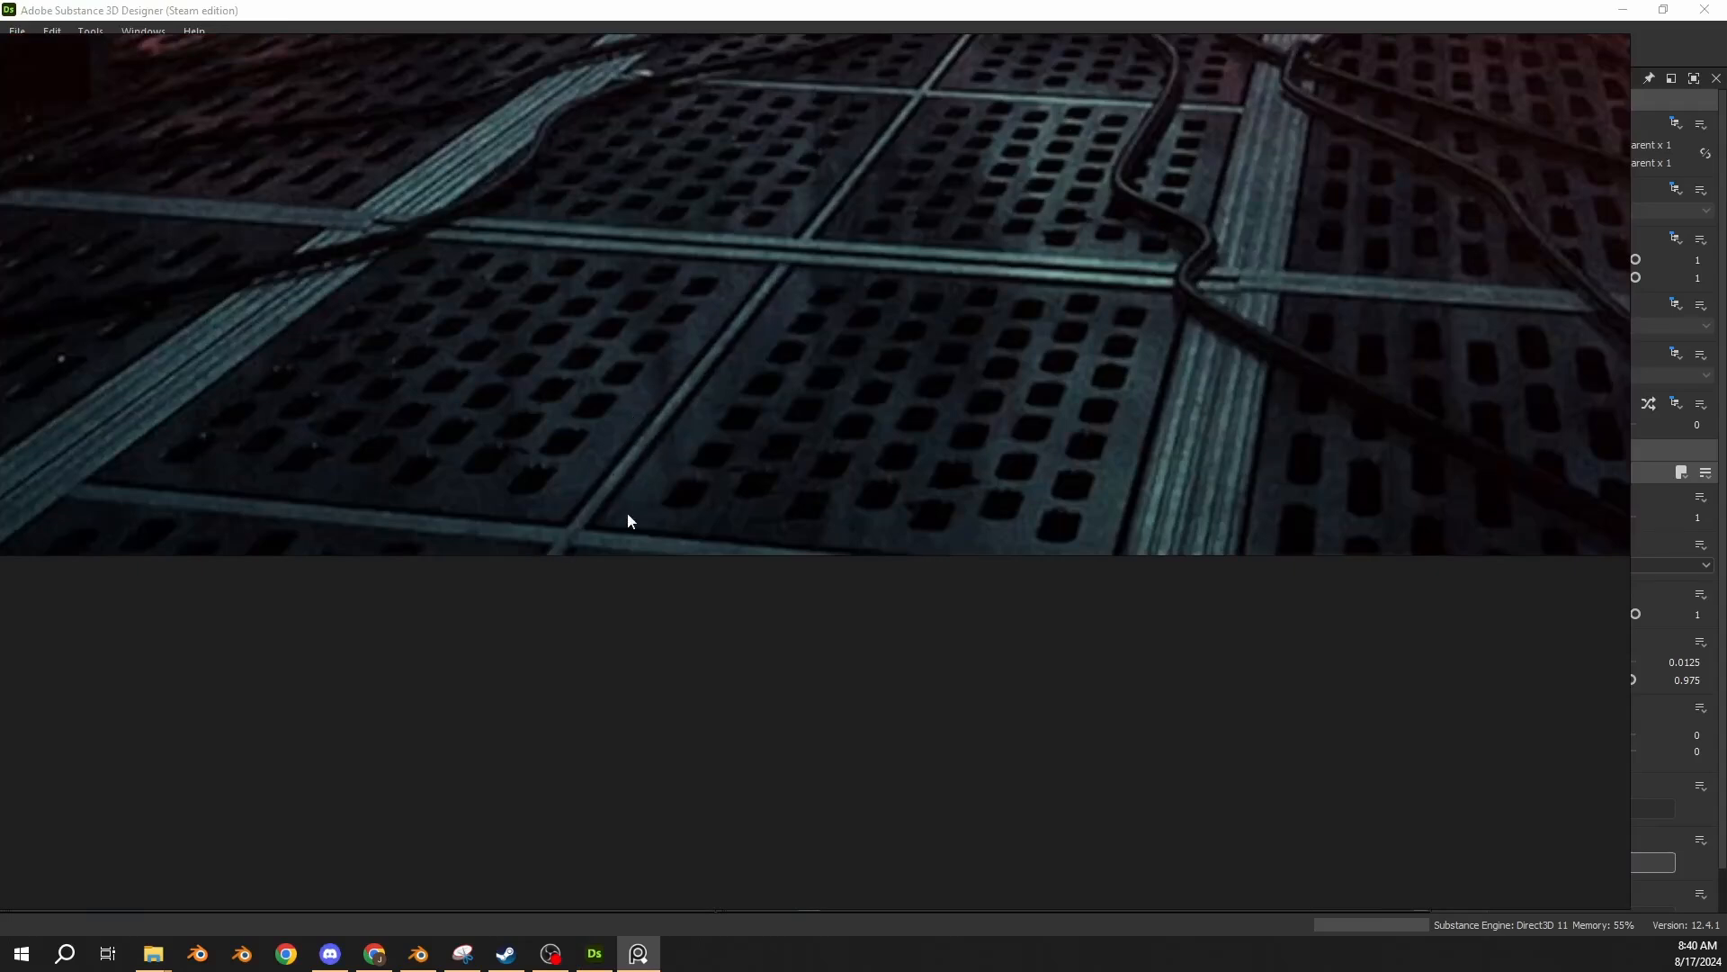
{"action": "key", "text": "alt+Tab"}
{"action": "middle_click_drag", "start_coordinate": [1116, 423], "coordinate": [1094, 367]}
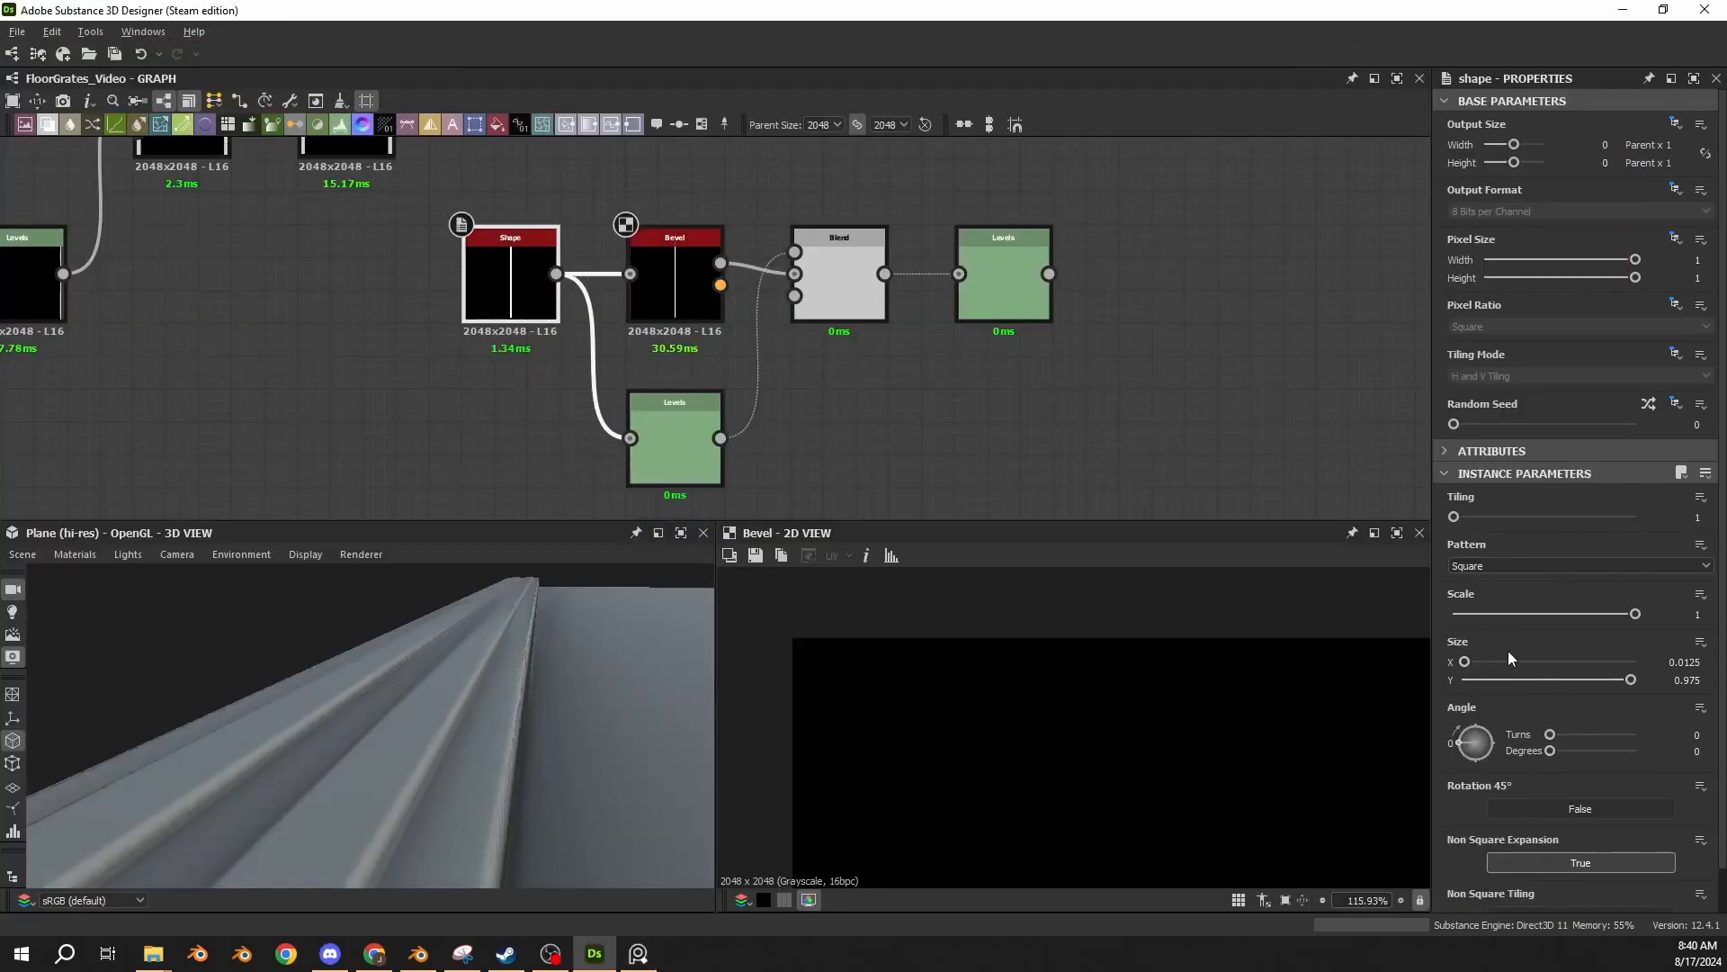
{"action": "left_click", "coordinate": [721, 315]}
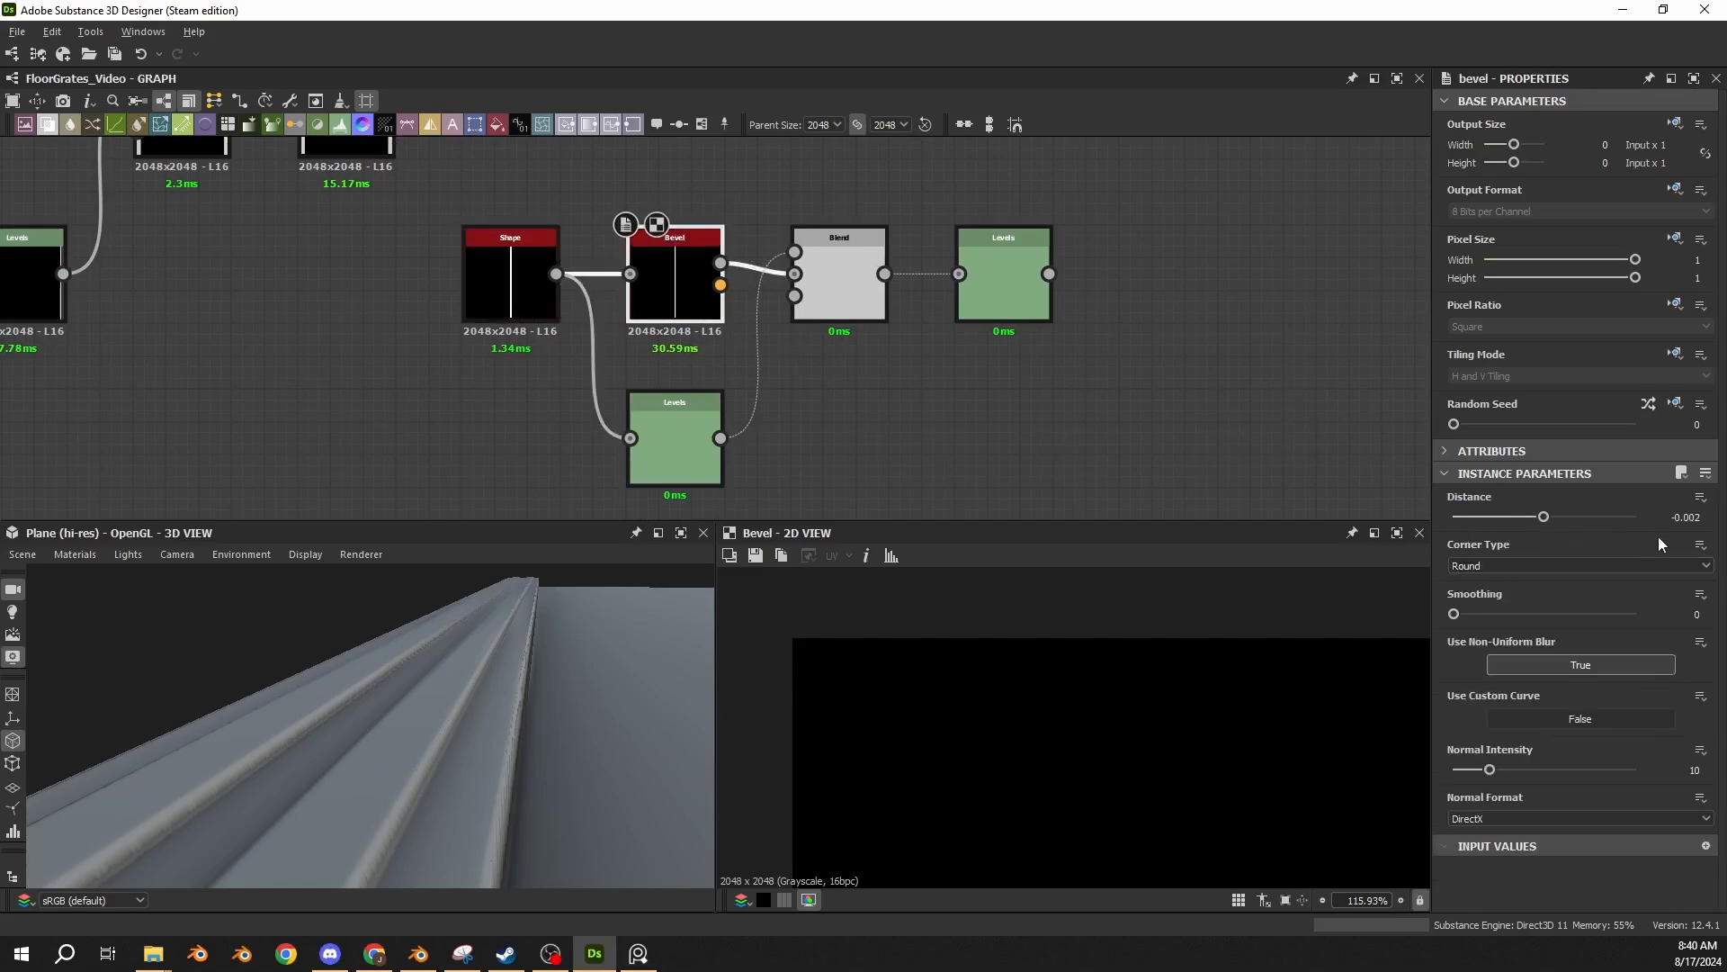
{"action": "left_click", "coordinate": [665, 455]}
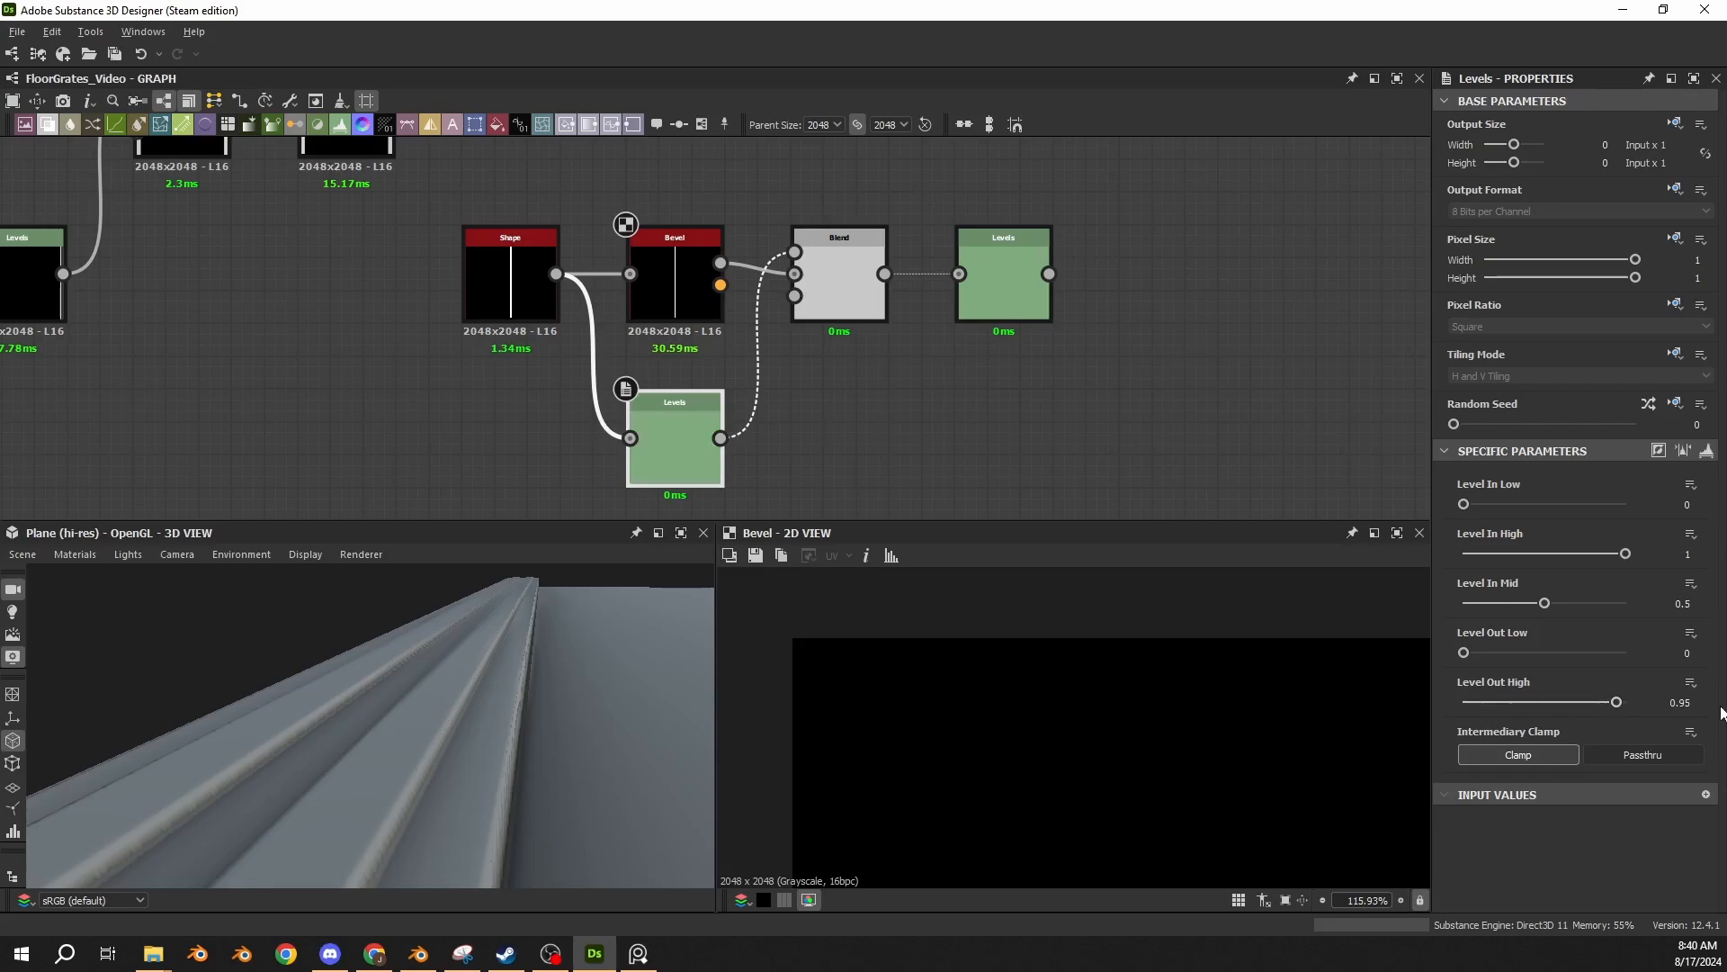
{"action": "left_click", "coordinate": [864, 286]}
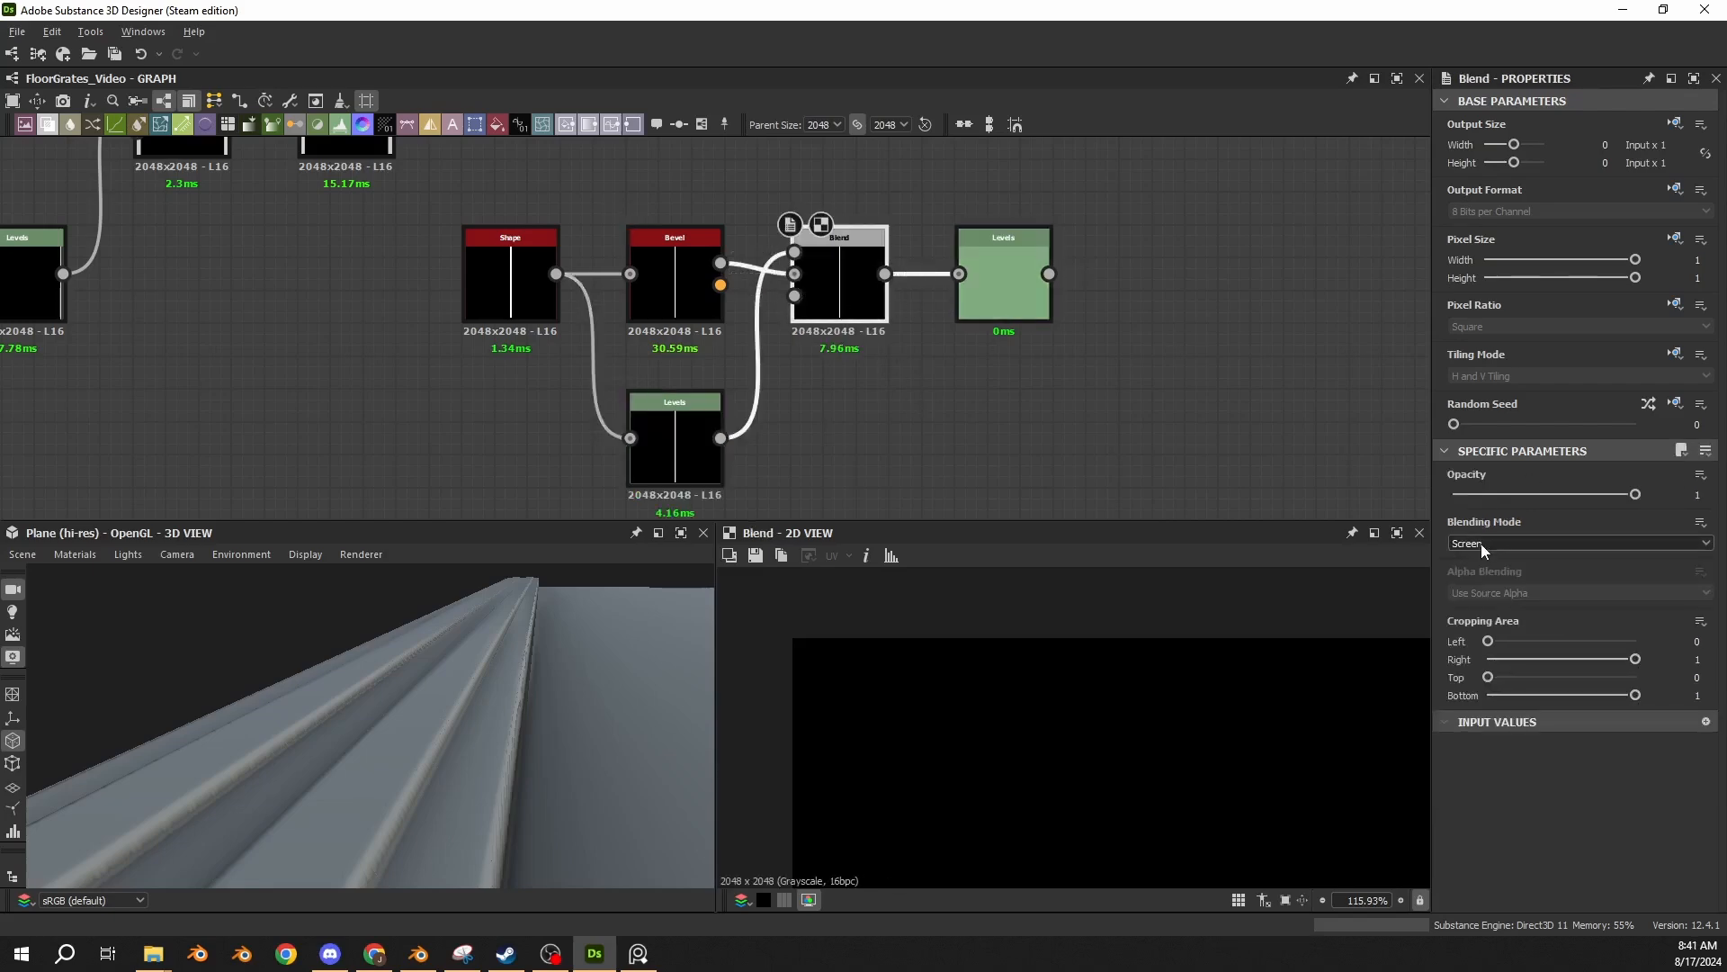
{"action": "left_click", "coordinate": [1019, 322]}
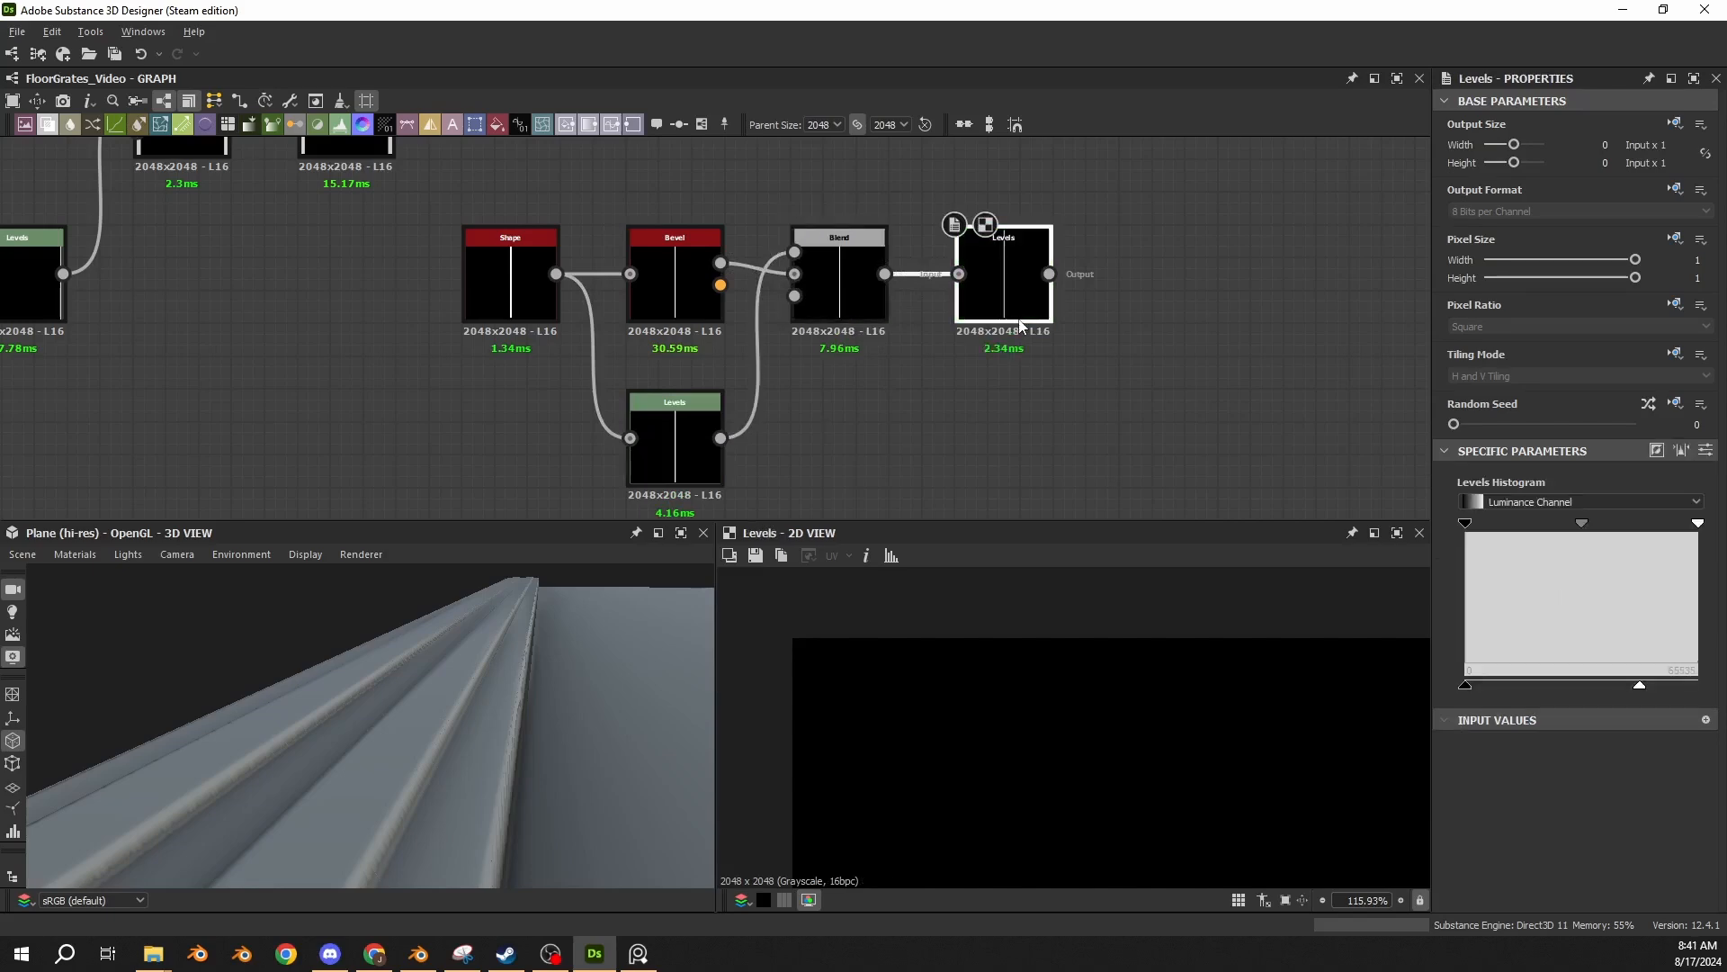
{"action": "middle_click_drag", "start_coordinate": [1089, 284], "coordinate": [941, 403]}
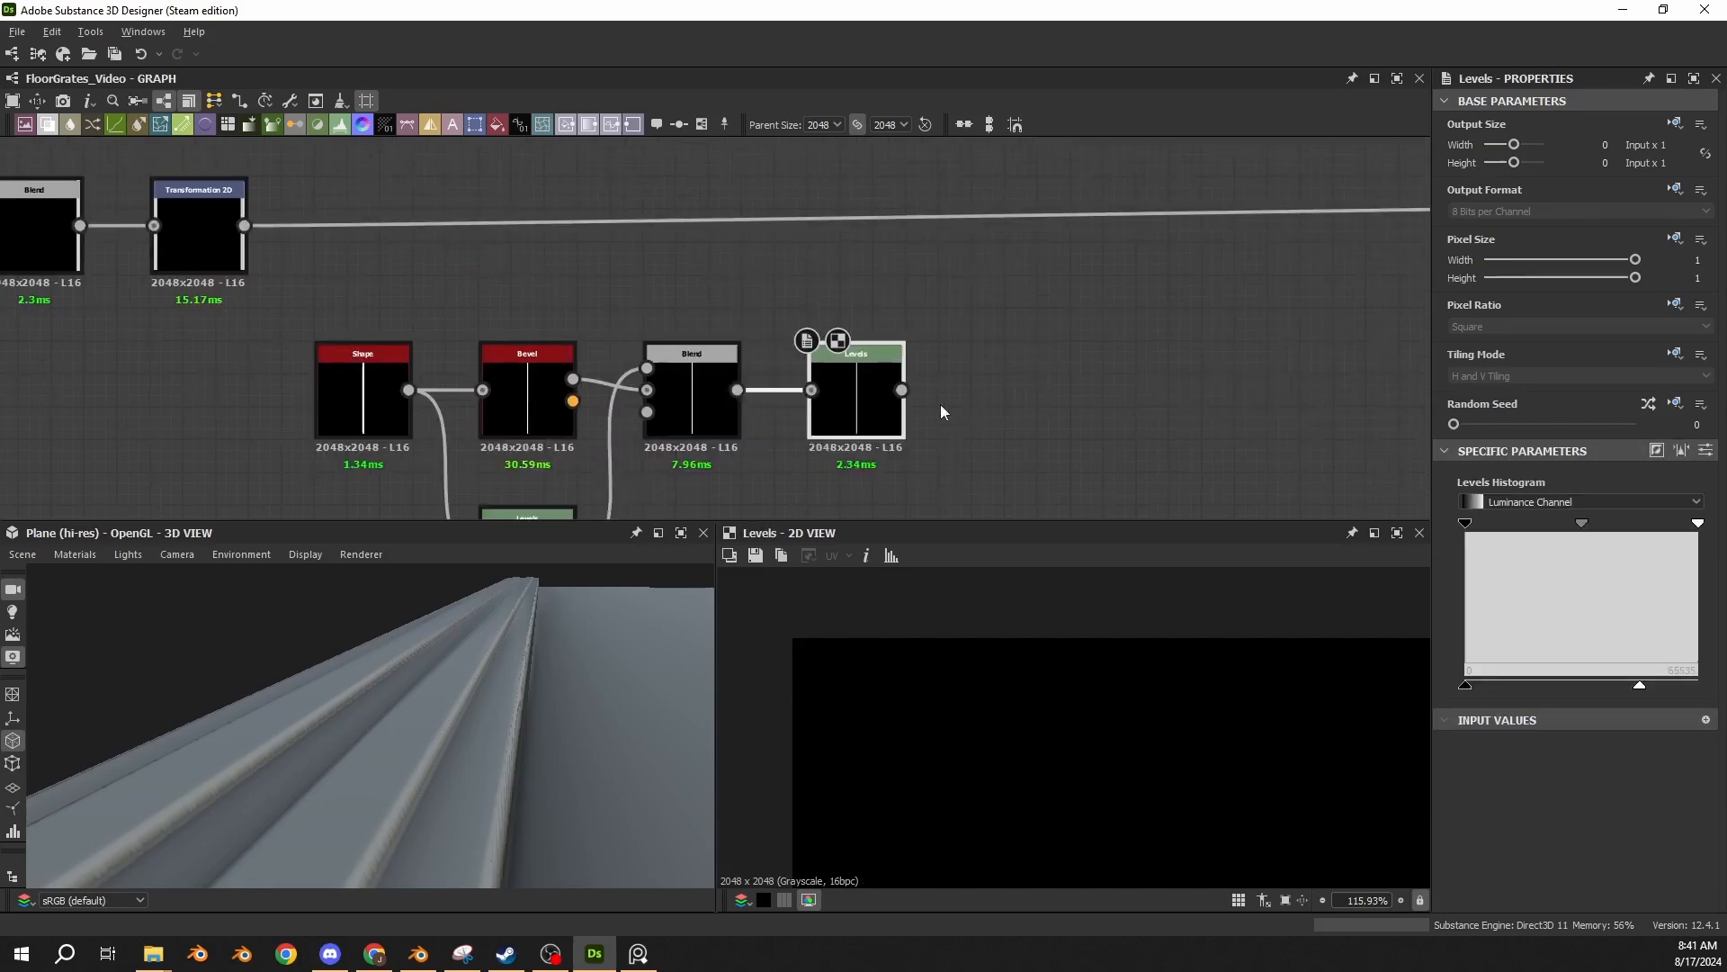
{"action": "left_click", "coordinate": [1707, 450]}
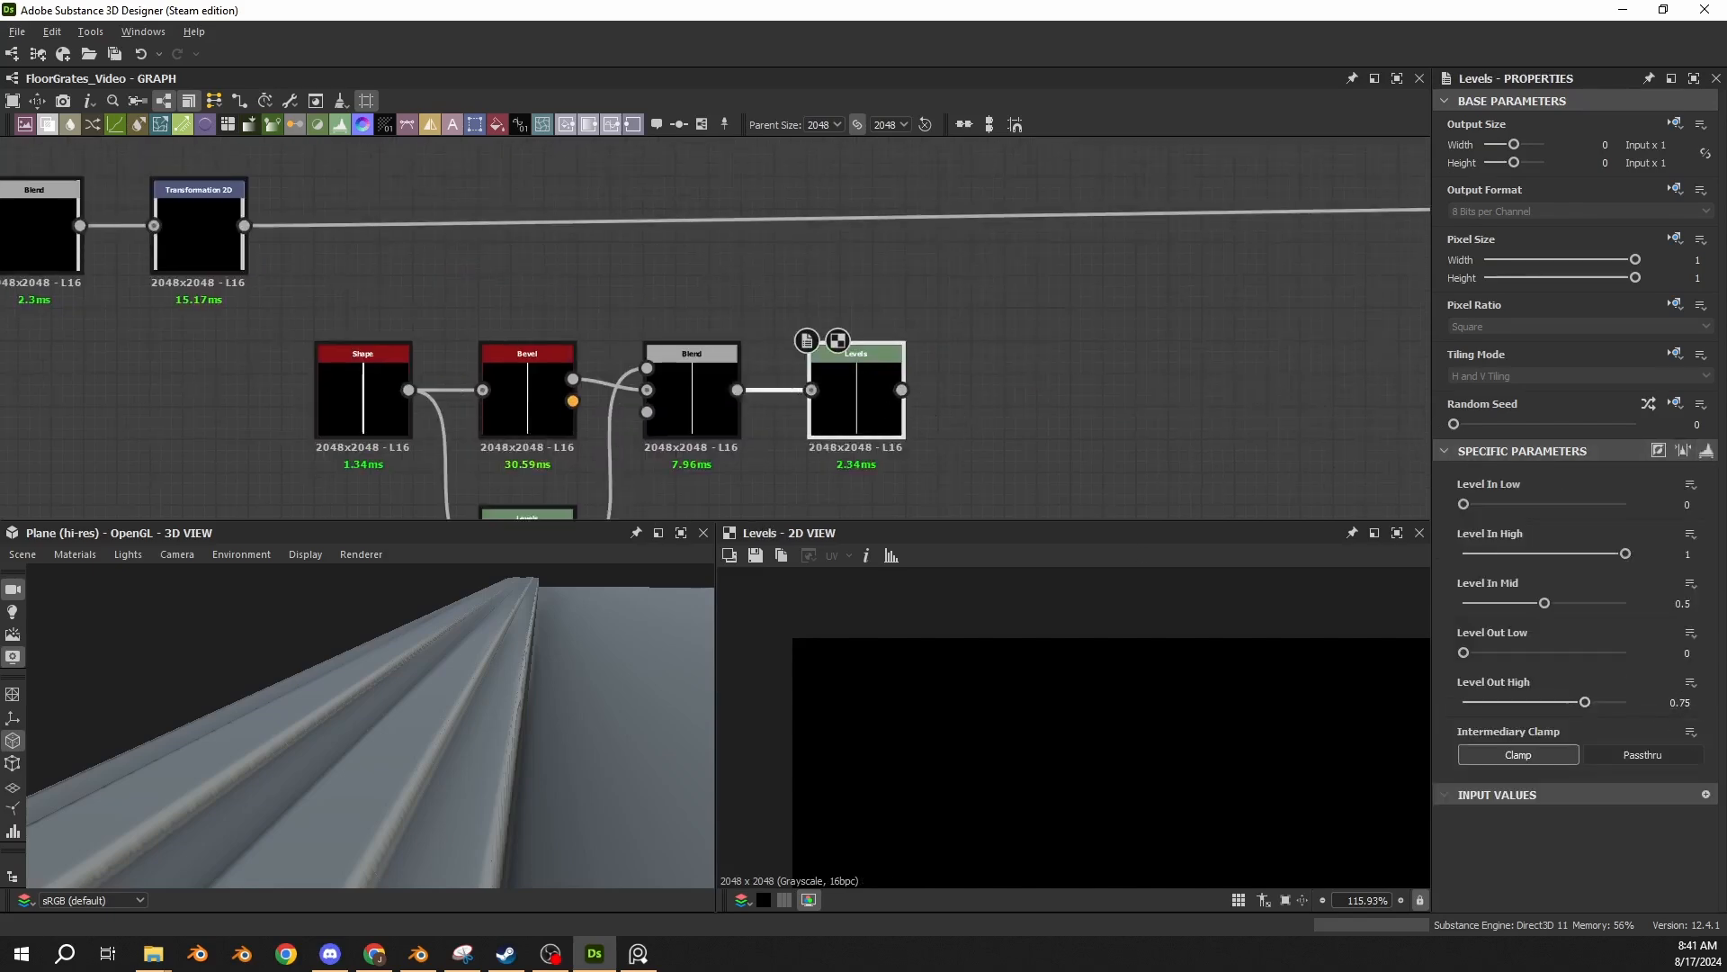
Add an Add (Linear Dodge) Blend into the main line, combining the Transformation 2D with the center strip's Levels, and inspect the 3D plane.
{"action": "key", "text": "Return"}
{"action": "left_click_drag", "start_coordinate": [693, 337], "coordinate": [1035, 300]}
{"action": "left_click_drag", "start_coordinate": [243, 225], "coordinate": [1008, 290]}
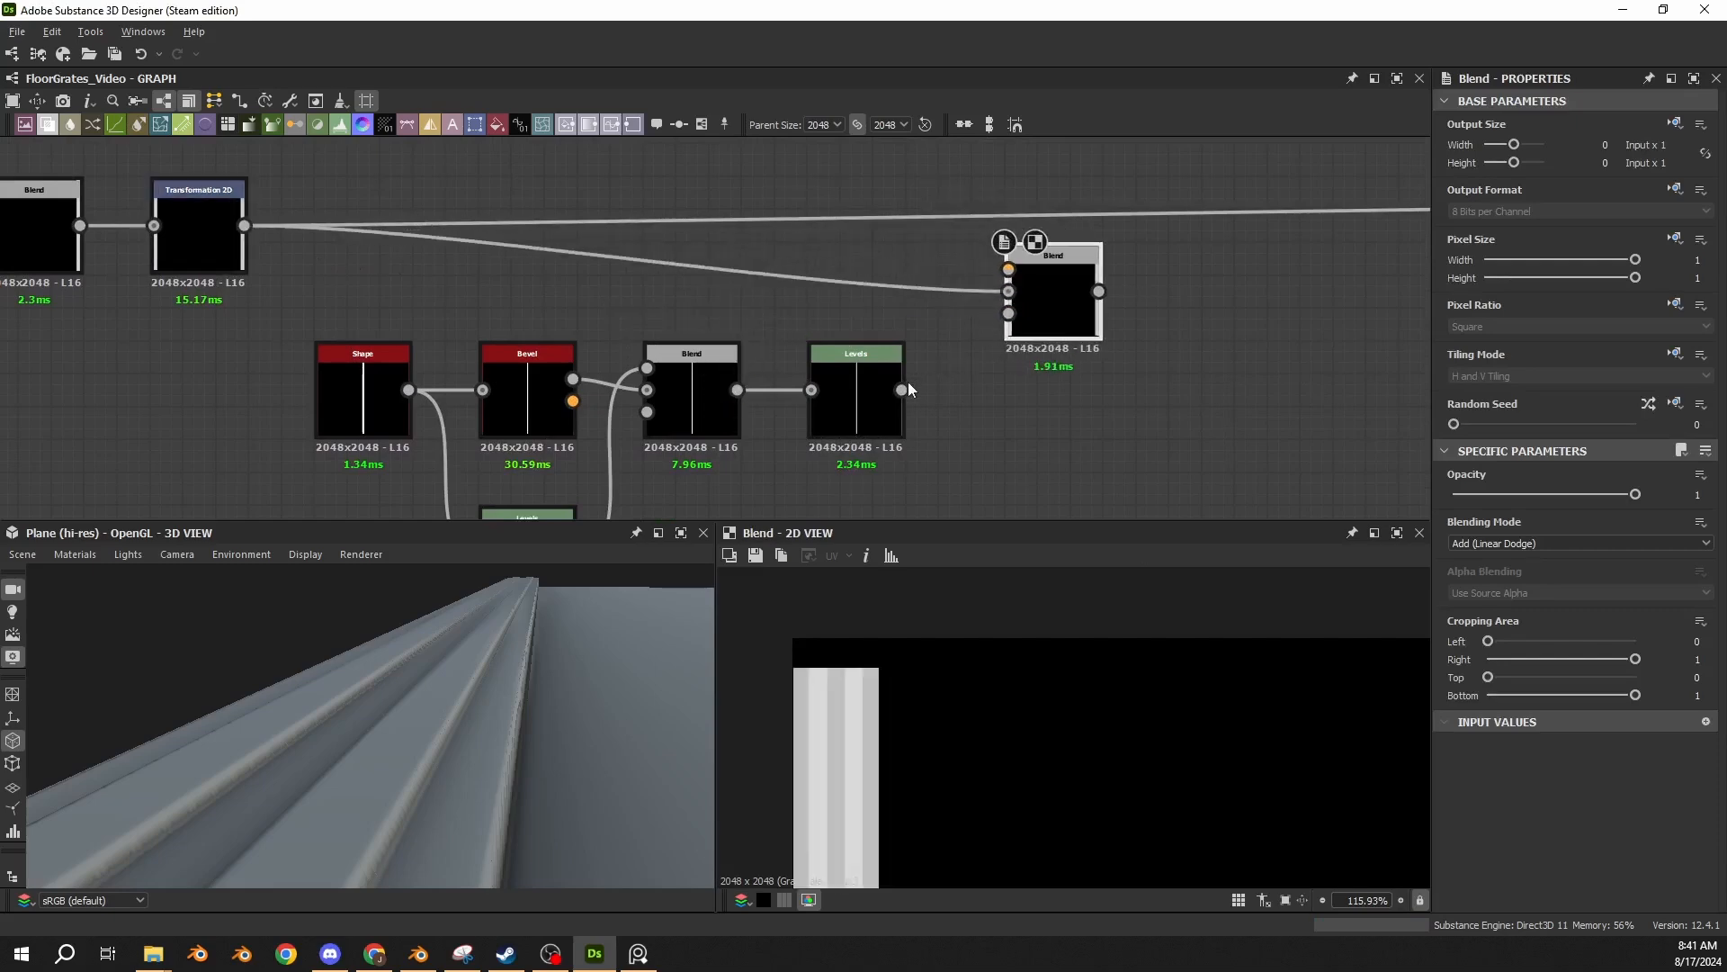
{"action": "left_click_drag", "start_coordinate": [901, 390], "coordinate": [1009, 269]}
{"action": "left_click_drag", "start_coordinate": [243, 225], "coordinate": [1009, 263], "text": "shift"}
{"action": "scroll", "coordinate": [538, 772], "scroll_direction": "down", "scroll_amount": 8}
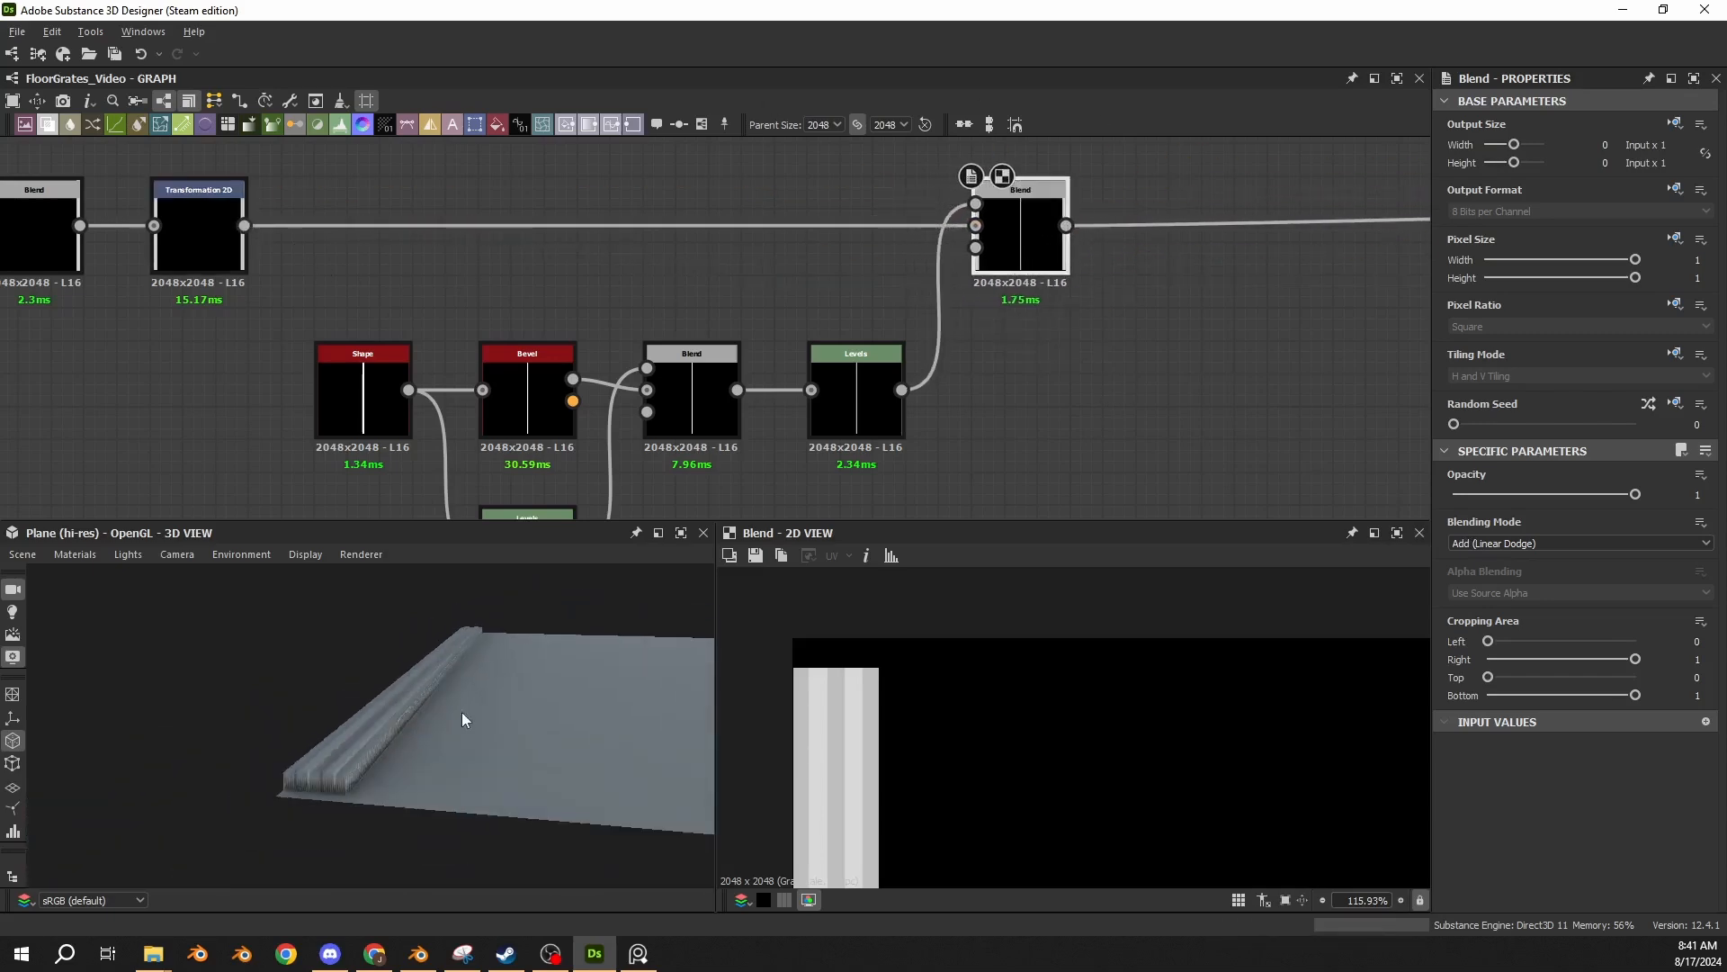
{"action": "left_click_drag", "start_coordinate": [461, 711], "coordinate": [367, 707]}
{"action": "scroll", "coordinate": [489, 715], "scroll_direction": "down", "scroll_amount": 4}
{"action": "scroll", "coordinate": [1160, 339], "scroll_direction": "down", "scroll_amount": 8}
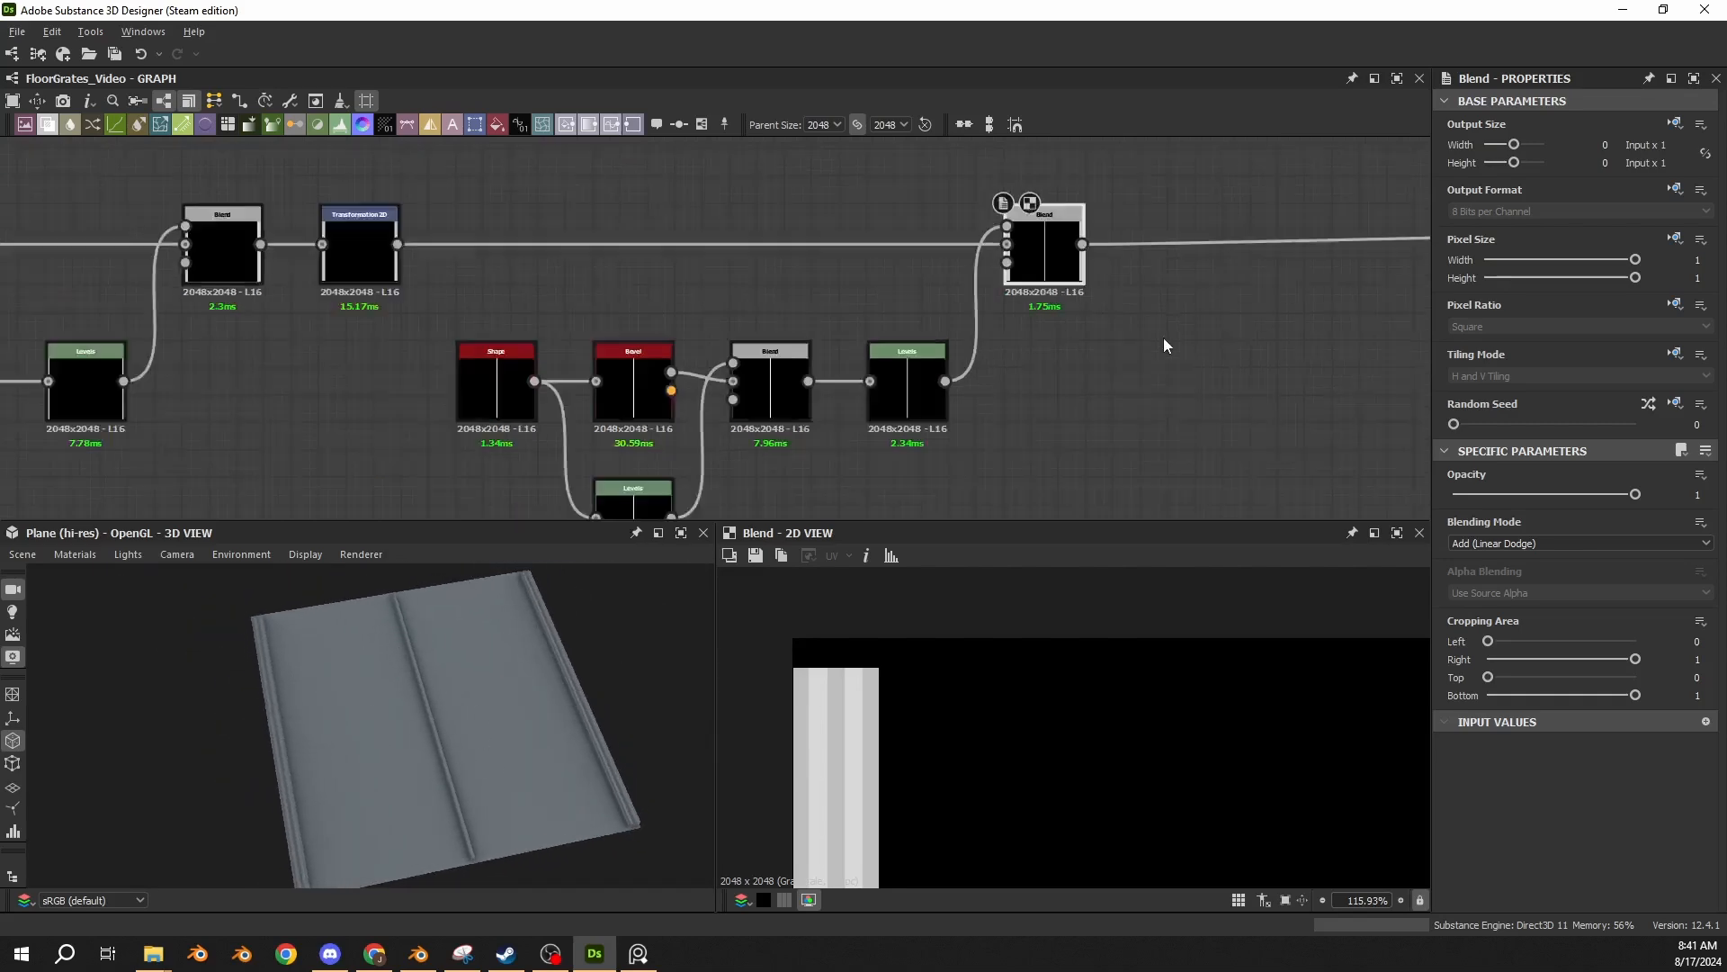
Paste two horizontal Shape nodes (Size X 1, Y 0.04 and Size X 1, Y 0.015) below the main line, past the center strip's Blend.
{"action": "scroll", "coordinate": [1086, 356], "scroll_direction": "down", "scroll_amount": 3}
{"action": "left_click_drag", "start_coordinate": [1177, 274], "coordinate": [534, 425]}
{"action": "scroll", "coordinate": [1063, 378], "scroll_direction": "up", "scroll_amount": 3}
{"action": "left_click_drag", "start_coordinate": [1085, 318], "coordinate": [304, 311]}
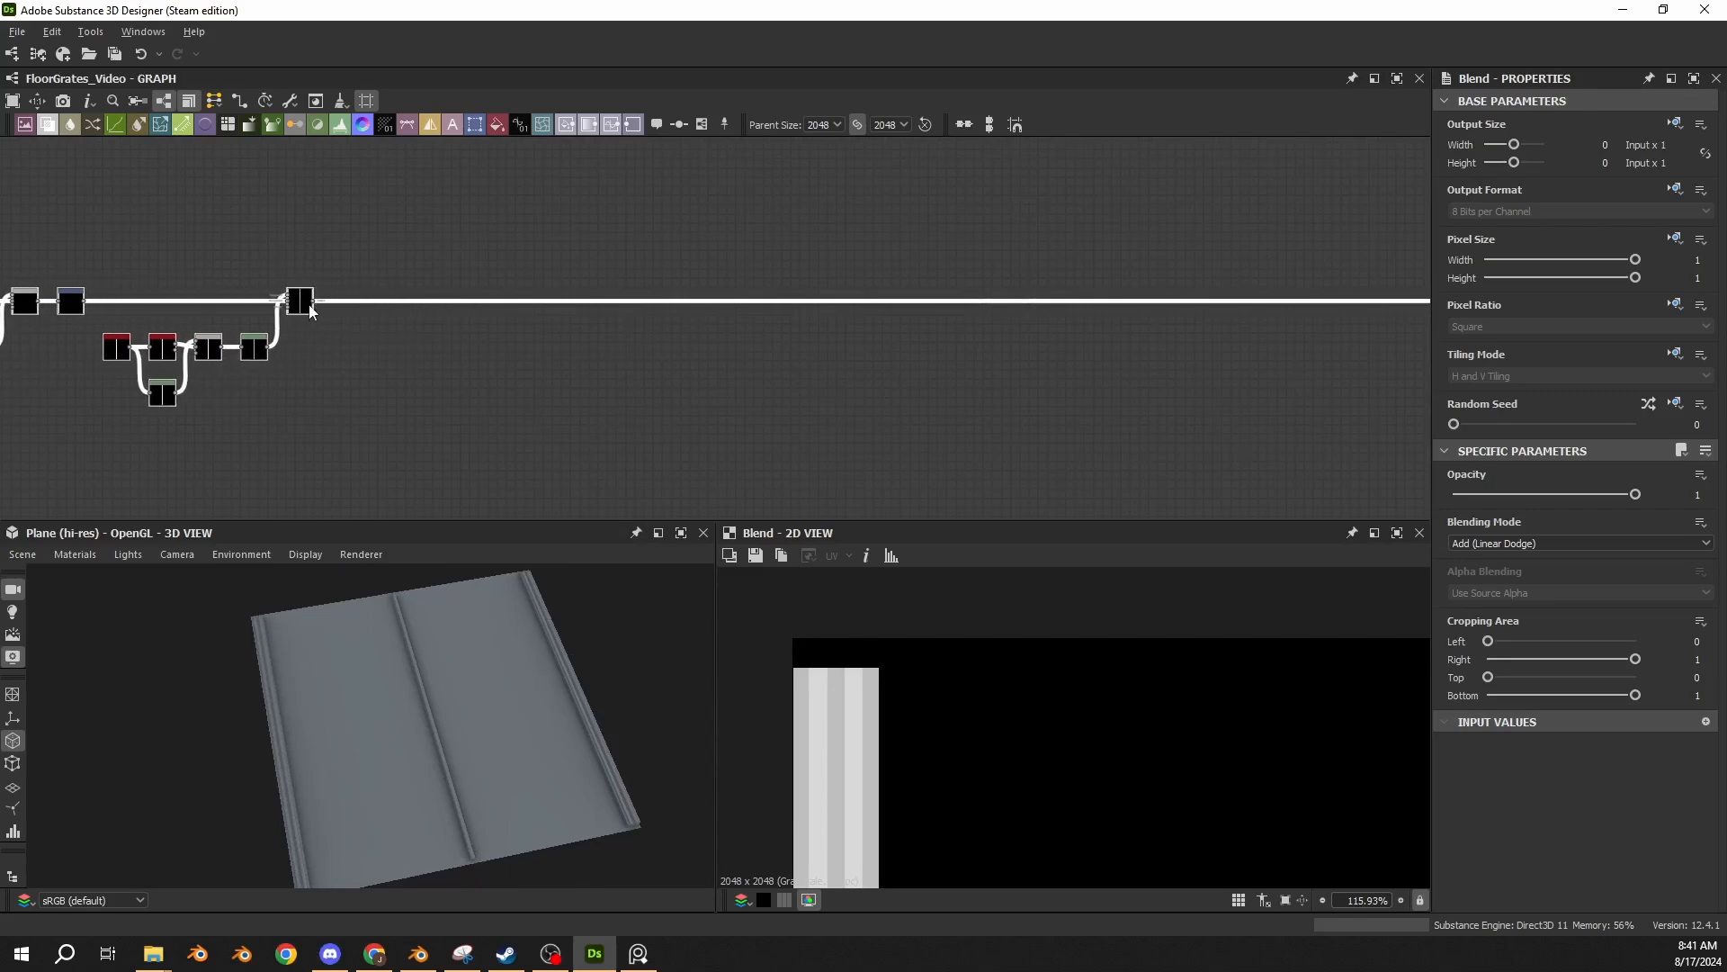
{"action": "scroll", "coordinate": [308, 313], "scroll_direction": "up", "scroll_amount": 2}
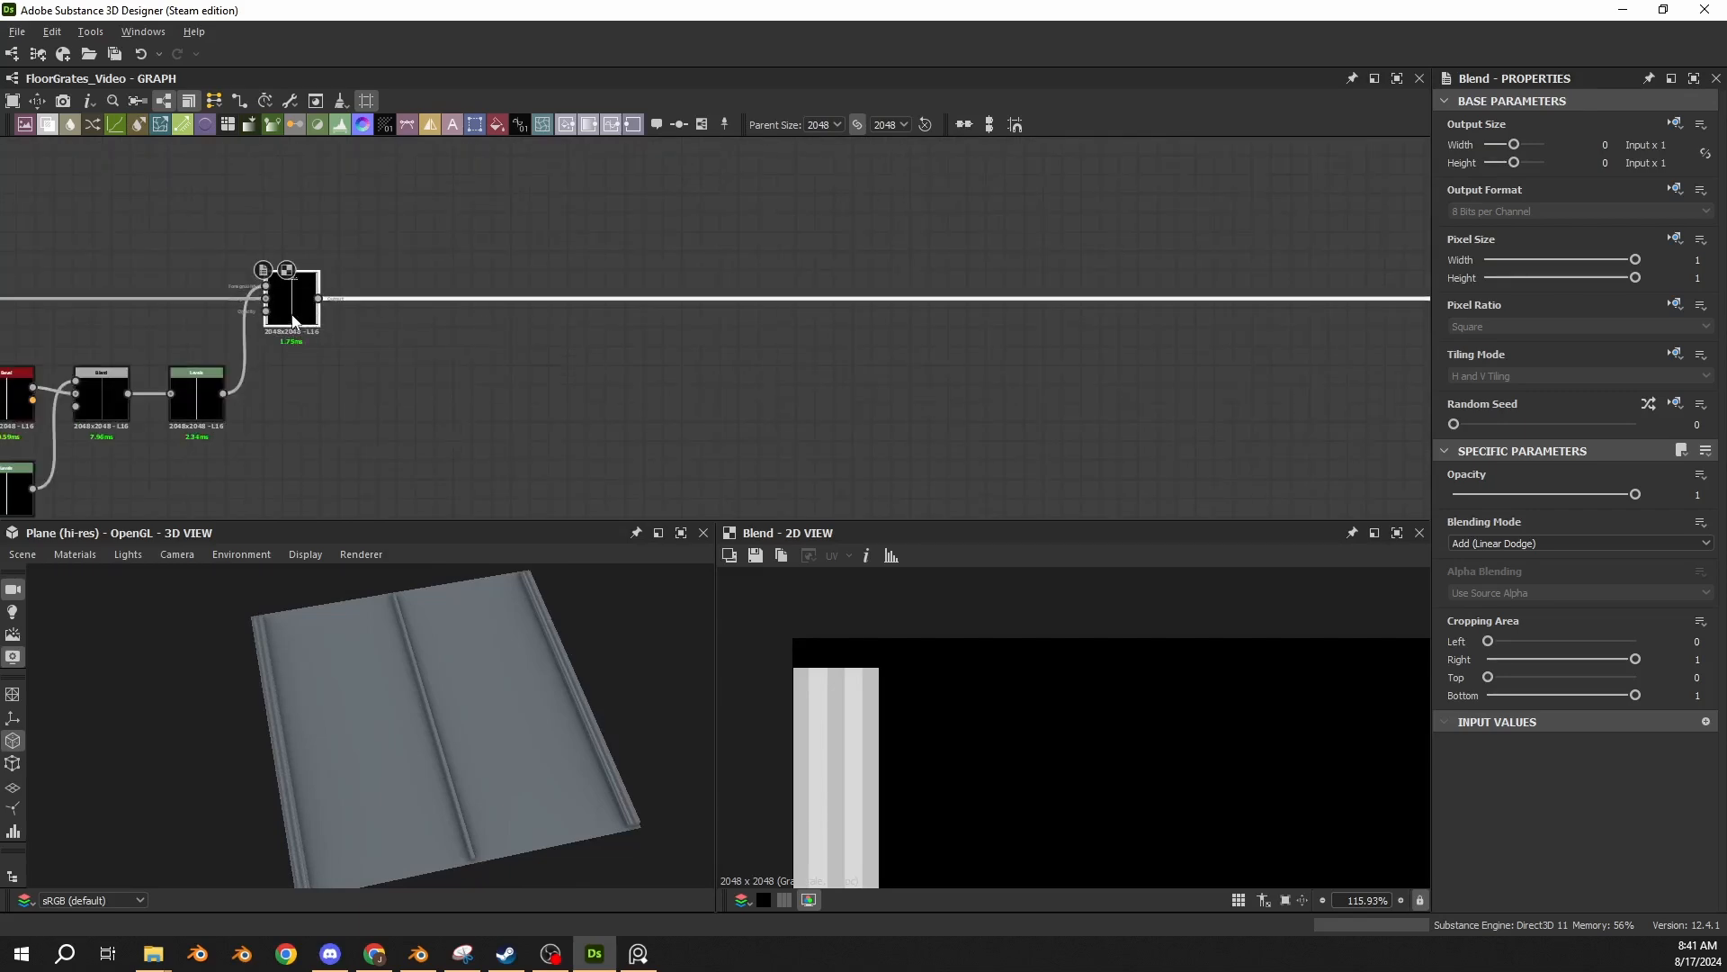
{"action": "middle_click_drag", "start_coordinate": [418, 350], "coordinate": [541, 317]}
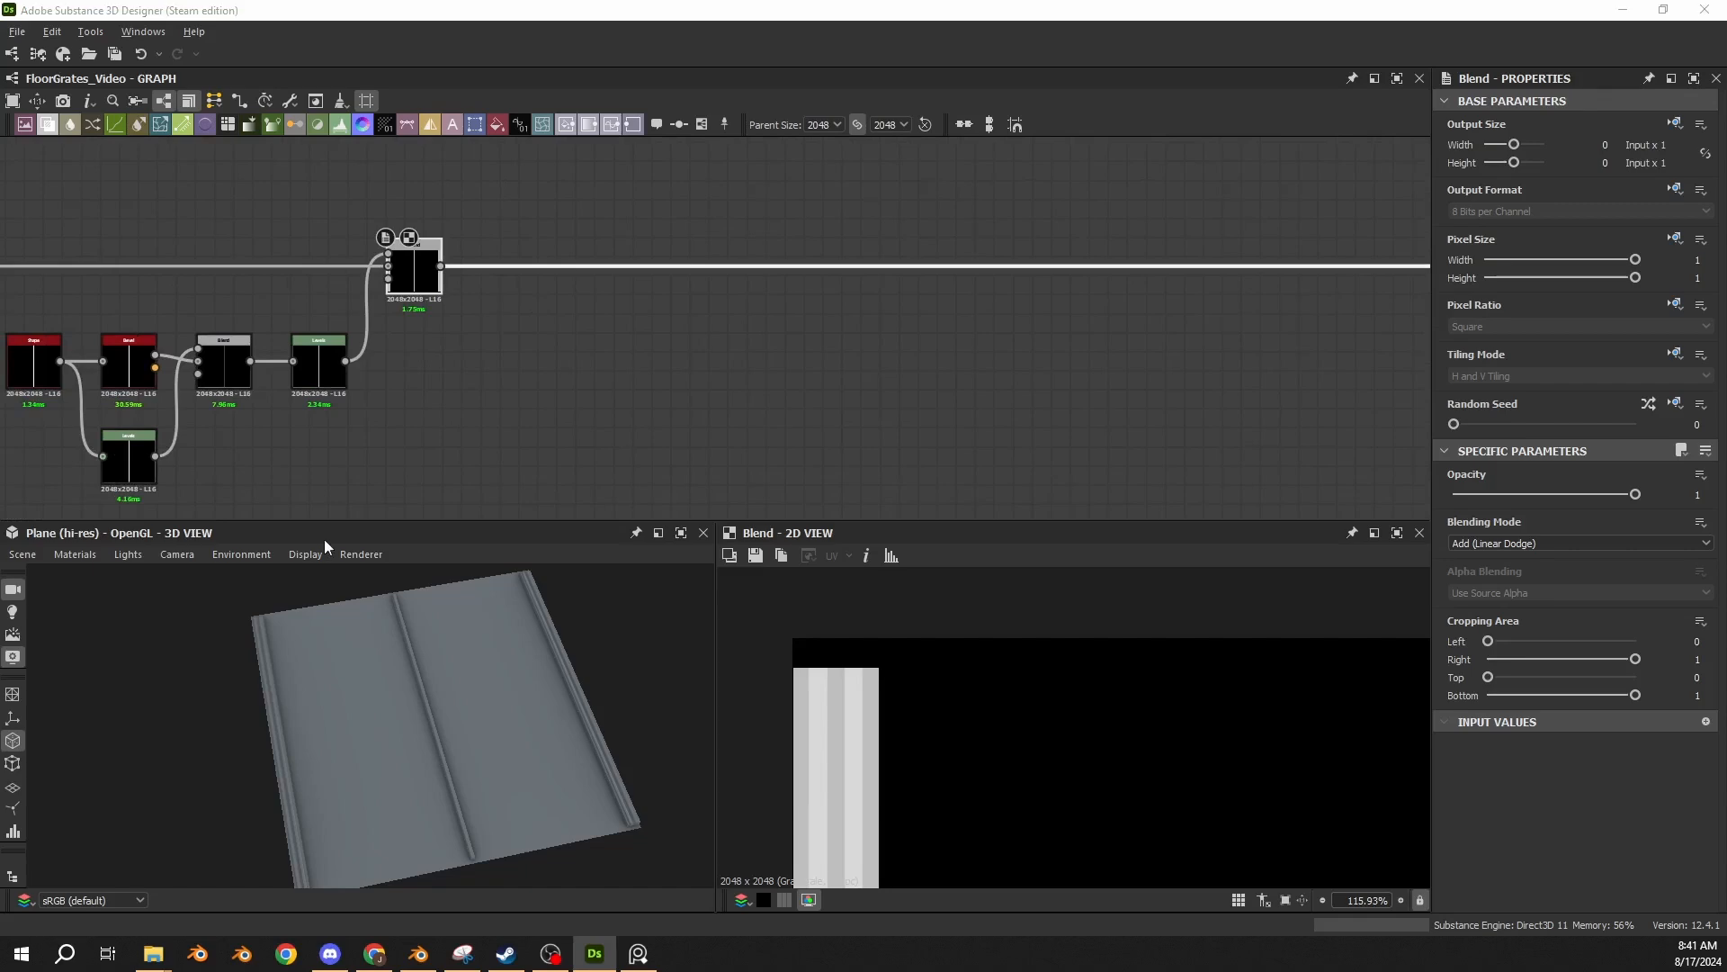
{"action": "left_click", "coordinate": [453, 370]}
{"action": "key", "text": "ctrl+v"}
{"action": "left_click_drag", "start_coordinate": [710, 290], "coordinate": [508, 371]}
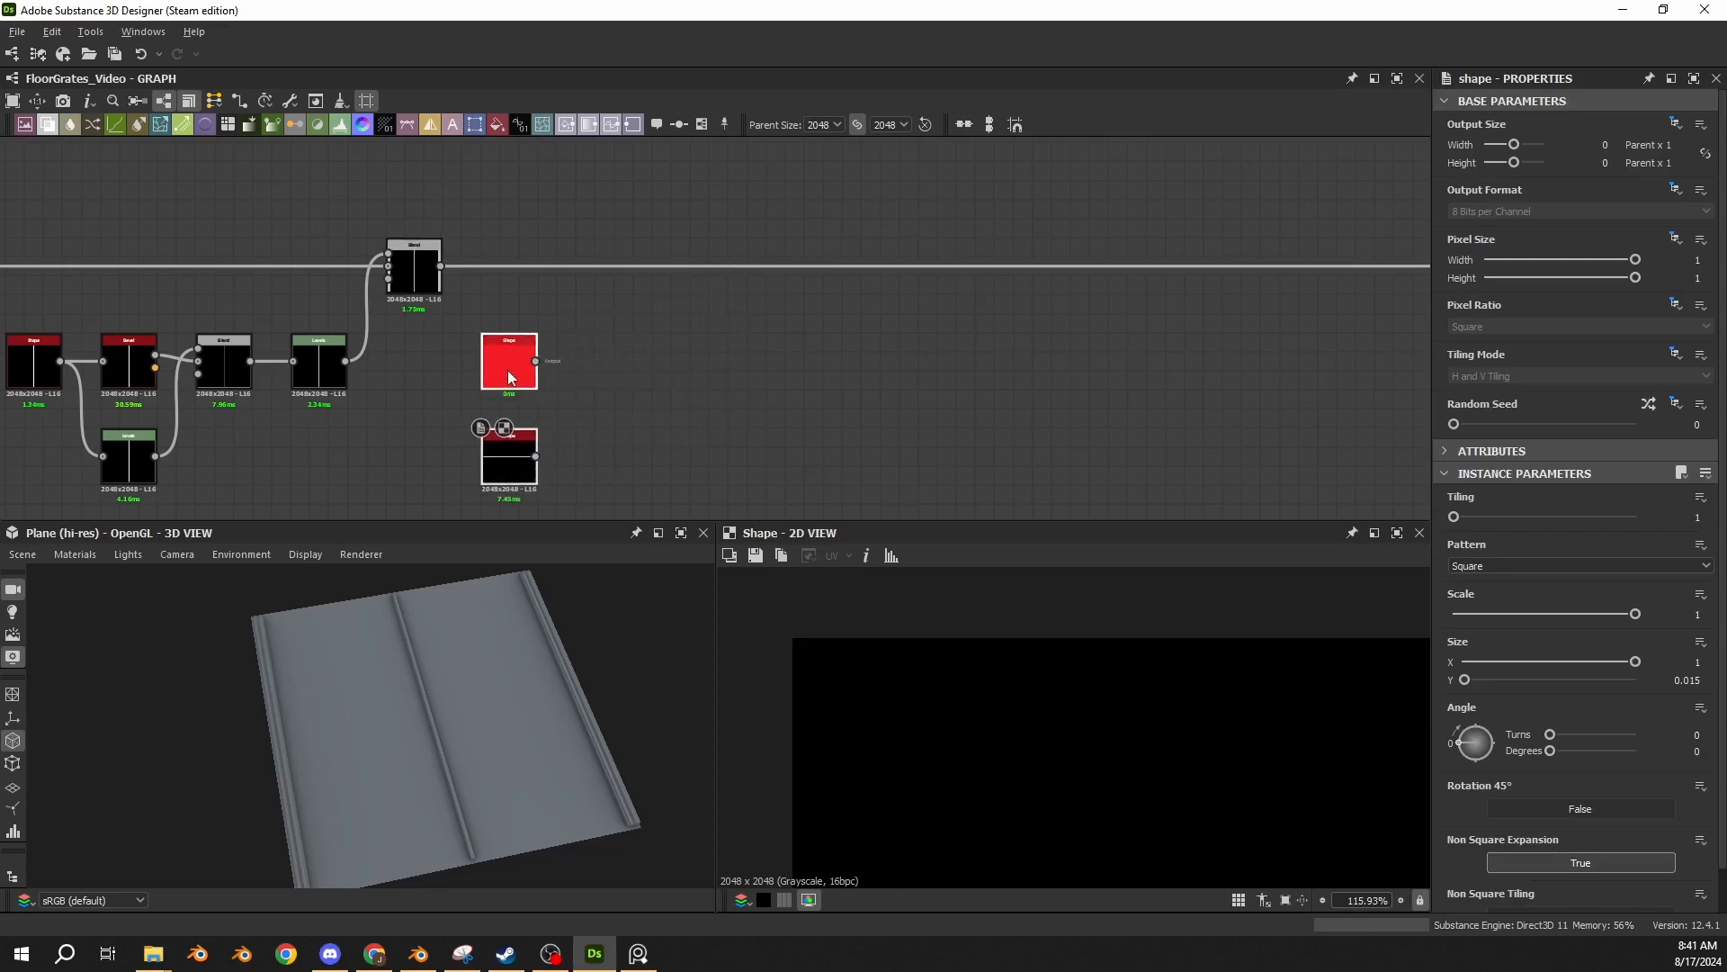
{"action": "left_click", "coordinate": [520, 375]}
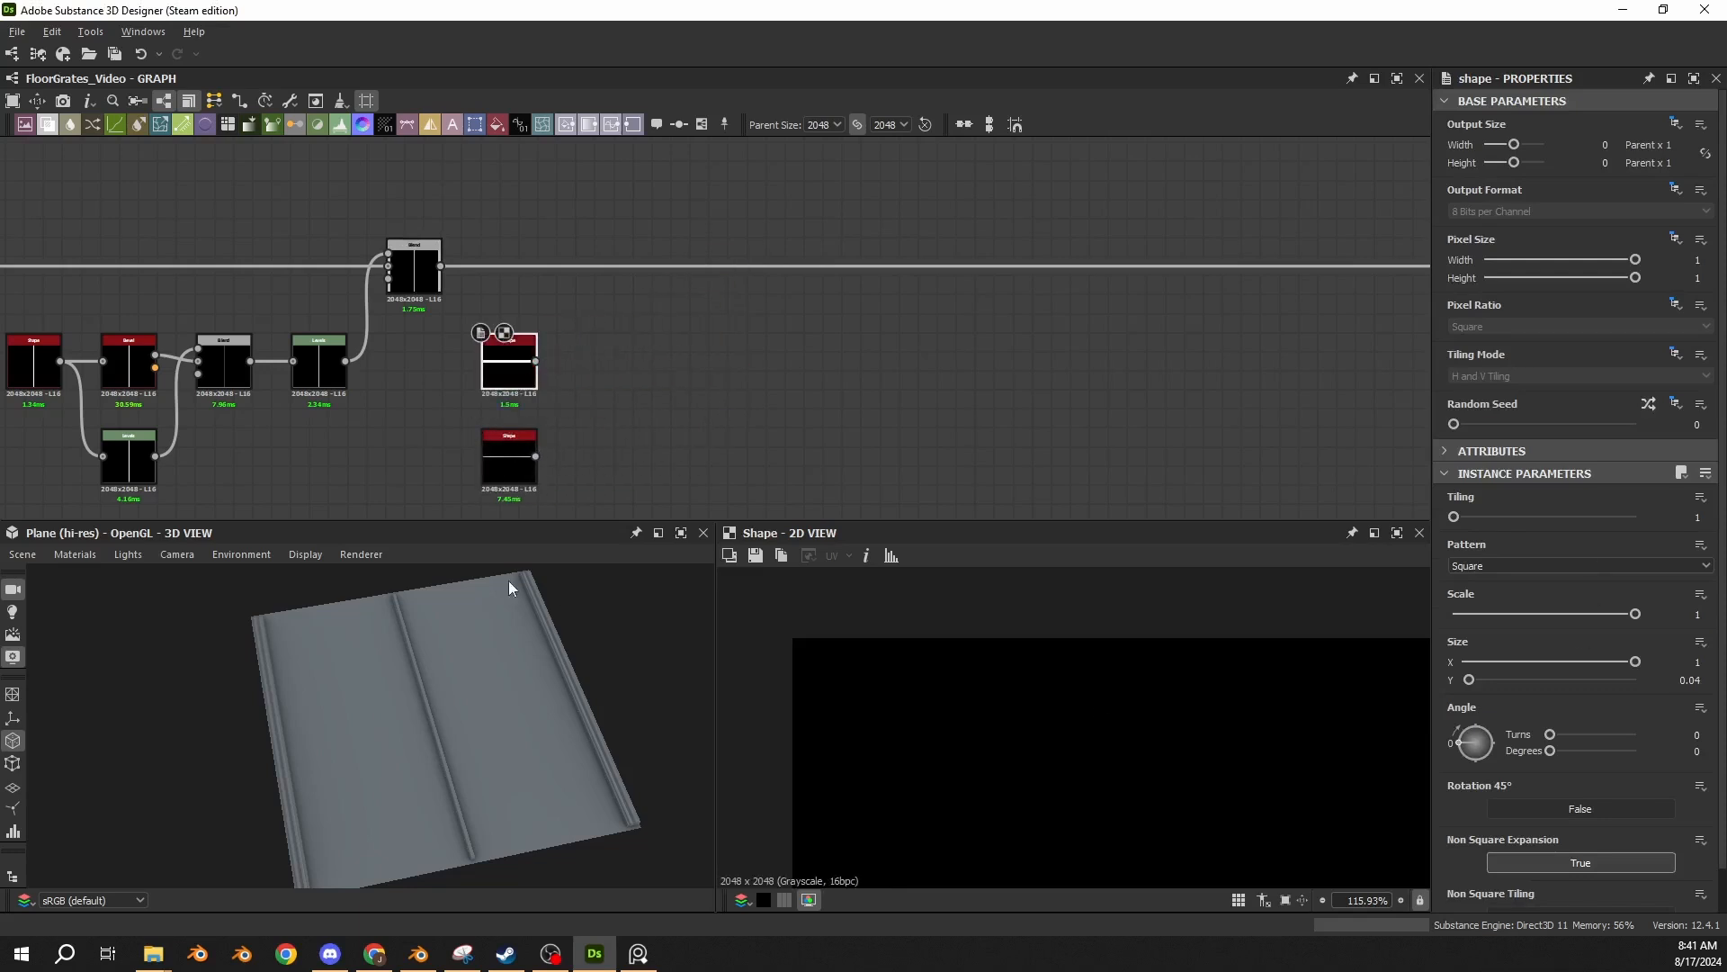
{"action": "middle_click_drag", "start_coordinate": [578, 489], "coordinate": [586, 408]}
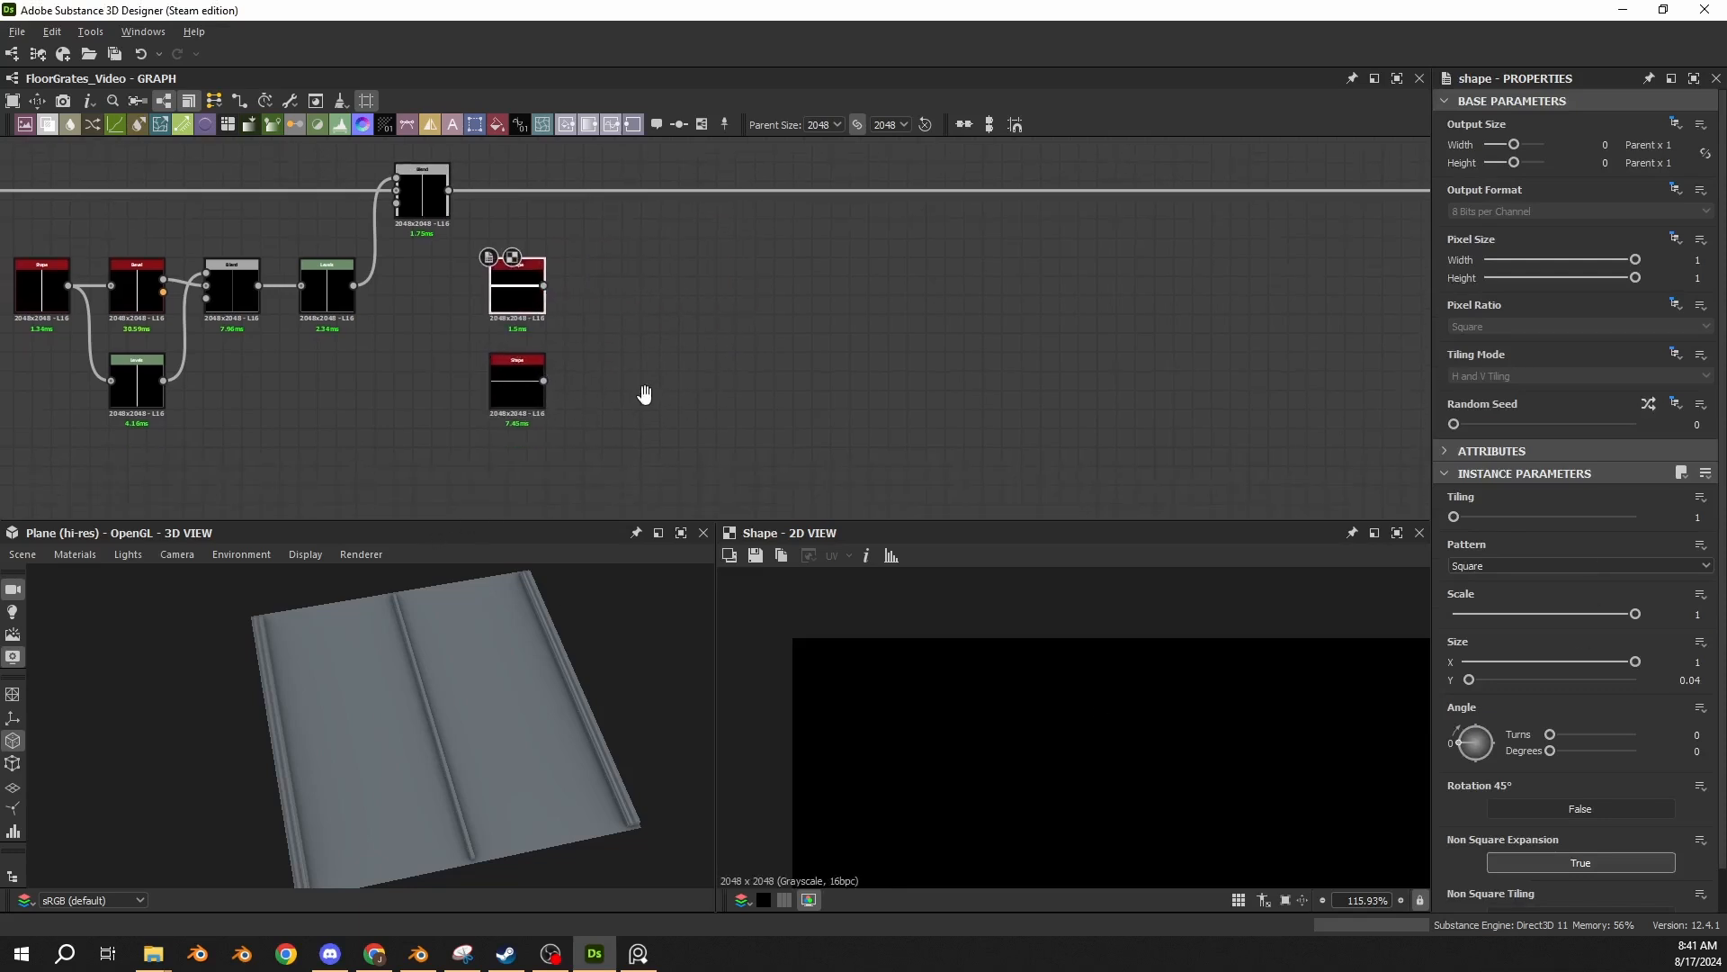
{"action": "left_click", "coordinate": [468, 394]}
{"action": "left_click", "coordinate": [520, 389]}
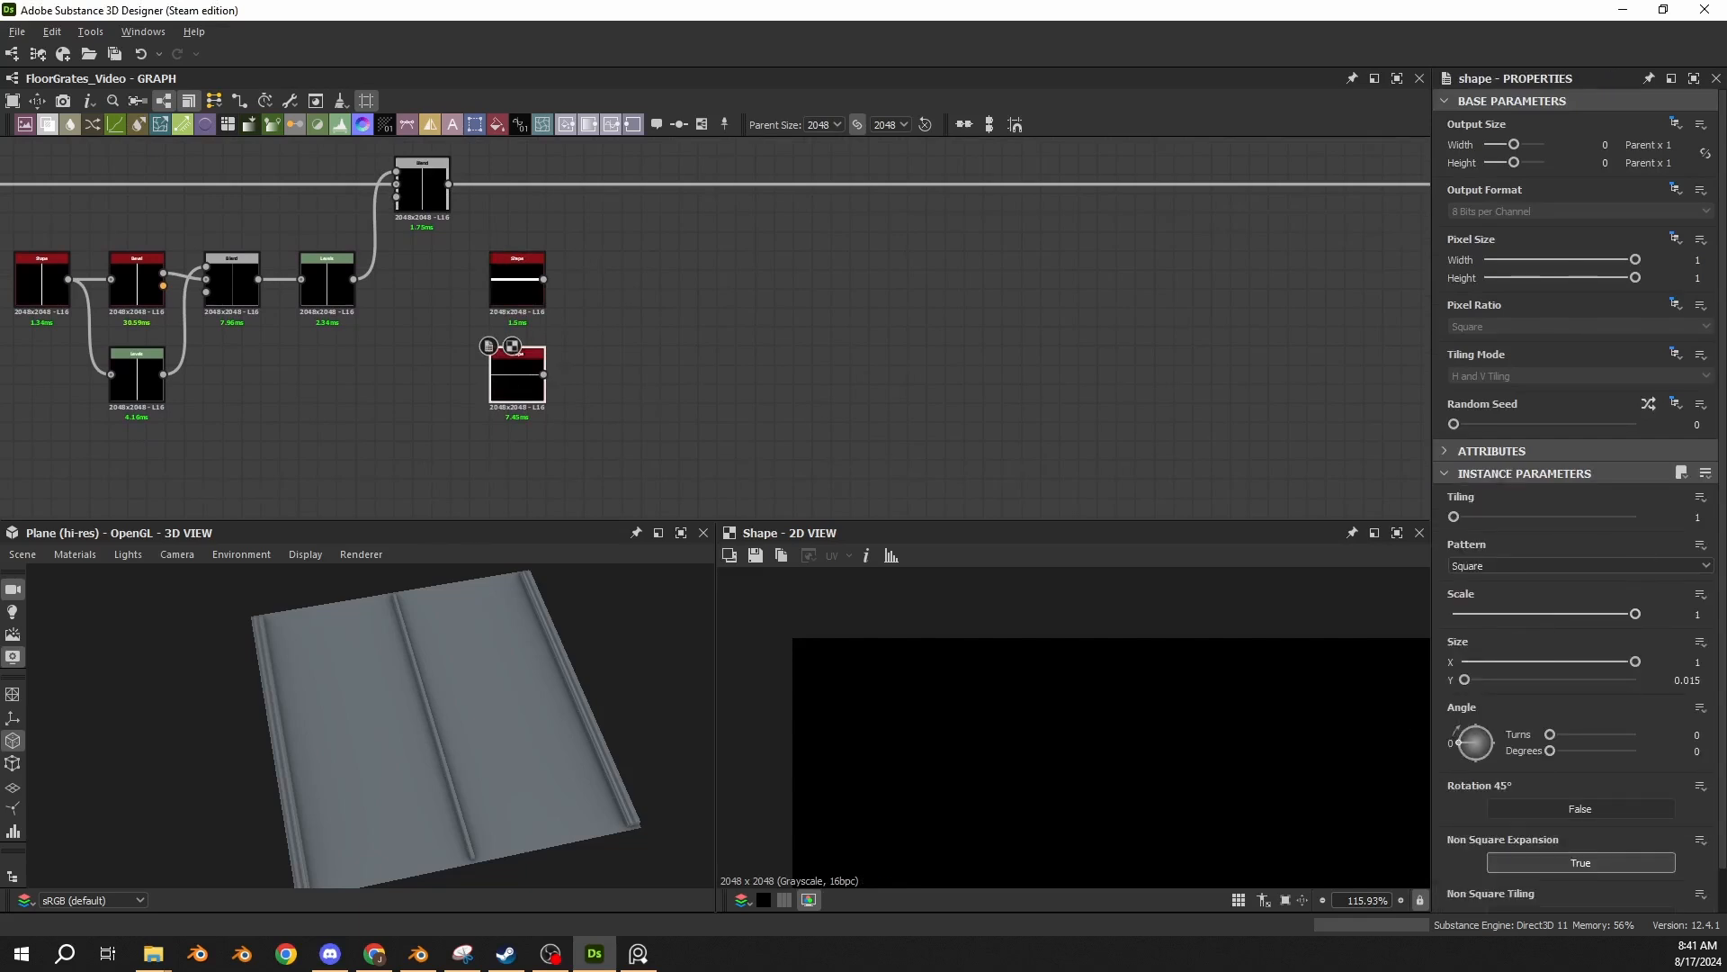
Add a Subtract Blend with the thicker Shape as background and the thinner Shape as foreground, and compare it with the thicker Shape in 2D.
{"action": "left_click", "coordinate": [48, 125]}
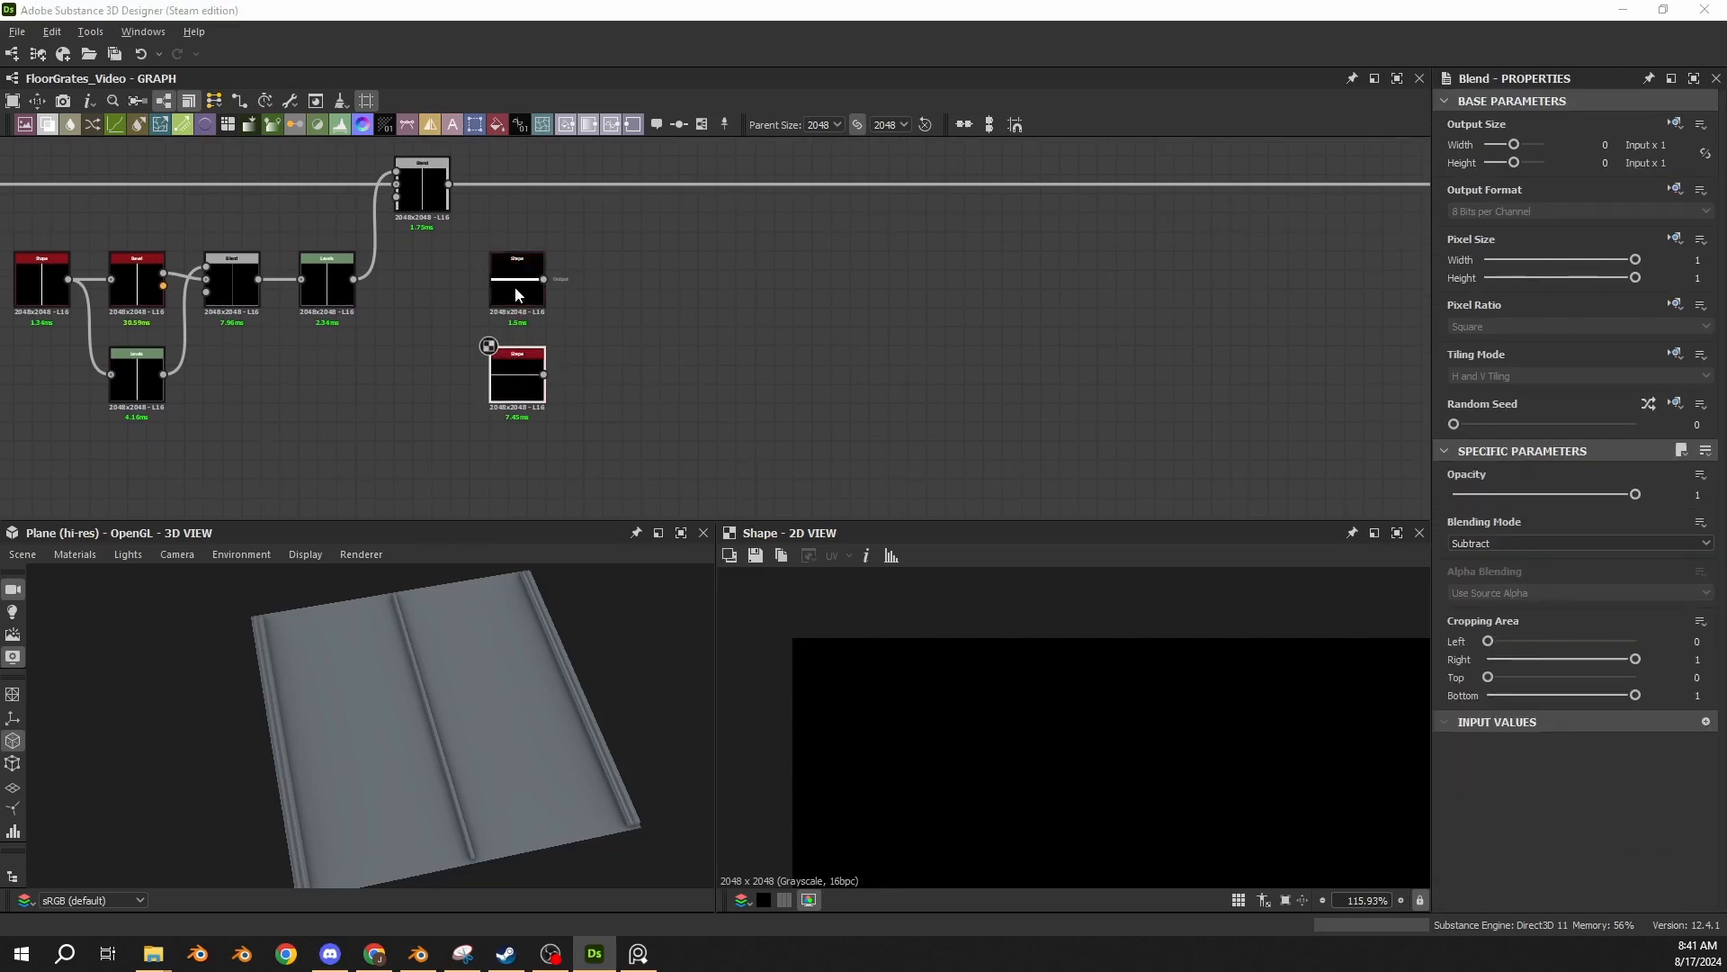
{"action": "scroll", "coordinate": [671, 326], "scroll_direction": "up", "scroll_amount": 3}
{"action": "scroll", "coordinate": [690, 330], "scroll_direction": "up", "scroll_amount": 1}
{"action": "left_click_drag", "start_coordinate": [725, 328], "coordinate": [493, 228]}
{"action": "left_click_drag", "start_coordinate": [406, 424], "coordinate": [493, 201]}
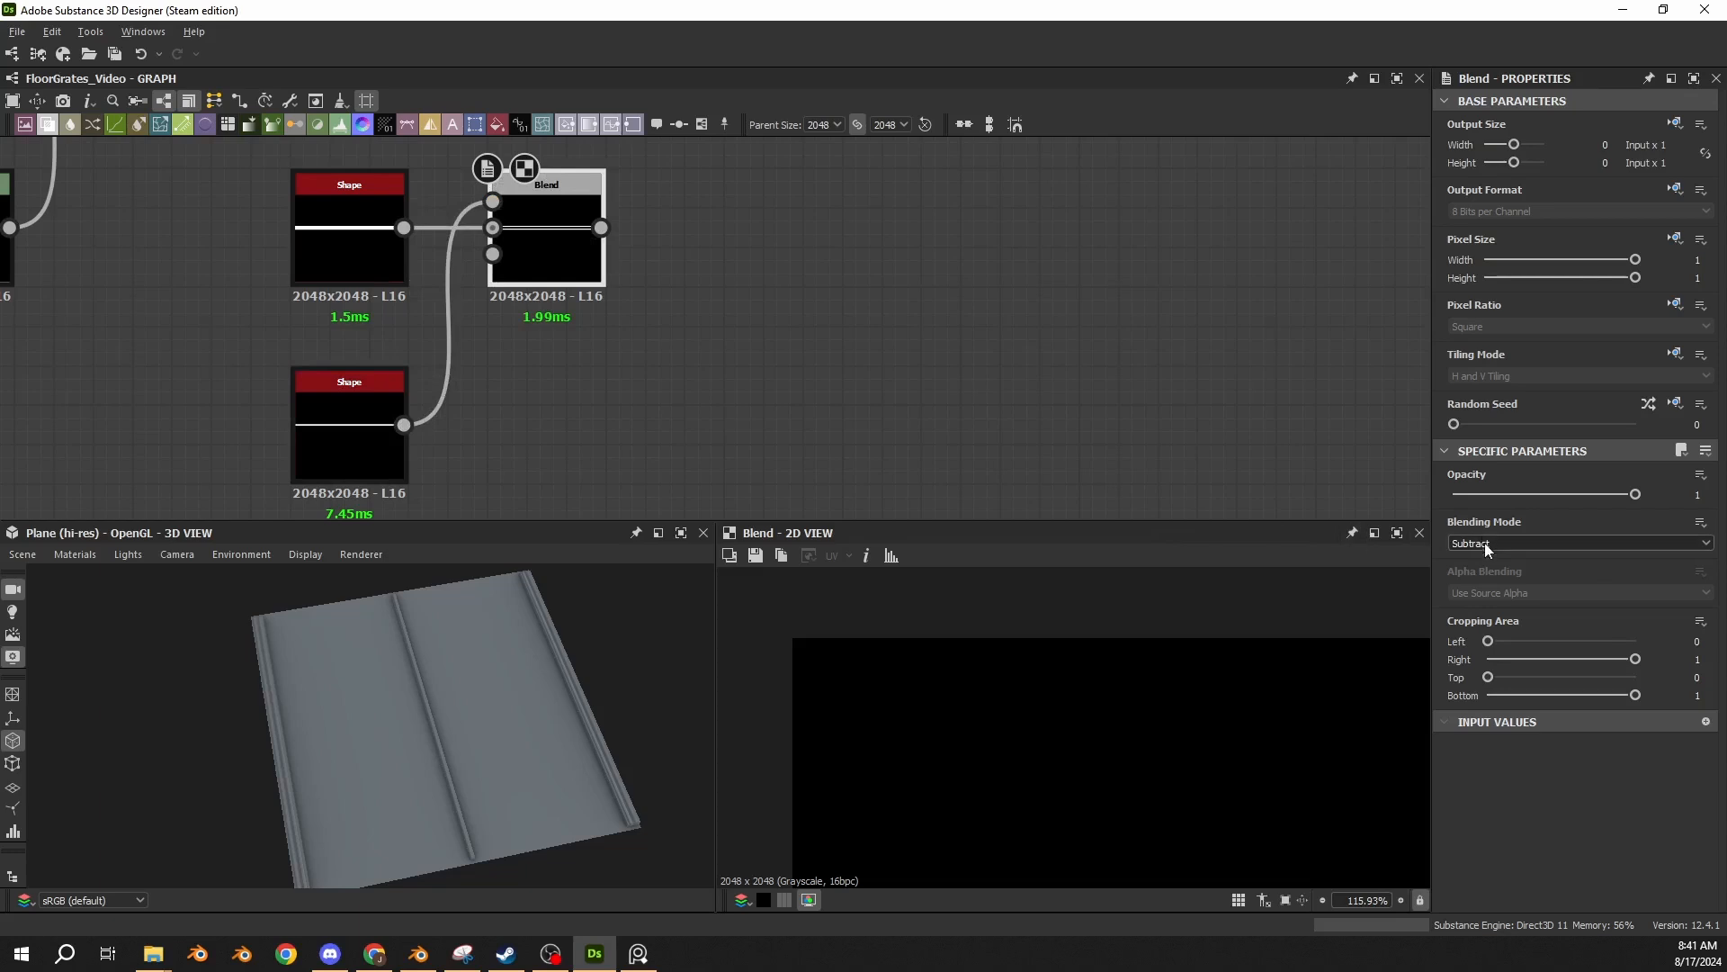
{"action": "scroll", "coordinate": [1098, 710], "scroll_direction": "down", "scroll_amount": 9}
{"action": "scroll", "coordinate": [1099, 718], "scroll_direction": "up", "scroll_amount": 6}
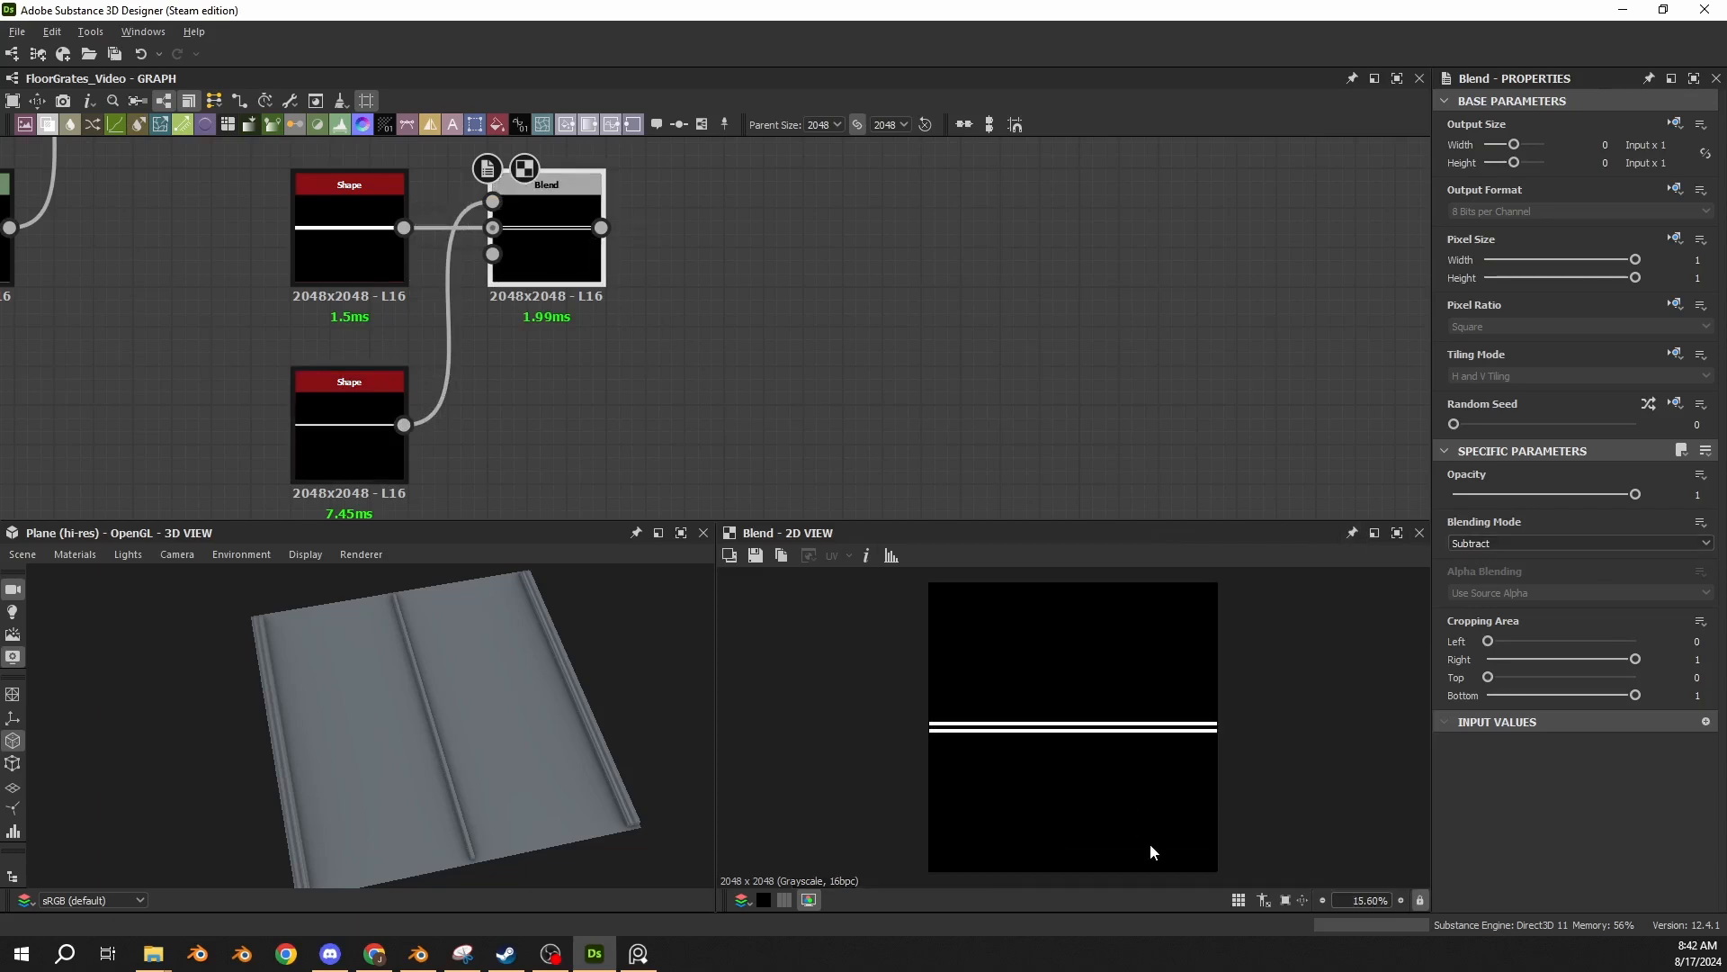
{"action": "left_click", "coordinate": [367, 236]}
{"action": "double_click", "coordinate": [367, 236]}
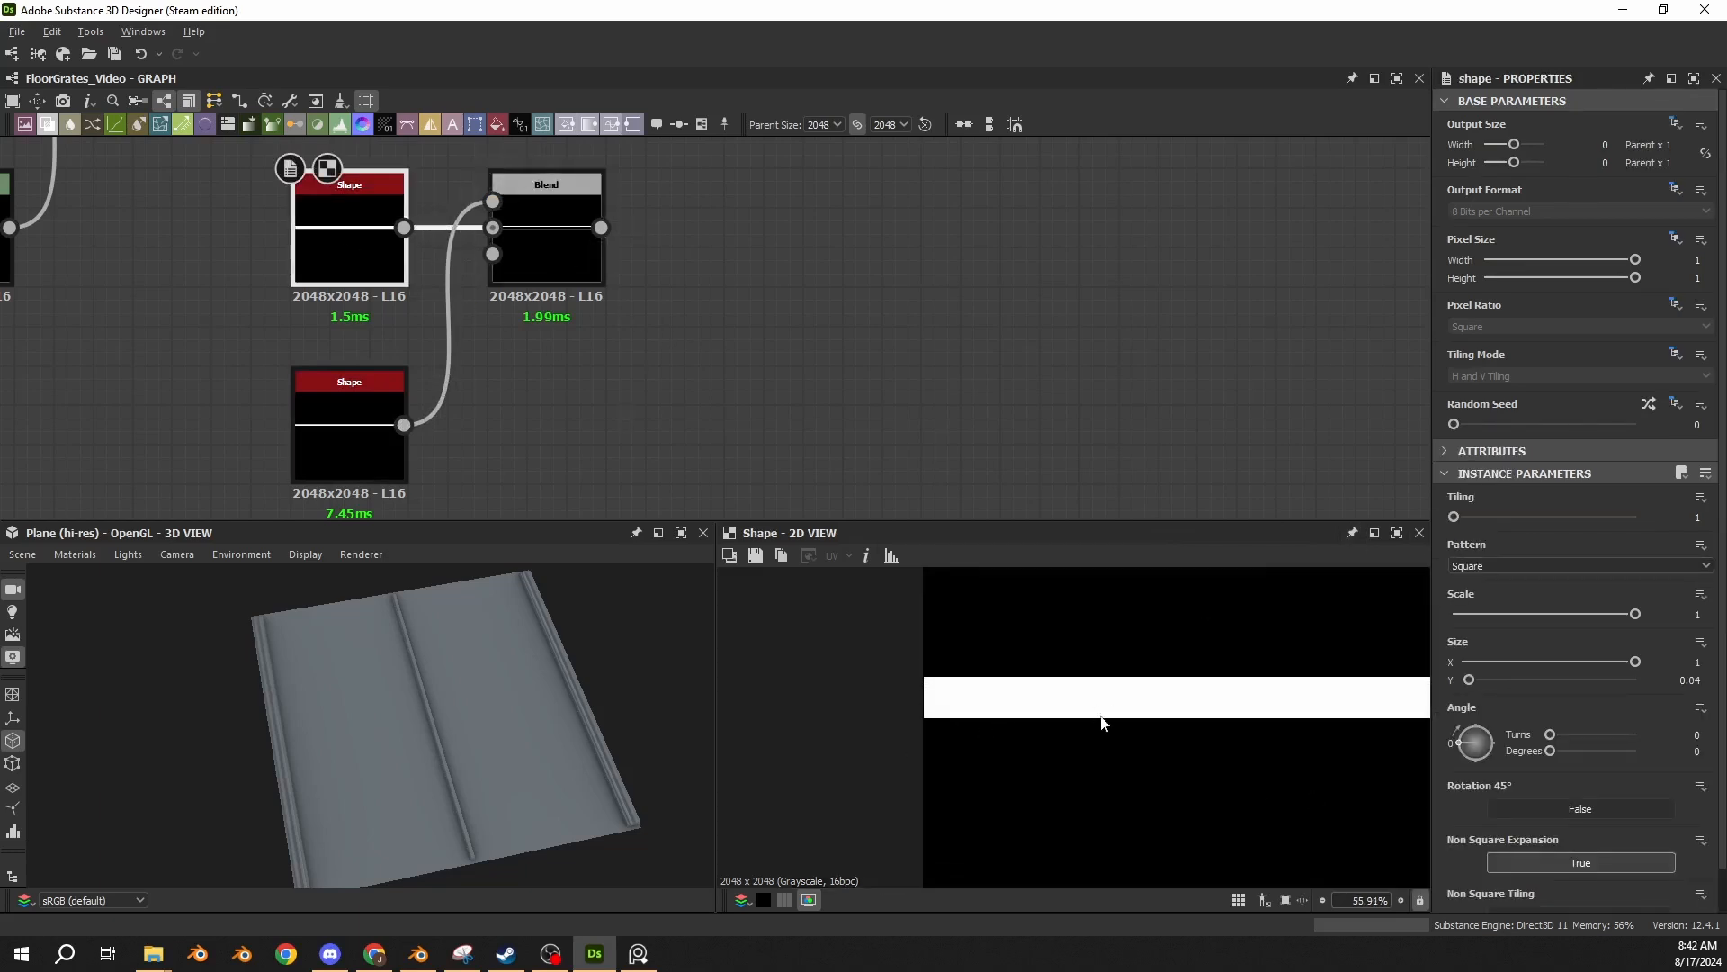
{"action": "double_click", "coordinate": [562, 261]}
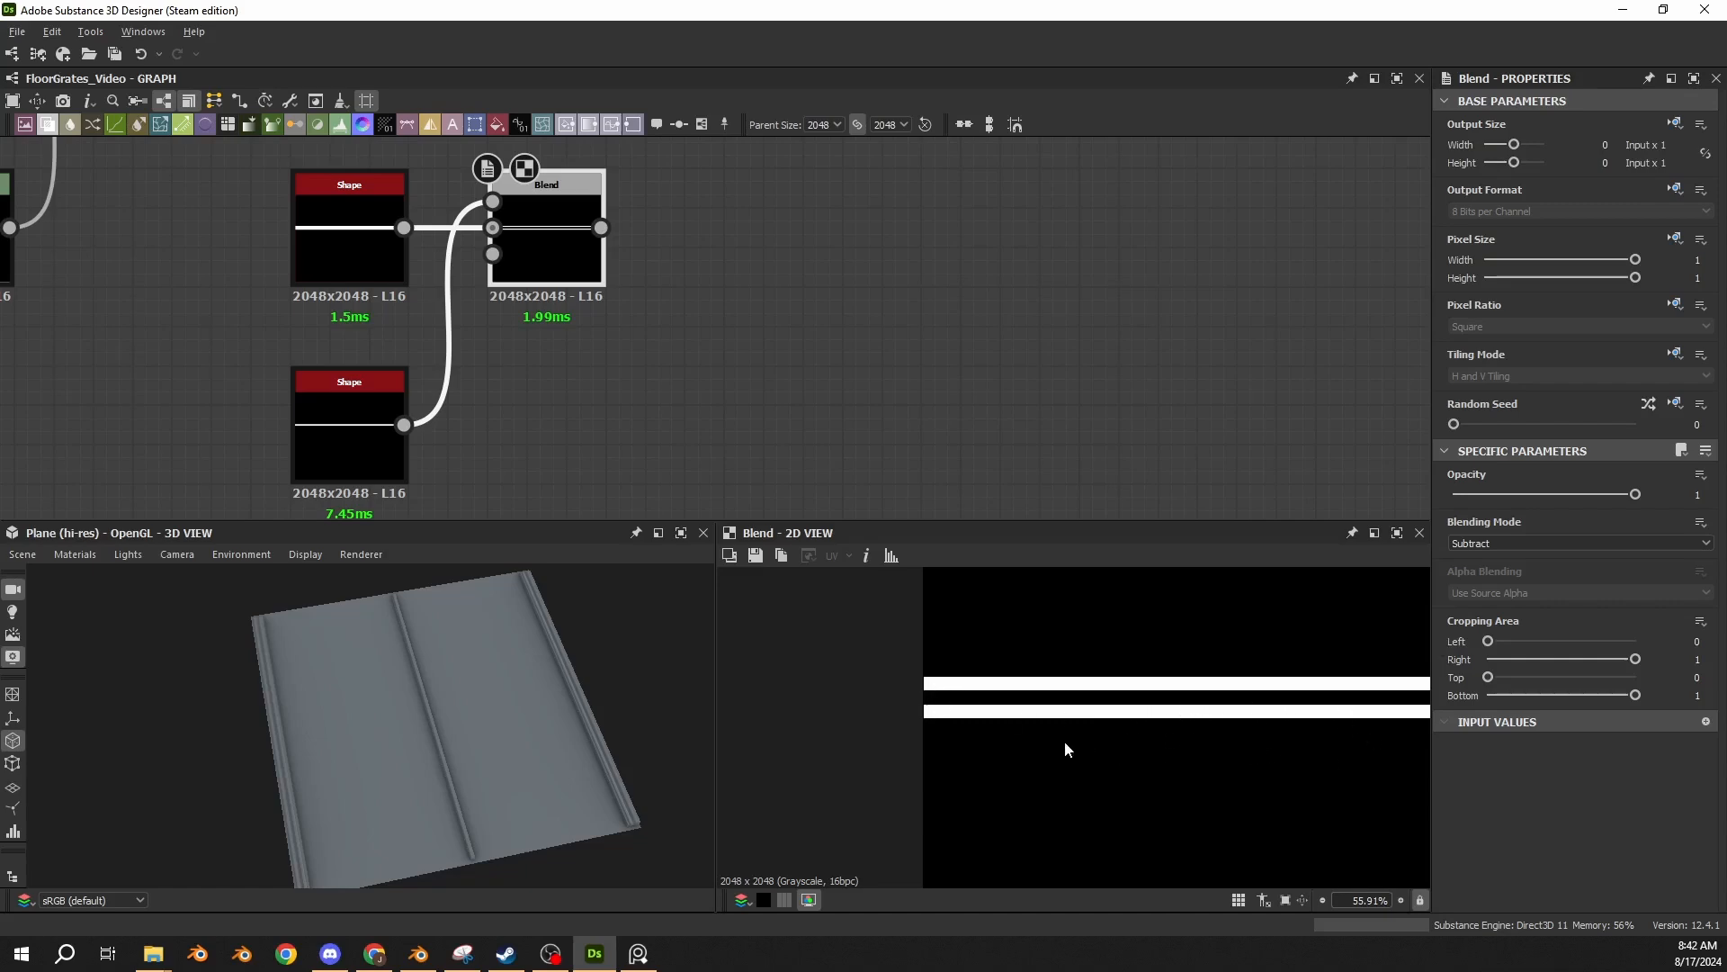
Examine the double horizontal strip between the floor panels in the corridor reference image.
{"action": "left_click", "coordinate": [638, 953]}
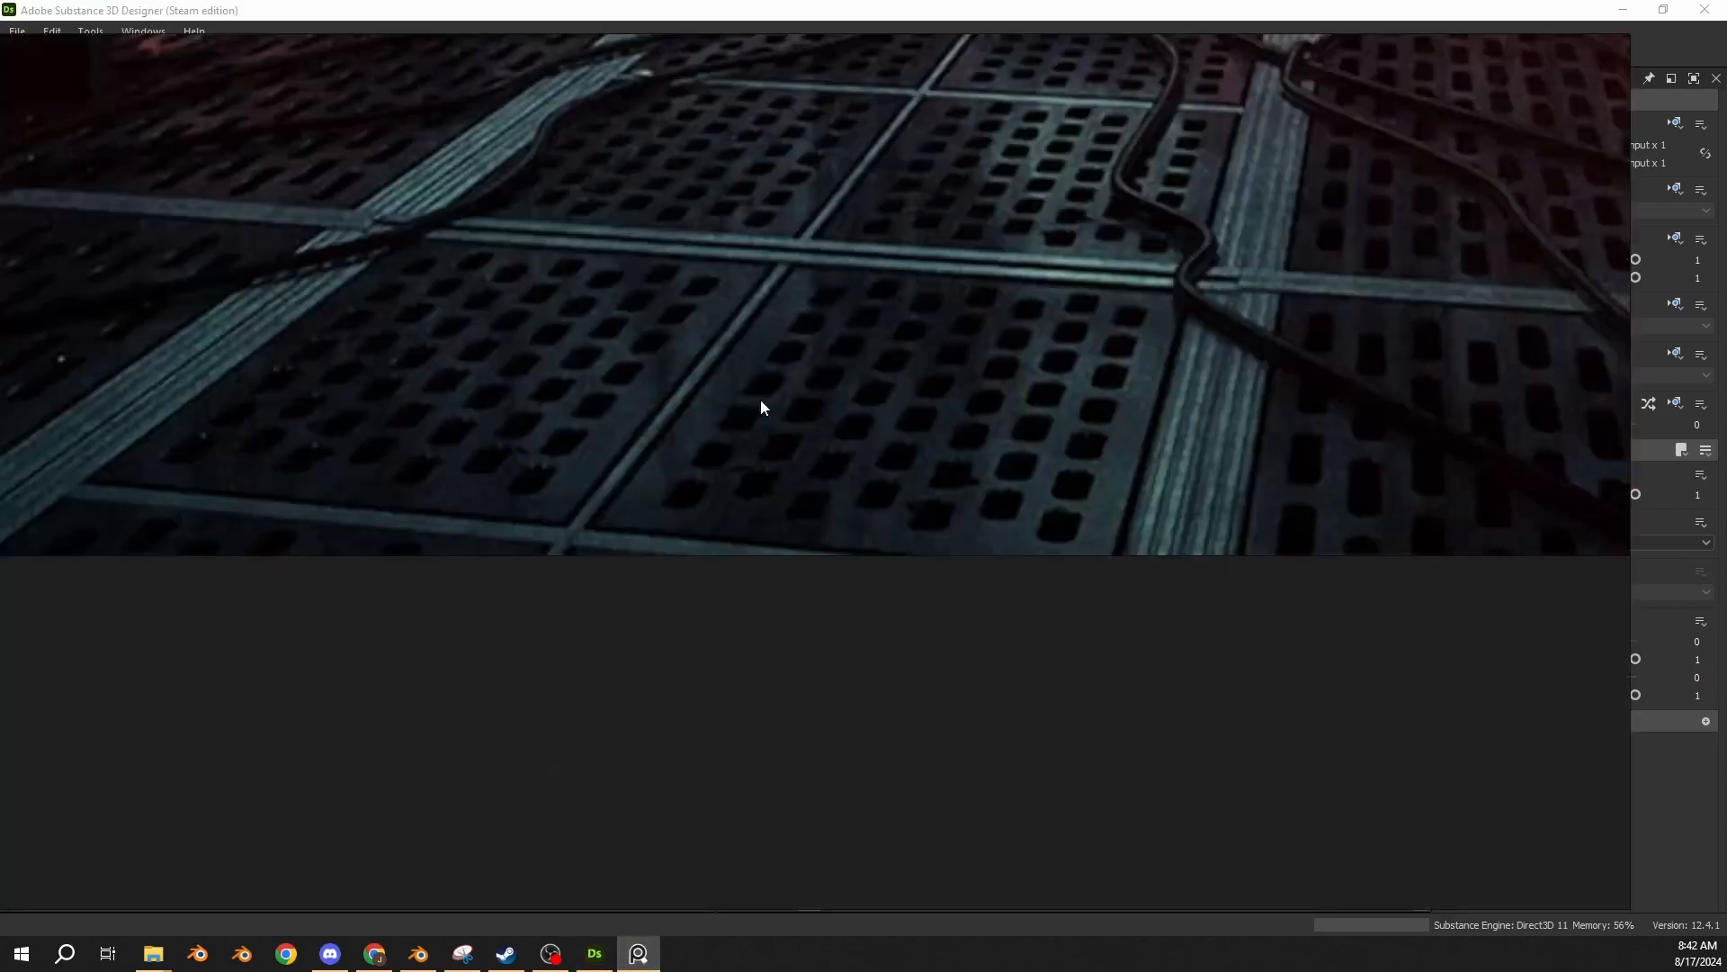
{"action": "scroll", "coordinate": [1110, 253], "scroll_direction": "up", "scroll_amount": 6}
{"action": "middle_click_drag", "start_coordinate": [669, 252], "coordinate": [878, 407]}
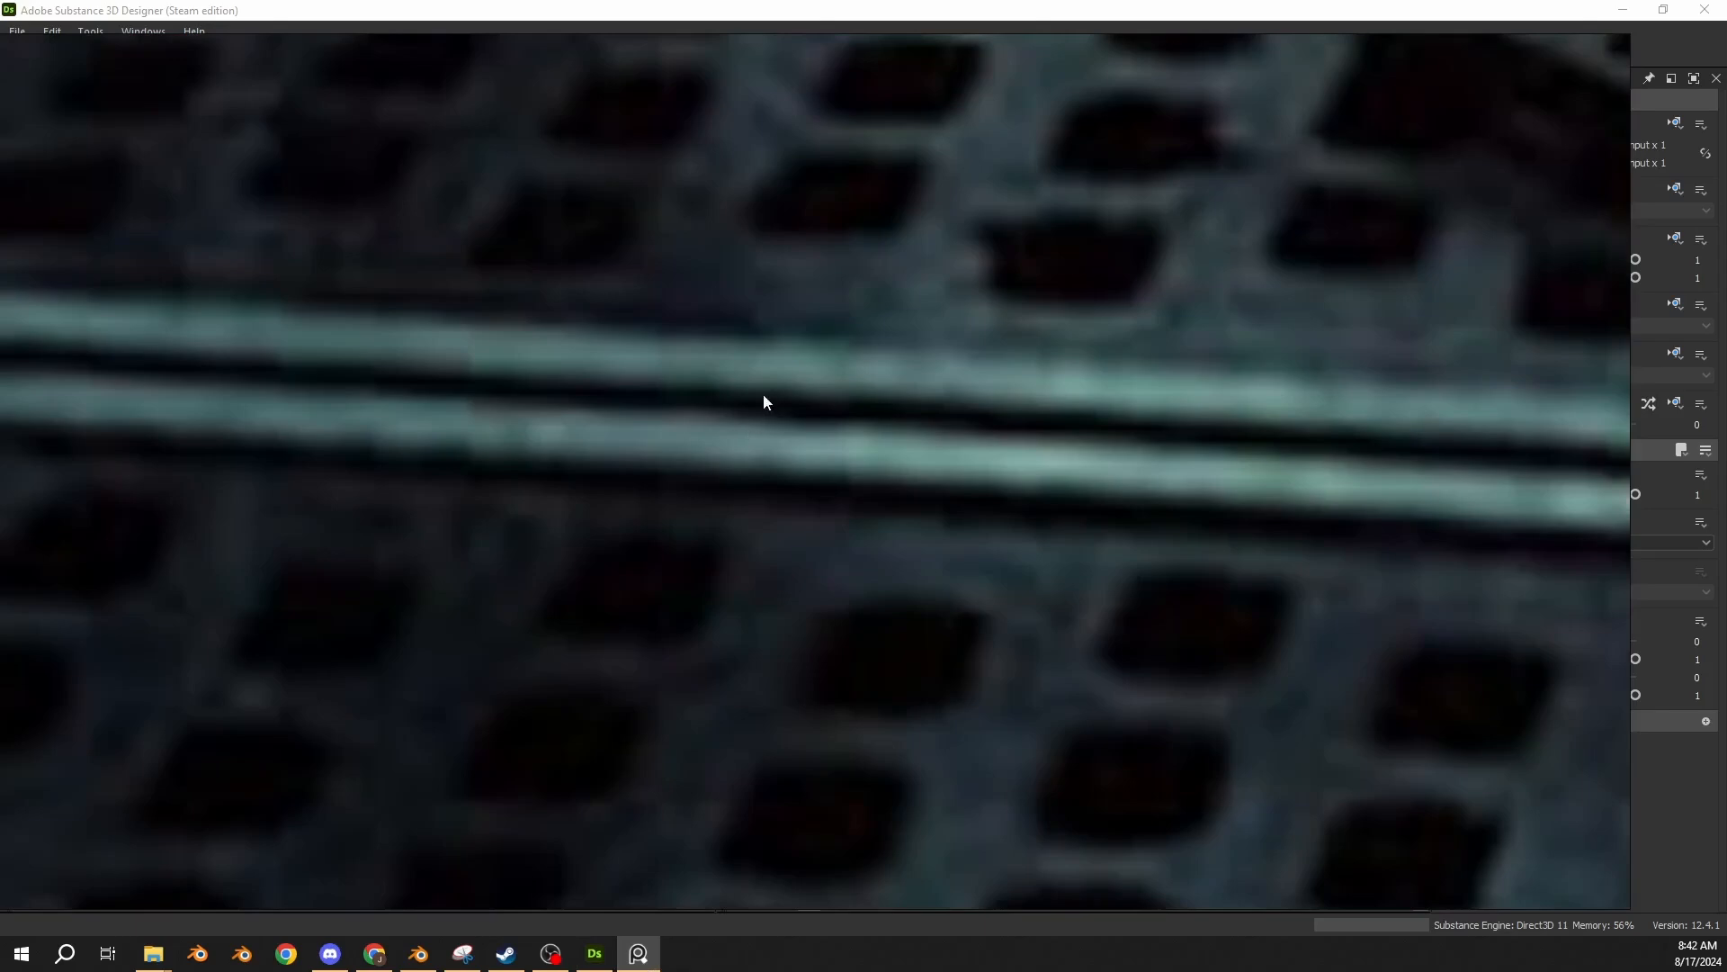
{"action": "scroll", "coordinate": [630, 381], "scroll_direction": "down", "scroll_amount": 6}
{"action": "middle_click_drag", "start_coordinate": [549, 371], "coordinate": [772, 424]}
{"action": "scroll", "coordinate": [647, 427], "scroll_direction": "up", "scroll_amount": 4}
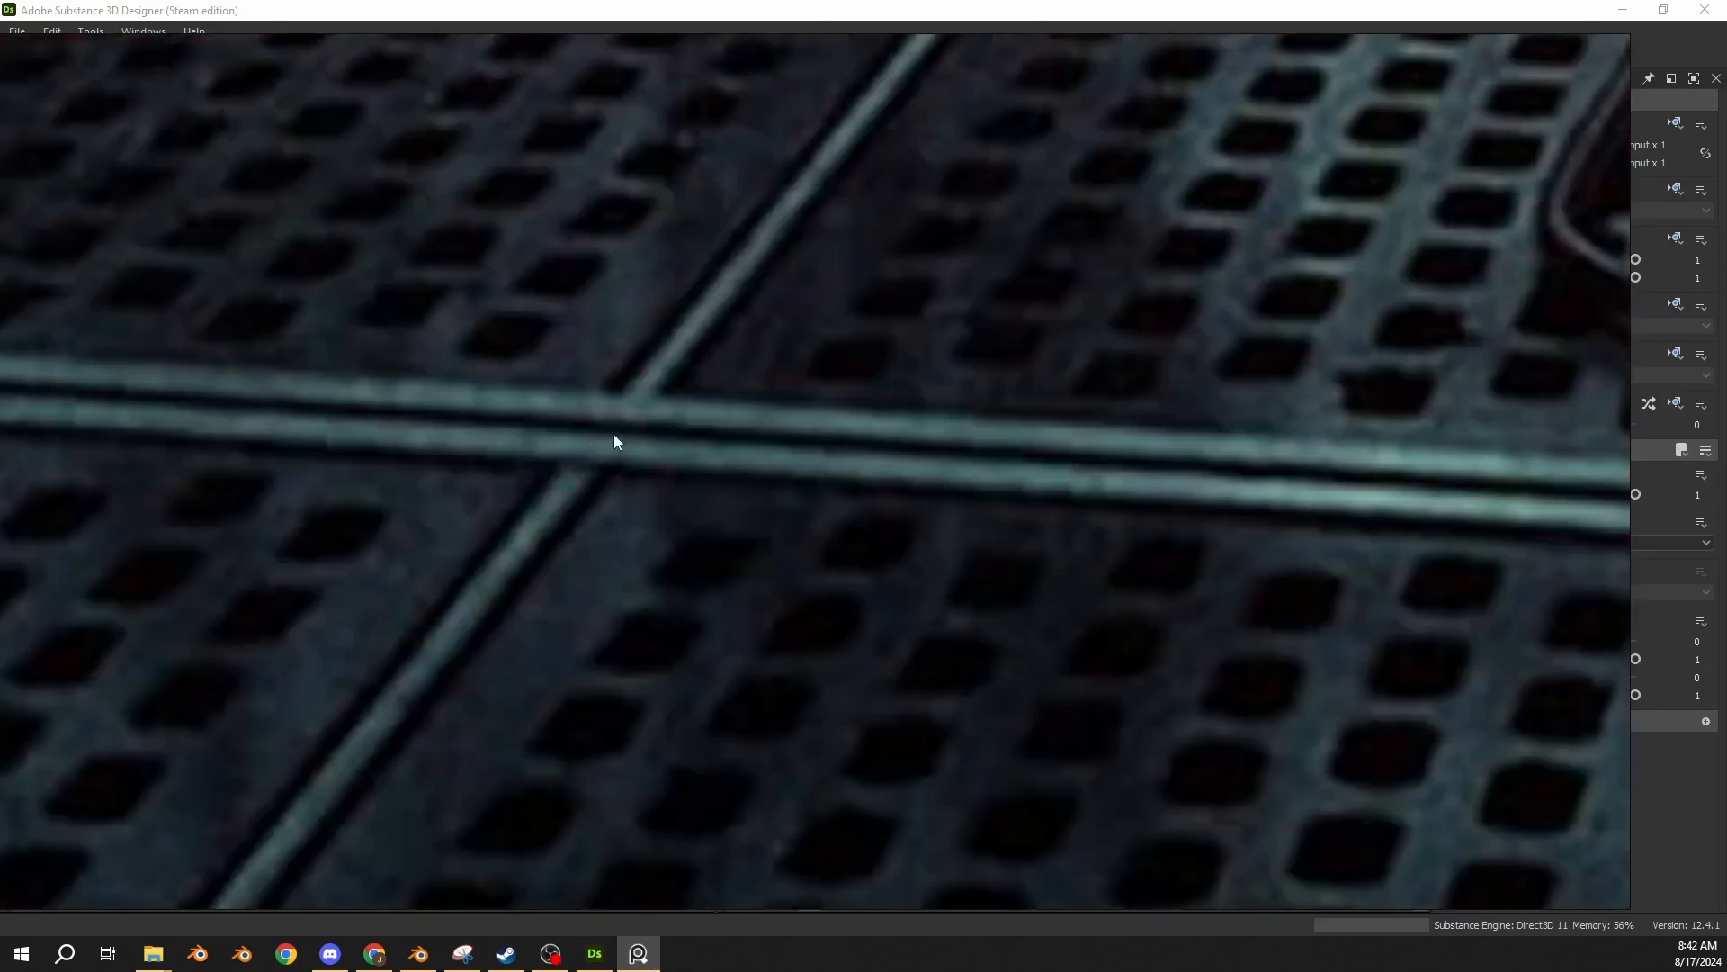
{"action": "scroll", "coordinate": [616, 440], "scroll_direction": "down", "scroll_amount": 6}
{"action": "scroll", "coordinate": [711, 449], "scroll_direction": "up", "scroll_amount": 2}
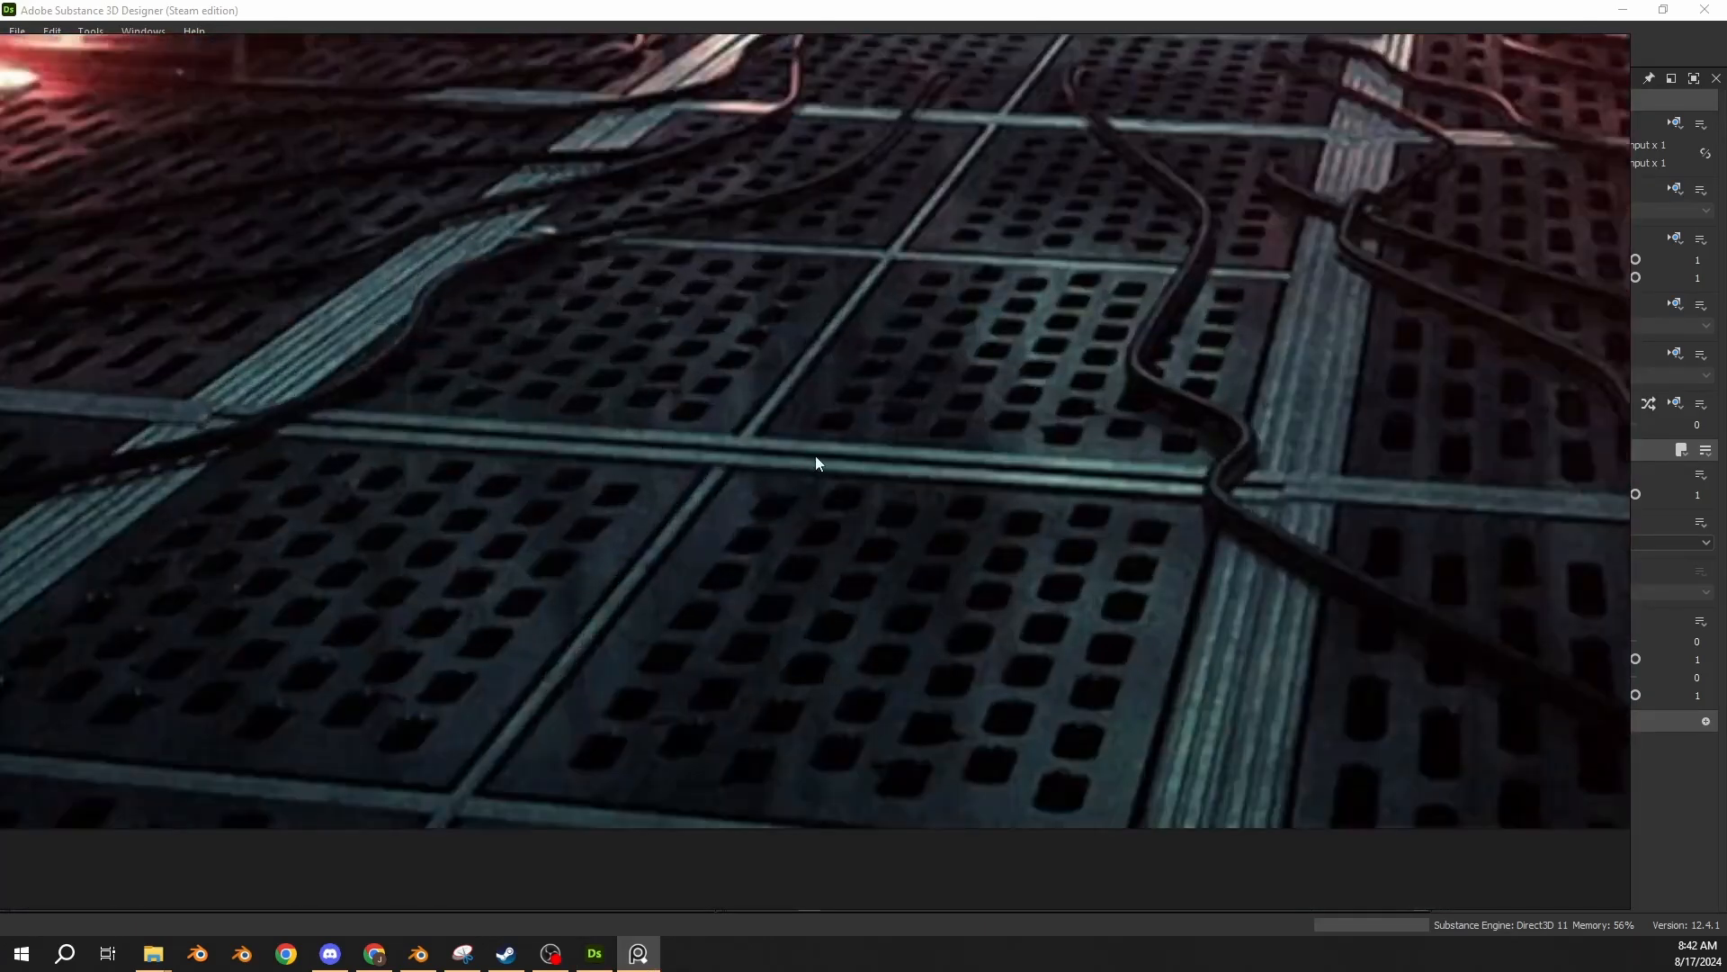
{"action": "left_click", "coordinate": [1565, 22]}
{"action": "middle_click_drag", "start_coordinate": [506, 495], "coordinate": [526, 531]}
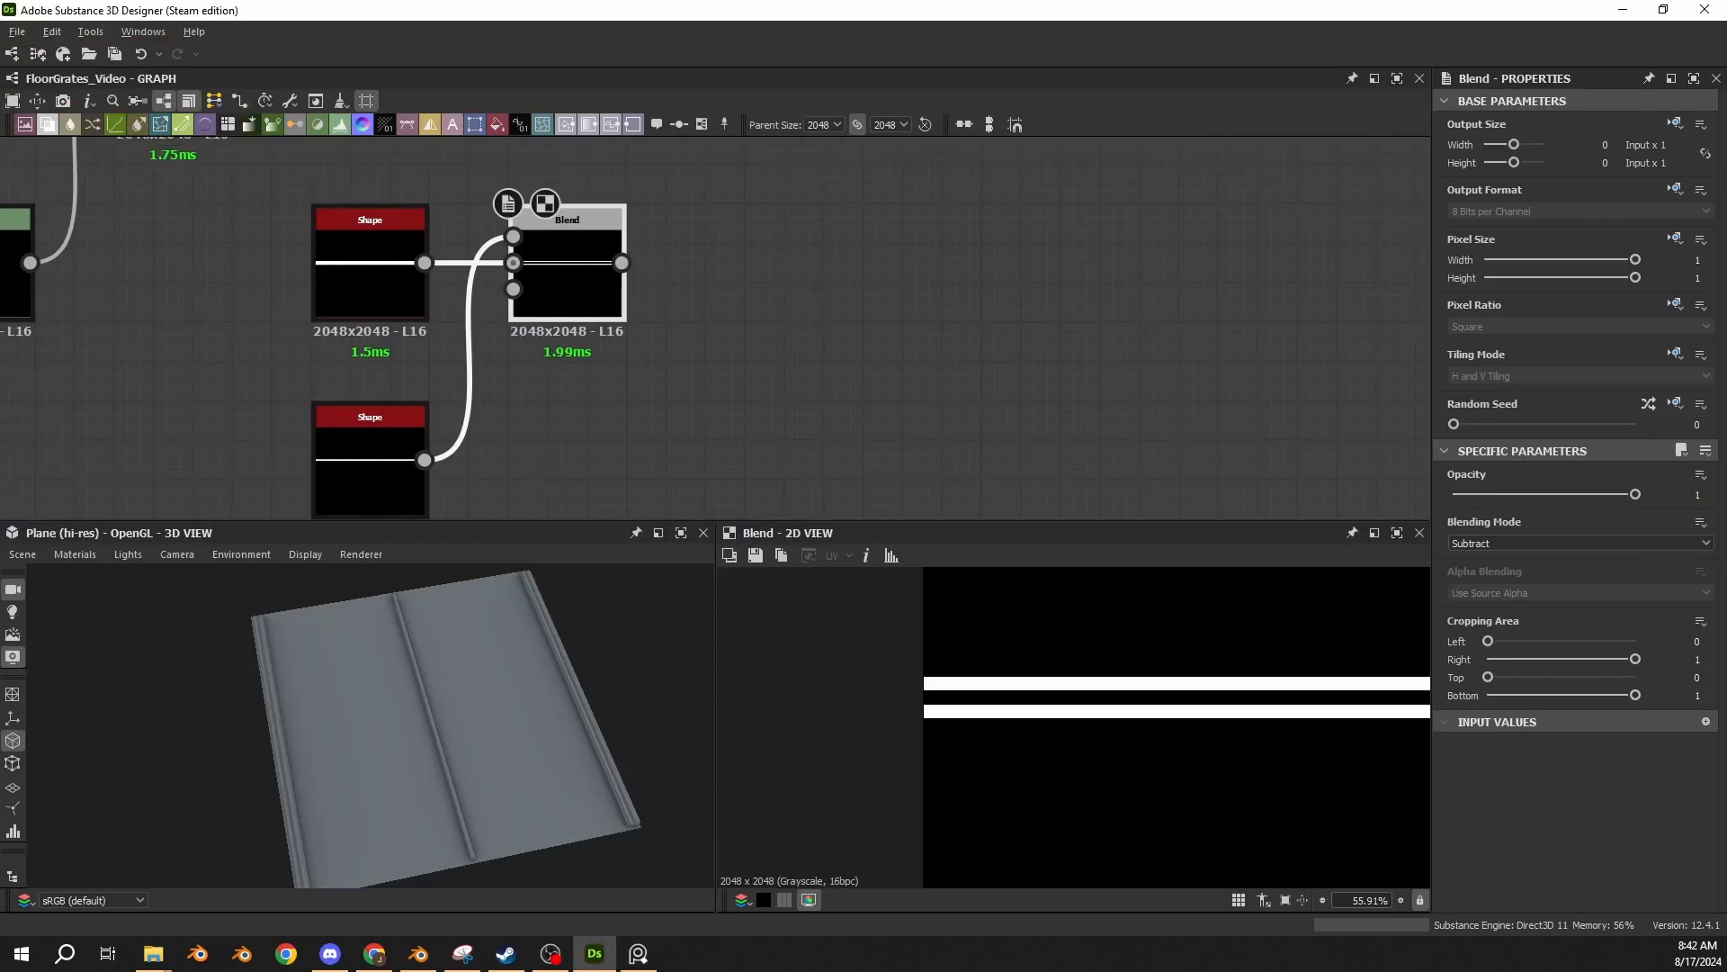
{"action": "key", "text": "space"}
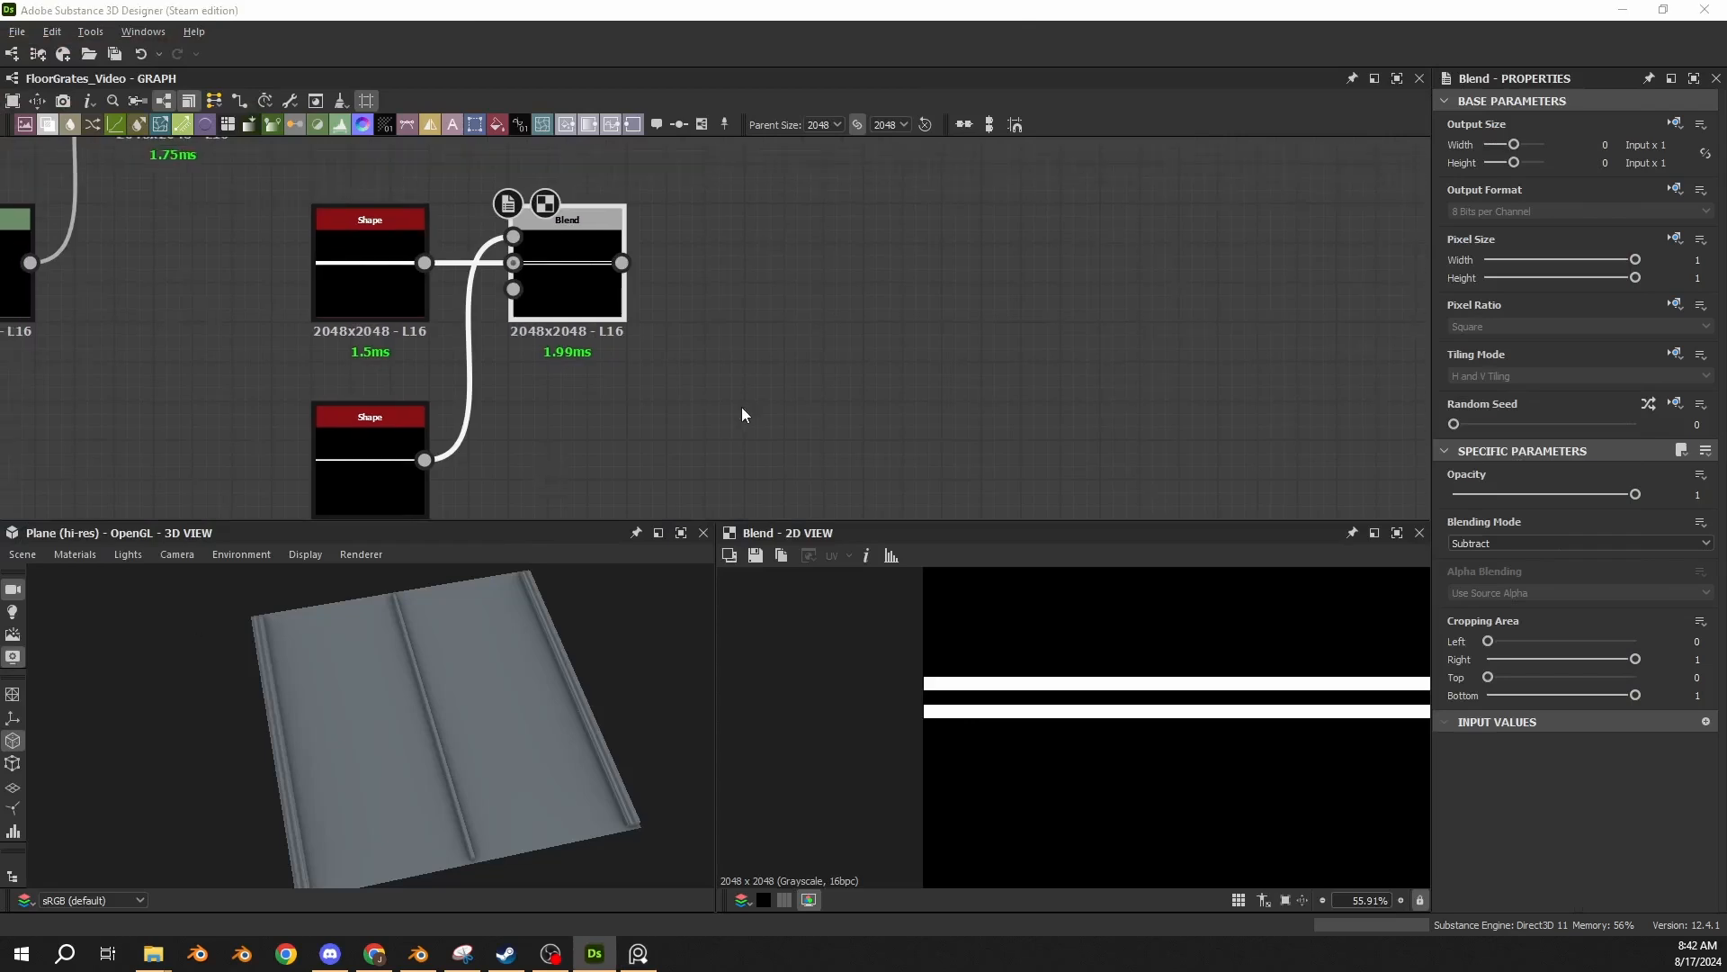
{"action": "key", "text": "s"}
{"action": "key", "text": "ctrl+z"}
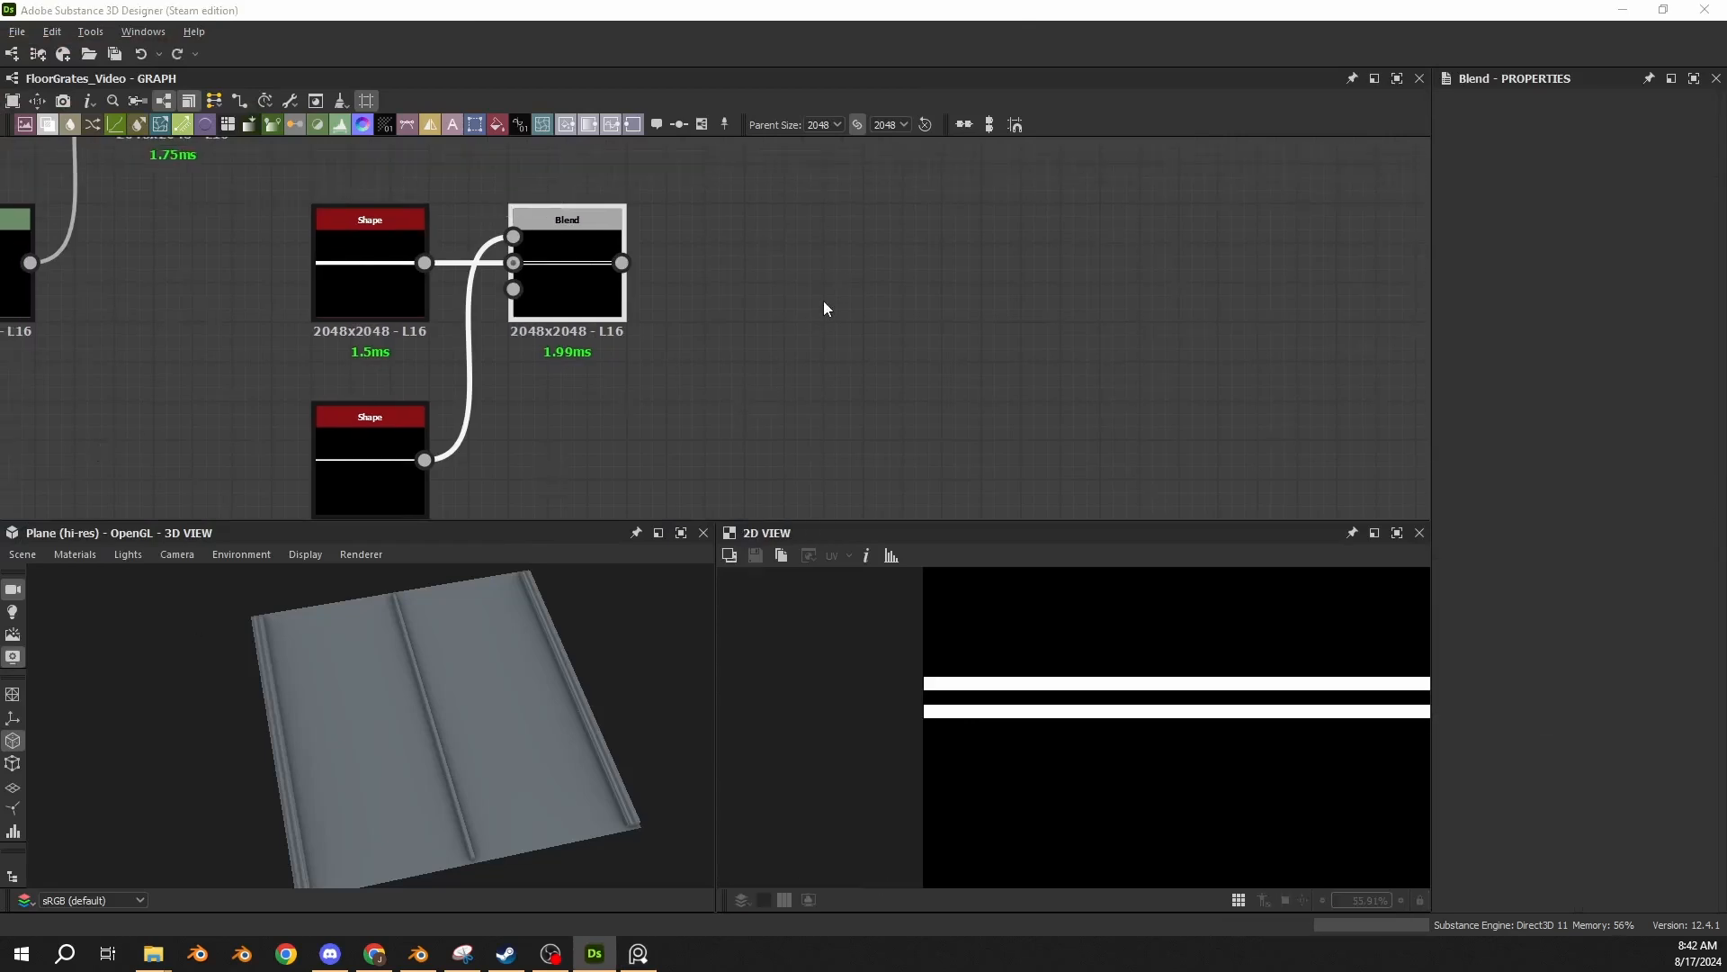
Copy the center strip's Bevel, Levels and Screen Blend nodes and paste them after the Subtract Blend.
{"action": "scroll", "coordinate": [823, 302], "scroll_direction": "down", "scroll_amount": 2}
{"action": "middle_click_drag", "start_coordinate": [823, 302], "coordinate": [1108, 263]}
{"action": "scroll", "coordinate": [362, 392], "scroll_direction": "down", "scroll_amount": 3}
{"action": "middle_click_drag", "start_coordinate": [362, 393], "coordinate": [424, 387]}
{"action": "left_click_drag", "start_coordinate": [426, 241], "coordinate": [325, 408]}
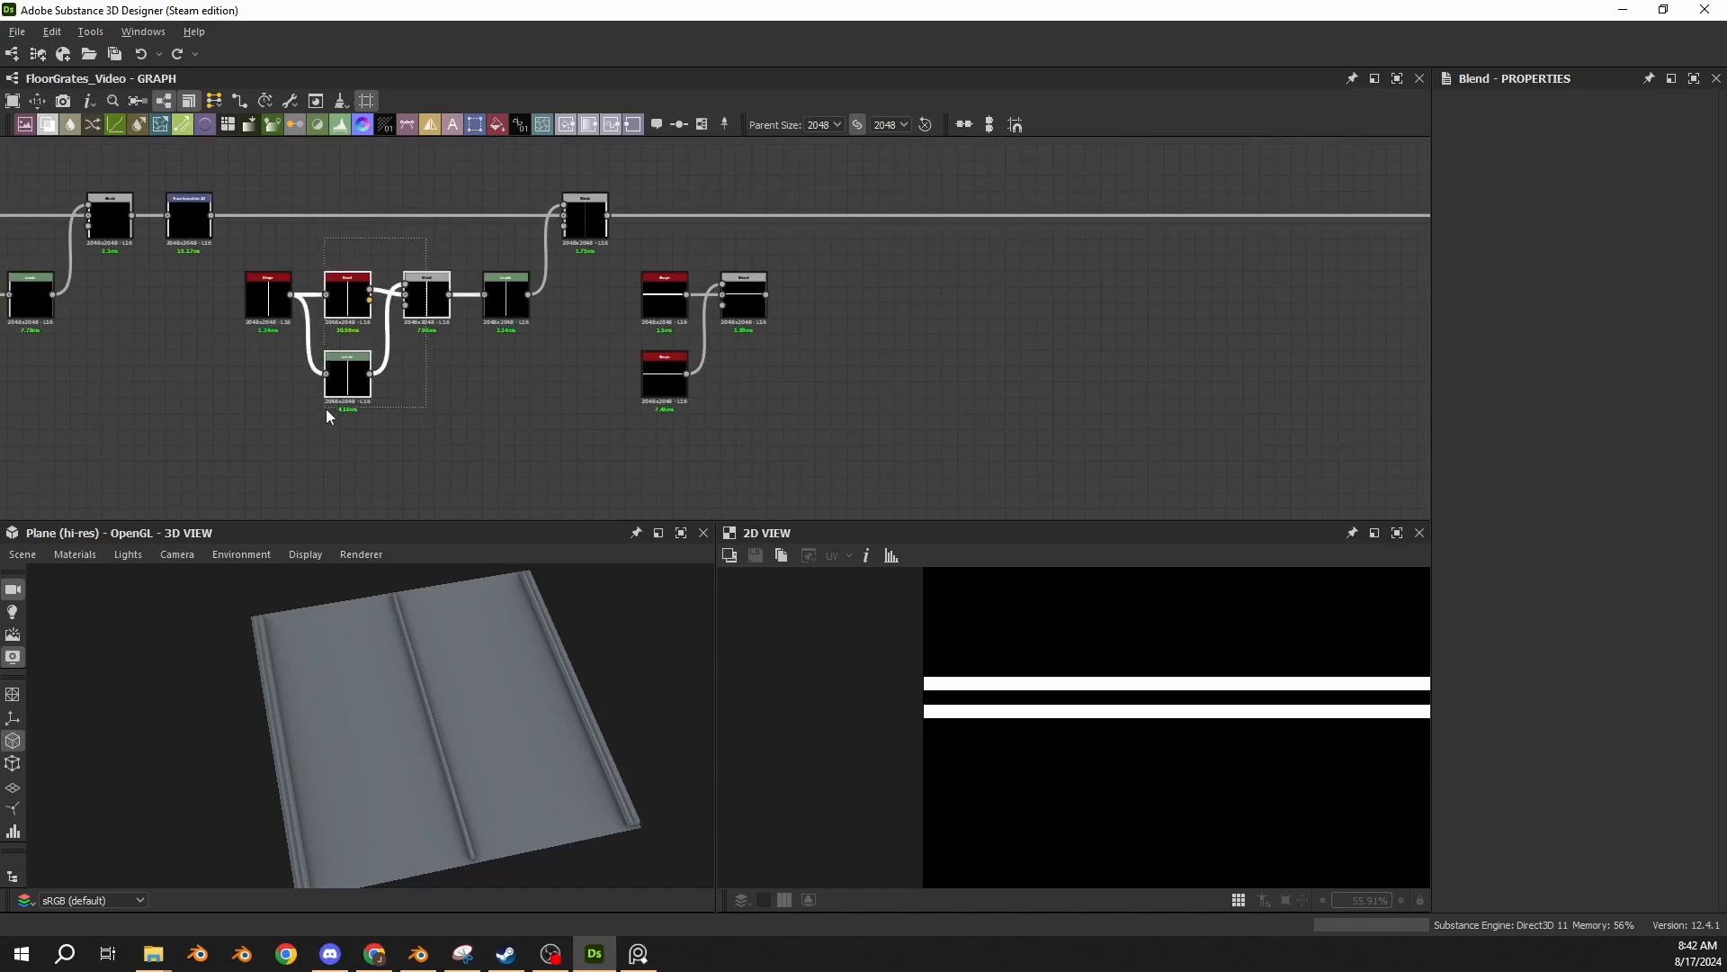
{"action": "key", "text": "ctrl+c"}
{"action": "key", "text": "ctrl+v"}
{"action": "scroll", "coordinate": [762, 305], "scroll_direction": "up", "scroll_amount": 5}
{"action": "left_click_drag", "start_coordinate": [767, 297], "coordinate": [1150, 313]}
Feed the Subtract Blend into the pasted Bevel and Levels, and inspect the resulting Screen Blend up close in 2D.
{"action": "middle_click_drag", "start_coordinate": [802, 294], "coordinate": [724, 252]}
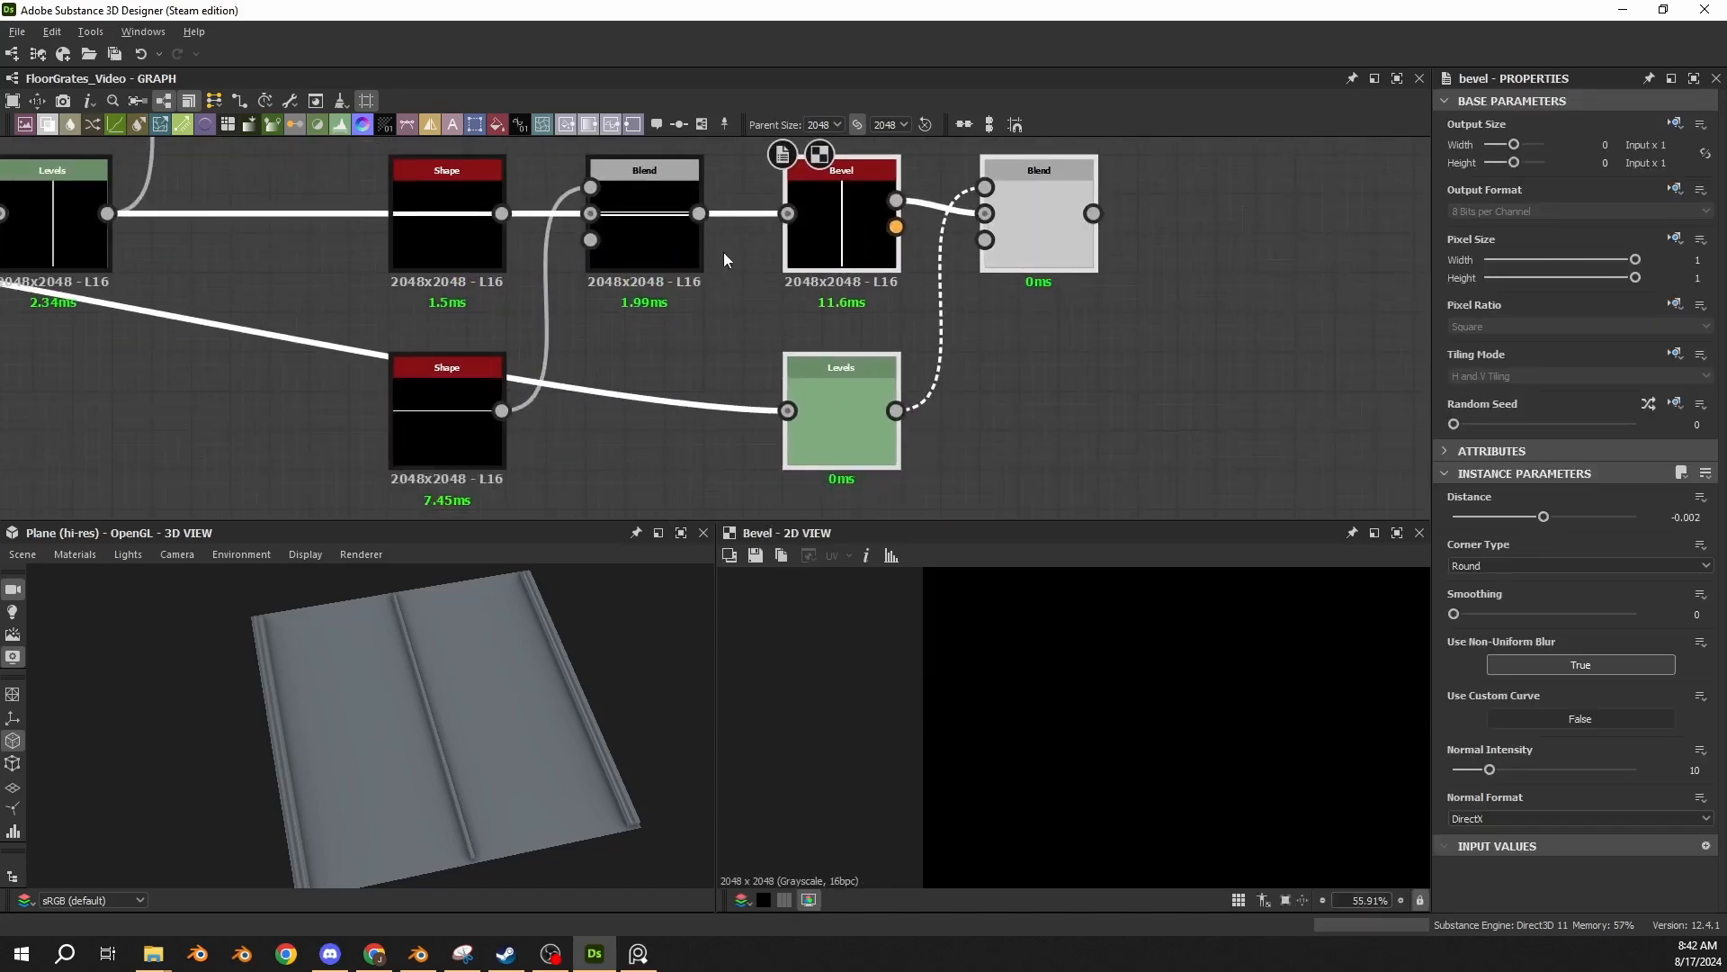
{"action": "left_click_drag", "start_coordinate": [699, 213], "coordinate": [794, 413]}
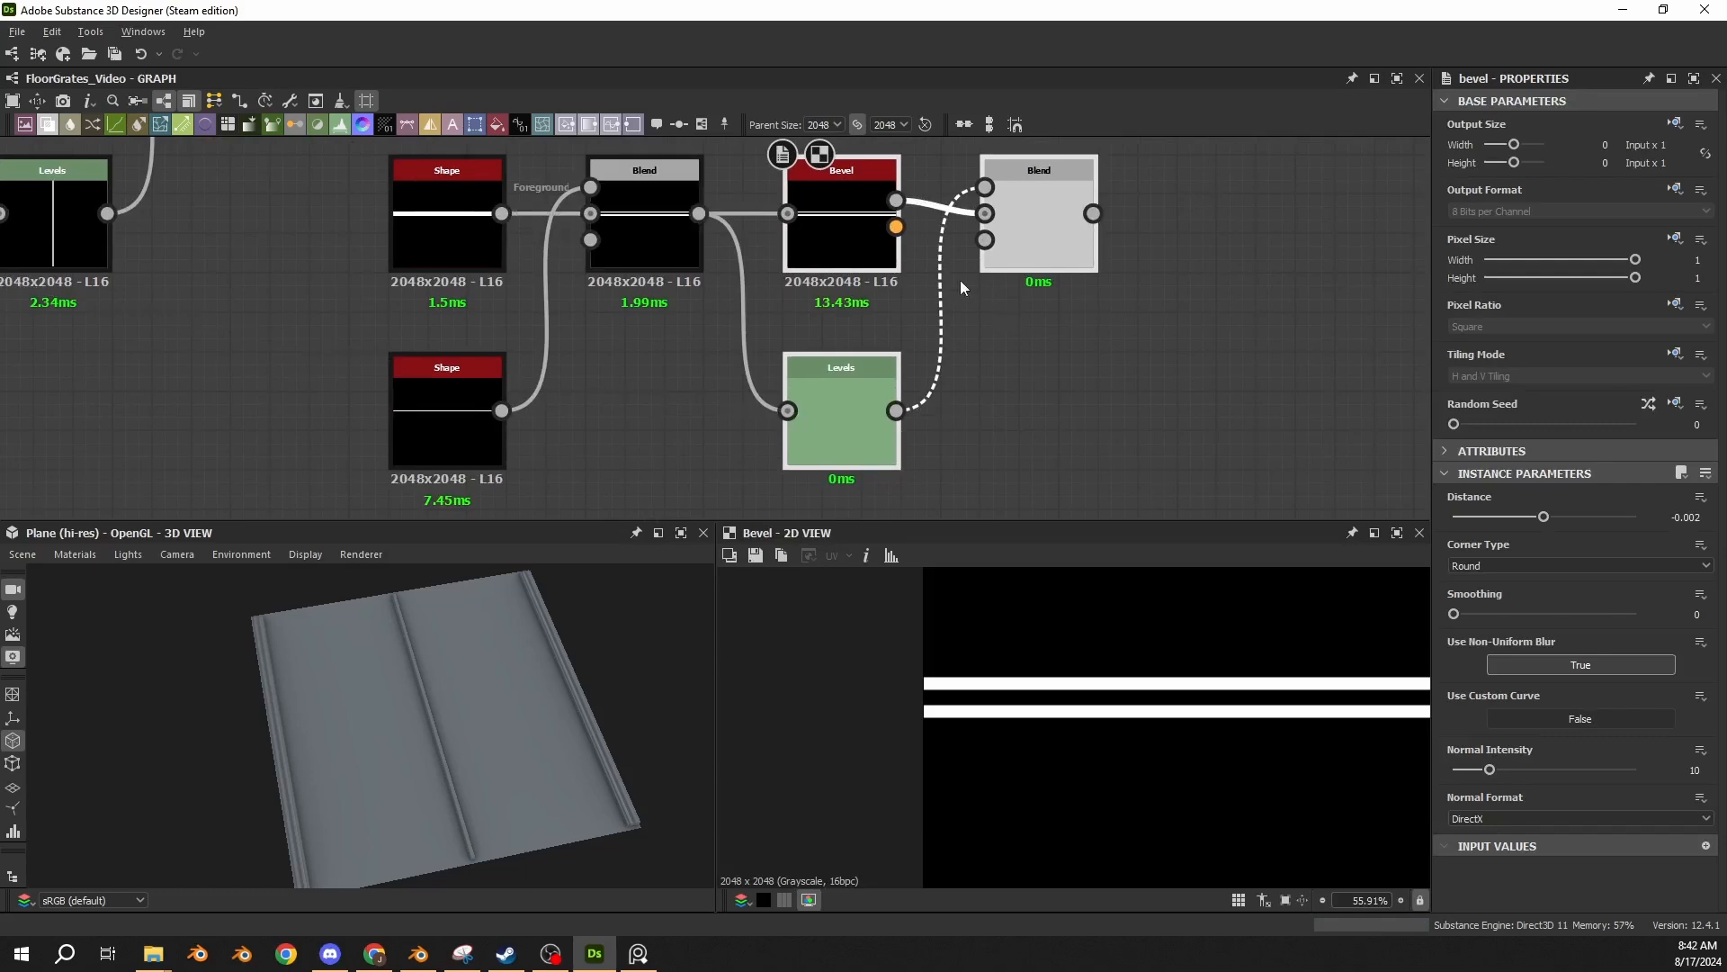
{"action": "left_click_drag", "start_coordinate": [896, 199], "coordinate": [986, 213]}
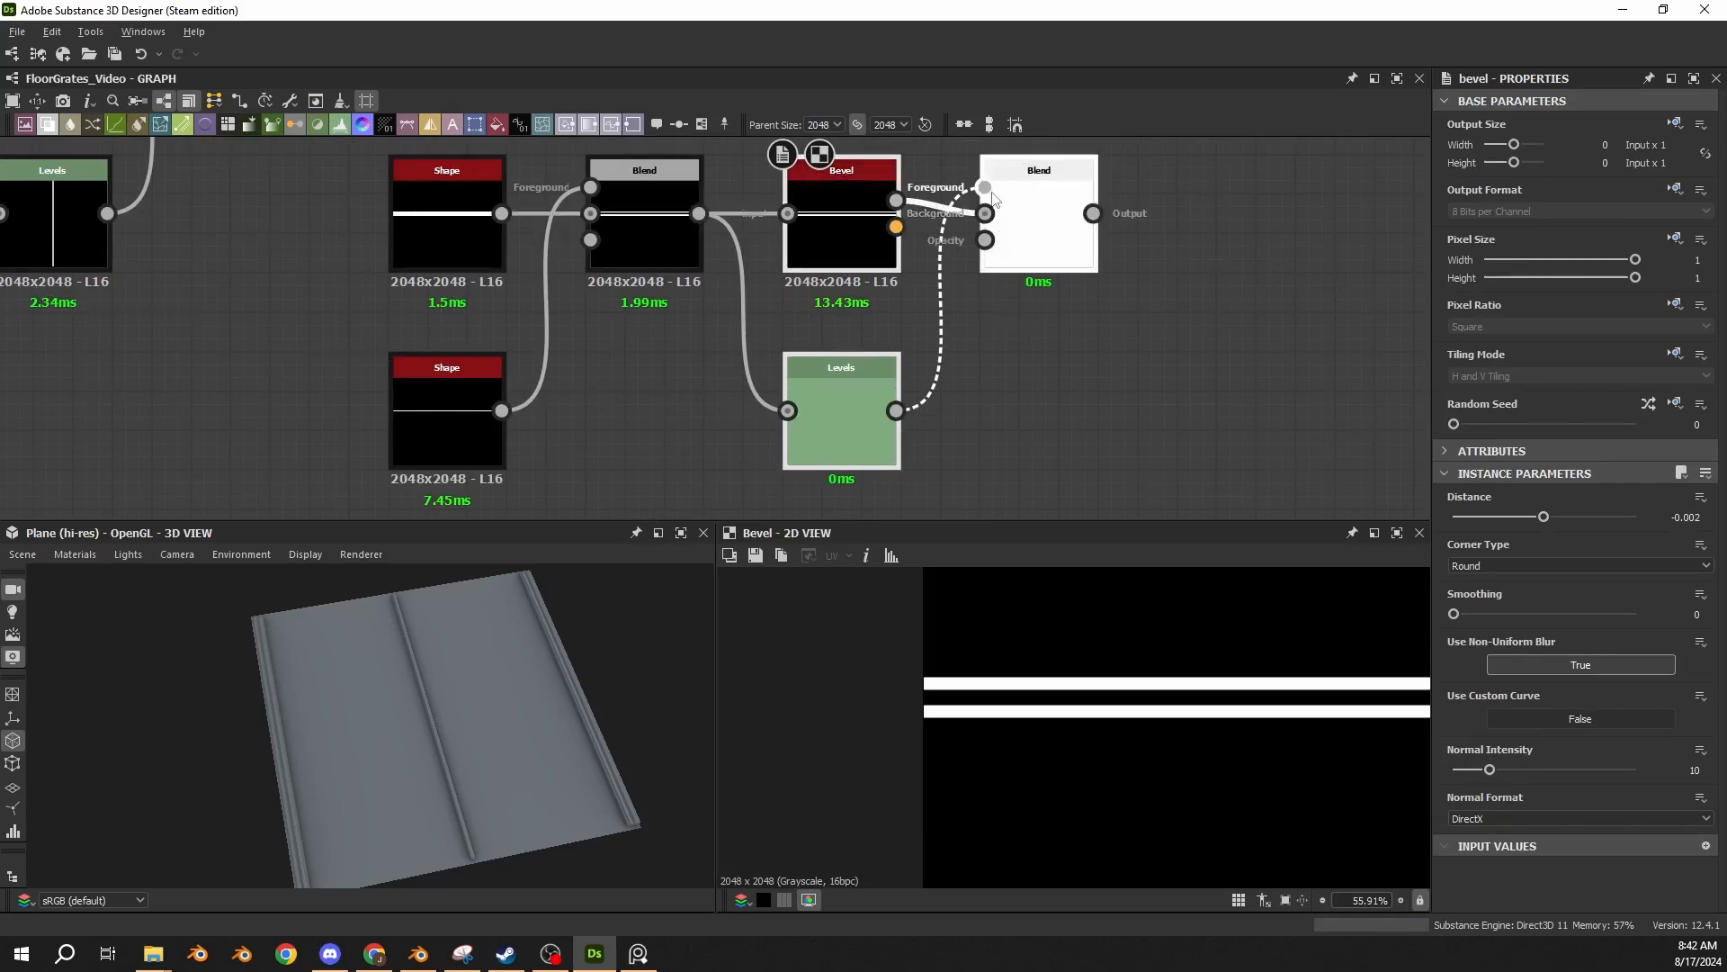
{"action": "left_click", "coordinate": [1015, 225]}
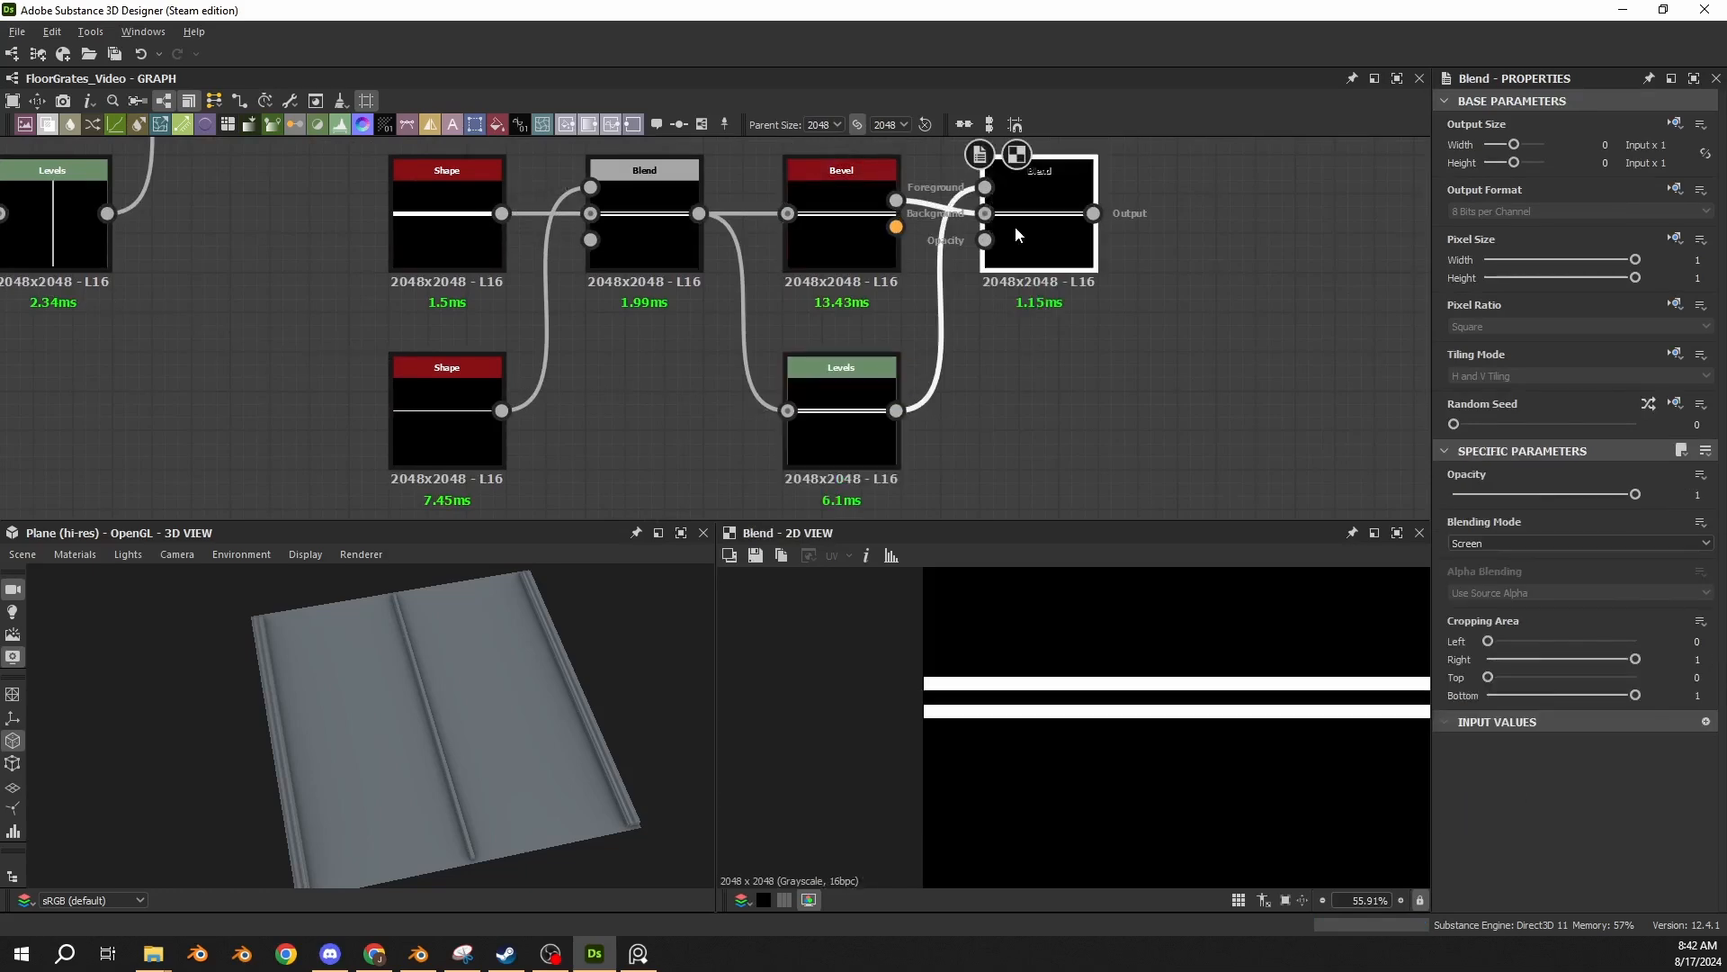
{"action": "scroll", "coordinate": [960, 687], "scroll_direction": "up", "scroll_amount": 8}
{"action": "scroll", "coordinate": [885, 686], "scroll_direction": "up", "scroll_amount": 10}
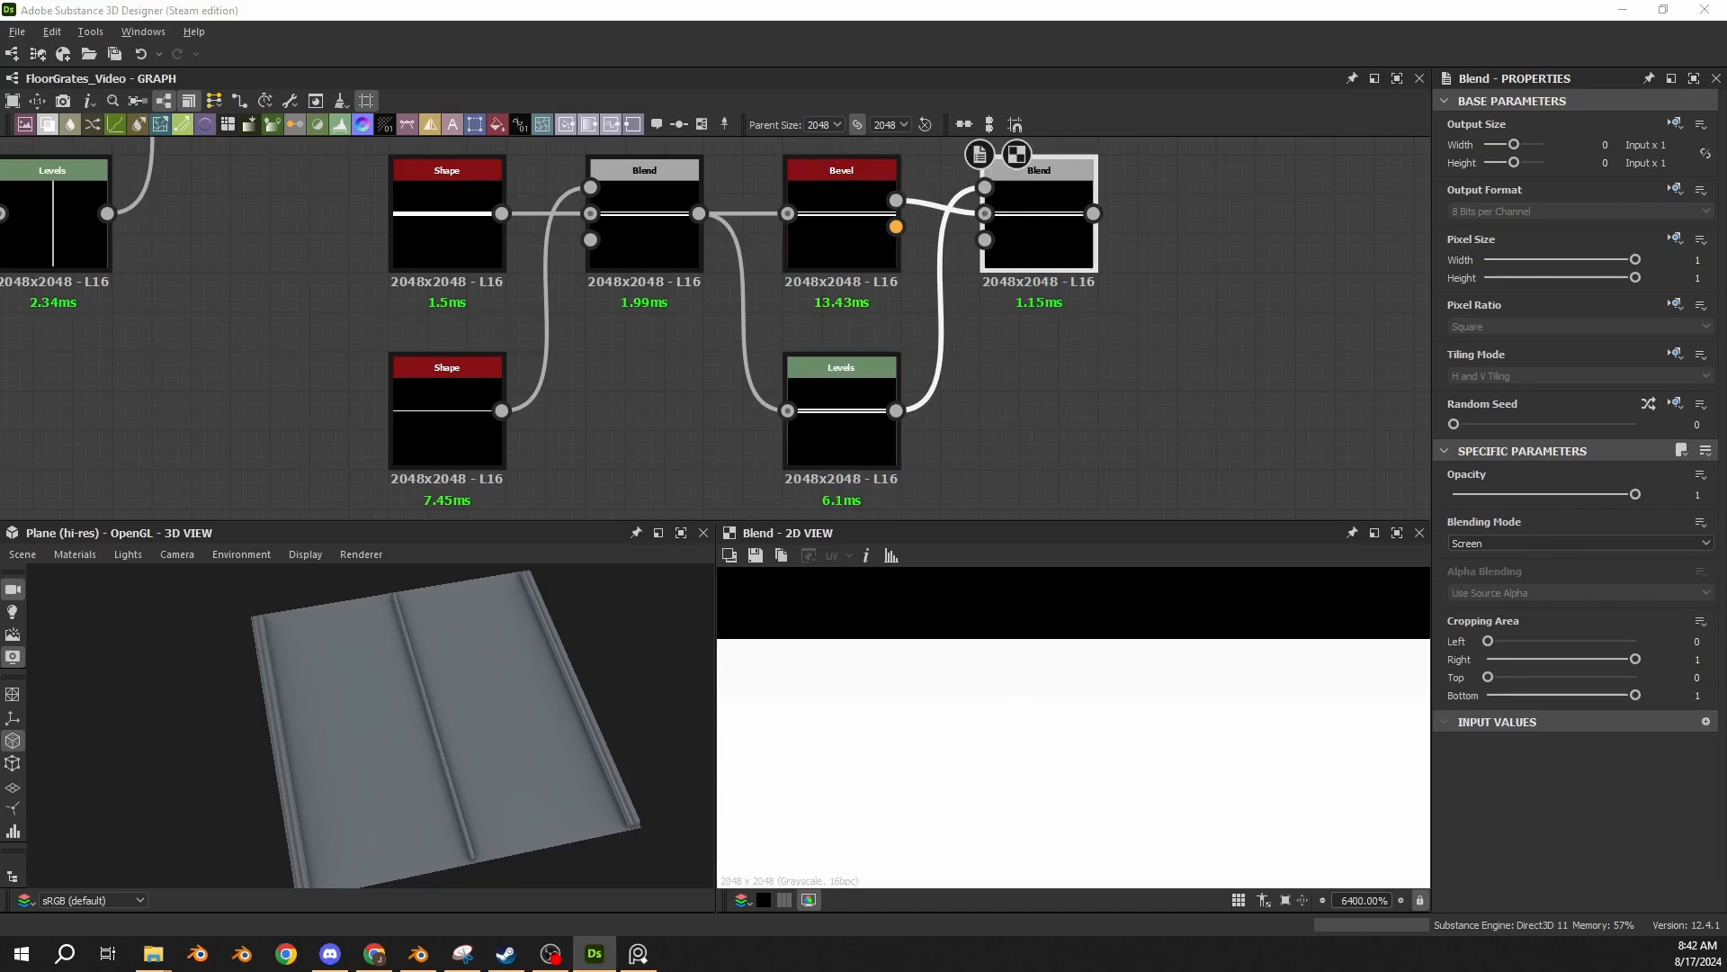
Paste a Shape (Size X 1, Y 0.015), Levels (Level Out High 0.7) and Max (Lighten) Blend group after the Screen Blend, showing the Levels as sliders.
{"action": "middle_click_drag", "start_coordinate": [1178, 414], "coordinate": [524, 391]}
{"action": "scroll", "coordinate": [523, 390], "scroll_direction": "down", "scroll_amount": 3}
{"action": "key", "text": "ctrl+v"}
{"action": "left_click_drag", "start_coordinate": [583, 383], "coordinate": [555, 394]}
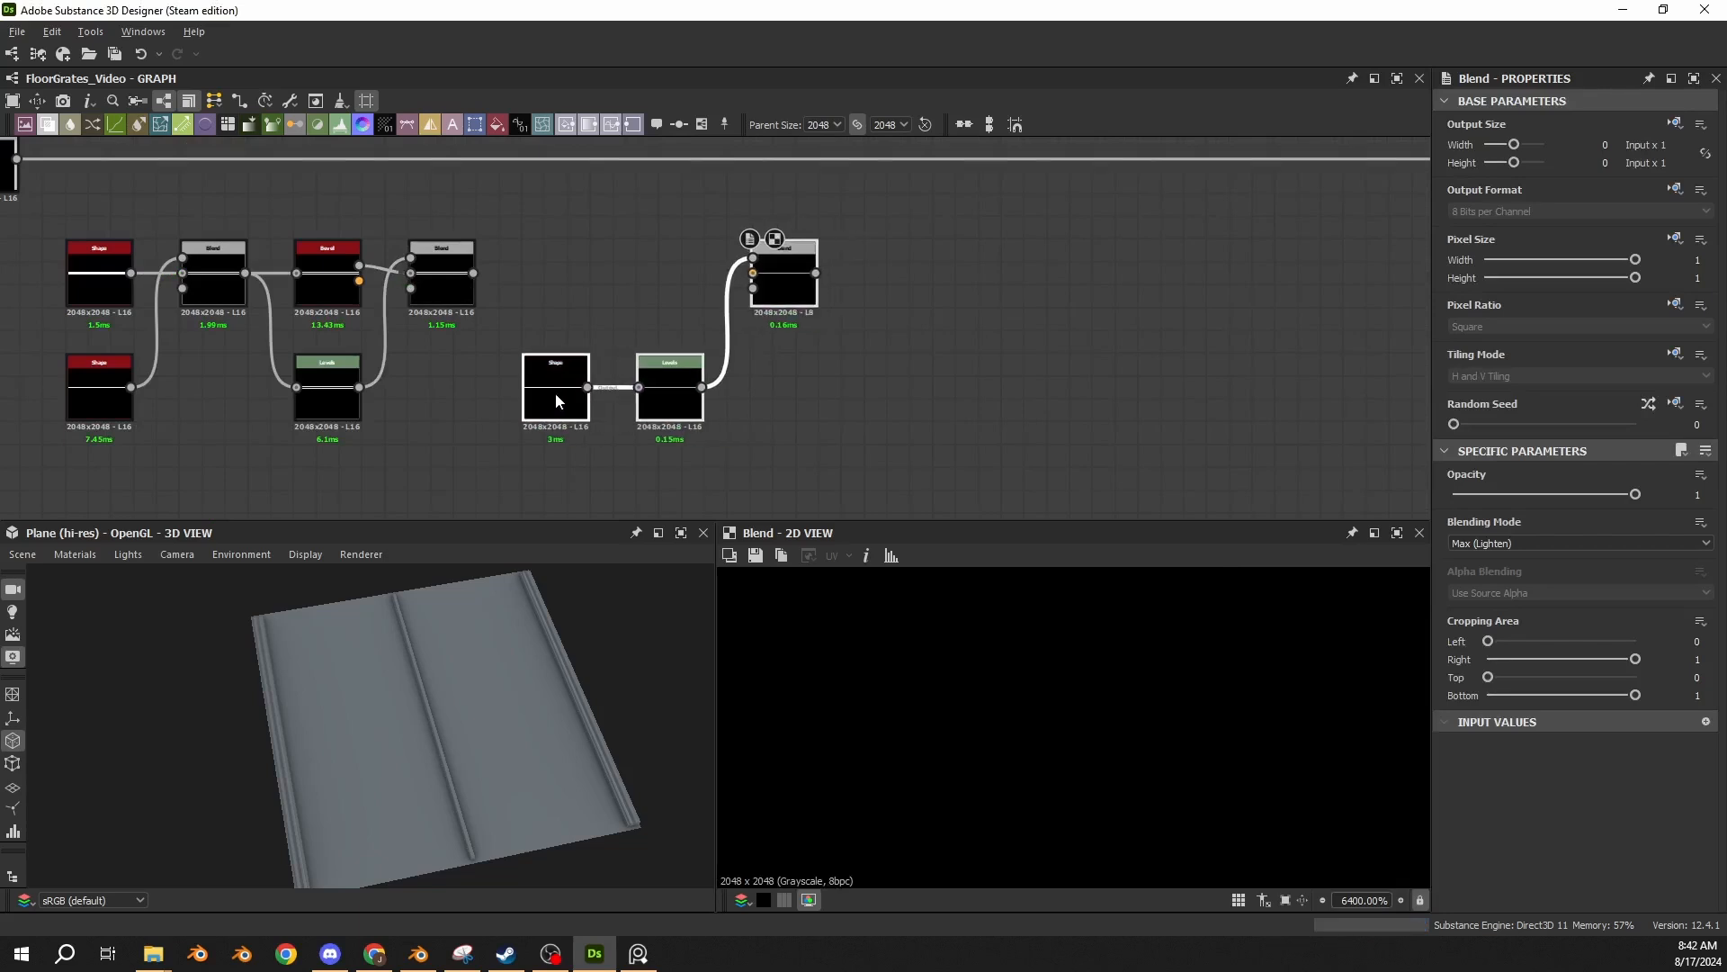
{"action": "left_click", "coordinate": [555, 388]}
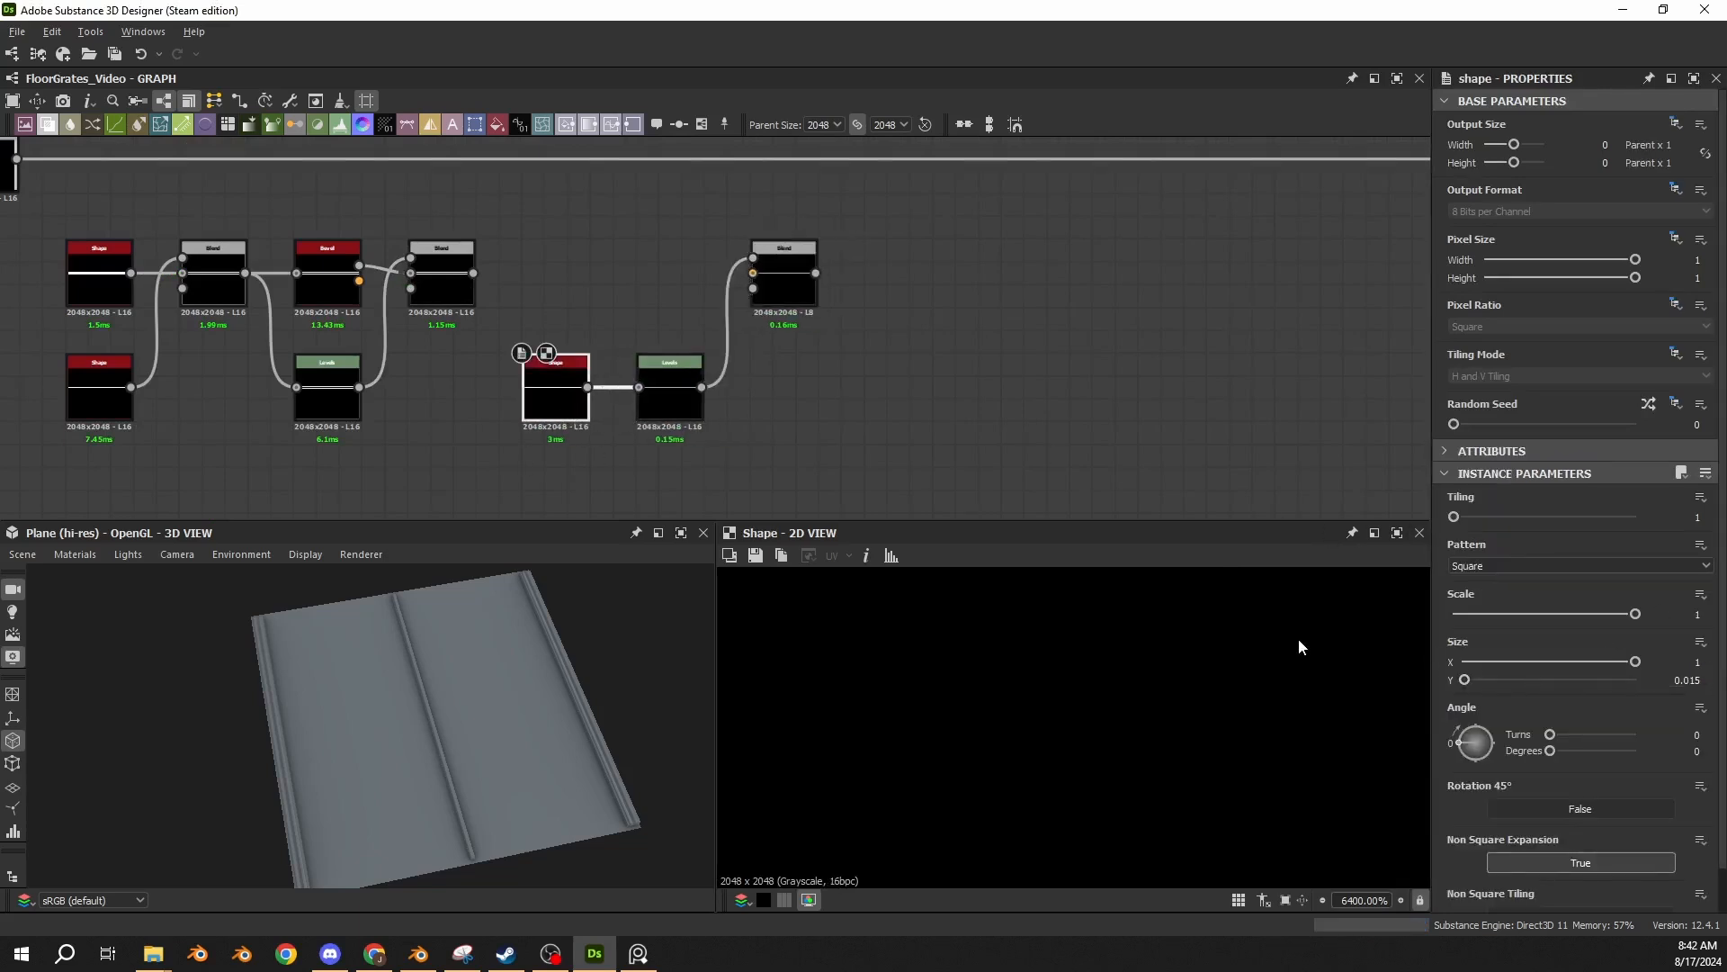
{"action": "left_click", "coordinate": [670, 395]}
{"action": "left_click", "coordinate": [1705, 451]}
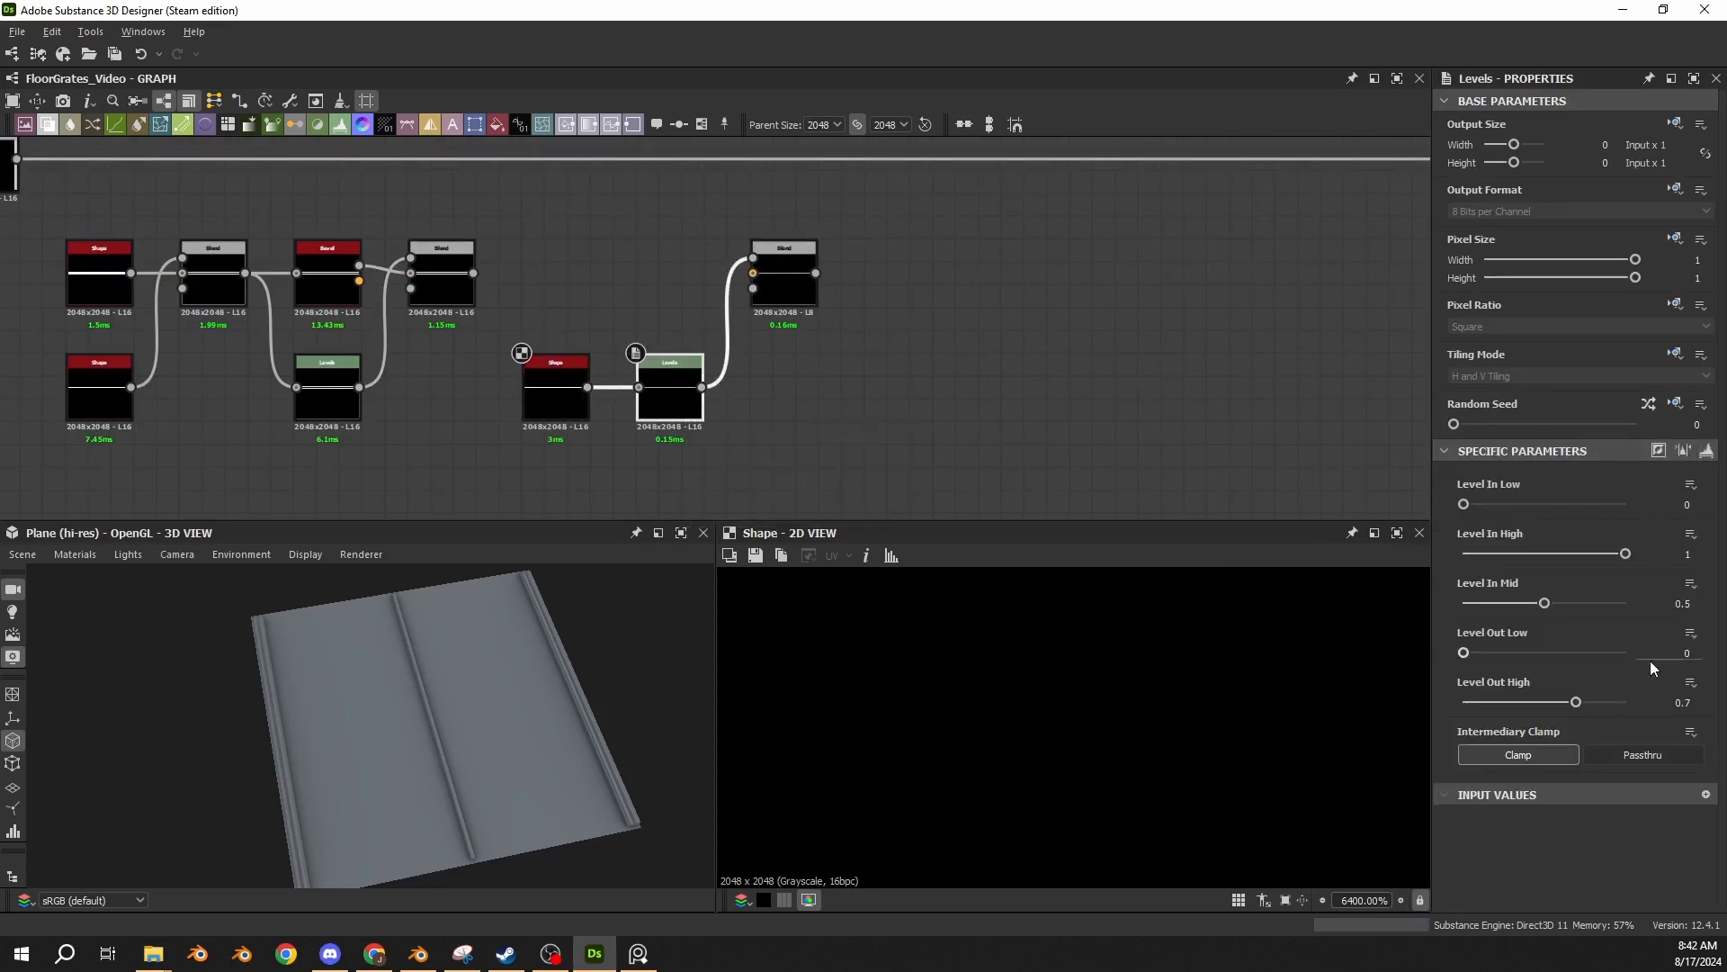
Connect the Screen Blend to the Max (Lighten) Blend's background and inspect the combined horizontal strip in 2D.
{"action": "left_click", "coordinate": [790, 301]}
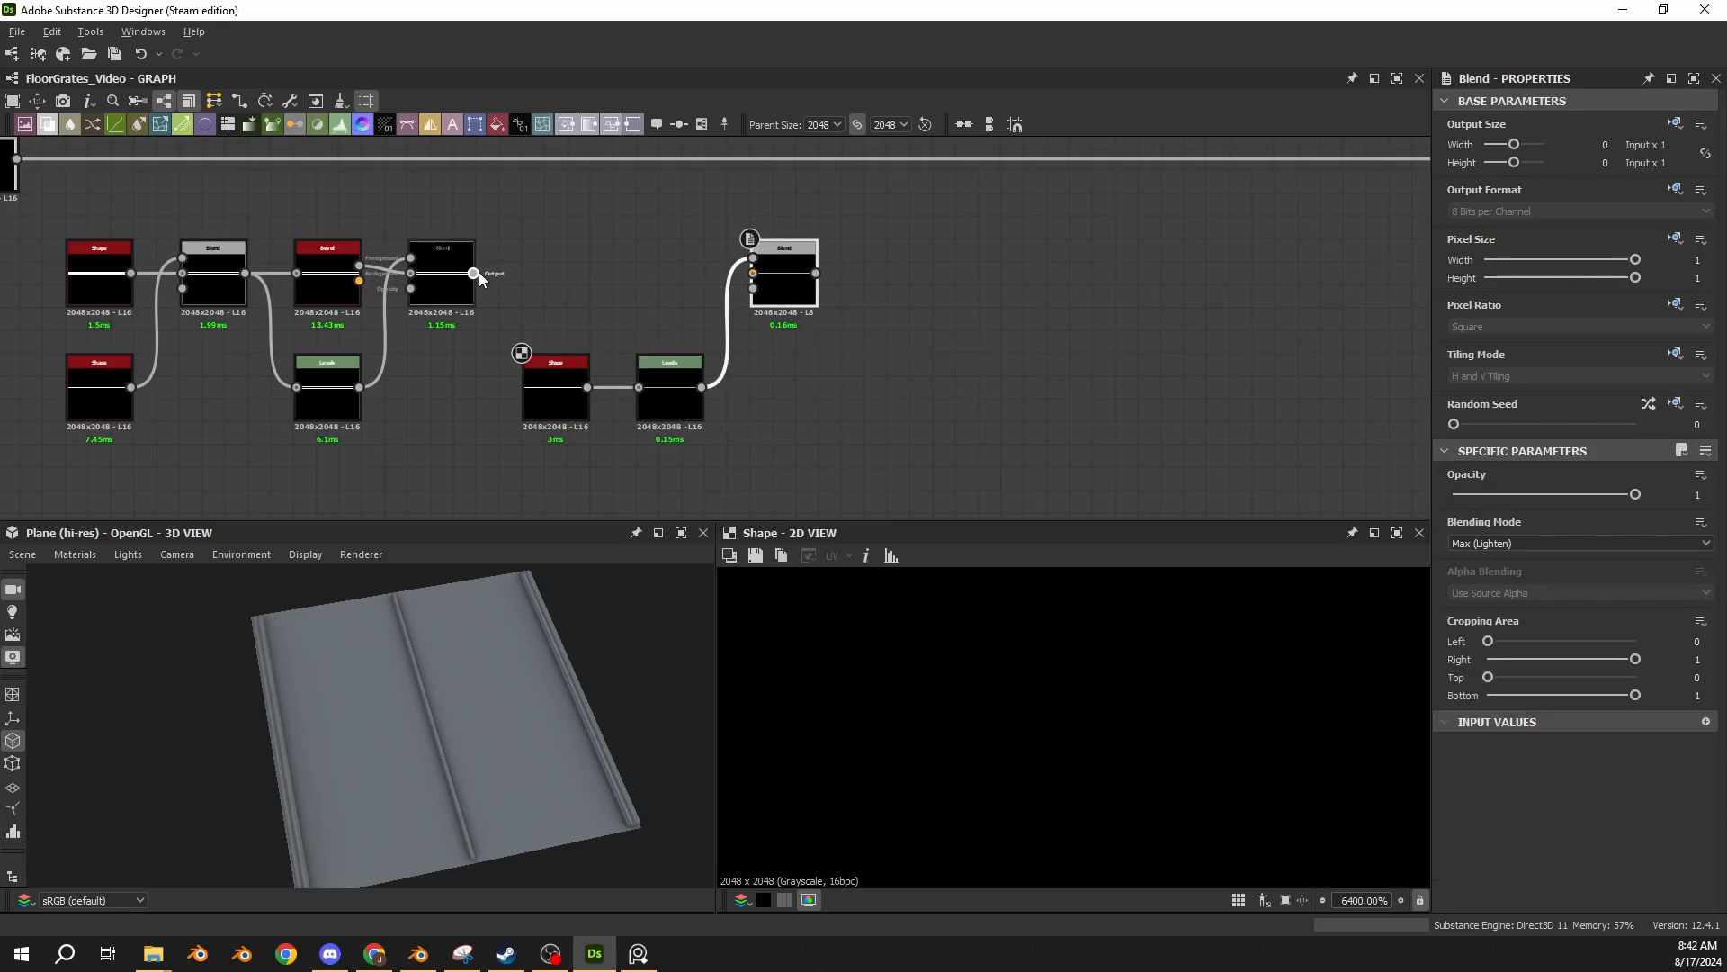
{"action": "left_click_drag", "start_coordinate": [473, 273], "coordinate": [754, 273]}
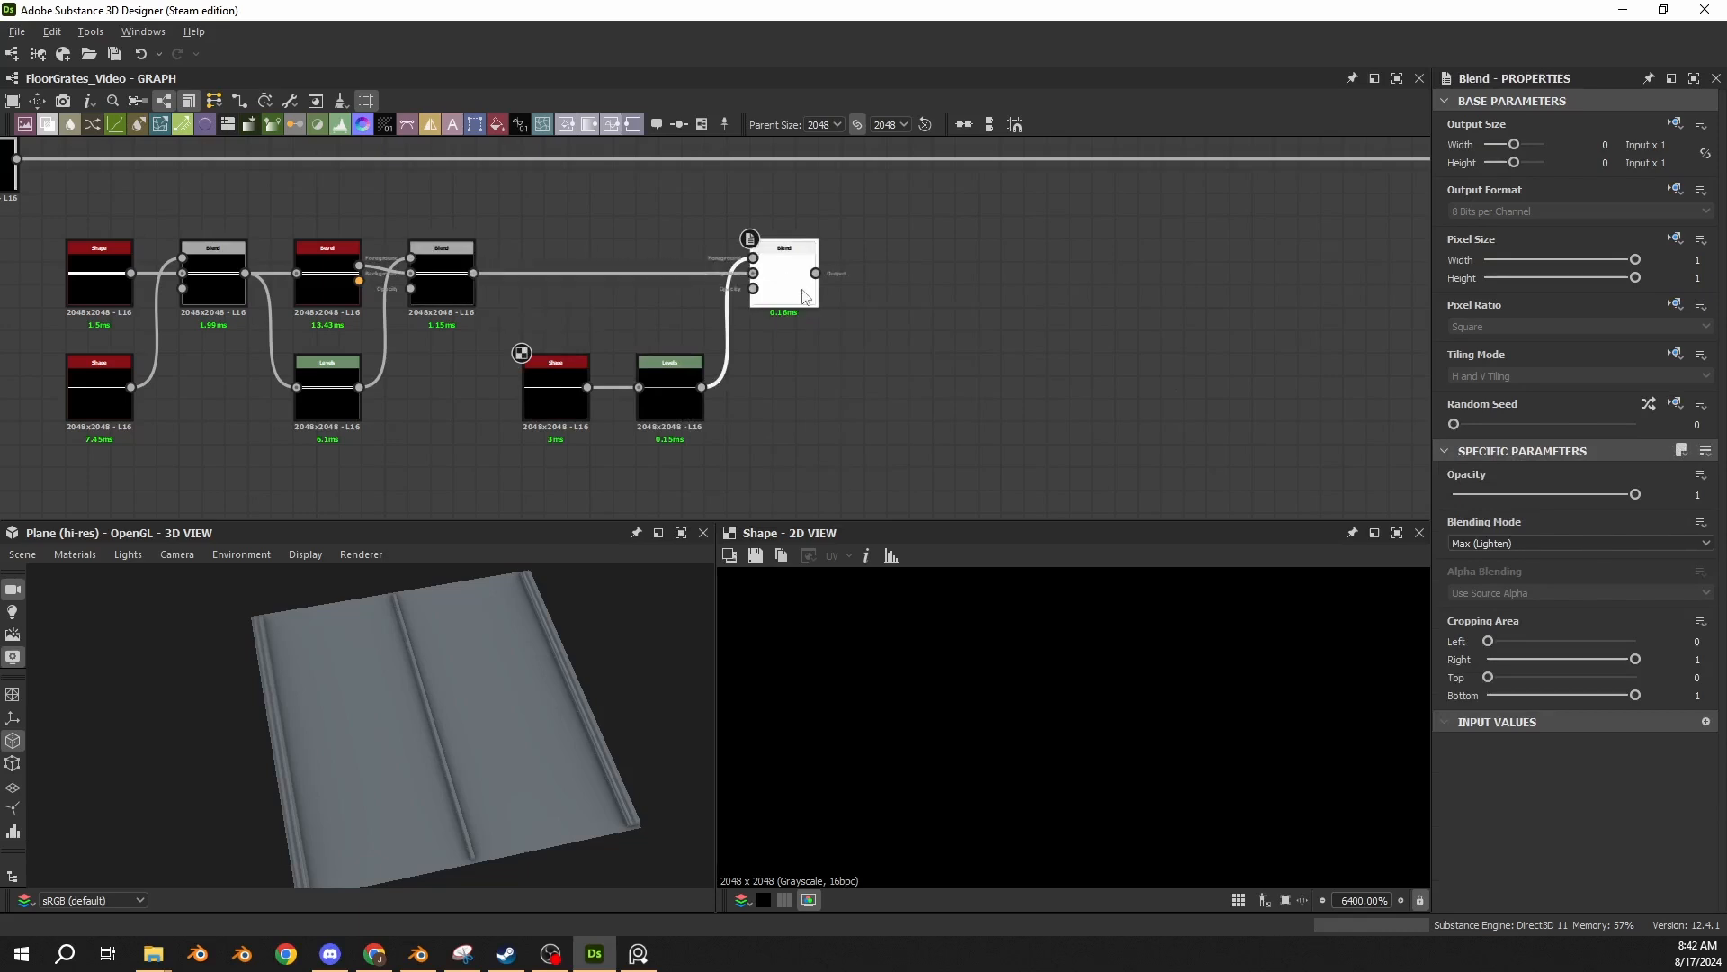
{"action": "double_click", "coordinate": [803, 297]}
{"action": "scroll", "coordinate": [1023, 651], "scroll_direction": "down", "scroll_amount": 10}
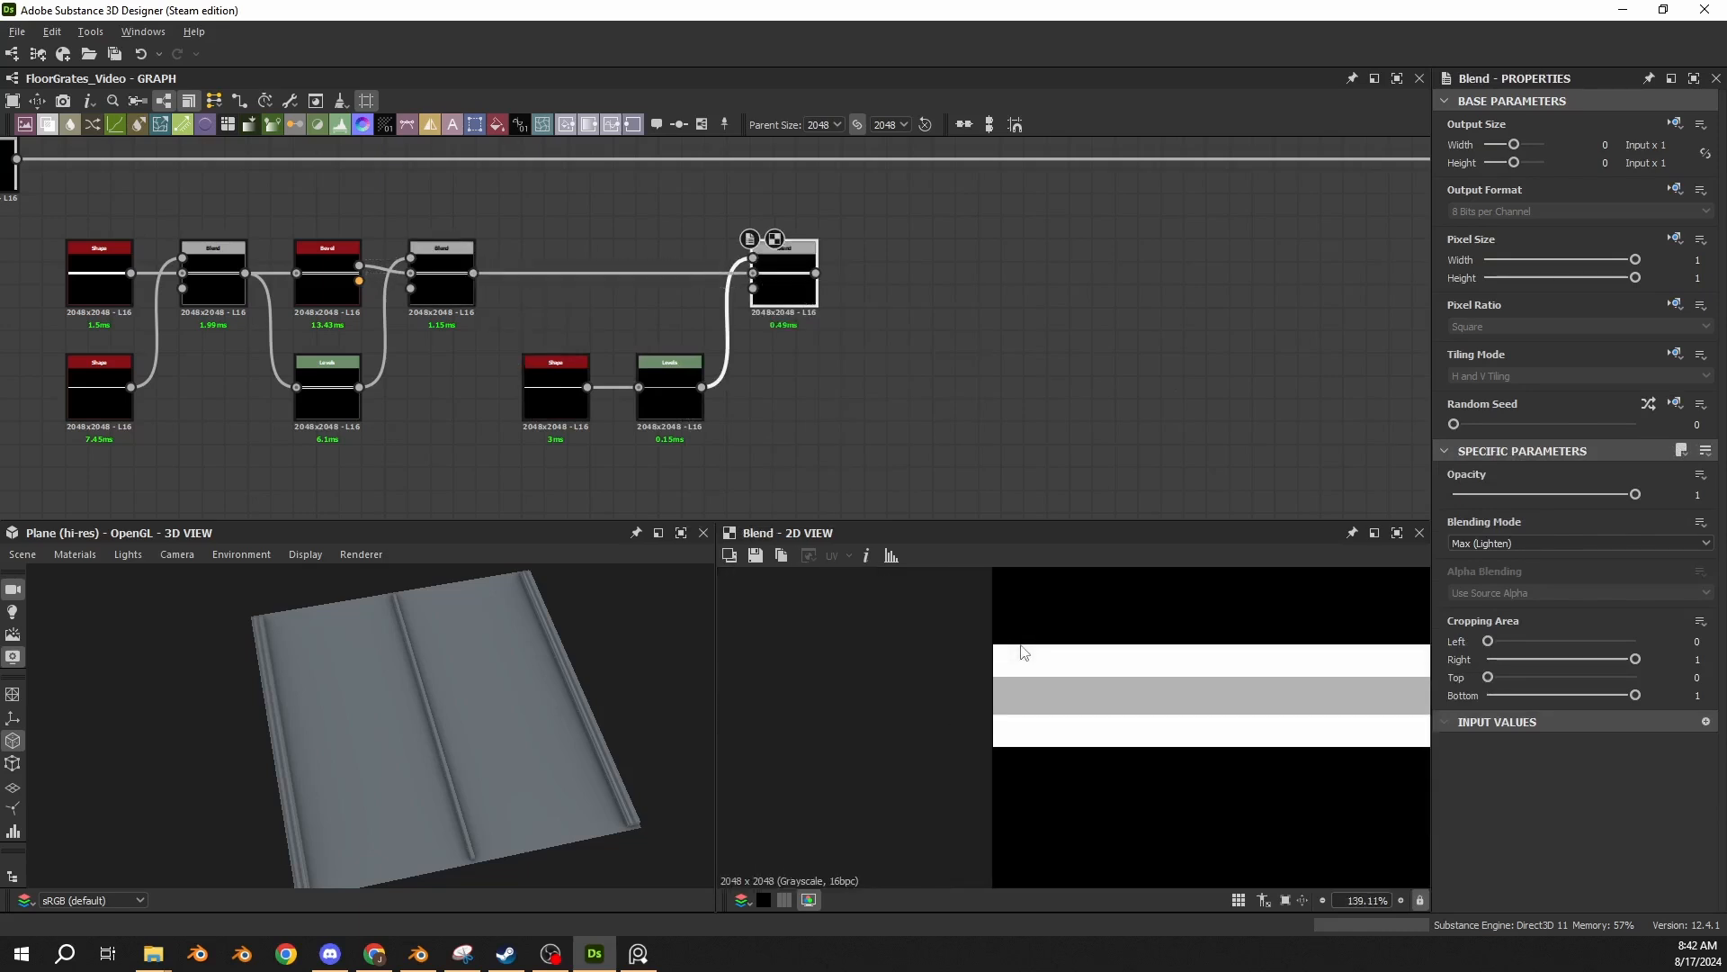
{"action": "scroll", "coordinate": [1016, 687], "scroll_direction": "up", "scroll_amount": 4}
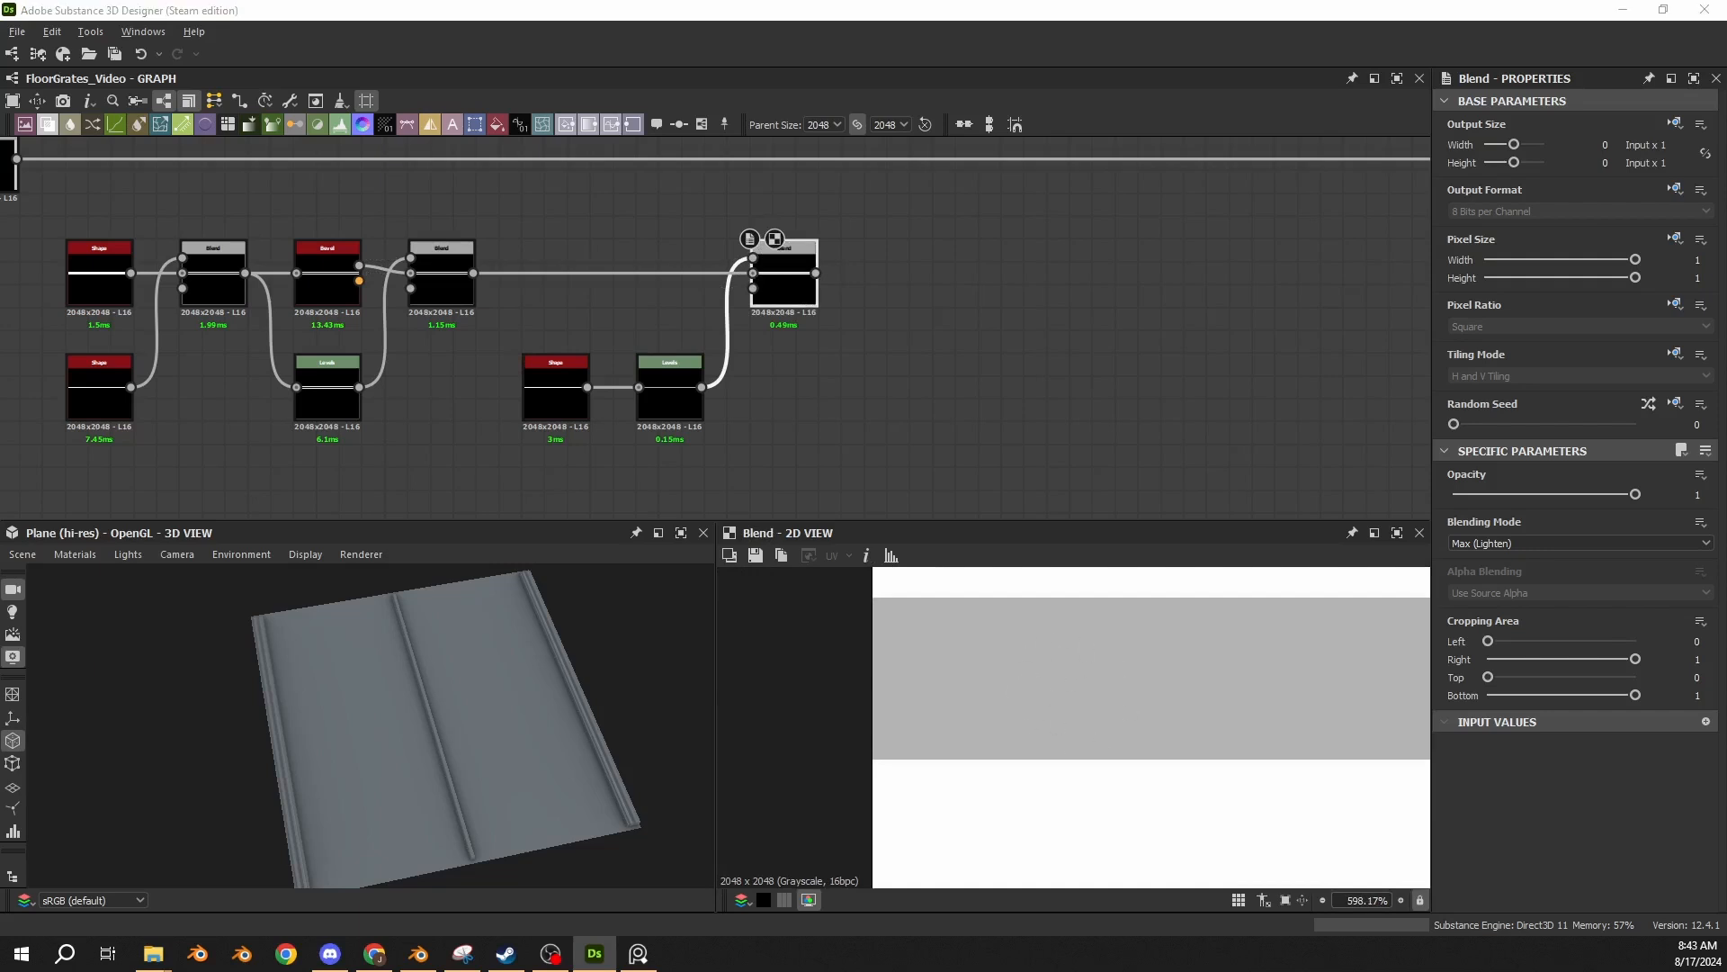
Paste a Transformation 2D with Offset Y 0.5 right after the Max (Lighten) Blend and show its matrix values.
{"action": "left_click", "coordinate": [843, 260]}
{"action": "key", "text": "ctrl+v"}
{"action": "left_click_drag", "start_coordinate": [715, 347], "coordinate": [867, 274]}
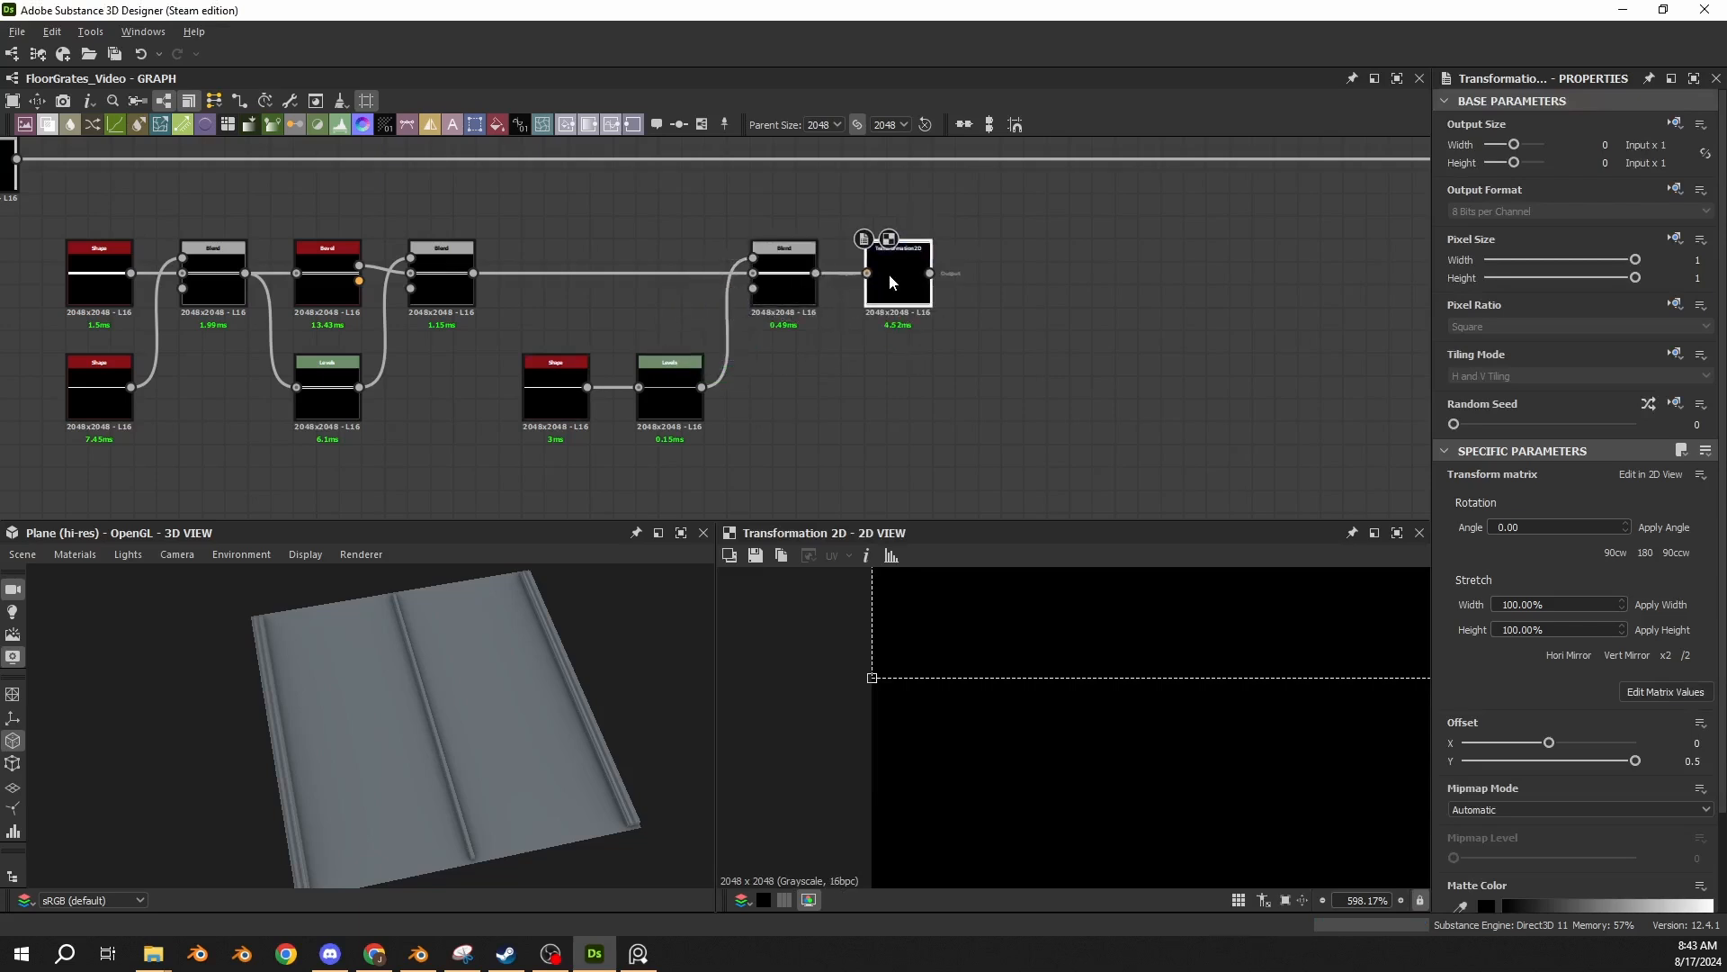
{"action": "left_click", "coordinate": [1666, 692]}
{"action": "scroll", "coordinate": [1257, 681], "scroll_direction": "down", "scroll_amount": 8}
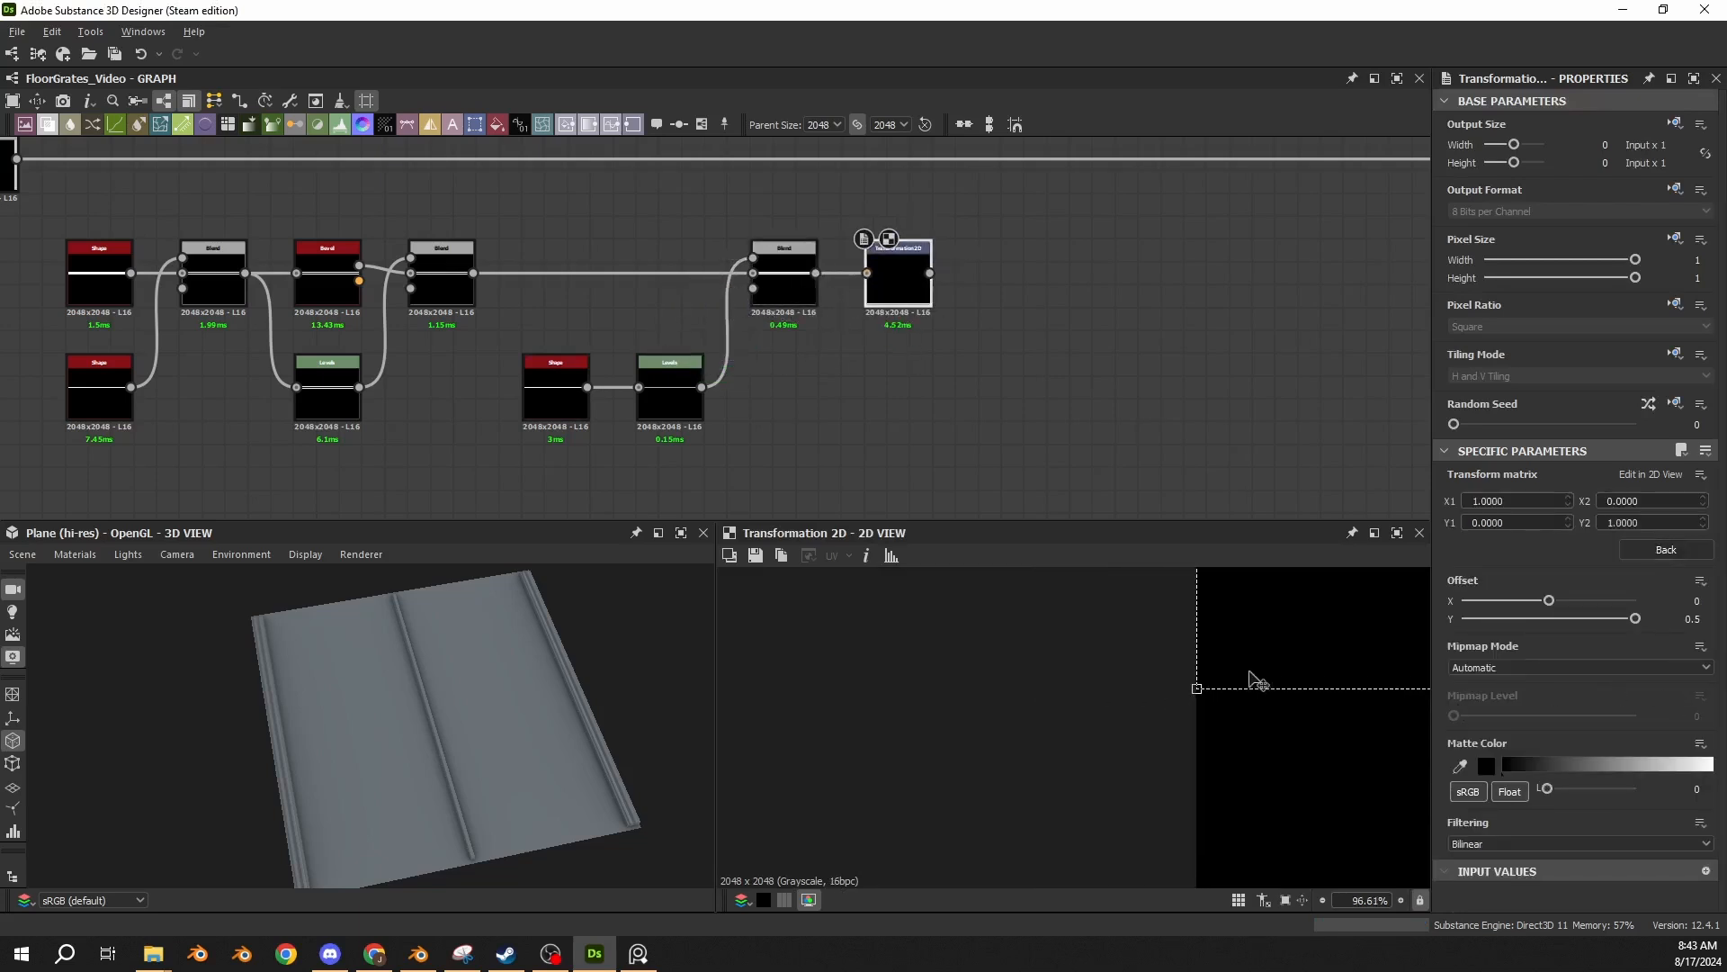
{"action": "scroll", "coordinate": [1258, 681], "scroll_direction": "down", "scroll_amount": 6}
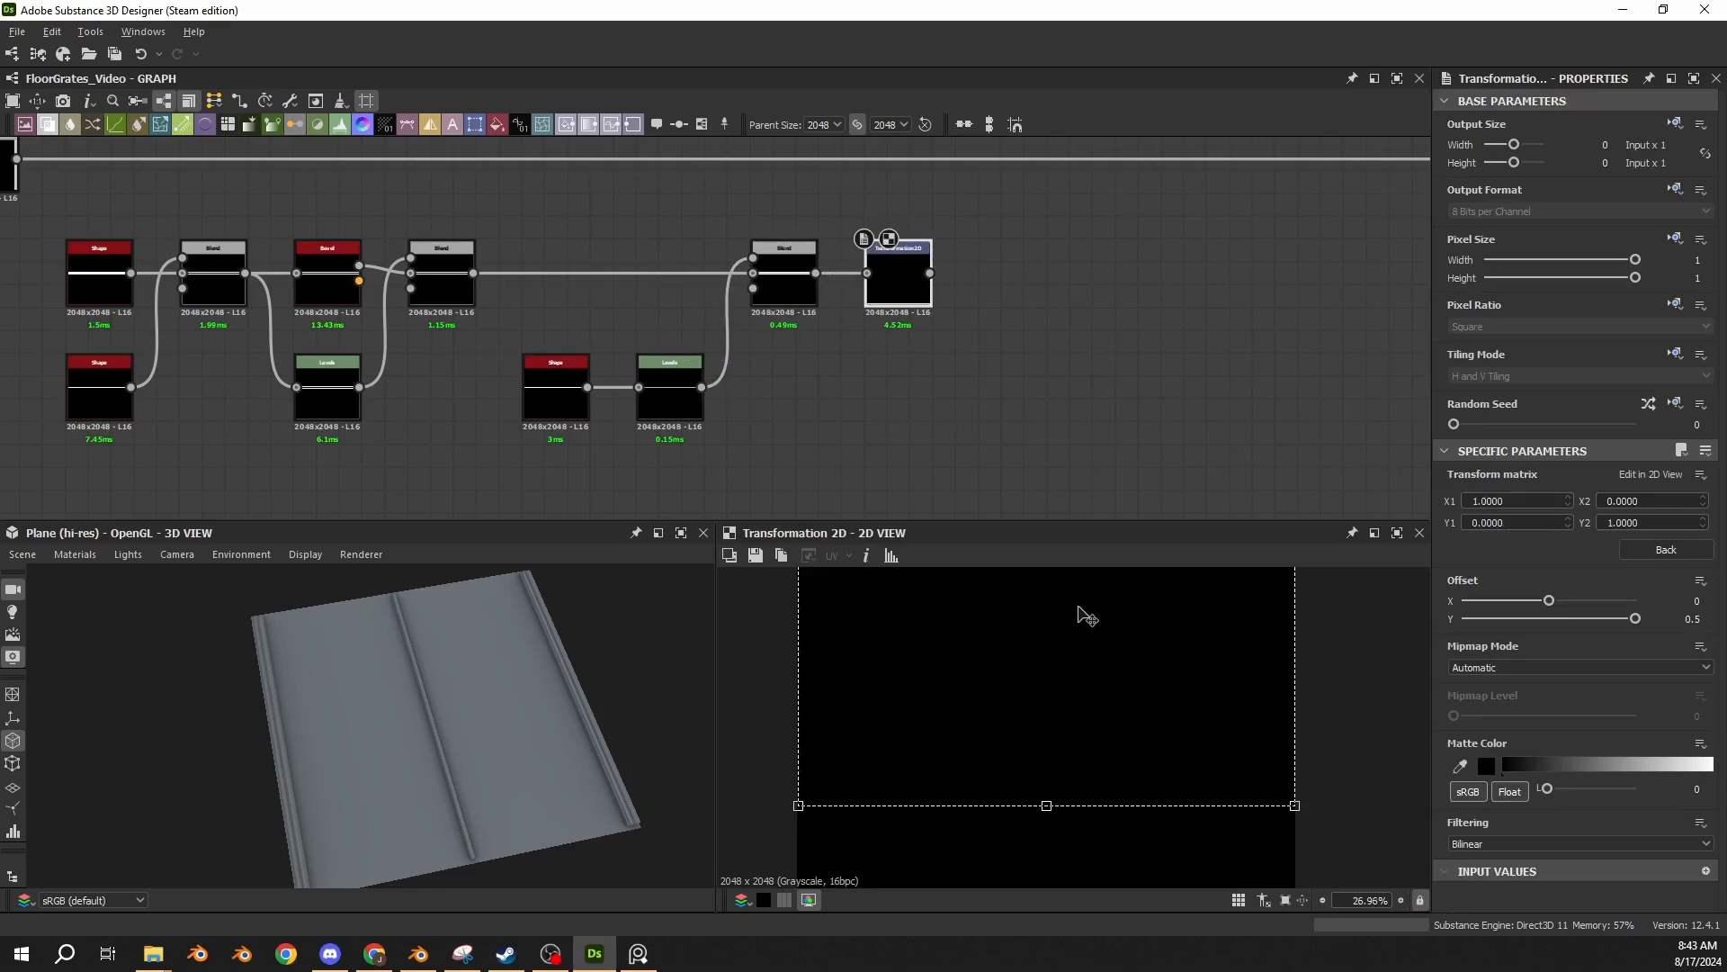
Paste a Levels node with Level Out High 0.925 right after the Transformation 2D and show its values as sliders.
{"action": "scroll", "coordinate": [1052, 702], "scroll_direction": "up", "scroll_amount": 10}
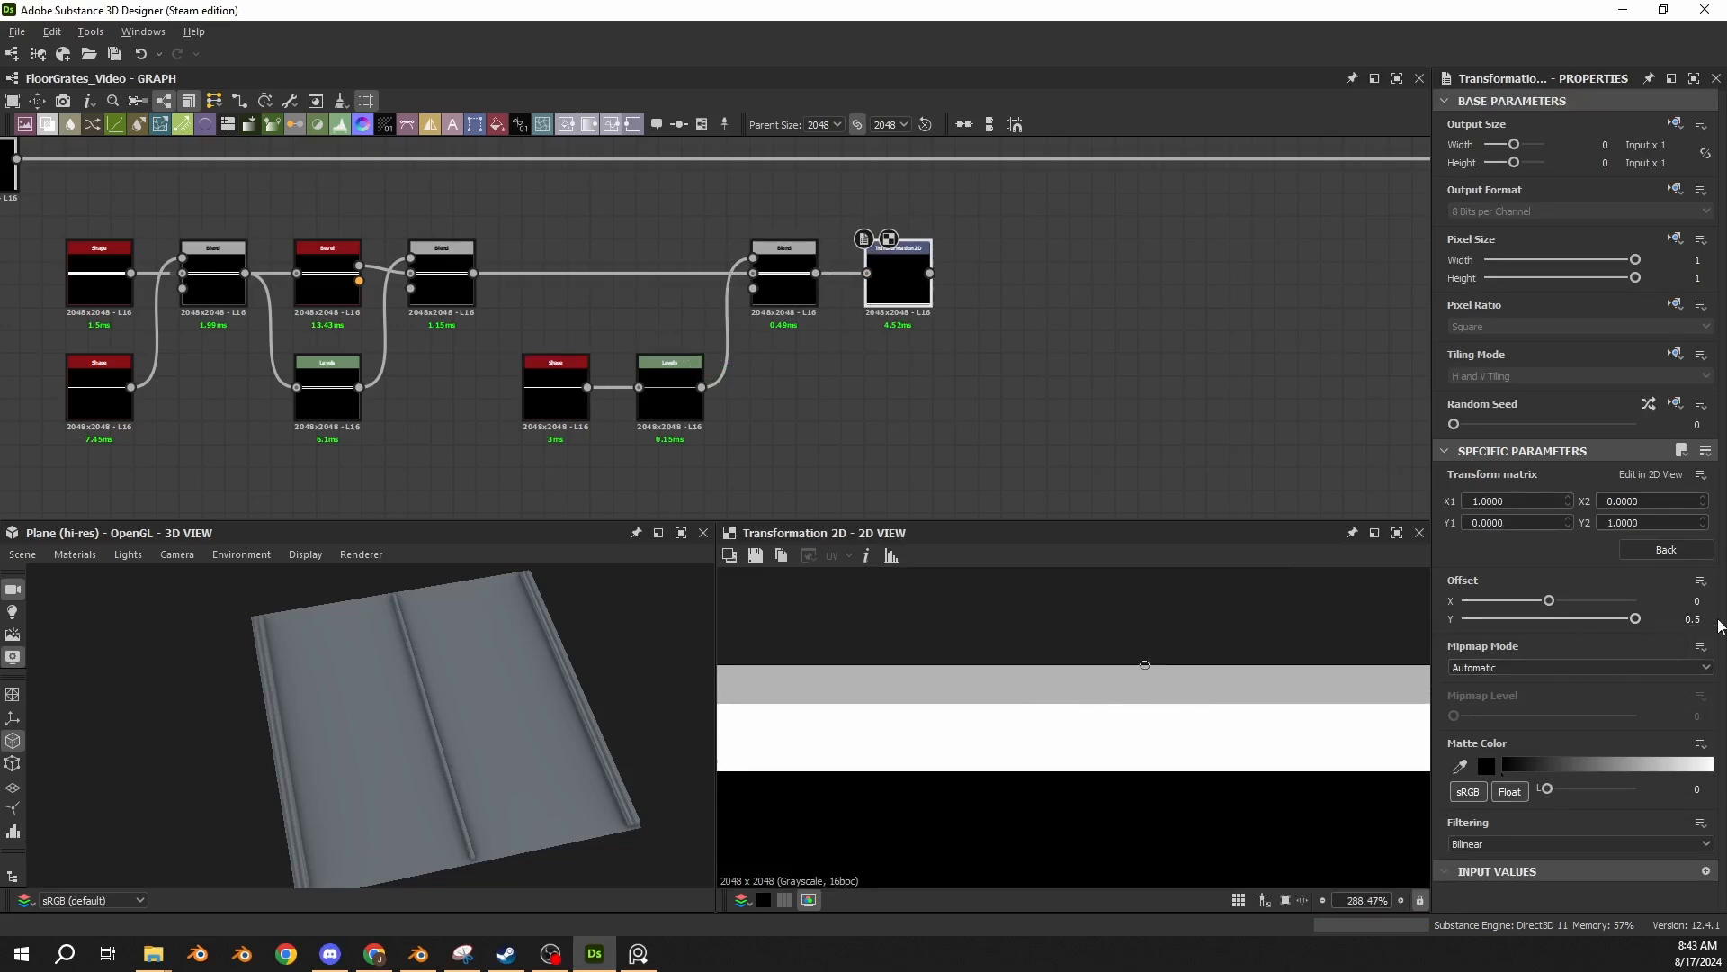
{"action": "scroll", "coordinate": [1145, 670], "scroll_direction": "down", "scroll_amount": 9}
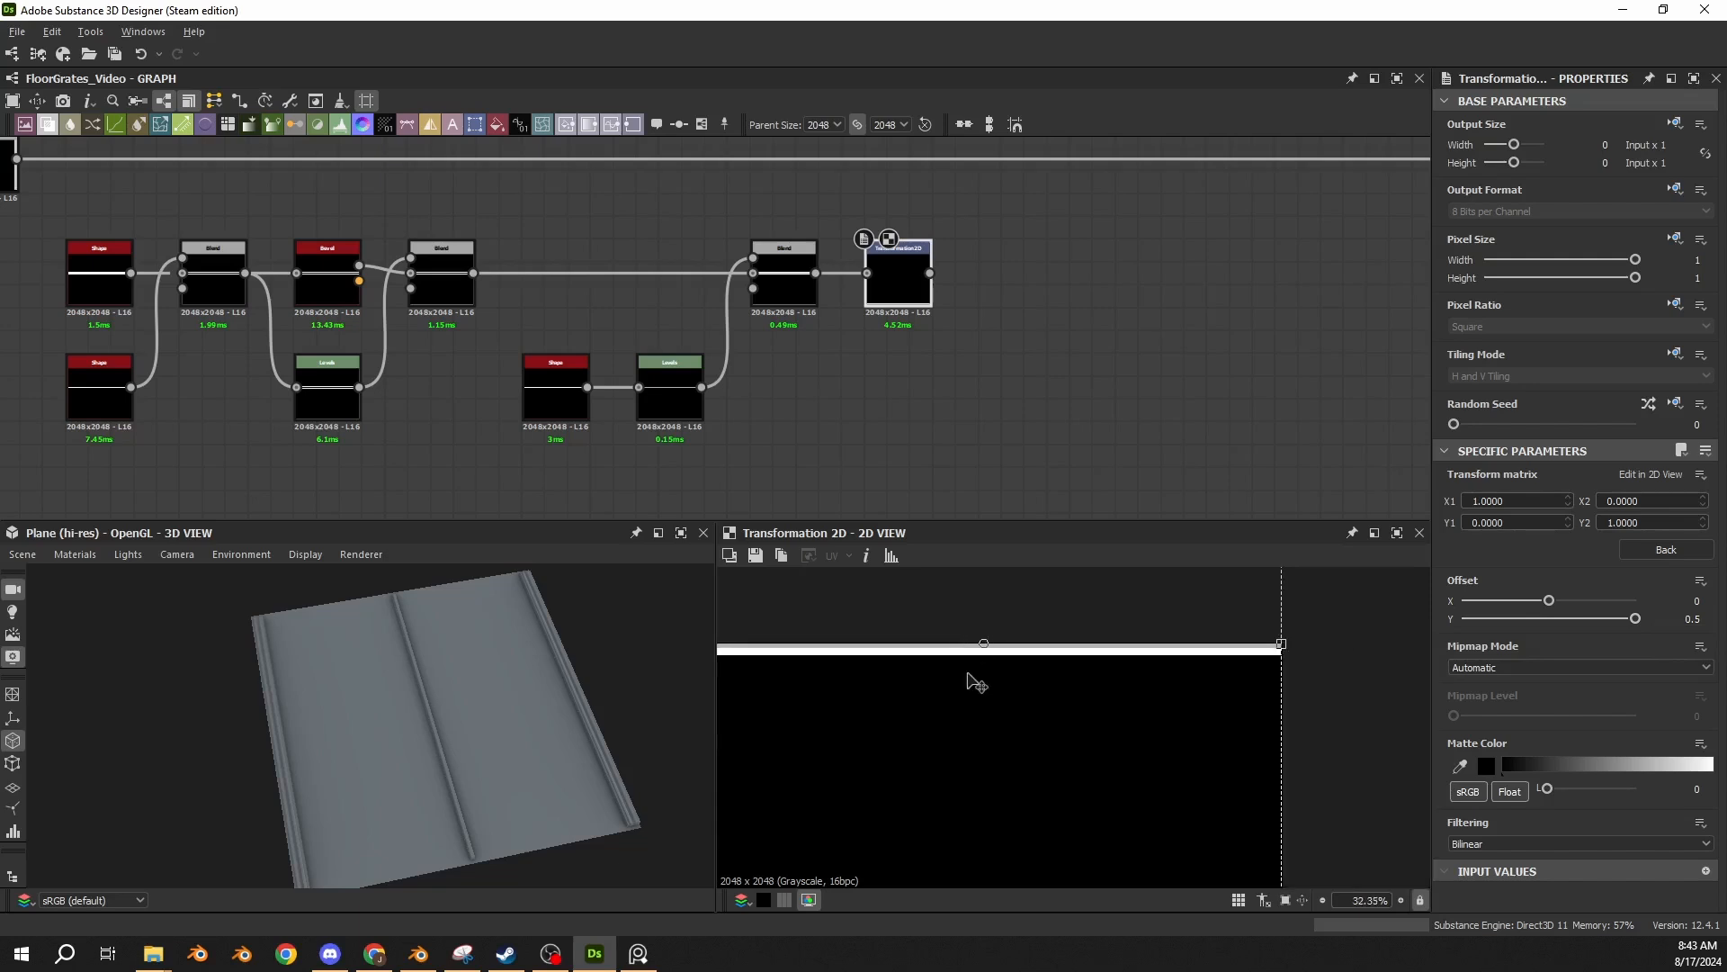
{"action": "key", "text": "f"}
{"action": "scroll", "coordinate": [1067, 861], "scroll_direction": "up", "scroll_amount": 5}
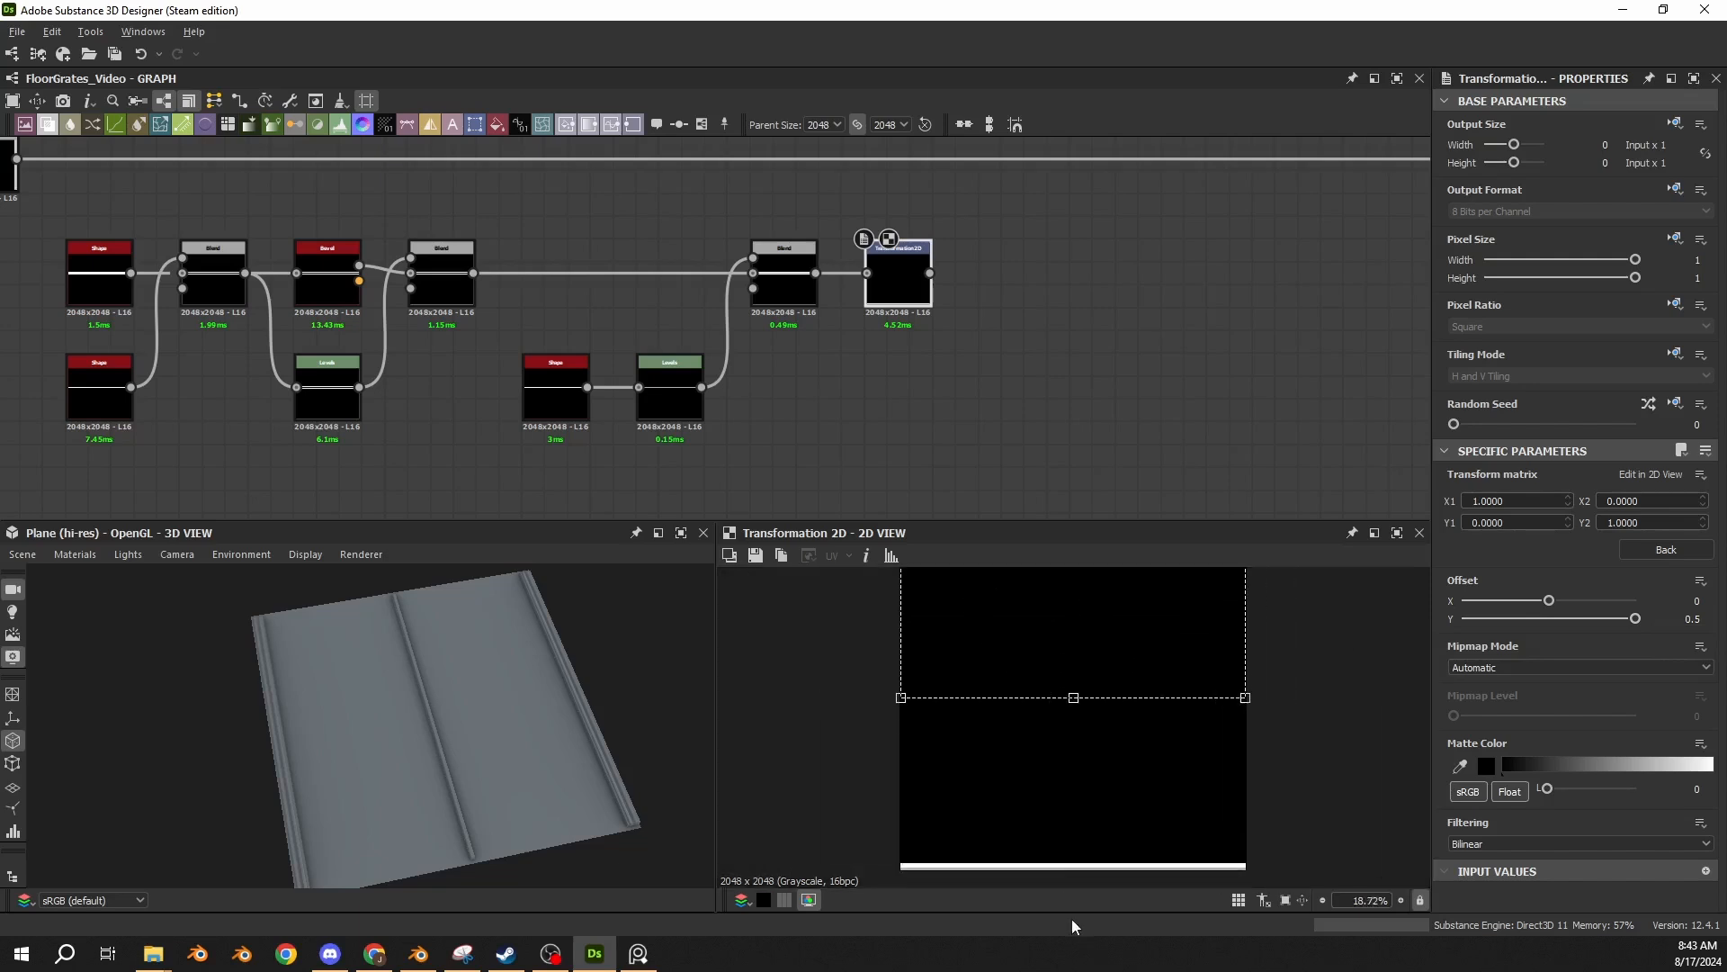
{"action": "left_click", "coordinate": [1032, 392]}
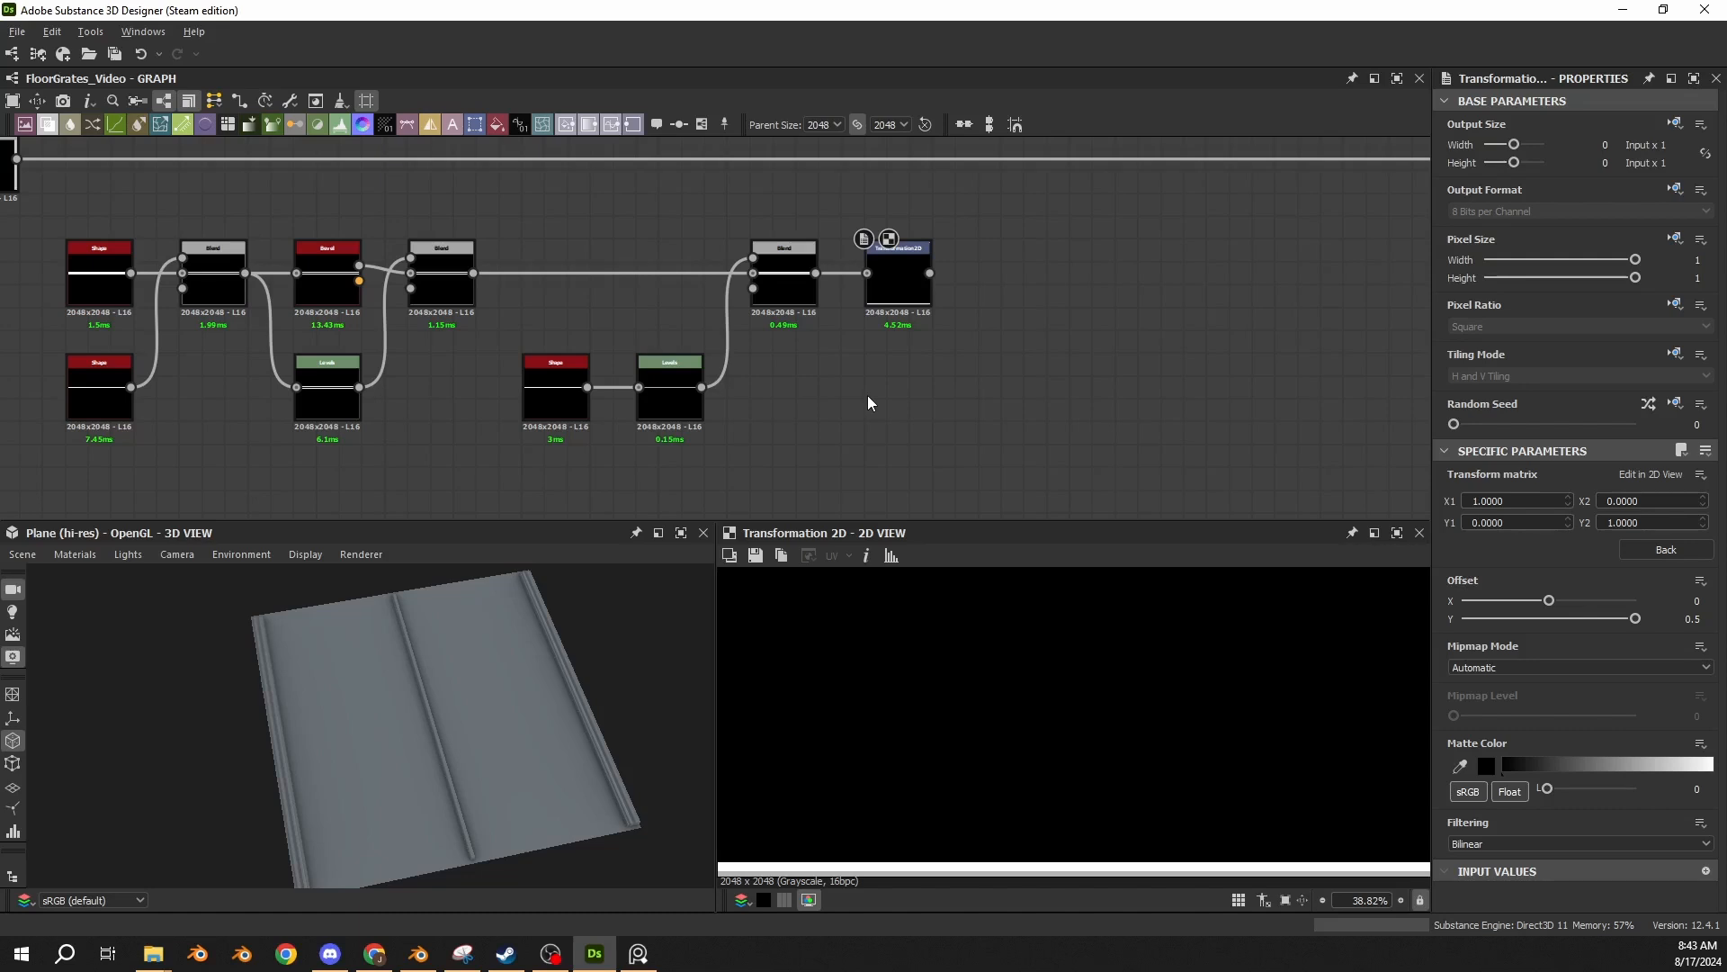
{"action": "key", "text": "ctrl+v"}
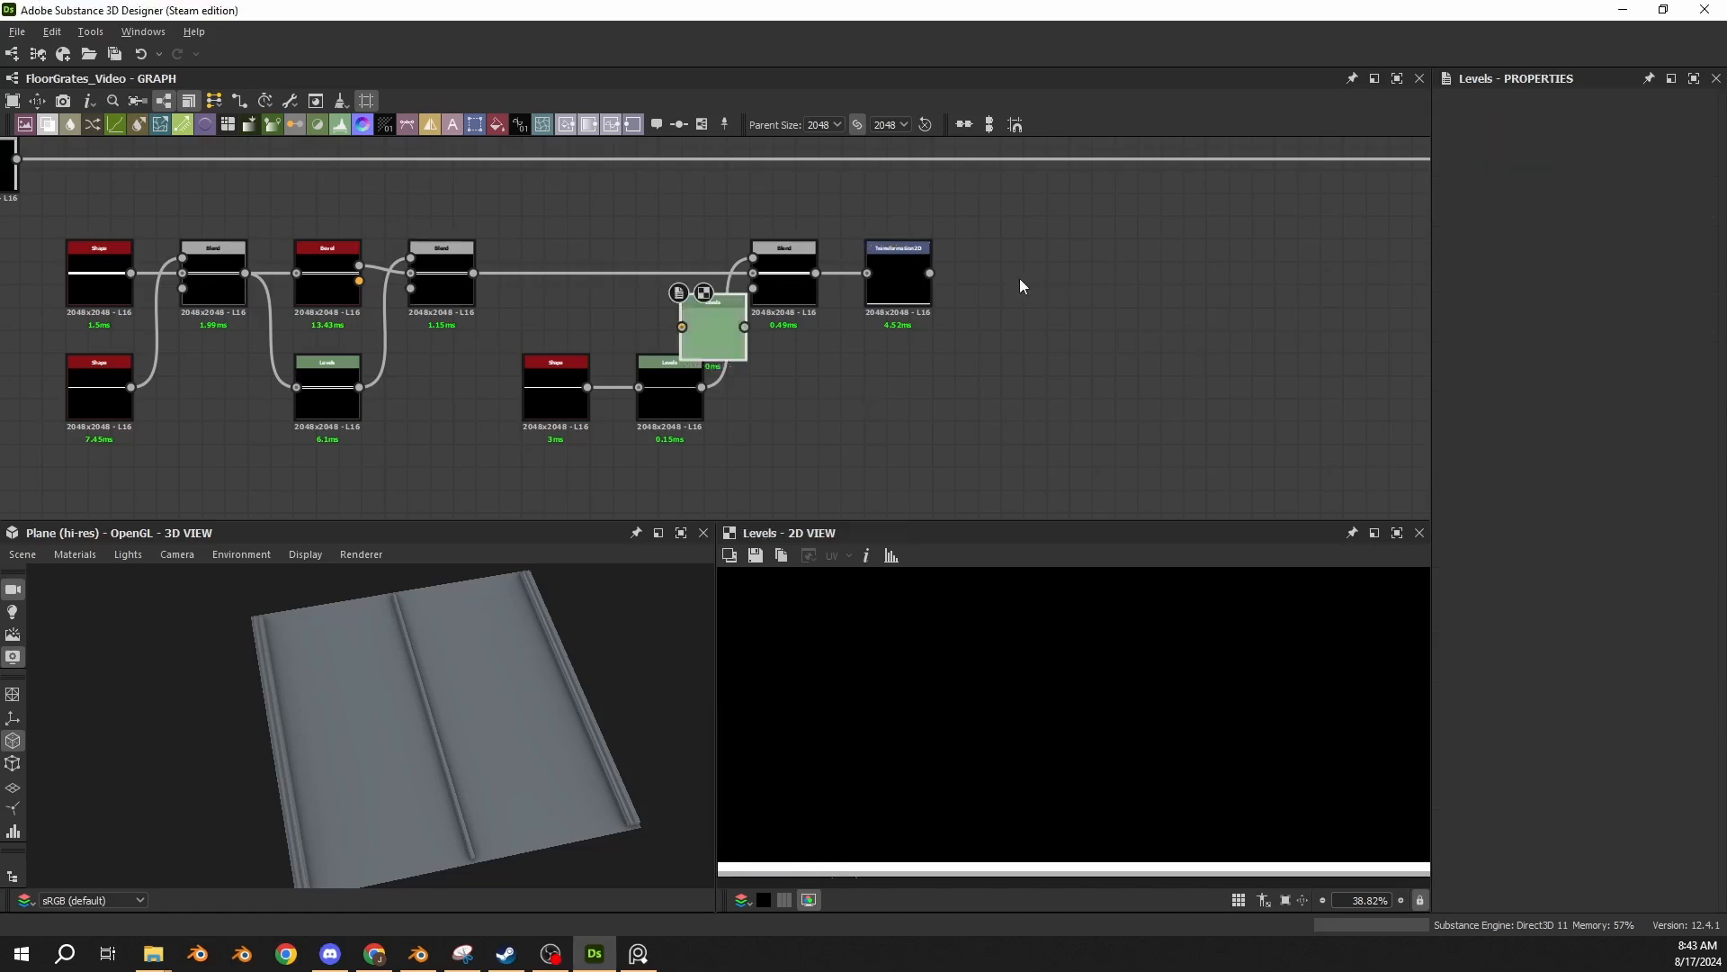
{"action": "left_click_drag", "start_coordinate": [723, 349], "coordinate": [980, 272]}
{"action": "left_click", "coordinate": [1706, 450]}
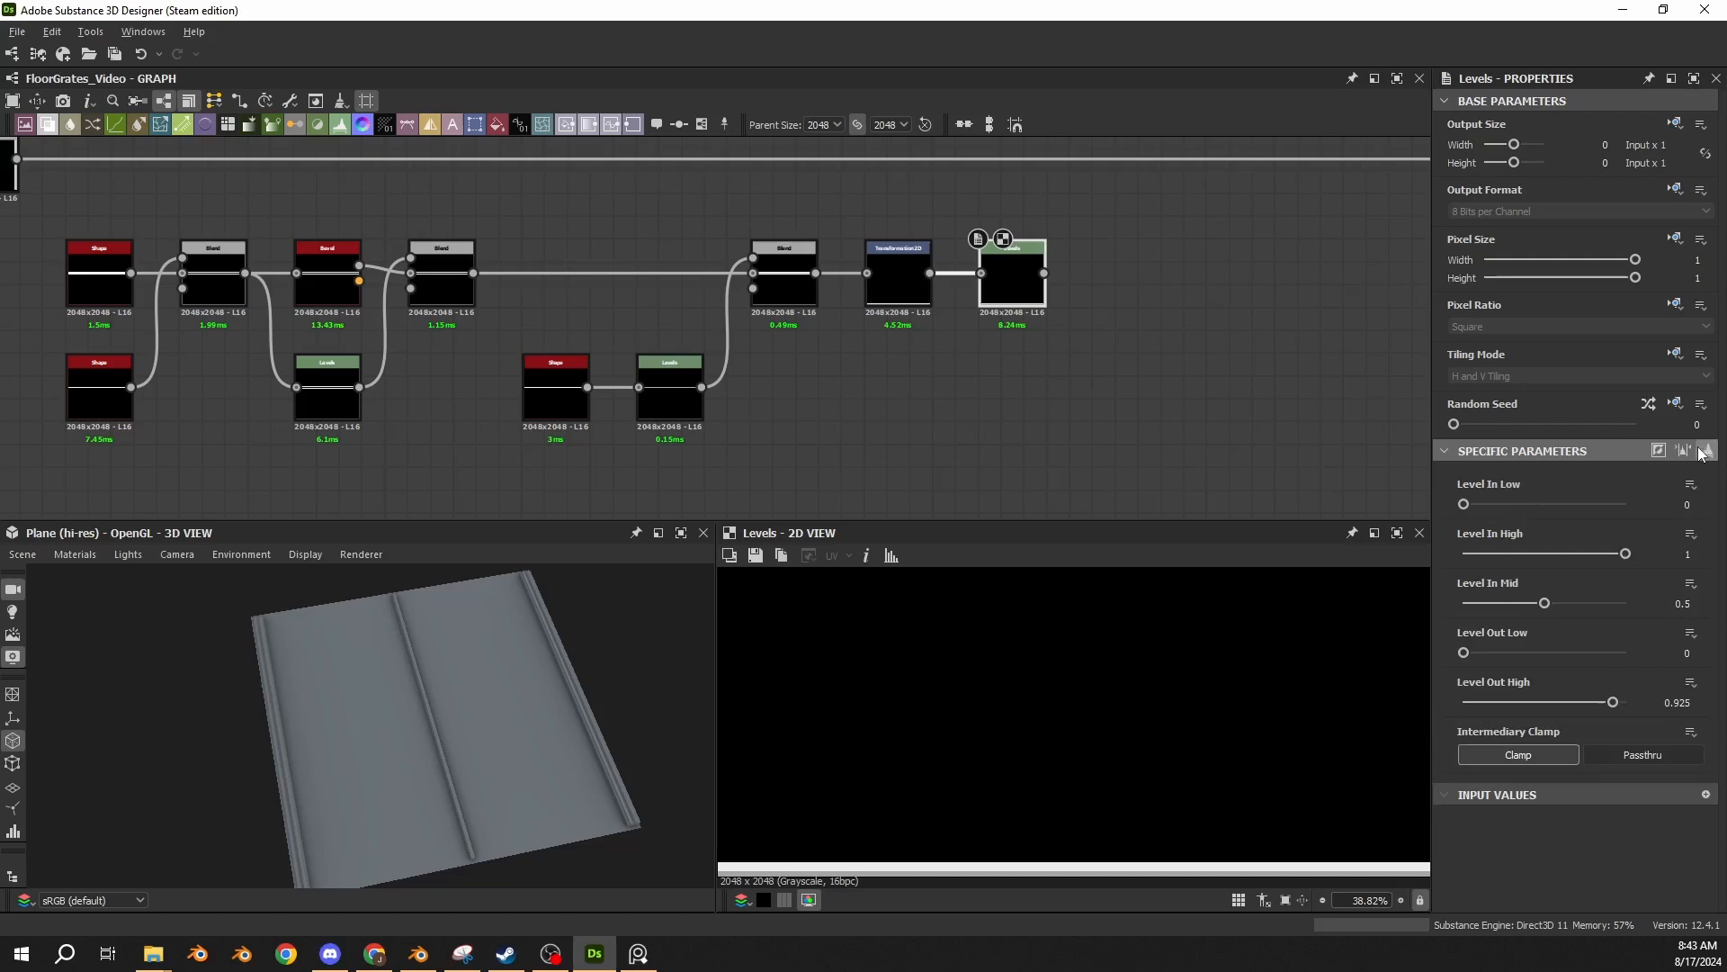
{"action": "double_click", "coordinate": [1678, 702]}
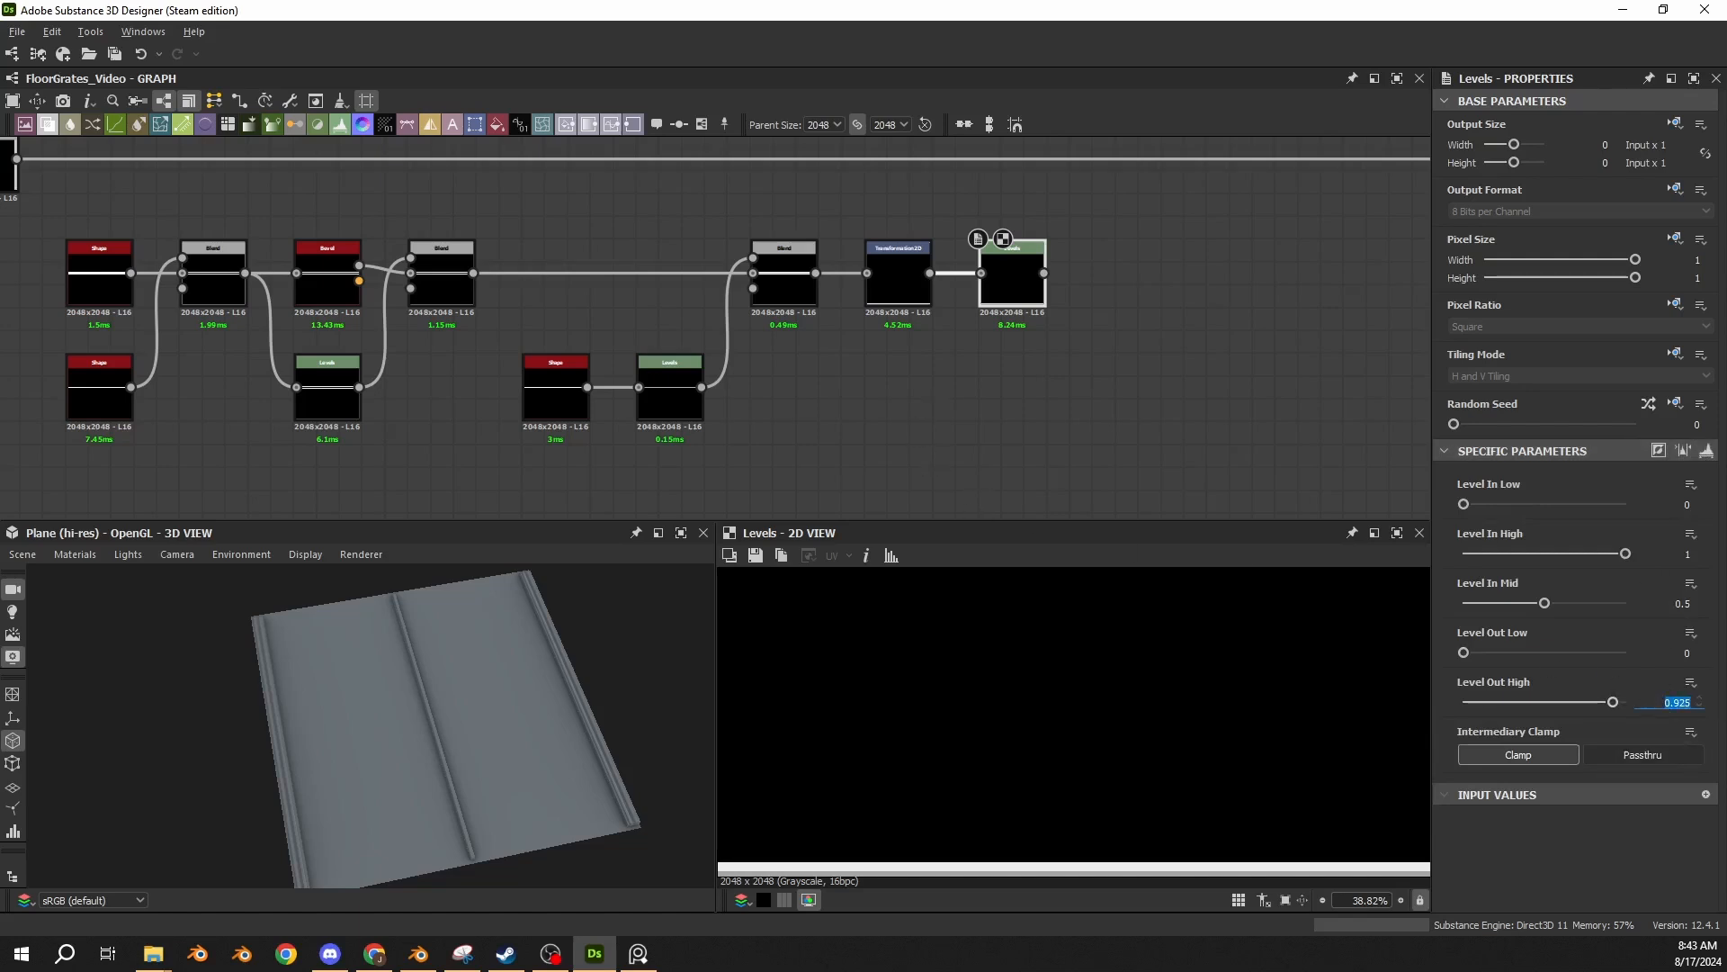
Paste a Max (Lighten) Blend above the horizontal strip's final Levels and connect that Levels to the Blend's foreground.
{"action": "left_click", "coordinate": [440, 279]}
{"action": "key", "text": "ctrl+c"}
{"action": "middle_click_drag", "start_coordinate": [1253, 273], "coordinate": [1212, 477]}
{"action": "left_click", "coordinate": [1213, 477]}
{"action": "key", "text": "ctrl+v"}
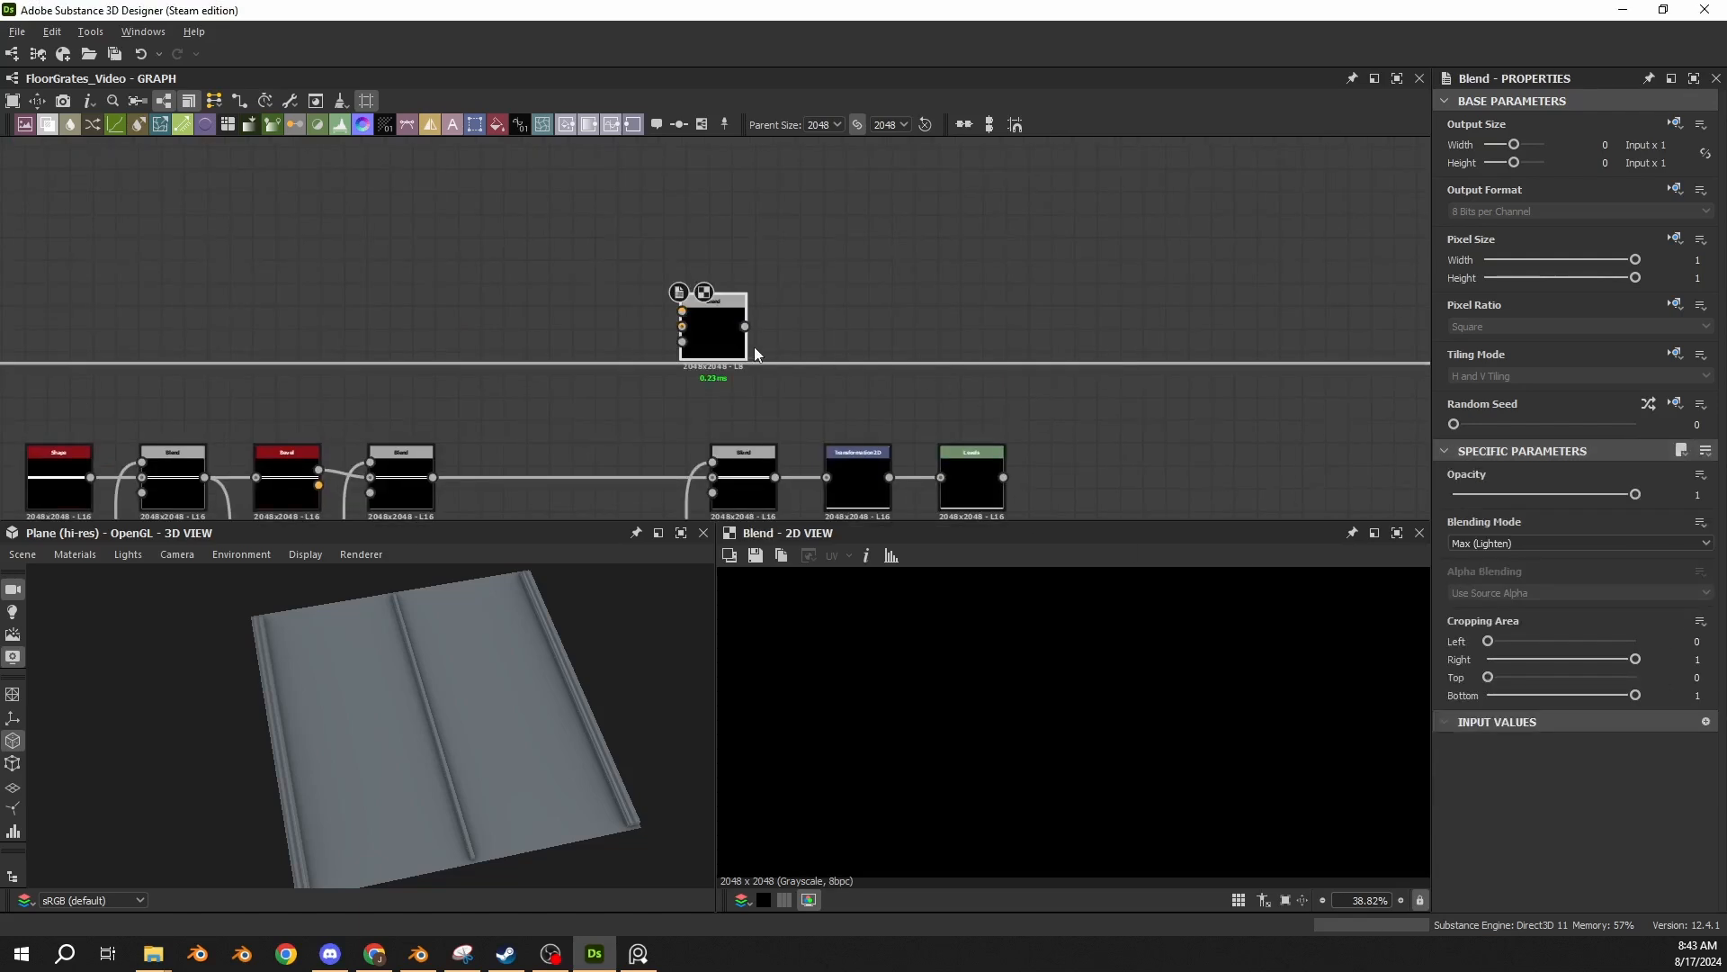
{"action": "left_click_drag", "start_coordinate": [727, 336], "coordinate": [1031, 303]}
{"action": "left_click_drag", "start_coordinate": [1003, 477], "coordinate": [987, 278]}
Connect the center strip's Max Blend to the new Blend's background and move the main line's outgoing connections to the new Blend.
{"action": "scroll", "coordinate": [758, 334], "scroll_direction": "down", "scroll_amount": 4}
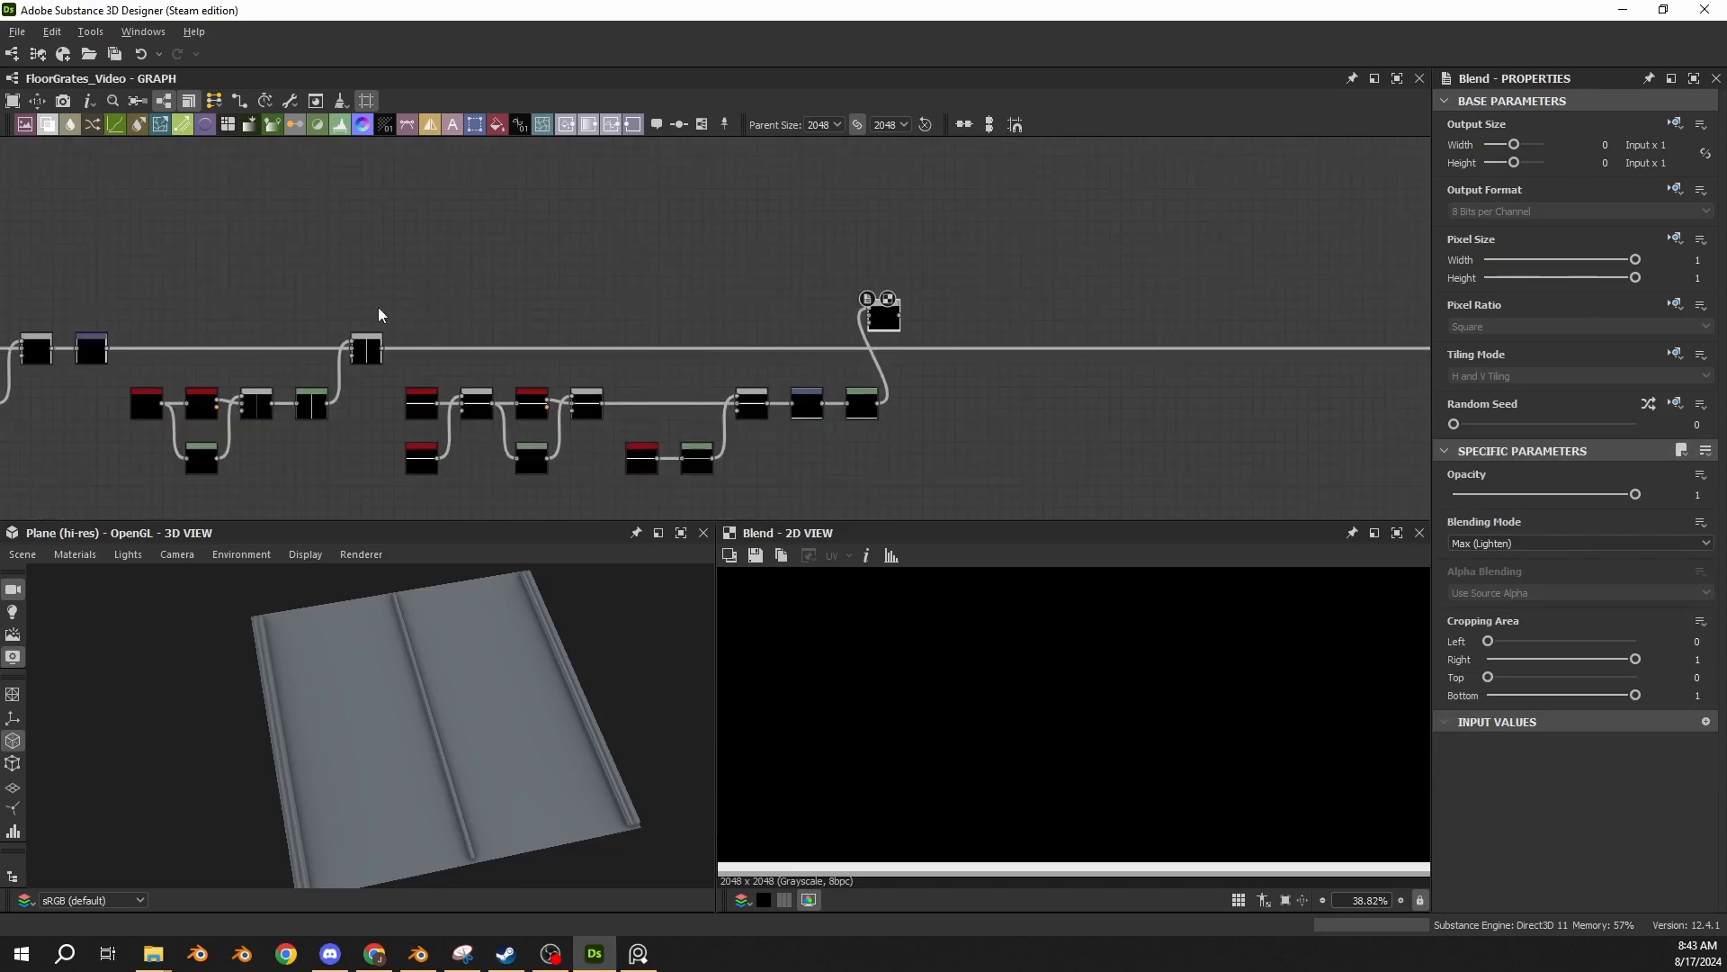
{"action": "left_click_drag", "start_coordinate": [426, 334], "coordinate": [870, 316]}
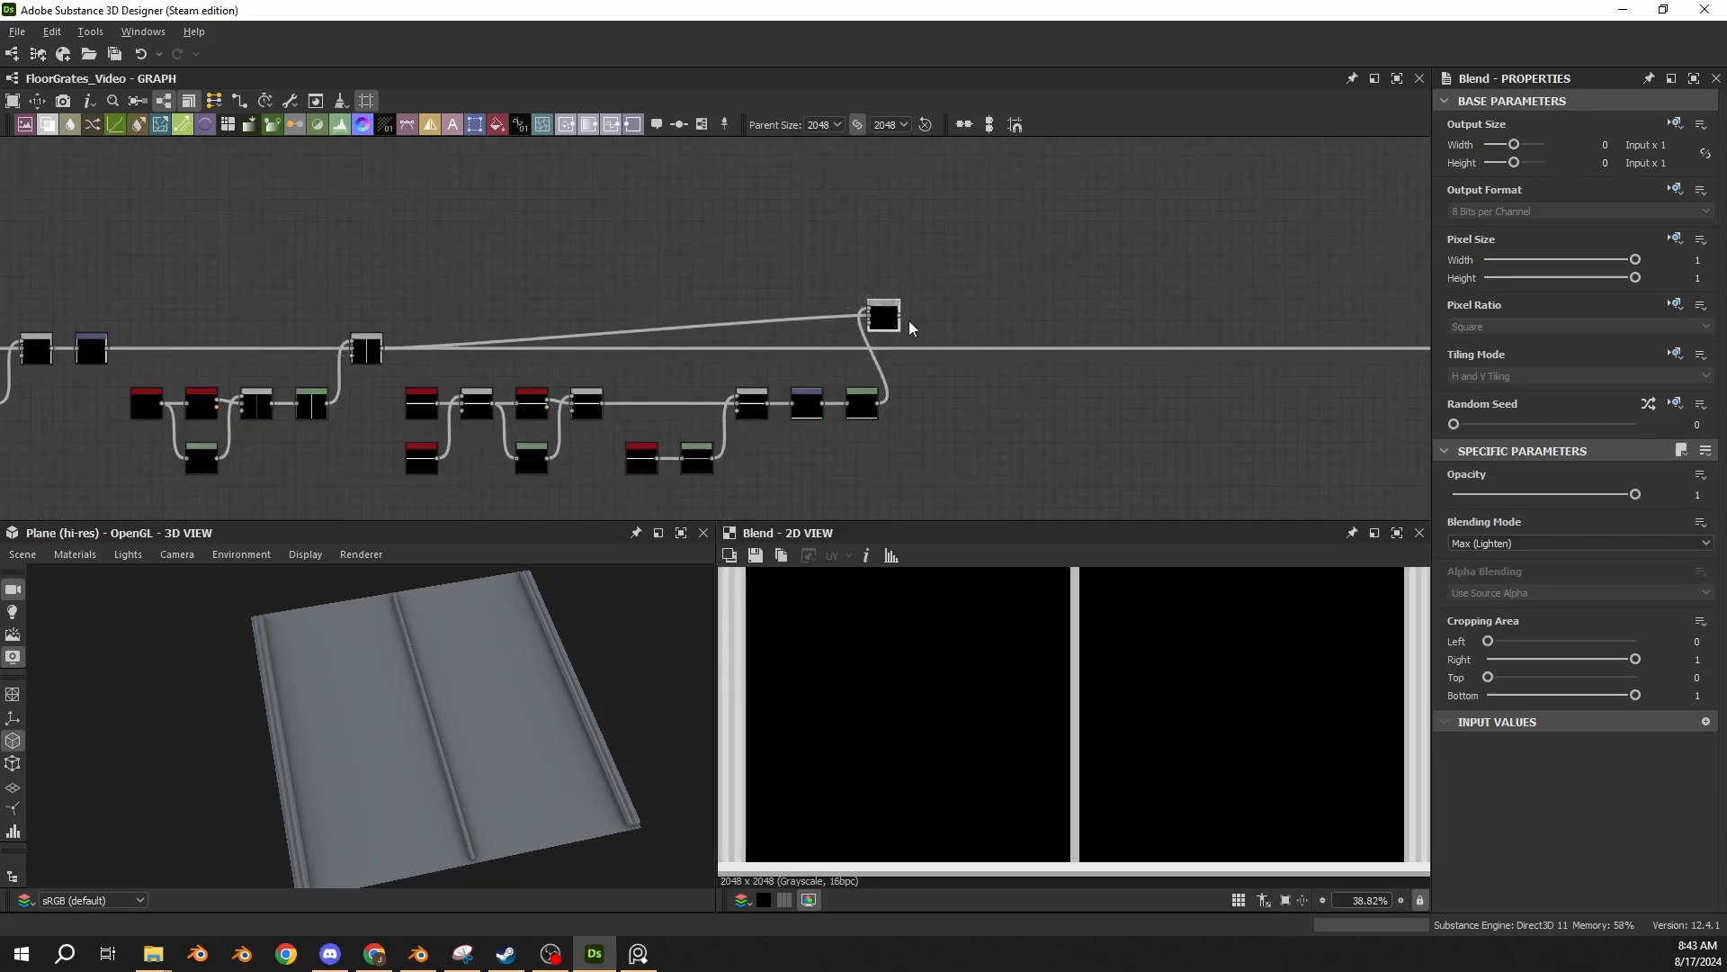
{"action": "left_click_drag", "start_coordinate": [381, 349], "coordinate": [927, 330], "text": "shift"}
{"action": "scroll", "coordinate": [904, 315], "scroll_direction": "up", "scroll_amount": 4}
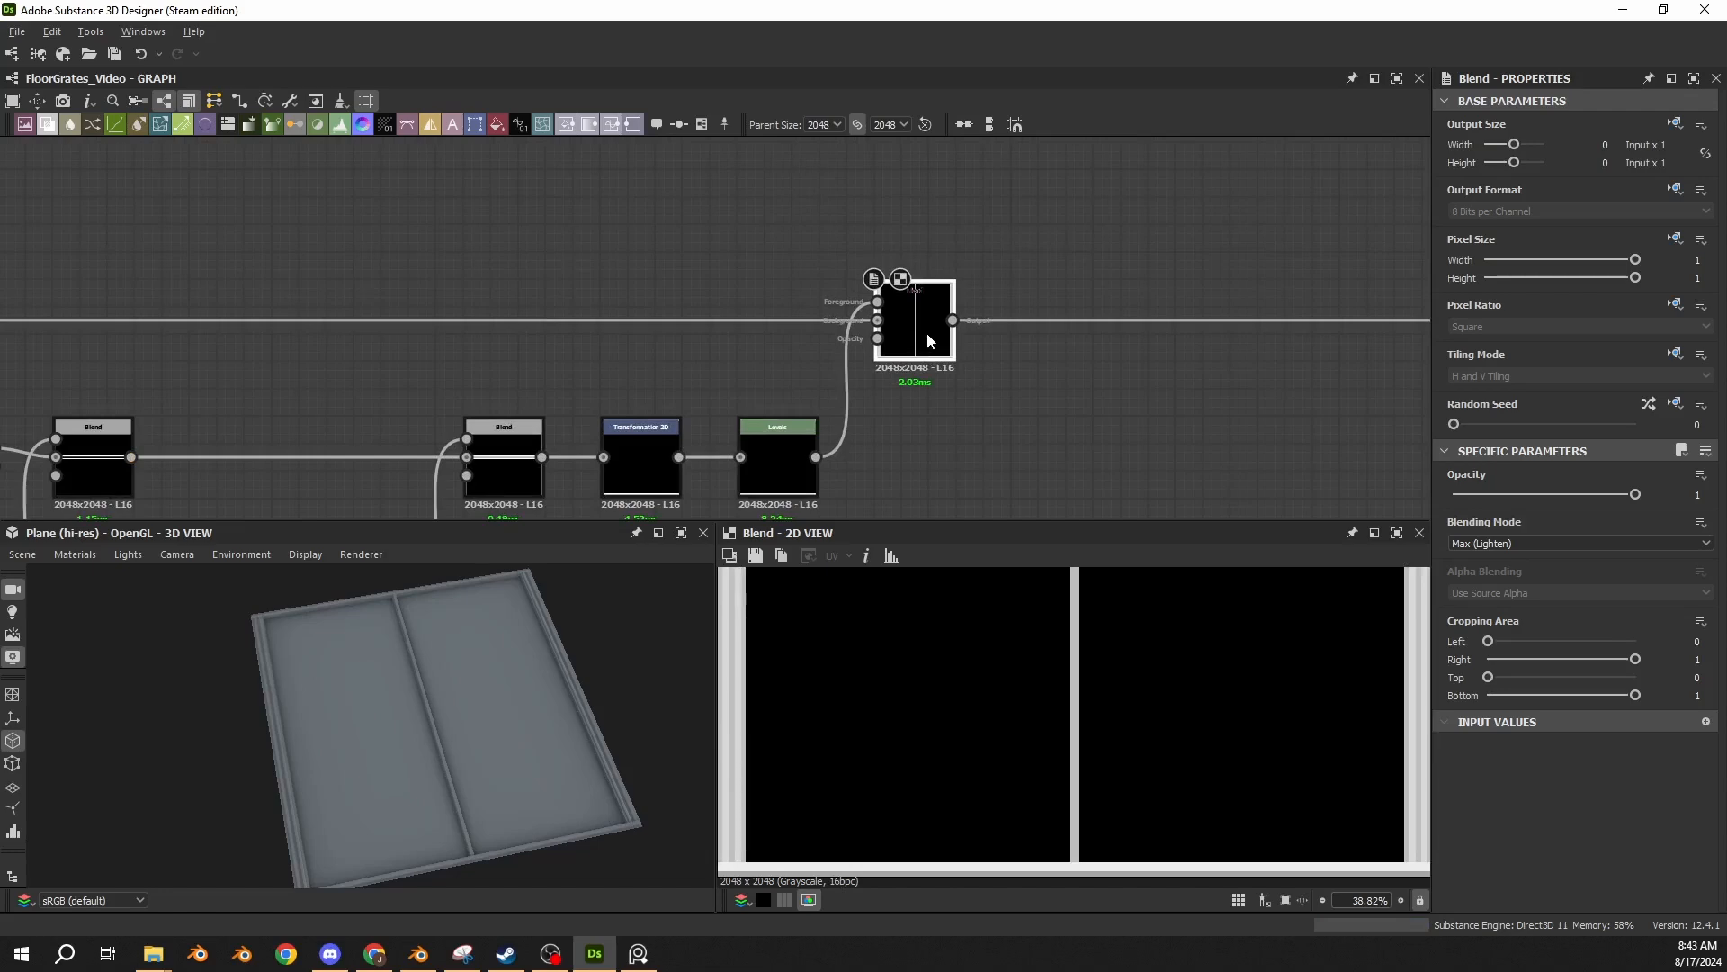
Examine the combined edge, center and horizontal strips in 2D and from several angles on the 3D plane.
{"action": "scroll", "coordinate": [1064, 686], "scroll_direction": "down", "scroll_amount": 5}
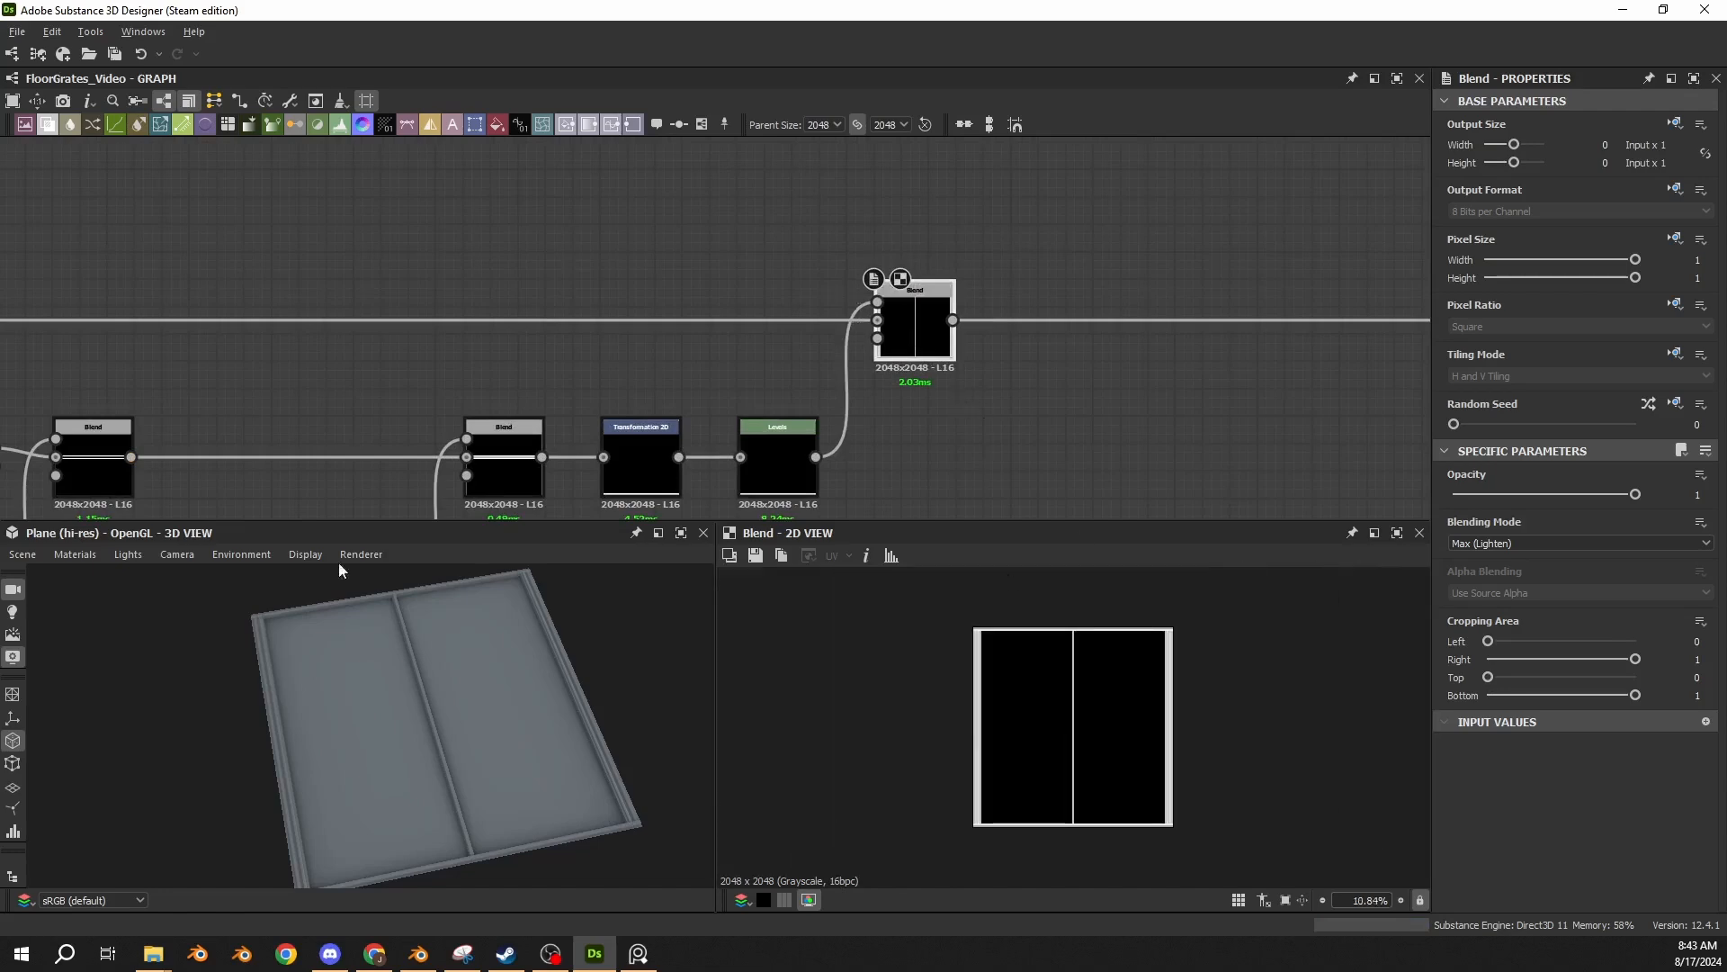
{"action": "scroll", "coordinate": [391, 661], "scroll_direction": "up", "scroll_amount": 3}
{"action": "middle_click_drag", "start_coordinate": [390, 661], "coordinate": [300, 694]}
{"action": "scroll", "coordinate": [301, 695], "scroll_direction": "up", "scroll_amount": 5}
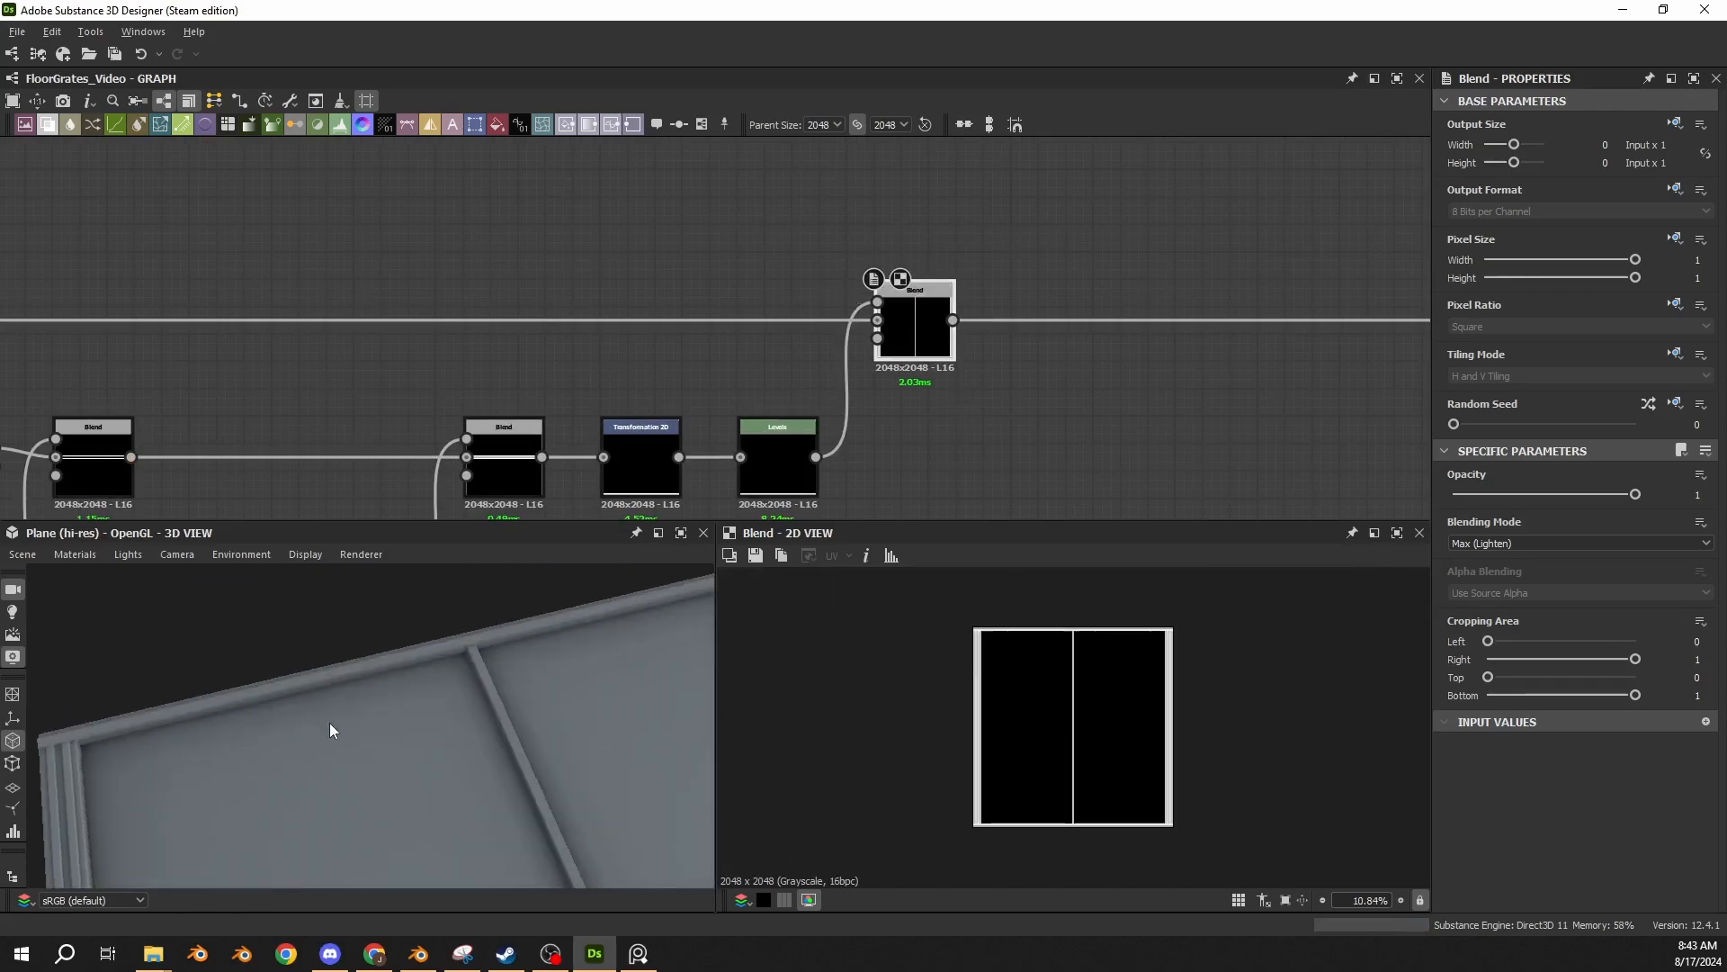
{"action": "left_click_drag", "start_coordinate": [329, 722], "coordinate": [464, 635]}
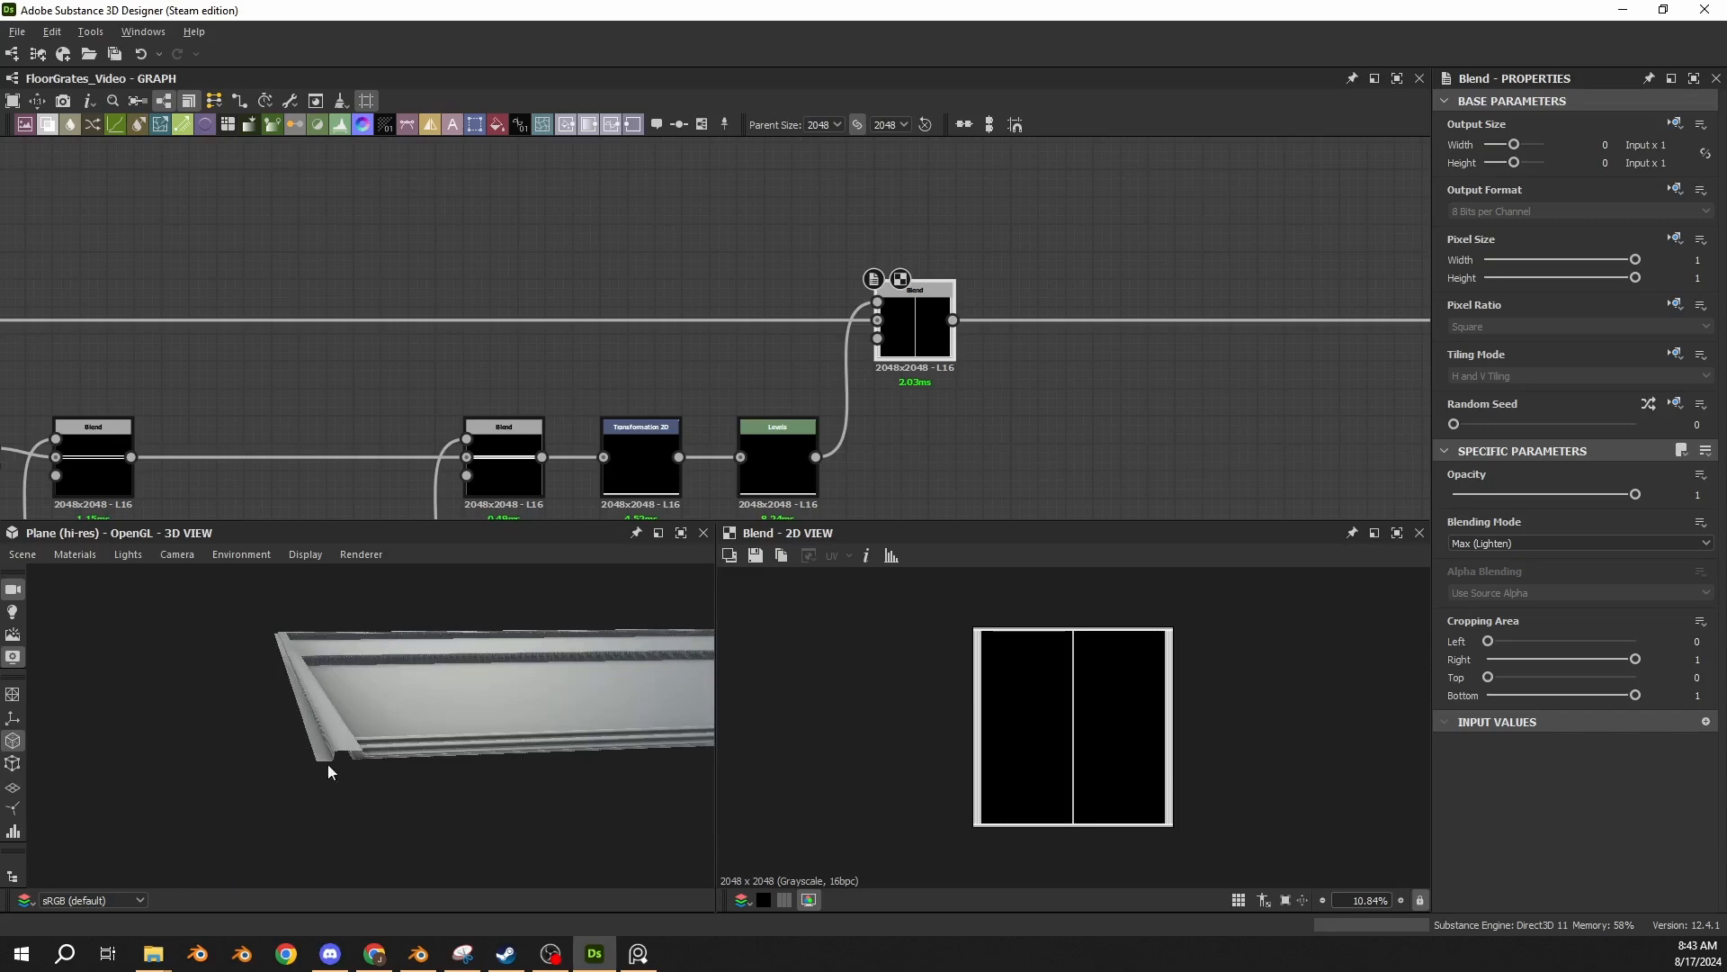
{"action": "left_click_drag", "start_coordinate": [327, 765], "coordinate": [320, 734]}
{"action": "left_click_drag", "start_coordinate": [223, 779], "coordinate": [288, 764]}
{"action": "scroll", "coordinate": [309, 768], "scroll_direction": "down", "scroll_amount": 5}
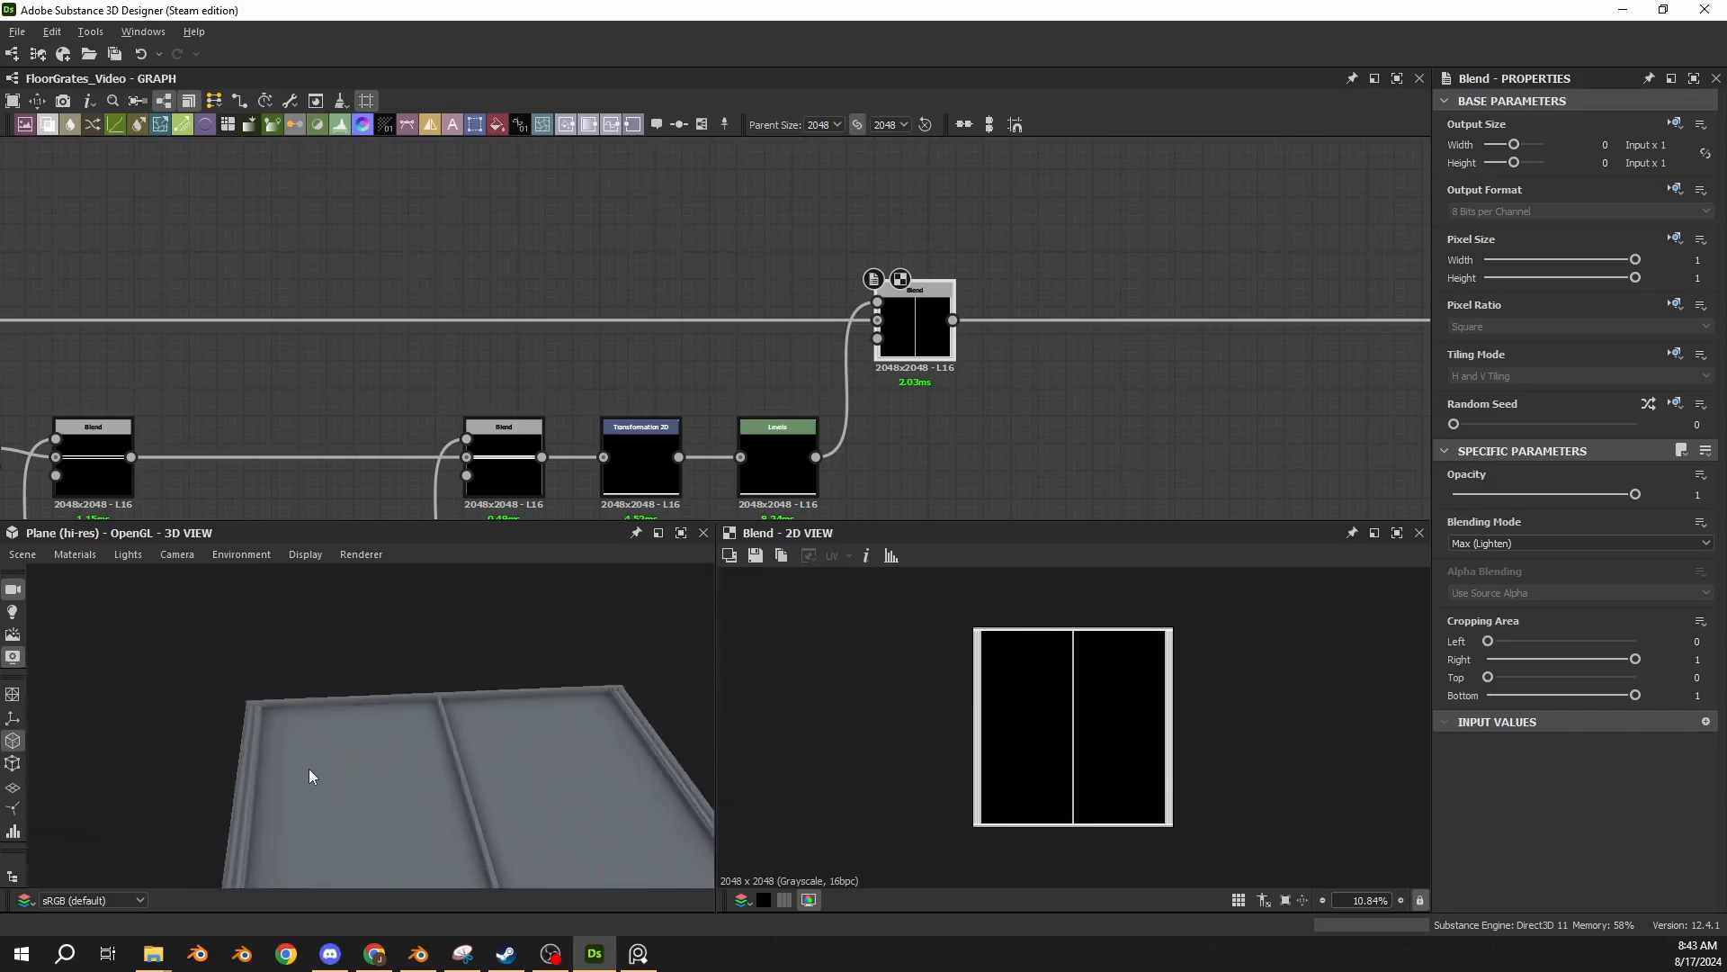
{"action": "middle_click_drag", "start_coordinate": [310, 768], "coordinate": [323, 676]}
{"action": "left_click_drag", "start_coordinate": [324, 677], "coordinate": [305, 689]}
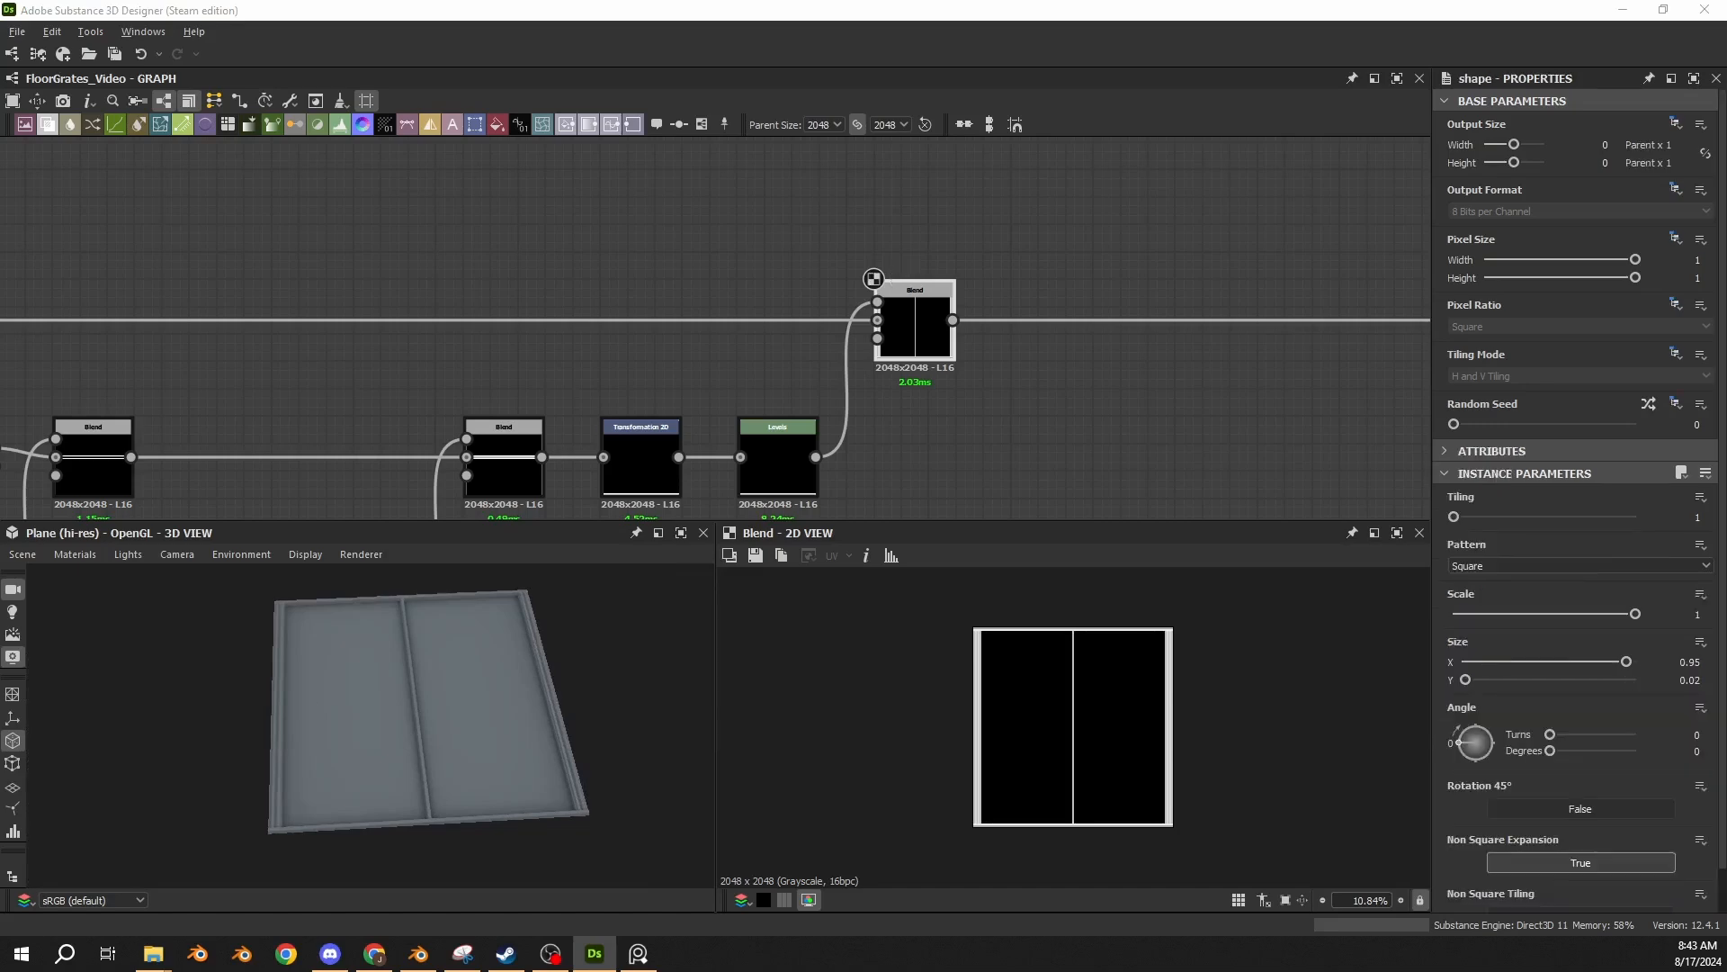
Paste a Square Shape with Size X 0.95 and Y 0.02 below and beyond the new Blend.
{"action": "middle_click_drag", "start_coordinate": [914, 390], "coordinate": [553, 263]}
{"action": "key", "text": "ctrl+v"}
{"action": "left_click", "coordinate": [692, 355]}
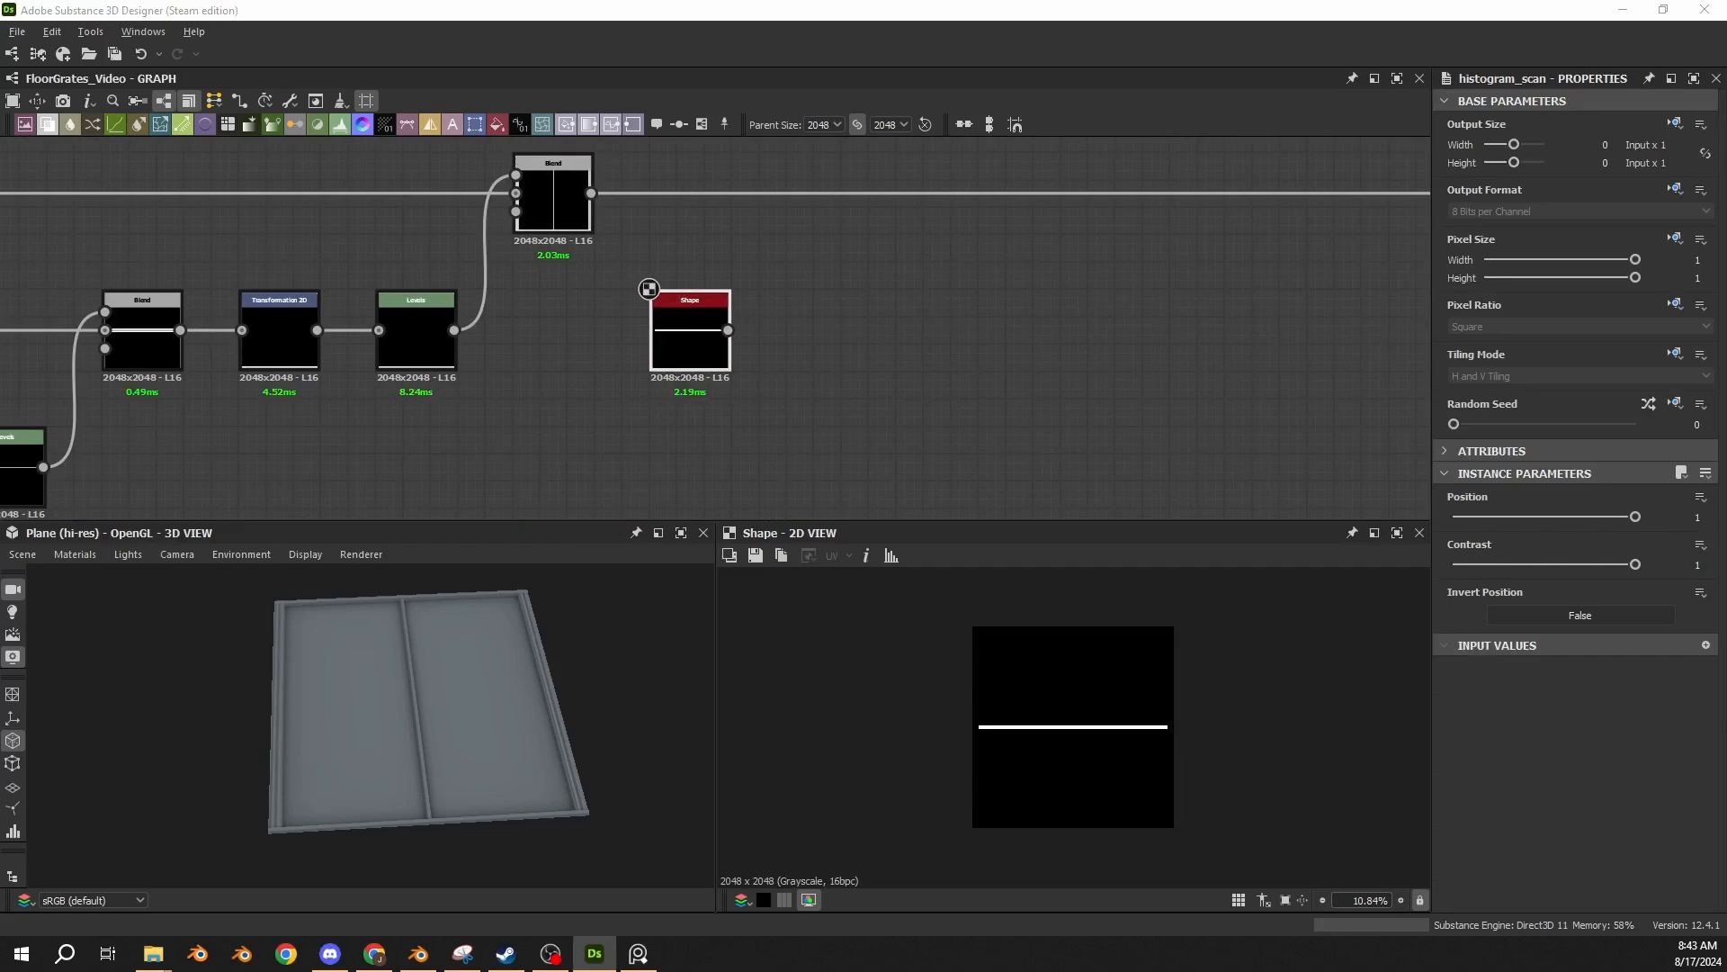
Paste a Histogram Scan with Position 1 and Contrast 1 after the new Shape and feed the Shape into it.
{"action": "key", "text": "ctrl+v"}
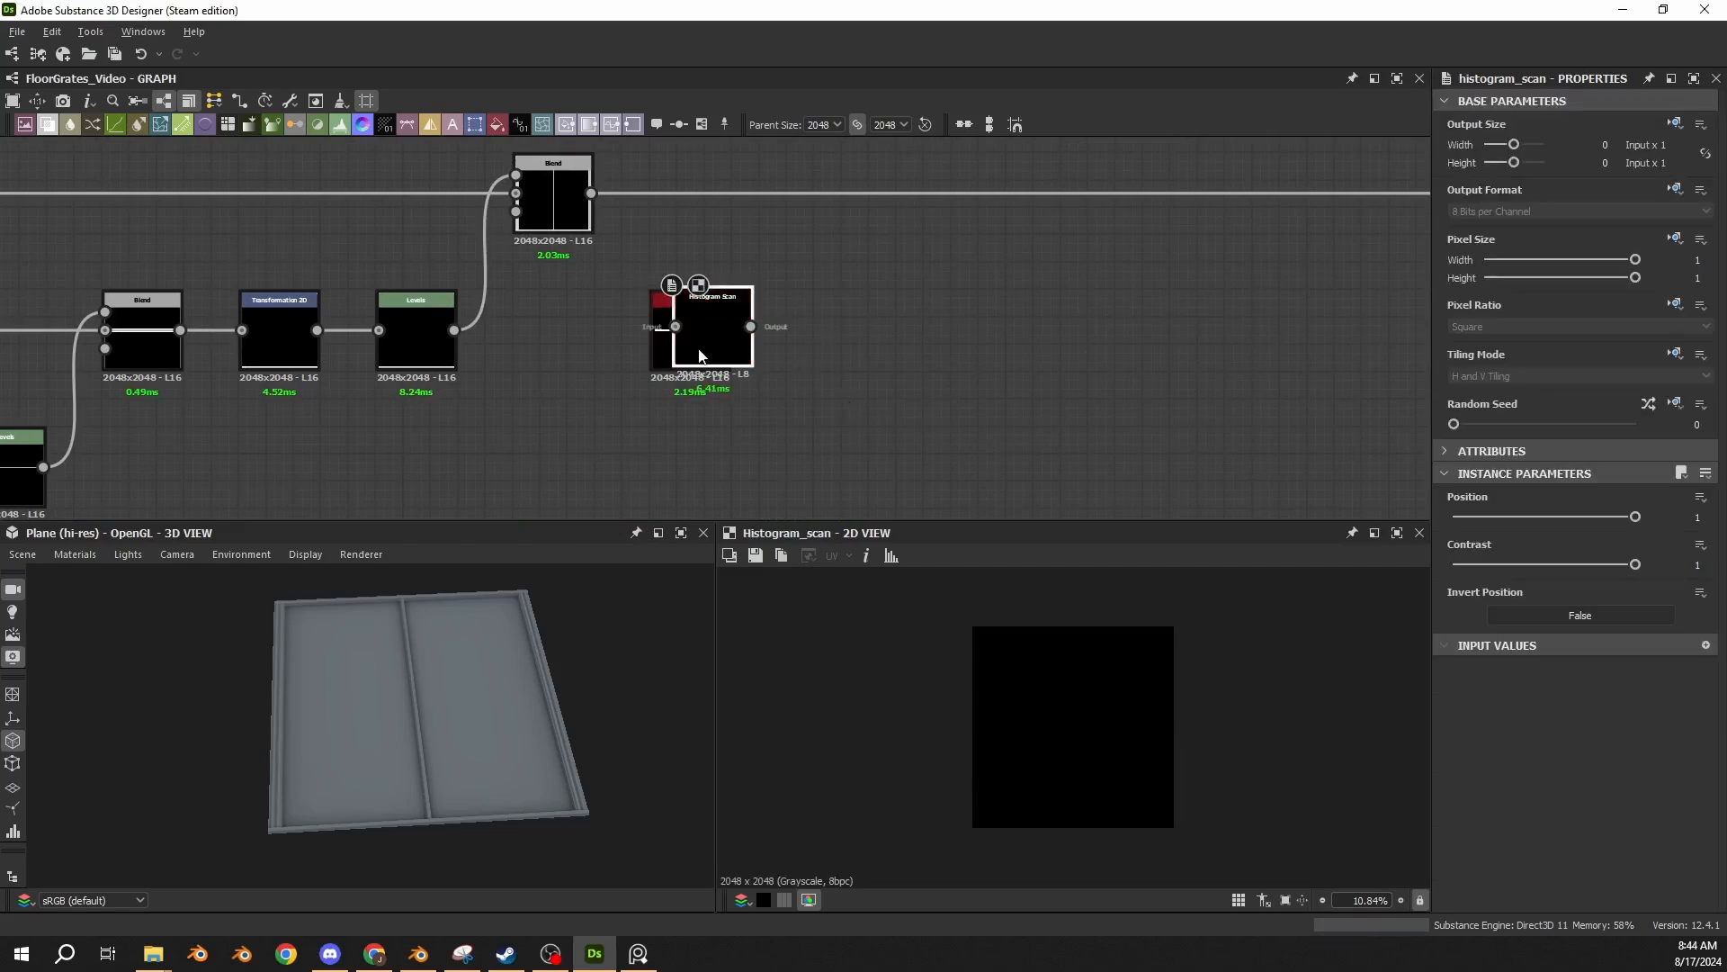
{"action": "left_click", "coordinate": [810, 358]}
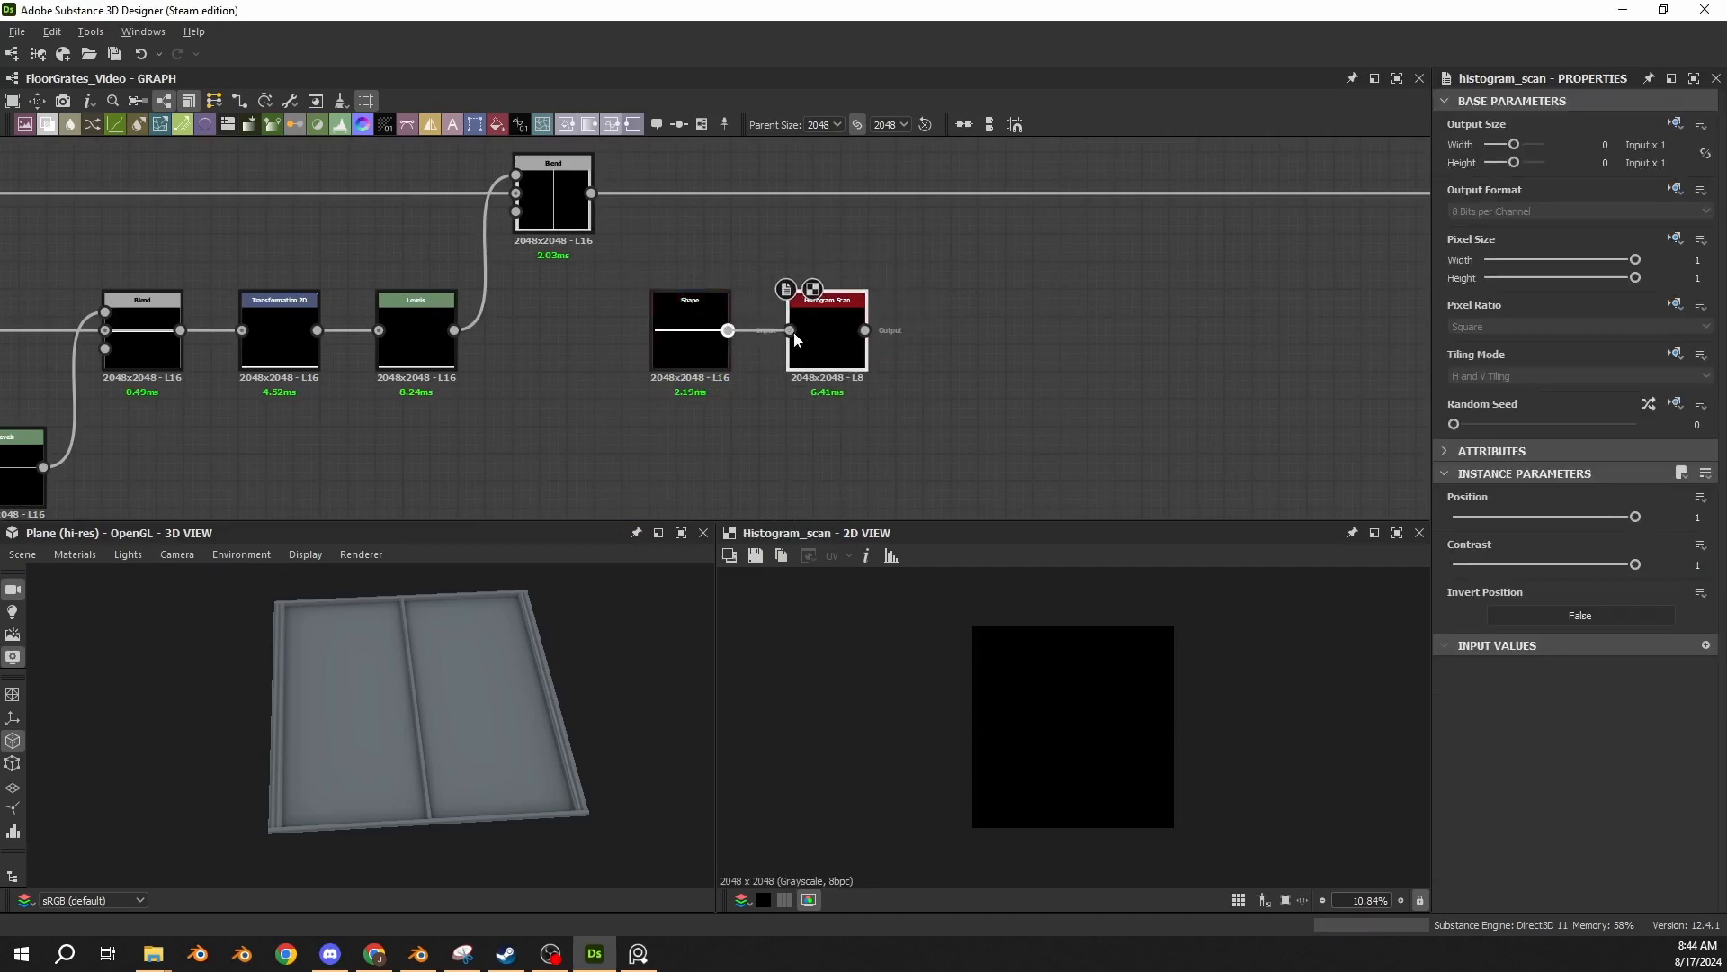
{"action": "left_click_drag", "start_coordinate": [795, 339], "coordinate": [791, 331]}
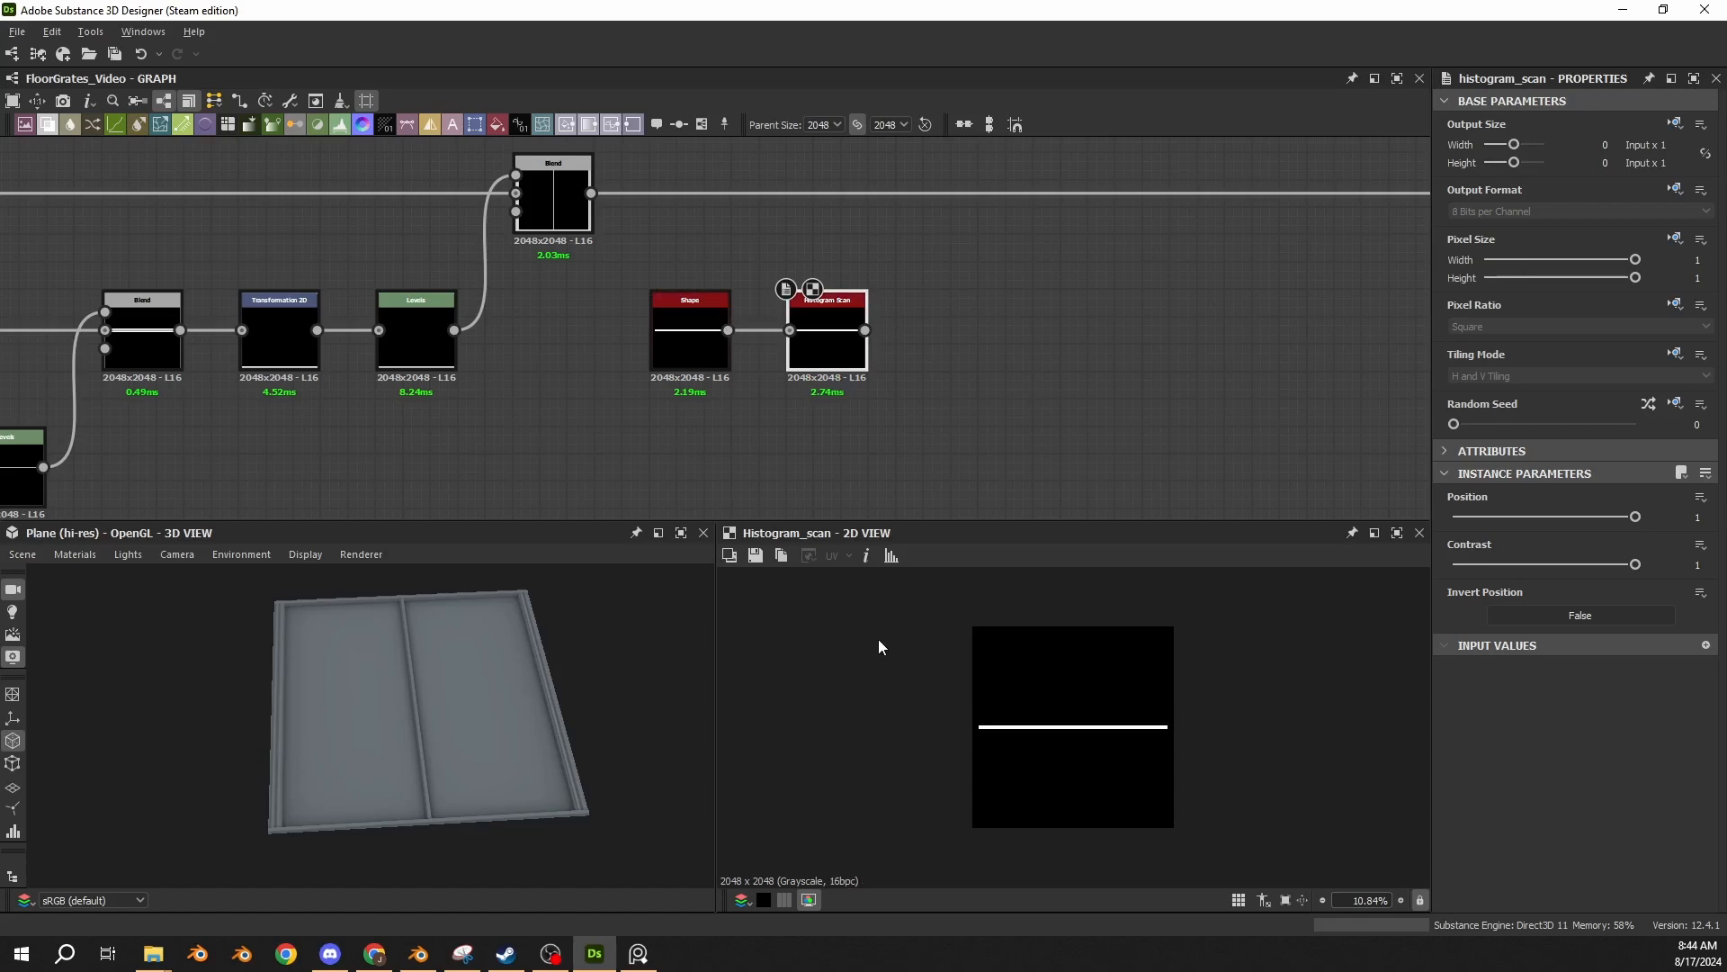
Compare the bar's edges up close in 2D on the Shape and on the Histogram Scan.
{"action": "scroll", "coordinate": [725, 346], "scroll_direction": "up", "scroll_amount": 3}
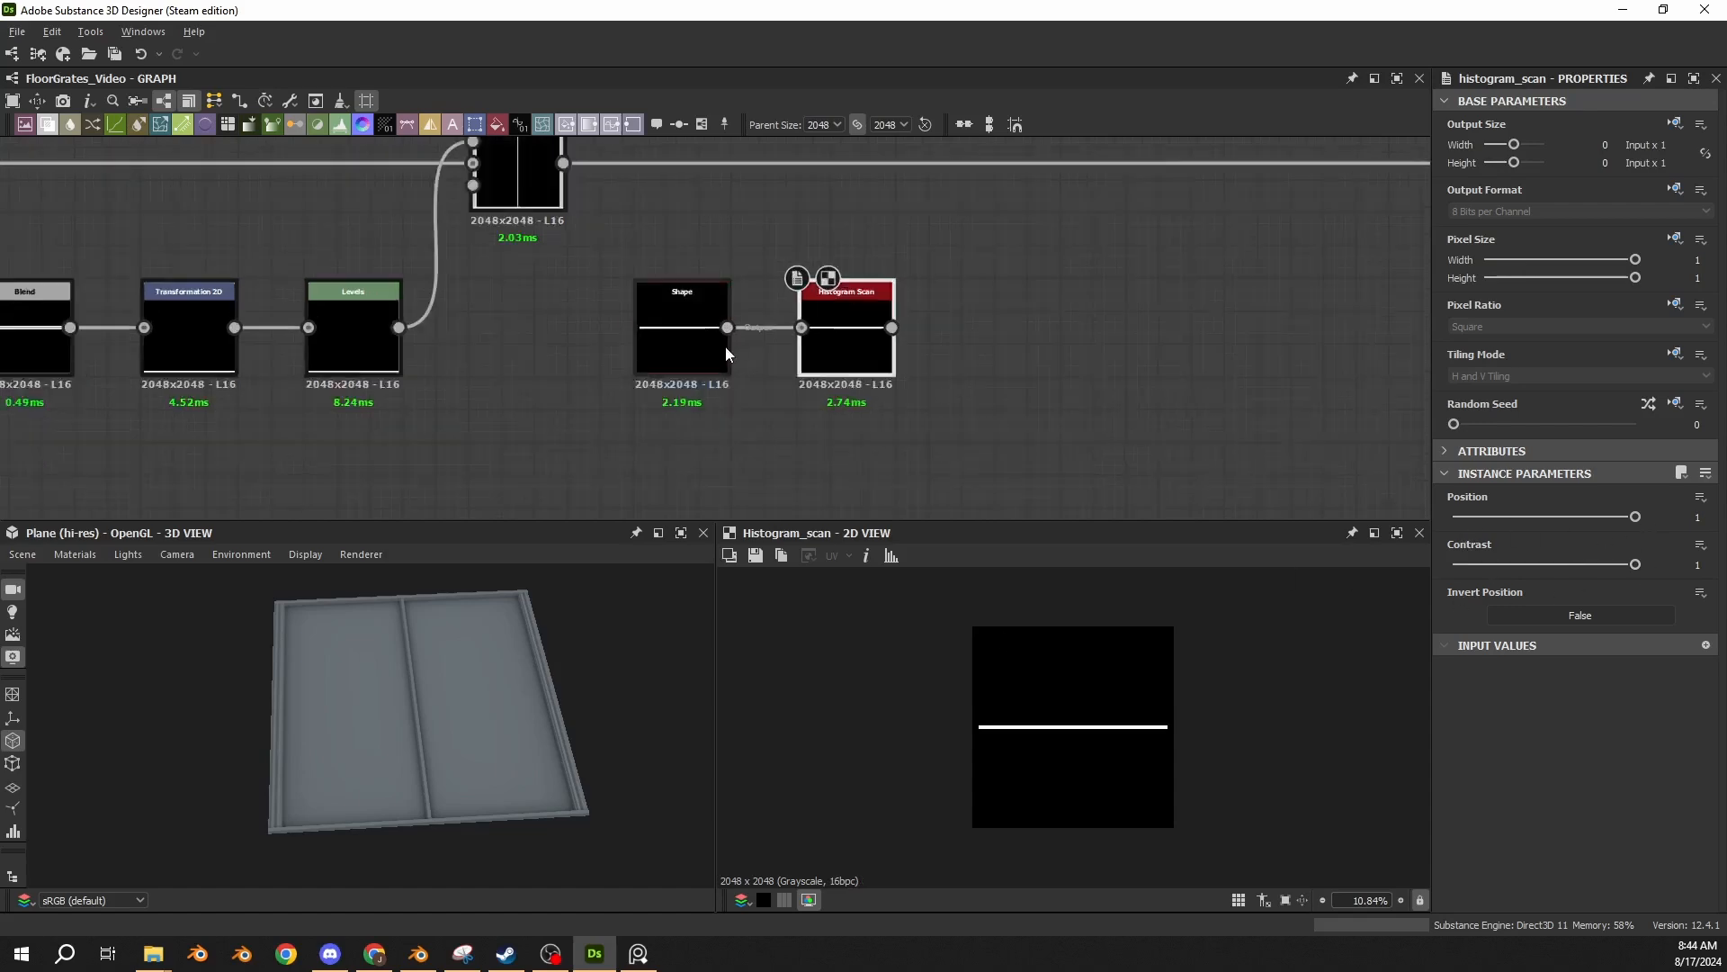
{"action": "left_click", "coordinate": [677, 344]}
{"action": "scroll", "coordinate": [954, 661], "scroll_direction": "up", "scroll_amount": 8}
{"action": "scroll", "coordinate": [931, 790], "scroll_direction": "up", "scroll_amount": 10}
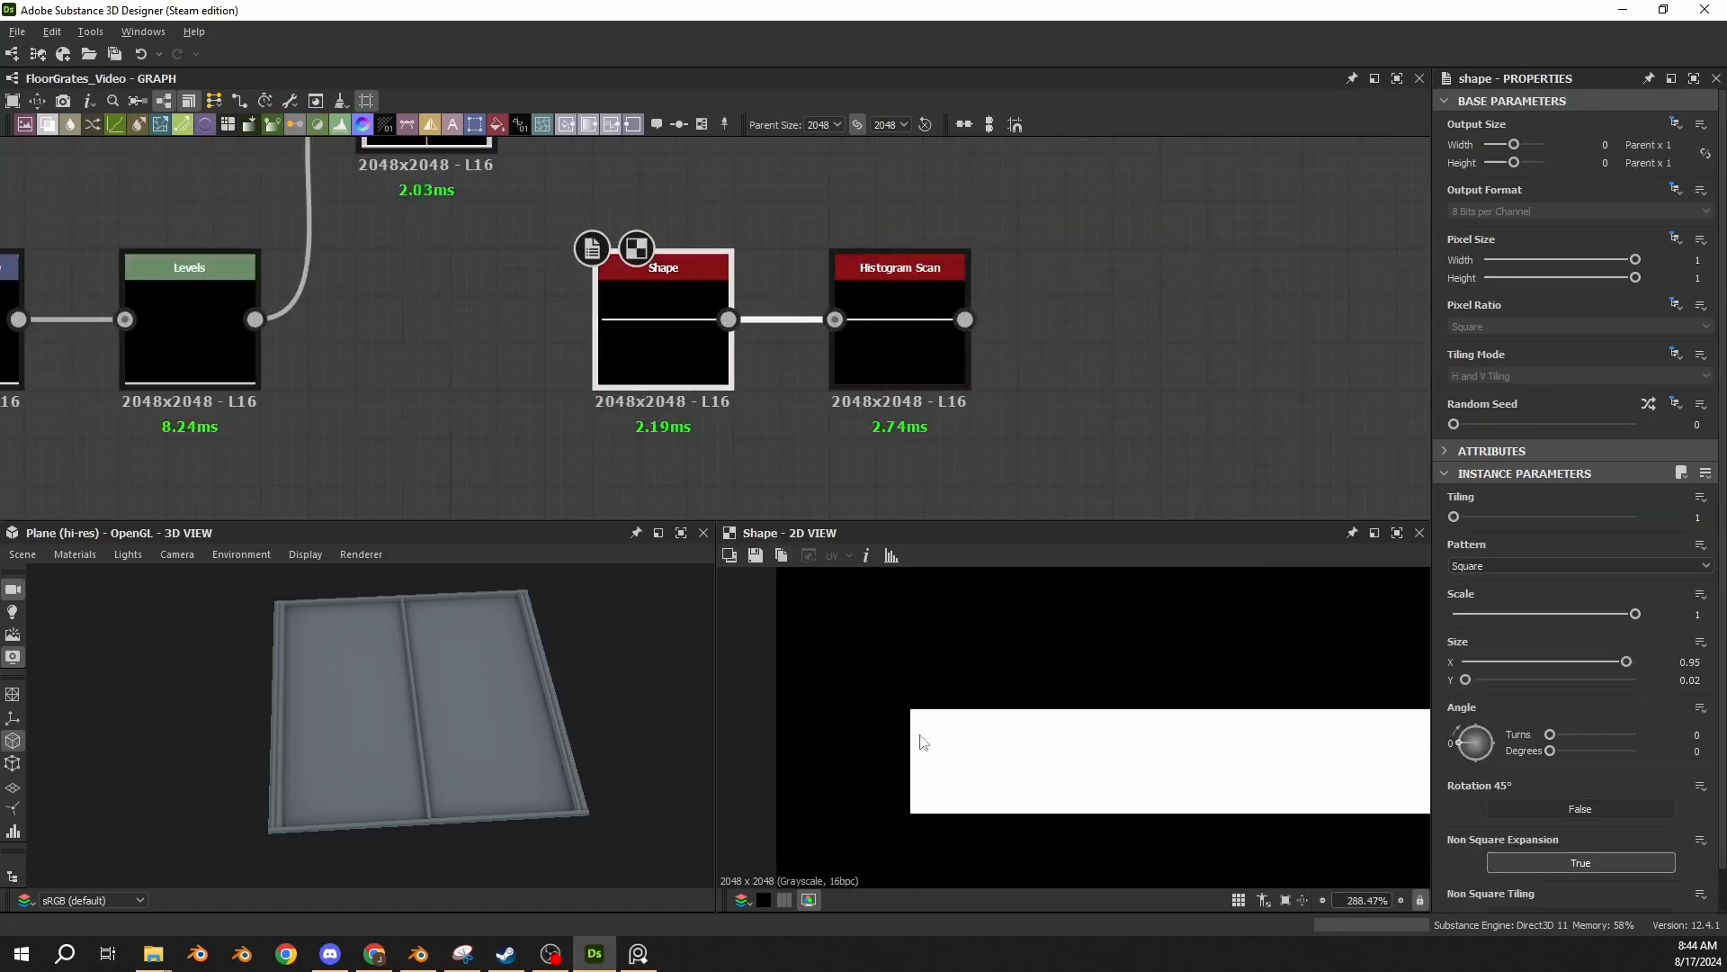
{"action": "left_click", "coordinate": [882, 322]}
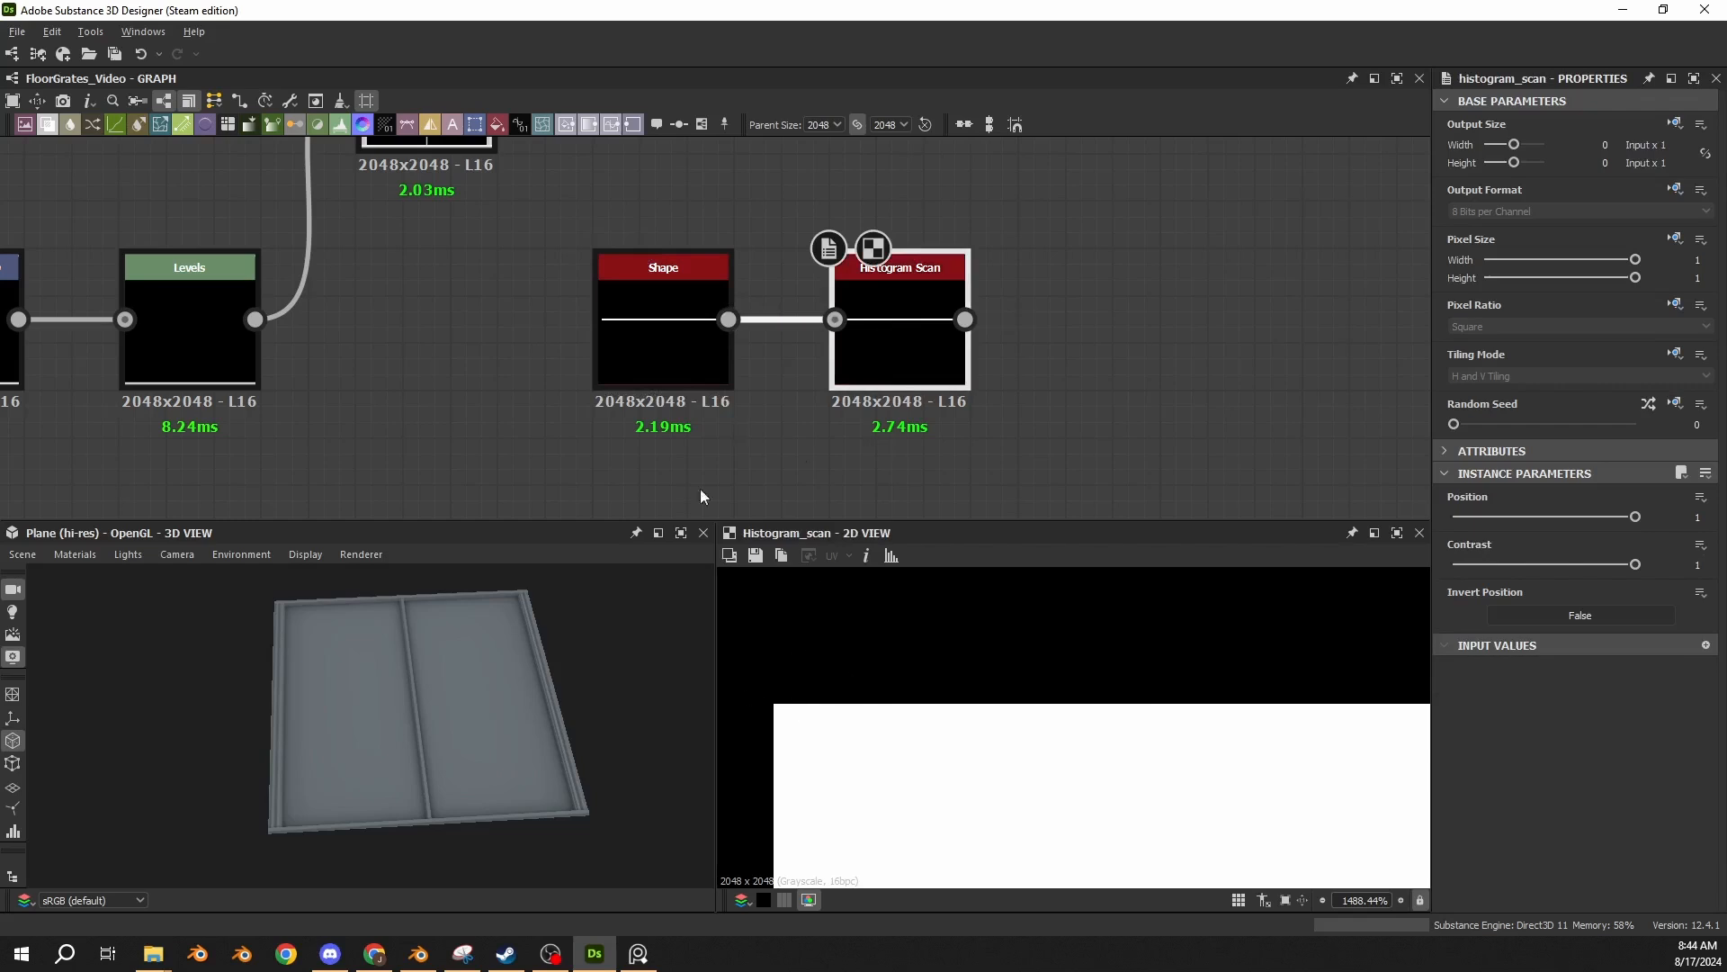
{"action": "scroll", "coordinate": [758, 747], "scroll_direction": "up", "scroll_amount": 6}
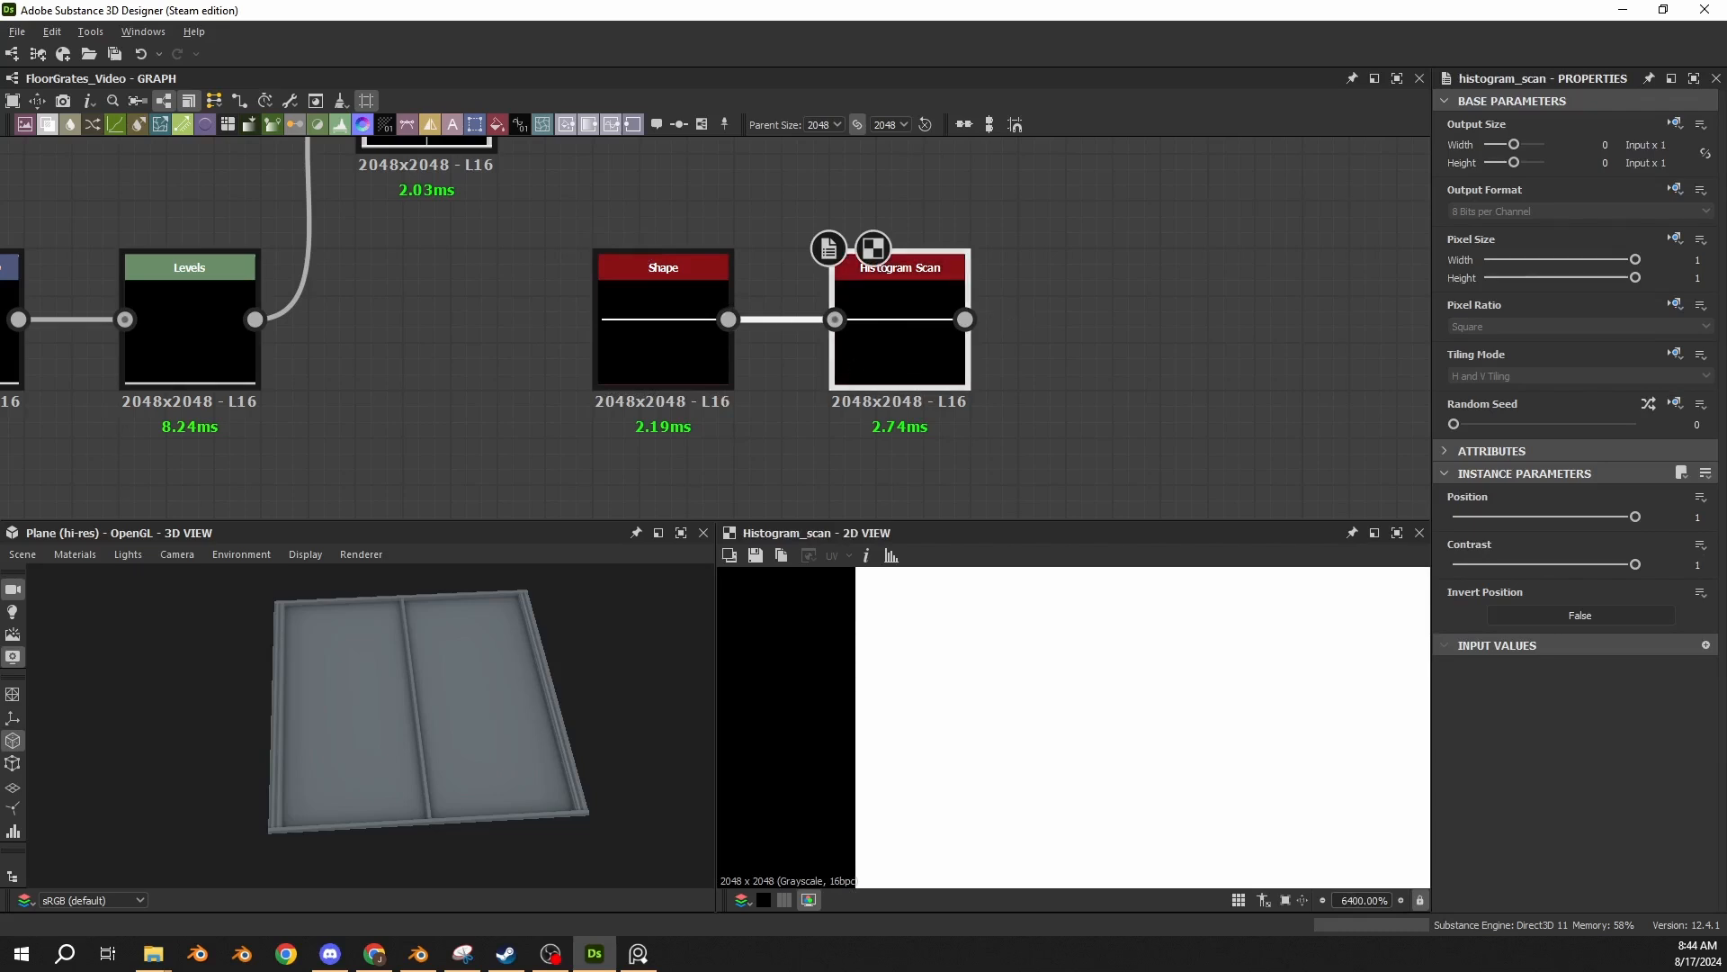
{"action": "scroll", "coordinate": [894, 608], "scroll_direction": "down", "scroll_amount": 3}
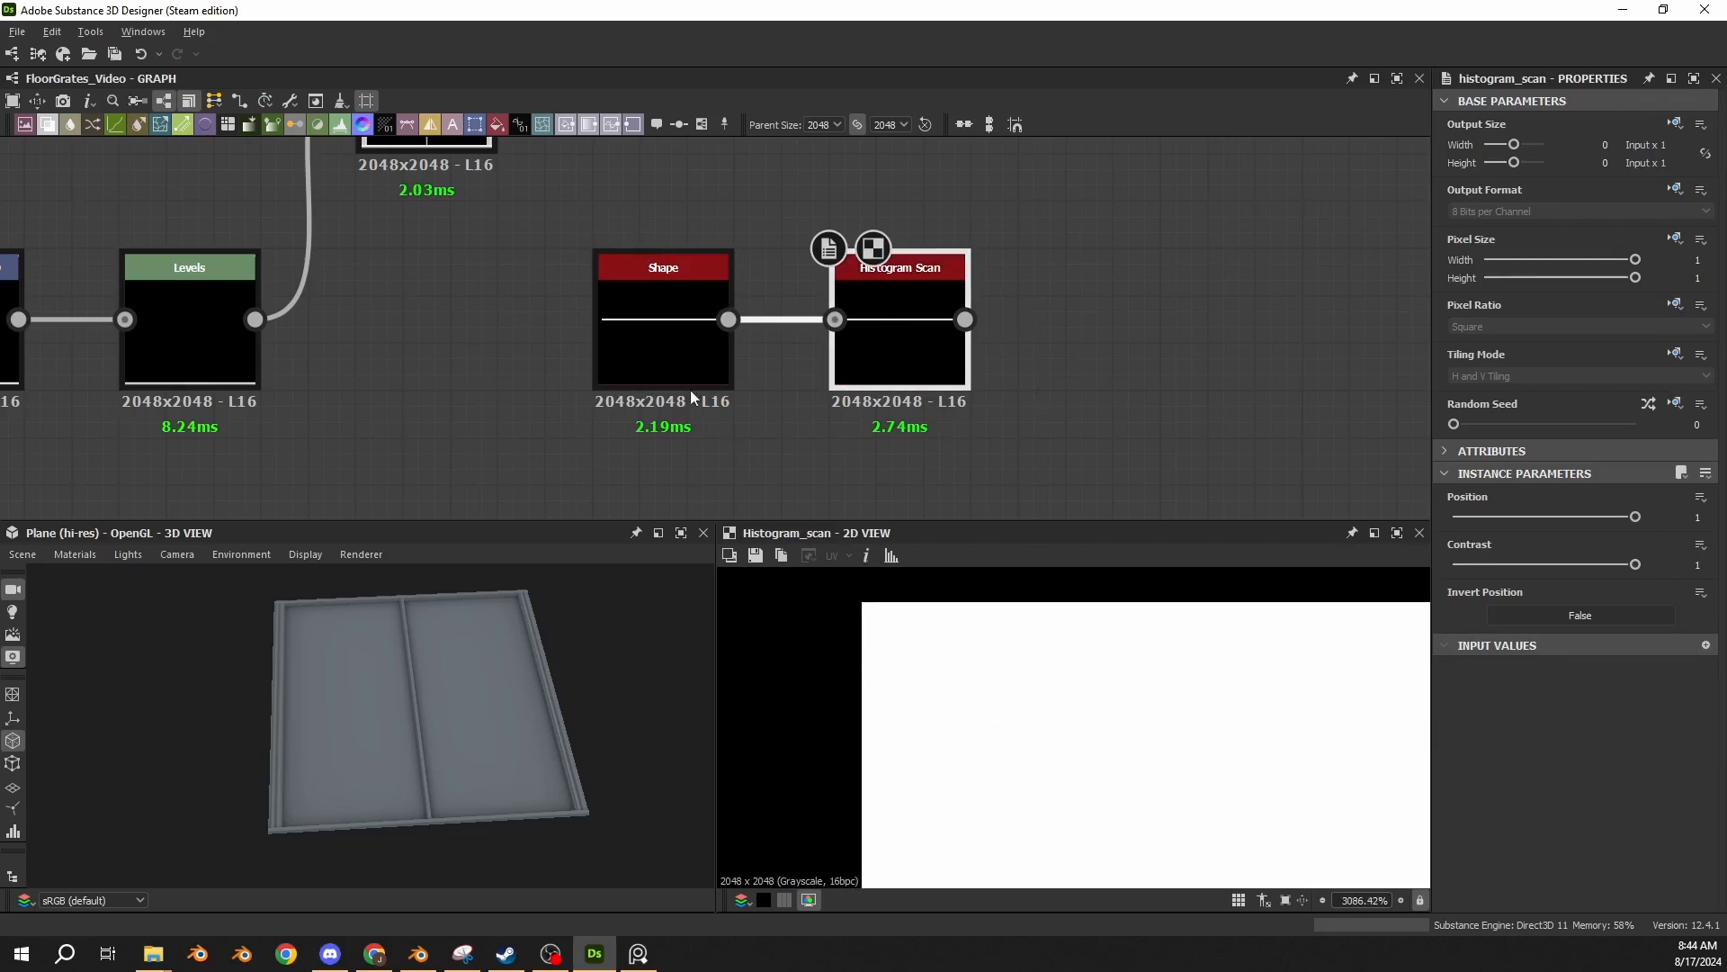
{"action": "double_click", "coordinate": [689, 360]}
{"action": "scroll", "coordinate": [996, 657], "scroll_direction": "down", "scroll_amount": 4}
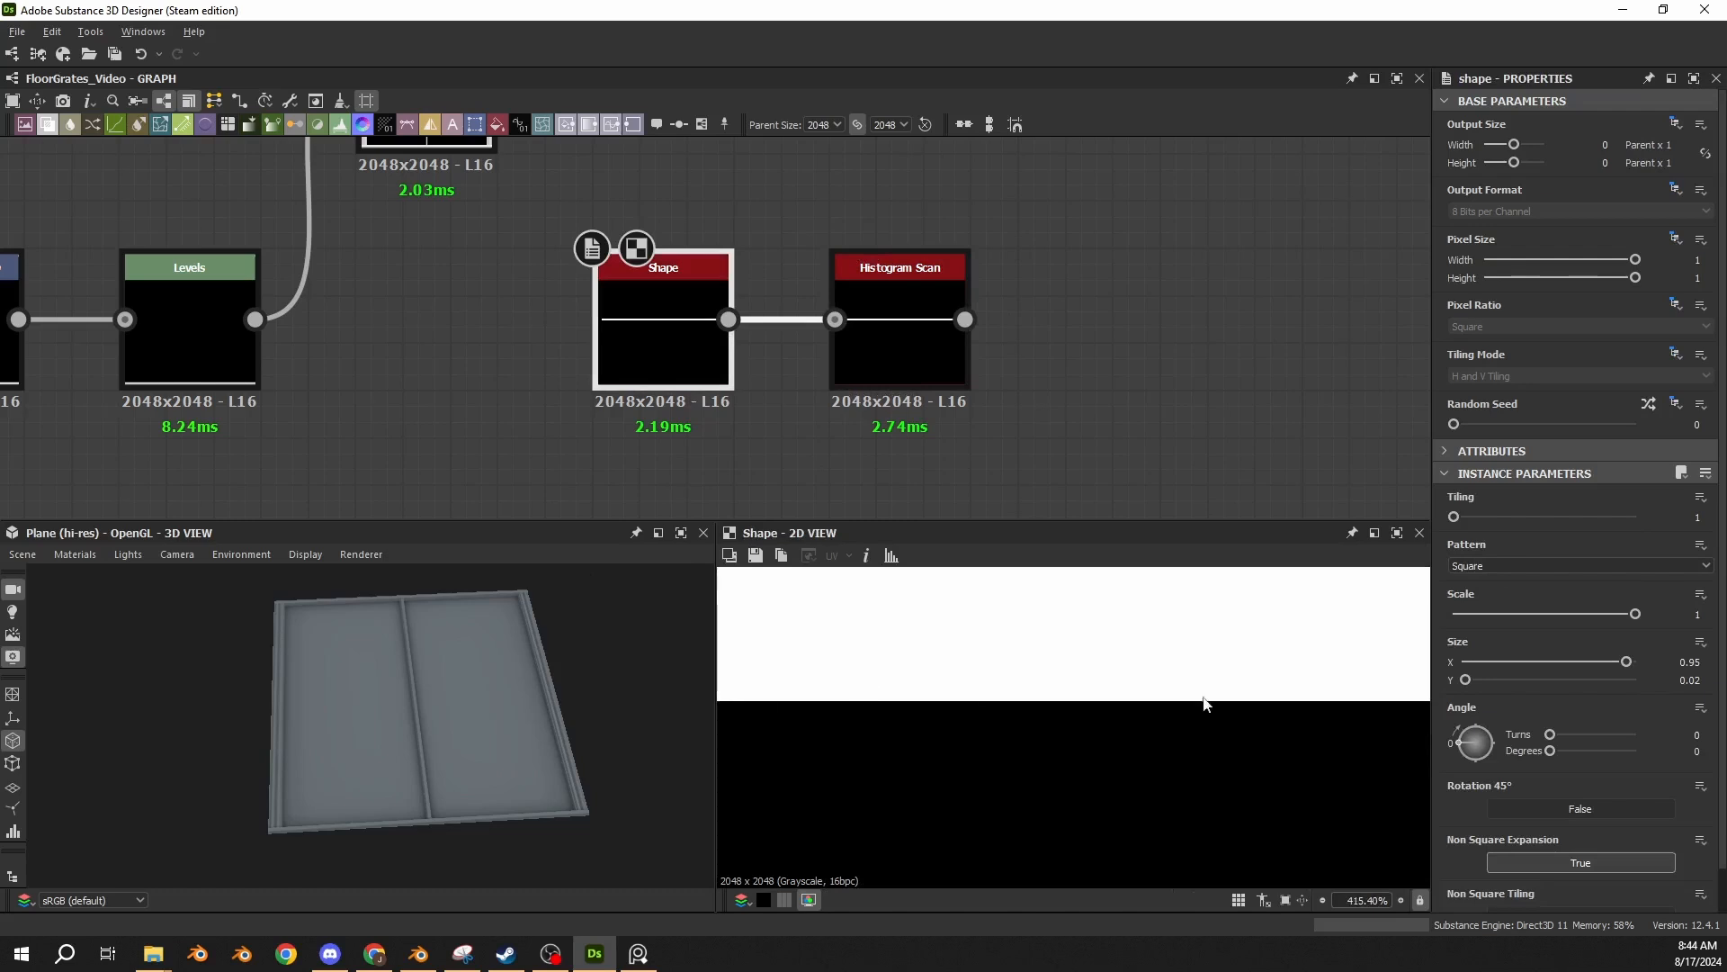
{"action": "scroll", "coordinate": [1125, 717], "scroll_direction": "up", "scroll_amount": 1}
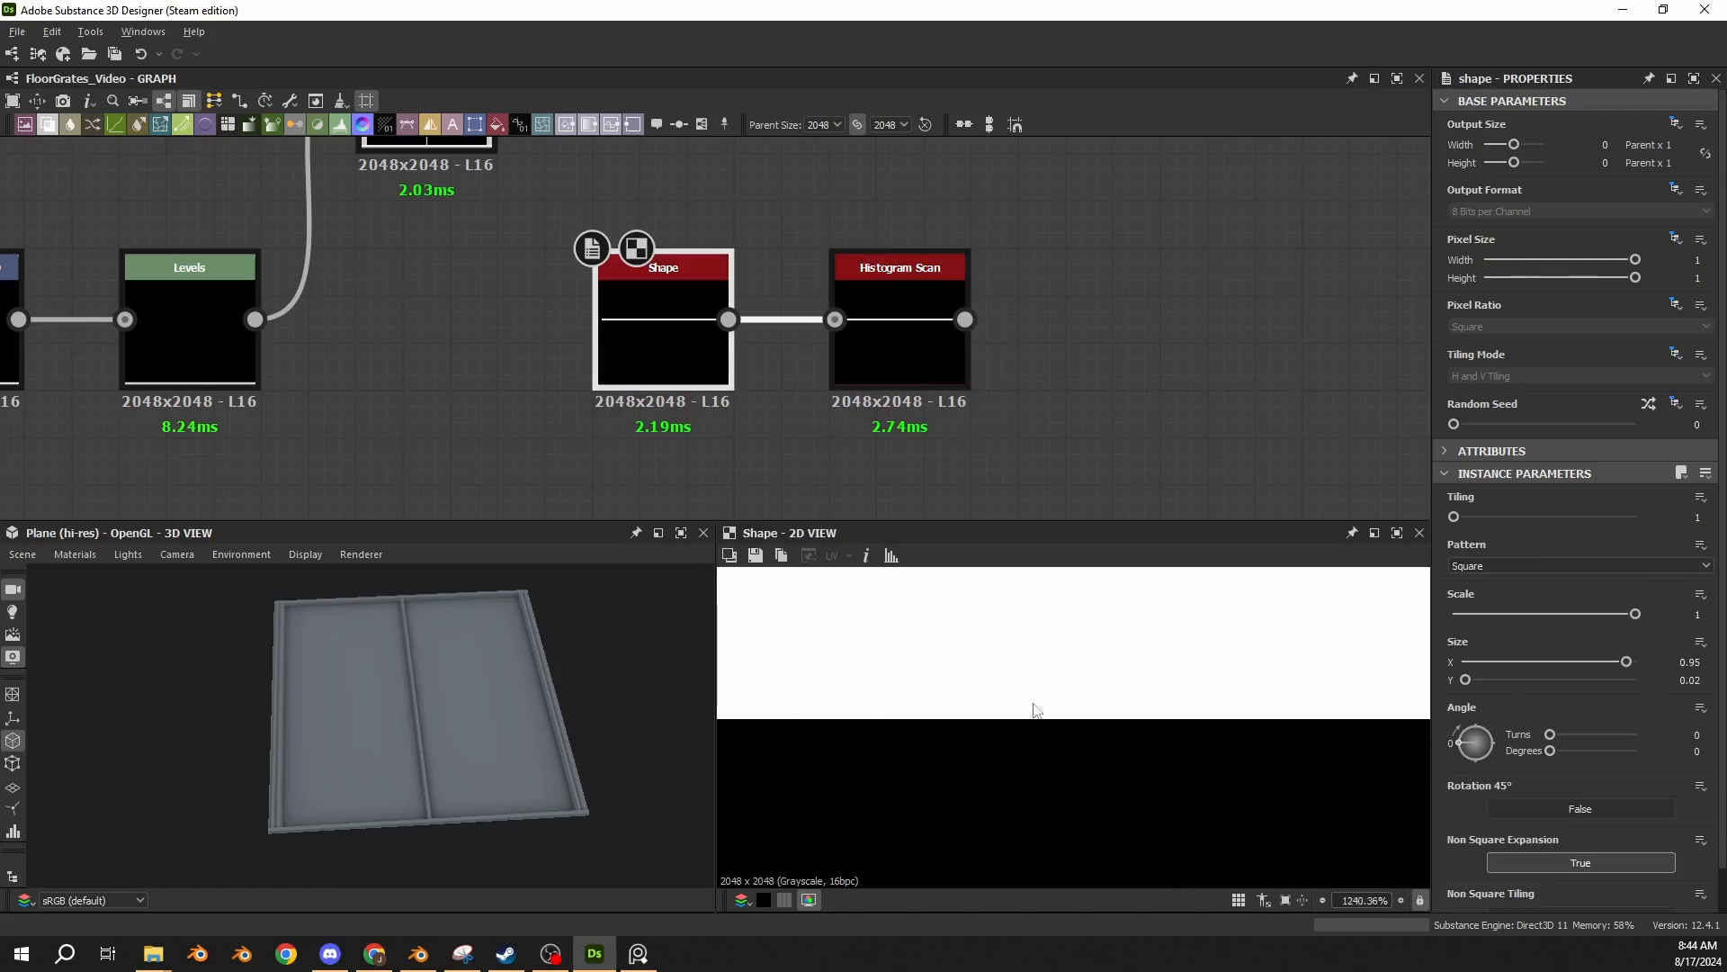
{"action": "scroll", "coordinate": [1214, 691], "scroll_direction": "down", "scroll_amount": 15}
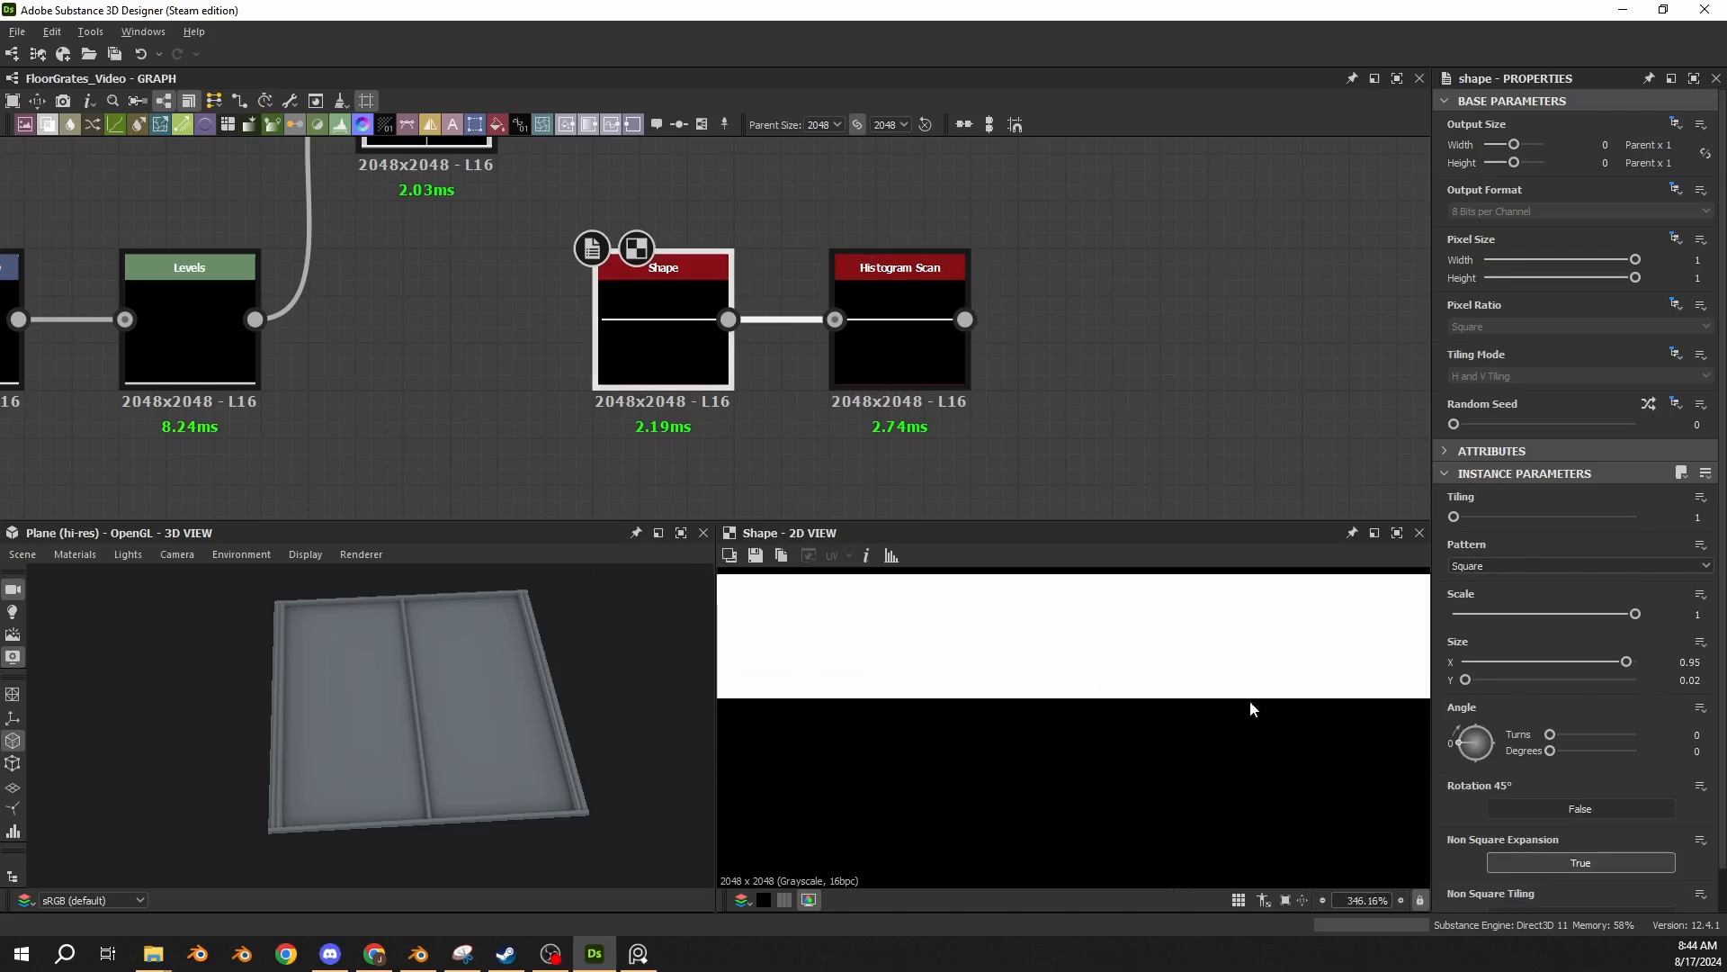
{"action": "scroll", "coordinate": [1335, 684], "scroll_direction": "up", "scroll_amount": 14}
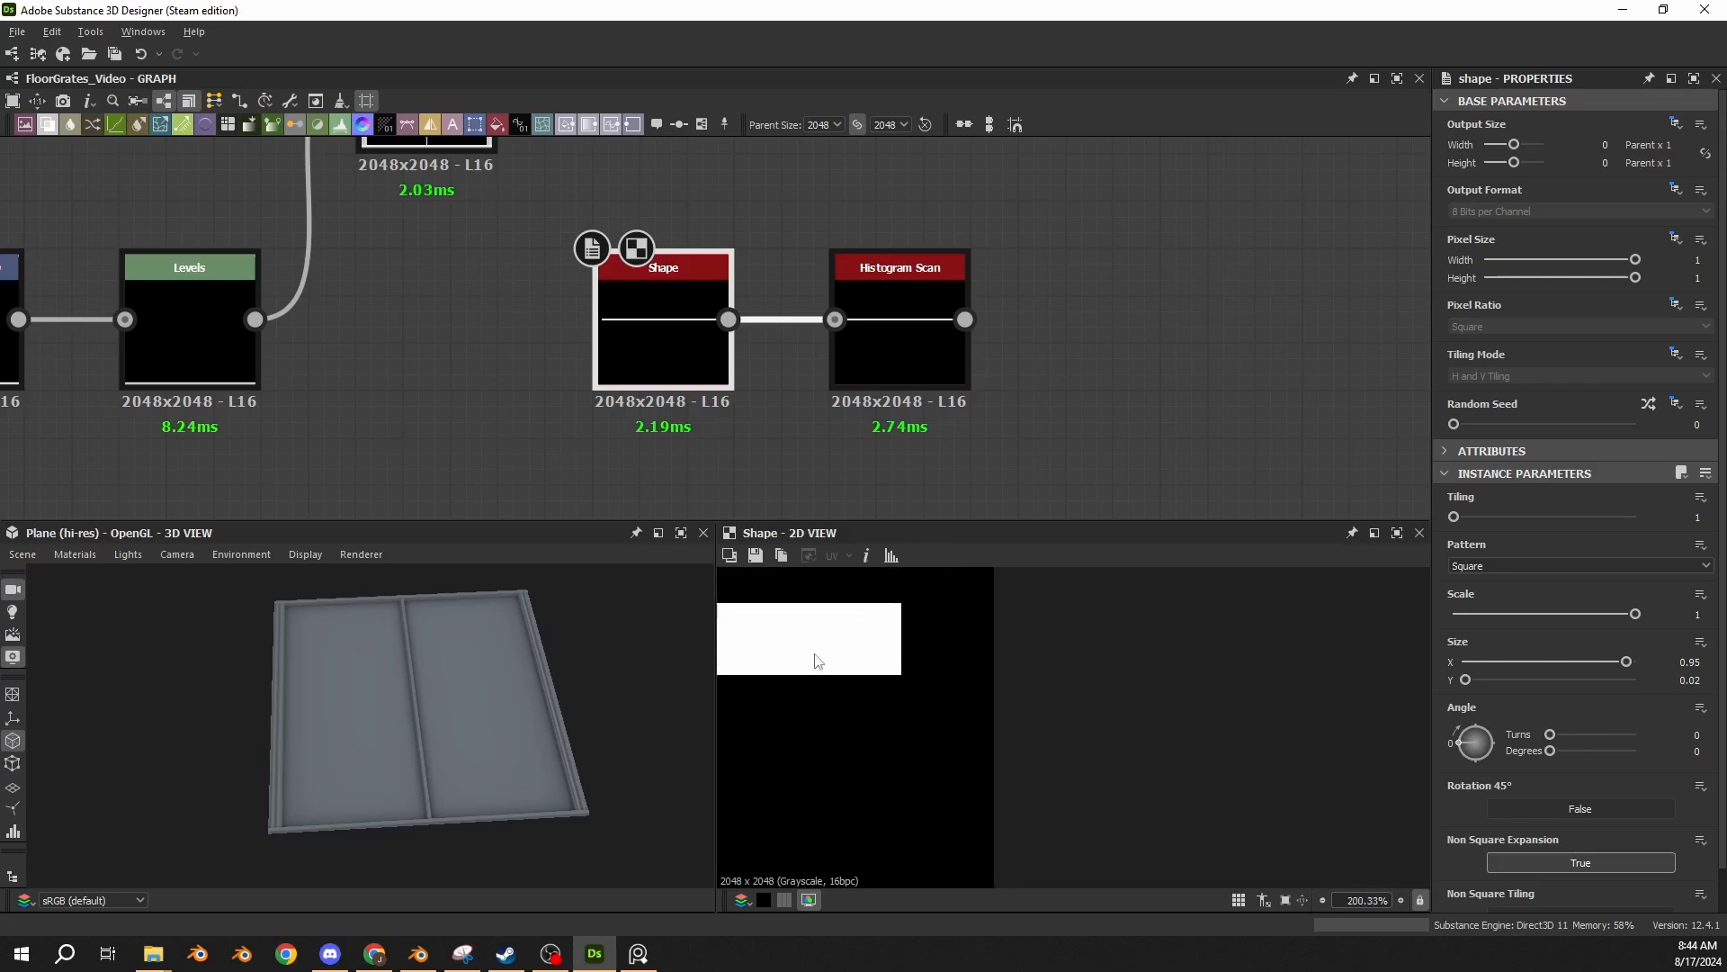
{"action": "scroll", "coordinate": [987, 710], "scroll_direction": "up", "scroll_amount": 6}
Delete the Histogram Scan following the new Shape.
{"action": "double_click", "coordinate": [903, 322]}
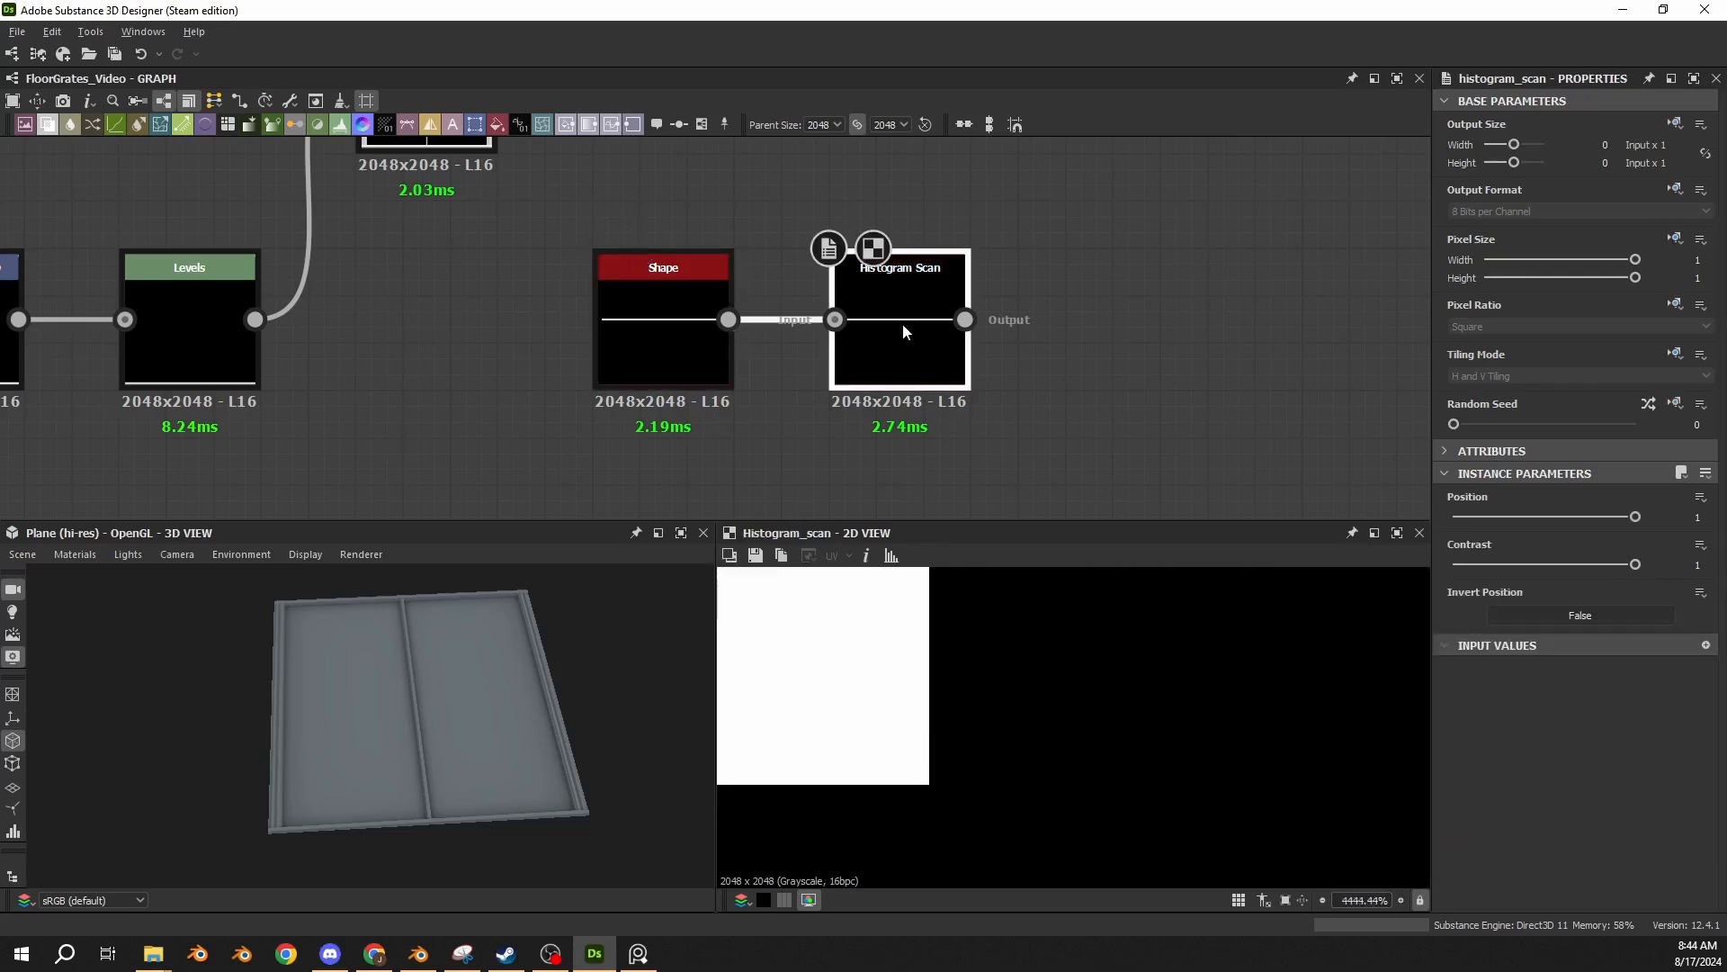
{"action": "key", "text": "Delete"}
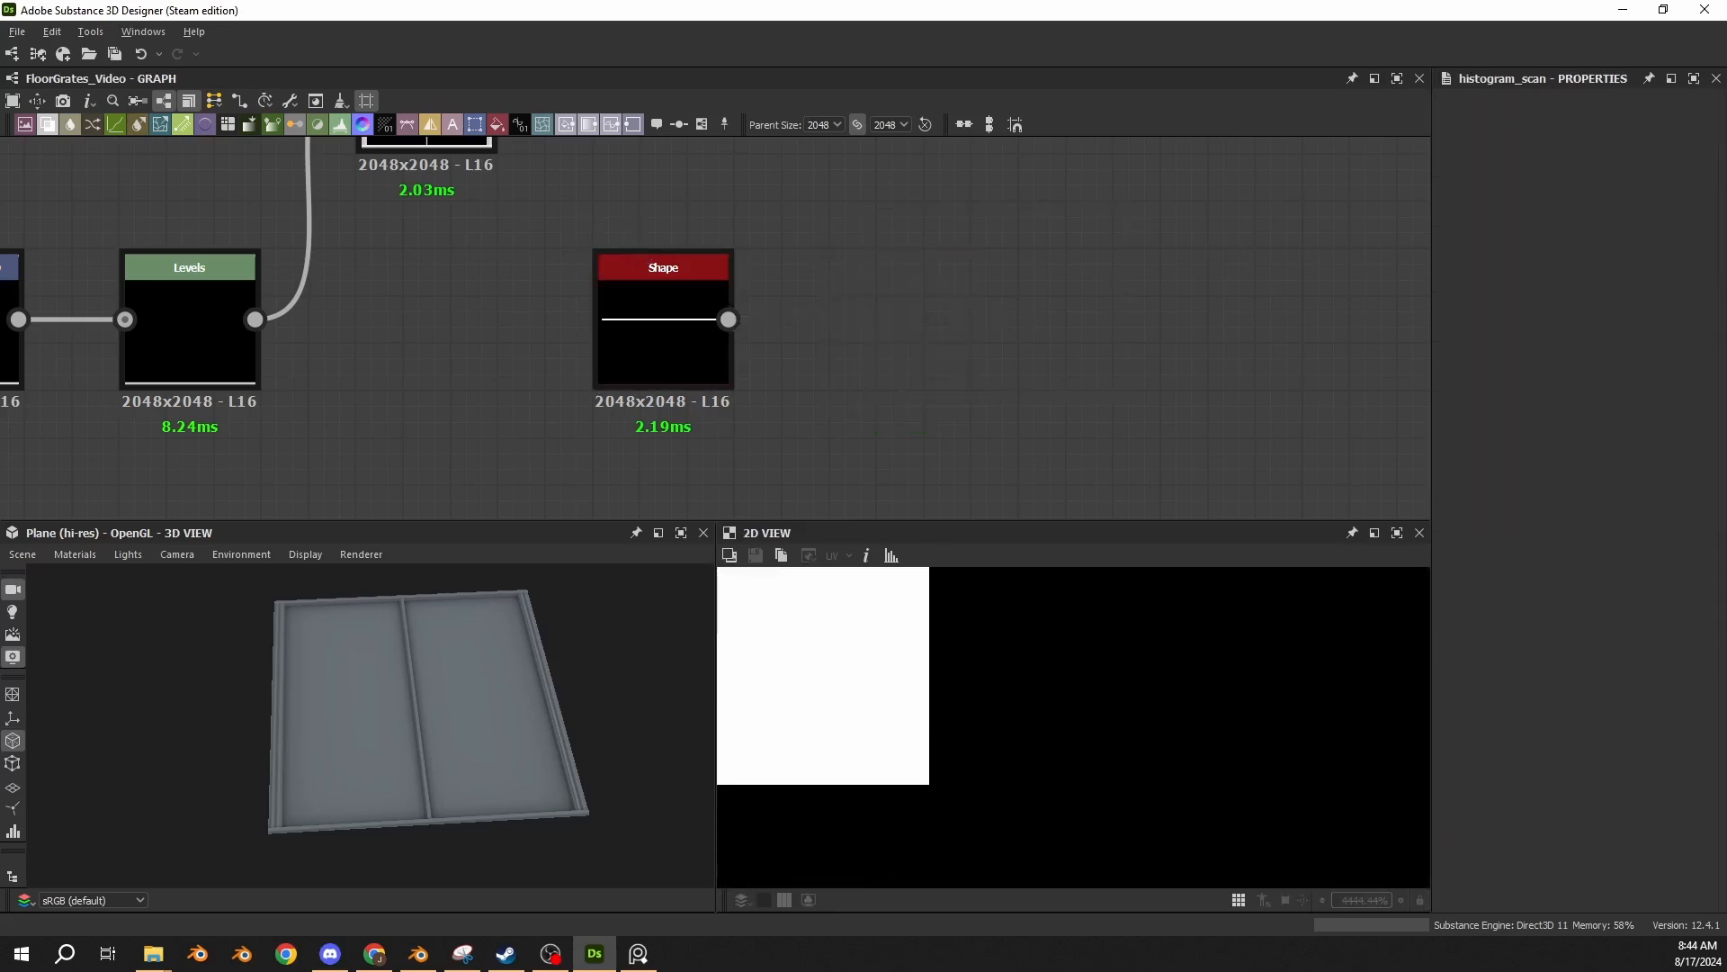
Paste a Bevel (Distance -0.002, Round), Levels (Level Out High 0.95), Blend, second Levels and top-line Blend group right after the new Shape.
{"action": "key", "text": "space"}
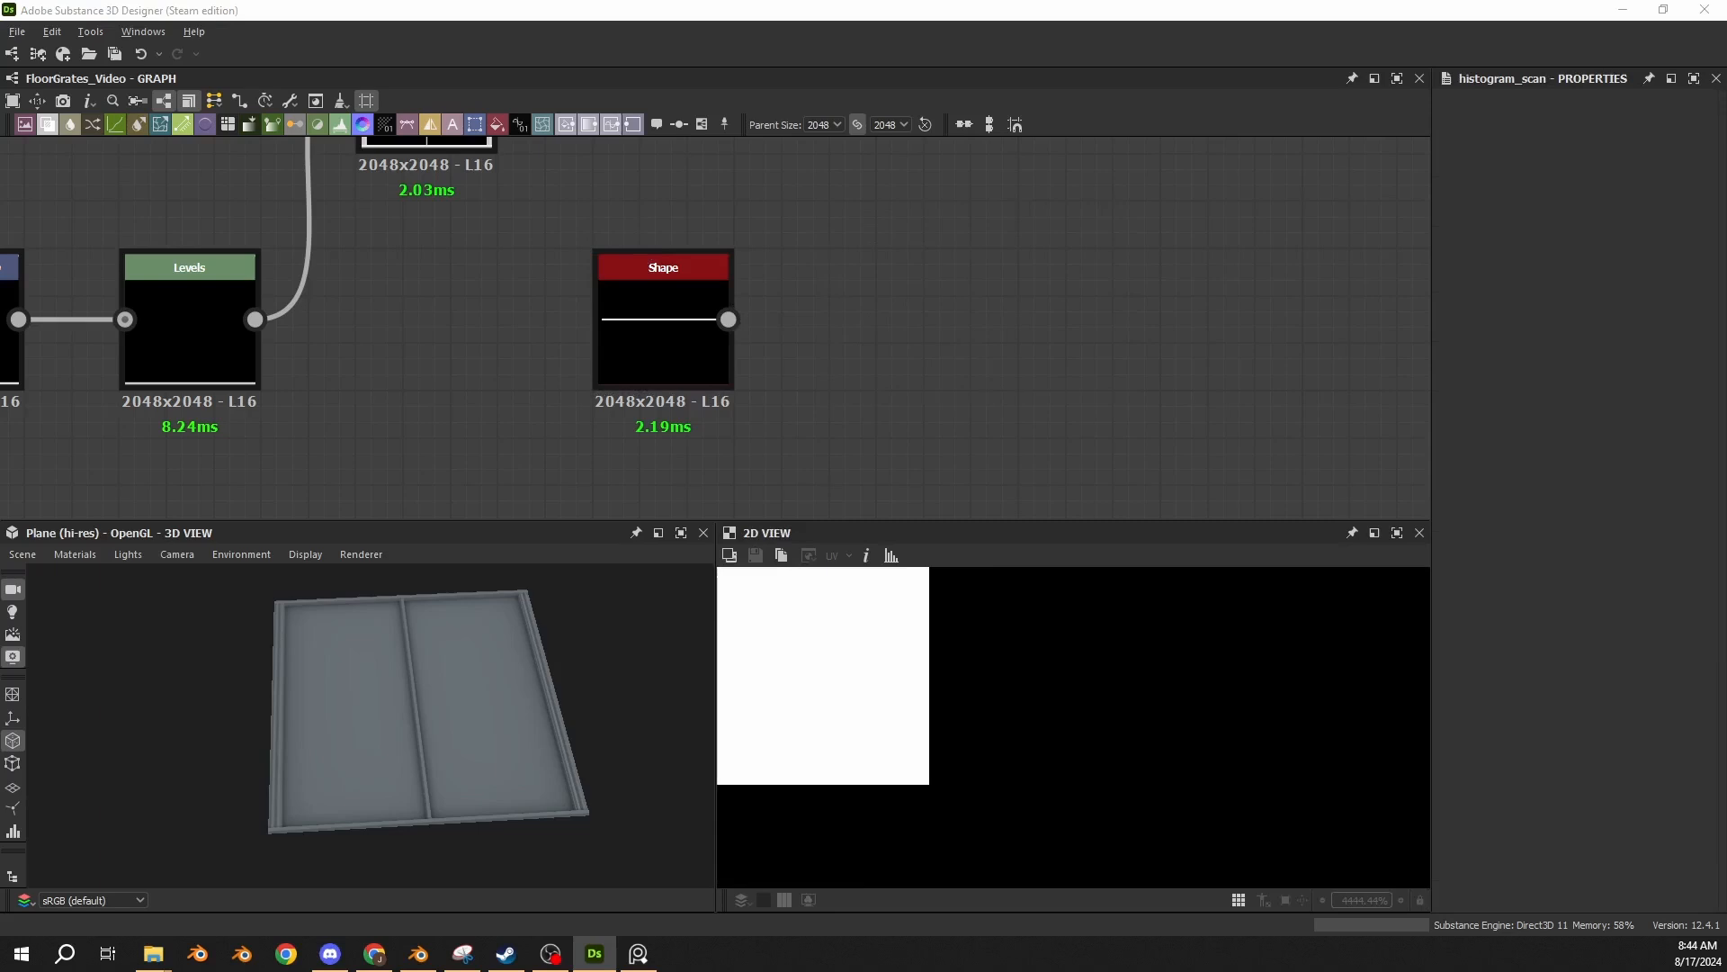
{"action": "scroll", "coordinate": [828, 503], "scroll_direction": "down", "scroll_amount": 6}
{"action": "middle_click_drag", "start_coordinate": [849, 403], "coordinate": [527, 348]}
{"action": "key", "text": "ctrl+v"}
{"action": "scroll", "coordinate": [656, 389], "scroll_direction": "up", "scroll_amount": 4}
{"action": "left_click_drag", "start_coordinate": [566, 275], "coordinate": [429, 398]}
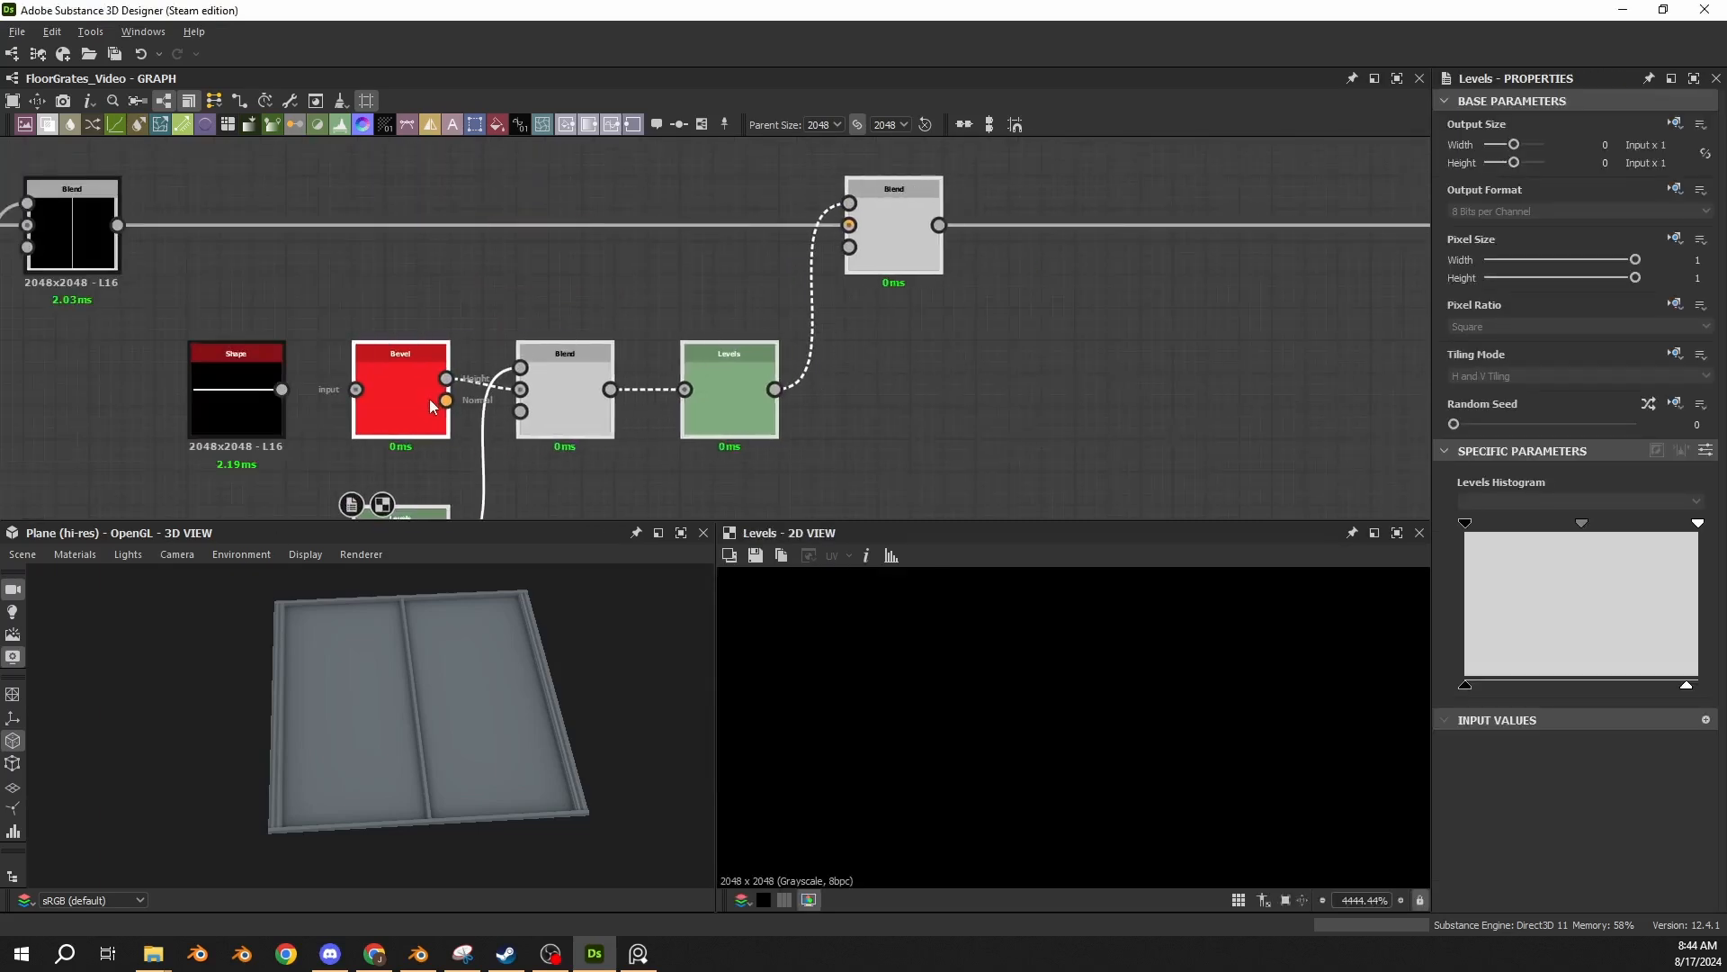
{"action": "middle_click_drag", "start_coordinate": [370, 280], "coordinate": [533, 181]}
{"action": "left_click", "coordinate": [553, 270]}
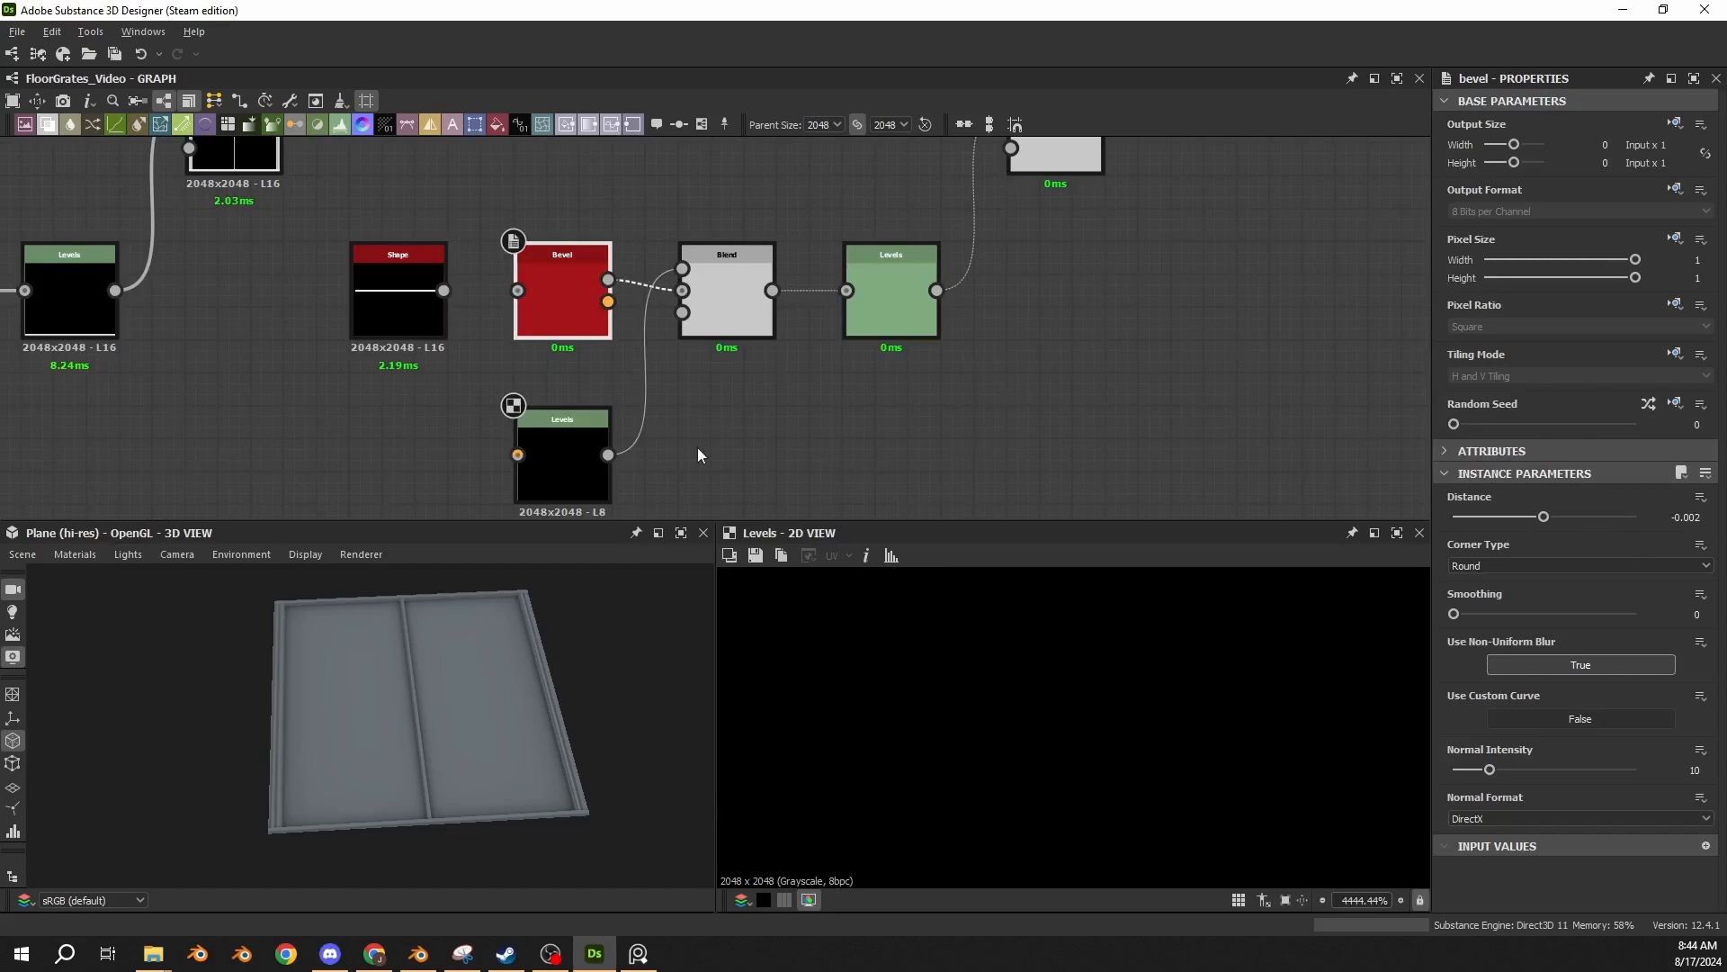
{"action": "left_click", "coordinate": [565, 468]}
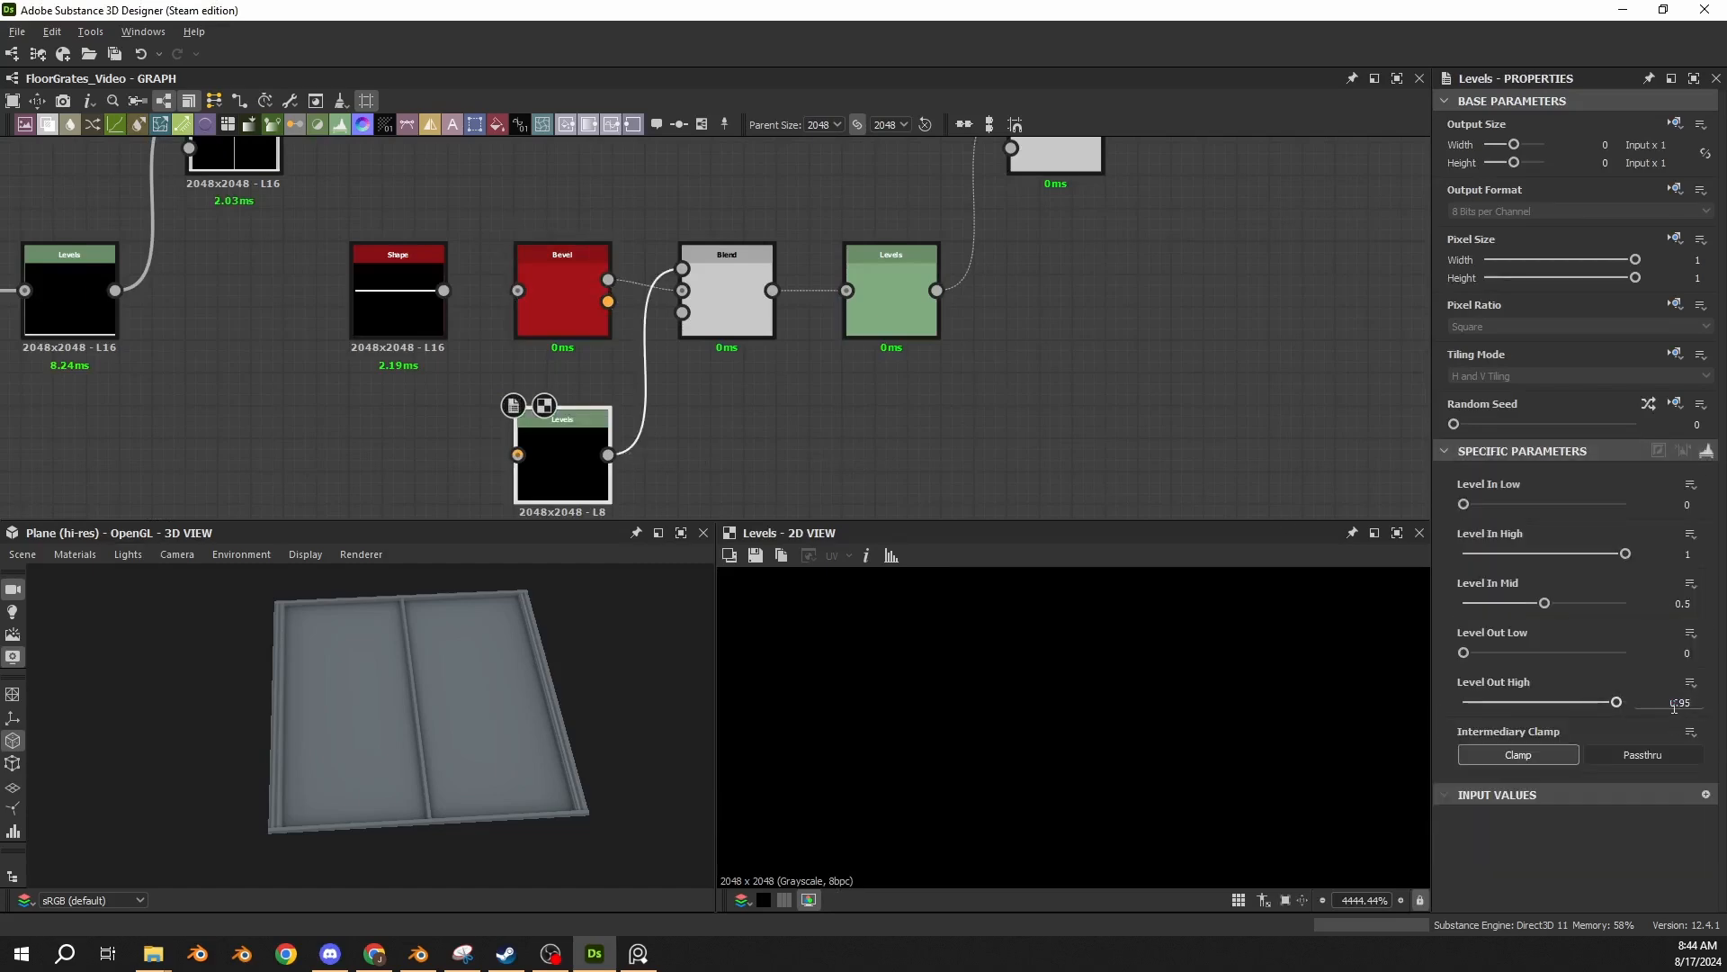
Feed the Shape into the pasted Bevel and lower Levels, and view the resulting Blend and following Levels in 2D.
{"action": "left_click_drag", "start_coordinate": [443, 290], "coordinate": [518, 291]}
{"action": "left_click_drag", "start_coordinate": [444, 290], "coordinate": [518, 455]}
{"action": "left_click", "coordinate": [724, 318]}
{"action": "double_click", "coordinate": [723, 315]}
{"action": "double_click", "coordinate": [896, 310]}
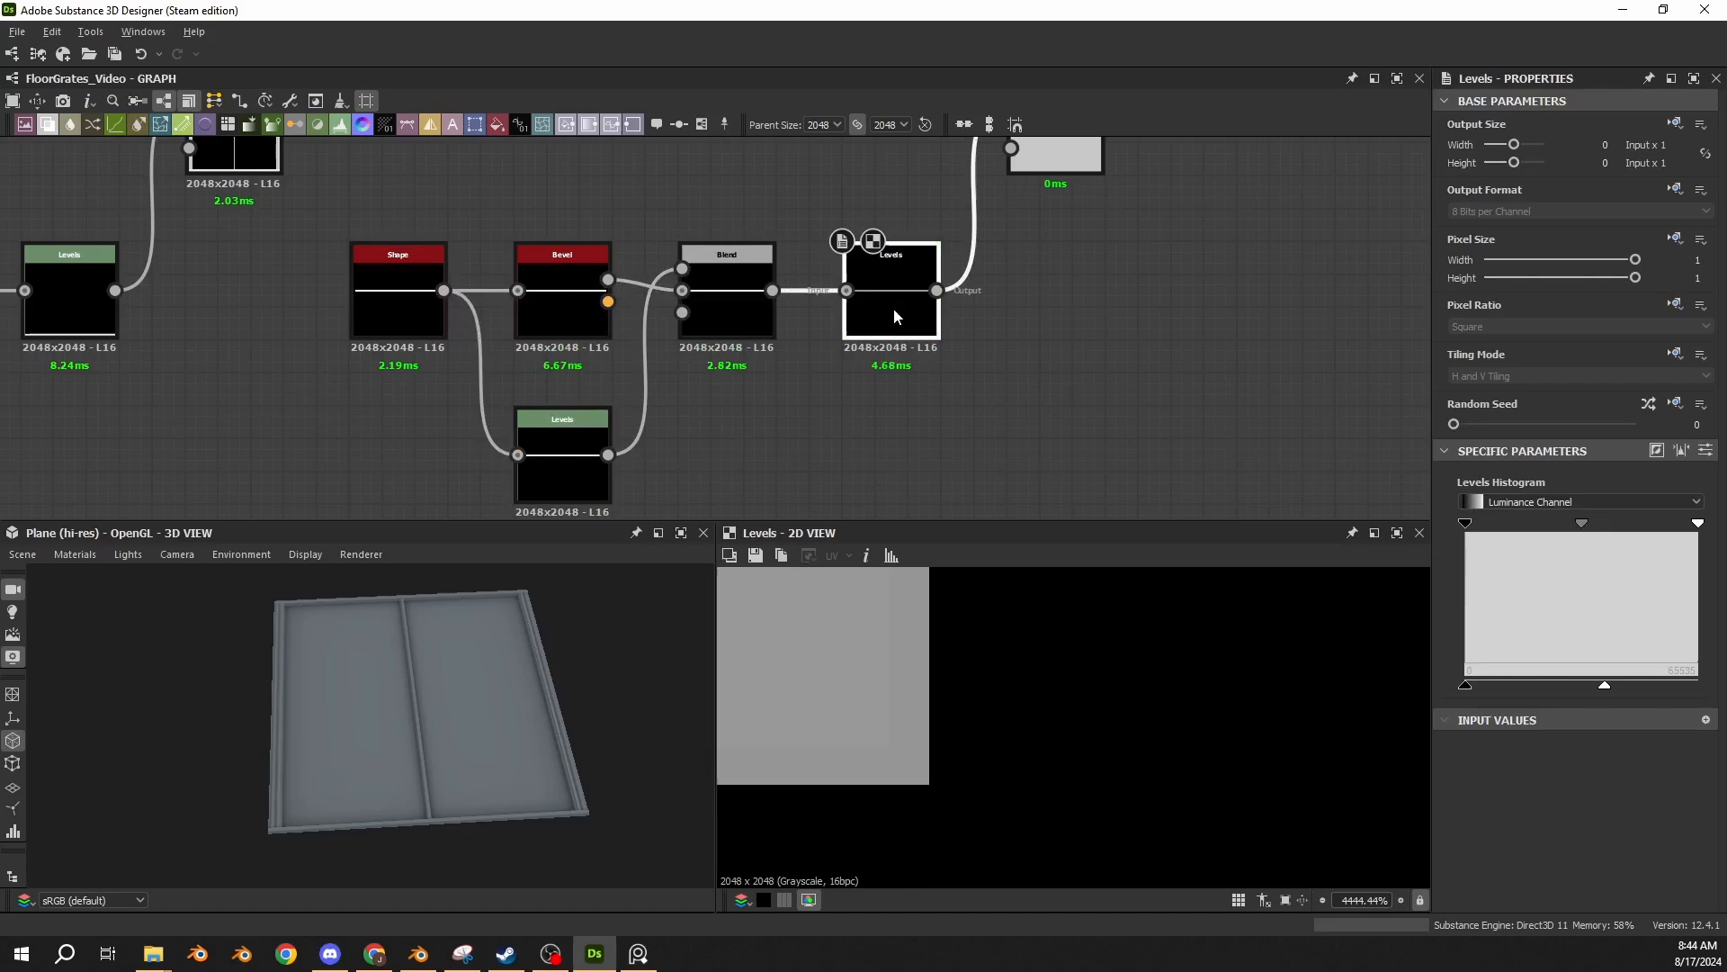
Link the Max (Lighten) Blend into the main chain, combining the preceding Blend with the new horizontal bar, and inspect the crossing in 3D.
{"action": "left_click", "coordinate": [1706, 452]}
{"action": "scroll", "coordinate": [728, 294], "scroll_direction": "down", "scroll_amount": 3}
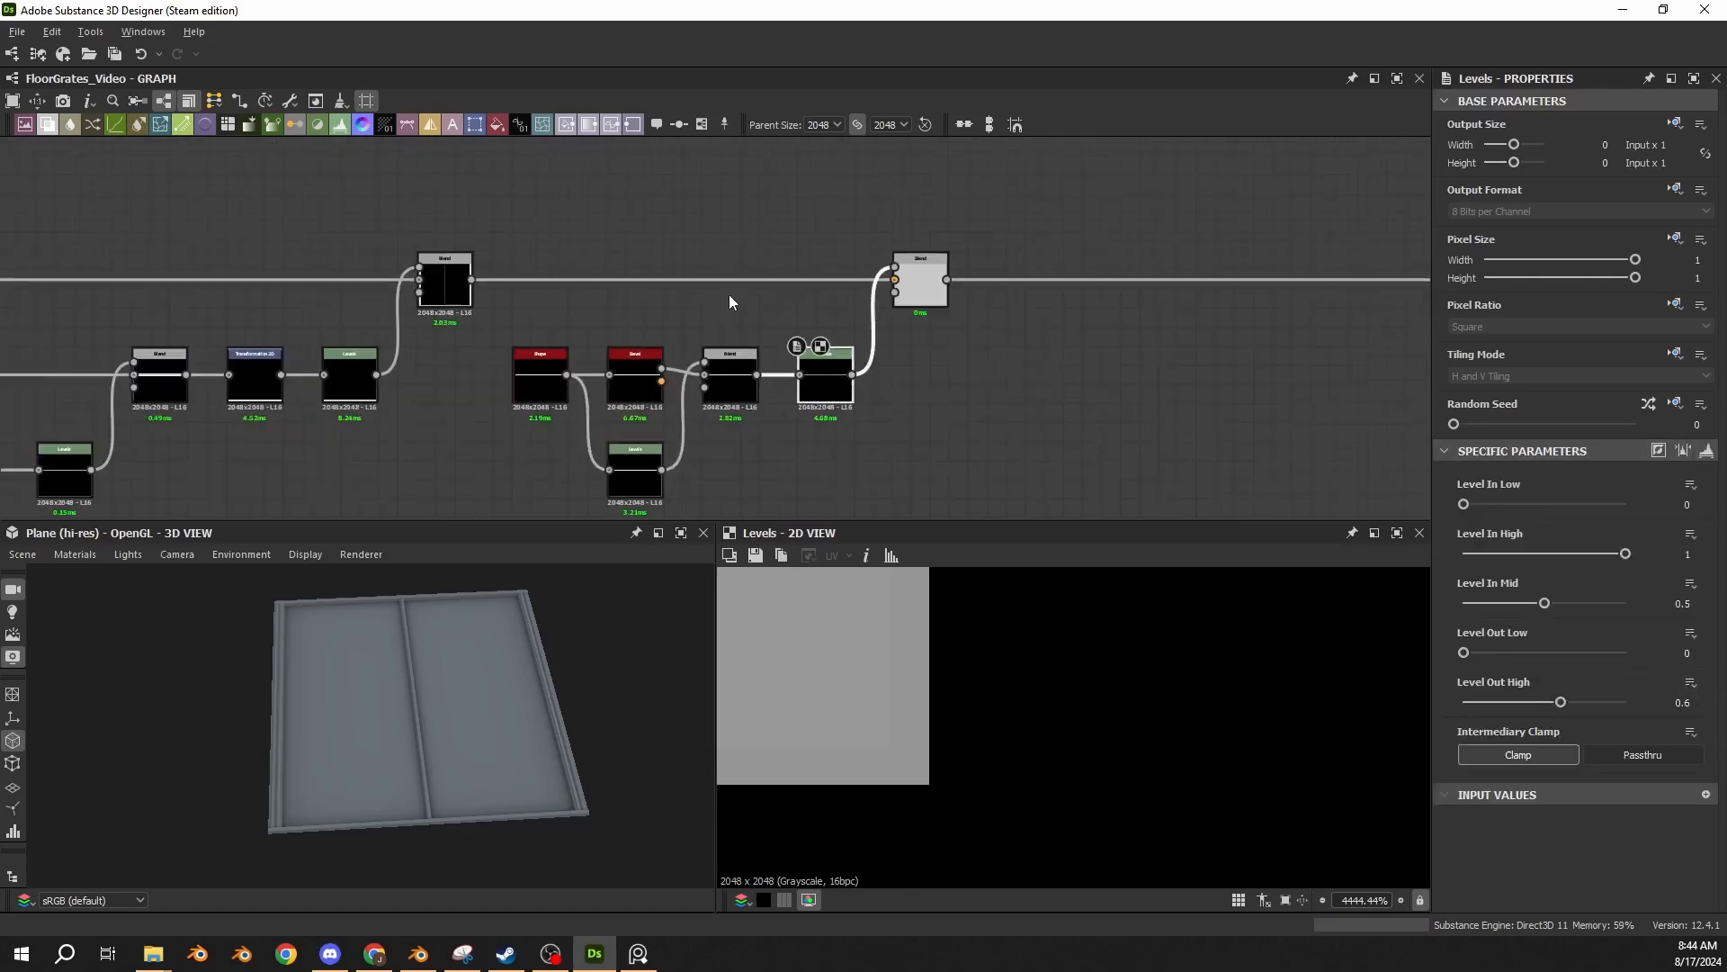
{"action": "left_click_drag", "start_coordinate": [908, 286], "coordinate": [909, 328]}
{"action": "key", "text": "ctrl+z"}
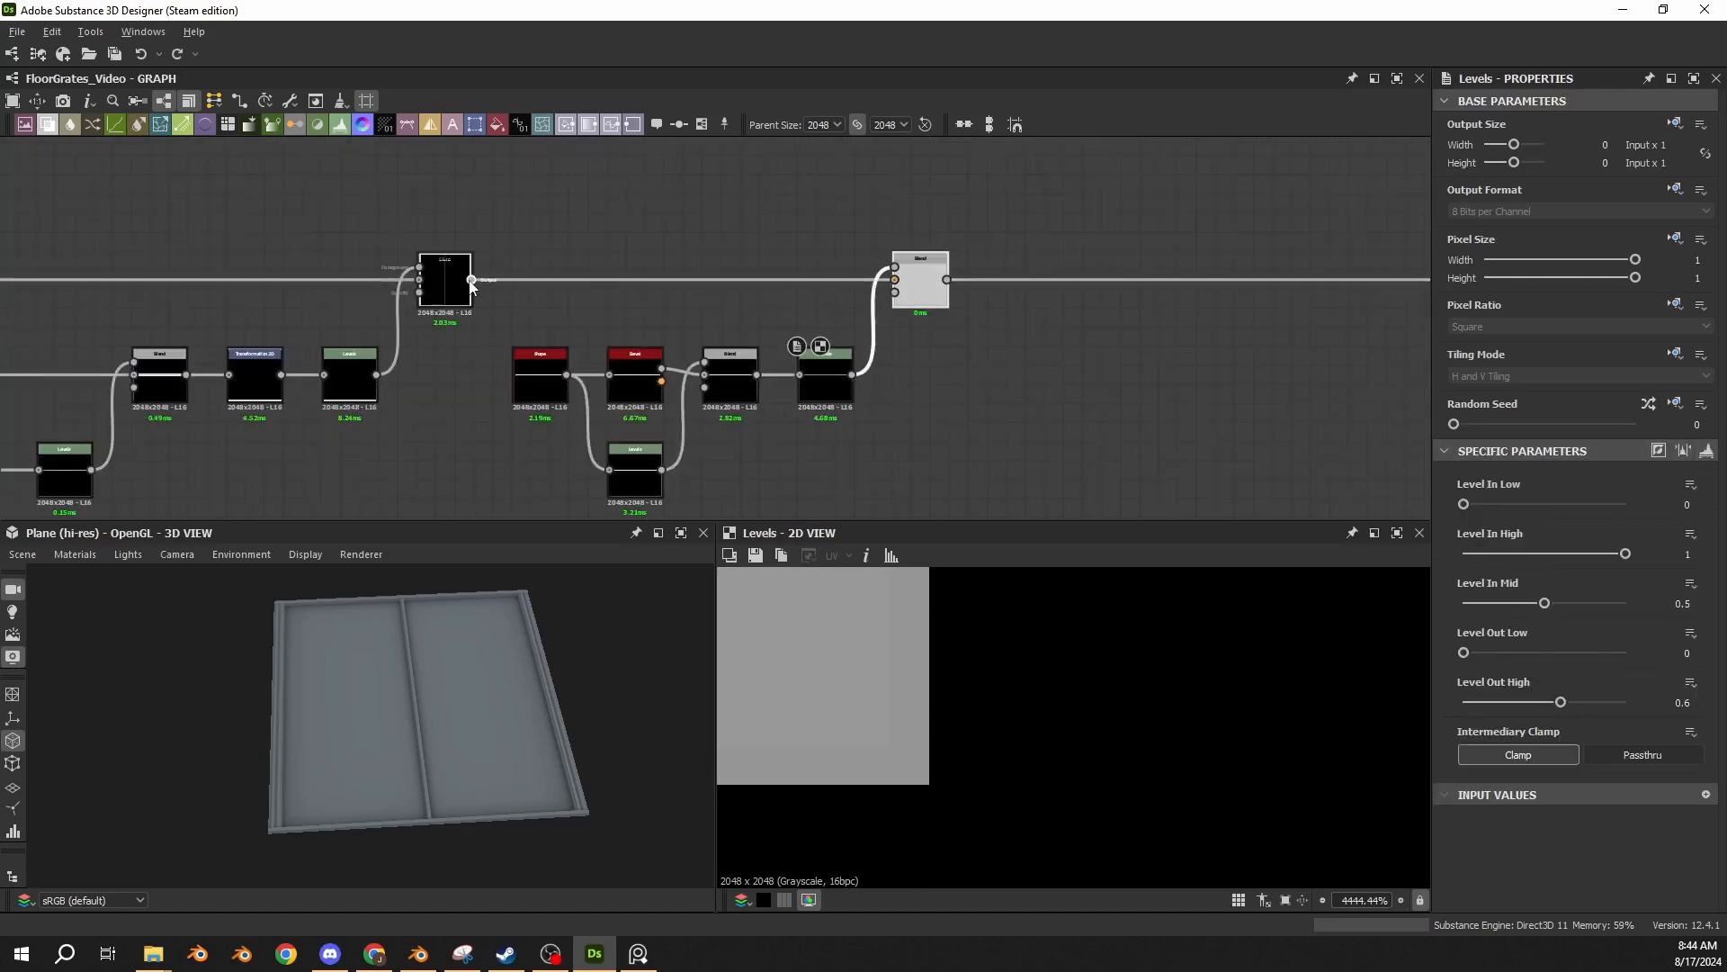
{"action": "left_click_drag", "start_coordinate": [472, 280], "coordinate": [902, 286]}
{"action": "left_click", "coordinate": [907, 290]}
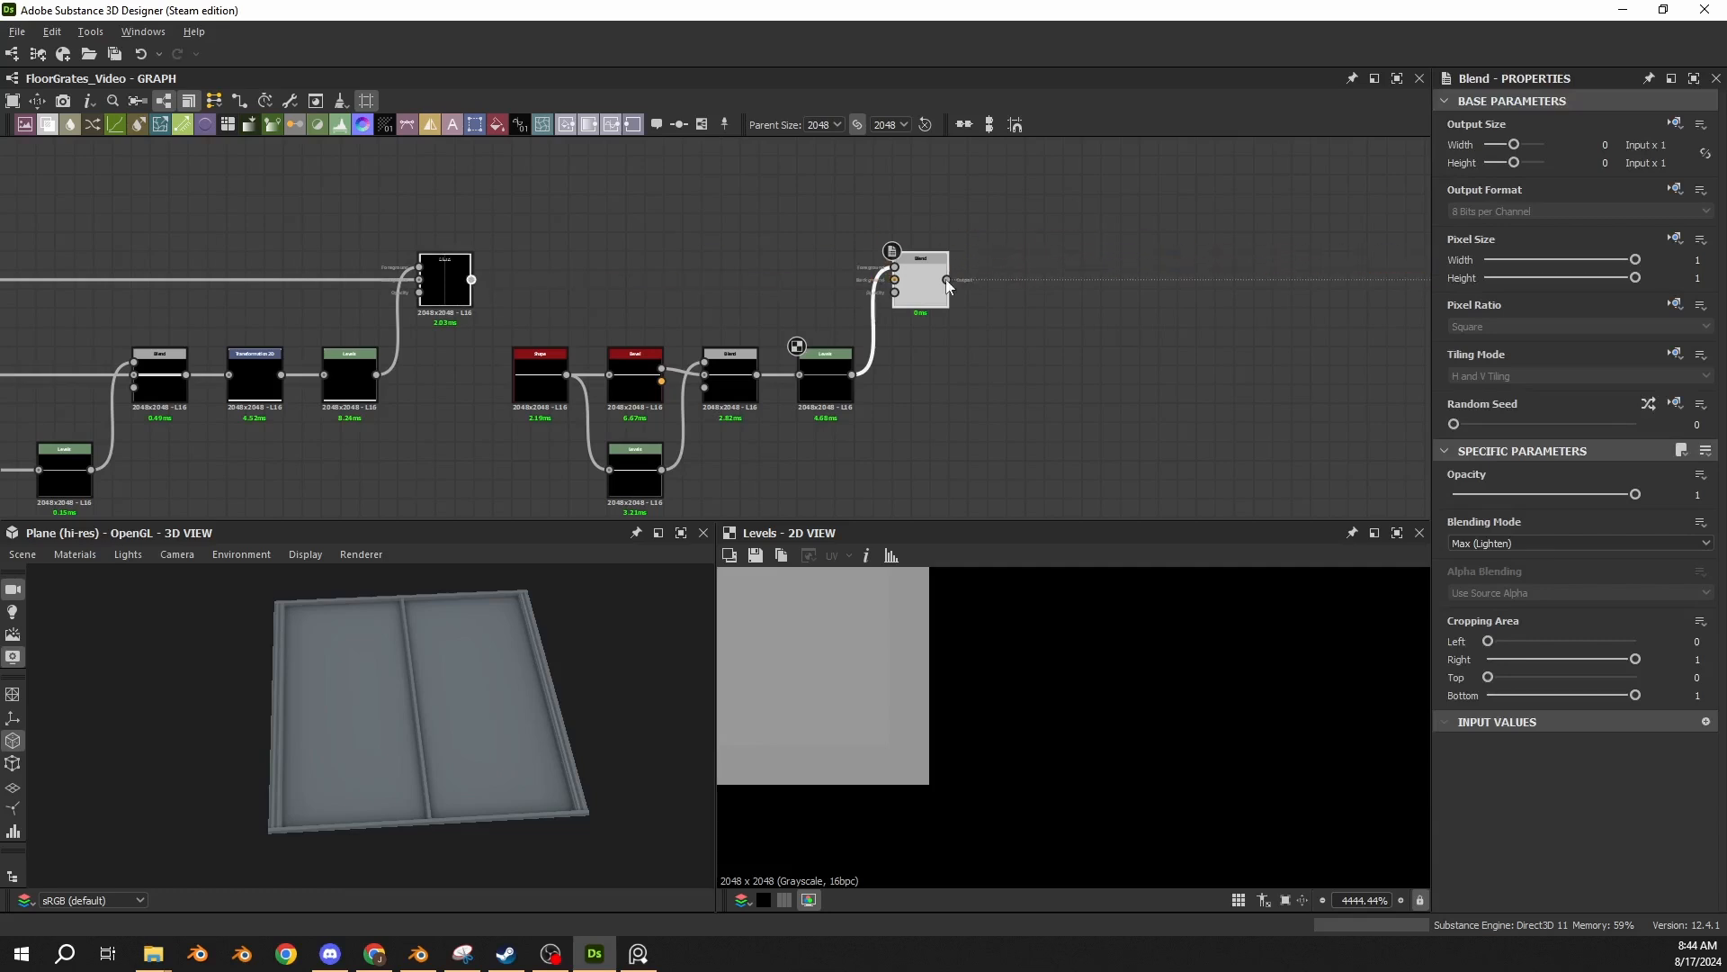
{"action": "double_click", "coordinate": [910, 263]}
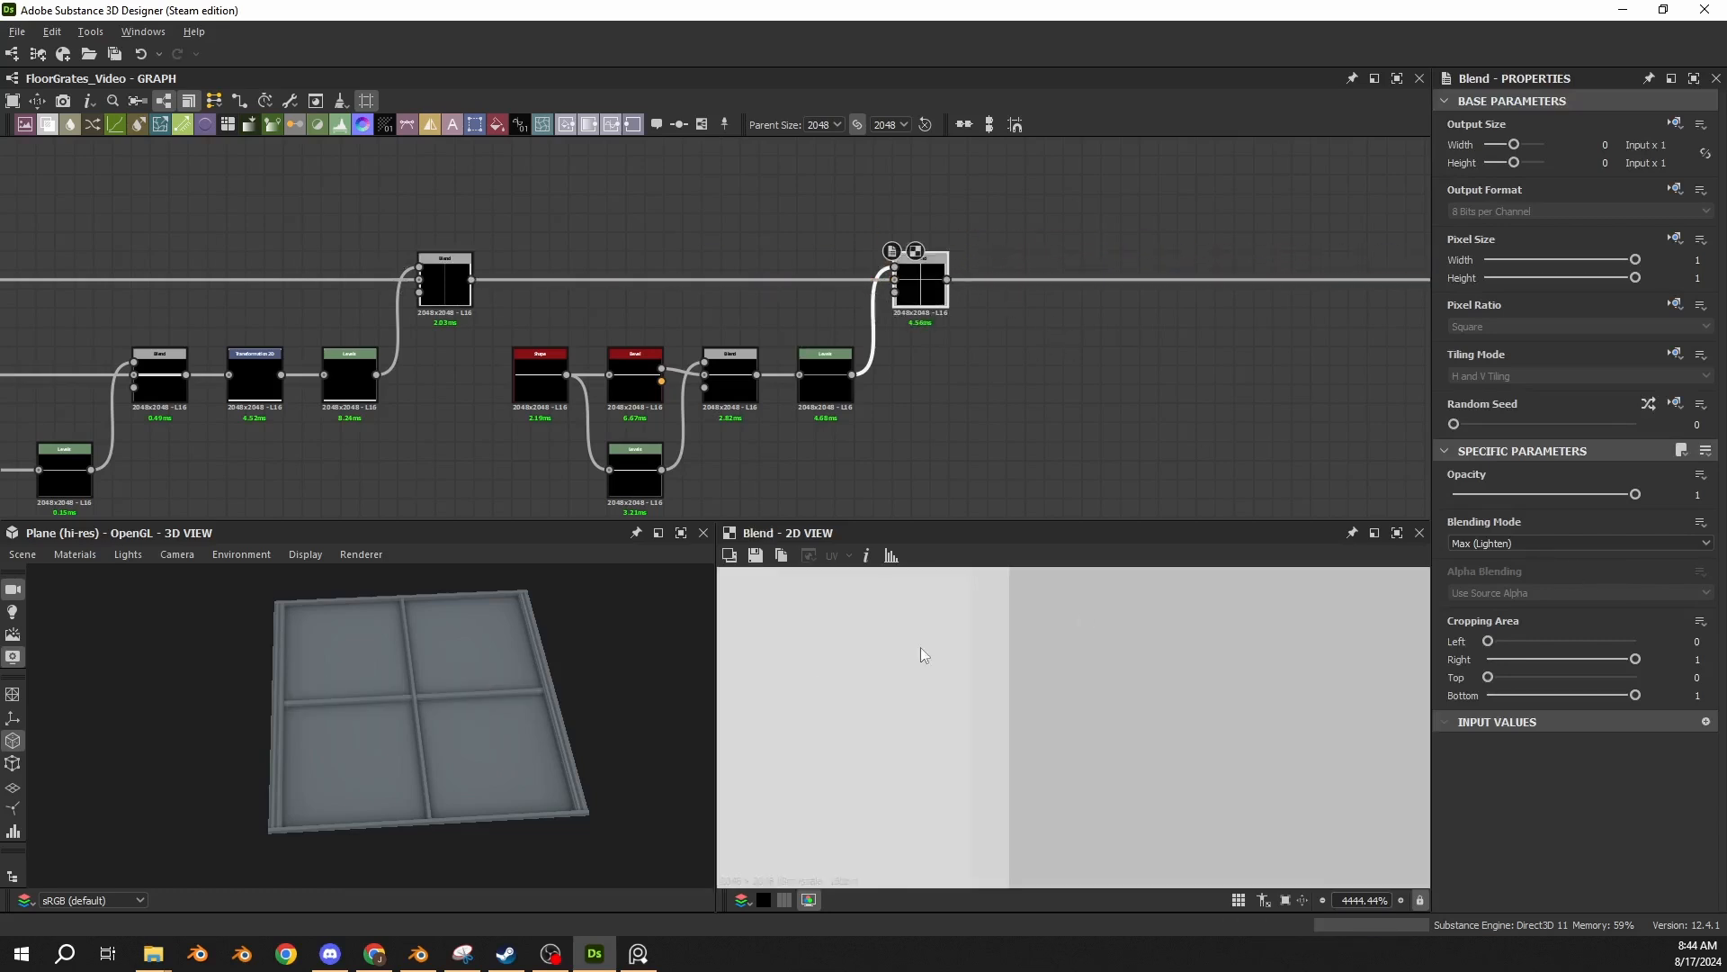
{"action": "scroll", "coordinate": [374, 717], "scroll_direction": "up", "scroll_amount": 10}
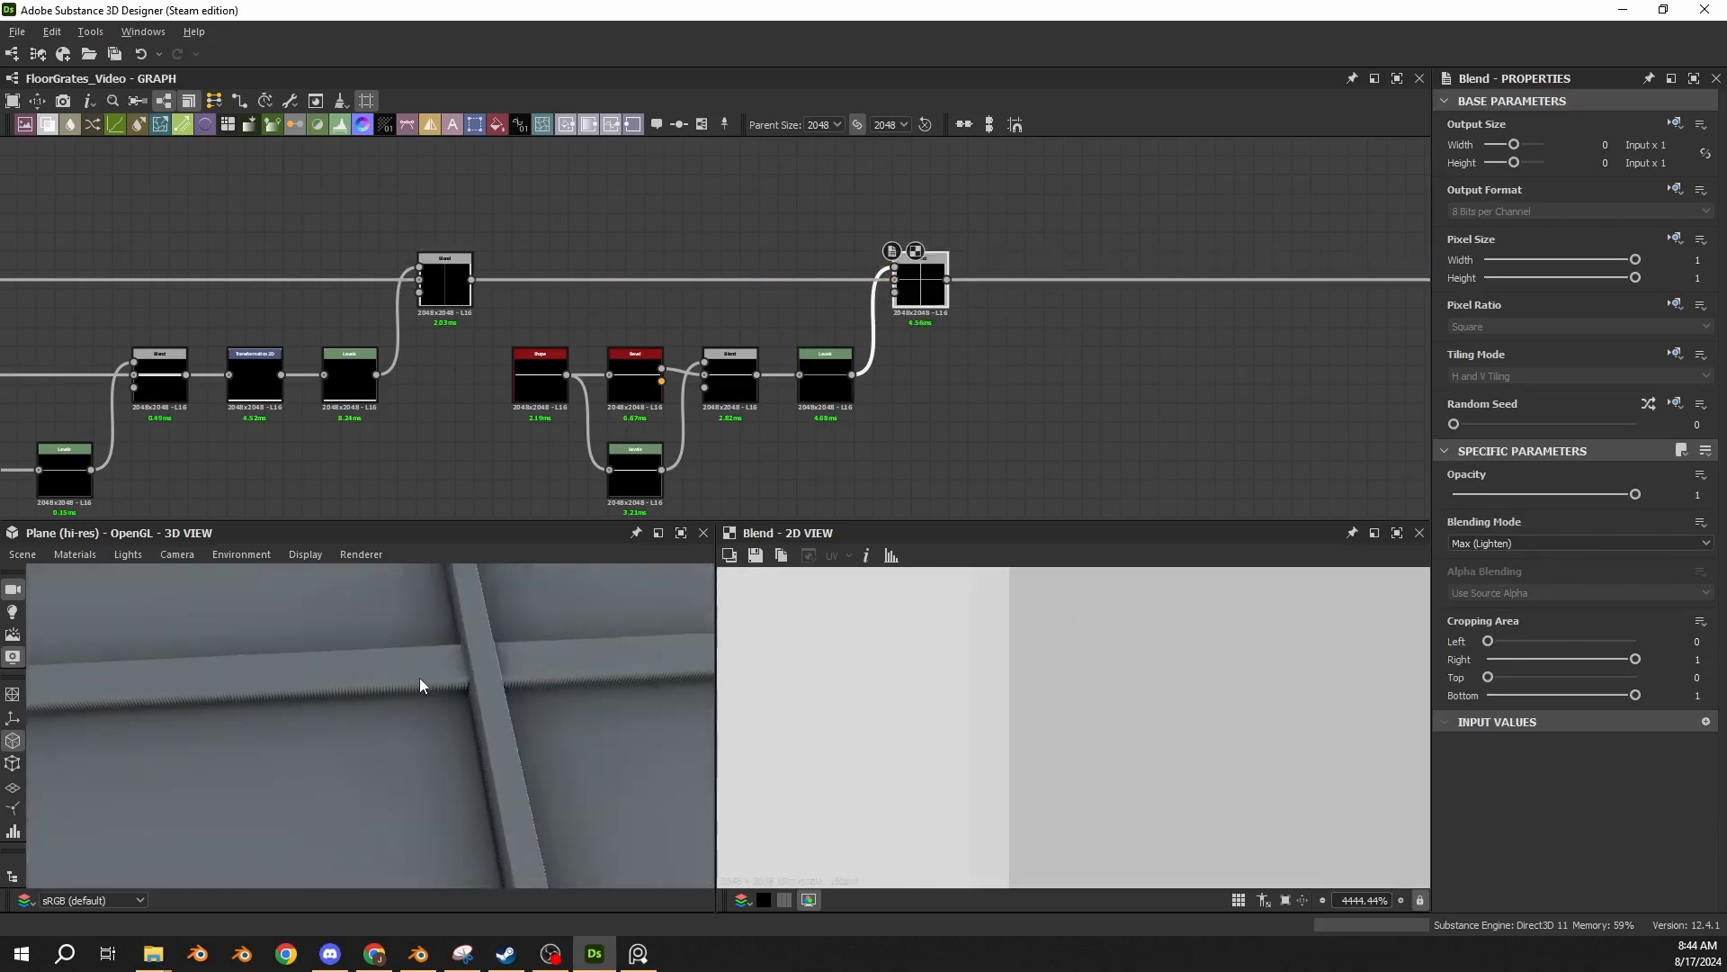
{"action": "left_click_drag", "start_coordinate": [408, 677], "coordinate": [447, 686]}
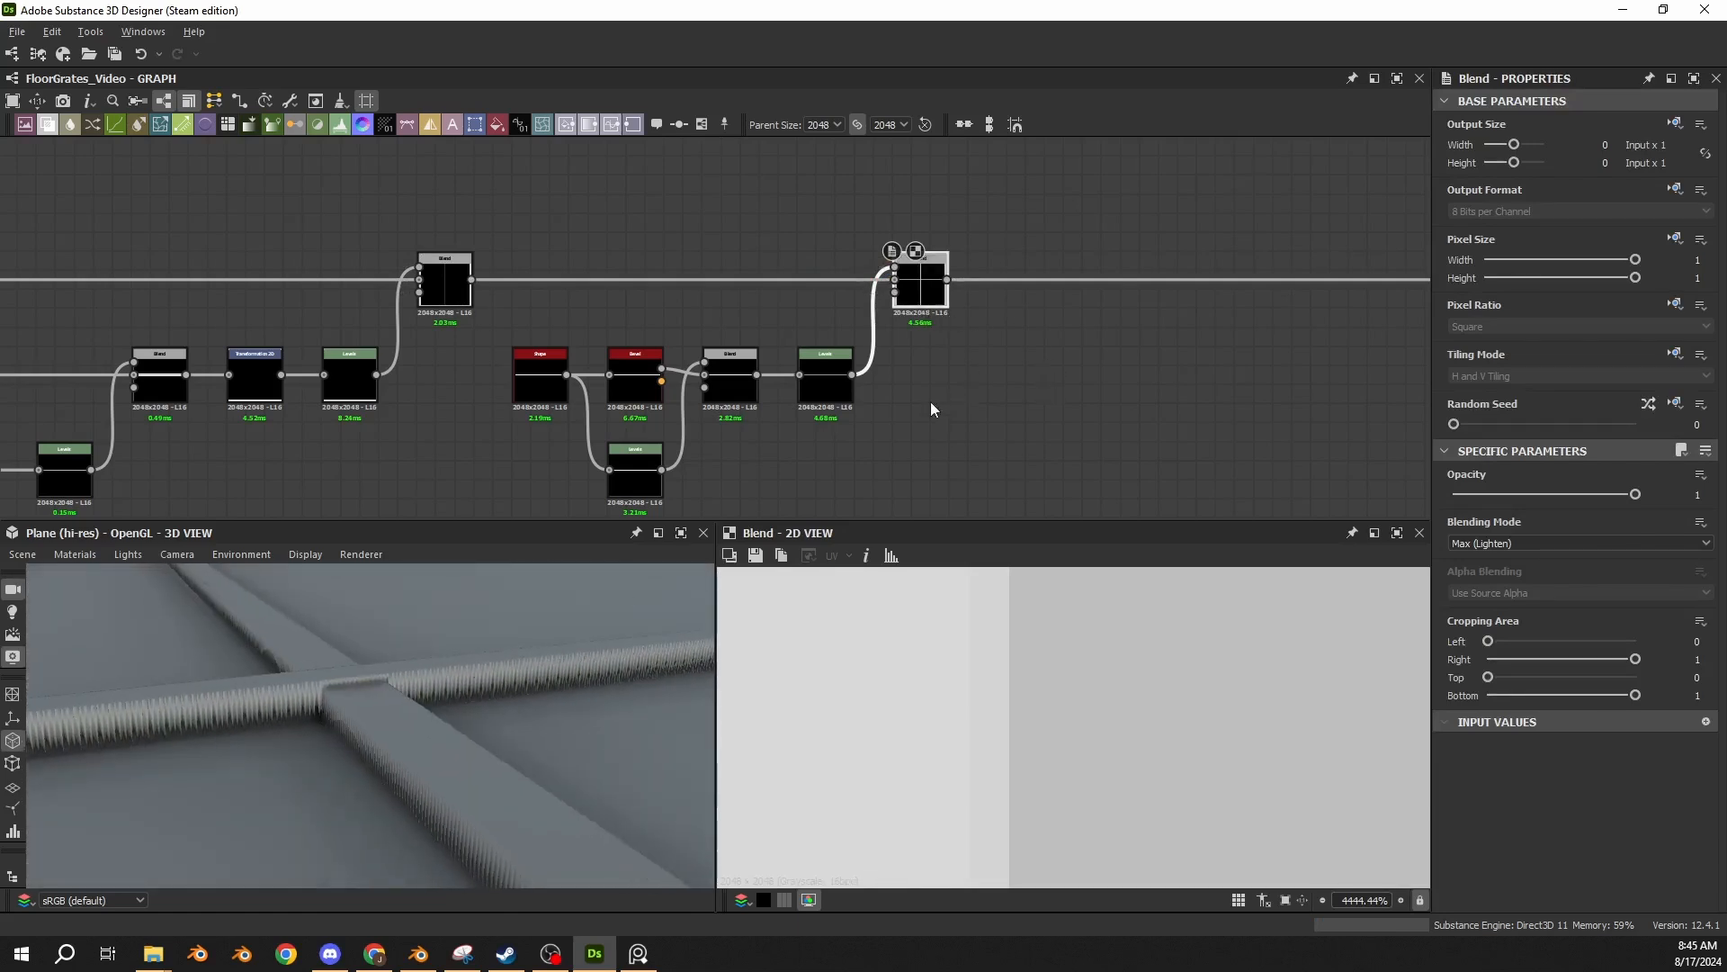
Try a slightly lower output high level on the new horizontal bar's final Levels, and undo it.
{"action": "scroll", "coordinate": [918, 400], "scroll_direction": "down", "scroll_amount": 3}
{"action": "left_click", "coordinate": [865, 388]}
{"action": "scroll", "coordinate": [868, 396], "scroll_direction": "up", "scroll_amount": 3}
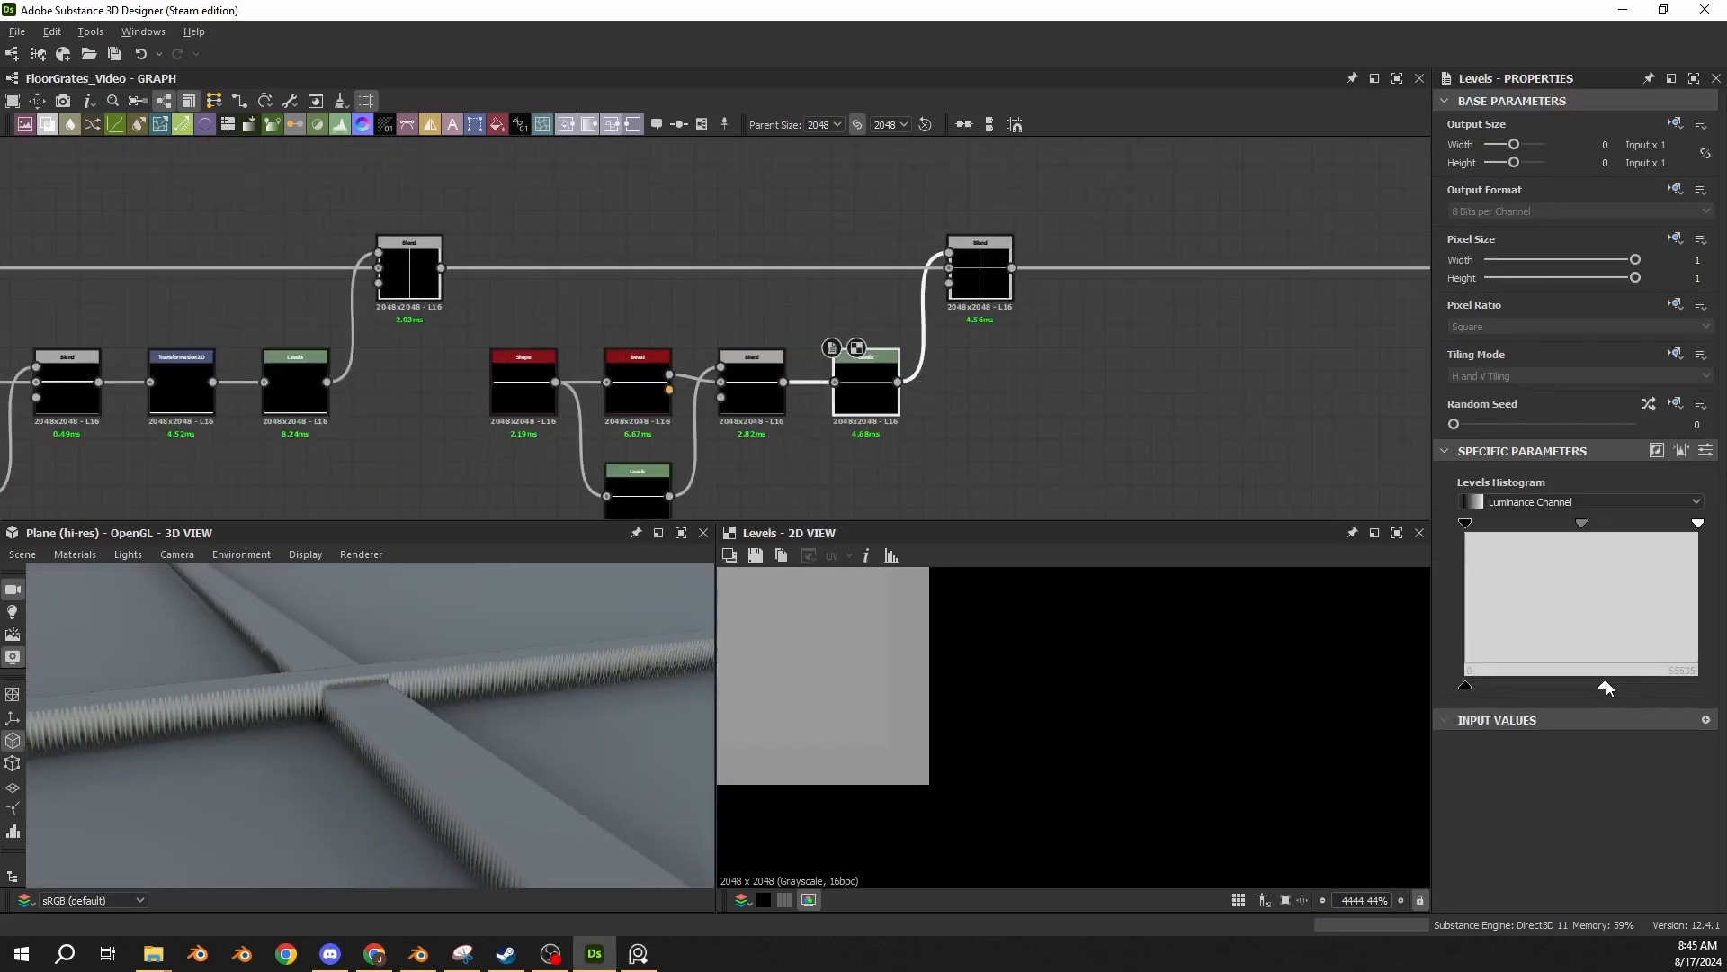
{"action": "left_click_drag", "start_coordinate": [1606, 686], "coordinate": [1596, 686]}
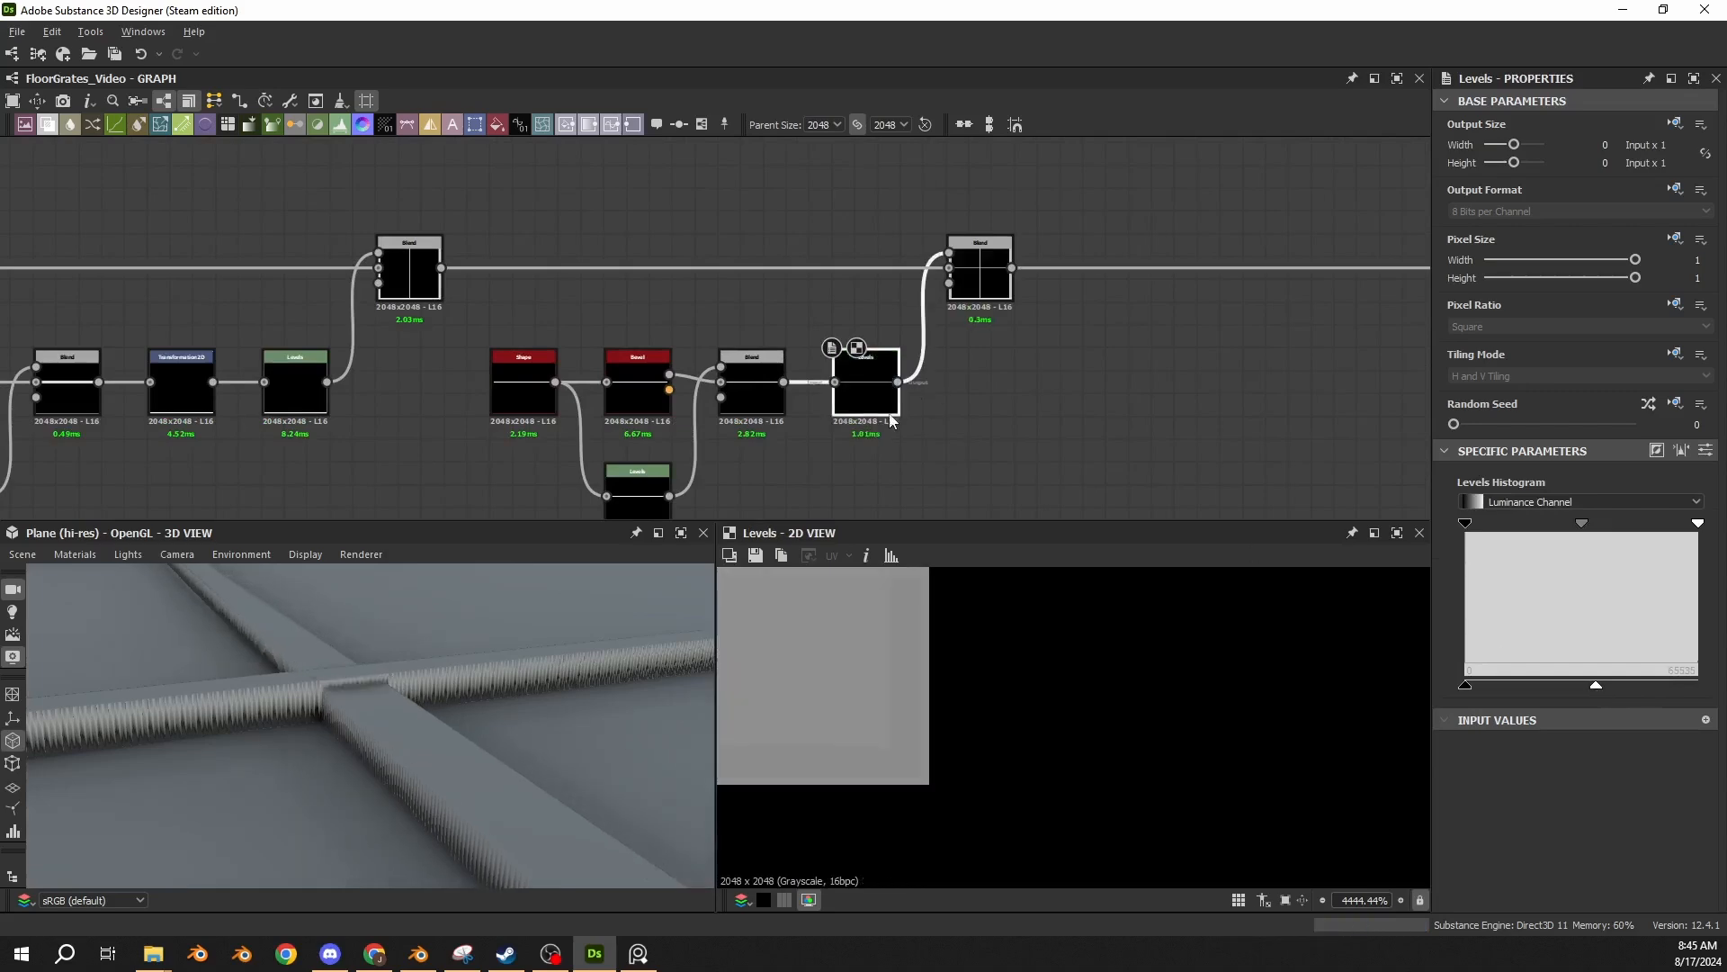
{"action": "key", "text": "ctrl+z"}
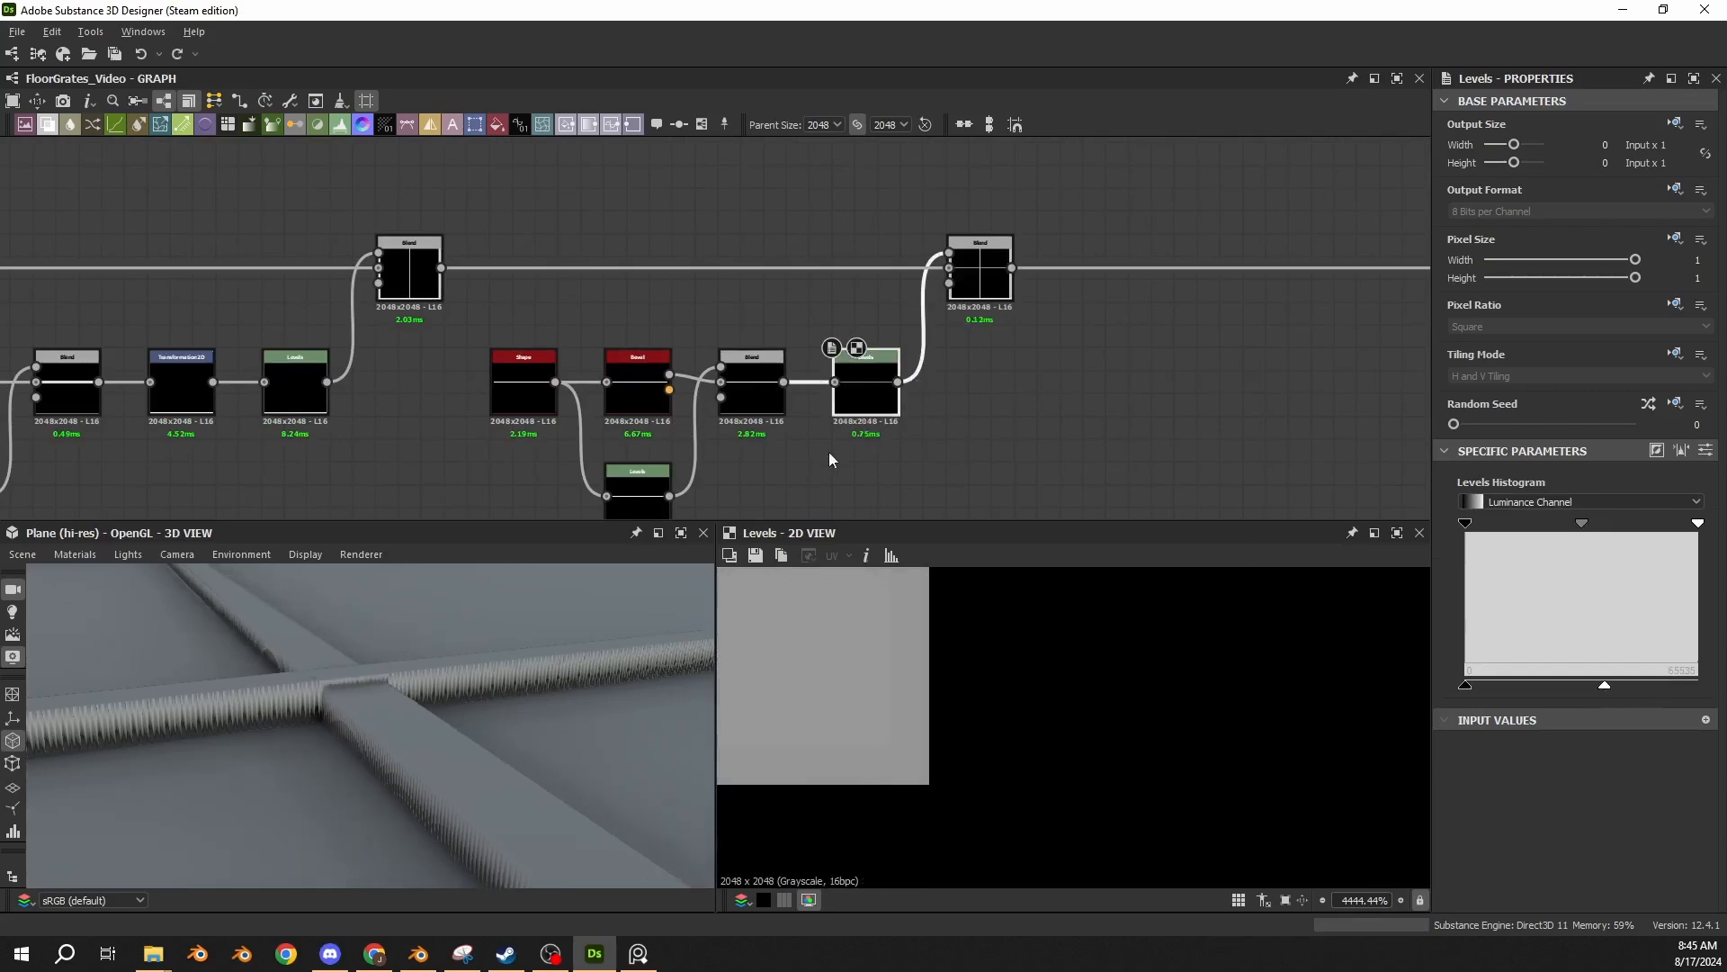
Examine the combined Blend in 2D and the whole four-panel grate in 3D.
{"action": "scroll", "coordinate": [662, 347], "scroll_direction": "down", "scroll_amount": 2}
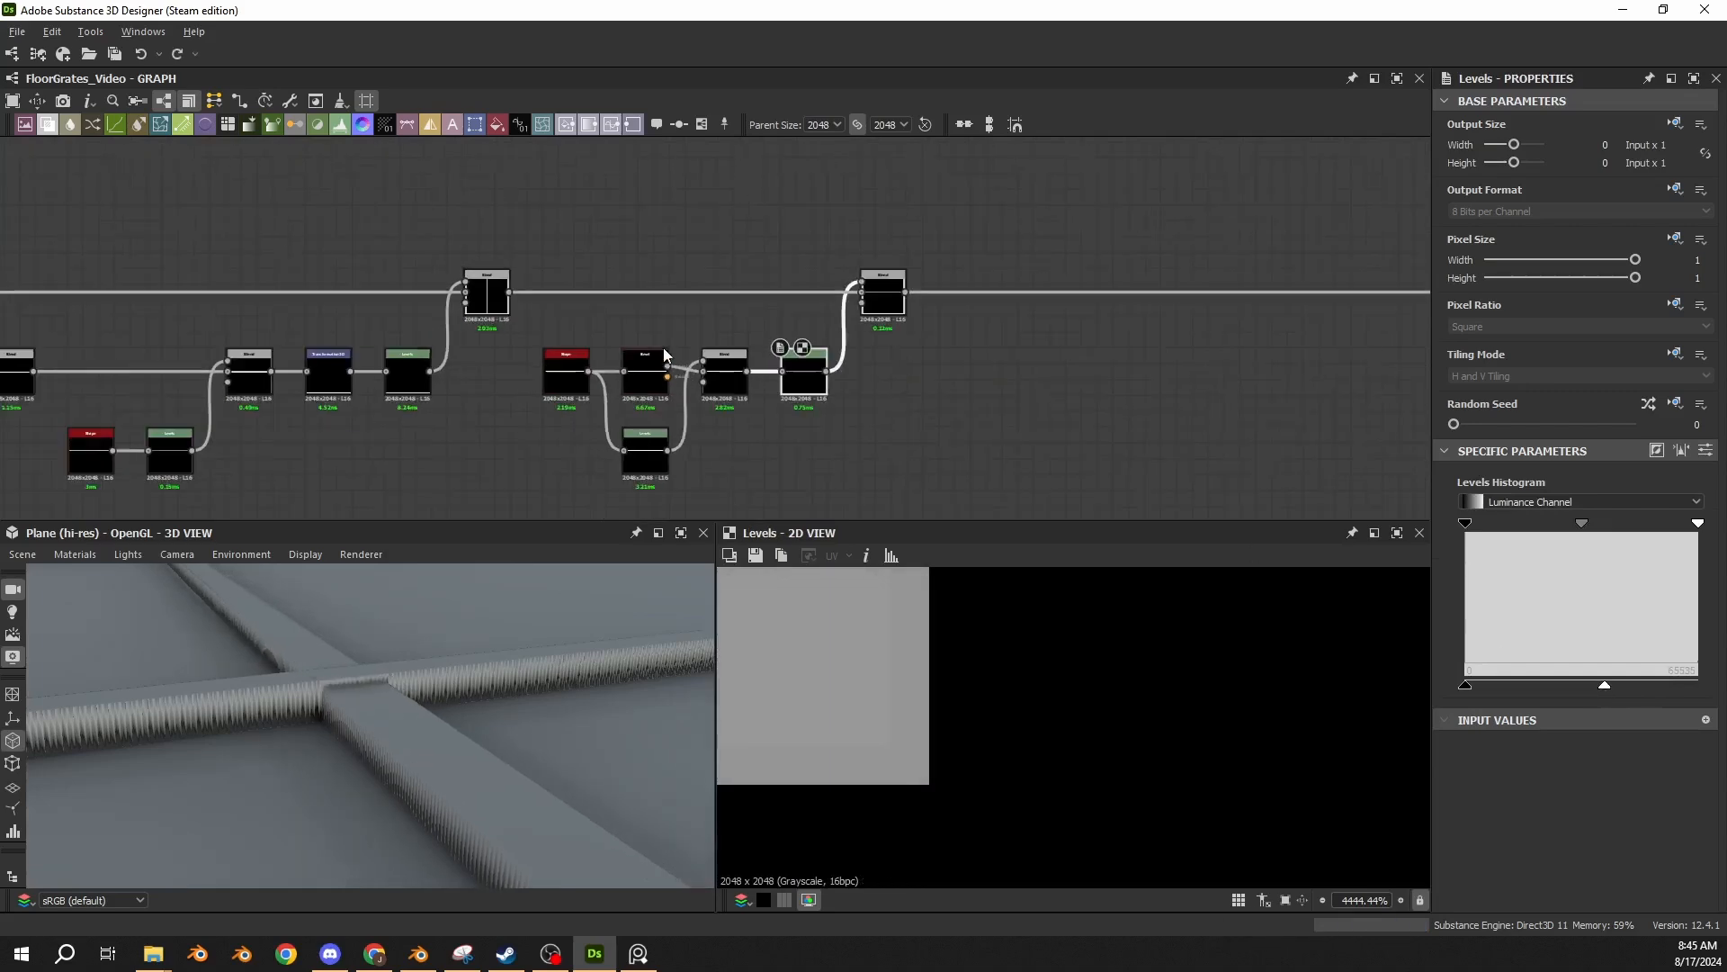
{"action": "double_click", "coordinate": [896, 311]}
{"action": "scroll", "coordinate": [1023, 715], "scroll_direction": "down", "scroll_amount": 15}
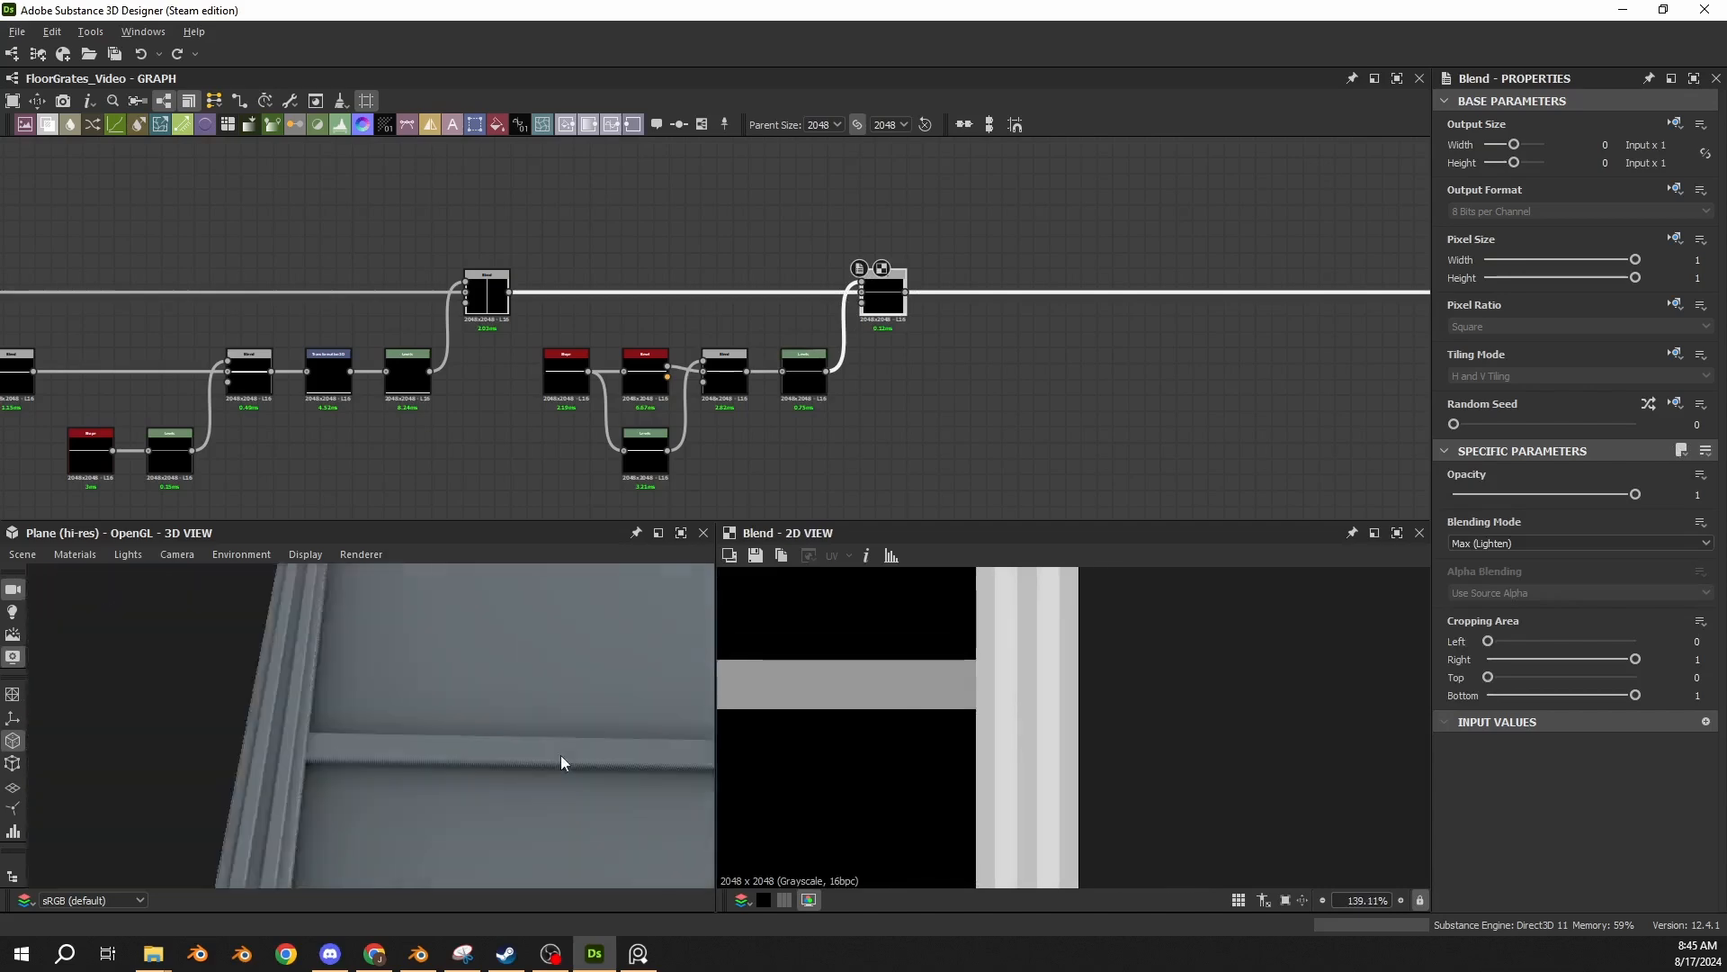
{"action": "scroll", "coordinate": [562, 763], "scroll_direction": "down", "scroll_amount": 10}
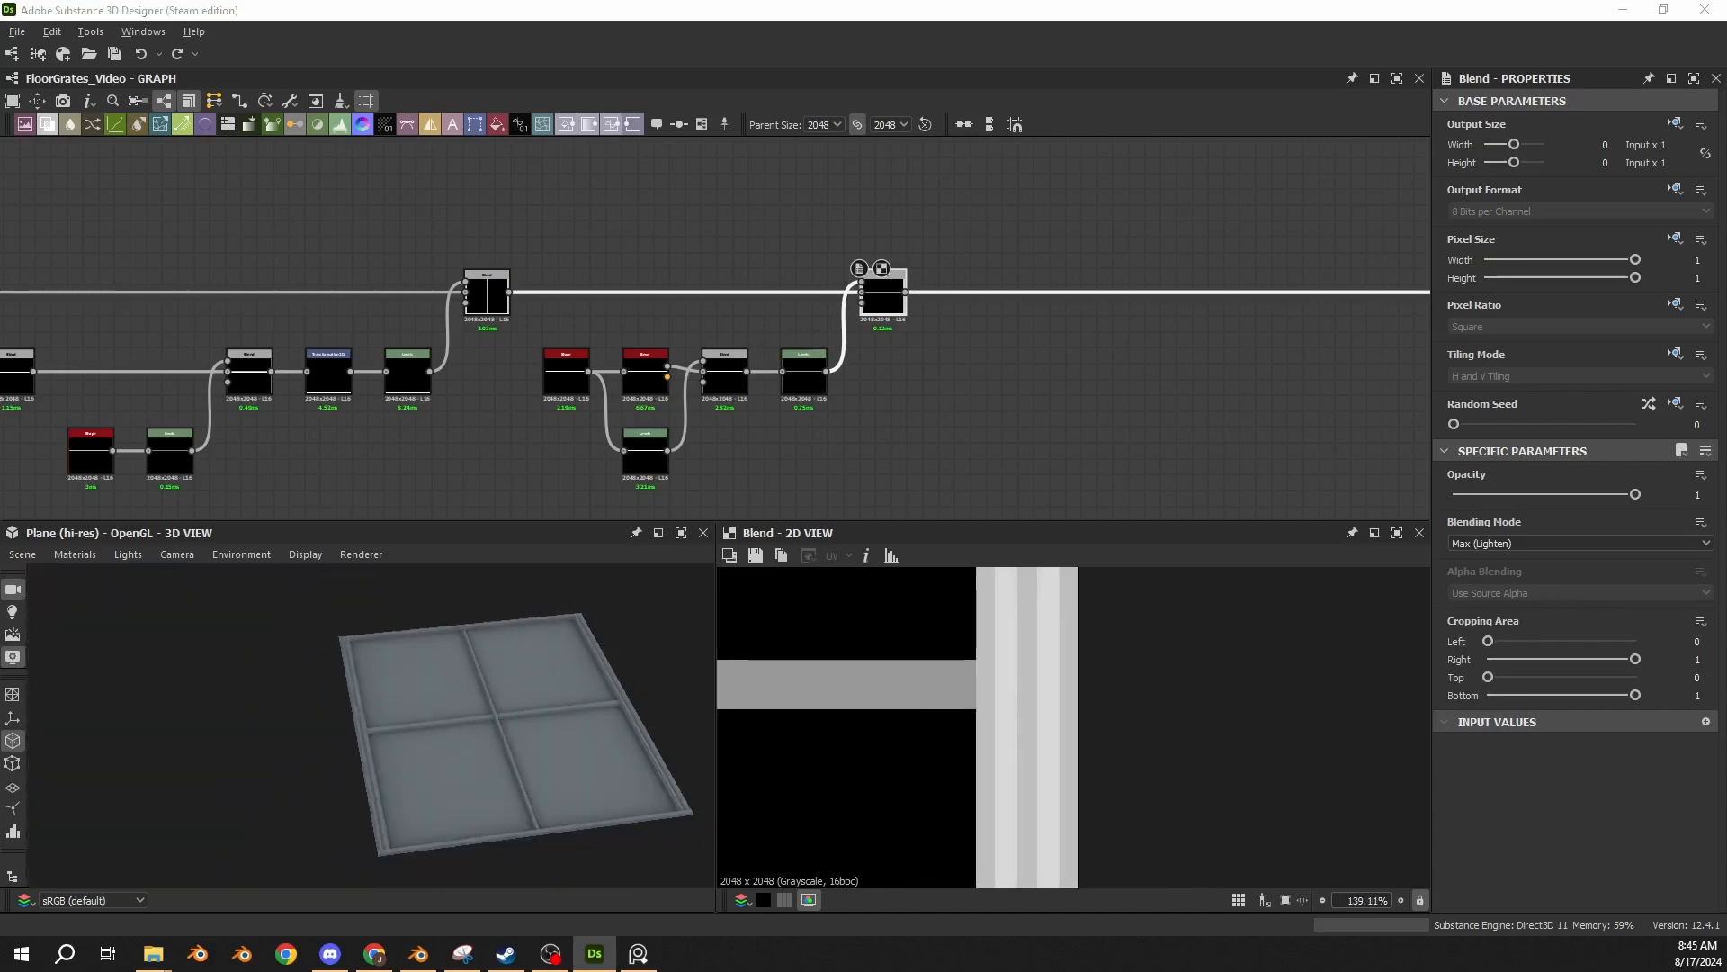
{"action": "left_click_drag", "start_coordinate": [433, 817], "coordinate": [337, 746]}
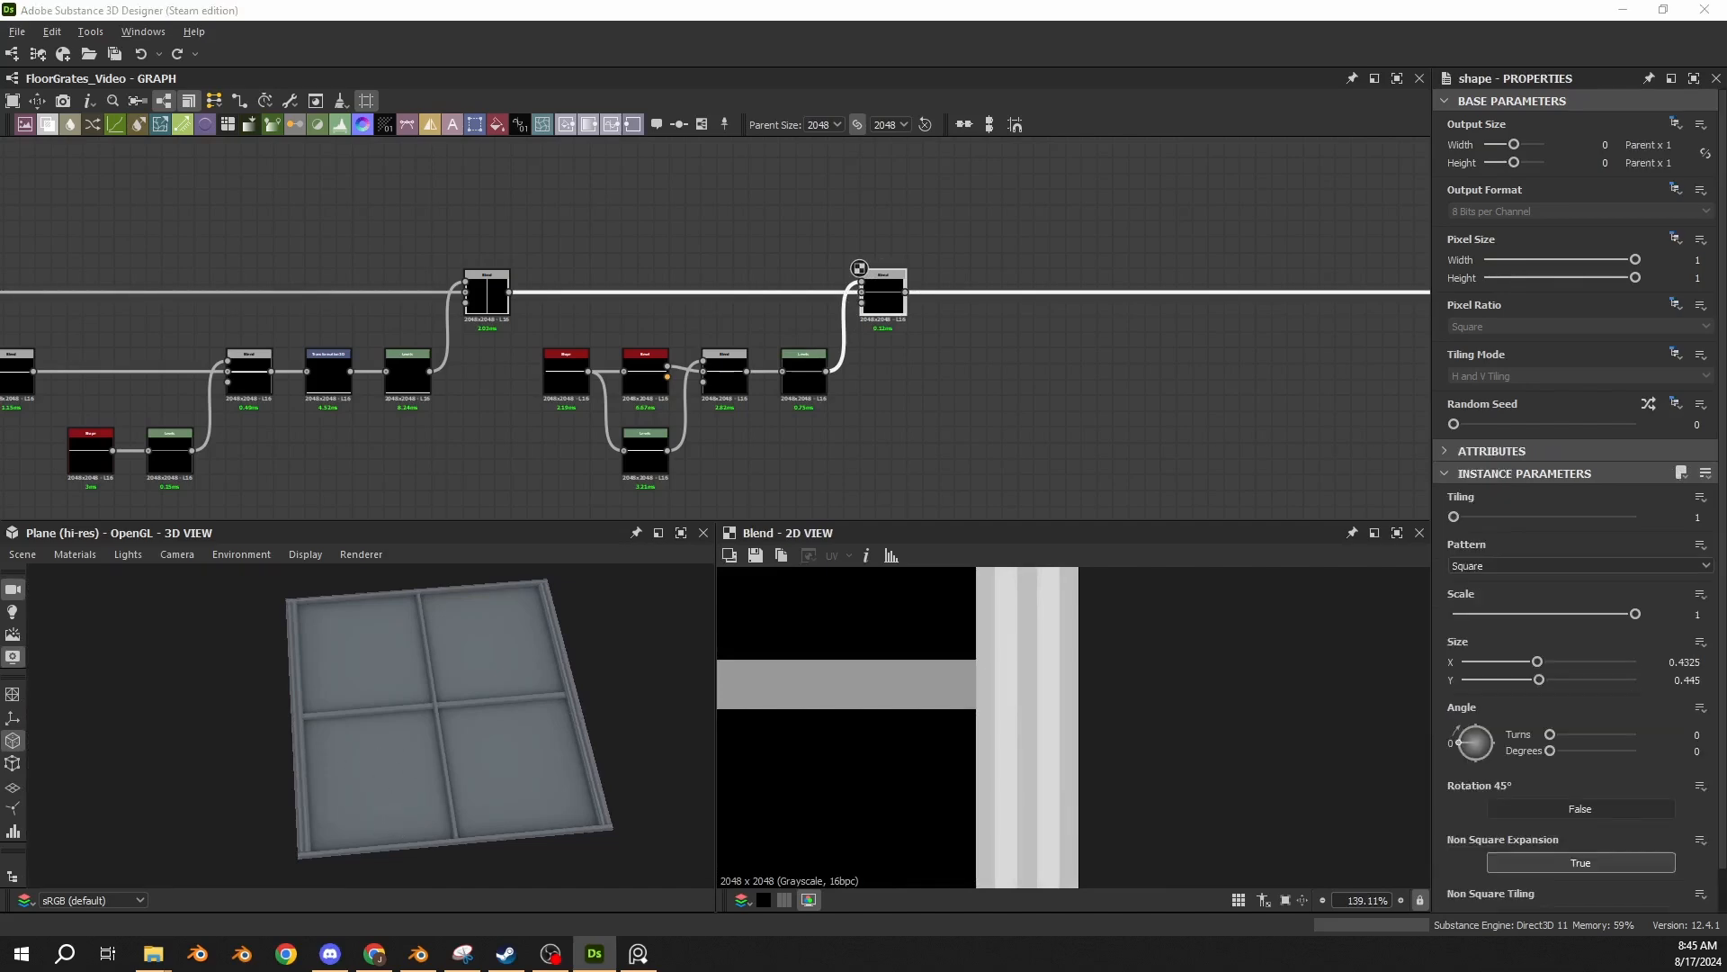
Paste a Square Shape with Size X 0.4325 and Y 0.445 below the main chain, just after the last Blend.
{"action": "left_click", "coordinate": [1086, 391]}
{"action": "key", "text": "ctrl+v"}
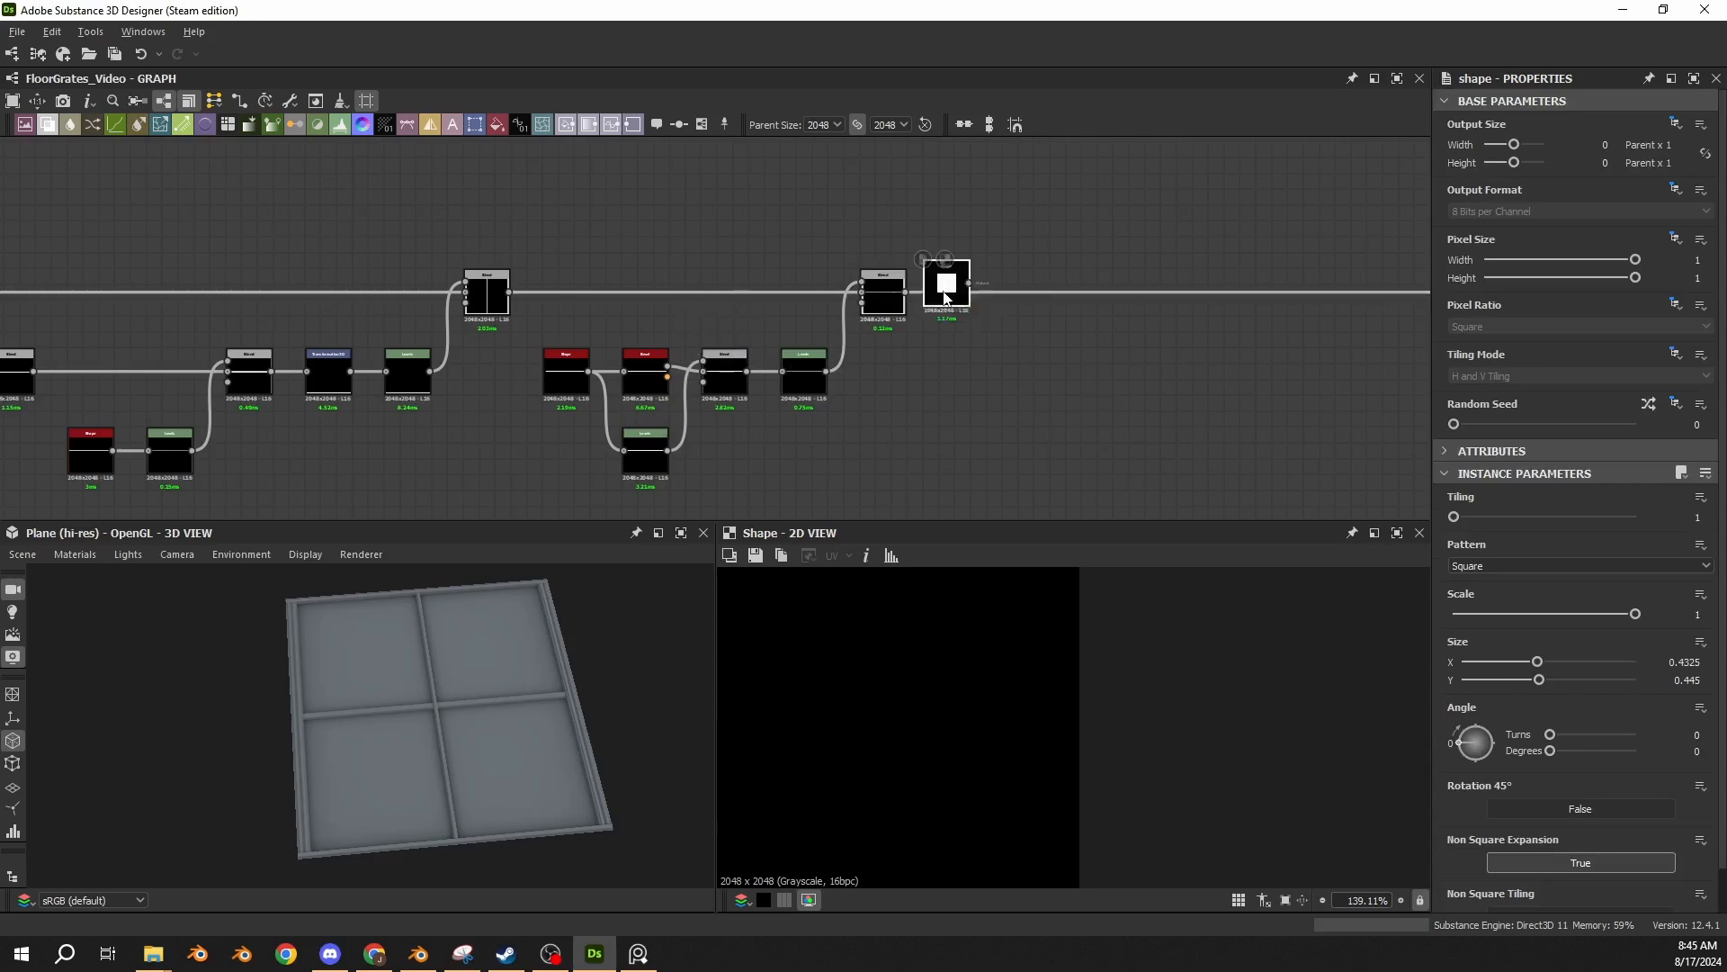
{"action": "left_click", "coordinate": [985, 373]}
{"action": "scroll", "coordinate": [985, 373], "scroll_direction": "up", "scroll_amount": 2}
{"action": "middle_click_drag", "start_coordinate": [943, 371], "coordinate": [548, 332]}
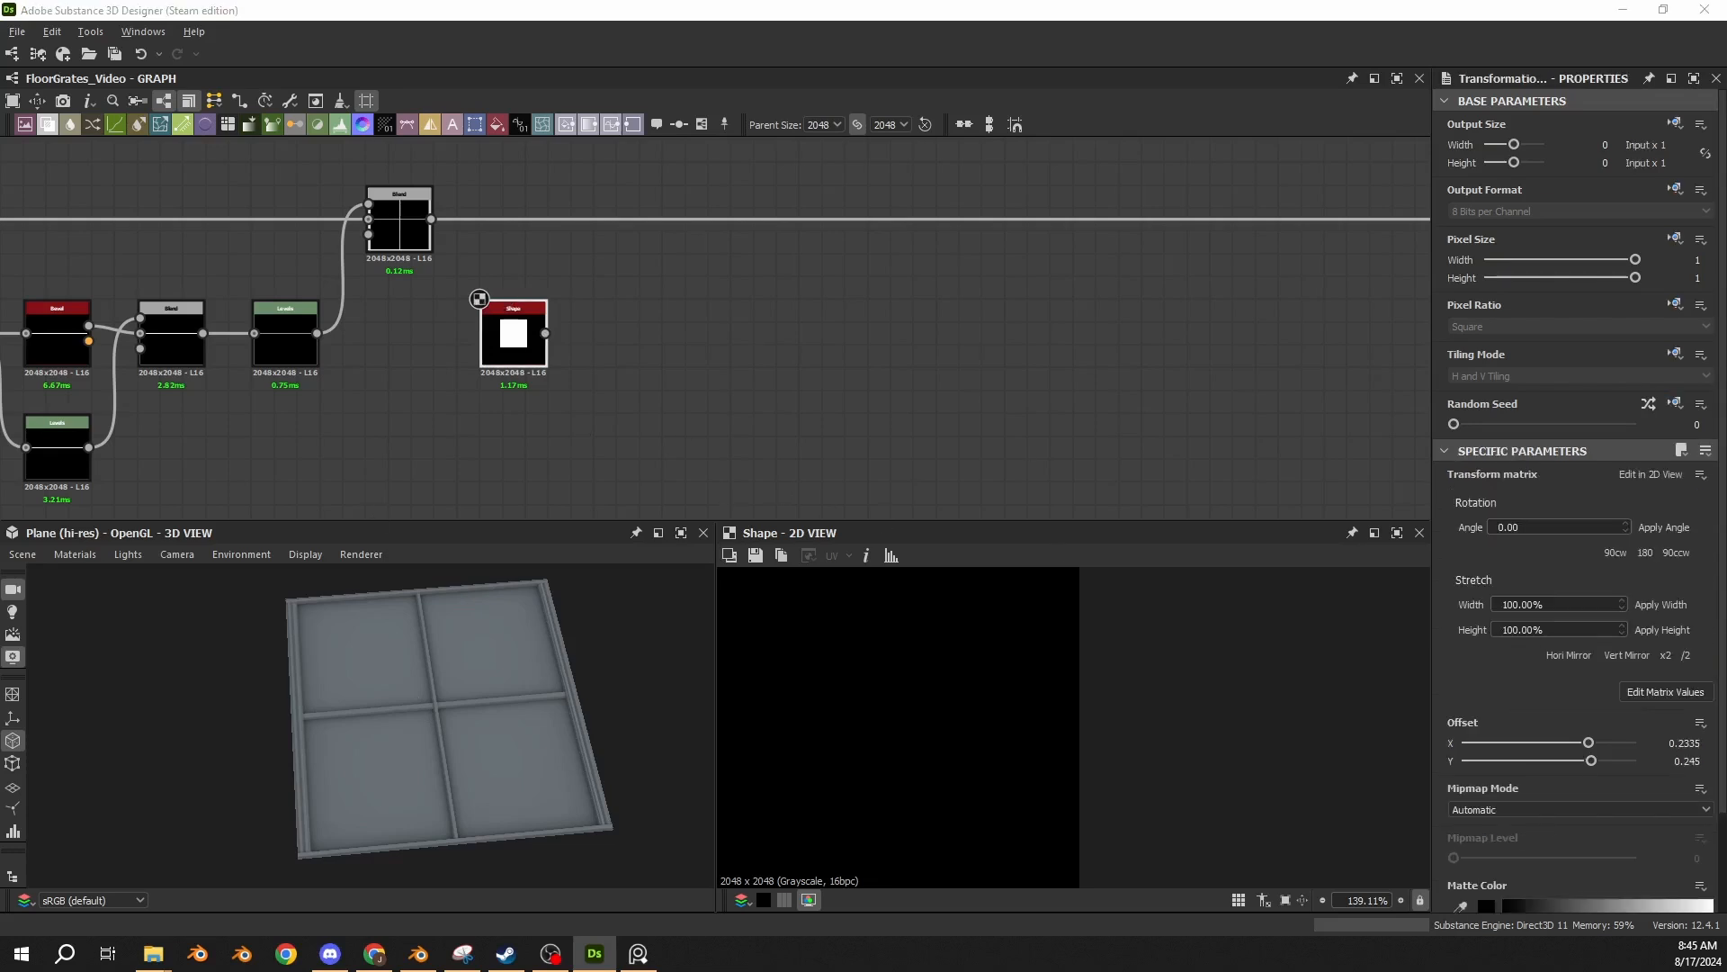
Paste a Transformation 2D with Offset X 0.2335 and Y 0.245 after the square Shape, and view its result in 2D.
{"action": "left_click", "coordinate": [682, 342]}
{"action": "key", "text": "ctrl+v"}
{"action": "left_click_drag", "start_coordinate": [707, 352], "coordinate": [632, 363]}
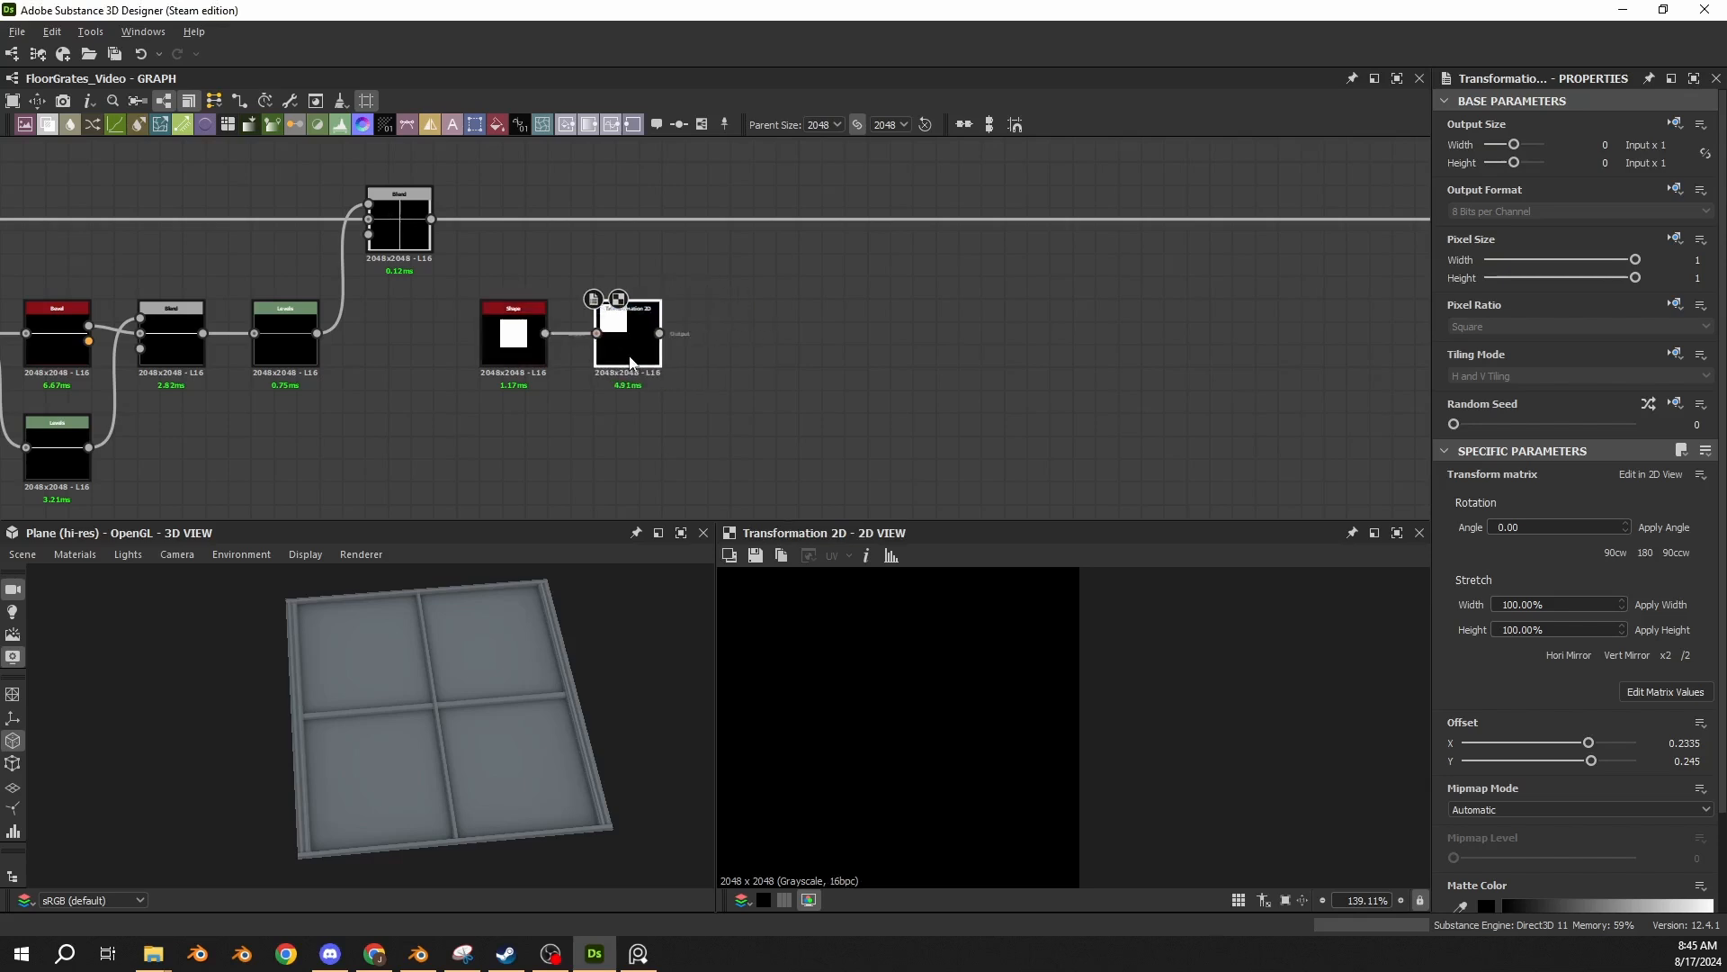
{"action": "scroll", "coordinate": [894, 690], "scroll_direction": "down", "scroll_amount": 14}
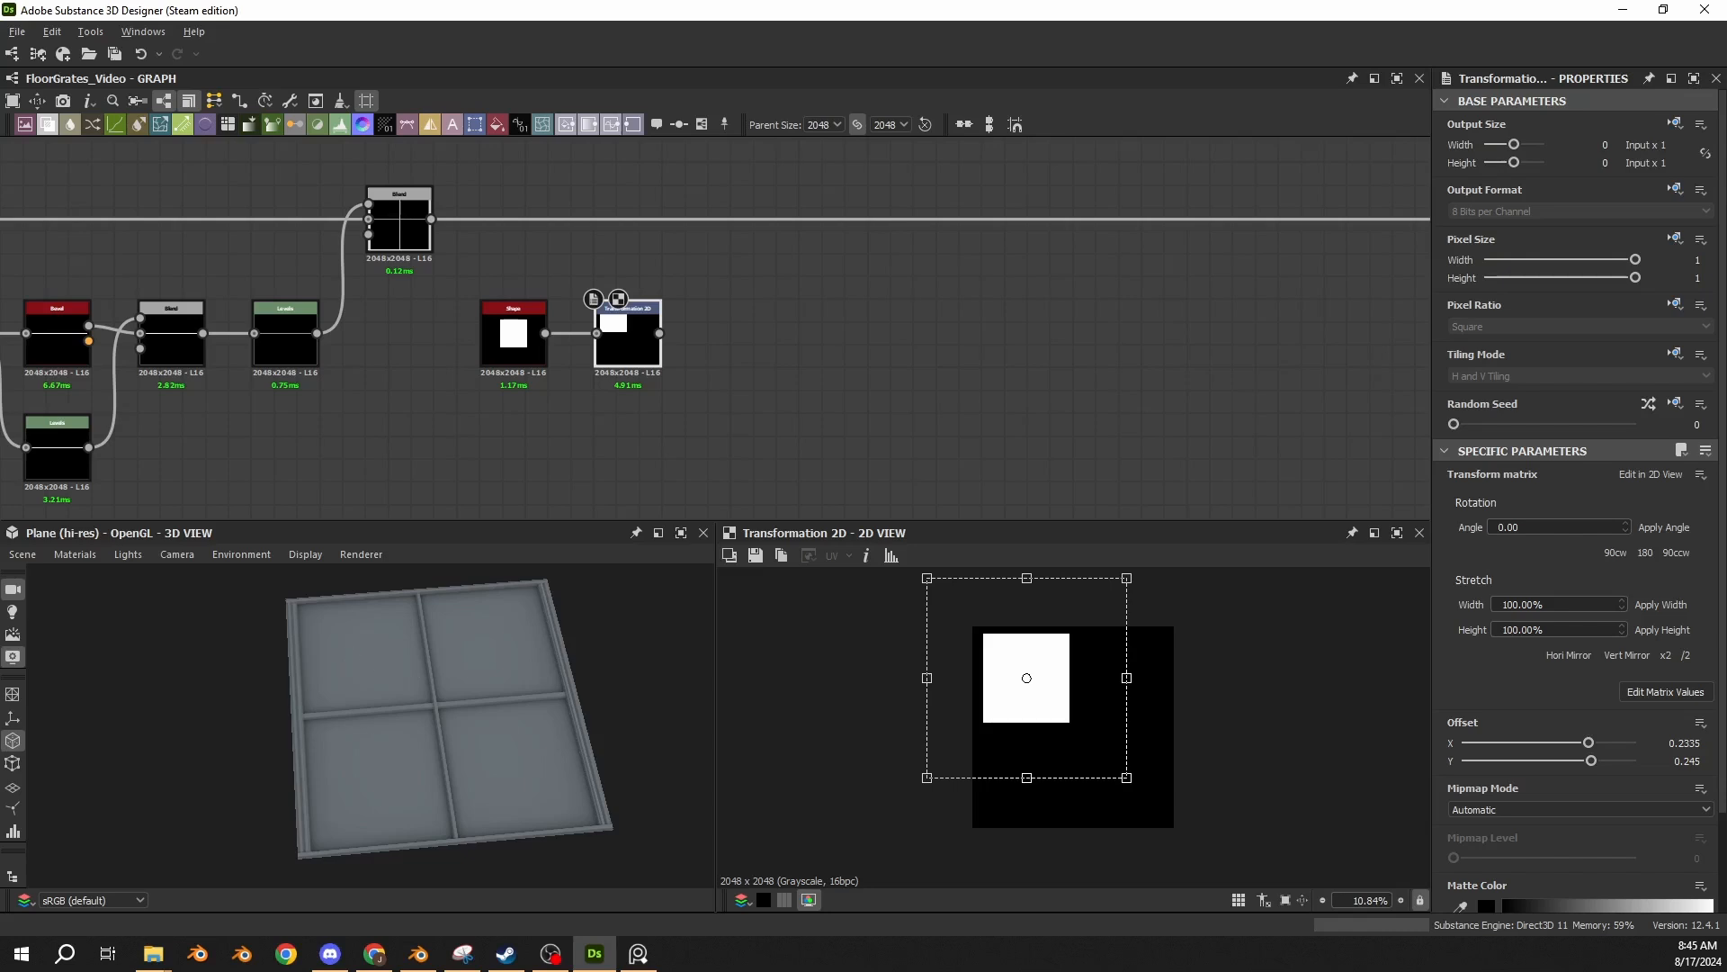
Mirror the transformed square with two chained Mirror Grayscale nodes, one on Axis Y and one on Axis X, both with offset 0.5.
{"action": "key", "text": "Return"}
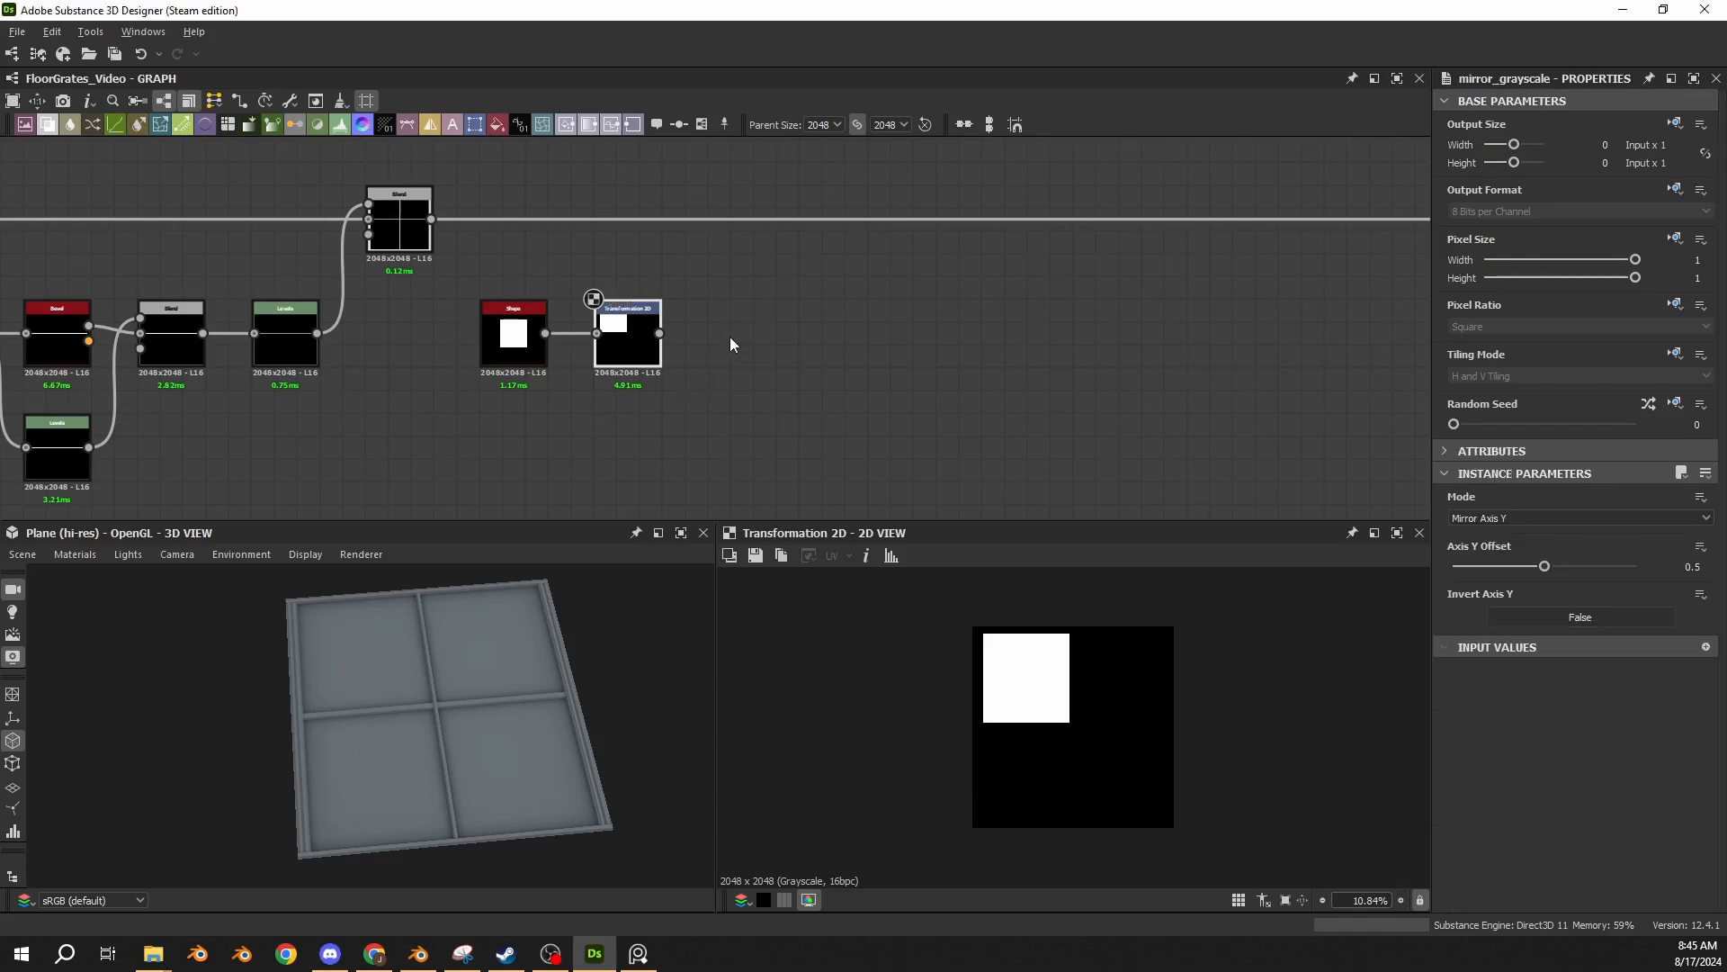
{"action": "left_click_drag", "start_coordinate": [721, 339], "coordinate": [750, 346]}
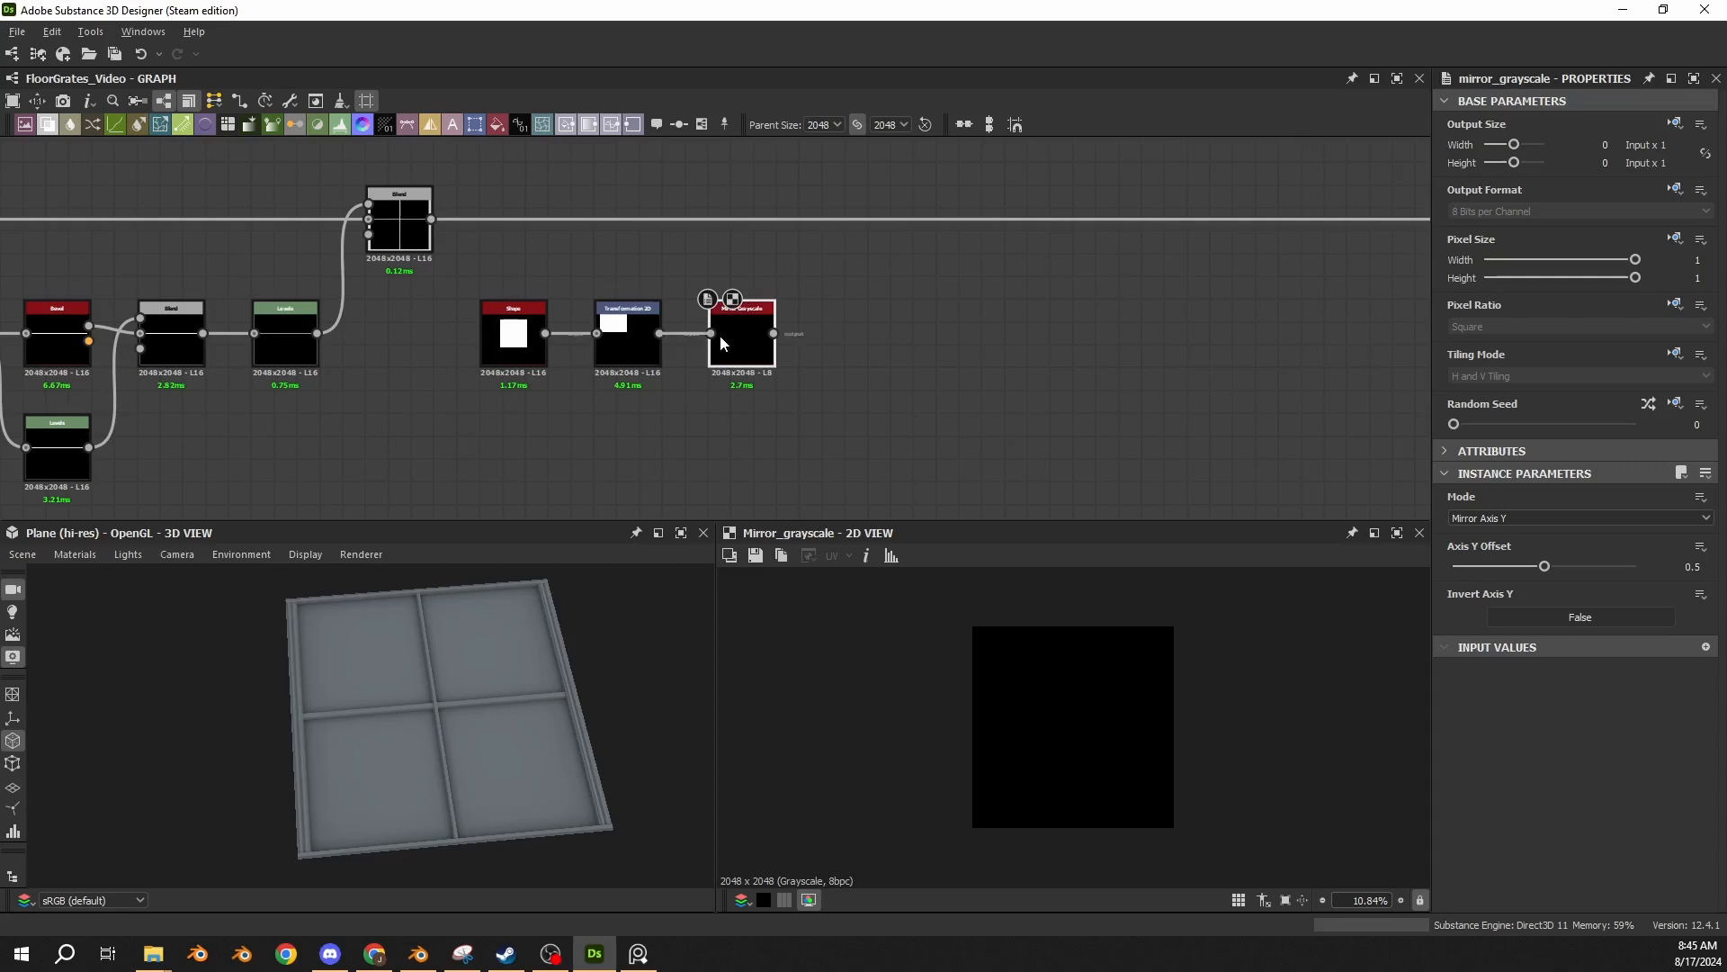
{"action": "key", "text": "space"}
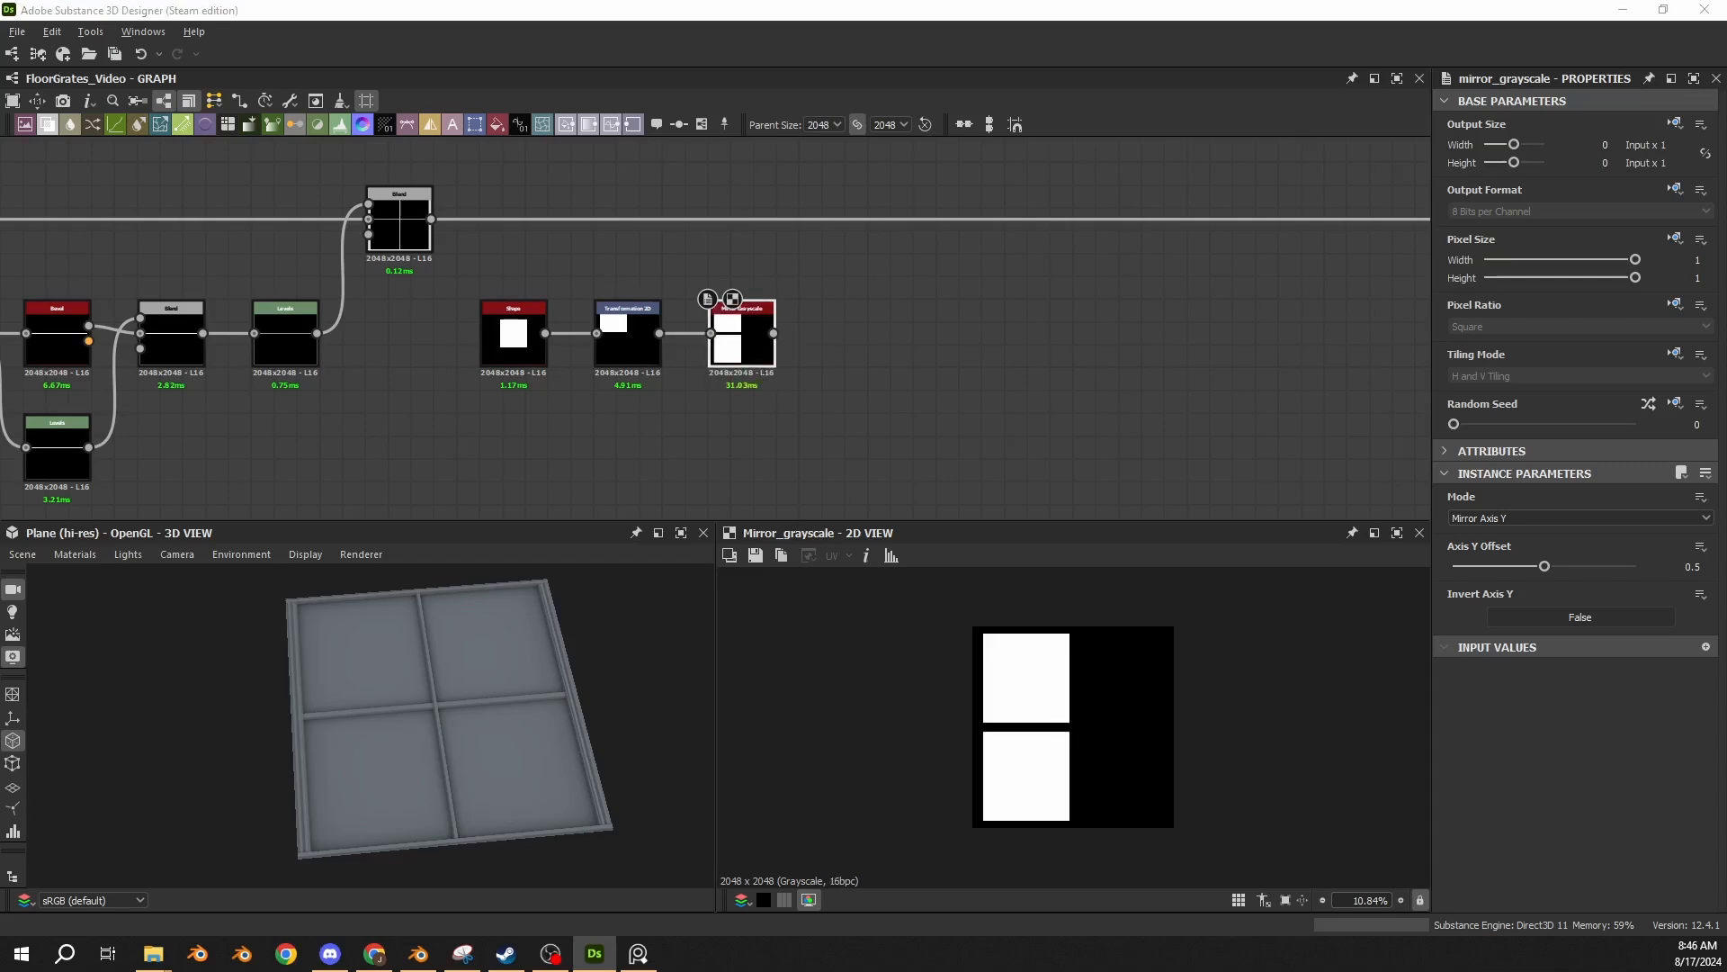
{"action": "key", "text": "Return"}
{"action": "left_click_drag", "start_coordinate": [710, 348], "coordinate": [825, 334]}
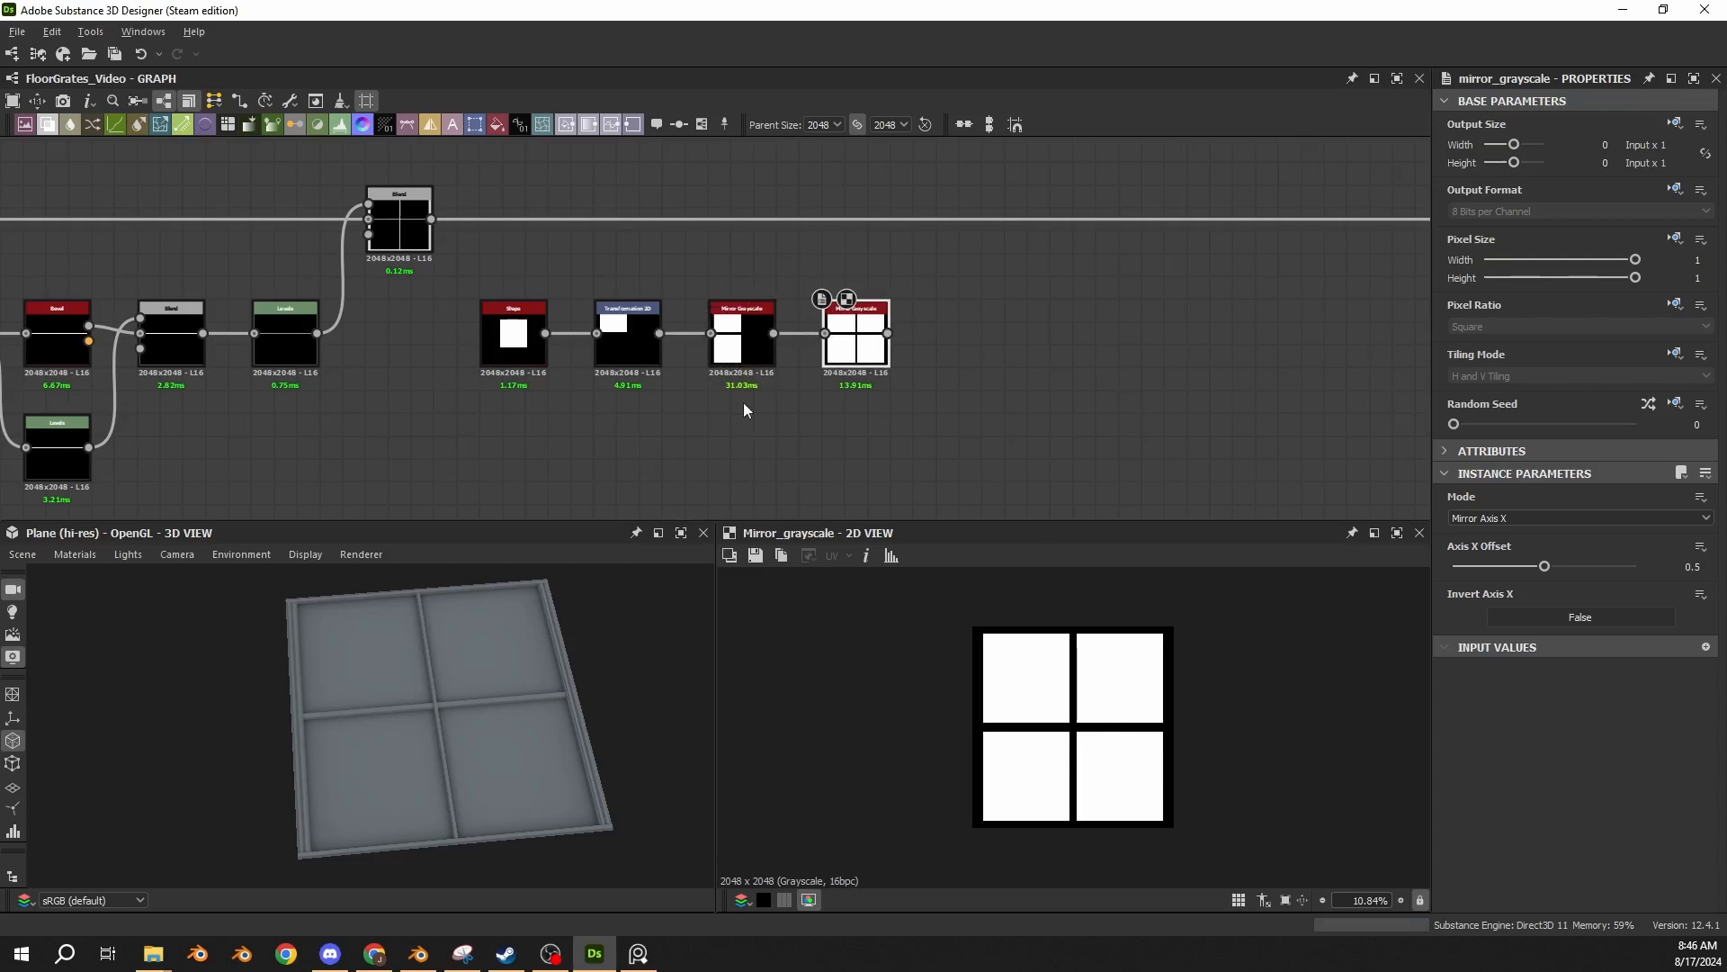
{"action": "left_click", "coordinate": [745, 349]}
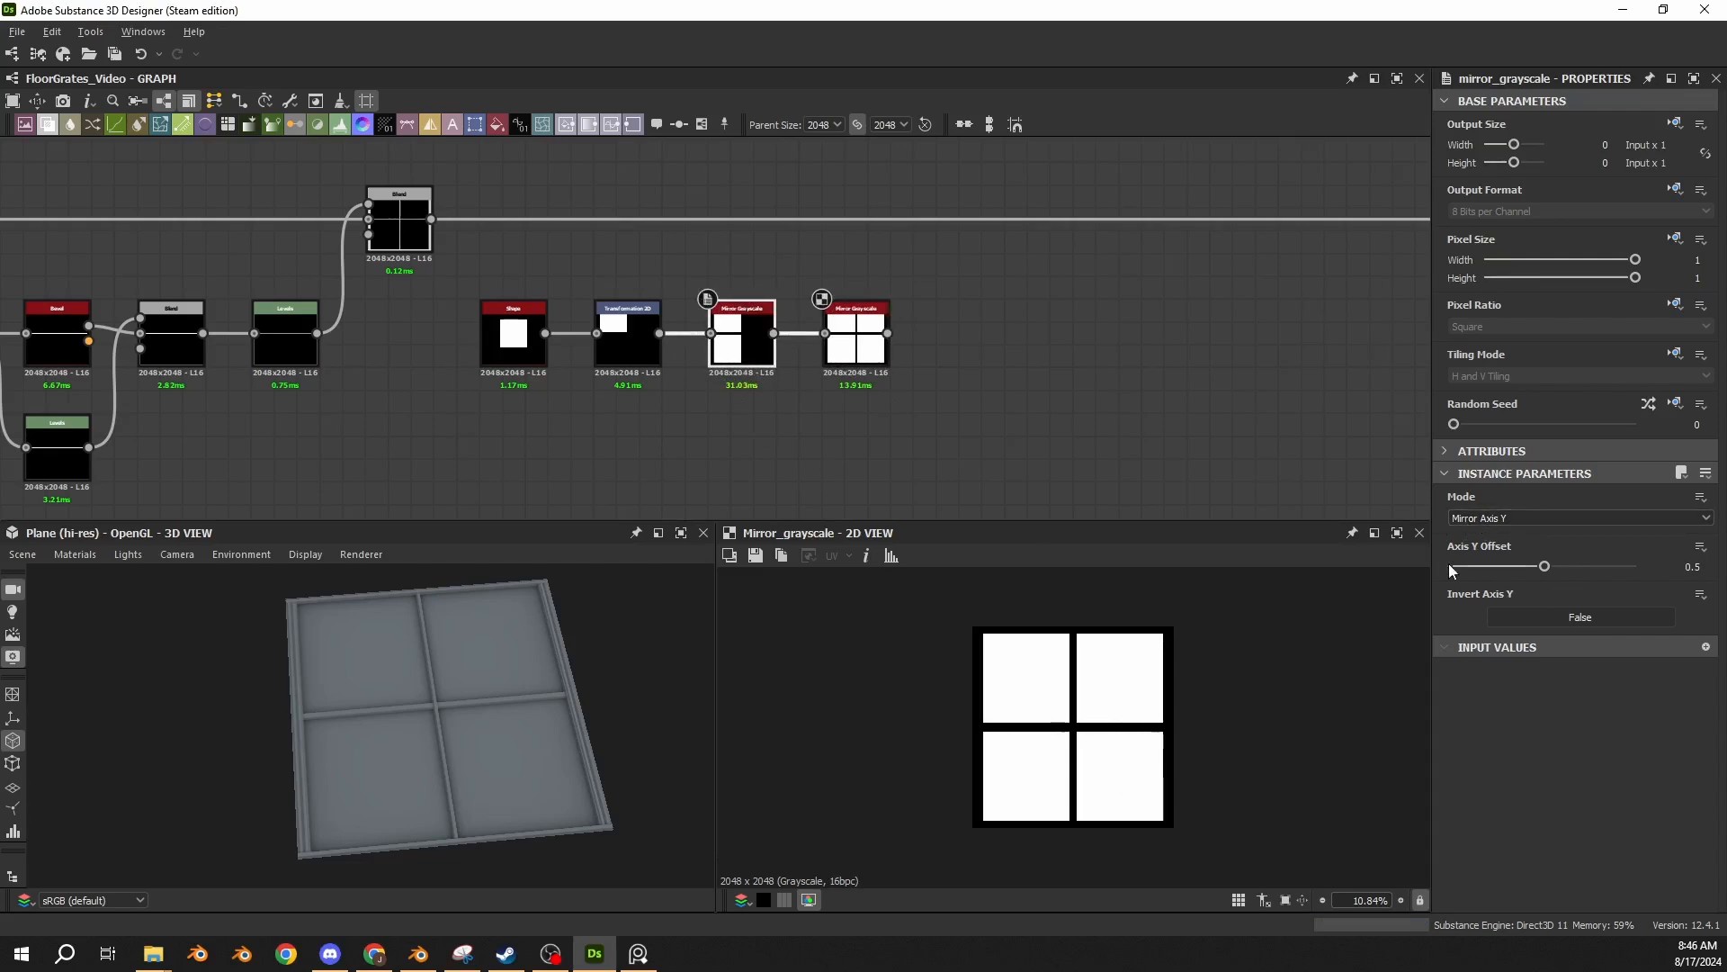
{"action": "left_click", "coordinate": [854, 353]}
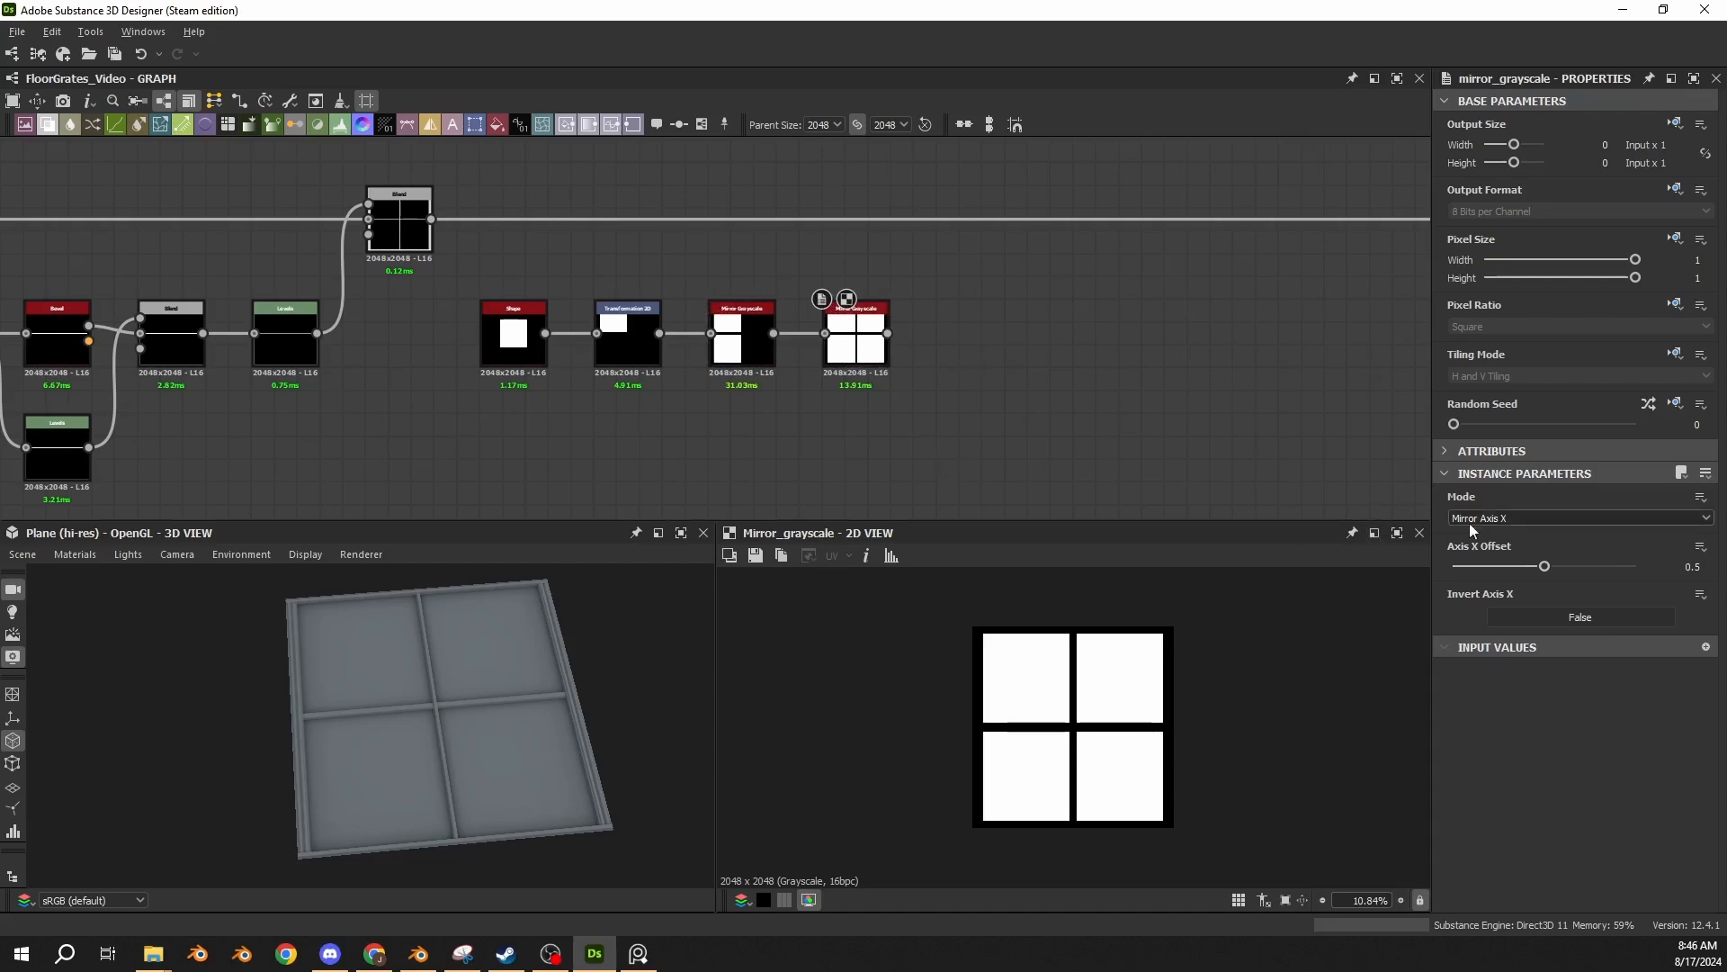
{"action": "left_click", "coordinate": [743, 349]}
{"action": "left_click", "coordinate": [868, 356]}
Add an Invert Grayscale after the second Mirror Grayscale and place it in line with the square chain.
{"action": "middle_click_drag", "start_coordinate": [929, 354], "coordinate": [748, 347]}
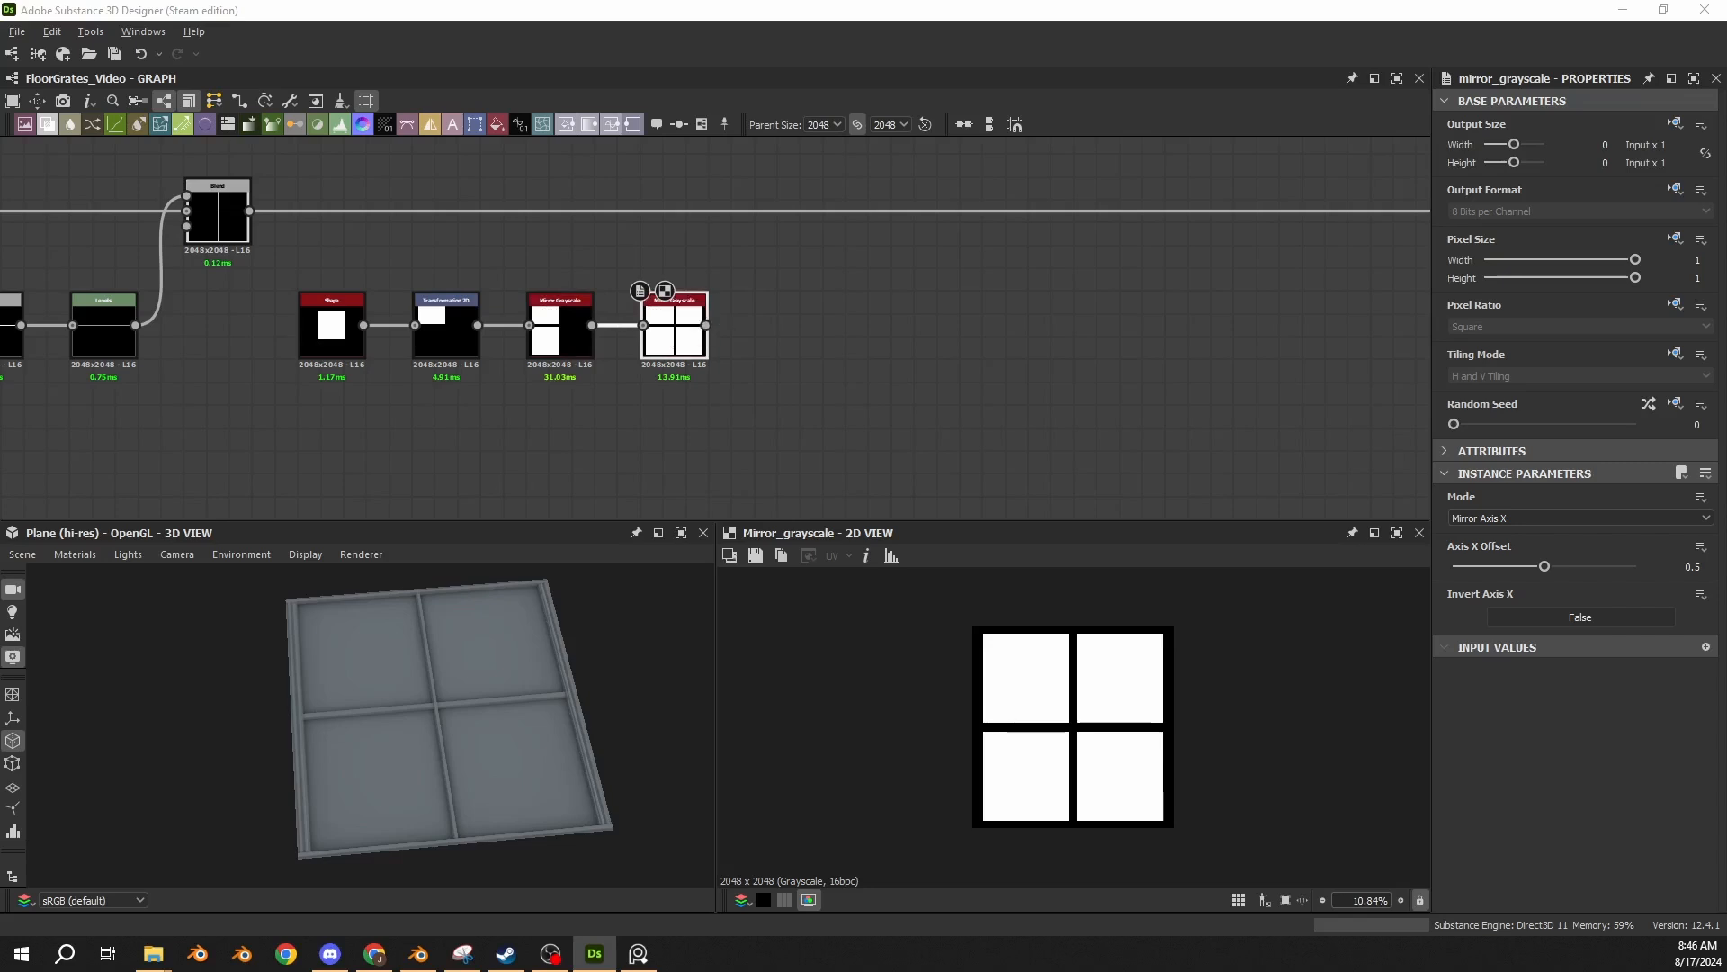
{"action": "left_click_drag", "start_coordinate": [705, 325], "coordinate": [773, 328]}
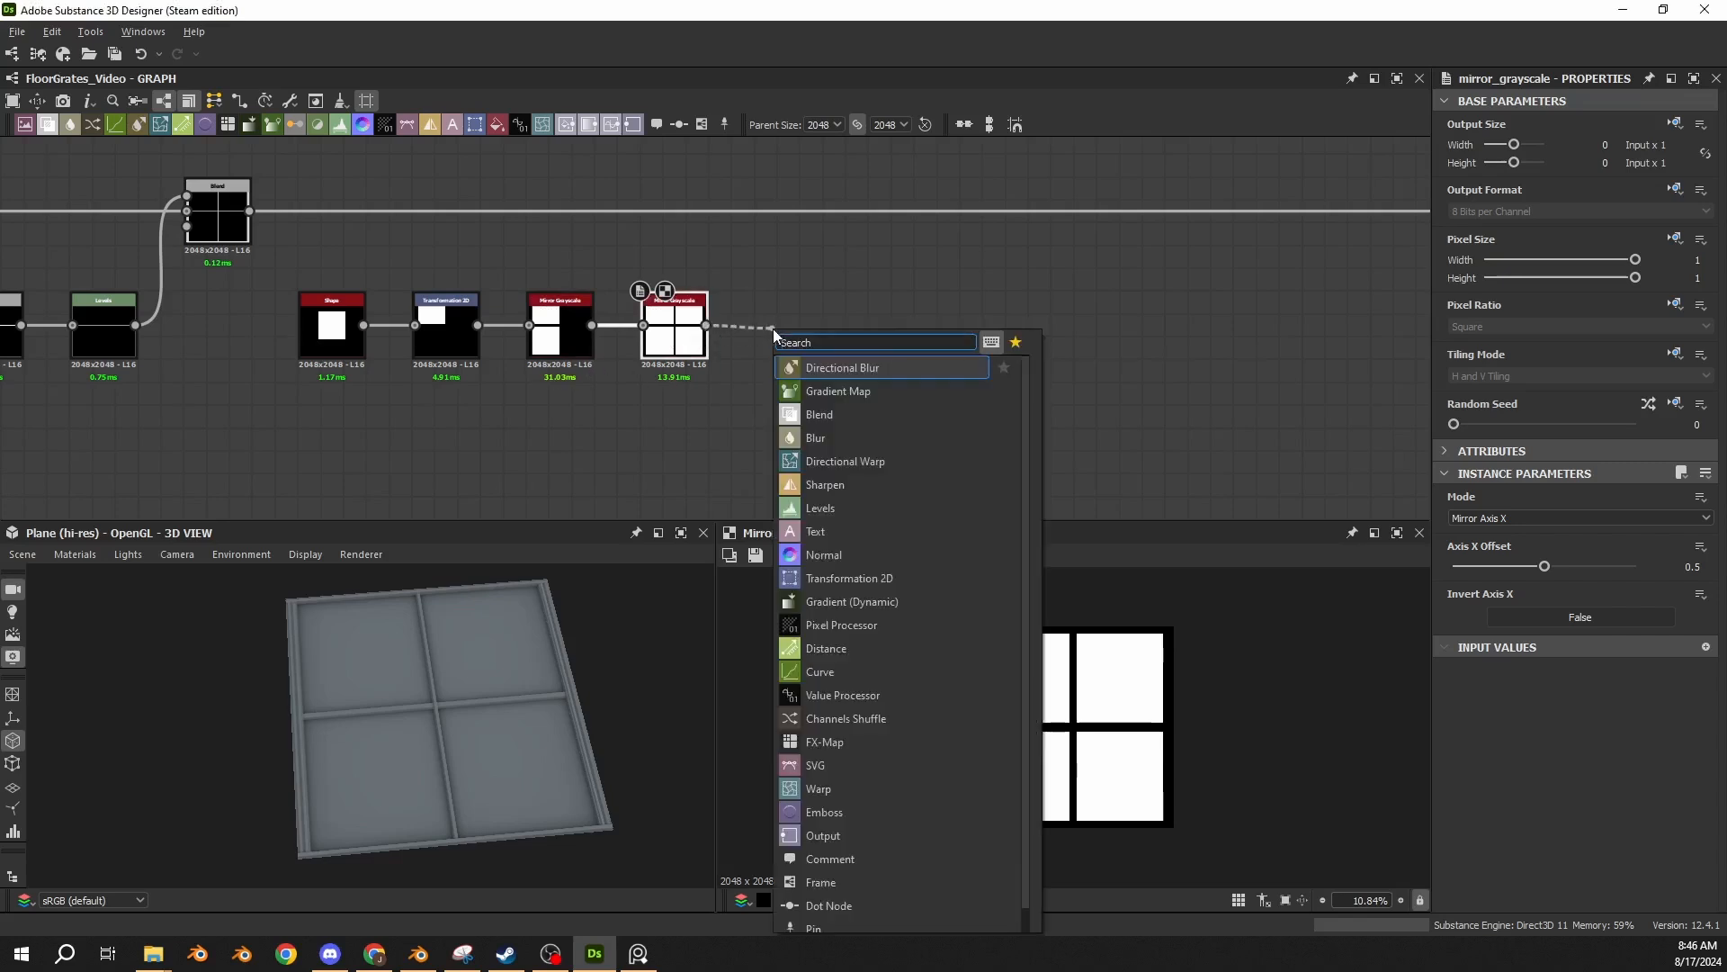
{"action": "type", "text": "invert"}
{"action": "key", "text": "Return"}
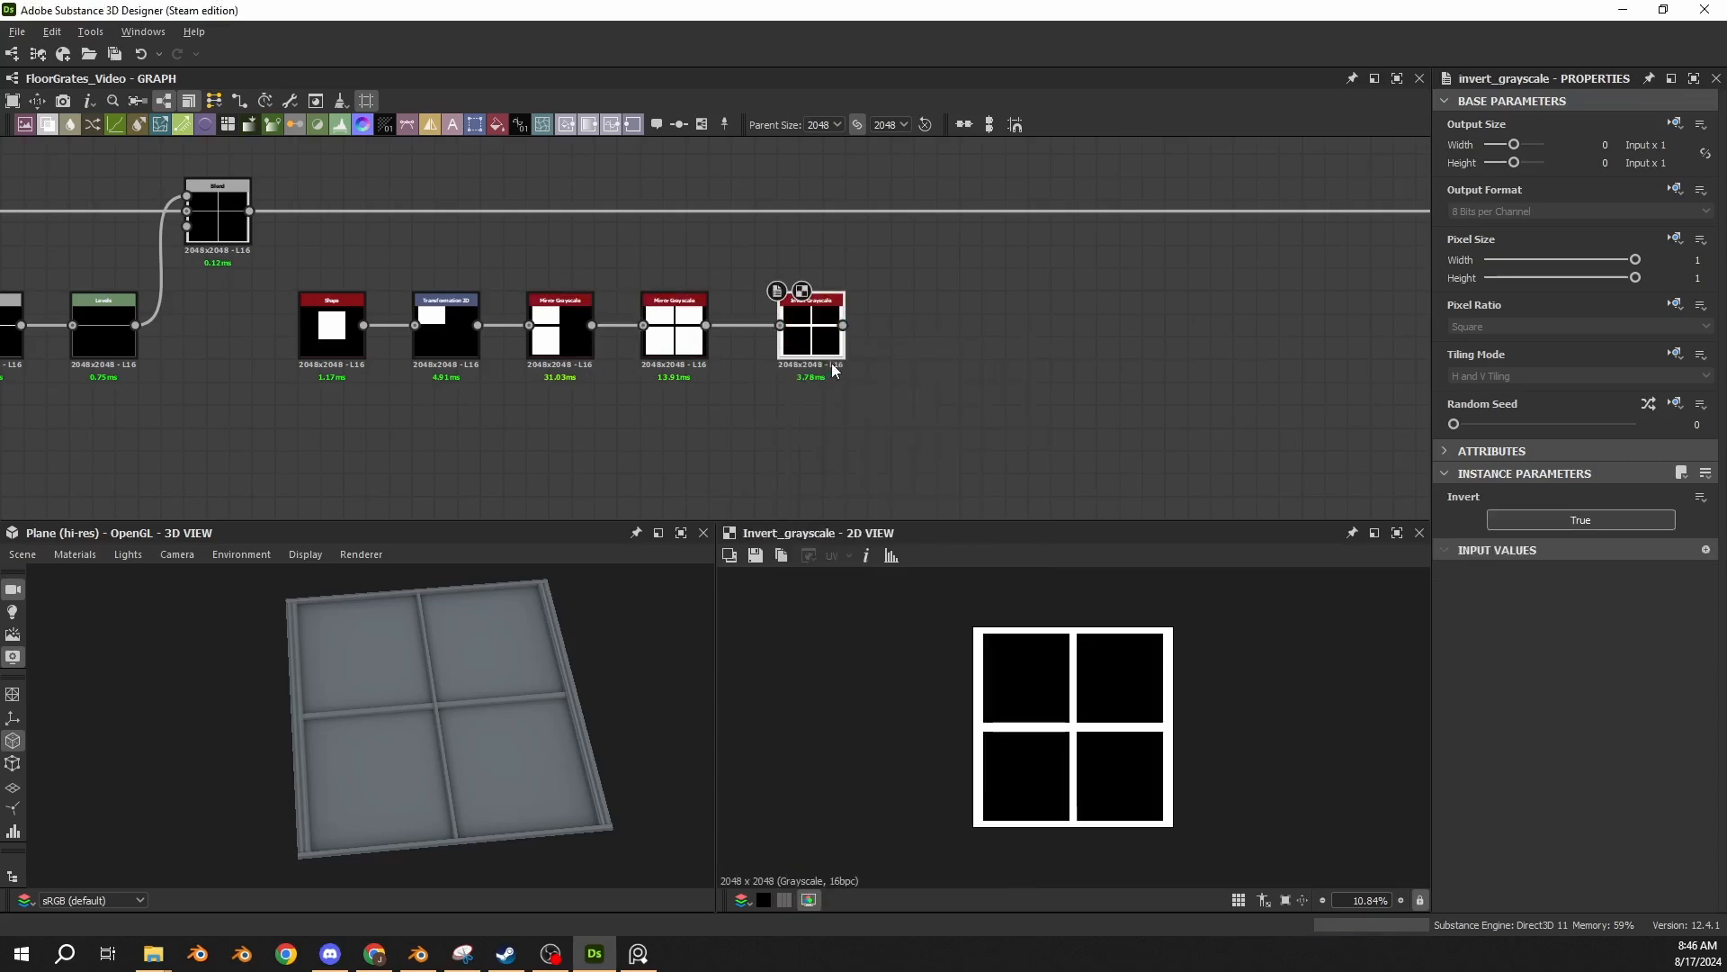
{"action": "left_click_drag", "start_coordinate": [833, 369], "coordinate": [810, 369]}
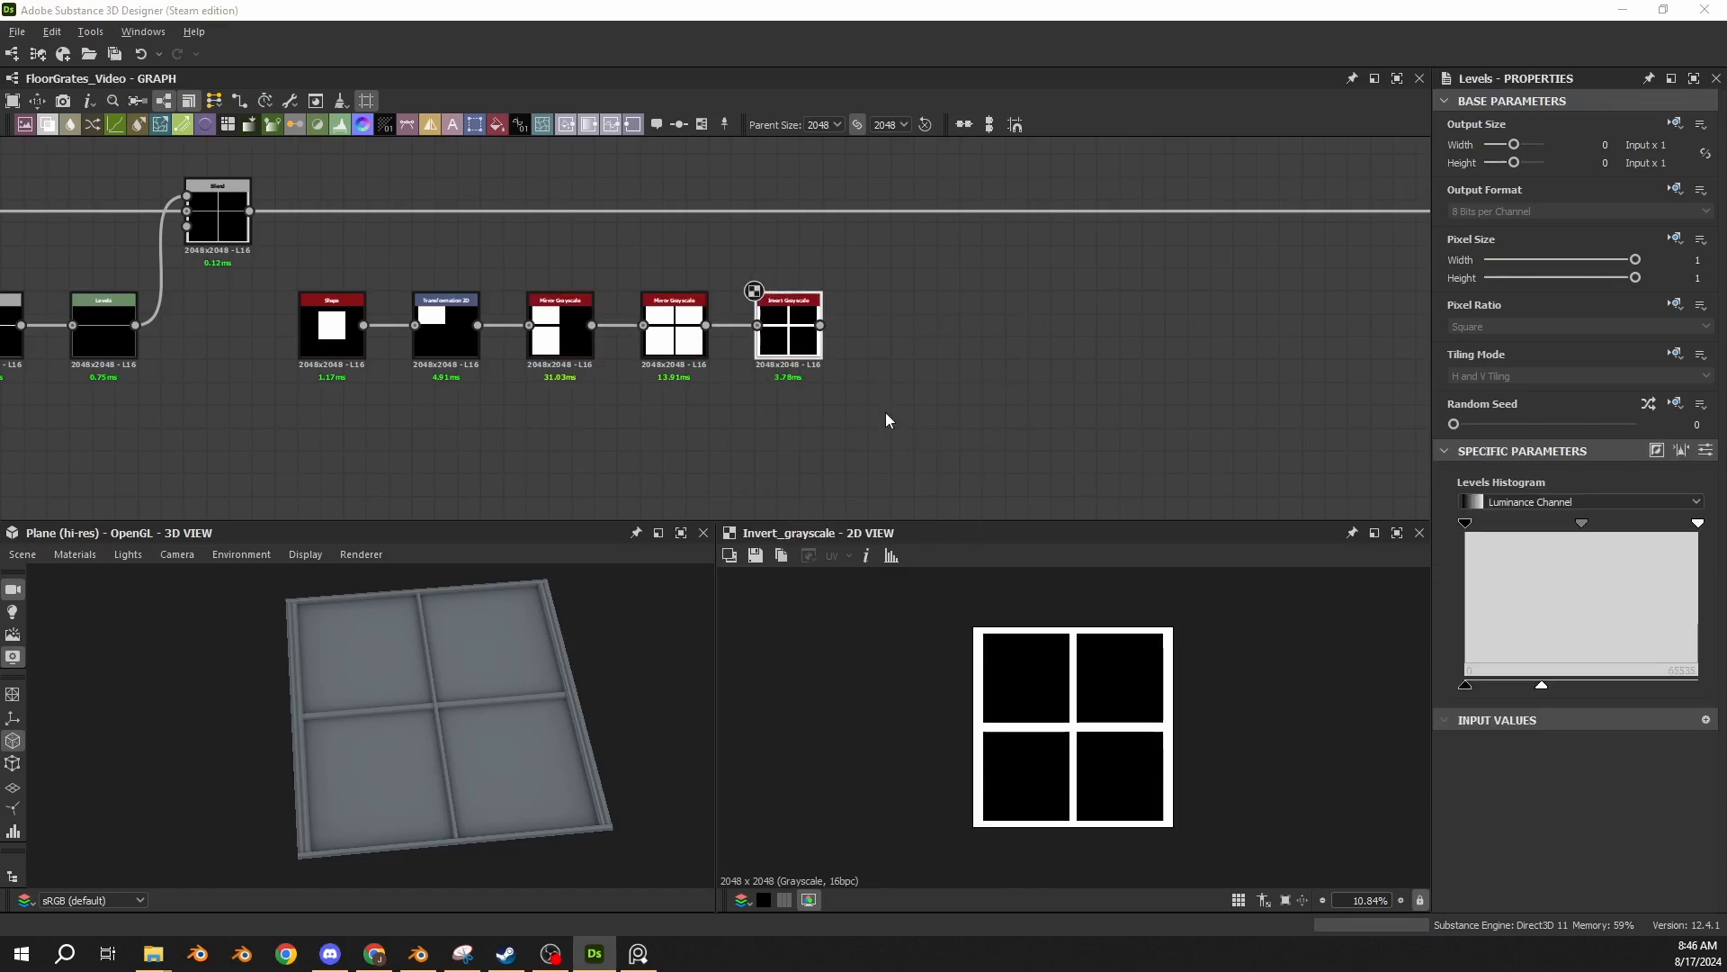
Paste a Levels node with Level Out High 0.3294872 after the Invert Grayscale and show its parameters as numeric sliders.
{"action": "left_click", "coordinate": [887, 342]}
{"action": "key", "text": "ctrl+v"}
{"action": "scroll", "coordinate": [771, 351], "scroll_direction": "up", "scroll_amount": 1}
{"action": "left_click_drag", "start_coordinate": [698, 353], "coordinate": [925, 350]}
{"action": "left_click_drag", "start_coordinate": [829, 320], "coordinate": [893, 321]}
{"action": "middle_click_drag", "start_coordinate": [1049, 263], "coordinate": [862, 291]}
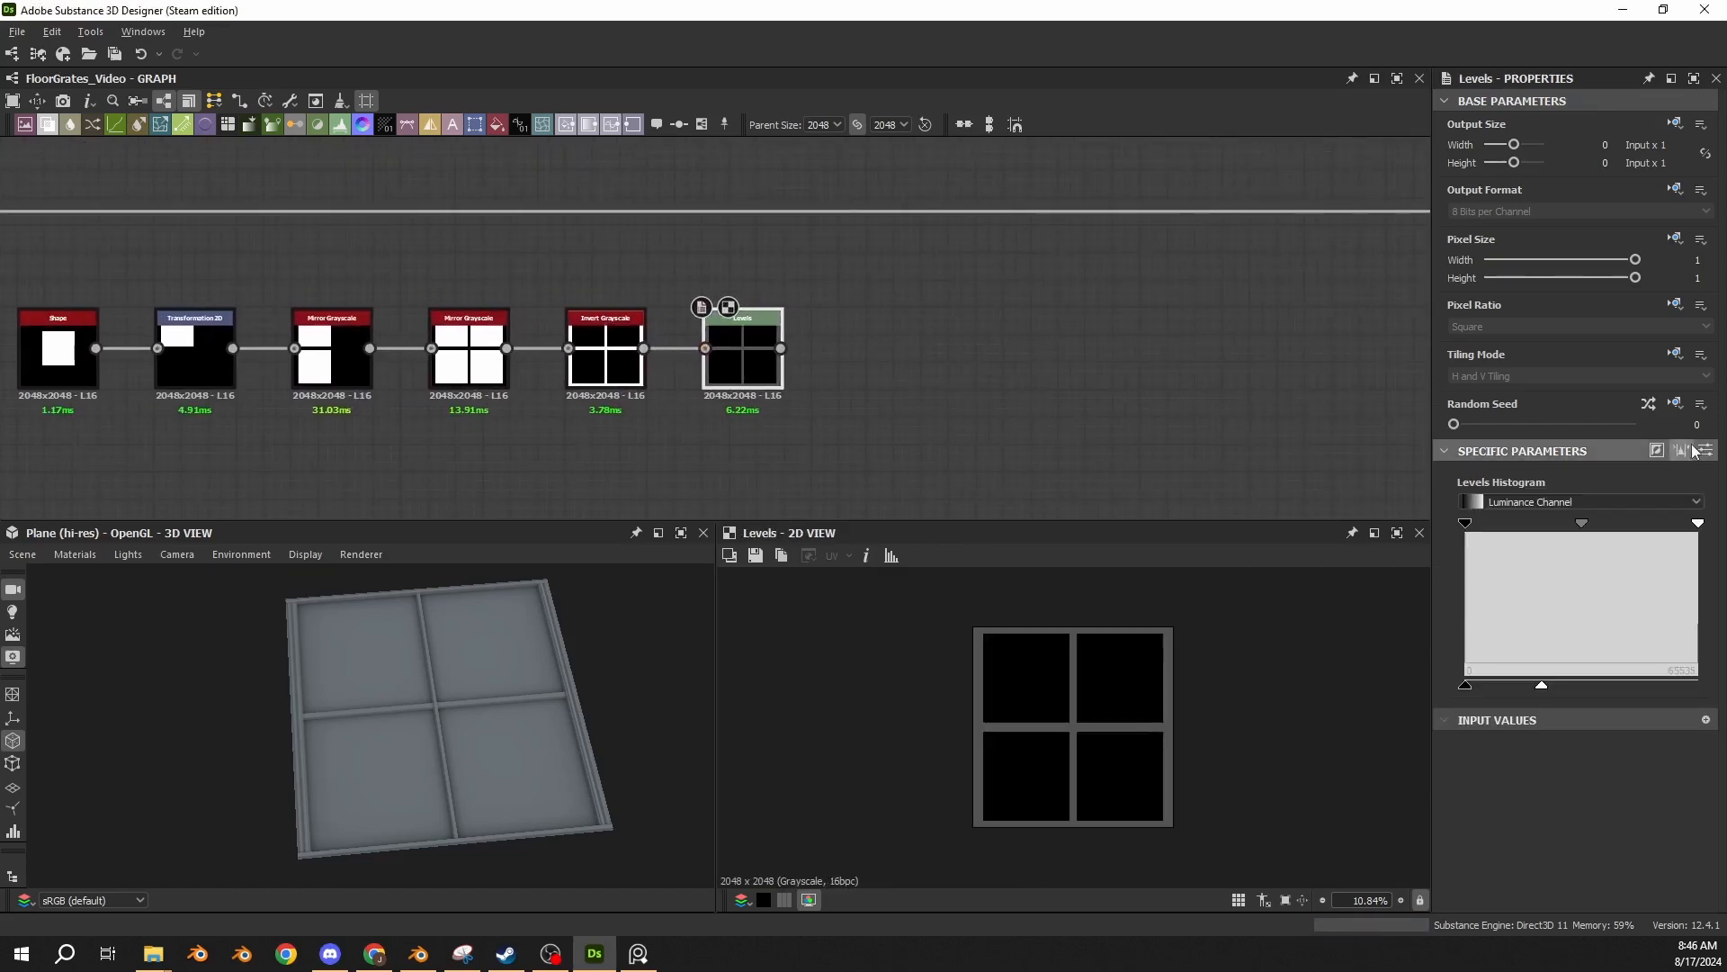
{"action": "left_click", "coordinate": [1705, 450]}
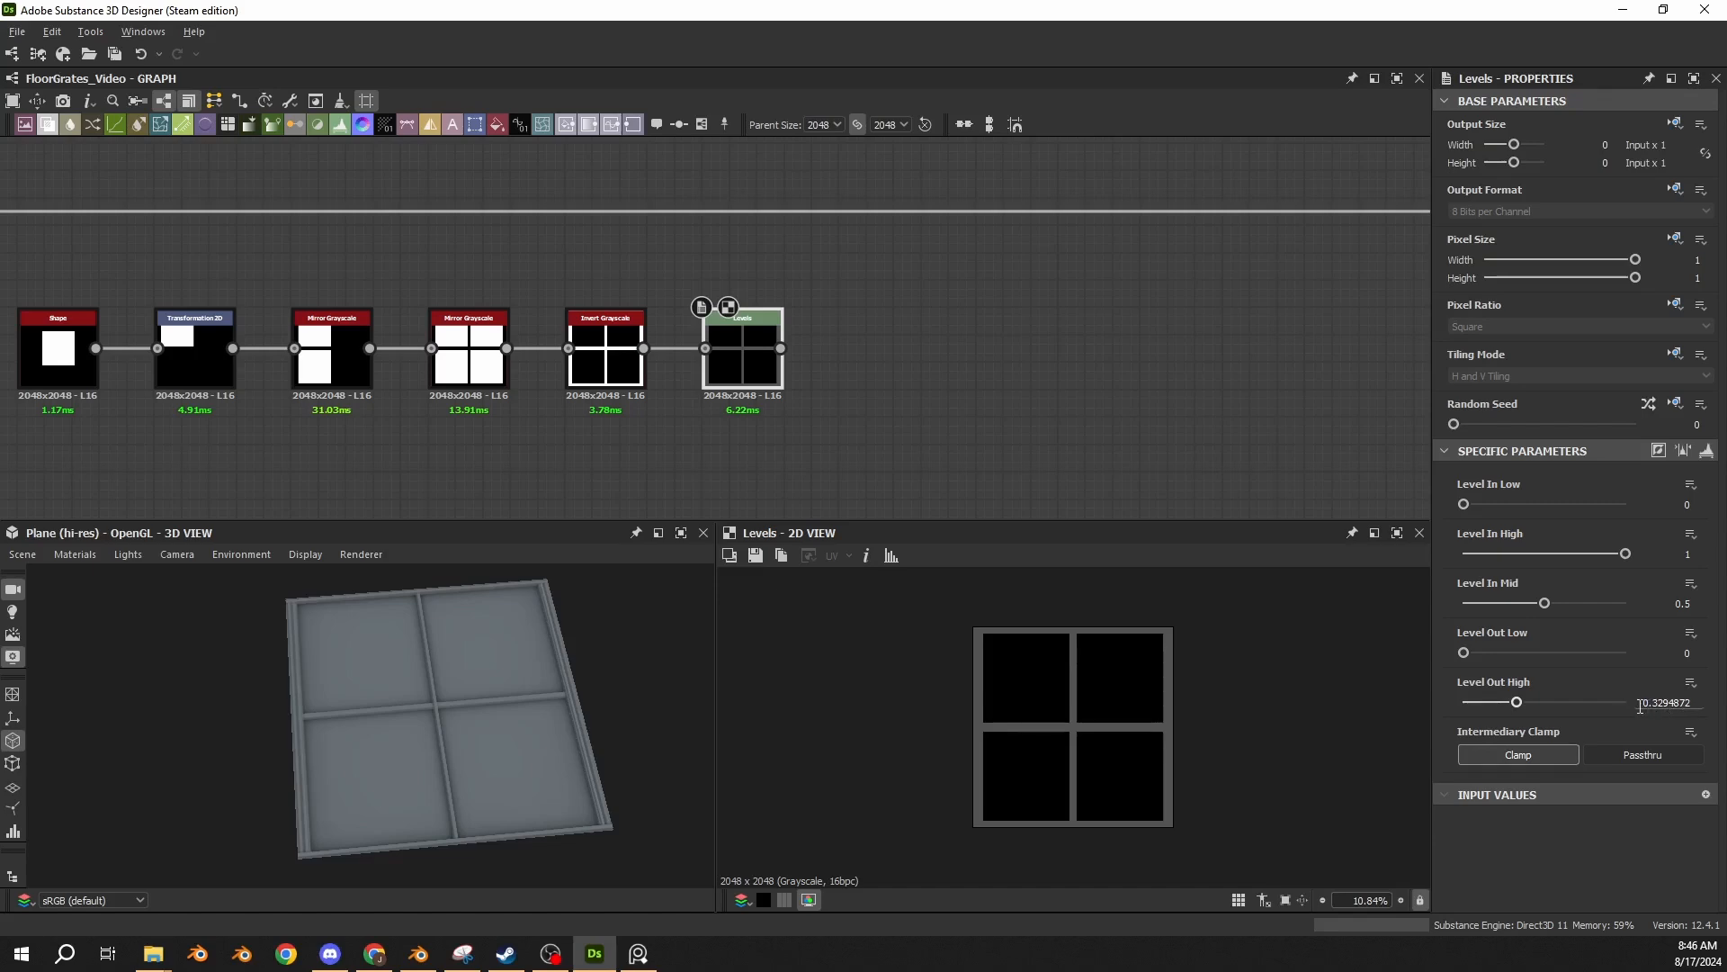
Add a Blend in Screen mode after the new Levels and connect the Levels to its Foreground.
{"action": "key", "text": "space"}
{"action": "type", "text": "blend"}
{"action": "key", "text": "Return"}
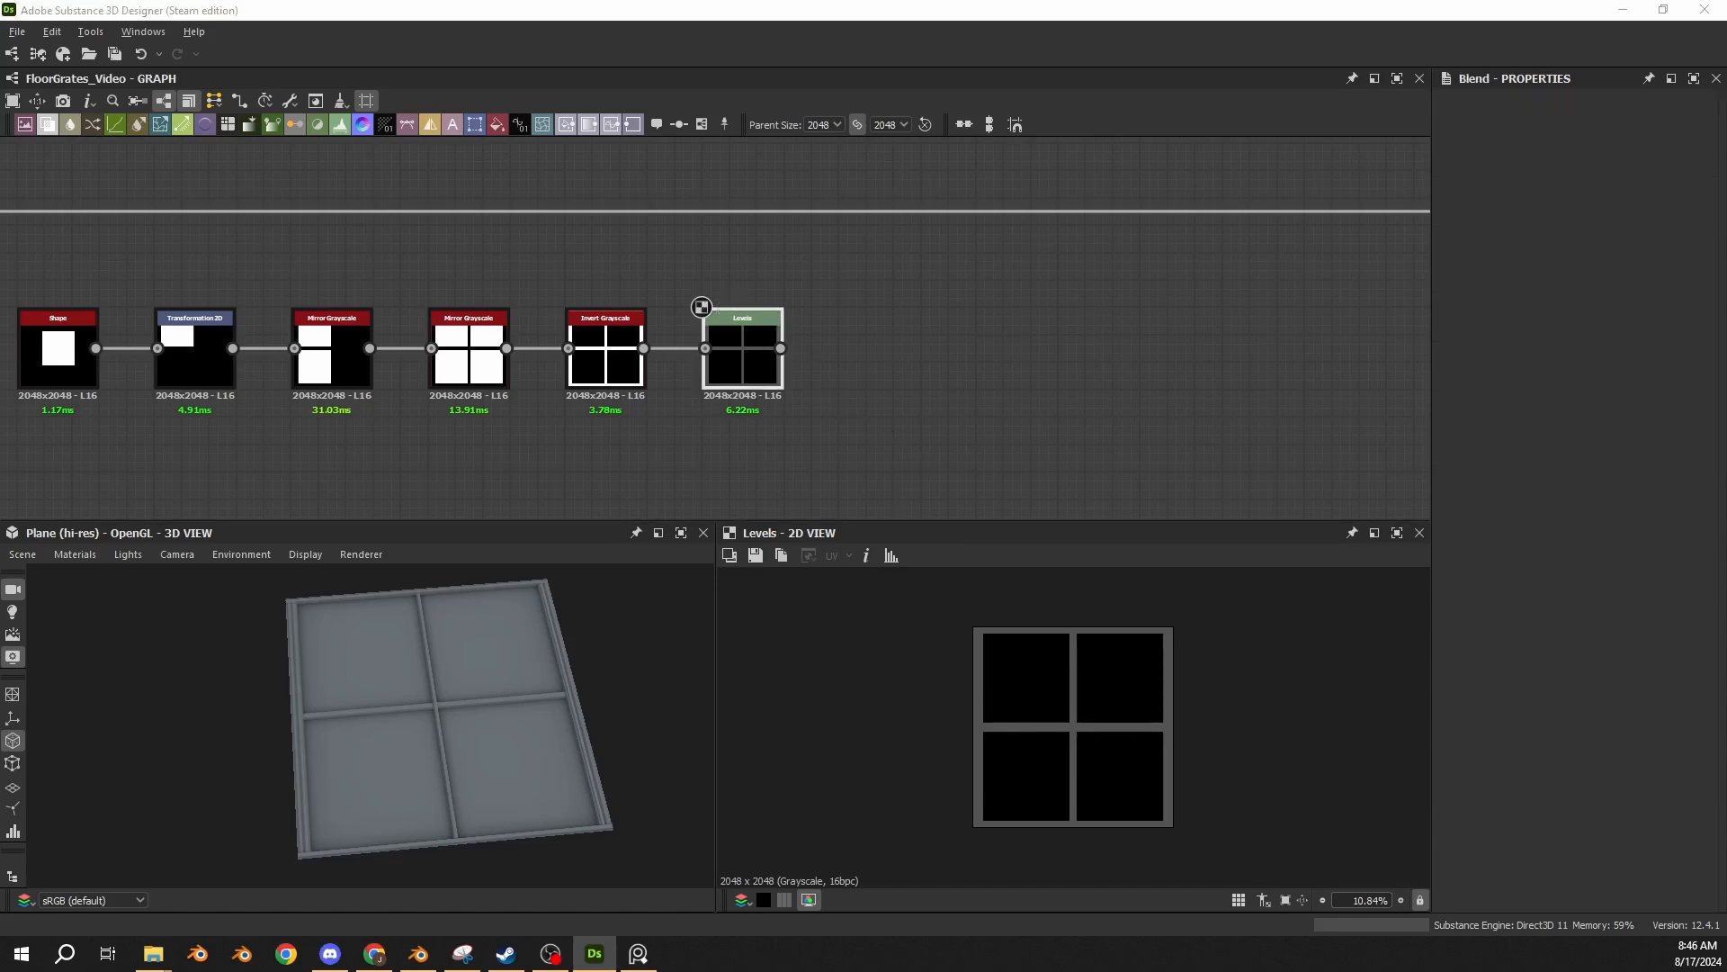
{"action": "left_click_drag", "start_coordinate": [710, 342], "coordinate": [903, 284]}
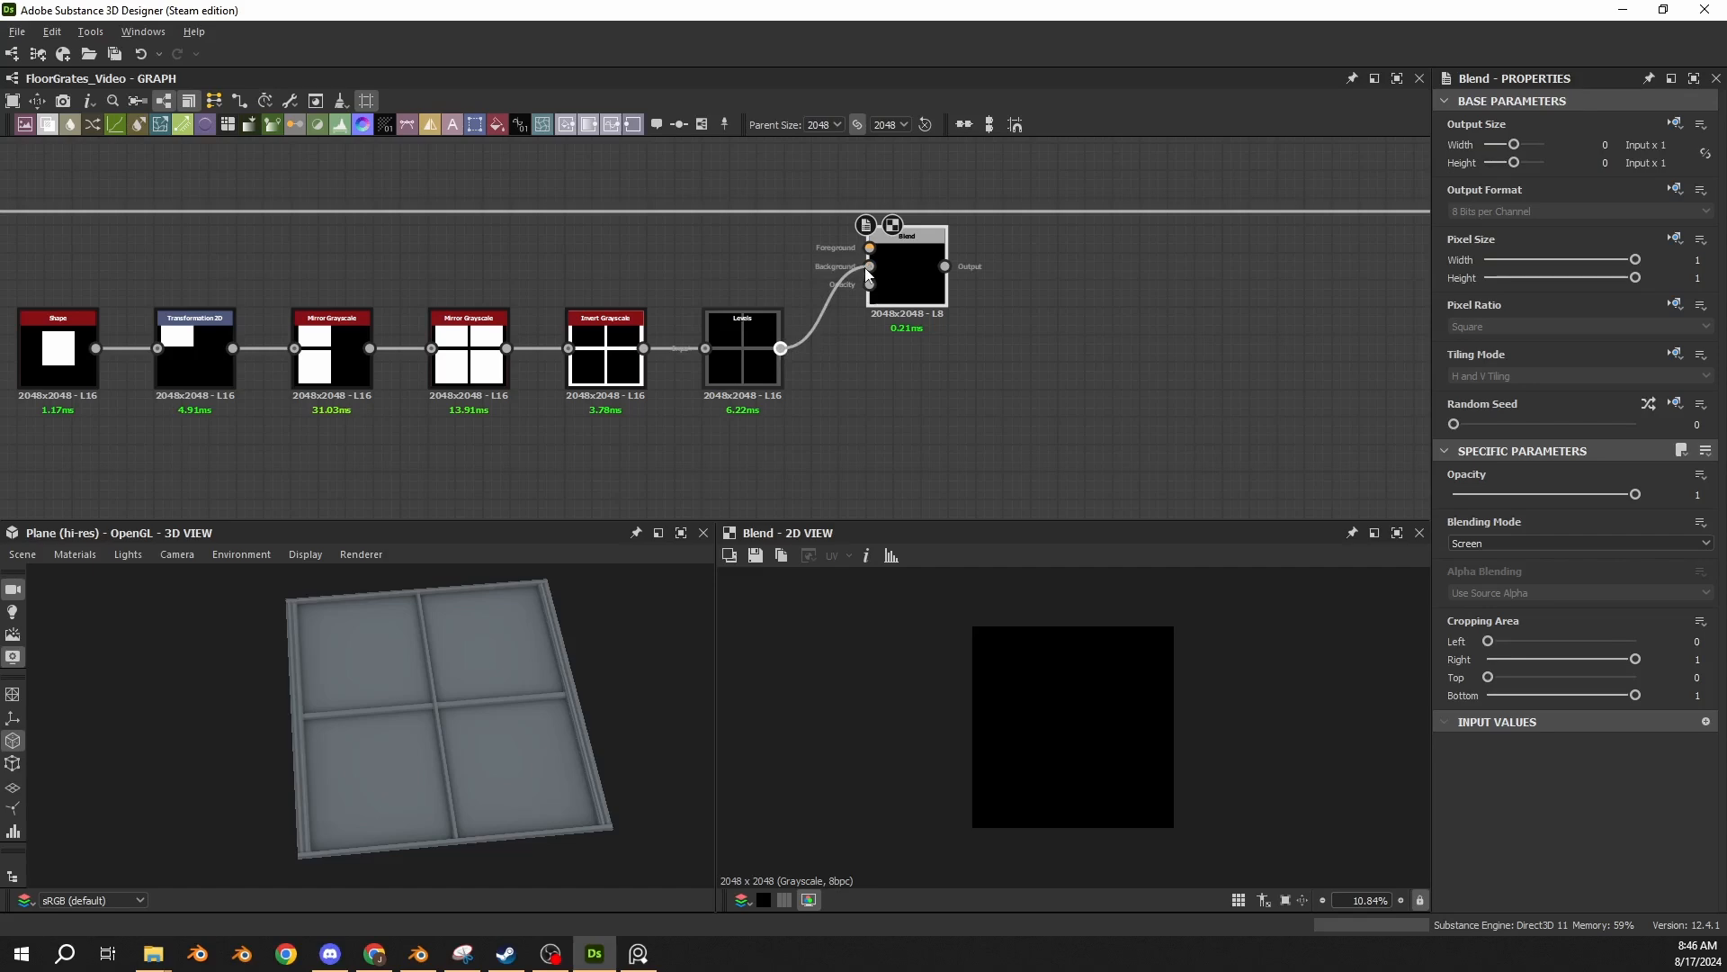
{"action": "left_click_drag", "start_coordinate": [866, 270], "coordinate": [869, 267]}
Insert the Screen Blend into the main chain, between the previous Blend and the final Levels, and align it with the chain.
{"action": "scroll", "coordinate": [680, 257], "scroll_direction": "down", "scroll_amount": 1}
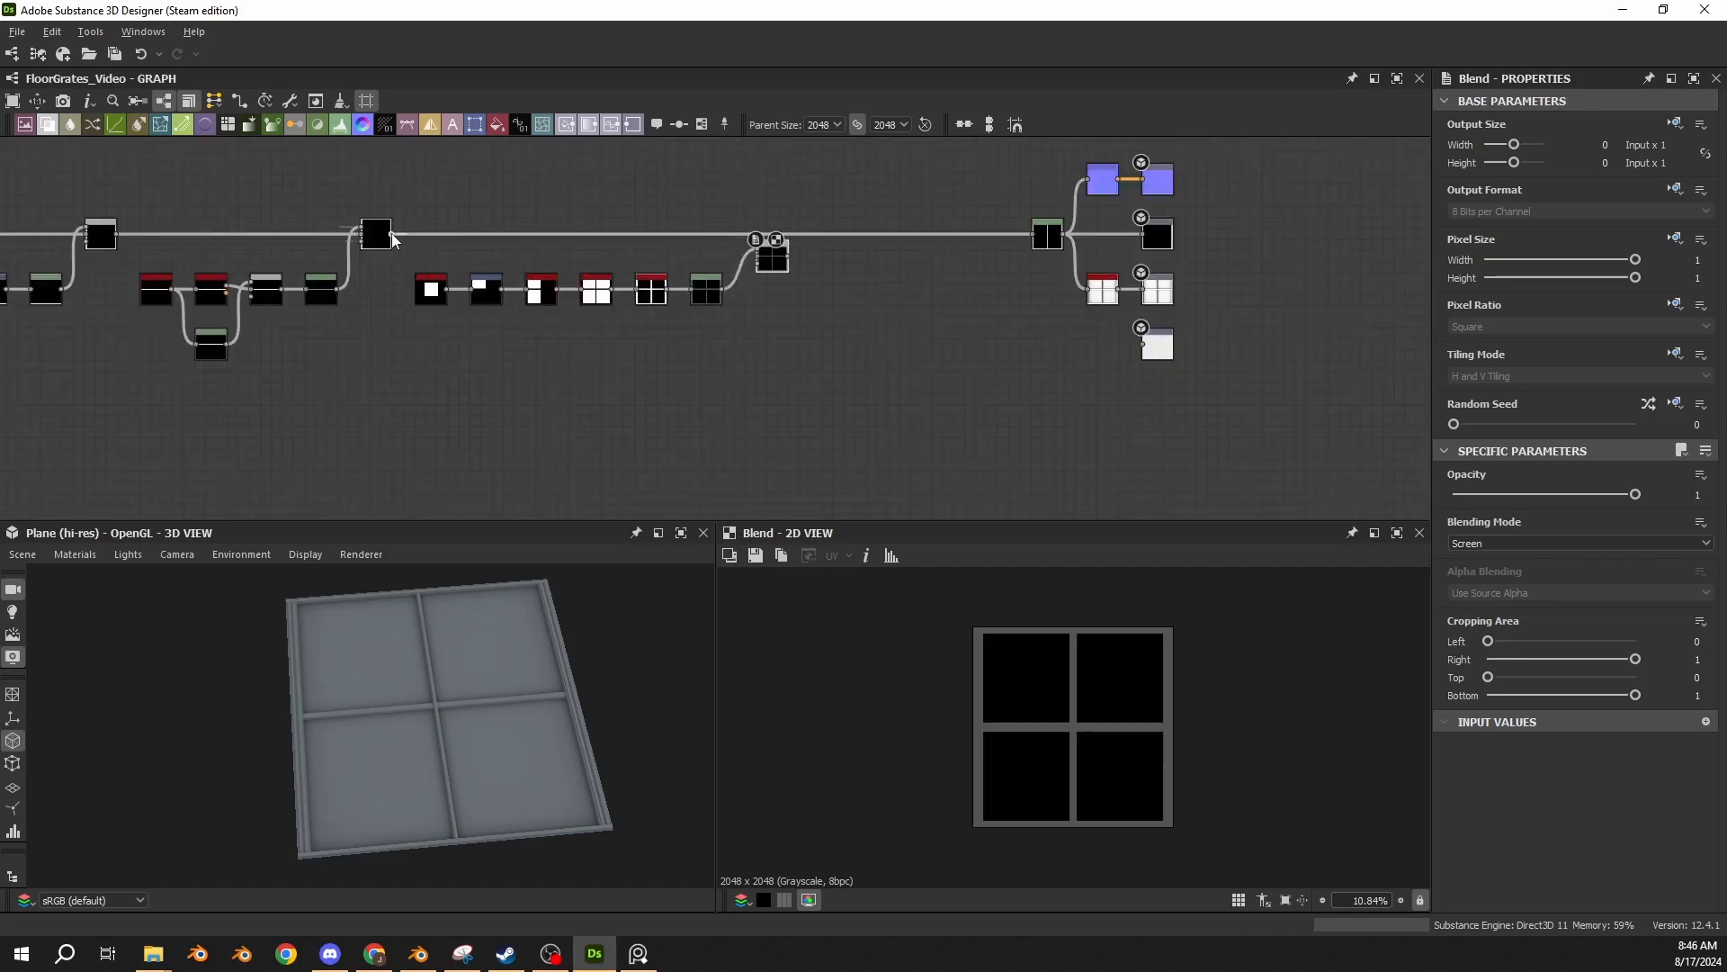
{"action": "left_click_drag", "start_coordinate": [392, 234], "coordinate": [758, 255]}
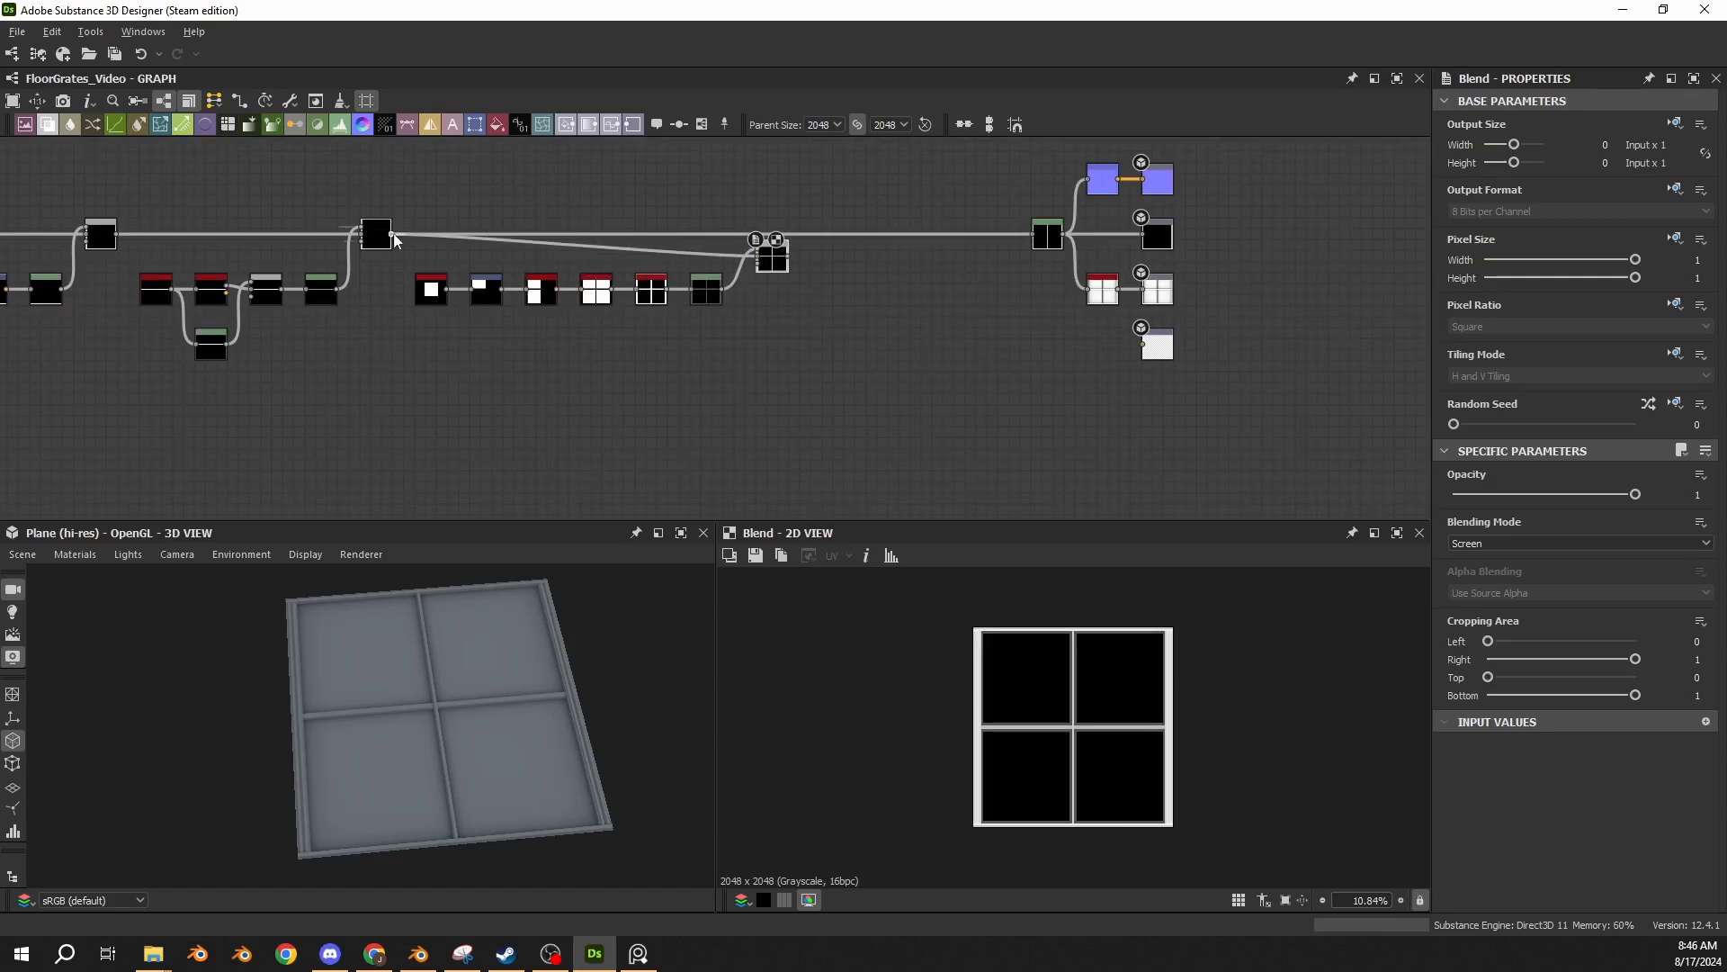
{"action": "left_click_drag", "start_coordinate": [392, 234], "coordinate": [787, 256], "text": "shift"}
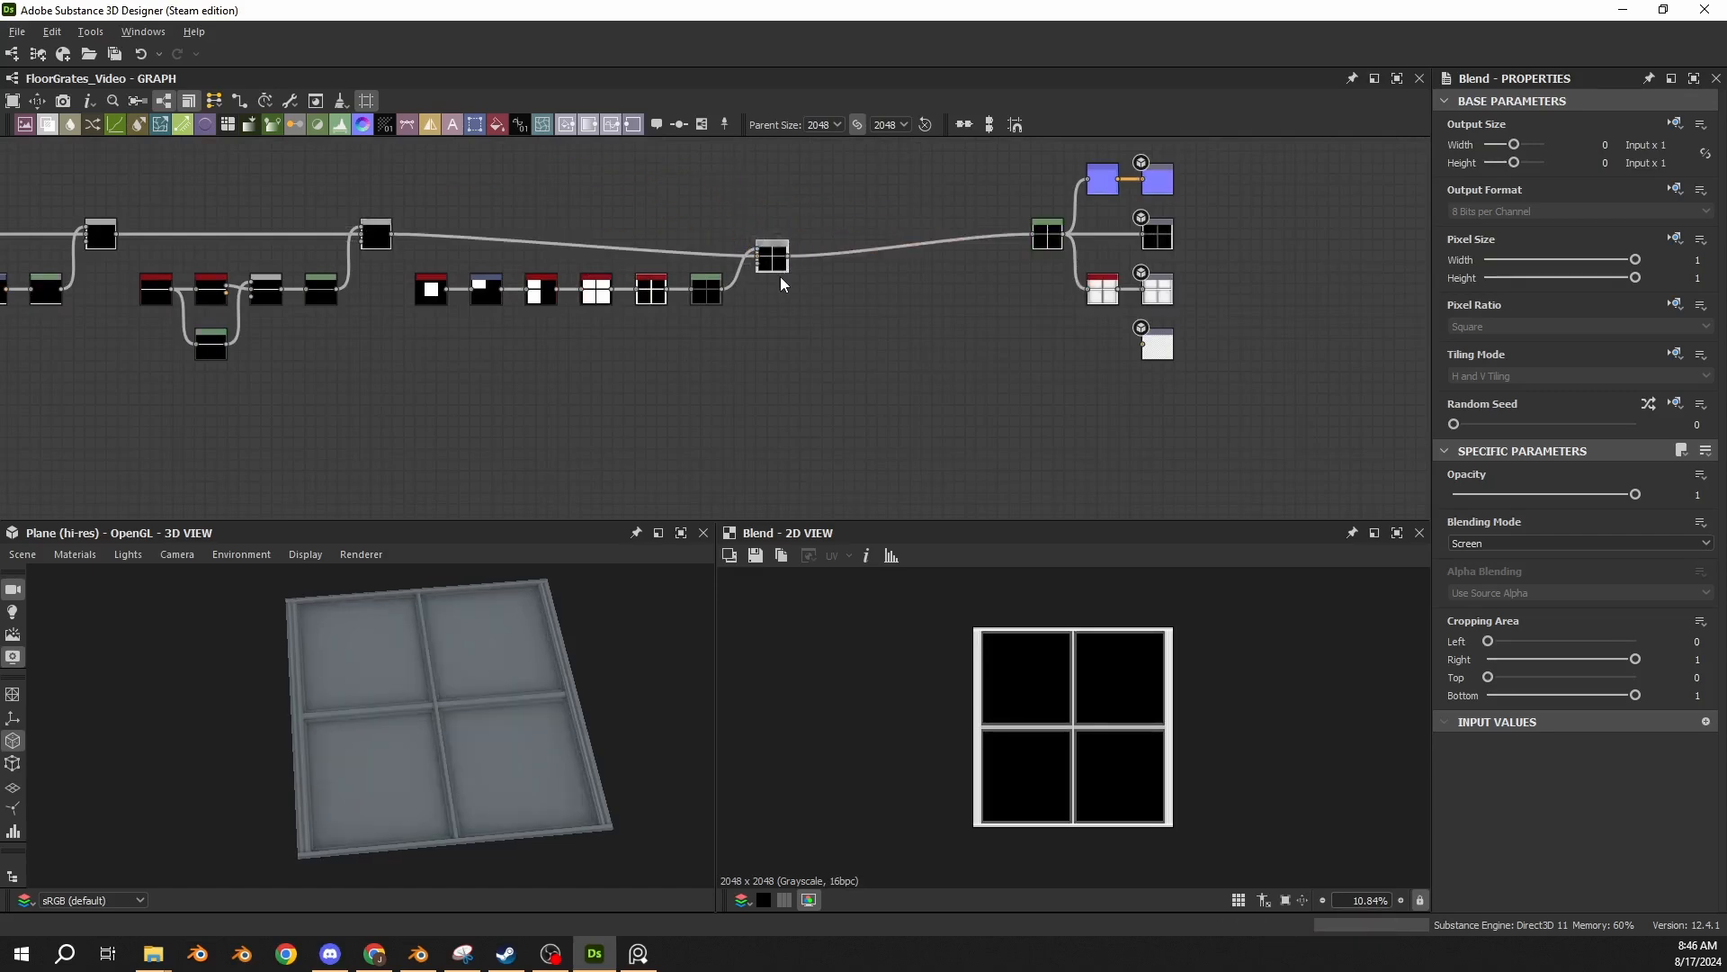
{"action": "scroll", "coordinate": [780, 275], "scroll_direction": "up", "scroll_amount": 2}
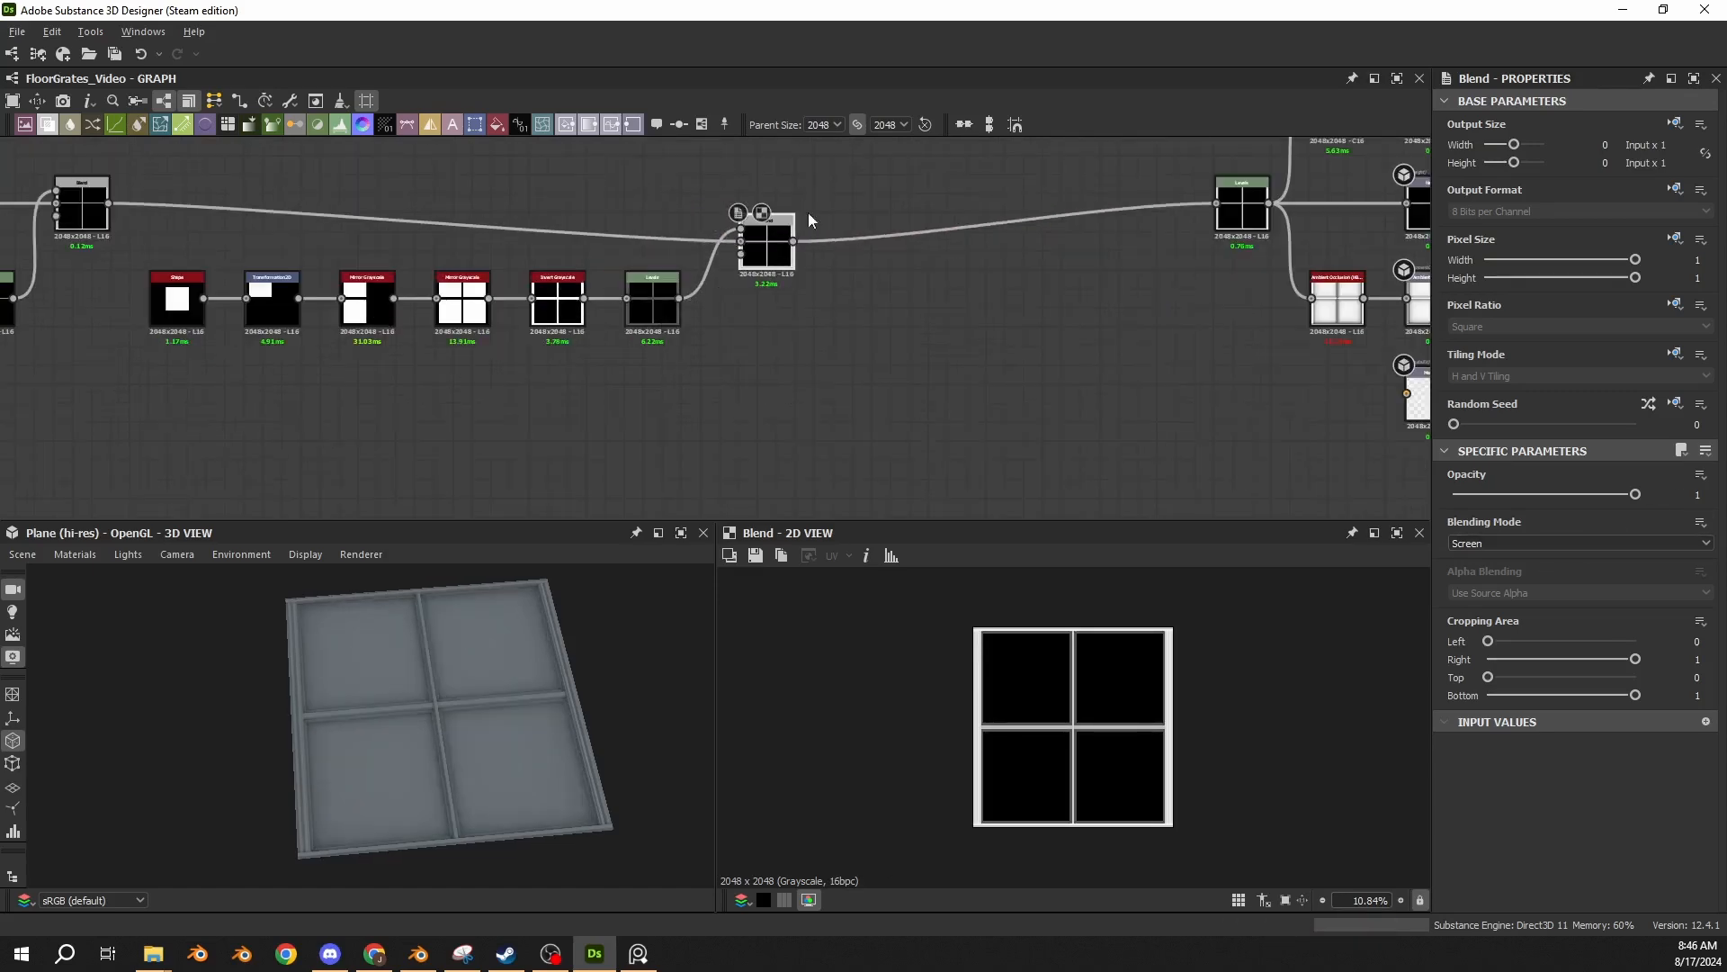
{"action": "left_click_drag", "start_coordinate": [752, 262], "coordinate": [733, 226]}
Examine the graph layout and the stepped borders around the grate's center strips up close in 3D.
{"action": "scroll", "coordinate": [792, 270], "scroll_direction": "down", "scroll_amount": 5}
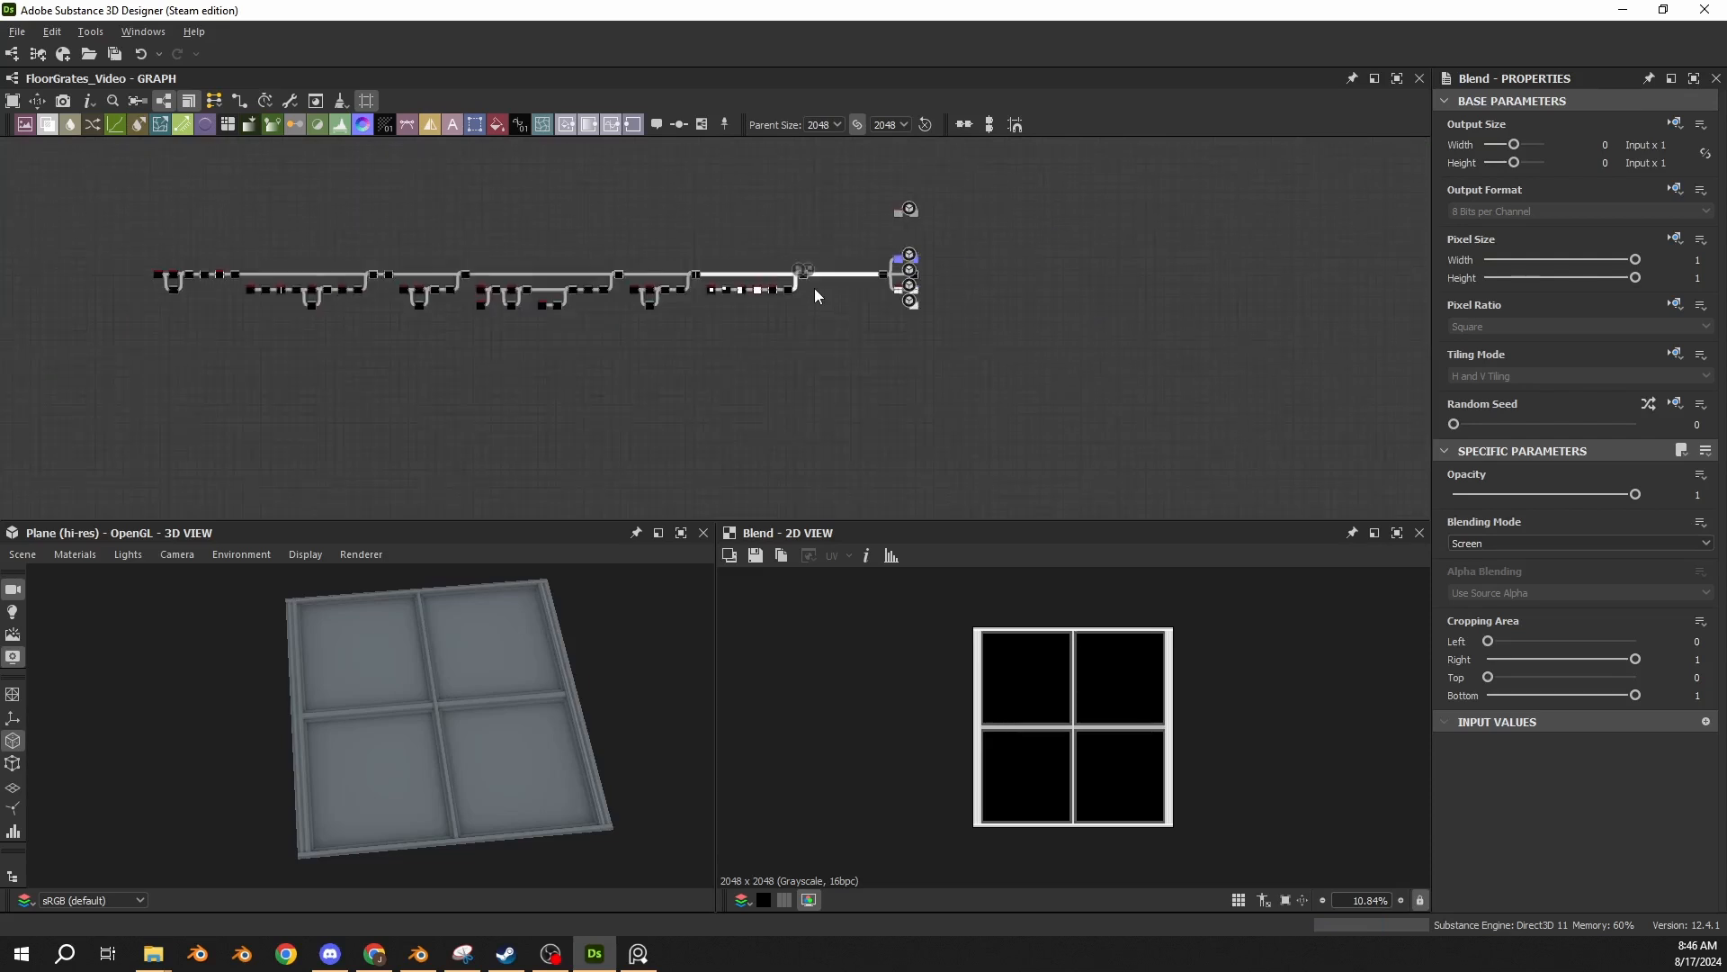
{"action": "scroll", "coordinate": [761, 274], "scroll_direction": "up", "scroll_amount": 2}
{"action": "scroll", "coordinate": [663, 285], "scroll_direction": "up", "scroll_amount": 4}
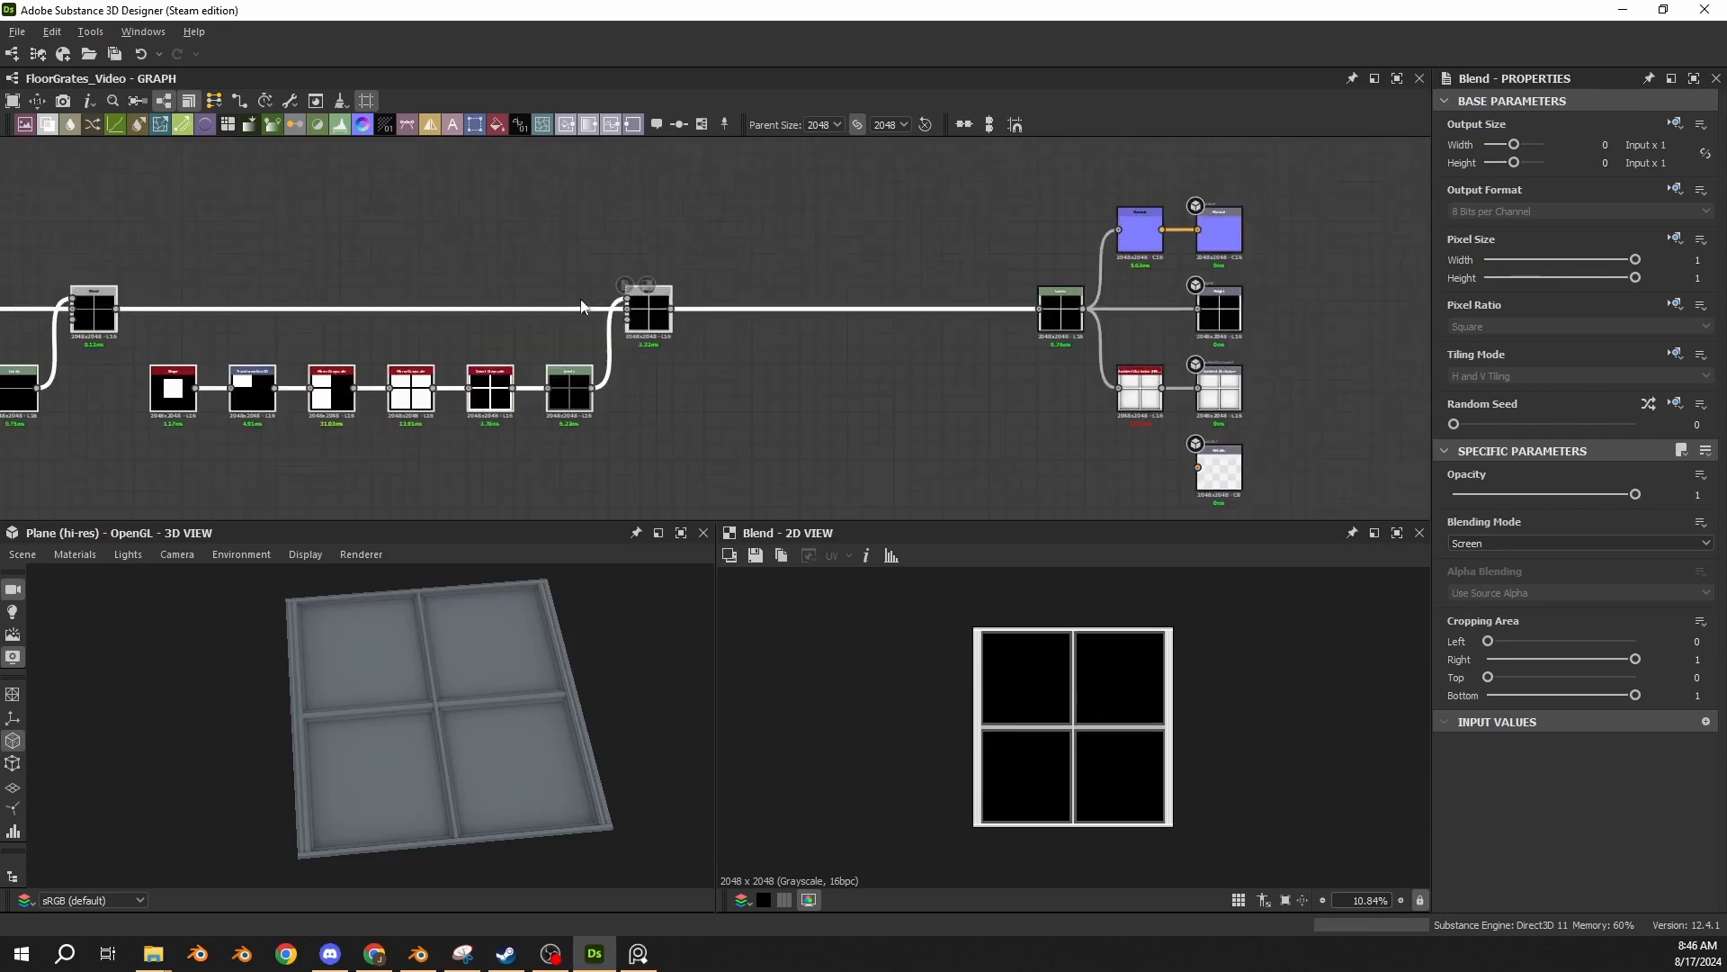
{"action": "left_click_drag", "start_coordinate": [633, 314], "coordinate": [3, 297]}
{"action": "middle_click_drag", "start_coordinate": [192, 289], "coordinate": [518, 315]}
{"action": "scroll", "coordinate": [484, 590], "scroll_direction": "up", "scroll_amount": 4}
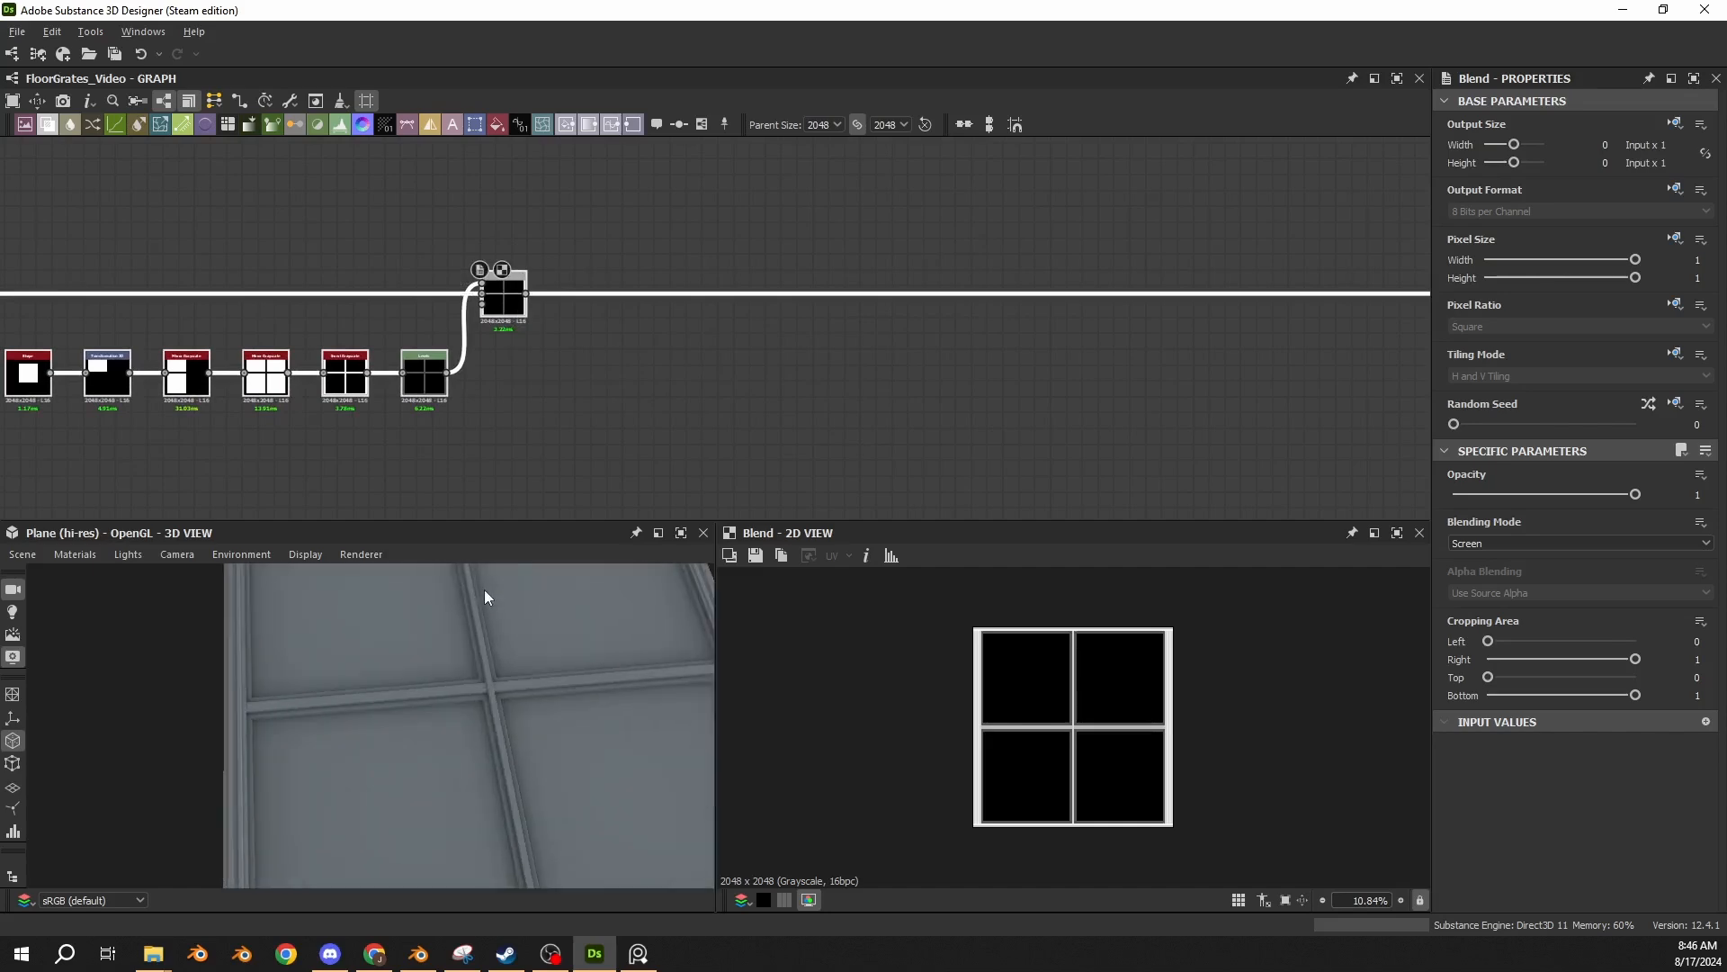
{"action": "left_click_drag", "start_coordinate": [484, 590], "coordinate": [630, 787]}
{"action": "scroll", "coordinate": [447, 705], "scroll_direction": "up", "scroll_amount": 2}
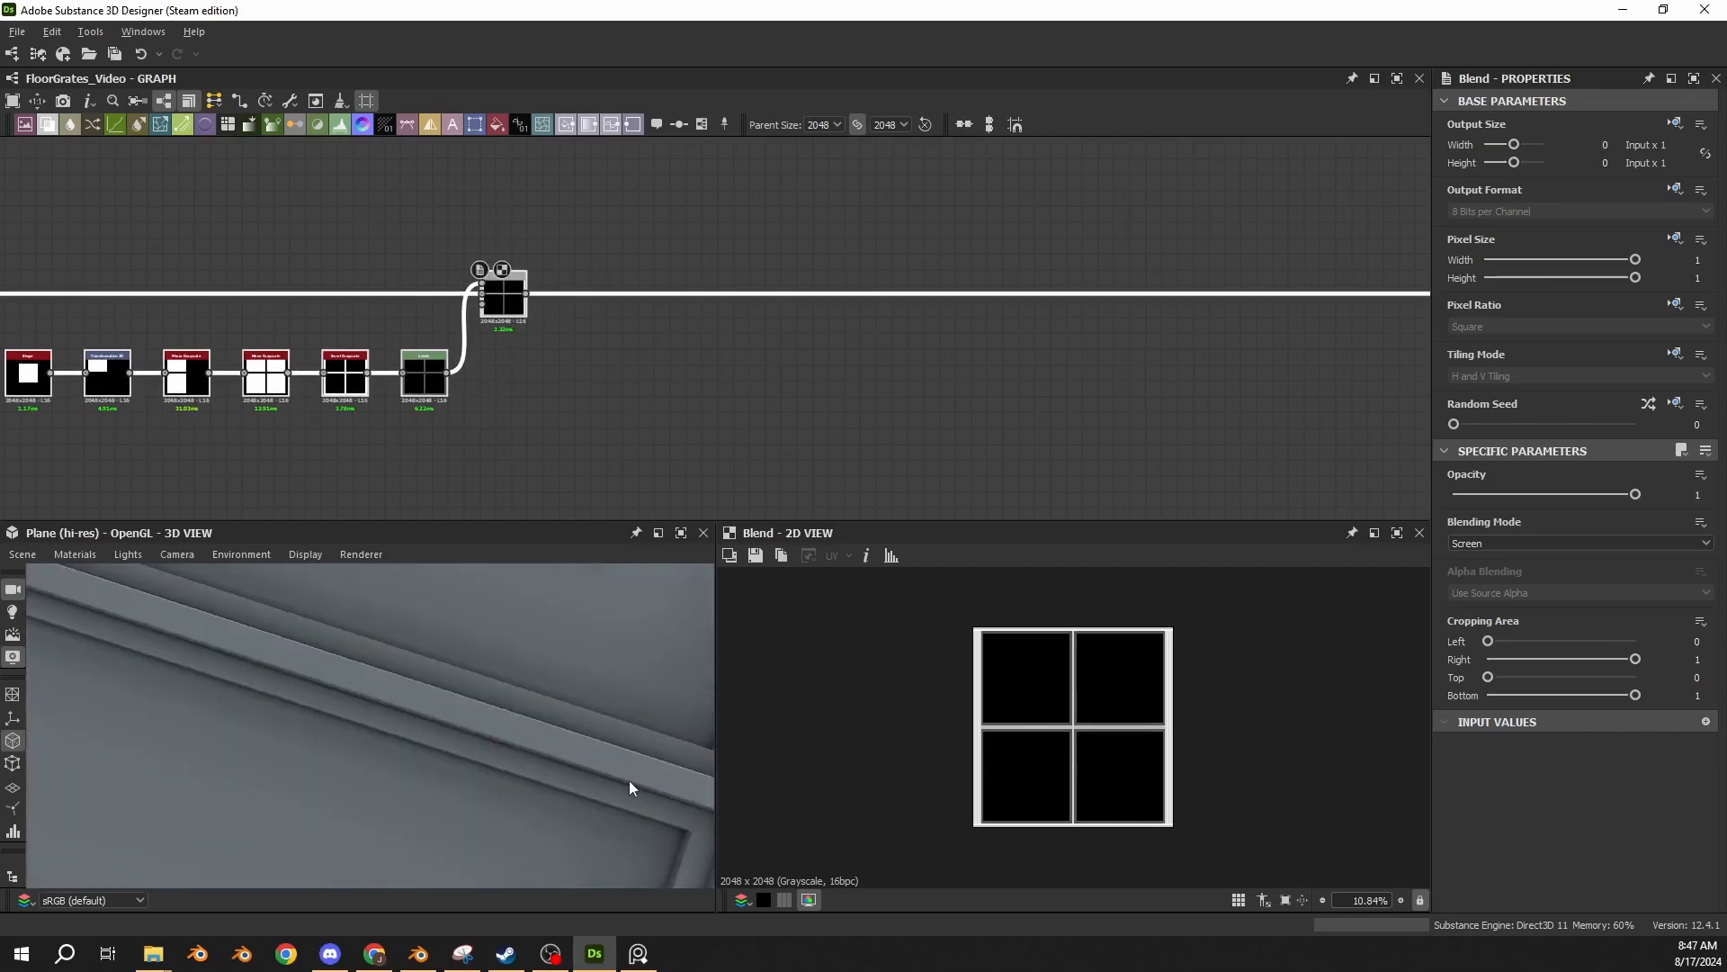
Study the floor grate reference image and compare it with the Blend's center crossing in 2D.
{"action": "left_click", "coordinate": [638, 952]}
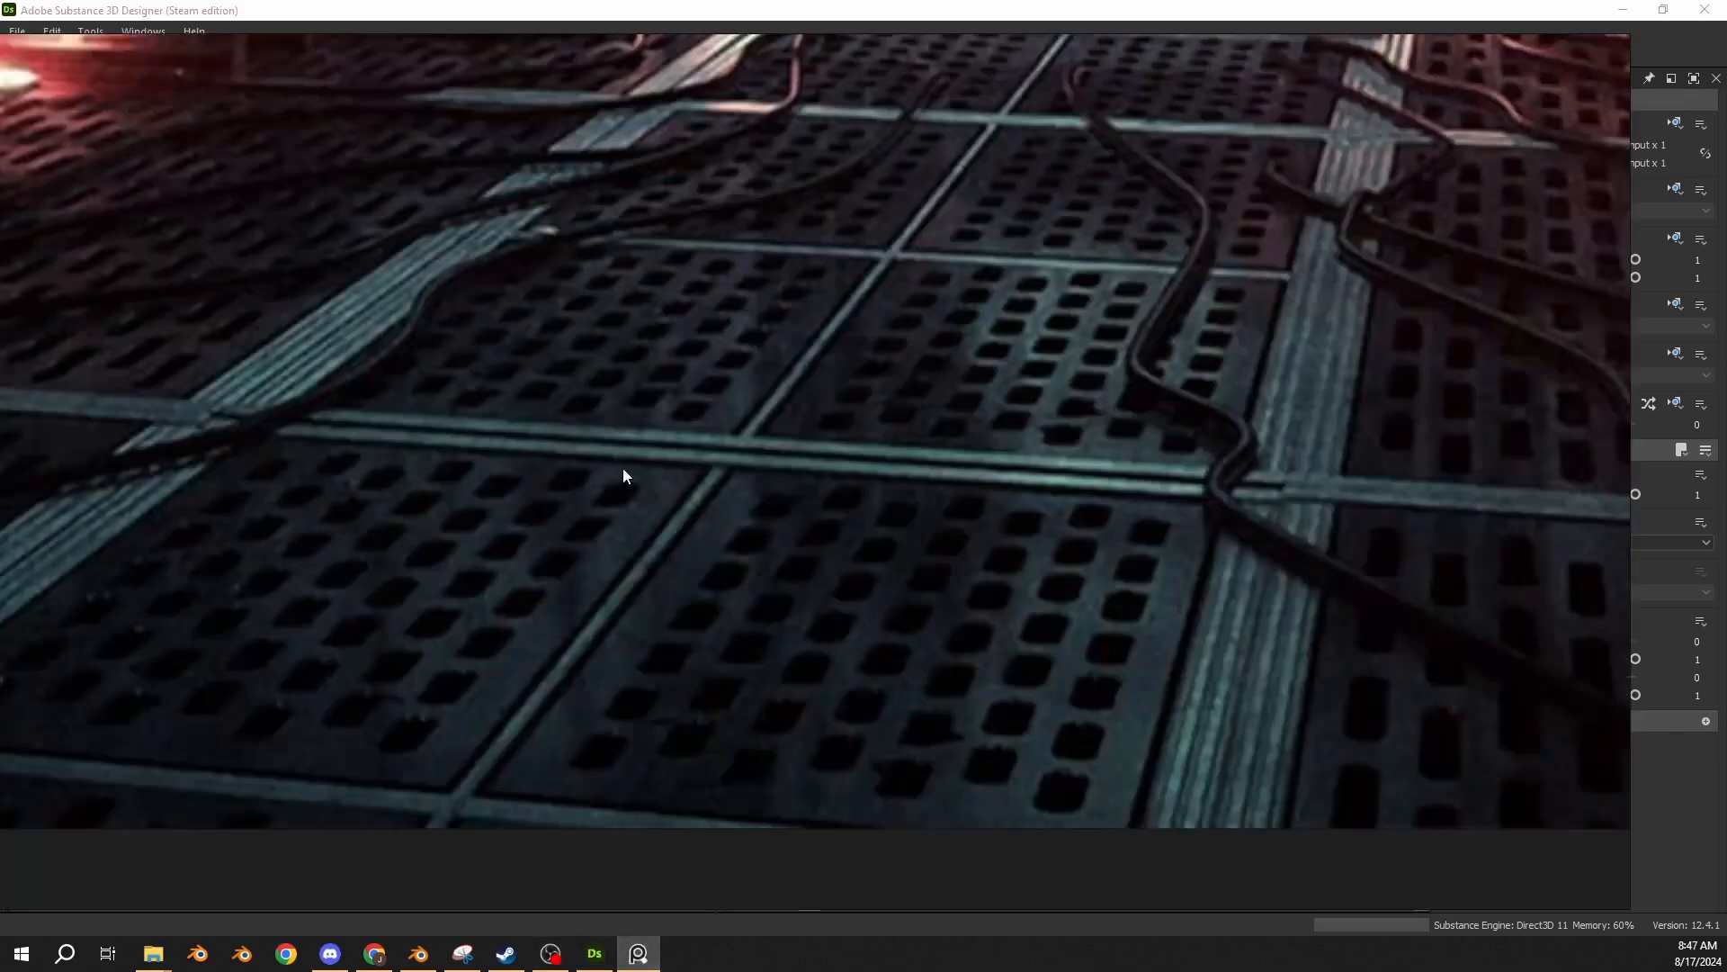
{"action": "left_click_drag", "start_coordinate": [1127, 576], "coordinate": [1100, 492]}
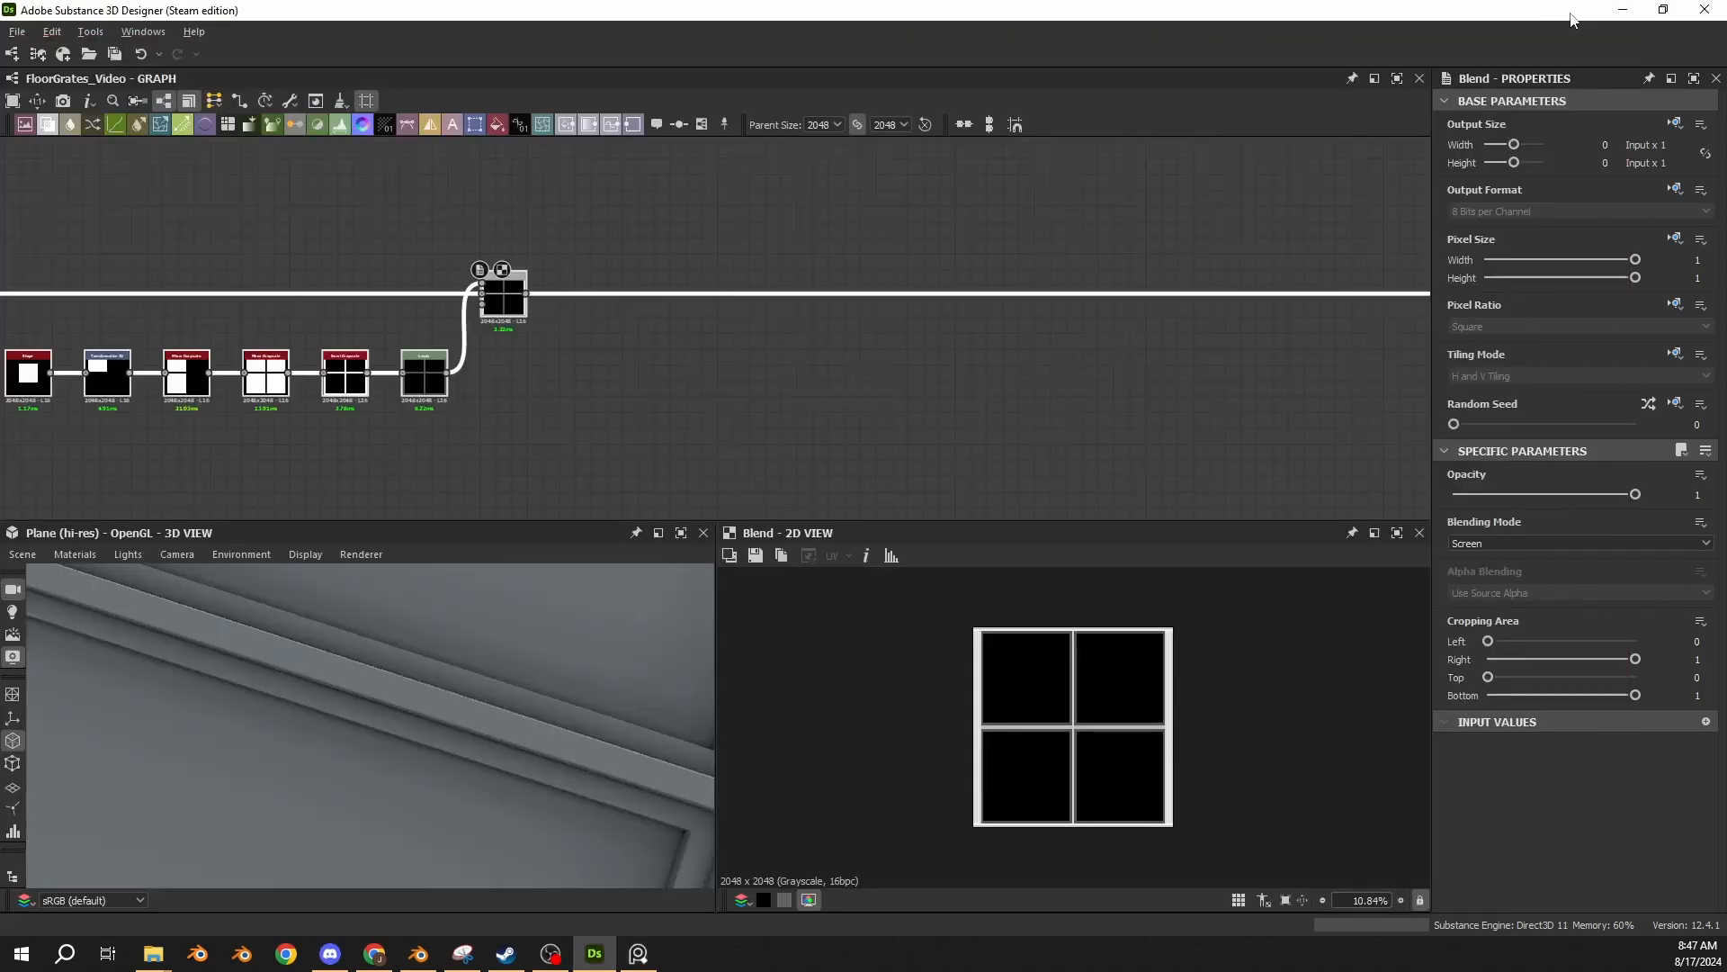
{"action": "scroll", "coordinate": [1044, 724], "scroll_direction": "up", "scroll_amount": 5}
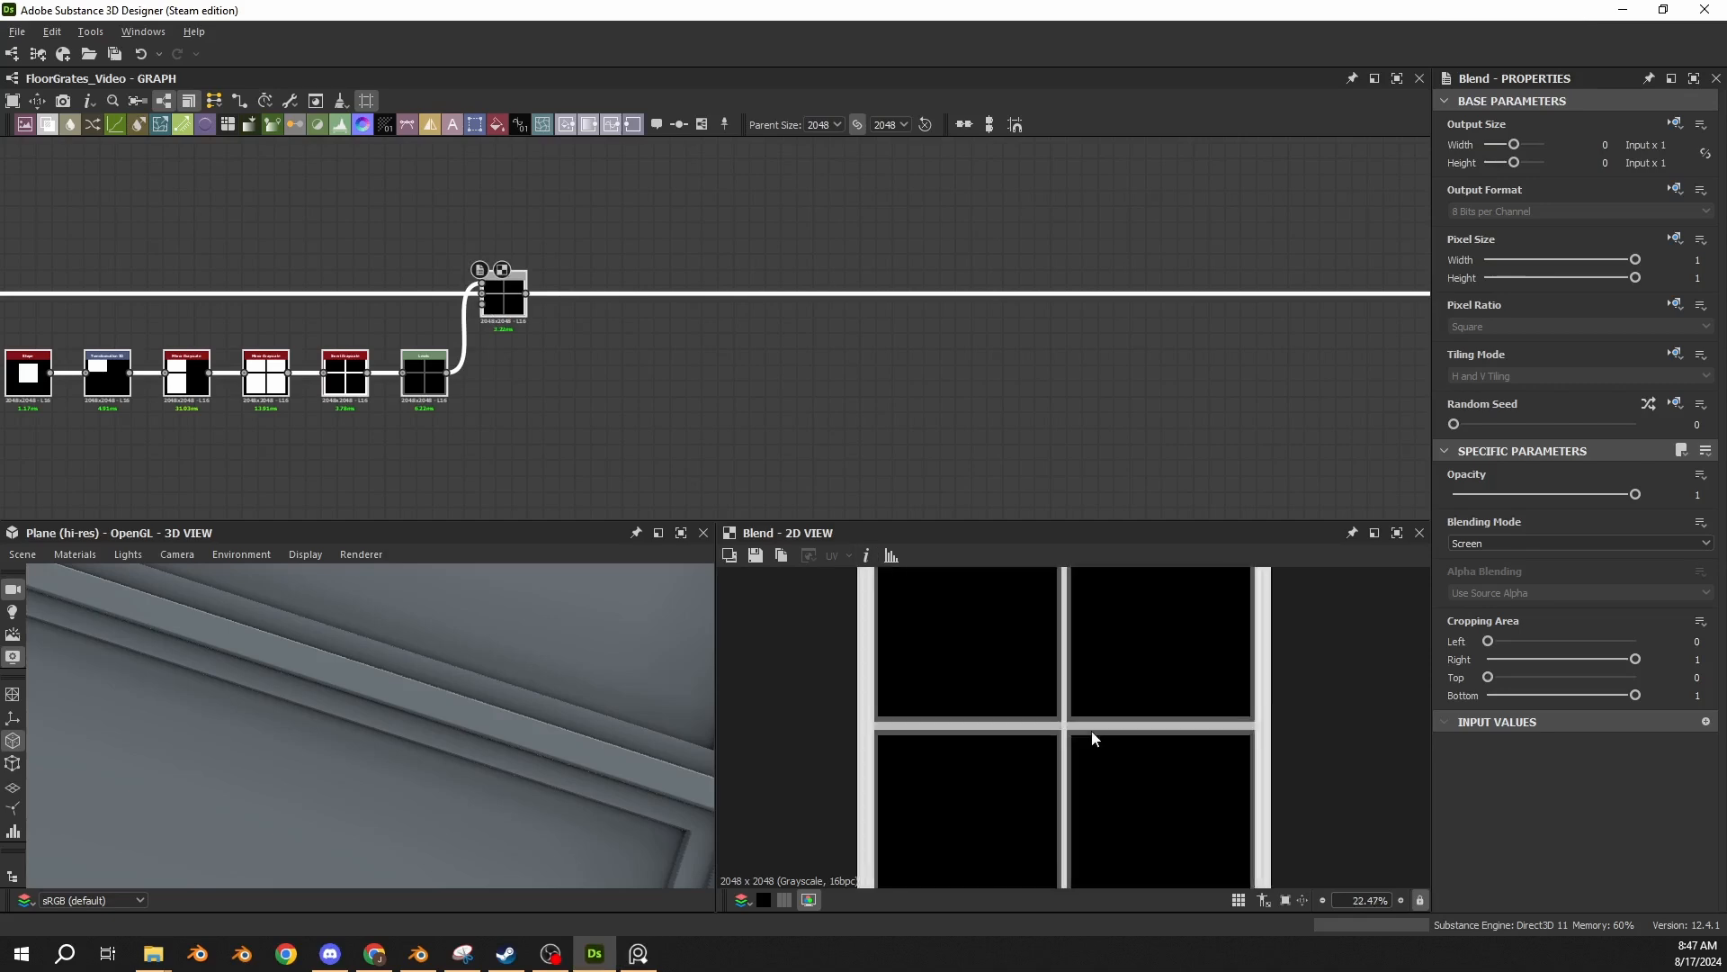
{"action": "scroll", "coordinate": [1039, 718], "scroll_direction": "up", "scroll_amount": 2}
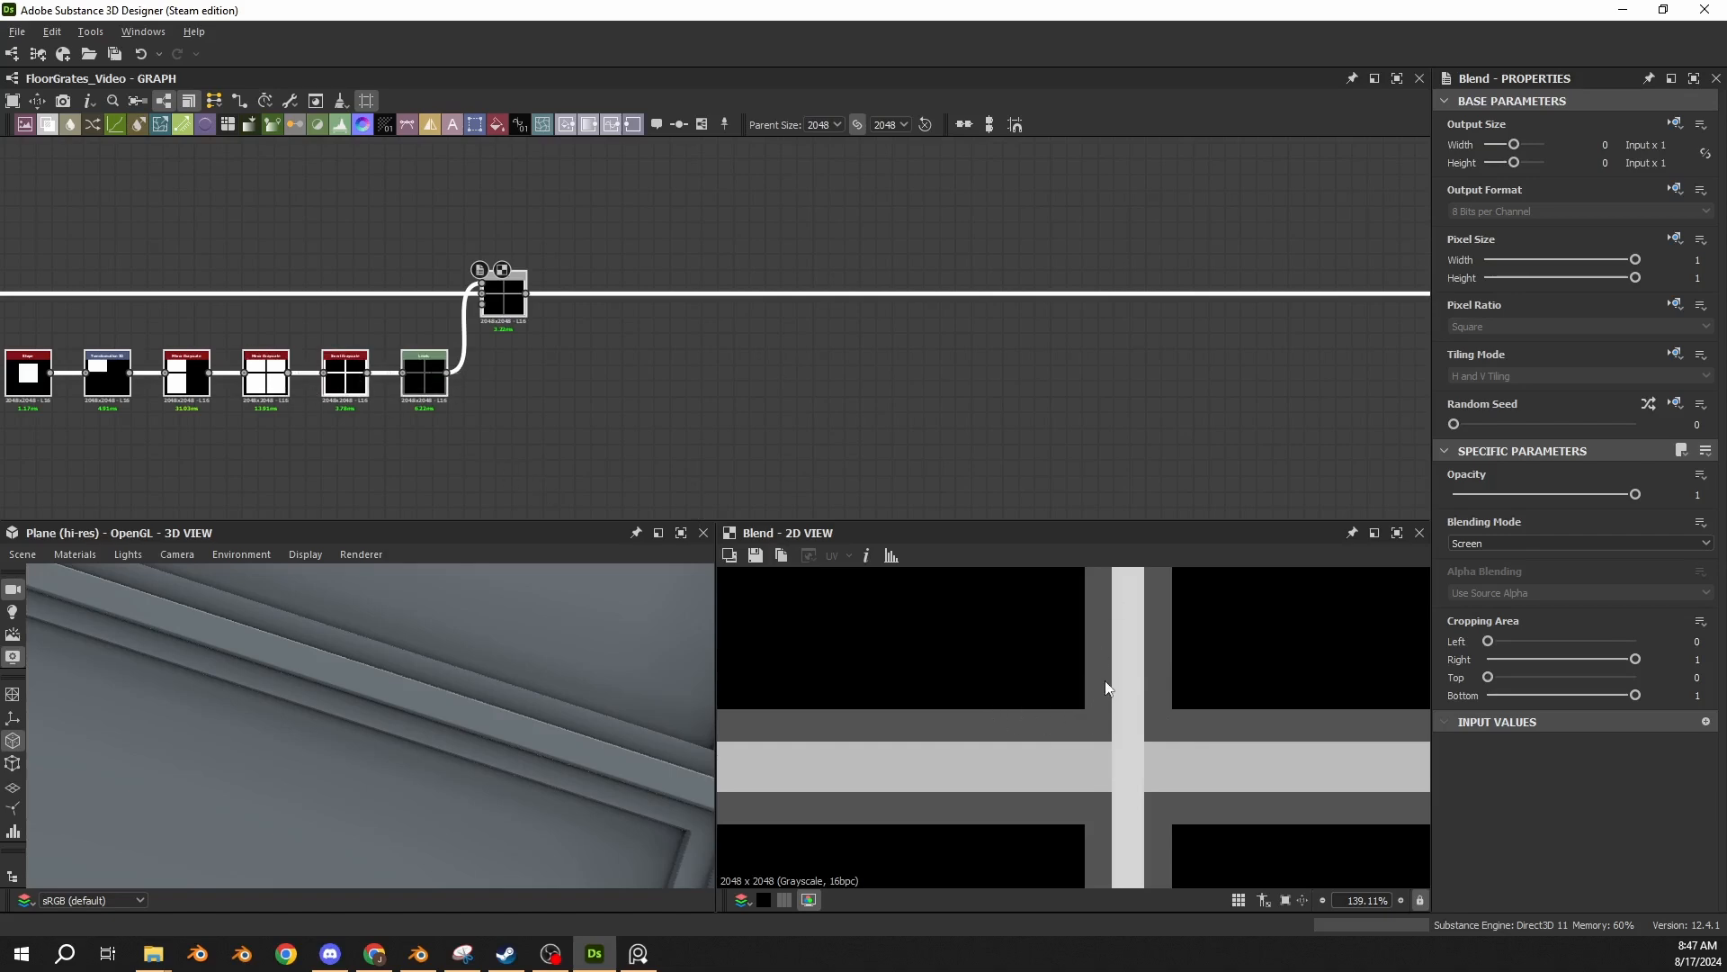
{"action": "scroll", "coordinate": [1105, 670], "scroll_direction": "up", "scroll_amount": 4}
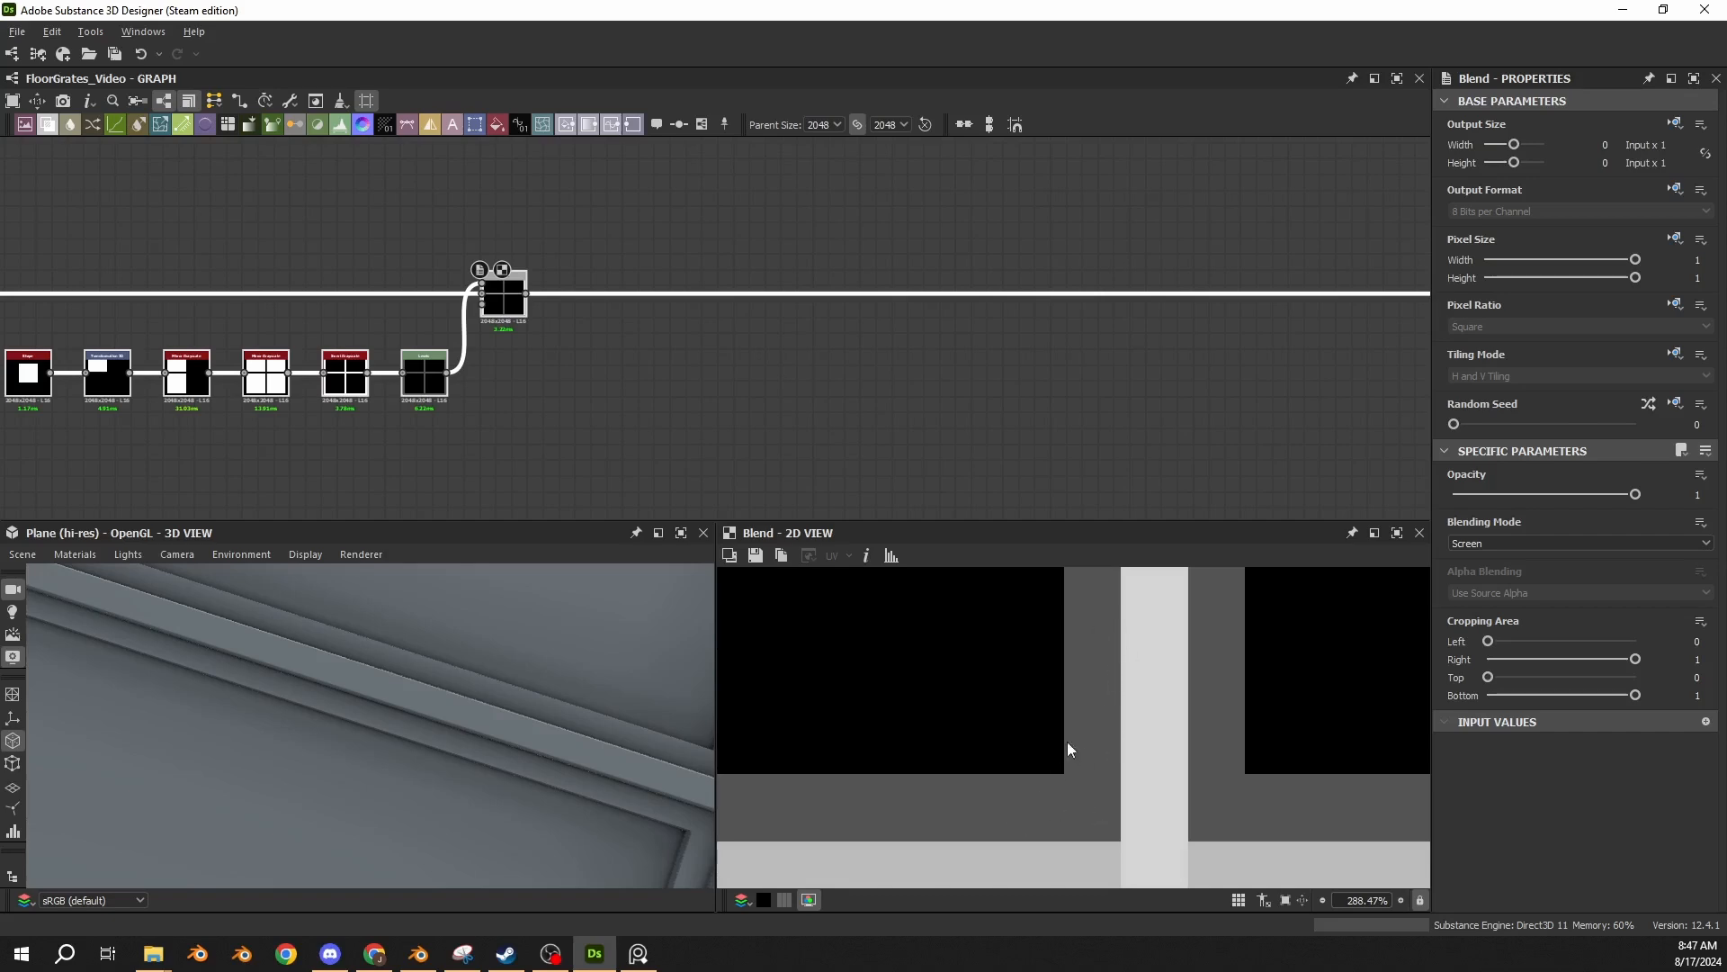
Paste a Square Shape with Size X 0.445 and Y 0.46 below the main chain, just after the Screen Blend.
{"action": "left_click", "coordinate": [515, 305]}
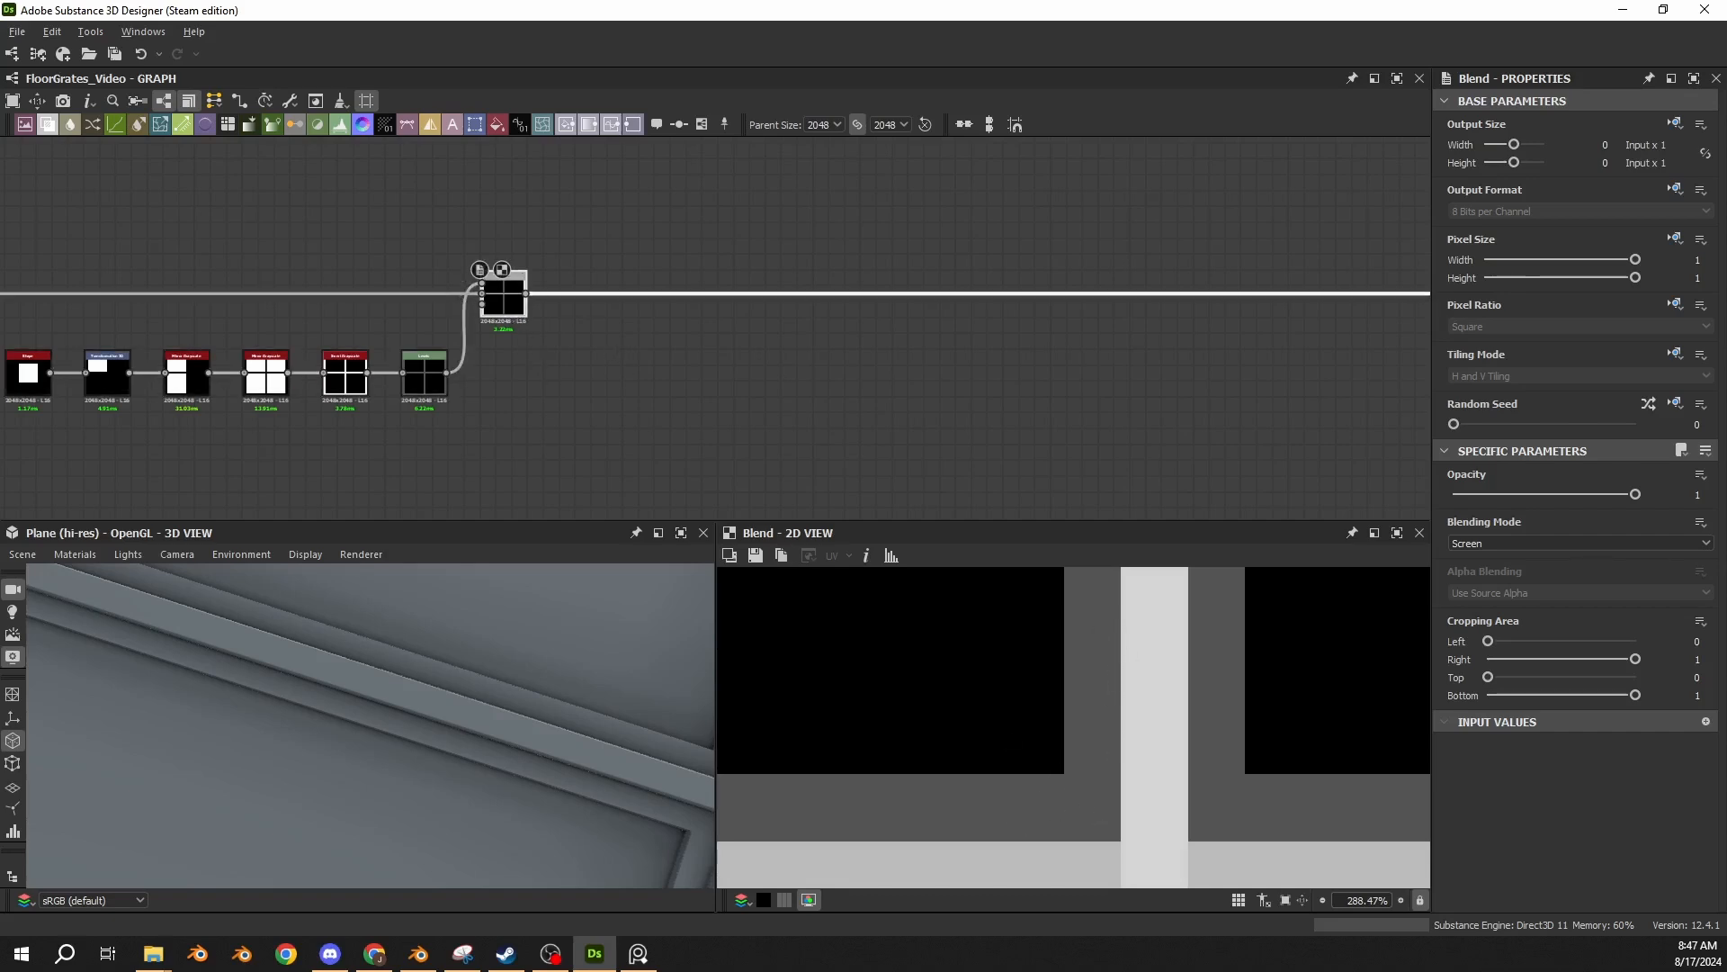
{"action": "key", "text": "space"}
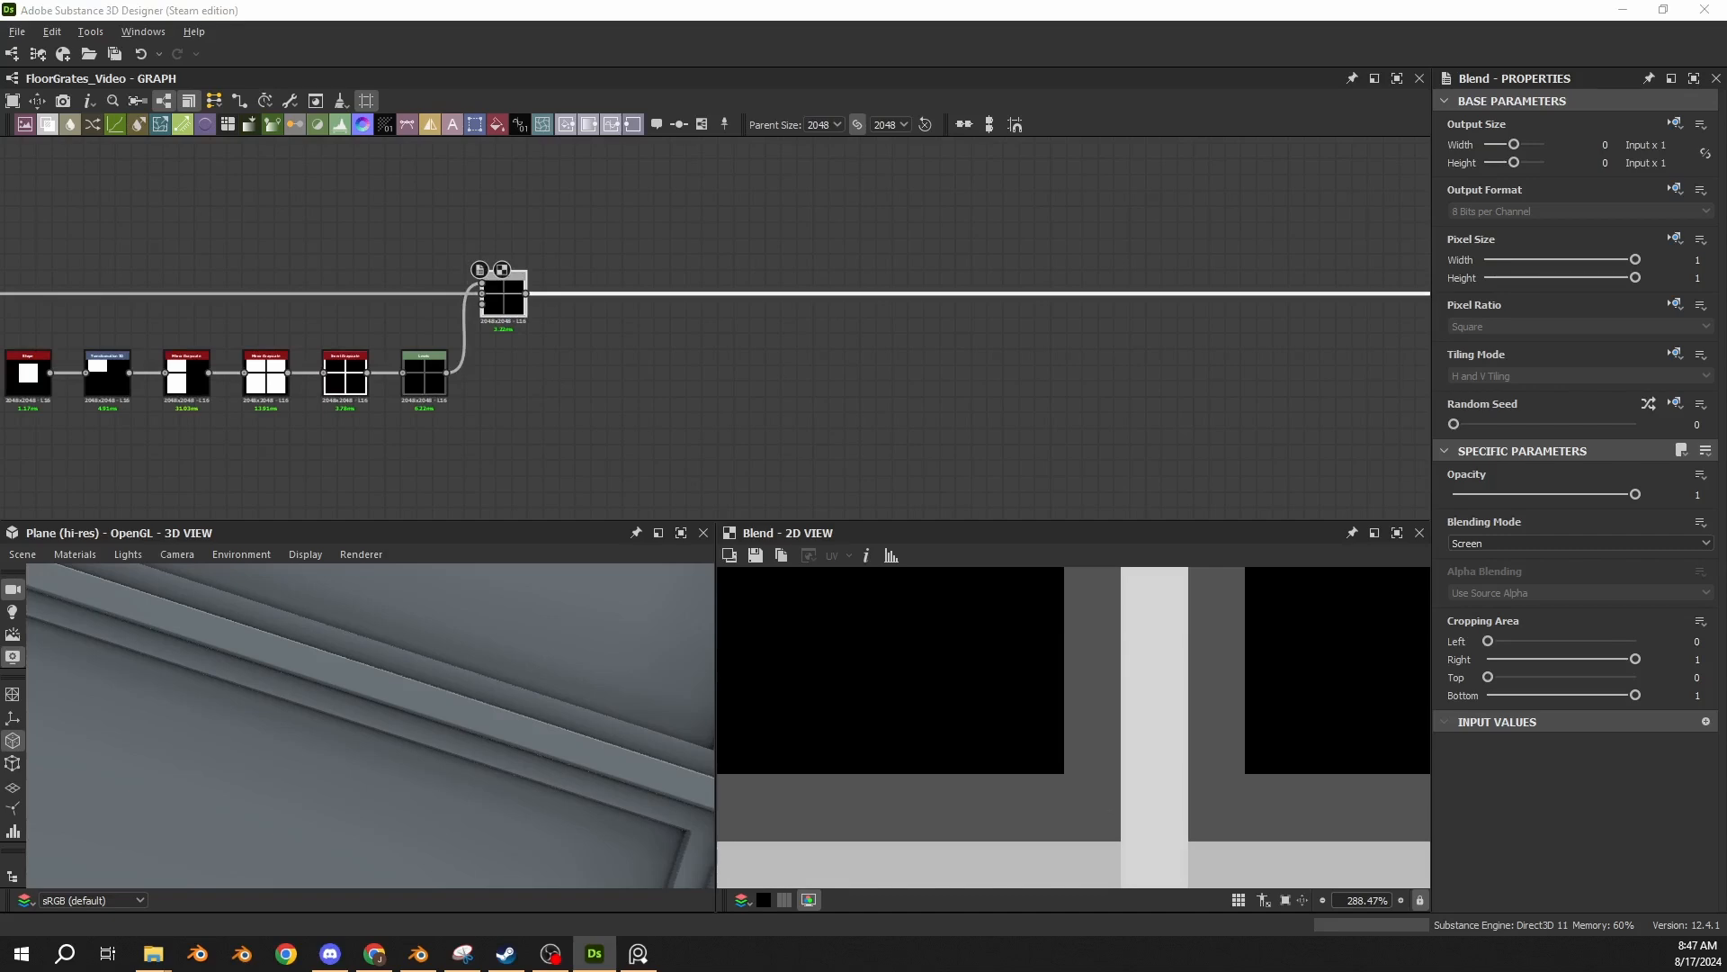
{"action": "left_click", "coordinate": [554, 394]}
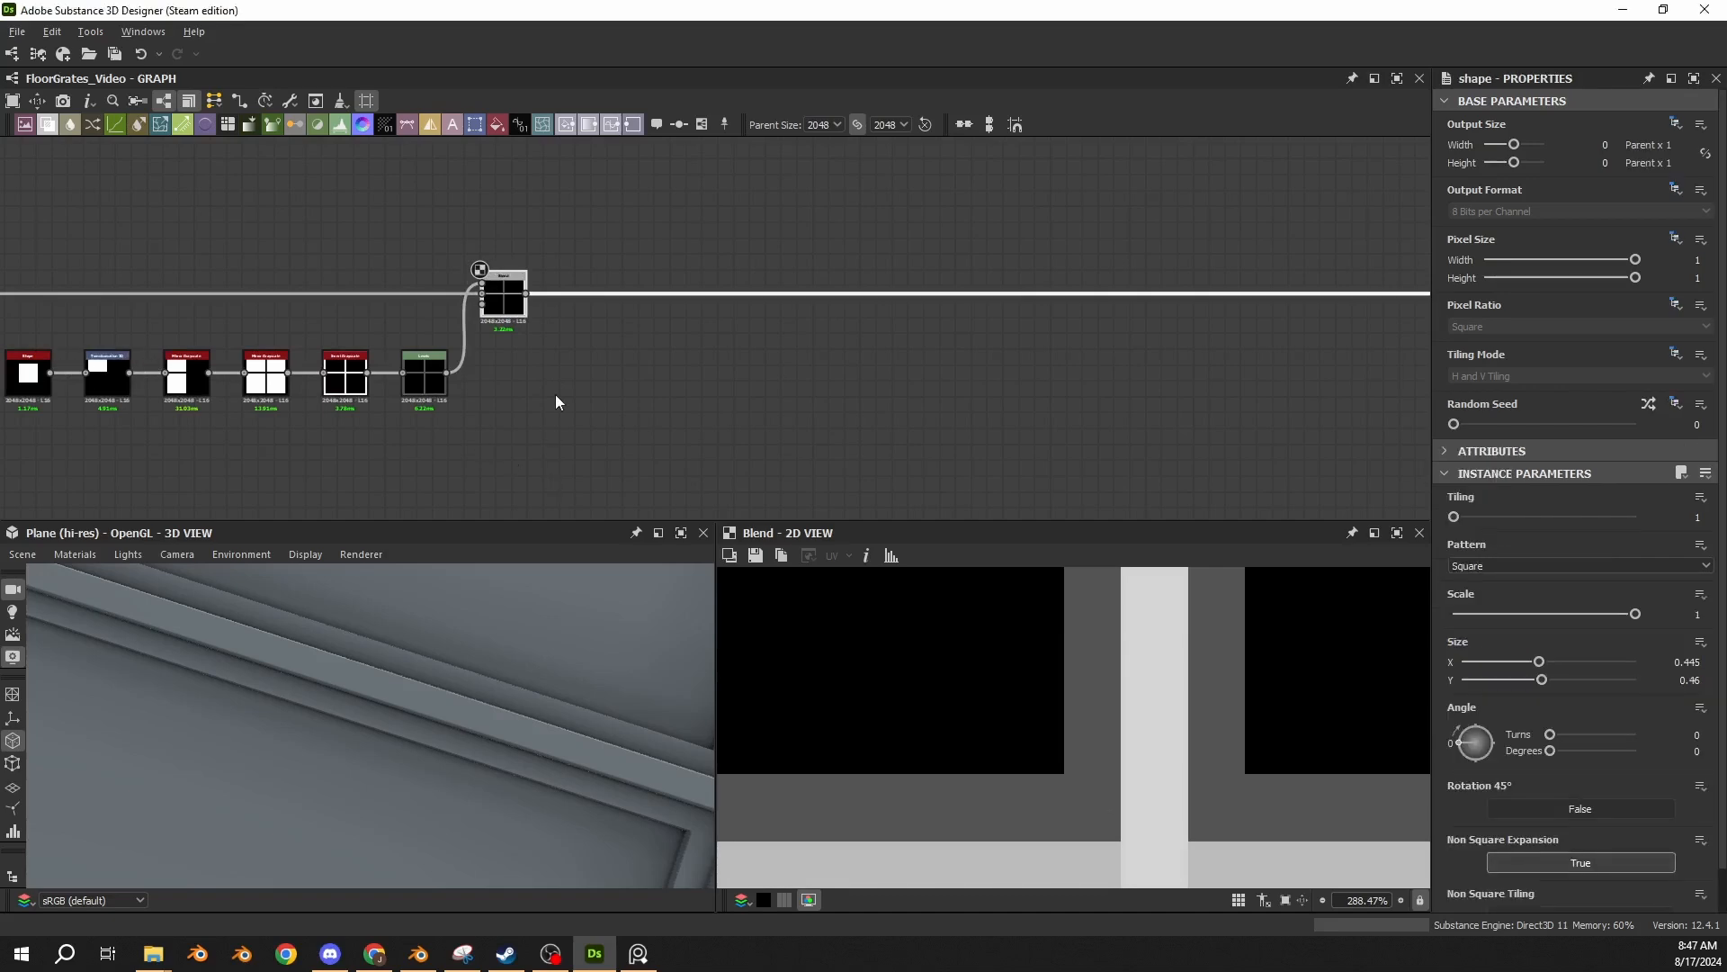
{"action": "key", "text": "ctrl+v"}
{"action": "scroll", "coordinate": [668, 383], "scroll_direction": "up", "scroll_amount": 4}
{"action": "left_click_drag", "start_coordinate": [746, 298], "coordinate": [474, 390]}
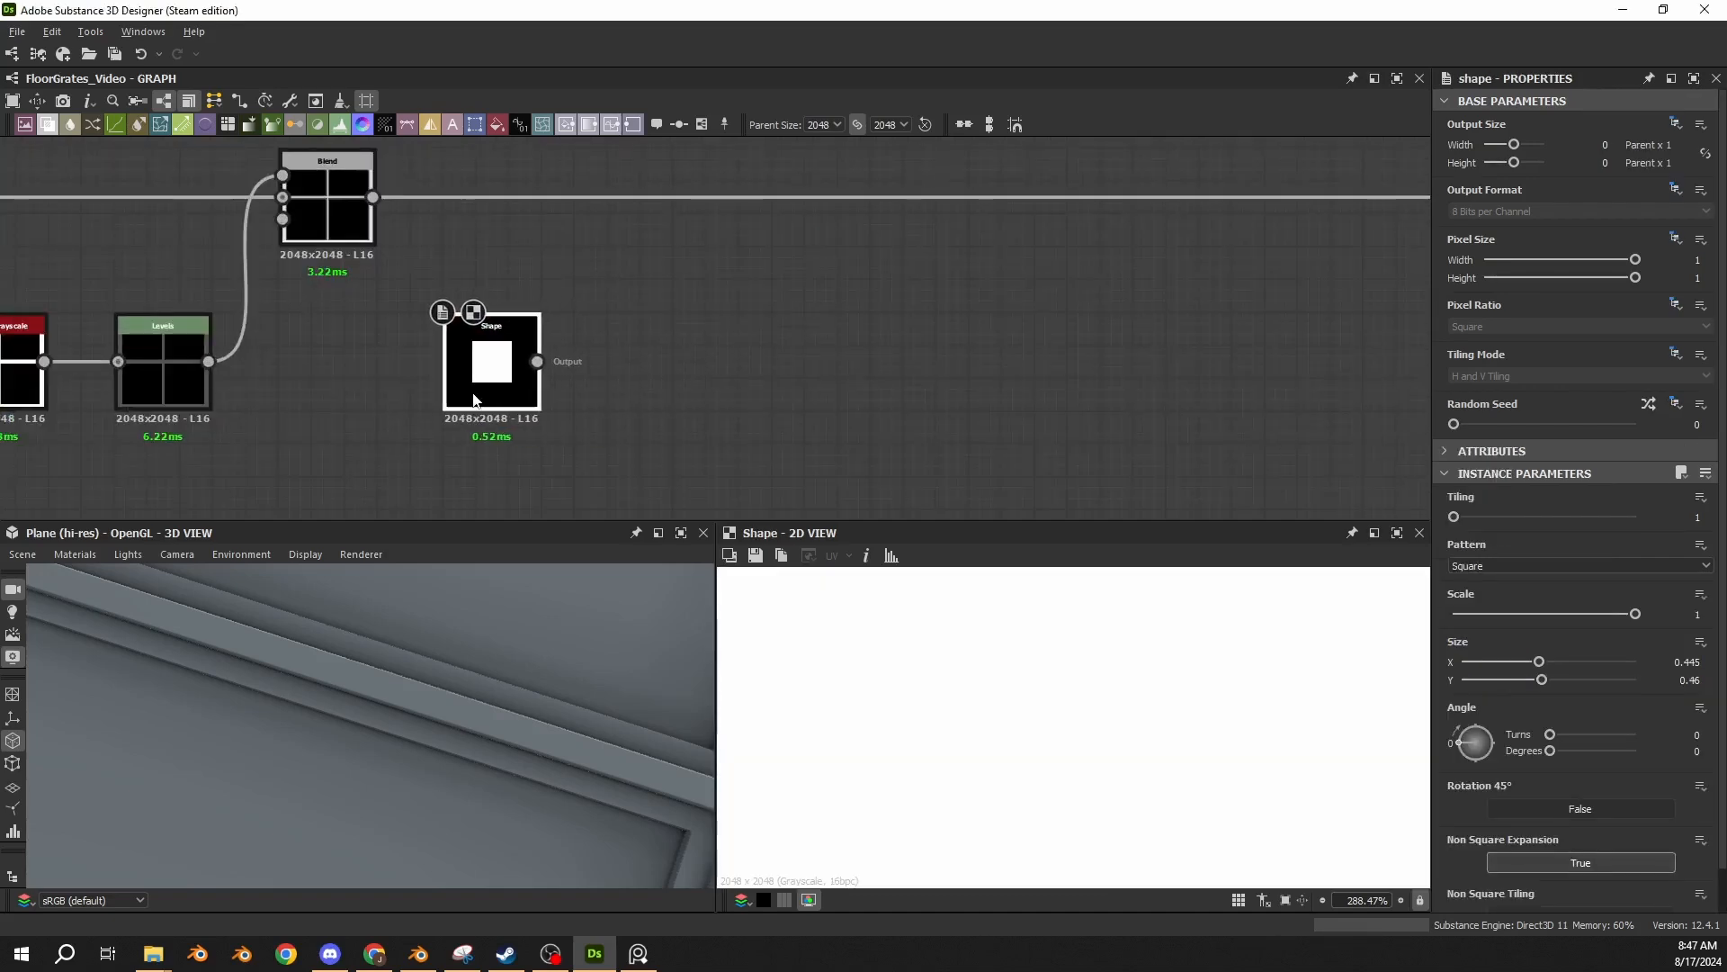
{"action": "scroll", "coordinate": [1526, 708], "scroll_direction": "down", "scroll_amount": 1}
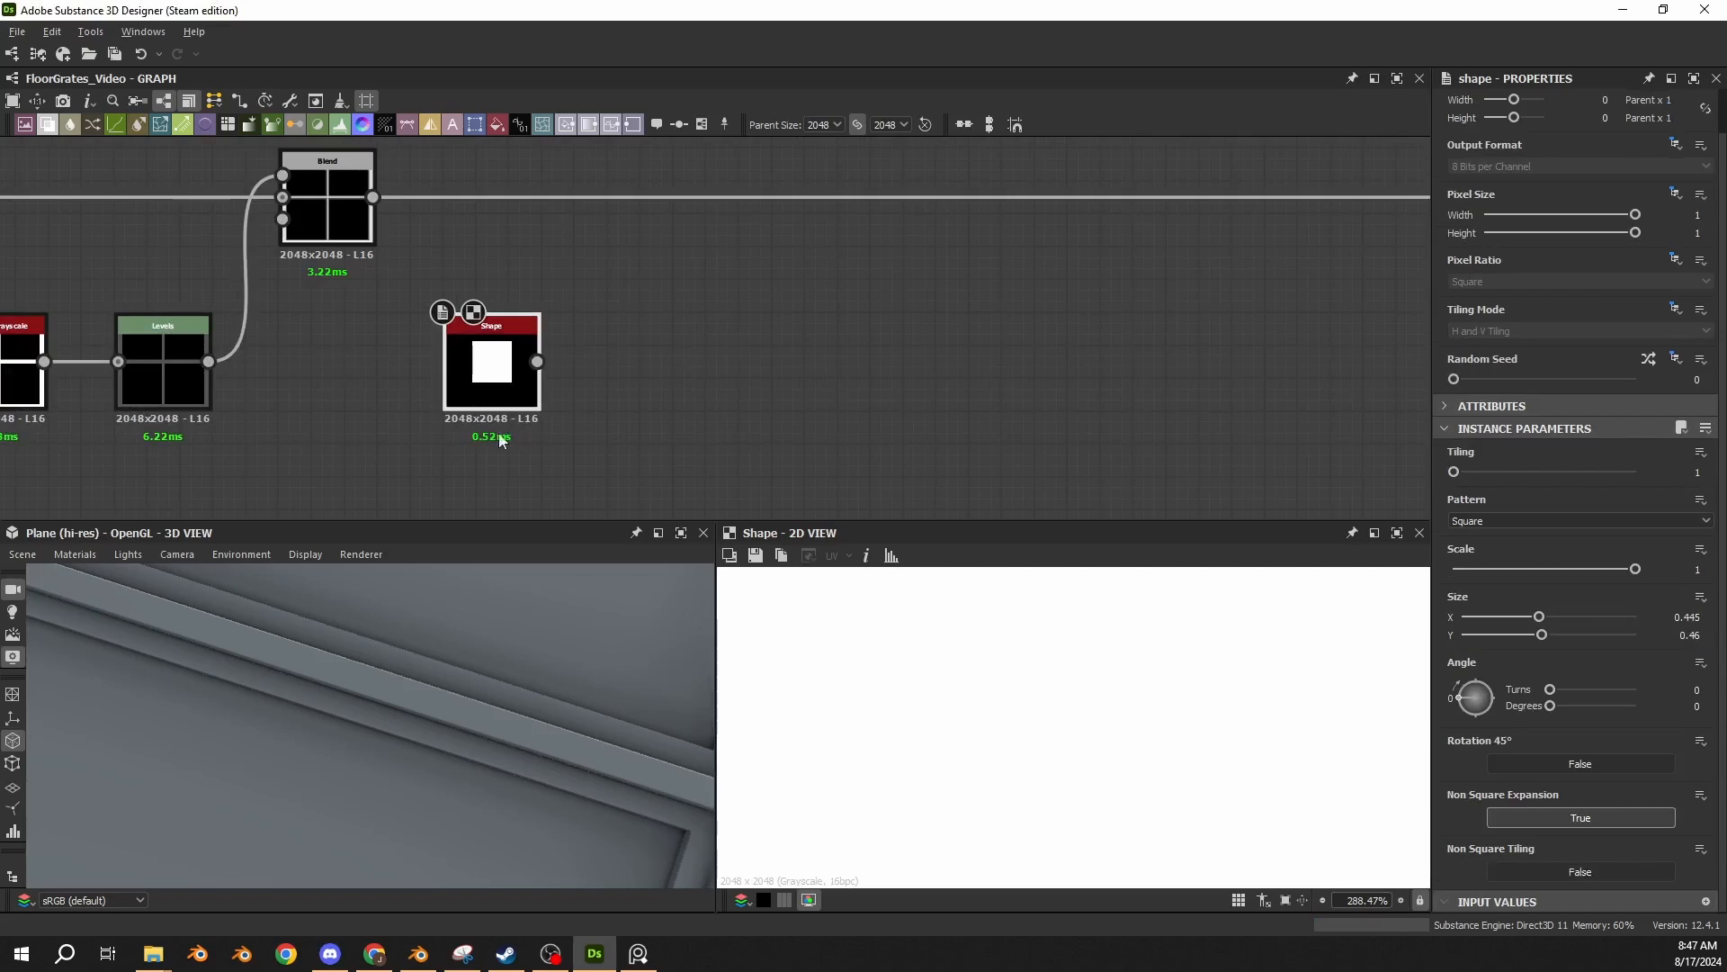
Paste a Transformation 2D with Offset X 0.23375 and Y 0.24525 and feed the new square Shape into it.
{"action": "middle_click_drag", "start_coordinate": [502, 443], "coordinate": [407, 357]}
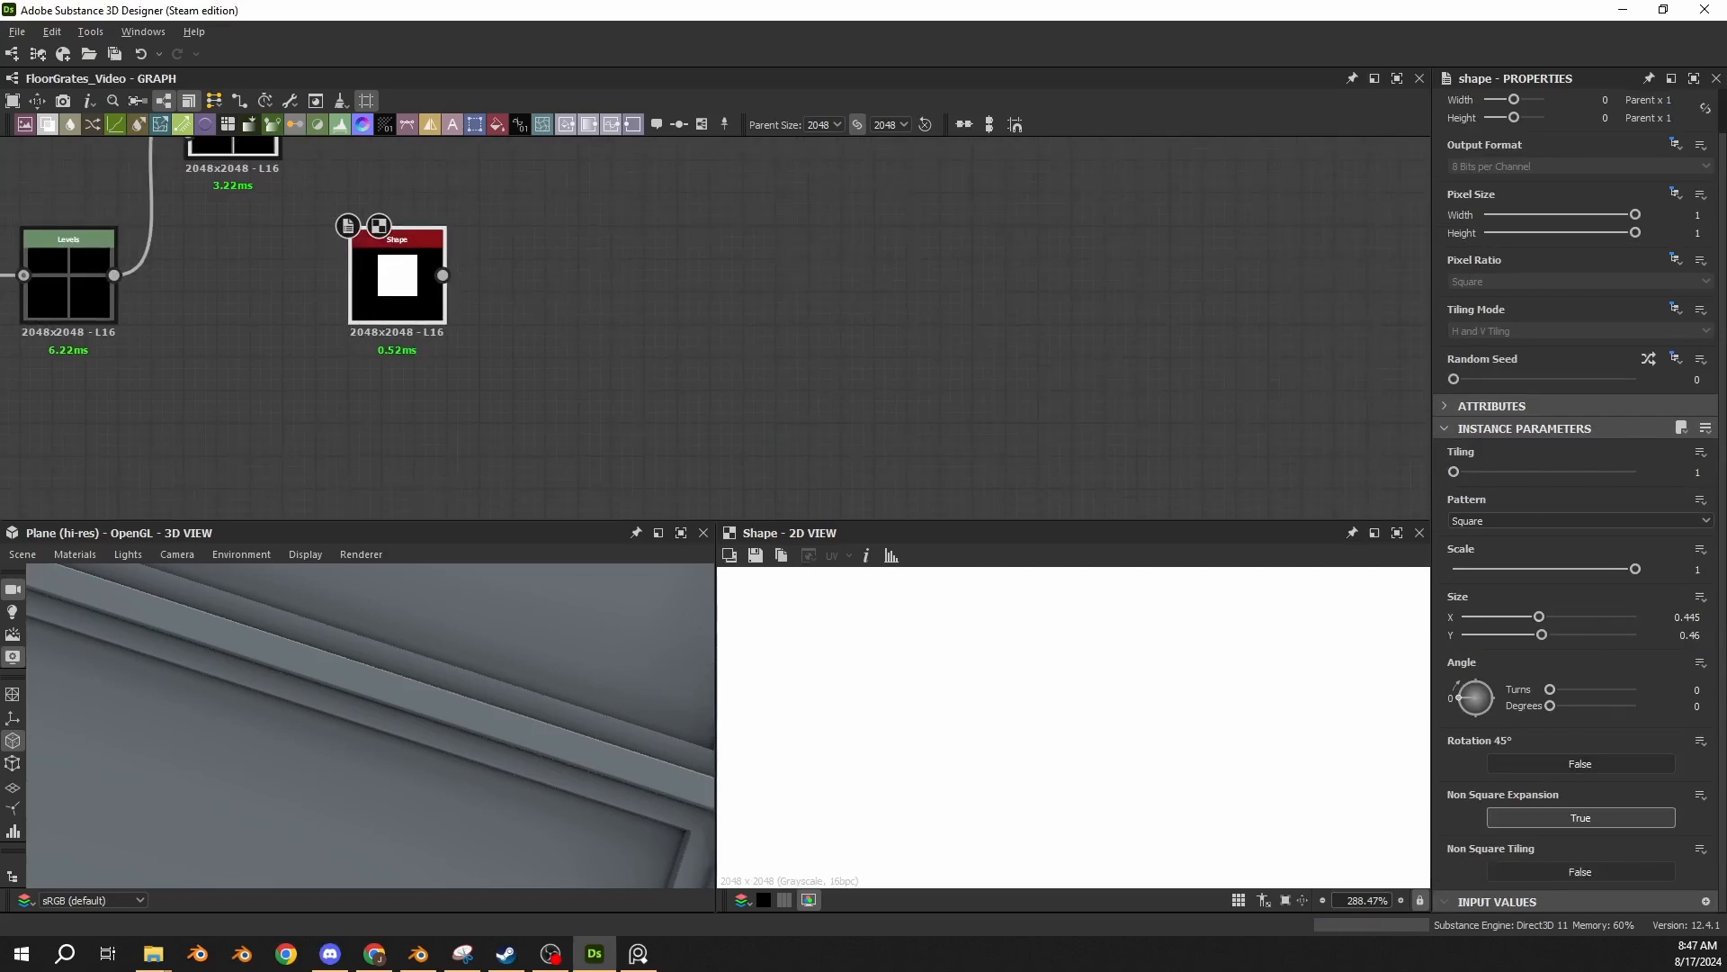
{"action": "key", "text": "ctrl+c"}
{"action": "left_click", "coordinate": [586, 304]}
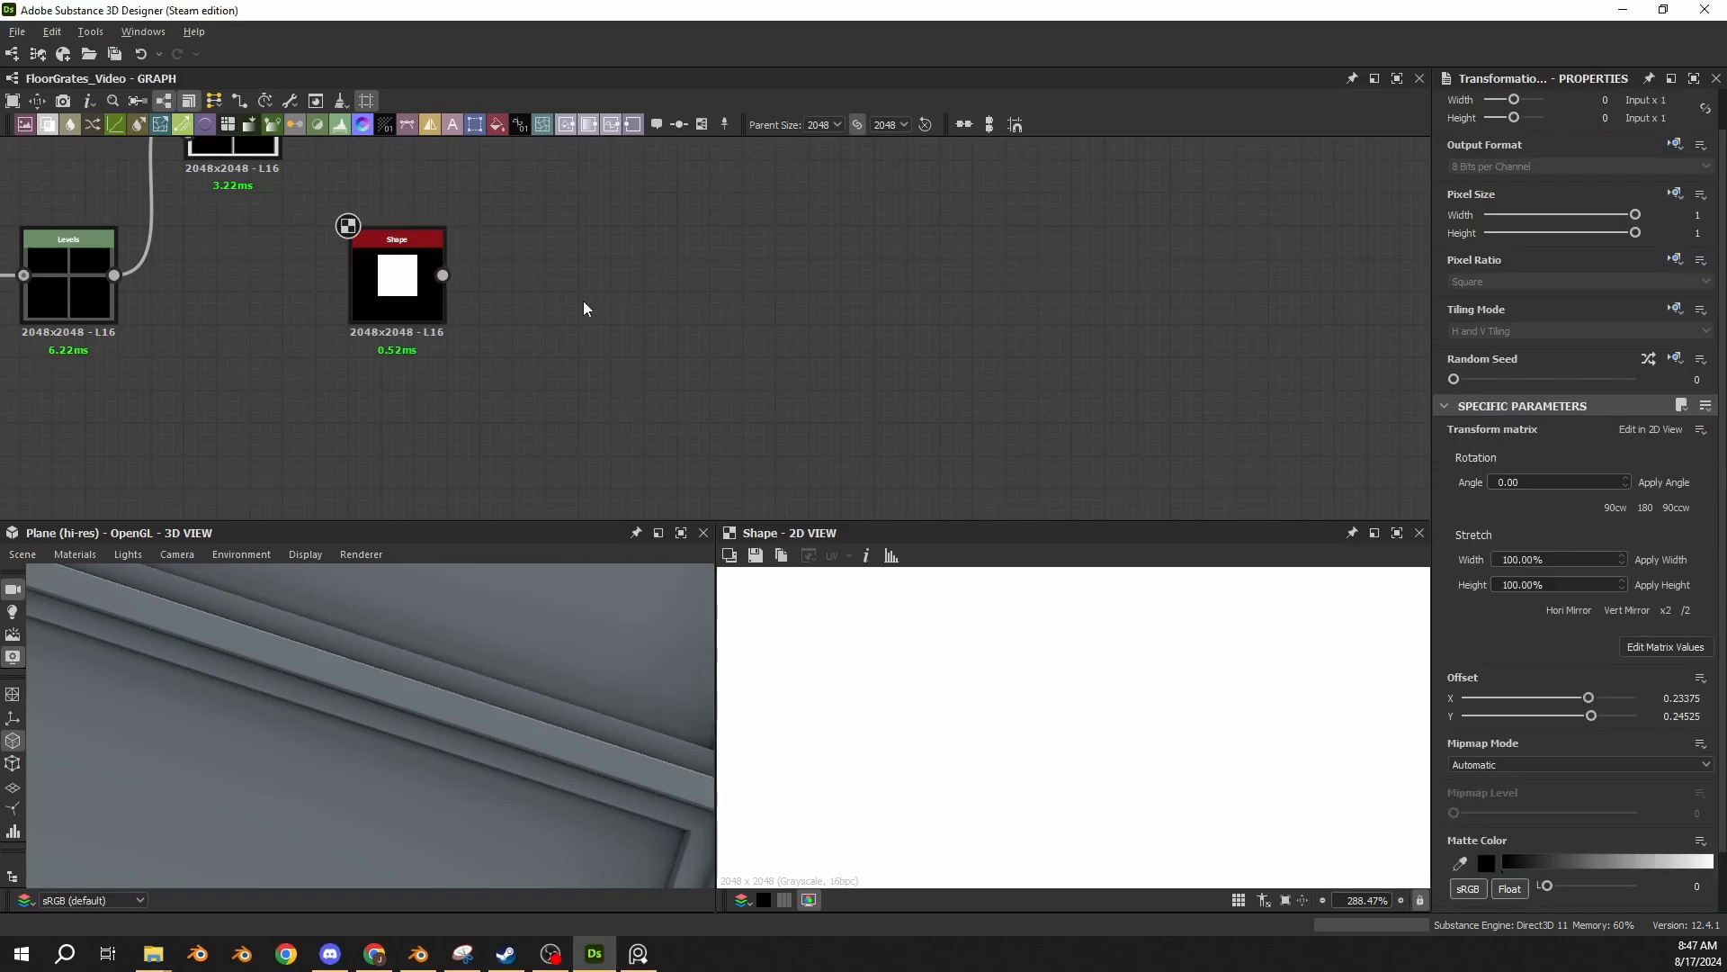
{"action": "key", "text": "ctrl+v"}
{"action": "left_click_drag", "start_coordinate": [695, 351], "coordinate": [547, 308]}
{"action": "left_click_drag", "start_coordinate": [443, 275], "coordinate": [517, 276]}
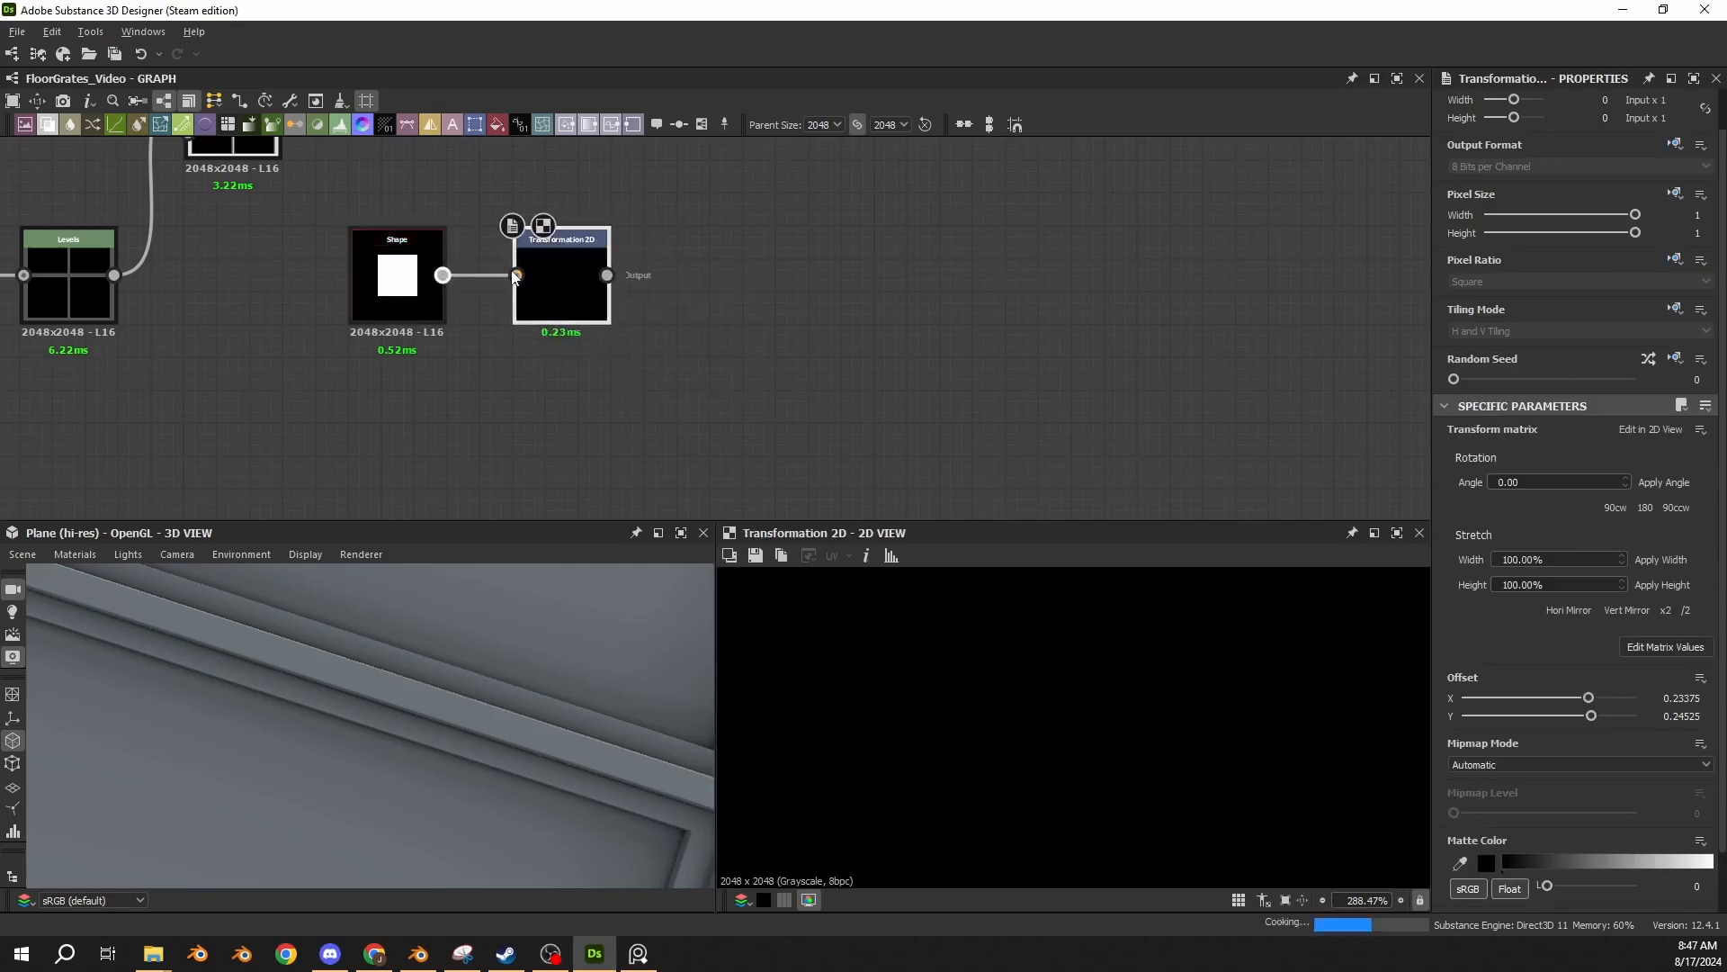
Mirror the offset square into four panels with two chained Mirror Grayscale nodes, one set to Mirror Axis X and the other to Mirror Axis Y.
{"action": "scroll", "coordinate": [997, 719], "scroll_direction": "down", "scroll_amount": 5}
{"action": "scroll", "coordinate": [990, 710], "scroll_direction": "down", "scroll_amount": 4}
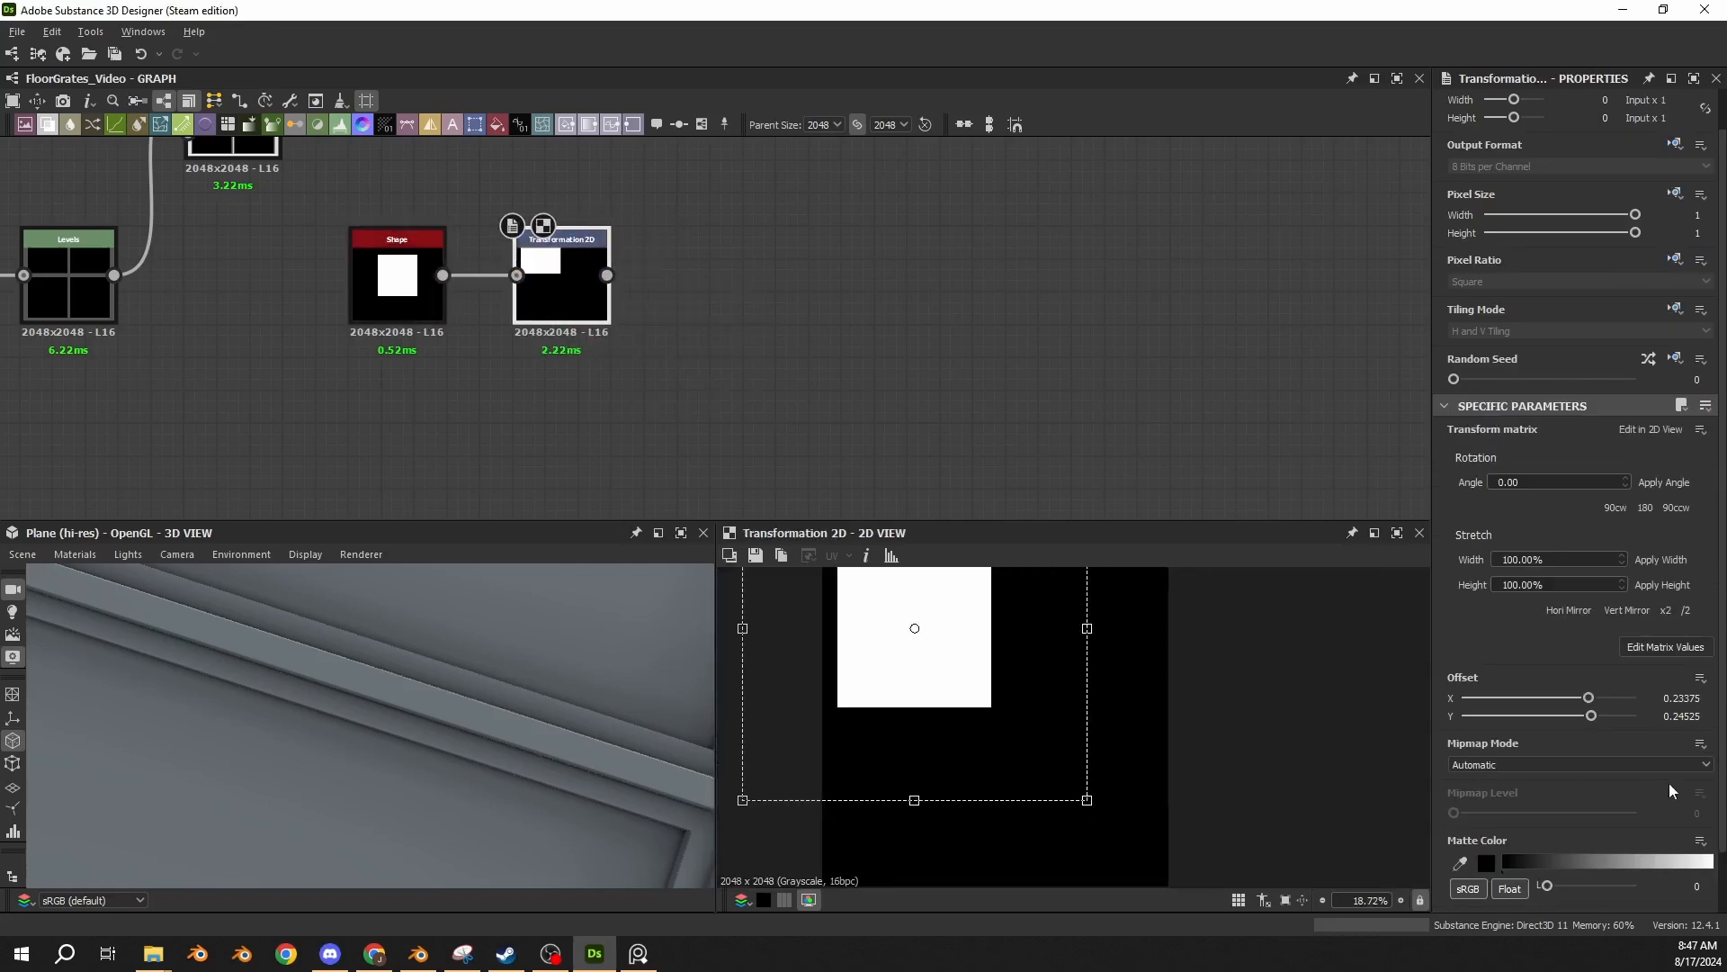
{"action": "scroll", "coordinate": [1013, 744], "scroll_direction": "down", "scroll_amount": 2}
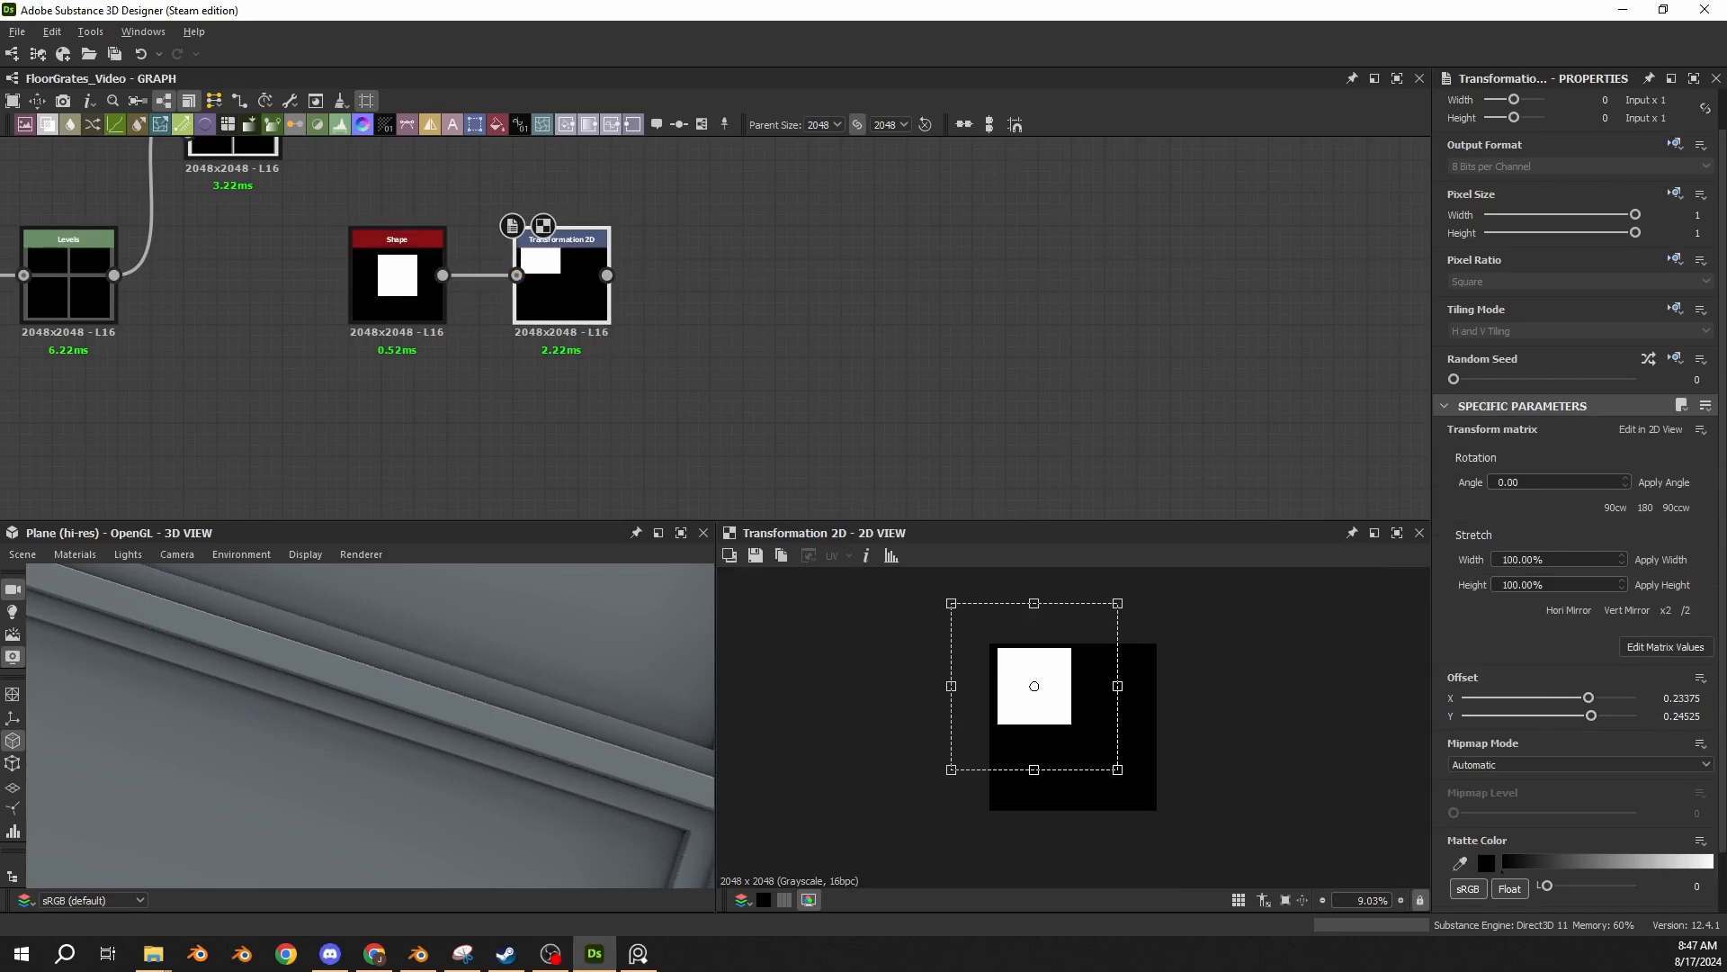
{"action": "key", "text": "space"}
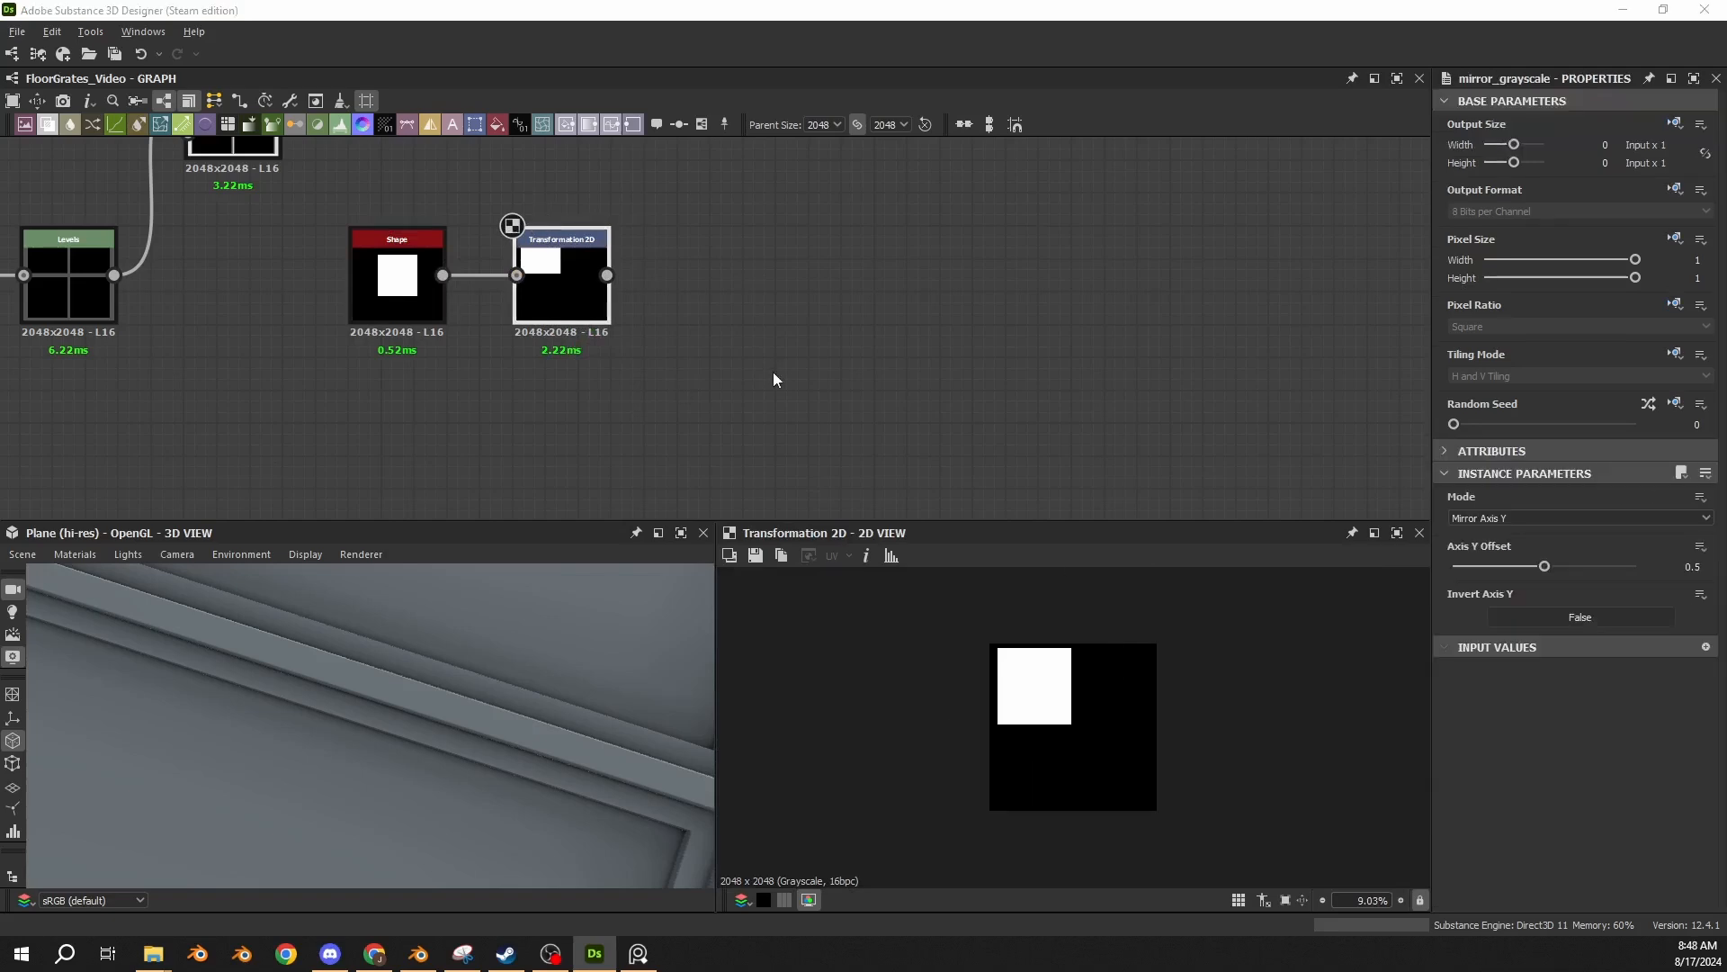
{"action": "left_click_drag", "start_coordinate": [607, 275], "coordinate": [667, 326]}
{"action": "left_click_drag", "start_coordinate": [687, 328], "coordinate": [898, 290]}
{"action": "key", "text": "ctrl+d"}
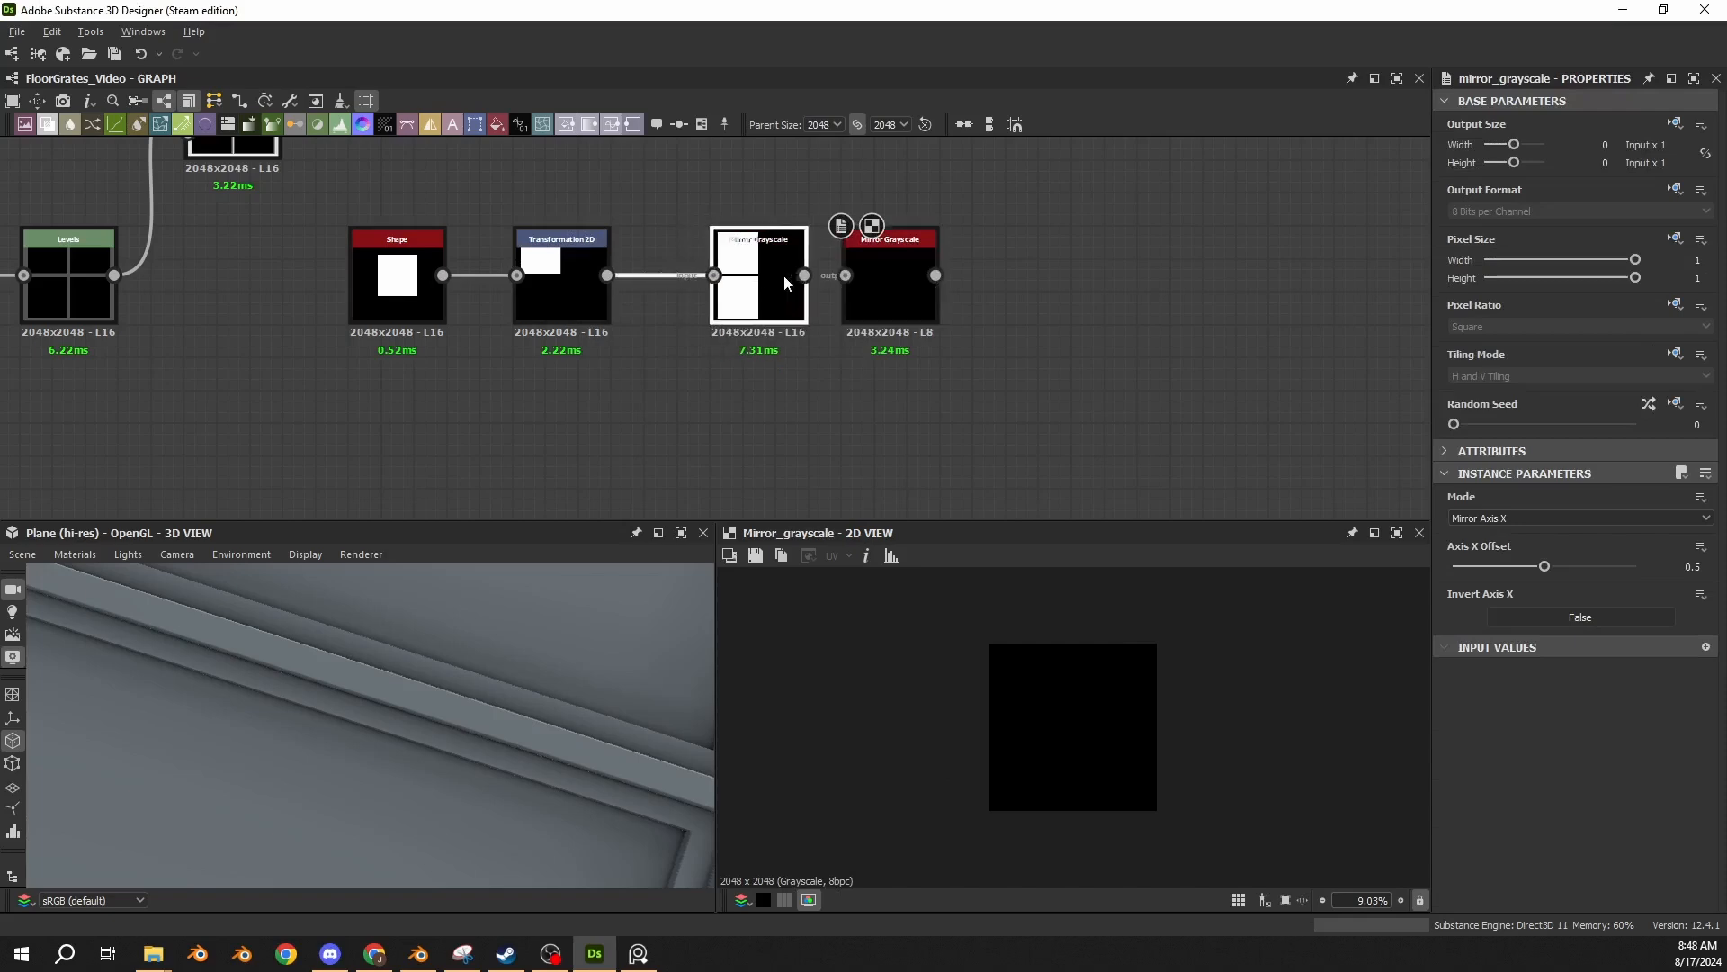
{"action": "left_click", "coordinate": [766, 295]}
{"action": "left_click_drag", "start_coordinate": [774, 276], "coordinate": [846, 275]}
{"action": "middle_click_drag", "start_coordinate": [1063, 311], "coordinate": [767, 334]}
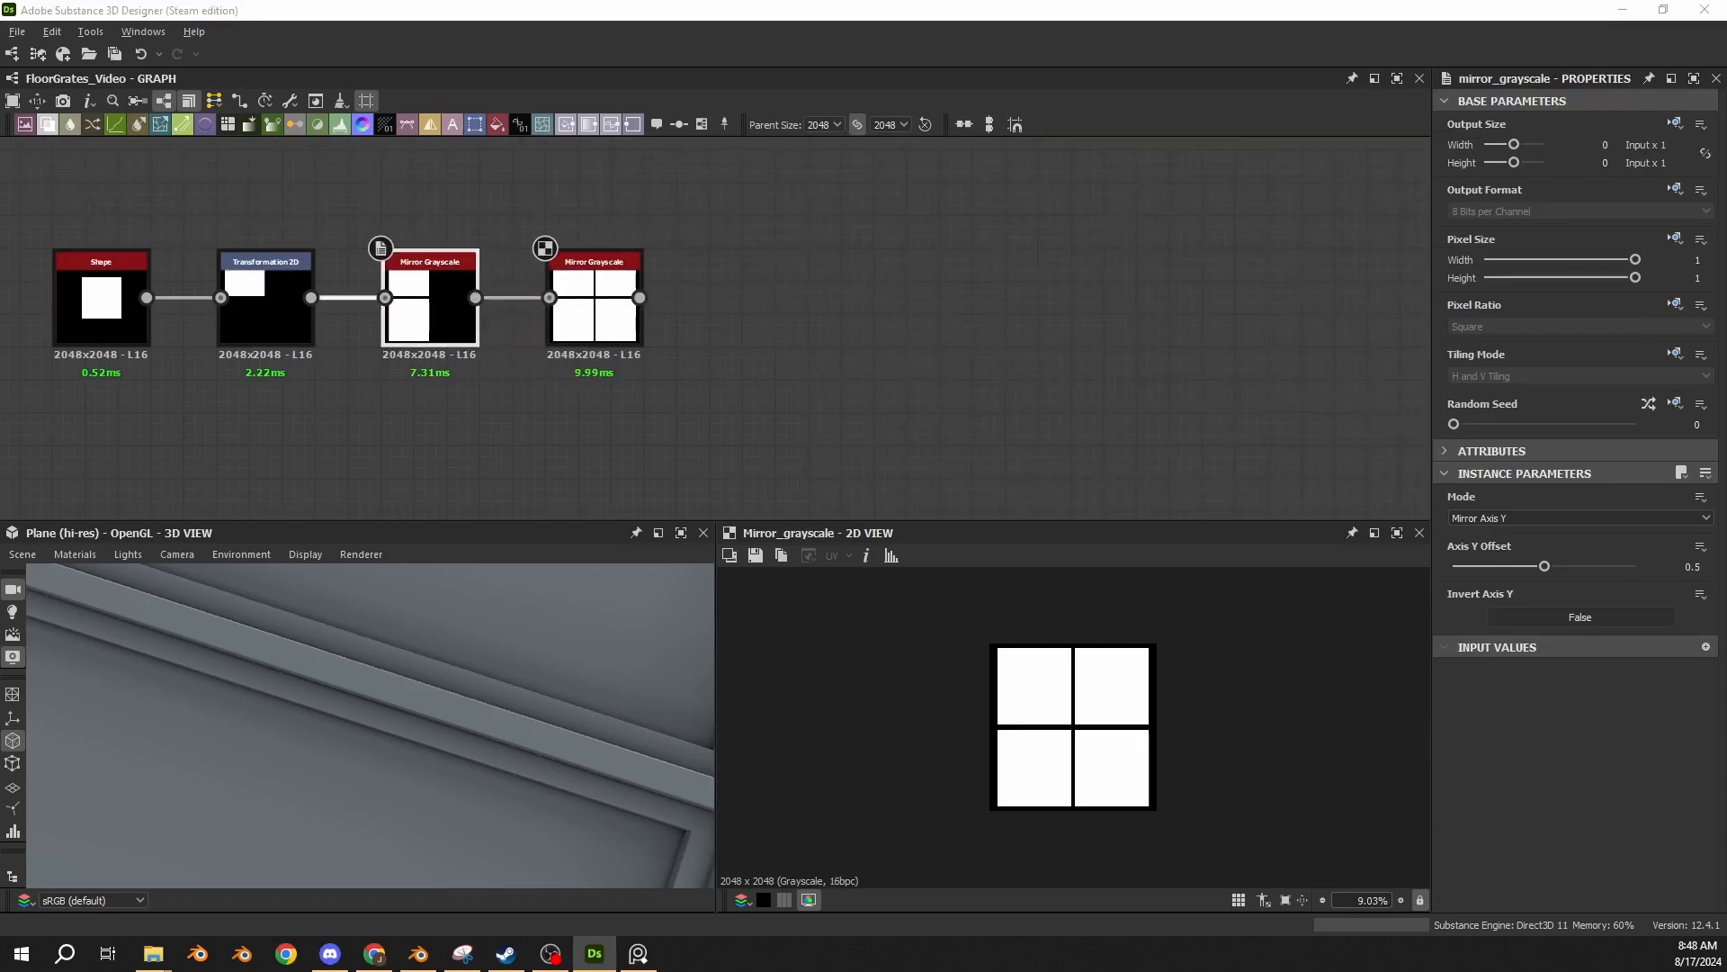
Paste a Square Shape with Scale 0.5, Size X 1 and Y 0.875 below the end of the mirrored panel chain.
{"action": "middle_click_drag", "start_coordinate": [731, 419], "coordinate": [656, 328]}
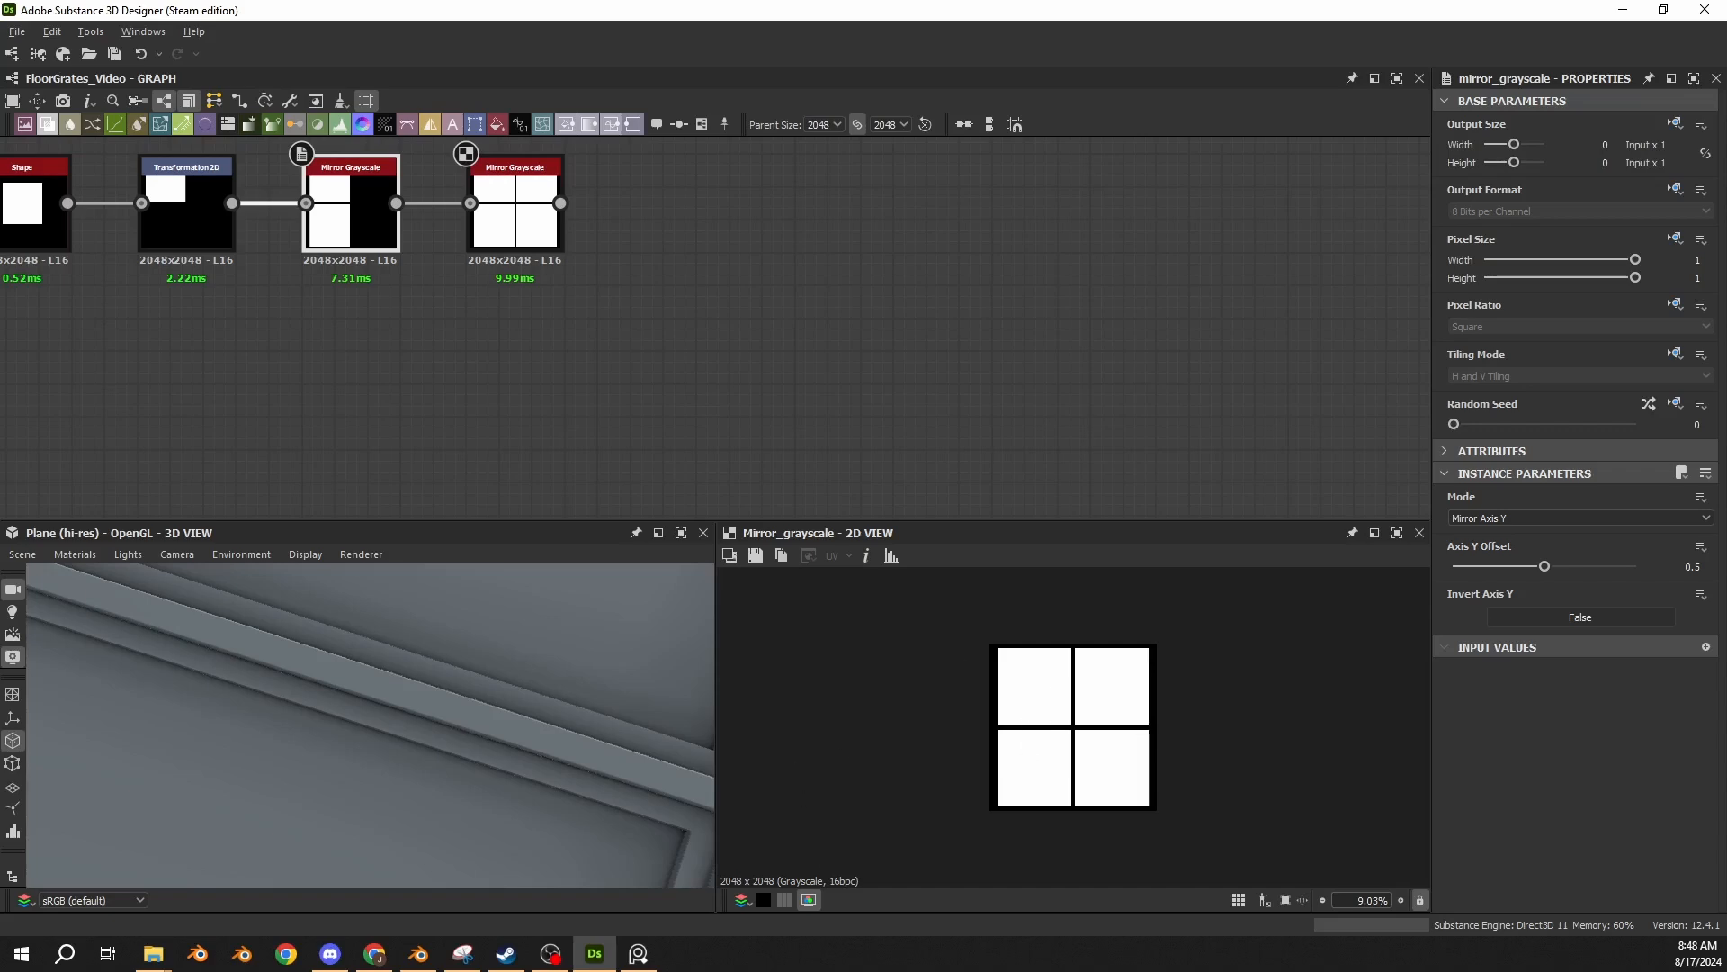
{"action": "left_click", "coordinate": [649, 327]}
{"action": "key", "text": "ctrl+v"}
{"action": "left_click_drag", "start_coordinate": [705, 339], "coordinate": [668, 377]}
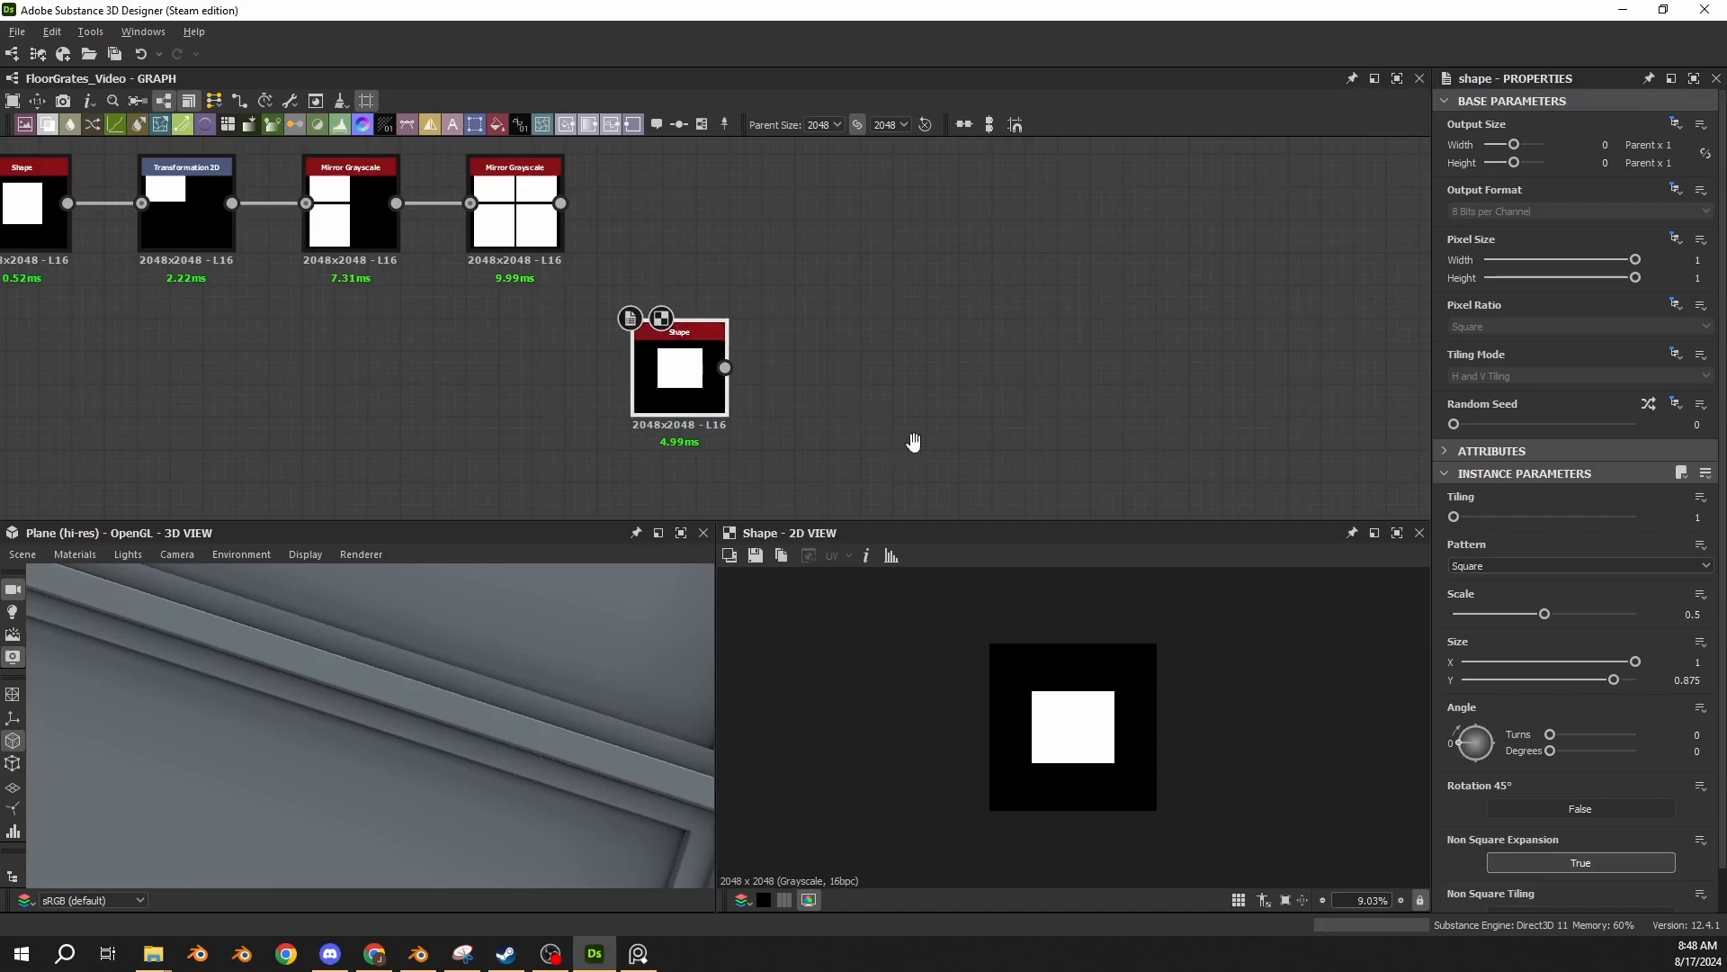
{"action": "middle_click_drag", "start_coordinate": [913, 441], "coordinate": [769, 370]}
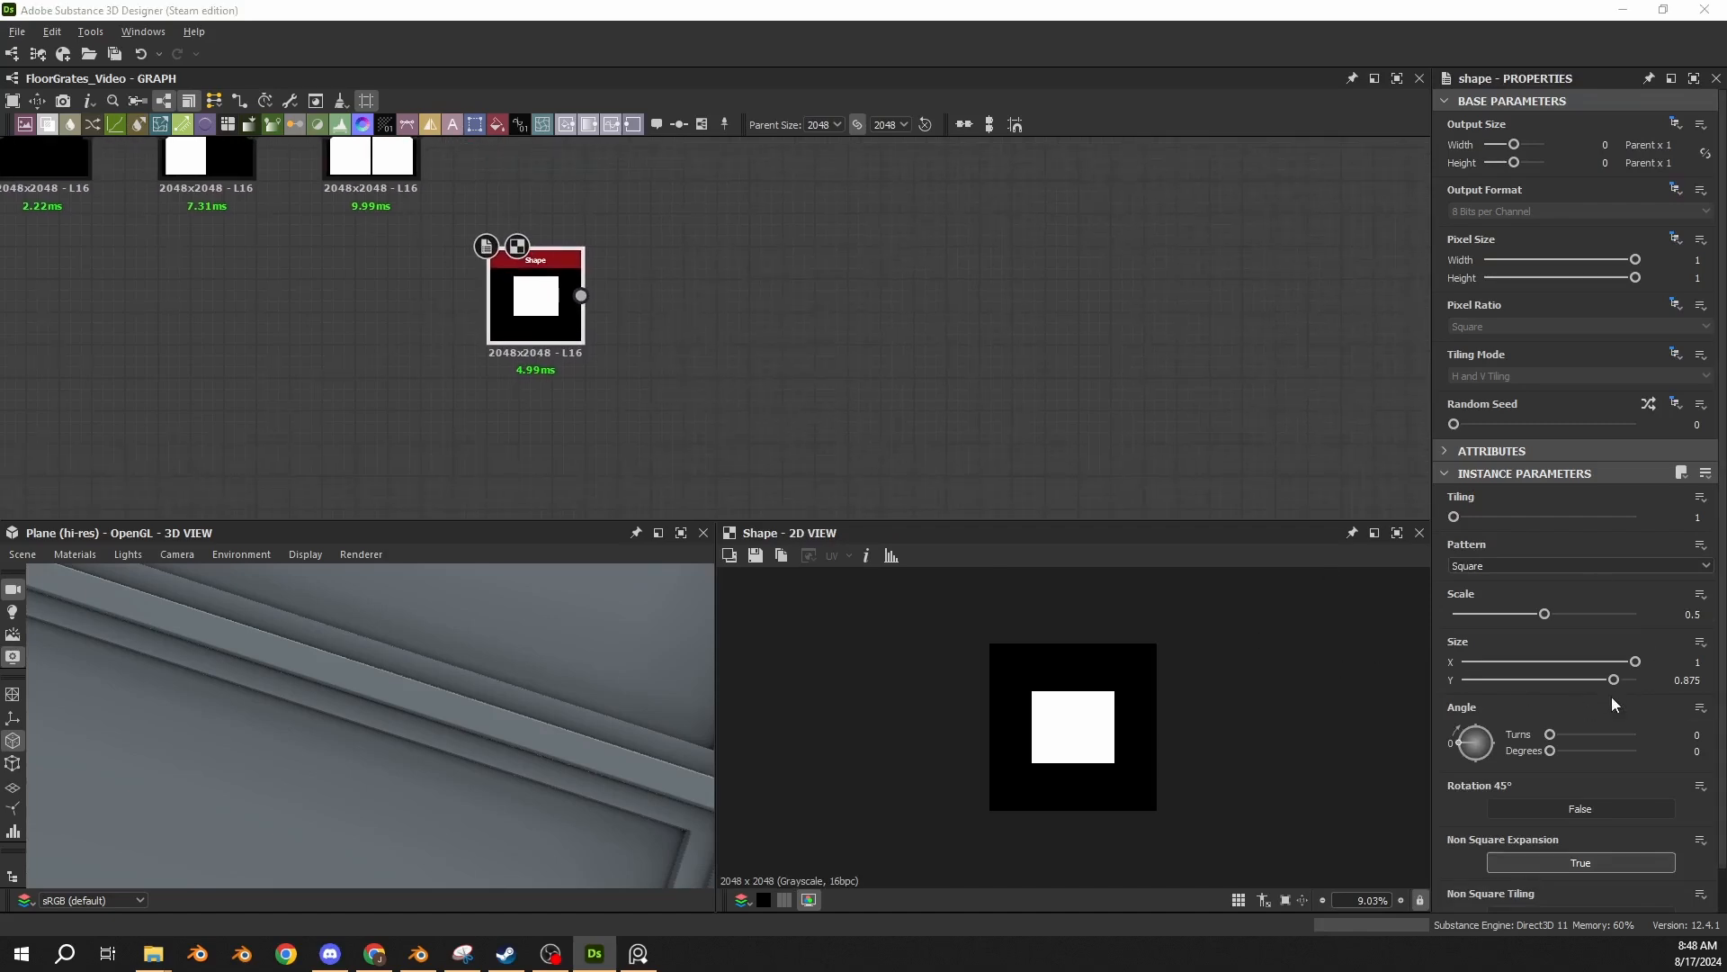
Paste a Disc Shape with Scale 0.5 and Size X and Y 1 directly below the new rectangle Shape.
{"action": "left_click", "coordinate": [489, 445]}
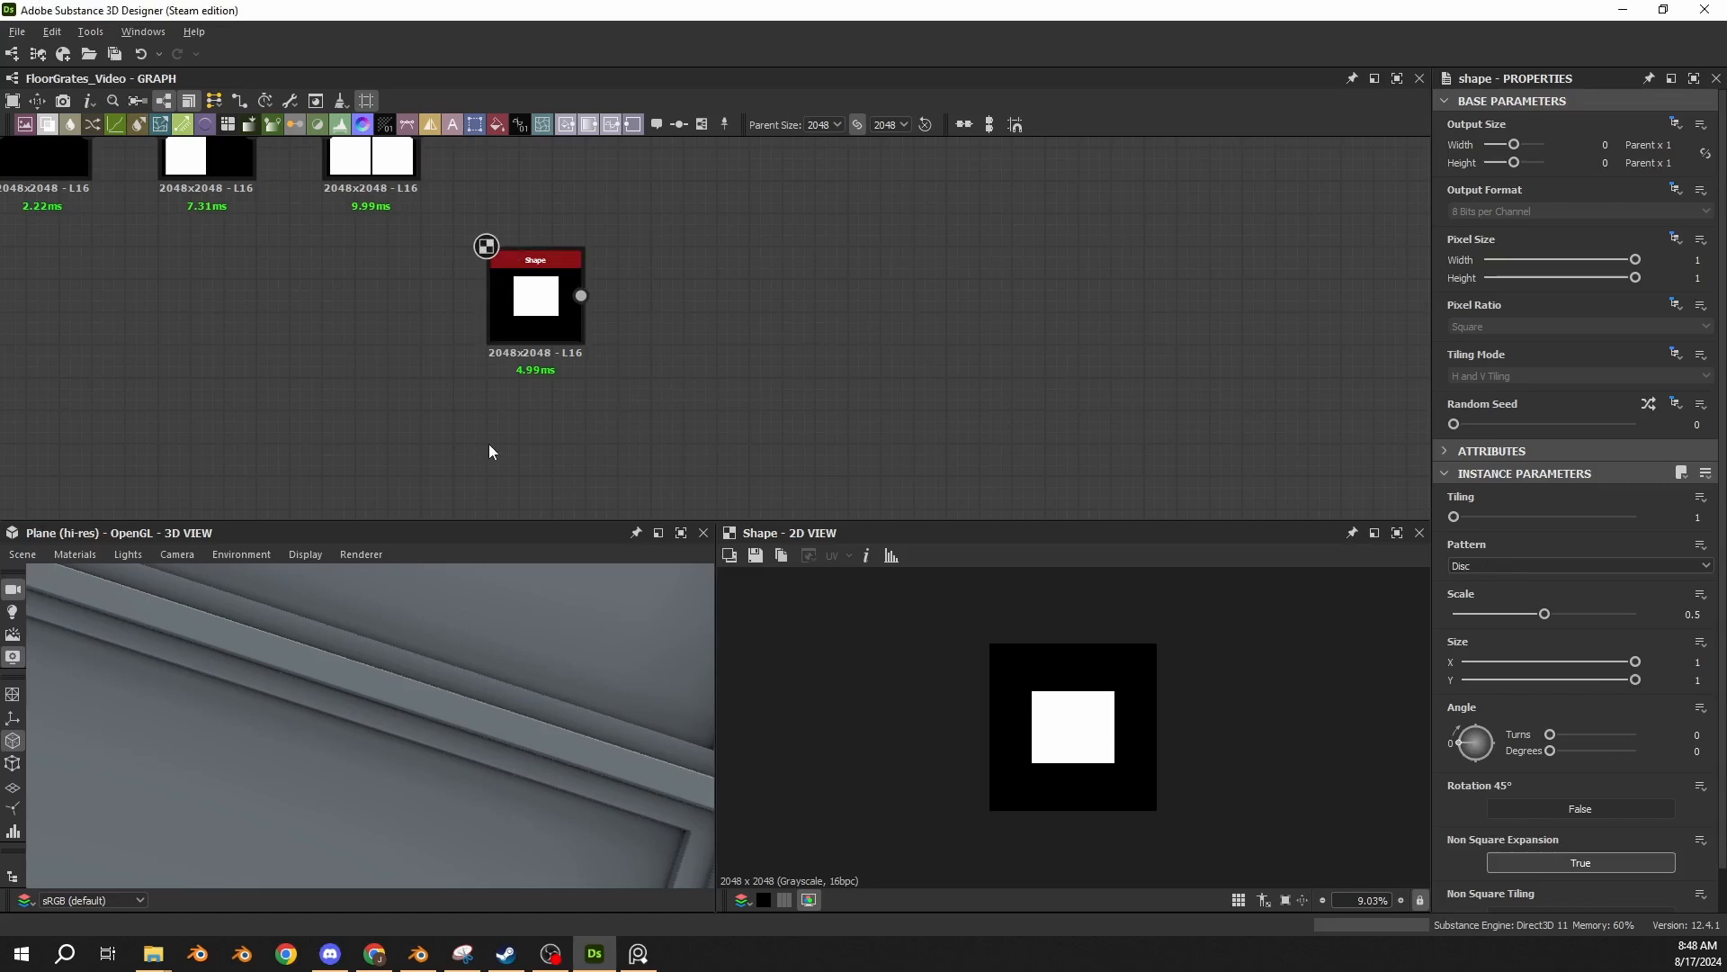
{"action": "key", "text": "ctrl+v"}
{"action": "left_click_drag", "start_coordinate": [721, 331], "coordinate": [526, 454]}
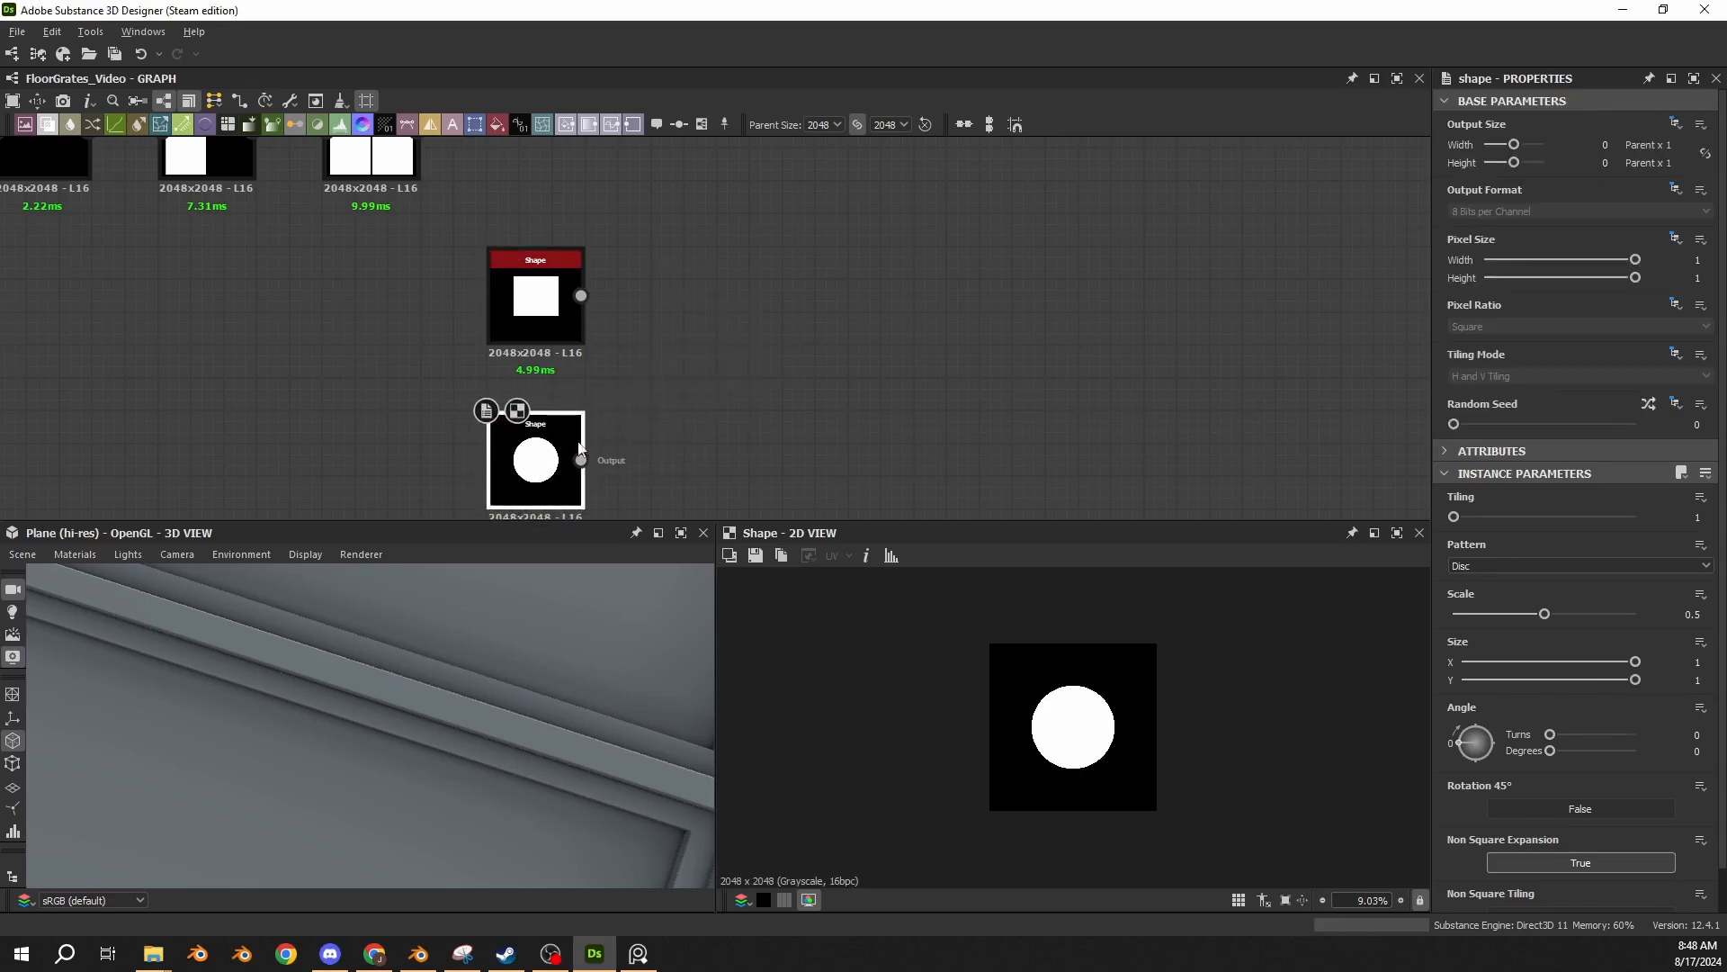
Paste two Transformation 2D nodes with Offset Y 0.225 and -0.225 and feed the disc Shape into both.
{"action": "middle_click_drag", "start_coordinate": [620, 429], "coordinate": [410, 270]}
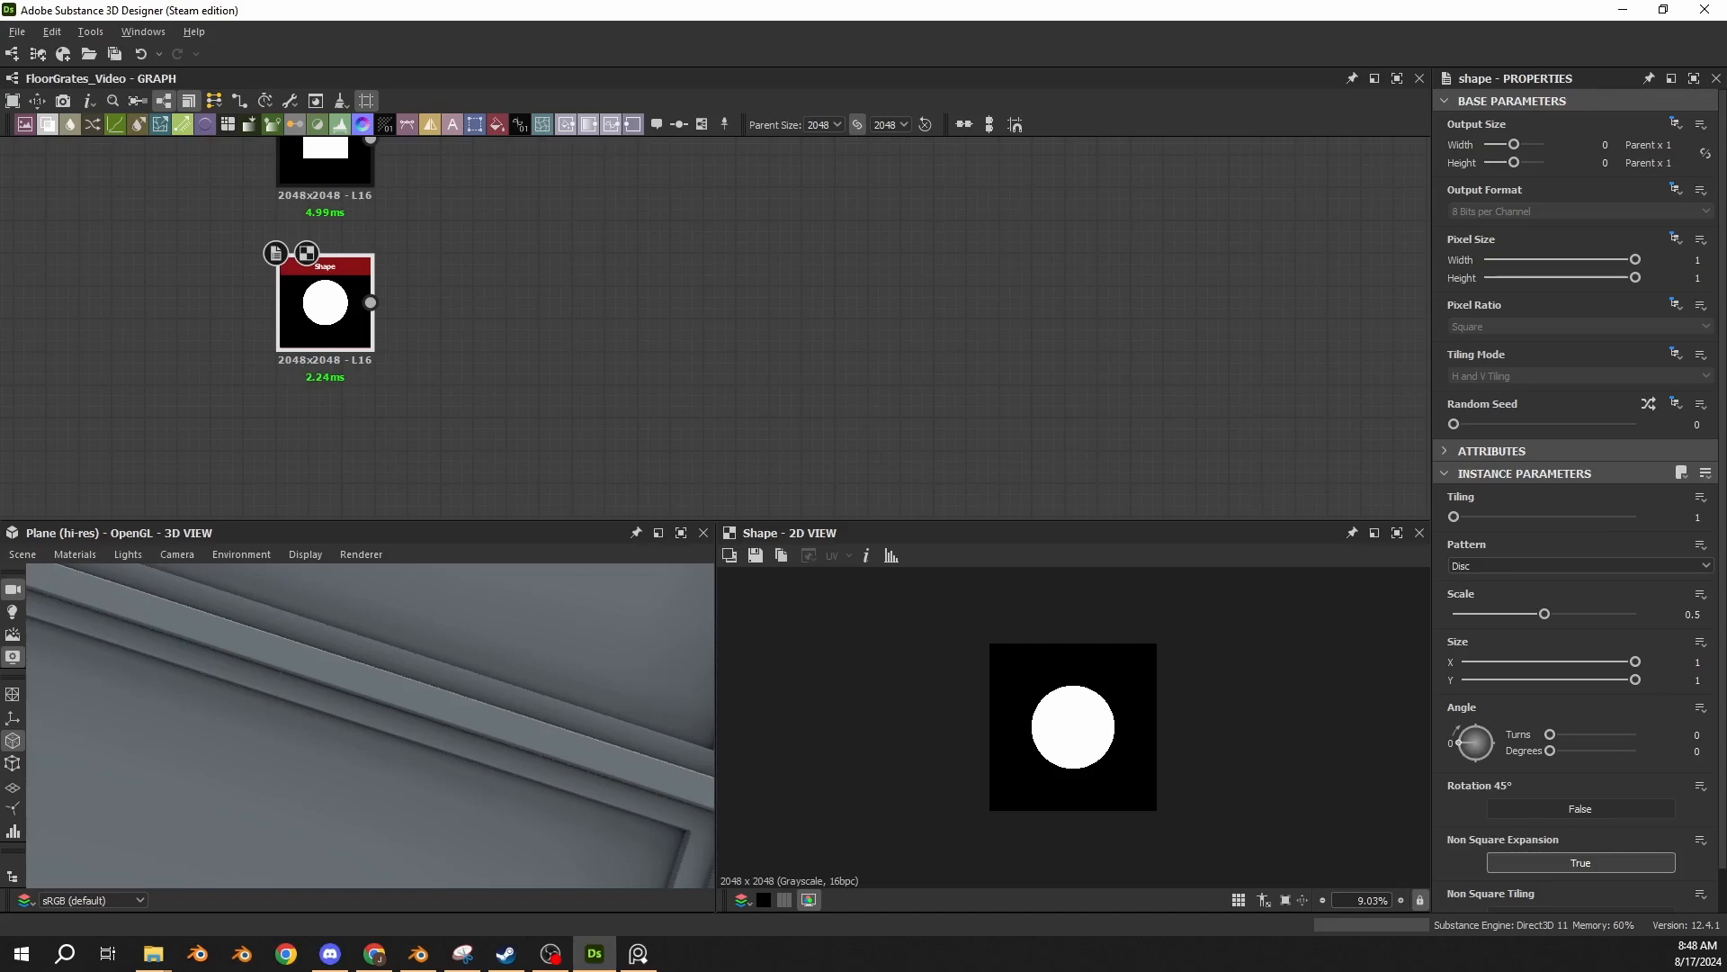
{"action": "left_click", "coordinate": [472, 411]}
{"action": "key", "text": "ctrl+v"}
{"action": "left_click_drag", "start_coordinate": [703, 268], "coordinate": [490, 334]}
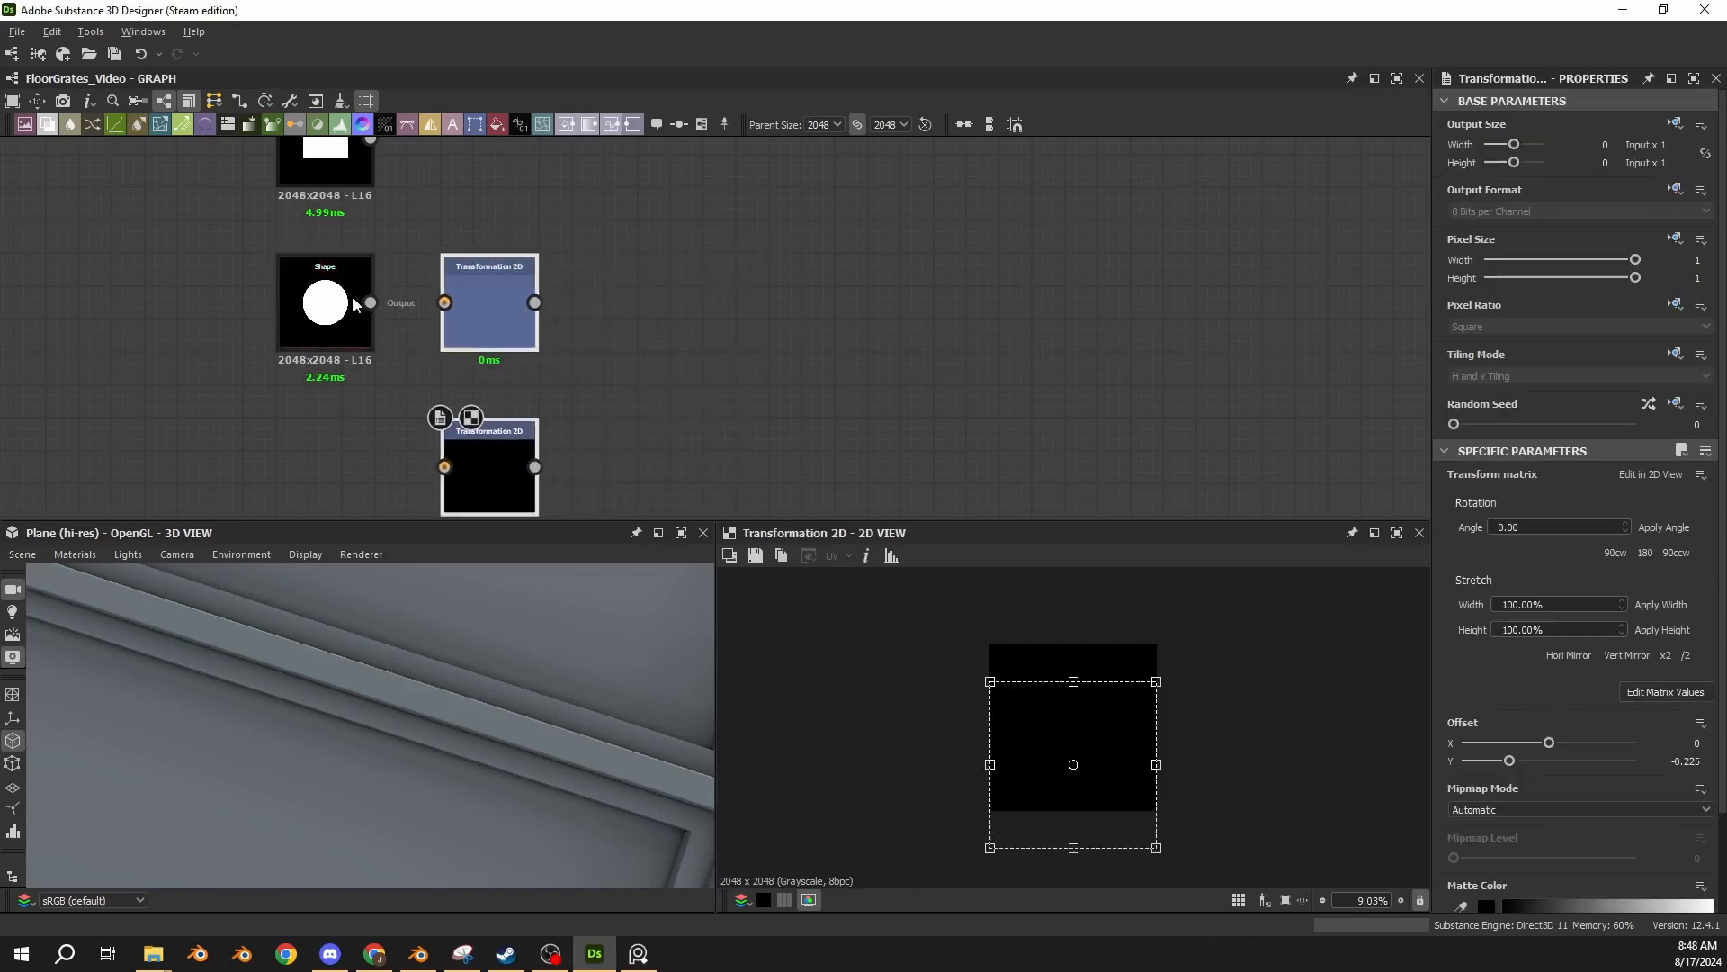
{"action": "left_click_drag", "start_coordinate": [370, 302], "coordinate": [445, 467]}
Compare the results and the Offset settings of the two disc transformations.
{"action": "left_click", "coordinate": [483, 307]}
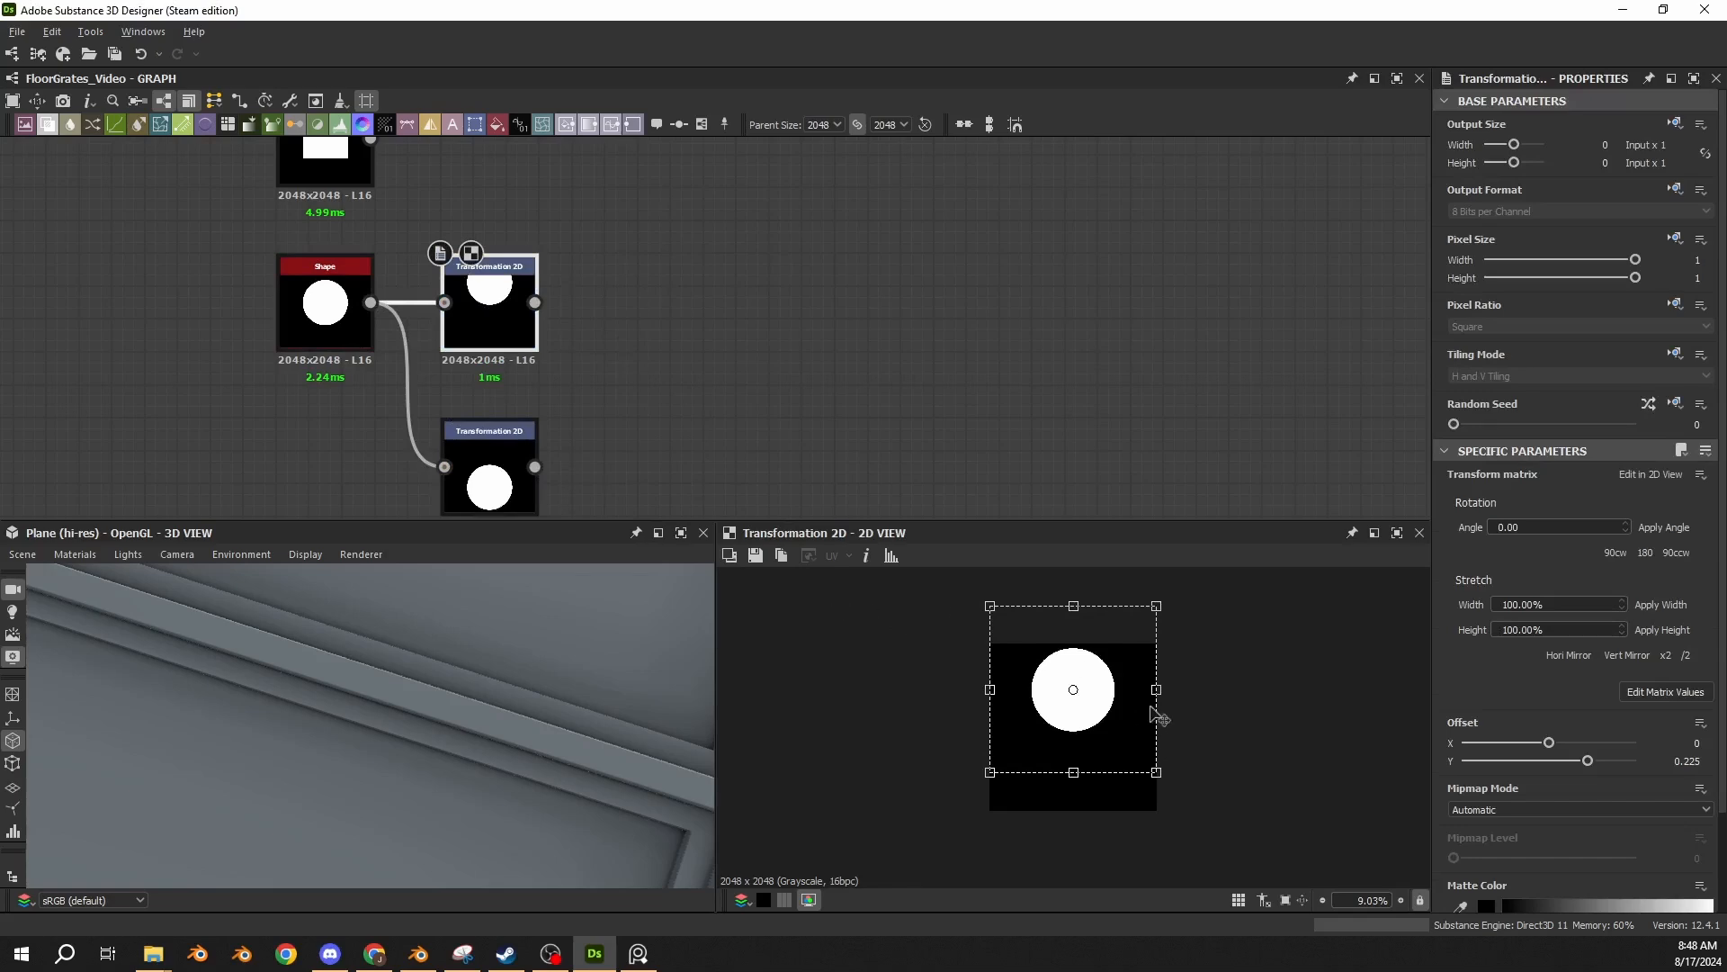
{"action": "left_click", "coordinate": [482, 484]}
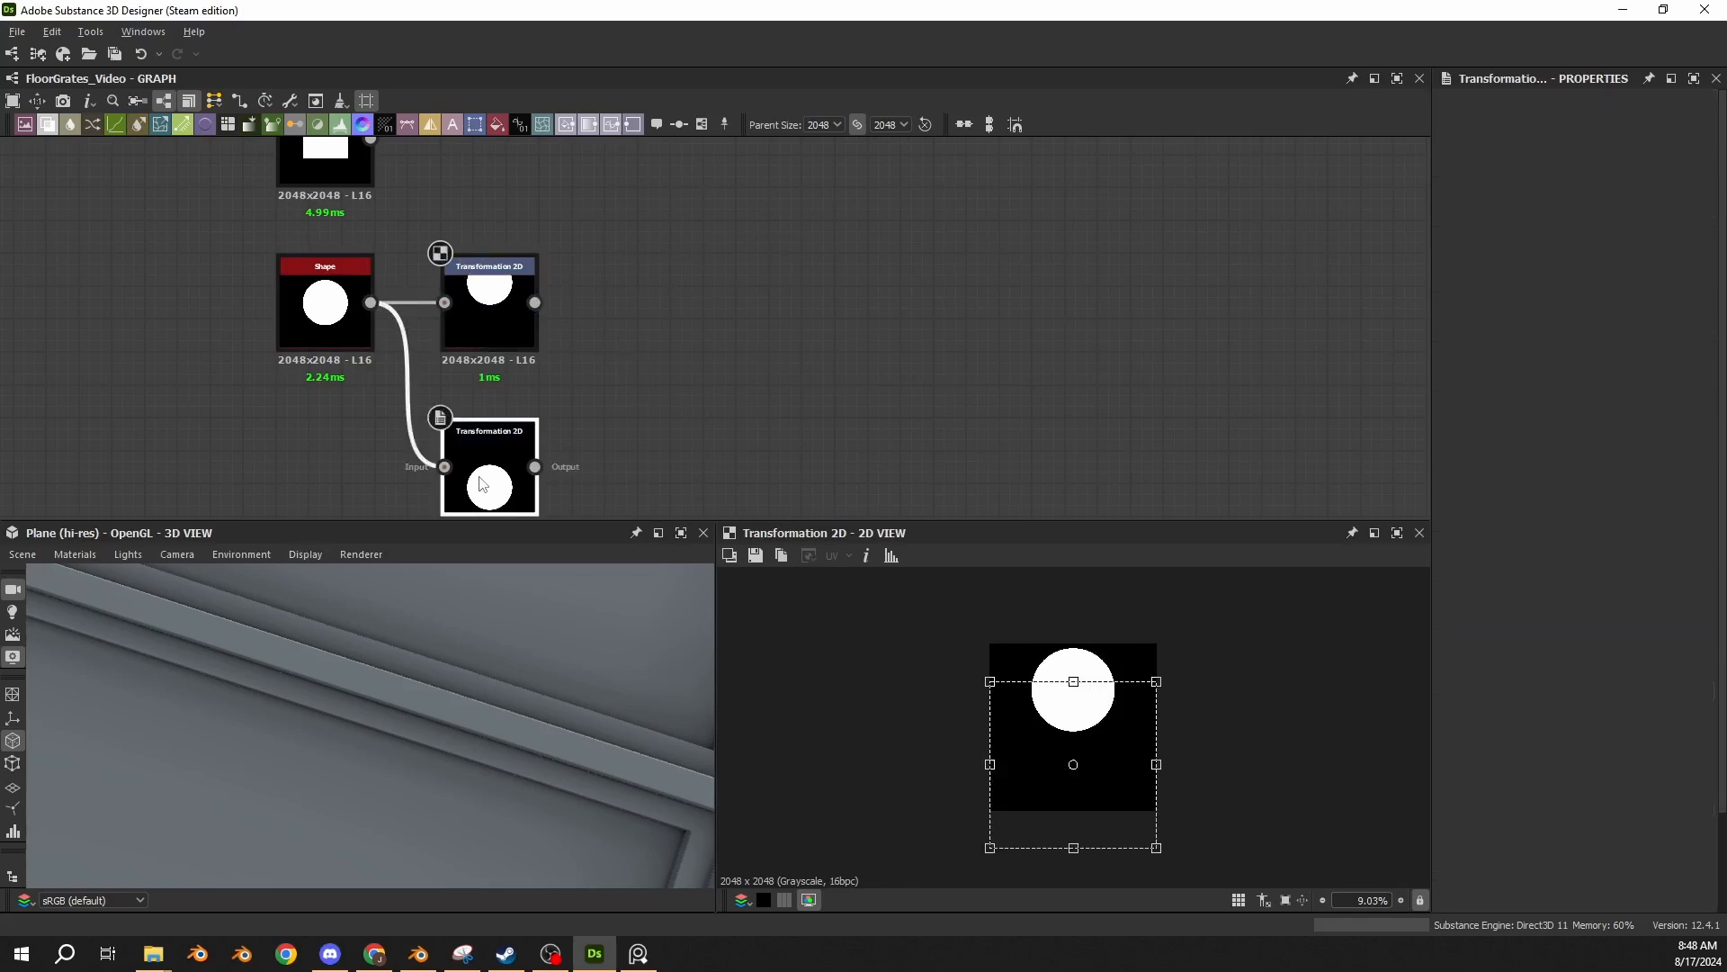
{"action": "left_click", "coordinate": [1628, 699]}
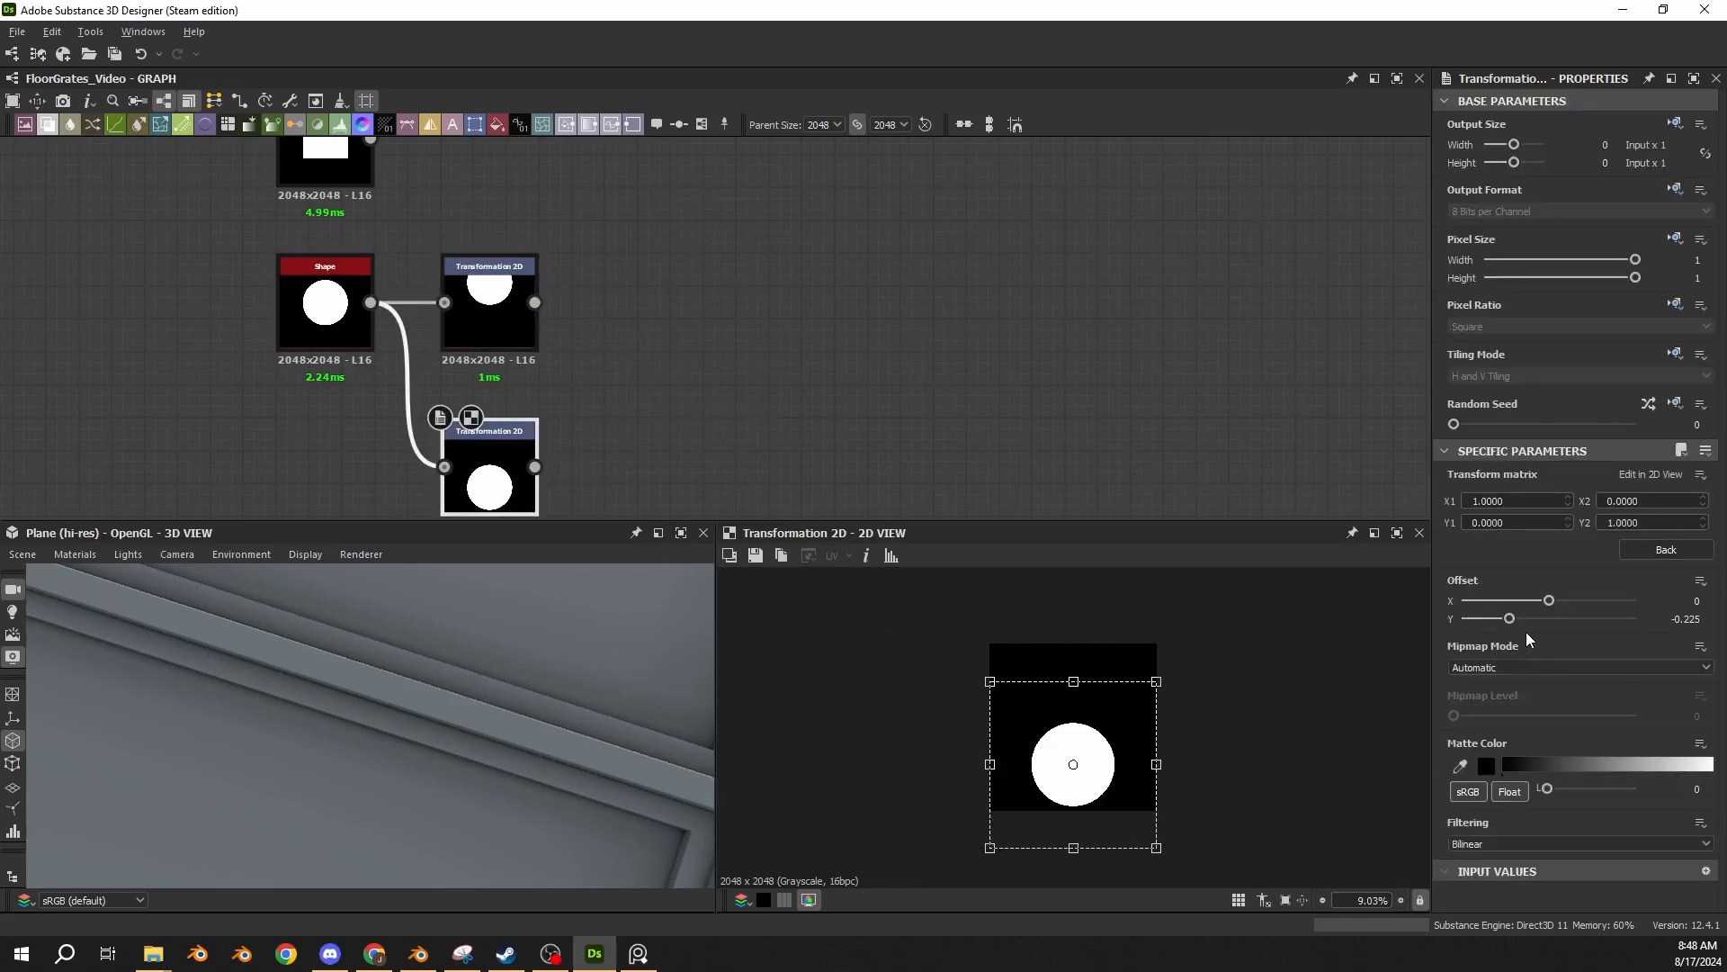
{"action": "left_click", "coordinate": [1666, 549]}
{"action": "double_click", "coordinate": [1684, 760]}
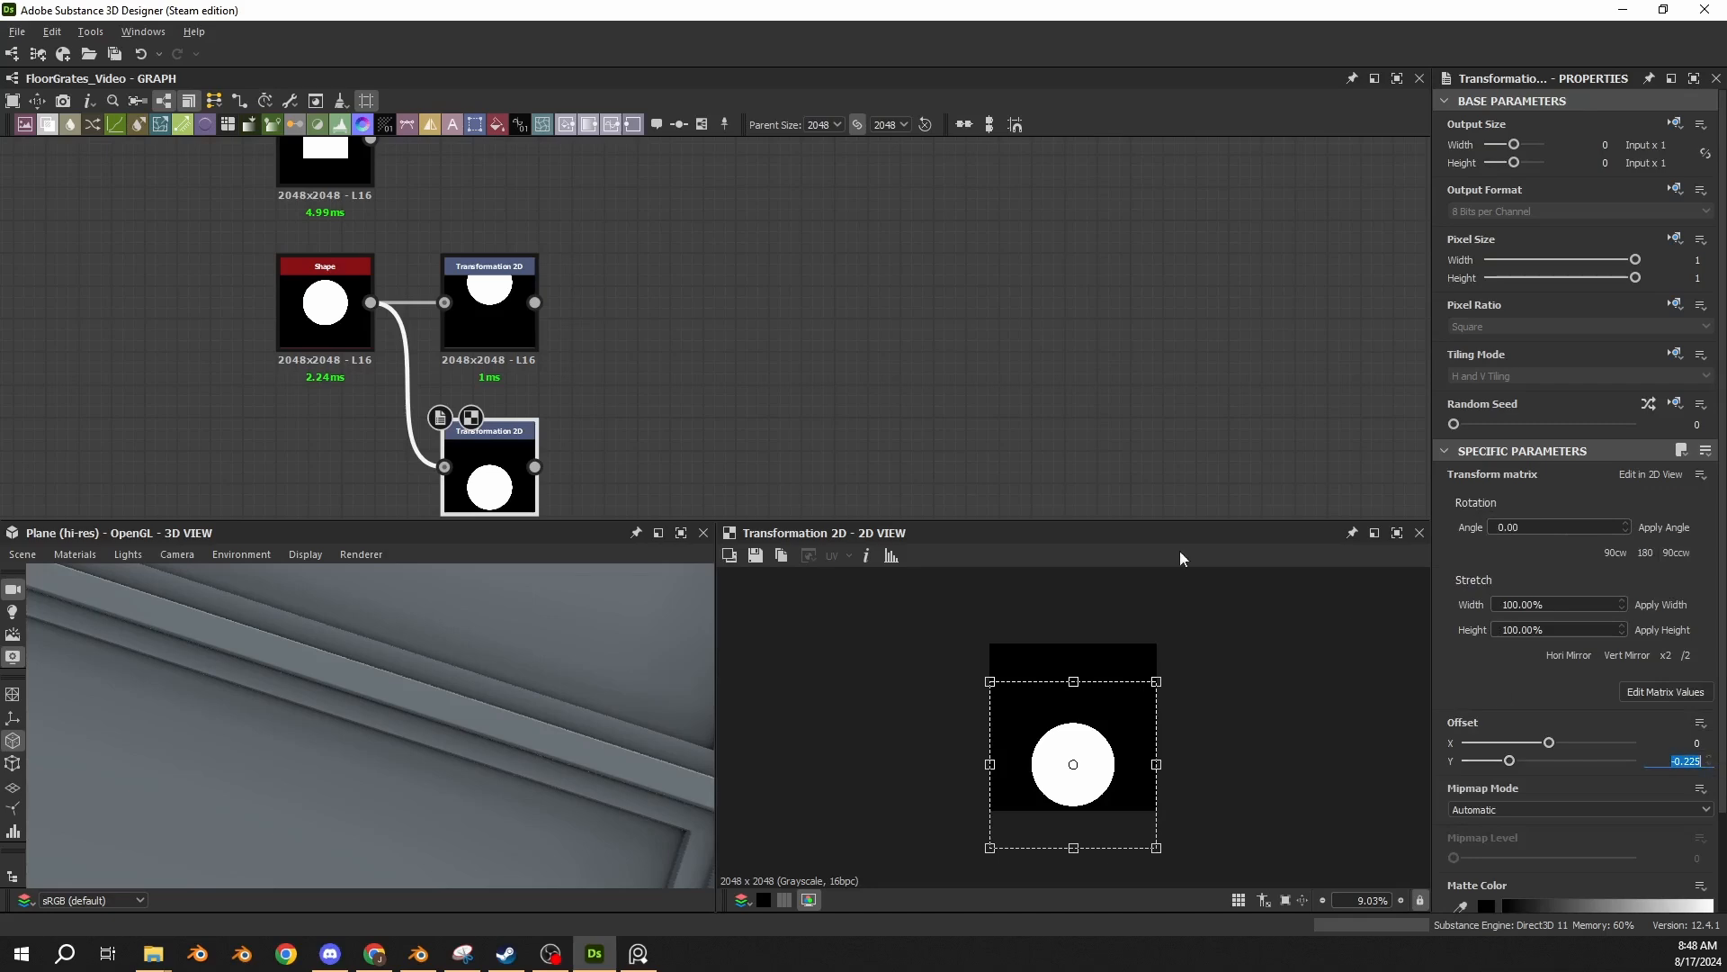
{"action": "left_click", "coordinate": [520, 325]}
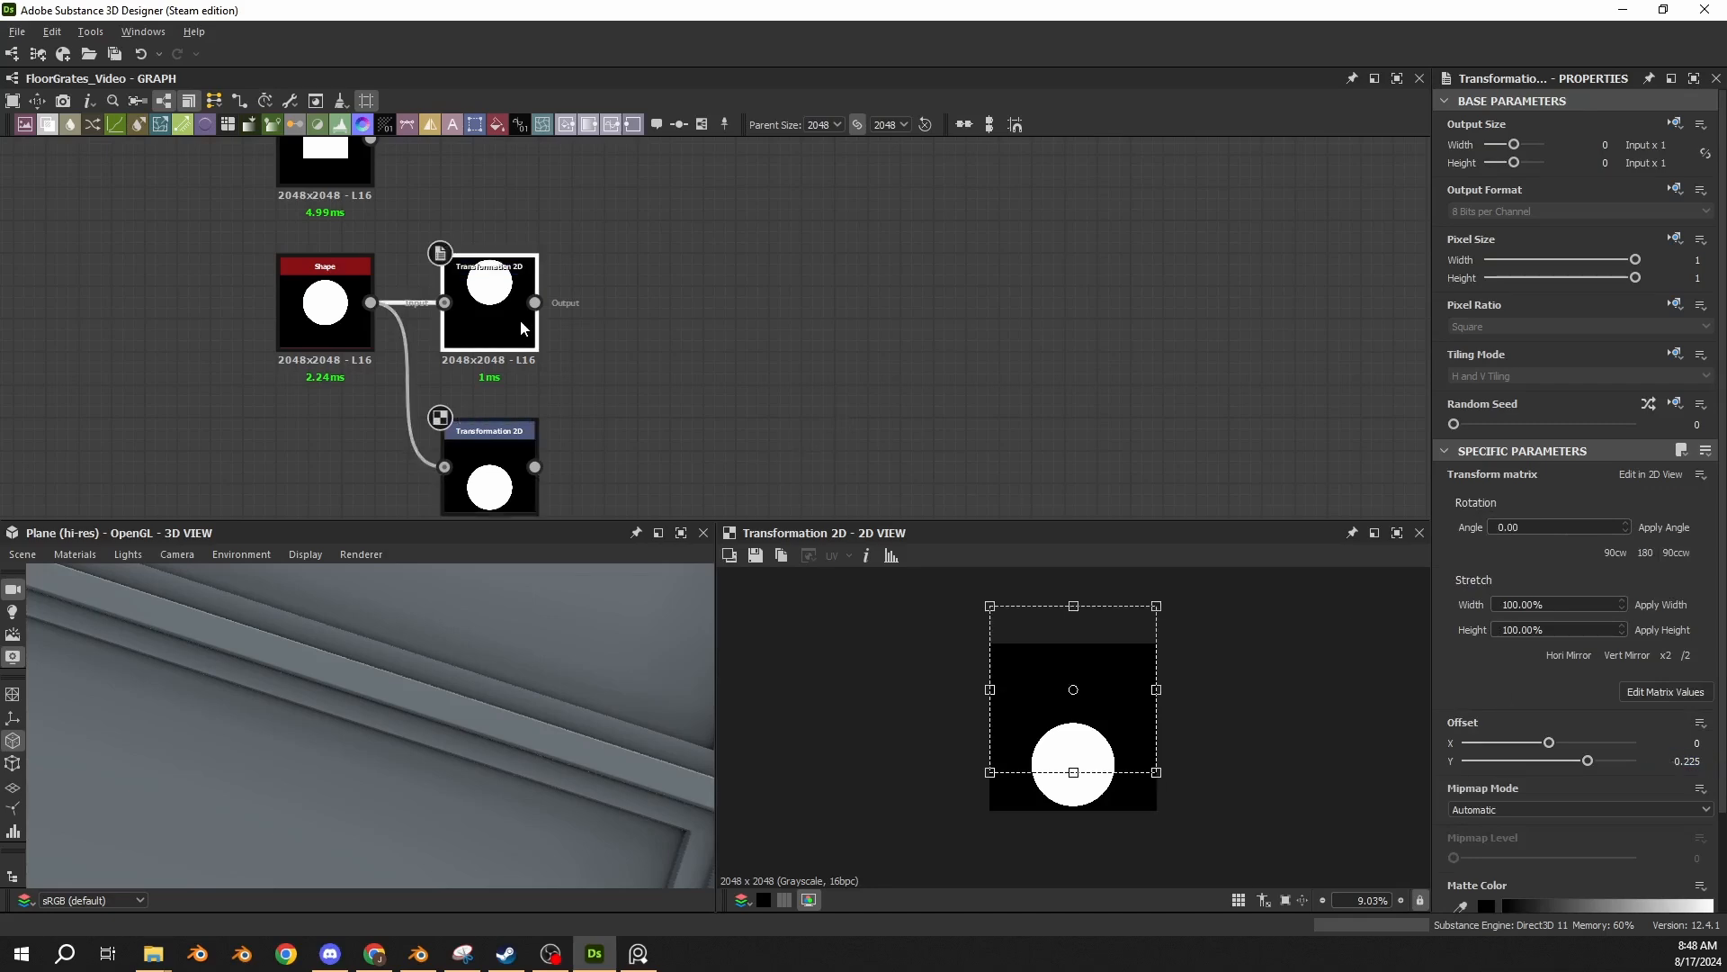
{"action": "left_click", "coordinate": [486, 477]}
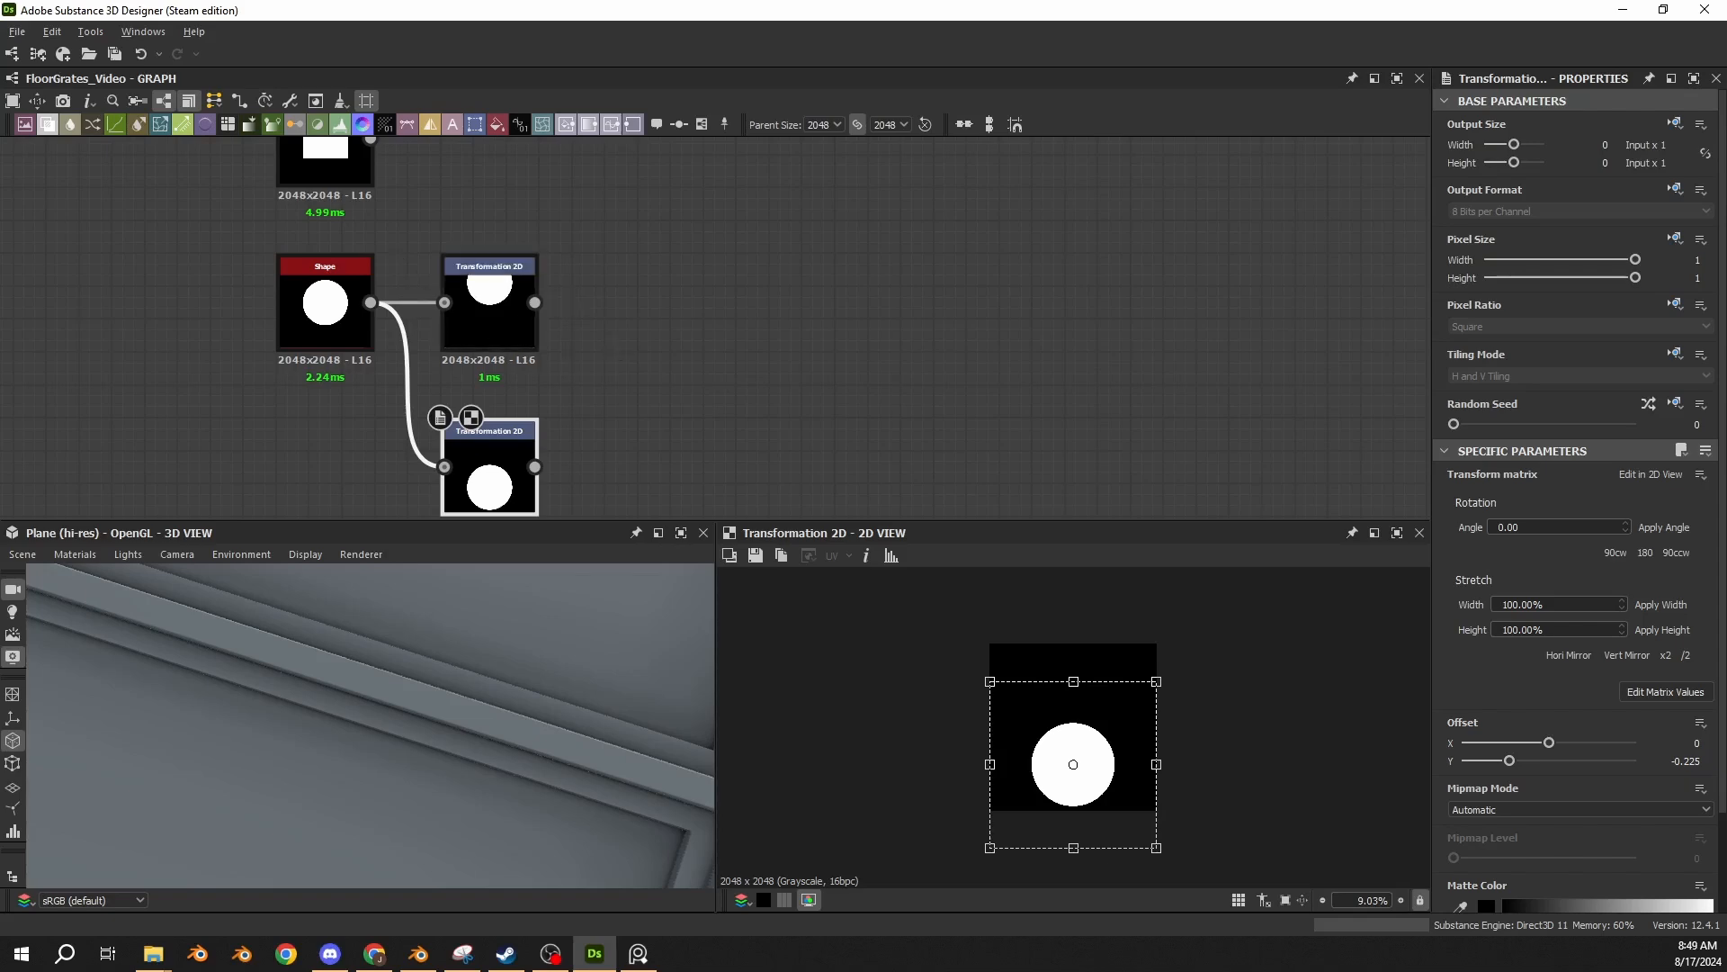
Paste an Add (Linear Dodge) Blend combining the upper disc transformation as background with the lower one as foreground.
{"action": "left_click", "coordinate": [808, 483]}
{"action": "left_click_drag", "start_coordinate": [716, 340], "coordinate": [660, 314]}
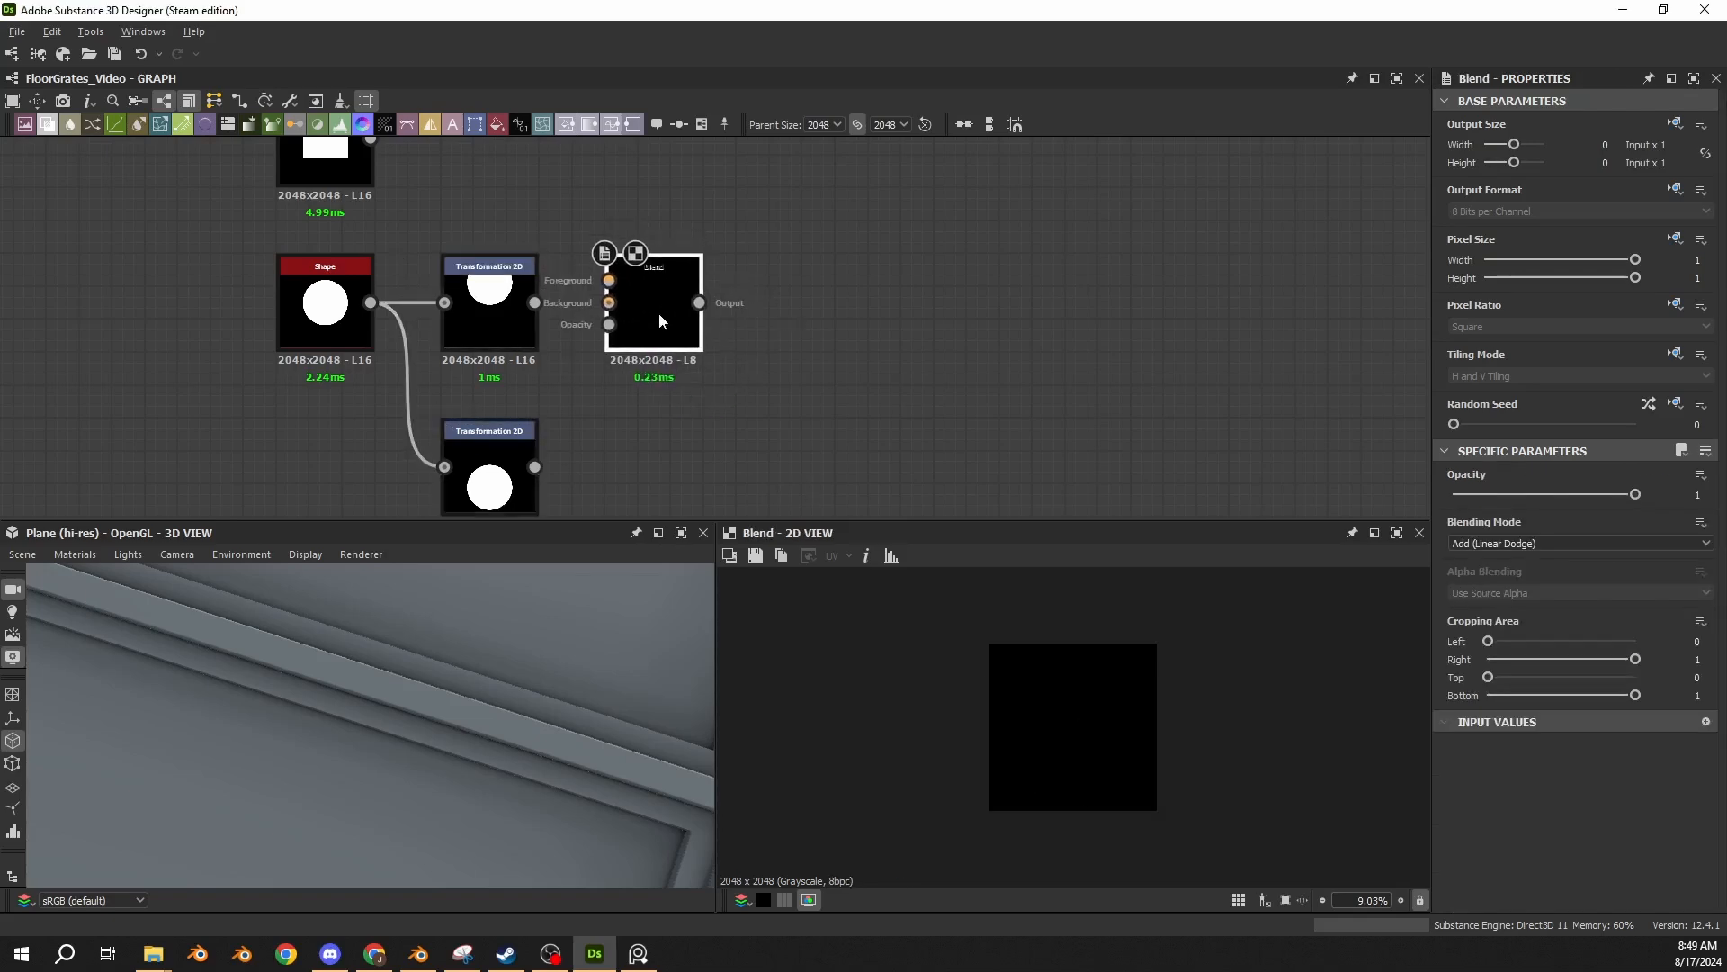
{"action": "left_click_drag", "start_coordinate": [534, 302], "coordinate": [609, 303]}
{"action": "left_click_drag", "start_coordinate": [535, 466], "coordinate": [609, 281]}
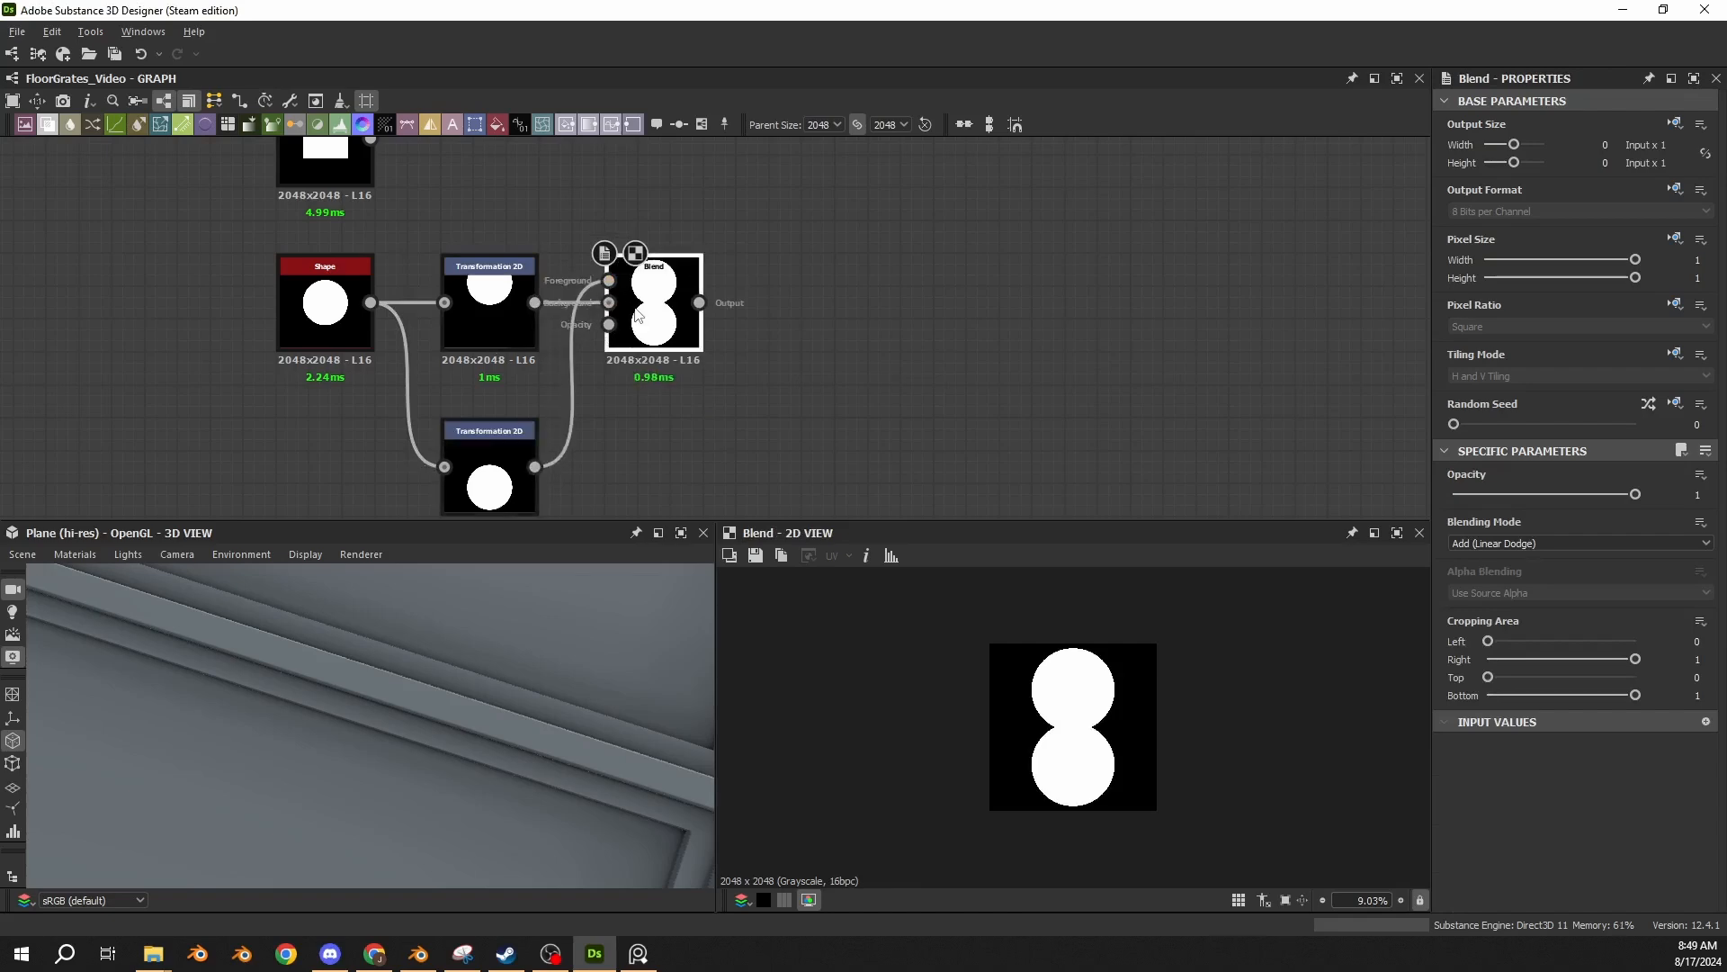
Duplicate the Add Blend and combine the rectangle Shape as background with the paired discs as foreground to form a capsule.
{"action": "middle_click_drag", "start_coordinate": [662, 280], "coordinate": [532, 387]}
{"action": "key", "text": "ctrl+d"}
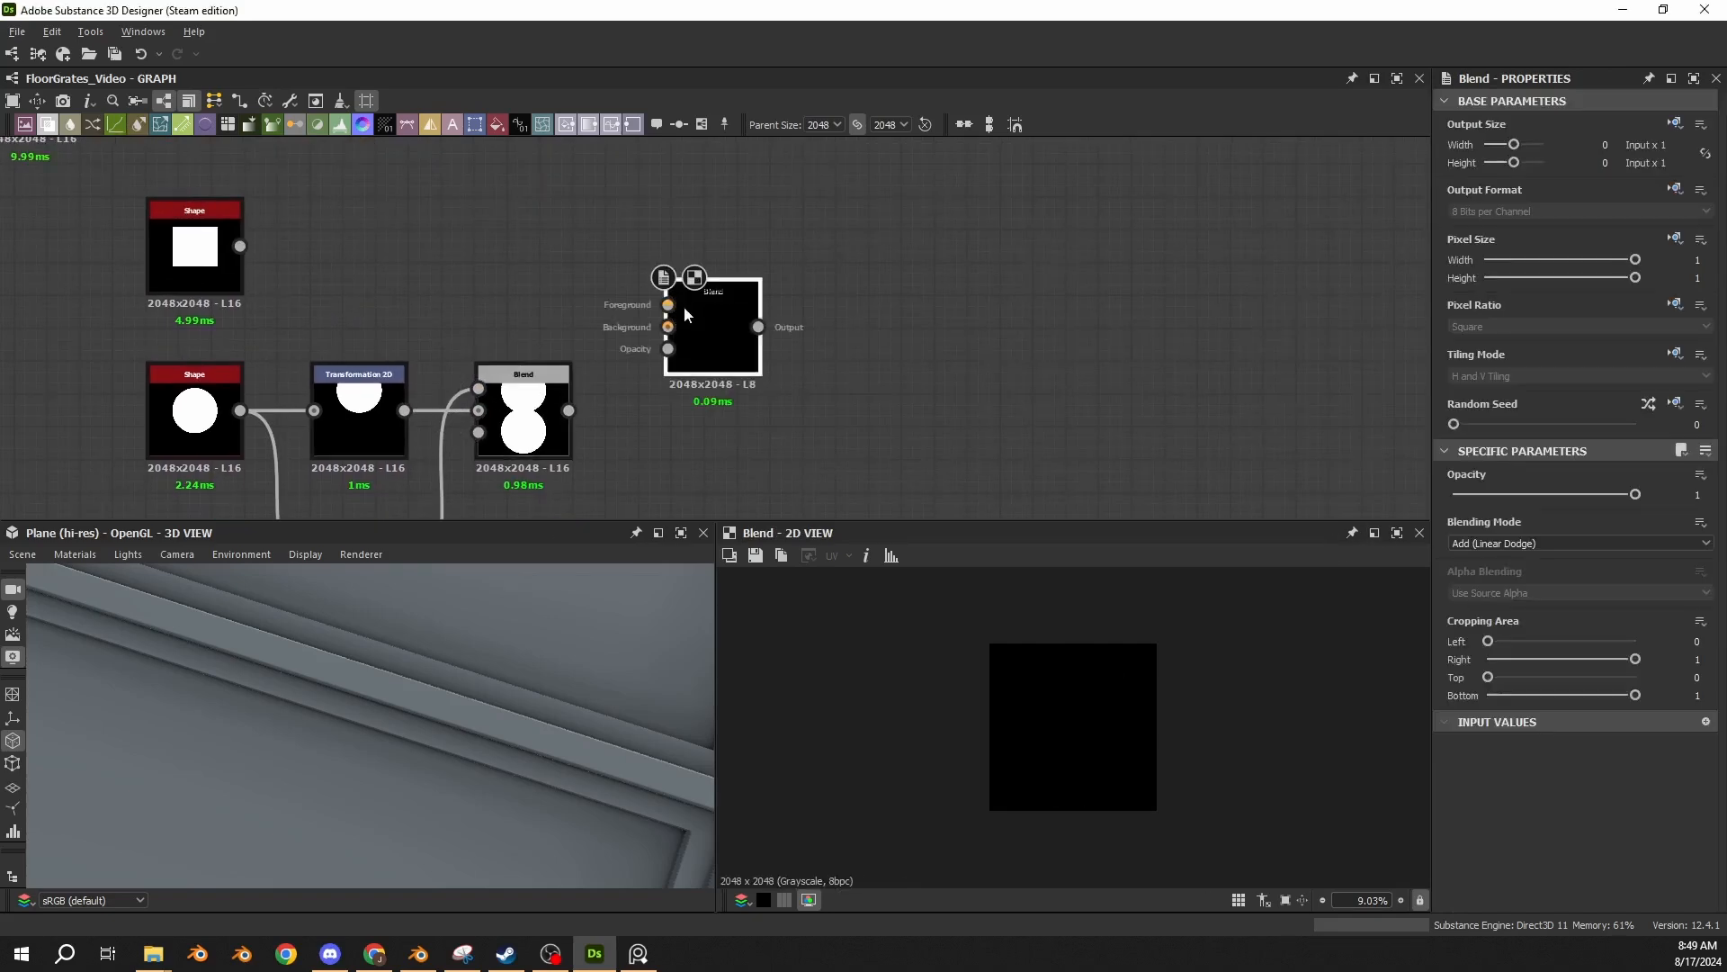
{"action": "left_click_drag", "start_coordinate": [695, 329], "coordinate": [675, 267]}
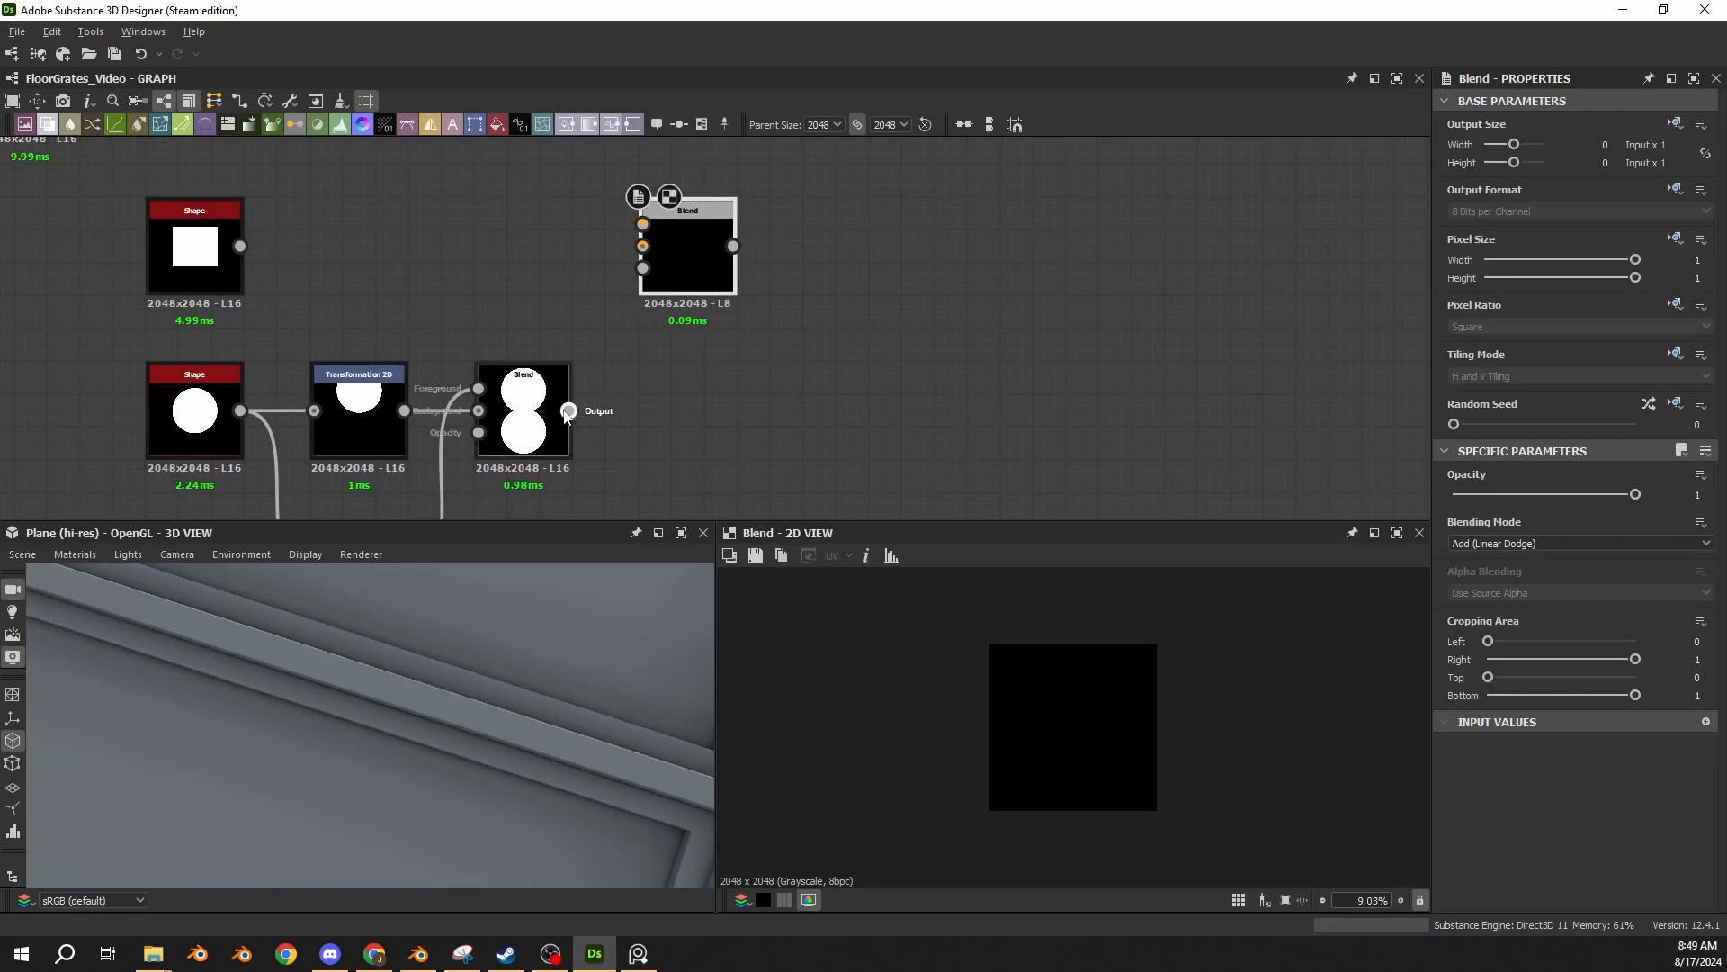
{"action": "left_click_drag", "start_coordinate": [568, 411], "coordinate": [655, 222]}
{"action": "left_click_drag", "start_coordinate": [240, 245], "coordinate": [642, 246]}
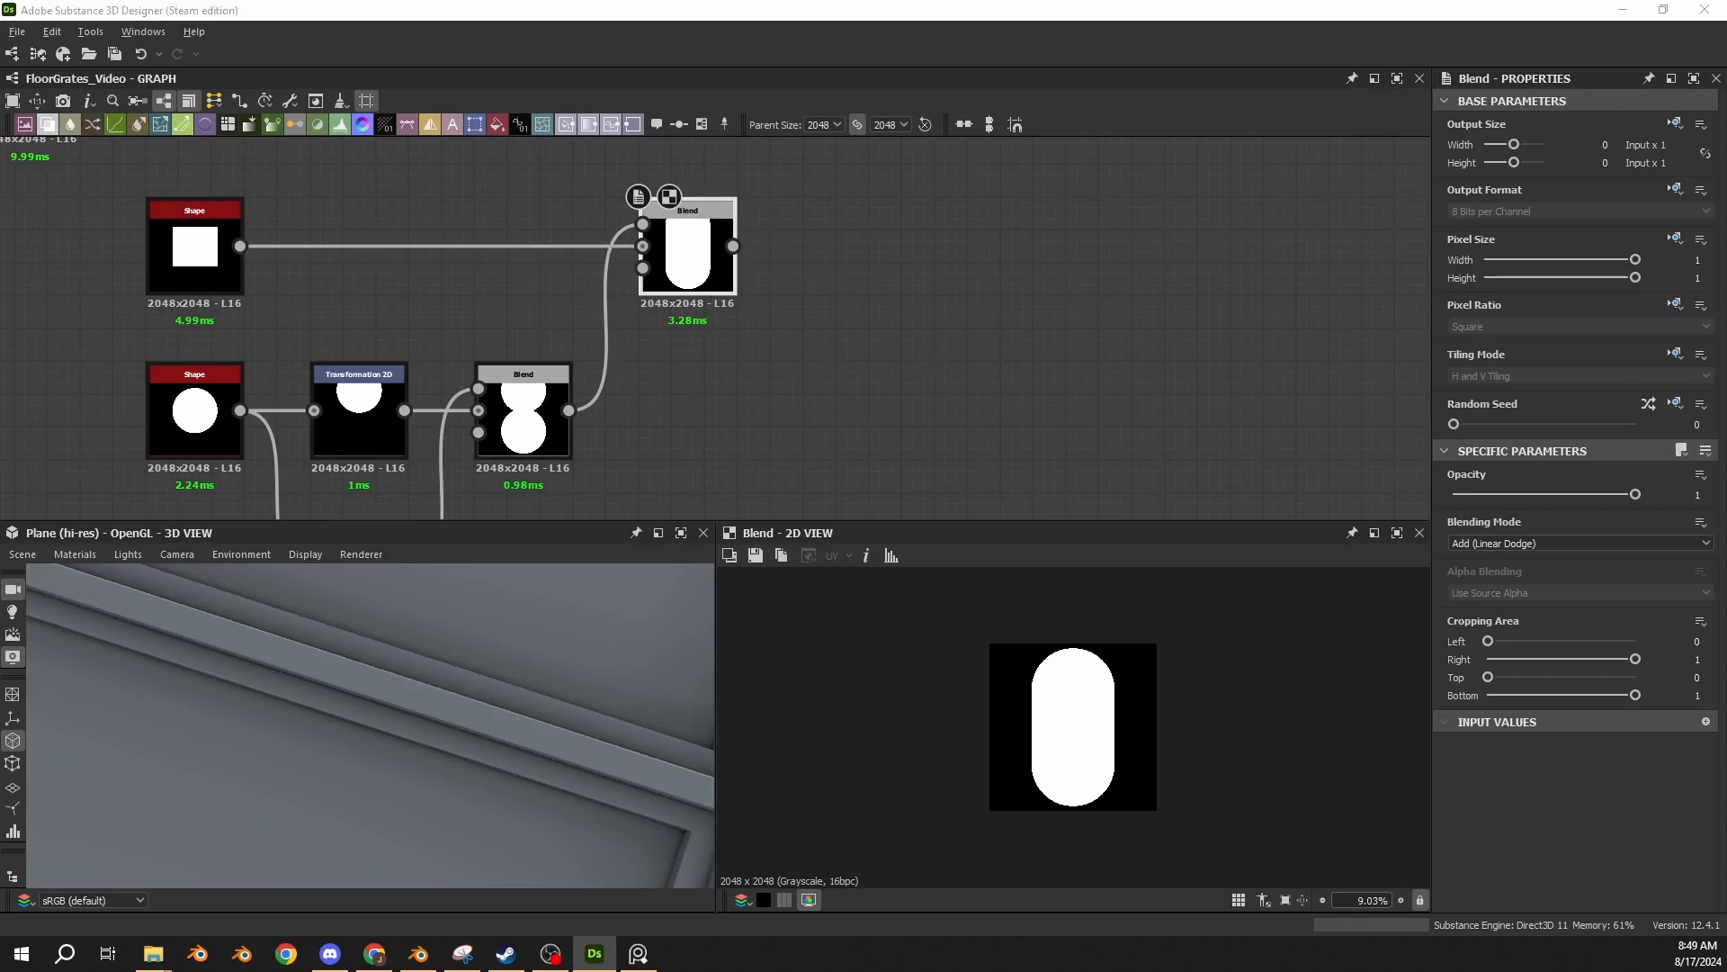
Add a Tile Sampler node after the capsule Blend, leaving a gap between the two nodes.
{"action": "left_click", "coordinate": [915, 332]}
{"action": "key", "text": "space"}
{"action": "type", "text": "tile sampler"}
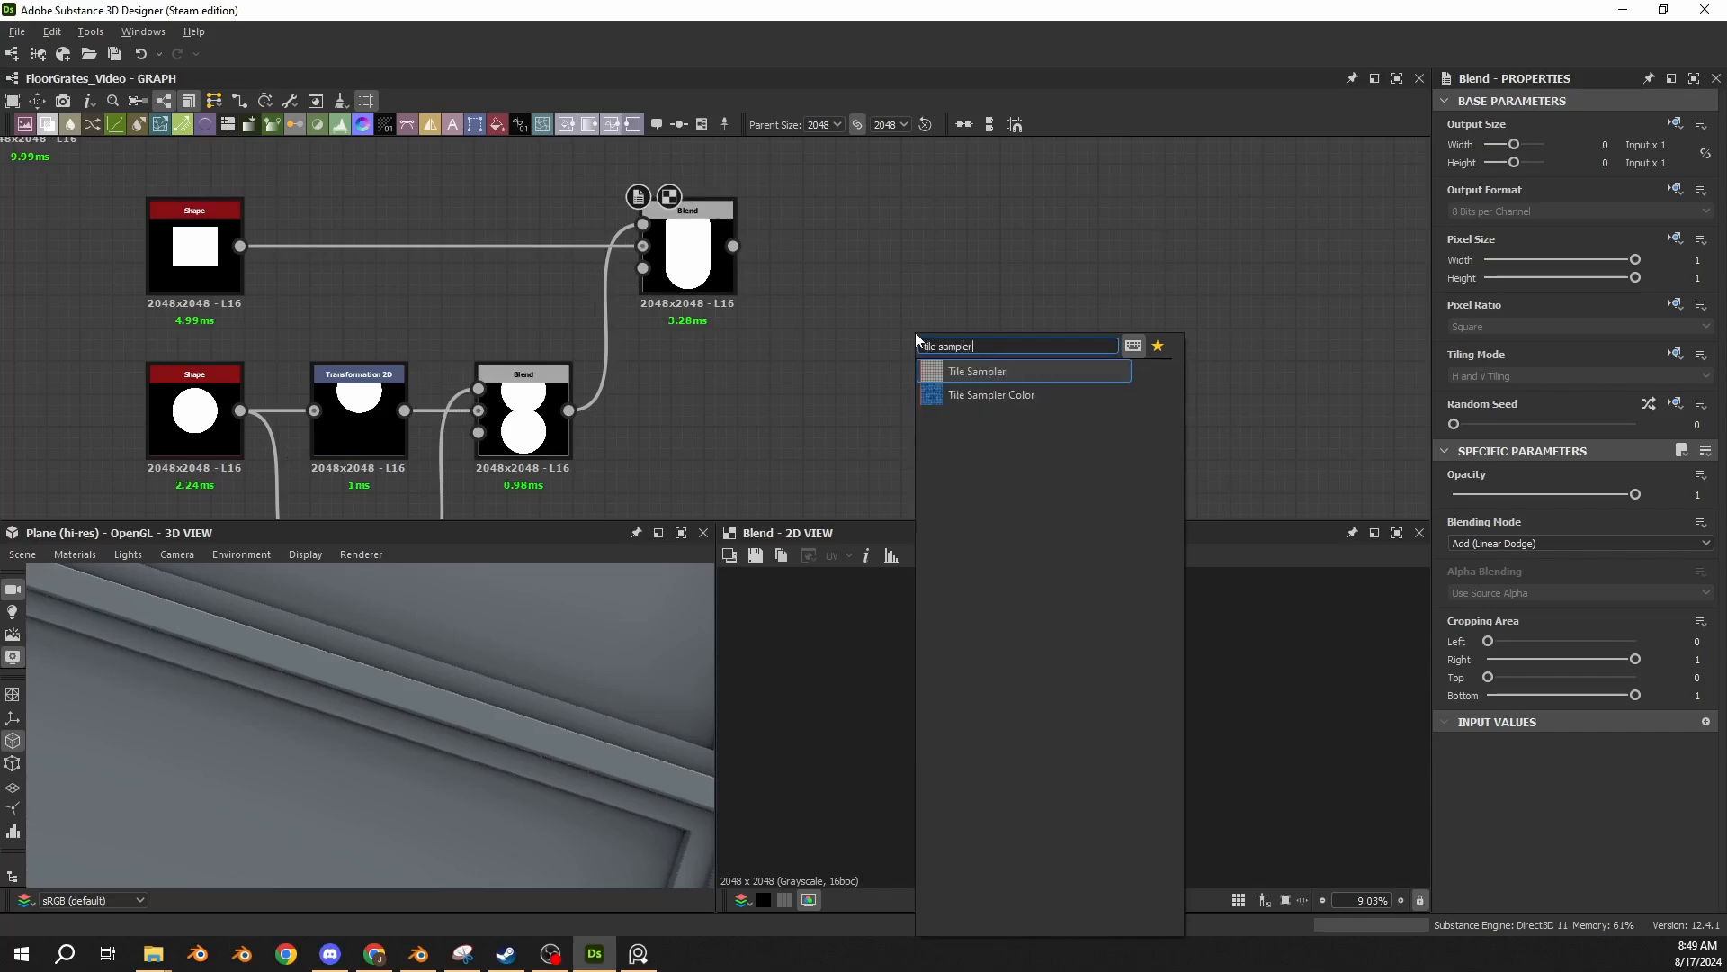
{"action": "key", "text": "Return"}
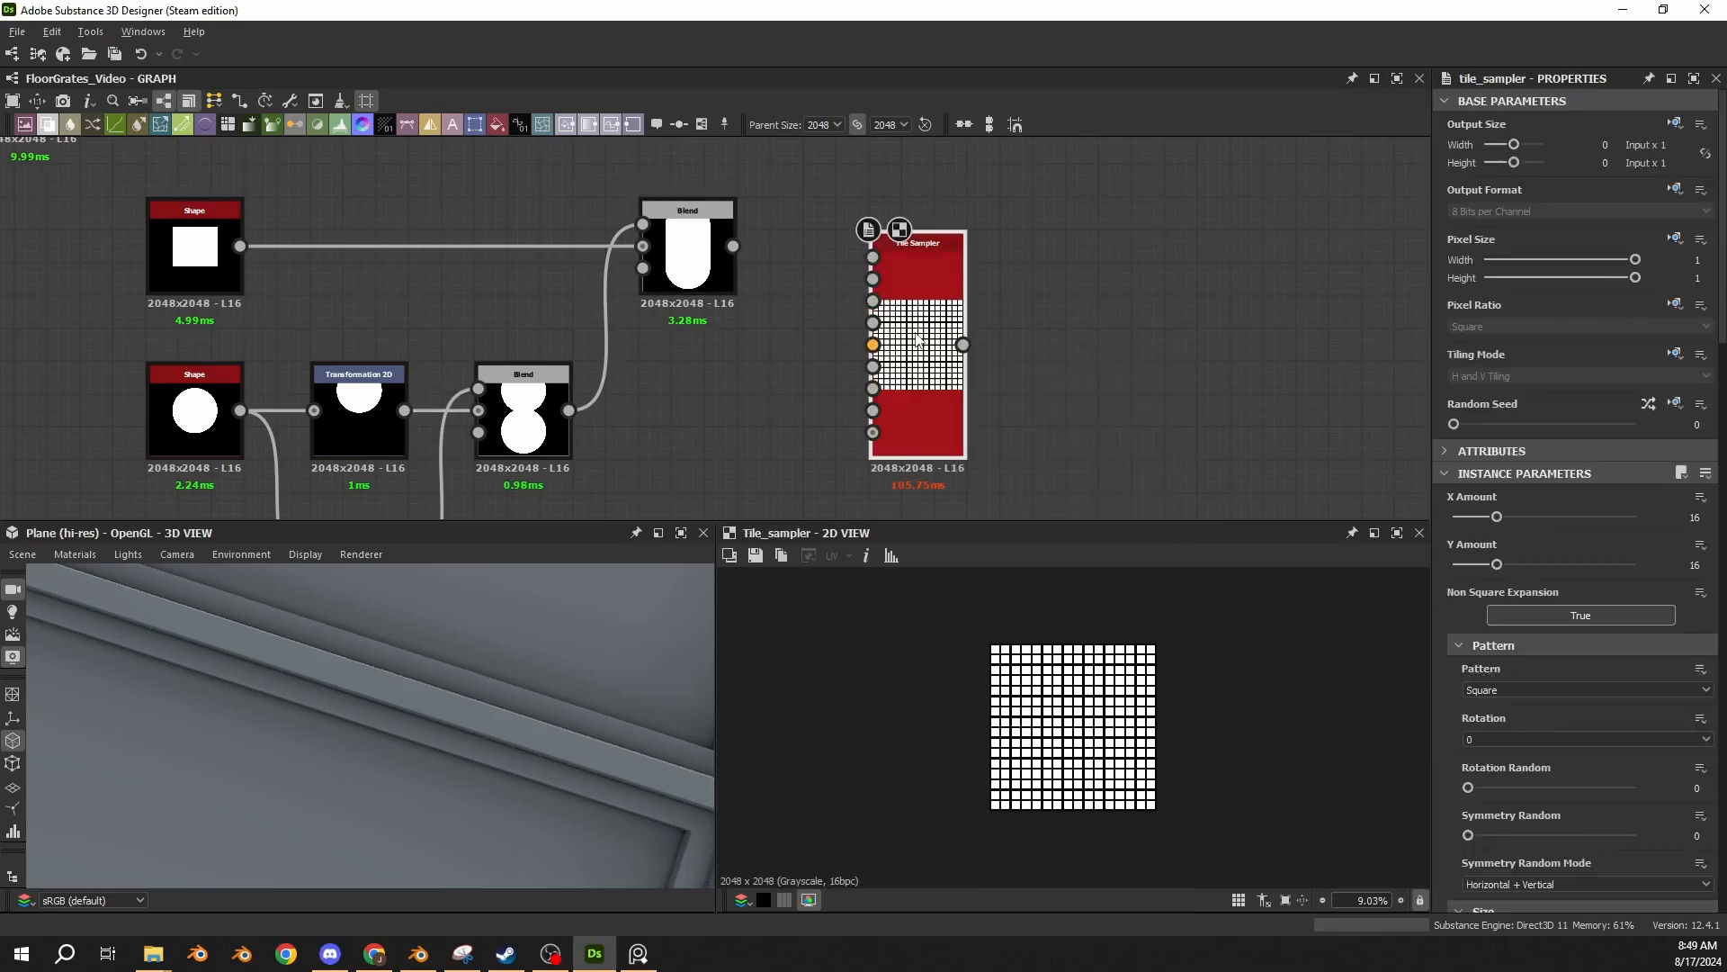
{"action": "left_click_drag", "start_coordinate": [886, 263], "coordinate": [841, 265]}
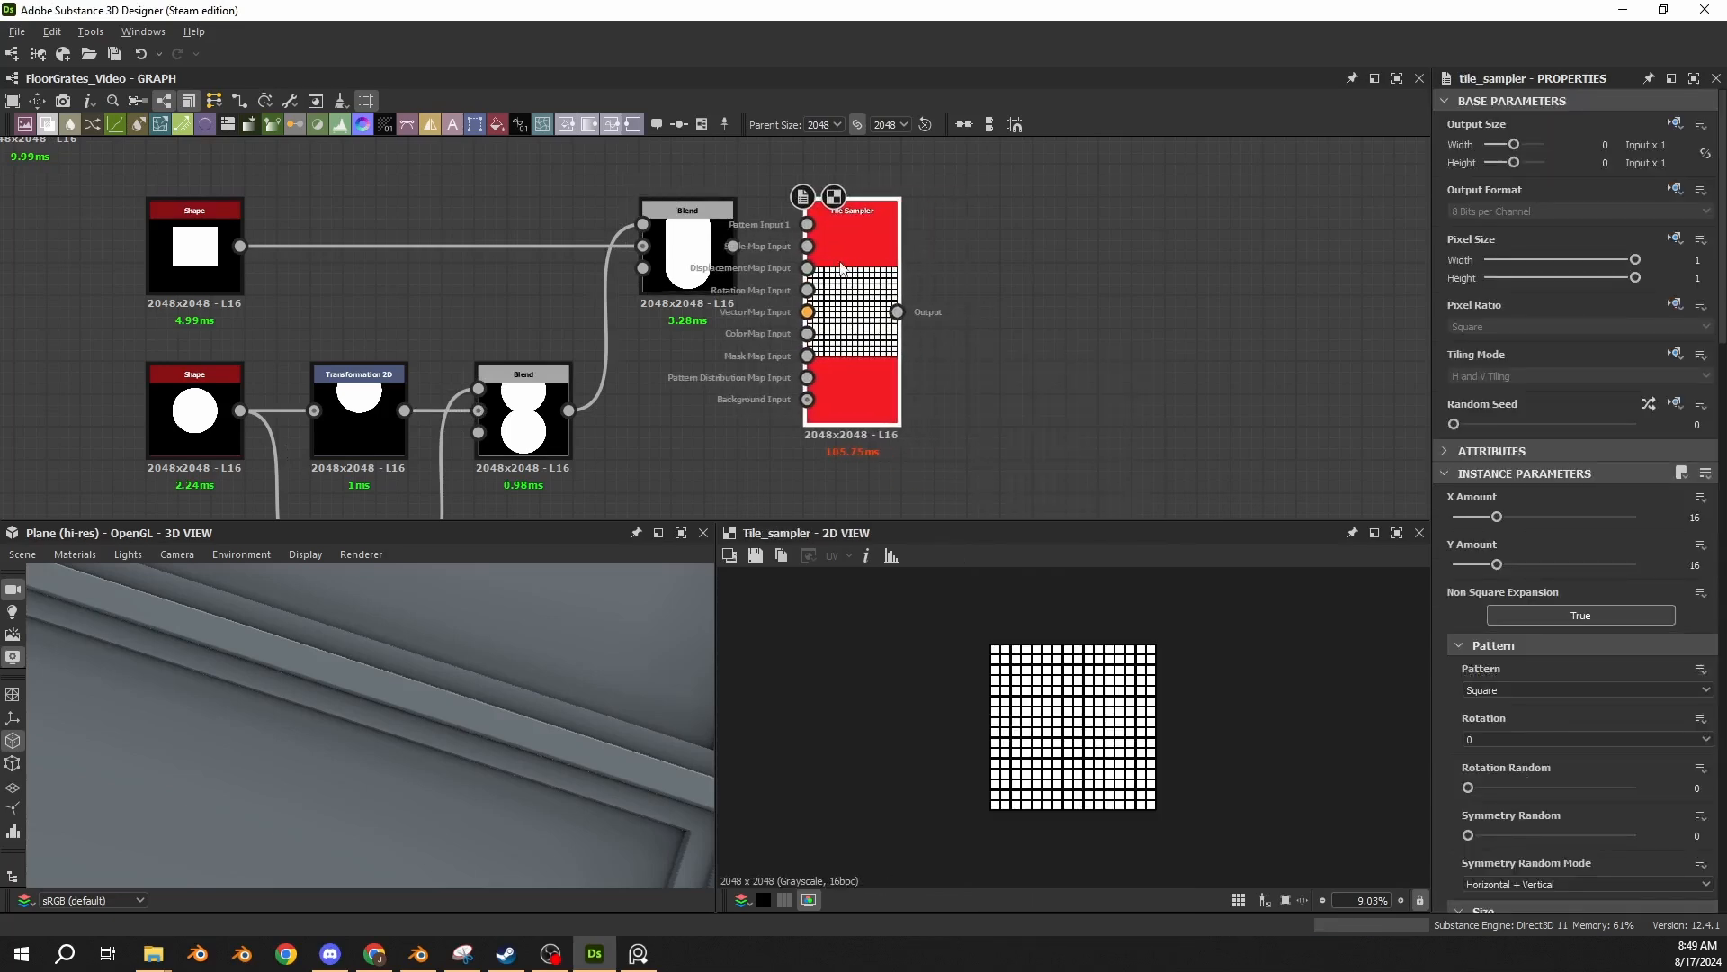
{"action": "left_click_drag", "start_coordinate": [857, 241], "coordinate": [1015, 230]}
Paste a Square Shape with Scale 0.9 between the capsule Blend and the Tile Sampler, just below the main row.
{"action": "left_click", "coordinate": [753, 396]}
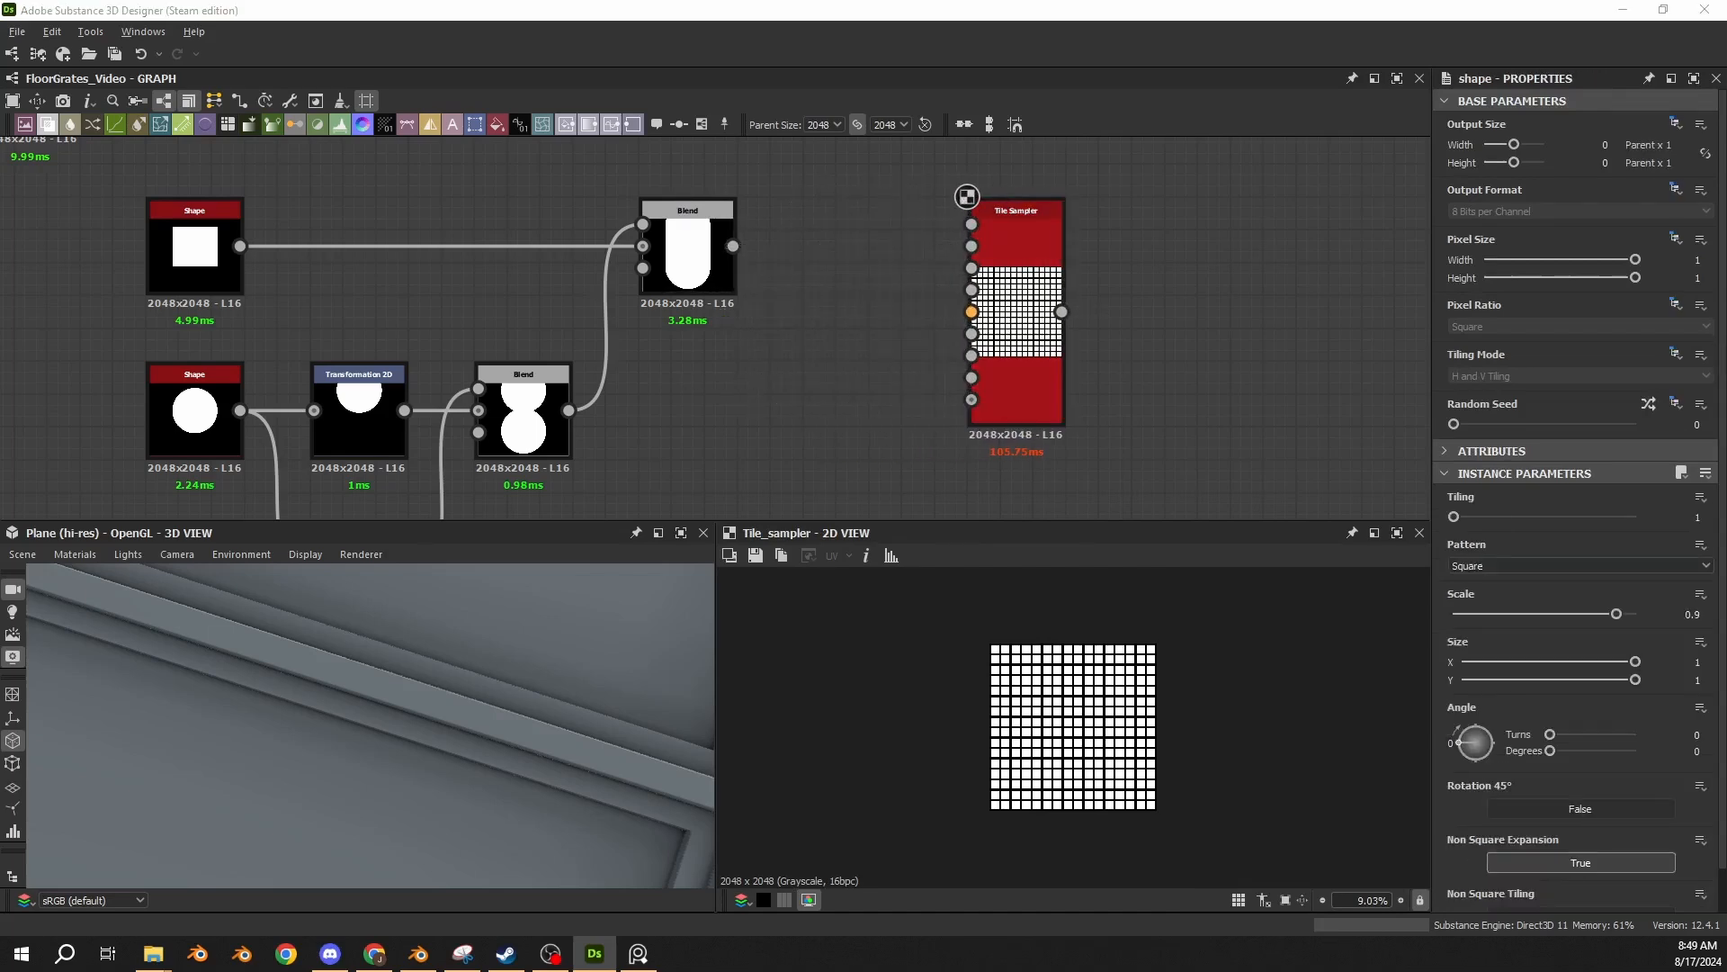
{"action": "key", "text": "ctrl+v"}
{"action": "left_click_drag", "start_coordinate": [736, 360], "coordinate": [877, 445]}
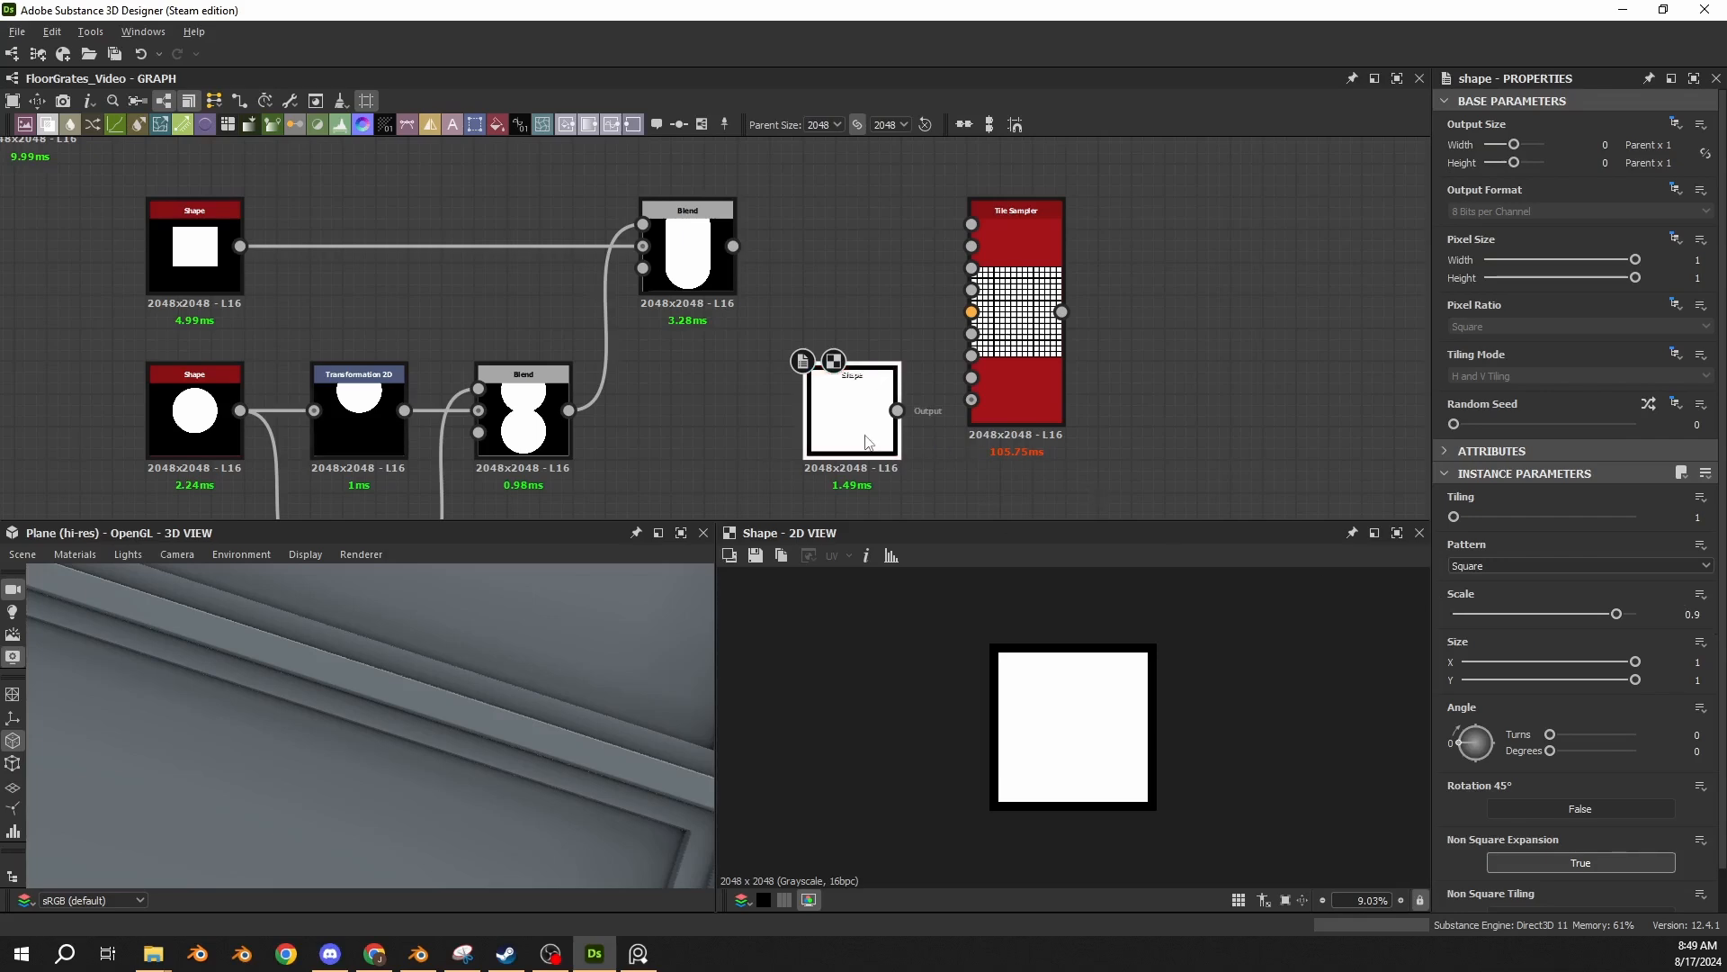
Feed the capsule Blend into the Tile Sampler's Pattern Input 1 and set its Pattern to Pattern Input.
{"action": "scroll", "coordinate": [734, 253], "scroll_direction": "up", "scroll_amount": 1}
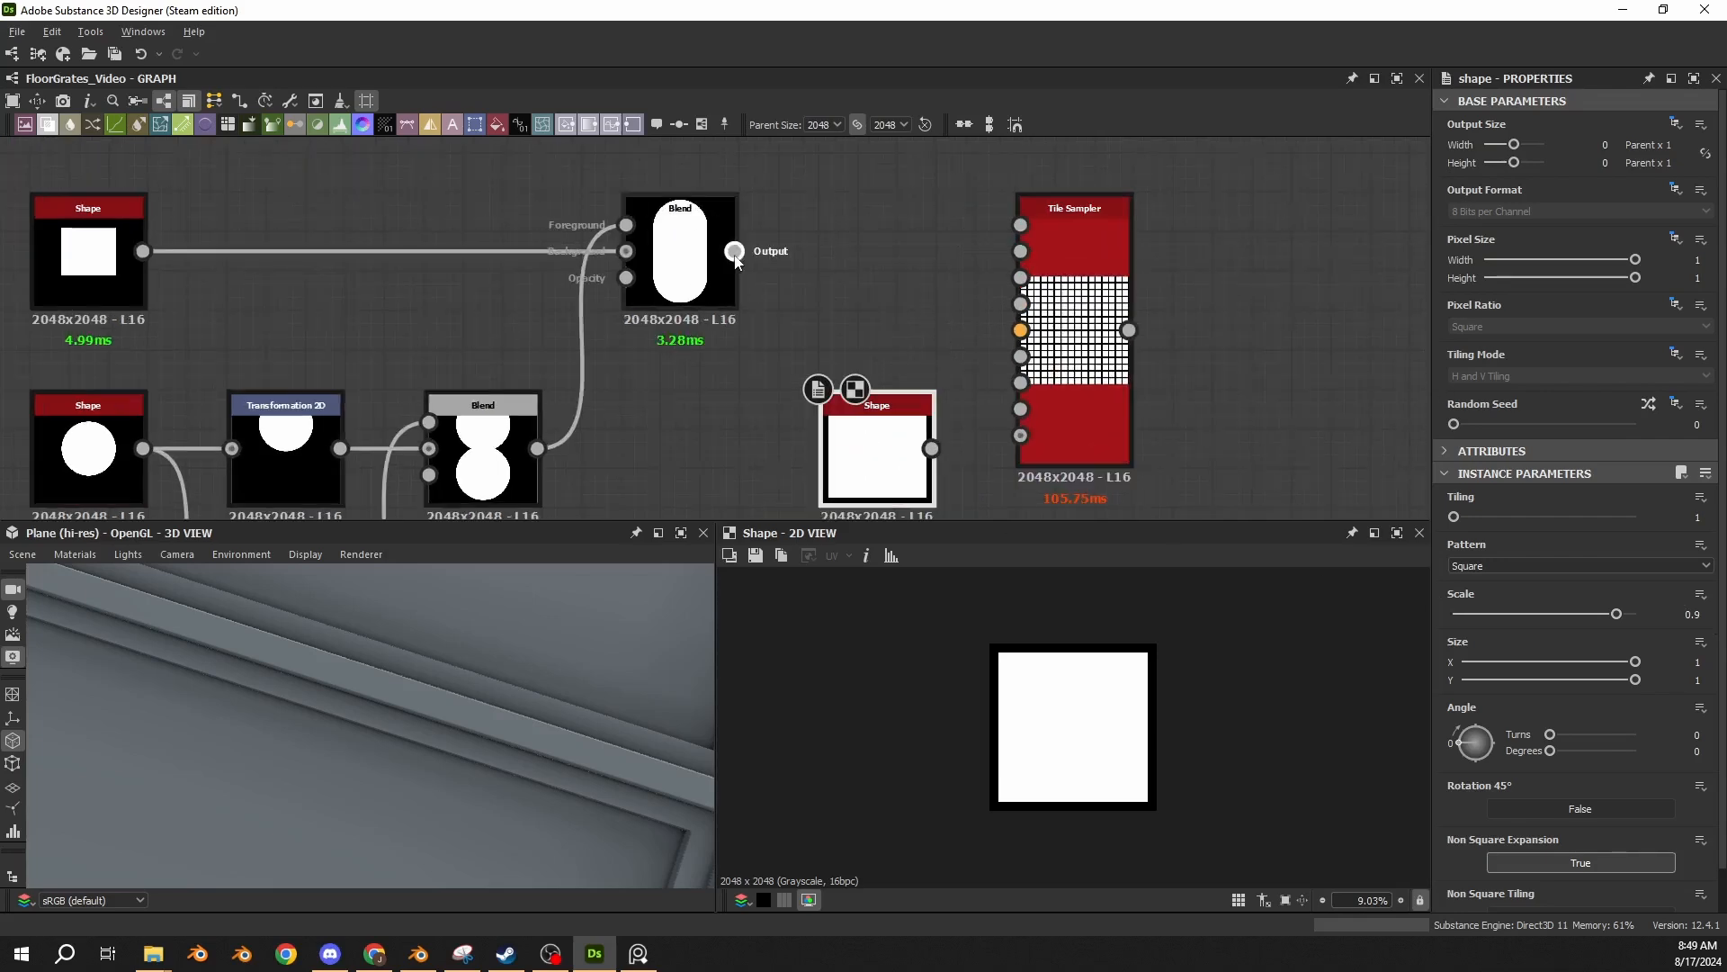
{"action": "left_click_drag", "start_coordinate": [735, 254], "coordinate": [1021, 225]}
{"action": "left_click", "coordinate": [1051, 247]}
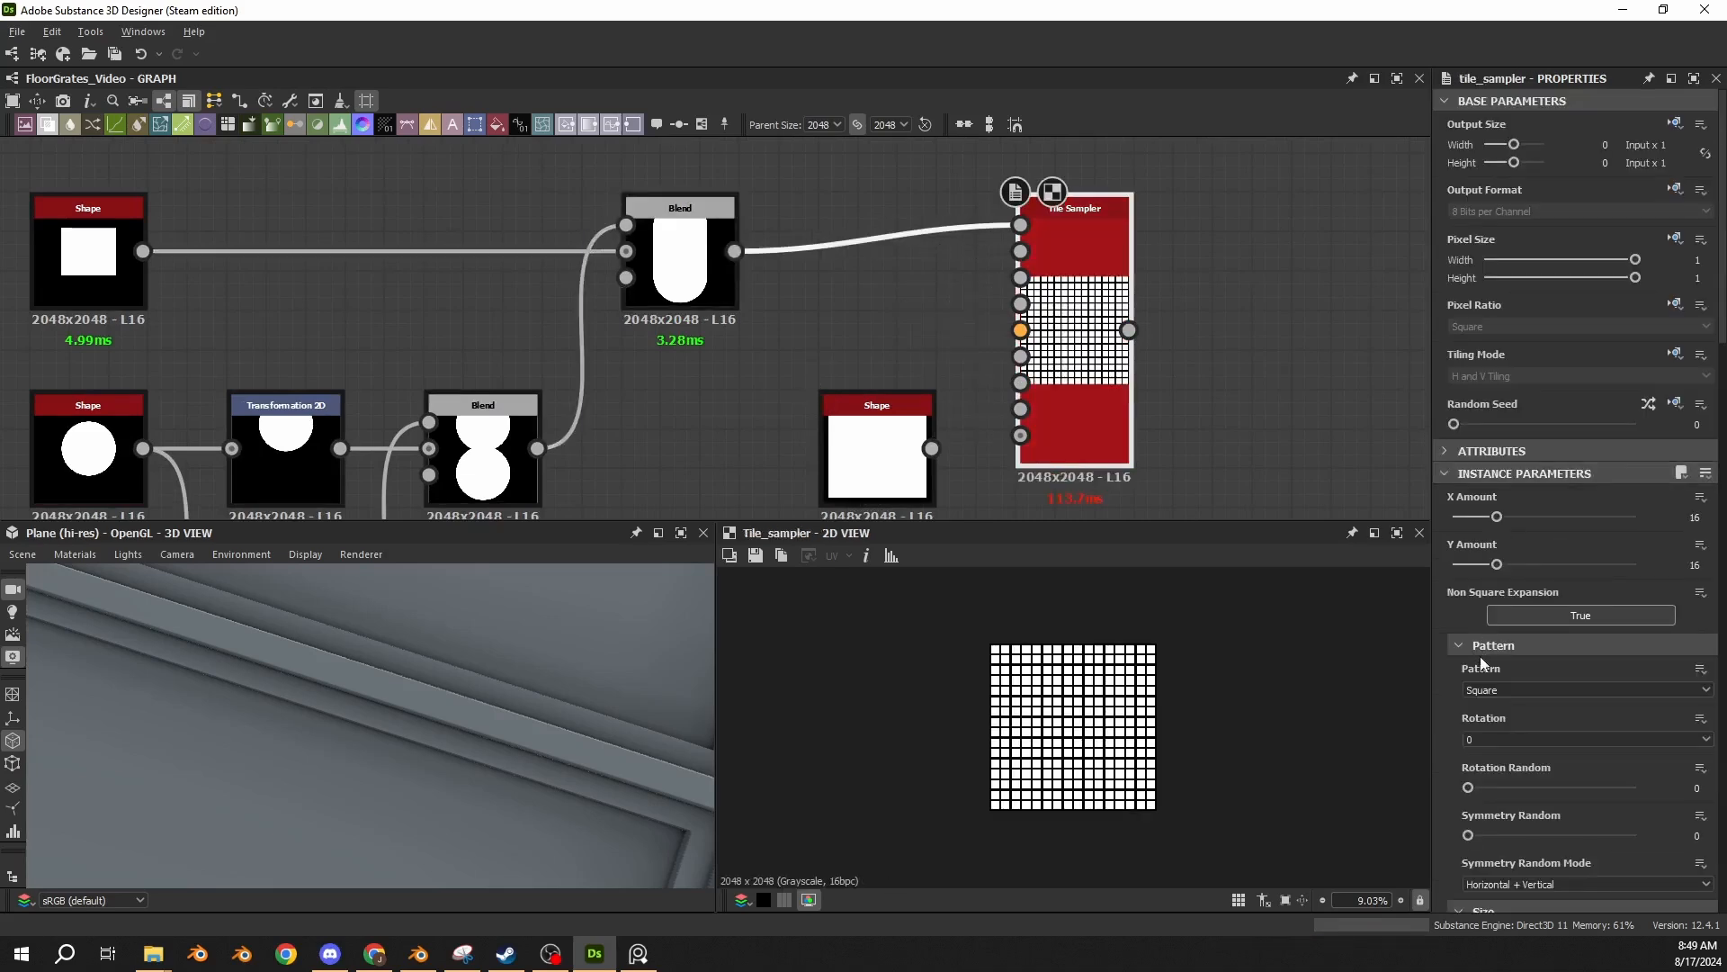
{"action": "left_click", "coordinate": [1486, 689]}
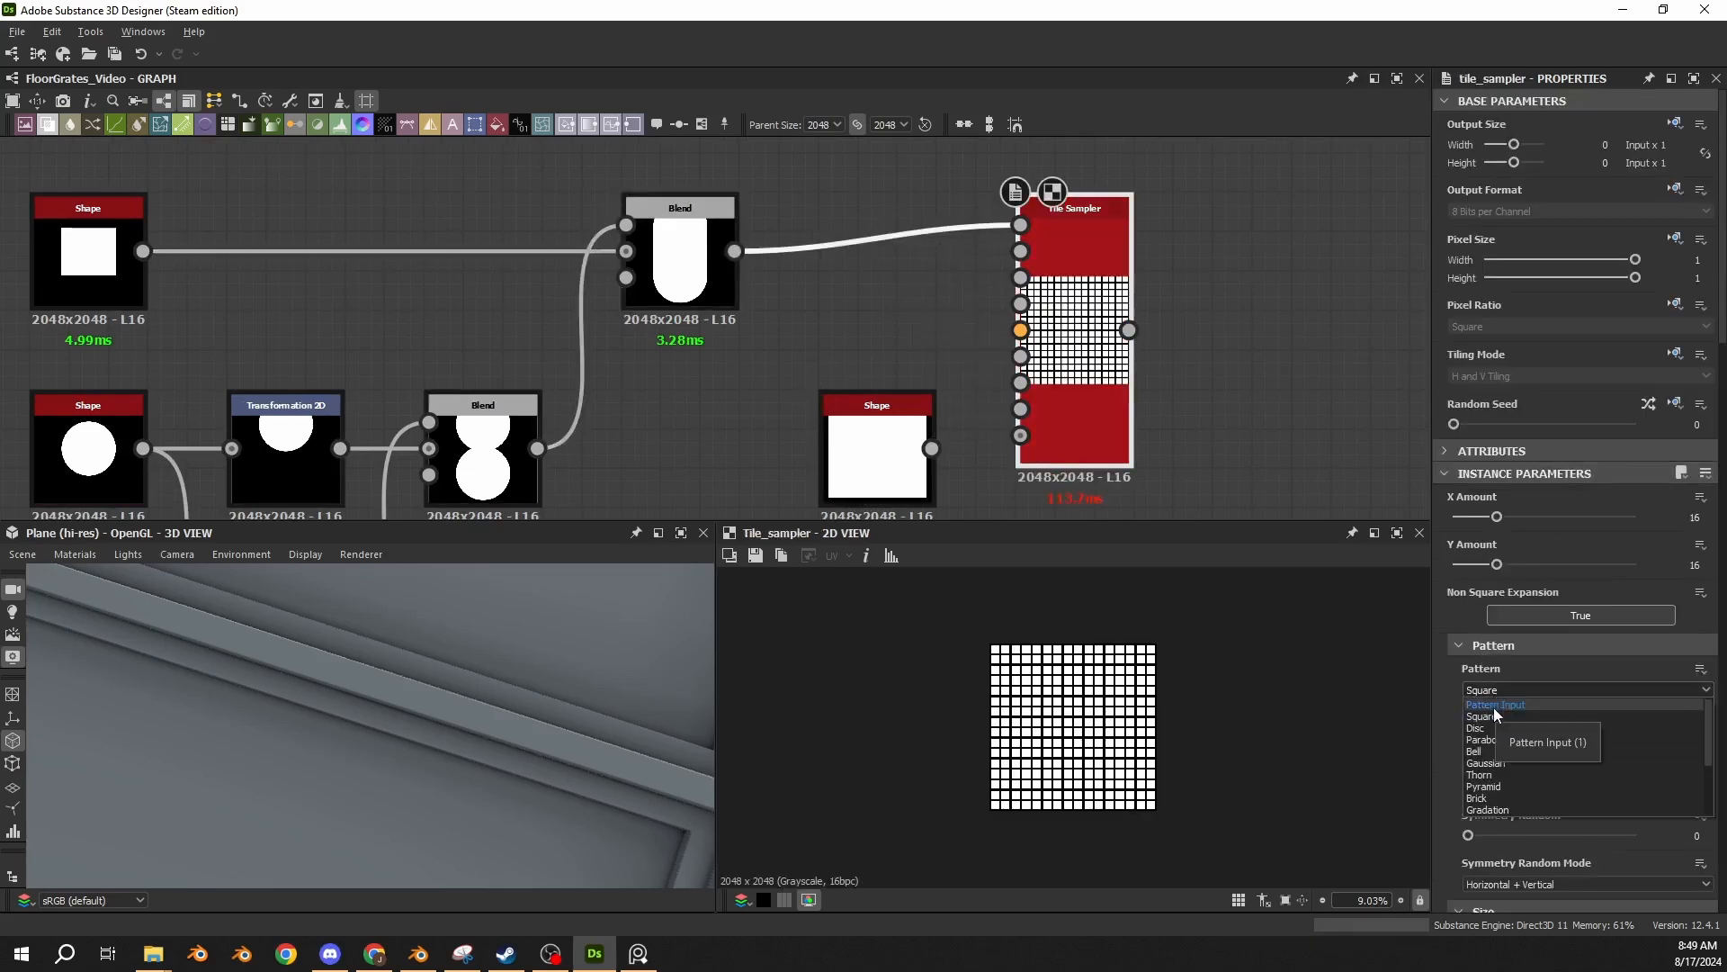
{"action": "left_click", "coordinate": [1493, 706]}
{"action": "scroll", "coordinate": [1048, 706], "scroll_direction": "up", "scroll_amount": 4}
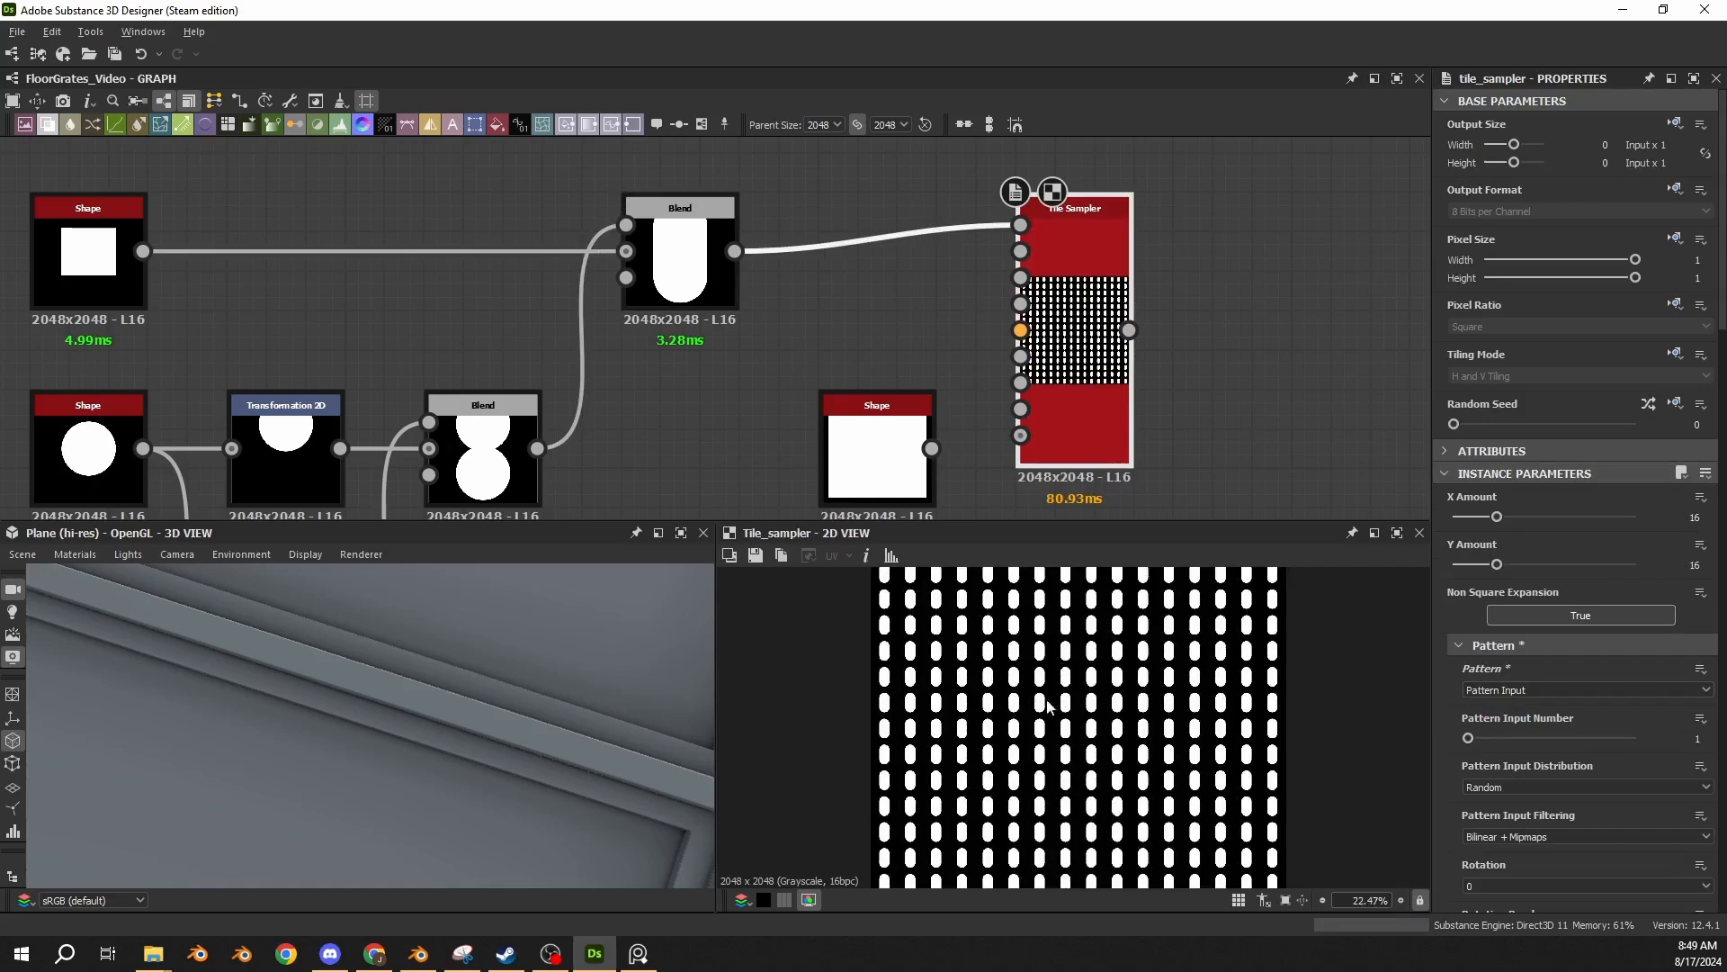
{"action": "scroll", "coordinate": [1048, 706], "scroll_direction": "up", "scroll_amount": 2}
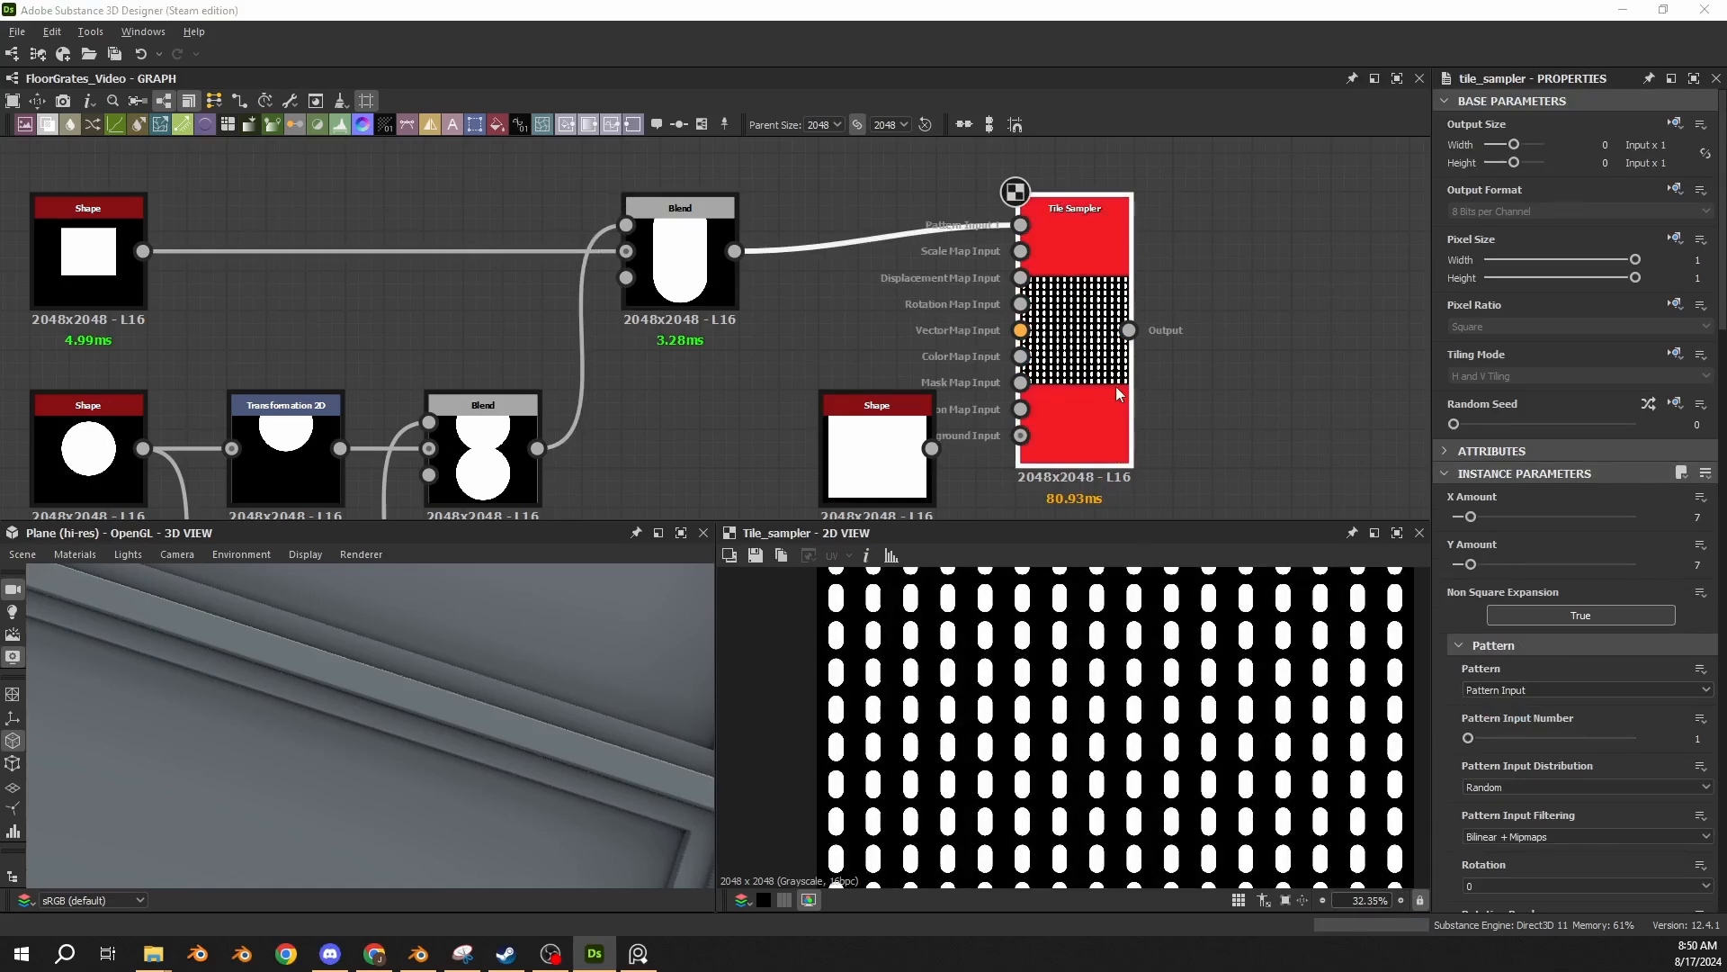
Check the rows and columns of holes in the floor grate reference image for the Tile Sampler amounts.
{"action": "left_click", "coordinate": [1097, 384]}
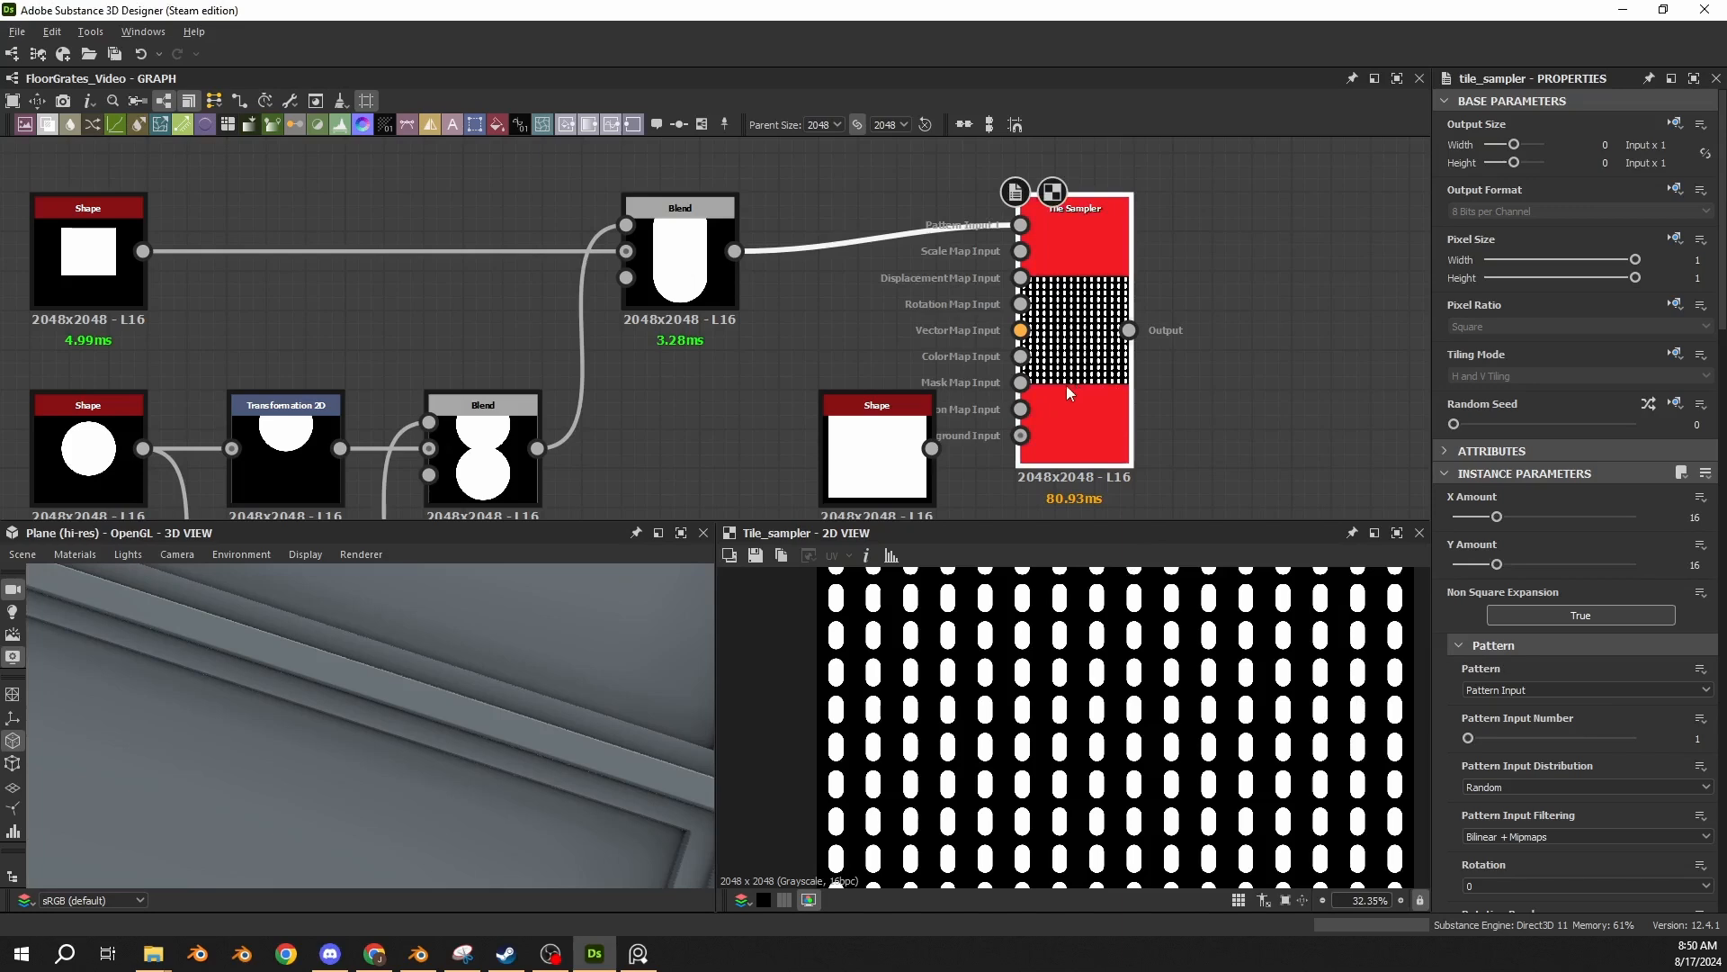
{"action": "left_click", "coordinate": [650, 962]}
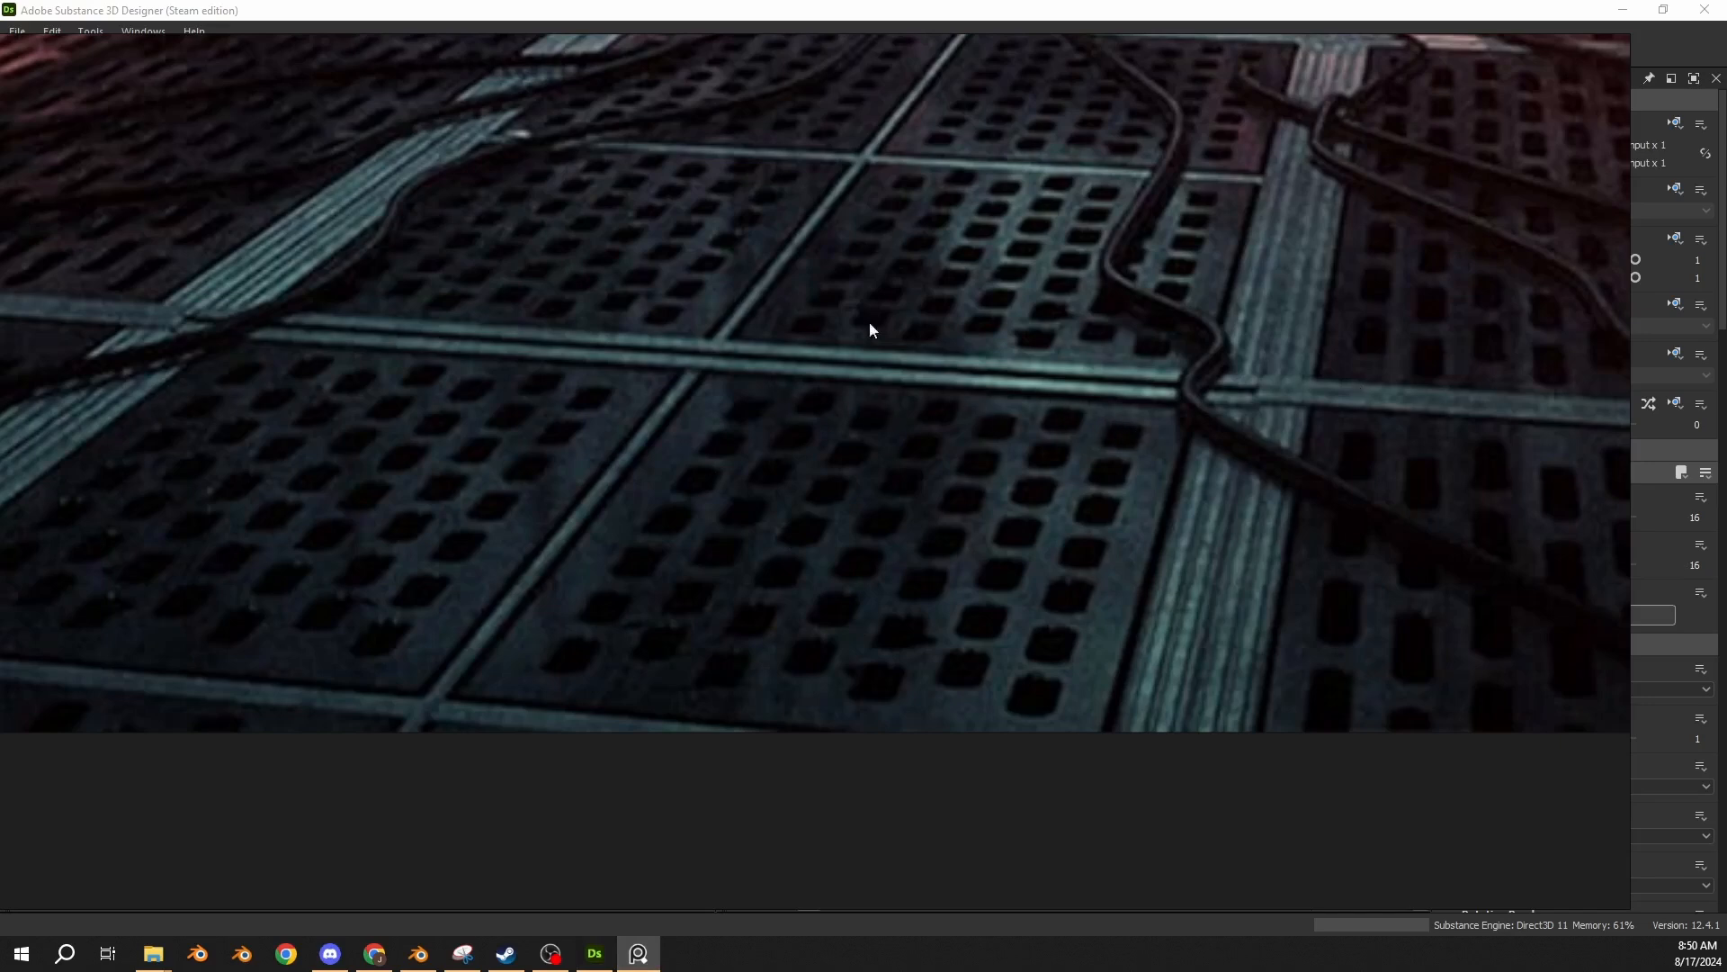
{"action": "key", "text": "alt+Tab"}
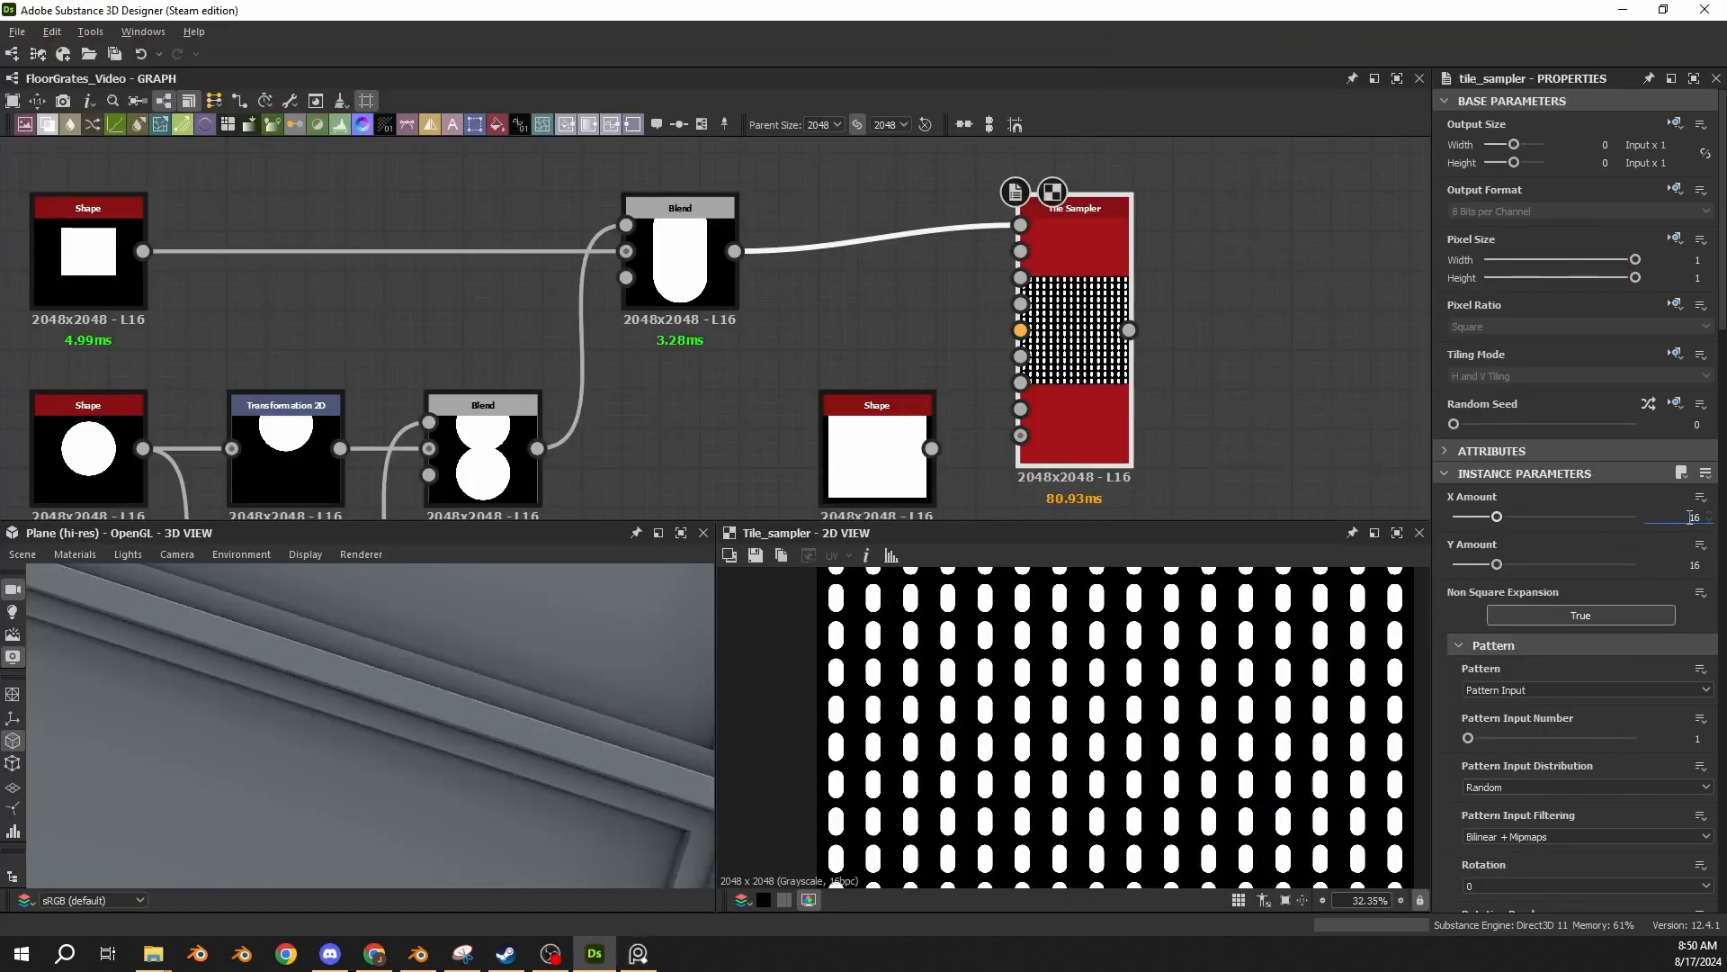
Set the Tile Sampler's X Amount and Y Amount to 7 and compare the hole count with the floor grate reference image.
{"action": "key", "text": "Tab"}
{"action": "type", "text": "7"}
{"action": "key", "text": "Return"}
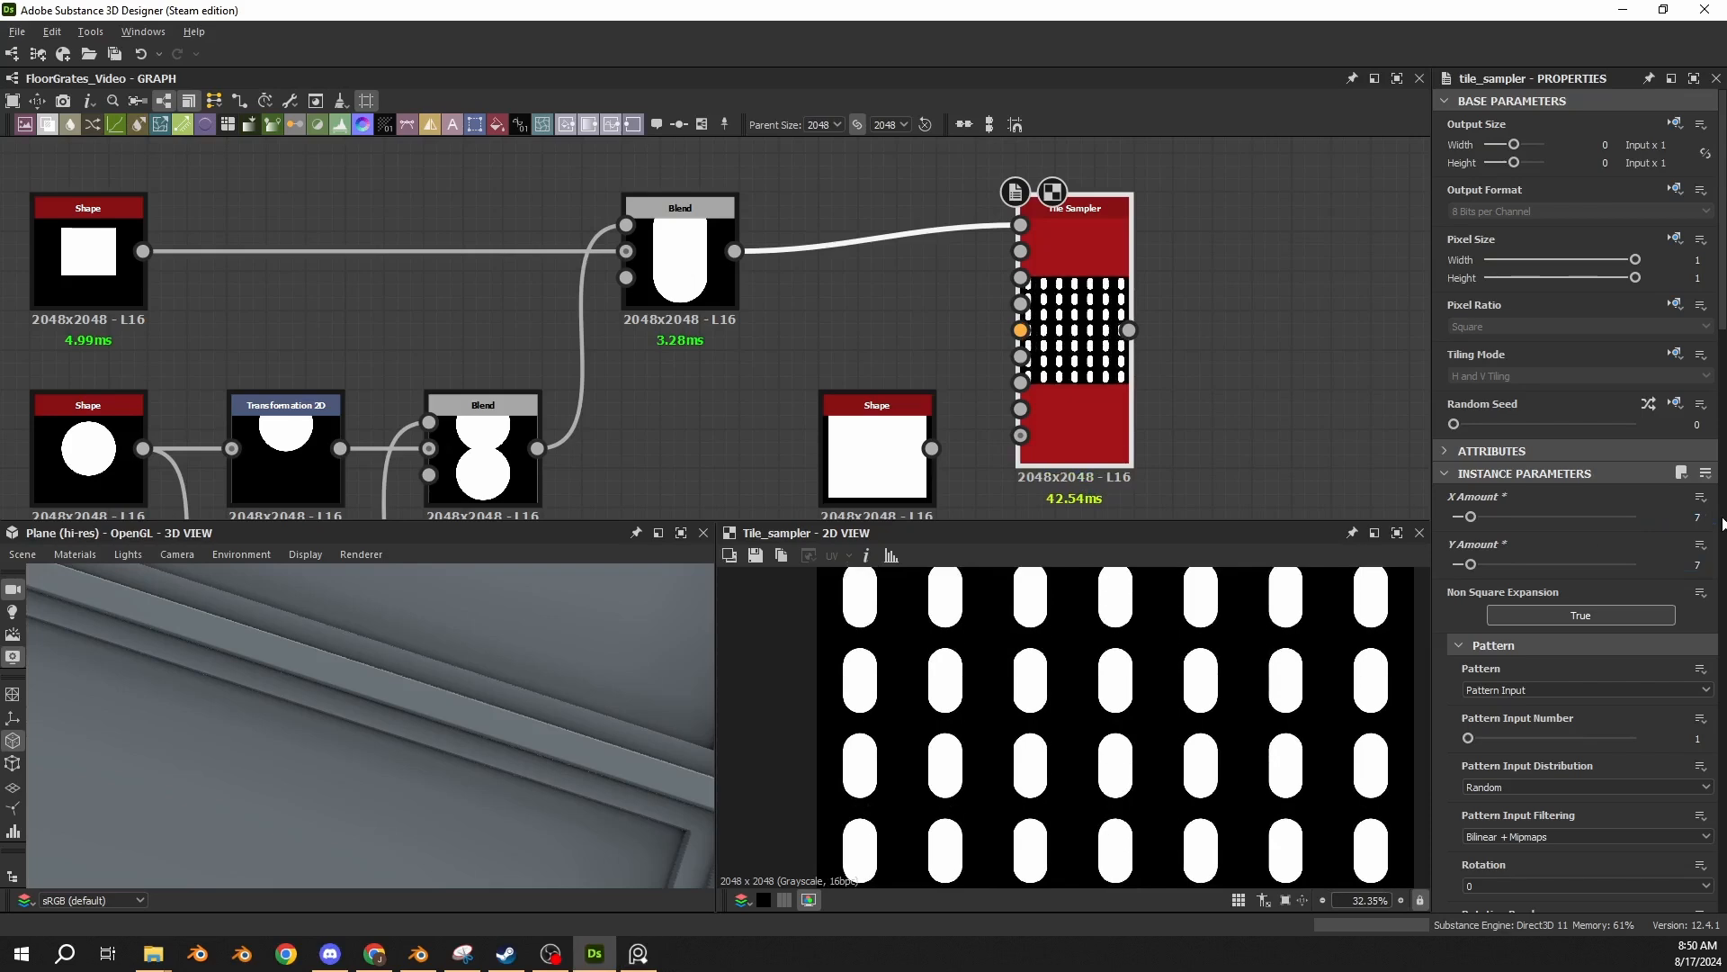
{"action": "scroll", "coordinate": [1084, 718], "scroll_direction": "down", "scroll_amount": 7}
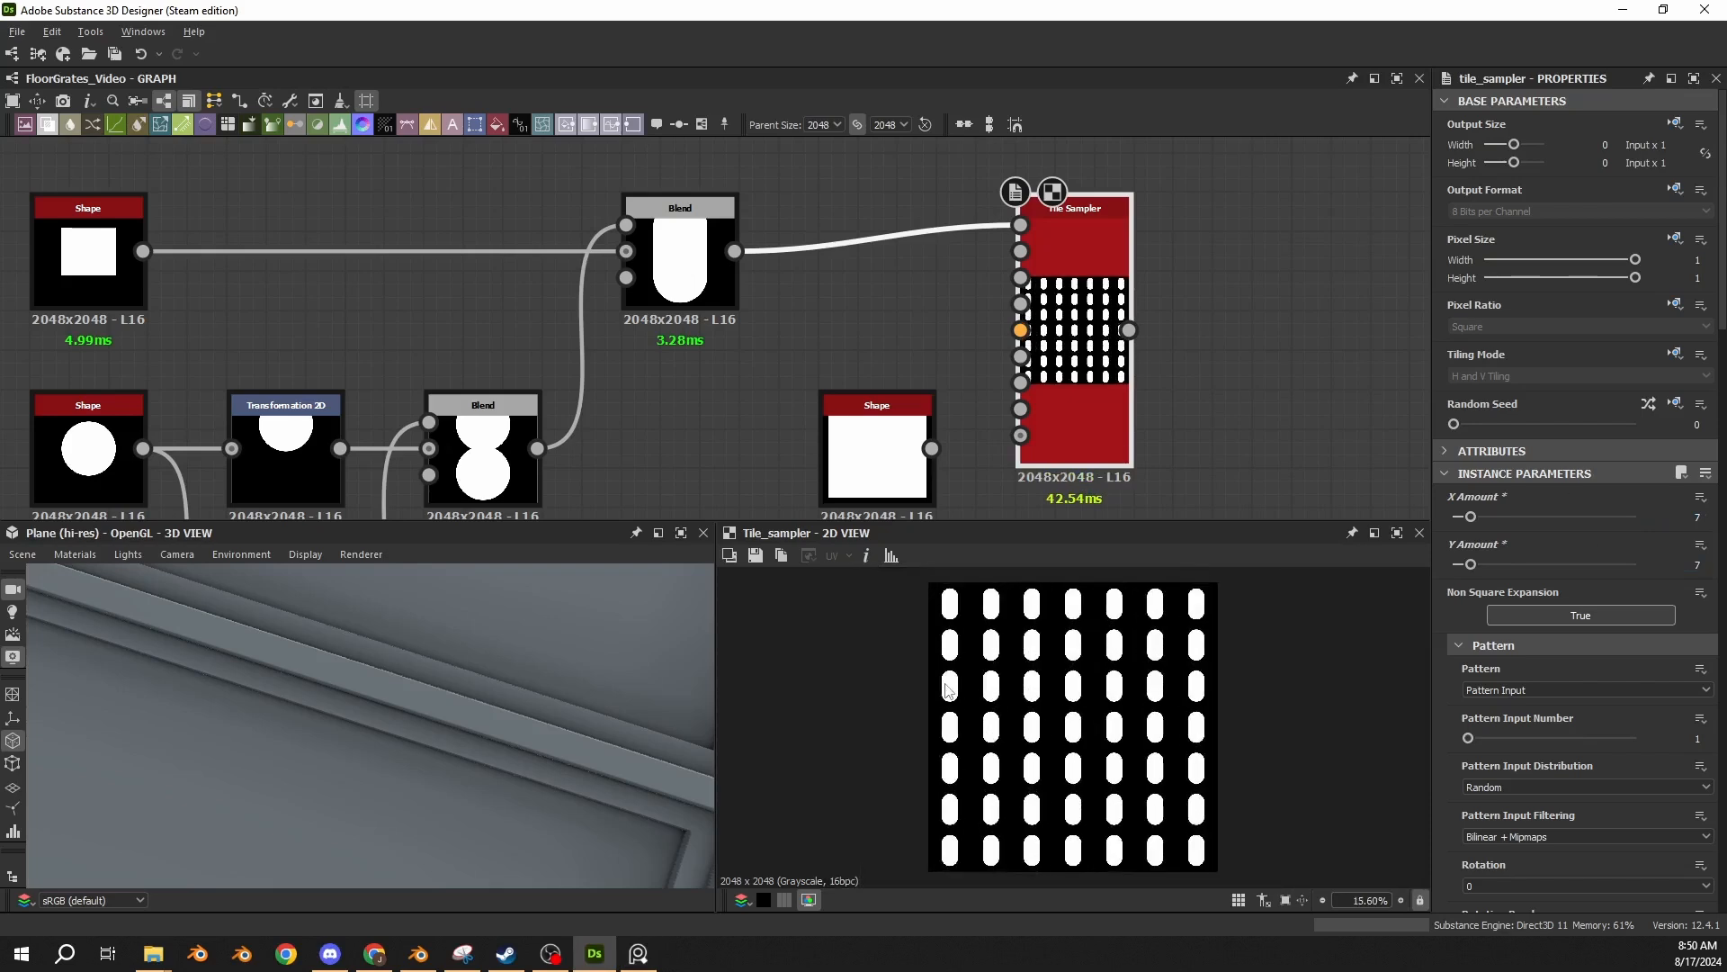
{"action": "key", "text": "alt+Tab"}
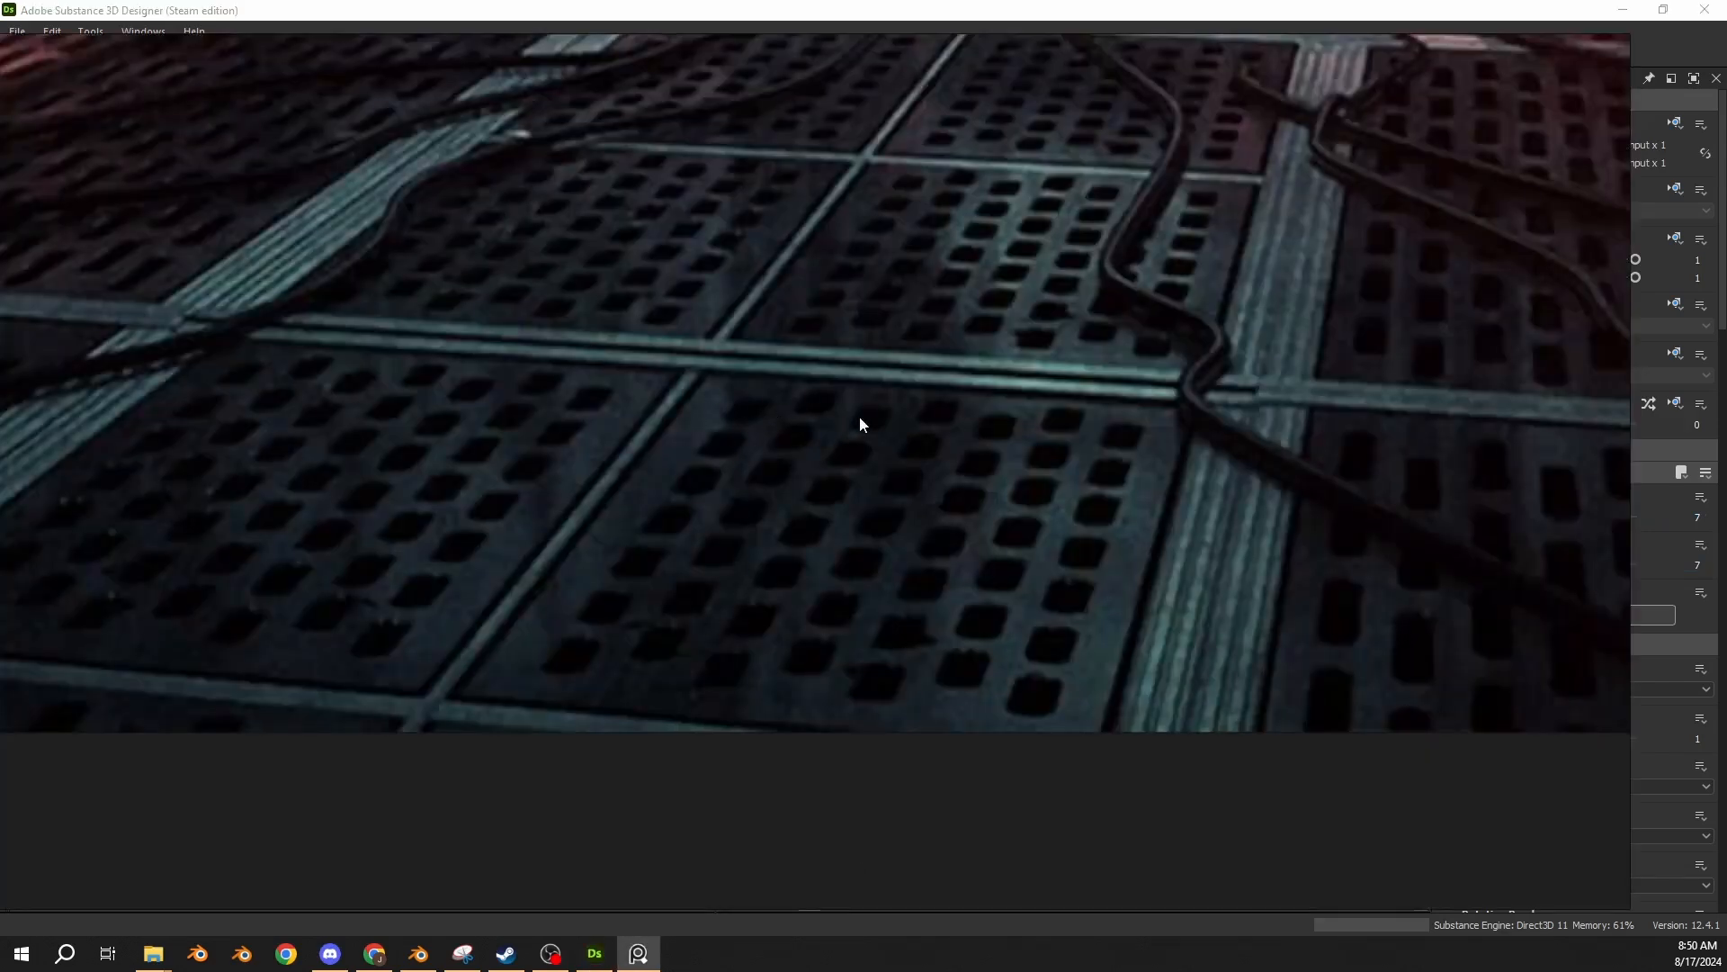
{"action": "key", "text": "alt+Tab"}
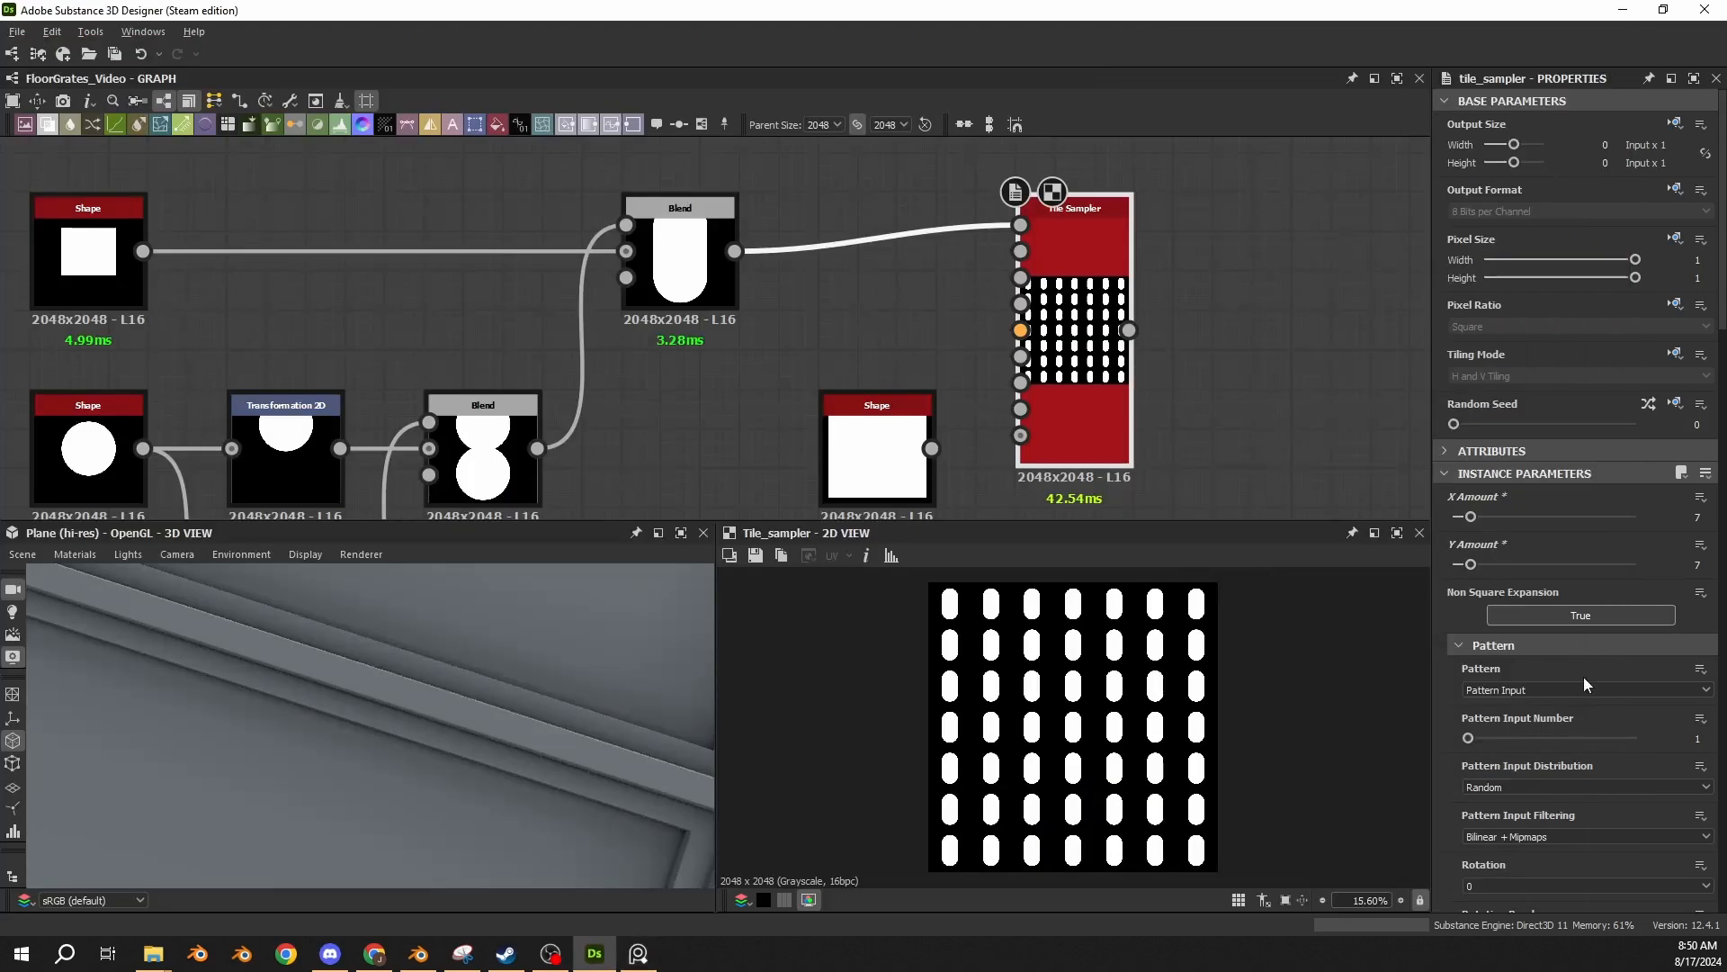
Stagger the capsule columns in the Tile Sampler with a position Offset of 0.5 and the vertical quincunx Offset Type.
{"action": "scroll", "coordinate": [1450, 649], "scroll_direction": "down", "scroll_amount": 1}
{"action": "scroll", "coordinate": [1459, 666], "scroll_direction": "down", "scroll_amount": 18}
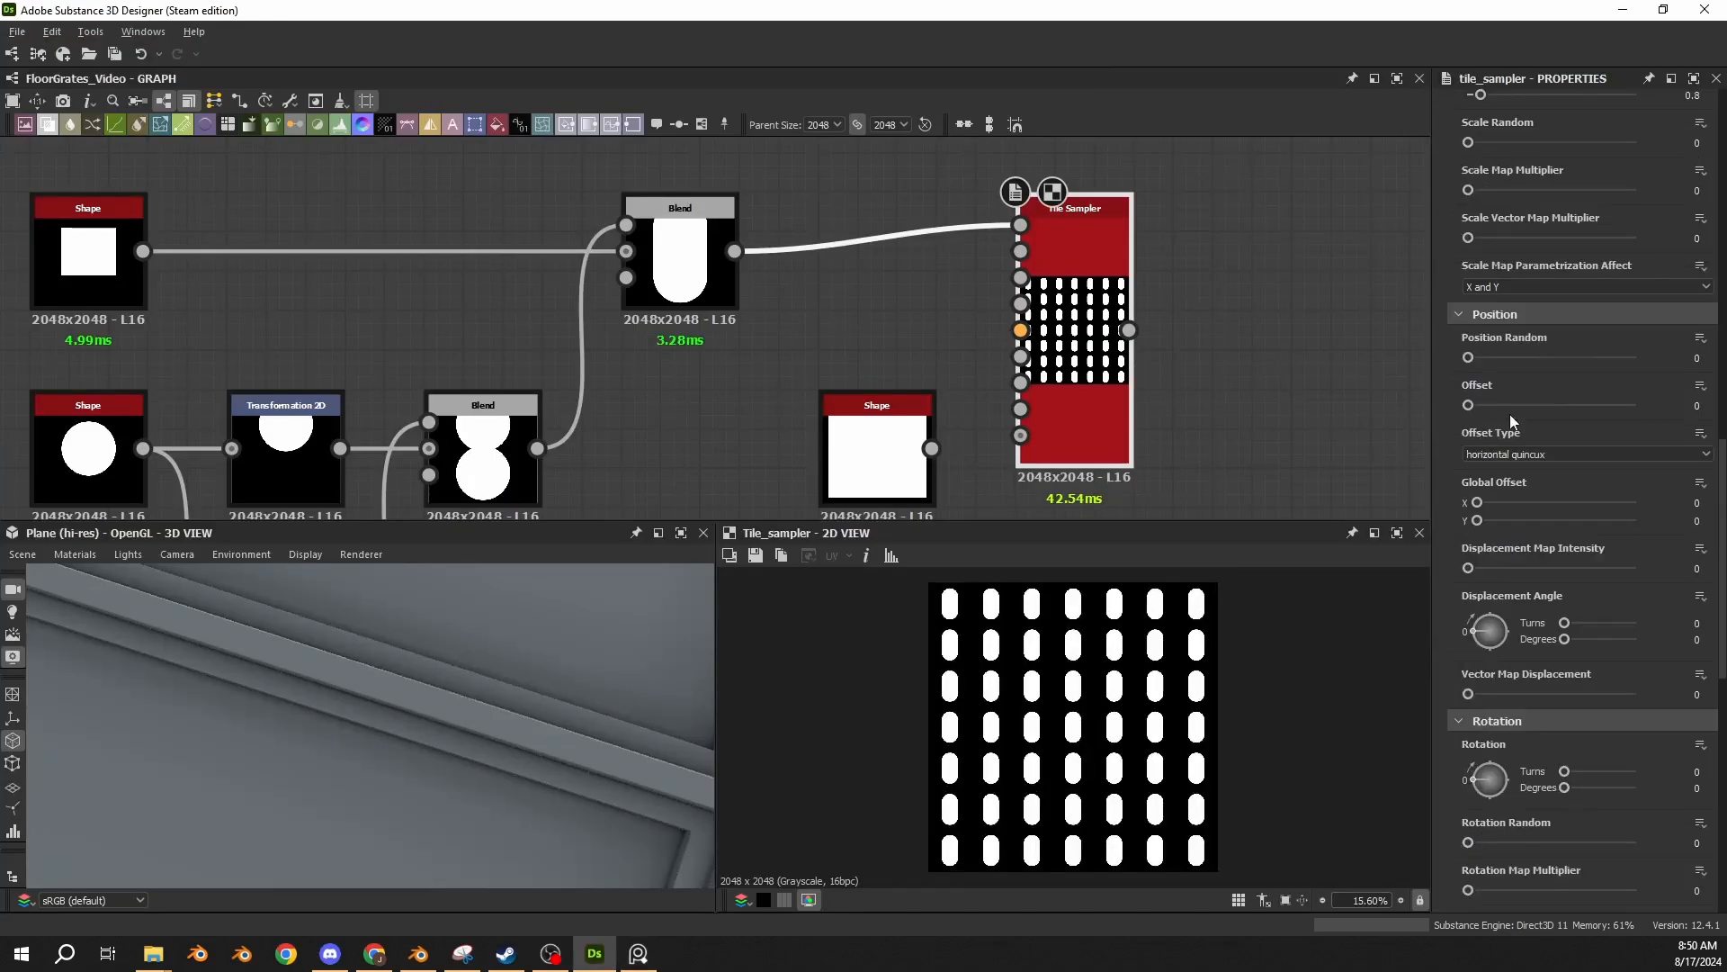
{"action": "type", "text": "0.5"}
{"action": "key", "text": "Return"}
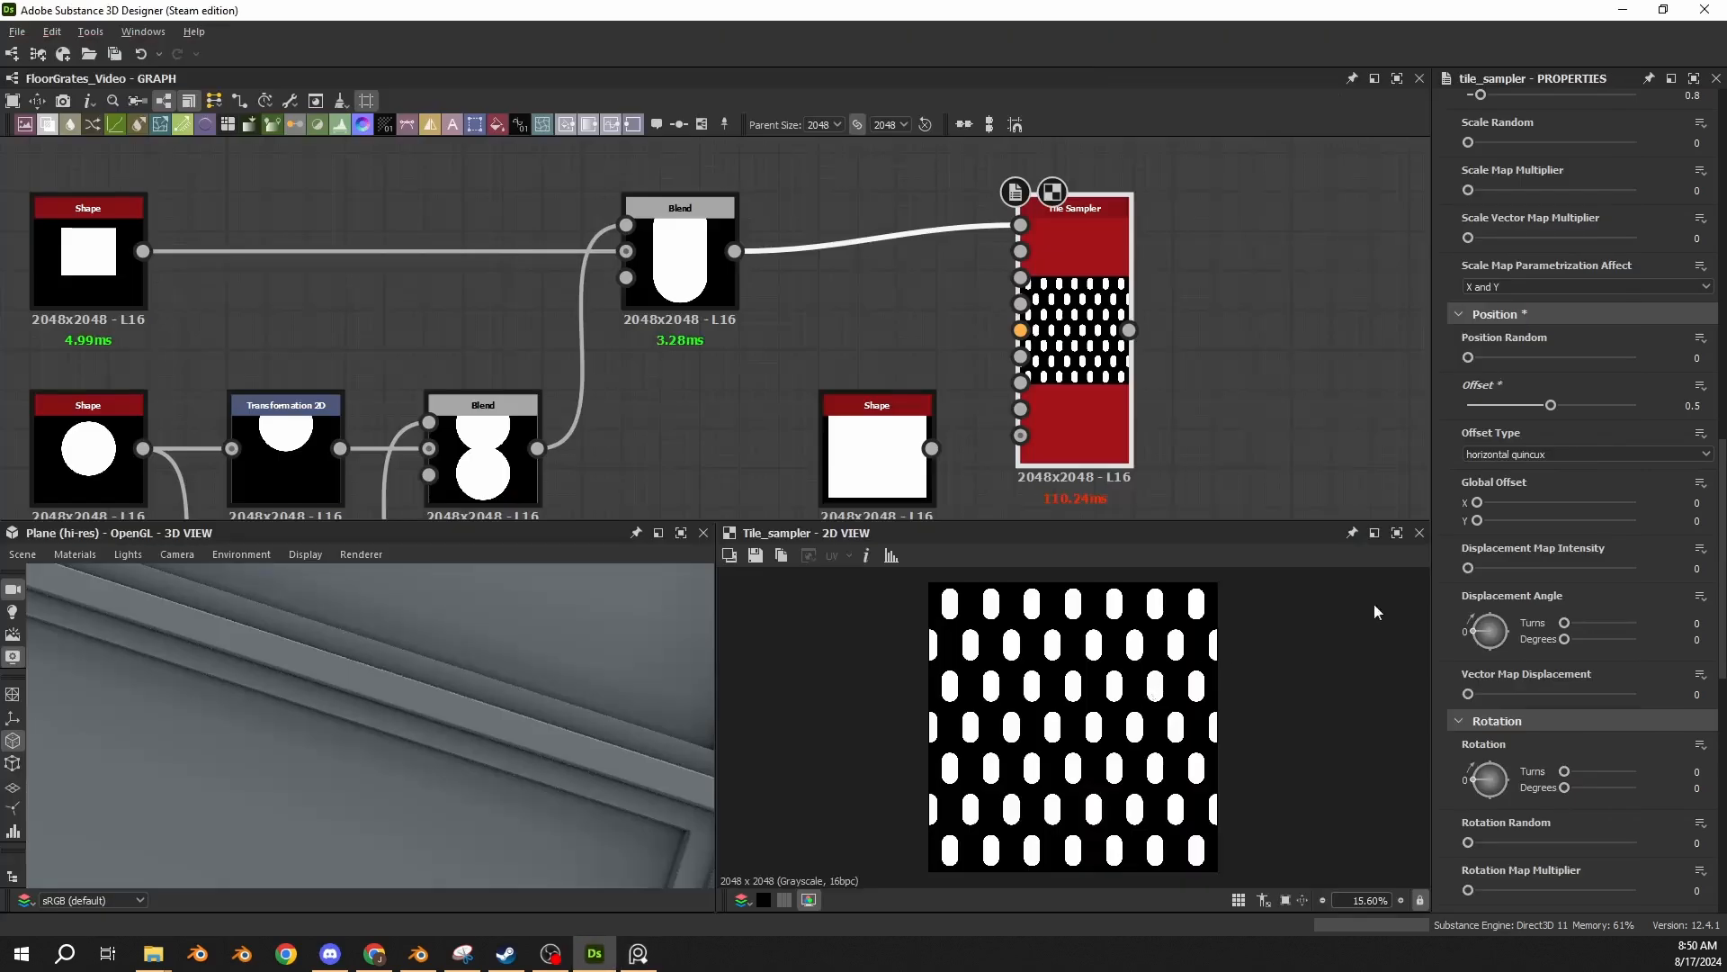
{"action": "left_click", "coordinate": [1510, 453]}
{"action": "left_click", "coordinate": [1489, 486]}
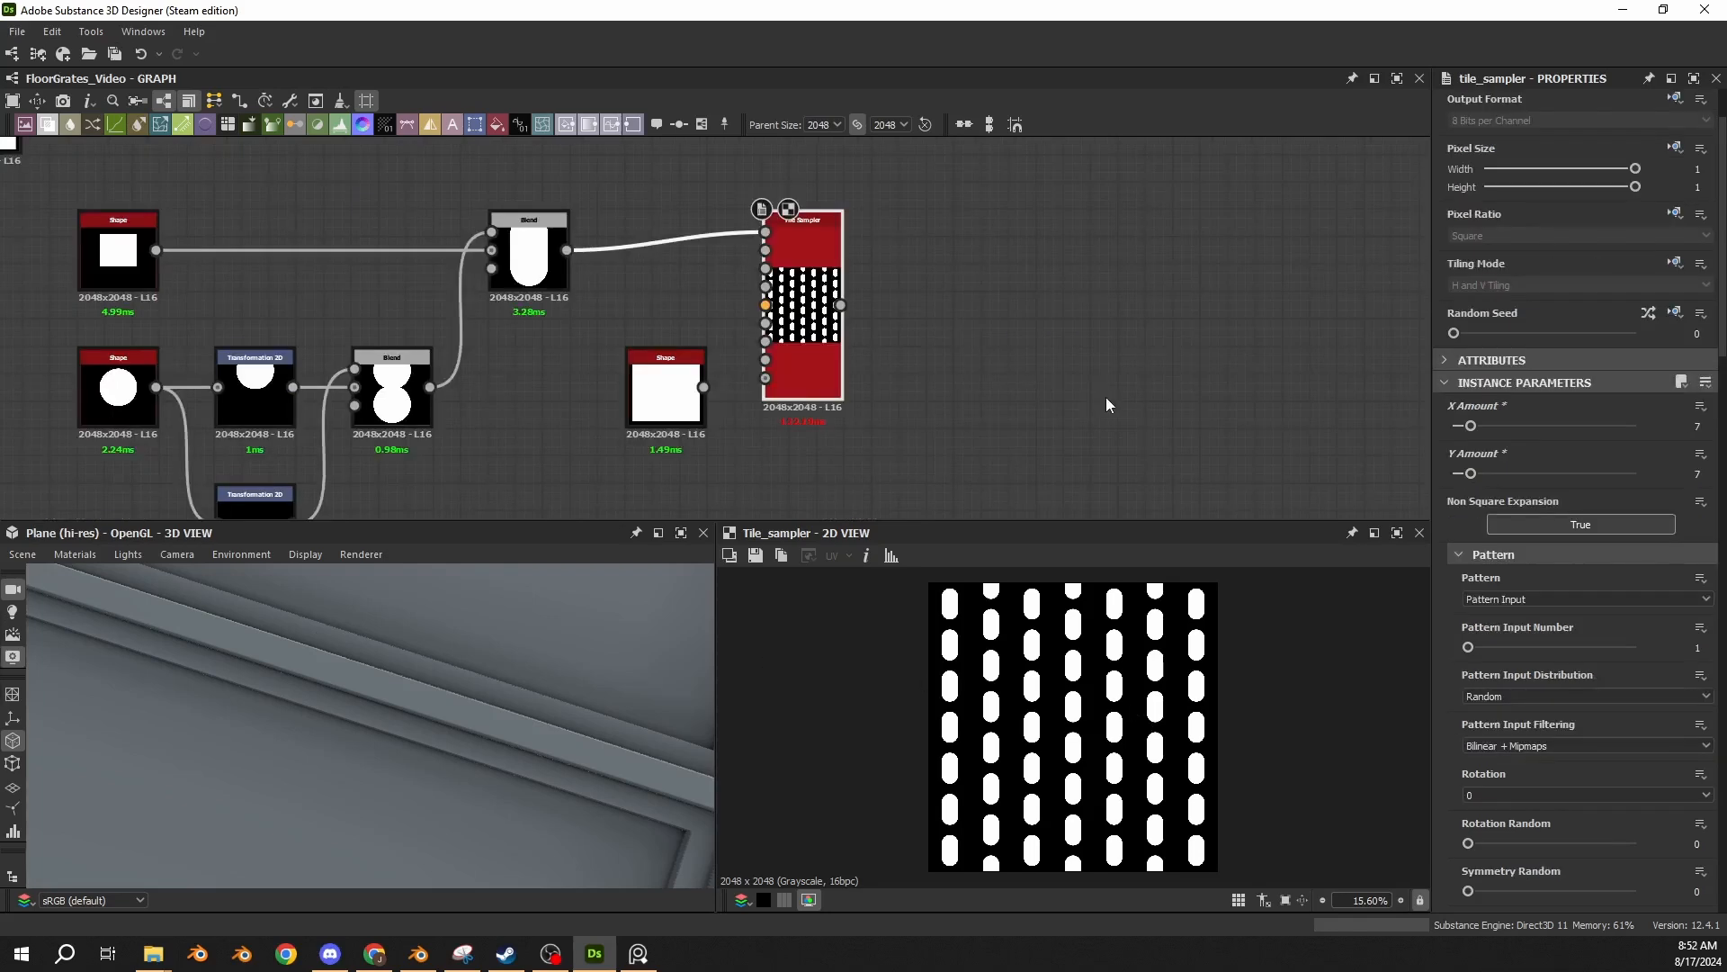
Feed the 0.9-scale Square Shape into the Tile Sampler's Mask Map Input.
{"action": "scroll", "coordinate": [1456, 624], "scroll_direction": "down", "scroll_amount": 10}
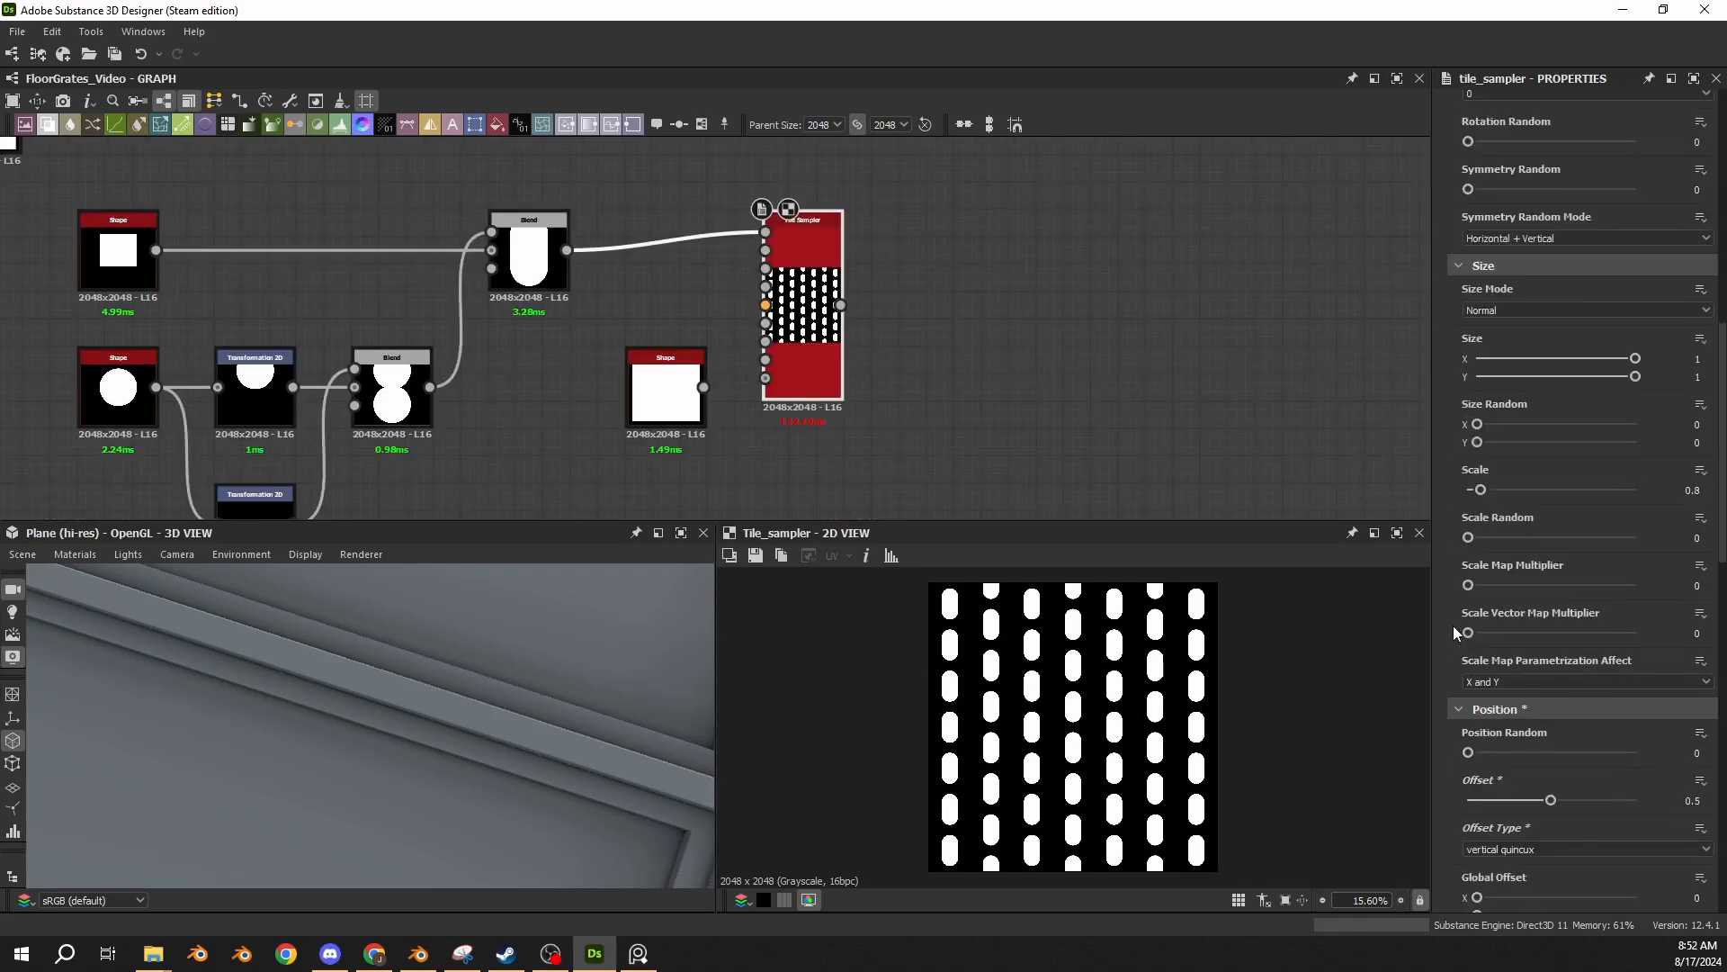
{"action": "scroll", "coordinate": [1454, 622], "scroll_direction": "down", "scroll_amount": 8}
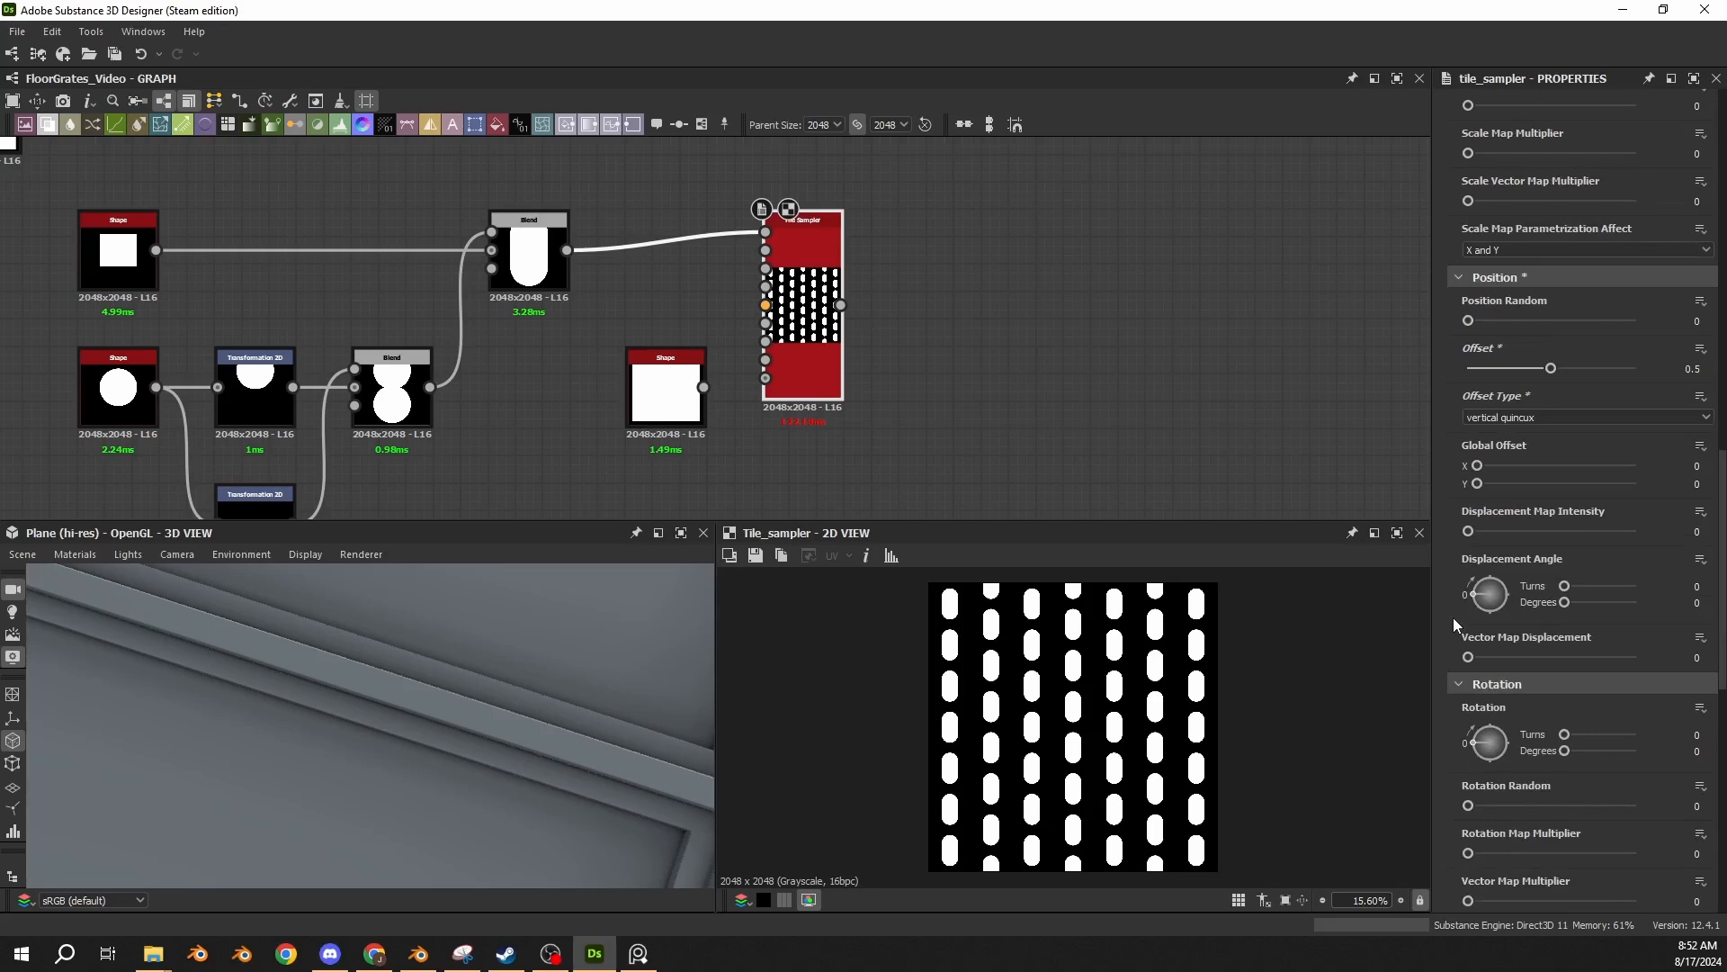
{"action": "scroll", "coordinate": [1454, 617], "scroll_direction": "down", "scroll_amount": 4}
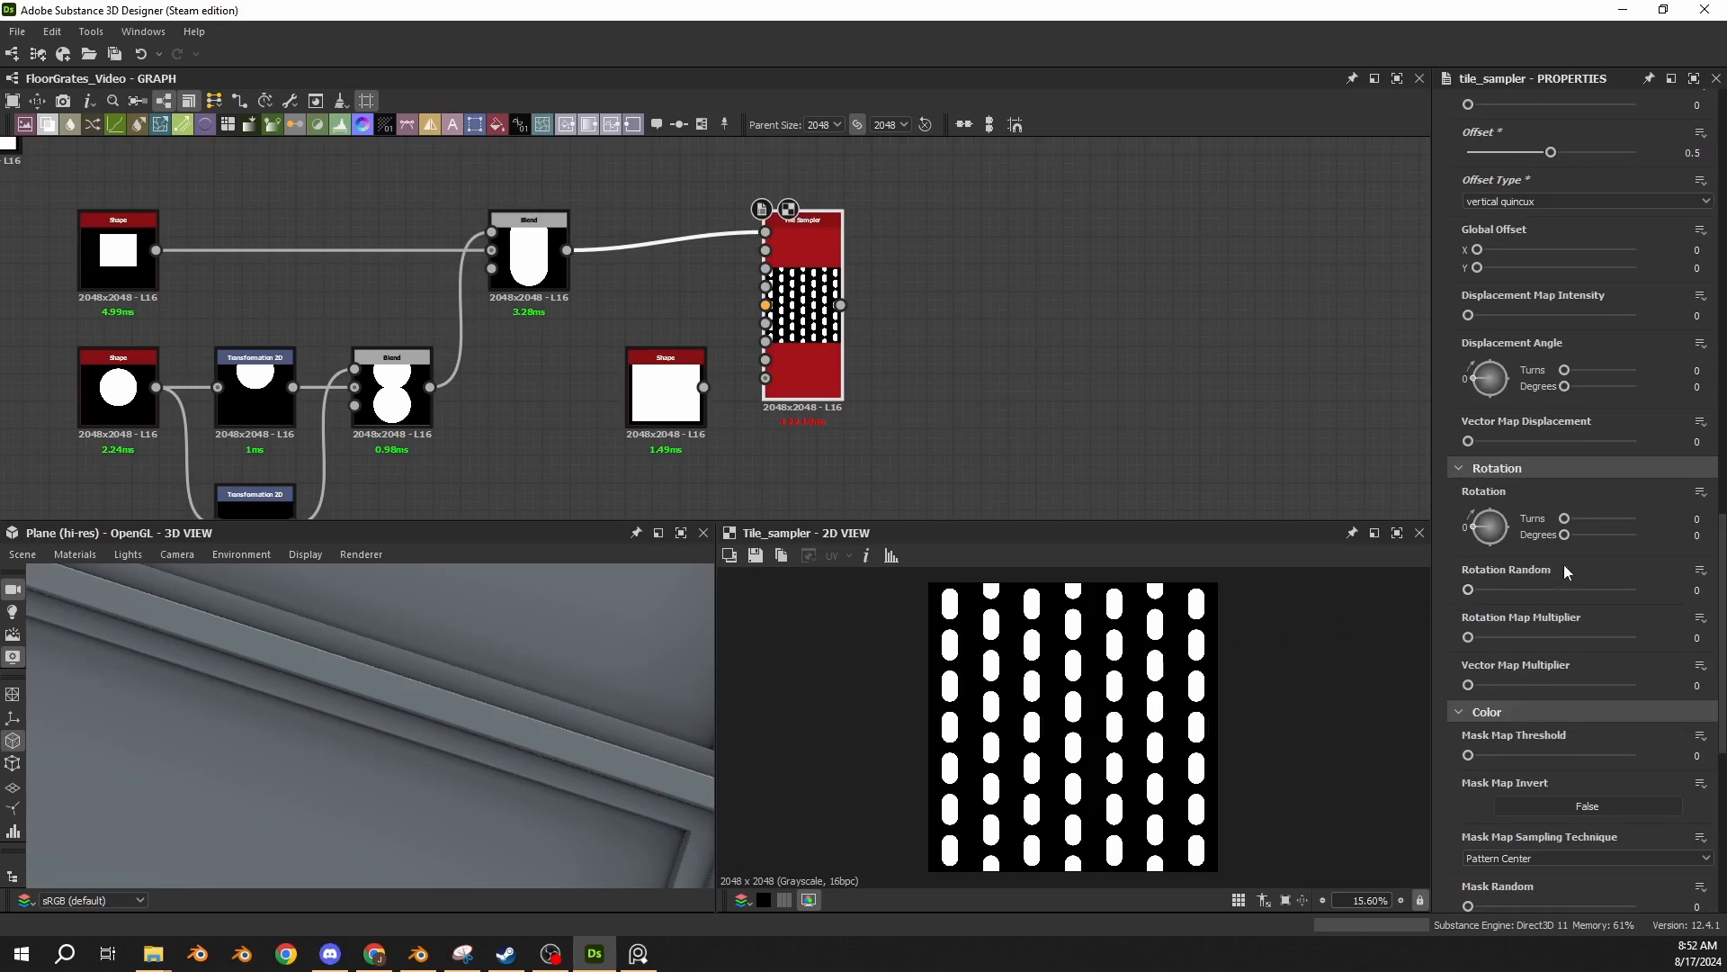
{"action": "scroll", "coordinate": [1440, 365], "scroll_direction": "down", "scroll_amount": 3}
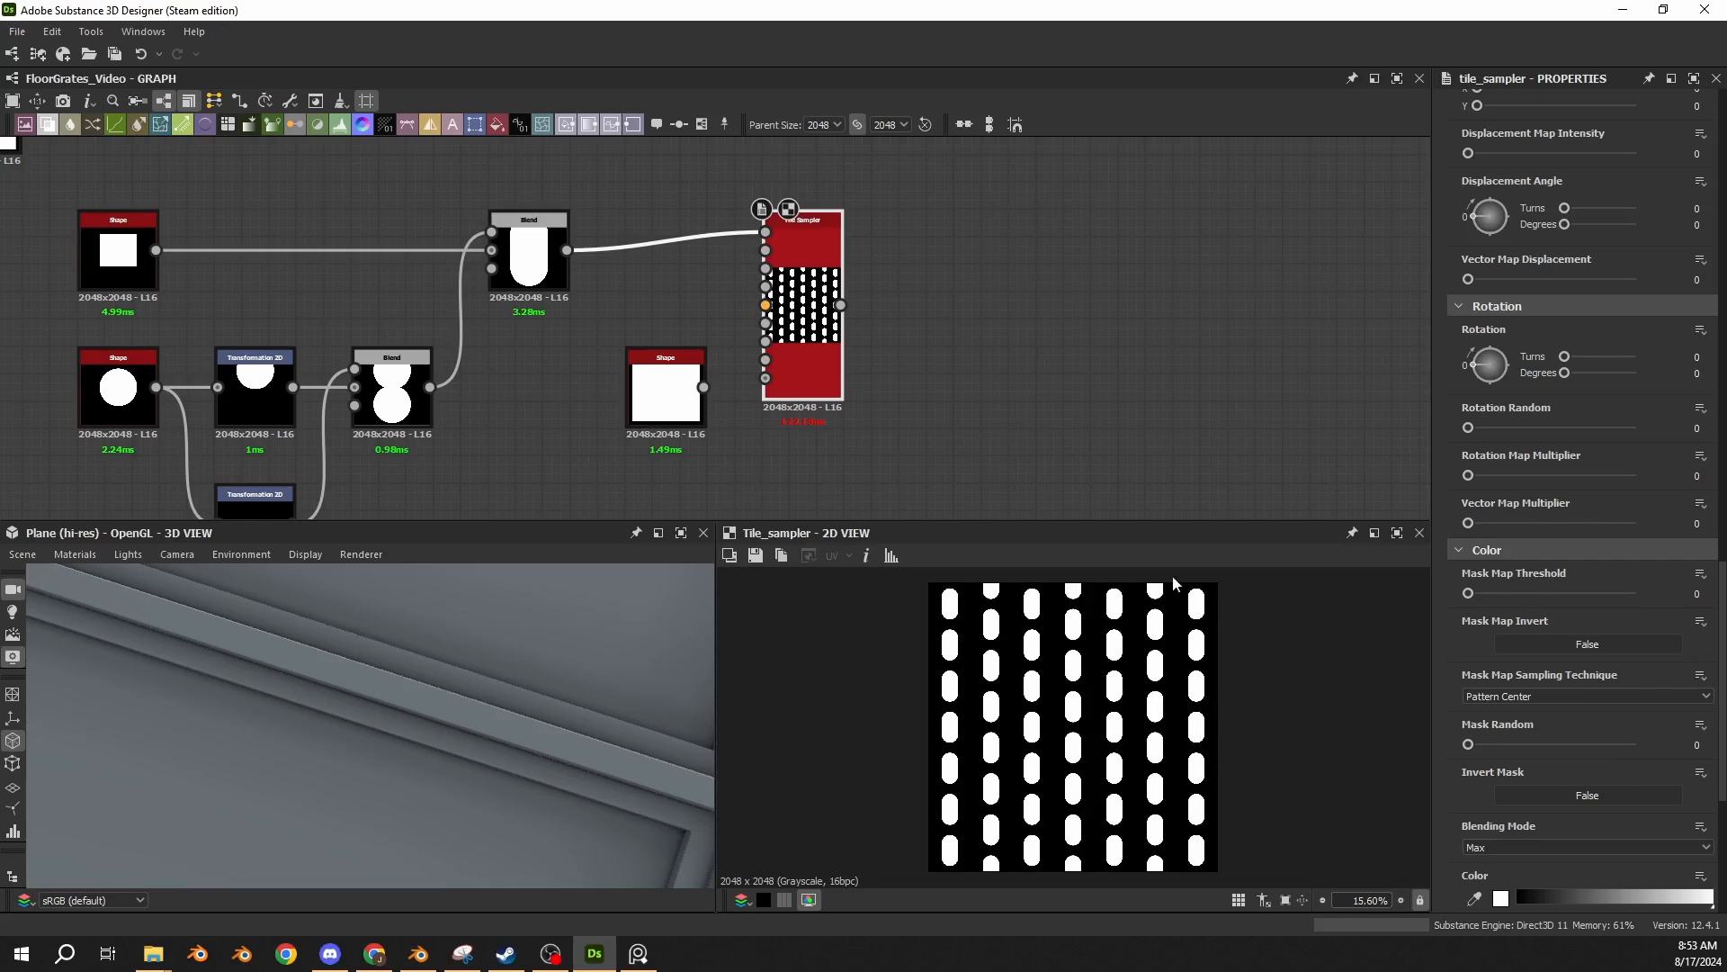
{"action": "left_click", "coordinate": [654, 403]}
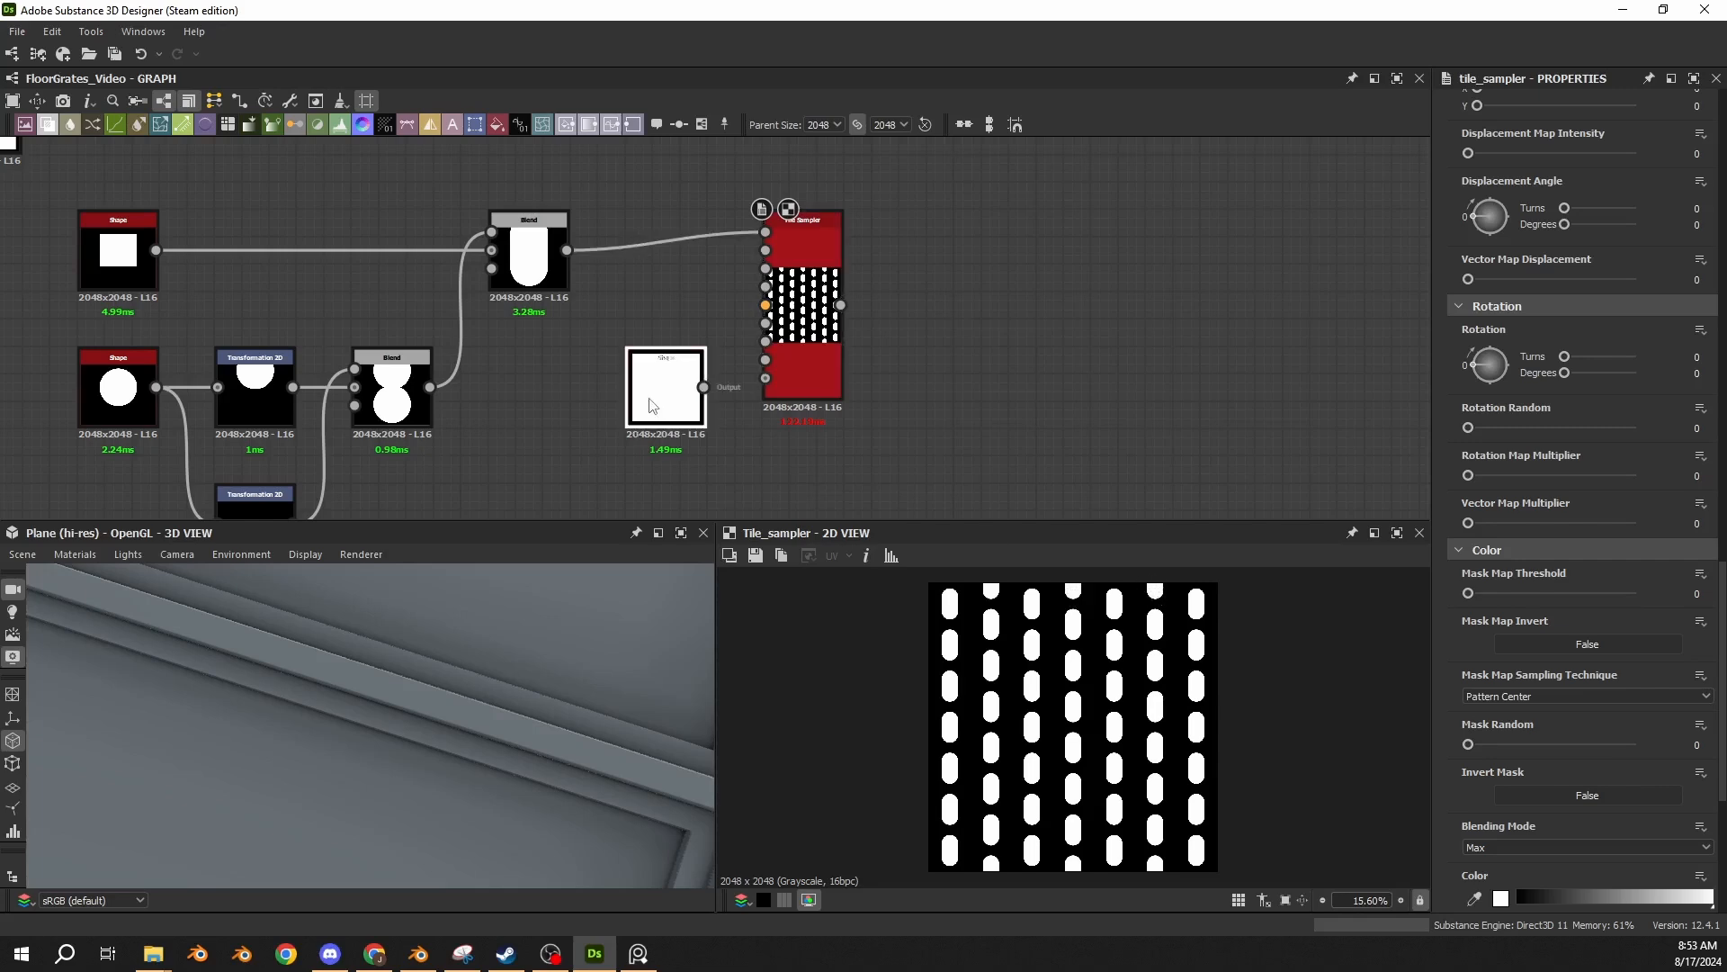
{"action": "left_click_drag", "start_coordinate": [705, 389], "coordinate": [716, 343]}
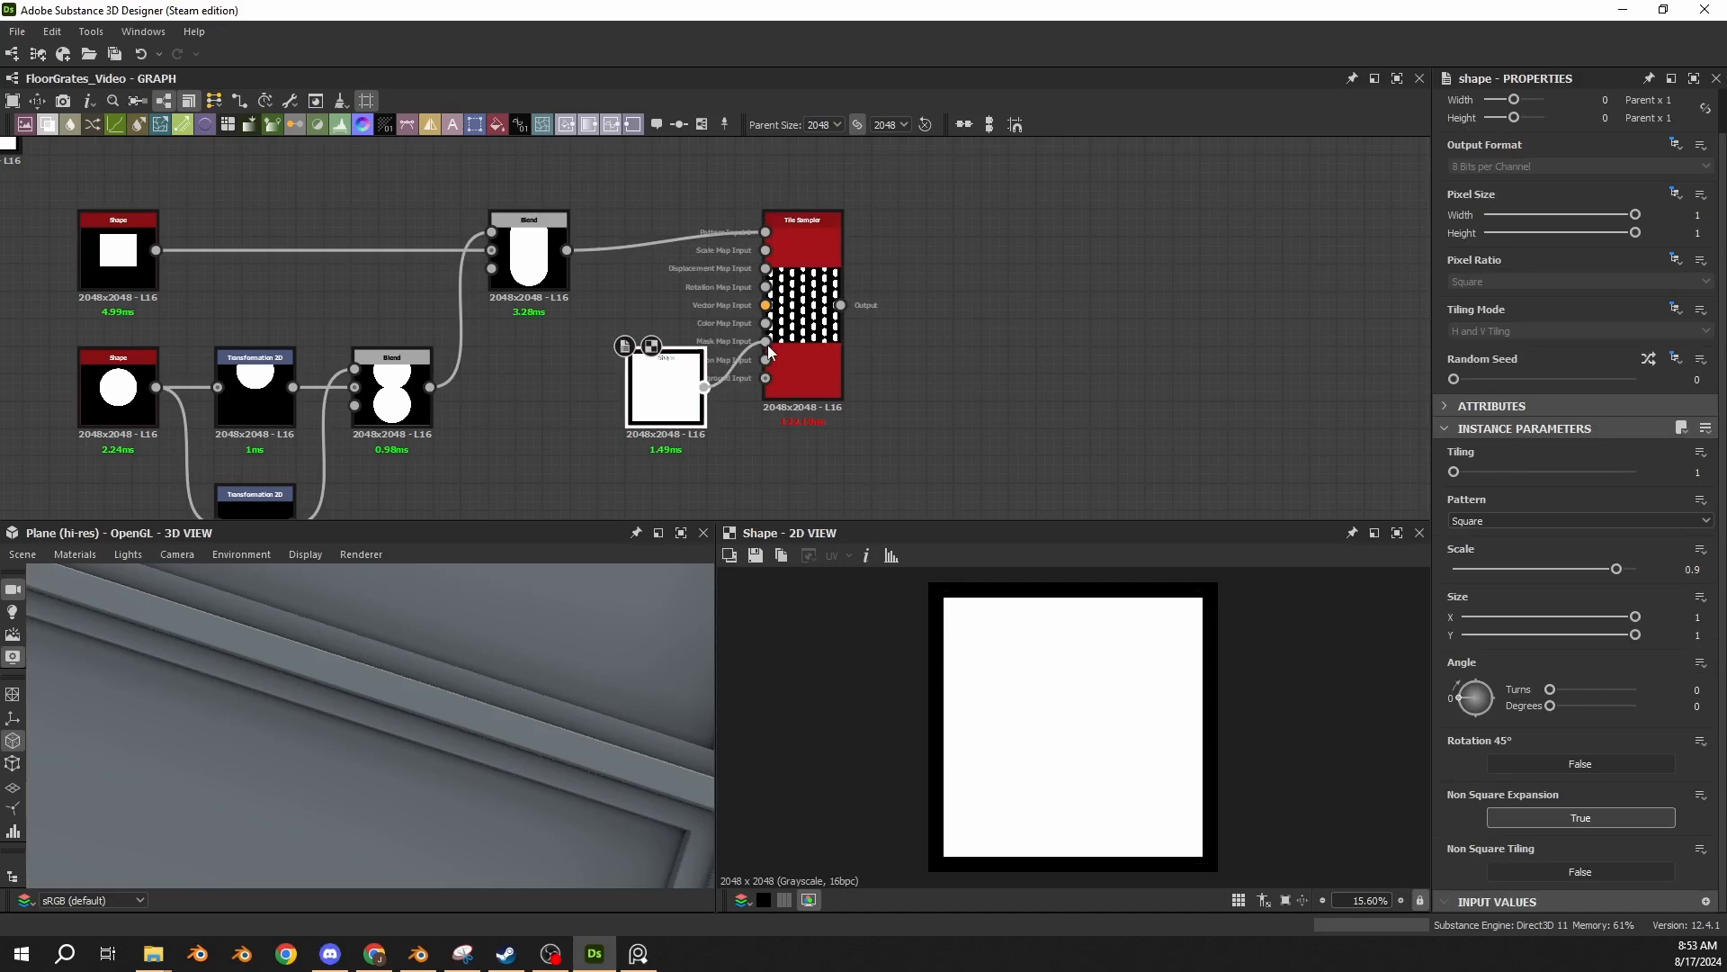
{"action": "left_click_drag", "start_coordinate": [768, 343], "coordinate": [768, 344]}
Raise the Tile Sampler's Mask Map Threshold so the masked border removes the capsules cut off at the tile's upper and lower edges.
{"action": "left_click", "coordinate": [812, 377]}
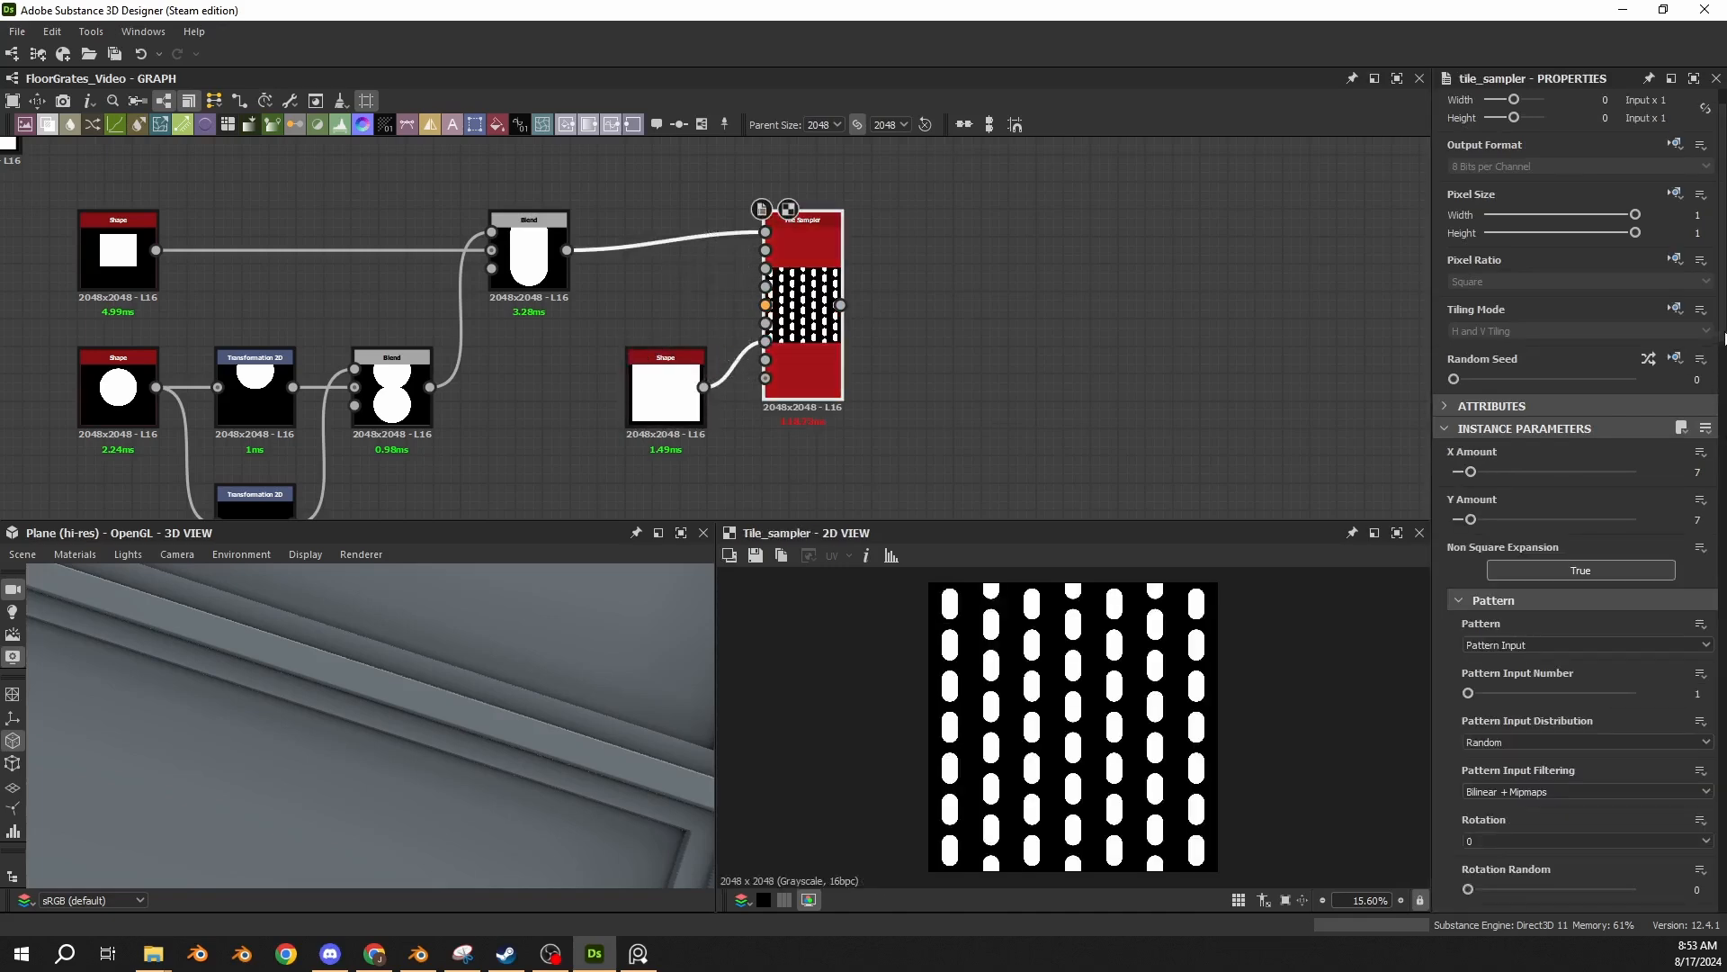
{"action": "scroll", "coordinate": [1725, 337], "scroll_direction": "down", "scroll_amount": 15}
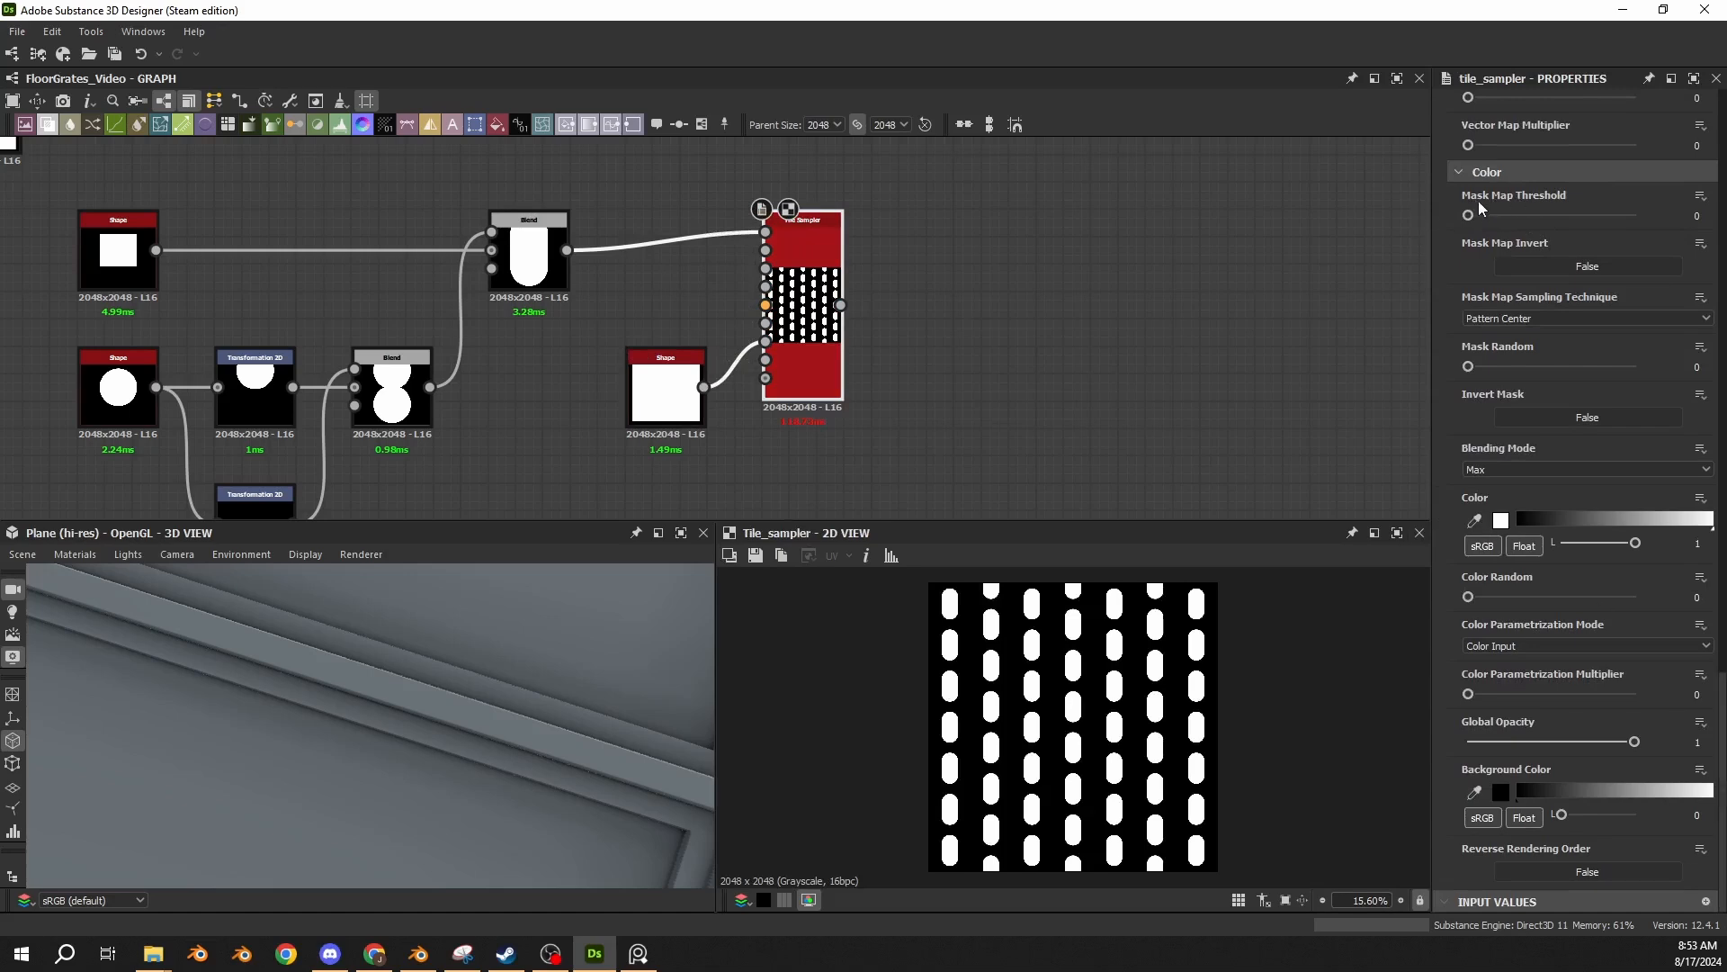
{"action": "mouse_move", "coordinate": [1469, 215]}
{"action": "left_mouse_down"}
{"action": "mouse_move", "coordinate": [1534, 223]}
{"action": "mouse_move", "coordinate": [1464, 217]}
{"action": "left_mouse_up"}
{"action": "left_click_drag", "start_coordinate": [1468, 216], "coordinate": [1474, 218]}
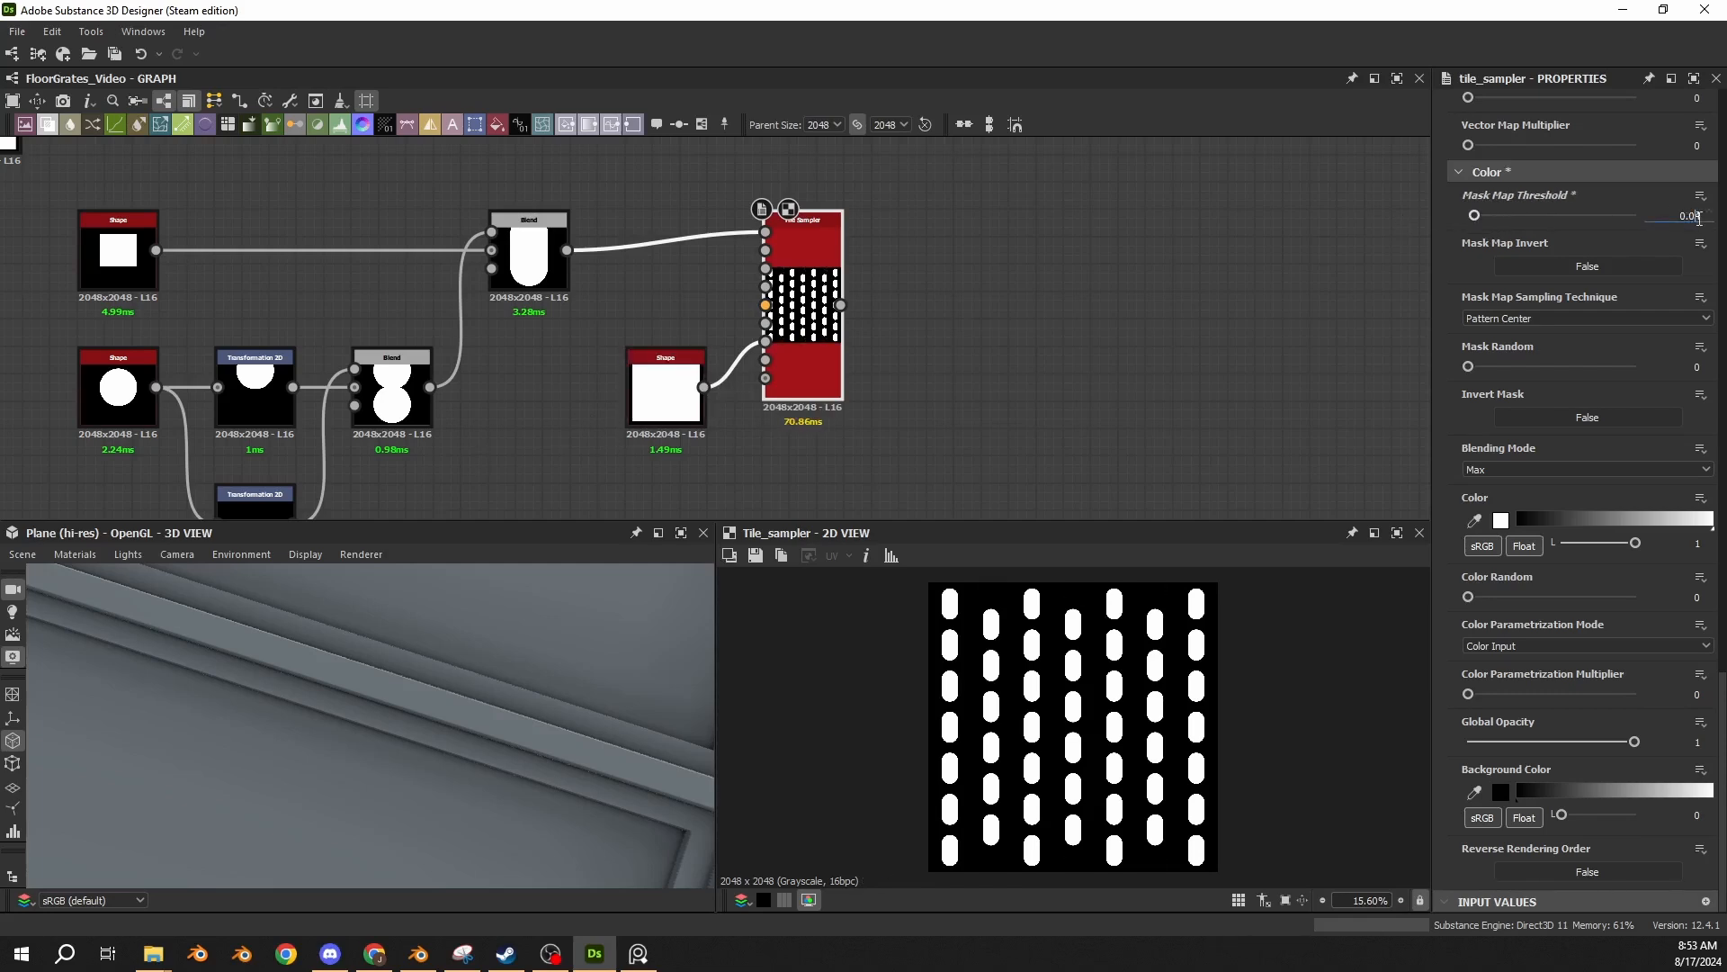
{"action": "left_click_drag", "start_coordinate": [1698, 218], "coordinate": [1714, 225]}
{"action": "key", "text": "Return"}
{"action": "left_click_drag", "start_coordinate": [1470, 216], "coordinate": [1722, 222]}
{"action": "left_click_drag", "start_coordinate": [1583, 218], "coordinate": [1720, 261]}
Test the mask's effect on the capsules by setting the Square Shape's Scale to 1, and restore it to 0.9.
{"action": "left_click", "coordinate": [663, 405]}
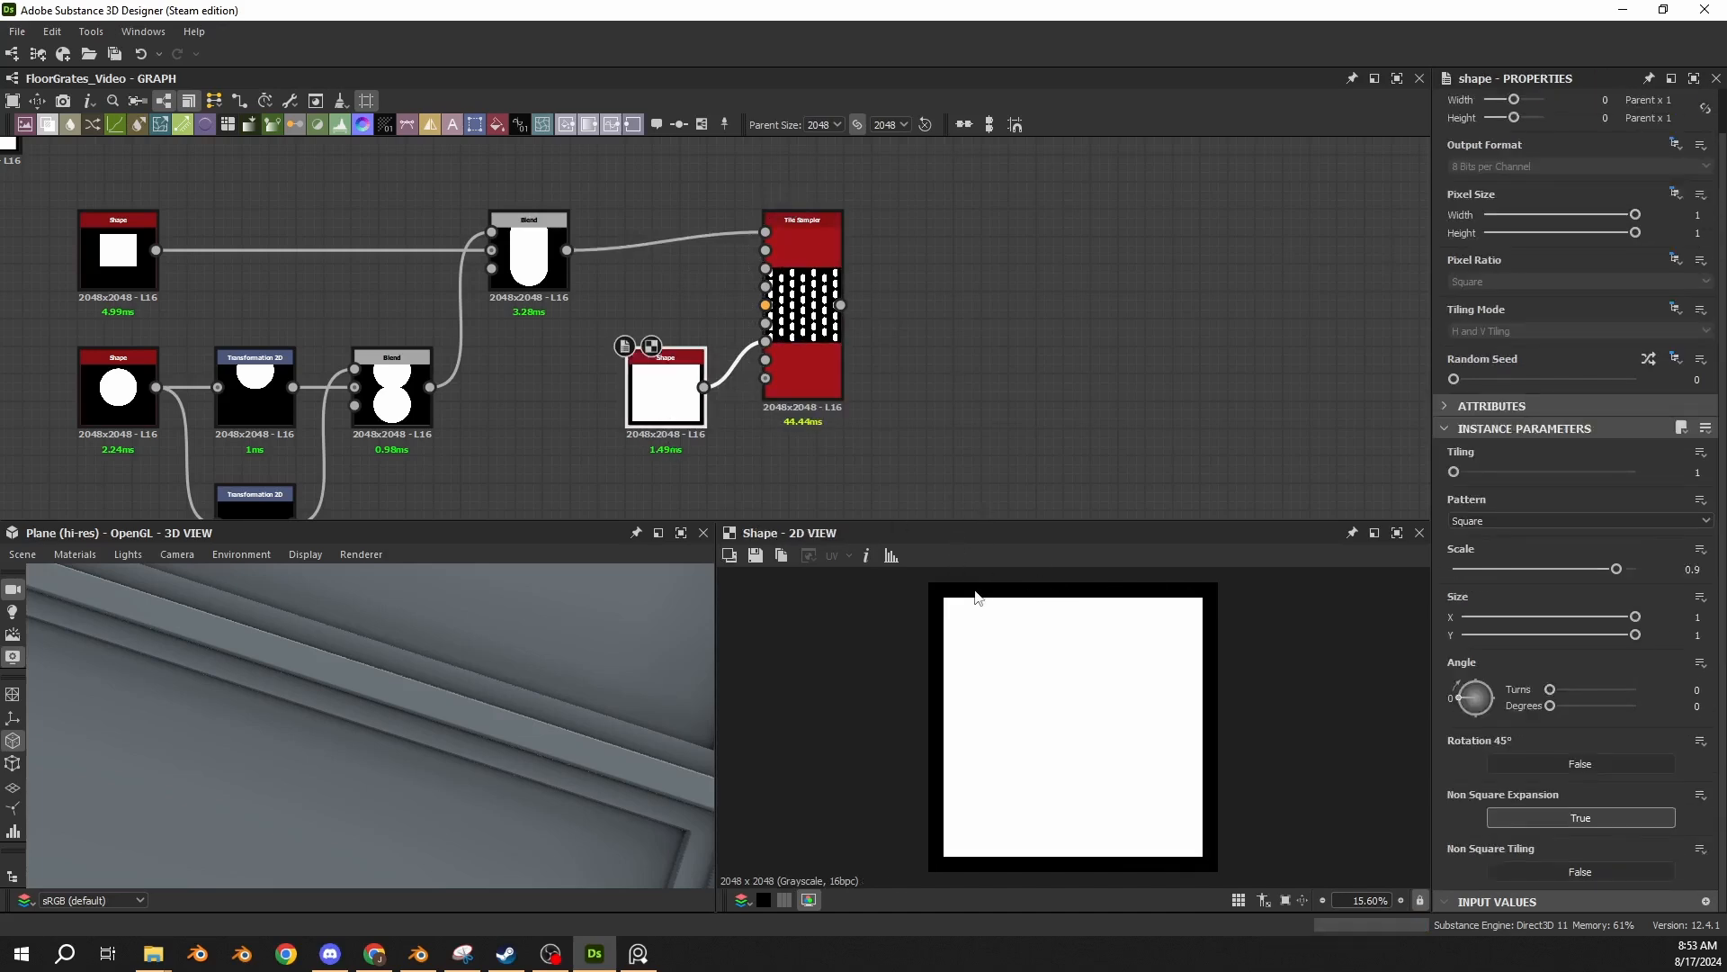
{"action": "left_click", "coordinate": [772, 389]}
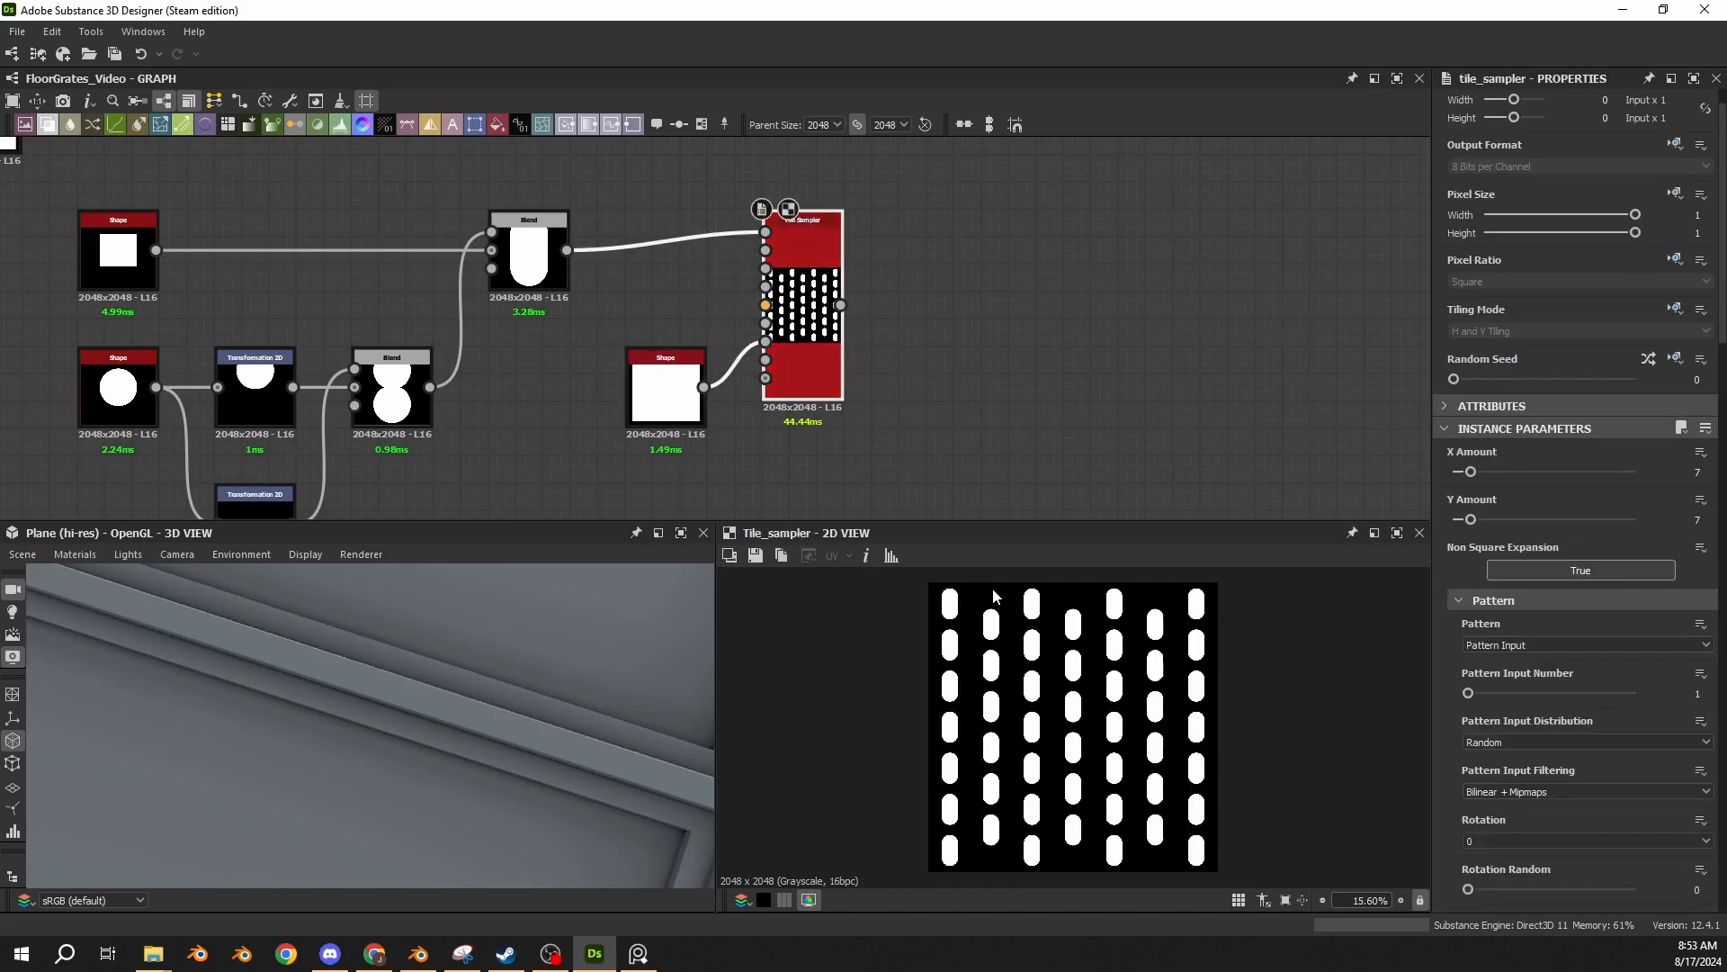
{"action": "left_click", "coordinate": [661, 421]}
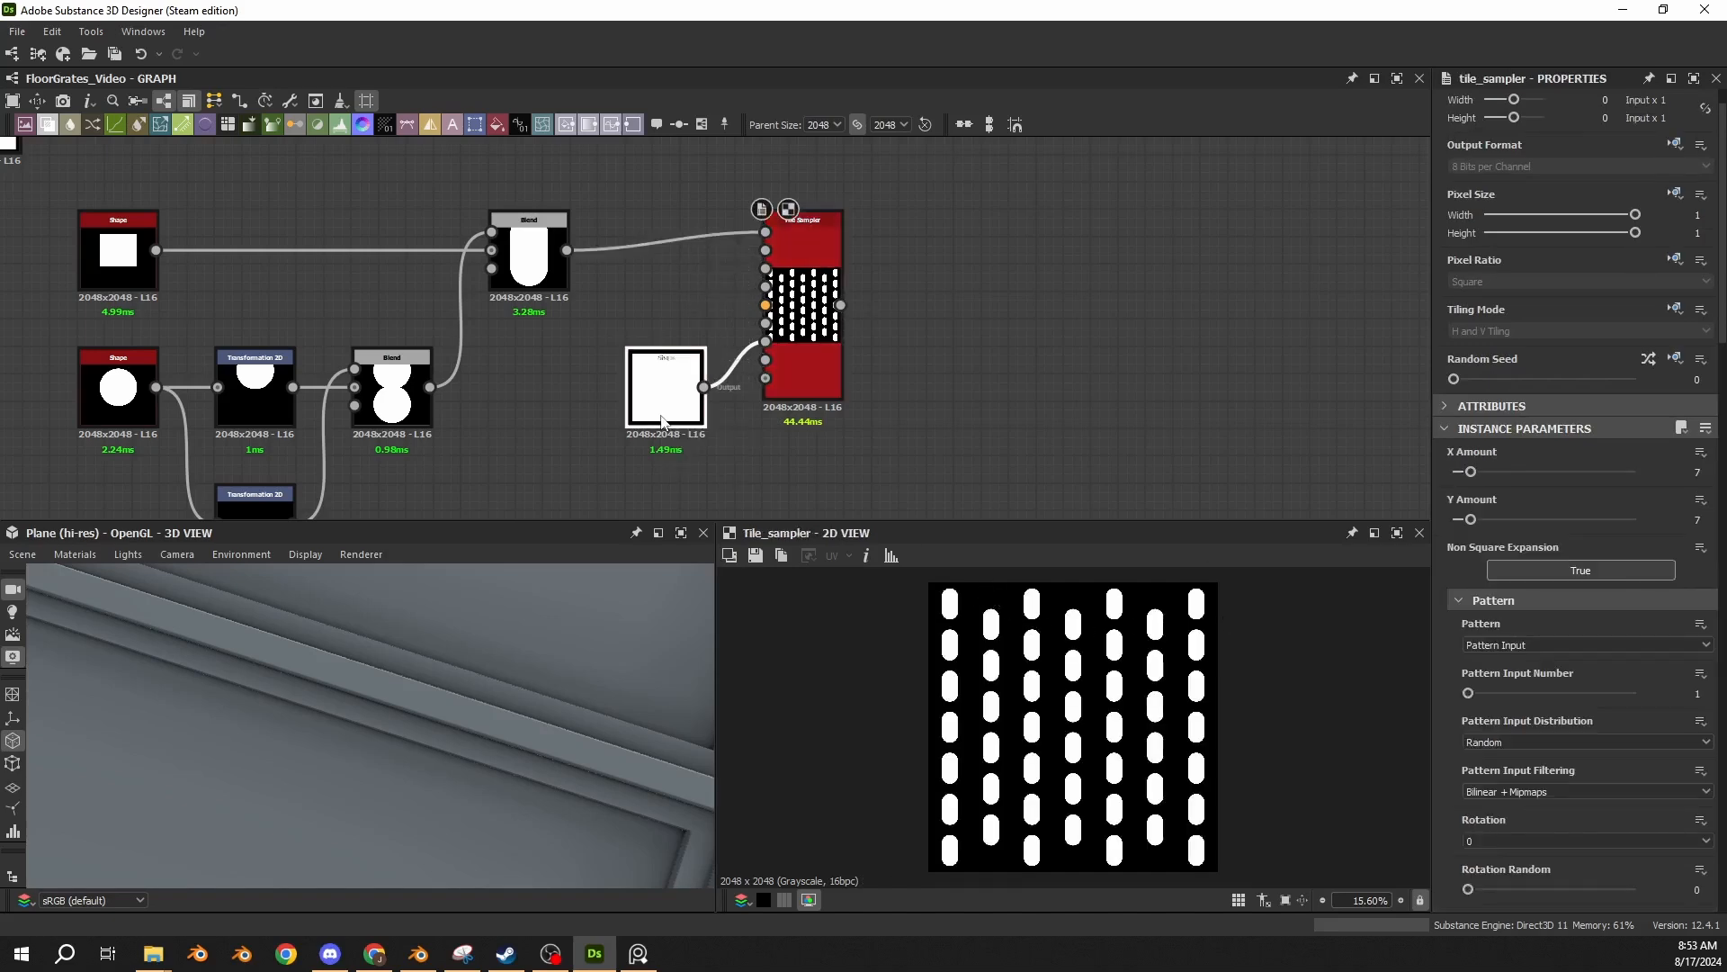
{"action": "mouse_move", "coordinate": [1634, 570]}
{"action": "left_mouse_down"}
{"action": "mouse_move", "coordinate": [1519, 580]}
{"action": "mouse_move", "coordinate": [1643, 597]}
{"action": "left_mouse_up"}
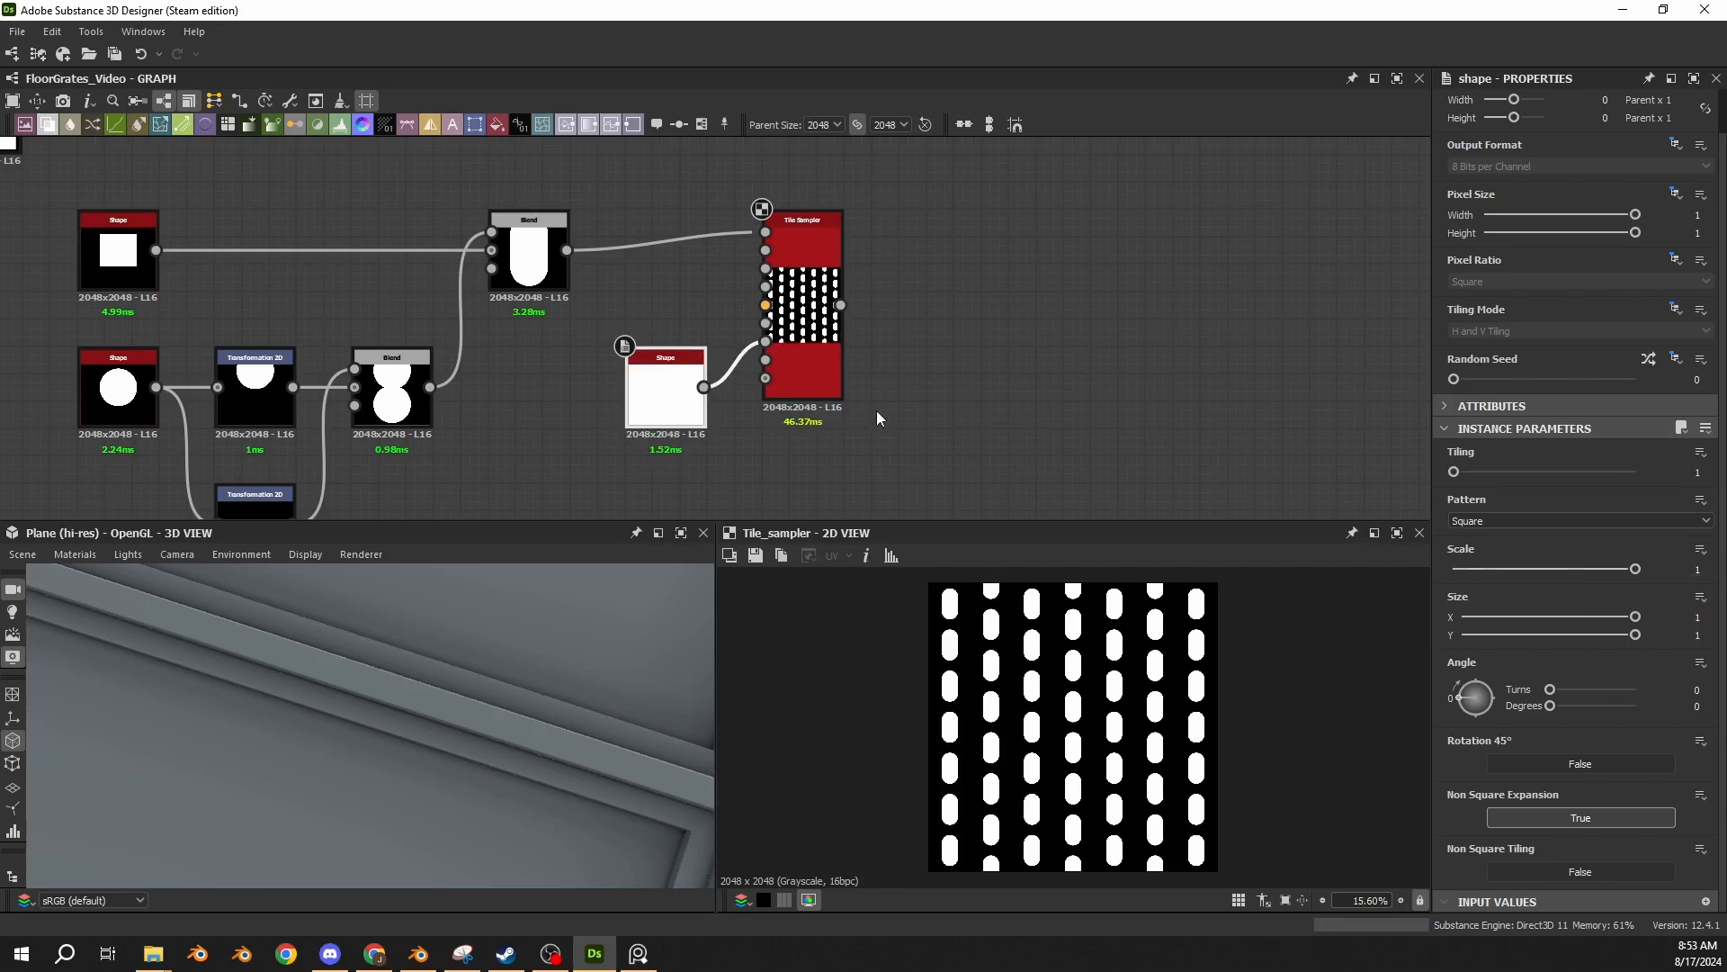
{"action": "left_click", "coordinate": [817, 359]}
{"action": "left_click", "coordinate": [668, 395]}
{"action": "double_click", "coordinate": [1697, 570]}
{"action": "type", "text": ".9"}
{"action": "key", "text": "Return"}
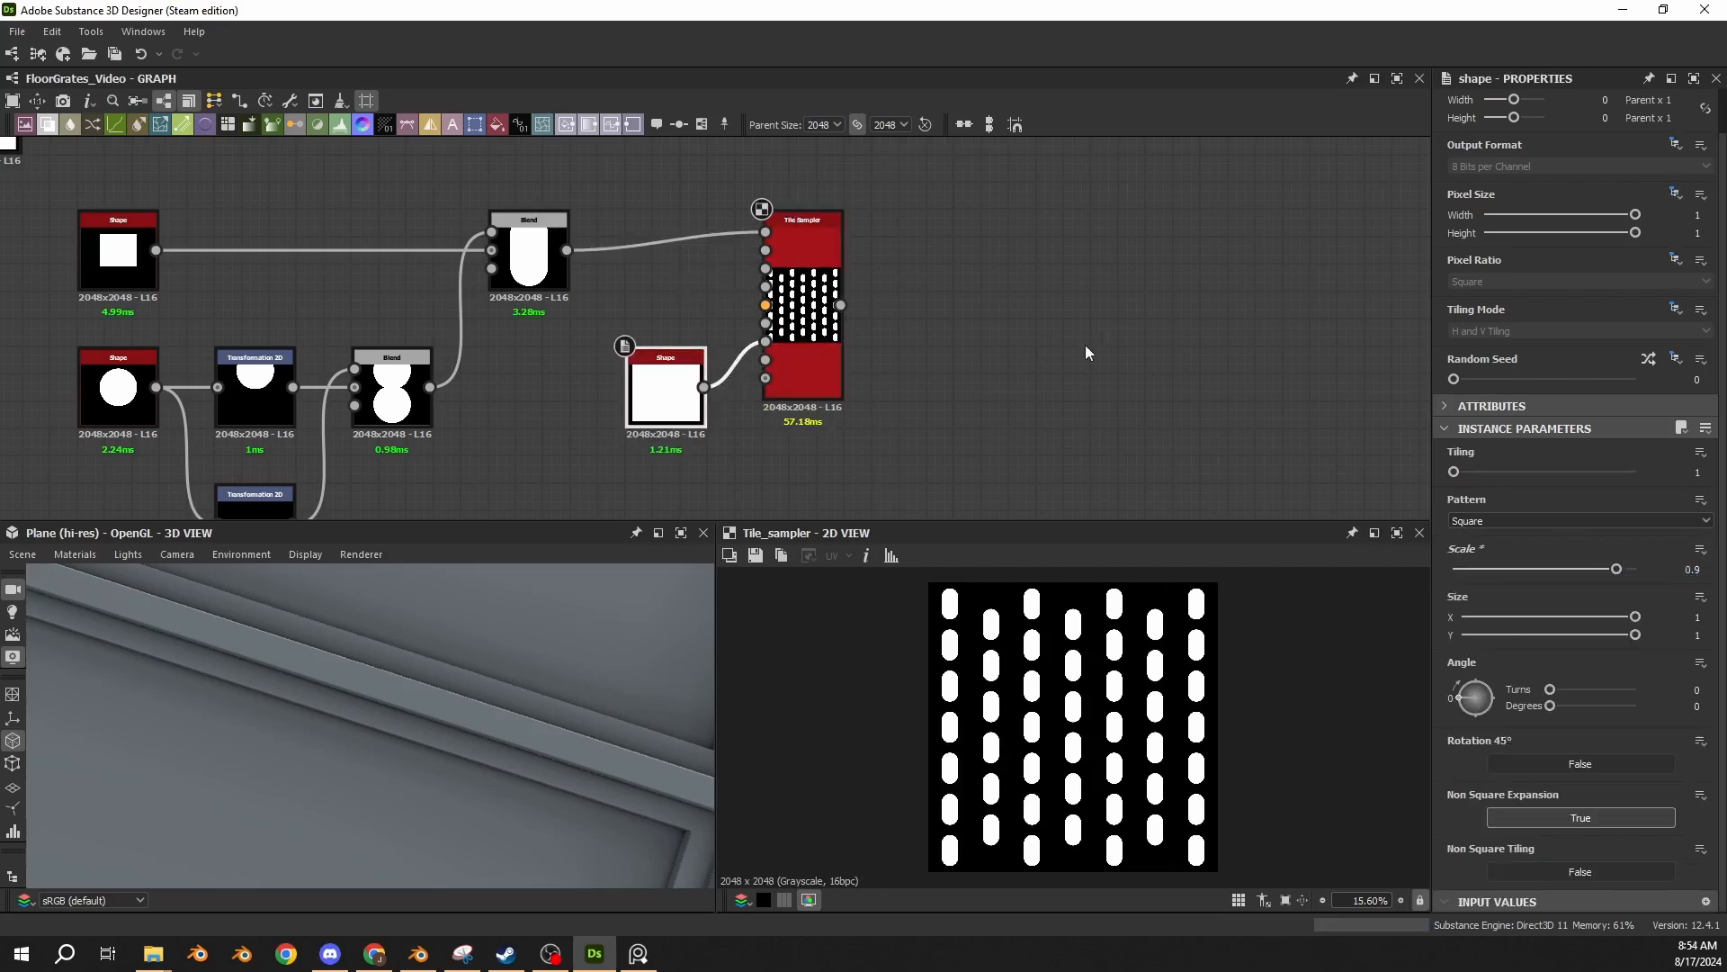
Place a No Tiling Transformation 2D with matrix X1 and Y2 at 1.17 after the Tile Sampler, connect it, and show its matrix values.
{"action": "left_click", "coordinate": [819, 351]}
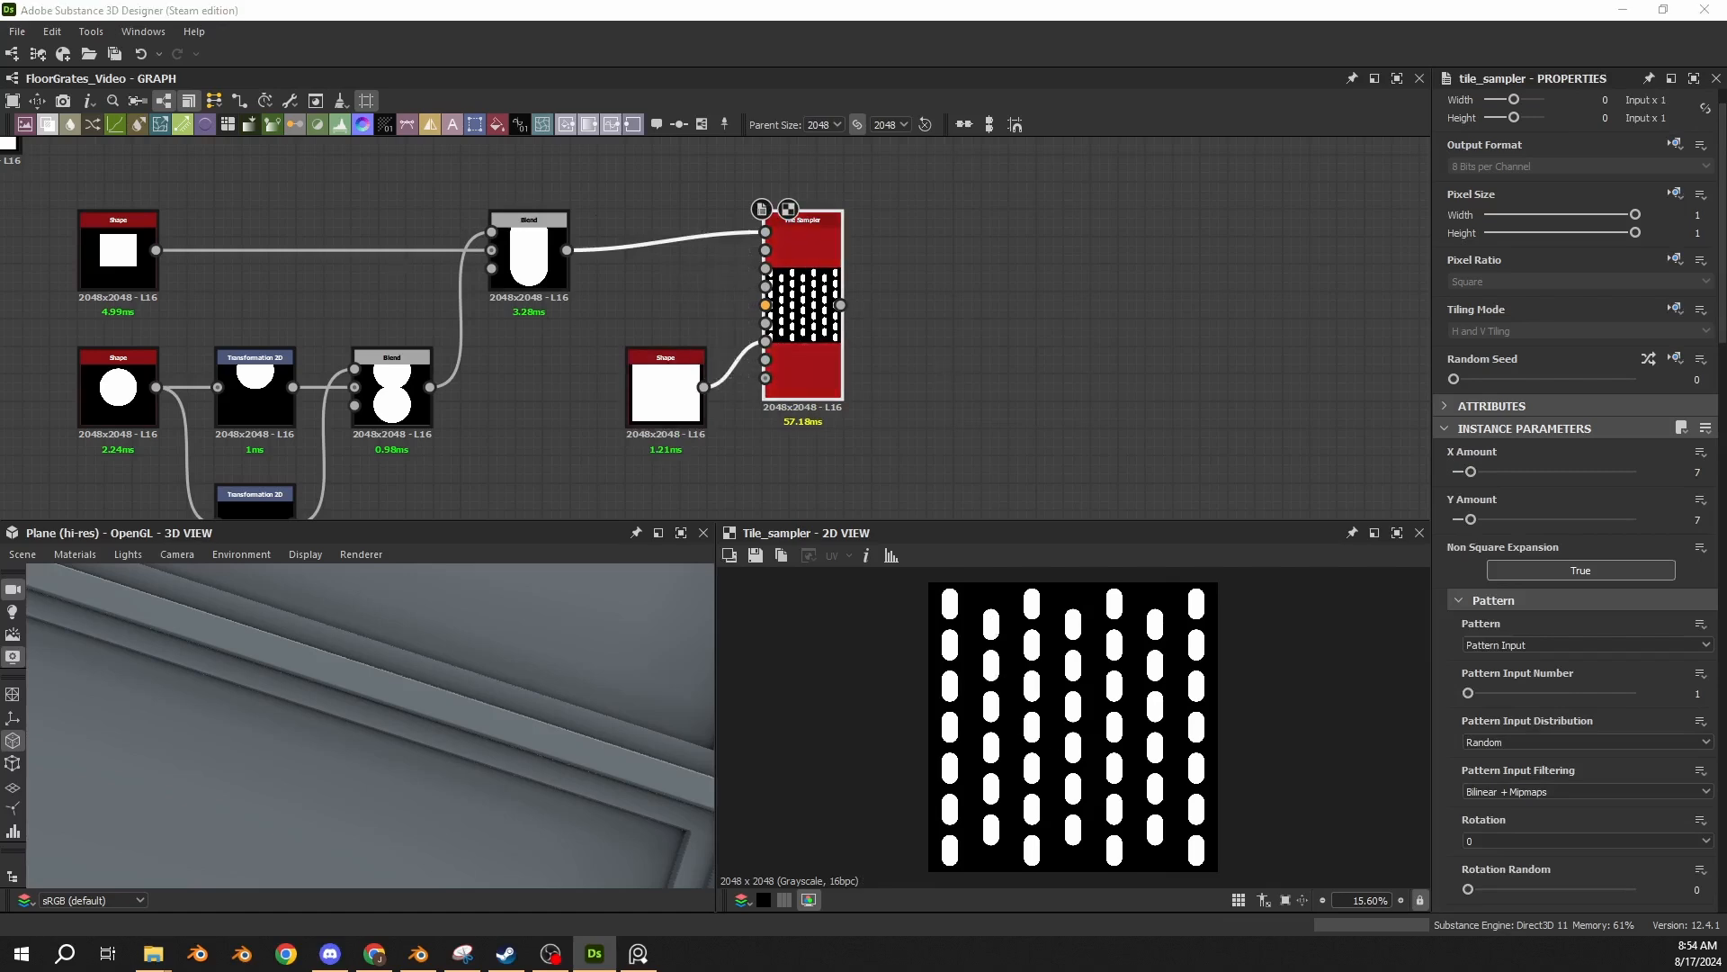
{"action": "key", "text": "Return"}
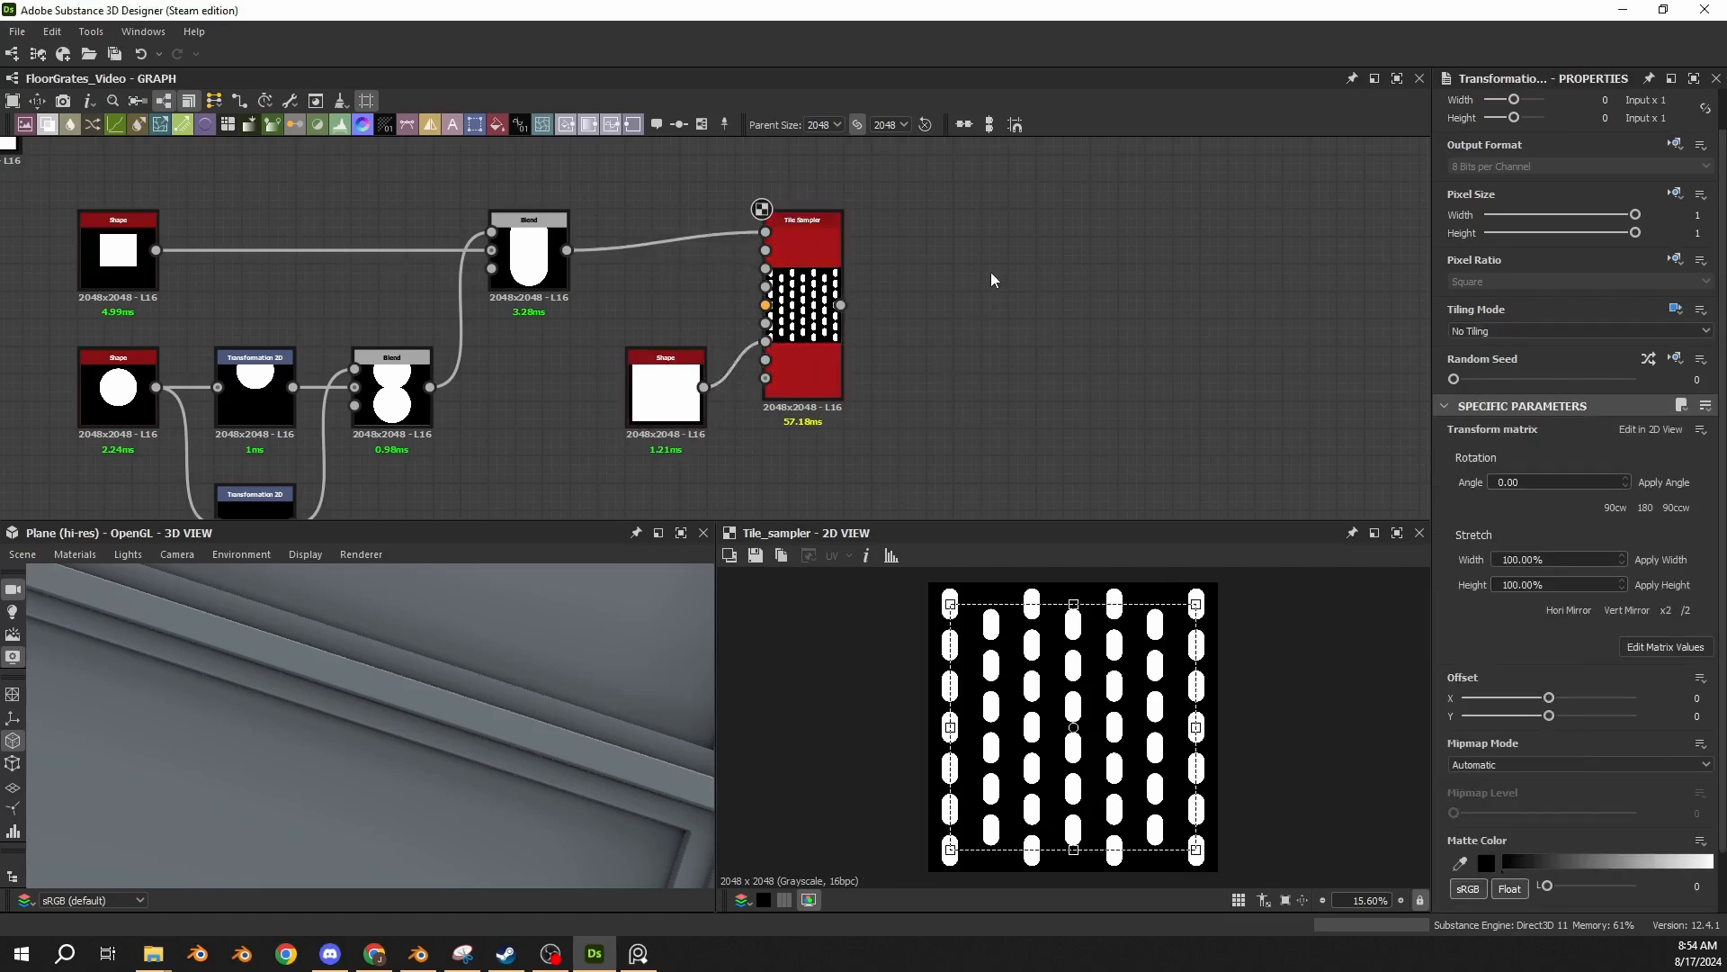
{"action": "left_click_drag", "start_coordinate": [701, 349], "coordinate": [944, 270]}
{"action": "left_click_drag", "start_coordinate": [840, 305], "coordinate": [902, 250]}
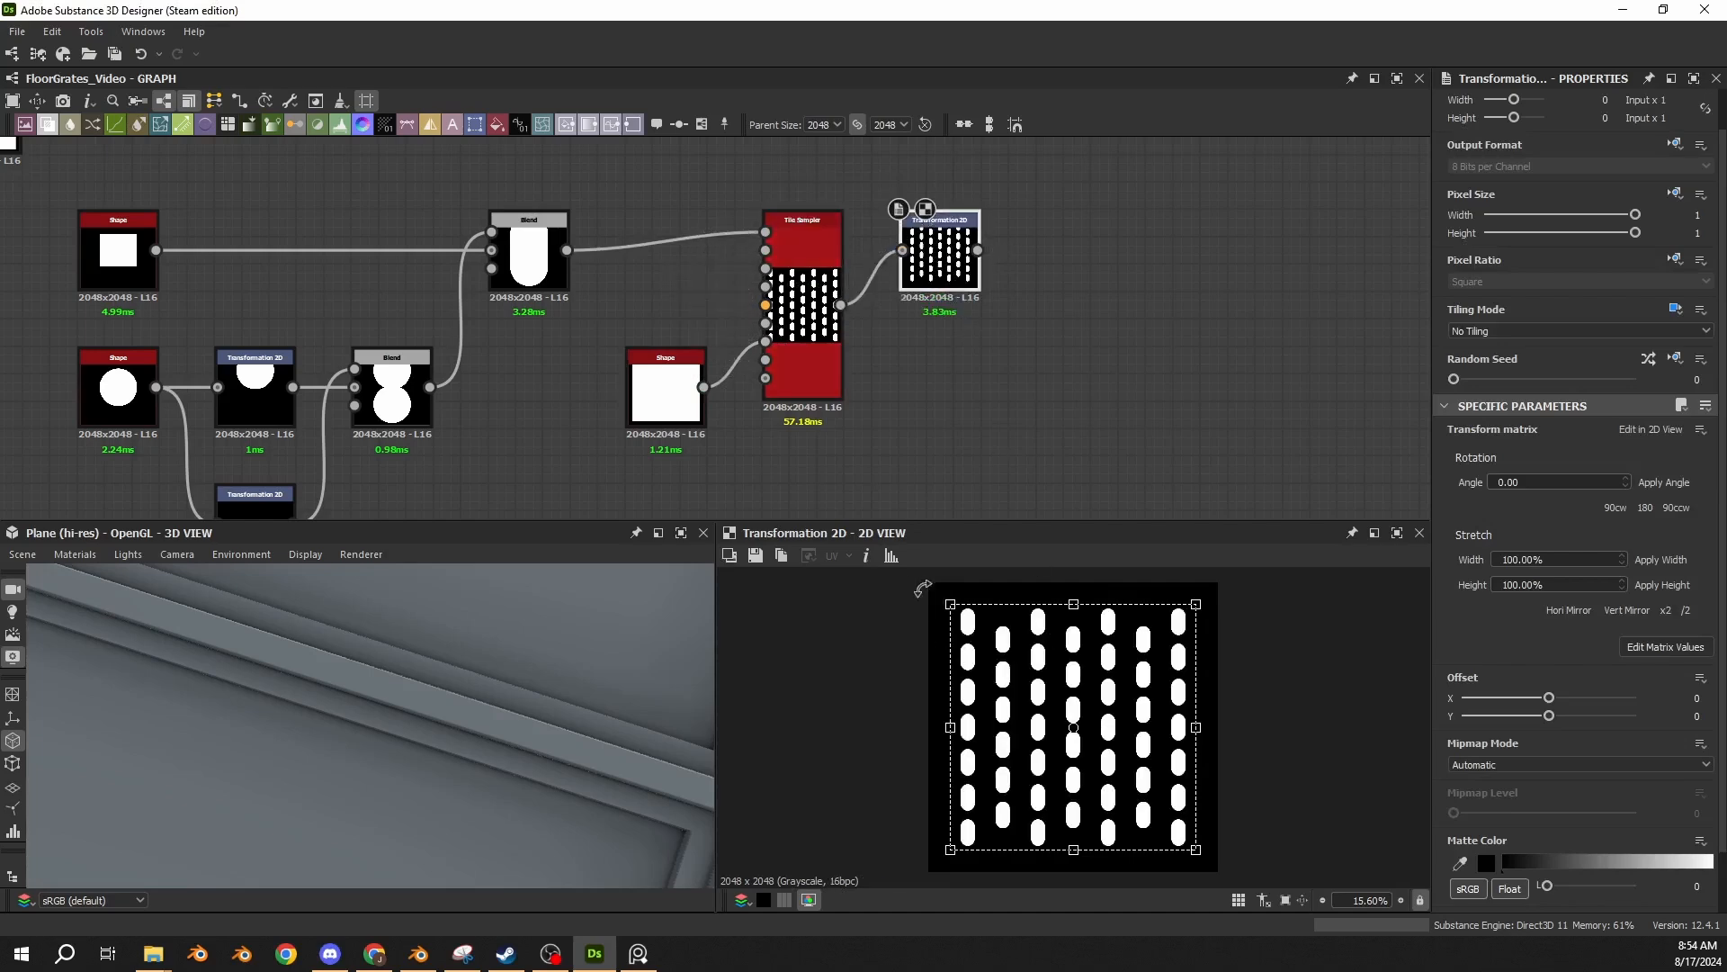
{"action": "left_click", "coordinate": [1642, 647]}
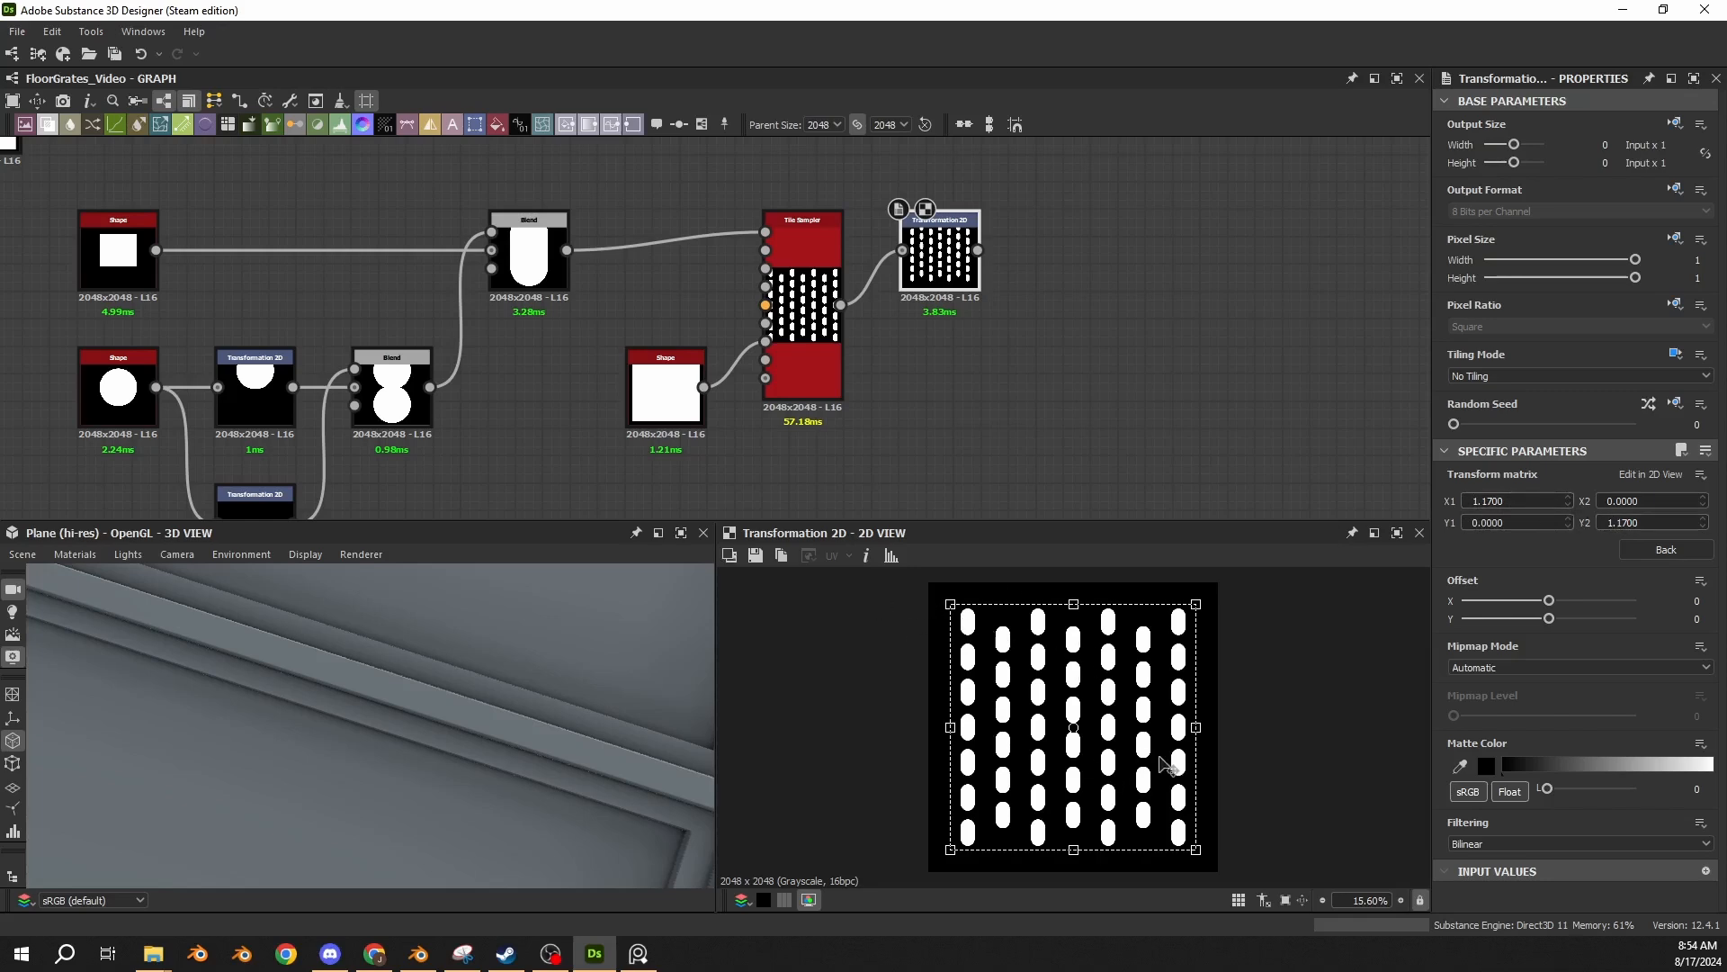
Add a Tile Generator after the Transformation 2D and feed the transformed holes into Pattern Input 1 instead of Background.
{"action": "middle_click_drag", "start_coordinate": [1022, 315], "coordinate": [814, 372]}
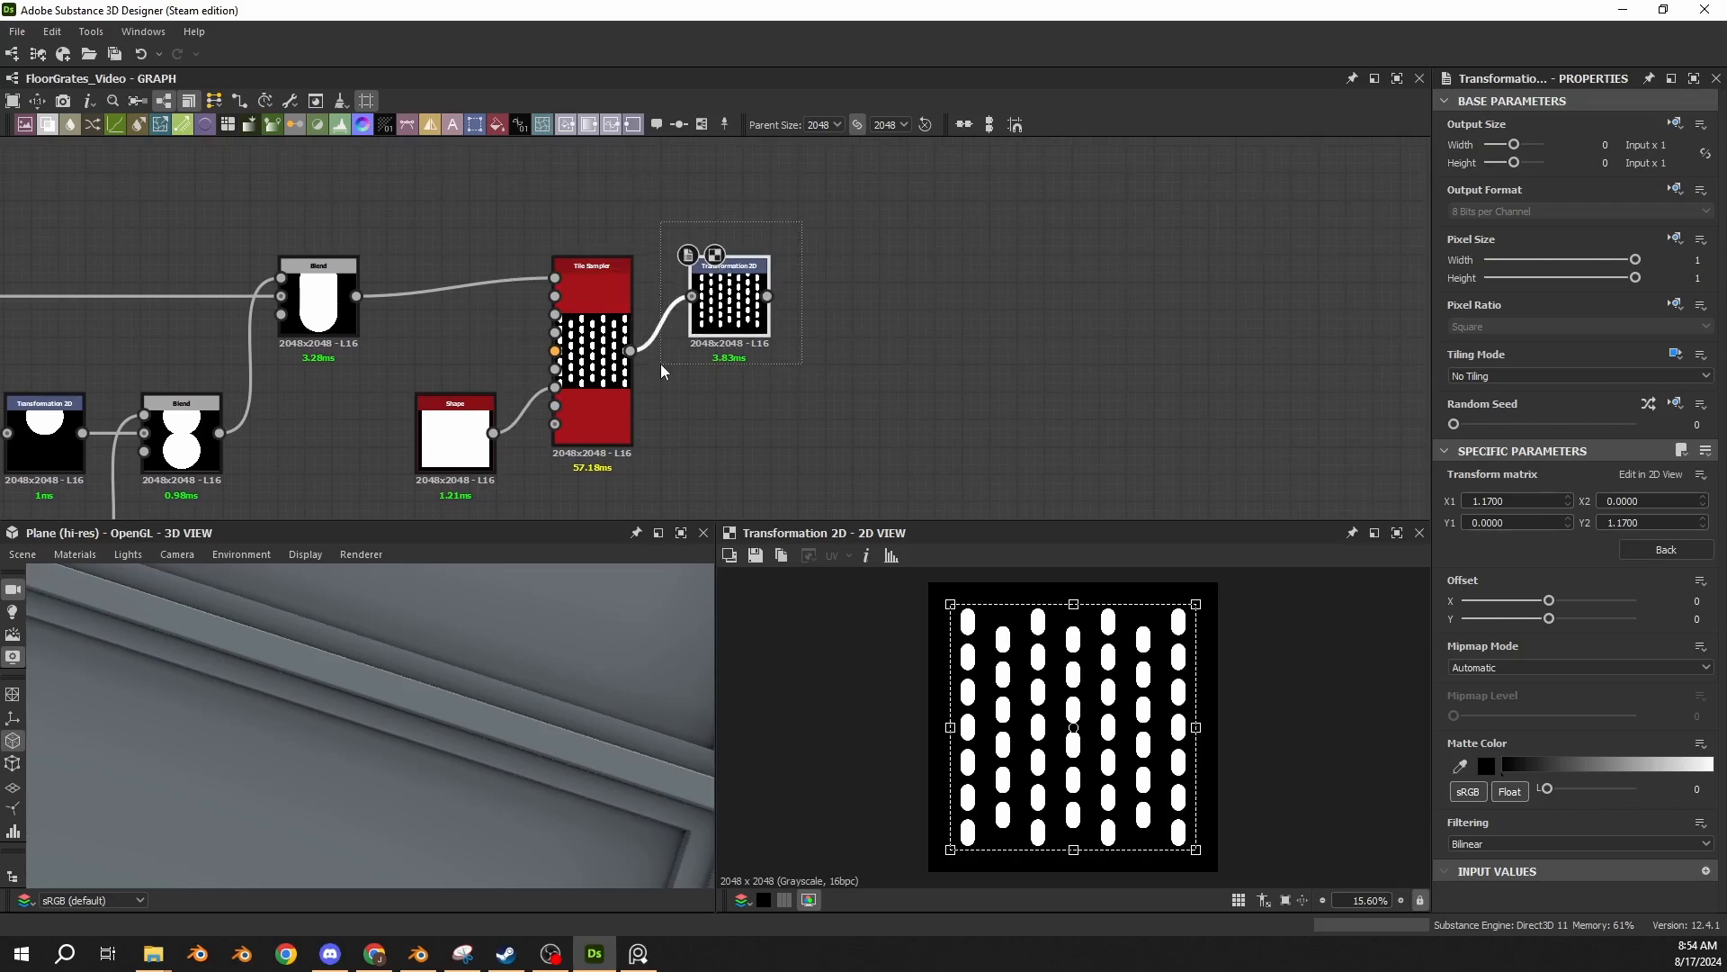
{"action": "left_click_drag", "start_coordinate": [766, 296], "coordinate": [850, 282]}
{"action": "left_click", "coordinate": [817, 230]}
{"action": "type", "text": "t"}
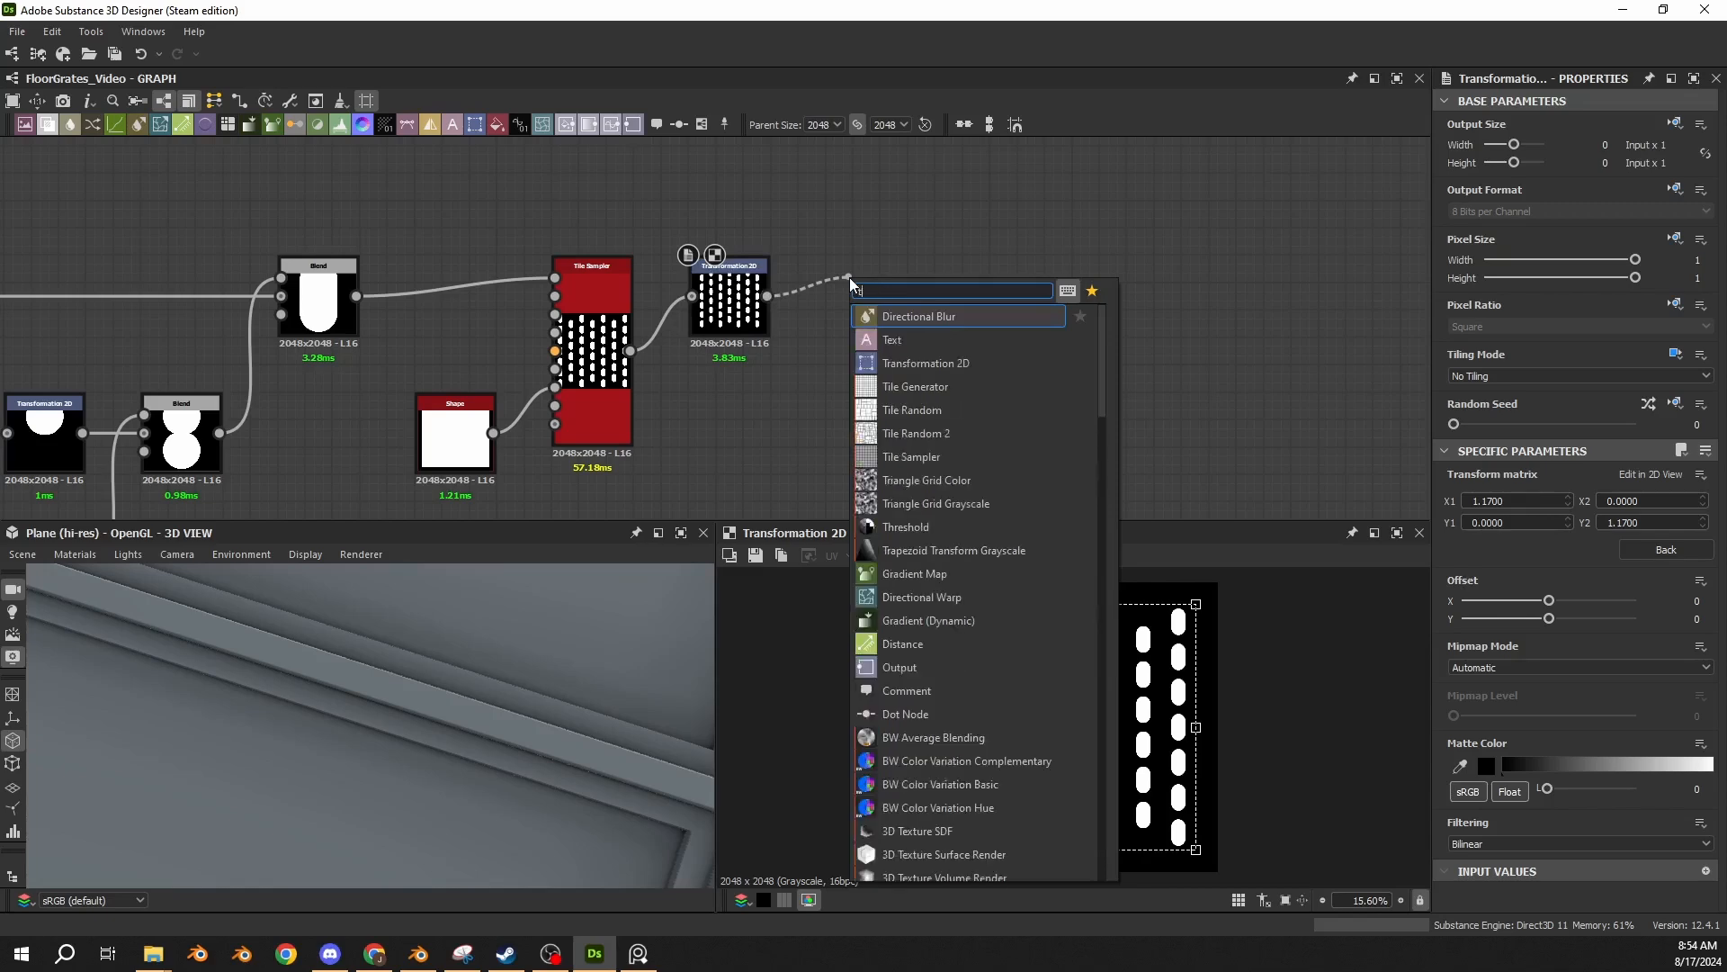
{"action": "type", "text": "ile"}
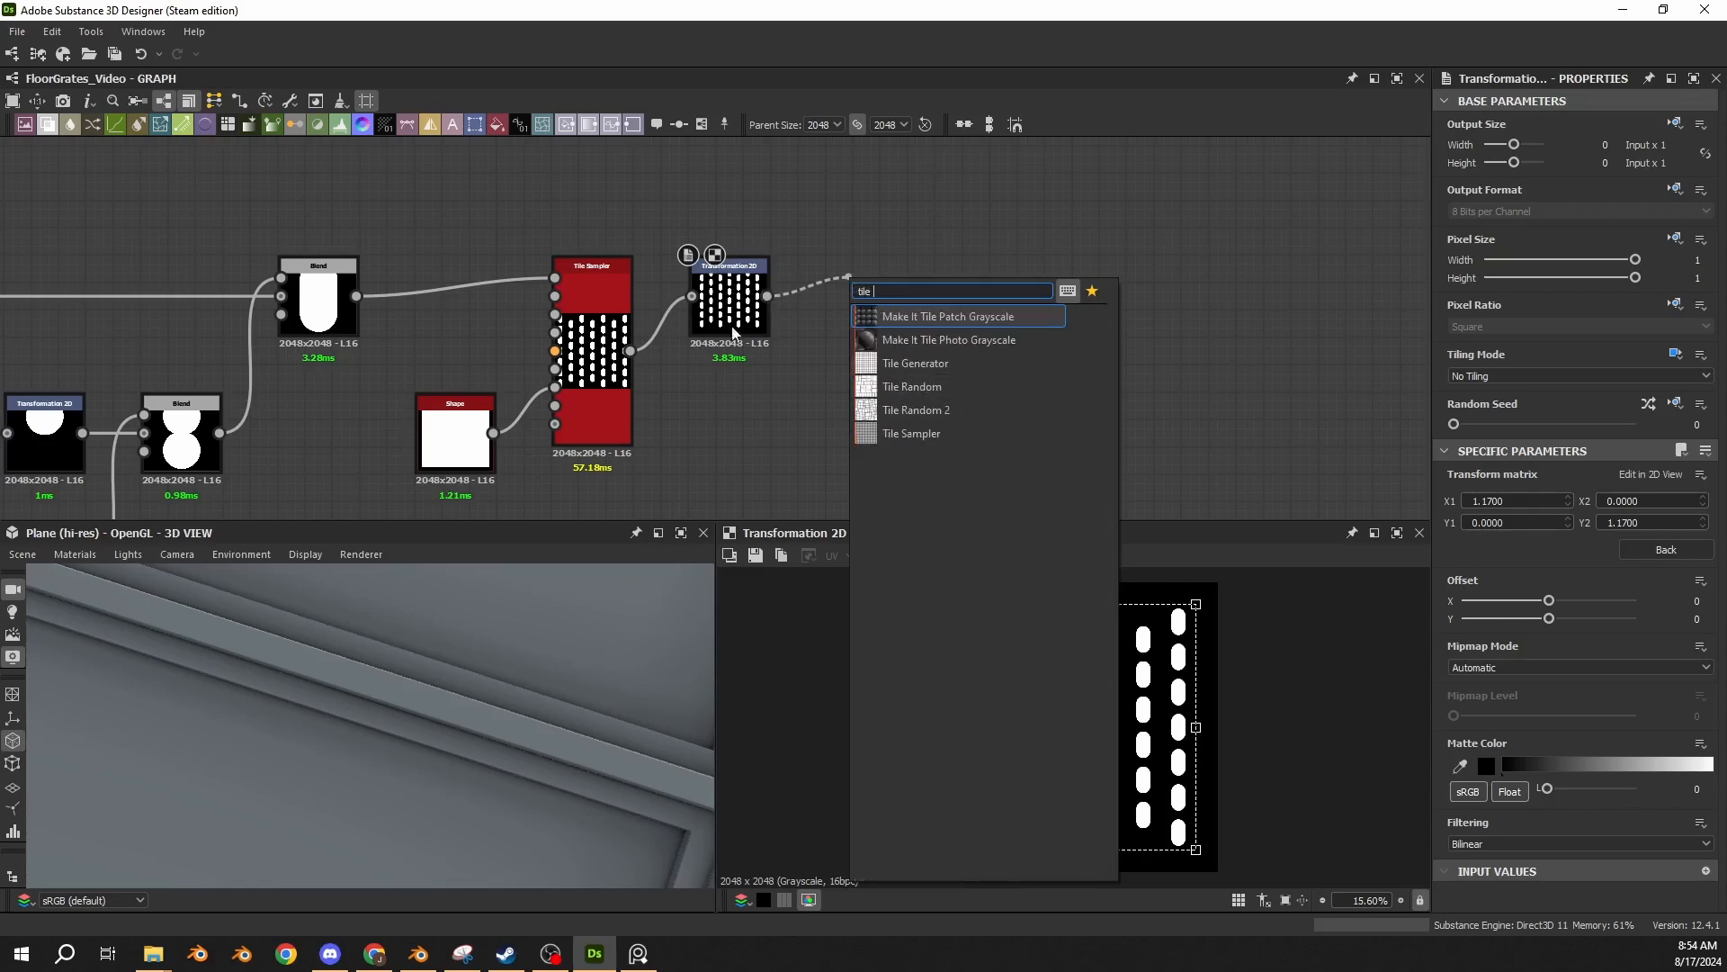
{"action": "left_click", "coordinate": [918, 362]}
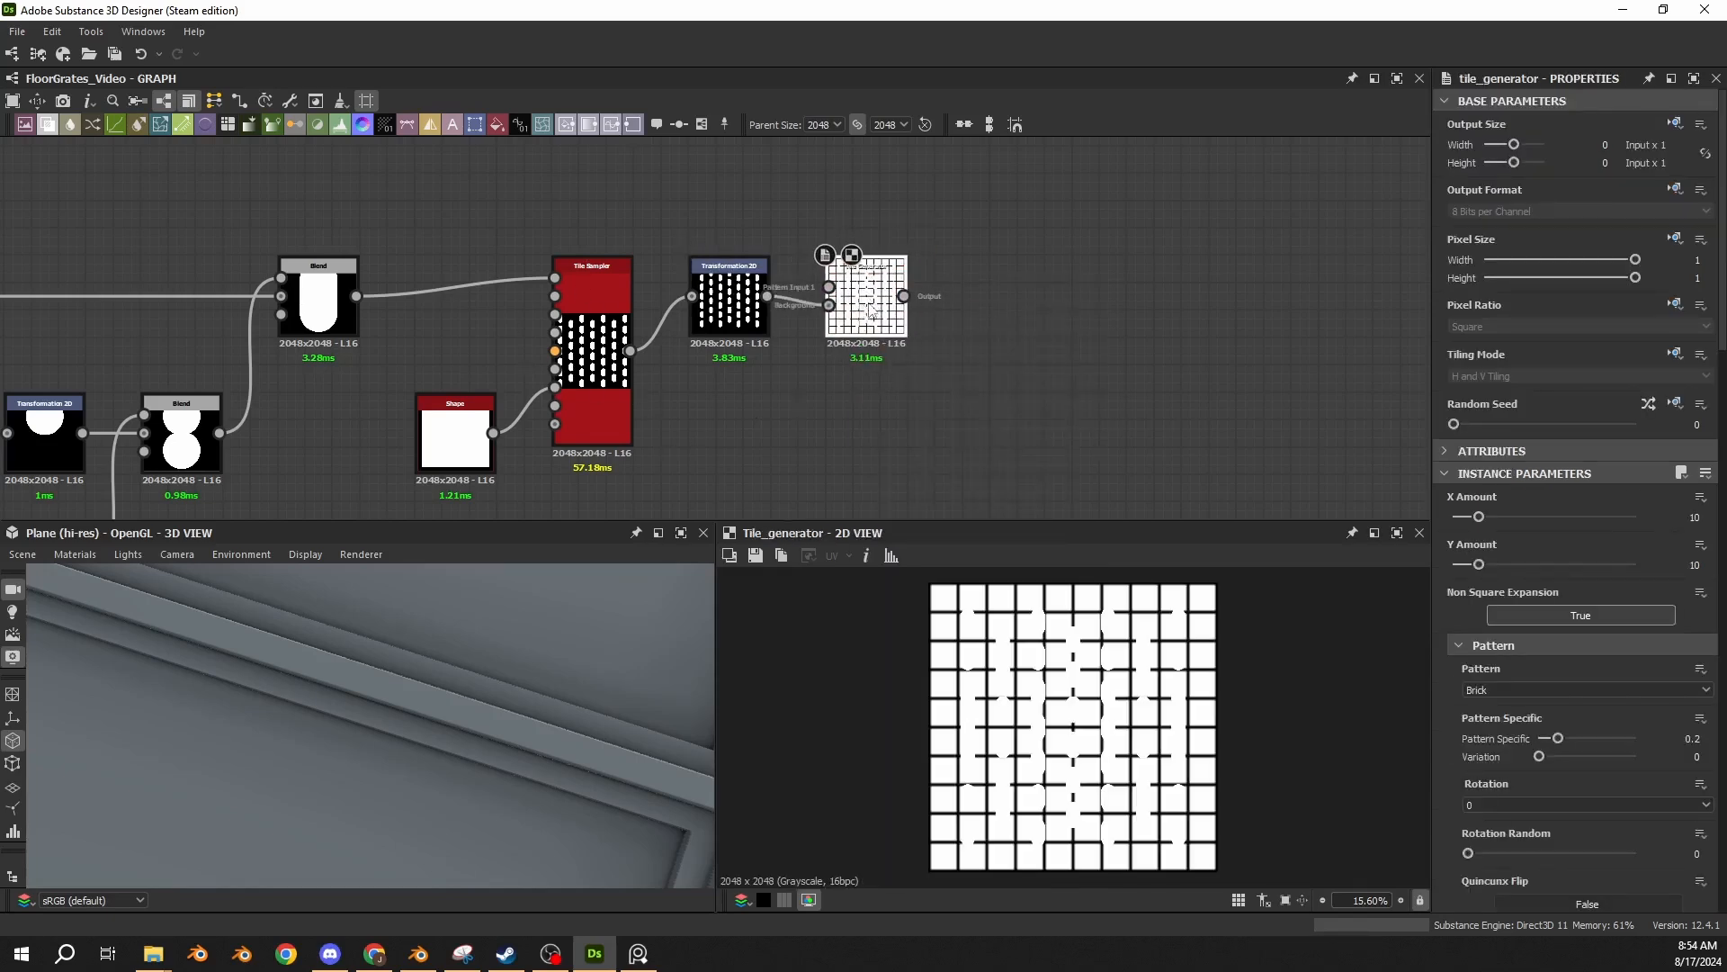
{"action": "left_click_drag", "start_coordinate": [767, 297], "coordinate": [829, 287]}
{"action": "double_click", "coordinate": [828, 305]}
{"action": "double_click", "coordinate": [849, 315]}
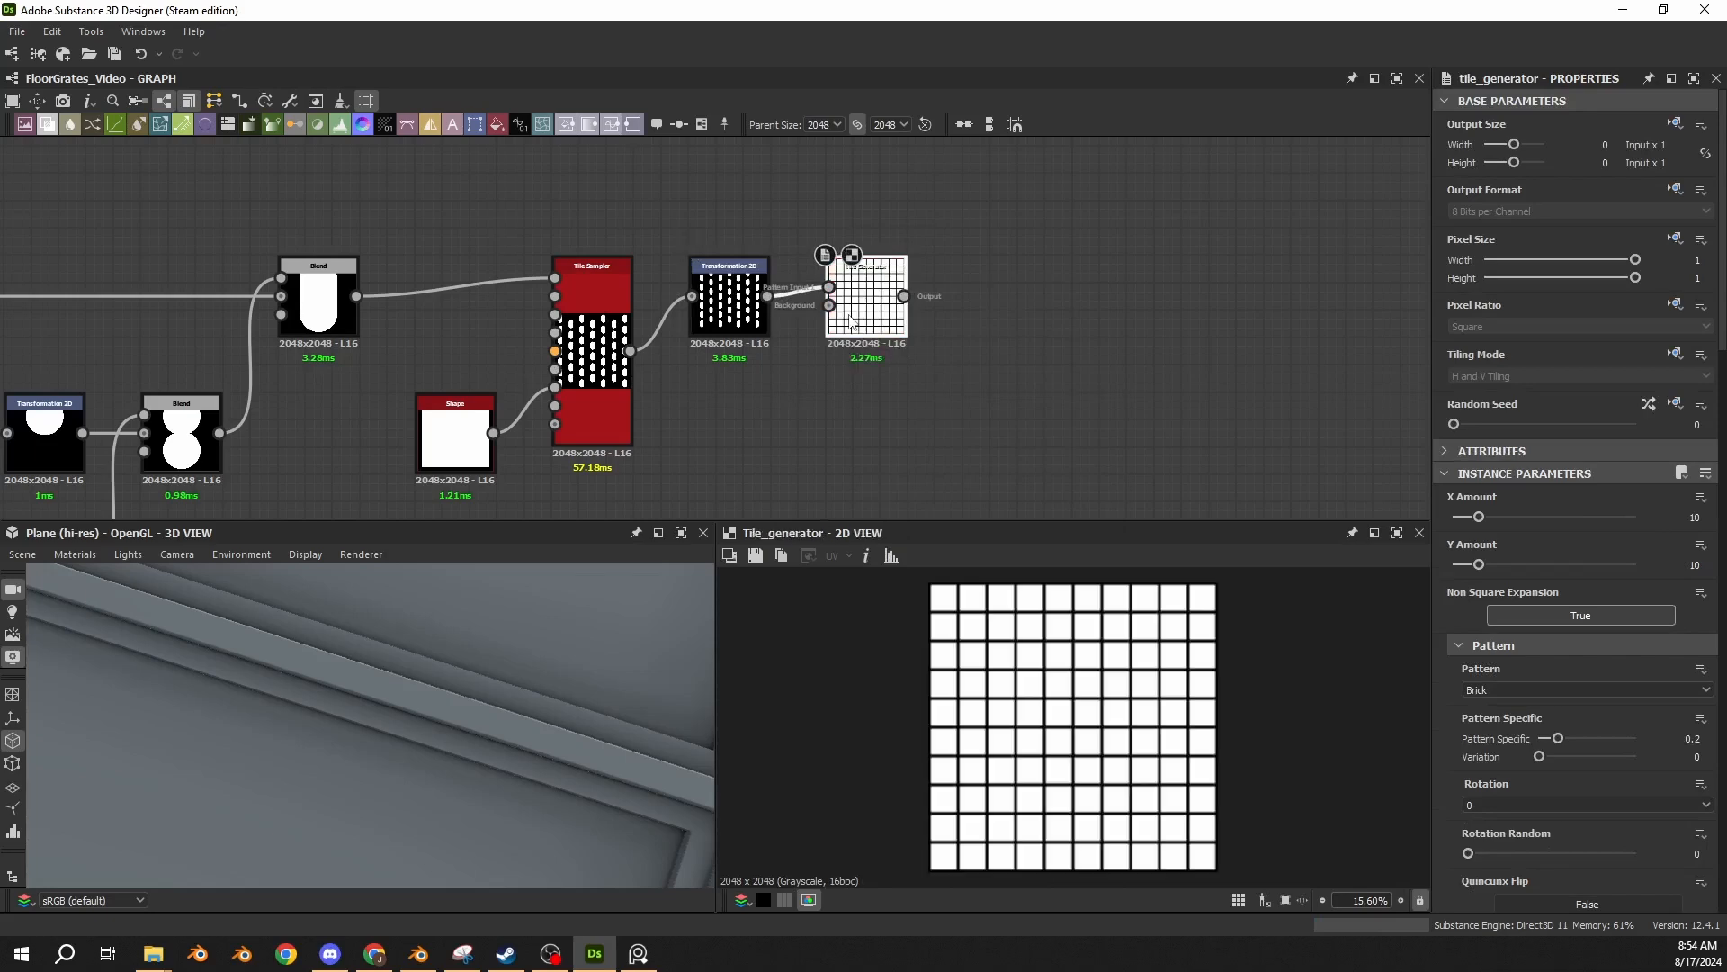
Set the Tile Generator's Pattern to Image Input, with X Amount and Y Amount at 2.
{"action": "left_click", "coordinate": [1484, 688]}
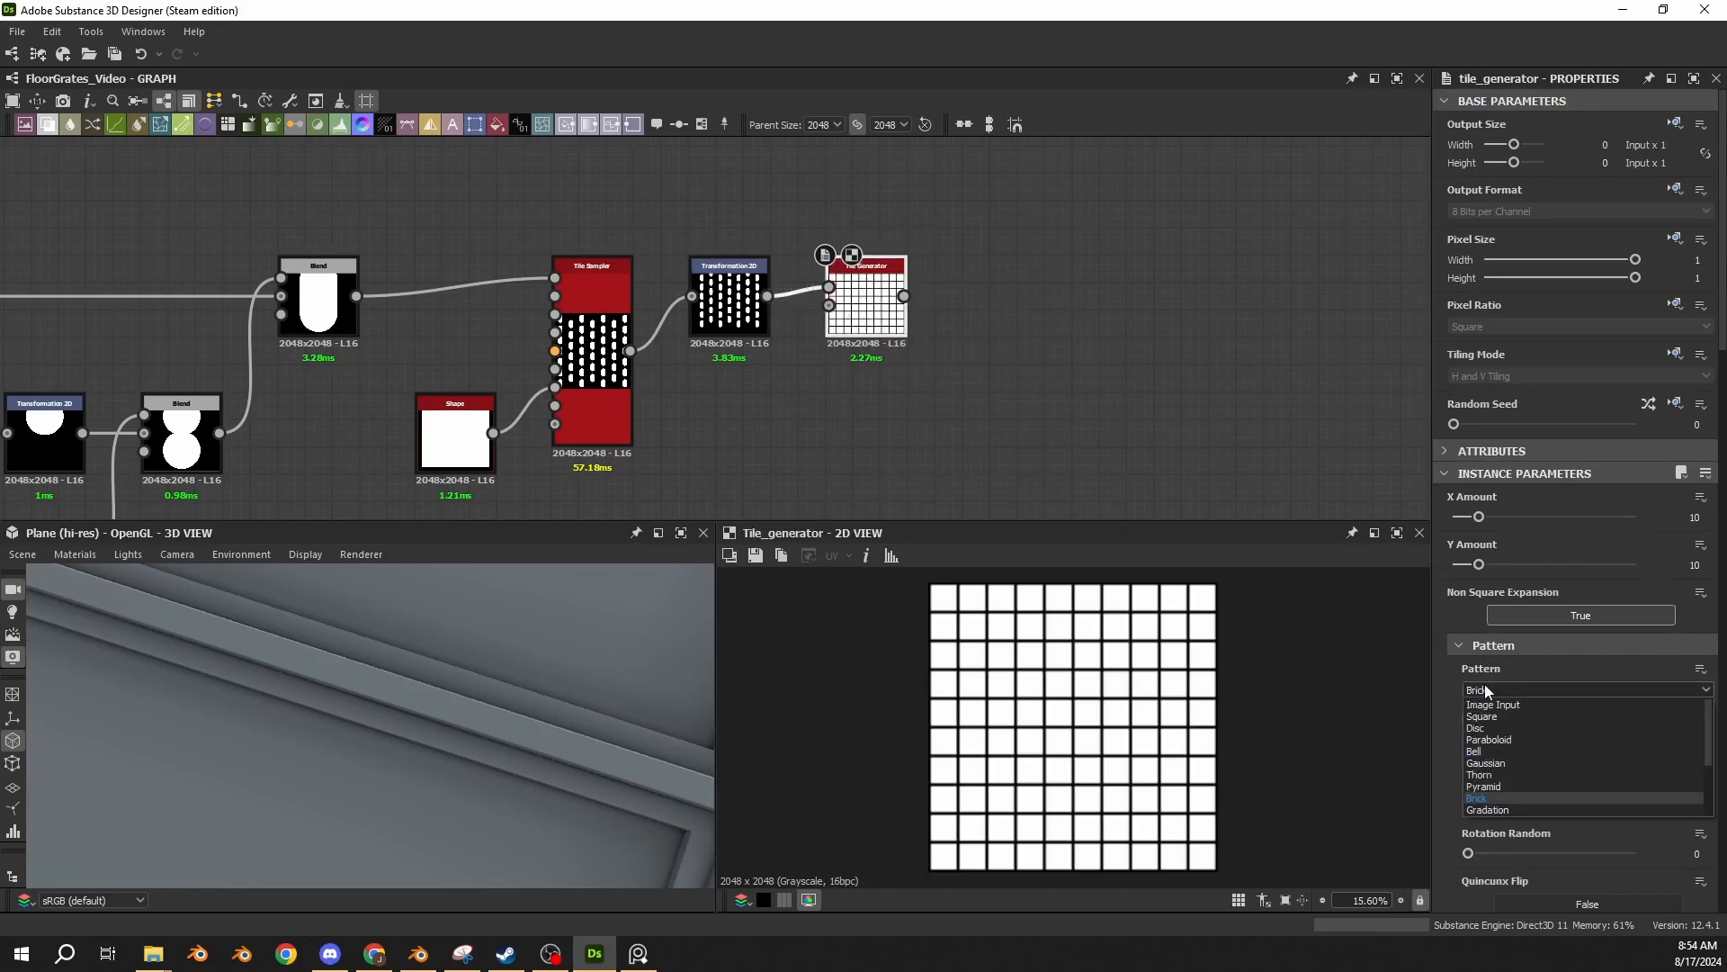
{"action": "left_click", "coordinate": [1492, 704]}
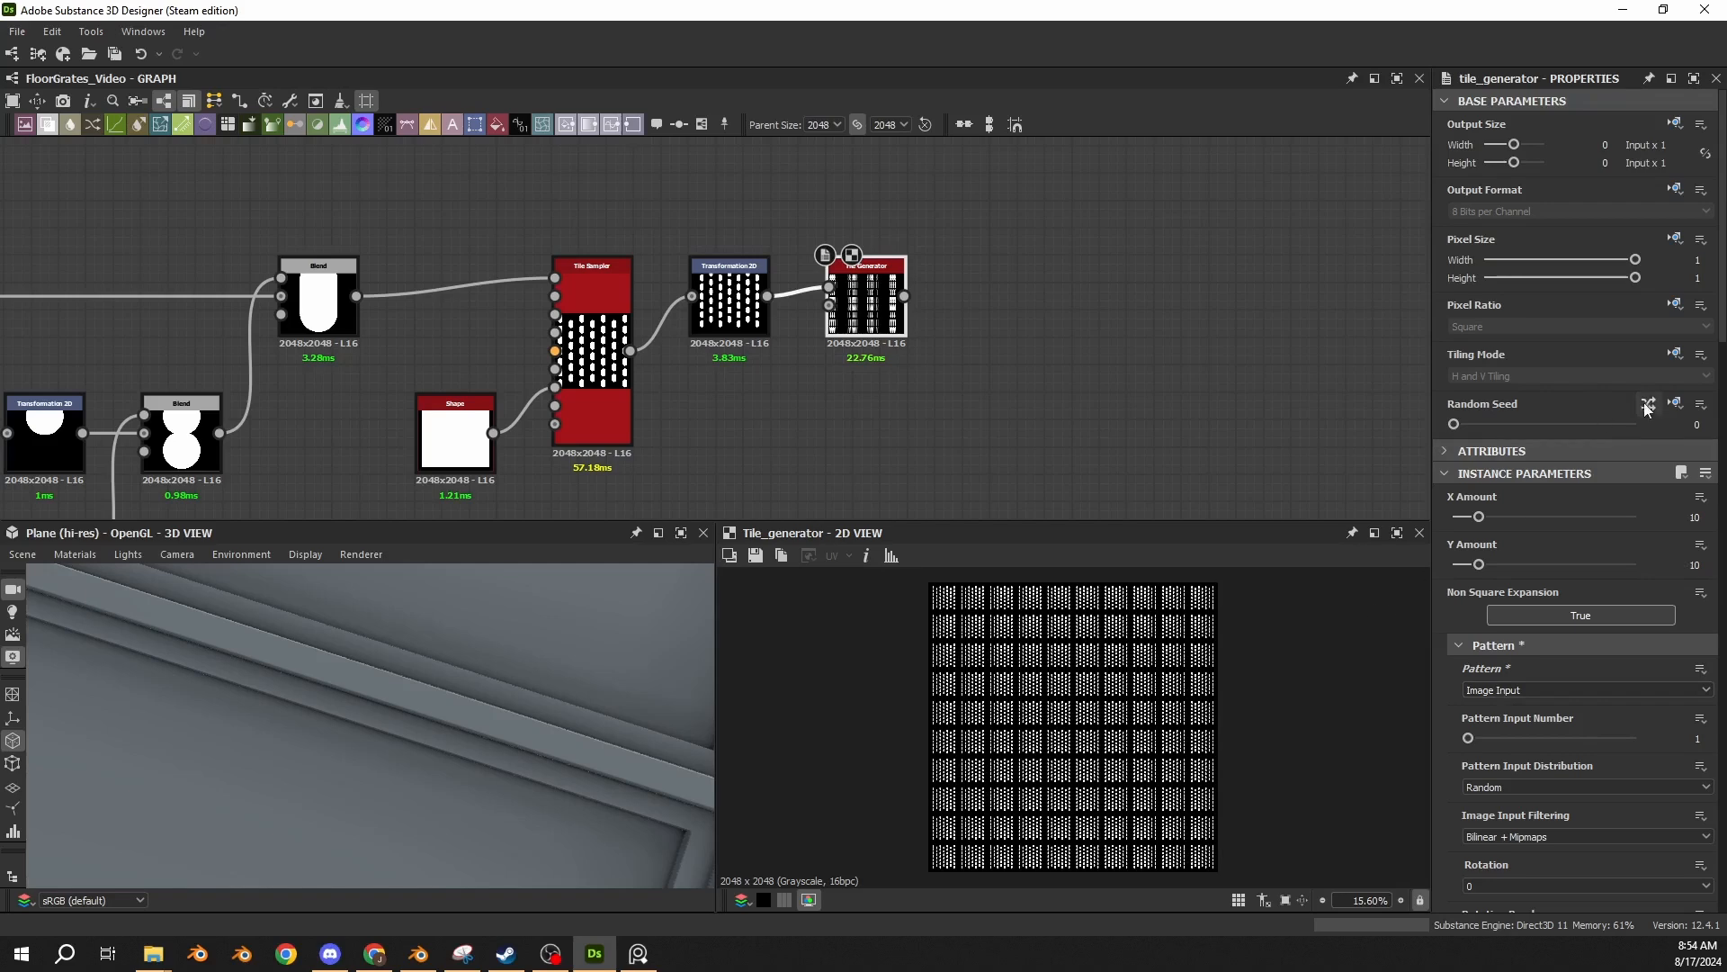
{"action": "left_click", "coordinate": [1688, 511]}
{"action": "type", "text": "2"}
{"action": "key", "text": "Return"}
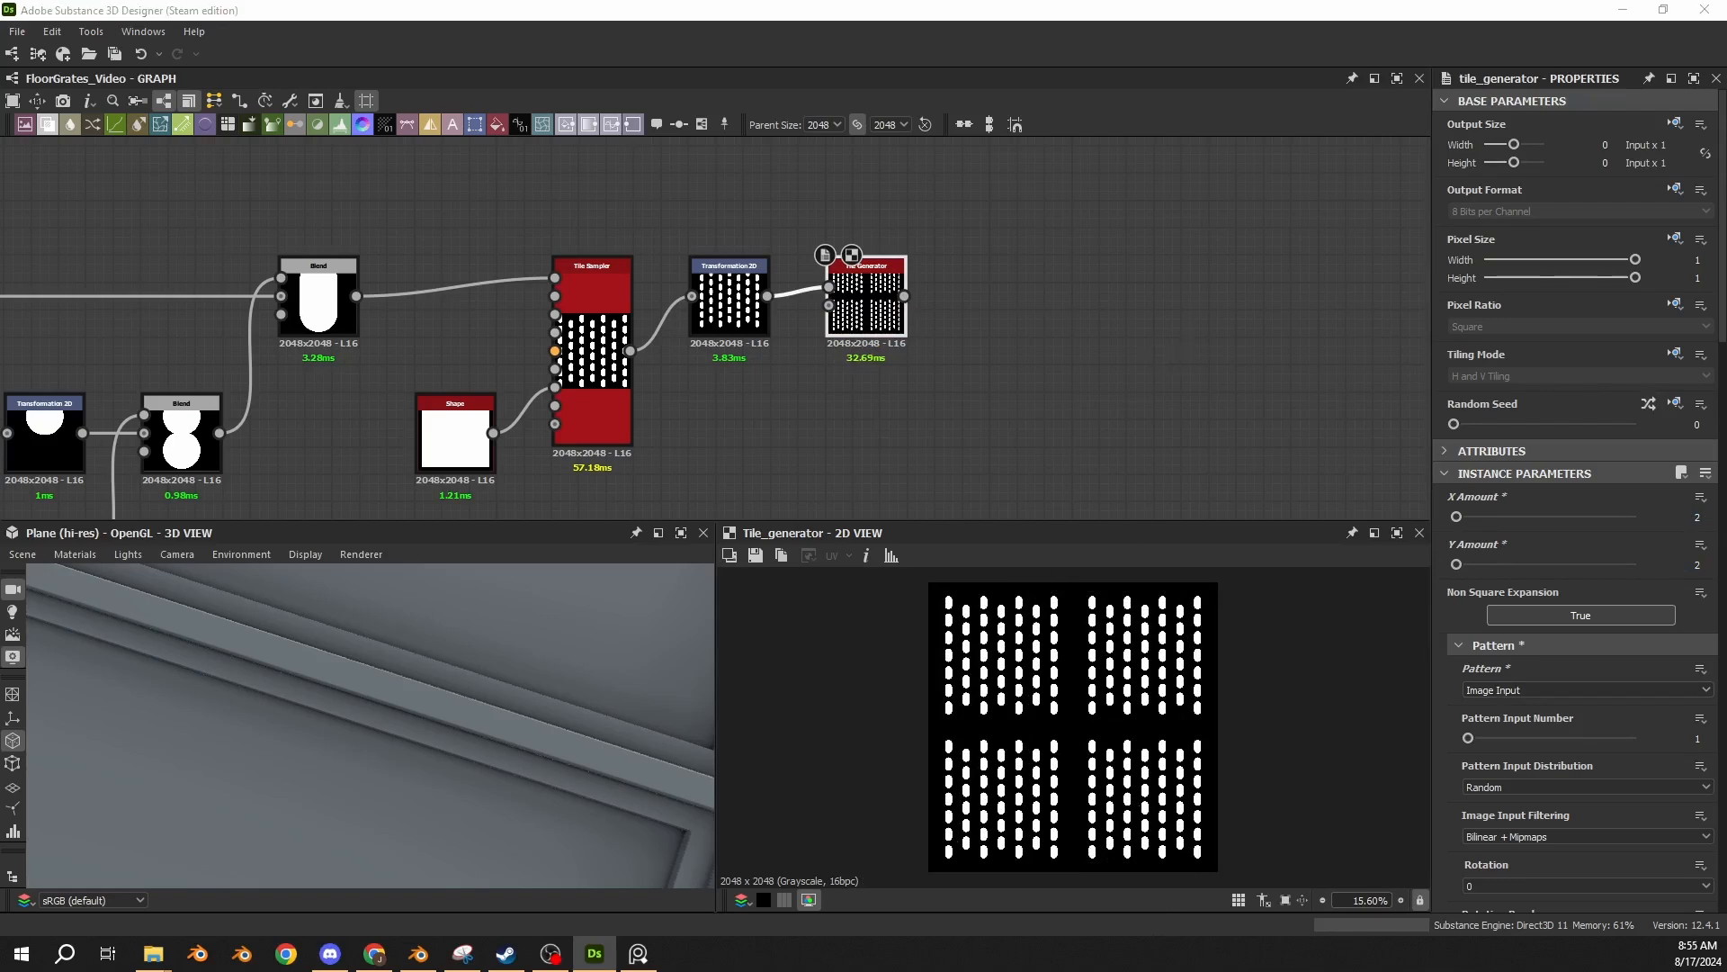
Place a Transformation 2D with Offset X at -0.0125 after the Tile Generator and connect the tiled capsules to it.
{"action": "left_click", "coordinate": [729, 300]}
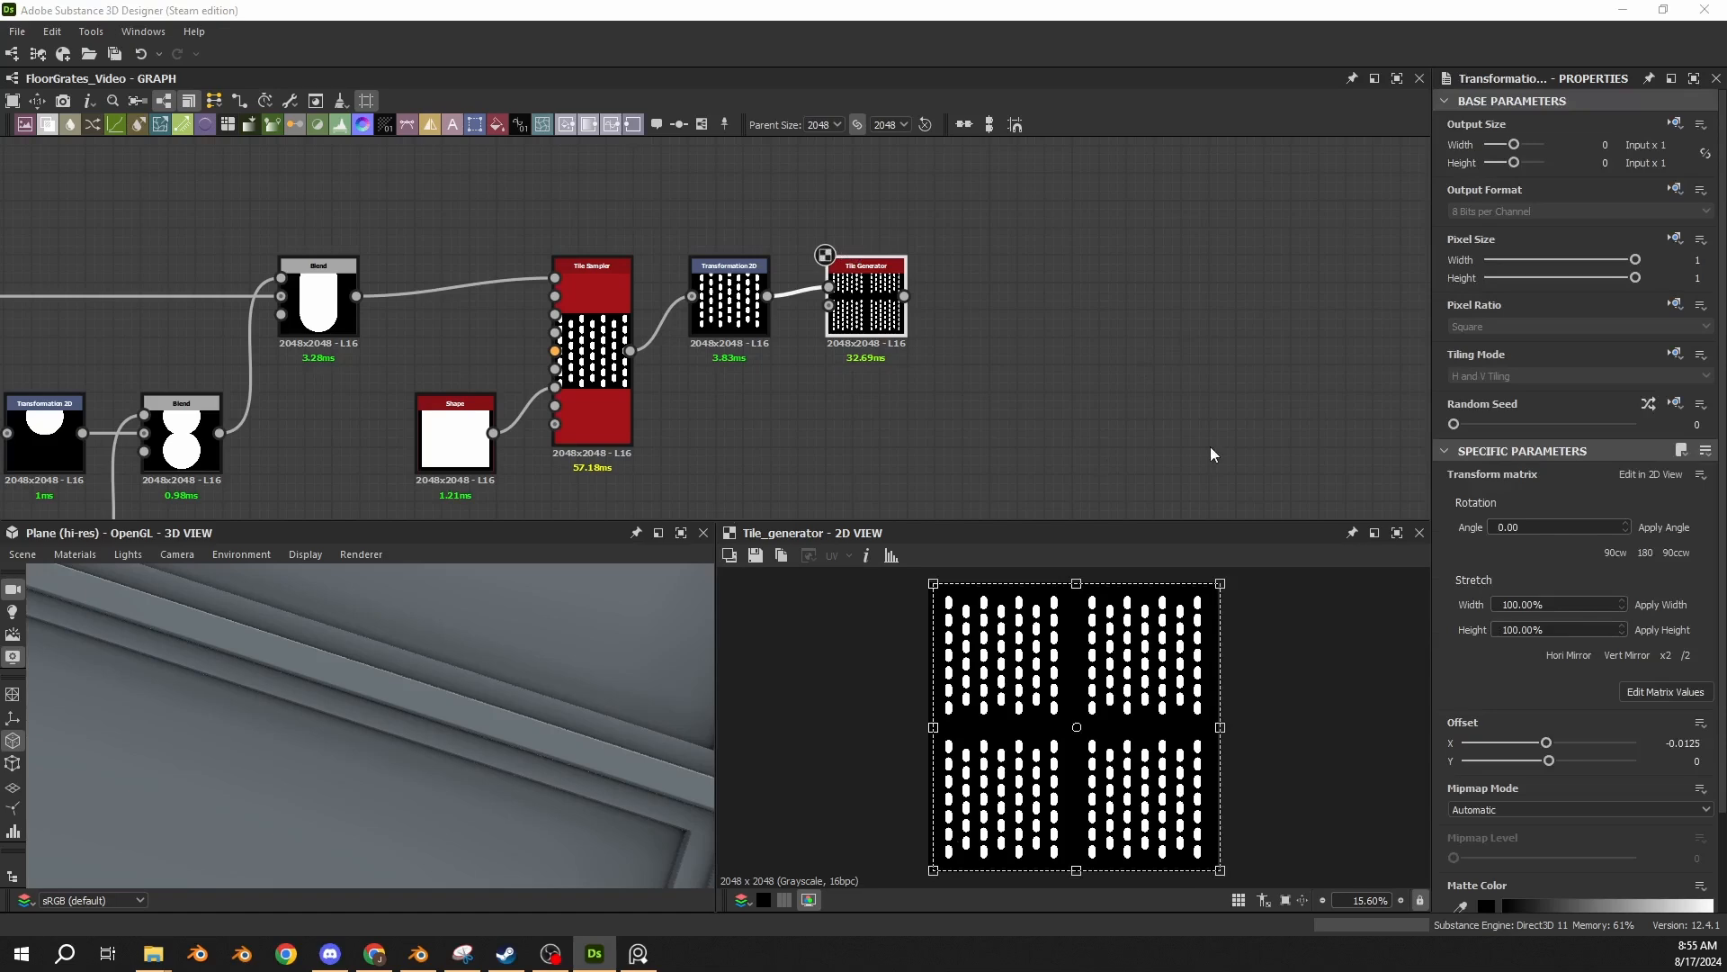
{"action": "key", "text": "ctrl+d"}
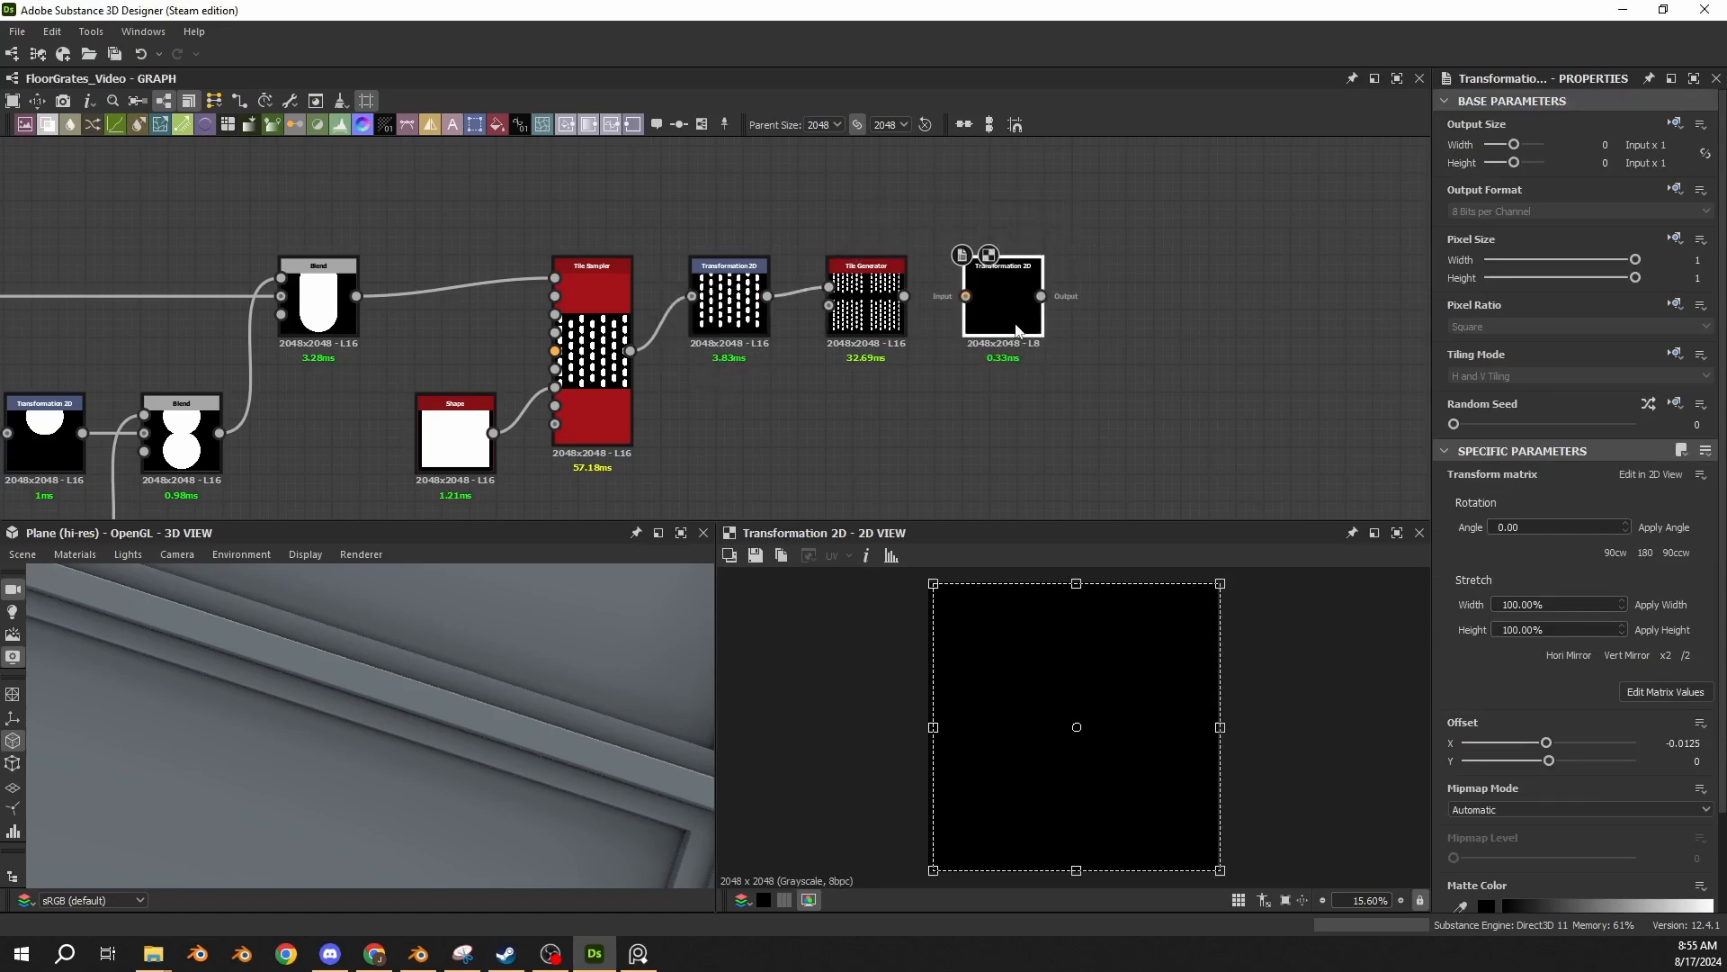
{"action": "left_click_drag", "start_coordinate": [904, 296], "coordinate": [968, 297]}
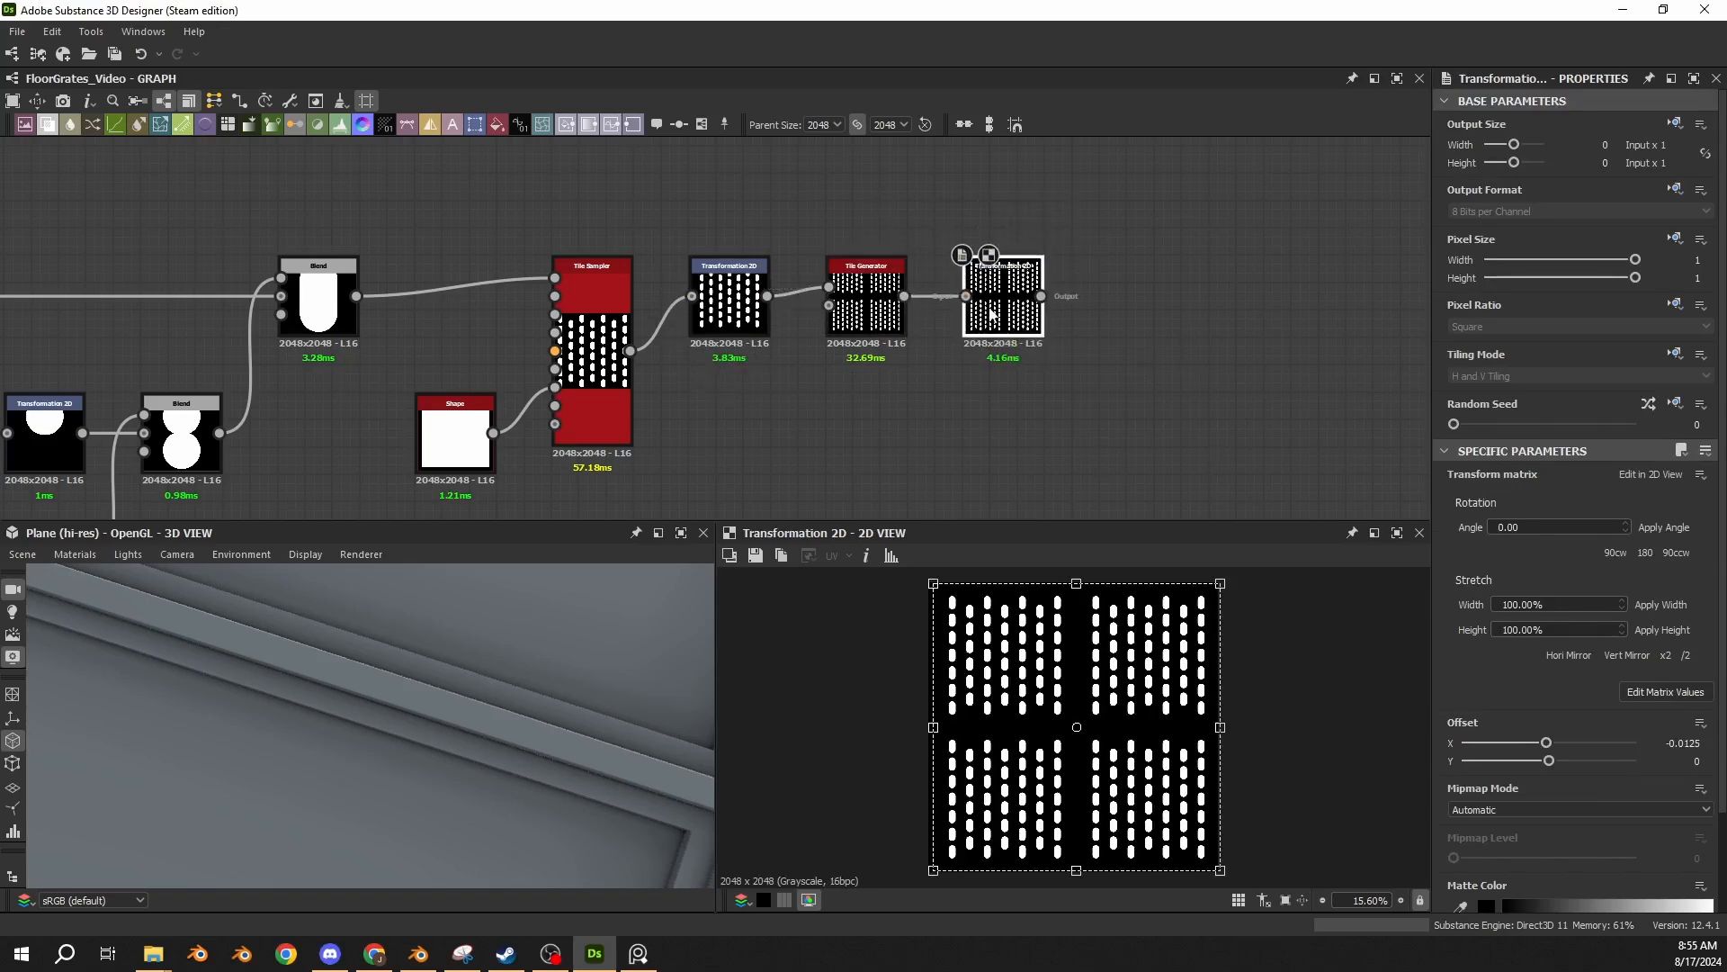
Examine the margins around the offset capsule groups and the matrix values of the new Transformation 2D.
{"action": "scroll", "coordinate": [1288, 596], "scroll_direction": "up", "scroll_amount": 5}
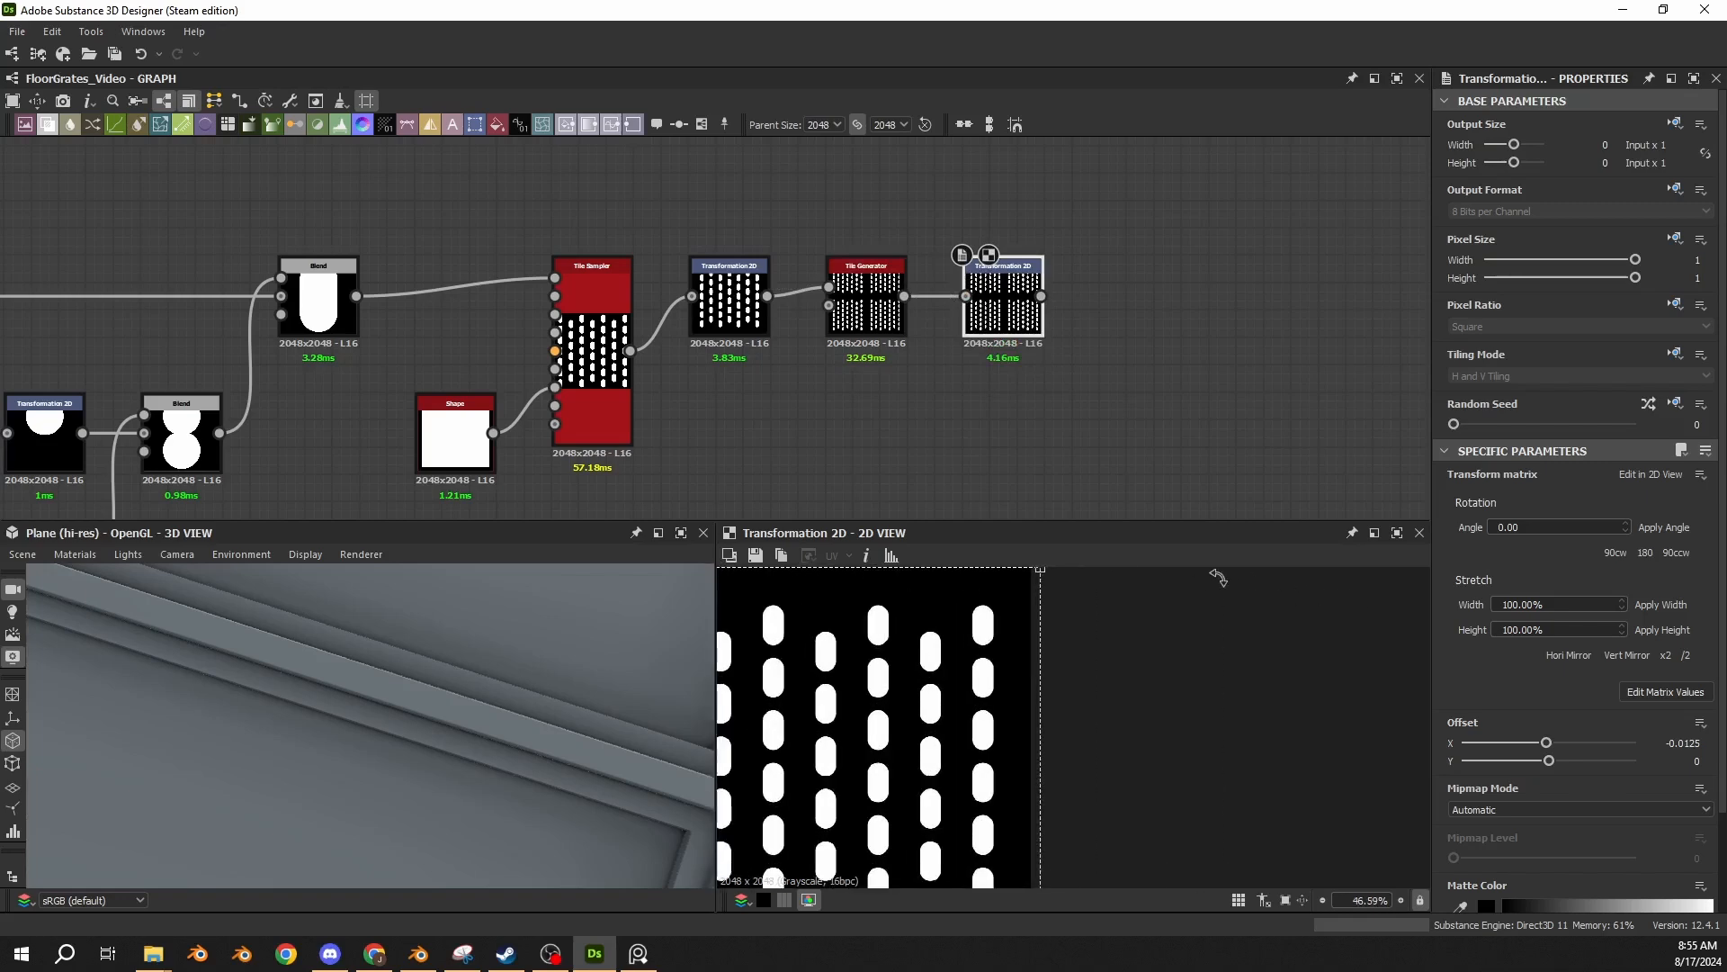
{"action": "scroll", "coordinate": [1072, 647], "scroll_direction": "down", "scroll_amount": 3}
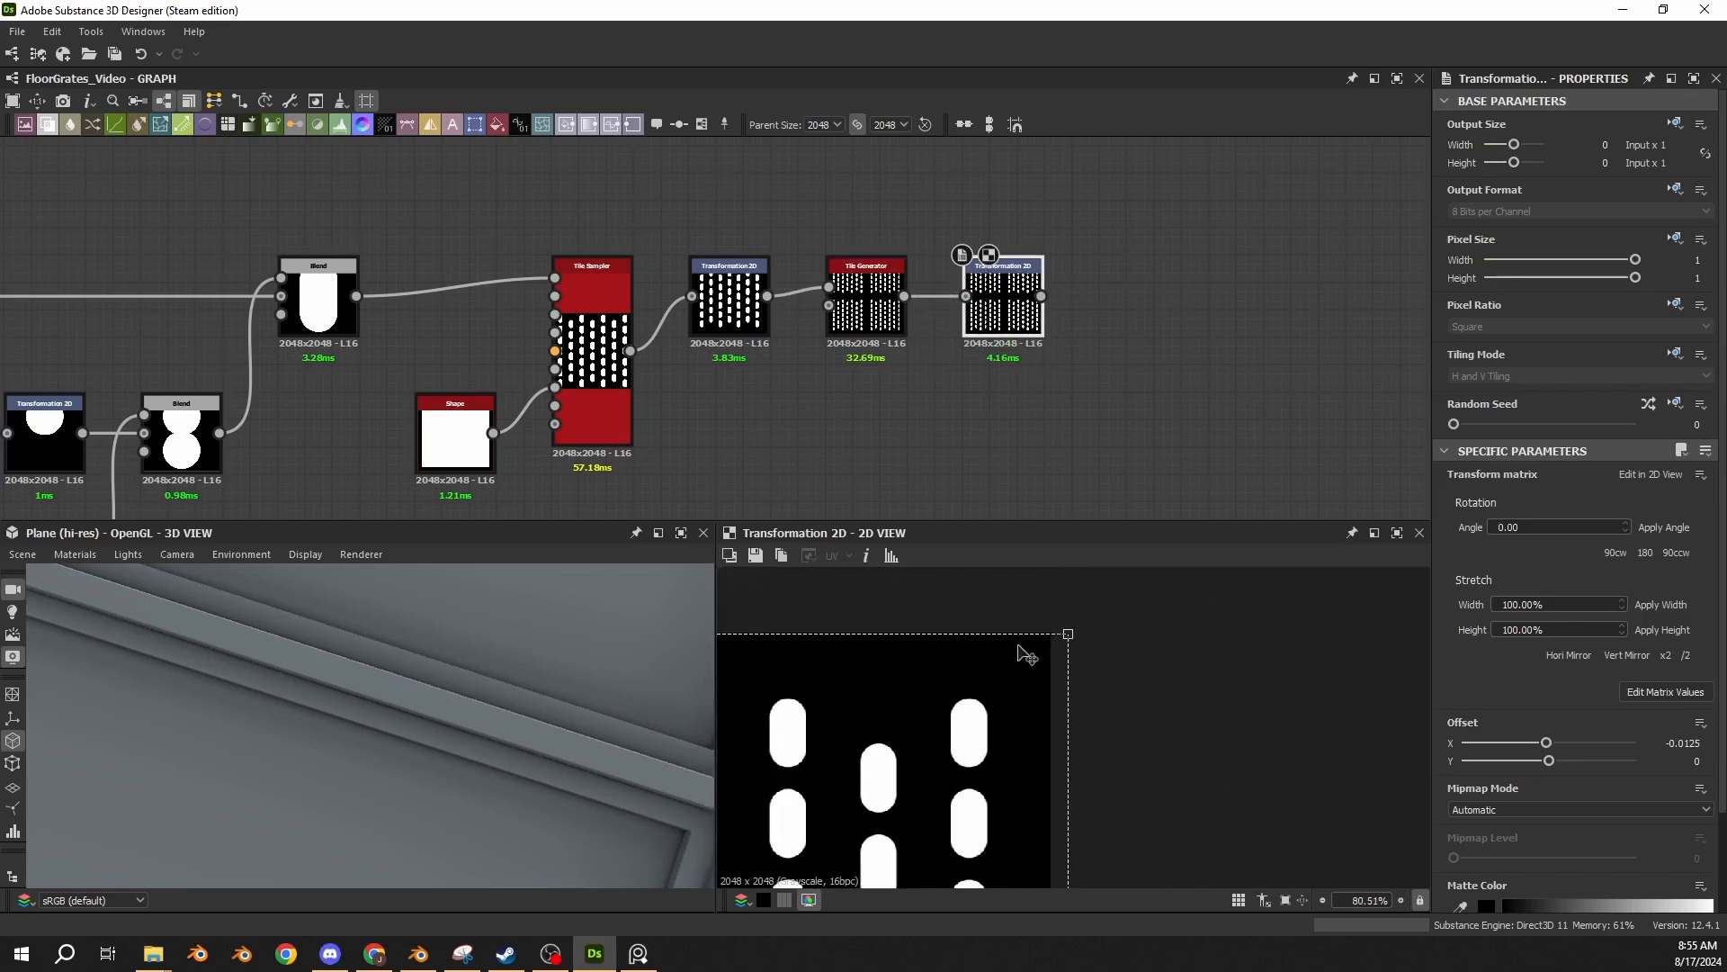
{"action": "scroll", "coordinate": [918, 674], "scroll_direction": "down", "scroll_amount": 3}
{"action": "scroll", "coordinate": [927, 738], "scroll_direction": "up", "scroll_amount": 3}
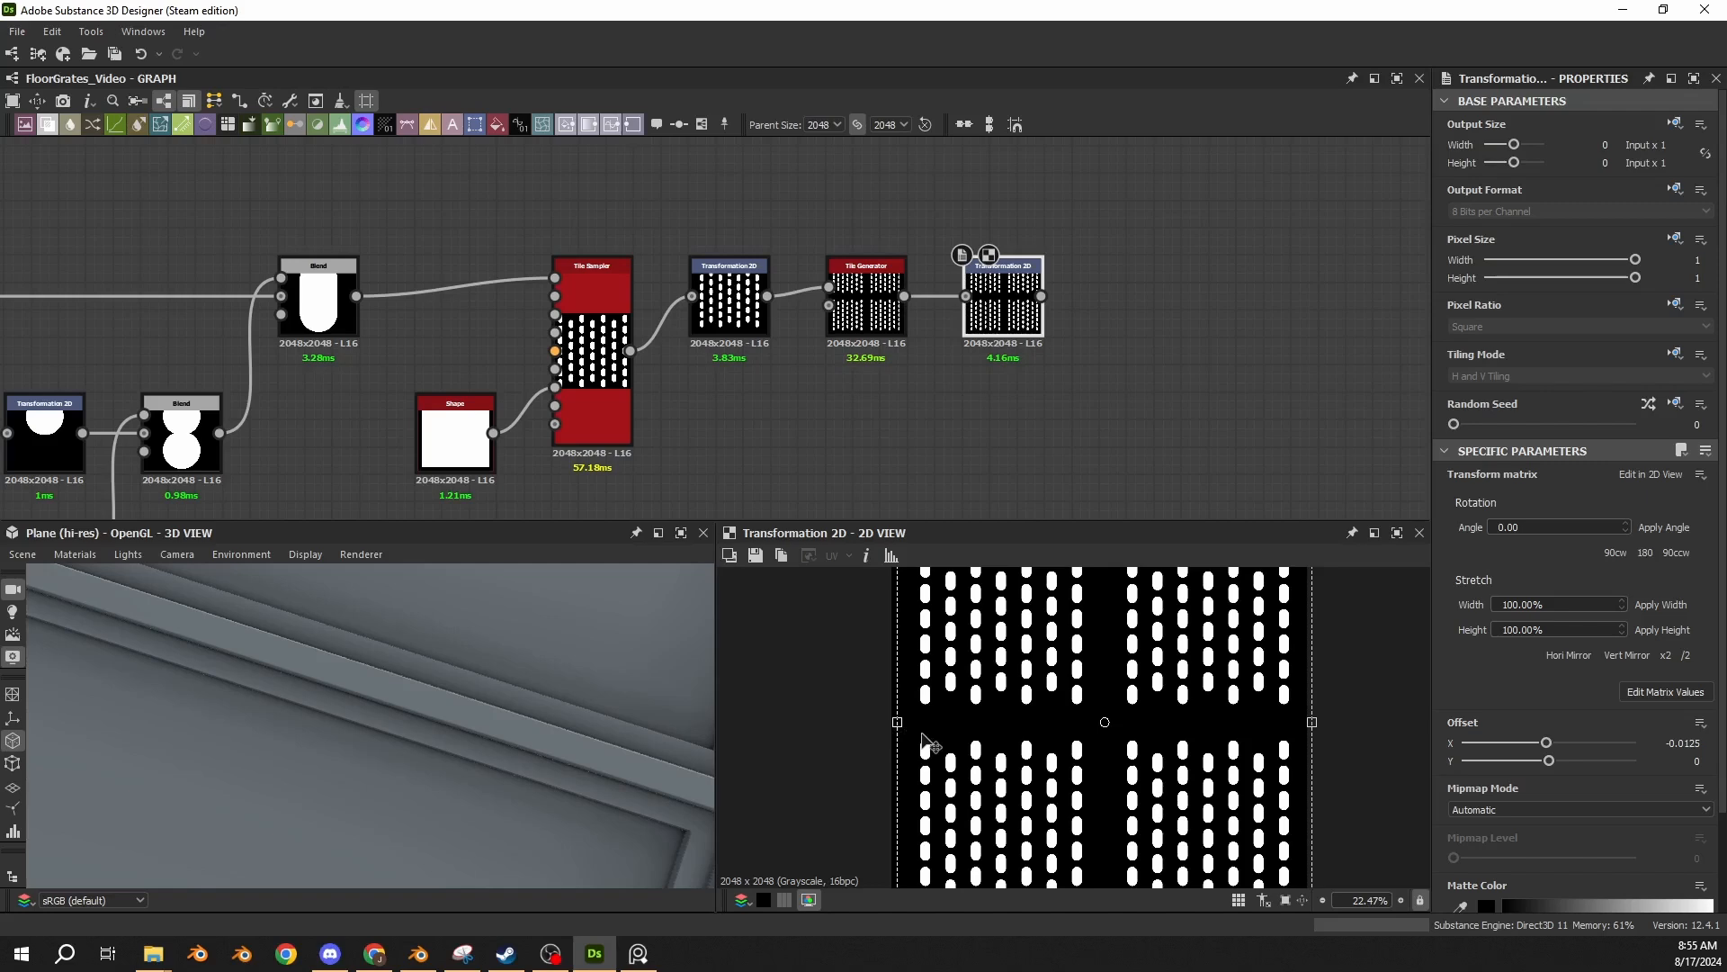
{"action": "scroll", "coordinate": [929, 743], "scroll_direction": "down", "scroll_amount": 2}
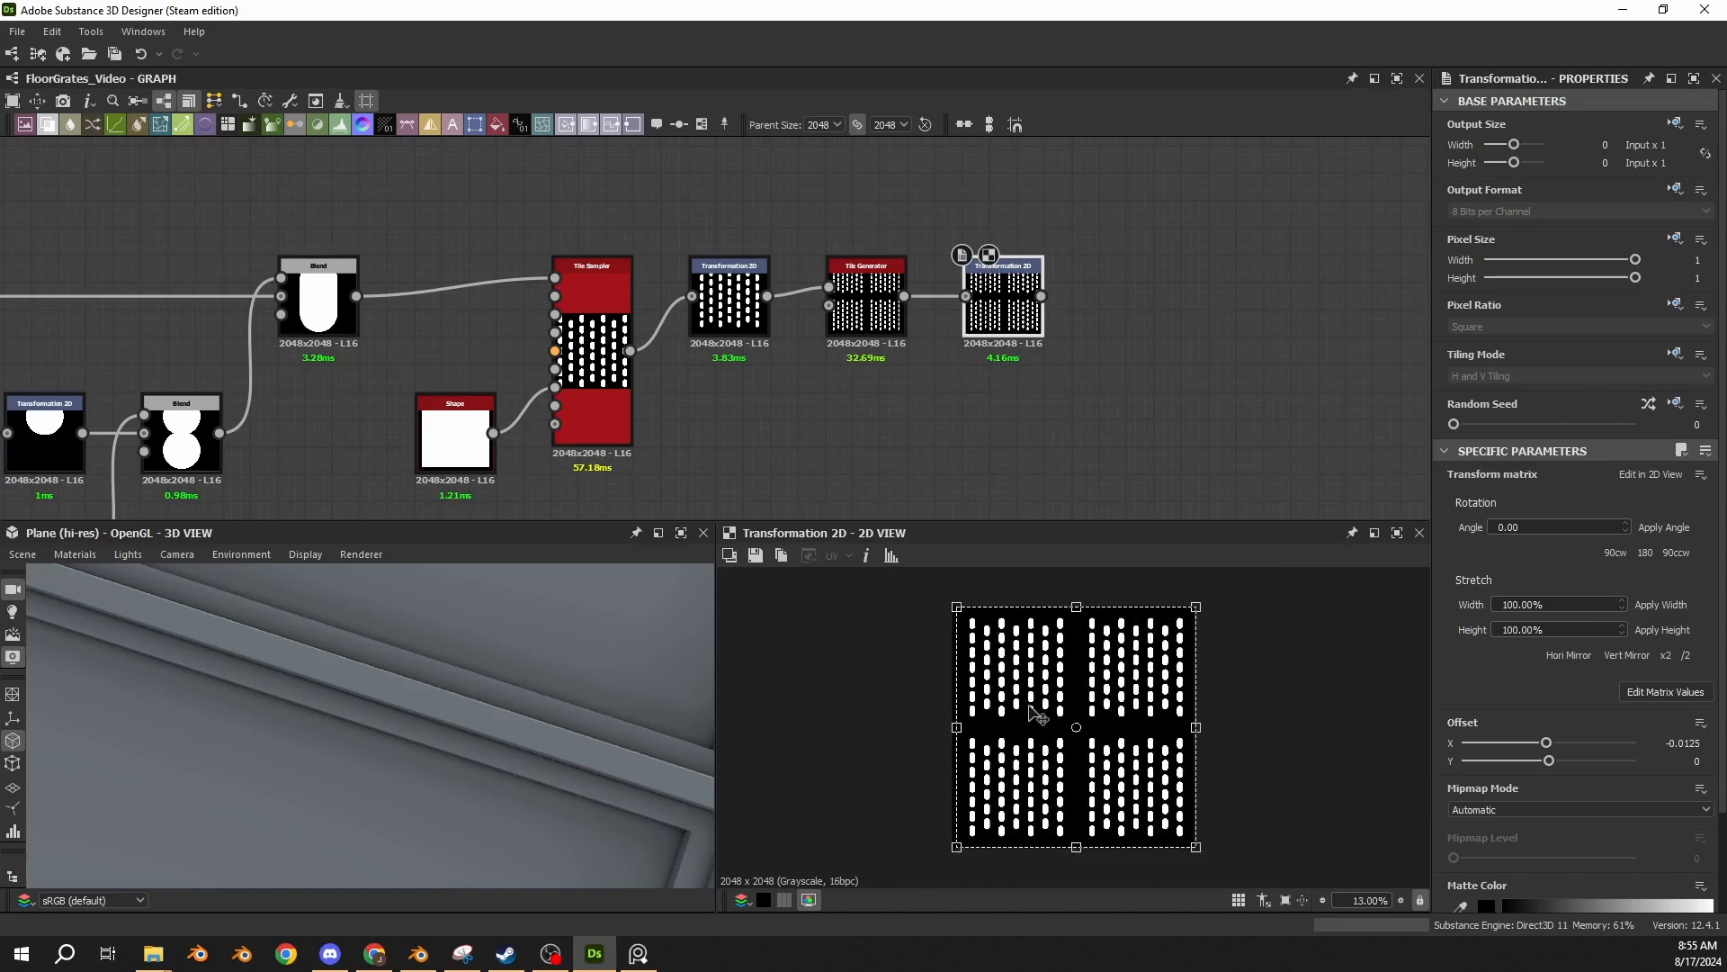
{"action": "left_click", "coordinate": [1666, 692]}
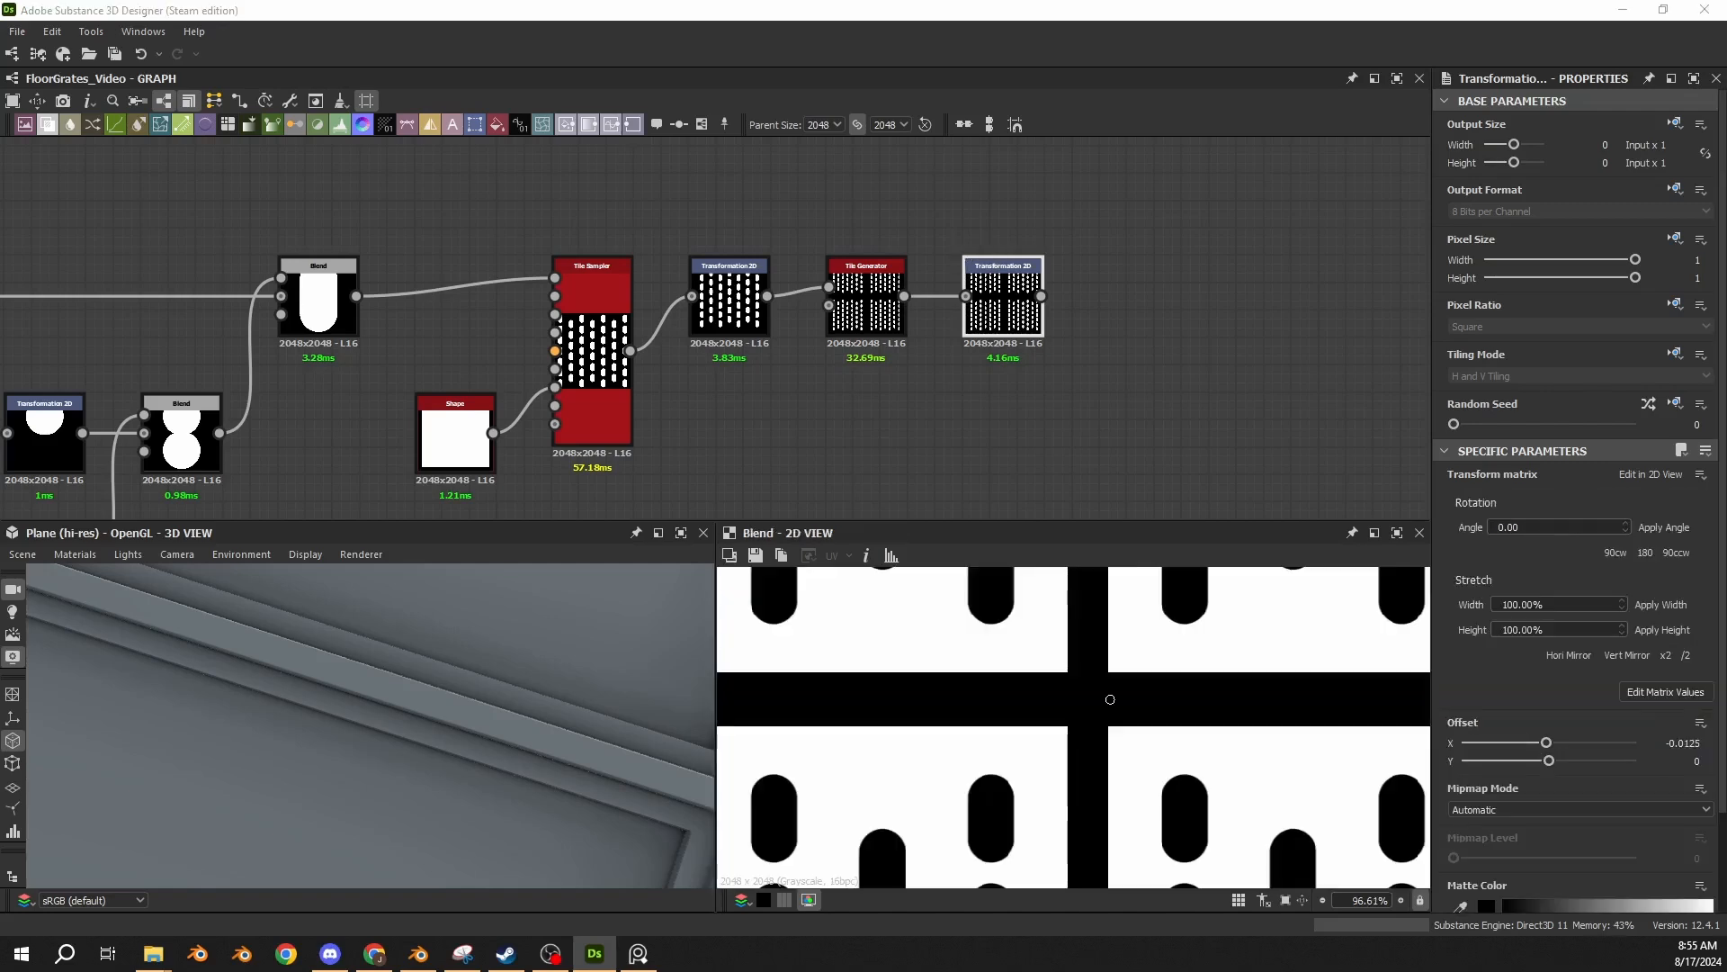
{"action": "double_click", "coordinate": [1003, 301]}
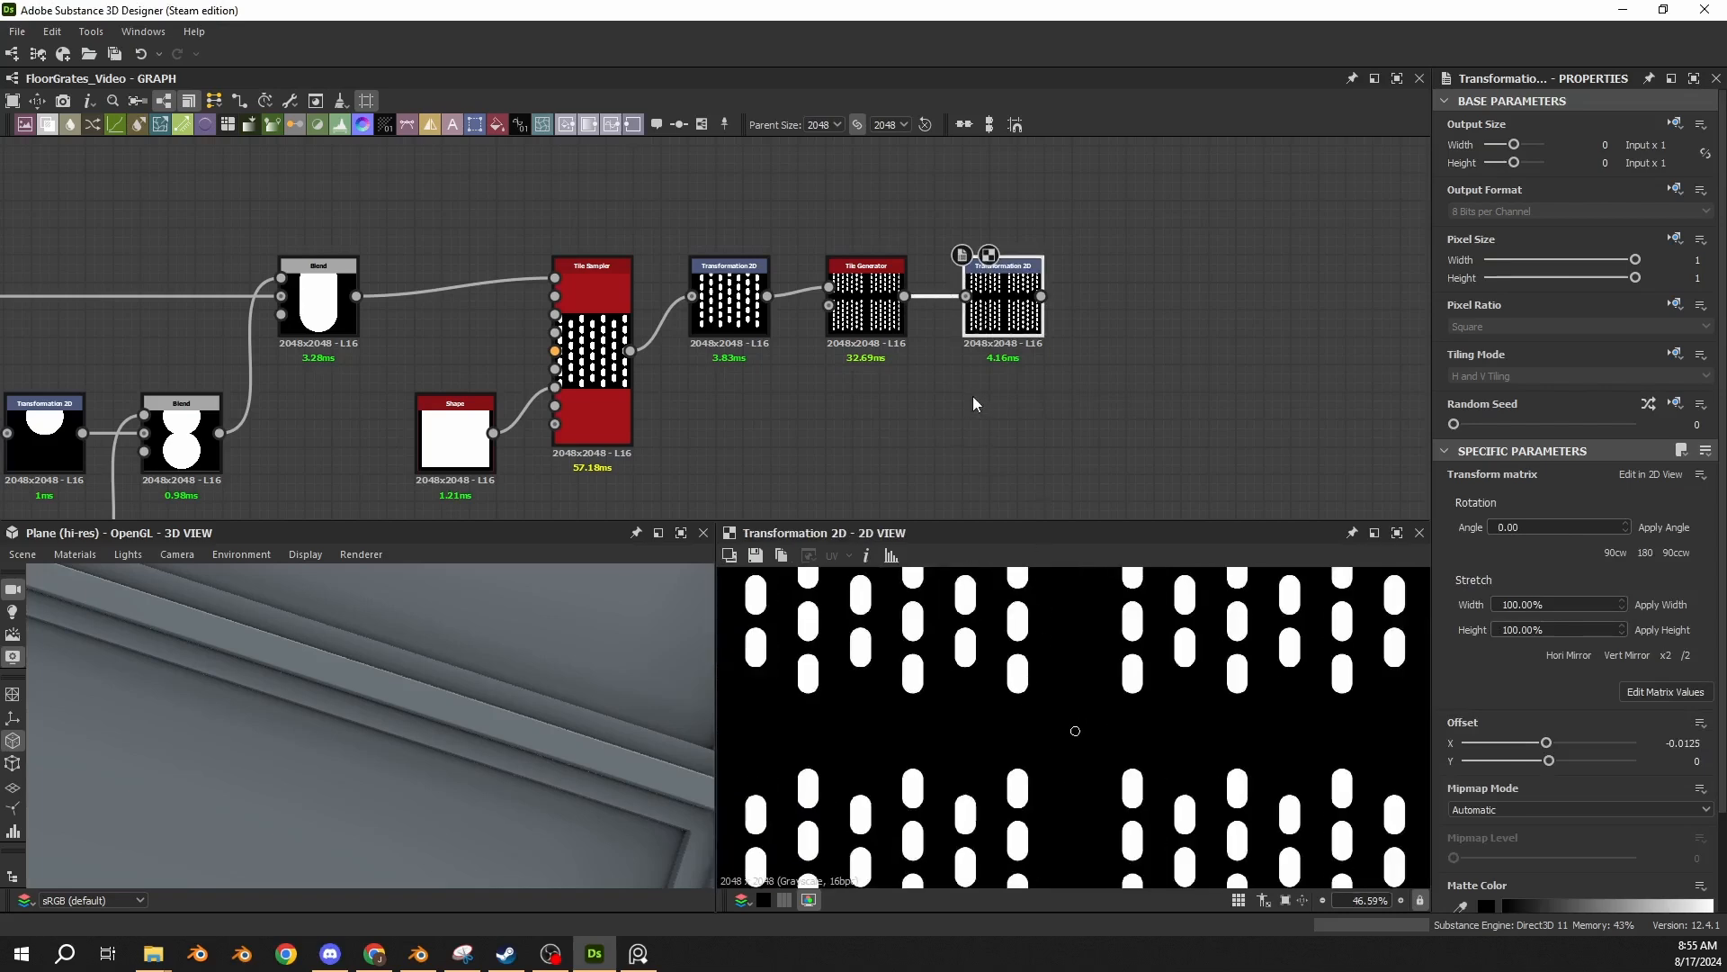
{"action": "left_click", "coordinate": [1665, 692]}
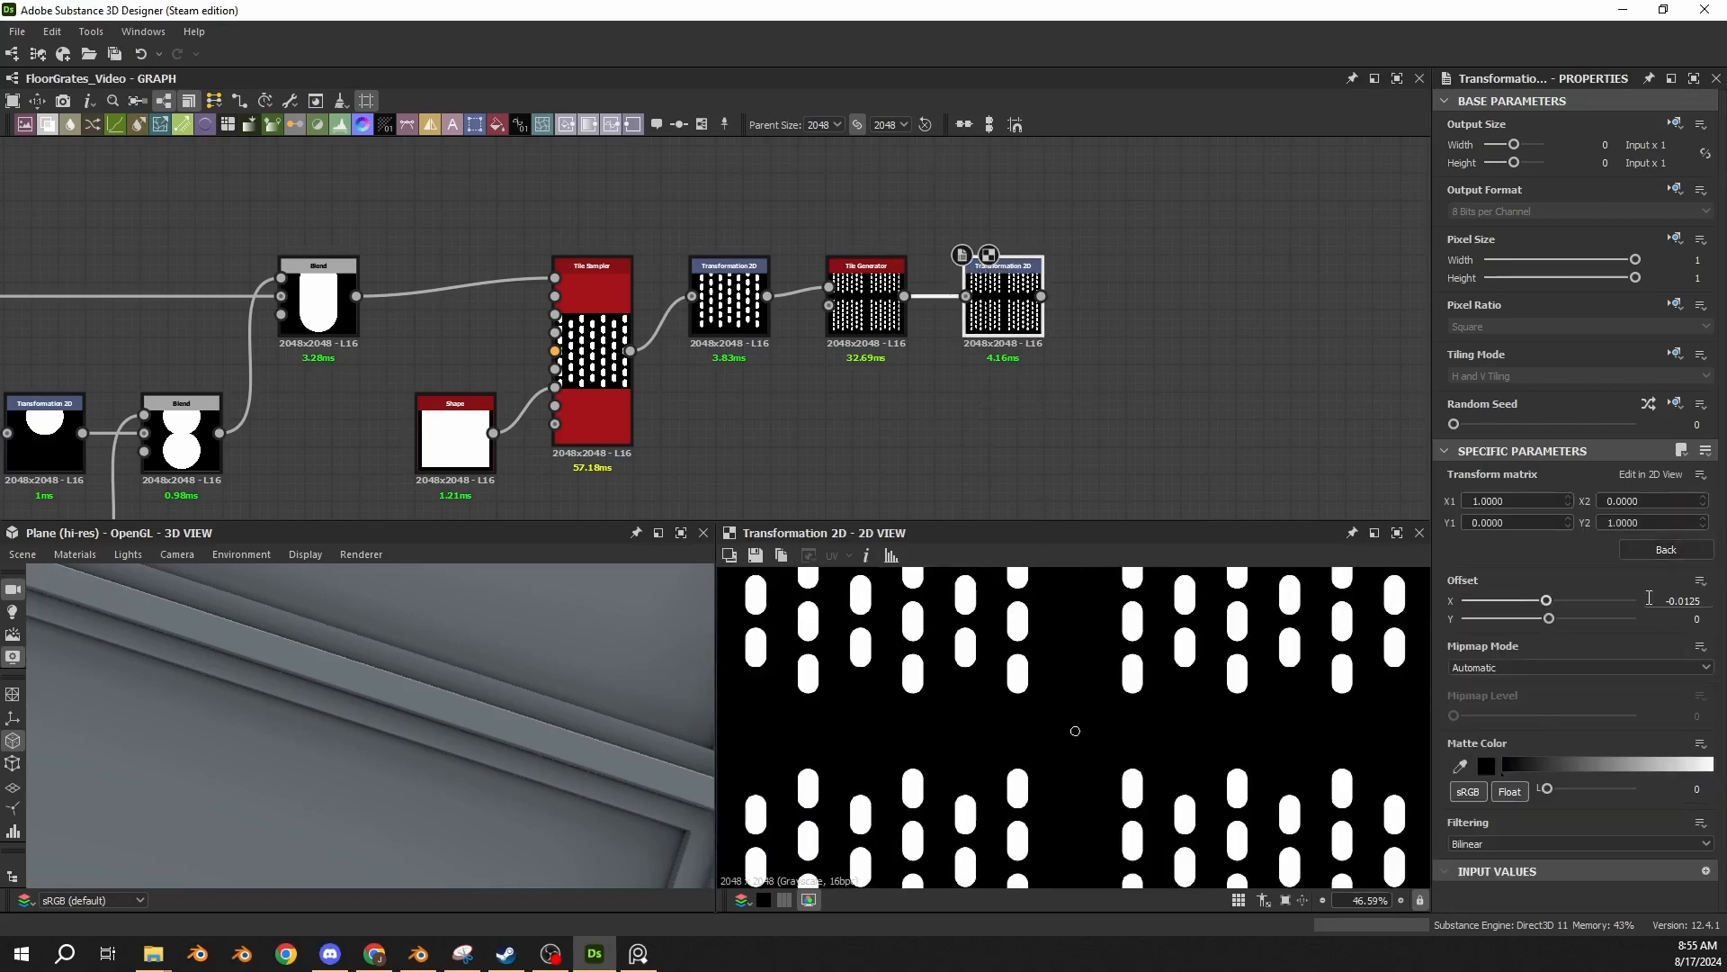
{"action": "left_click", "coordinate": [1659, 550]}
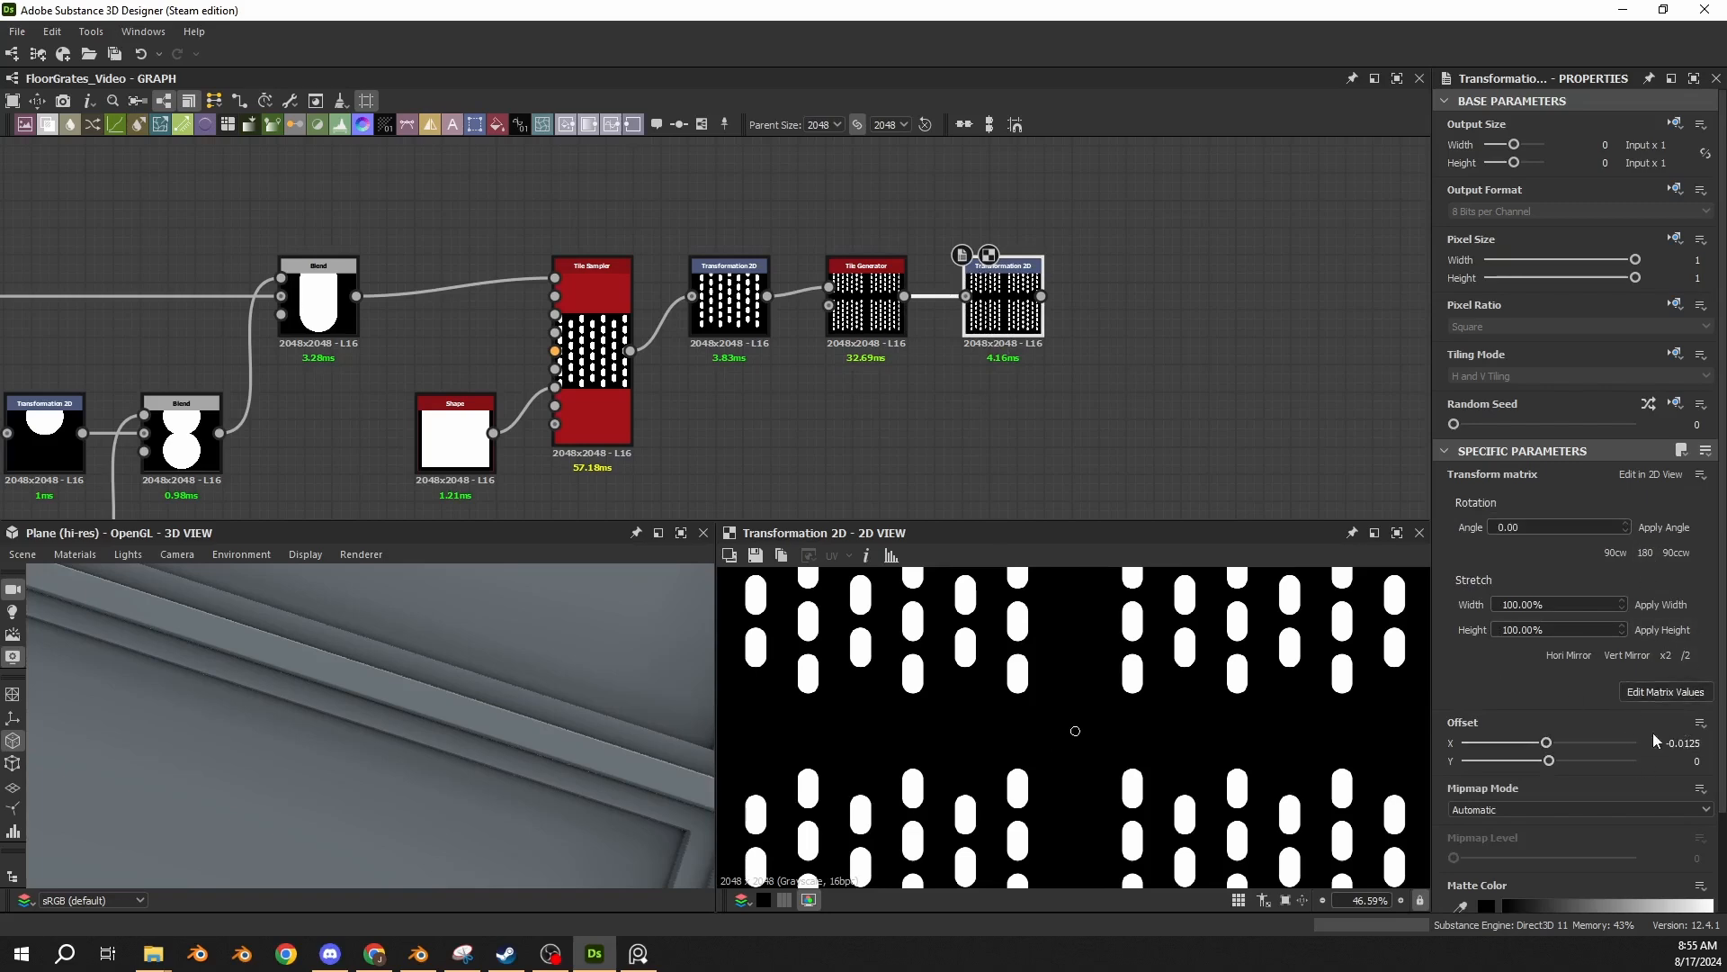
Add a Mirror Grayscale in Mirror Axis X mode after the offset Transformation 2D and connect the two.
{"action": "middle_click_drag", "start_coordinate": [1055, 403], "coordinate": [832, 423]}
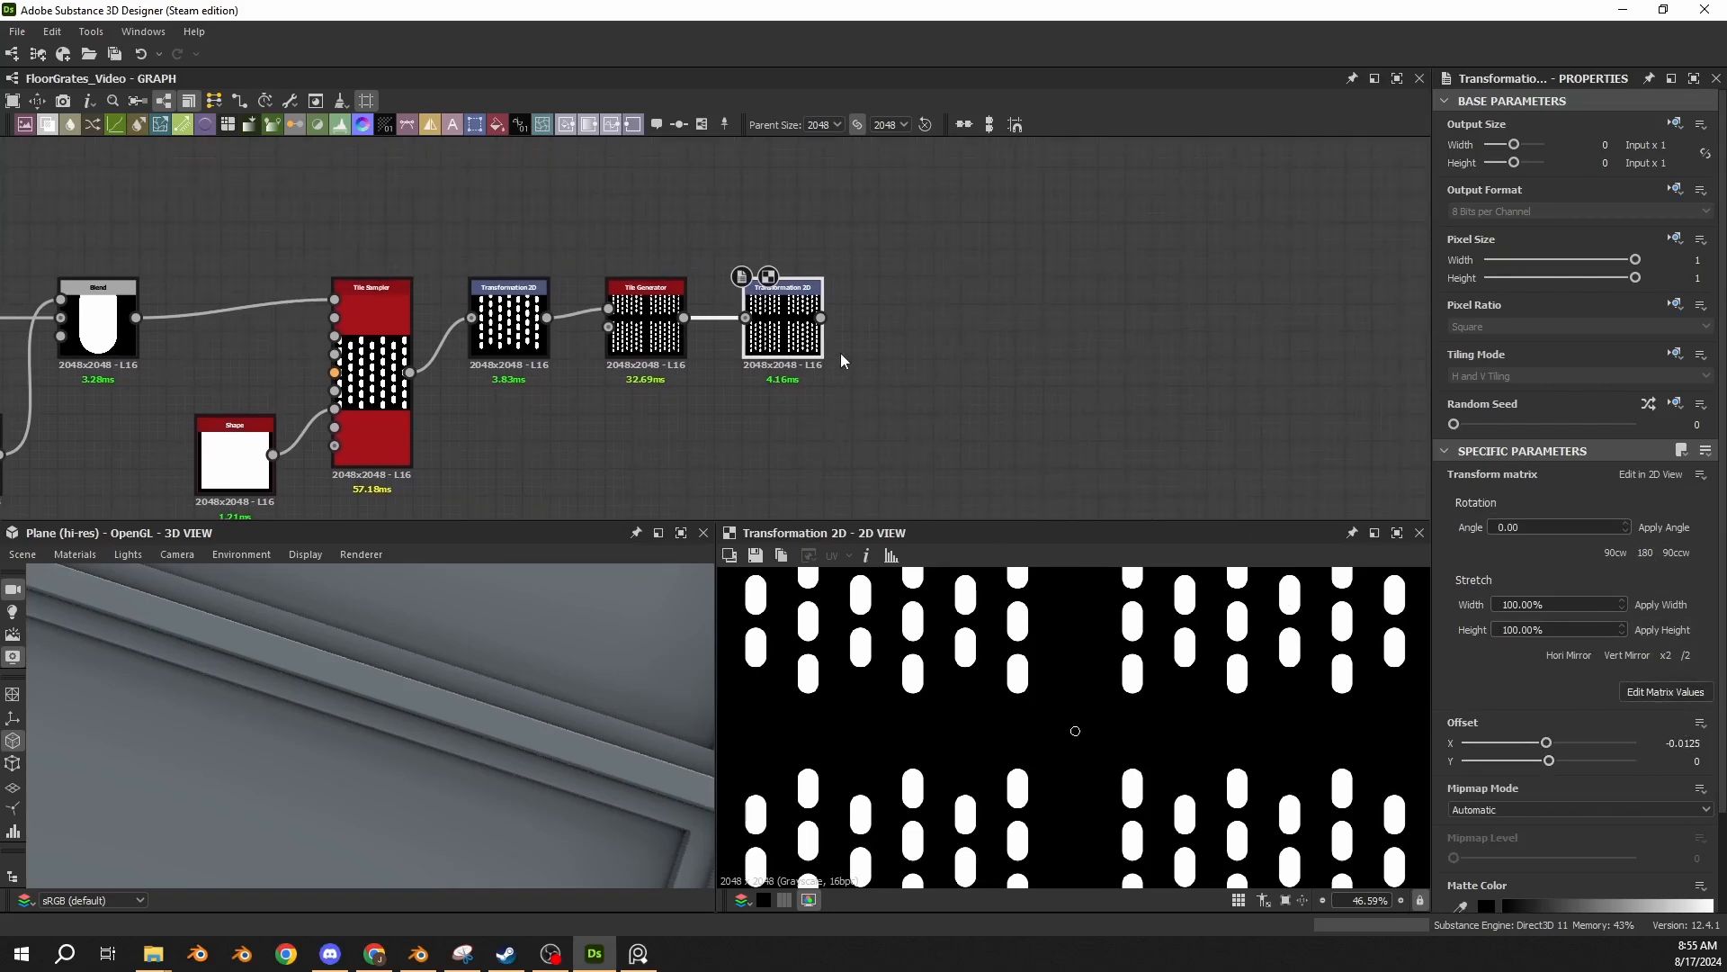
{"action": "scroll", "coordinate": [1071, 733], "scroll_direction": "down", "scroll_amount": 5}
{"action": "scroll", "coordinate": [1071, 733], "scroll_direction": "up", "scroll_amount": 7}
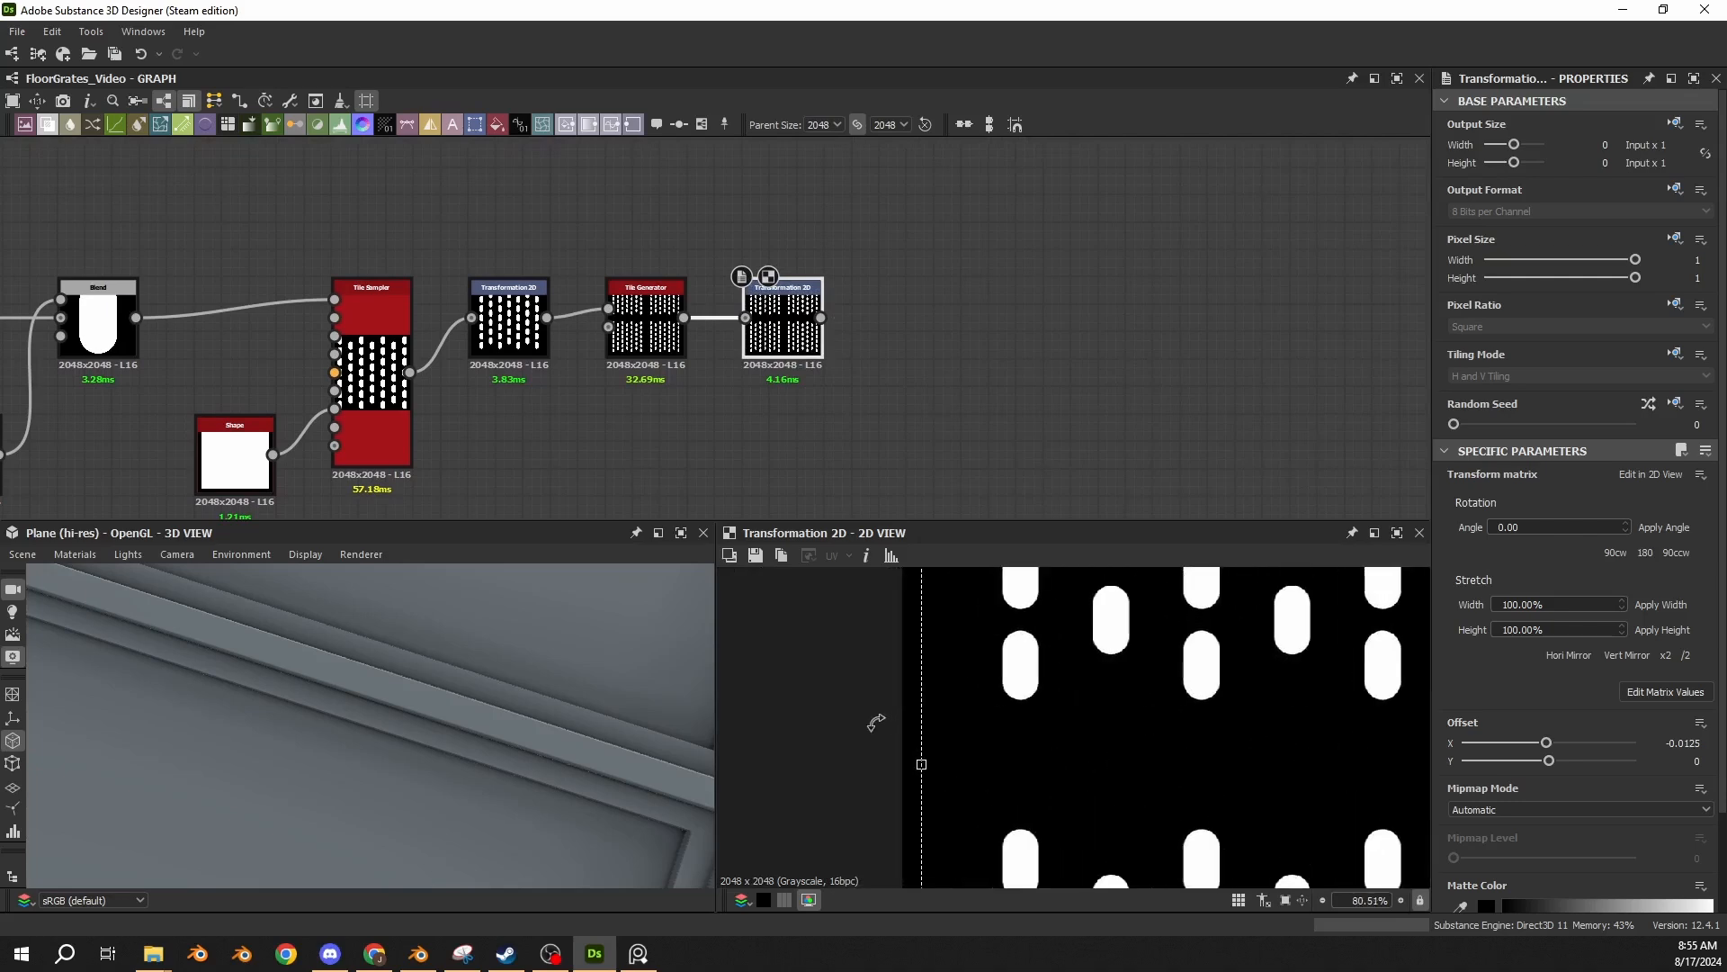
{"action": "scroll", "coordinate": [1216, 717], "scroll_direction": "down", "scroll_amount": 6}
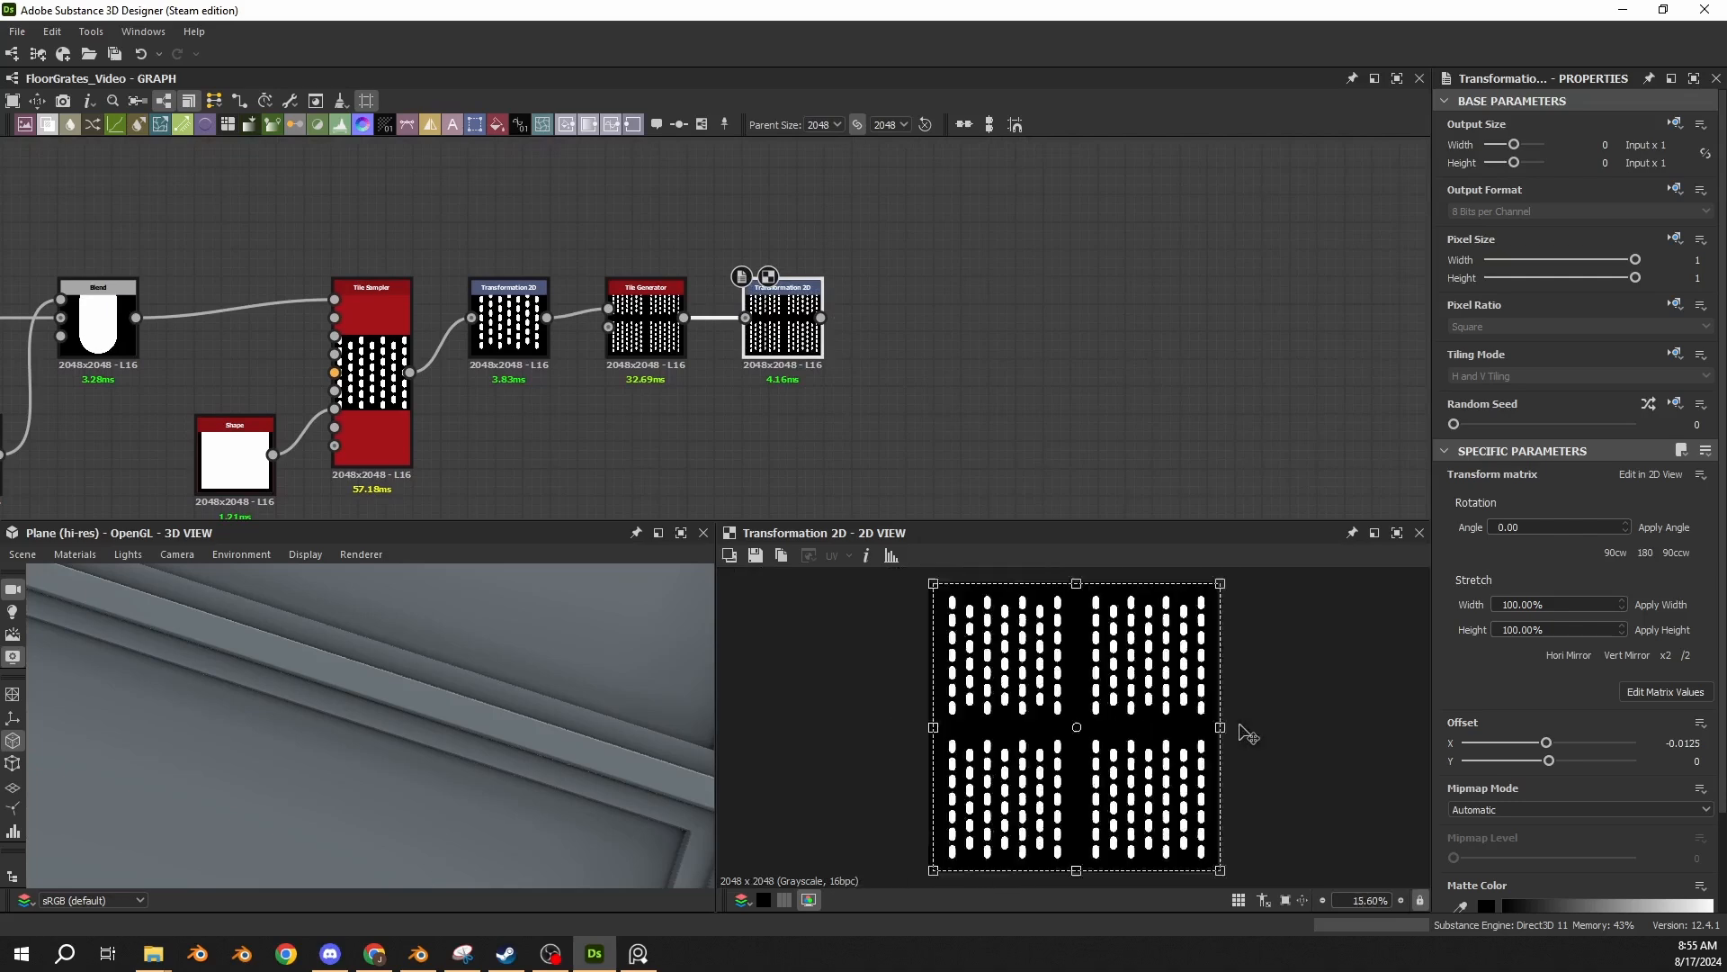
{"action": "scroll", "coordinate": [1092, 724], "scroll_direction": "up", "scroll_amount": 2}
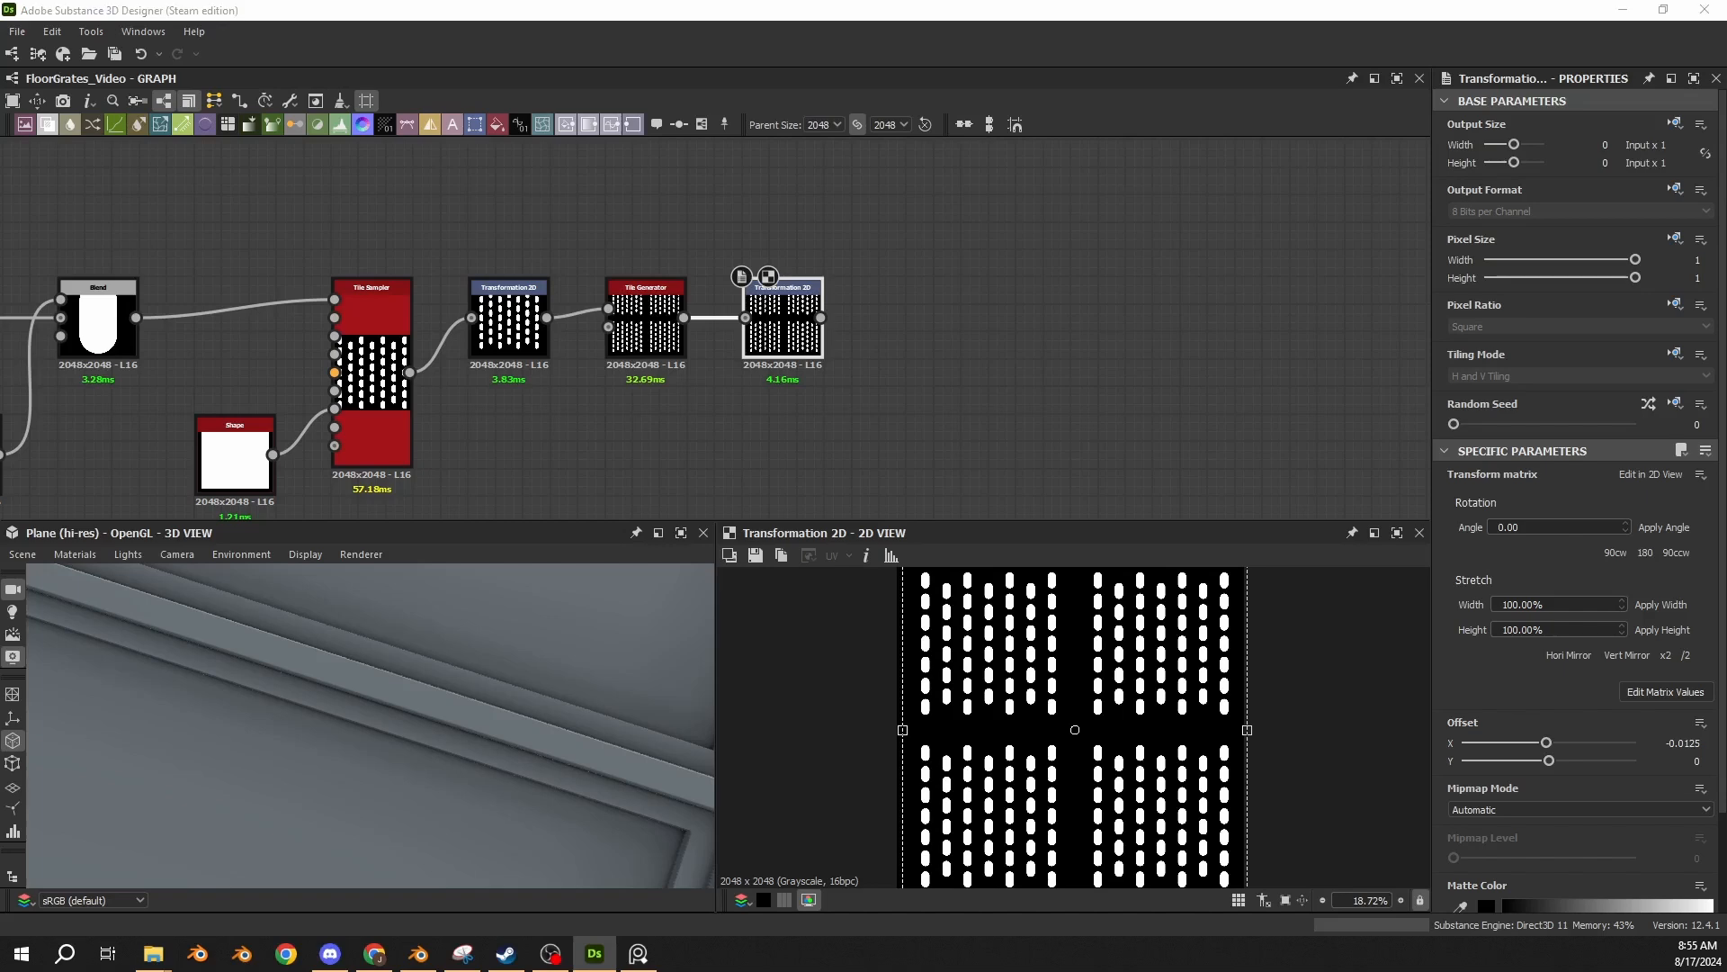
{"action": "left_click_drag", "start_coordinate": [841, 511], "coordinate": [956, 360]}
{"action": "left_click_drag", "start_coordinate": [820, 317], "coordinate": [919, 315]}
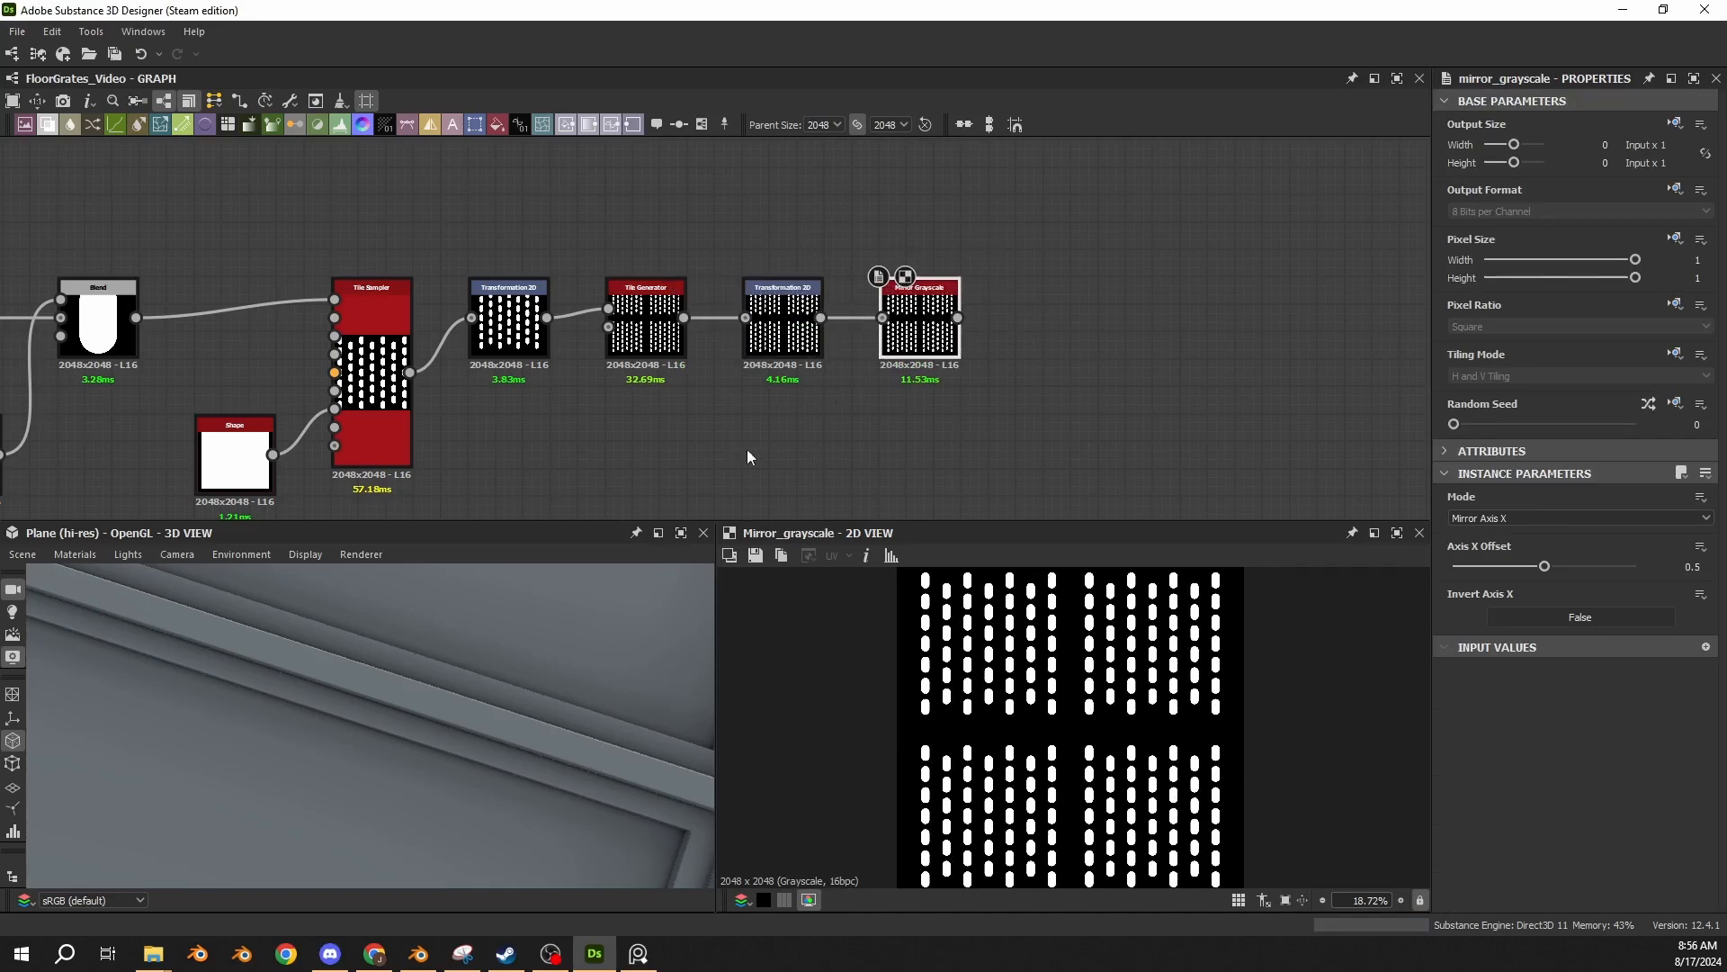
Compare the capsule layout of the offset Transformation 2D with that of the Mirror Grayscale.
{"action": "left_click", "coordinate": [783, 334]}
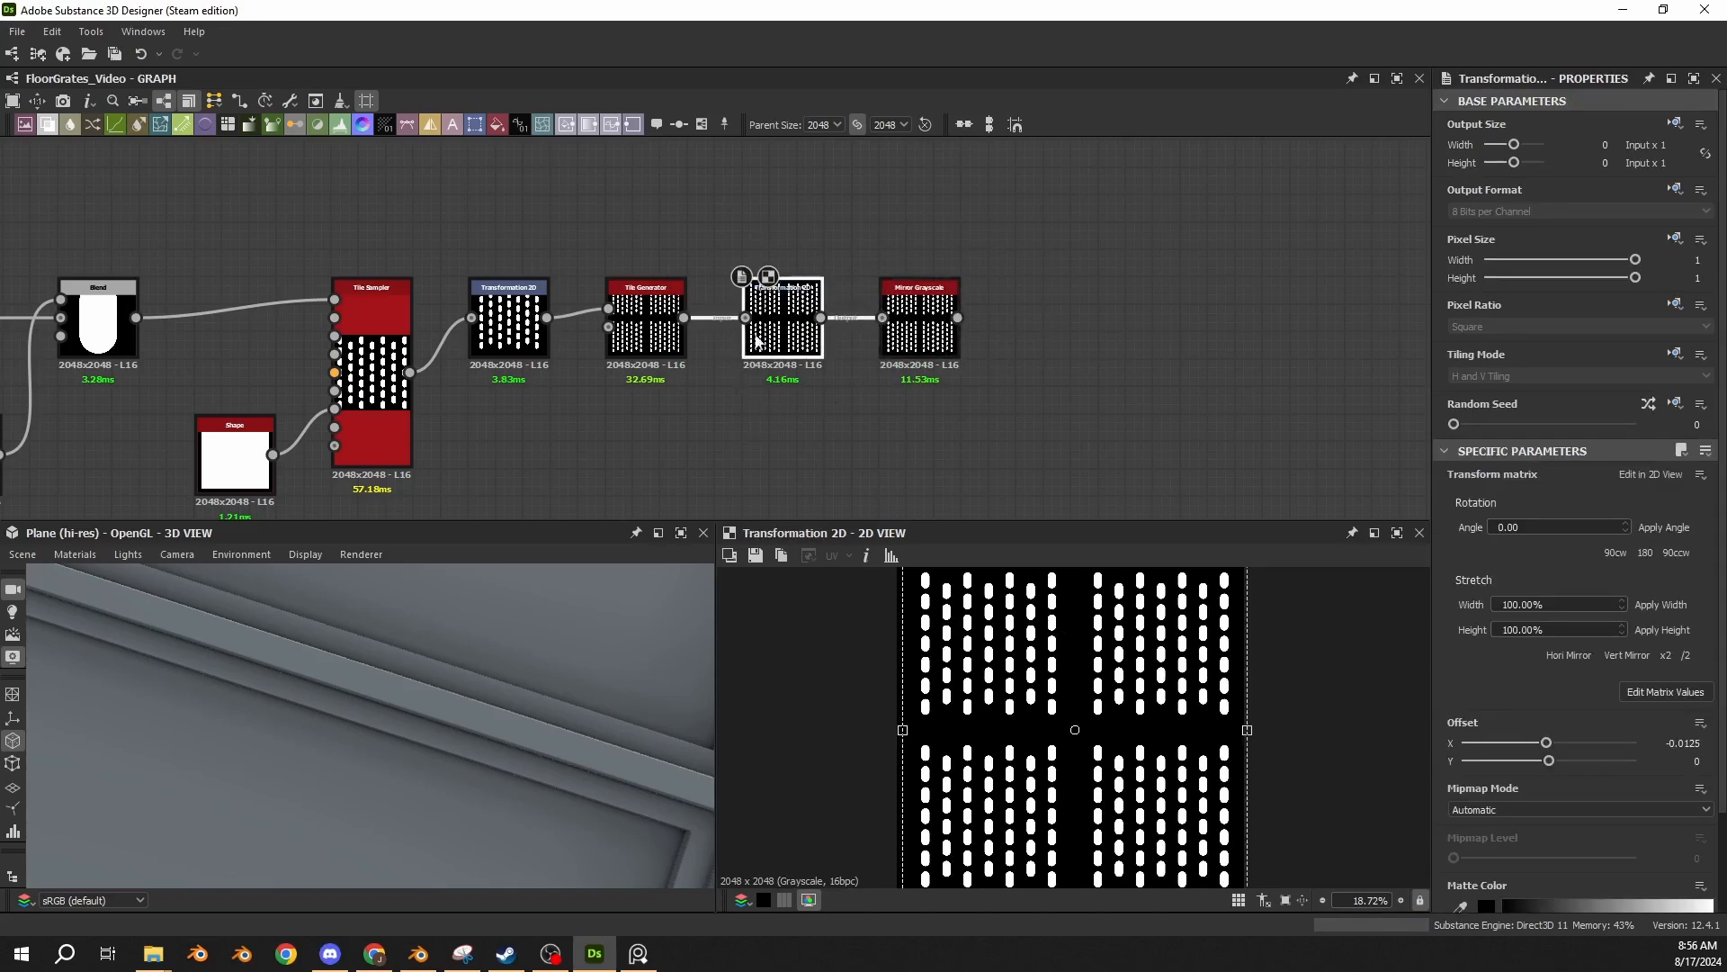
{"action": "left_click", "coordinate": [645, 337]}
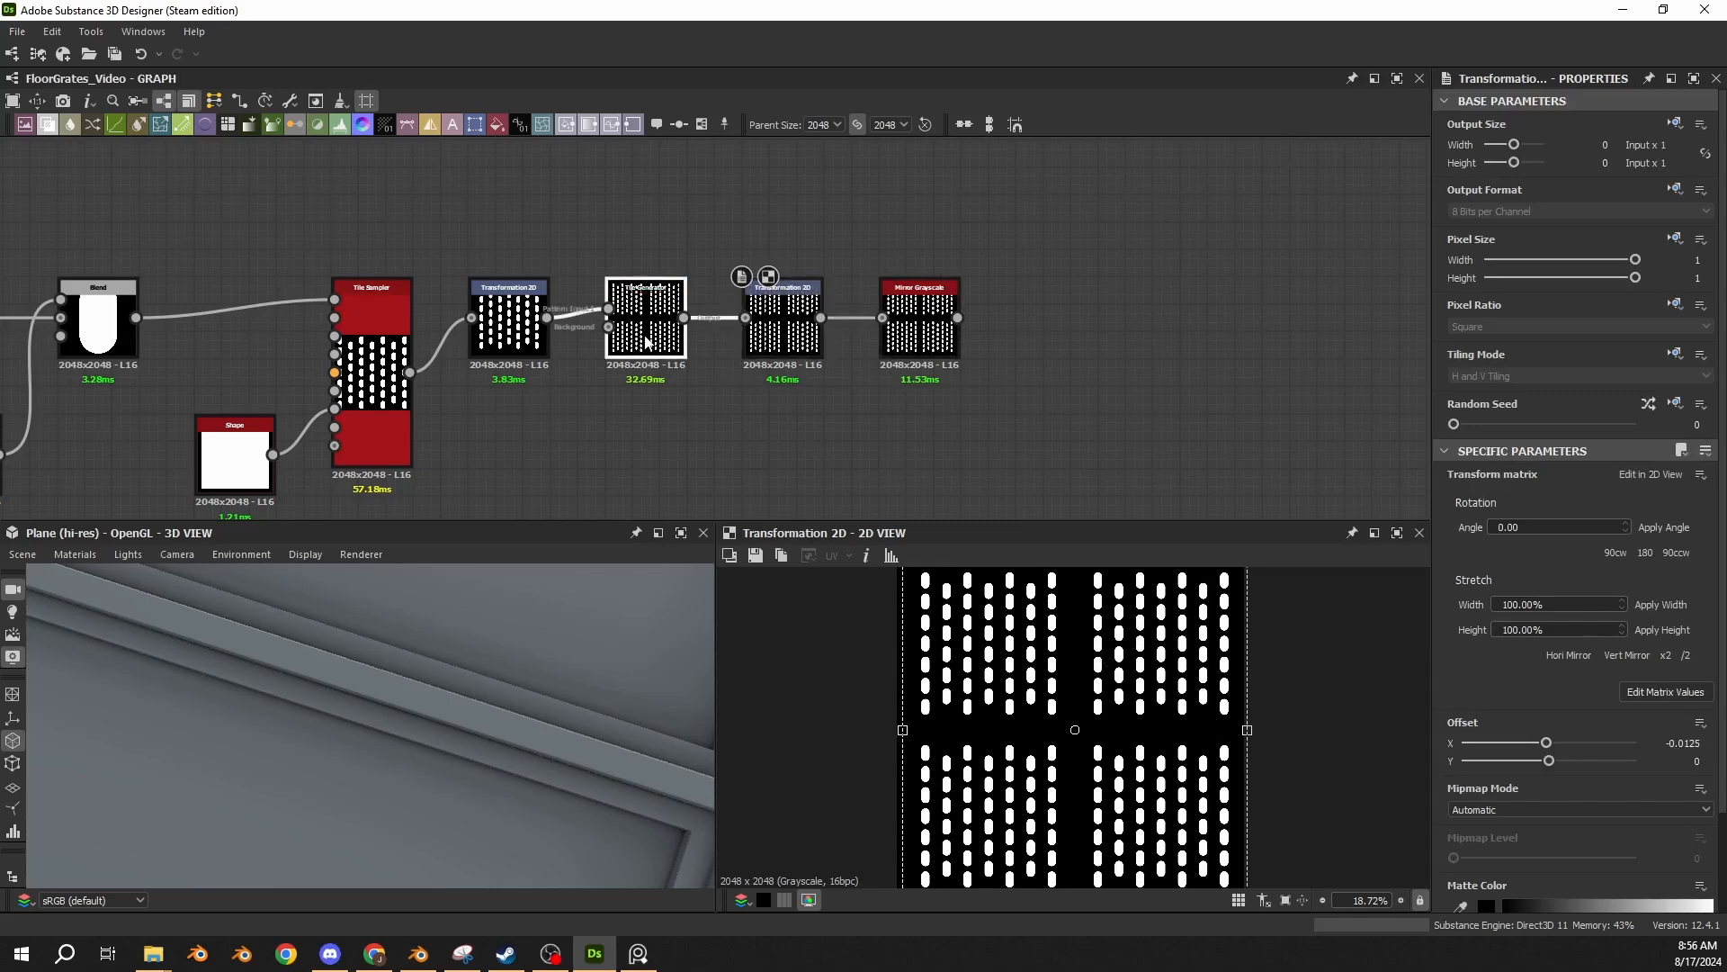
{"action": "left_click", "coordinate": [745, 345]}
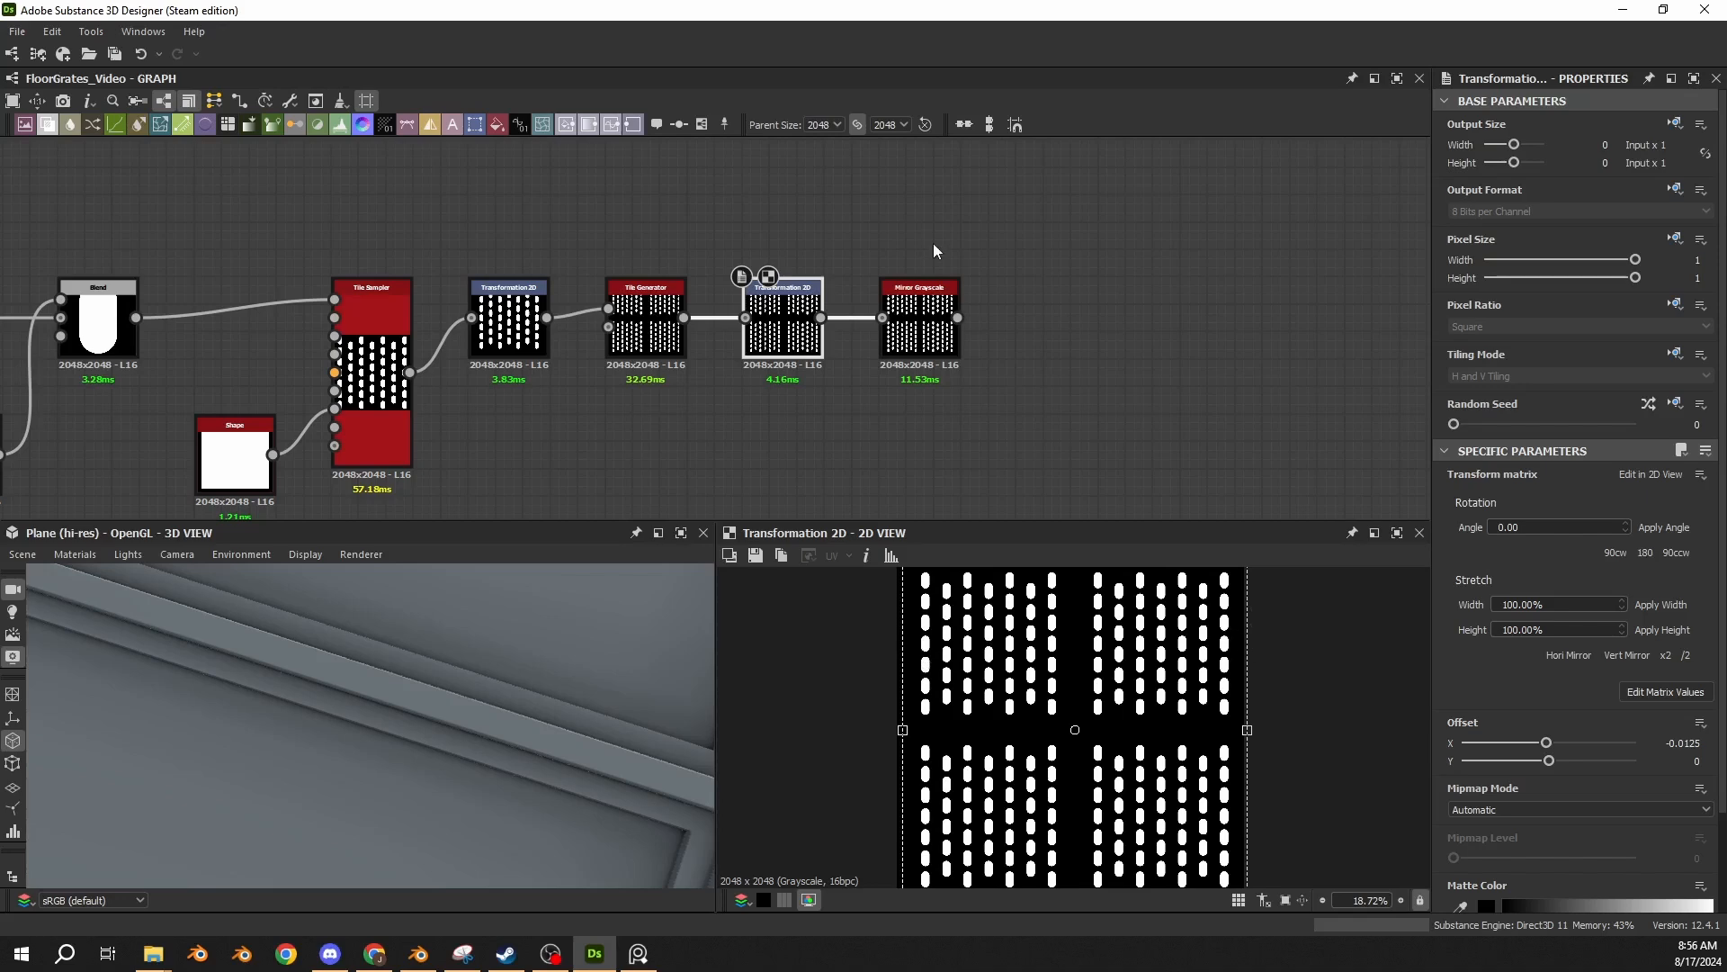
{"action": "left_click", "coordinate": [932, 344]}
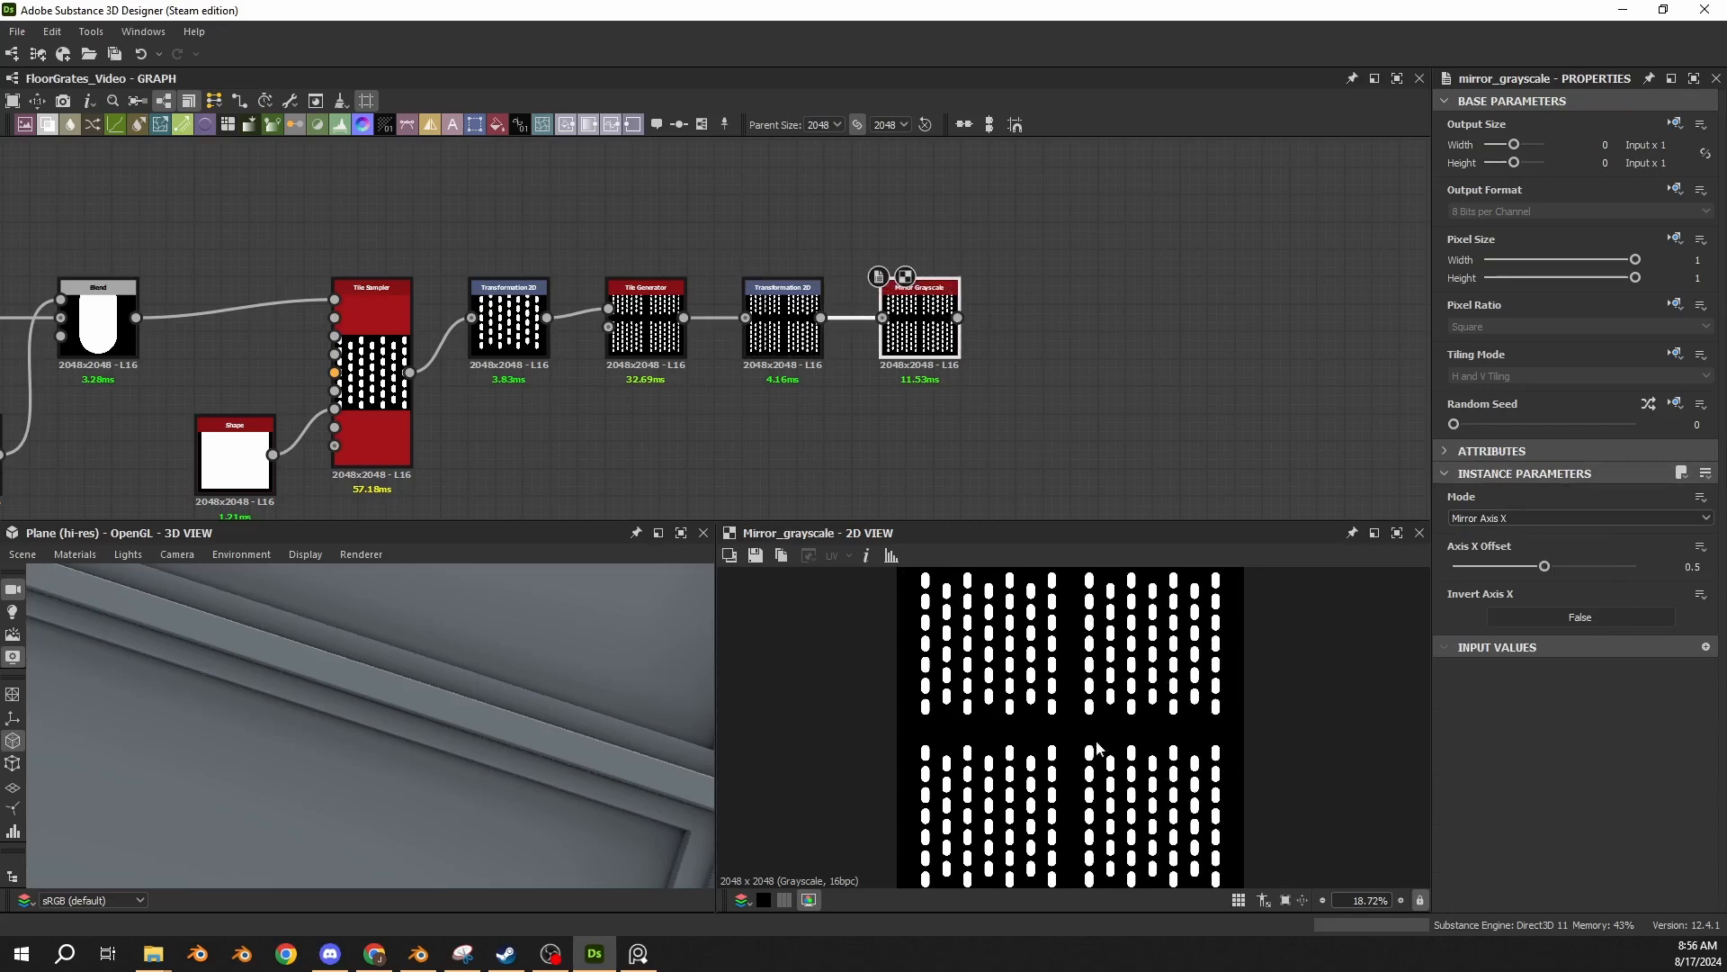
{"action": "left_click", "coordinate": [783, 331]}
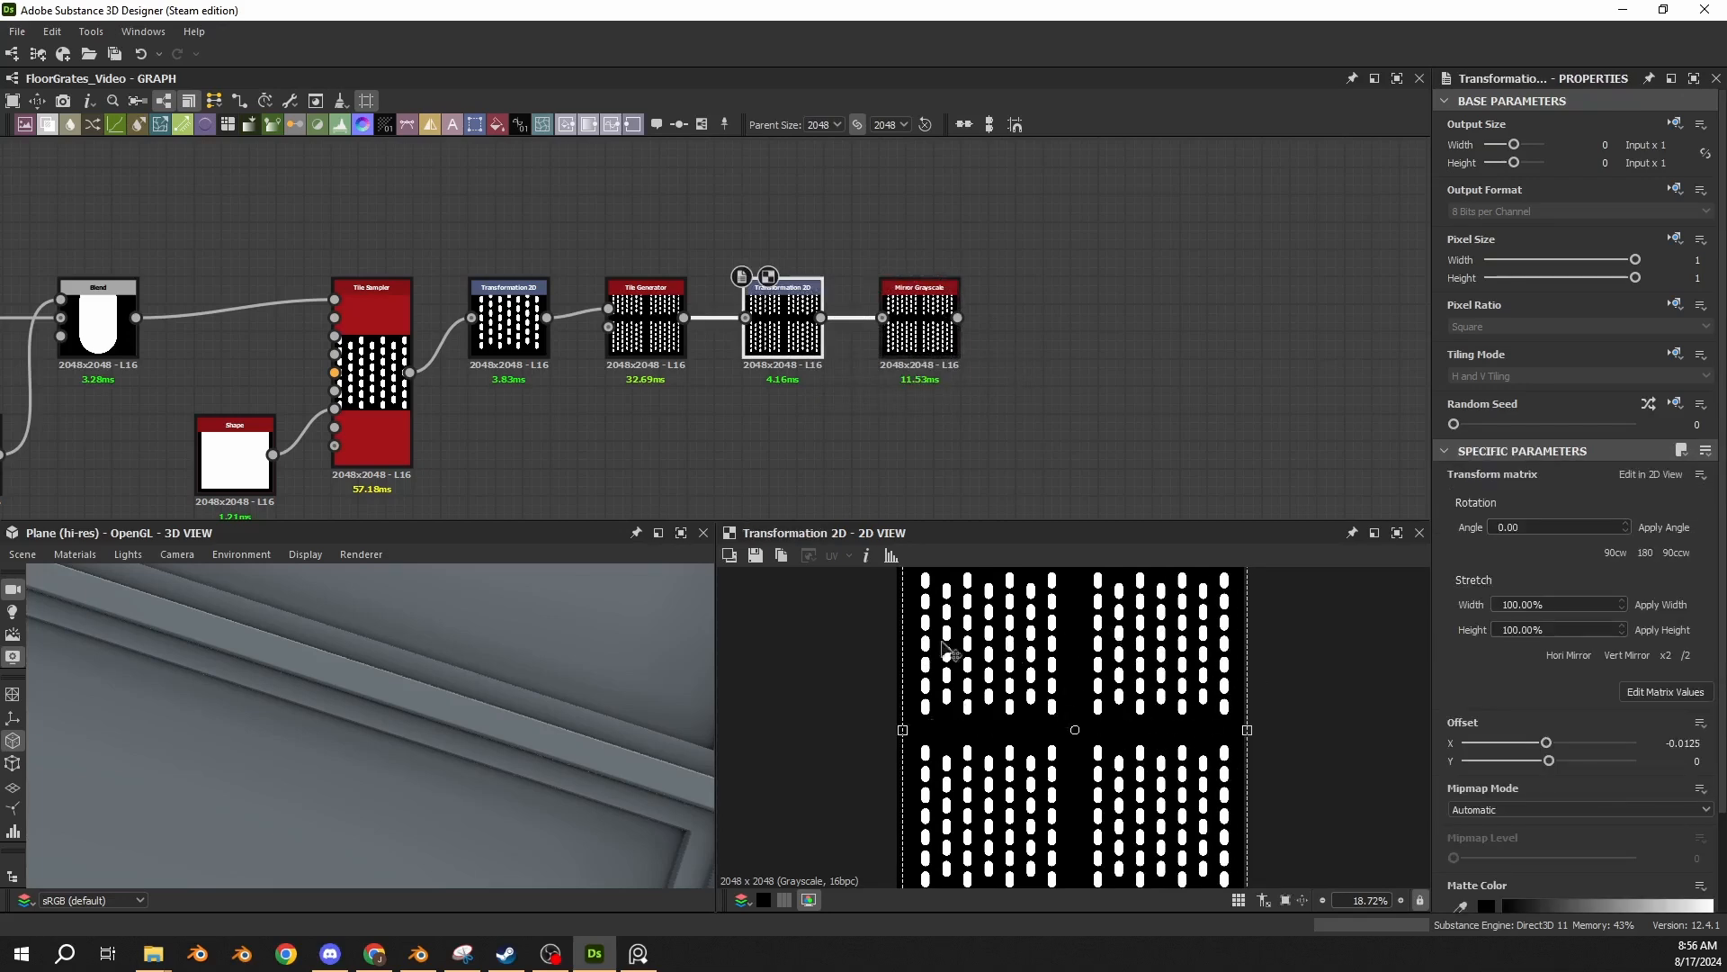
{"action": "left_click", "coordinate": [924, 321]}
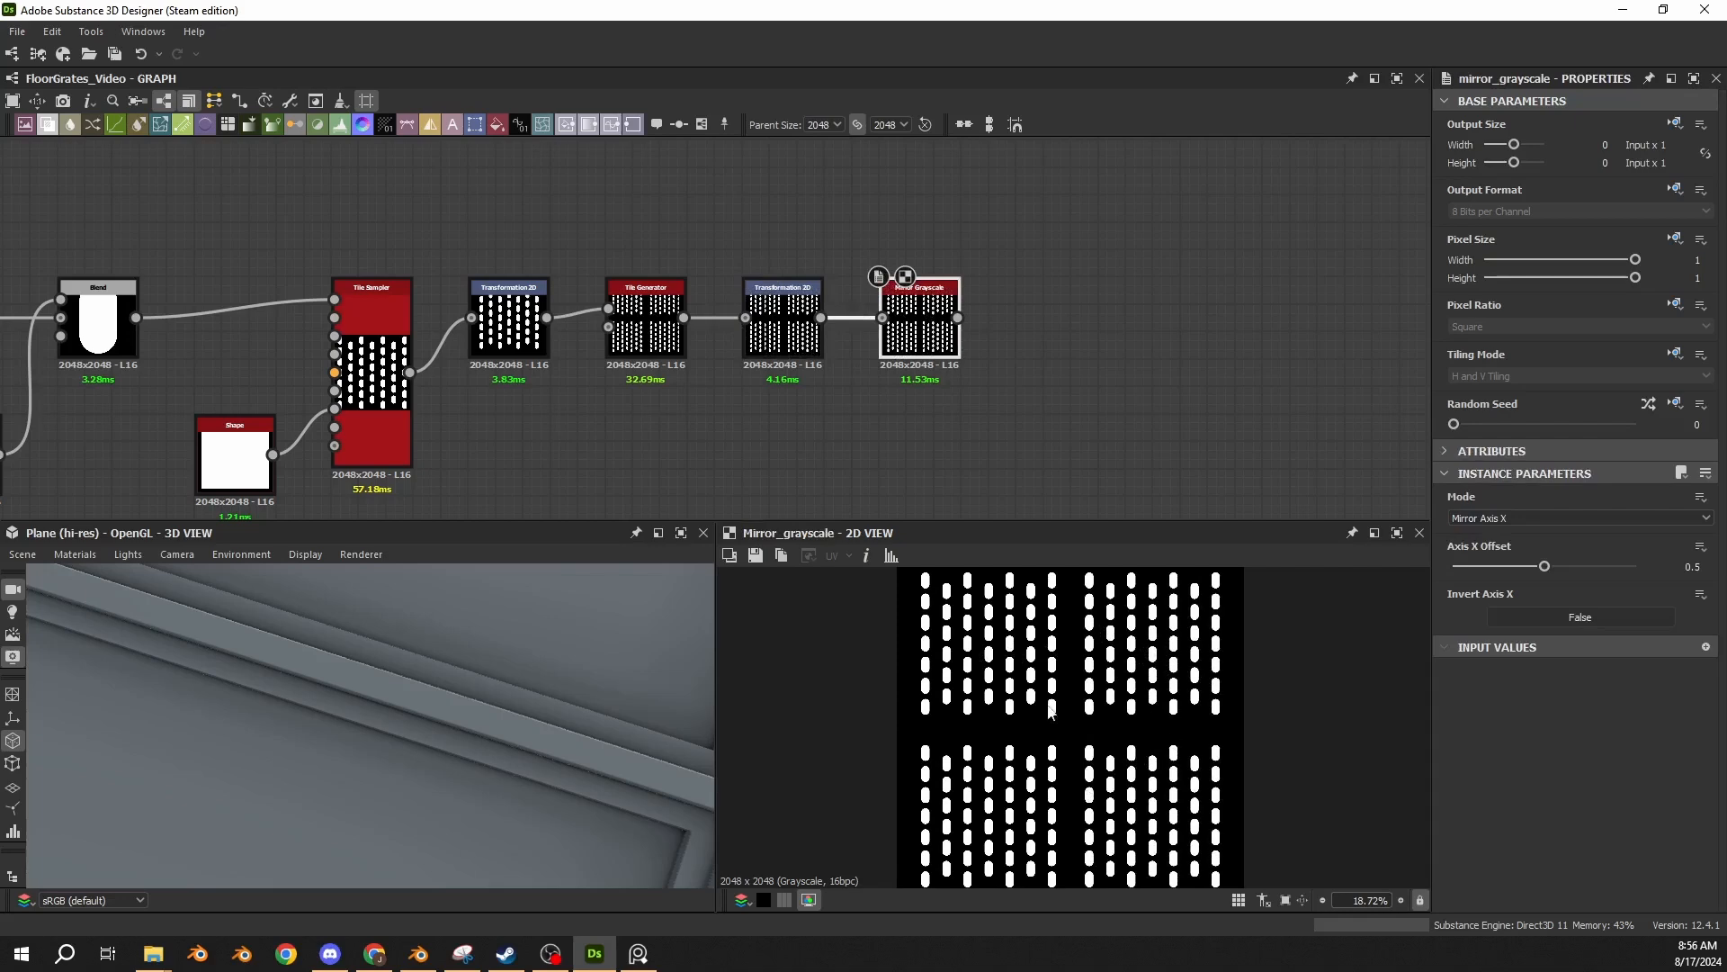
{"action": "double_click", "coordinate": [794, 333]}
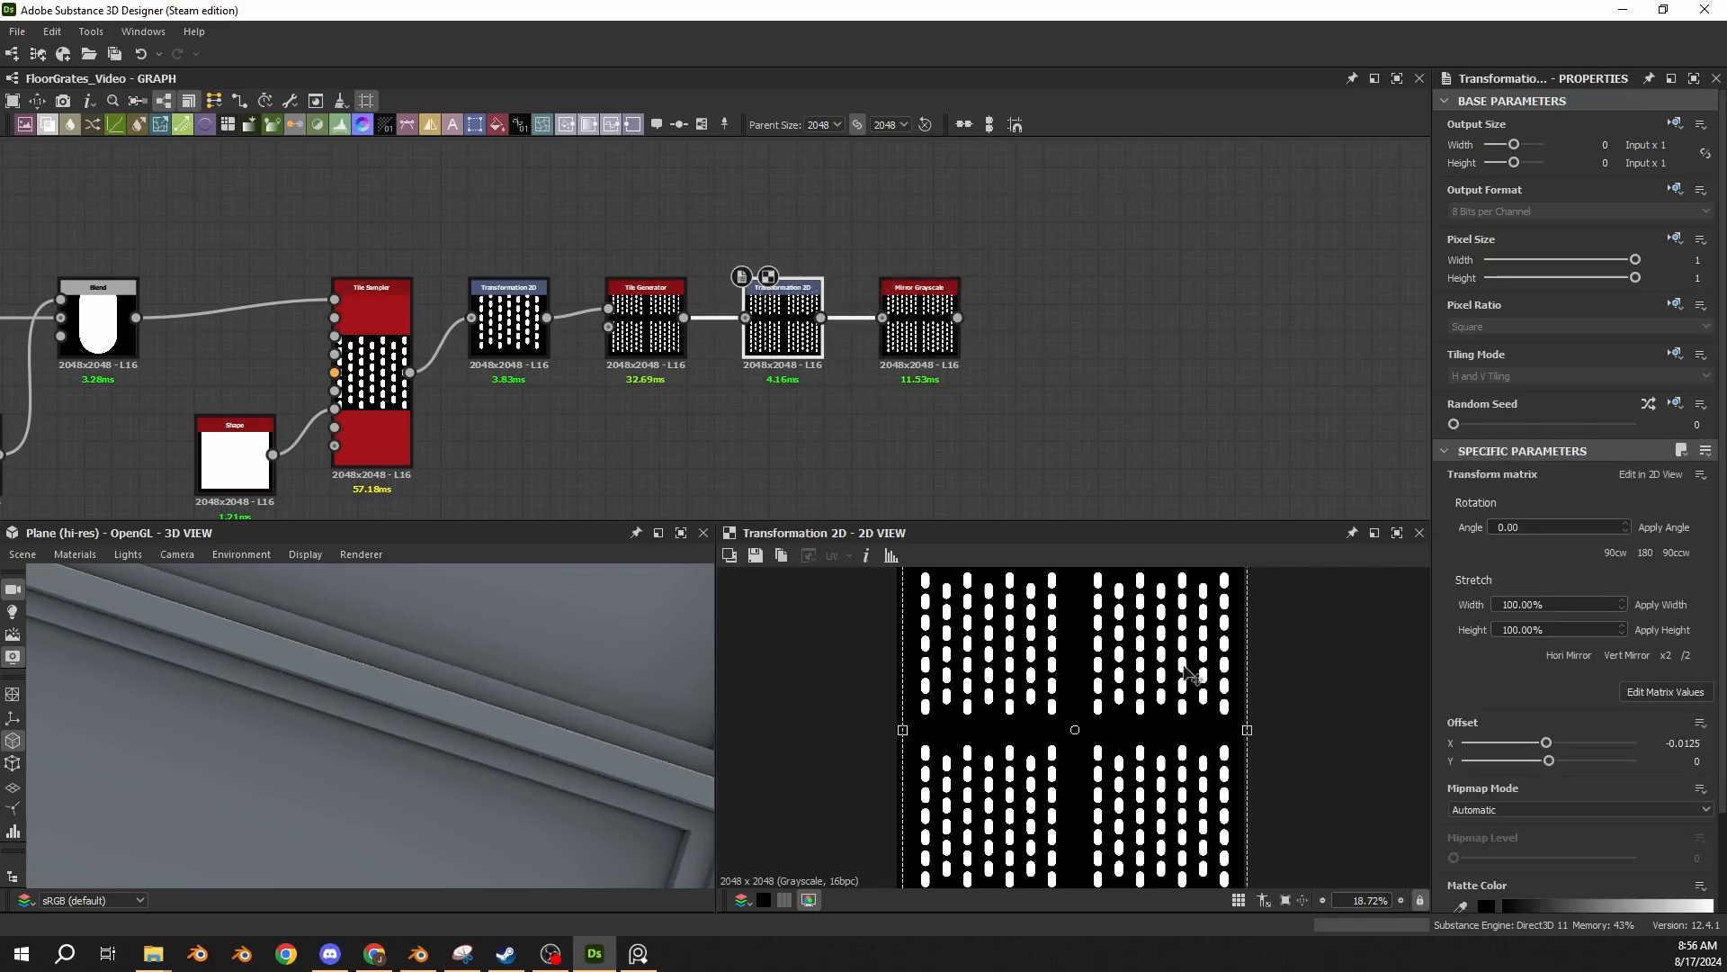
{"action": "left_click", "coordinate": [919, 338]}
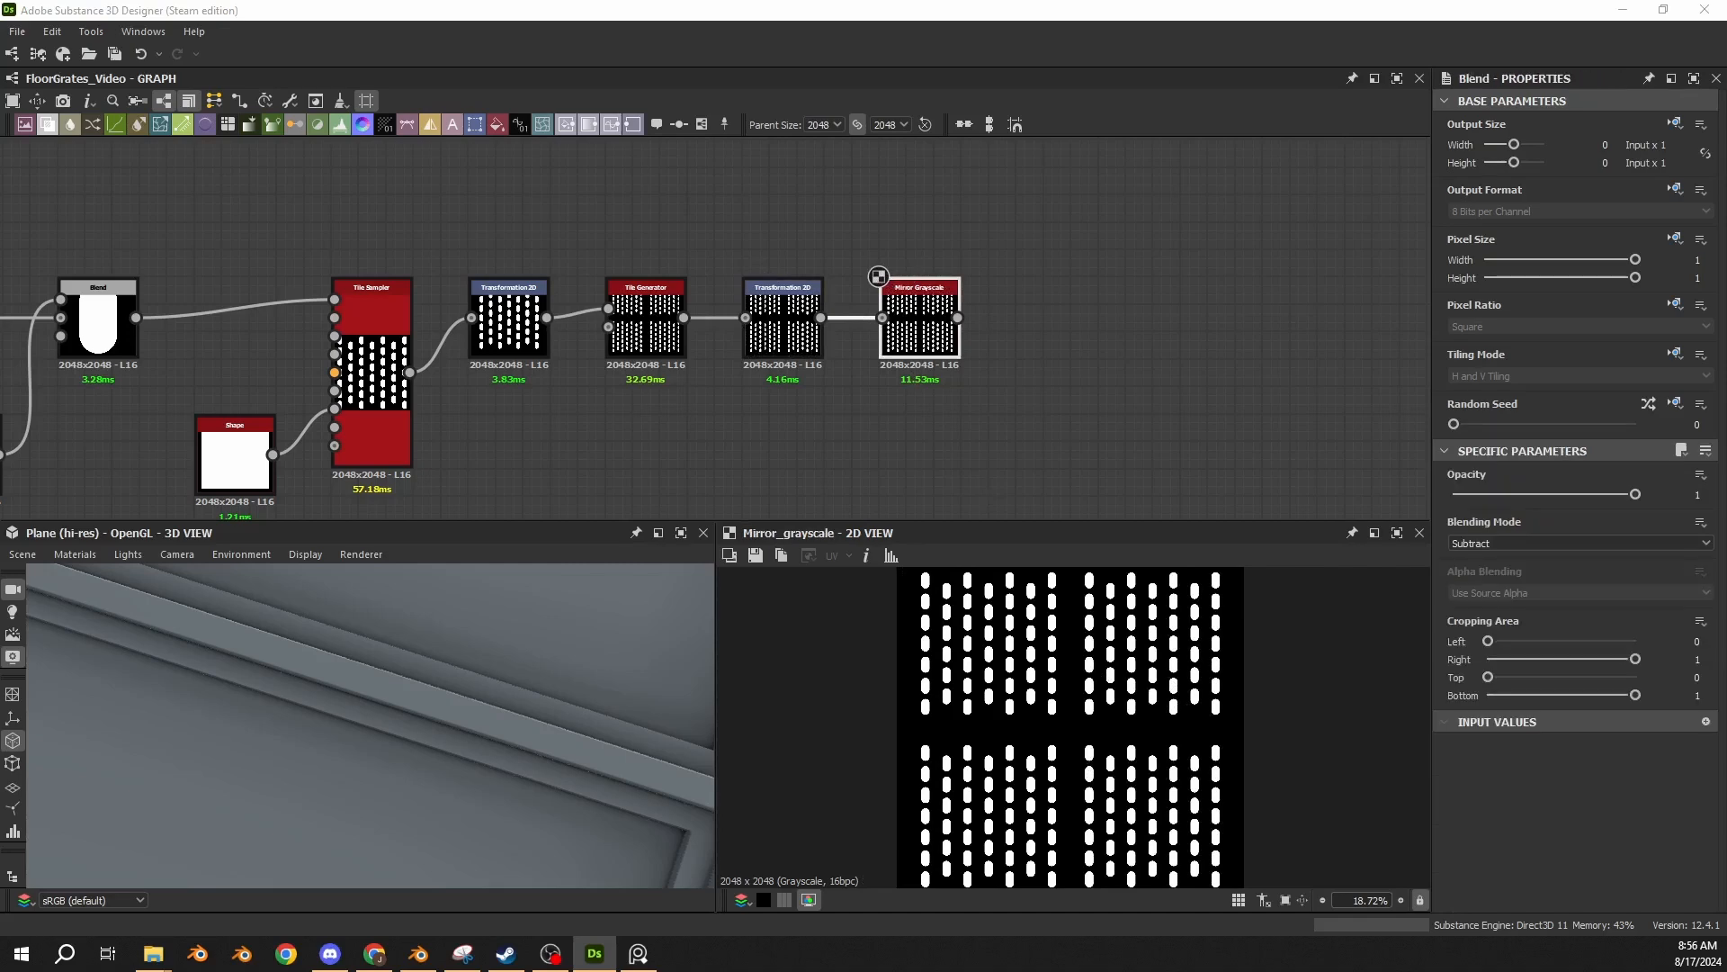
Place a Subtract Blend beyond the Mirror Grayscale and feed the mirrored capsules into its Foreground.
{"action": "middle_click_drag", "start_coordinate": [1057, 189], "coordinate": [1043, 286]}
{"action": "key", "text": "ctrl+v"}
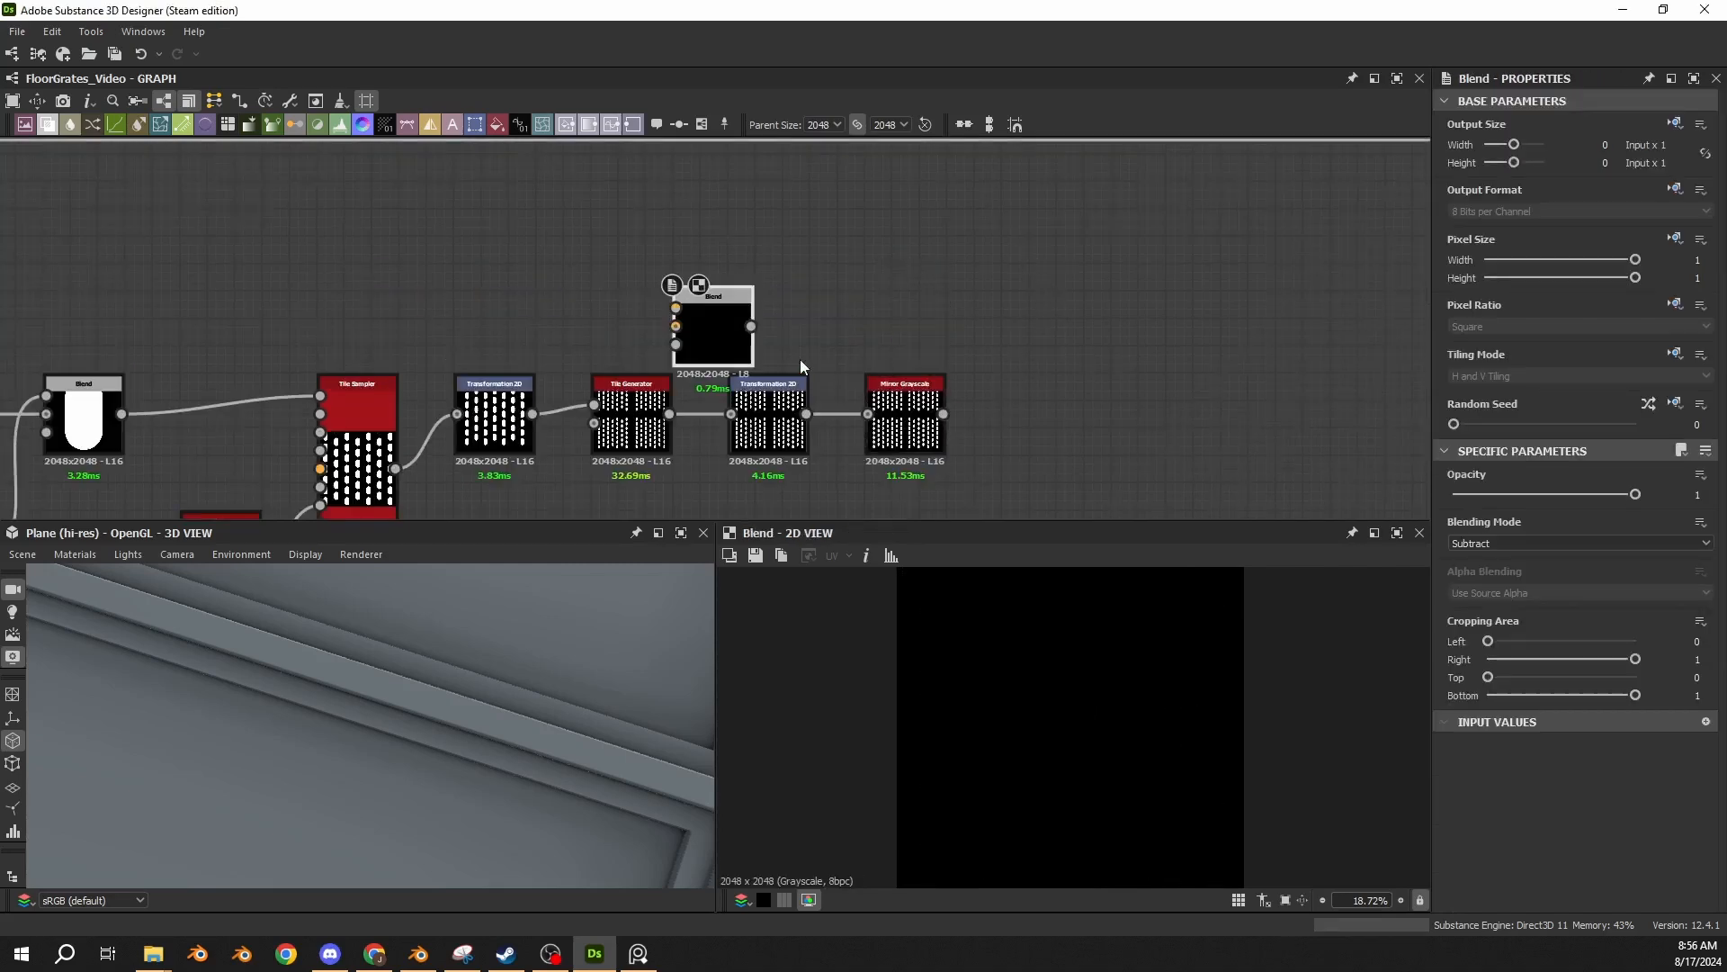
{"action": "left_click_drag", "start_coordinate": [736, 339], "coordinate": [1065, 290]}
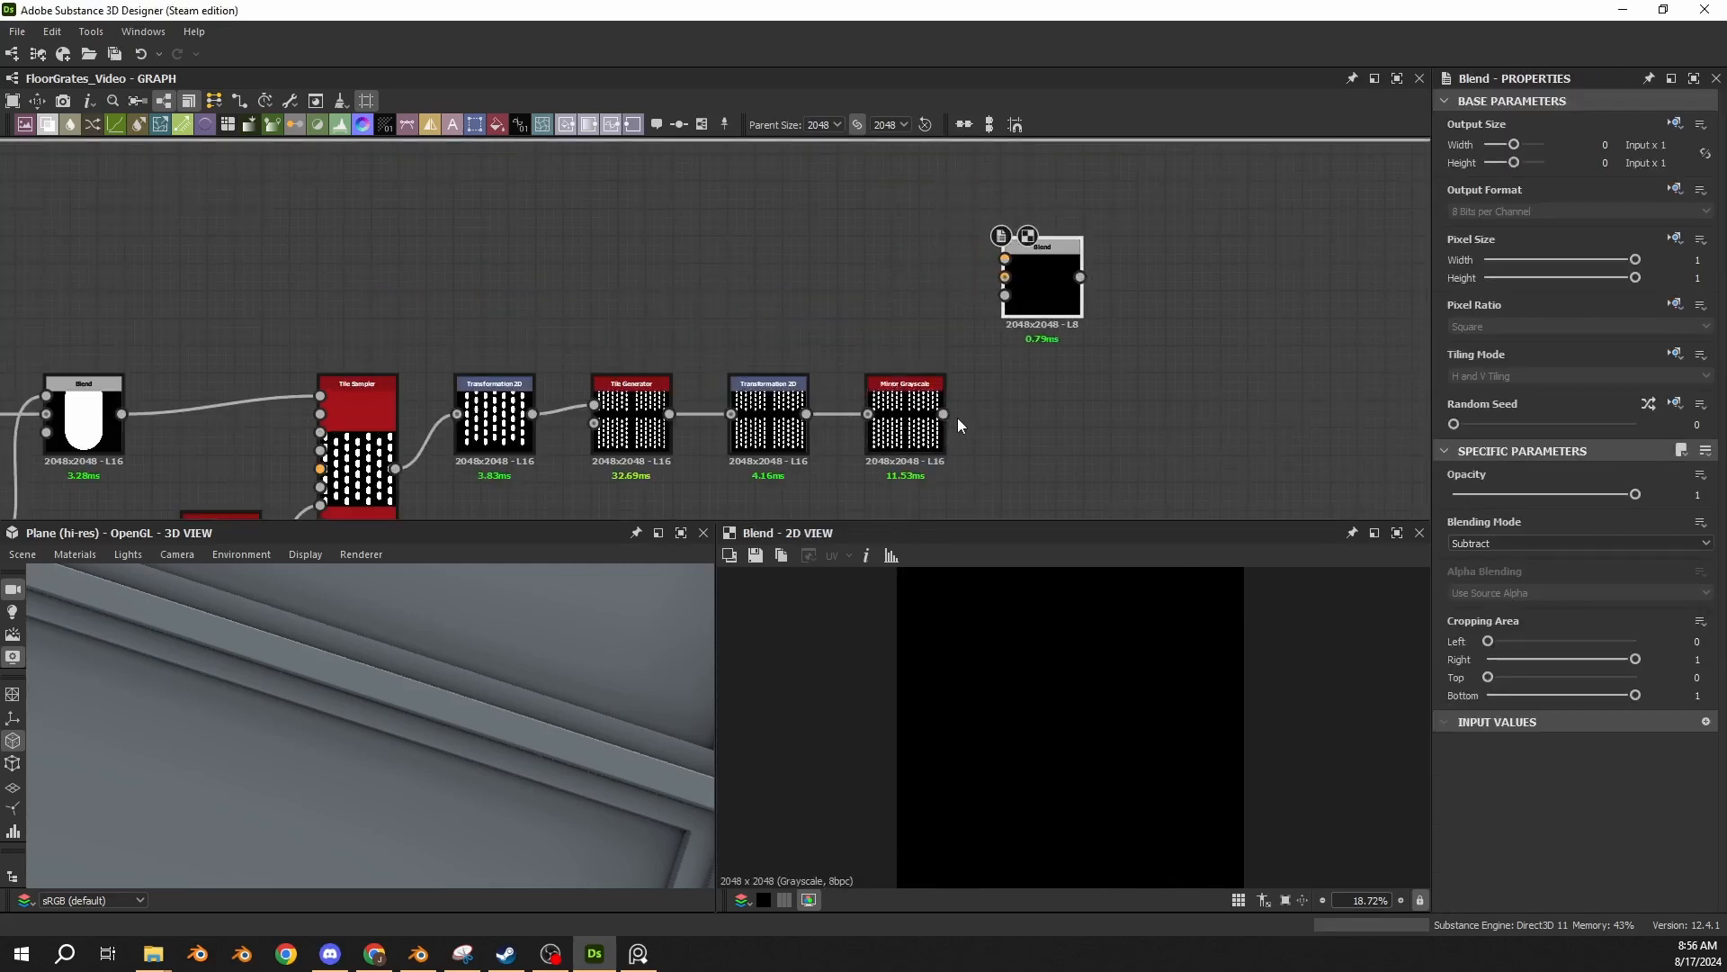
{"action": "left_click_drag", "start_coordinate": [943, 413], "coordinate": [1005, 258]}
Connect the four-panel Mirror Grayscale to the Subtract Blend's Background and inspect the holes cut into the panels.
{"action": "scroll", "coordinate": [428, 292], "scroll_direction": "down", "scroll_amount": 3}
{"action": "middle_click_drag", "start_coordinate": [428, 293], "coordinate": [988, 292]}
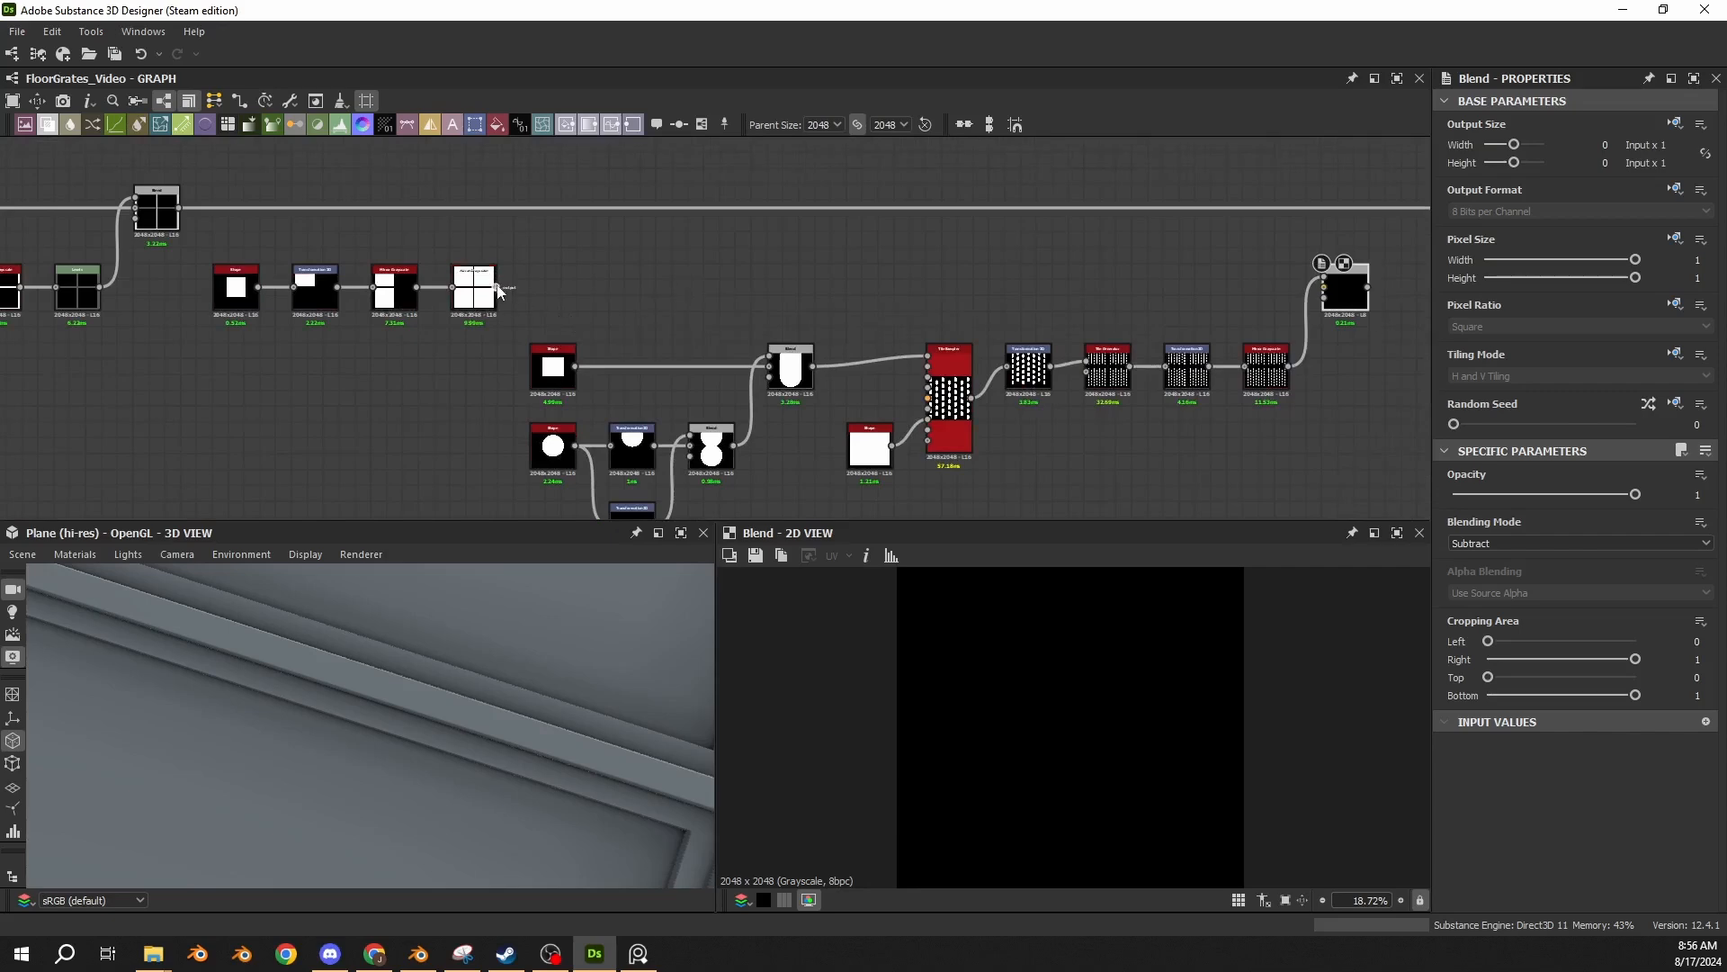
{"action": "scroll", "coordinate": [468, 290], "scroll_direction": "up", "scroll_amount": 6}
{"action": "left_click_drag", "start_coordinate": [546, 286], "coordinate": [1294, 302]}
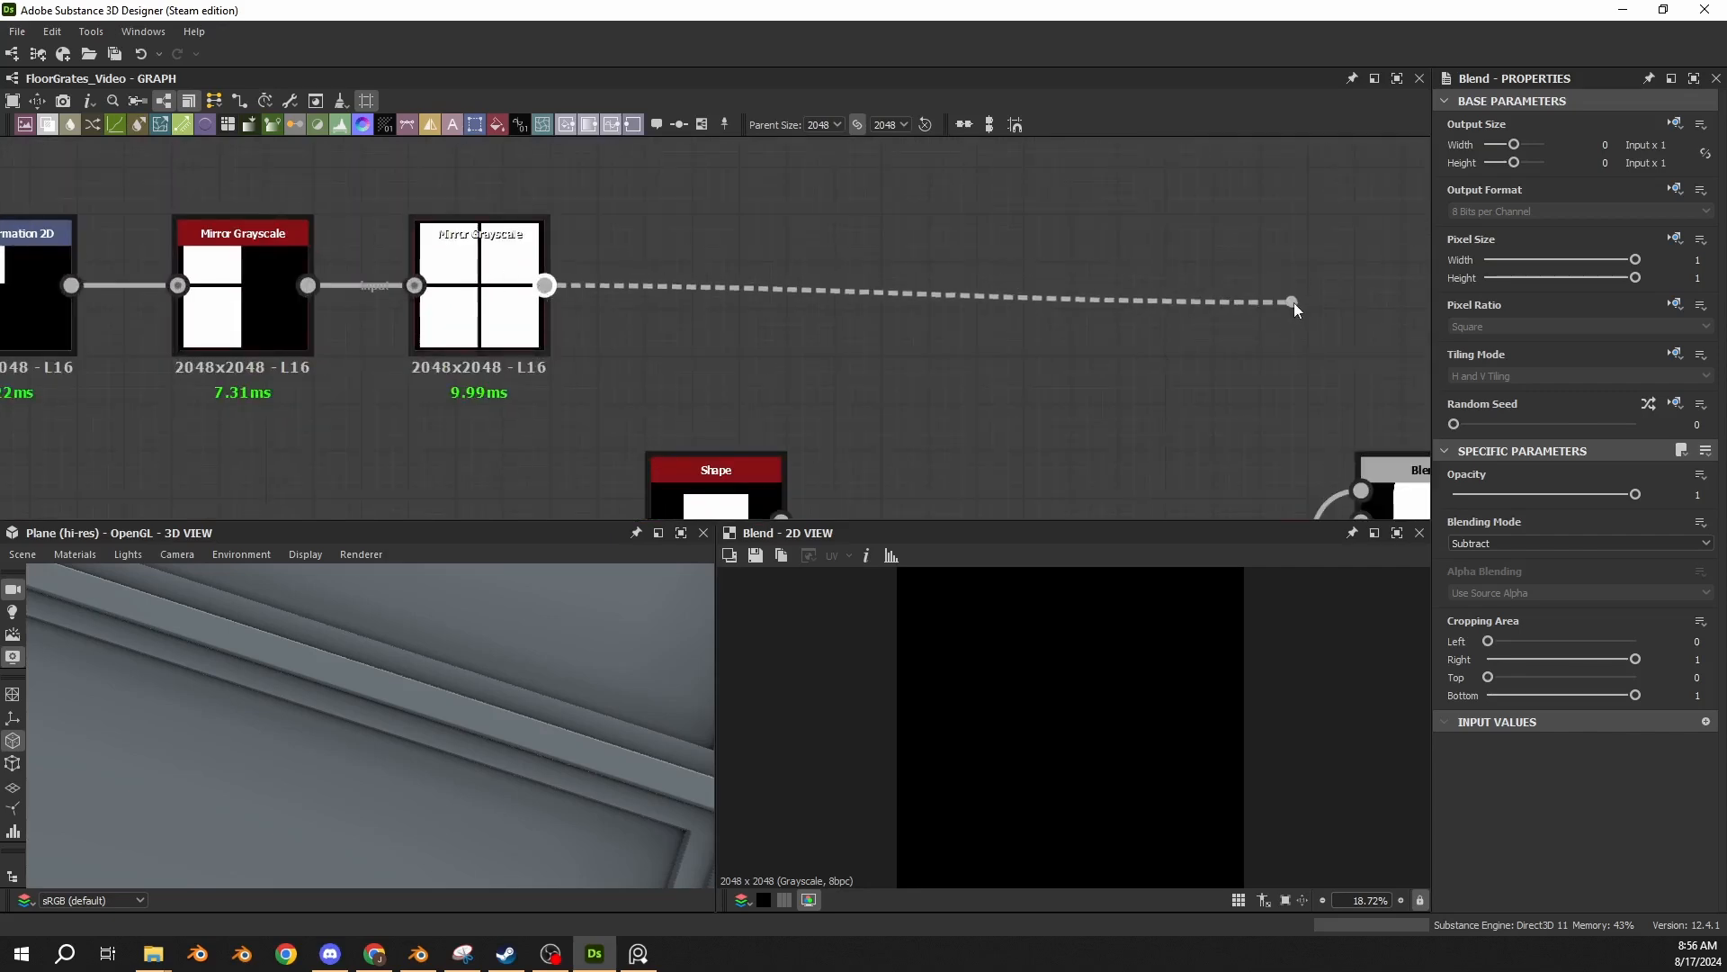
{"action": "middle_click_drag", "start_coordinate": [1293, 302], "coordinate": [318, 331]}
{"action": "scroll", "coordinate": [317, 331], "scroll_direction": "up", "scroll_amount": 1}
{"action": "left_click_drag", "start_coordinate": [317, 331], "coordinate": [836, 263]}
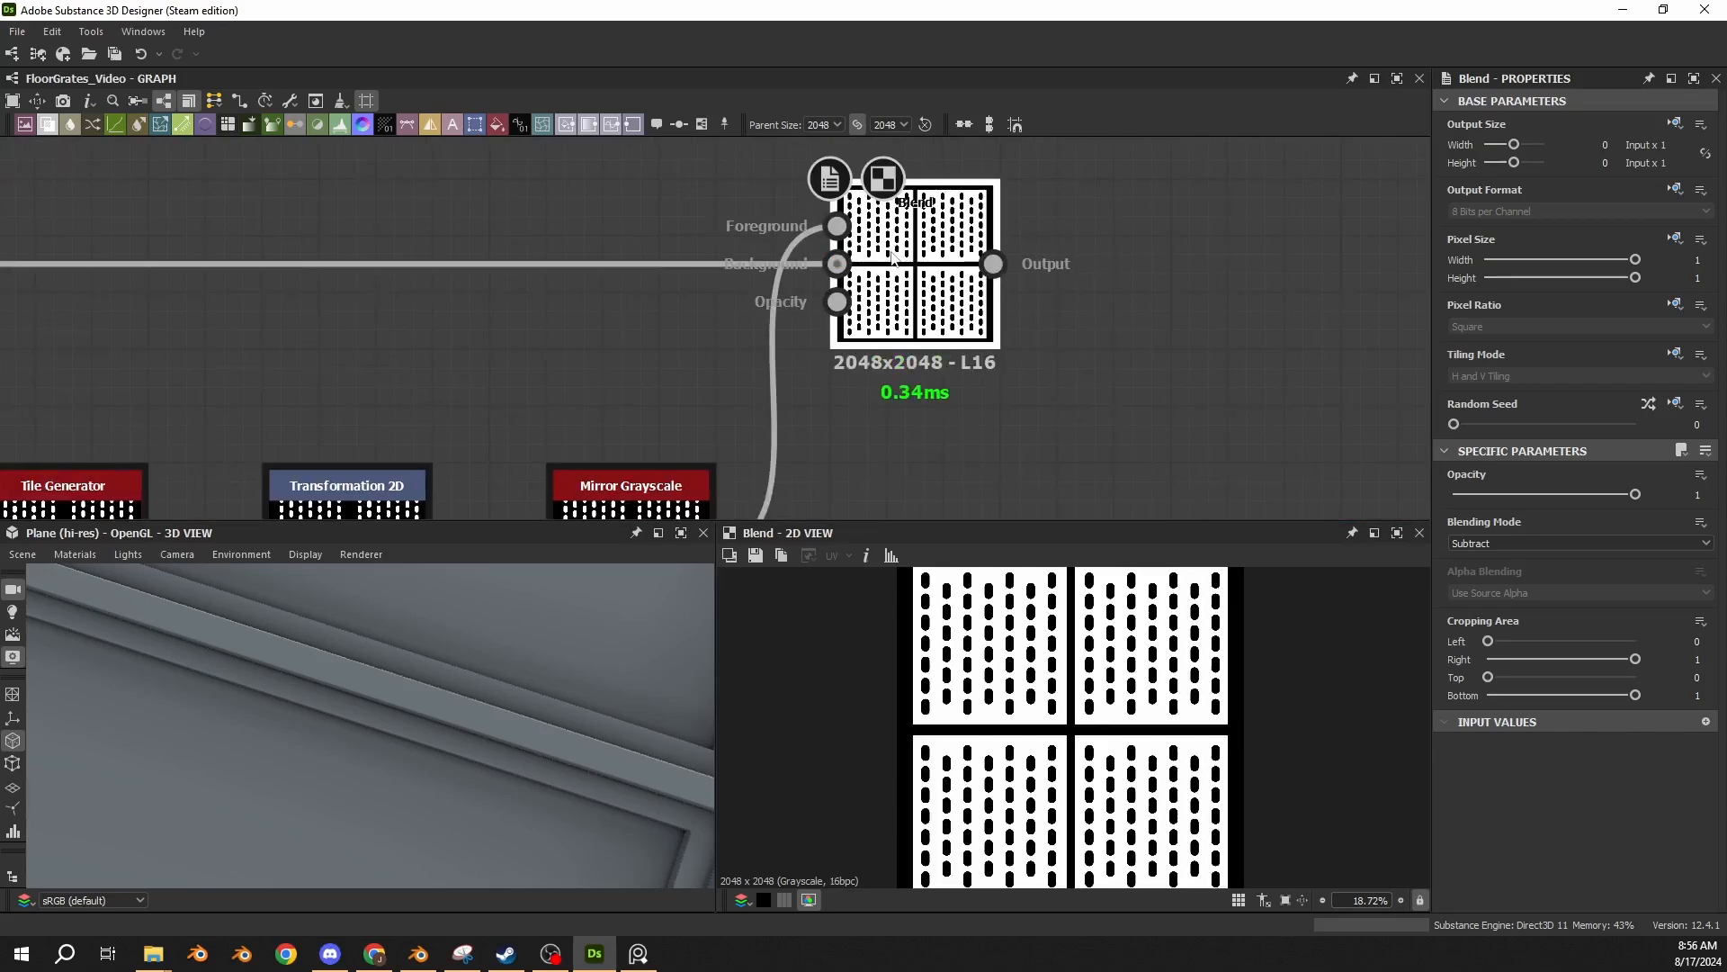
{"action": "double_click", "coordinate": [836, 264]}
{"action": "double_click", "coordinate": [913, 288]}
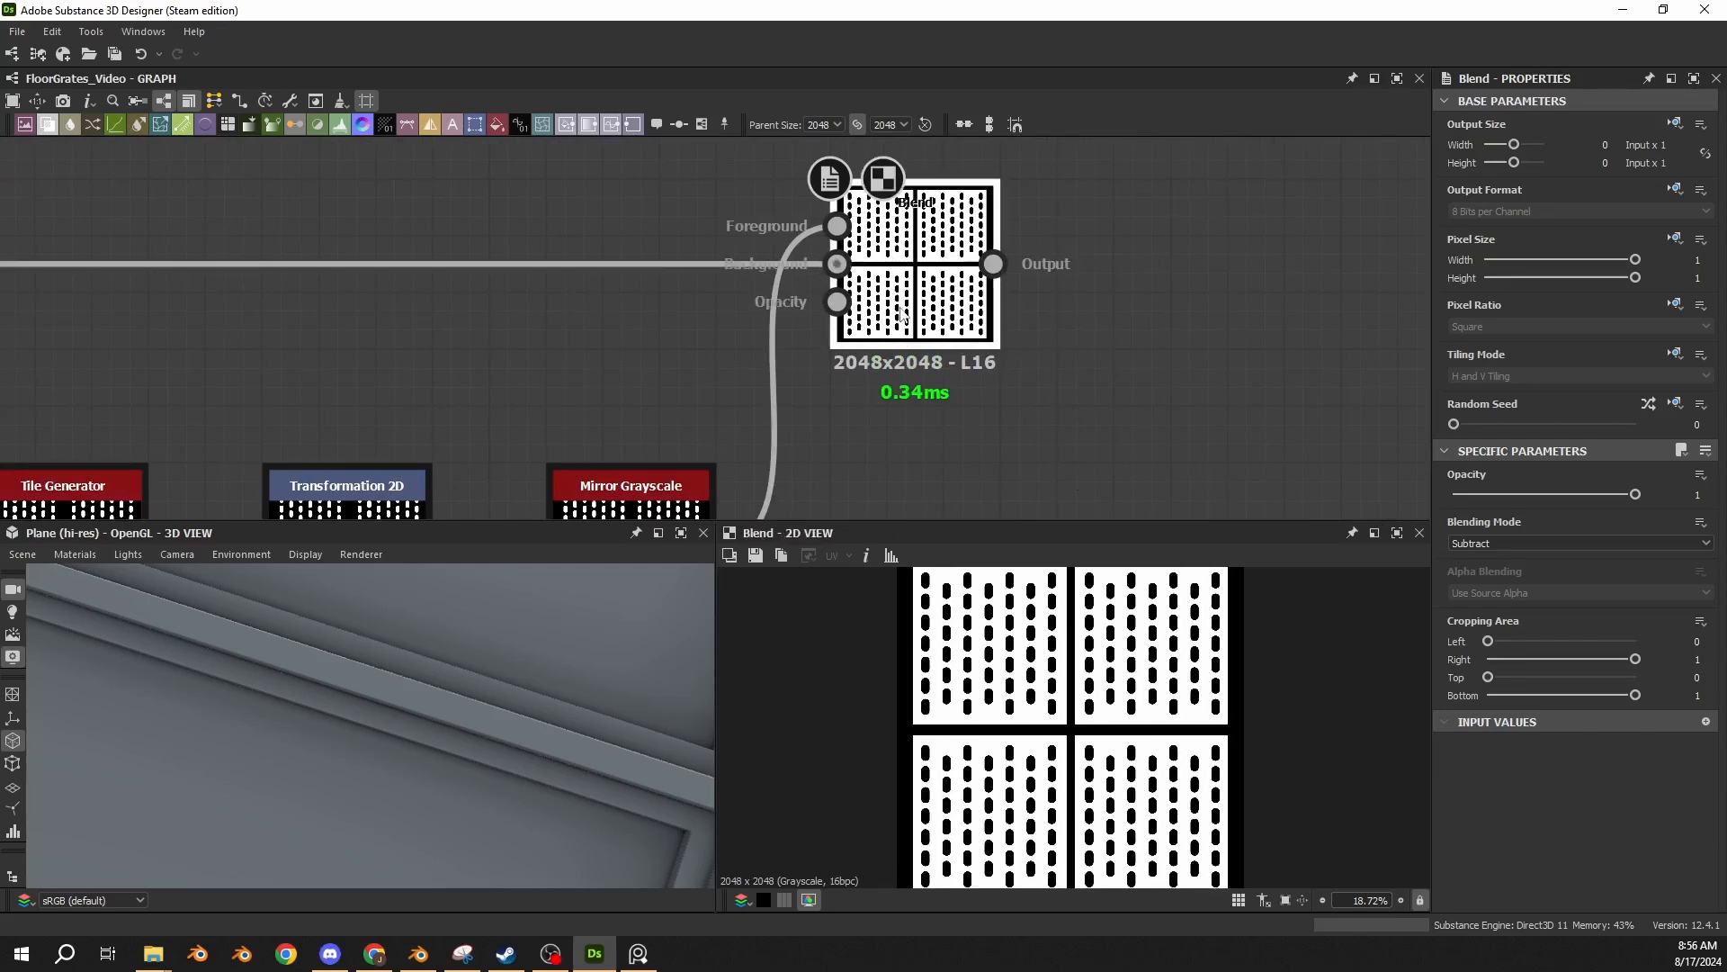
{"action": "scroll", "coordinate": [900, 649], "scroll_direction": "up", "scroll_amount": 5}
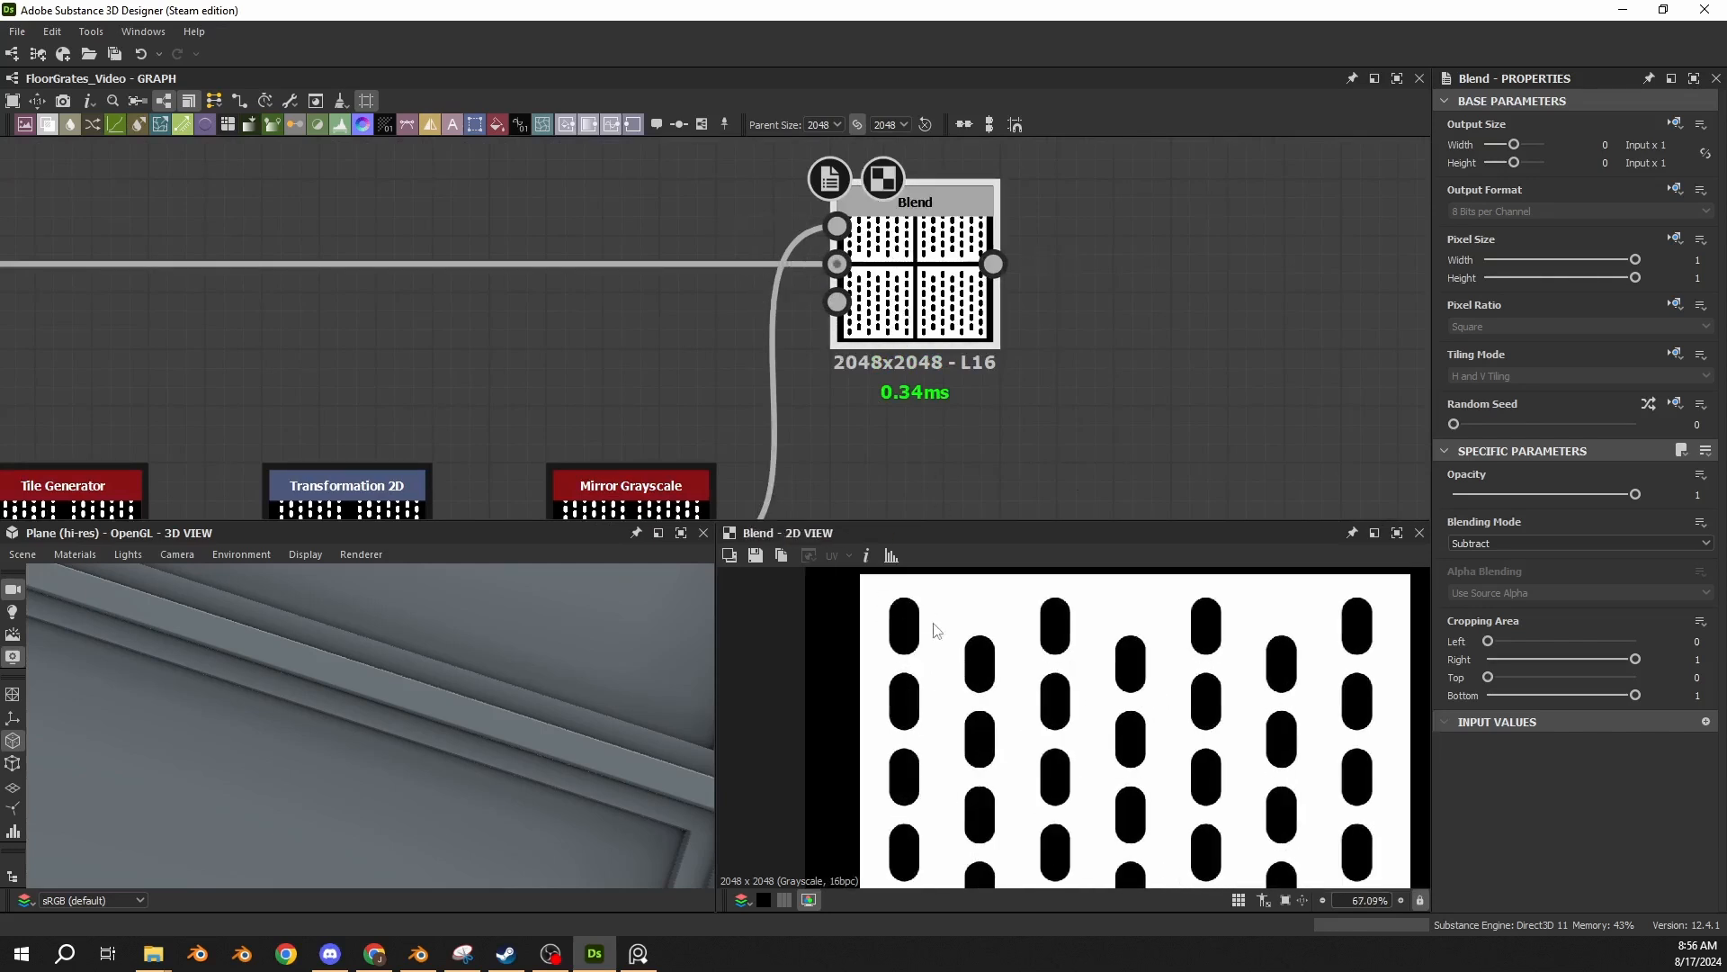
{"action": "scroll", "coordinate": [944, 675], "scroll_direction": "down", "scroll_amount": 8}
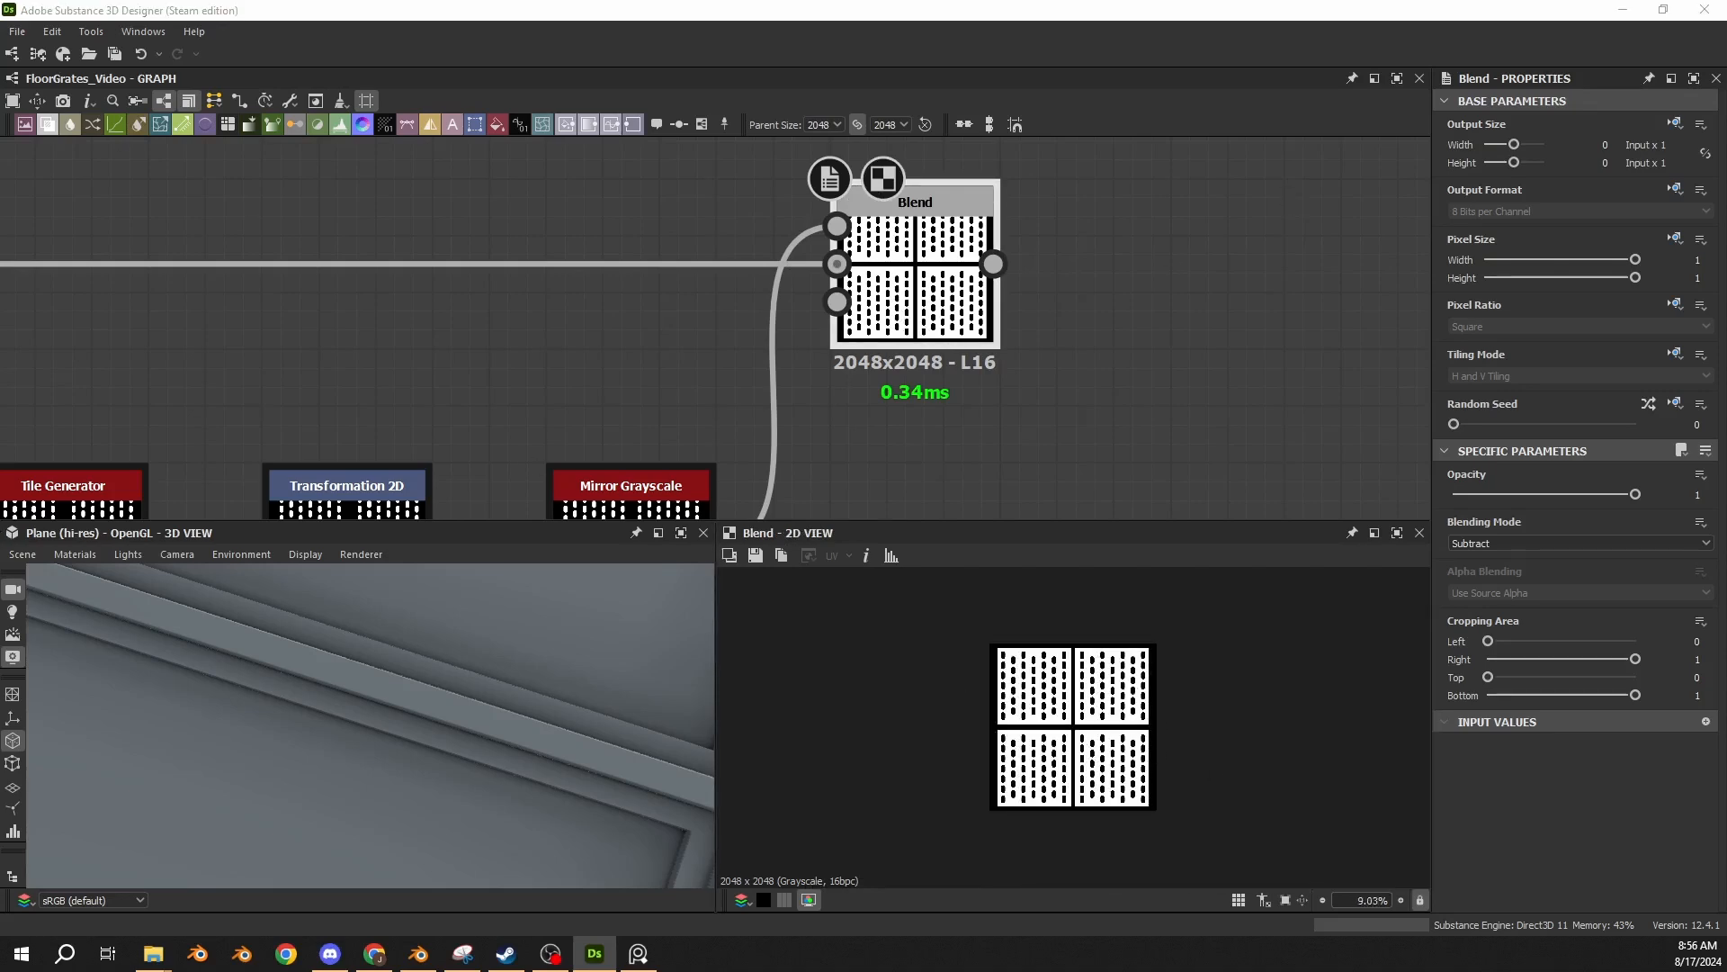
Paste the Bevel, Levels and Screen Blend group after the Subtract Blend, feed its output into Bevel and Levels, and display the Screen Blend.
{"action": "middle_click_drag", "start_coordinate": [1089, 267], "coordinate": [562, 279]}
{"action": "key", "text": "ctrl+v"}
{"action": "left_click_drag", "start_coordinate": [564, 212], "coordinate": [666, 304]}
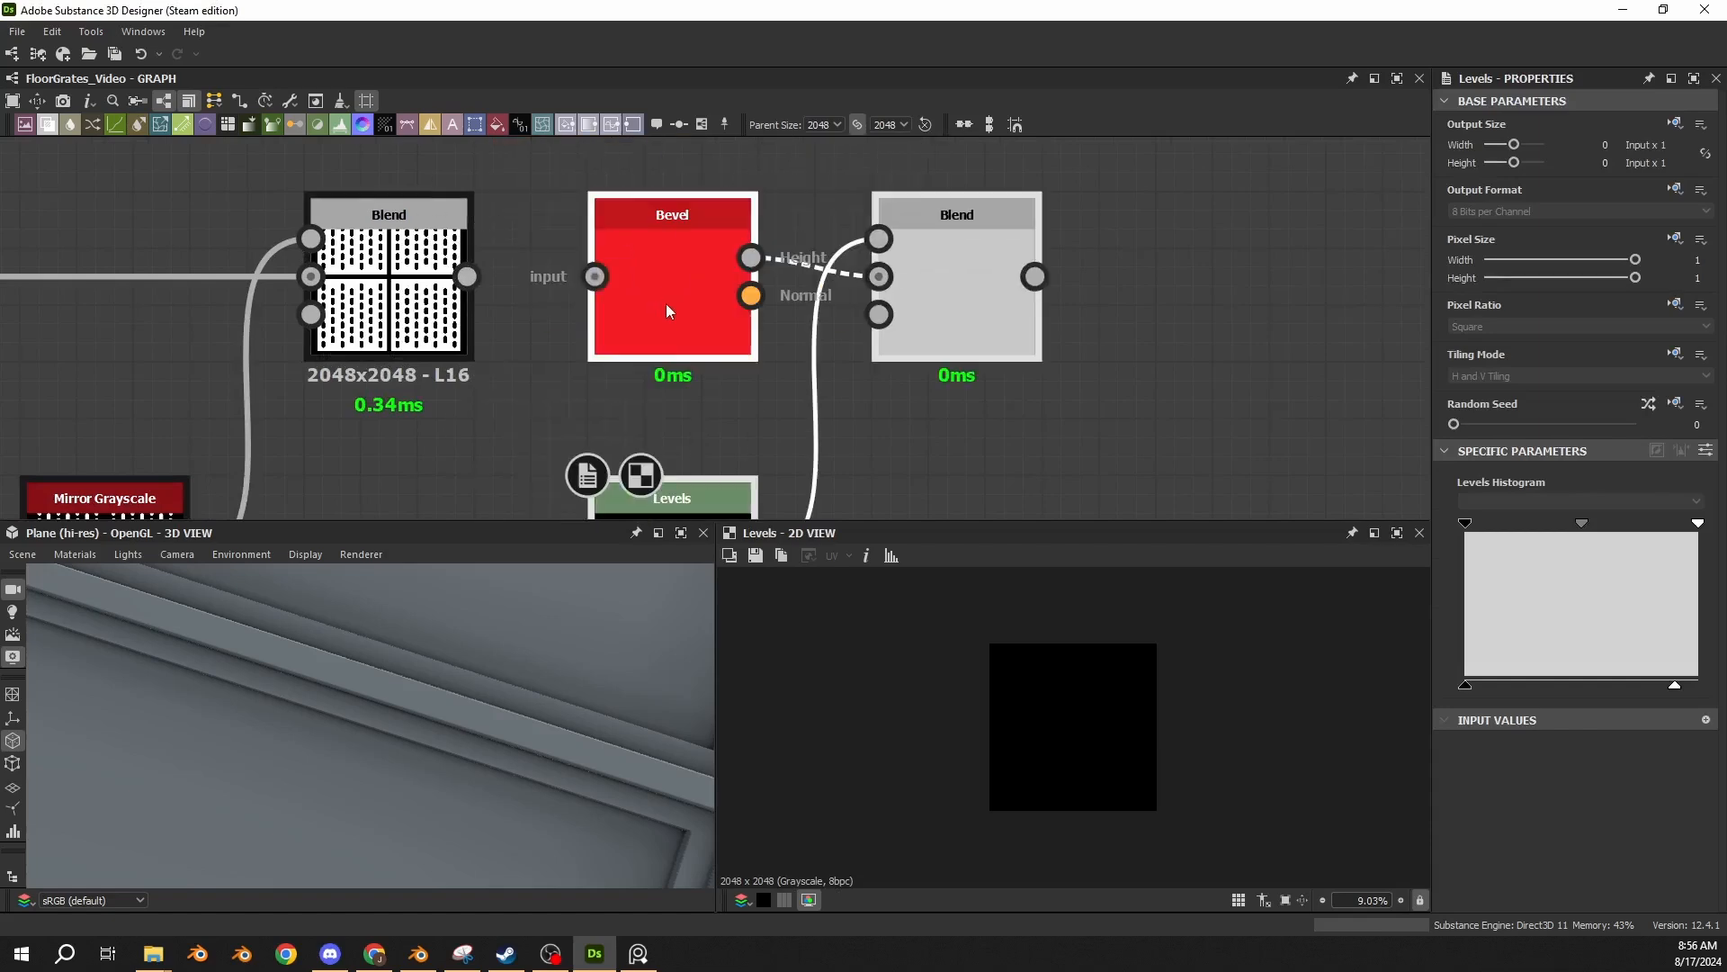
{"action": "left_click_drag", "start_coordinate": [477, 280], "coordinate": [595, 276]}
{"action": "scroll", "coordinate": [598, 270], "scroll_direction": "down", "scroll_amount": 3}
{"action": "left_click_drag", "start_coordinate": [527, 230], "coordinate": [601, 395]}
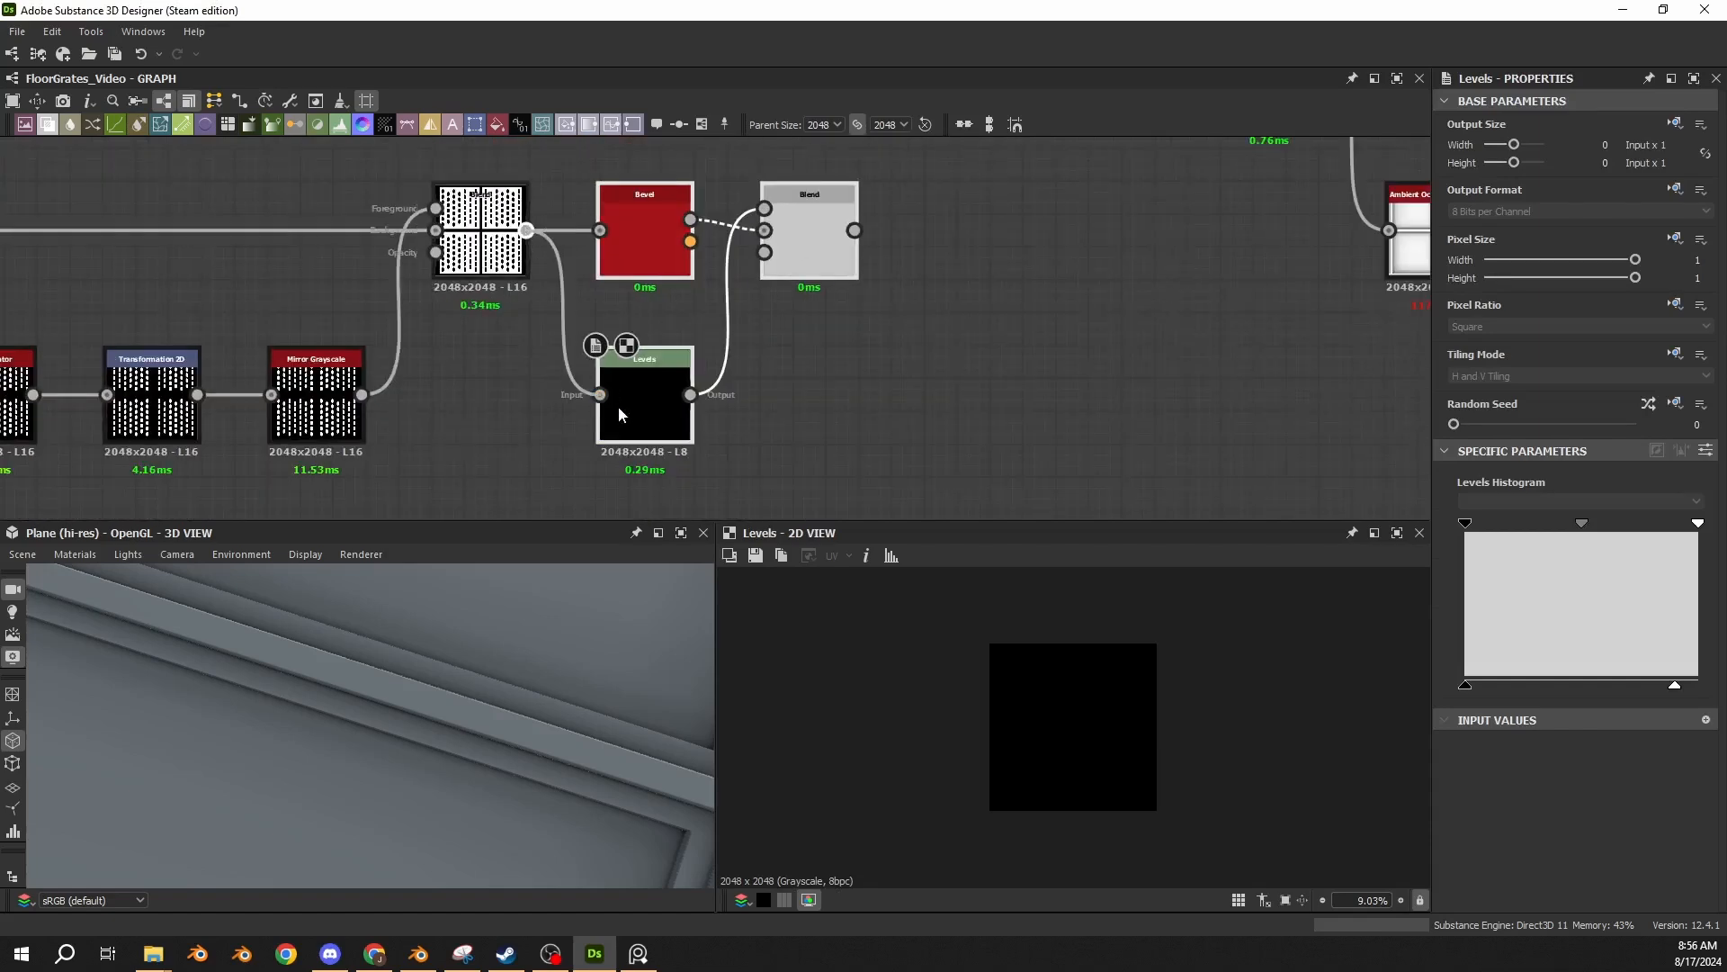
{"action": "left_click", "coordinate": [805, 248]}
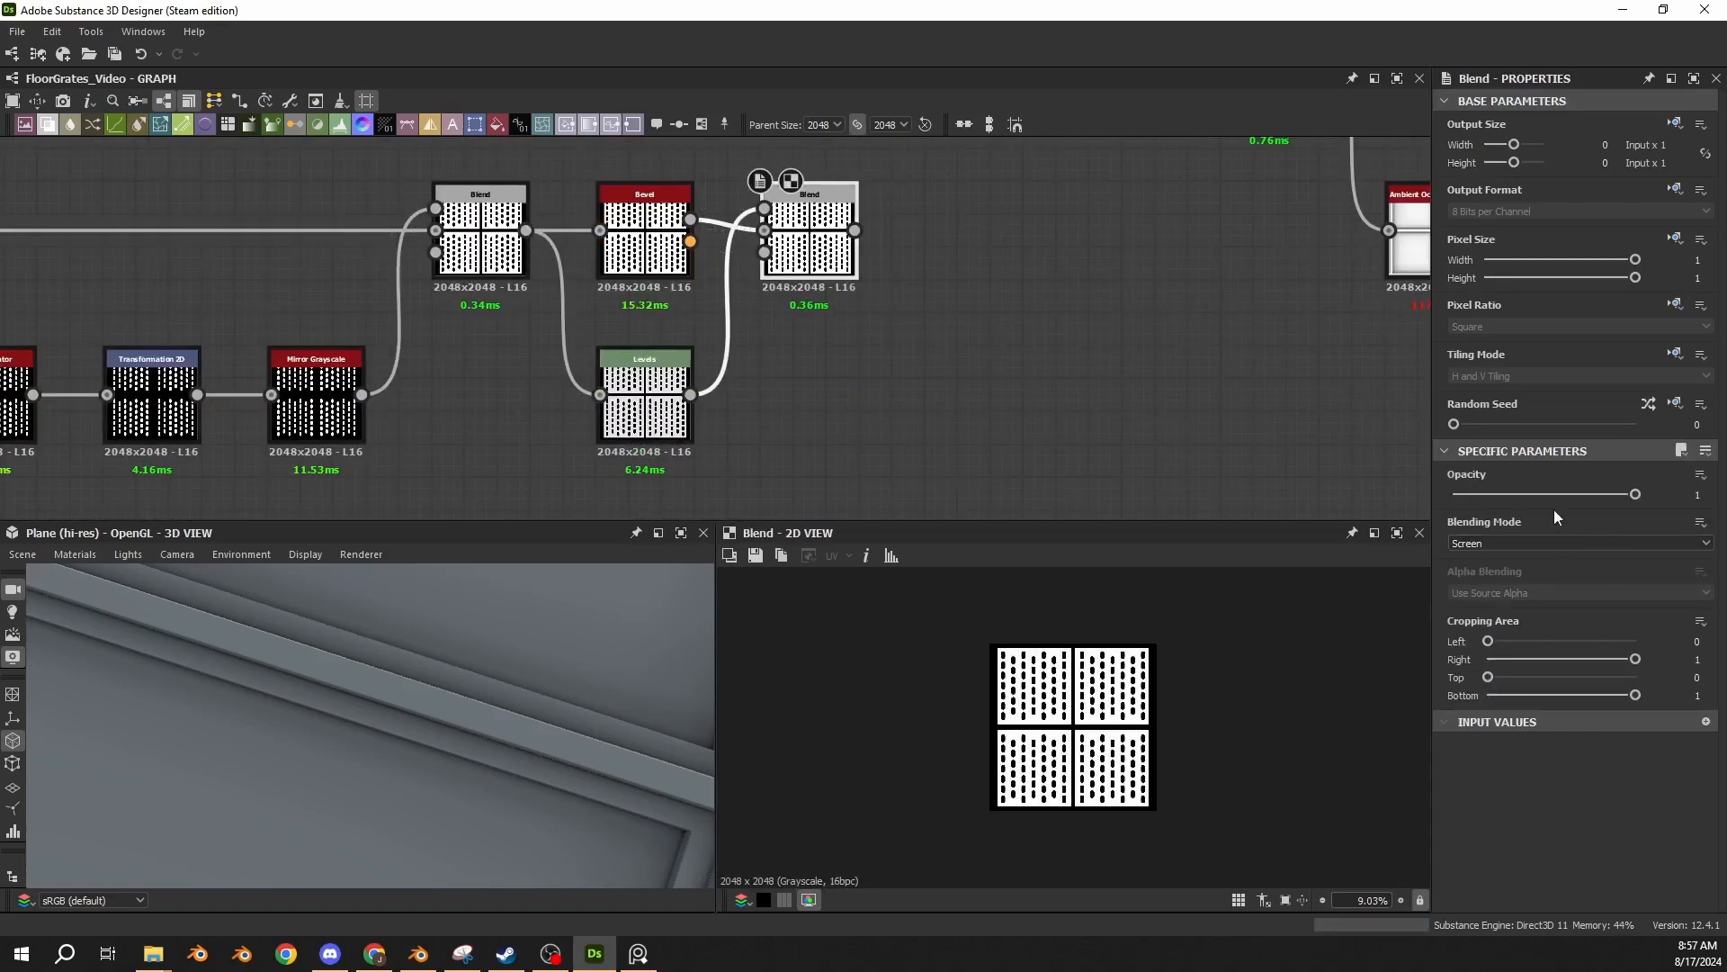
Examine the Screen Blend's hole edges up close and review the parameters of its Bevel and Levels nodes.
{"action": "scroll", "coordinate": [1060, 724], "scroll_direction": "up", "scroll_amount": 6}
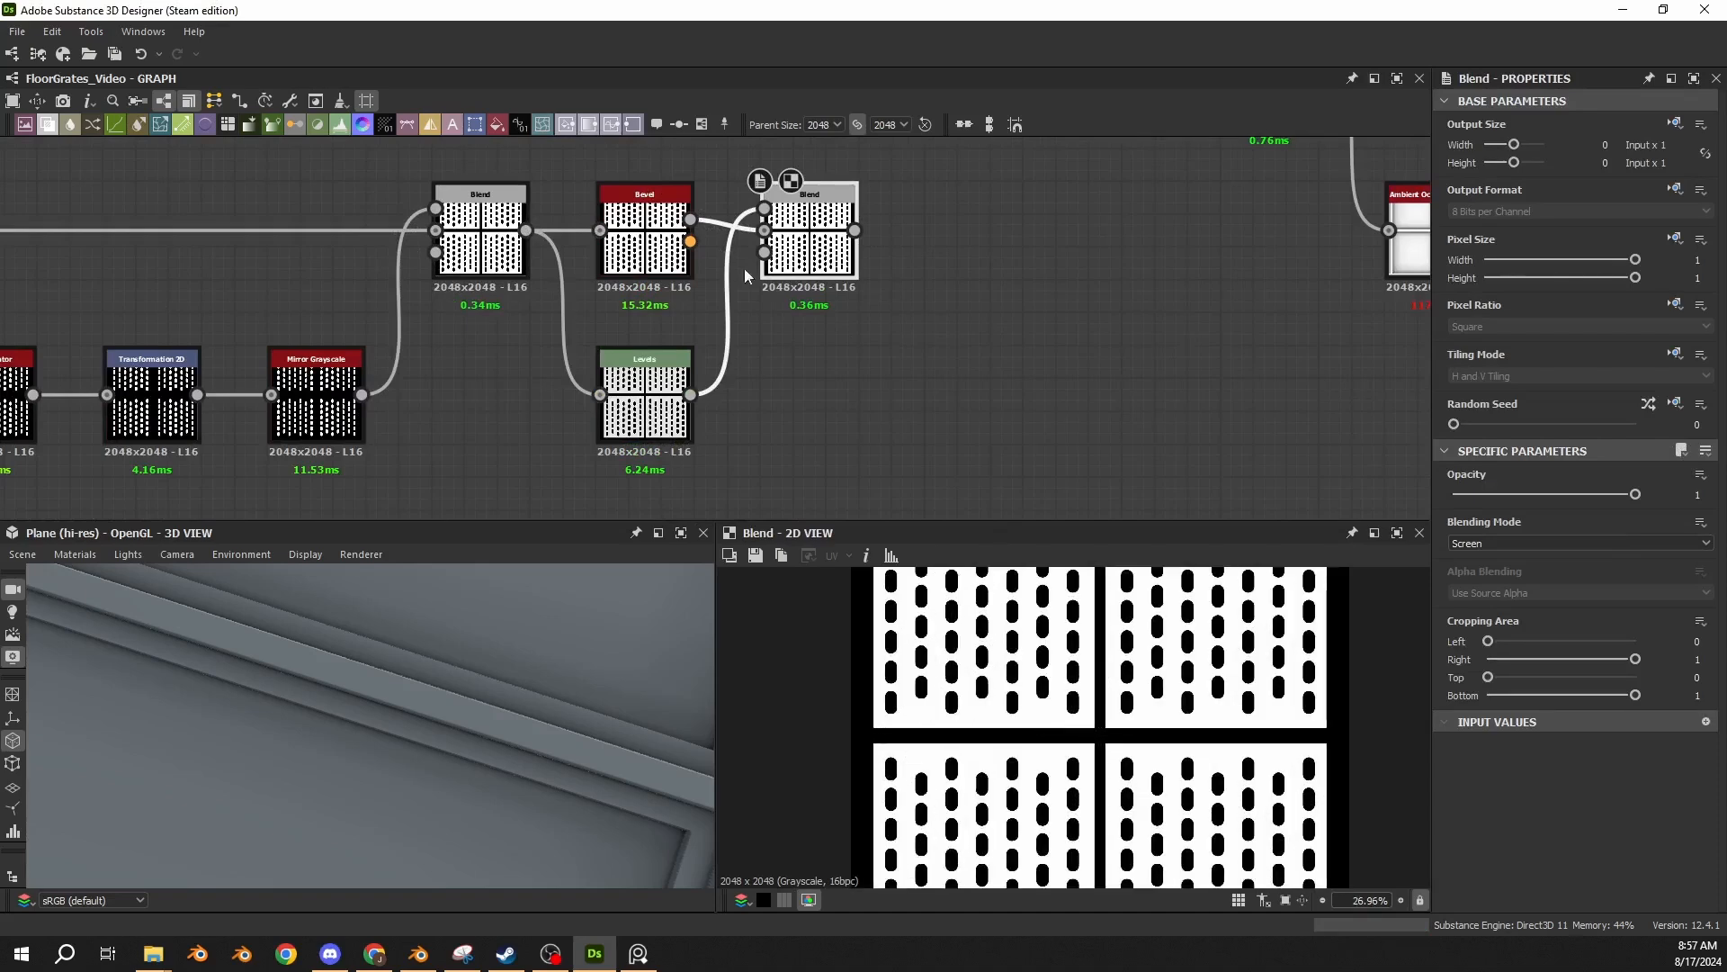
{"action": "scroll", "coordinate": [1002, 656], "scroll_direction": "up", "scroll_amount": 13}
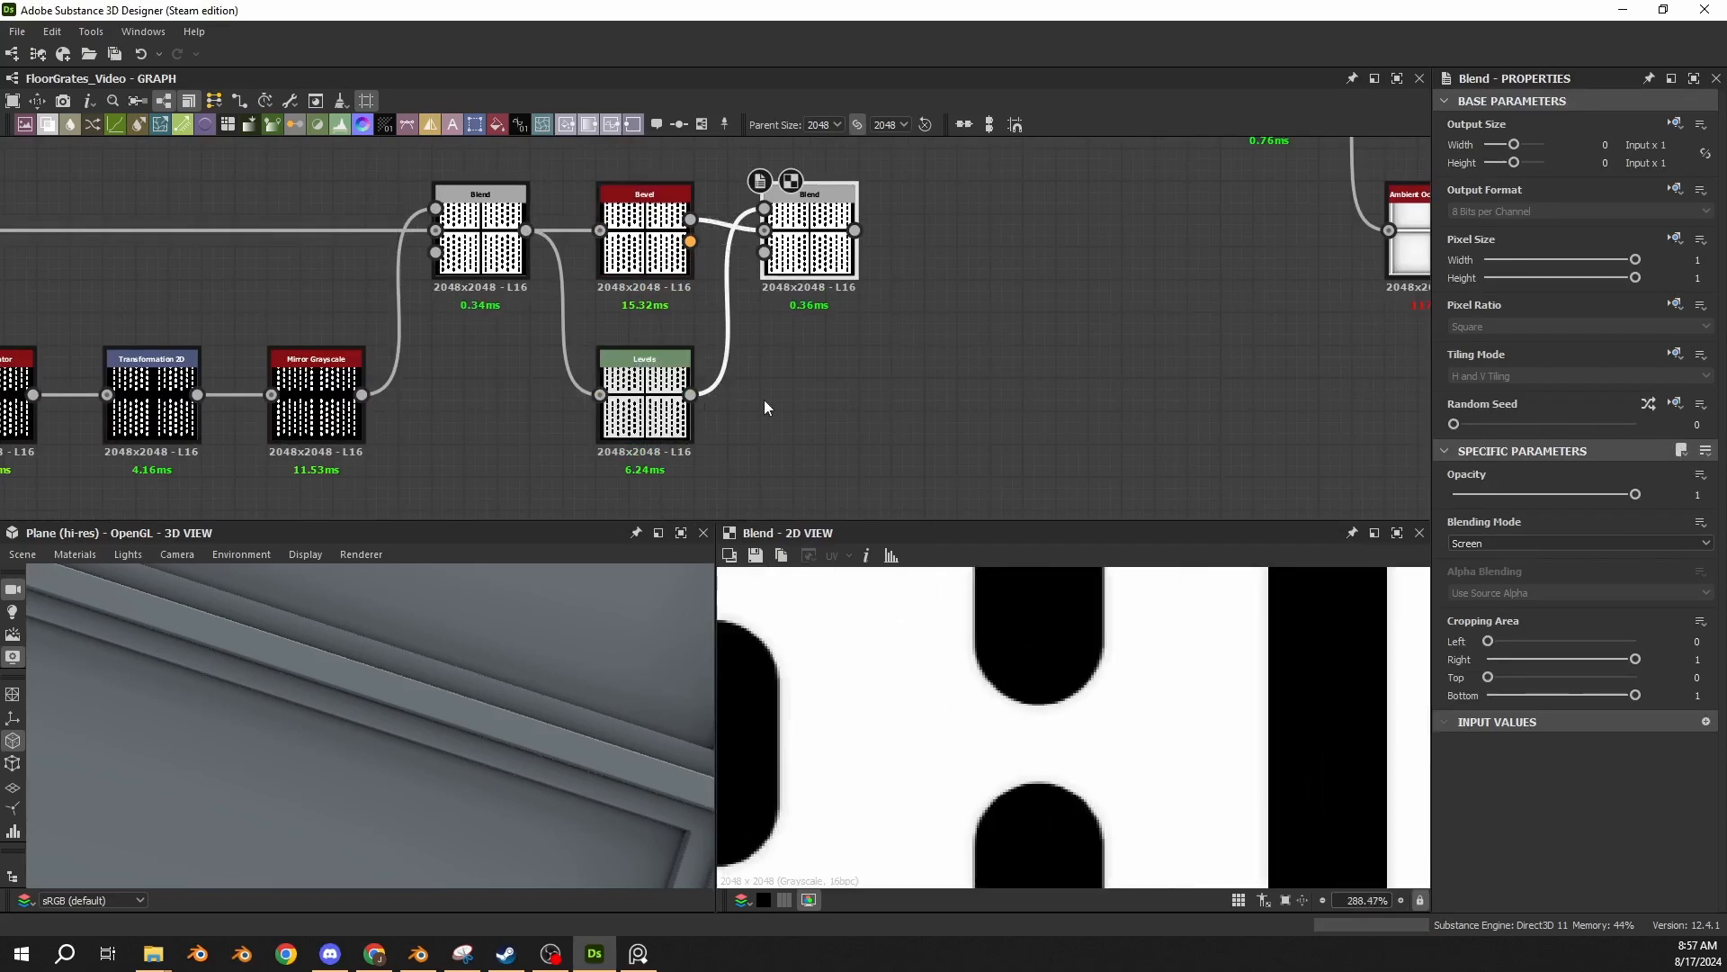
{"action": "left_click_drag", "start_coordinate": [690, 395], "coordinate": [927, 393]}
{"action": "left_click", "coordinate": [644, 236]}
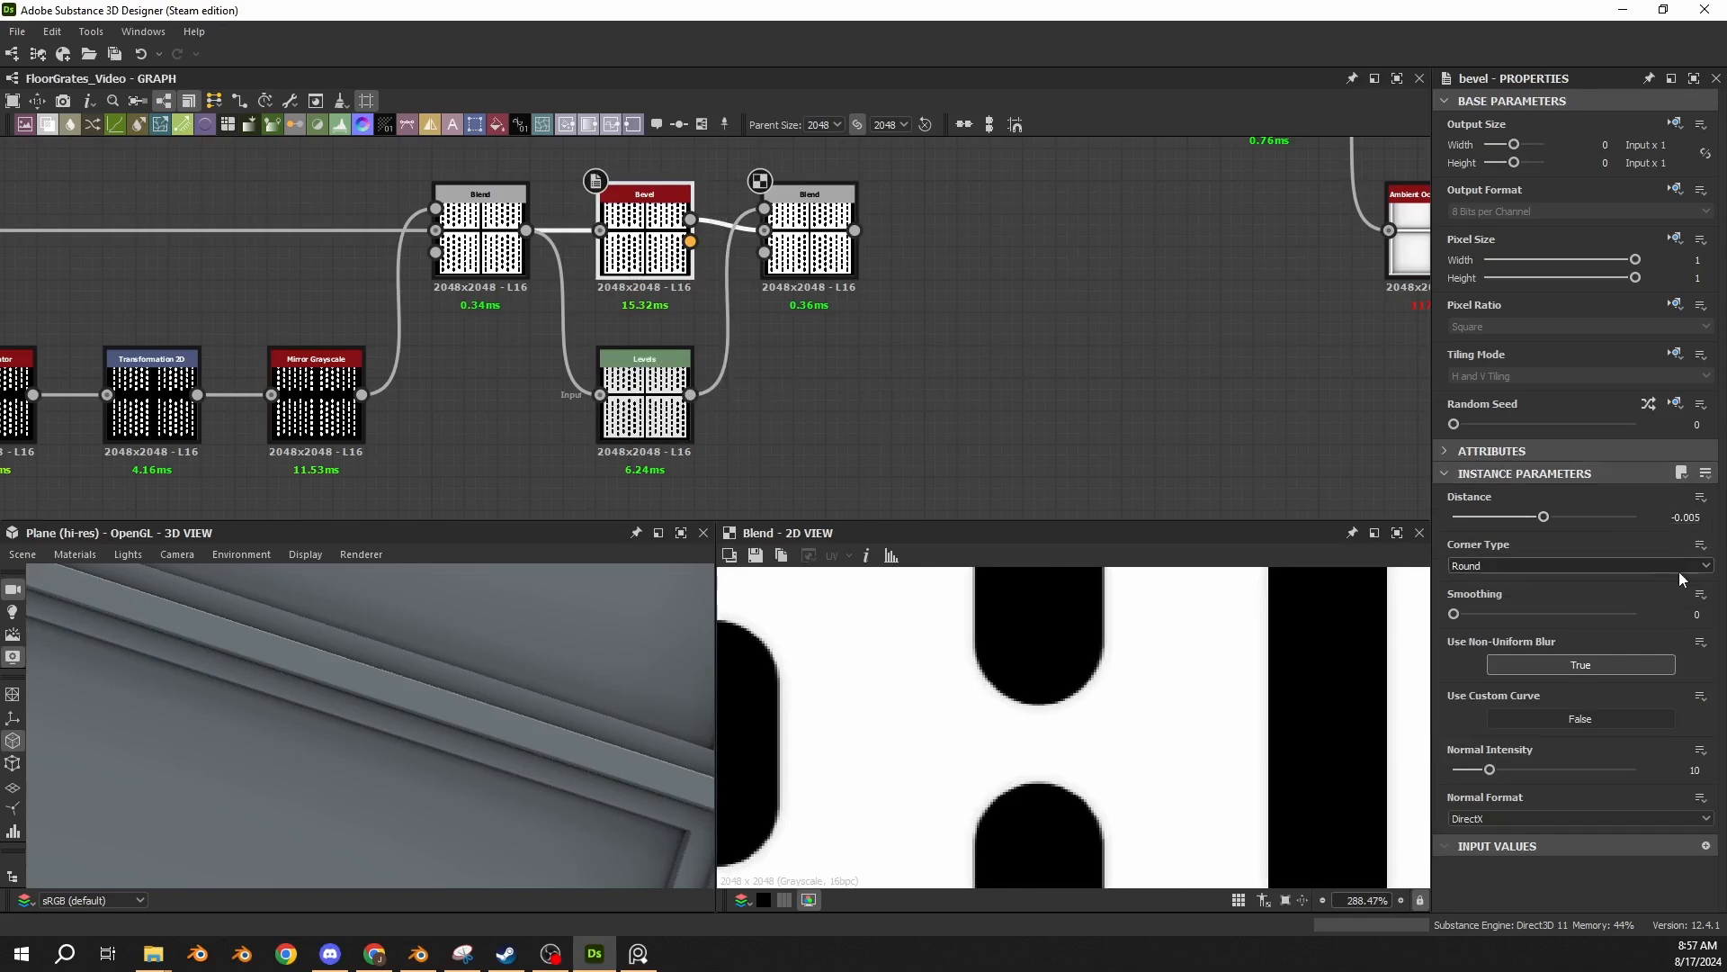
{"action": "left_click", "coordinate": [644, 387]}
{"action": "left_click", "coordinate": [1705, 450]}
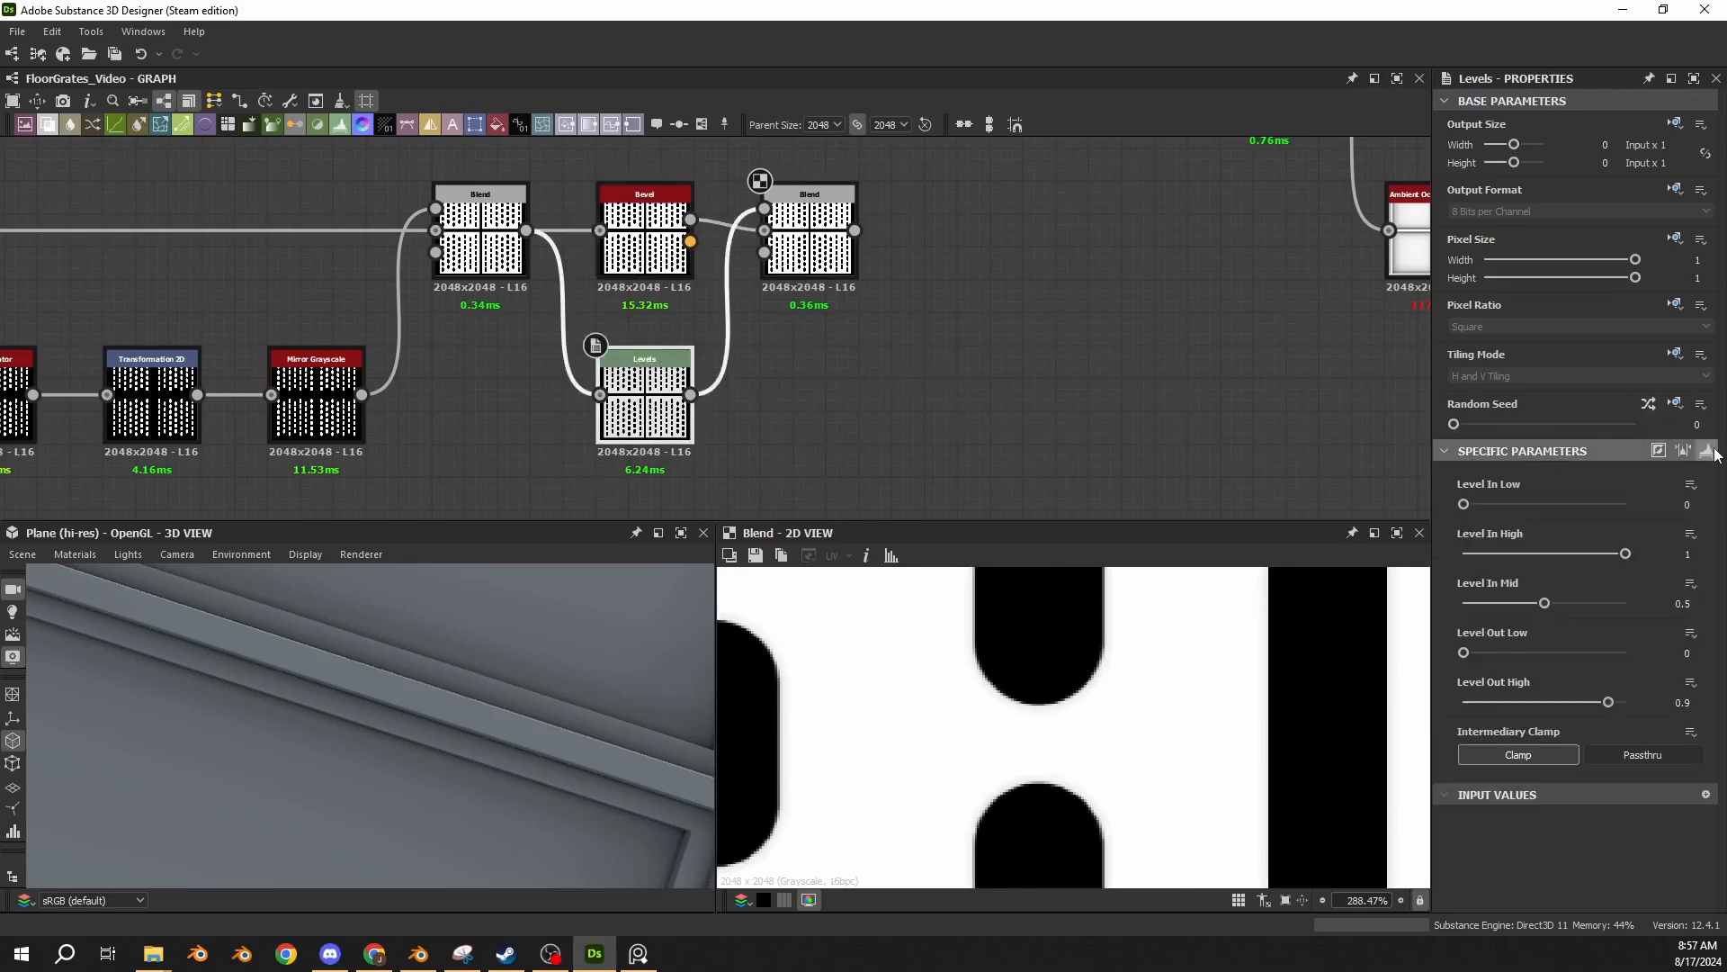
{"action": "left_click", "coordinate": [1106, 382]}
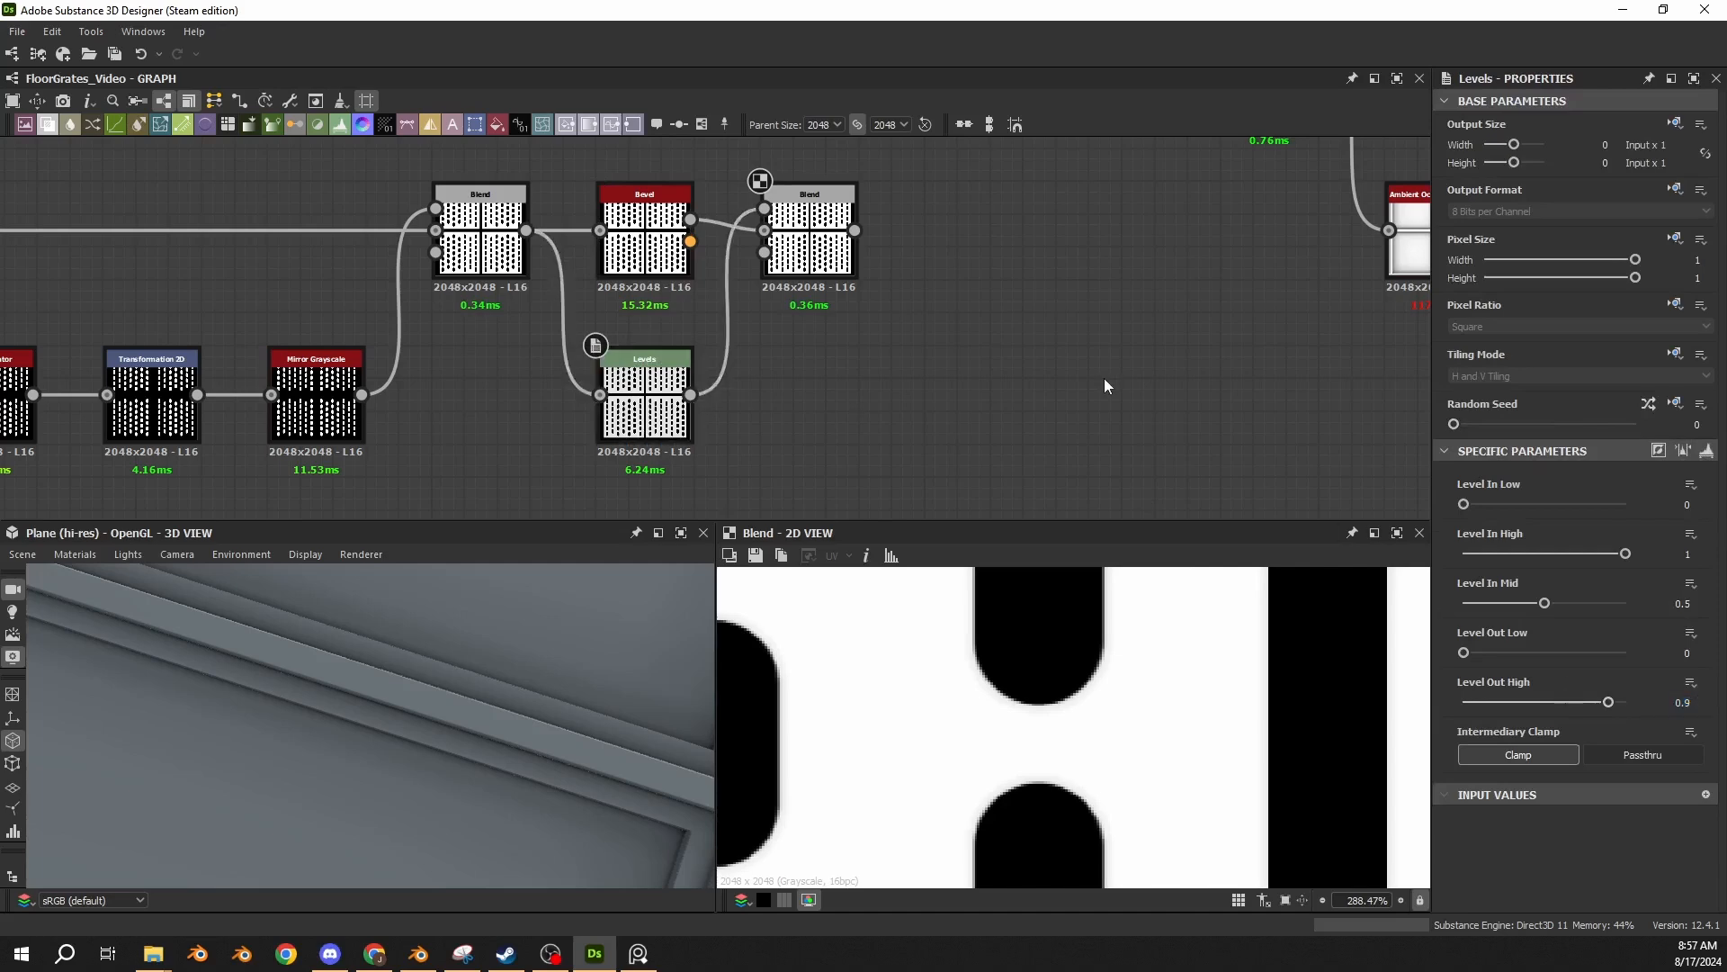
{"action": "left_click", "coordinate": [809, 207]}
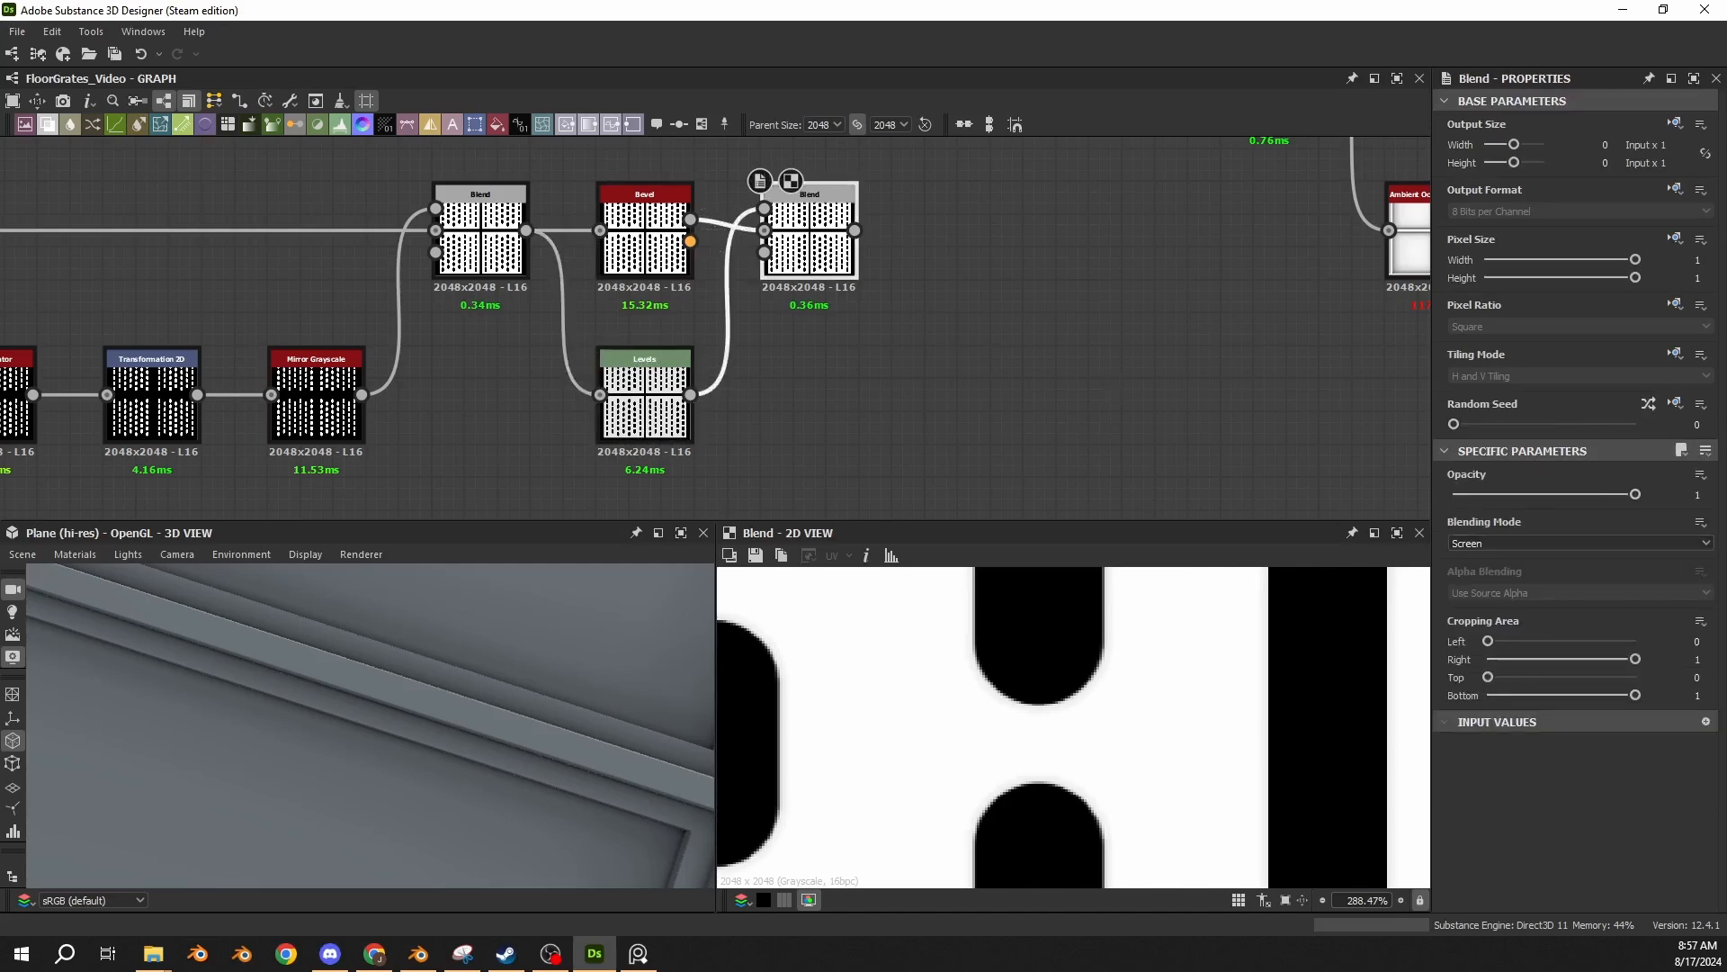
Add a Blur HQ Grayscale after the panels' Screen Blend and feed the Blend's output into it.
{"action": "key", "text": "space"}
{"action": "middle_click_drag", "start_coordinate": [967, 228], "coordinate": [813, 306]}
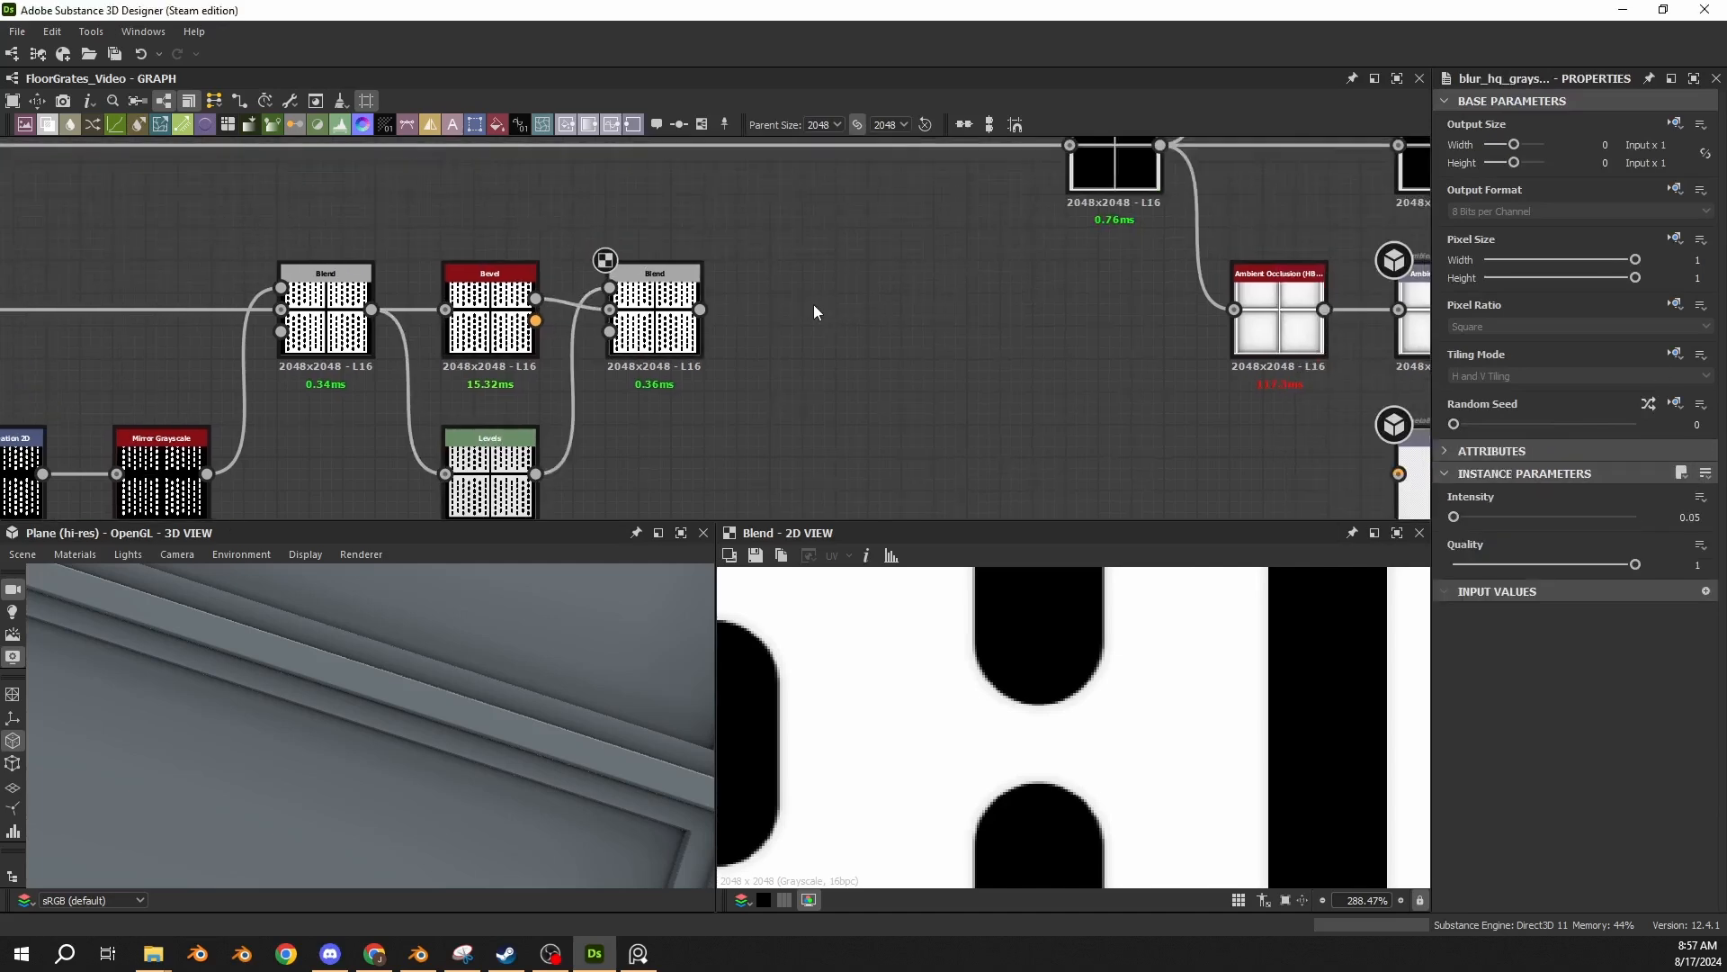
{"action": "left_click_drag", "start_coordinate": [743, 326], "coordinate": [840, 324]}
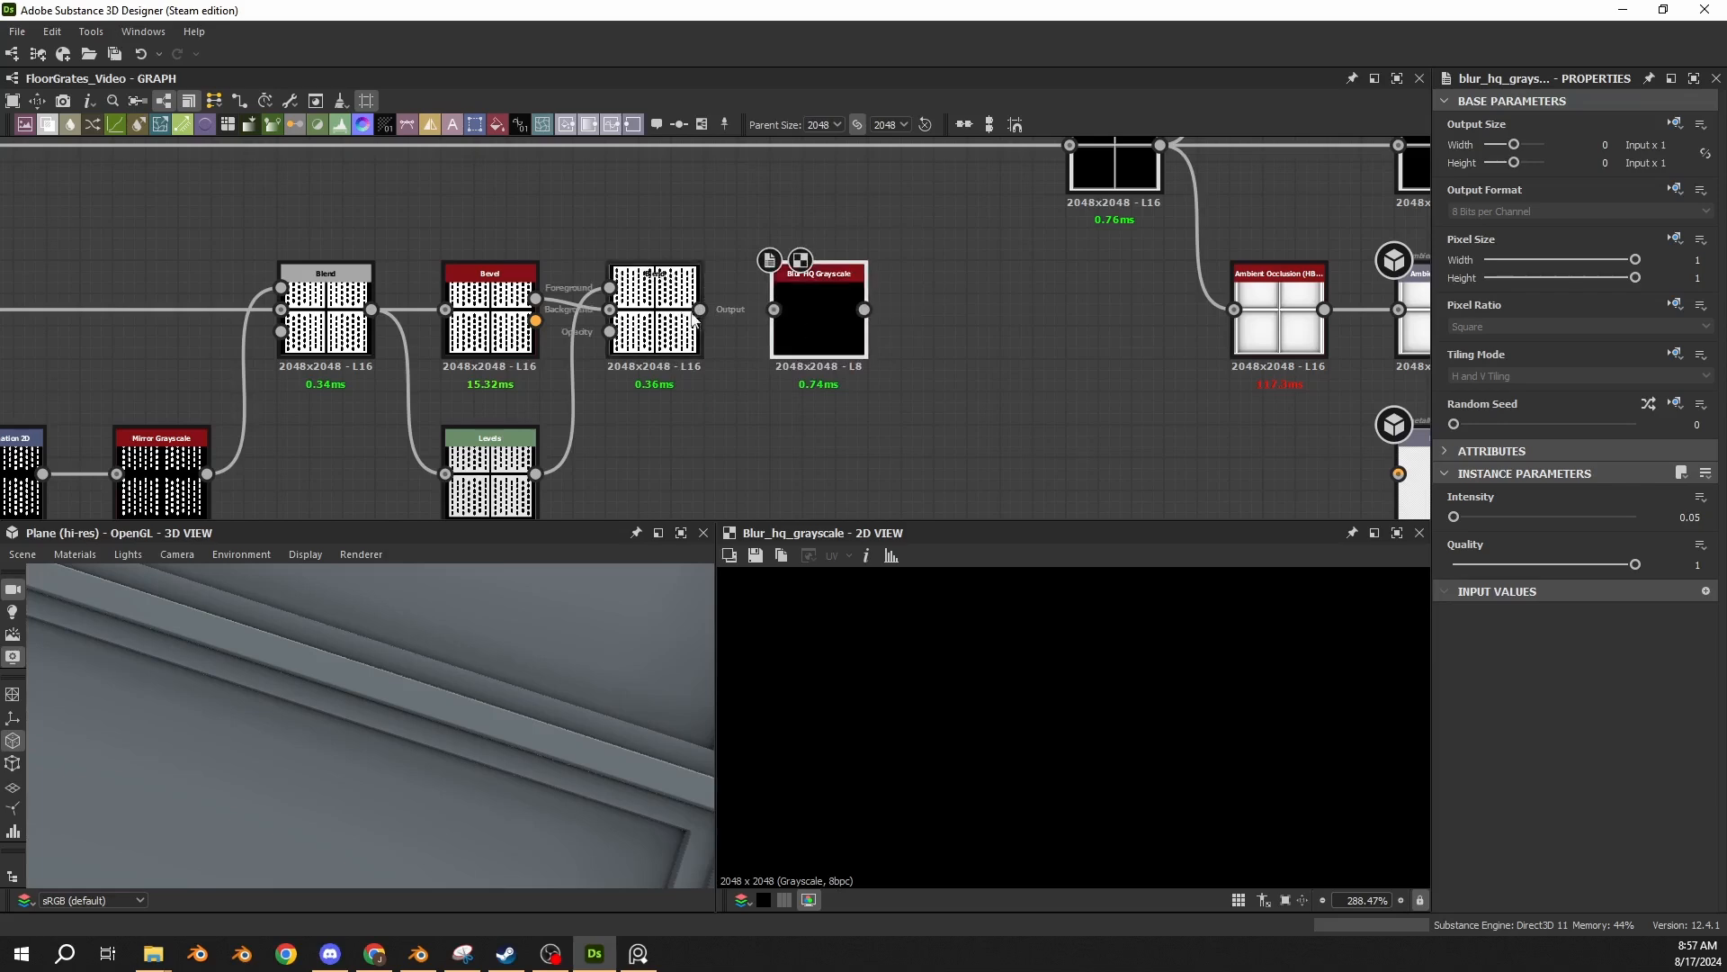
{"action": "left_click_drag", "start_coordinate": [700, 310], "coordinate": [774, 309]}
{"action": "scroll", "coordinate": [944, 684], "scroll_direction": "up", "scroll_amount": 8}
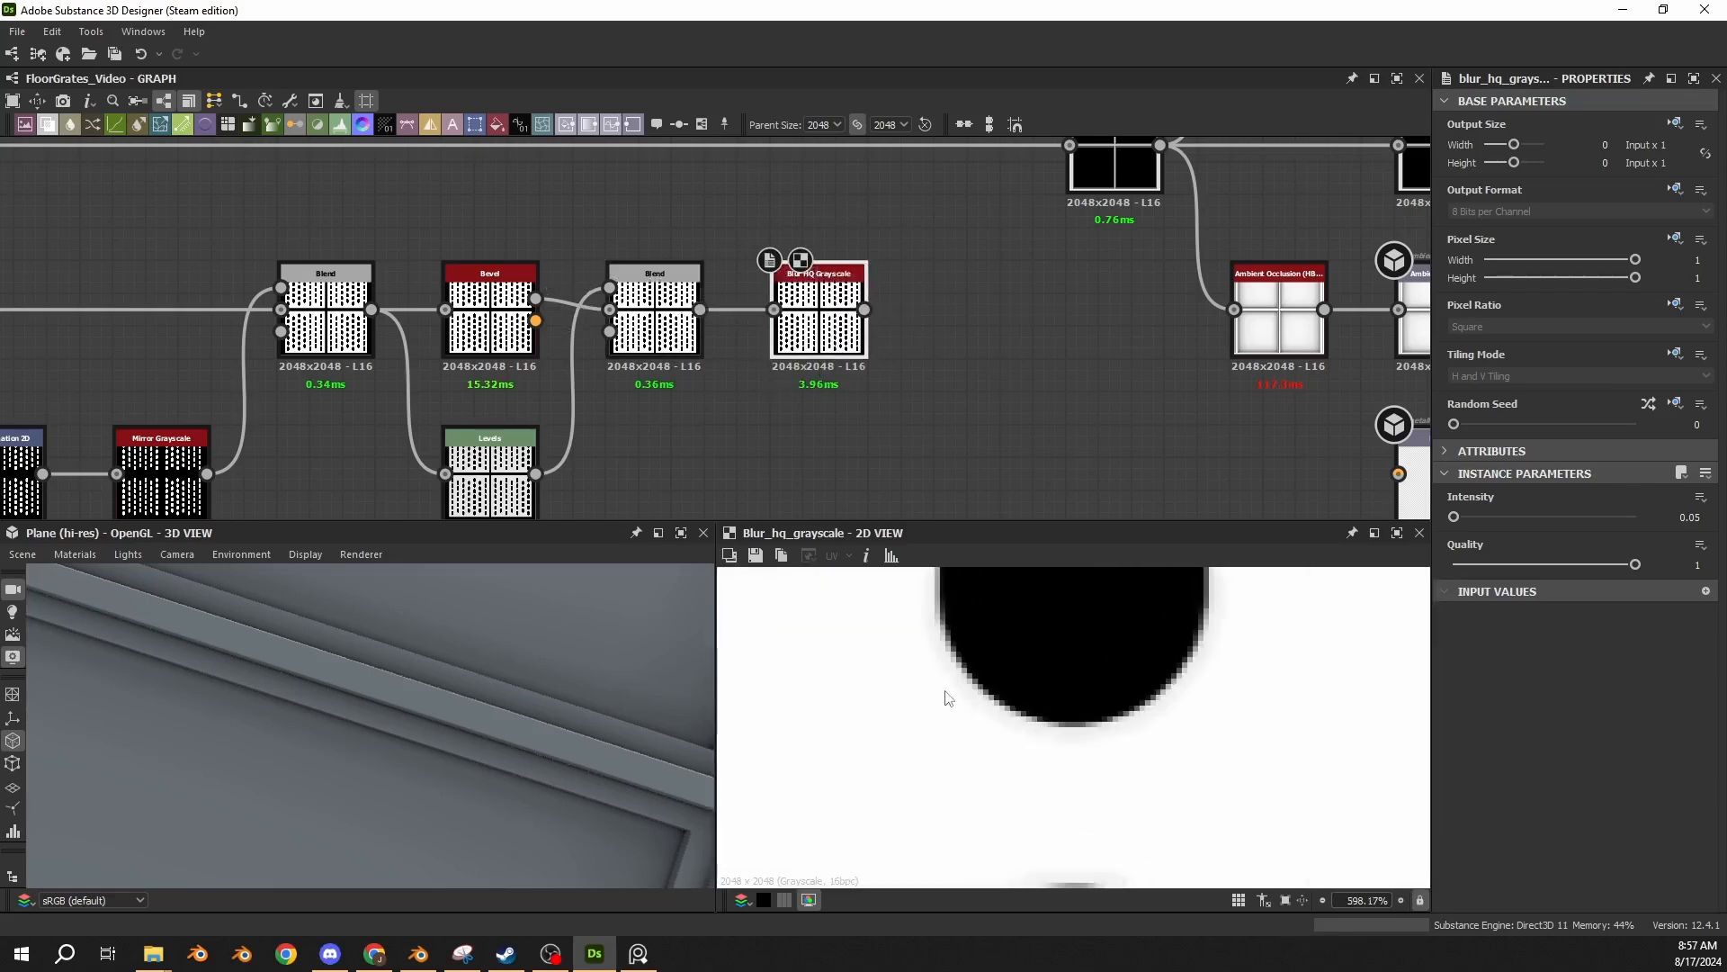
Compare the capsule hole edges of the Screen Blend with those of the Blur HQ Grayscale.
{"action": "double_click", "coordinate": [665, 326]}
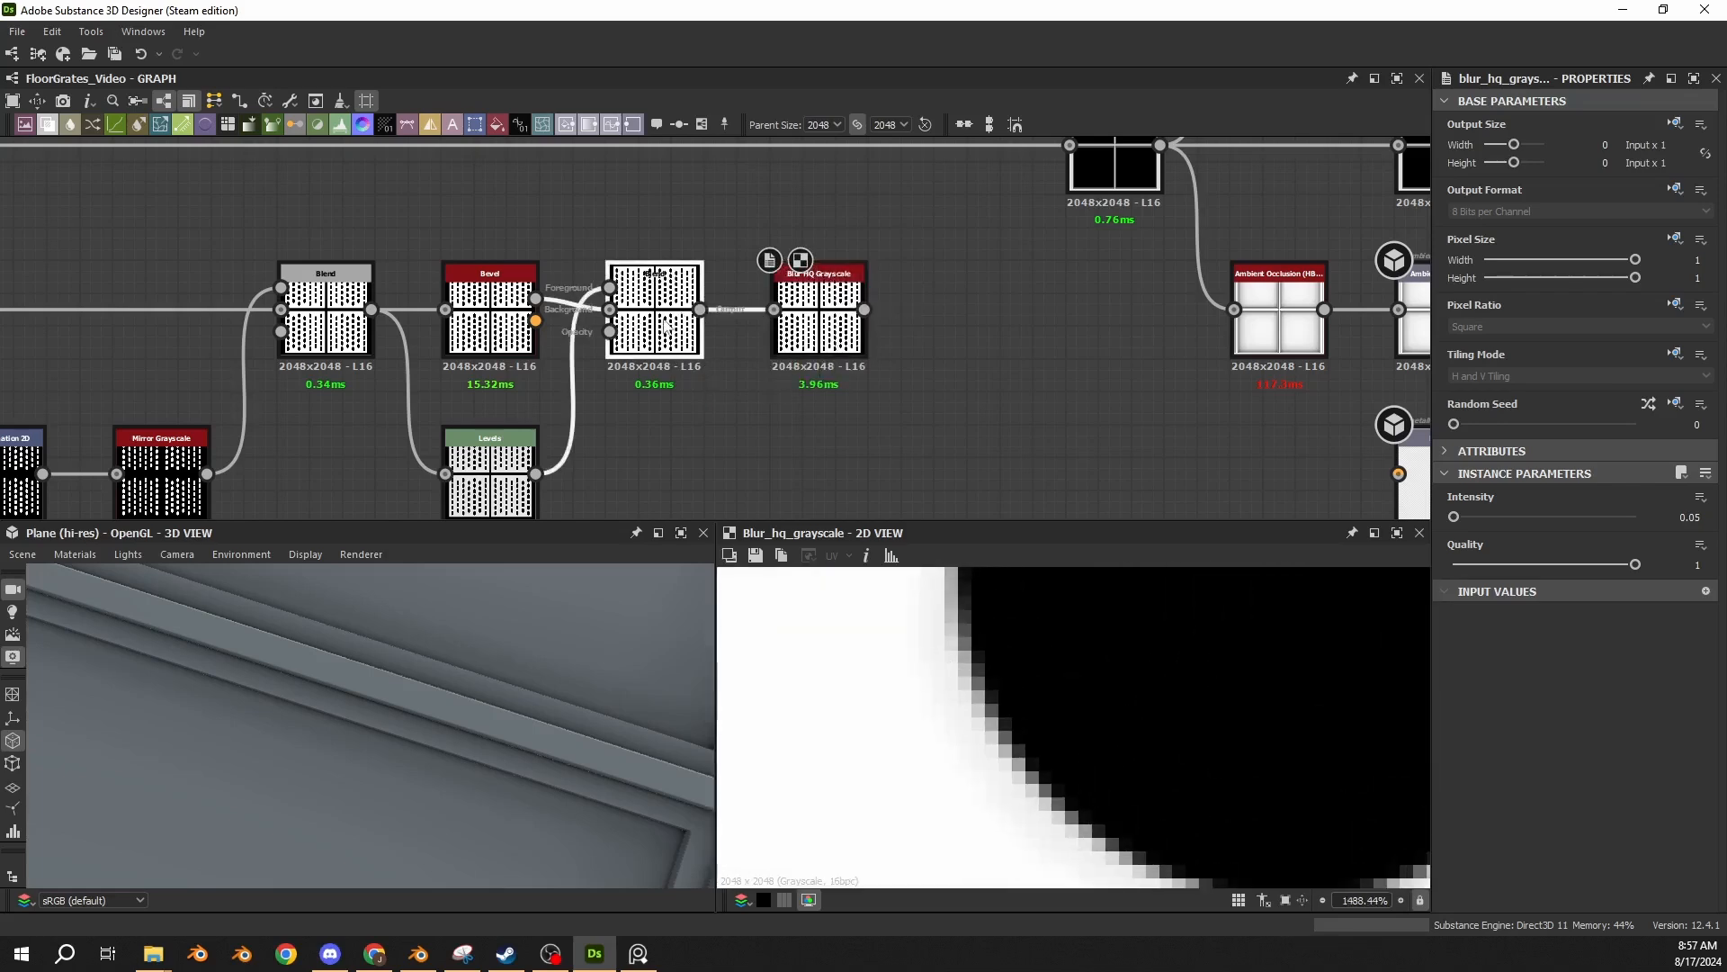
{"action": "double_click", "coordinate": [818, 333]}
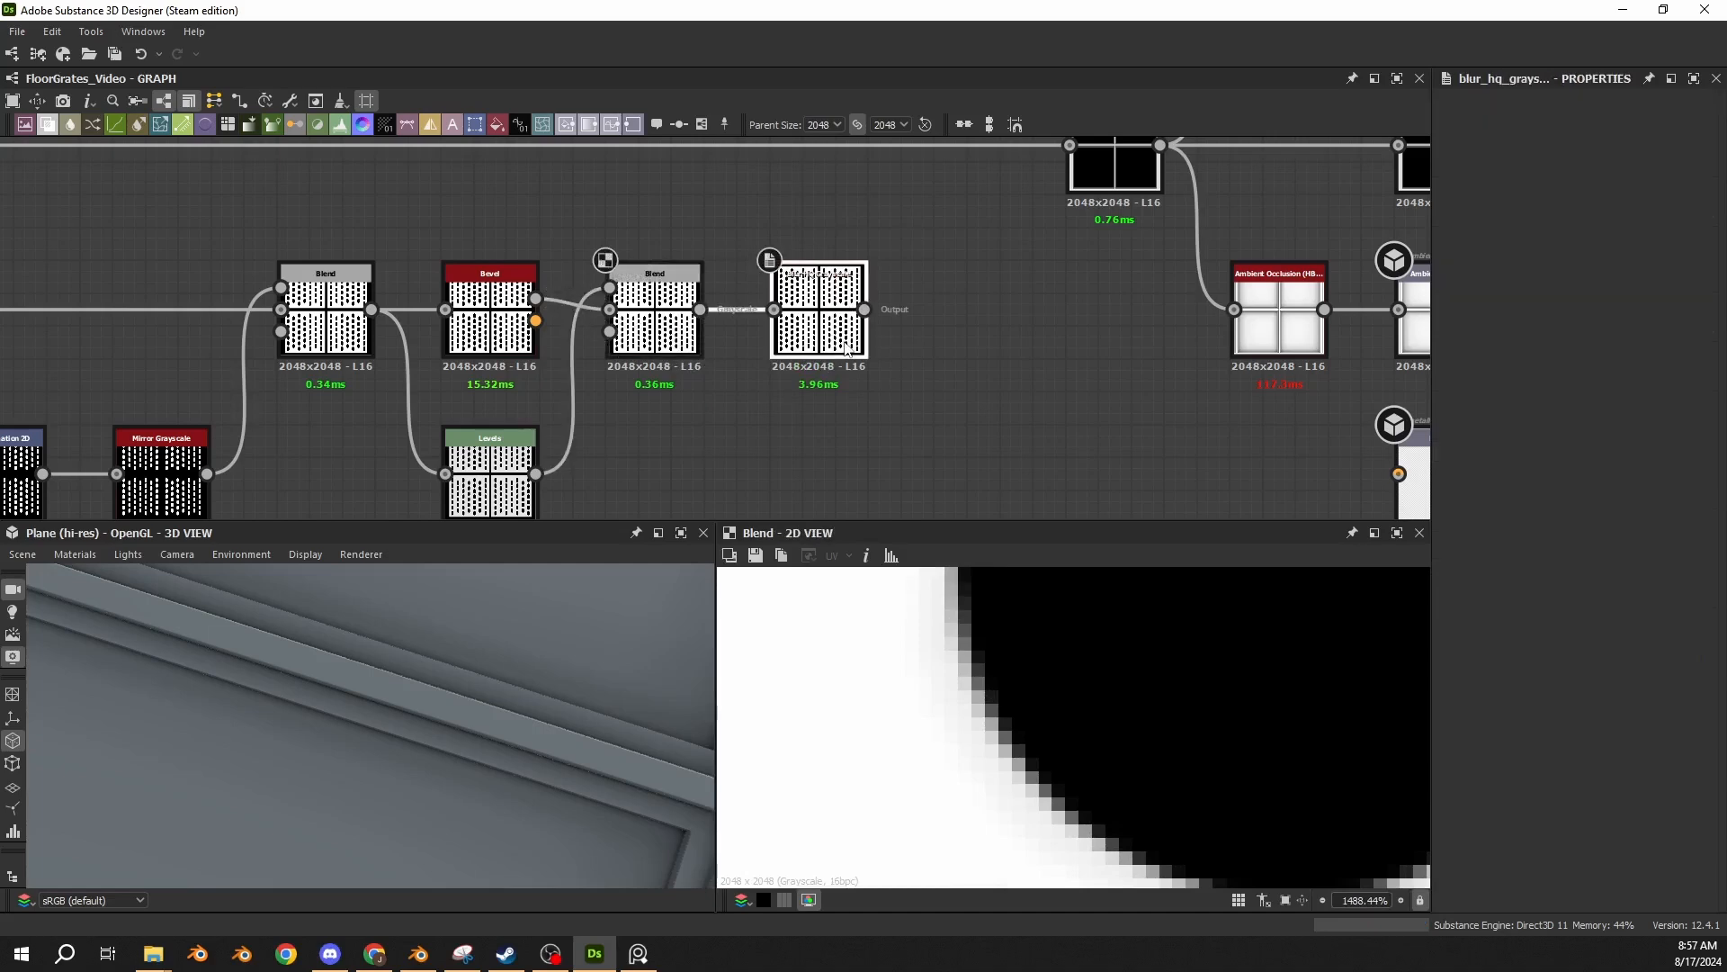
{"action": "double_click", "coordinate": [661, 329]}
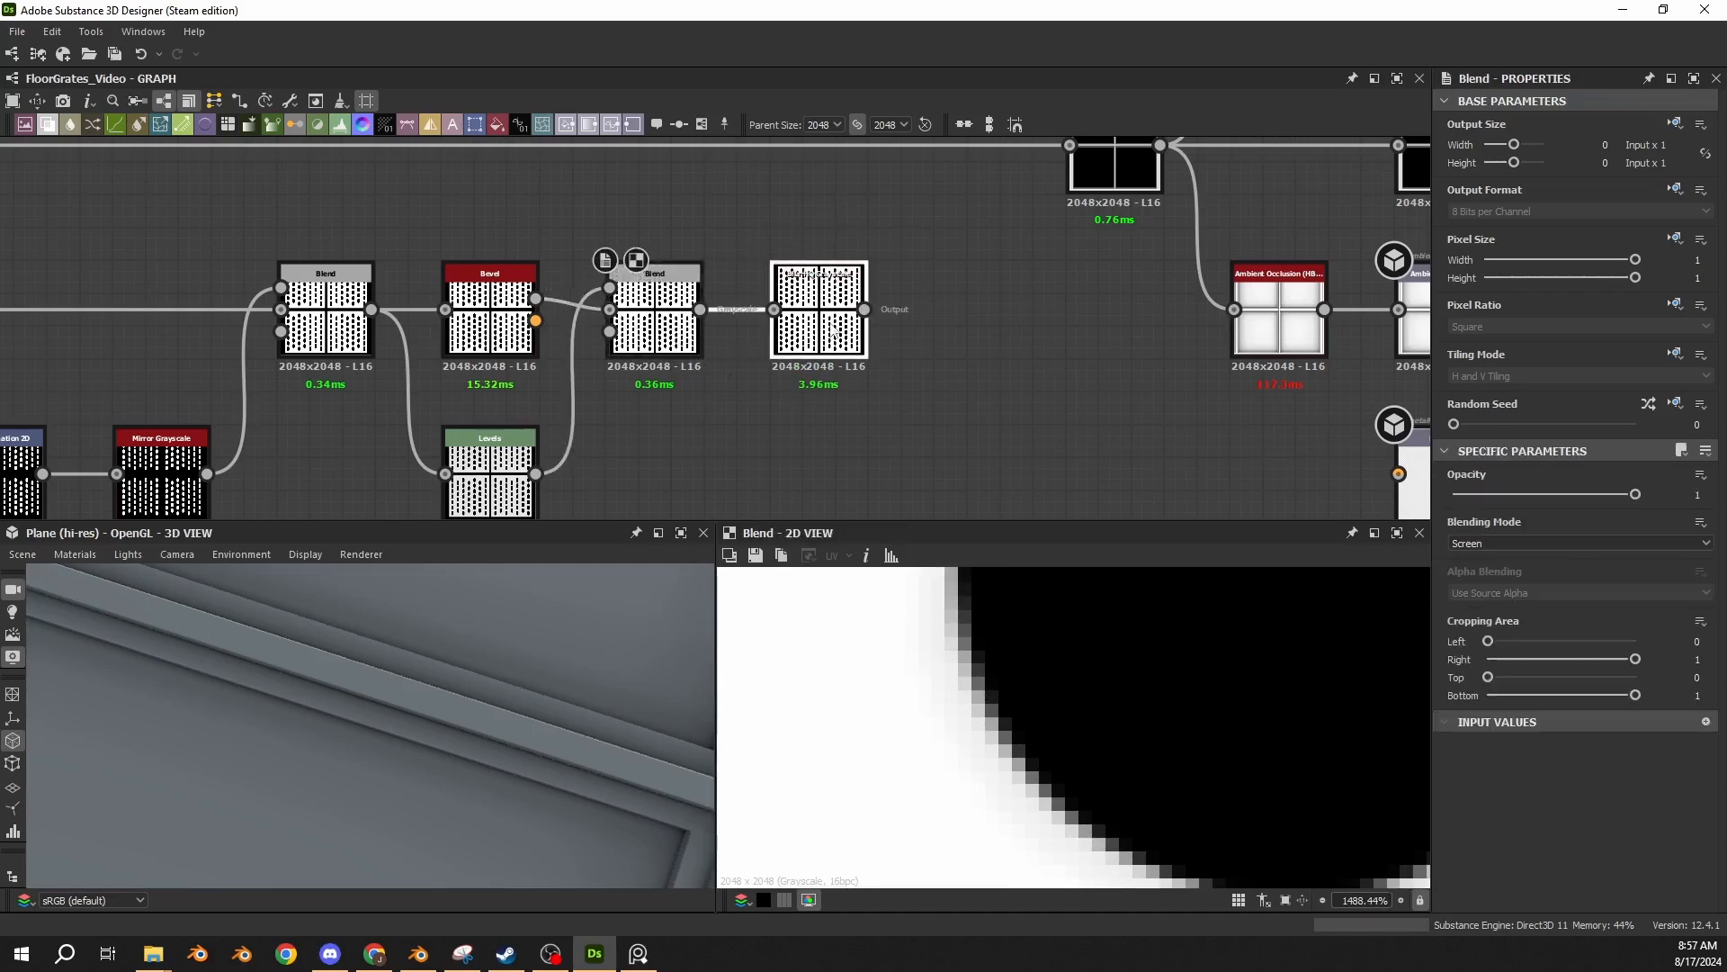
{"action": "double_click", "coordinate": [826, 333]}
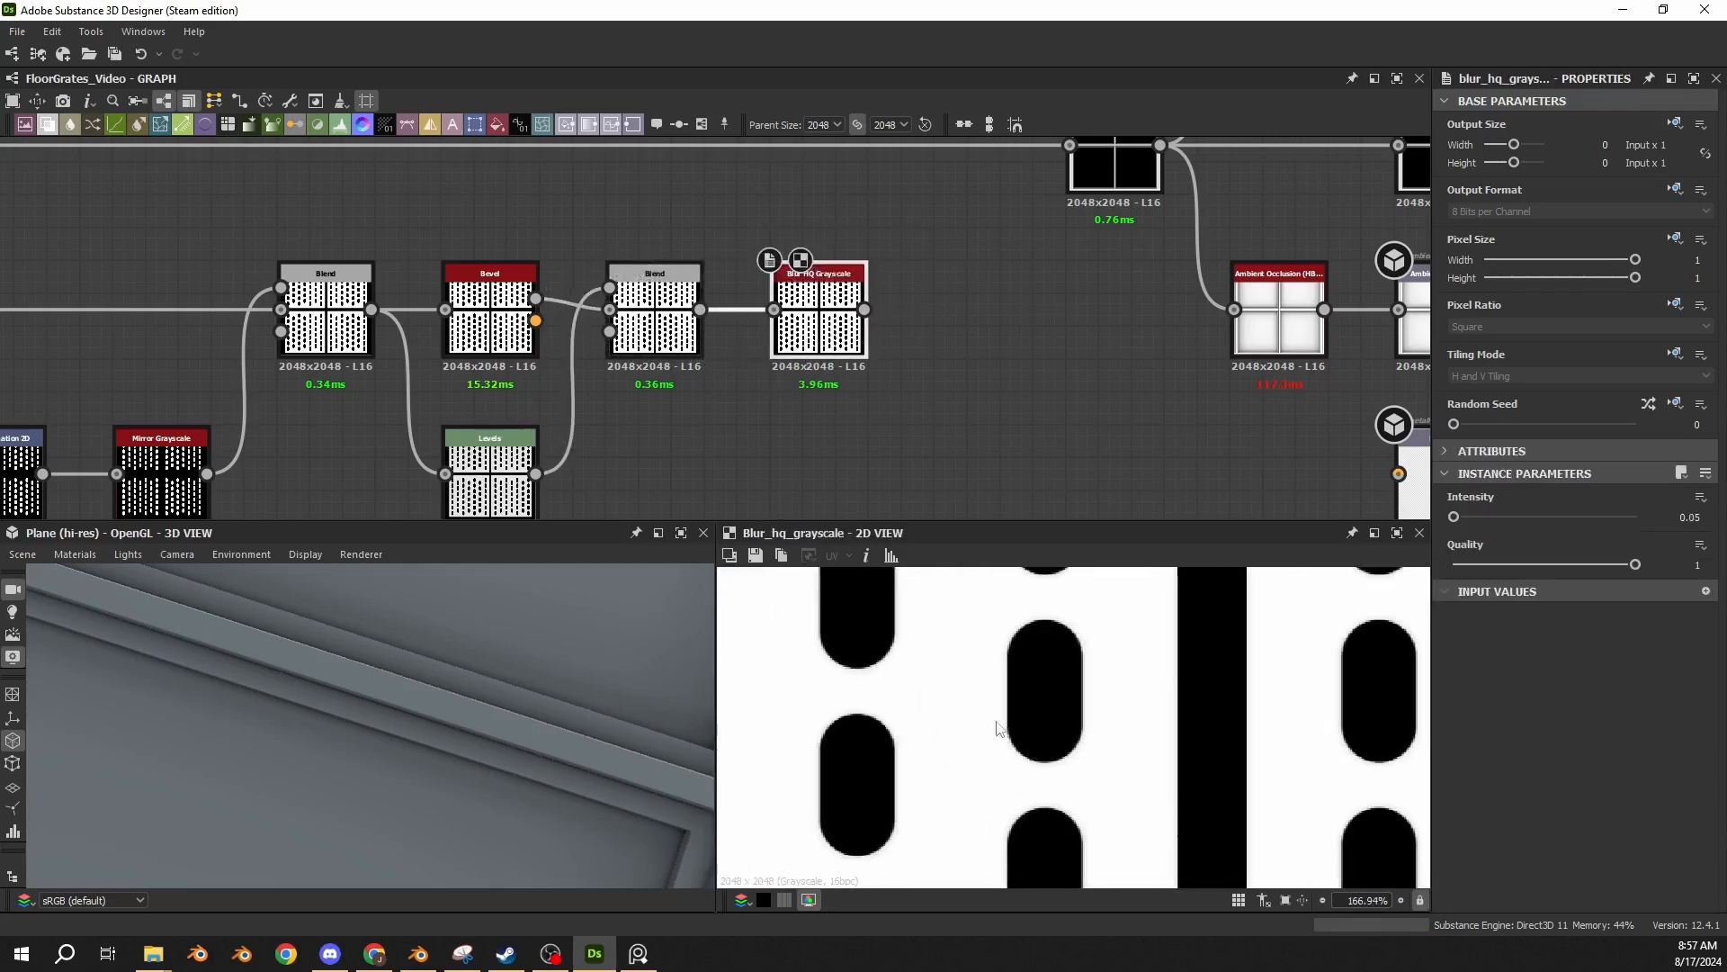
{"action": "scroll", "coordinate": [883, 387], "scroll_direction": "down", "scroll_amount": 6}
{"action": "scroll", "coordinate": [882, 387], "scroll_direction": "down", "scroll_amount": 4}
Survey the existing node chains across the graph on both sides of the new panel branch.
{"action": "left_click_drag", "start_coordinate": [891, 340], "coordinate": [322, 446]}
{"action": "scroll", "coordinate": [322, 447], "scroll_direction": "down", "scroll_amount": 1}
{"action": "middle_click_drag", "start_coordinate": [324, 447], "coordinate": [1088, 340]}
{"action": "left_click_drag", "start_coordinate": [1087, 340], "coordinate": [412, 338]}
{"action": "middle_click_drag", "start_coordinate": [806, 359], "coordinate": [86, 368]}
{"action": "scroll", "coordinate": [962, 302], "scroll_direction": "up", "scroll_amount": 7}
{"action": "middle_click_drag", "start_coordinate": [718, 313], "coordinate": [1233, 374]}
{"action": "left_click_drag", "start_coordinate": [1072, 324], "coordinate": [47, 327]}
{"action": "middle_click_drag", "start_coordinate": [227, 333], "coordinate": [1185, 315]}
{"action": "left_click_drag", "start_coordinate": [1005, 319], "coordinate": [433, 320]}
{"action": "middle_click_drag", "start_coordinate": [549, 310], "coordinate": [576, 365]}
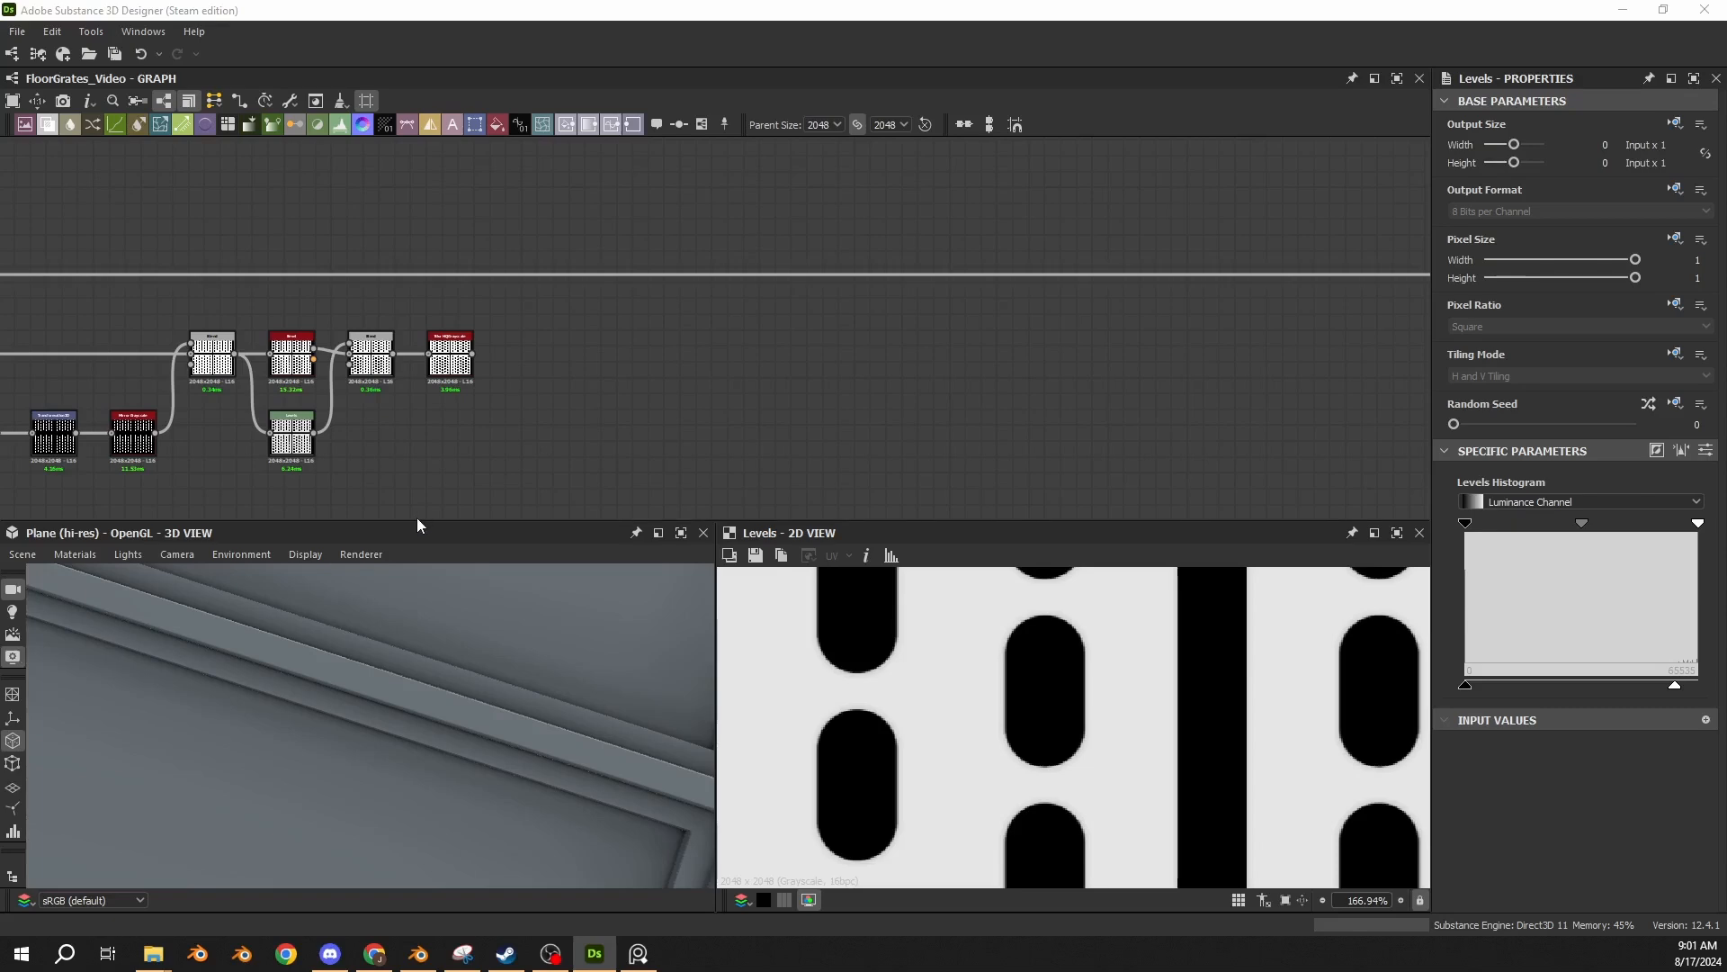
Paste the copied Levels after the Blur HQ Grayscale, feed the blurred panels into it, and switch how its level parameters are displayed.
{"action": "scroll", "coordinate": [478, 363], "scroll_direction": "up", "scroll_amount": 4}
{"action": "key", "text": "ctrl+v"}
{"action": "left_click_drag", "start_coordinate": [695, 370], "coordinate": [465, 343]}
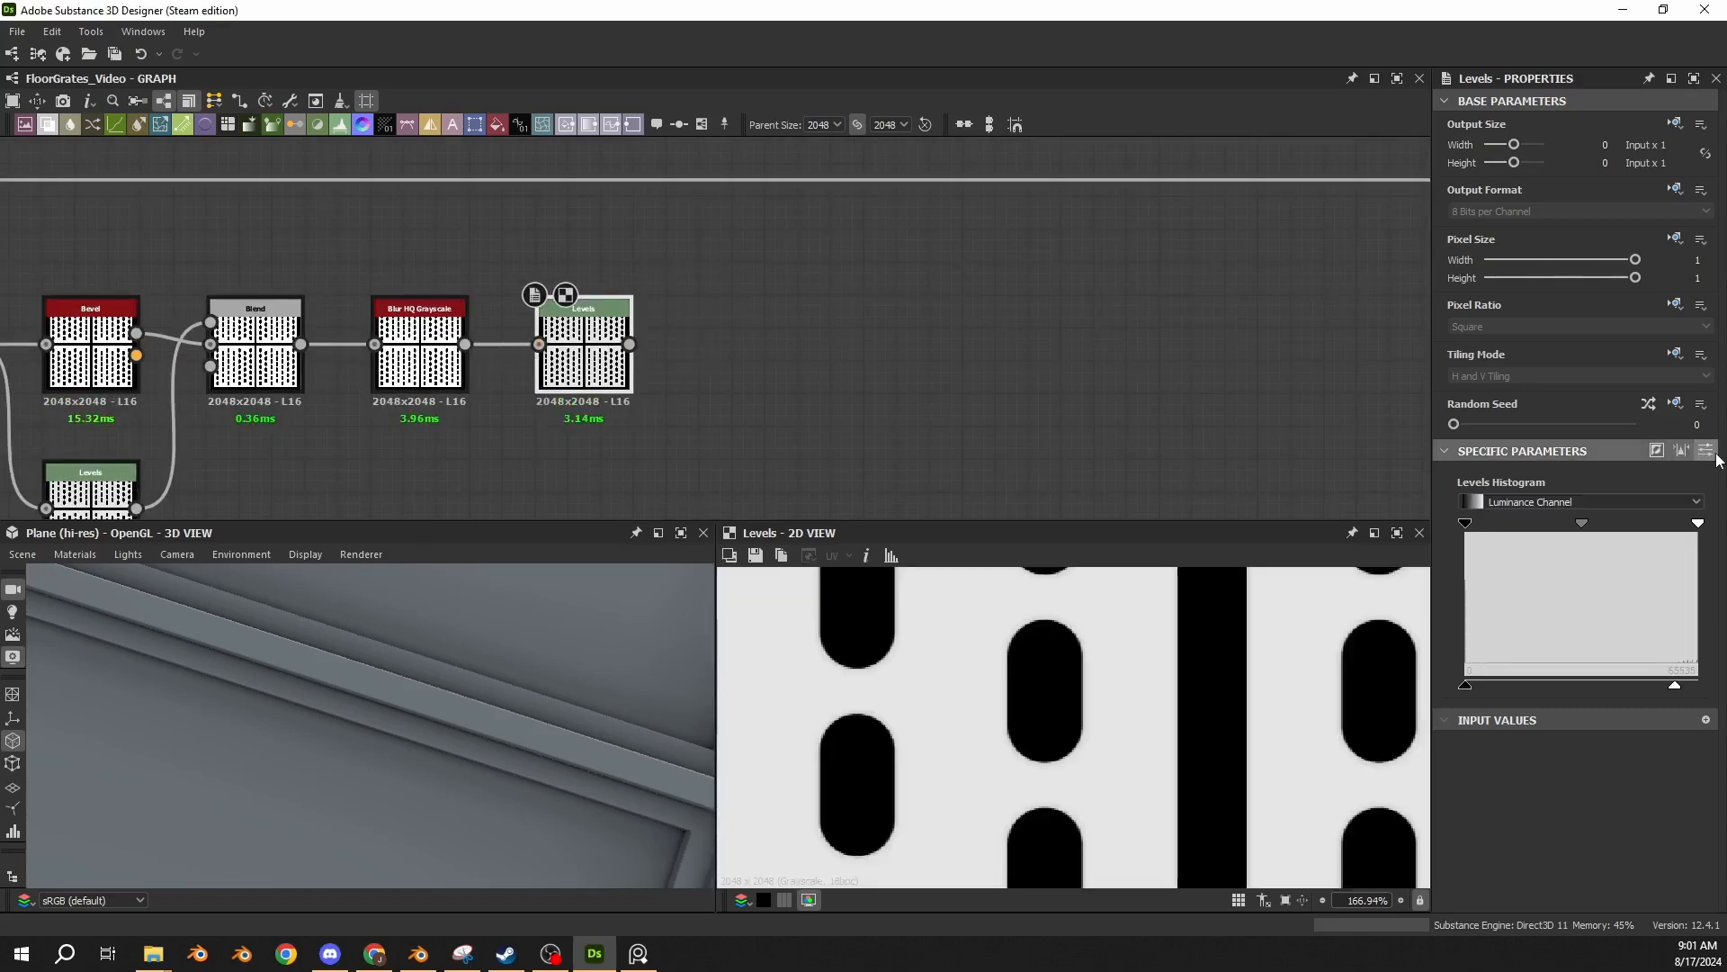
{"action": "left_click", "coordinate": [1706, 450]}
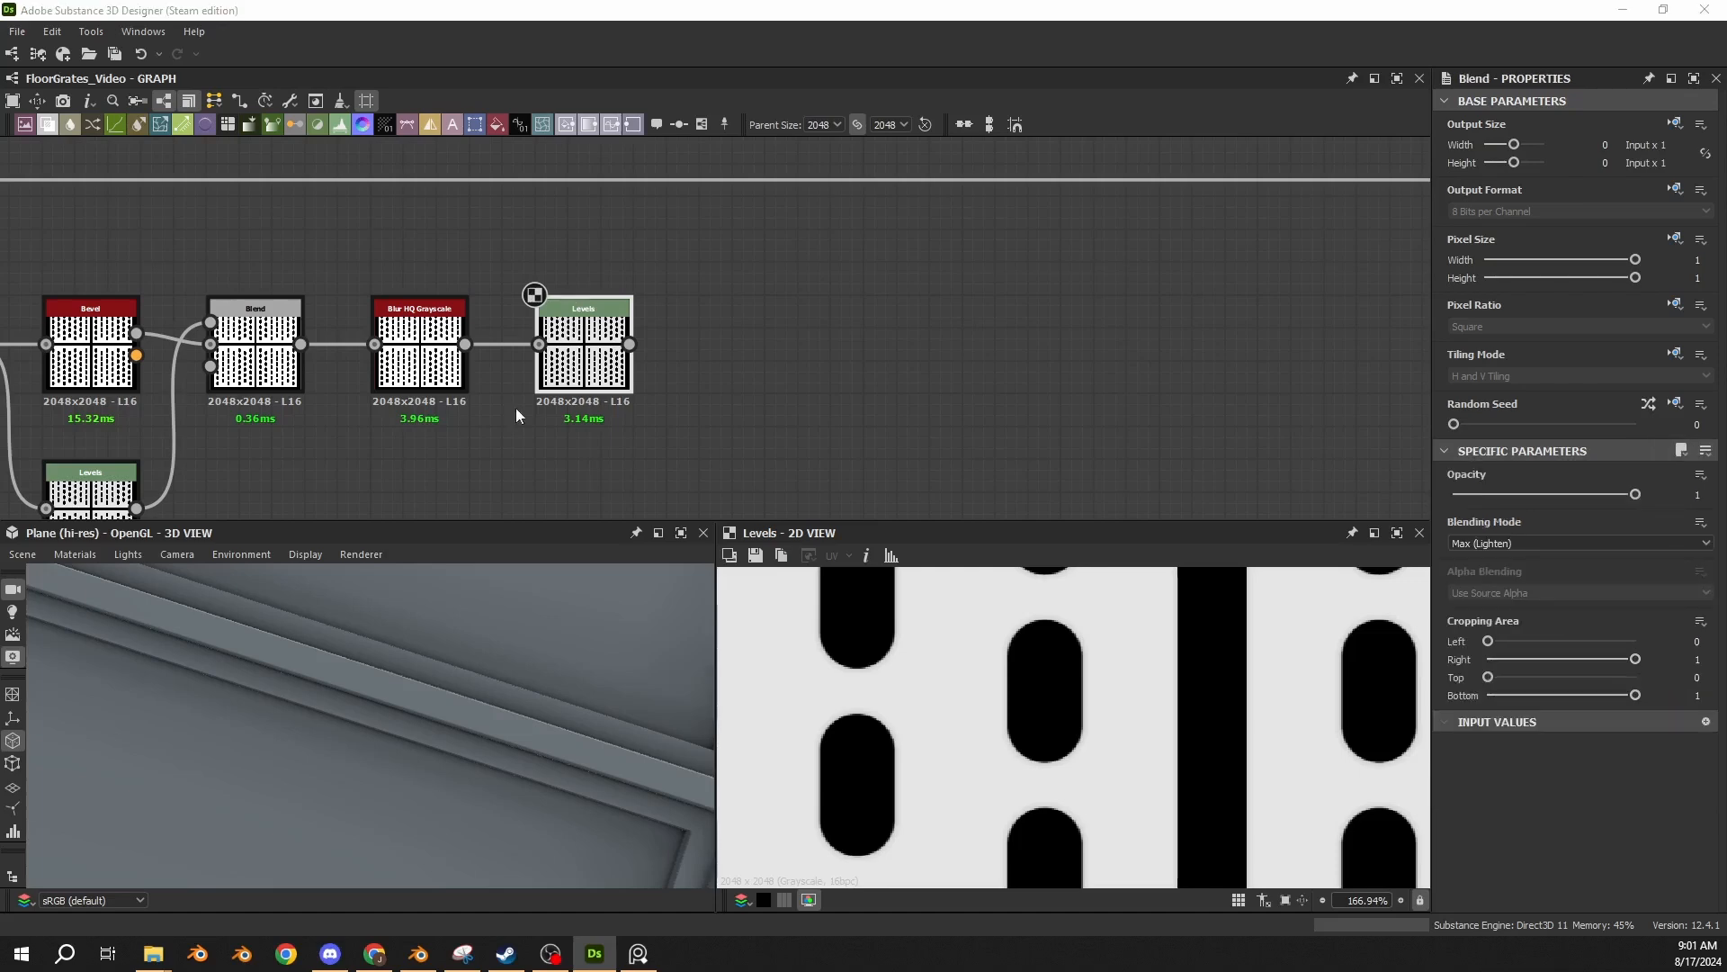
Paste a Max (Lighten) Blend with the main line's dot as Background and the panel Levels as Foreground, and display it.
{"action": "scroll", "coordinate": [515, 408], "scroll_direction": "down", "scroll_amount": 4}
{"action": "middle_click_drag", "start_coordinate": [432, 300], "coordinate": [683, 295]}
{"action": "scroll", "coordinate": [684, 295], "scroll_direction": "down", "scroll_amount": 1}
{"action": "scroll", "coordinate": [521, 655], "scroll_direction": "down", "scroll_amount": 5}
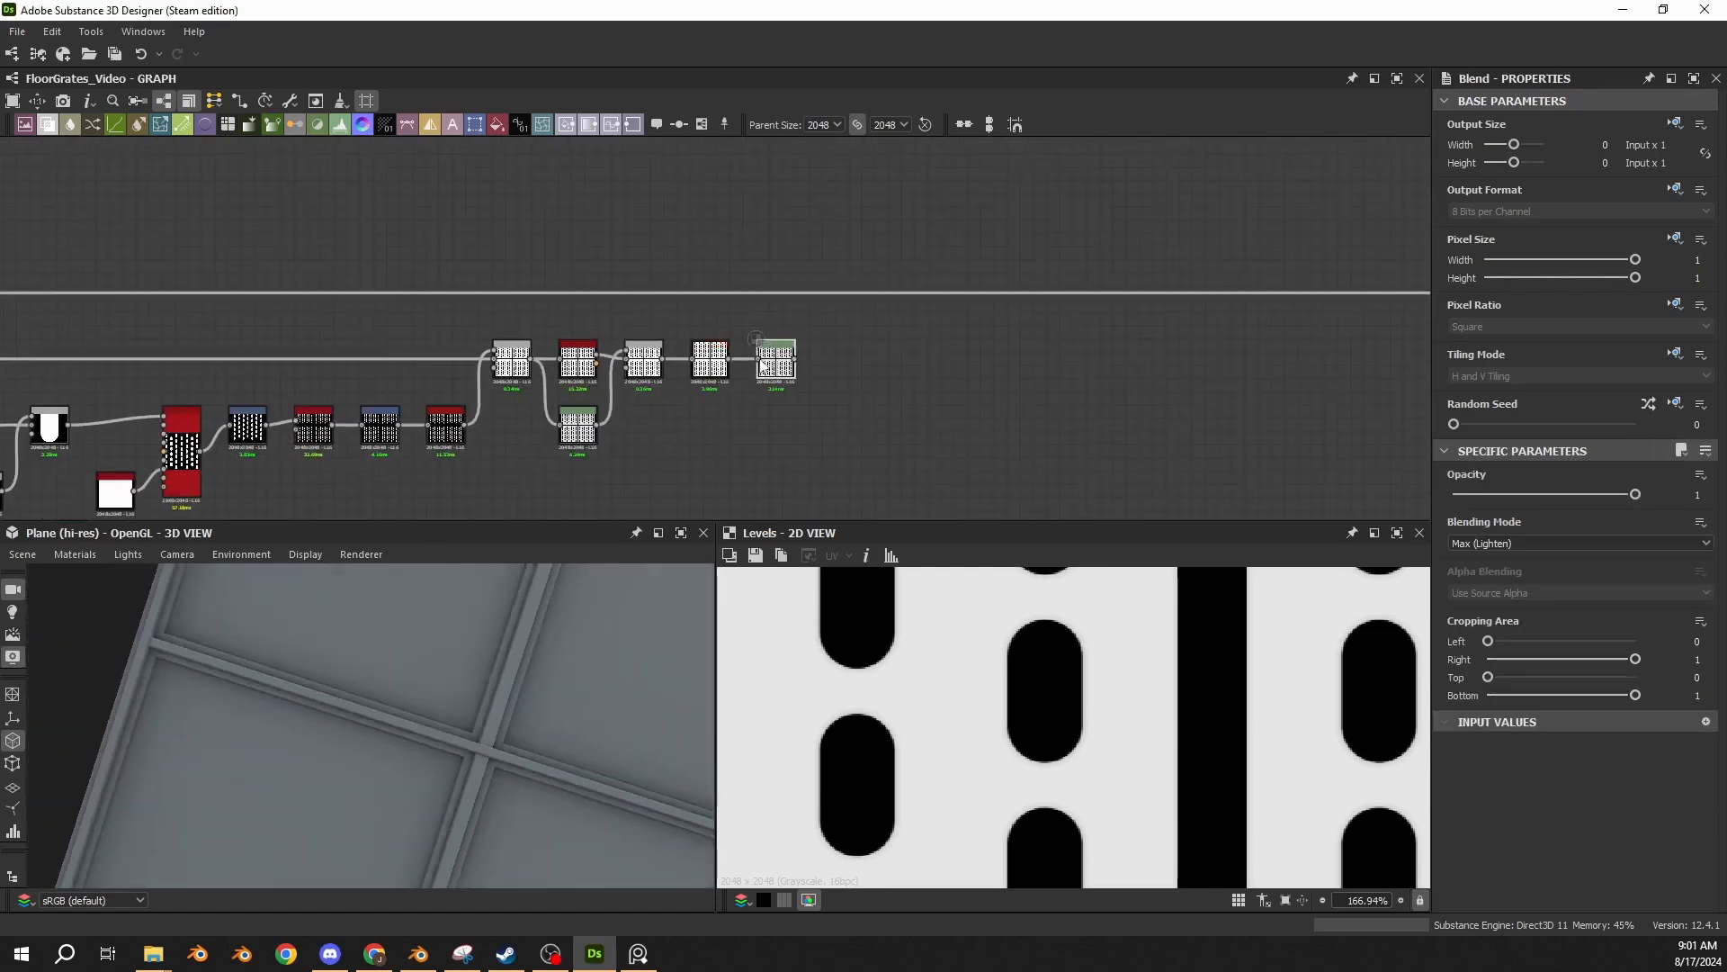
{"action": "key", "text": "ctrl+v"}
{"action": "scroll", "coordinate": [793, 321], "scroll_direction": "up", "scroll_amount": 4}
{"action": "left_click_drag", "start_coordinate": [597, 349], "coordinate": [921, 333]}
{"action": "left_click_drag", "start_coordinate": [751, 255], "coordinate": [855, 322]}
{"action": "left_click_drag", "start_coordinate": [794, 417], "coordinate": [869, 297]}
{"action": "double_click", "coordinate": [941, 364]}
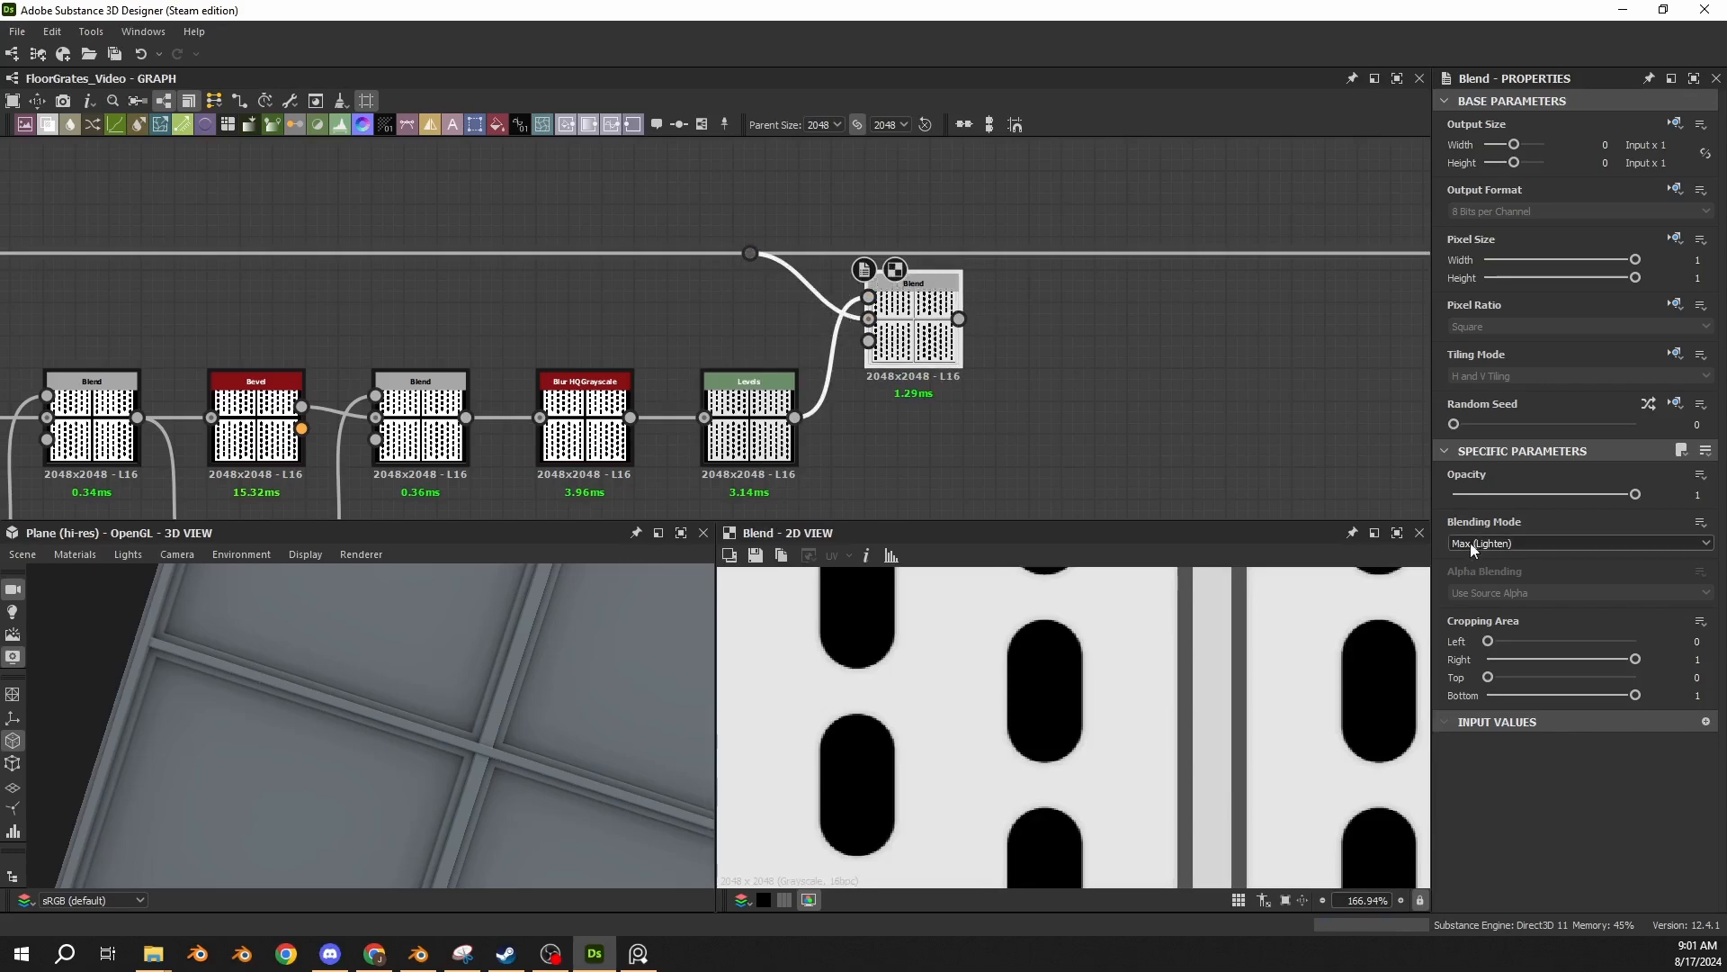
Route the Max (Lighten) Blend into a new dot on the main line, delete the earlier dot, and align the Blend with the line.
{"action": "left_click", "coordinate": [1090, 255], "text": "alt"}
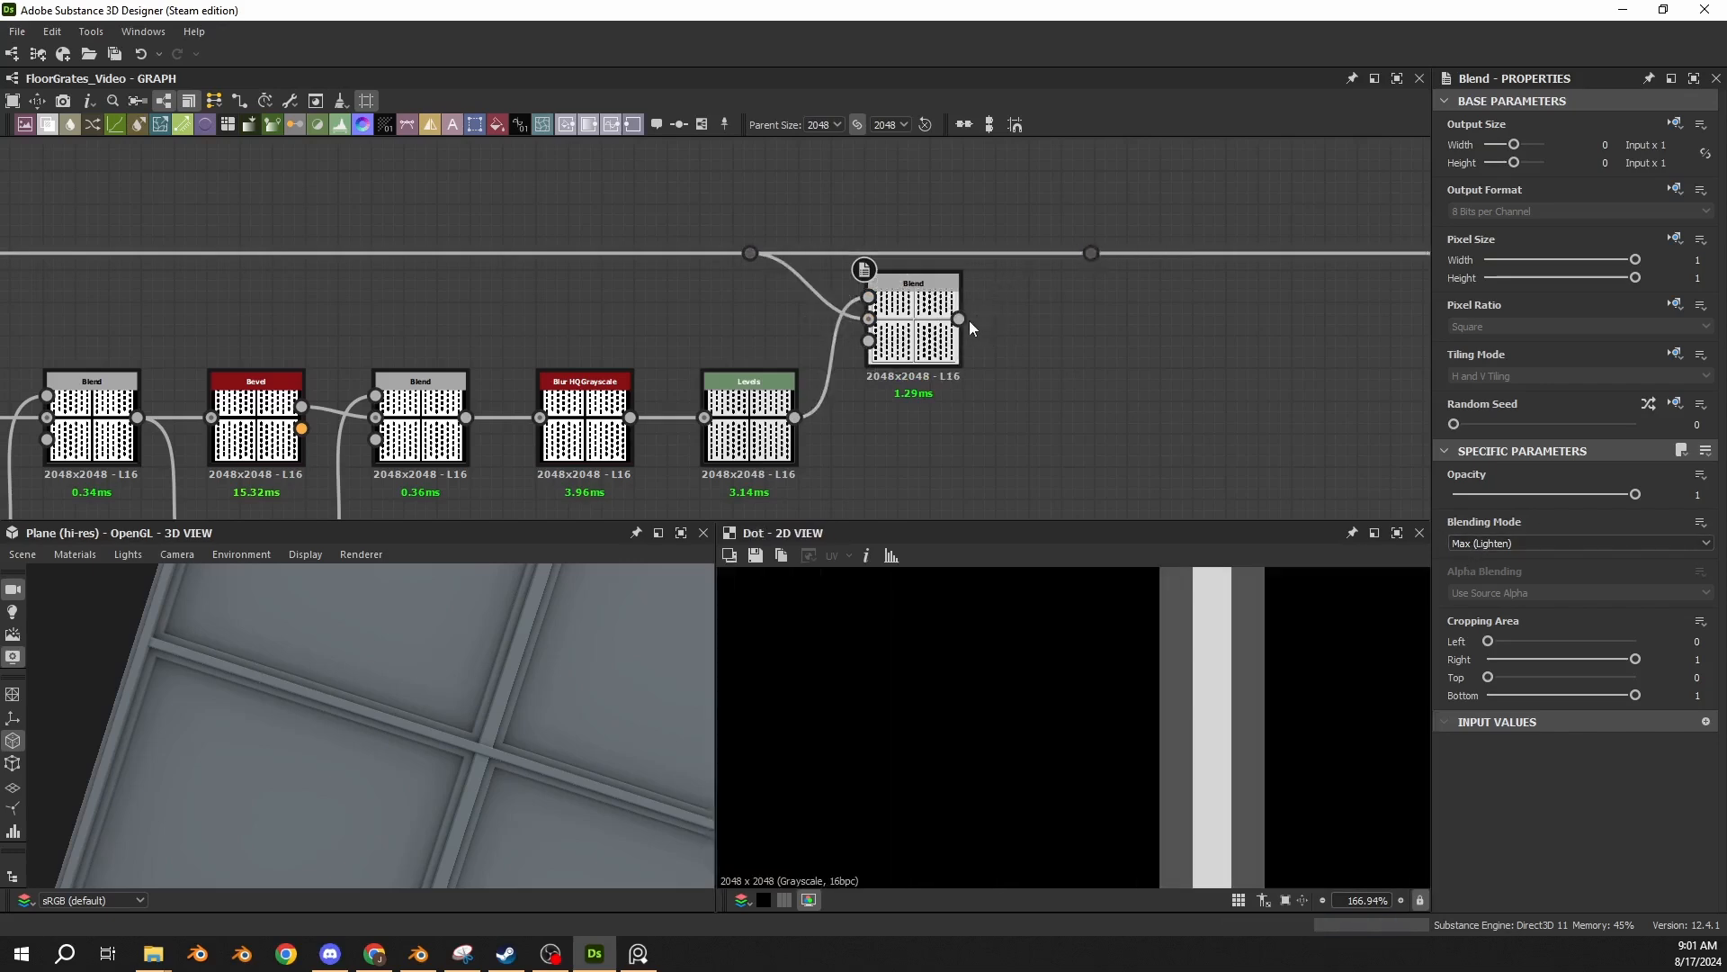
{"action": "left_click_drag", "start_coordinate": [962, 319], "coordinate": [1081, 264]}
{"action": "left_click_drag", "start_coordinate": [817, 235], "coordinate": [730, 284]}
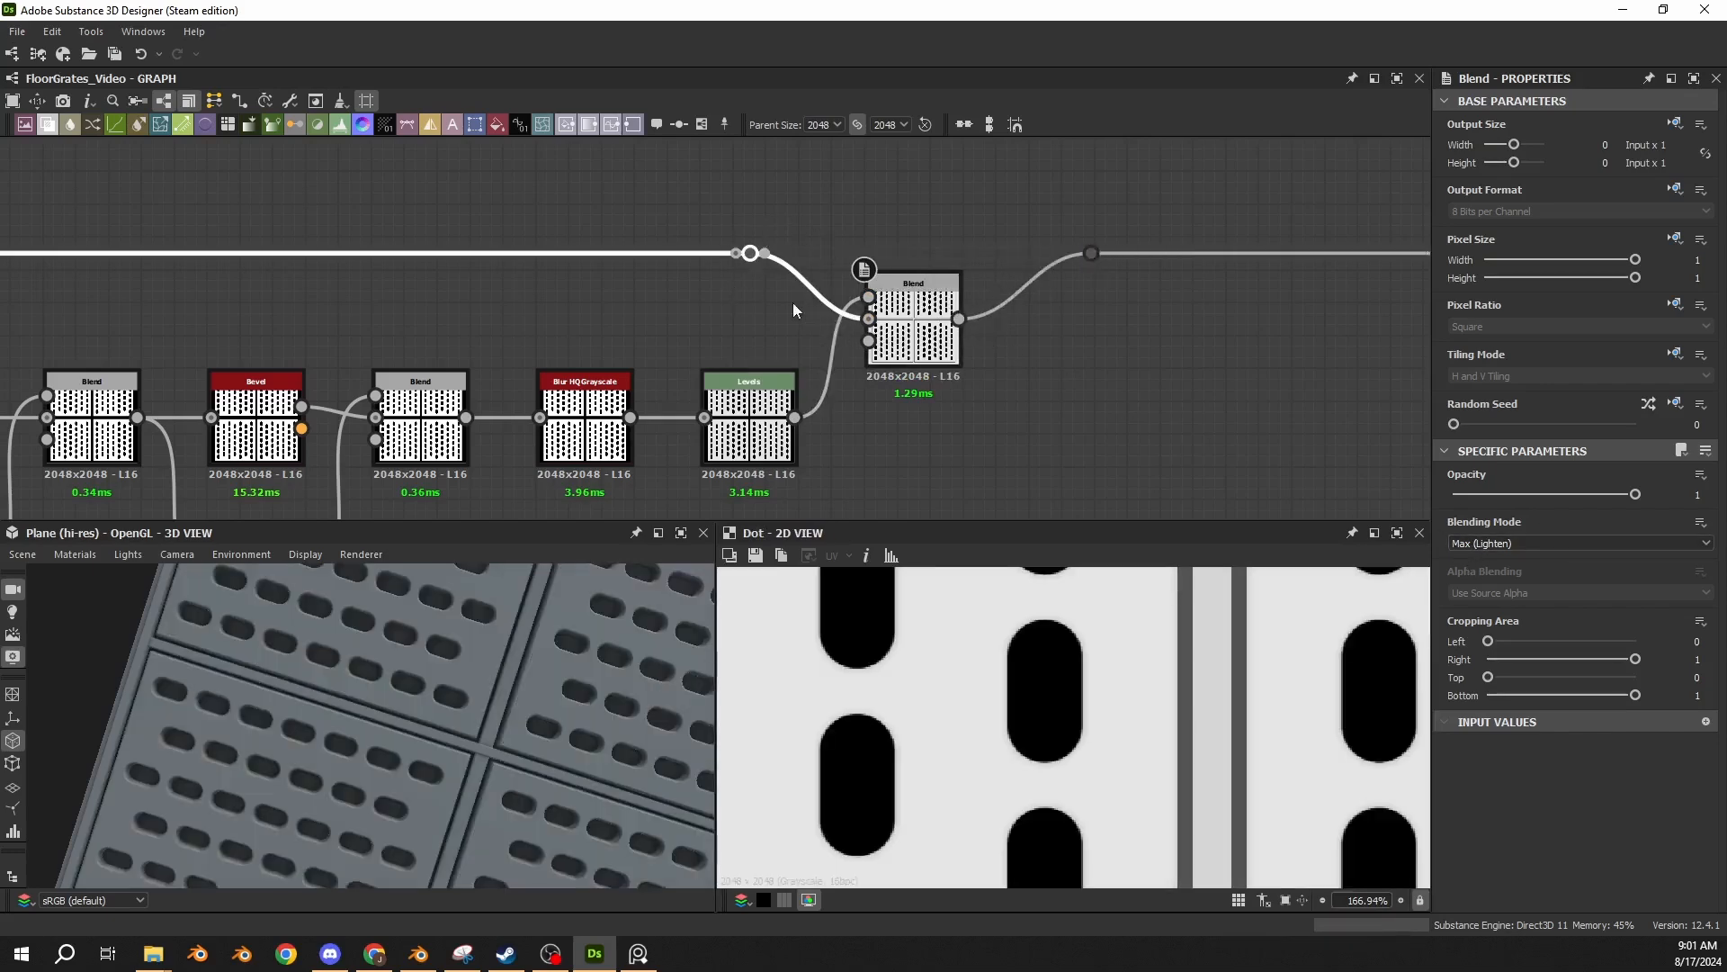
{"action": "key", "text": "BackSpace"}
{"action": "left_click_drag", "start_coordinate": [922, 357], "coordinate": [918, 289]}
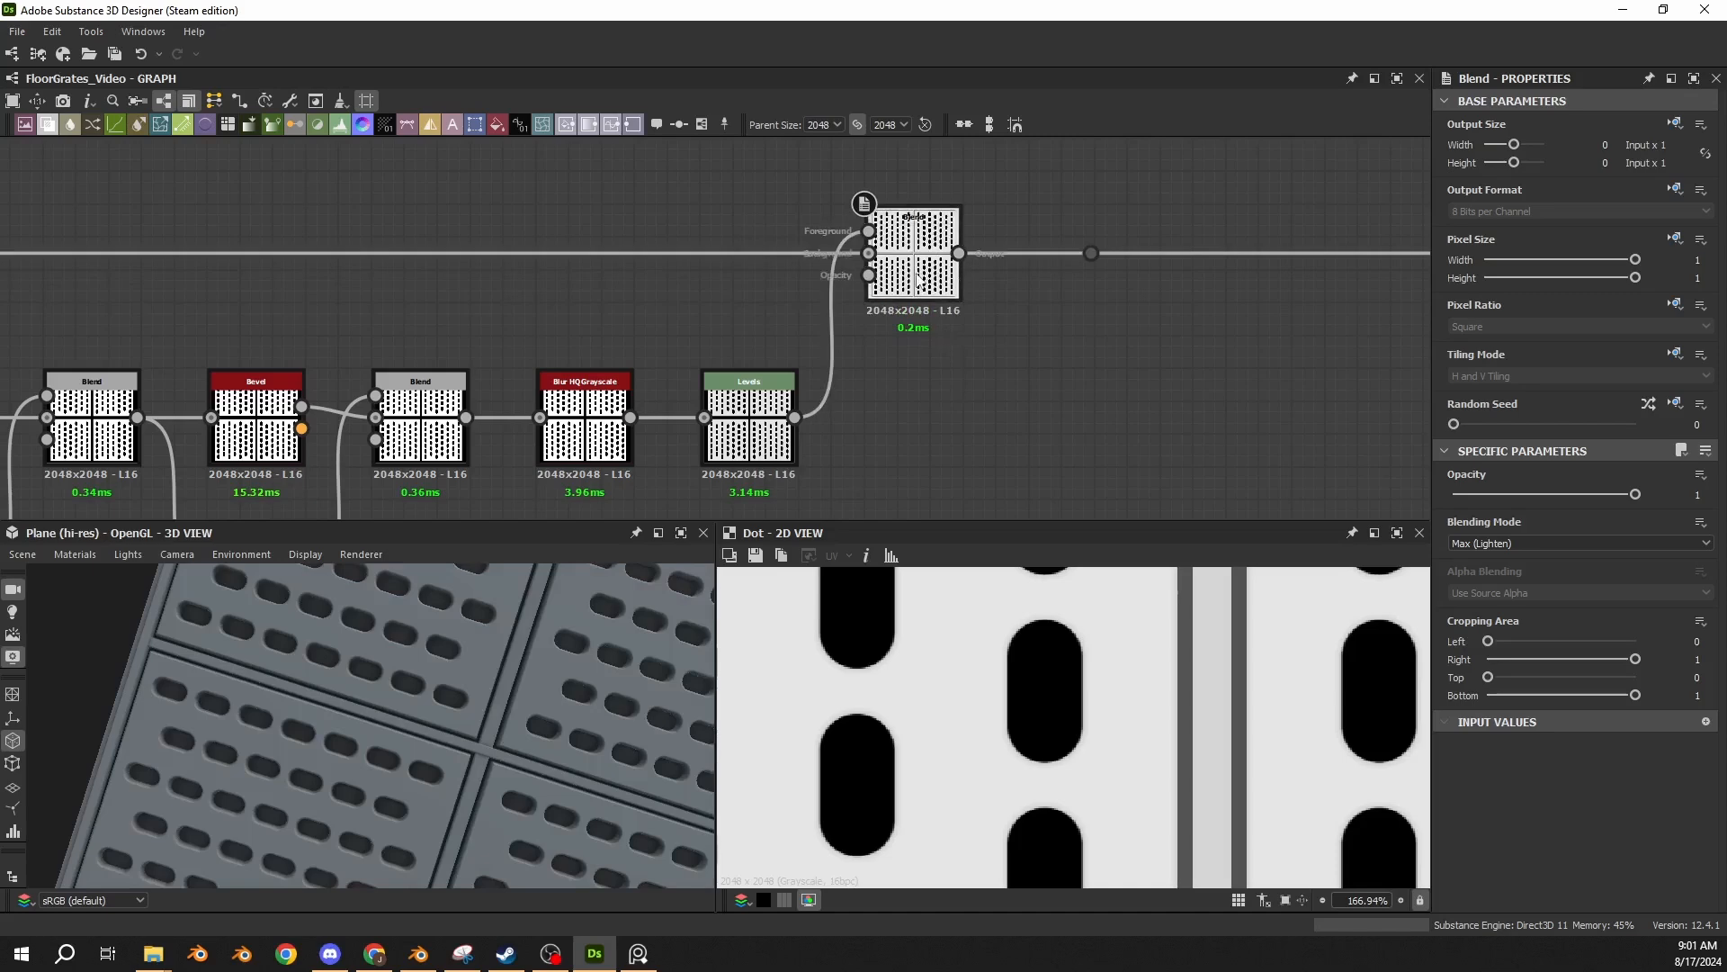
Set the 3D camera to a straight top-down view of the grate and enlarge the 3D view.
{"action": "scroll", "coordinate": [463, 849], "scroll_direction": "down", "scroll_amount": 5}
{"action": "left_click_drag", "start_coordinate": [463, 849], "coordinate": [229, 590]}
{"action": "left_click", "coordinate": [178, 555]}
{"action": "left_click", "coordinate": [207, 772]}
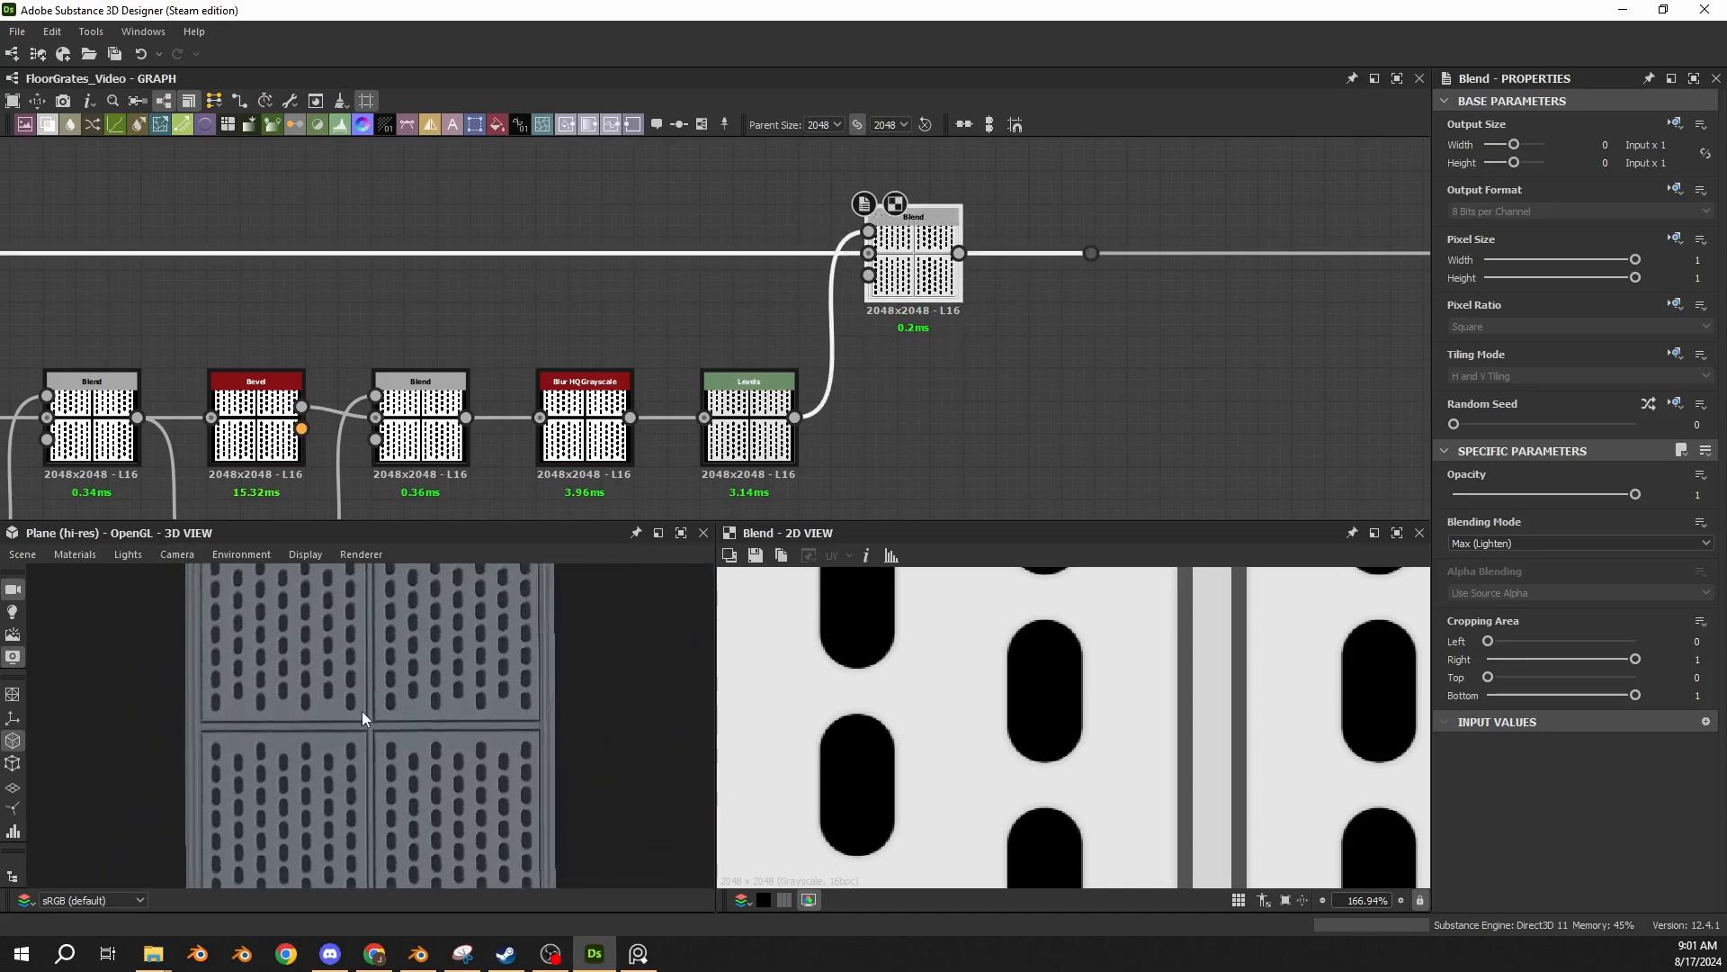
{"action": "right_click_drag", "start_coordinate": [361, 710], "coordinate": [495, 707]}
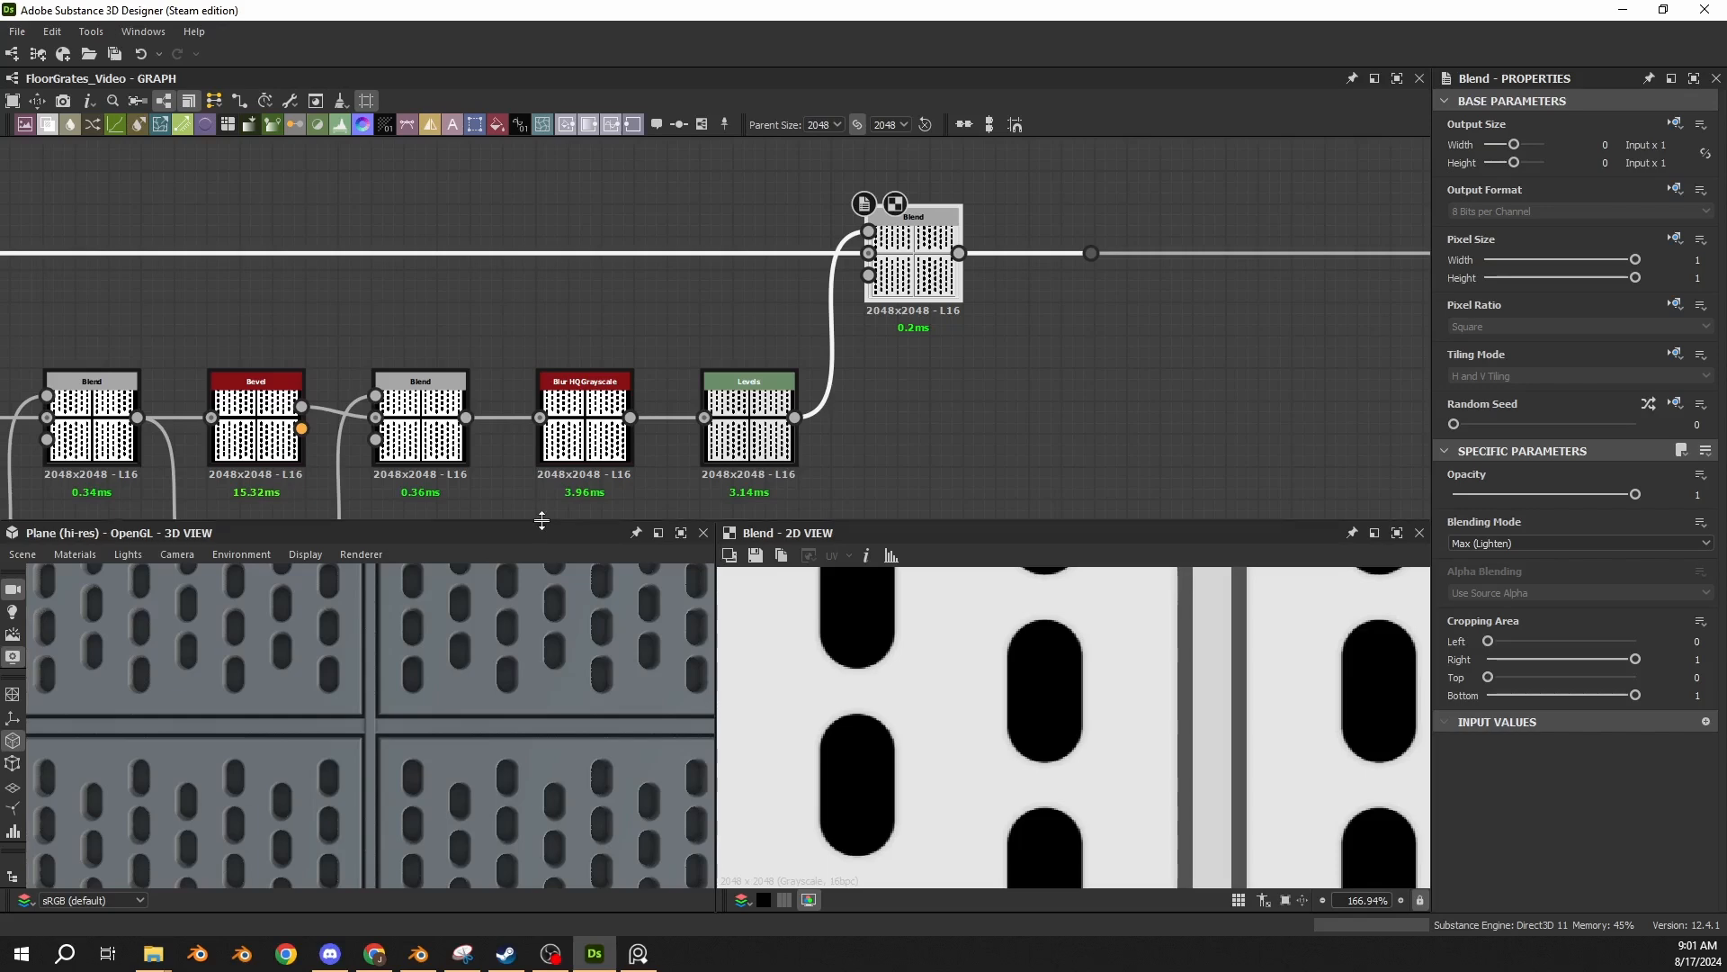
{"action": "left_click_drag", "start_coordinate": [542, 523], "coordinate": [540, 412]}
Examine the depth and bevel of the capsule holes and the gaps between the panels and center strips in 3D.
{"action": "left_click_drag", "start_coordinate": [425, 666], "coordinate": [301, 682]}
{"action": "scroll", "coordinate": [342, 608], "scroll_direction": "up", "scroll_amount": 4}
{"action": "scroll", "coordinate": [359, 687], "scroll_direction": "down", "scroll_amount": 5}
{"action": "scroll", "coordinate": [360, 688], "scroll_direction": "up", "scroll_amount": 8}
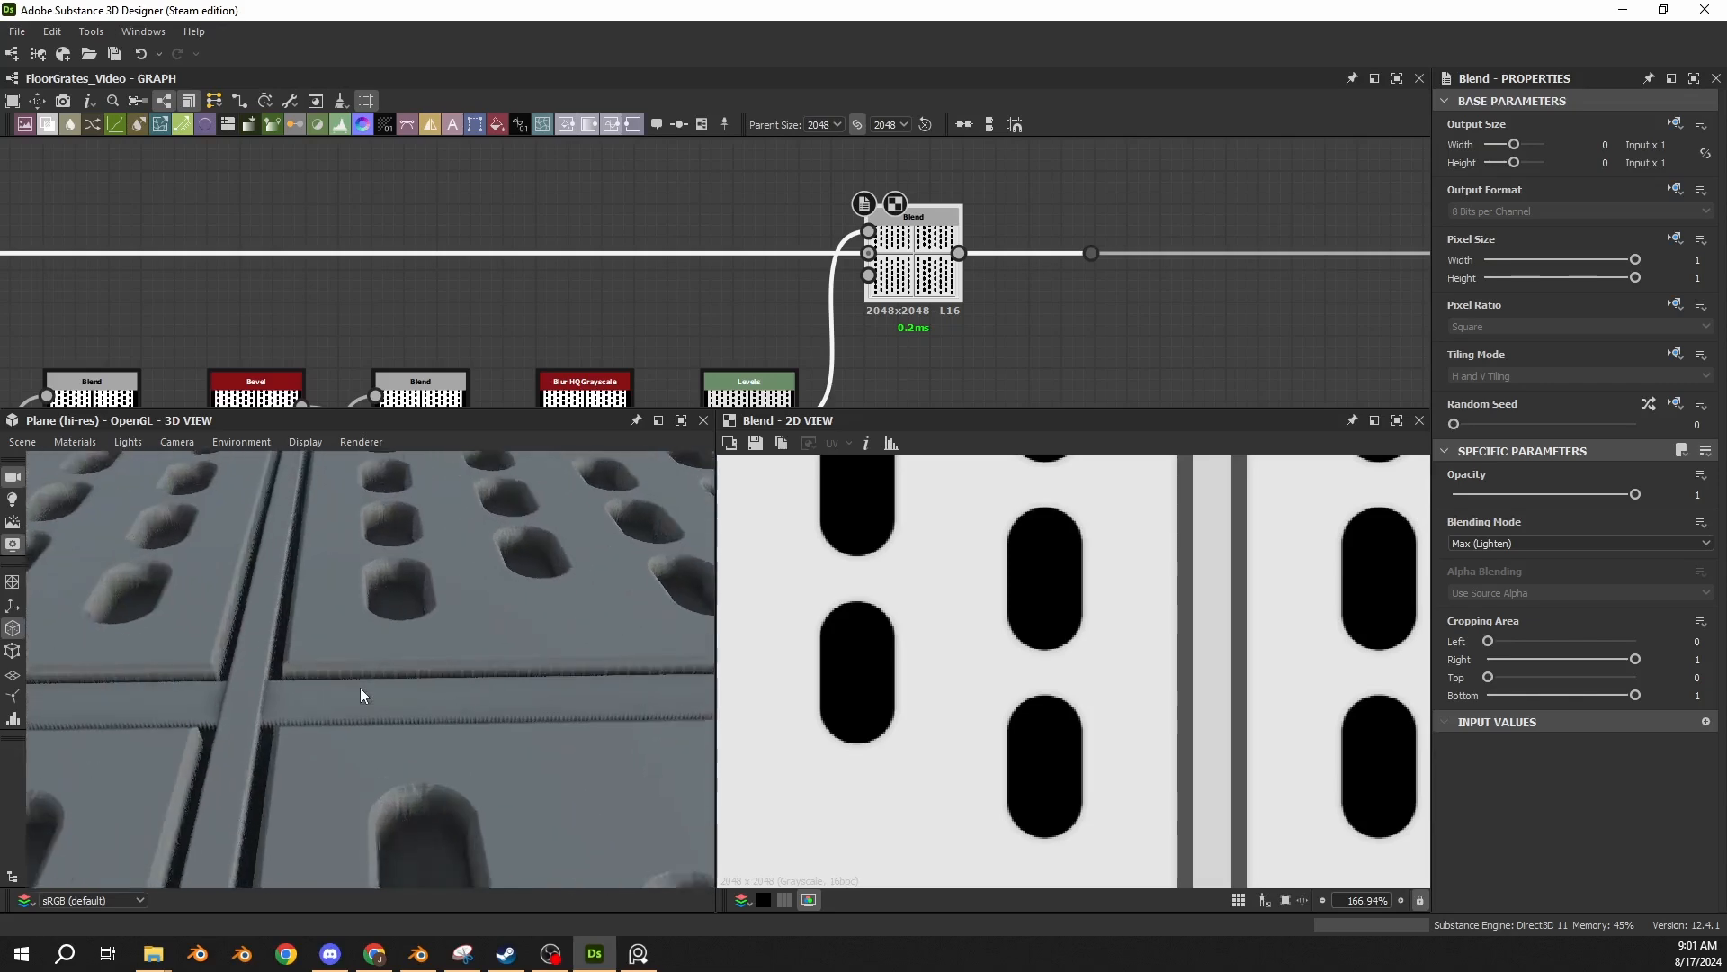
{"action": "middle_click_drag", "start_coordinate": [360, 687], "coordinate": [556, 662]}
{"action": "scroll", "coordinate": [565, 327], "scroll_direction": "down", "scroll_amount": 6}
{"action": "middle_click_drag", "start_coordinate": [622, 306], "coordinate": [1087, 120]}
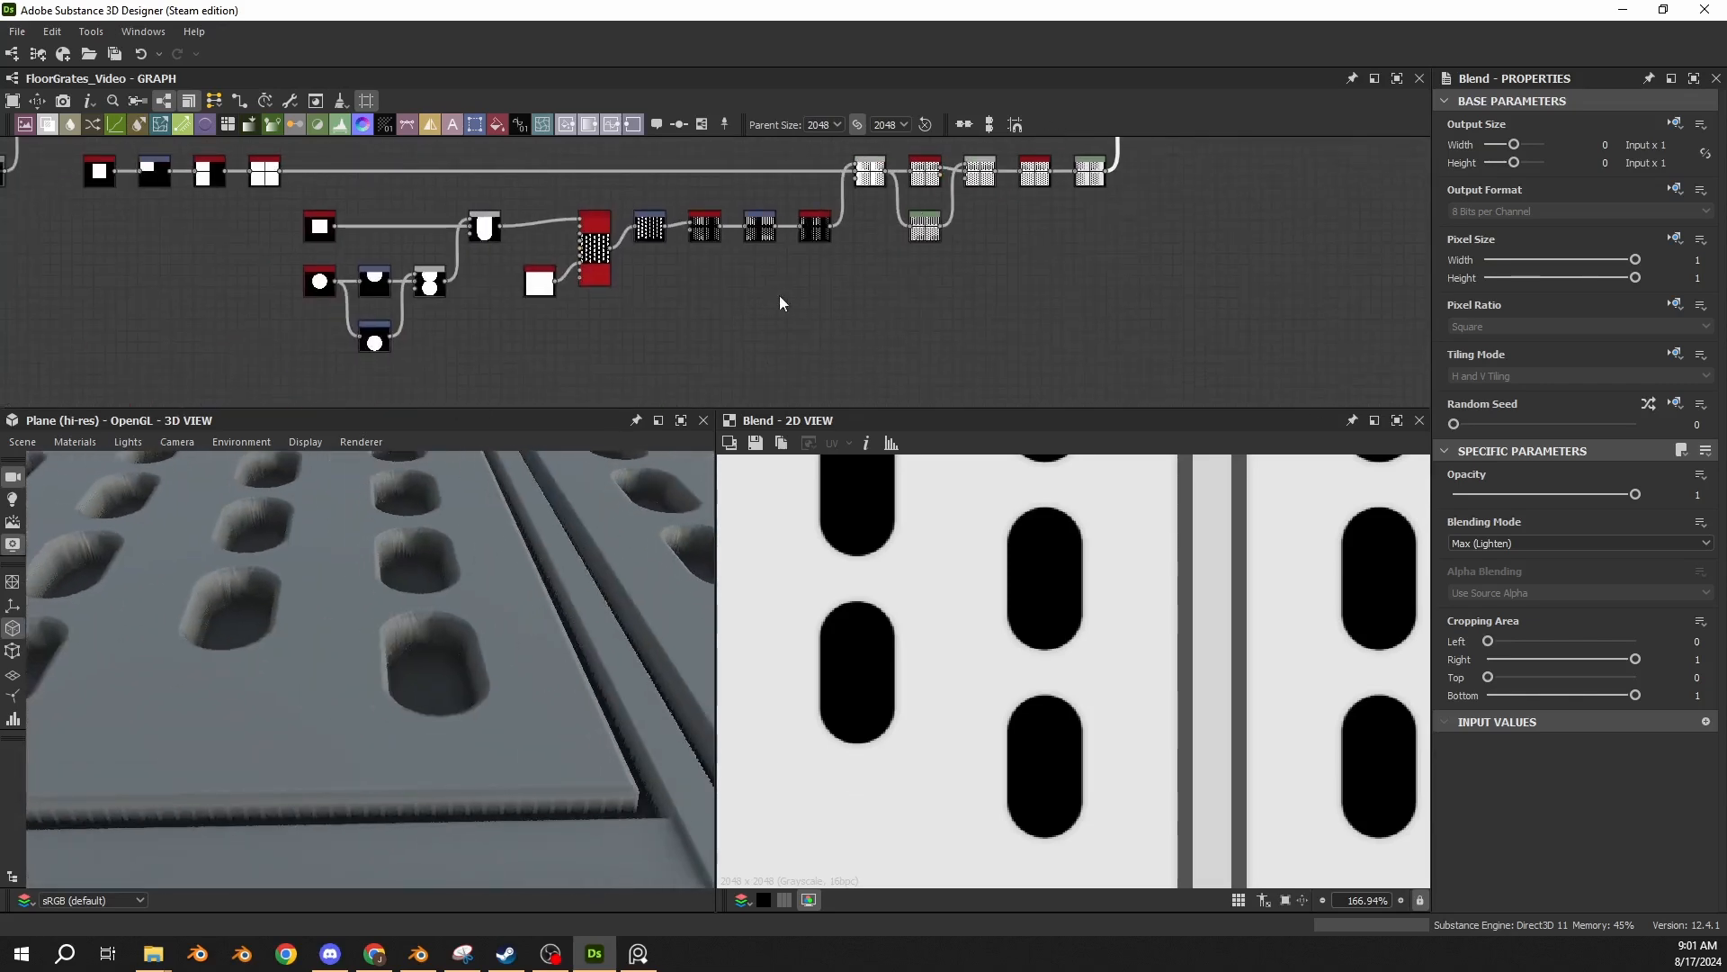
{"action": "scroll", "coordinate": [854, 243], "scroll_direction": "up", "scroll_amount": 4}
{"action": "middle_click_drag", "start_coordinate": [870, 233], "coordinate": [668, 300]}
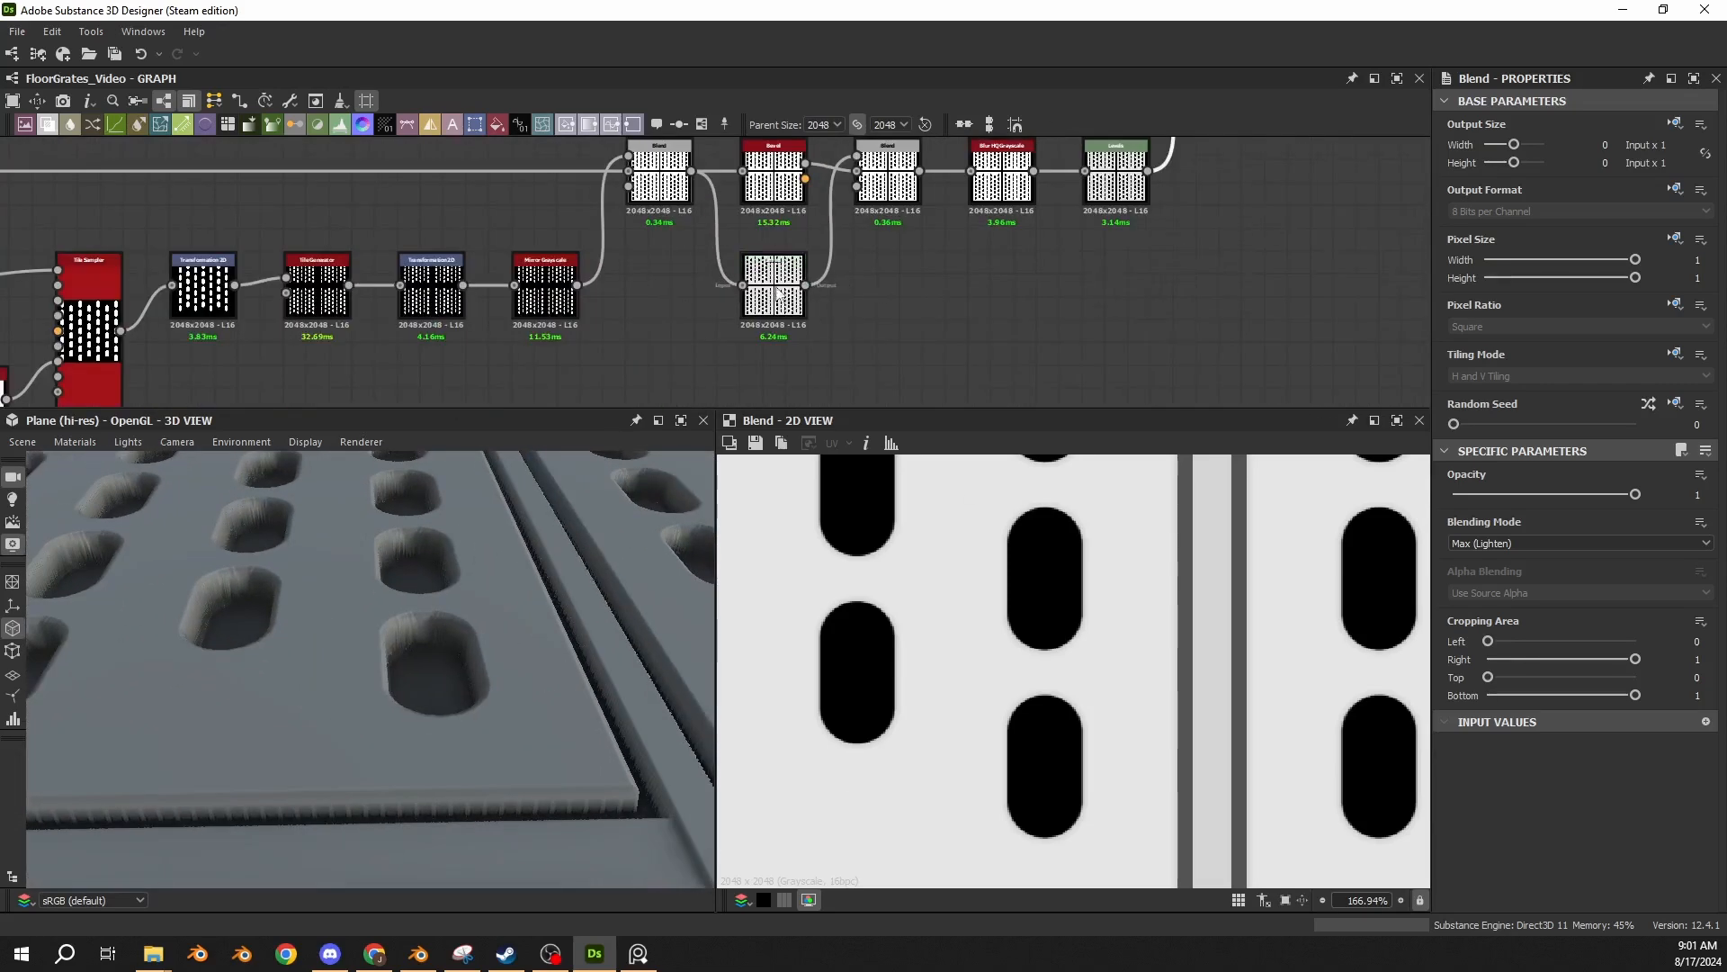
{"action": "middle_click_drag", "start_coordinate": [532, 677], "coordinate": [435, 675]}
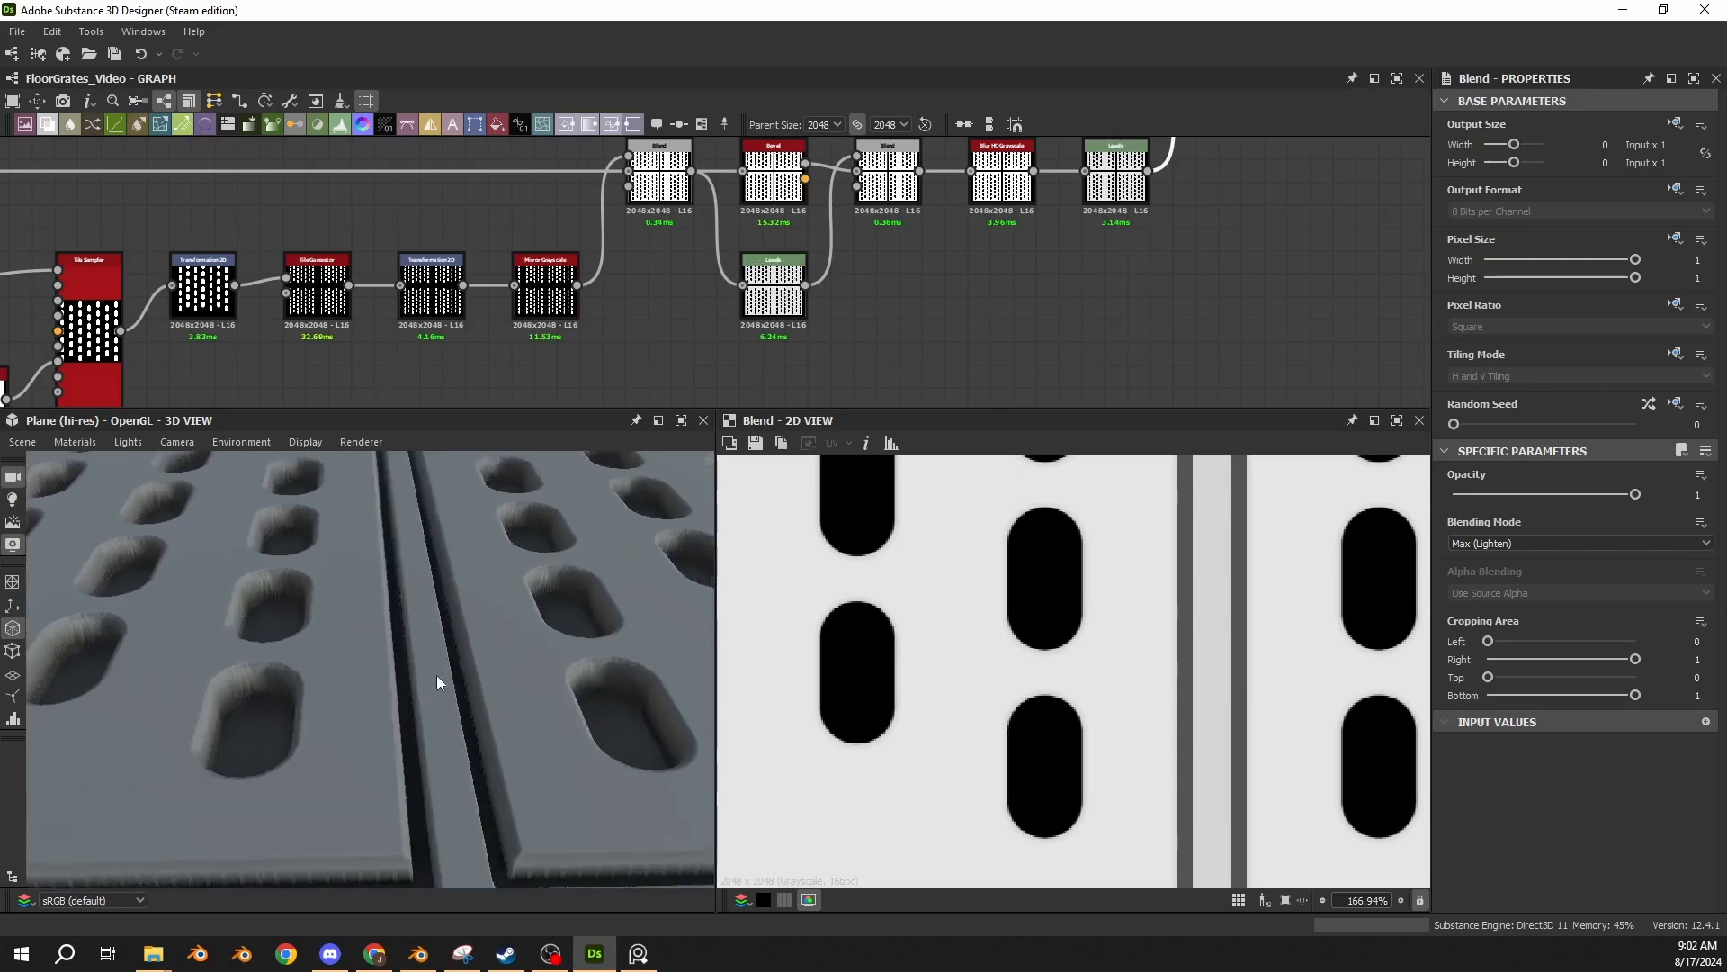
{"action": "scroll", "coordinate": [432, 679], "scroll_direction": "up", "scroll_amount": 3}
{"action": "left_click_drag", "start_coordinate": [433, 683], "coordinate": [492, 634]}
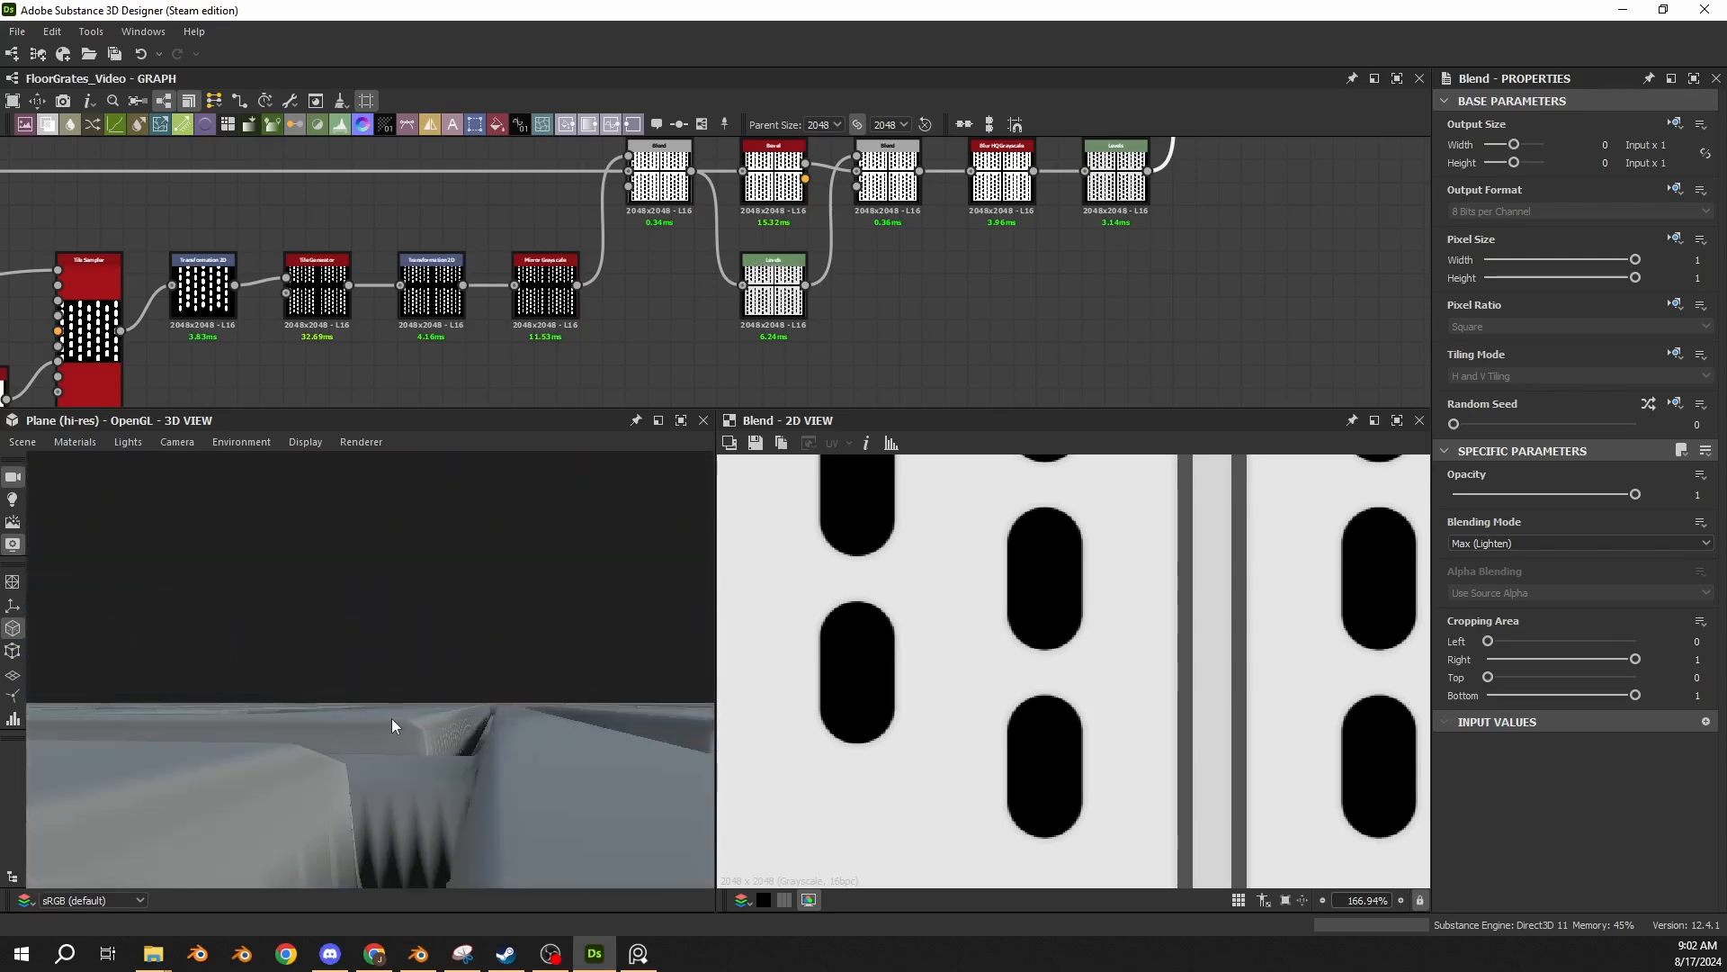
{"action": "left_click_drag", "start_coordinate": [392, 718], "coordinate": [551, 743]}
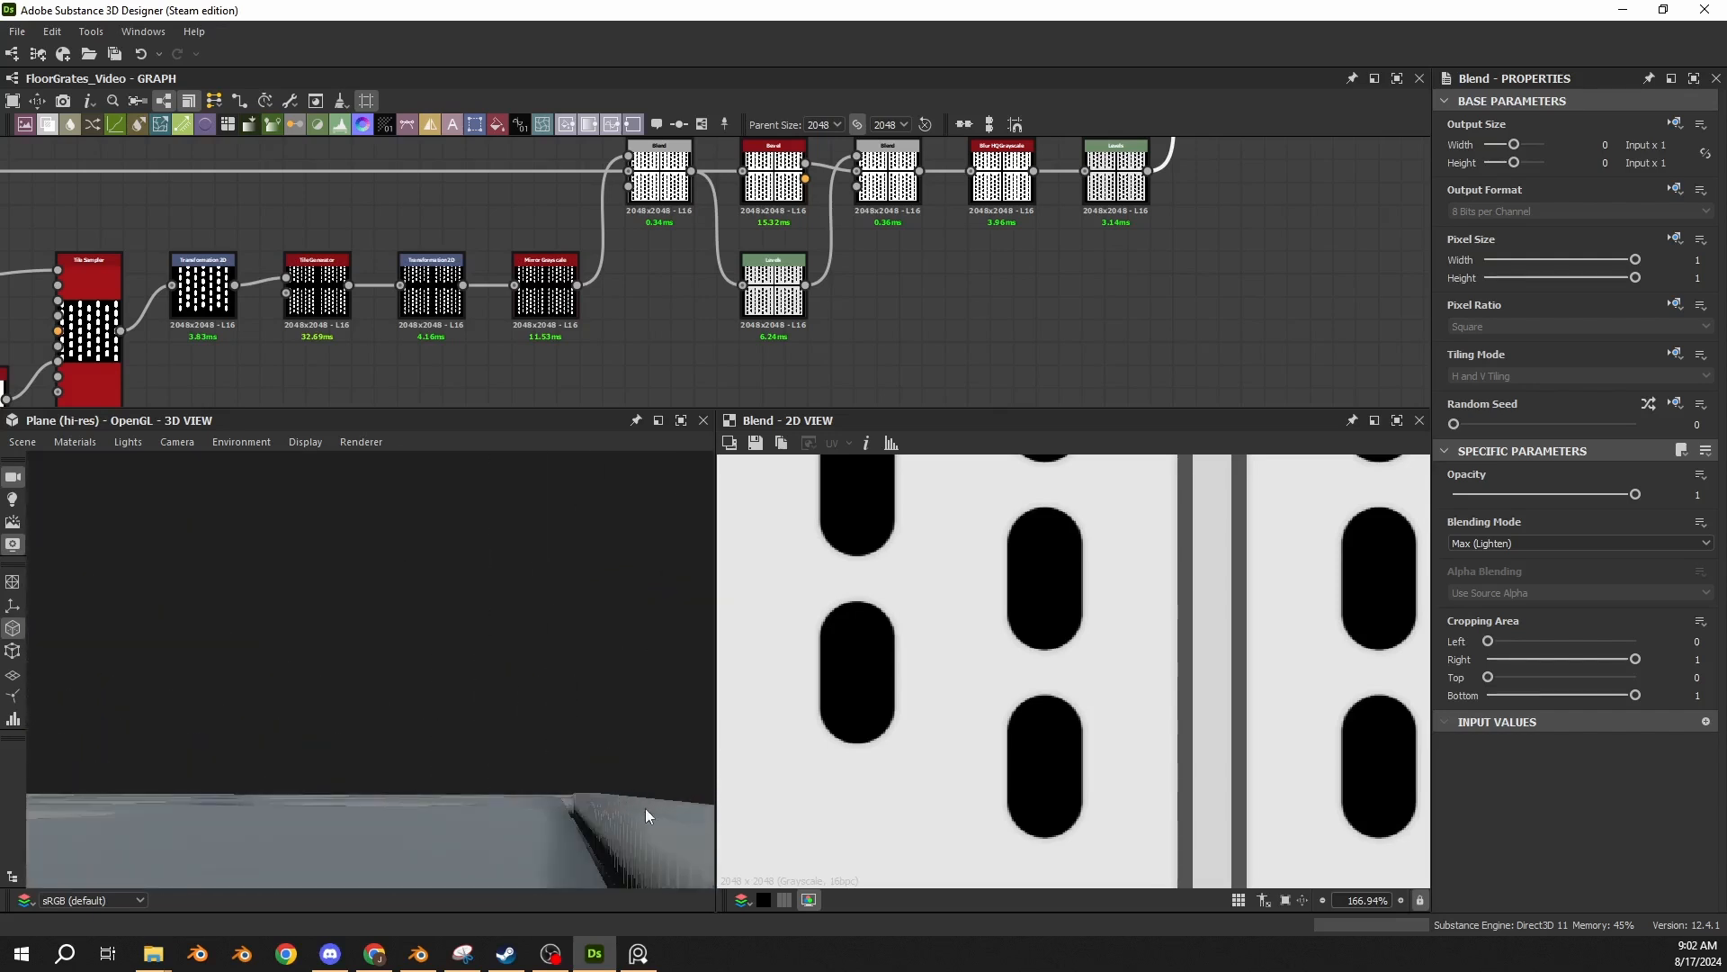
{"action": "left_click_drag", "start_coordinate": [525, 827], "coordinate": [442, 693]}
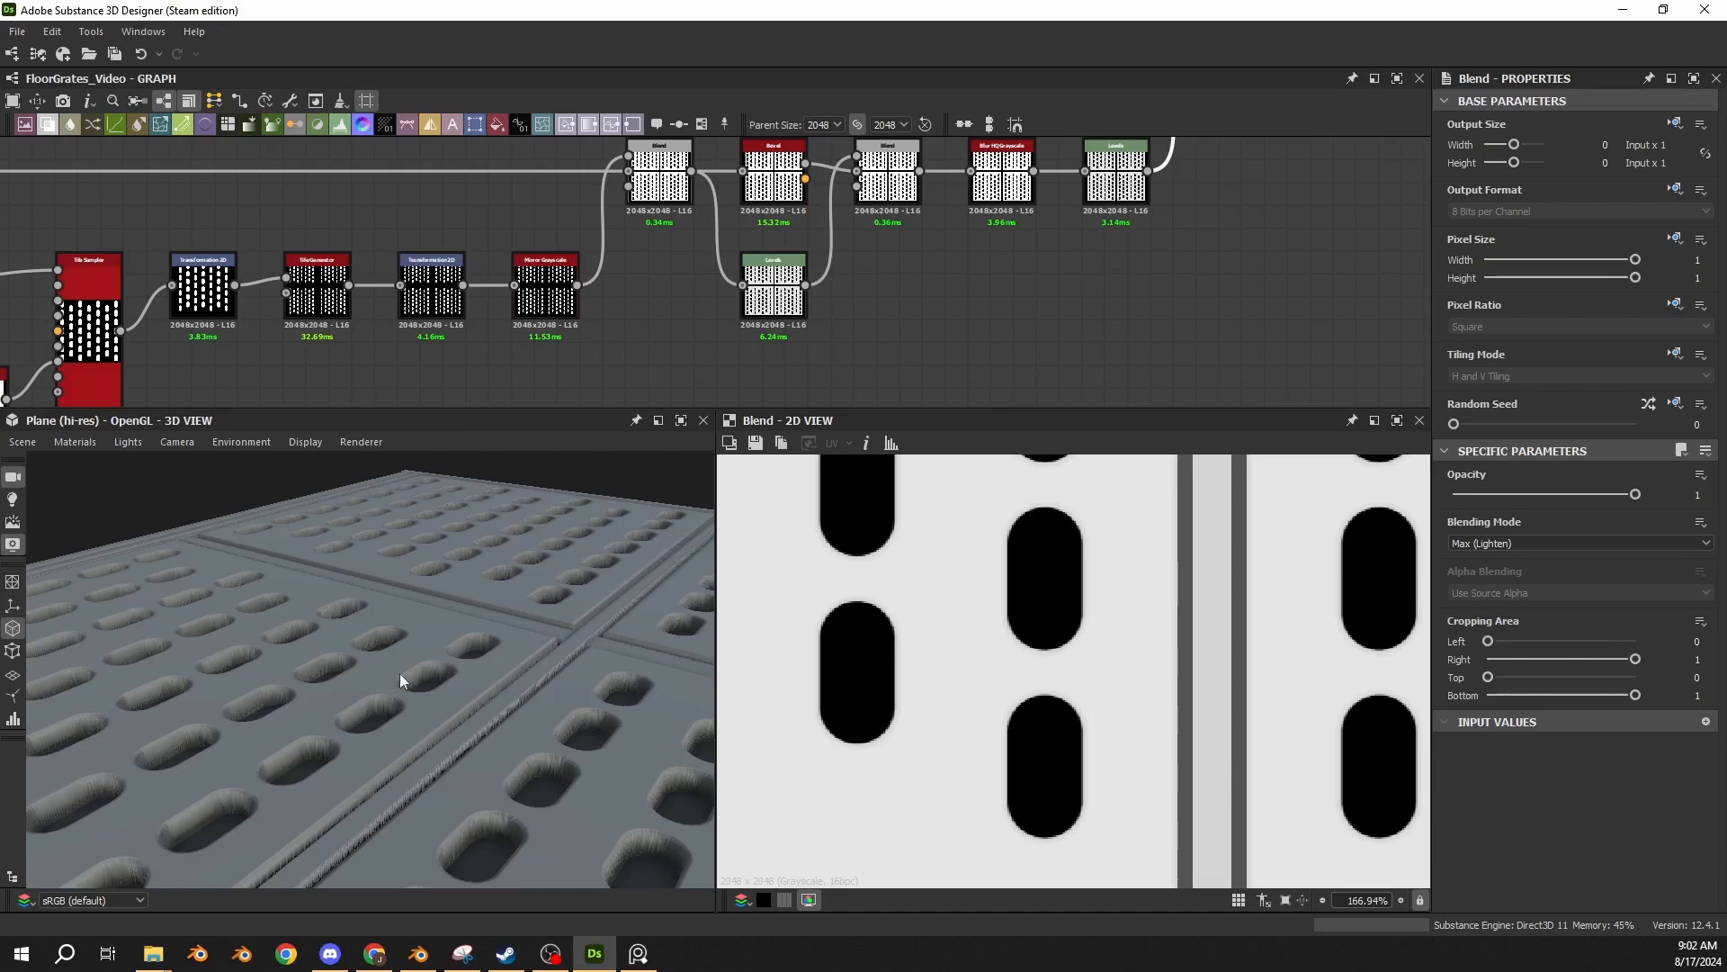
Bring the Max (Lighten) Blend back into view and inspect the panel edges against the center strip from low angles.
{"action": "middle_click_drag", "start_coordinate": [995, 333], "coordinate": [803, 482]}
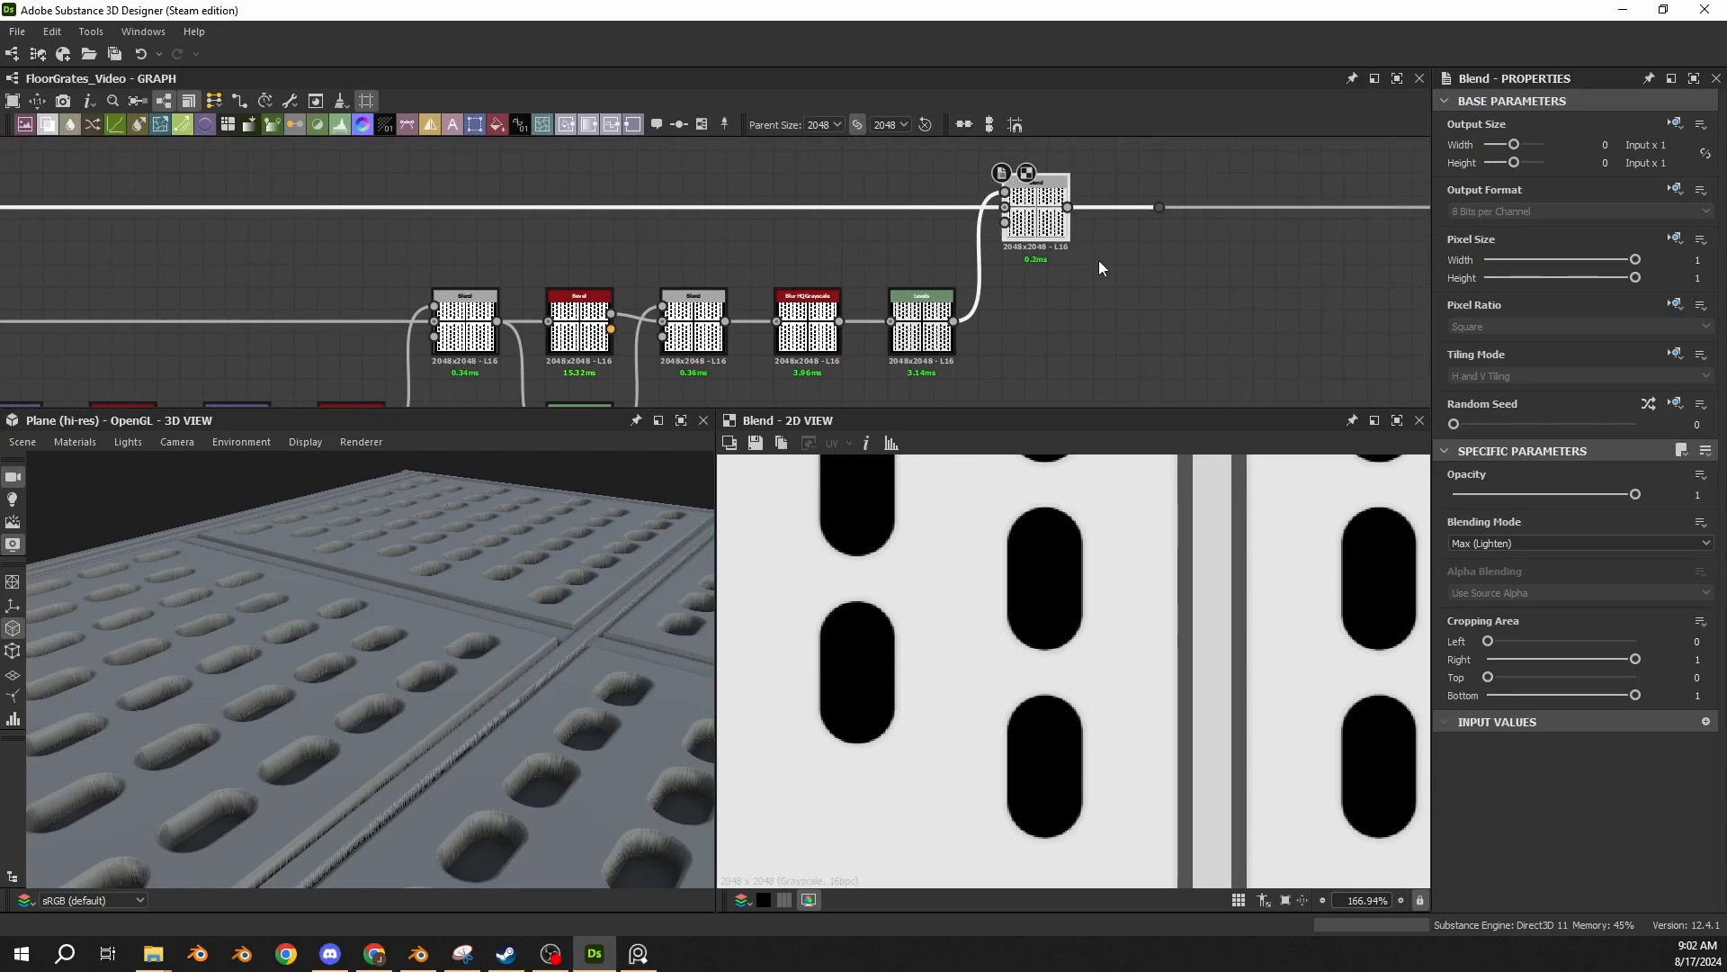
{"action": "middle_click_drag", "start_coordinate": [672, 623], "coordinate": [499, 671]}
{"action": "scroll", "coordinate": [541, 598], "scroll_direction": "up", "scroll_amount": 5}
{"action": "scroll", "coordinate": [542, 596], "scroll_direction": "down", "scroll_amount": 7}
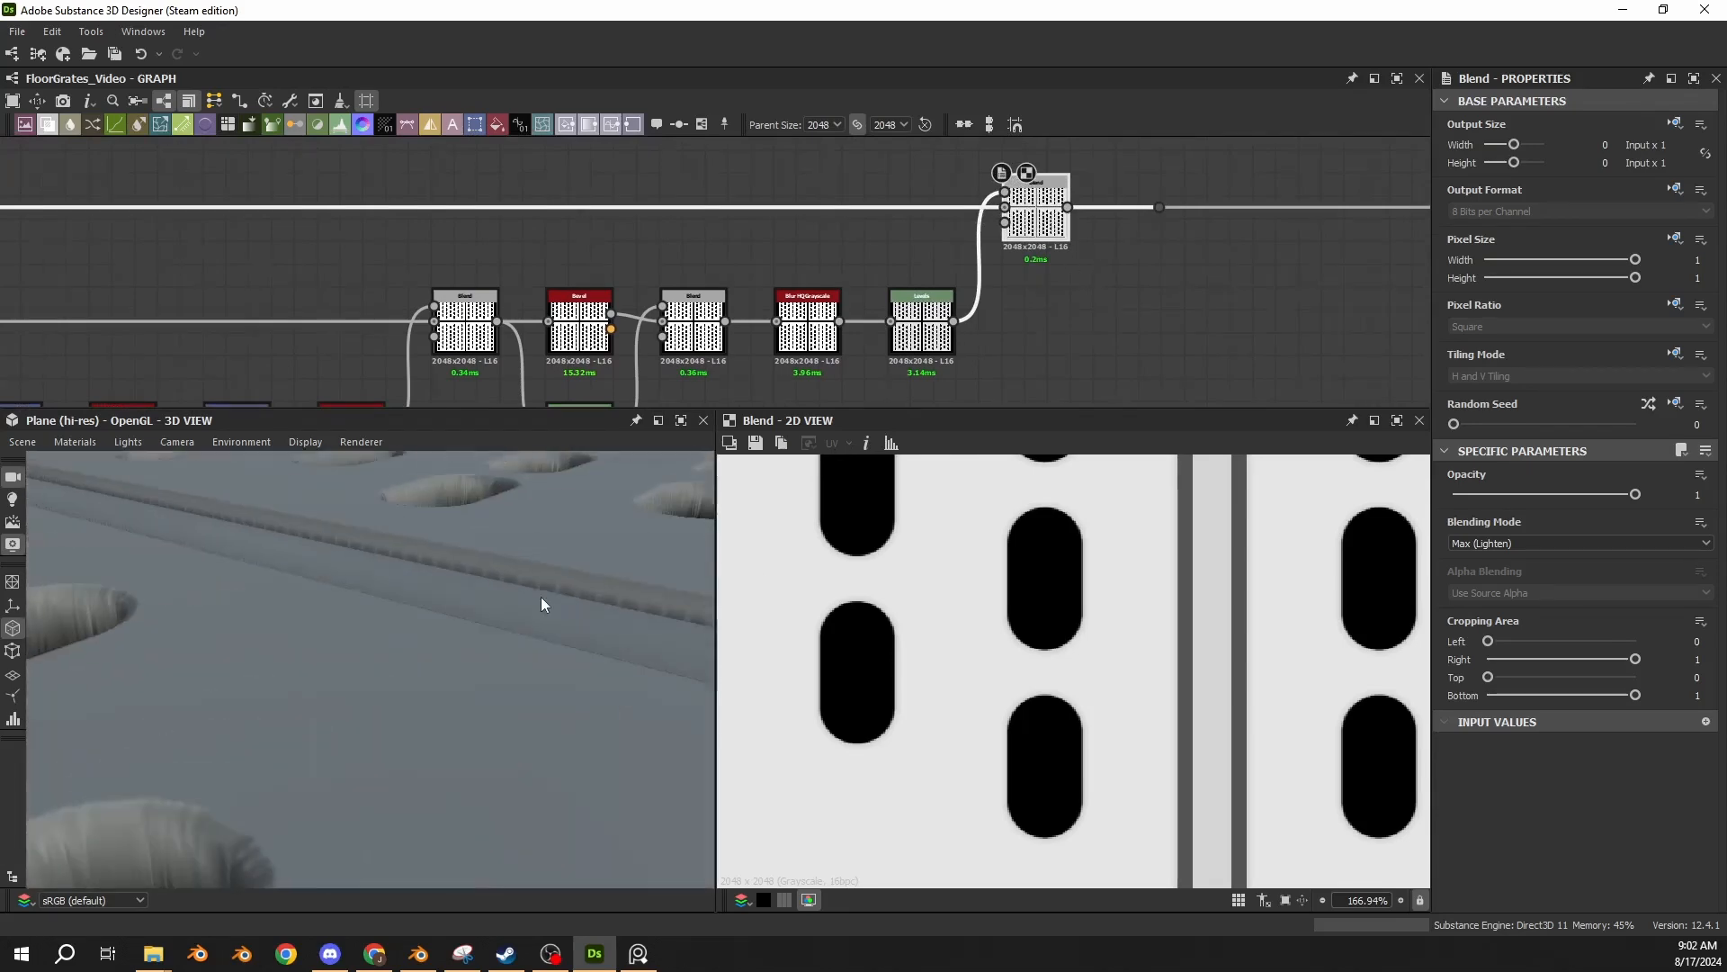
{"action": "scroll", "coordinate": [452, 641], "scroll_direction": "up", "scroll_amount": 5}
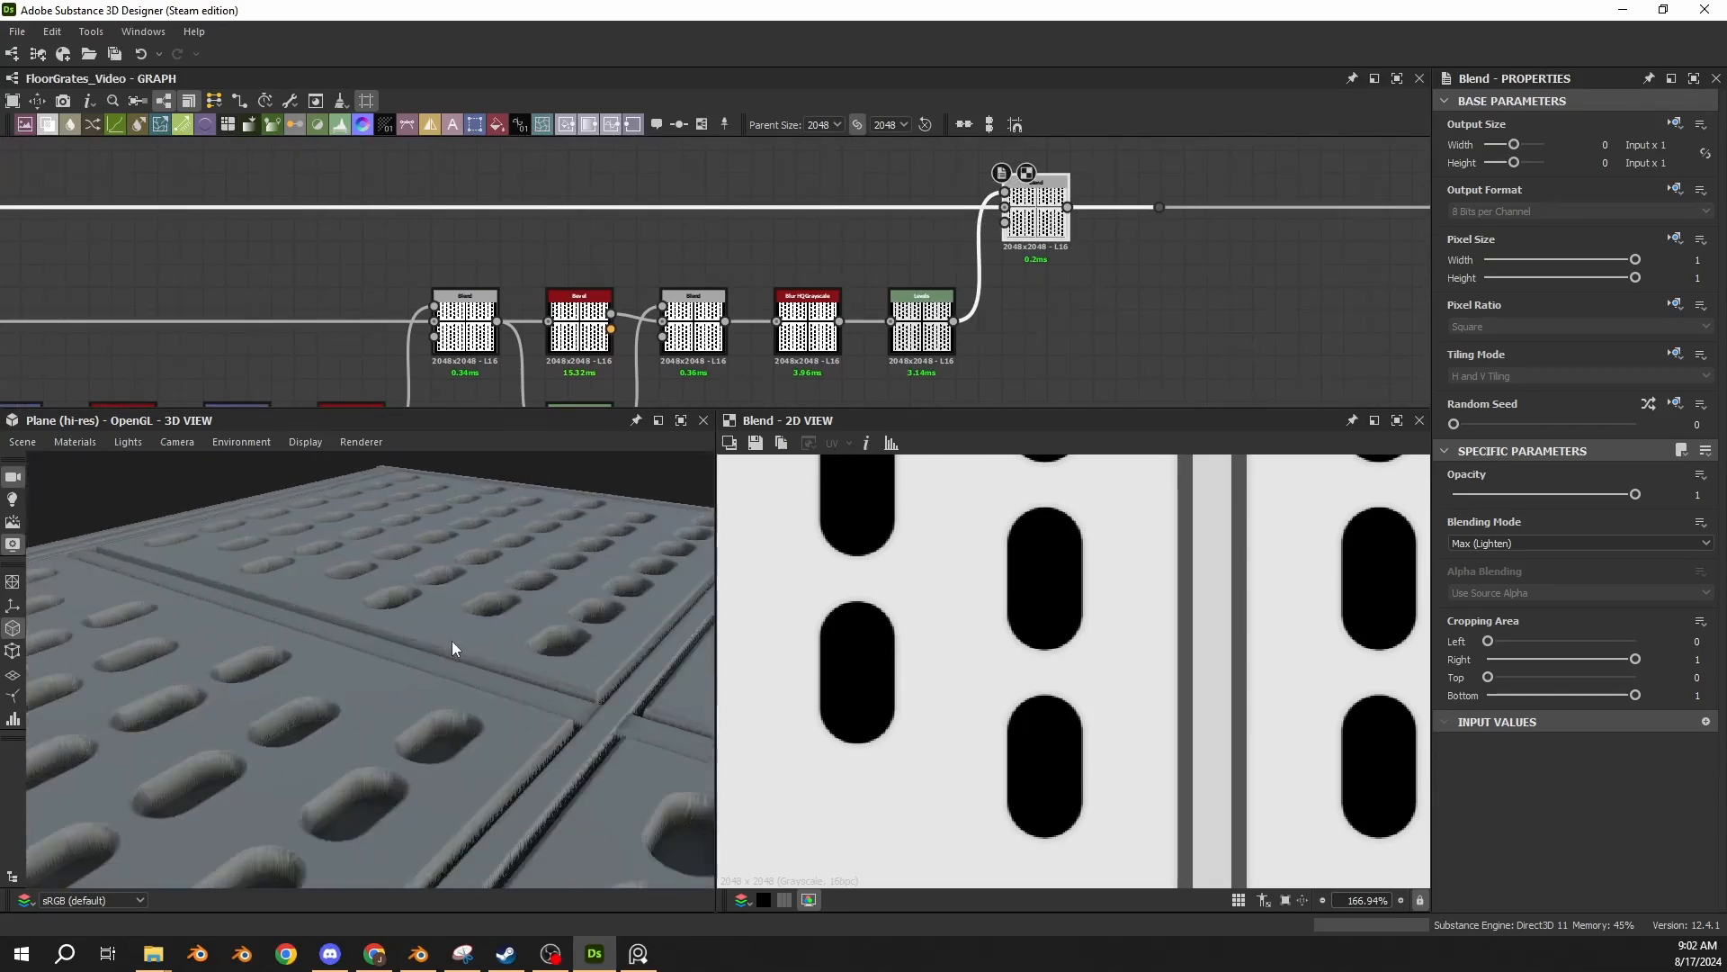
{"action": "mouse_move", "coordinate": [451, 641]}
{"action": "left_mouse_down"}
{"action": "mouse_move", "coordinate": [504, 630]}
{"action": "mouse_move", "coordinate": [525, 664]}
{"action": "mouse_move", "coordinate": [433, 677]}
{"action": "mouse_move", "coordinate": [471, 657]}
{"action": "left_mouse_up"}
{"action": "scroll", "coordinate": [472, 657], "scroll_direction": "up", "scroll_amount": 6}
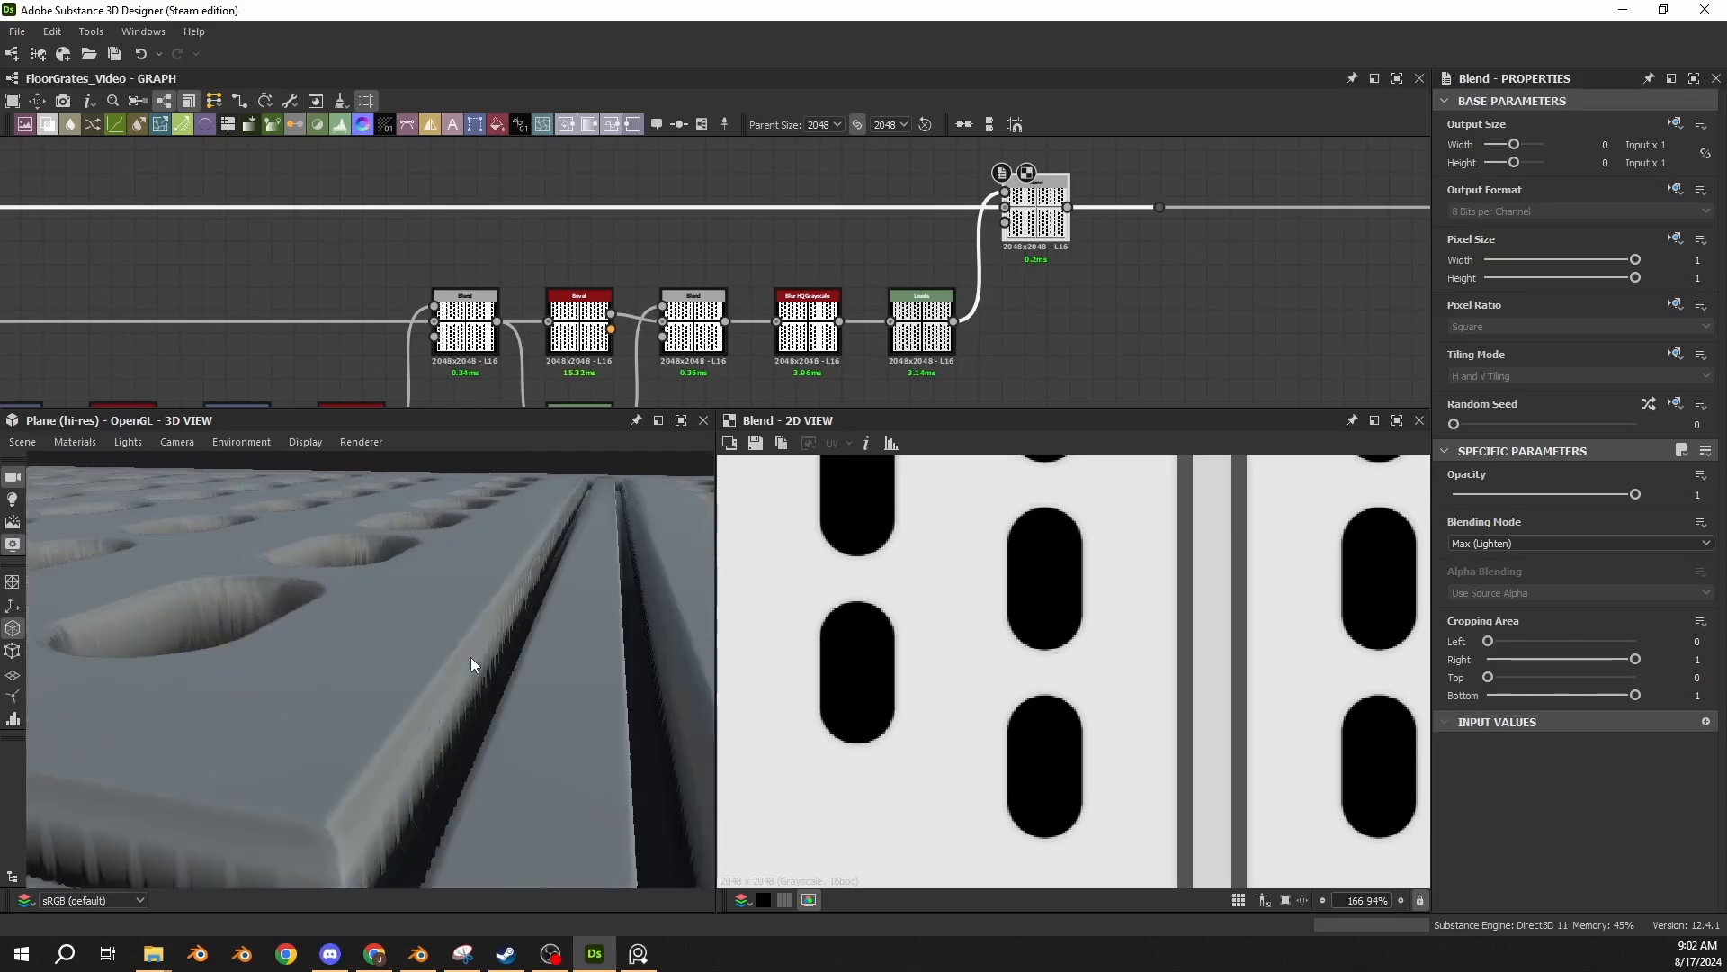
{"action": "middle_click_drag", "start_coordinate": [474, 653], "coordinate": [639, 623]}
{"action": "left_click_drag", "start_coordinate": [640, 622], "coordinate": [619, 596]}
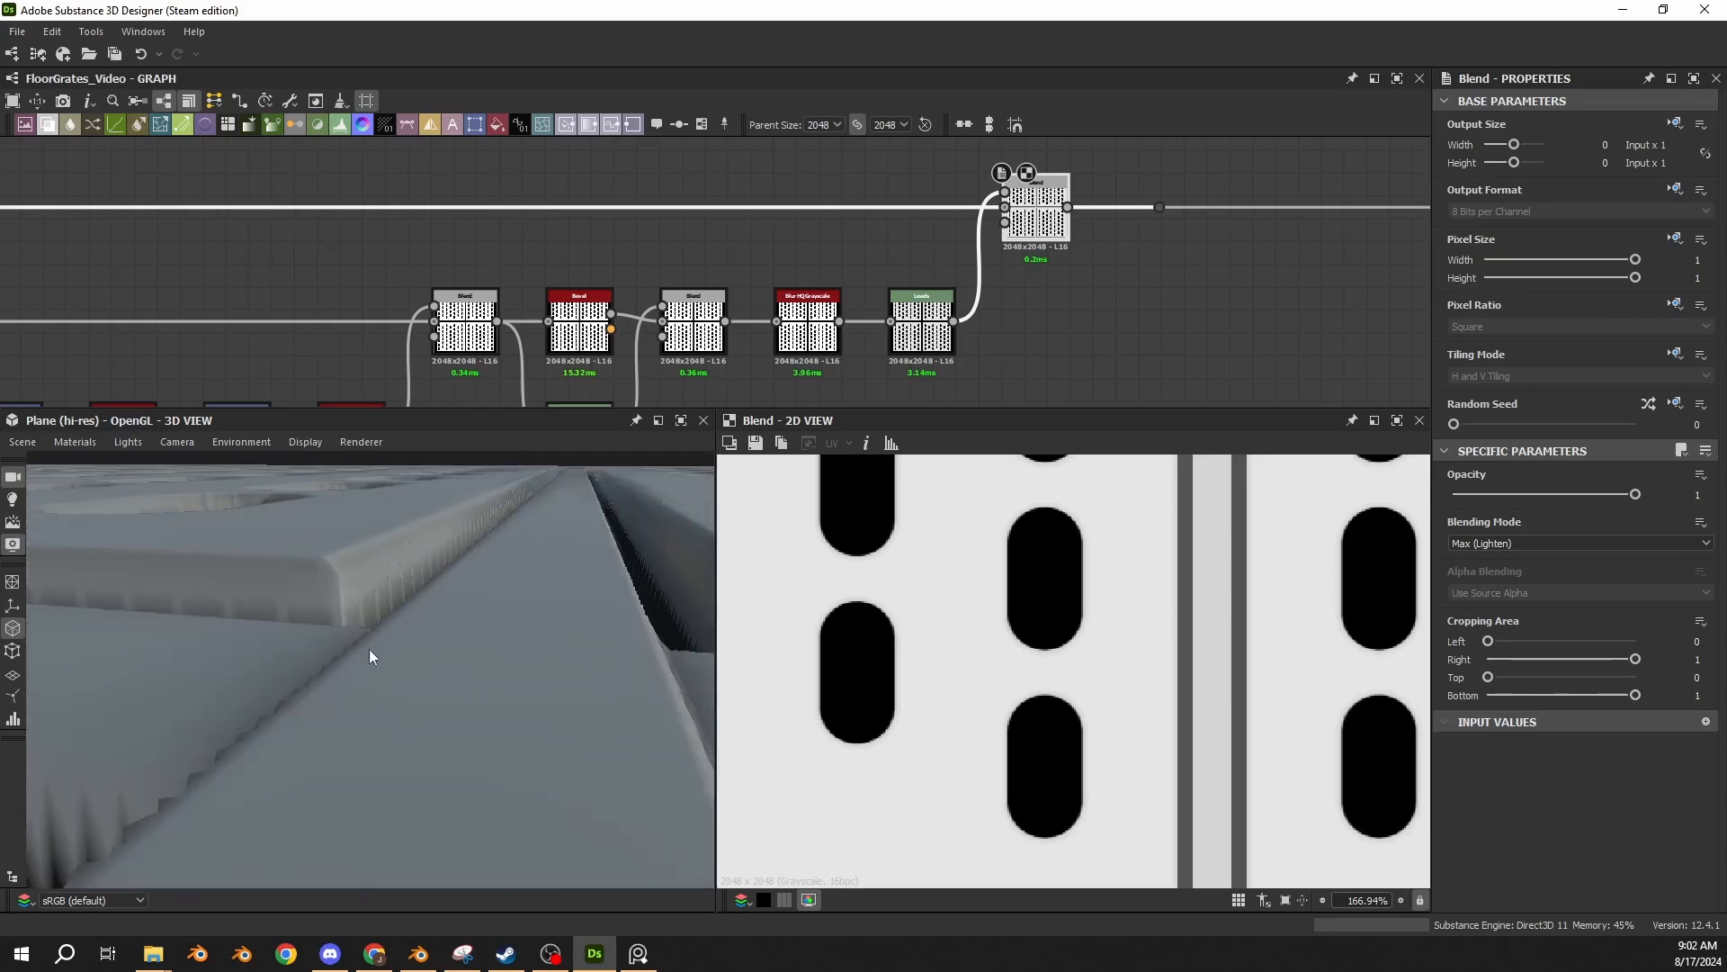
Set the Tessellation Factor of the plane's default material to 12.
{"action": "mouse_move", "coordinate": [526, 666]}
{"action": "left_mouse_down"}
{"action": "mouse_move", "coordinate": [405, 683]}
{"action": "mouse_move", "coordinate": [424, 692]}
{"action": "mouse_move", "coordinate": [533, 654]}
{"action": "mouse_move", "coordinate": [515, 656]}
{"action": "left_mouse_up"}
{"action": "scroll", "coordinate": [428, 698], "scroll_direction": "down", "scroll_amount": 3}
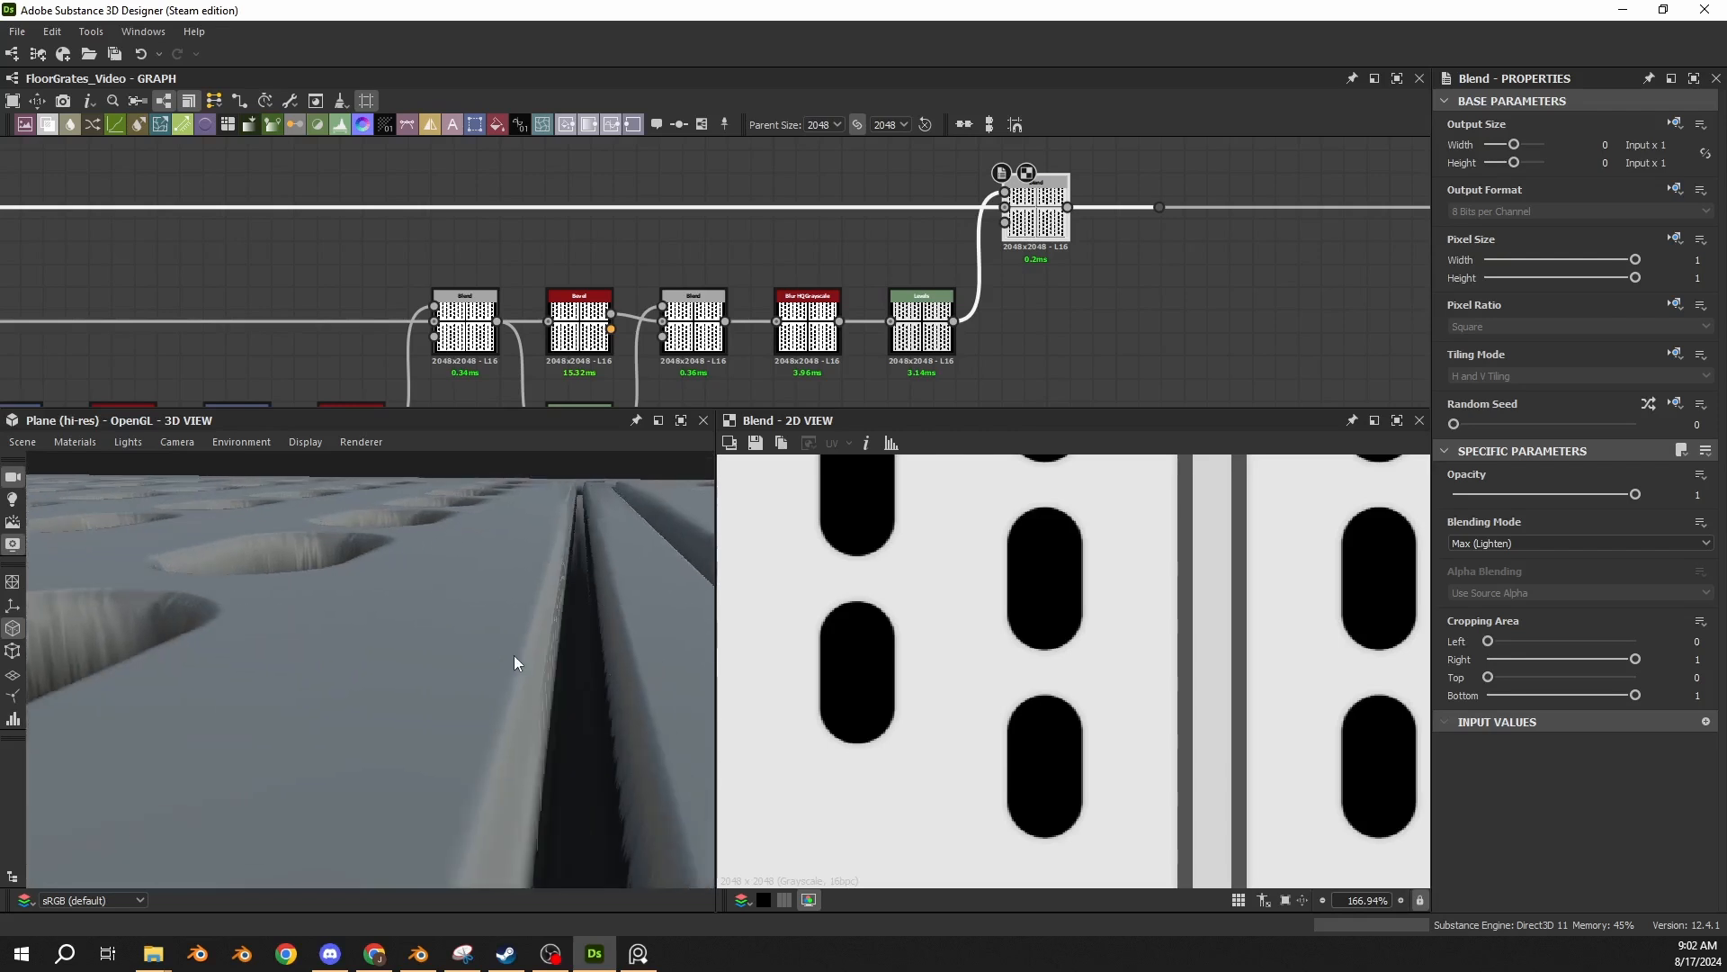
{"action": "left_click", "coordinate": [85, 443]}
{"action": "mouse_move", "coordinate": [100, 468]}
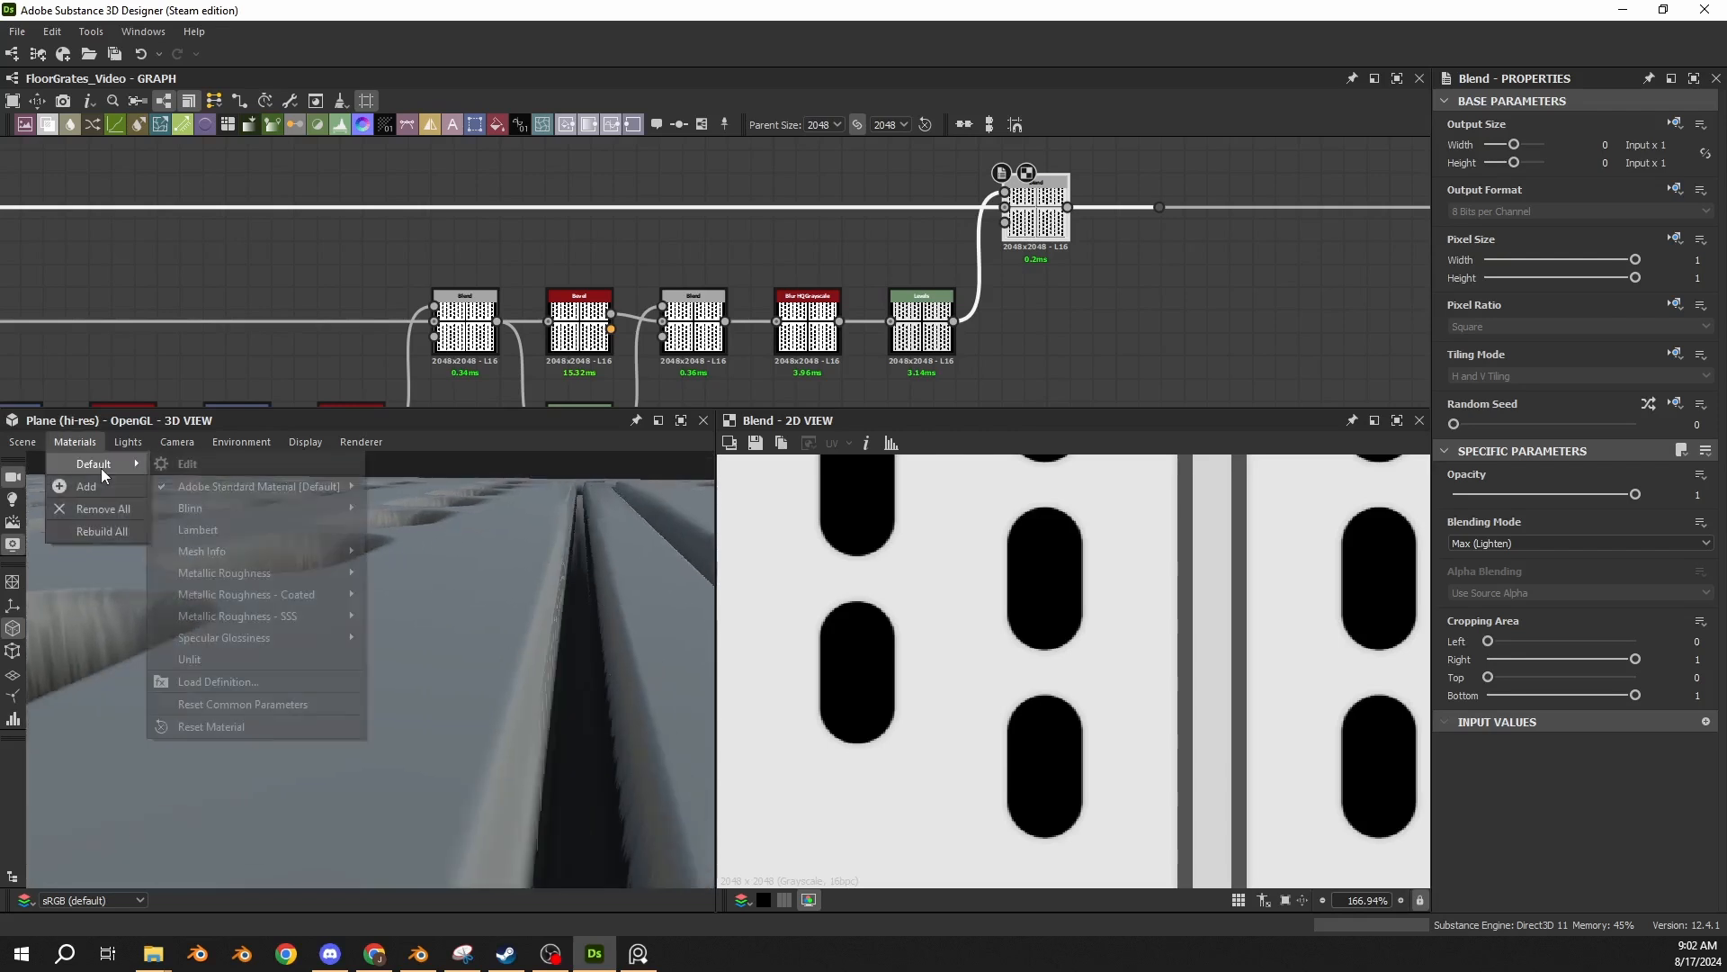
{"action": "left_click", "coordinate": [207, 467]}
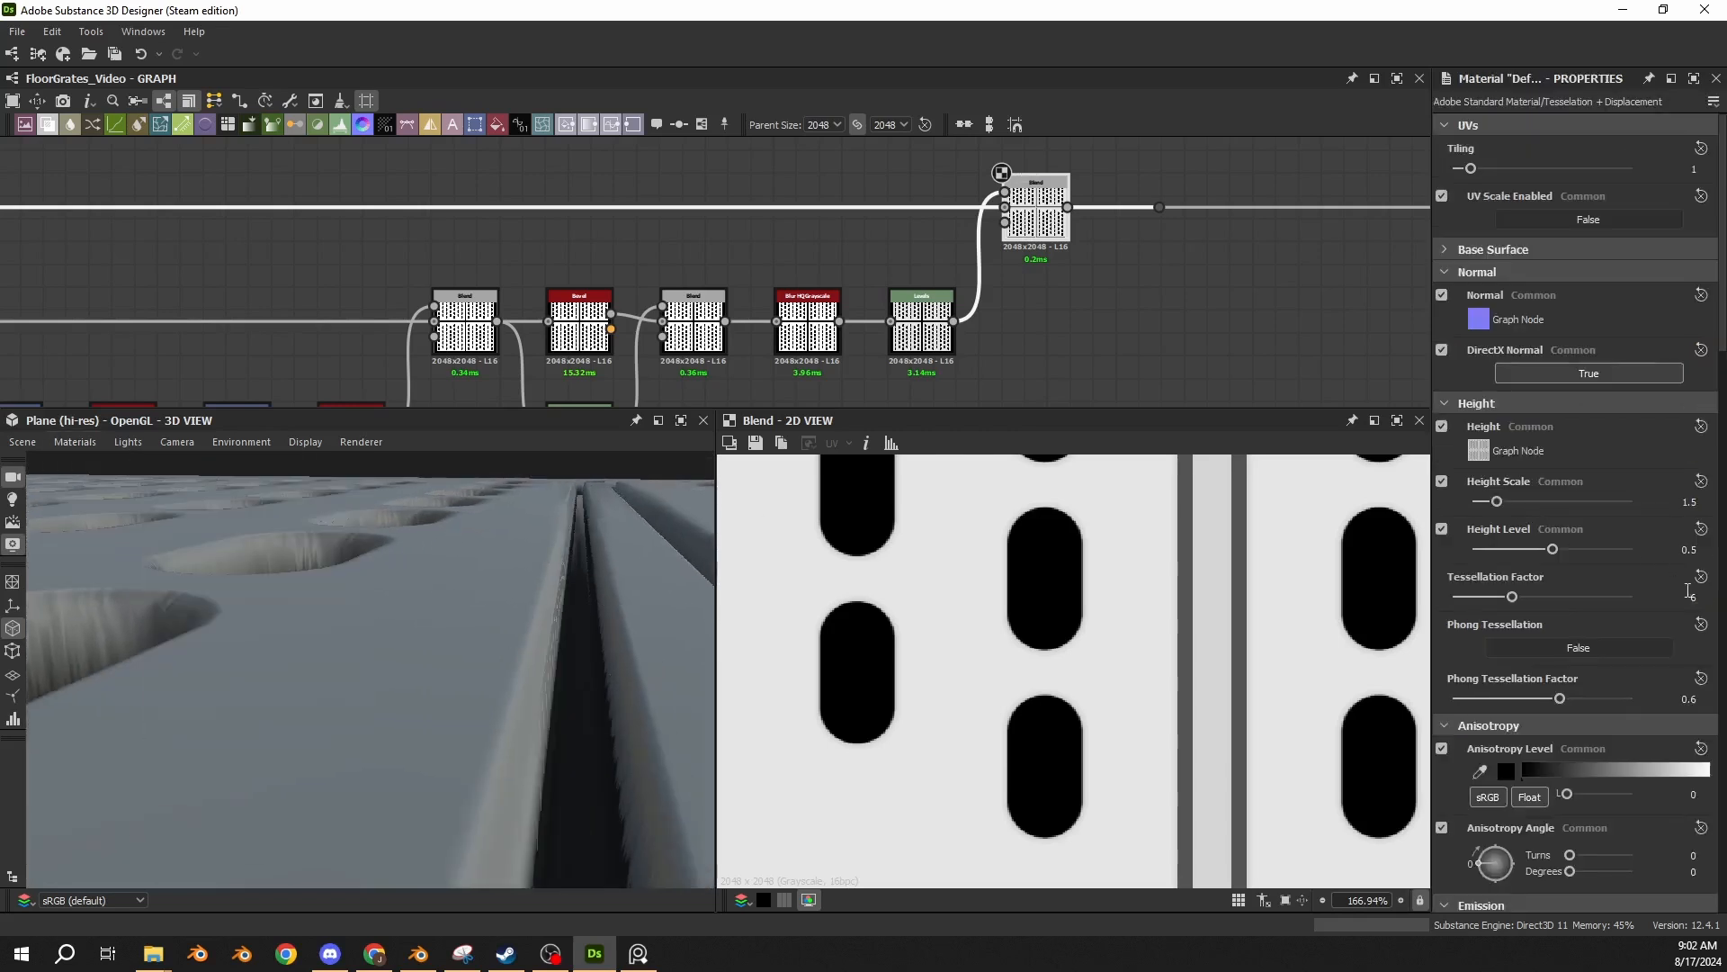
{"action": "left_click", "coordinate": [1695, 597]}
{"action": "type", "text": "12"}
{"action": "key", "text": "Return"}
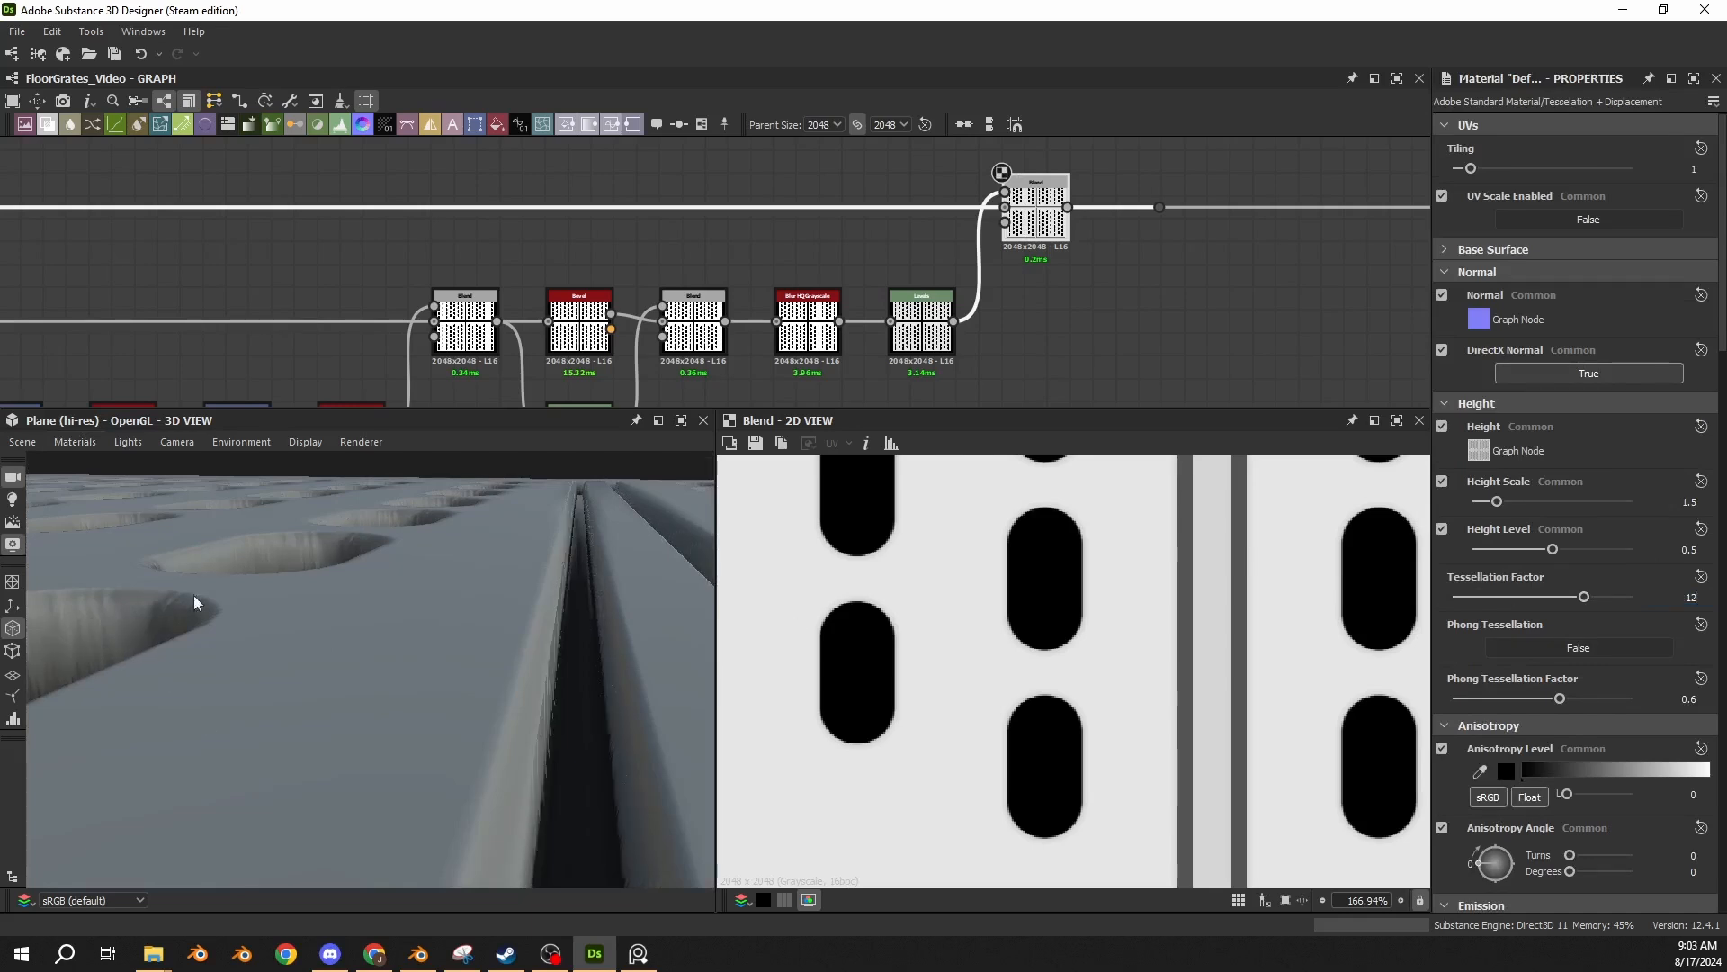
Examine the finer tessellation along the gap walls, panel bevels, outer border and capsule holes in 3D.
{"action": "scroll", "coordinate": [517, 702], "scroll_direction": "up", "scroll_amount": 3}
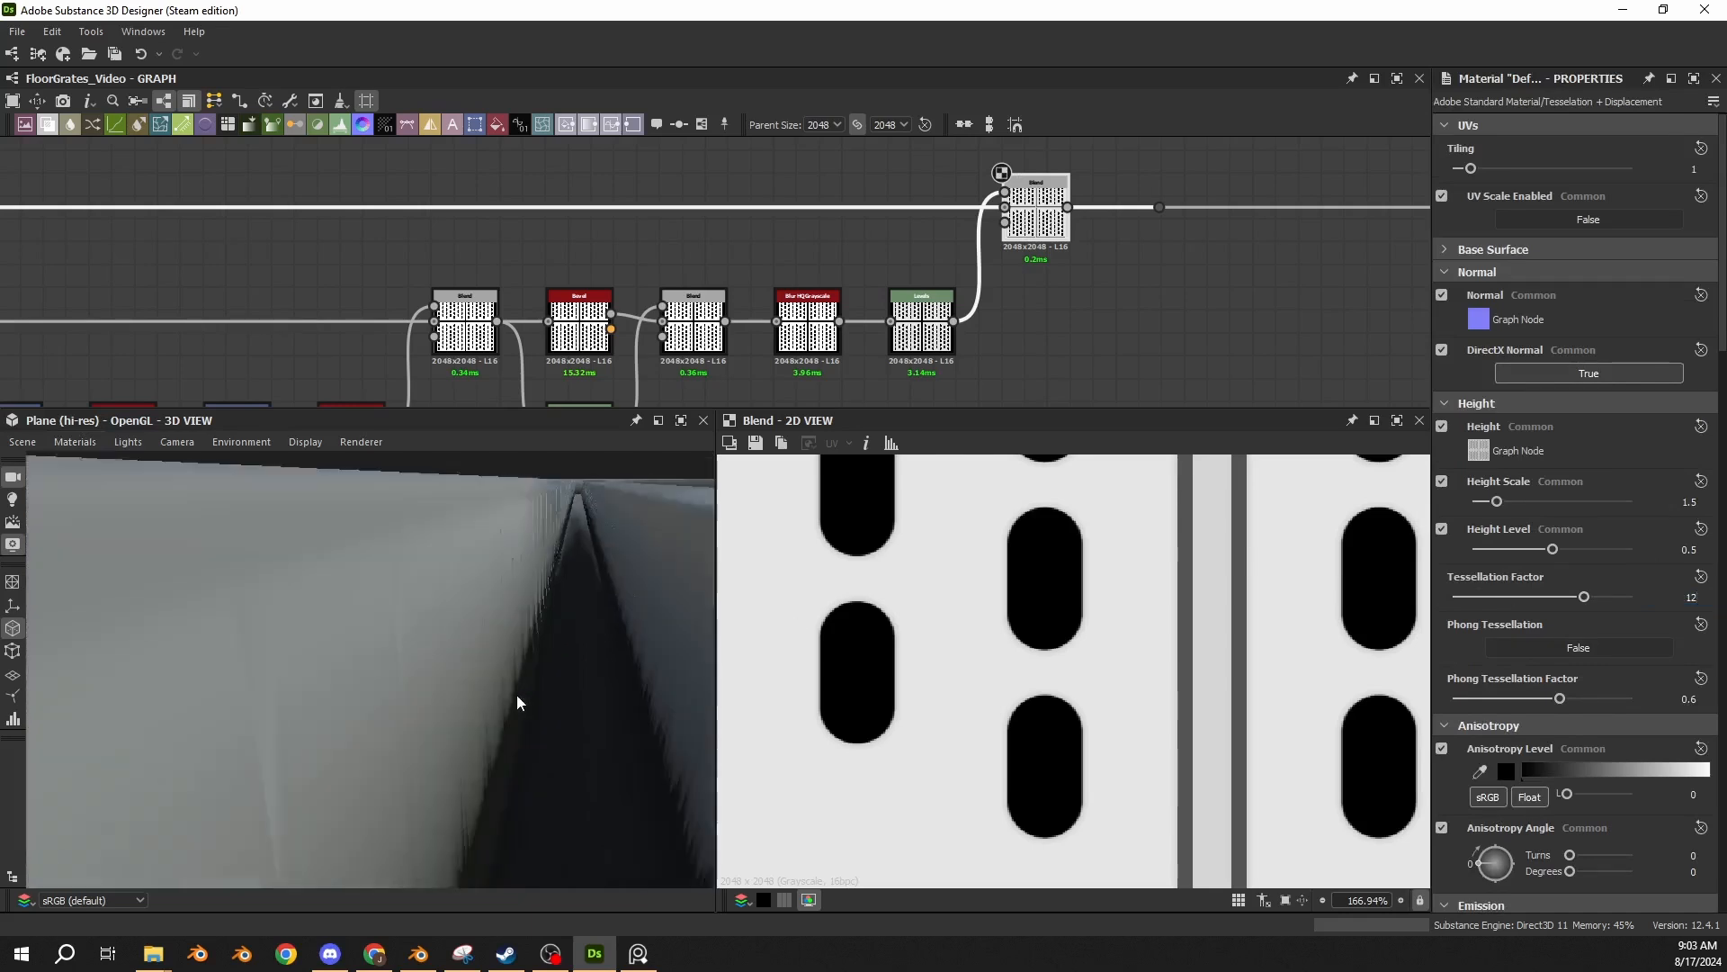
{"action": "scroll", "coordinate": [518, 698], "scroll_direction": "down", "scroll_amount": 1}
{"action": "scroll", "coordinate": [551, 676], "scroll_direction": "down", "scroll_amount": 1}
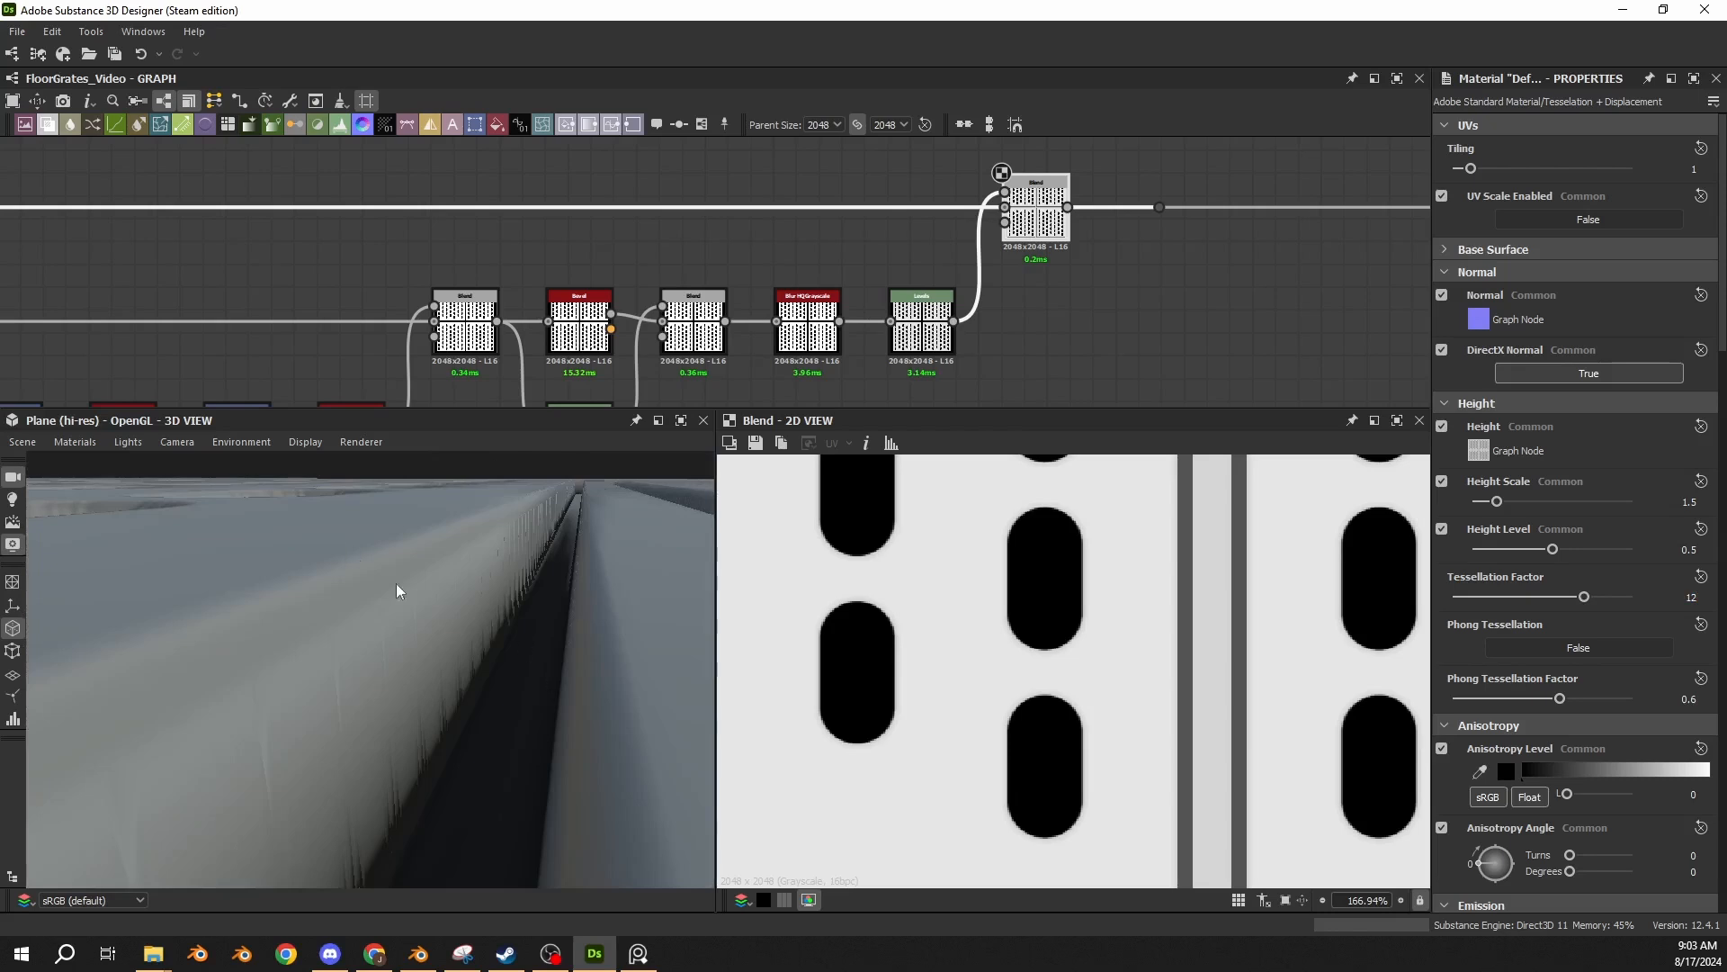
{"action": "scroll", "coordinate": [392, 571], "scroll_direction": "down", "scroll_amount": 3}
{"action": "scroll", "coordinate": [383, 661], "scroll_direction": "up", "scroll_amount": 1}
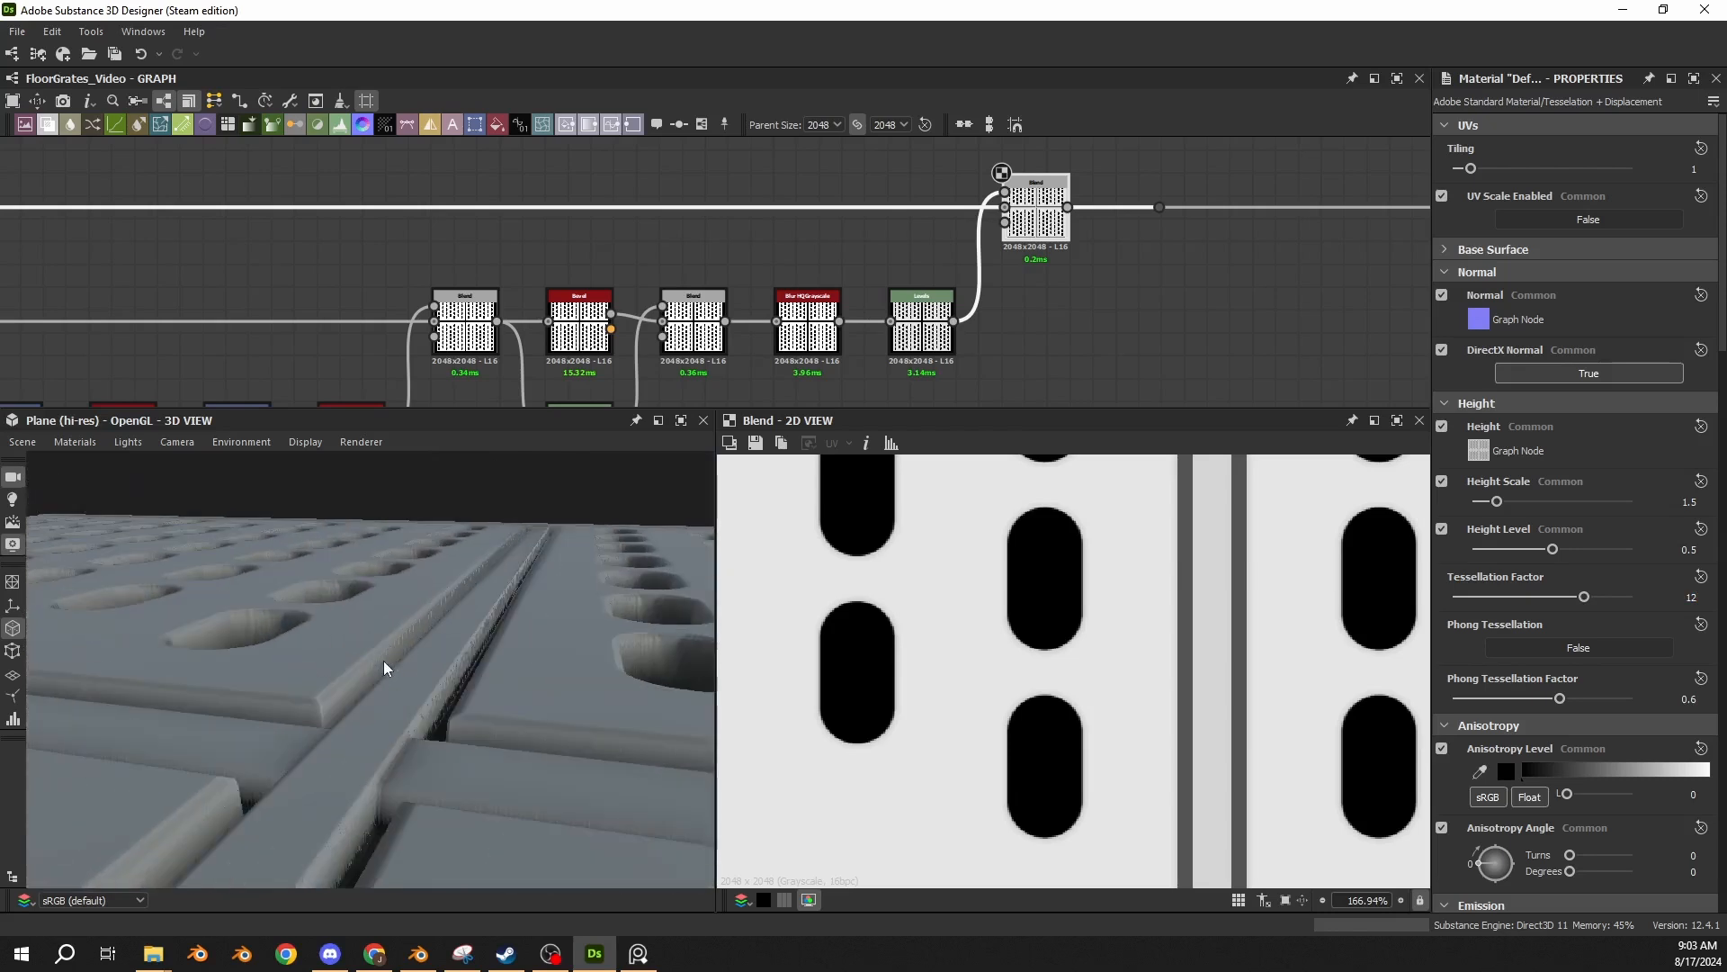
{"action": "left_click_drag", "start_coordinate": [317, 637], "coordinate": [472, 616]}
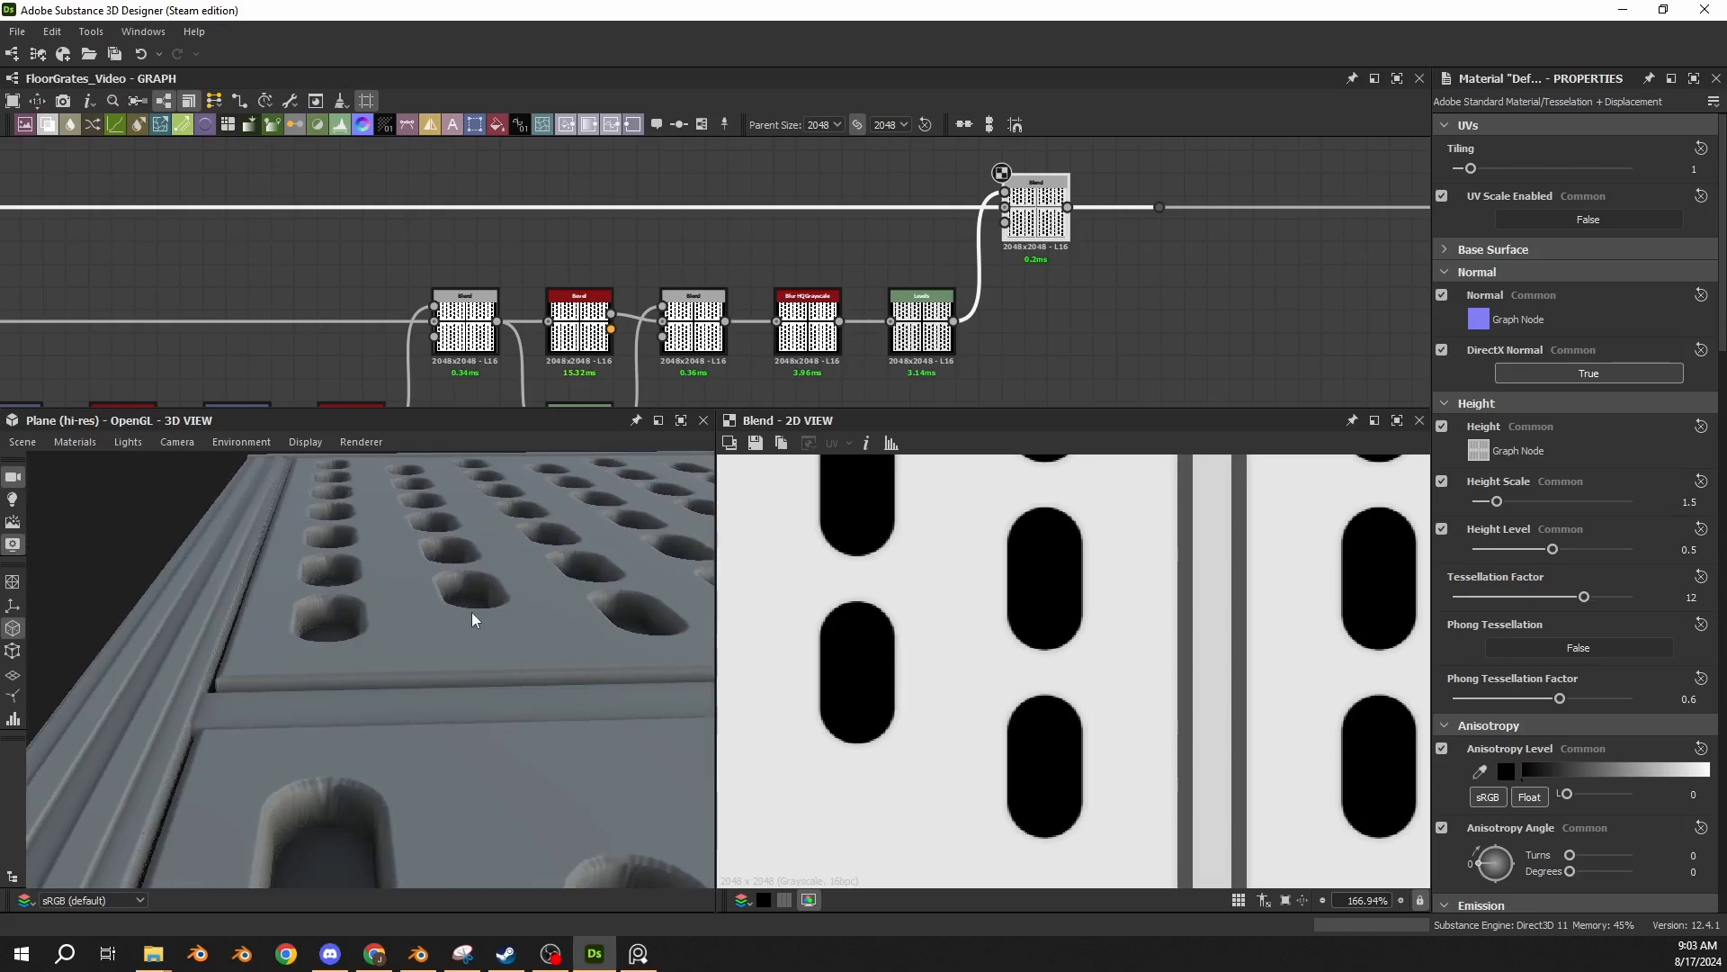
{"action": "left_click_drag", "start_coordinate": [227, 645], "coordinate": [601, 573]}
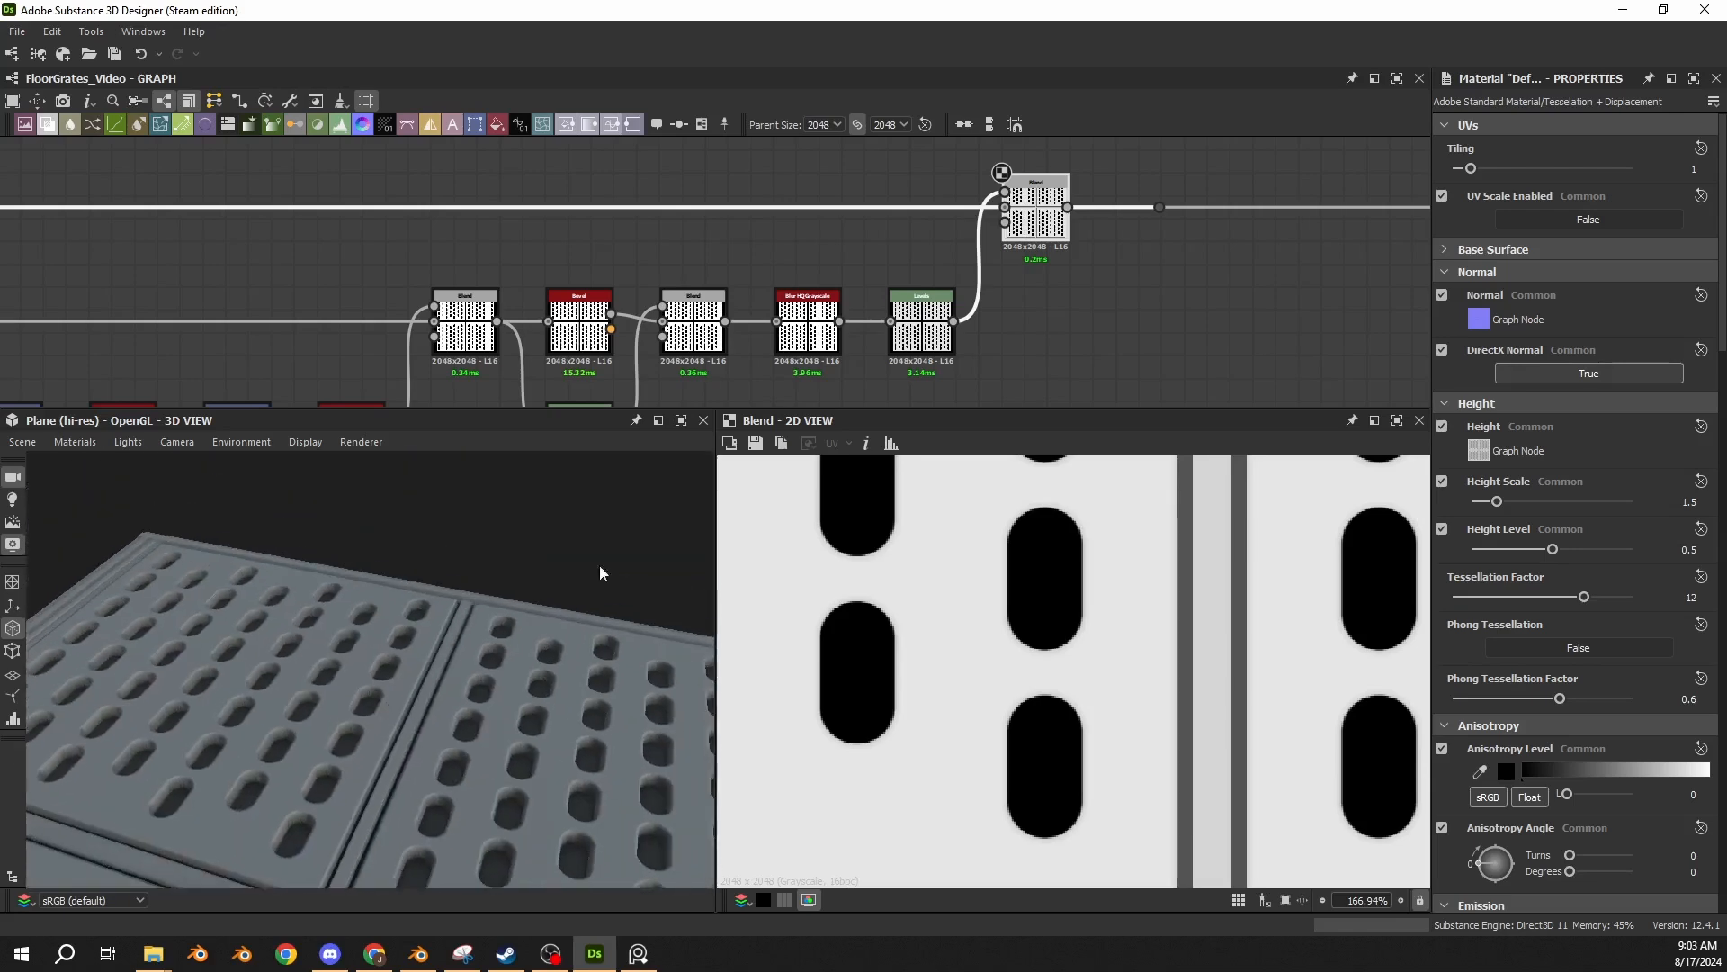
Show the image information in 2D and compare grayscale values of the center strip, stepped border and panels.
{"action": "left_click", "coordinate": [867, 449]}
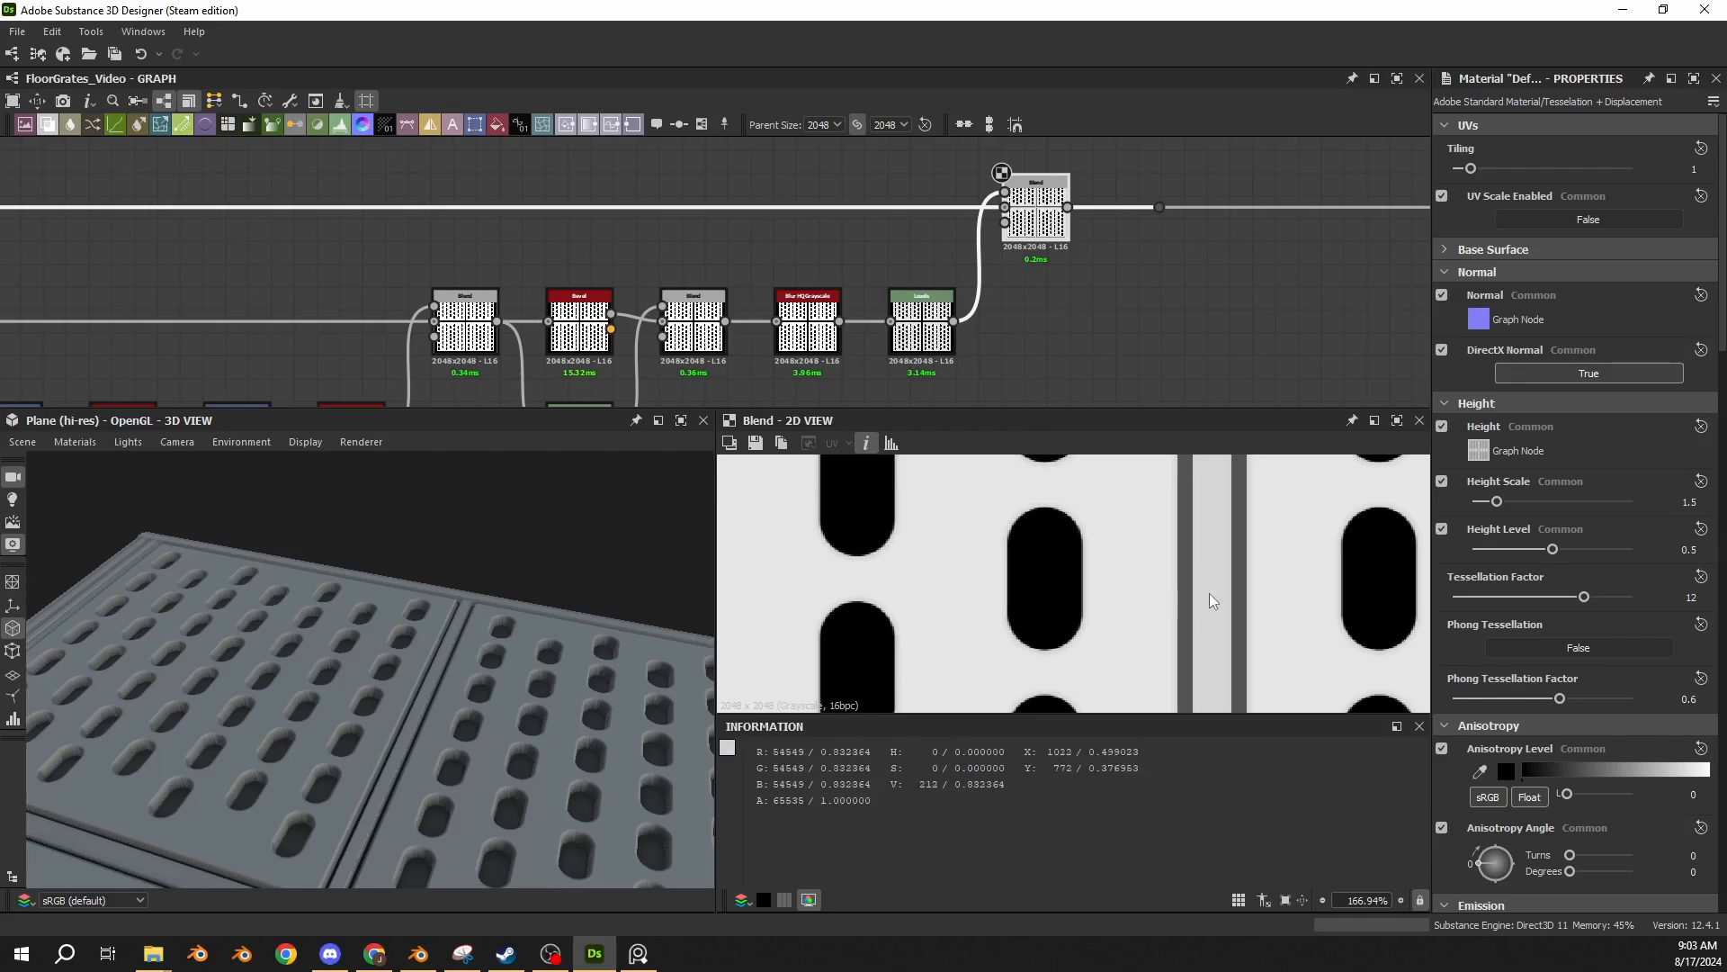
{"action": "scroll", "coordinate": [1112, 555], "scroll_direction": "down", "scroll_amount": 5}
{"action": "scroll", "coordinate": [899, 590], "scroll_direction": "up", "scroll_amount": 8}
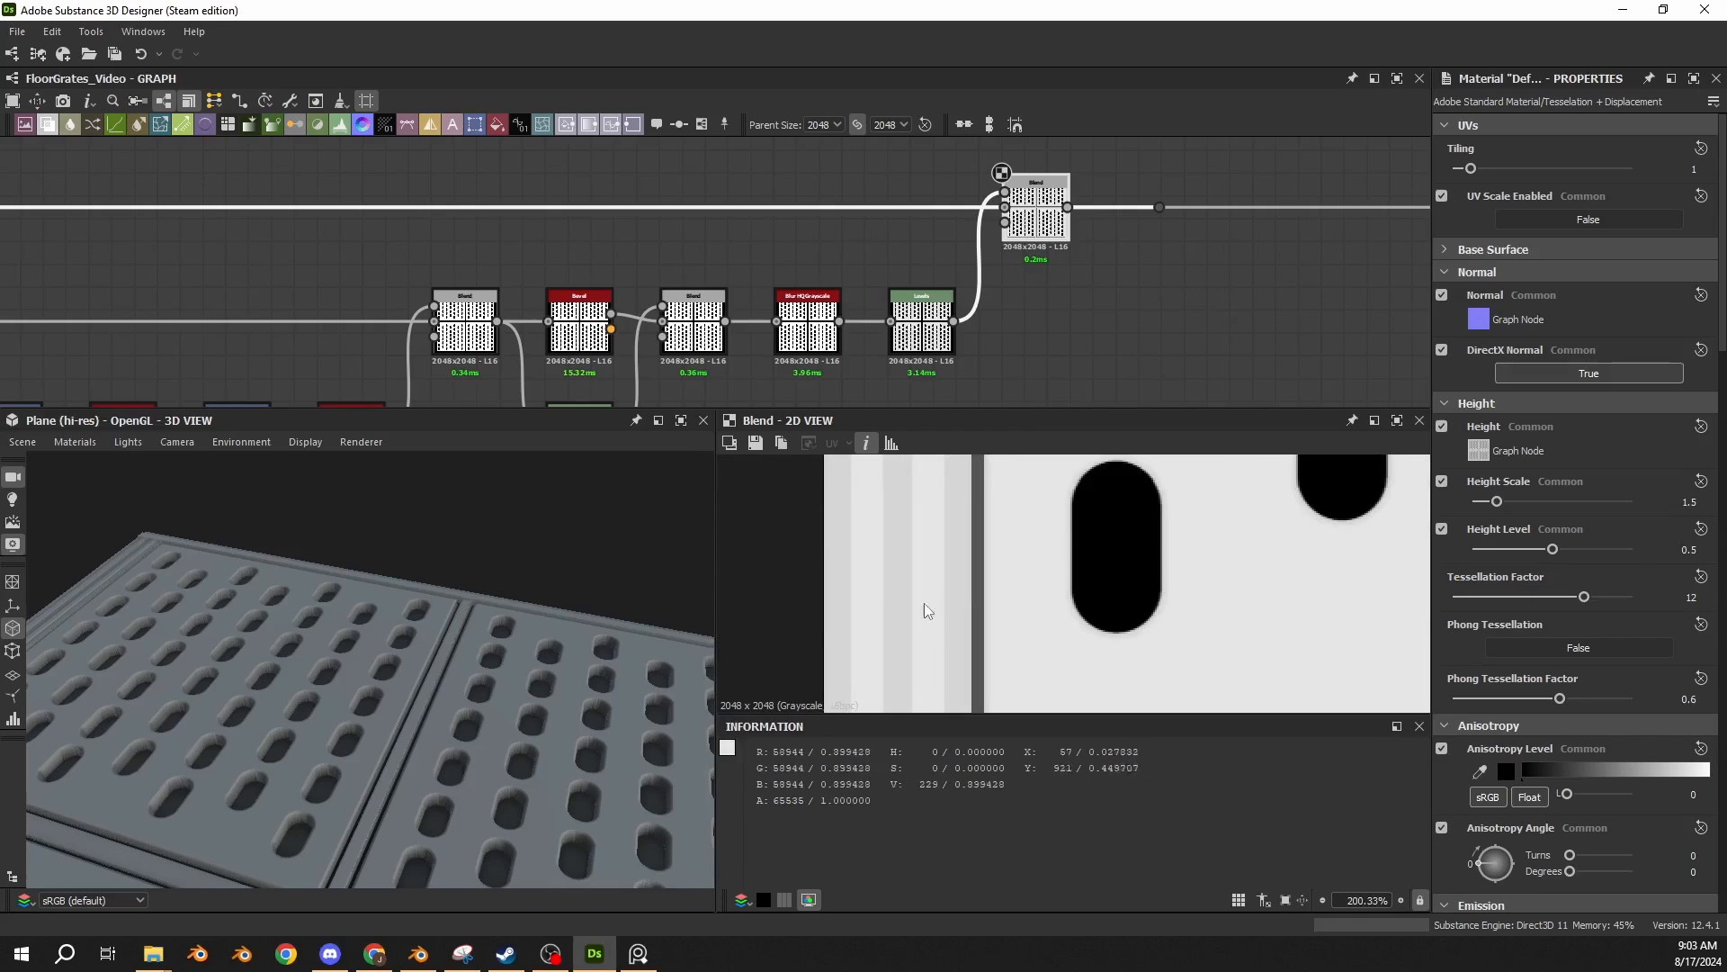
{"action": "scroll", "coordinate": [935, 599], "scroll_direction": "down", "scroll_amount": 3}
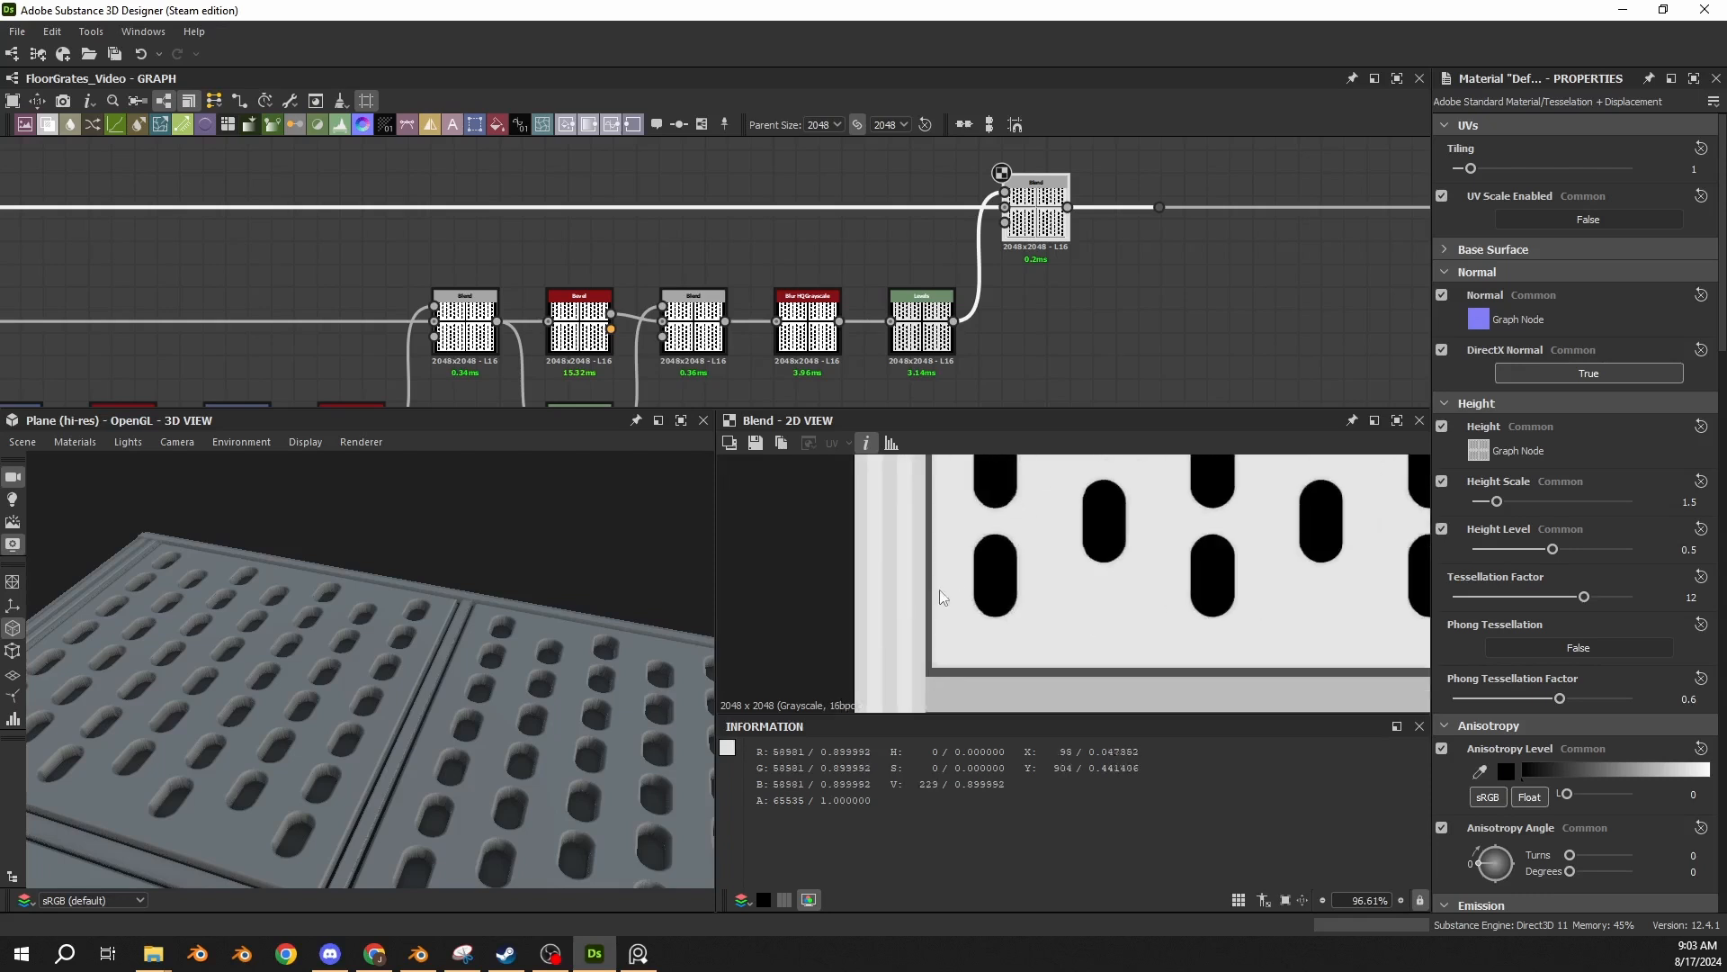
Examine the capsule hole bevels, stepped border edges and panel gaps up close in 3D.
{"action": "scroll", "coordinate": [412, 639], "scroll_direction": "up", "scroll_amount": 5}
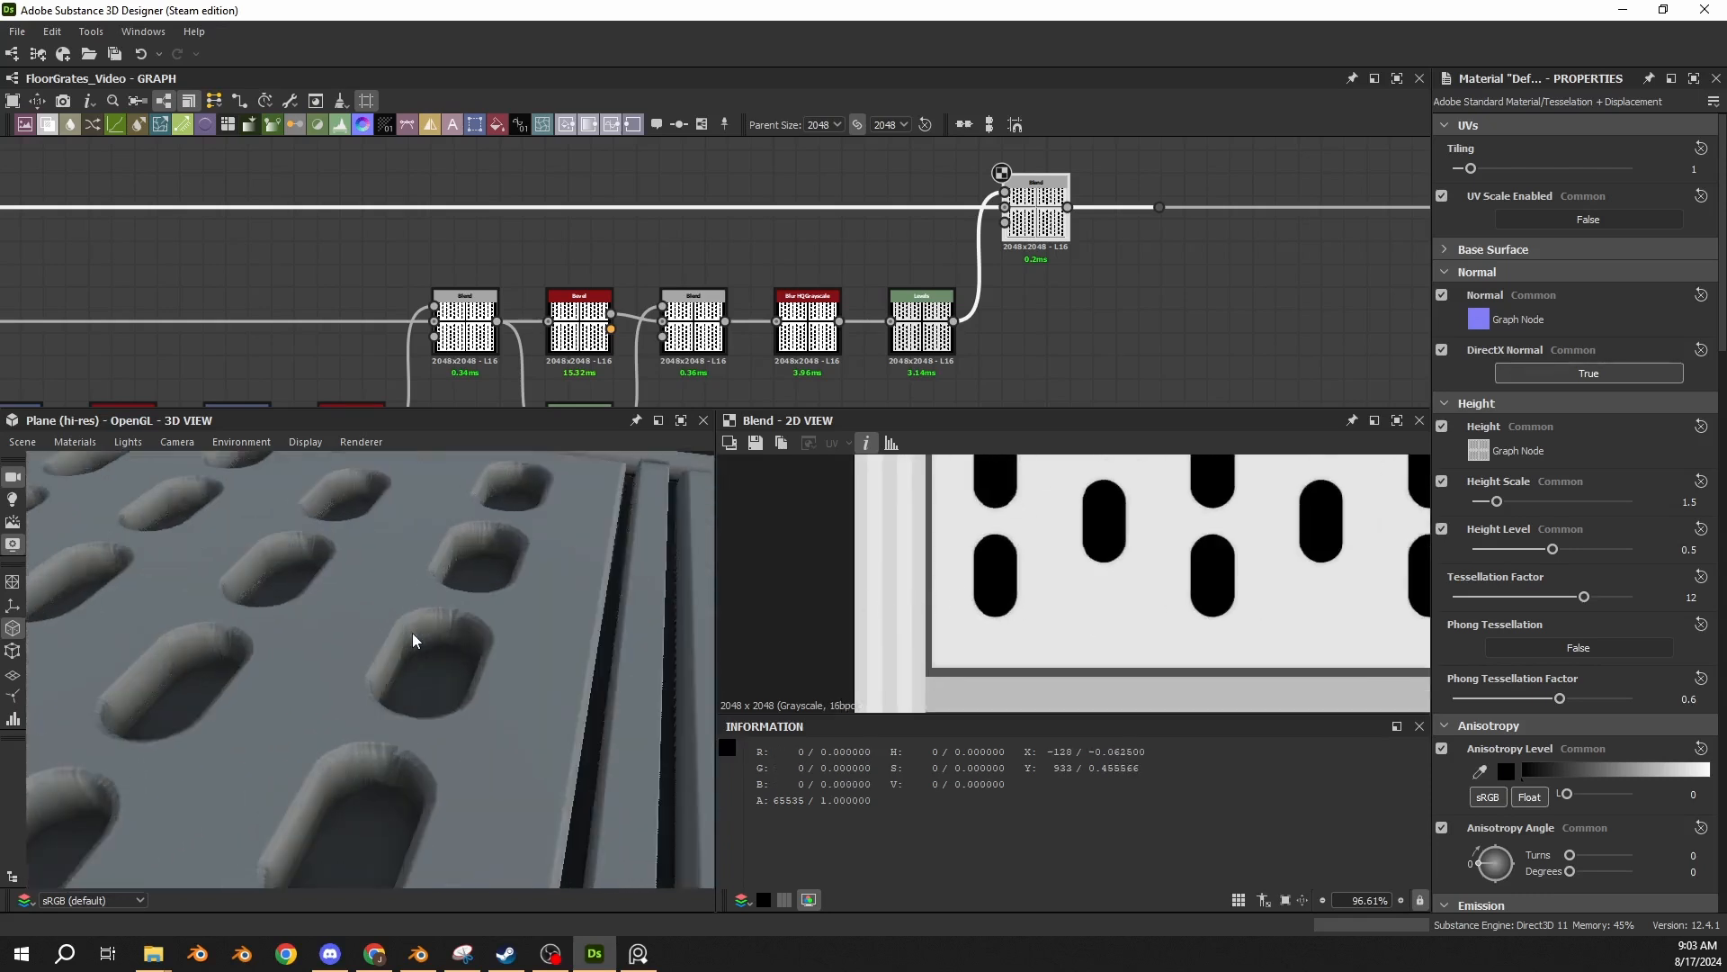
{"action": "middle_click_drag", "start_coordinate": [536, 538], "coordinate": [407, 669]}
{"action": "scroll", "coordinate": [396, 668], "scroll_direction": "up", "scroll_amount": 4}
{"action": "middle_click_drag", "start_coordinate": [279, 642], "coordinate": [452, 665]}
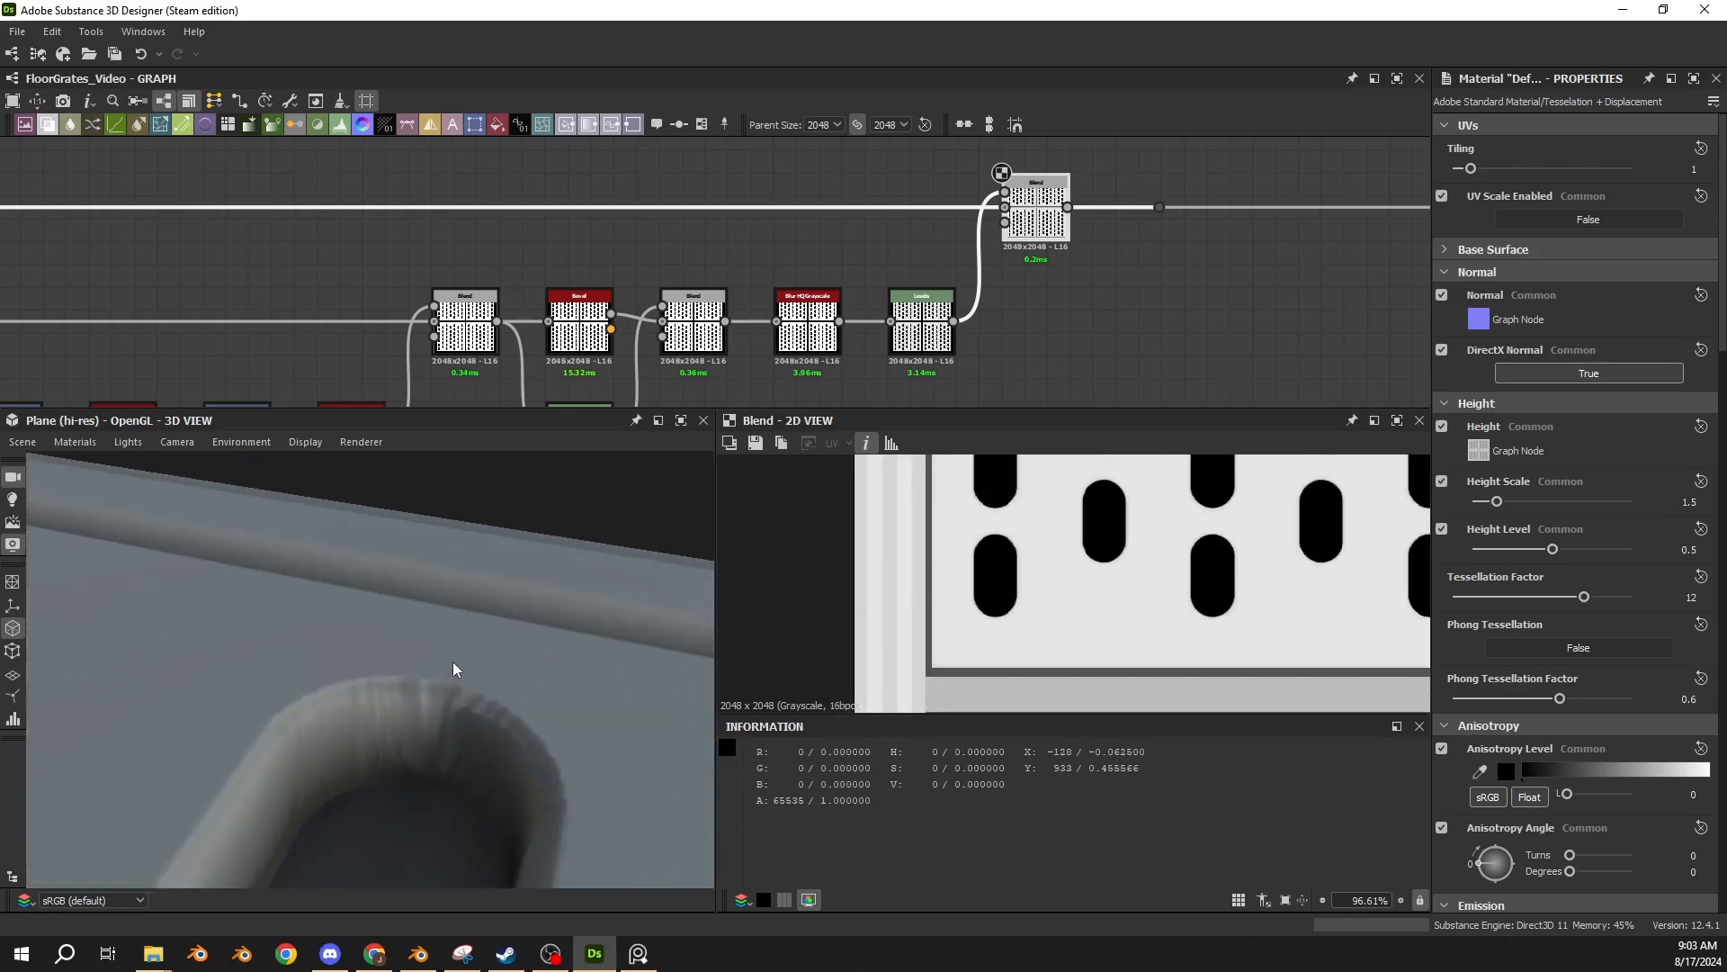
{"action": "left_click_drag", "start_coordinate": [452, 661], "coordinate": [300, 646]}
{"action": "scroll", "coordinate": [338, 605], "scroll_direction": "up", "scroll_amount": 5}
{"action": "scroll", "coordinate": [338, 584], "scroll_direction": "down", "scroll_amount": 4}
{"action": "scroll", "coordinate": [266, 607], "scroll_direction": "up", "scroll_amount": 4}
{"action": "left_click", "coordinate": [637, 955]}
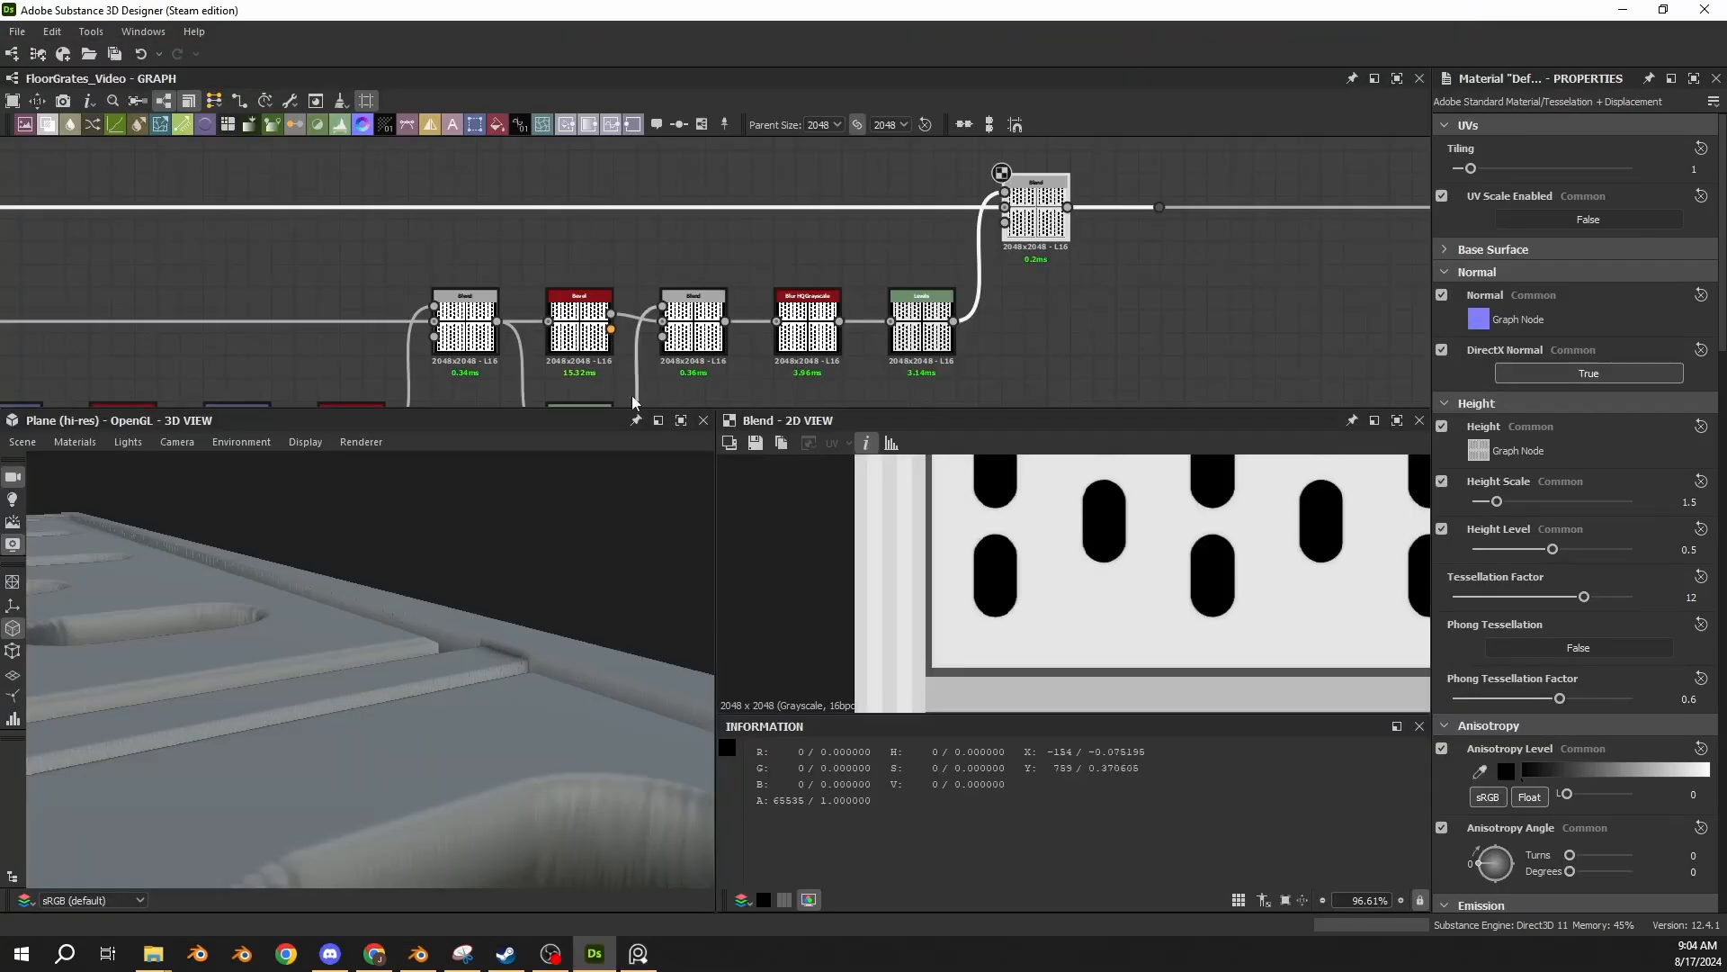
Hide the 2D image information and enlarge the graph area vertically.
{"action": "scroll", "coordinate": [729, 302], "scroll_direction": "down", "scroll_amount": 8}
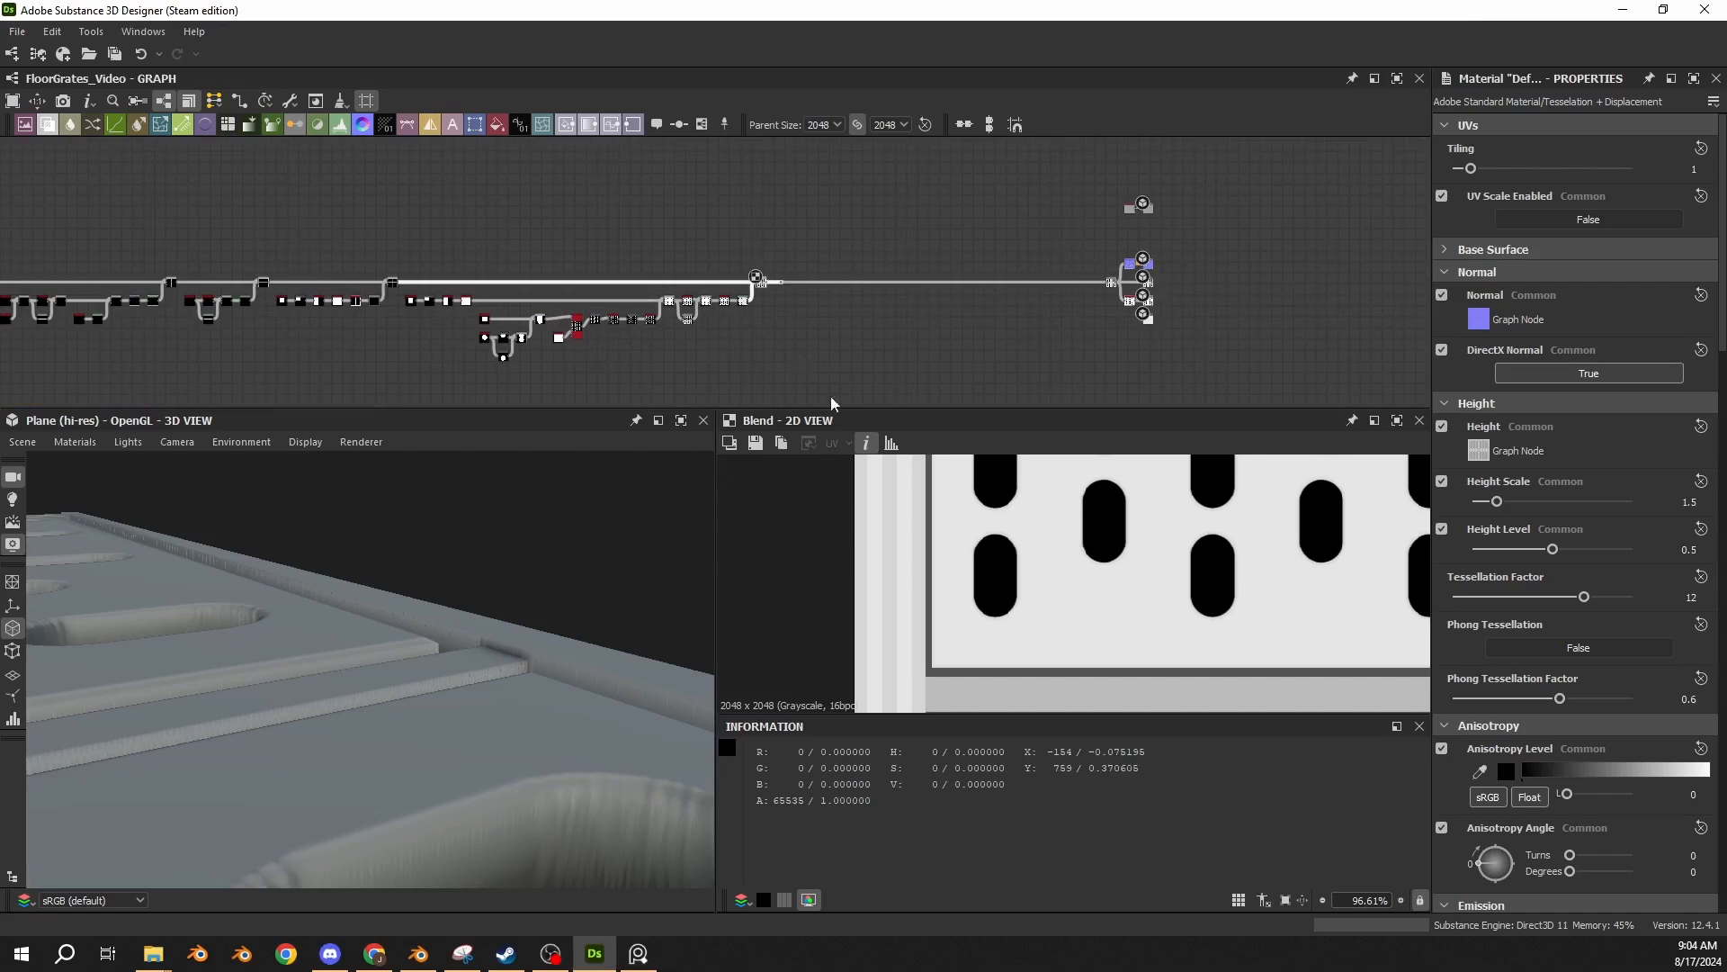
{"action": "left_click", "coordinate": [865, 443]}
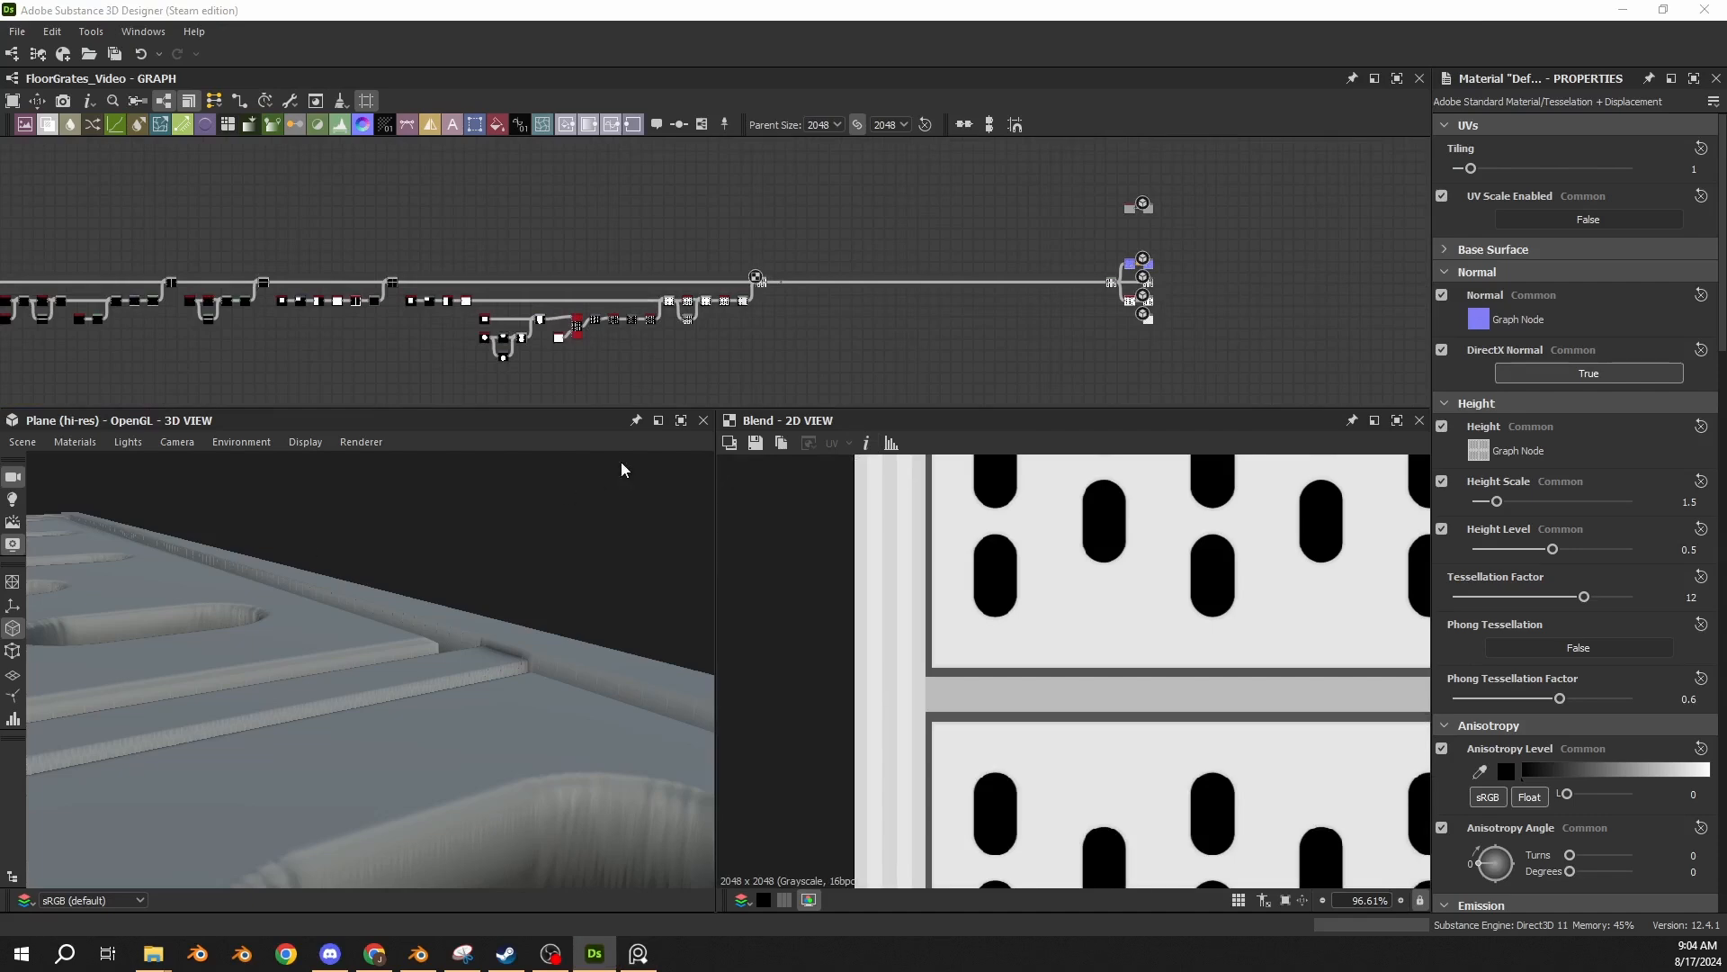
{"action": "scroll", "coordinate": [729, 282], "scroll_direction": "up", "scroll_amount": 4}
{"action": "left_click_drag", "start_coordinate": [780, 408], "coordinate": [780, 548]}
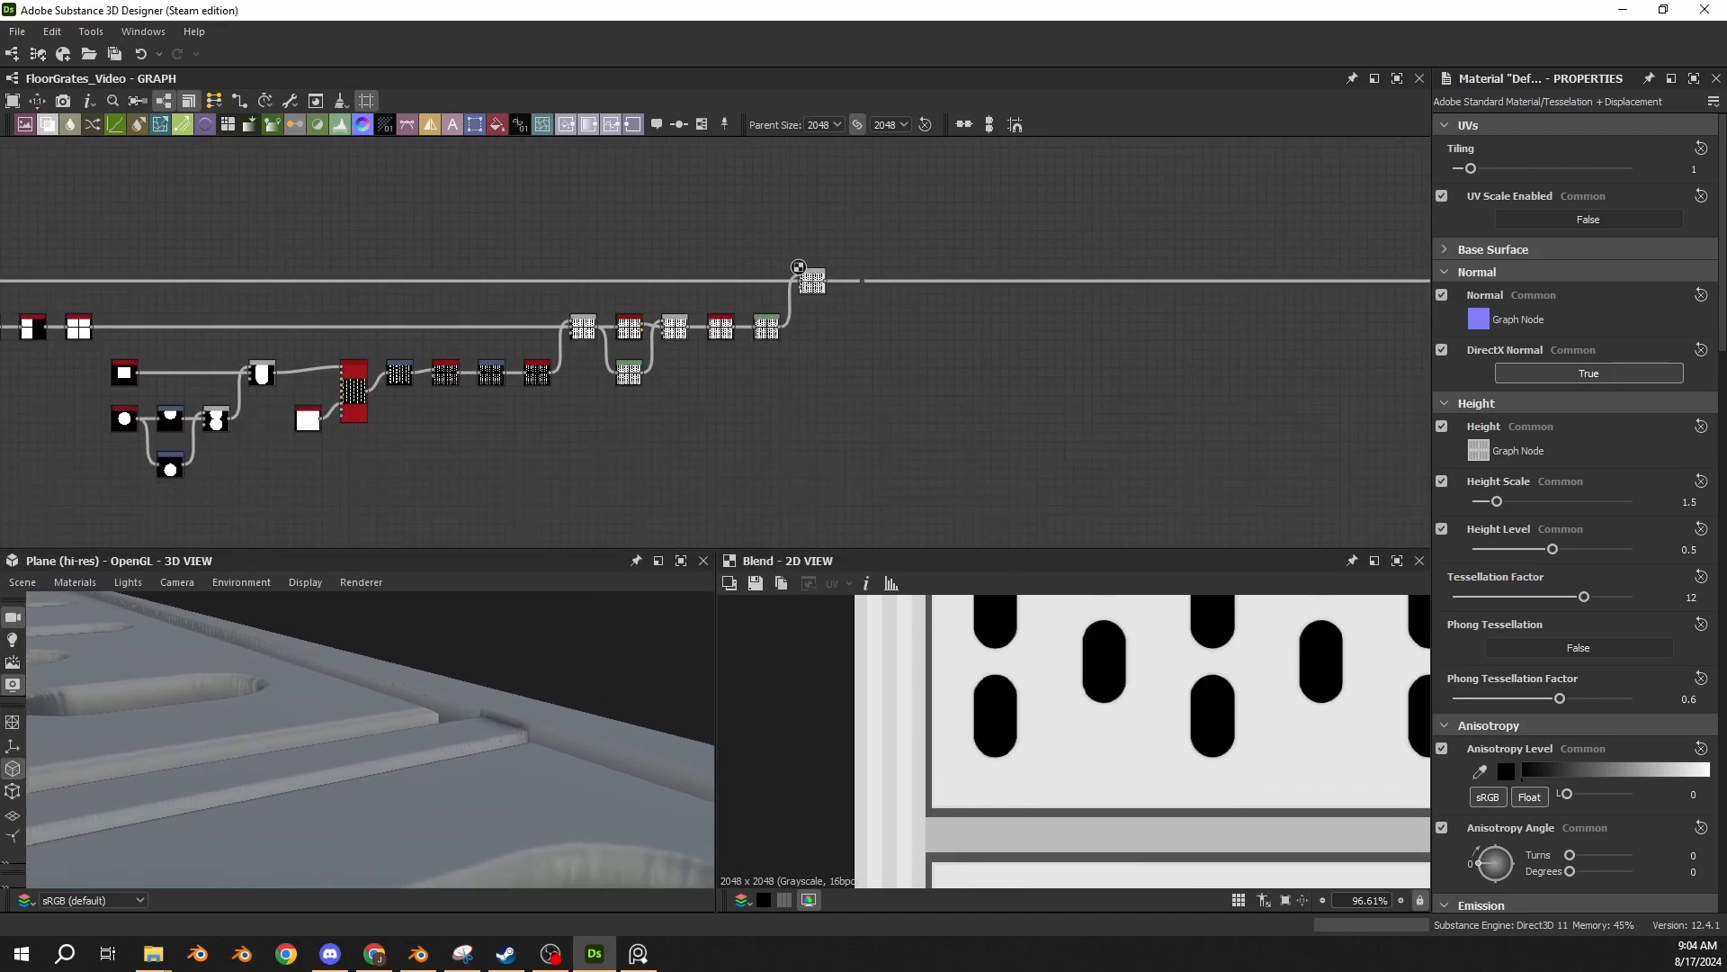
Branch the four-panel mask from a new dot into an Invert Grayscale node placed above the main line.
{"action": "scroll", "coordinate": [504, 359], "scroll_direction": "up", "scroll_amount": 4}
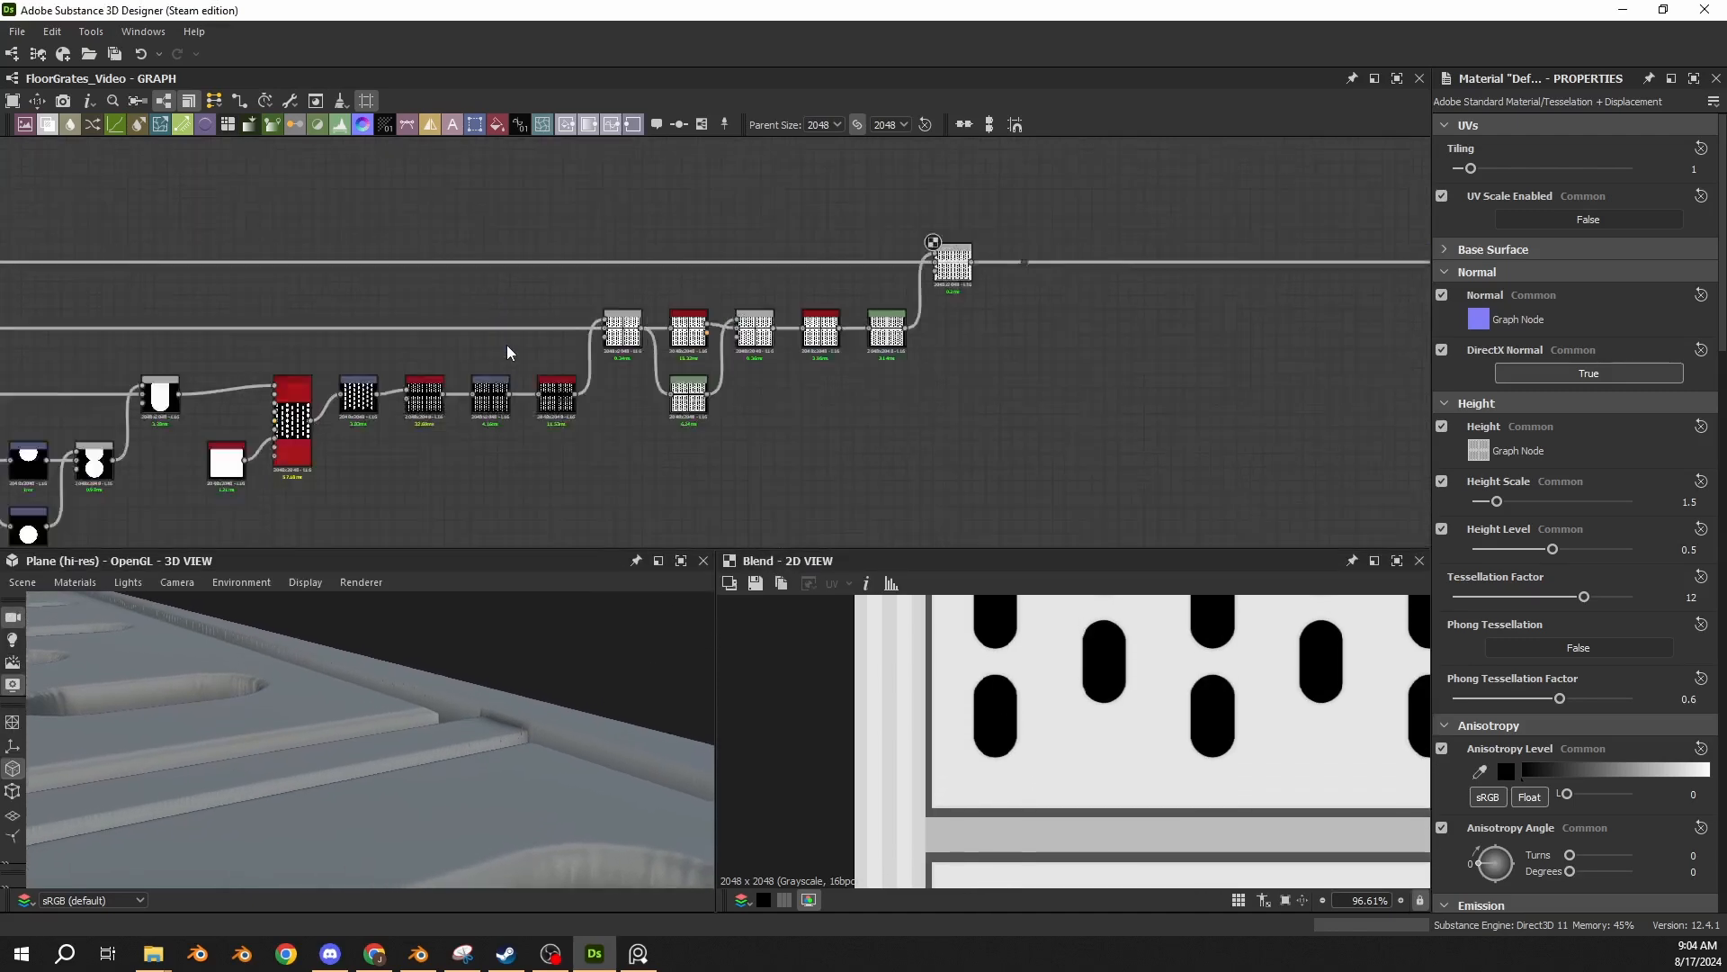
{"action": "middle_click_drag", "start_coordinate": [522, 364], "coordinate": [427, 376]}
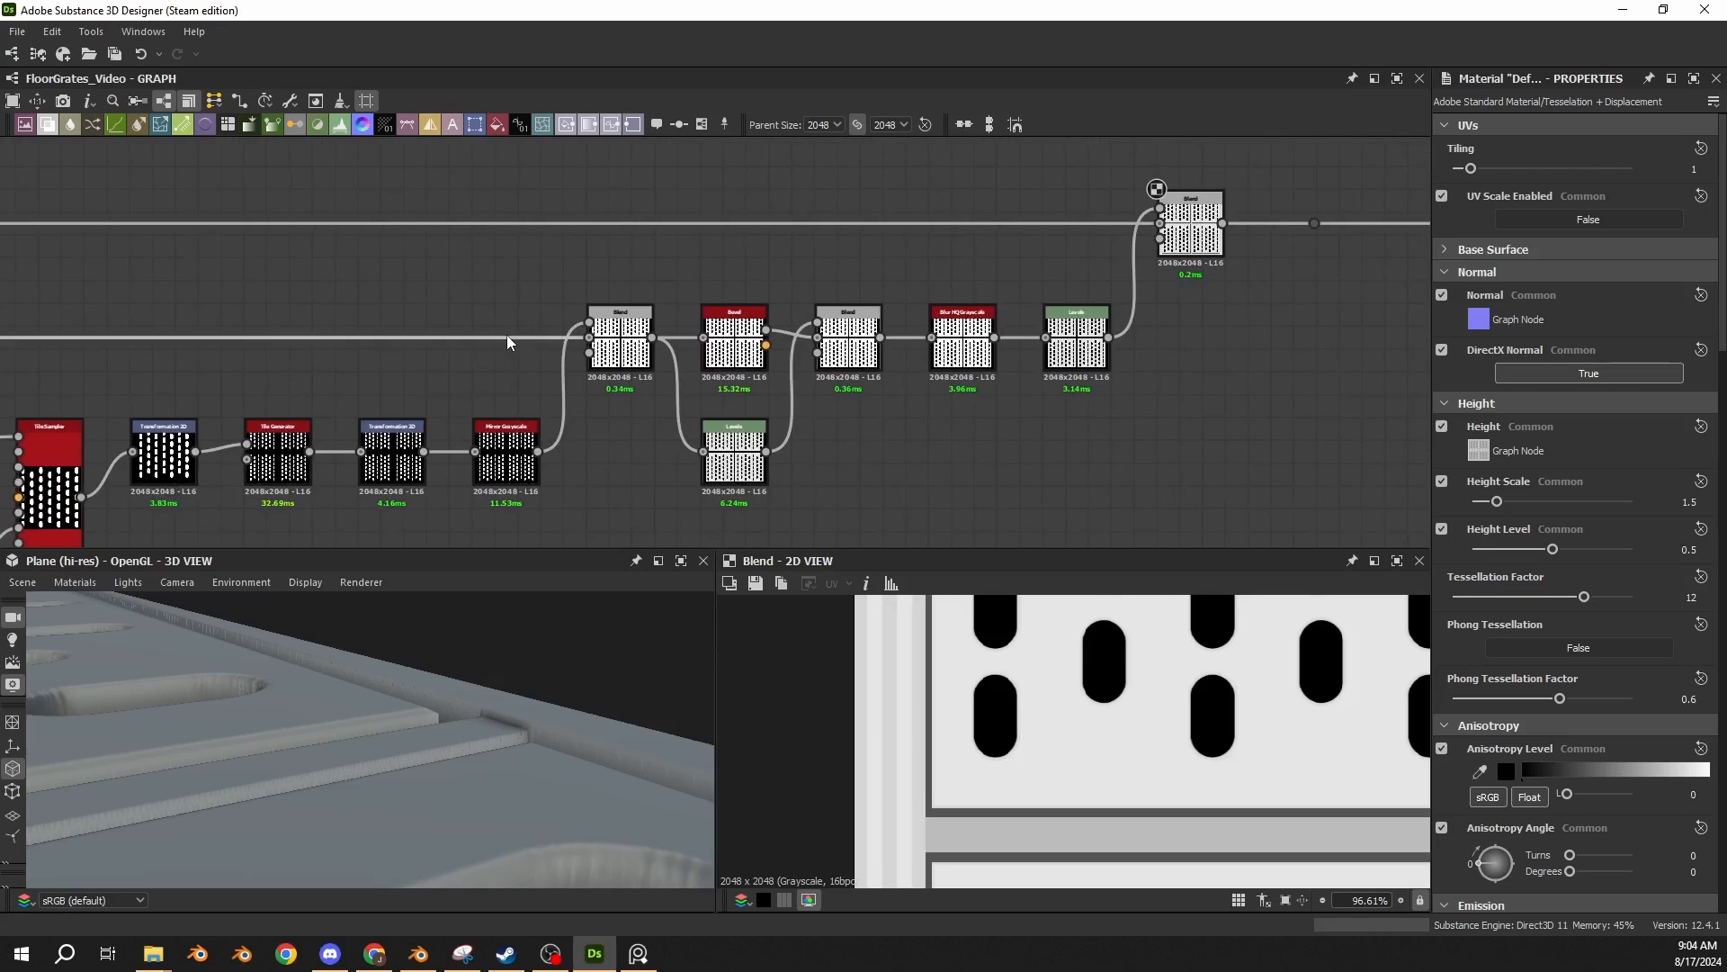
{"action": "left_click", "coordinate": [507, 337], "text": "alt"}
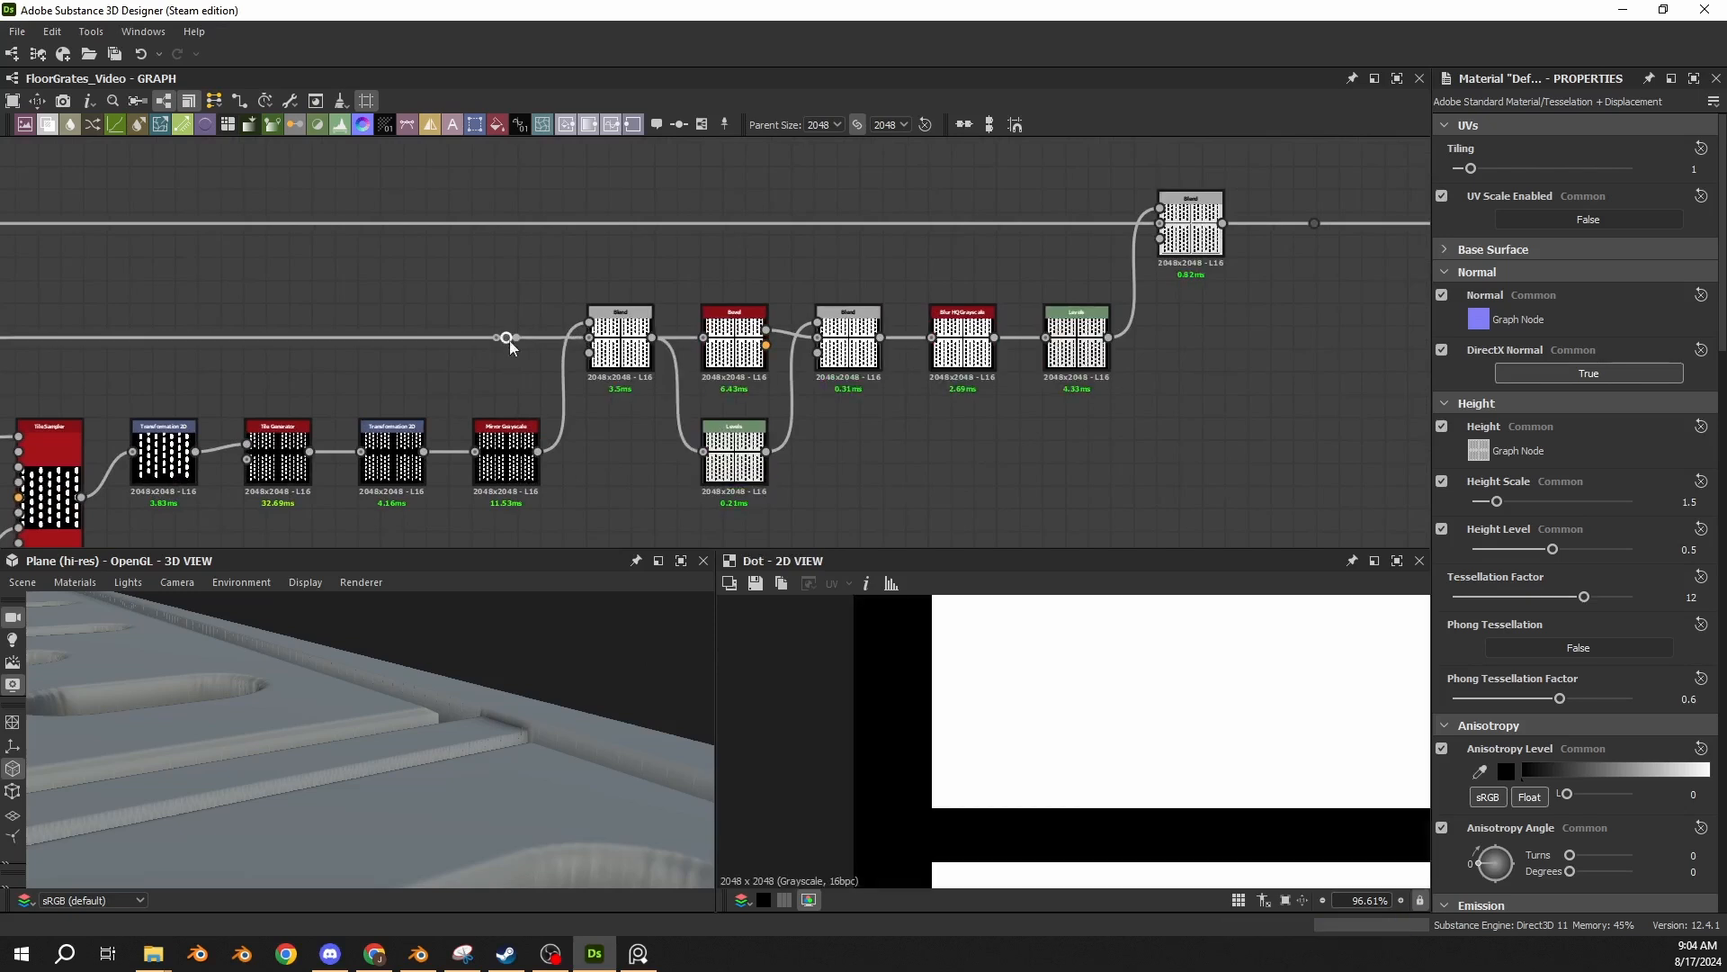
{"action": "middle_click_drag", "start_coordinate": [535, 280], "coordinate": [491, 346]}
{"action": "key", "text": "space"}
{"action": "type", "text": "inv"}
{"action": "key", "text": "Return"}
{"action": "left_click_drag", "start_coordinate": [711, 347], "coordinate": [608, 254]}
{"action": "left_click_drag", "start_coordinate": [498, 452], "coordinate": [593, 245]}
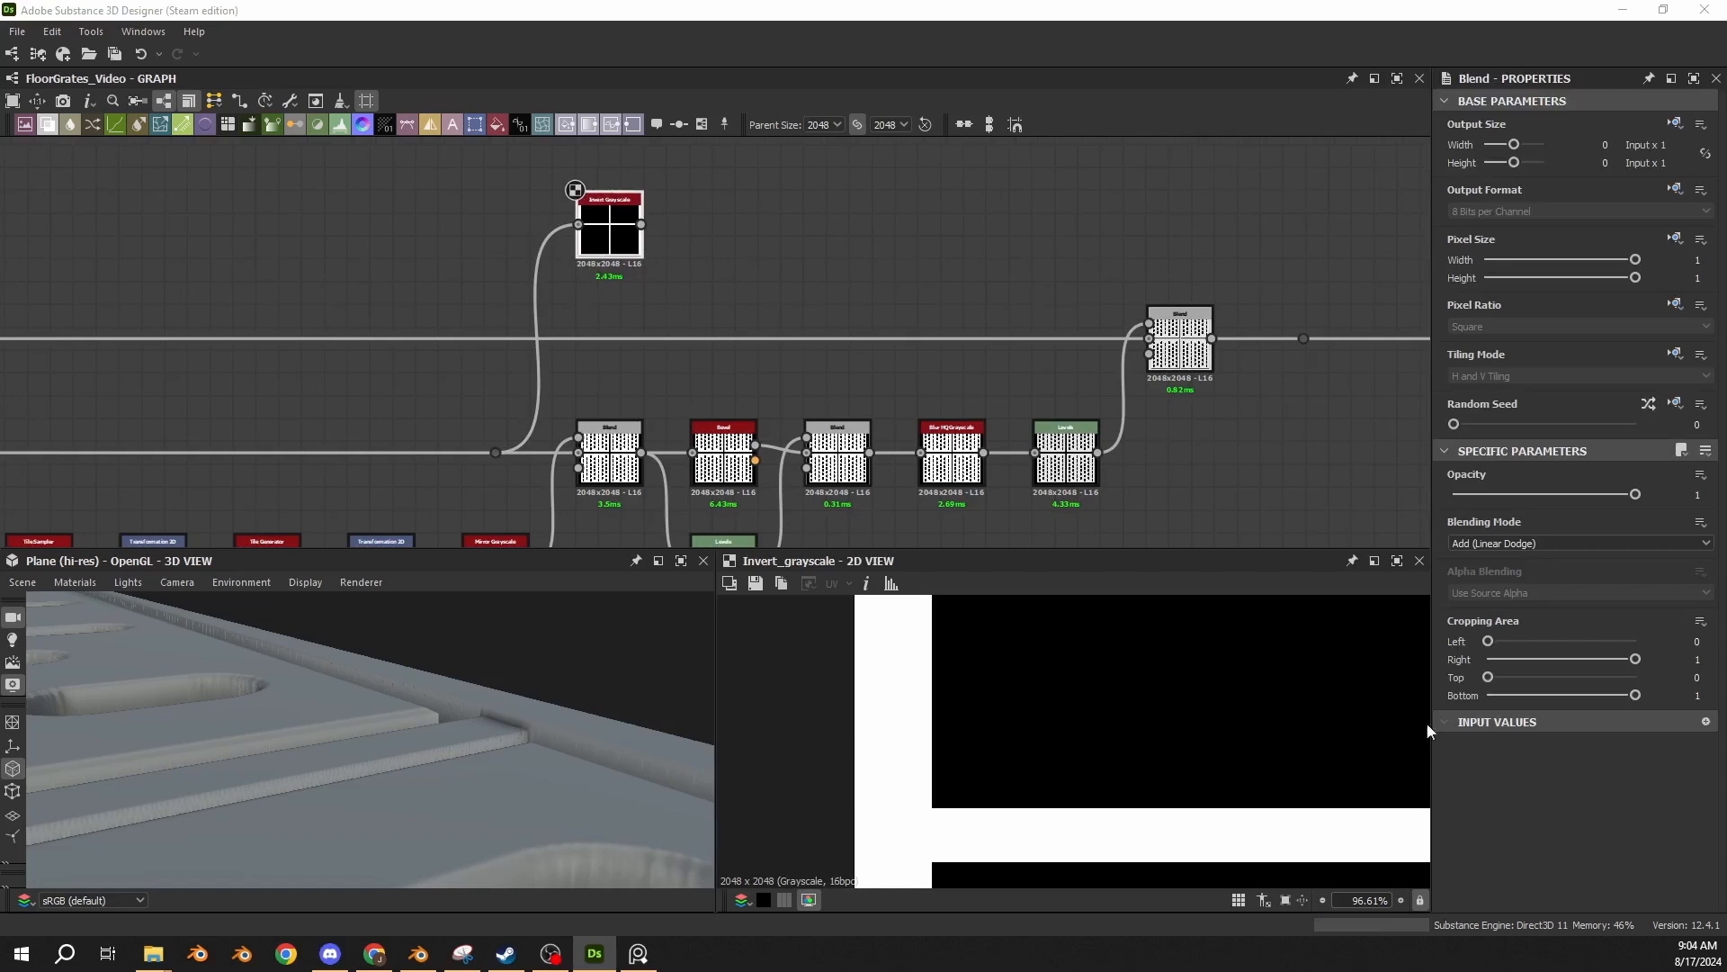
Paste an Add (Linear Dodge) Blend beside the Invert Grayscale and connect the inverted panel mask to it.
{"action": "left_click", "coordinate": [758, 255]}
{"action": "key", "text": "ctrl+v"}
{"action": "left_click_drag", "start_coordinate": [704, 338], "coordinate": [692, 211]}
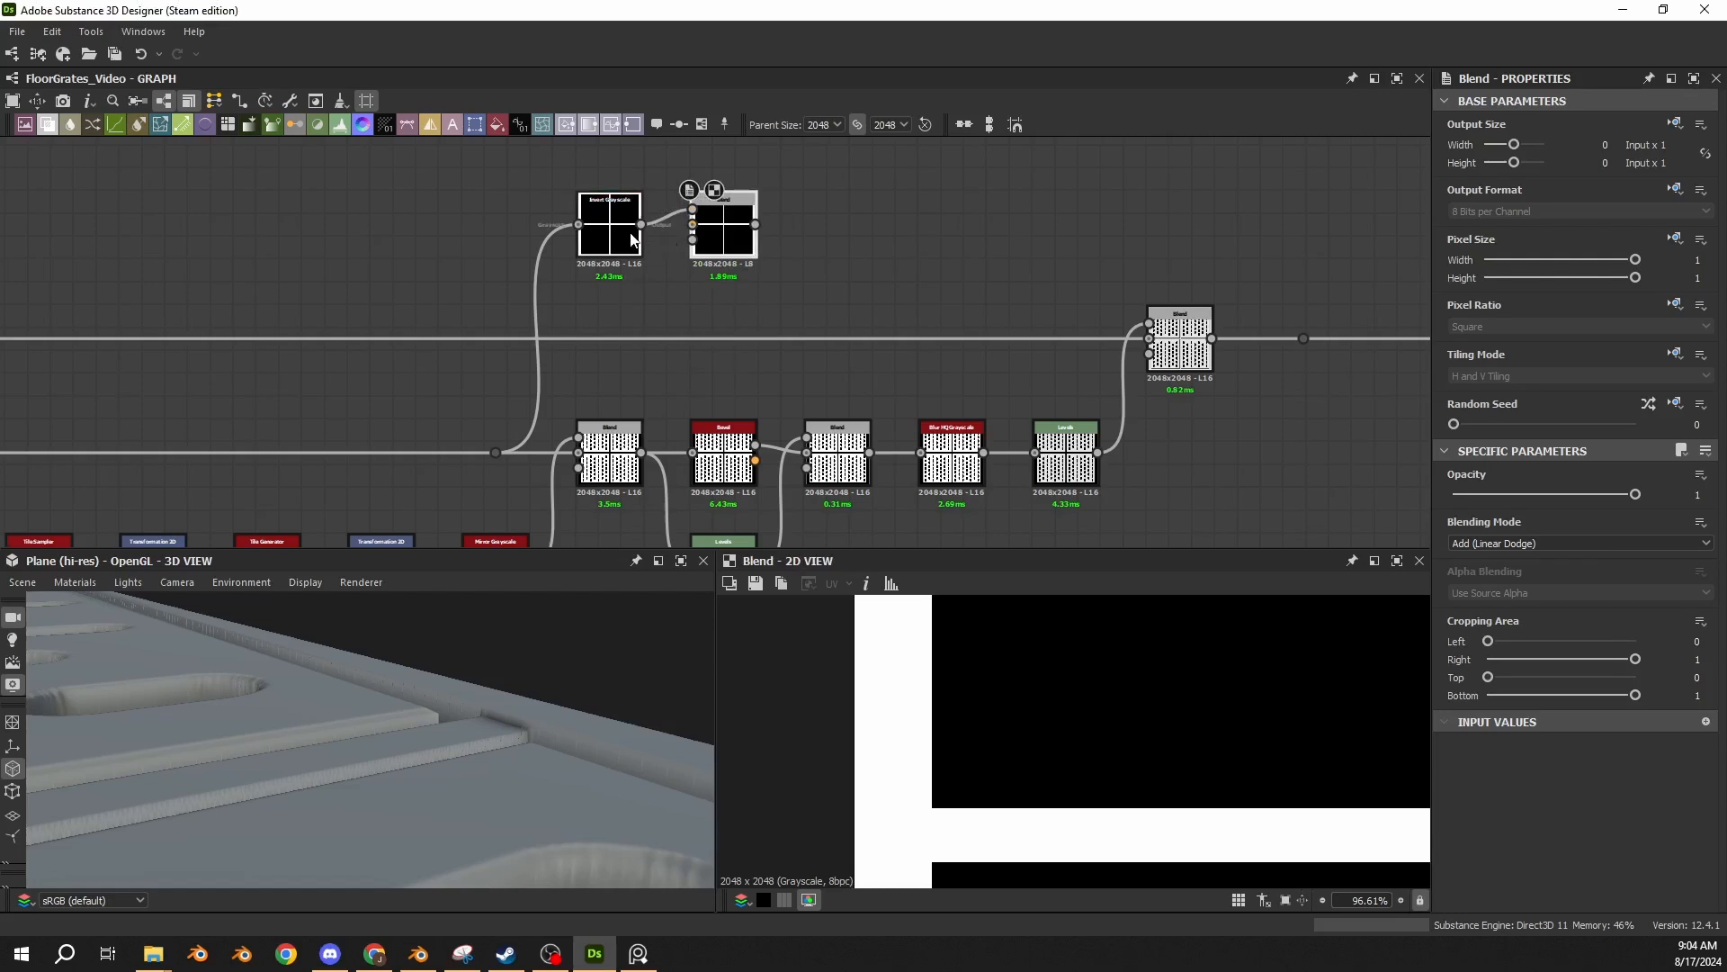
Route the Mirror Grayscale capsule pattern through a new dot into the Add (Linear Dodge) Blend and preview the whole combined mask.
{"action": "middle_click_drag", "start_coordinate": [585, 379], "coordinate": [654, 264]}
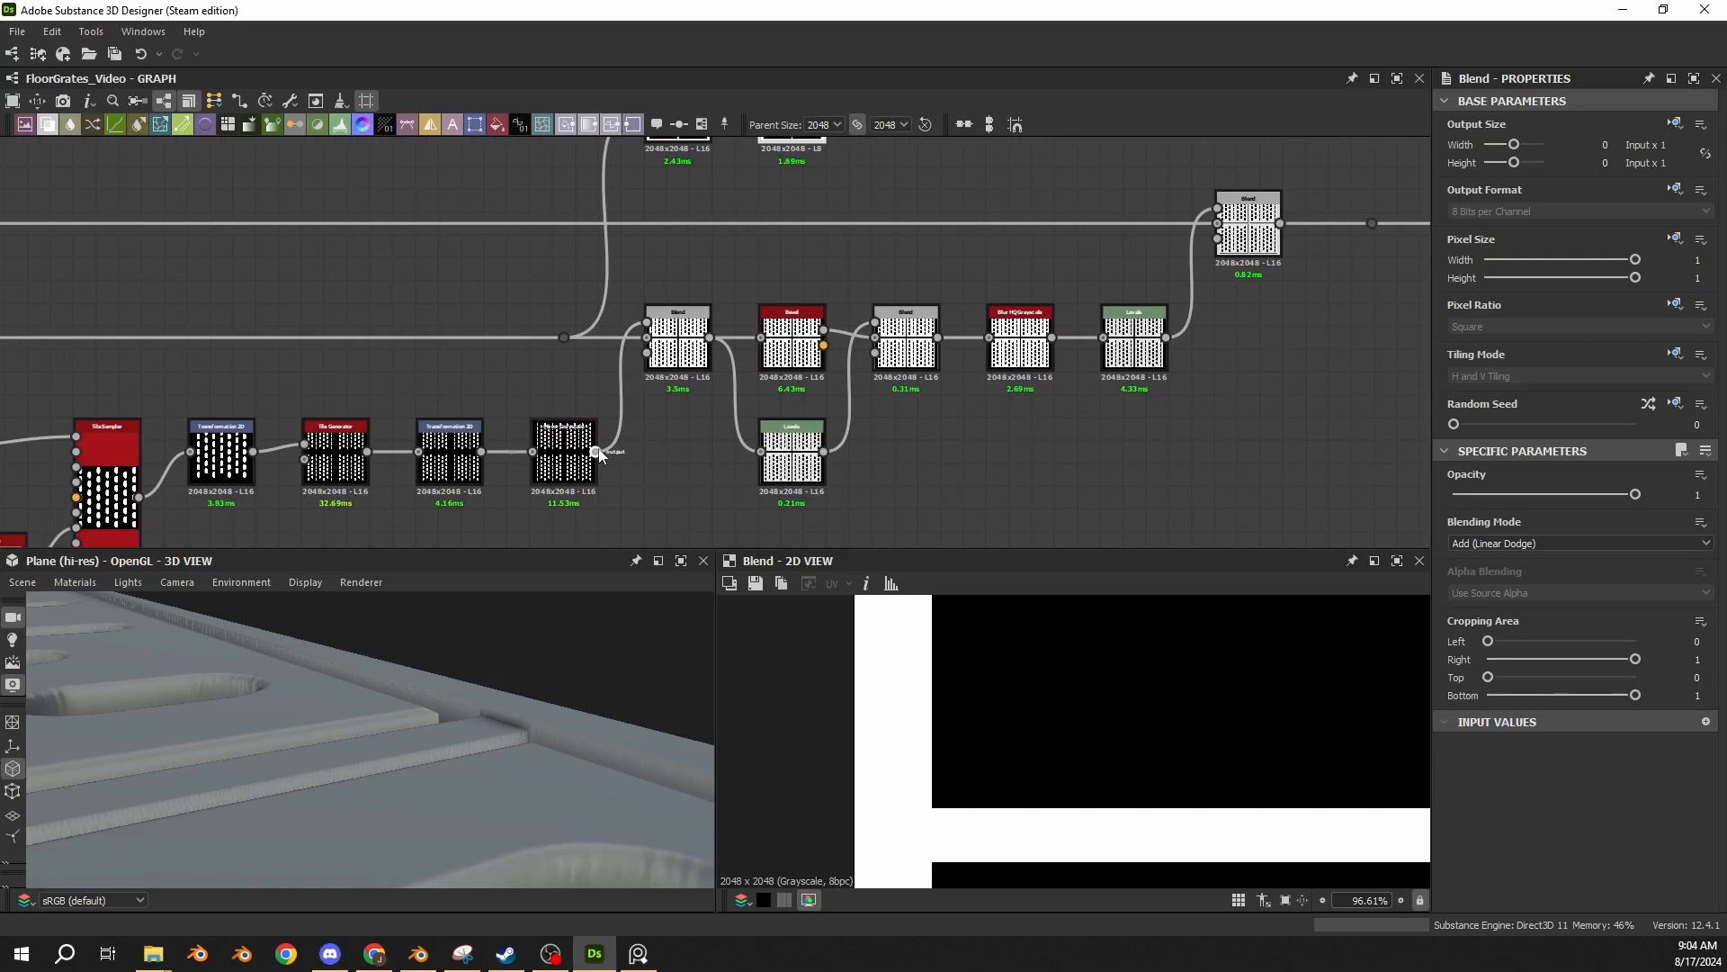
{"action": "left_click_drag", "start_coordinate": [596, 451], "coordinate": [678, 178]}
{"action": "middle_click_drag", "start_coordinate": [757, 214], "coordinate": [402, 354]}
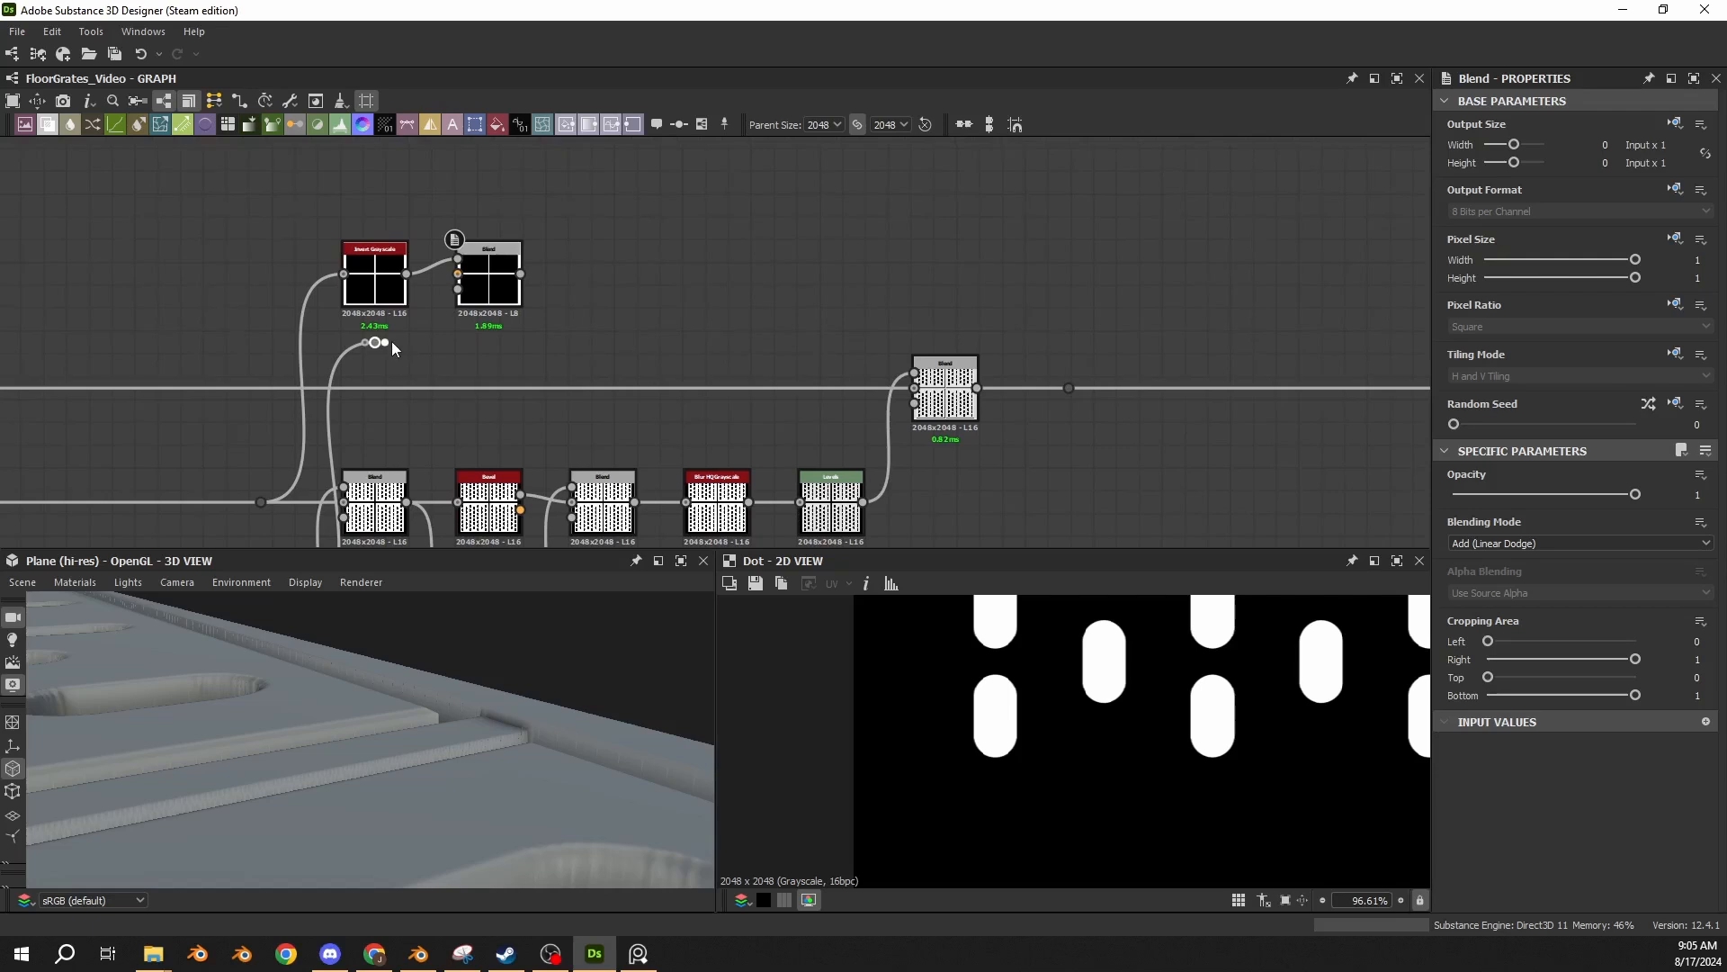
{"action": "left_click_drag", "start_coordinate": [385, 342], "coordinate": [457, 274]}
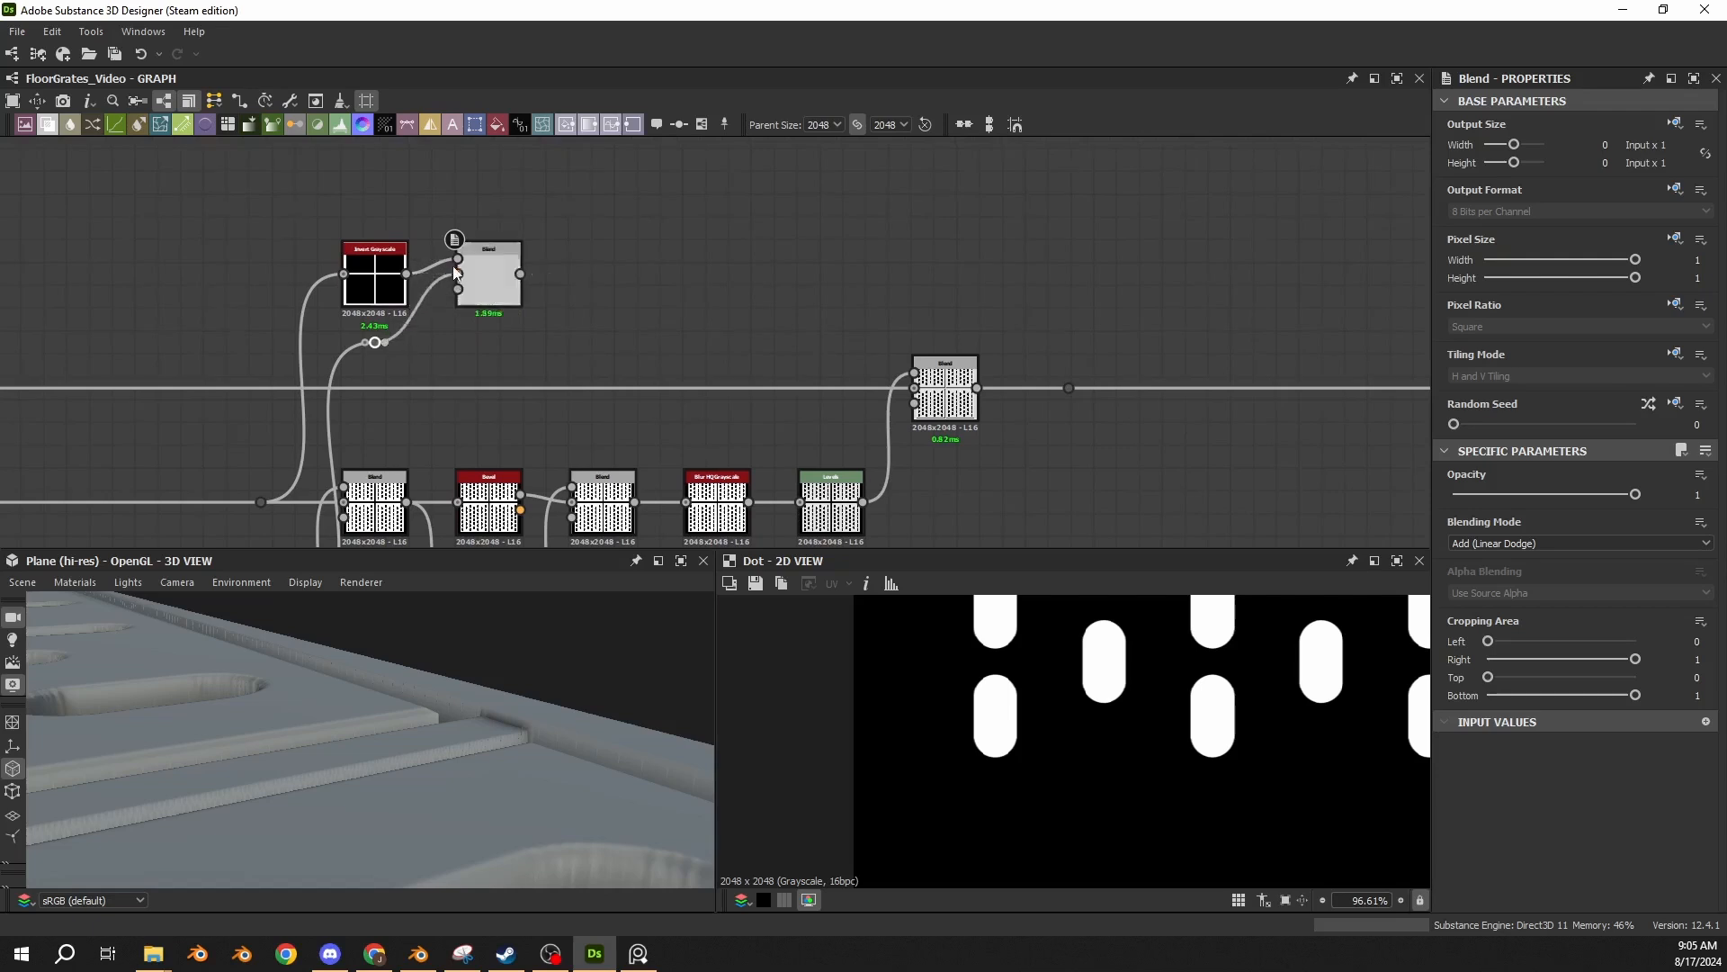
{"action": "double_click", "coordinate": [476, 302]}
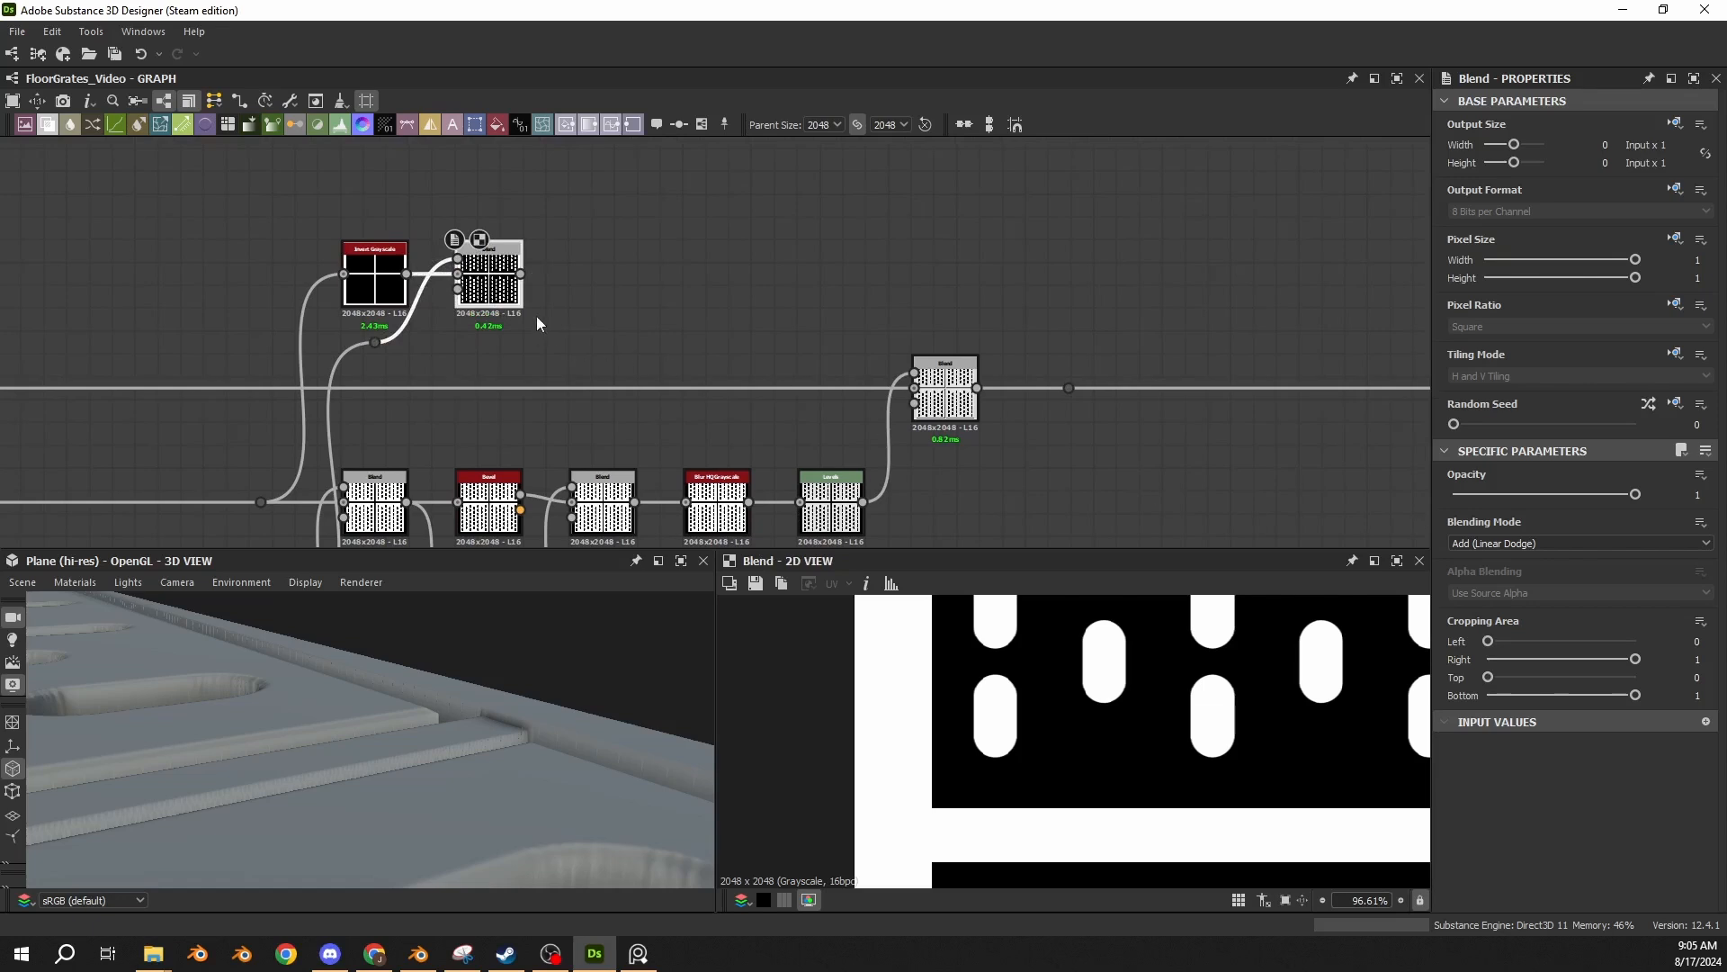
{"action": "scroll", "coordinate": [1210, 688], "scroll_direction": "down", "scroll_amount": 5}
{"action": "scroll", "coordinate": [914, 754], "scroll_direction": "down", "scroll_amount": 4}
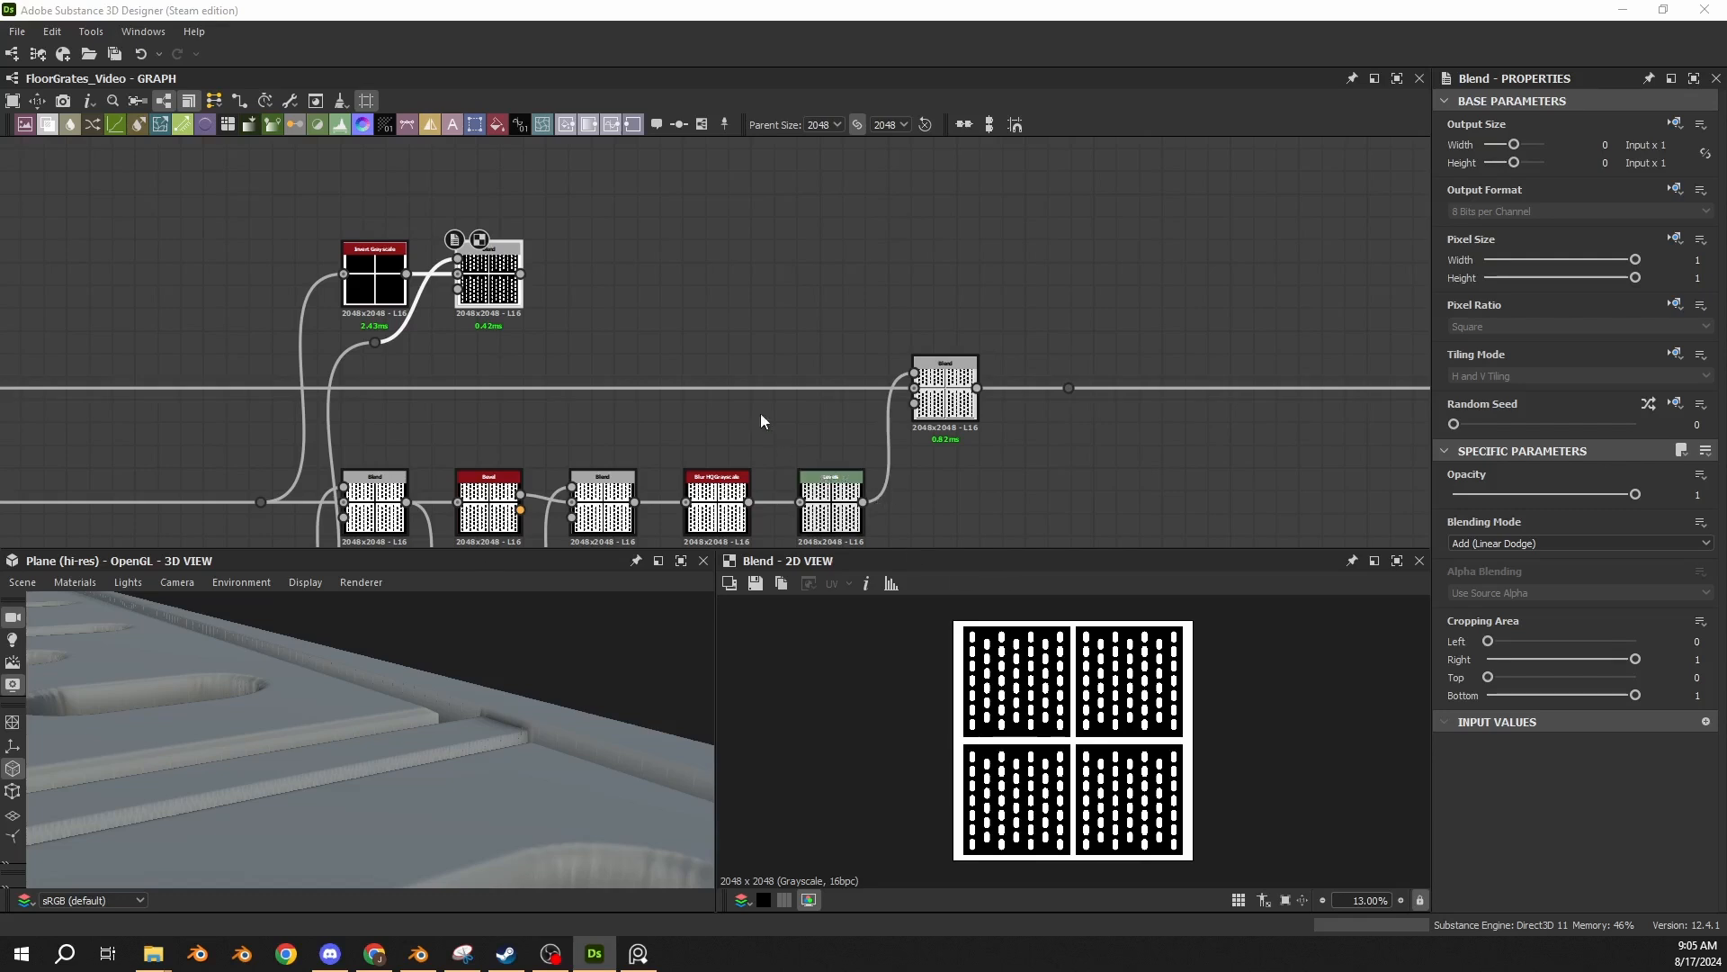
{"action": "scroll", "coordinate": [684, 359], "scroll_direction": "down", "scroll_amount": 6}
{"action": "left_click_drag", "start_coordinate": [798, 306], "coordinate": [730, 429]}
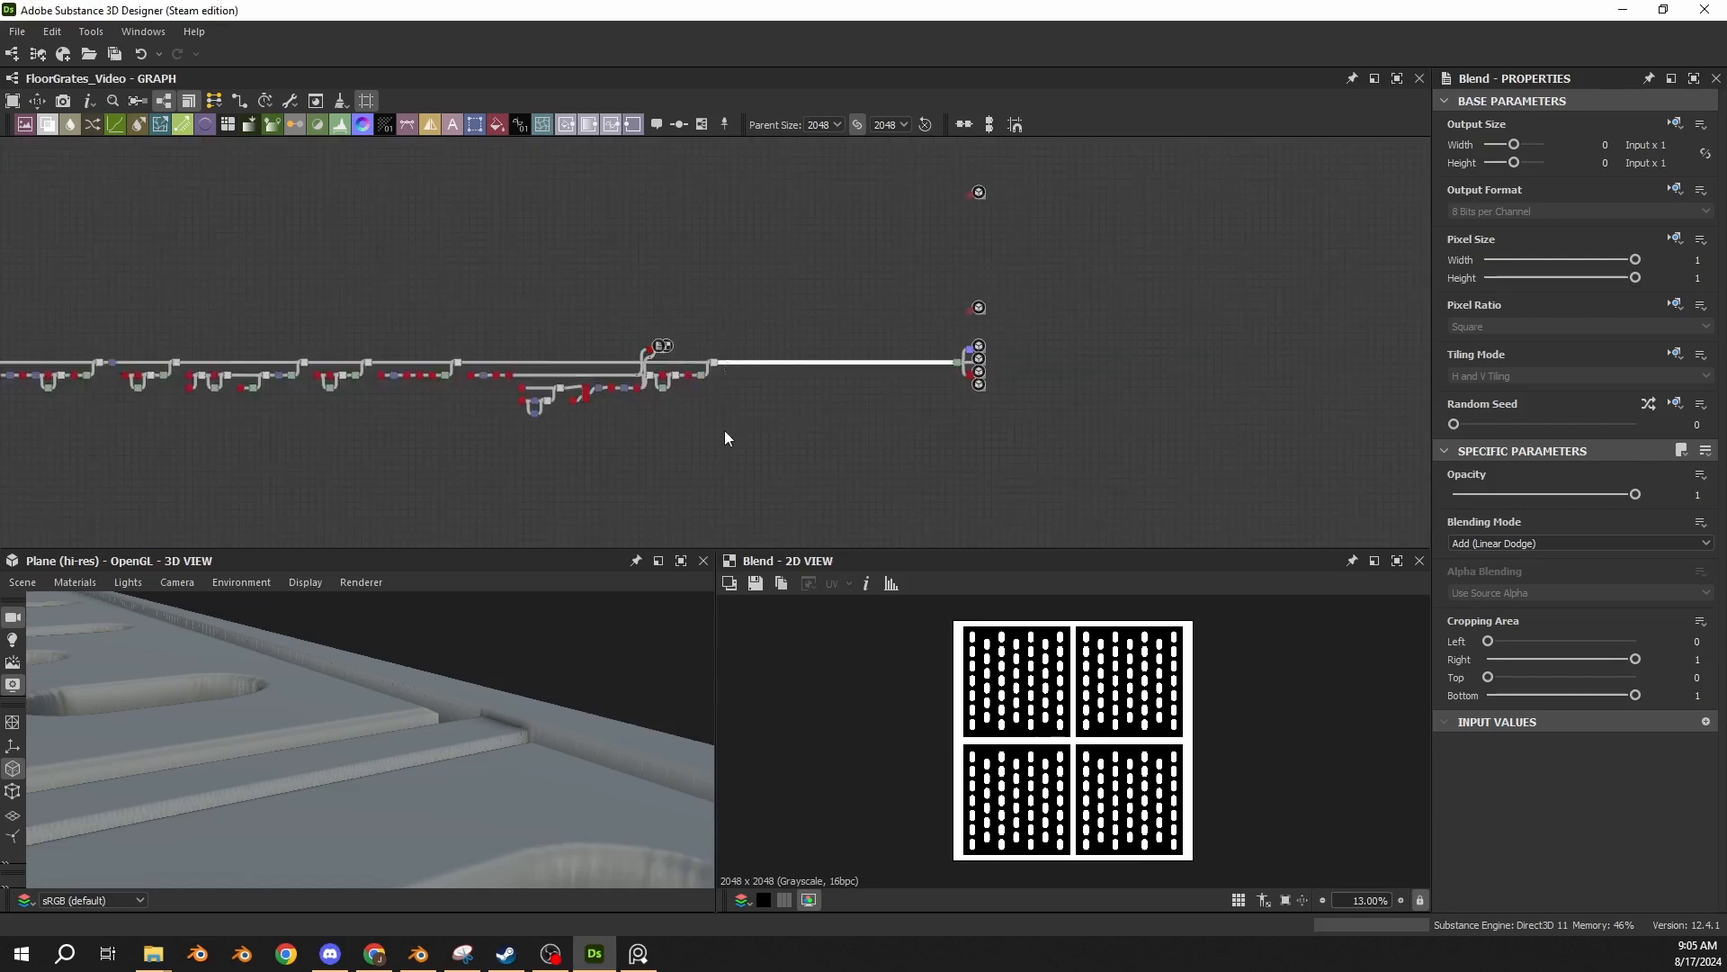
{"action": "middle_click_drag", "start_coordinate": [700, 308], "coordinate": [793, 417]}
{"action": "left_click_drag", "start_coordinate": [938, 261], "coordinate": [2, 315]}
{"action": "left_click_drag", "start_coordinate": [925, 372], "coordinate": [427, 383]}
{"action": "middle_click_drag", "start_coordinate": [799, 398], "coordinate": [694, 373]}
{"action": "left_click_drag", "start_coordinate": [942, 492], "coordinate": [807, 520]}
{"action": "left_click_drag", "start_coordinate": [797, 337], "coordinate": [185, 367]}
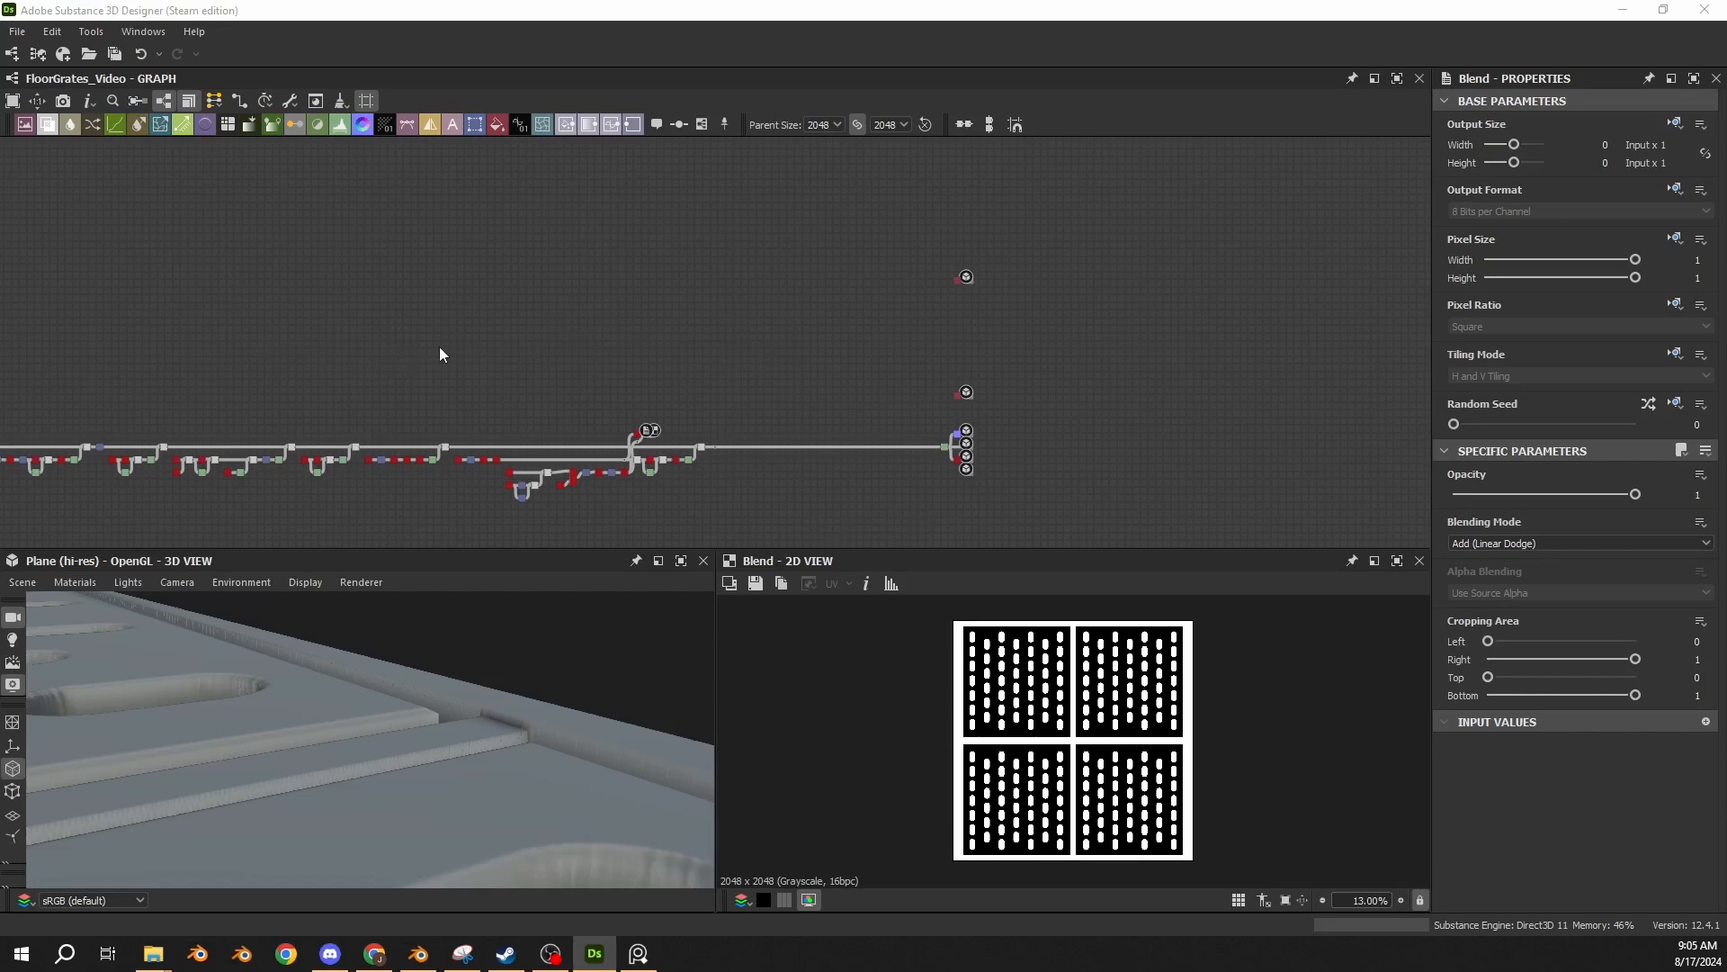
{"action": "middle_click_drag", "start_coordinate": [439, 347], "coordinate": [524, 304]}
{"action": "left_click_drag", "start_coordinate": [387, 710], "coordinate": [322, 723]}
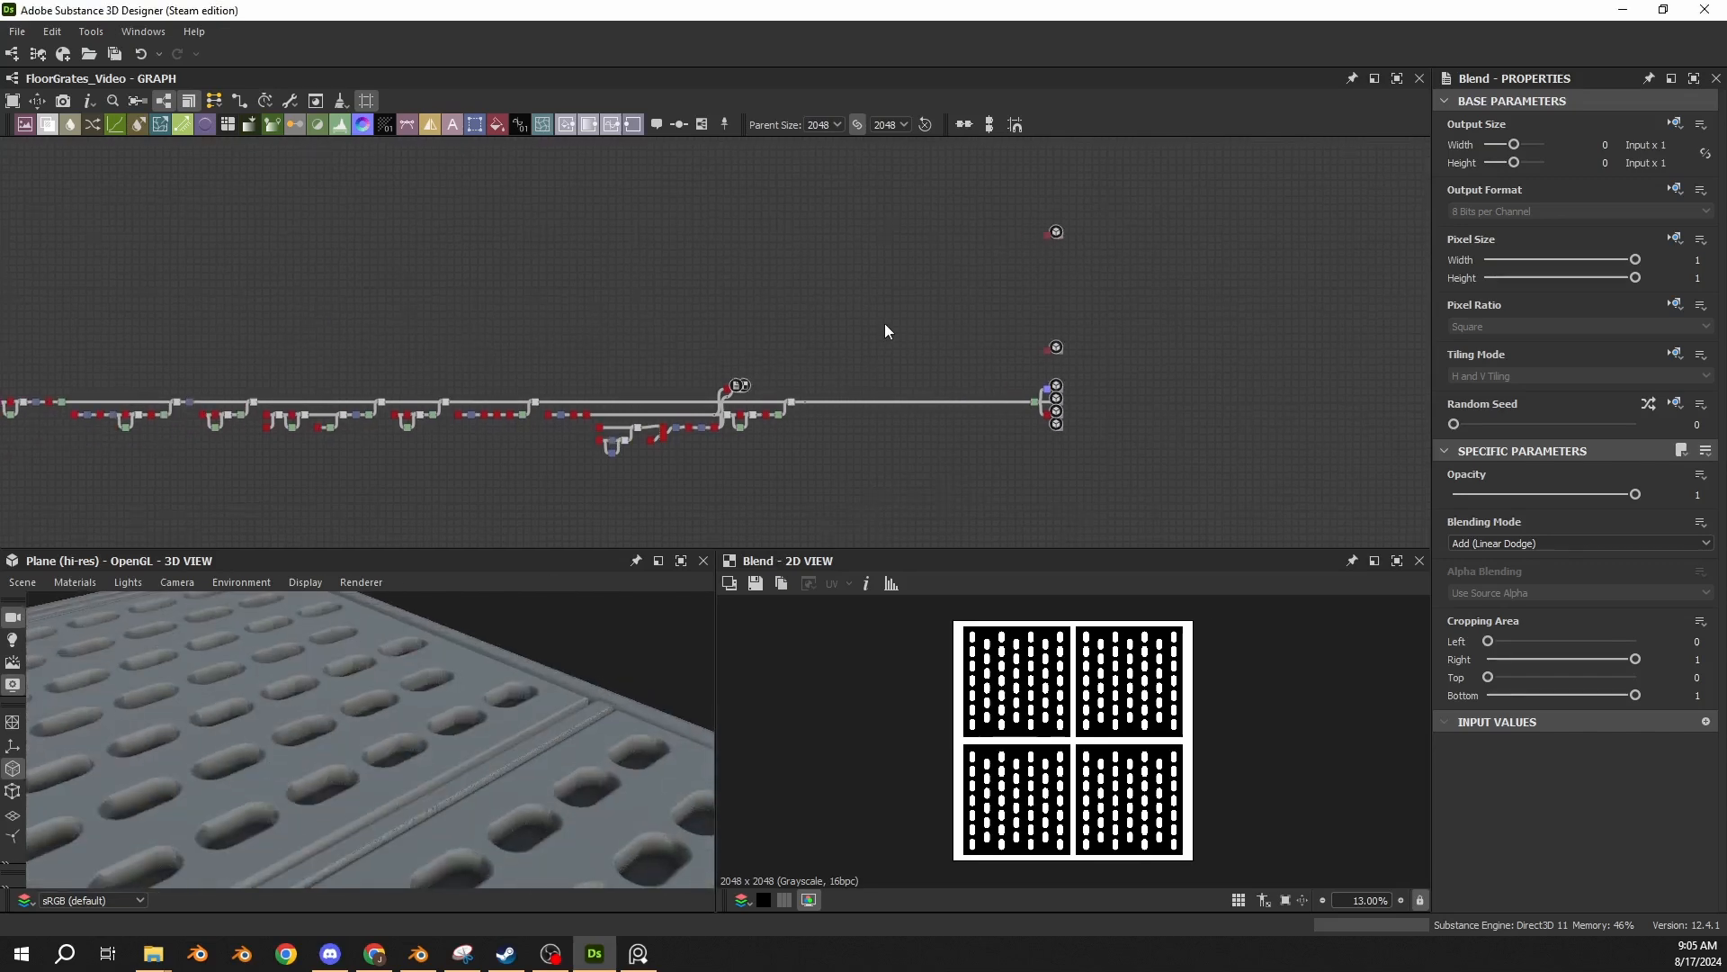